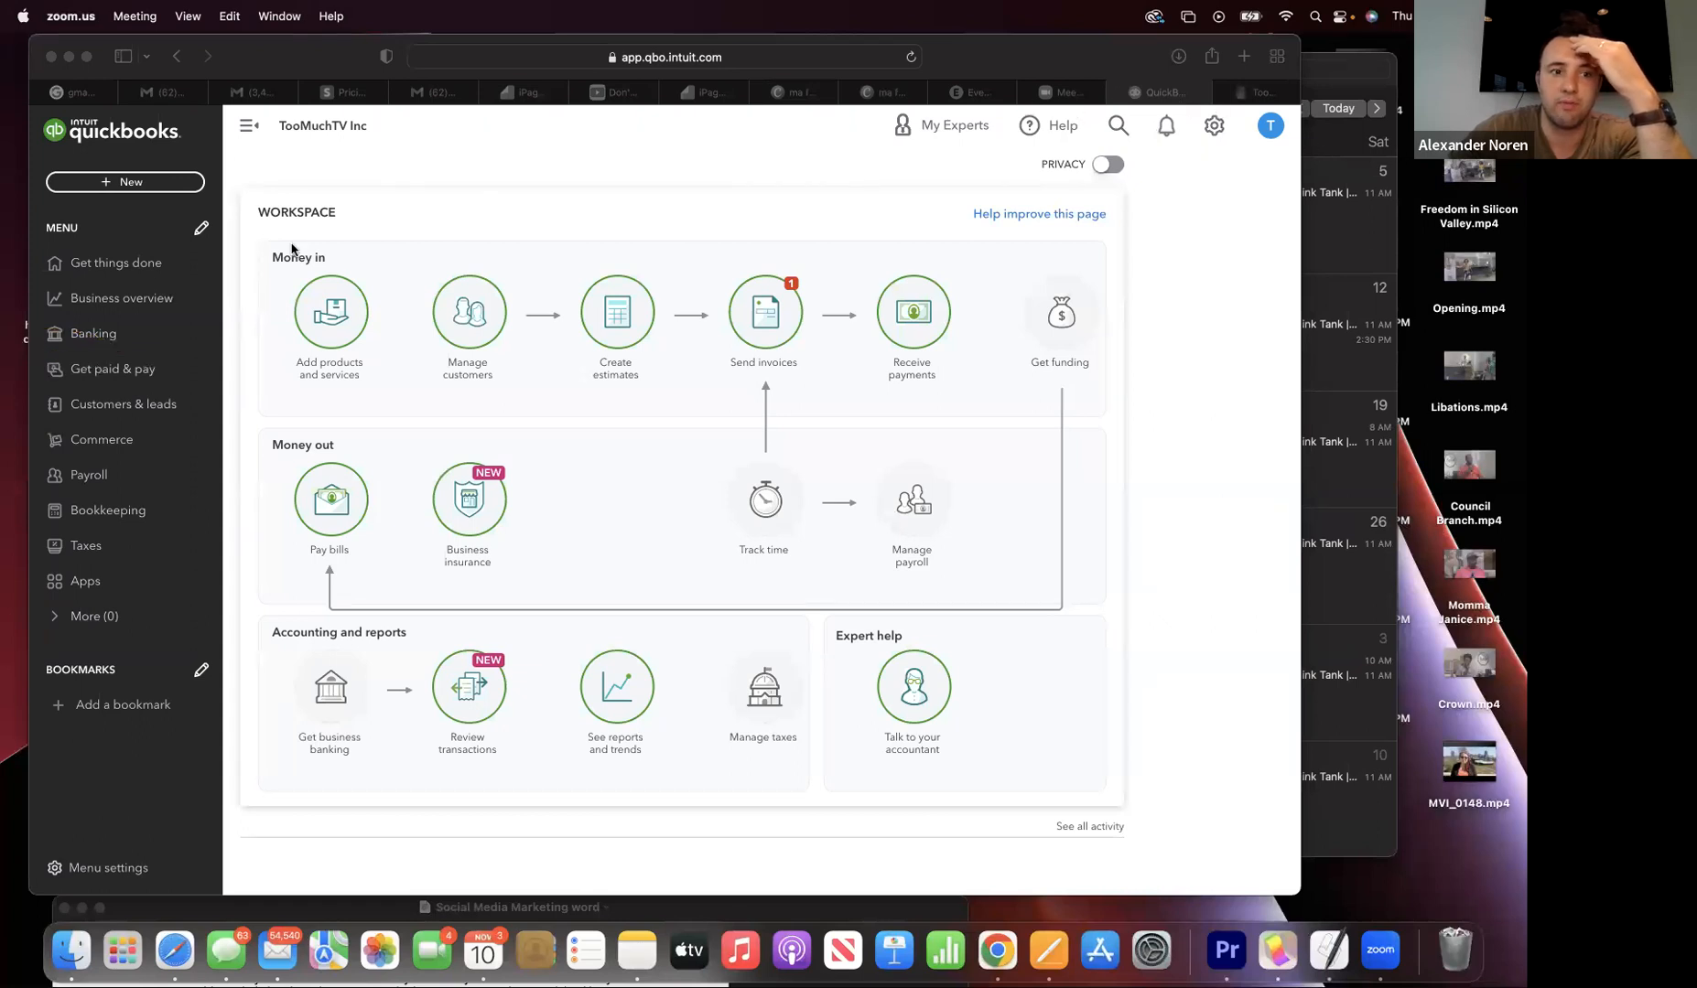
- Open Banking > Bookkeeping to show the TooMuchTV Inc. - Parent account's 969 bank transactions
click(81, 341)
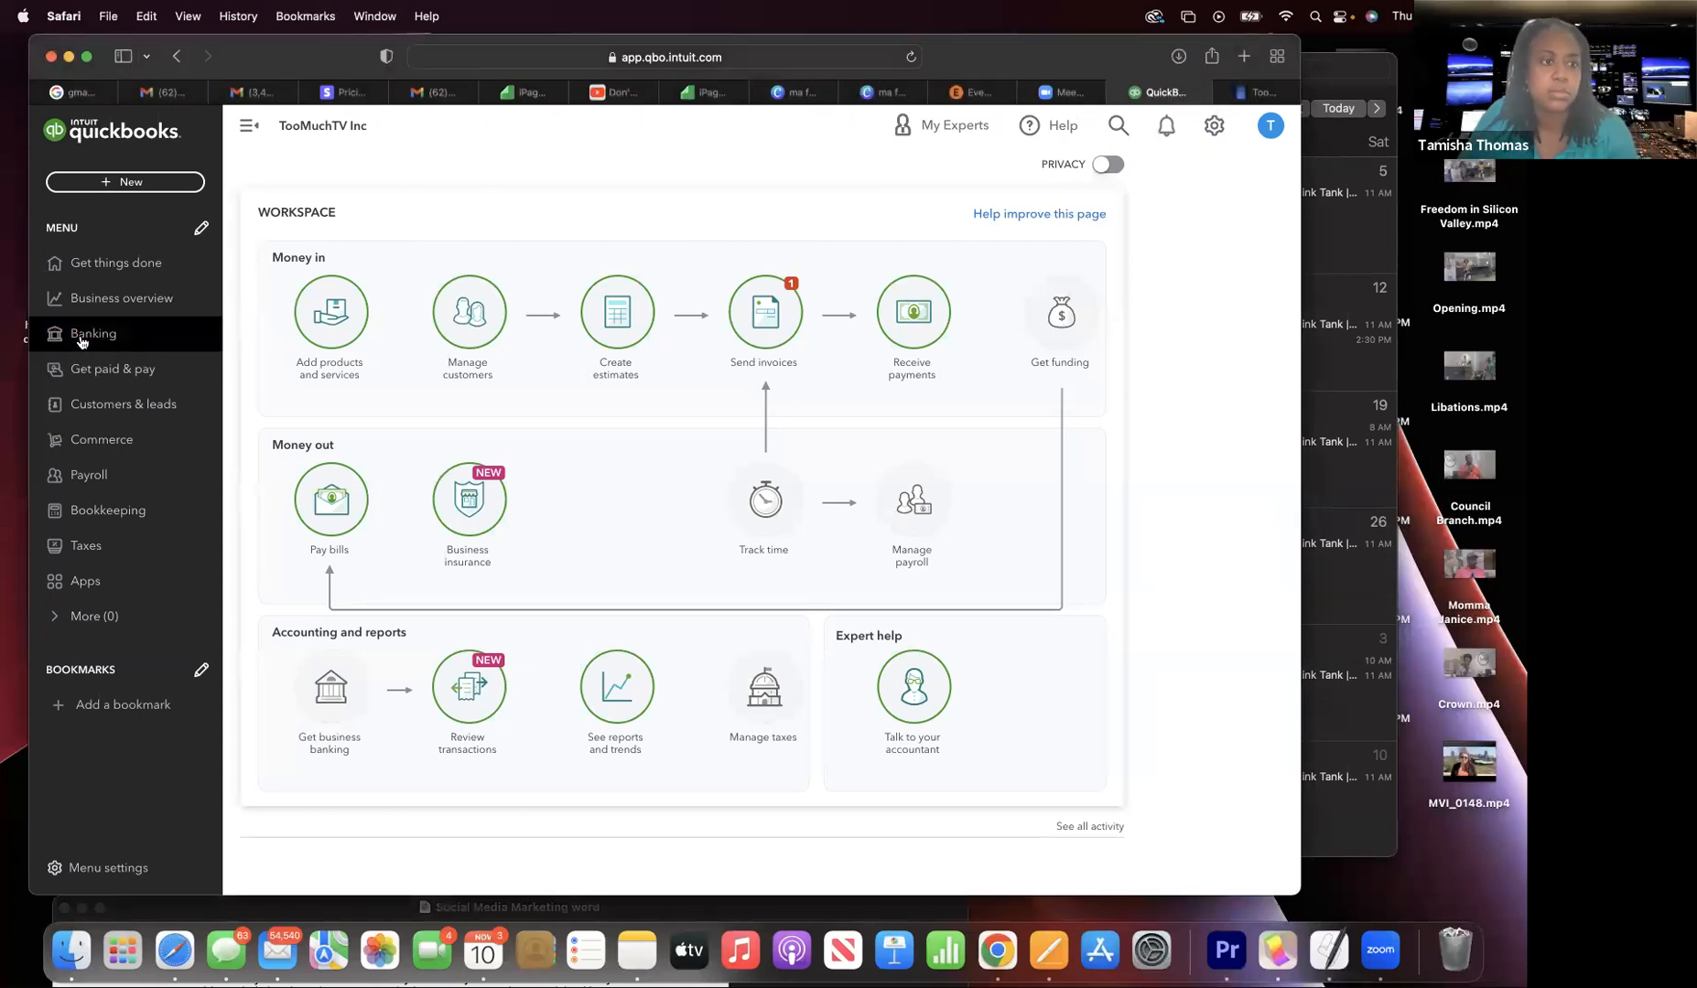
click(80, 340)
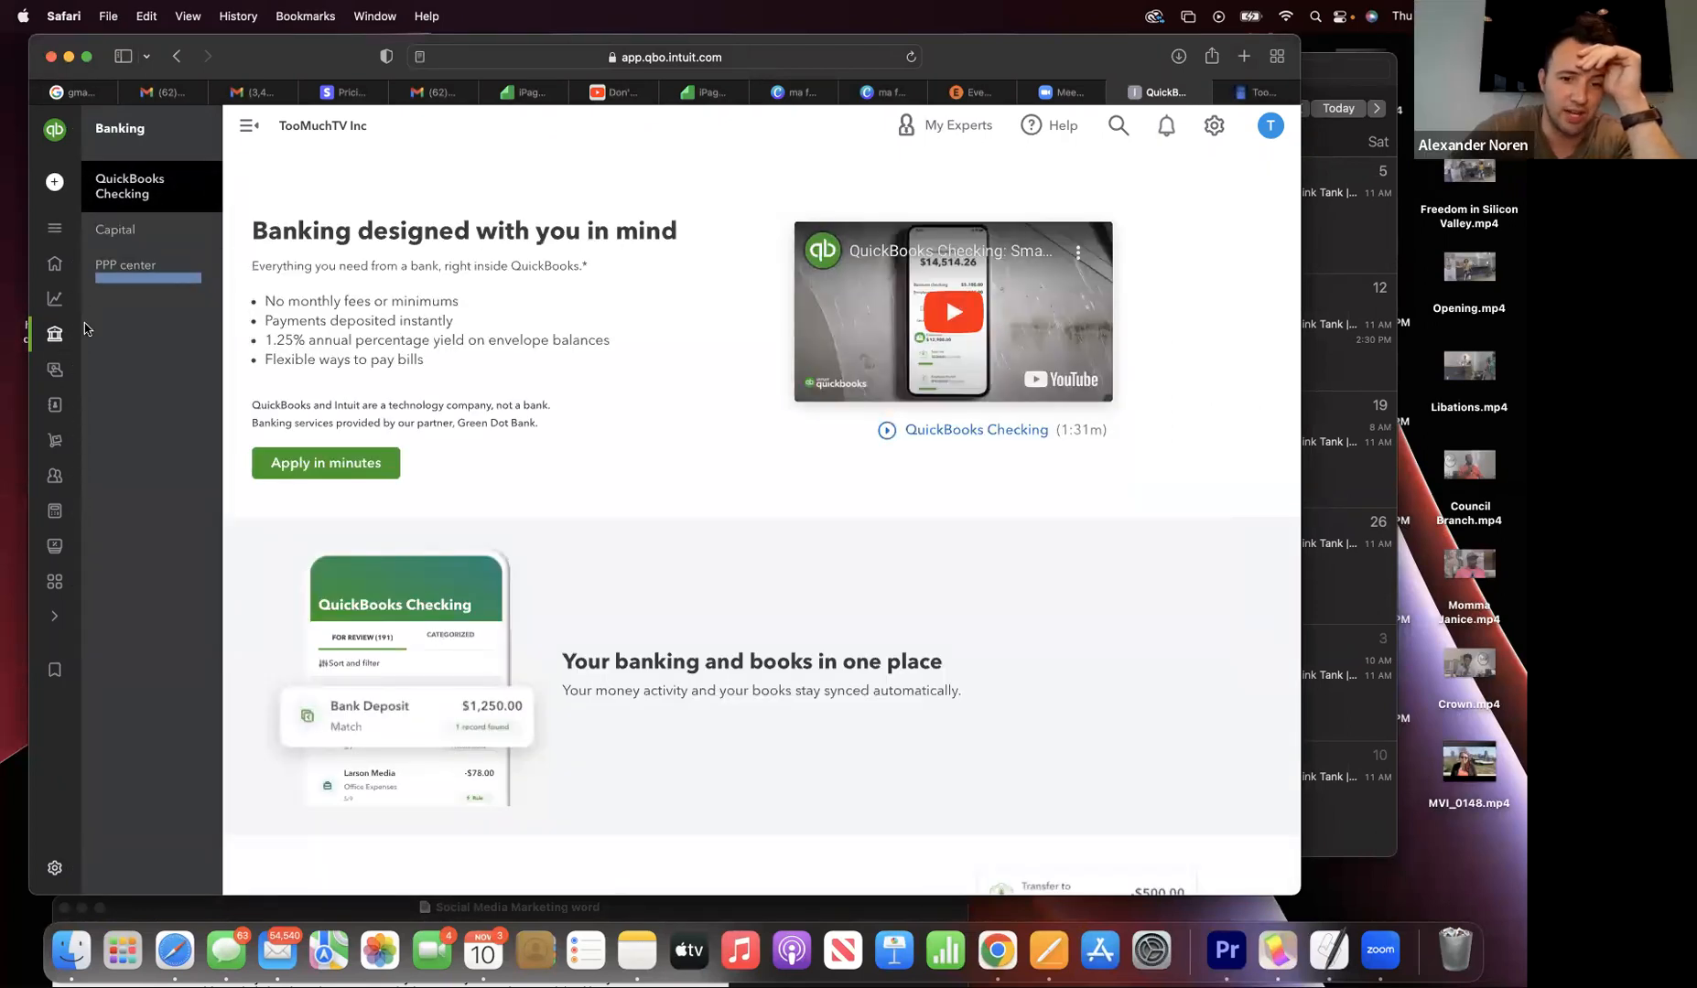
mouse_move(57, 309)
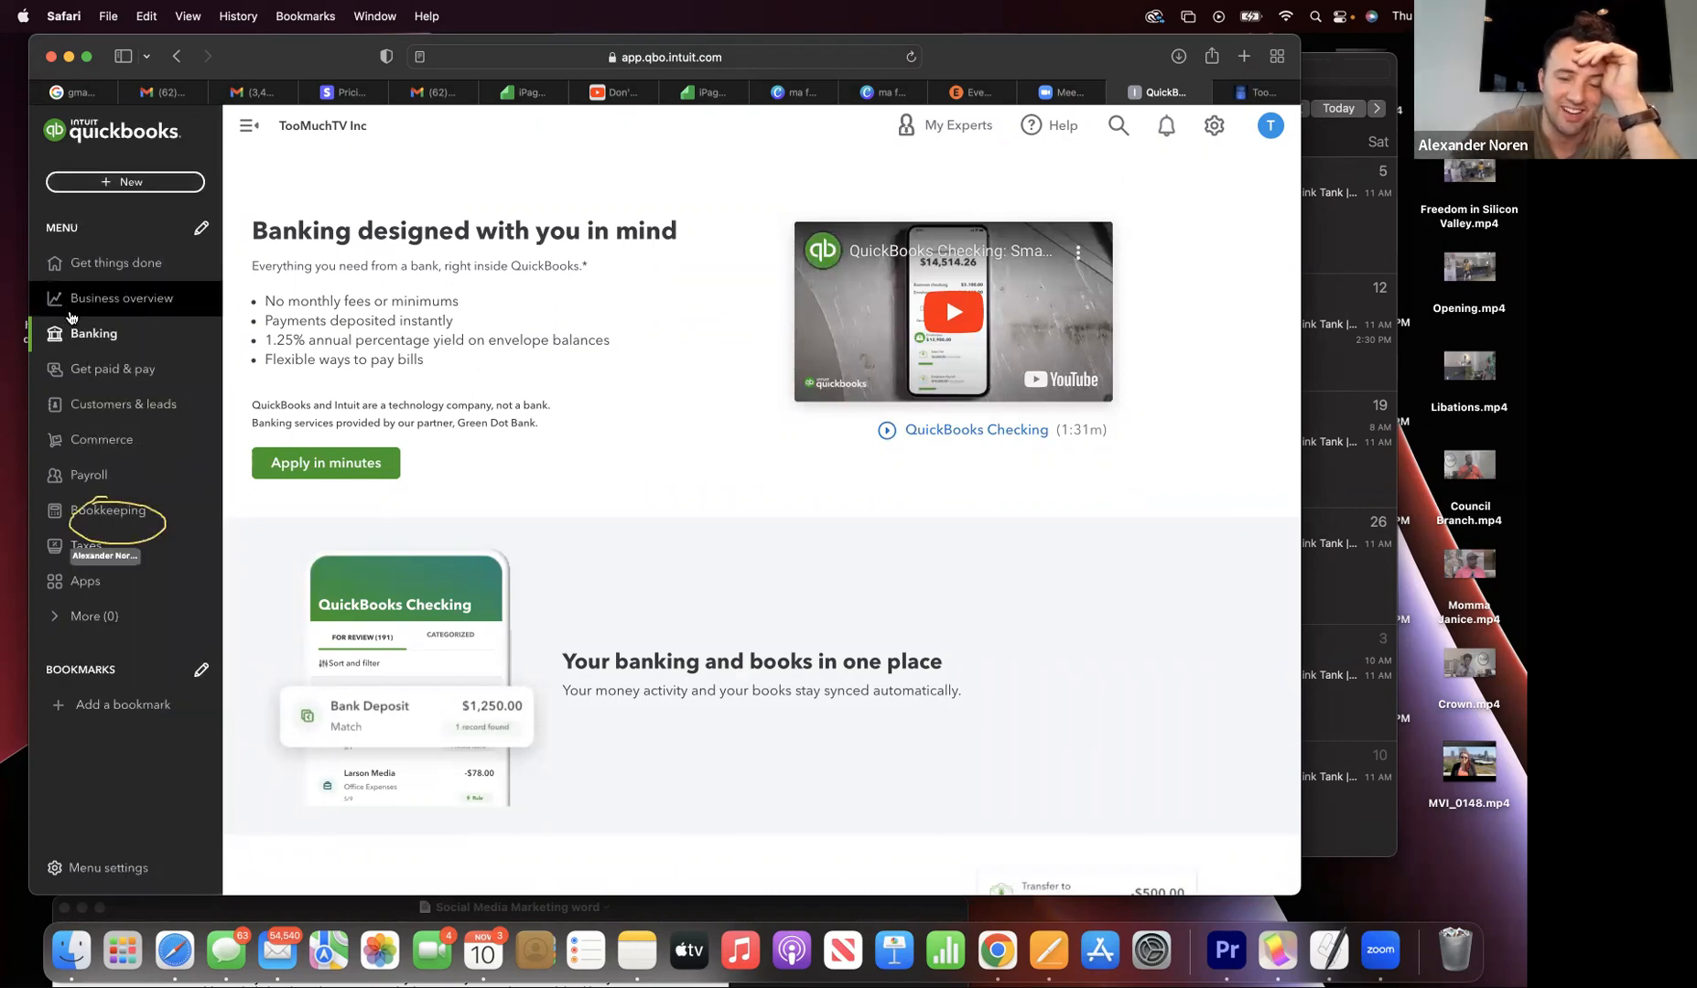
click(110, 517)
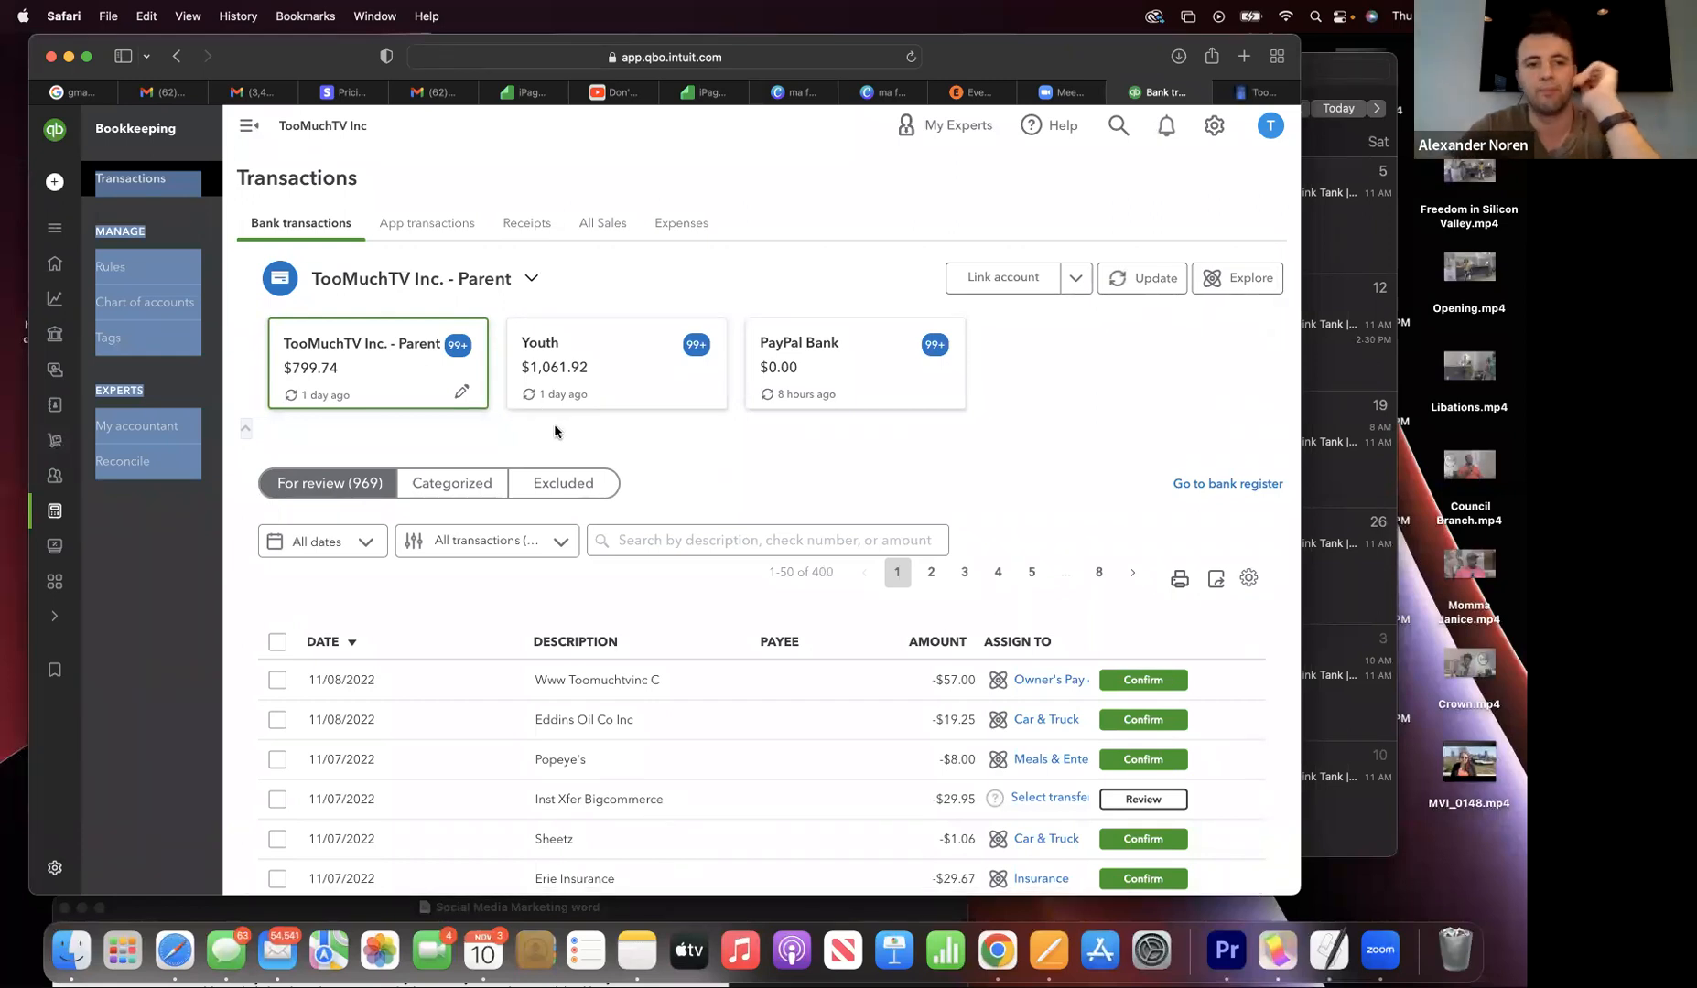
- Load the Youth account's bank feed and scroll through its 1935 transactions for review
scroll(554, 431, down, 1)
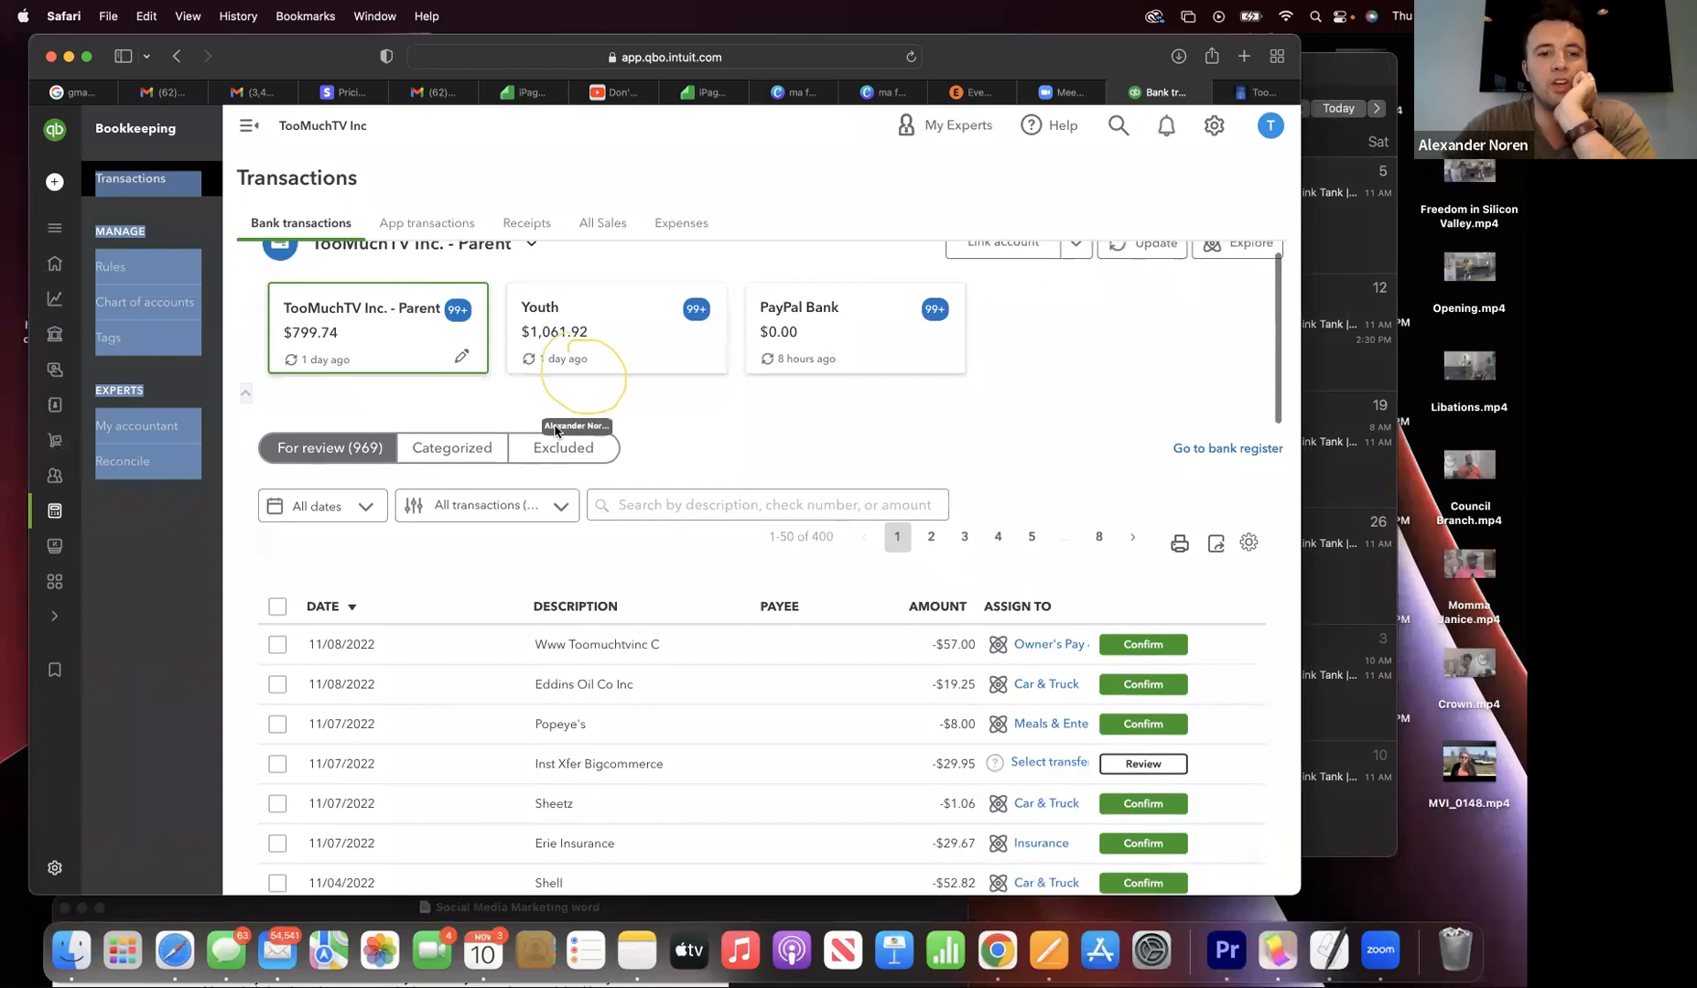
drag(671, 342, 652, 348)
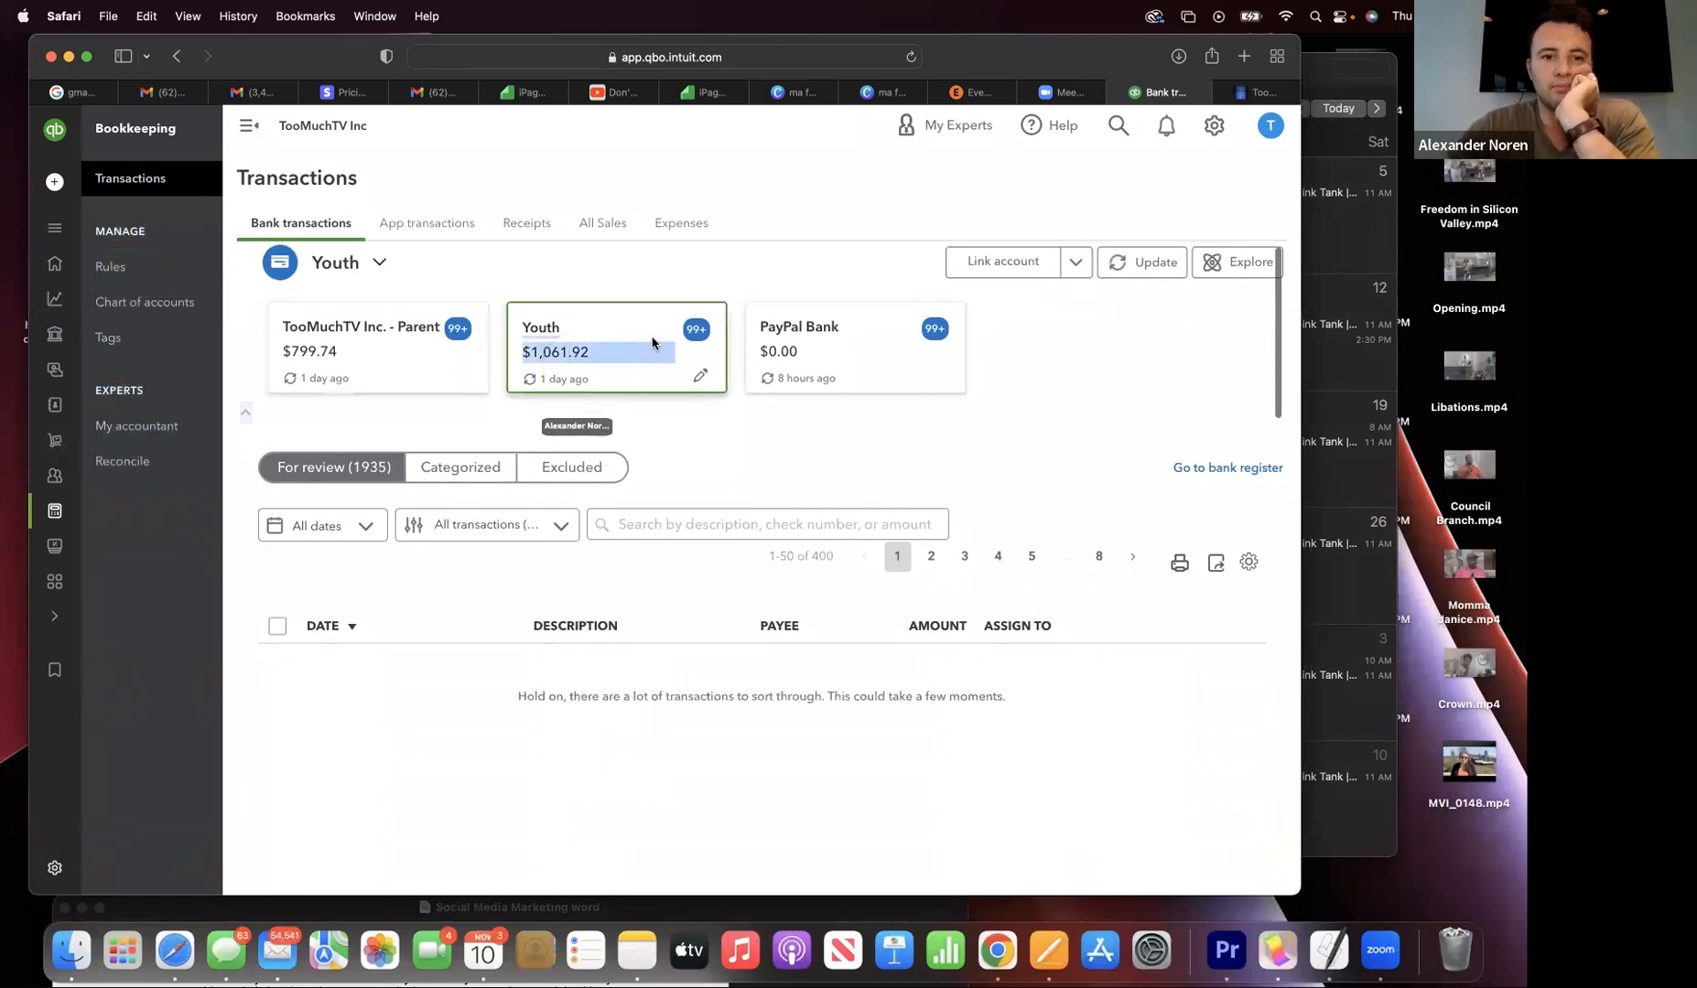
scroll(649, 350, down, 2)
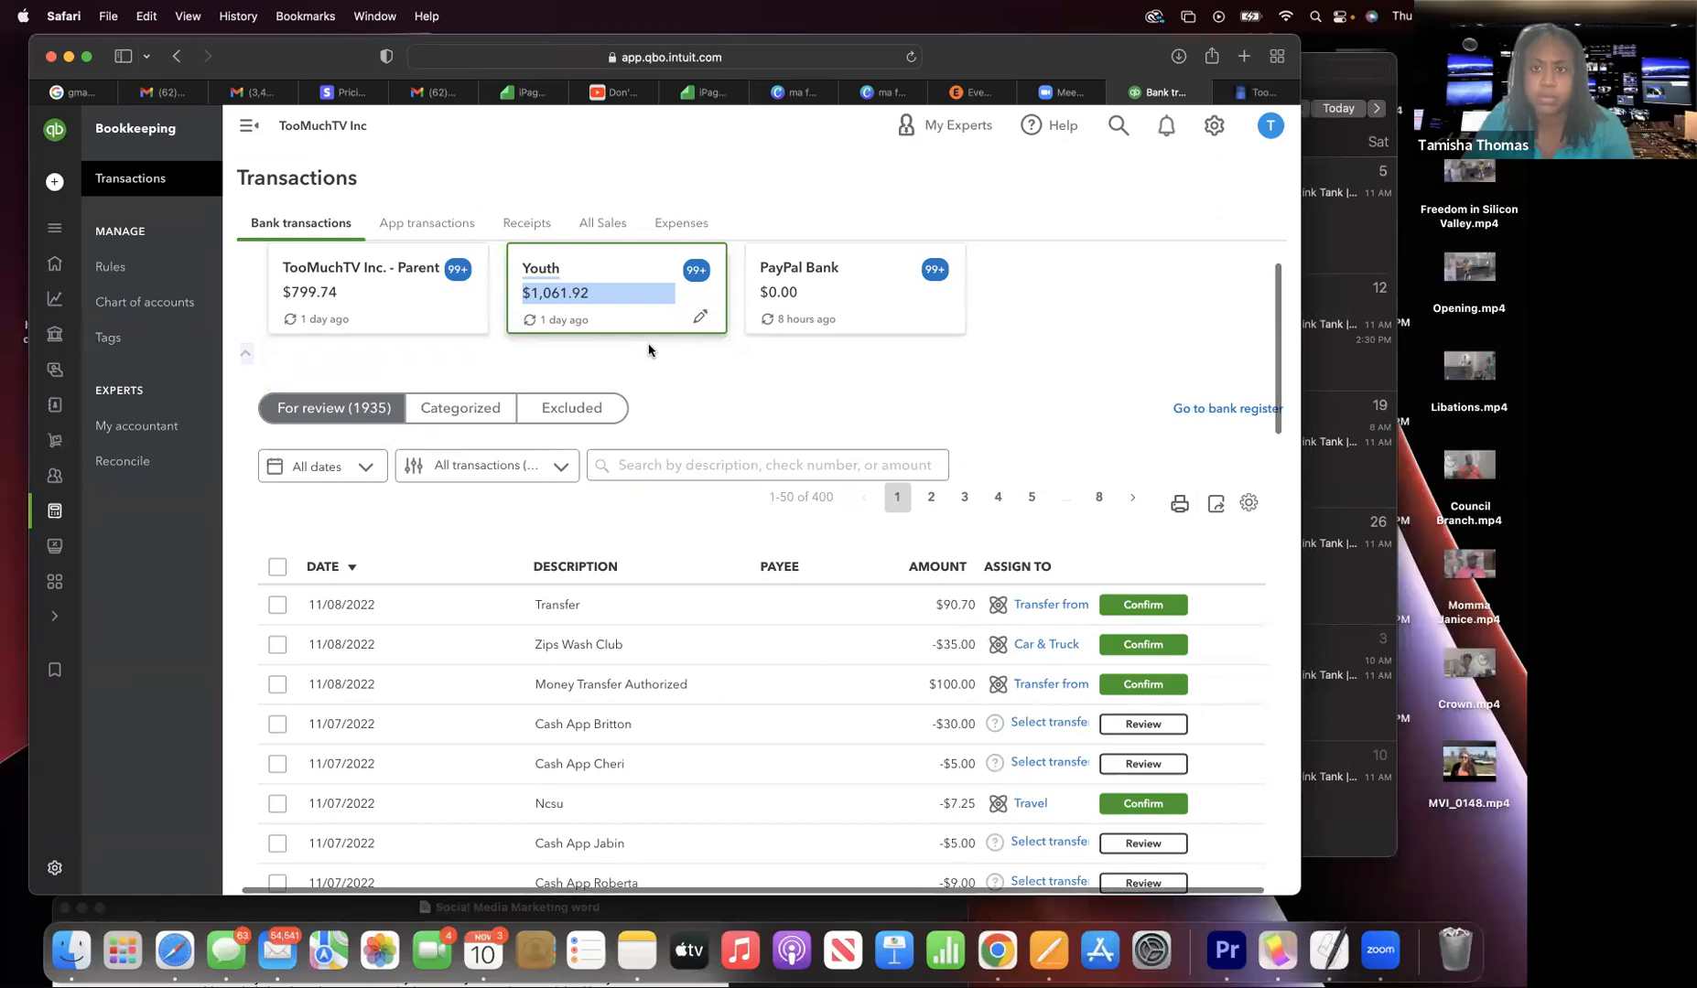
scroll(648, 351, down, 1)
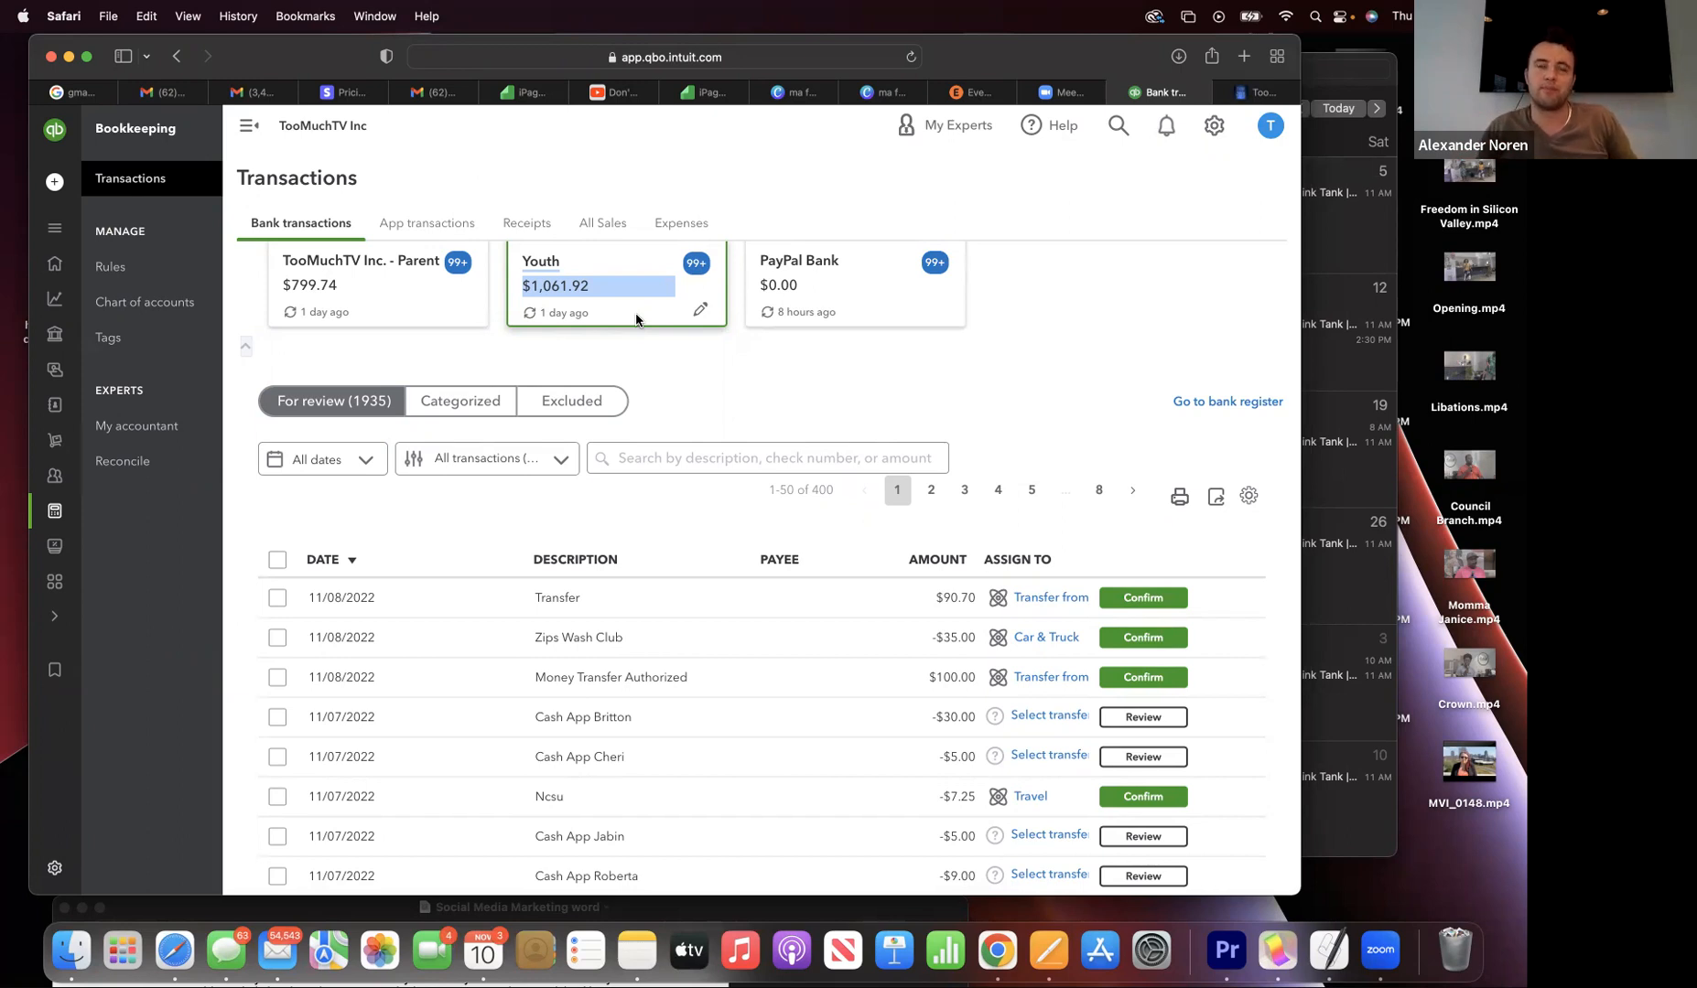
scroll(636, 319, down, 2)
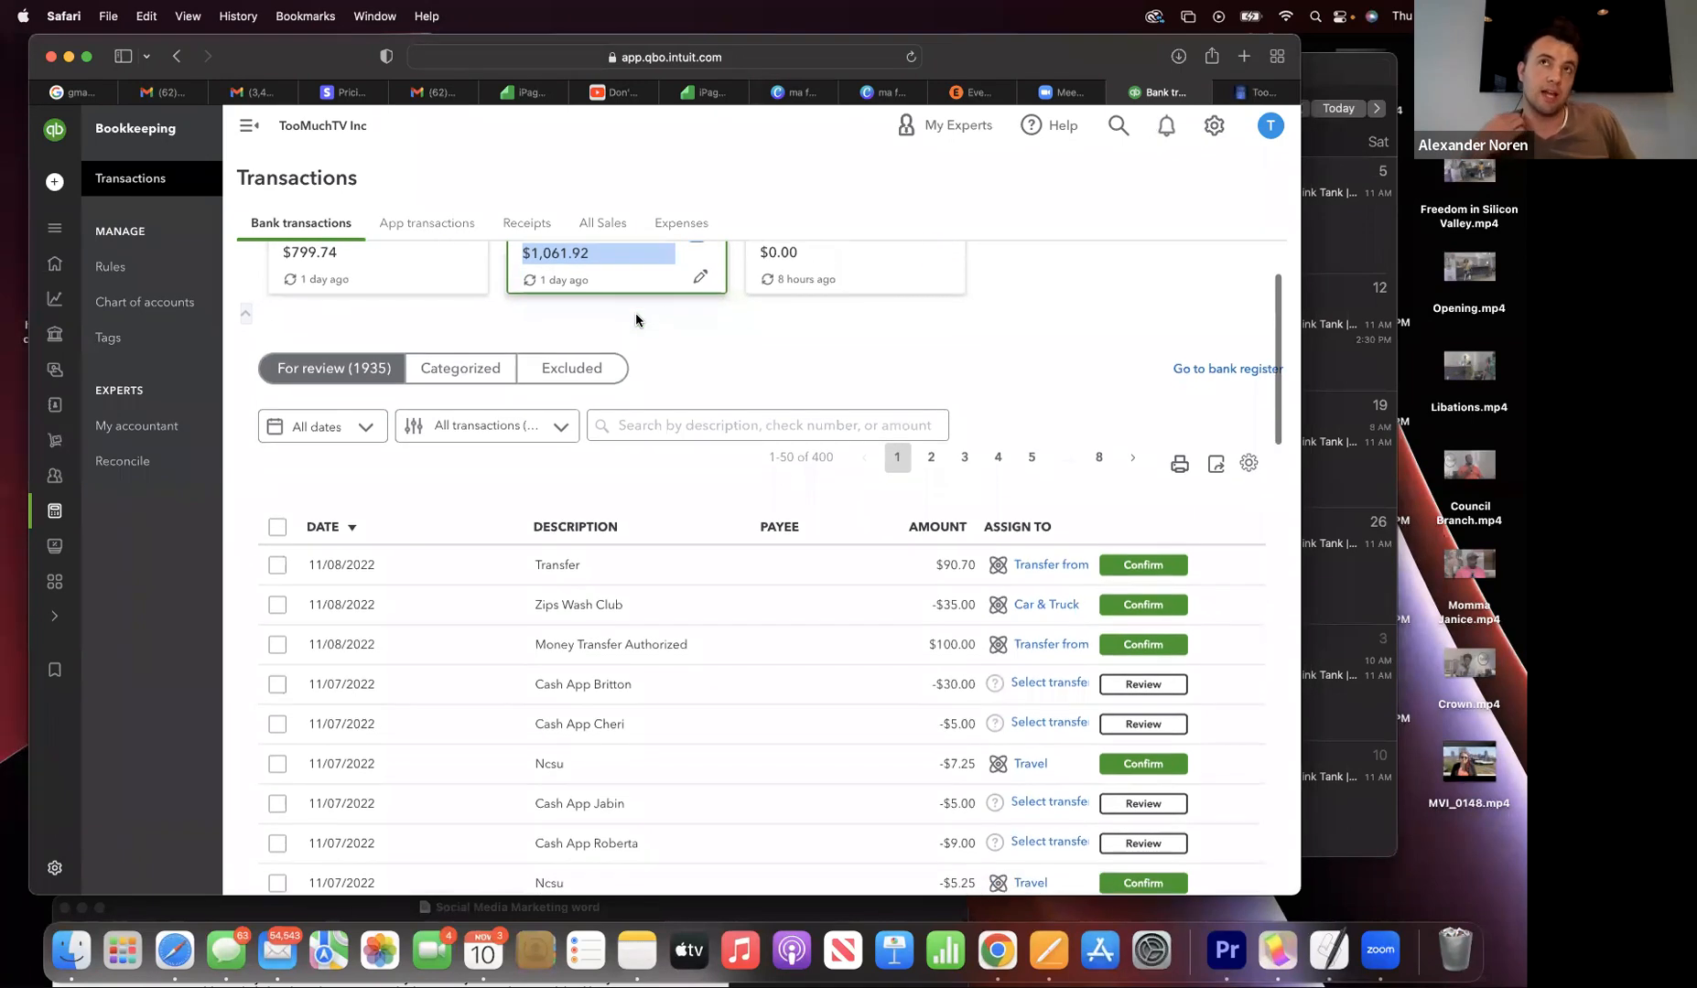
scroll(636, 319, down, 1)
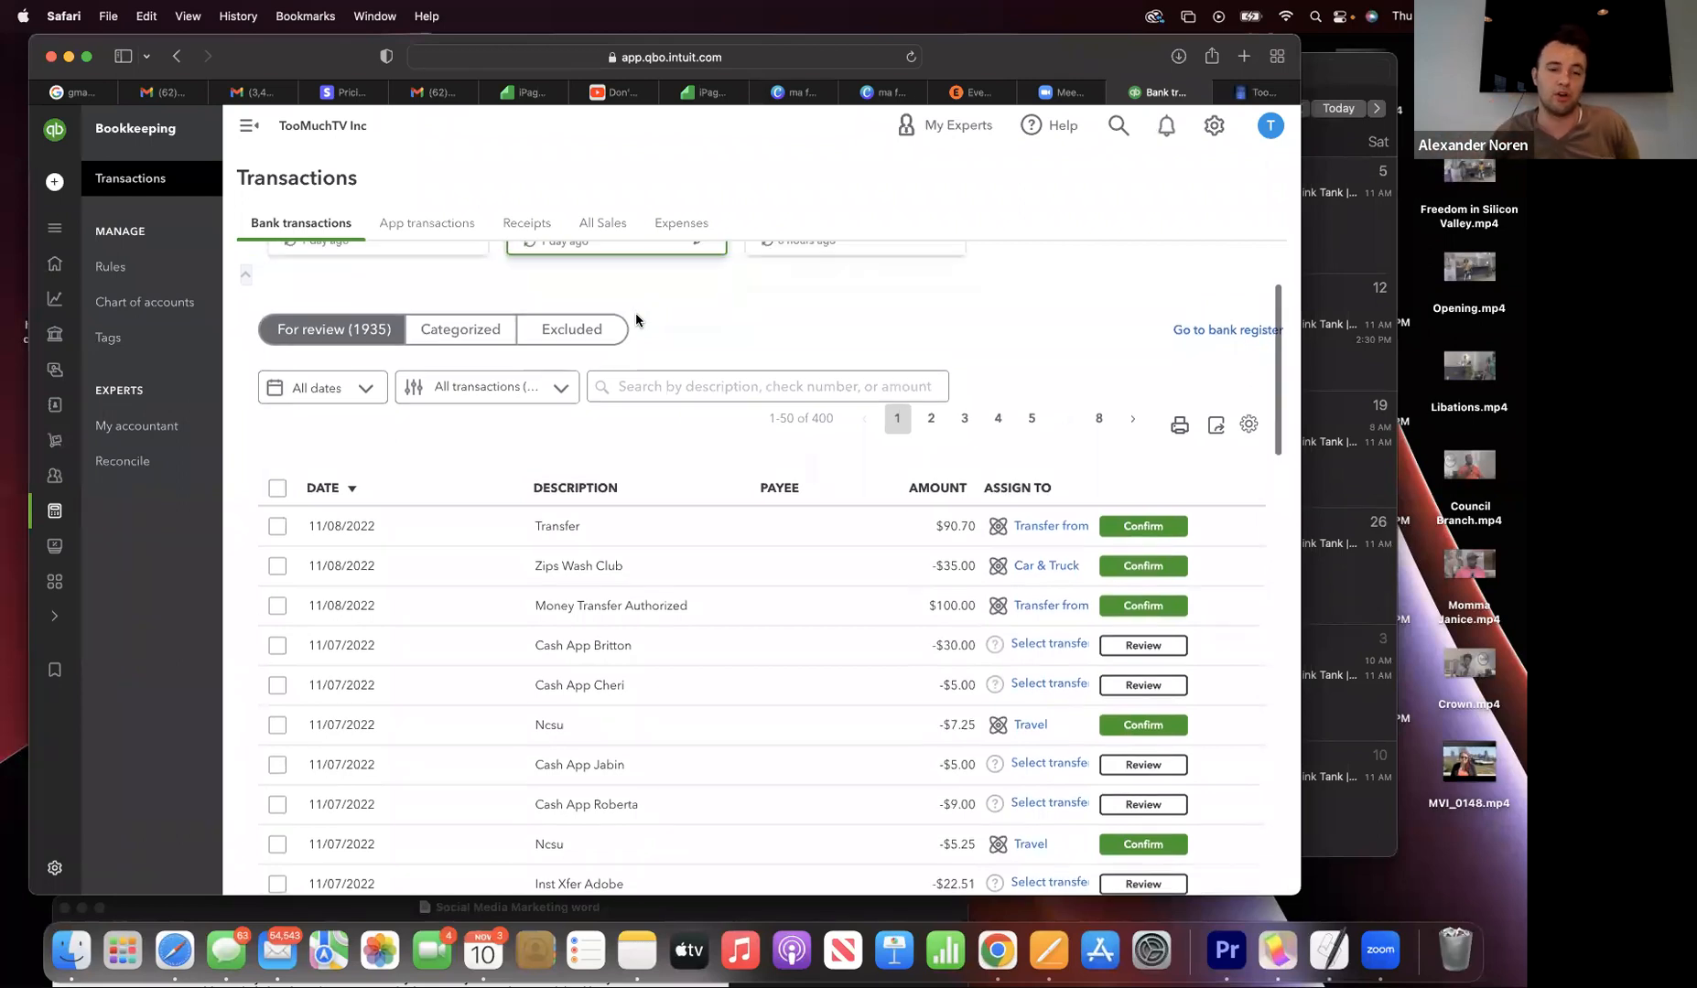
scroll(636, 318, up, 2)
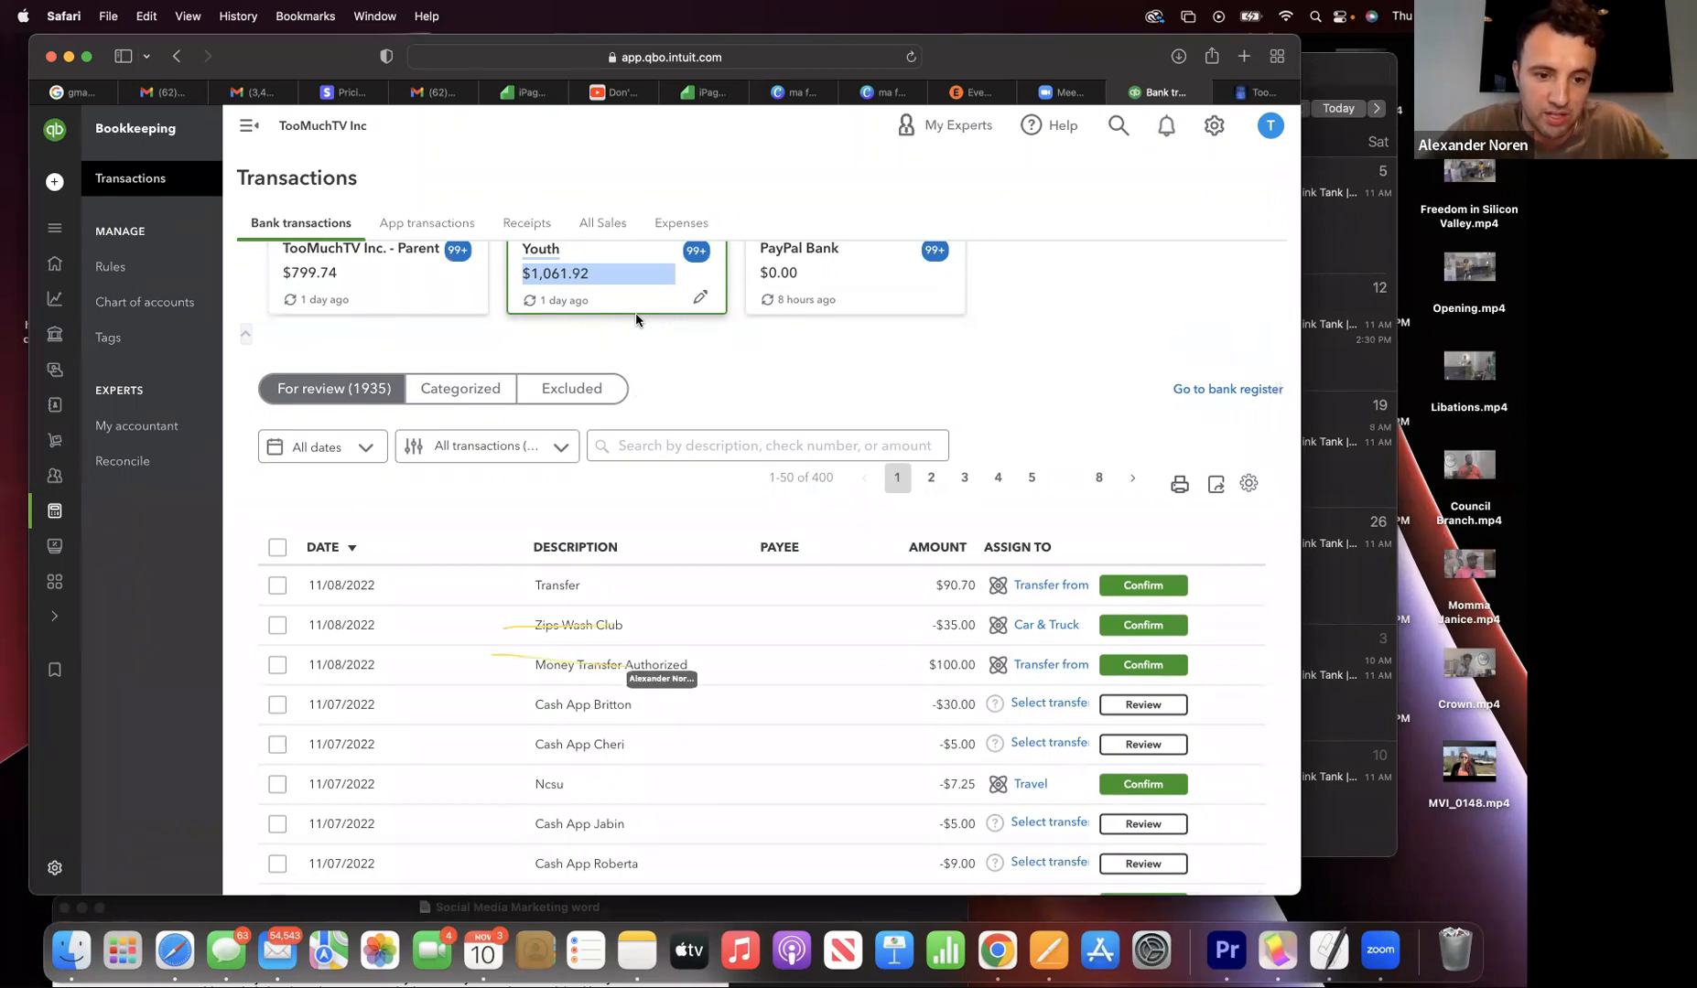
scroll(636, 316, down, 1)
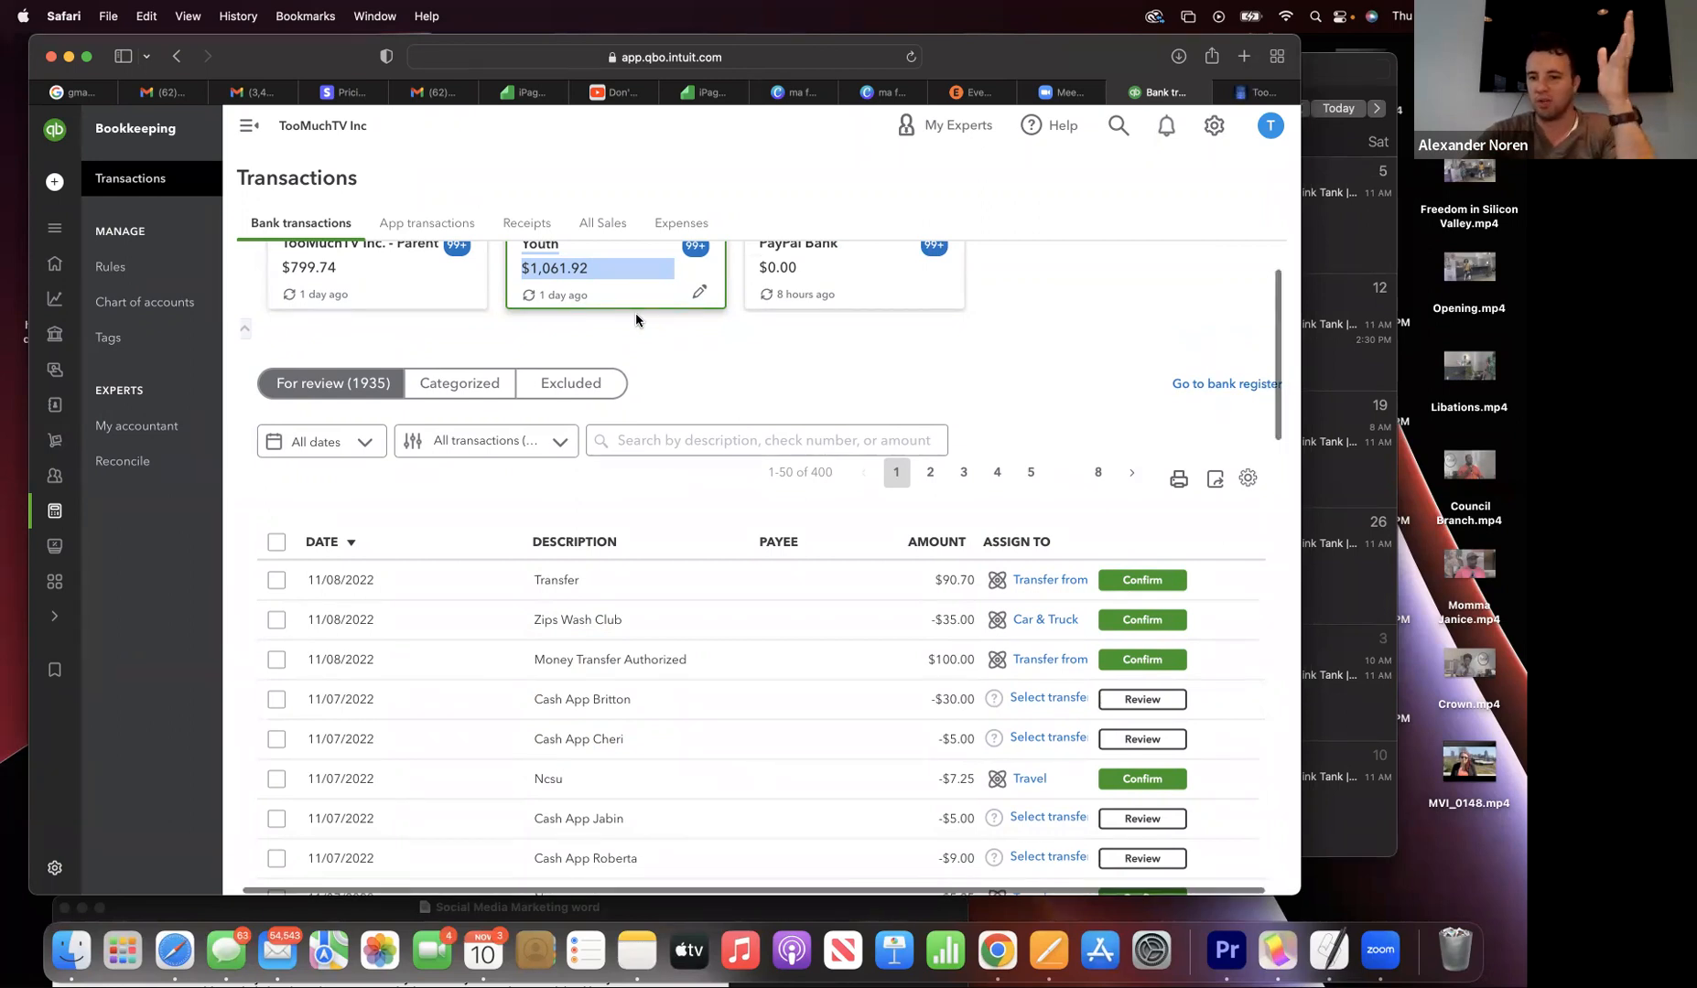
scroll(636, 318, up, 2)
scroll(636, 318, up, 1)
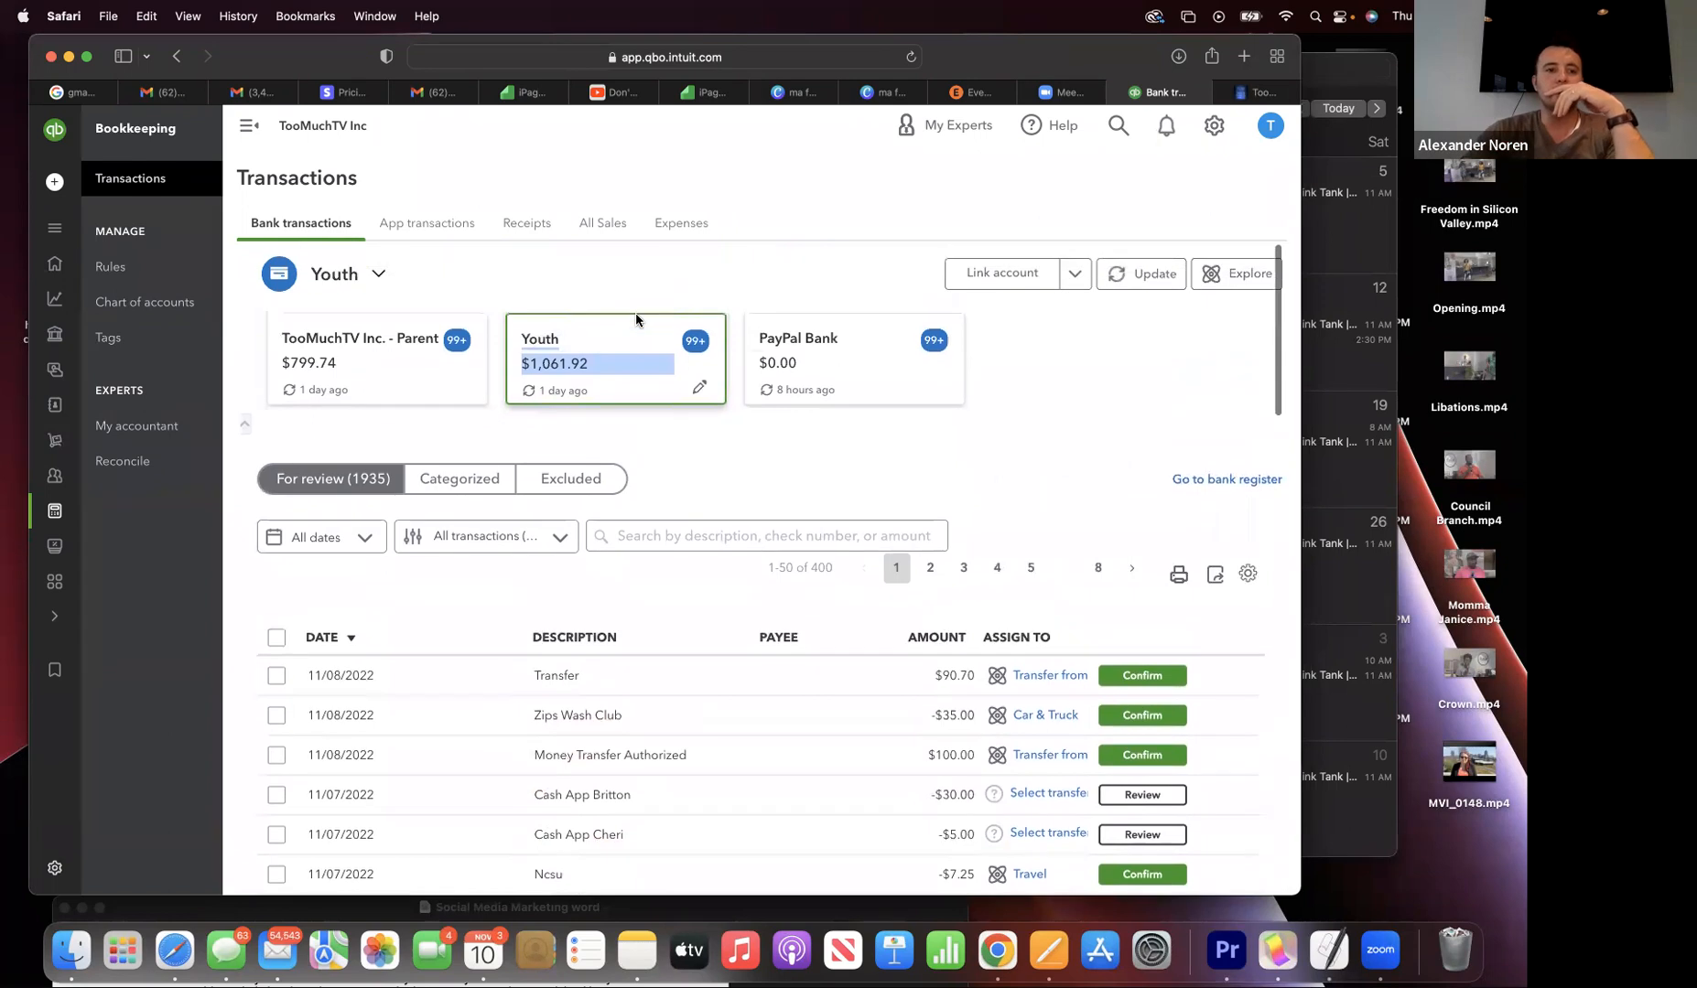
scroll(636, 318, down, 6)
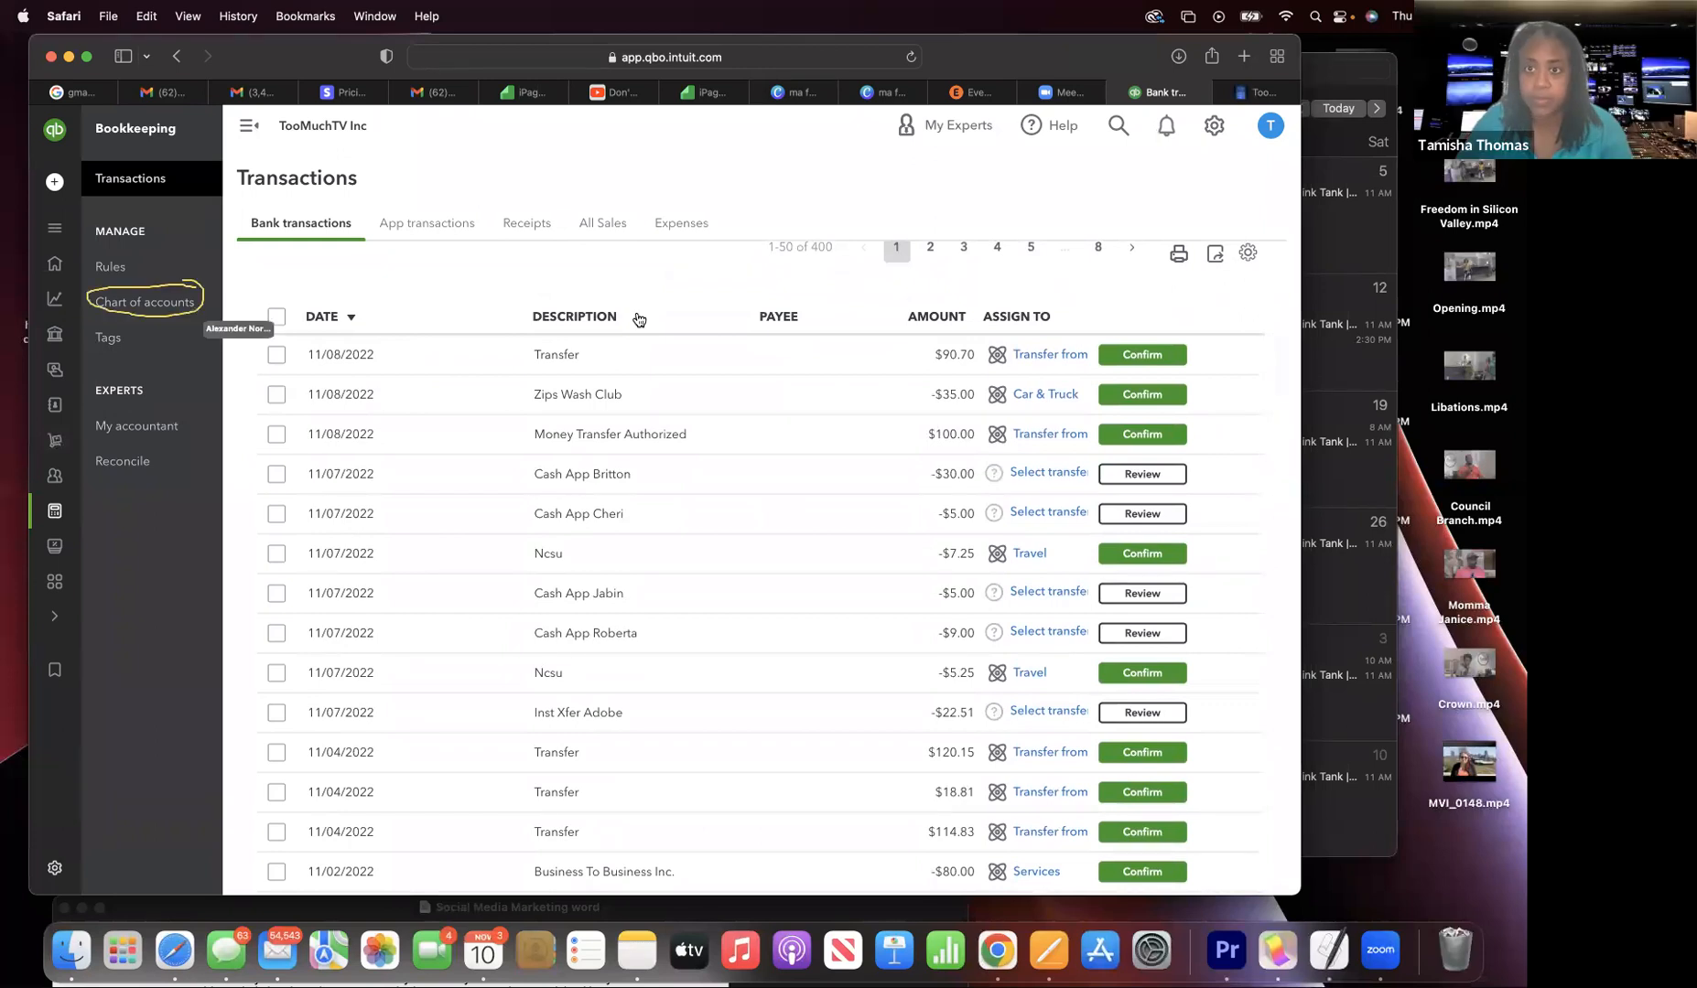
- Open the Chart of accounts and scroll through its 44 accounts
click(158, 308)
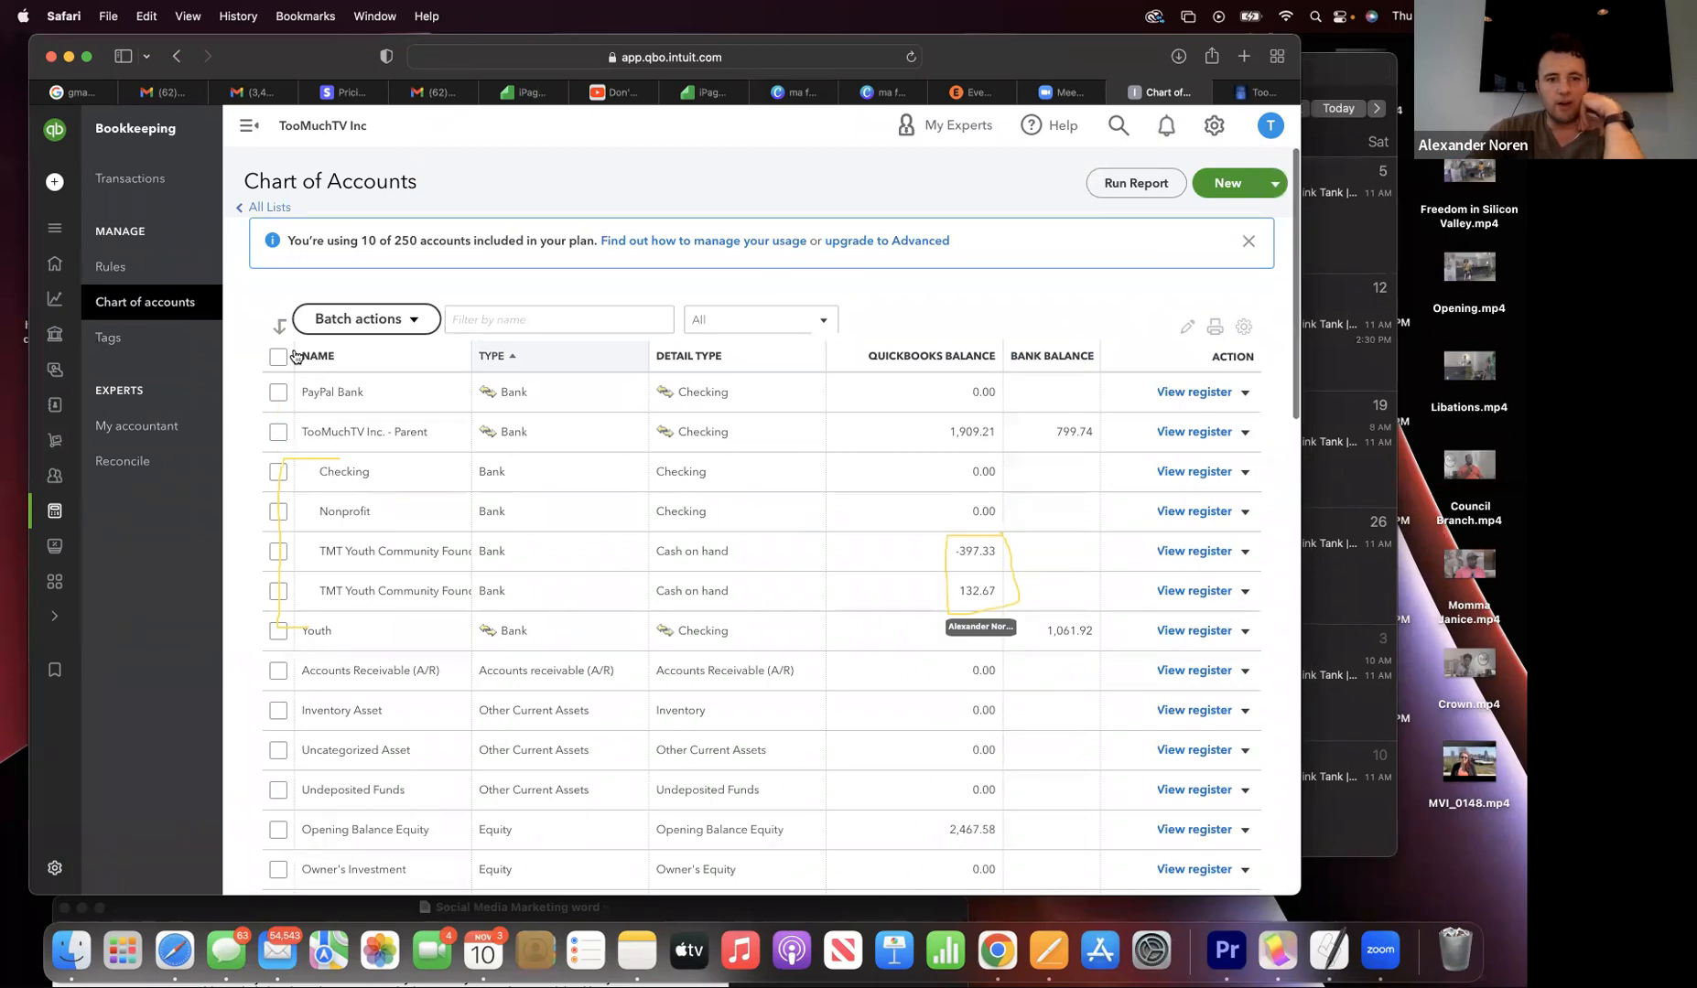
scroll(295, 356, down, 1)
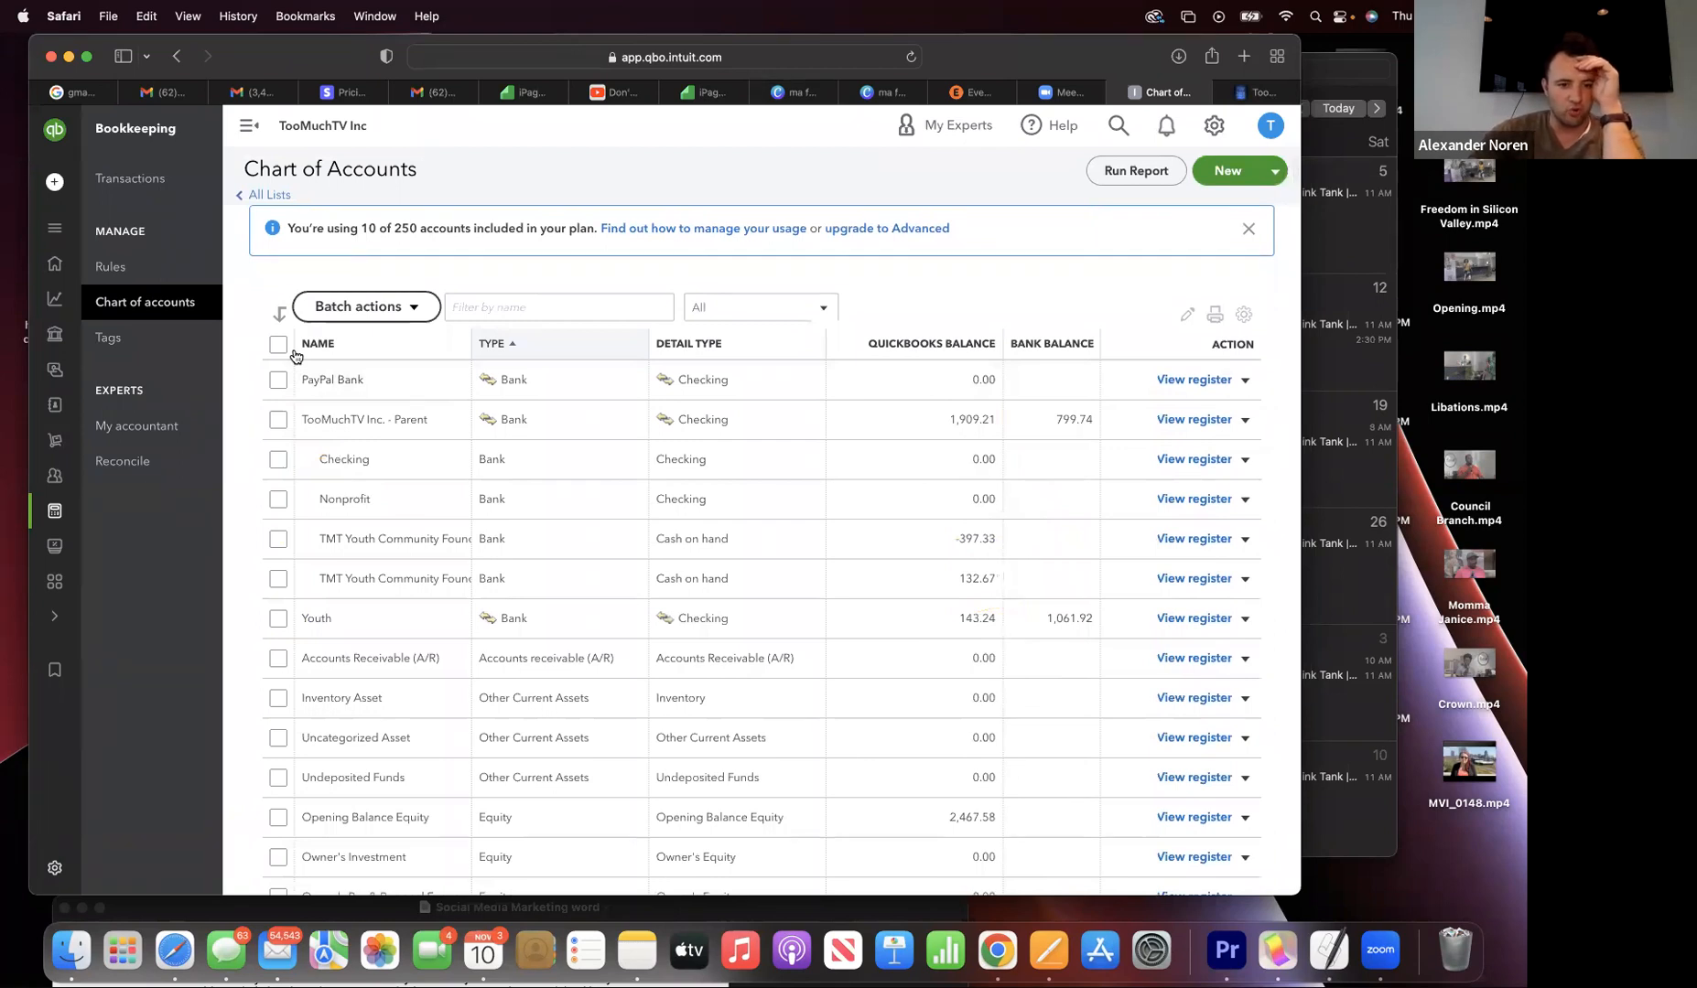
scroll(296, 356, down, 7)
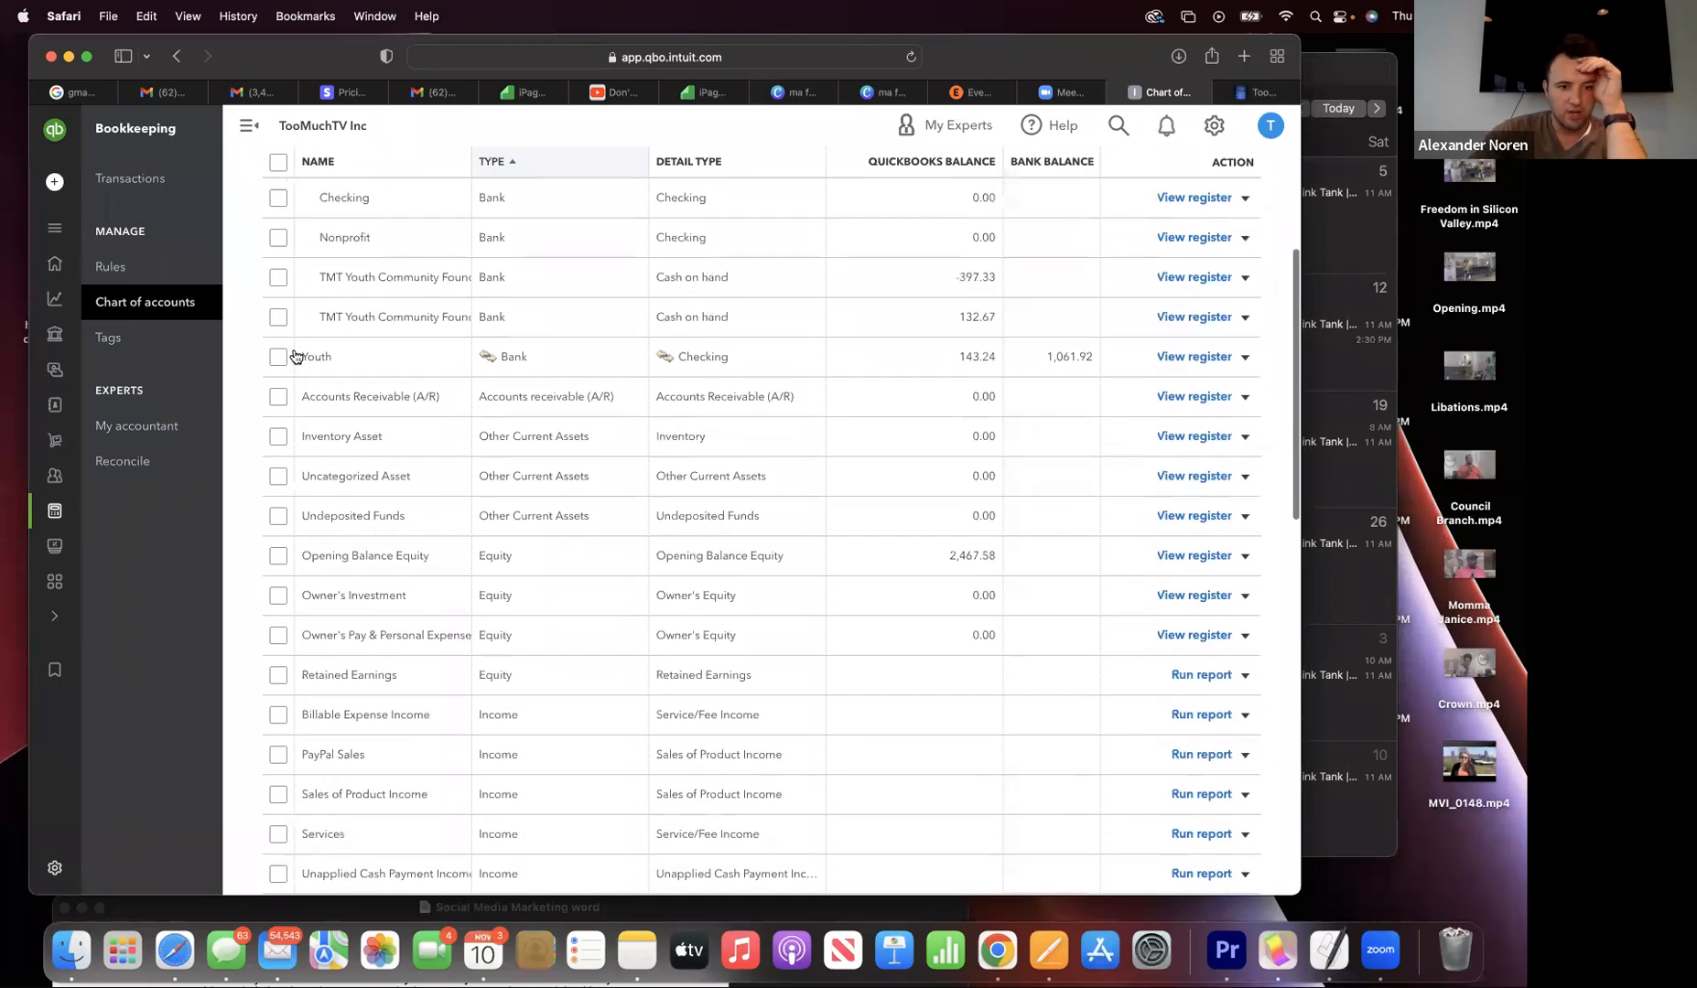
scroll(295, 356, down, 1)
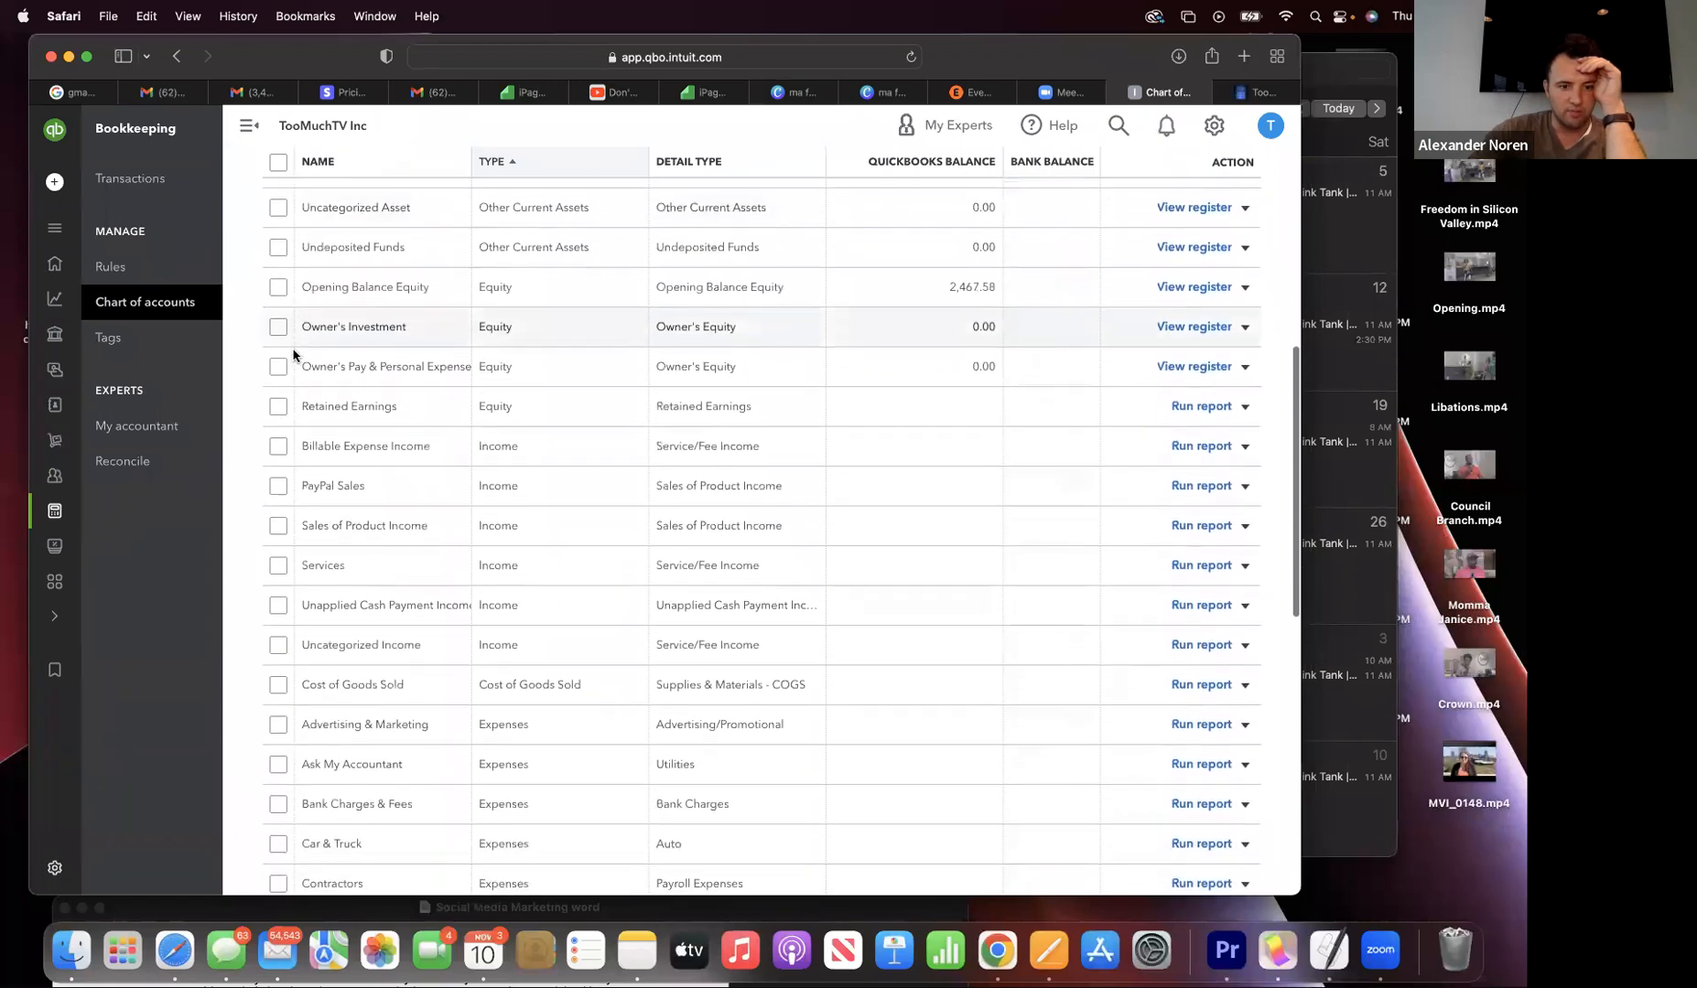
scroll(293, 356, down, 4)
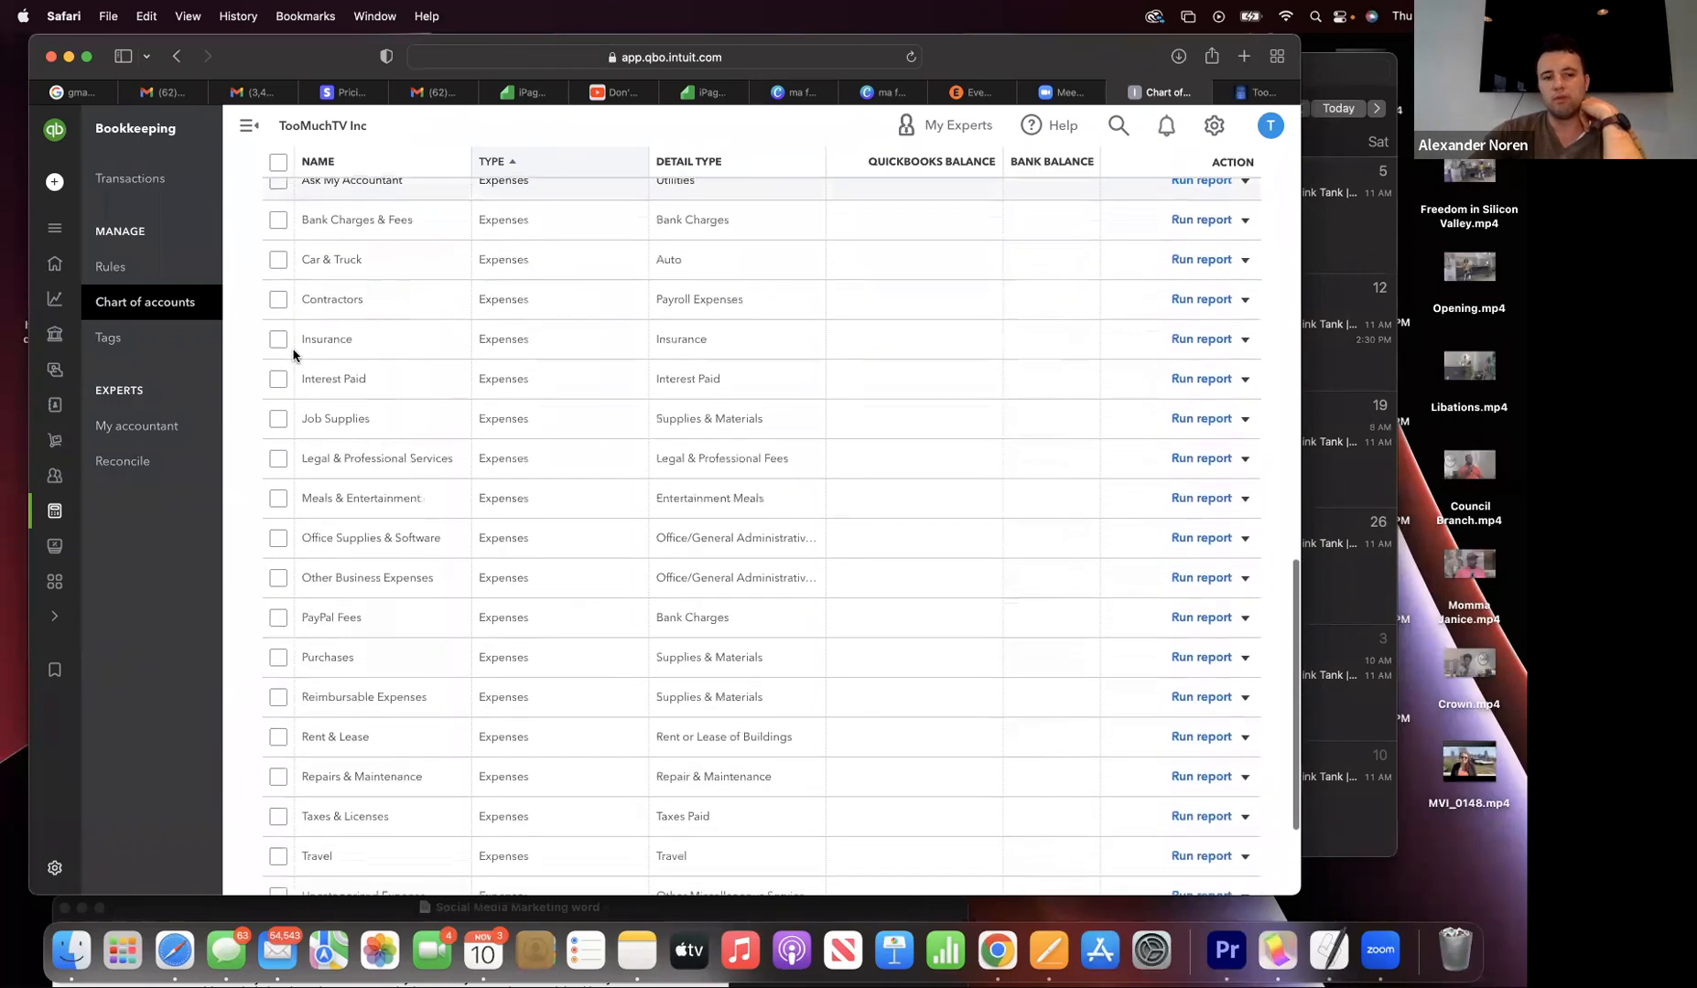
scroll(293, 356, down, 1)
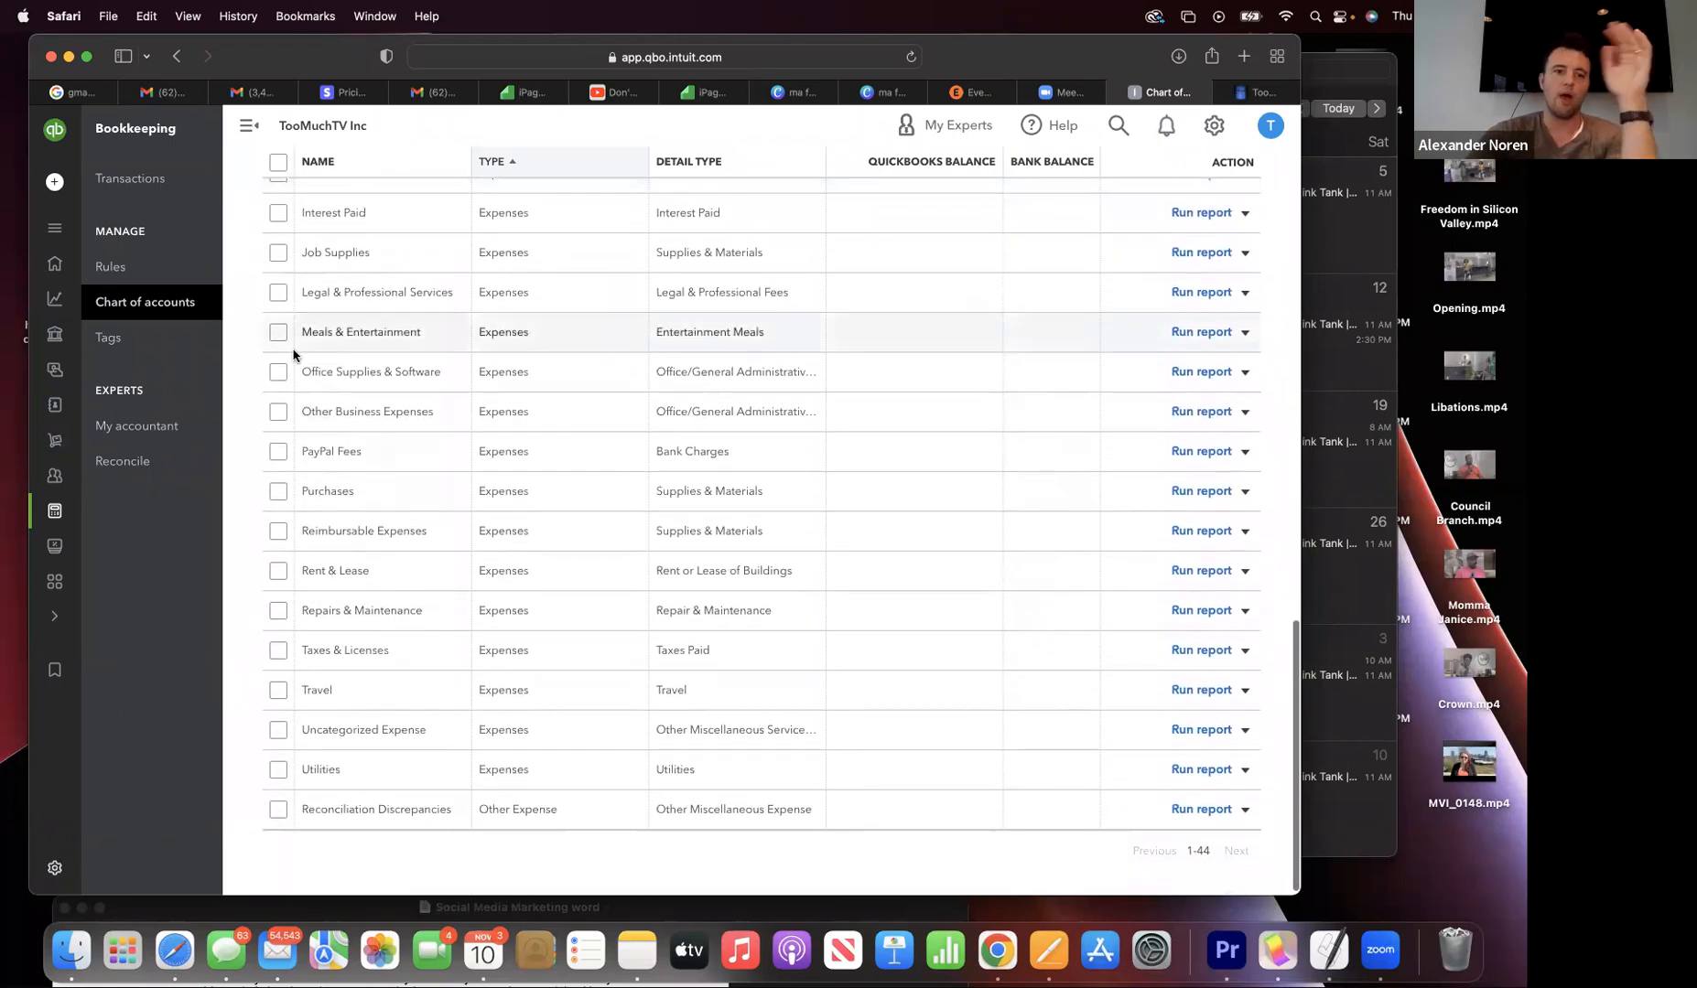
scroll(292, 356, down, 1)
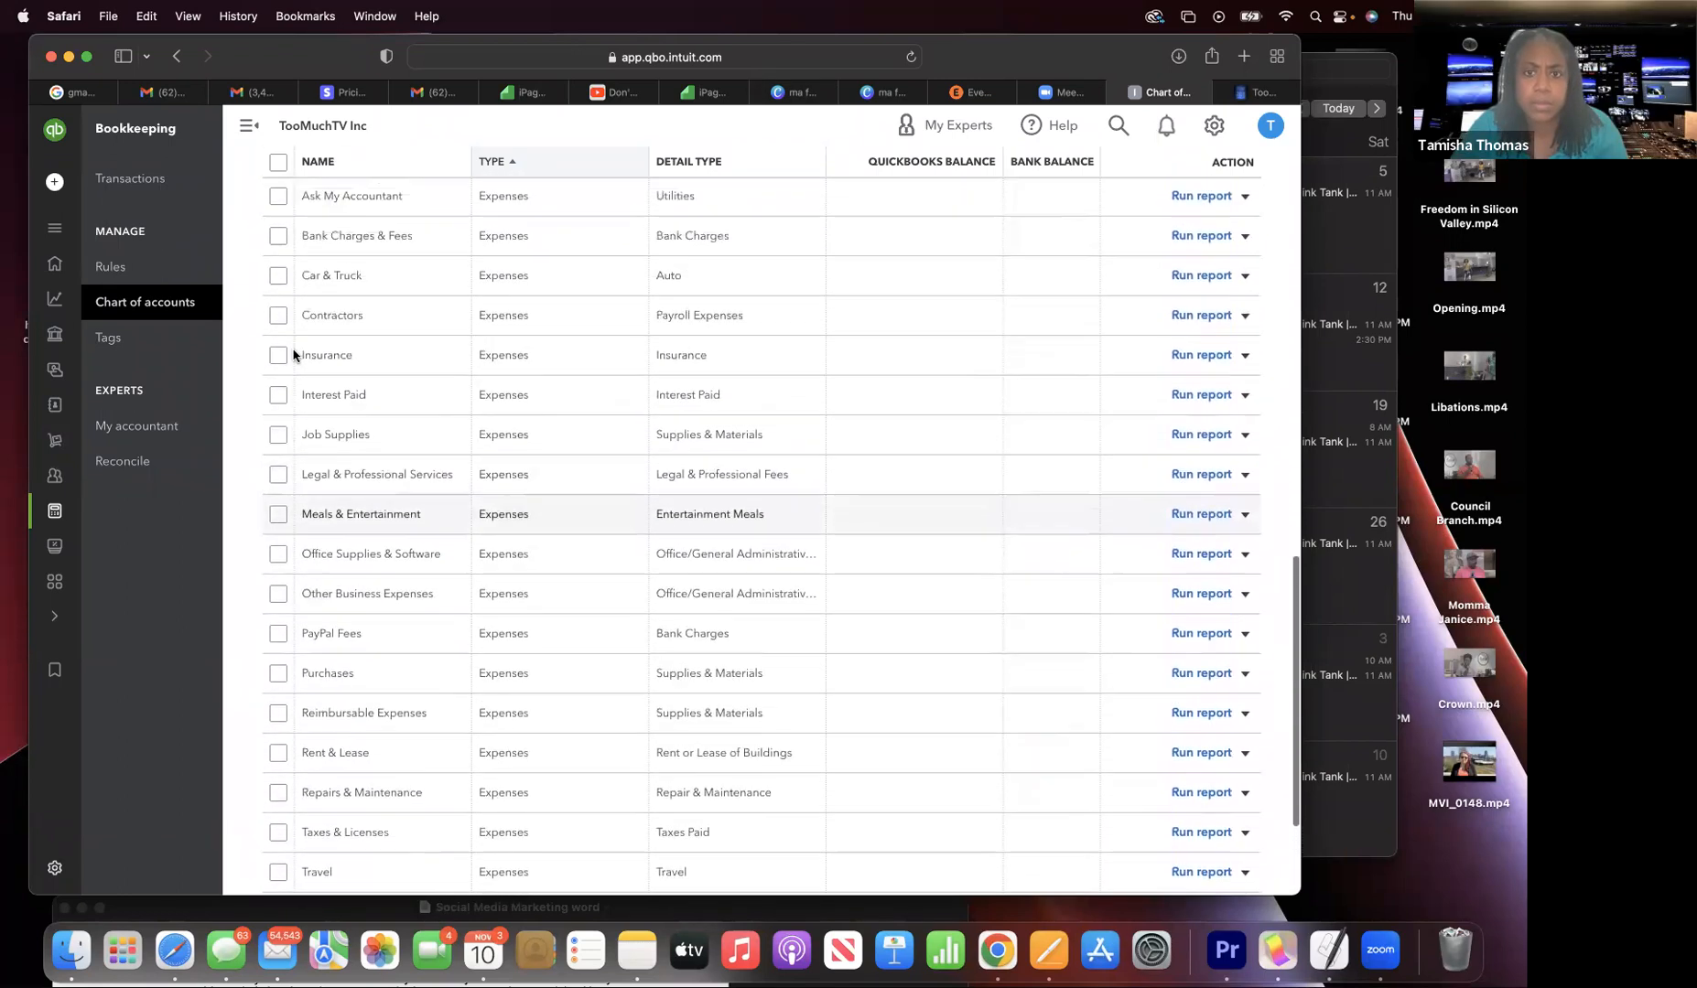
scroll(293, 356, up, 3)
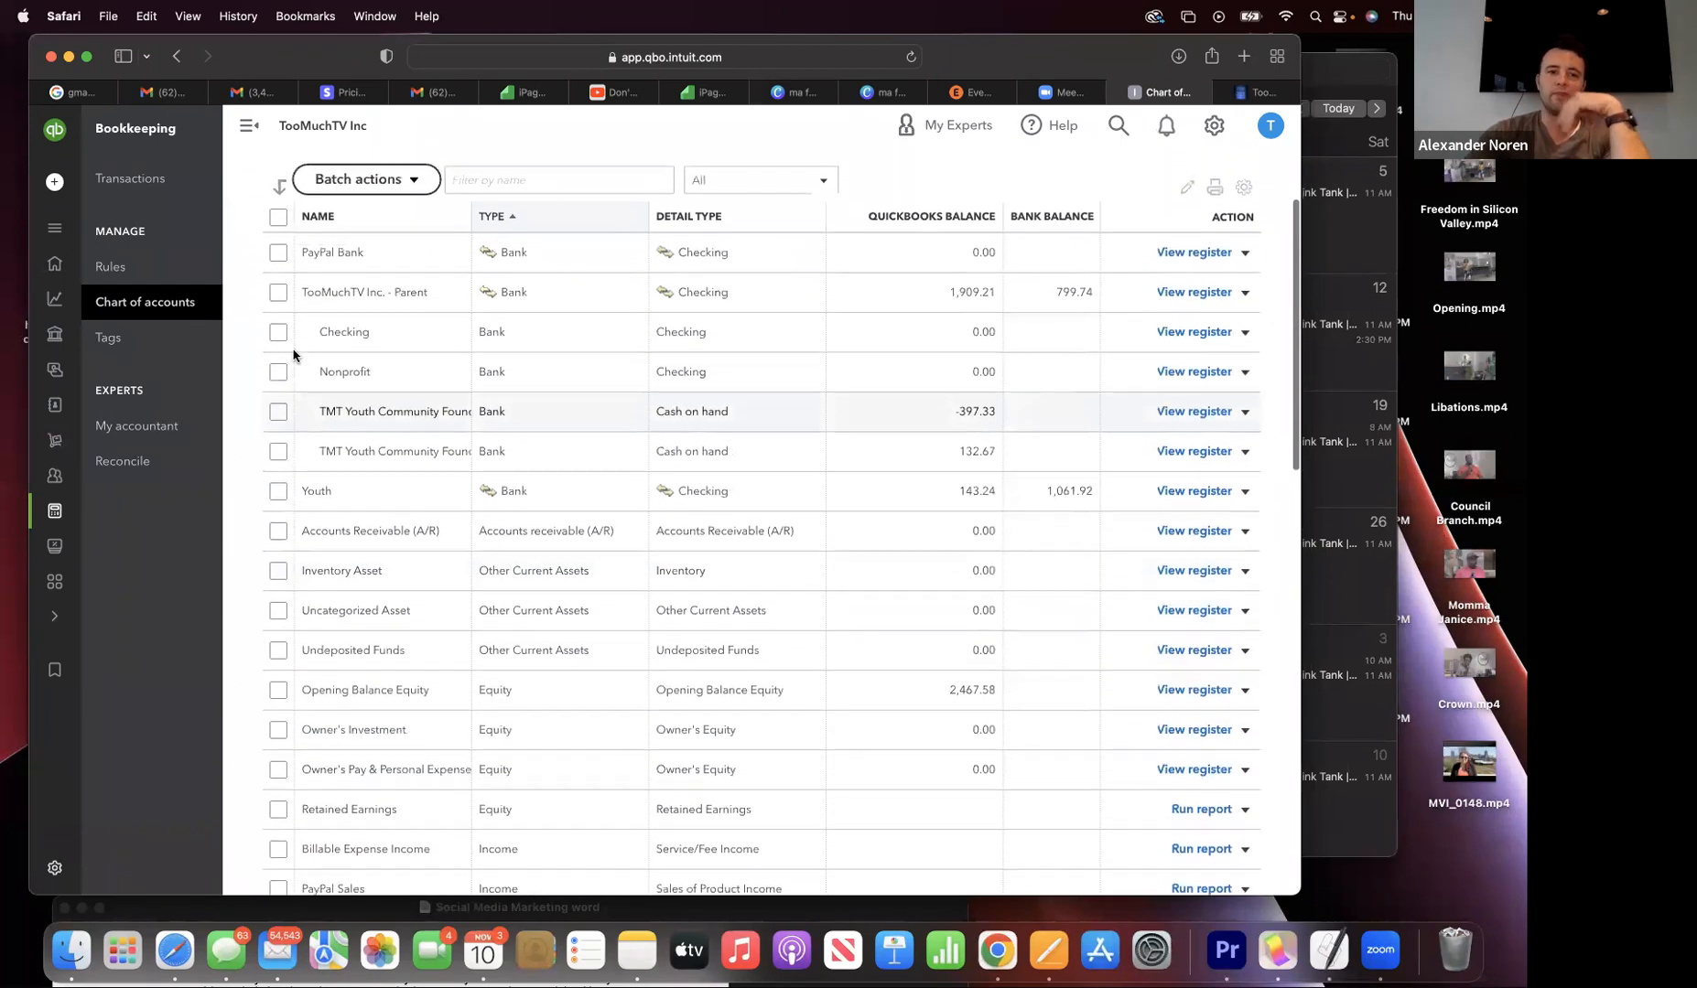
scroll(293, 356, up, 2)
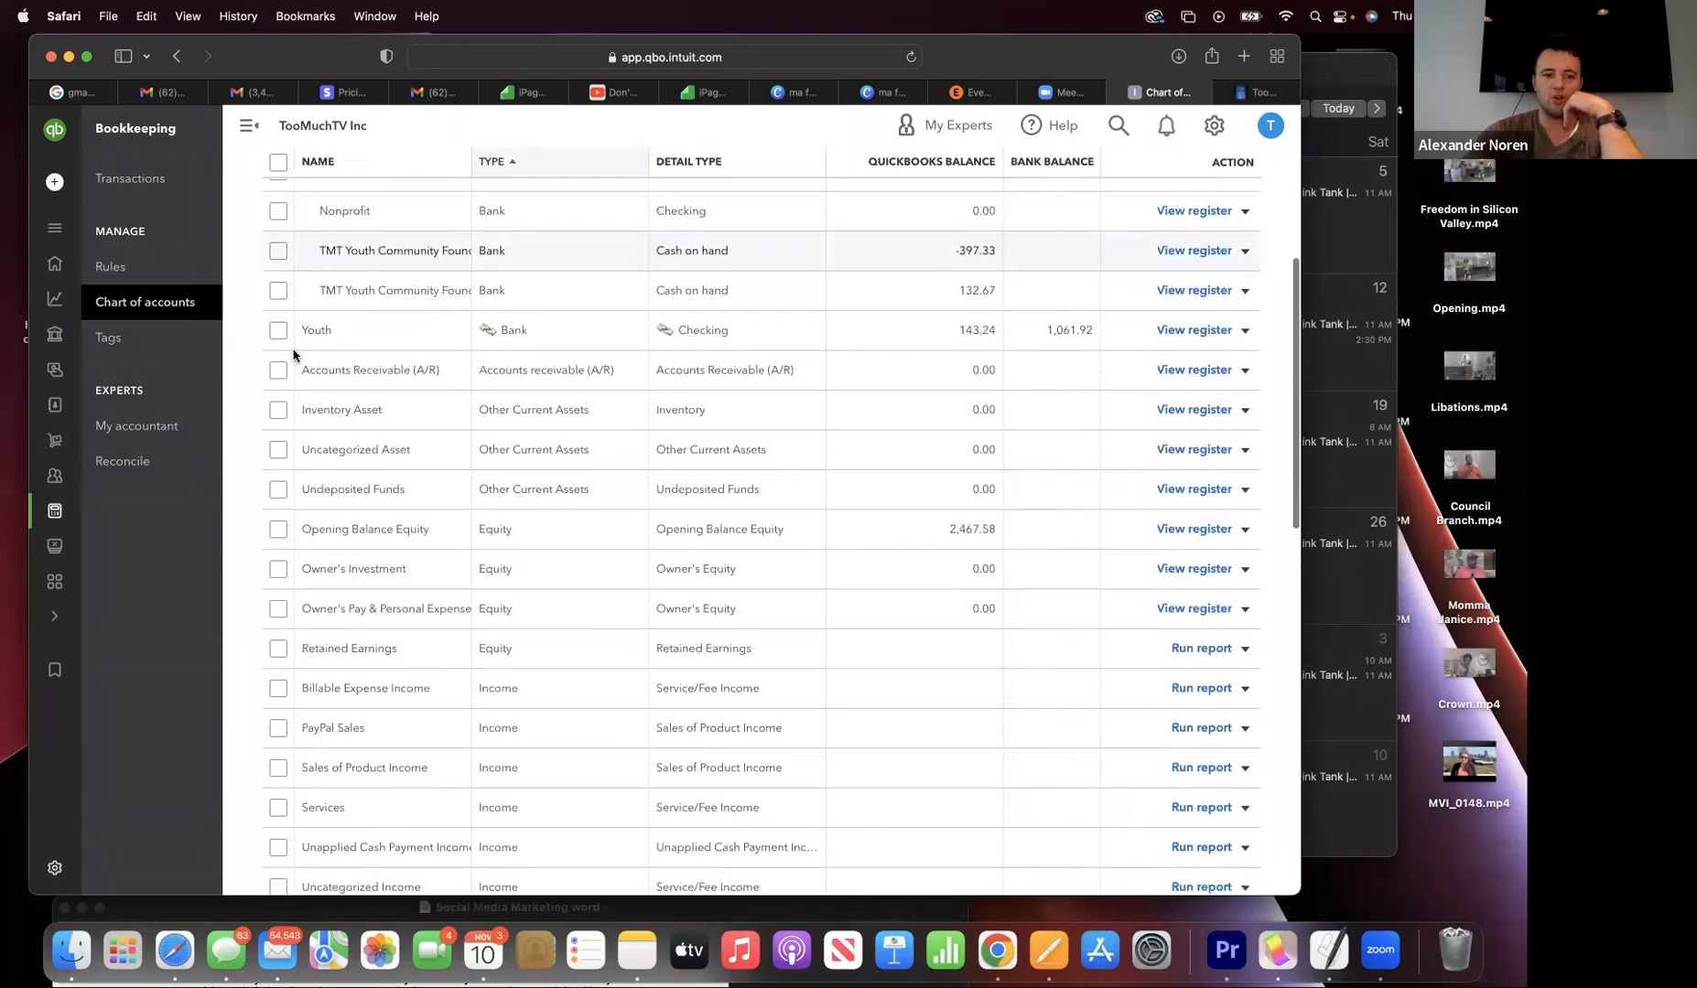
scroll(293, 356, down, 1)
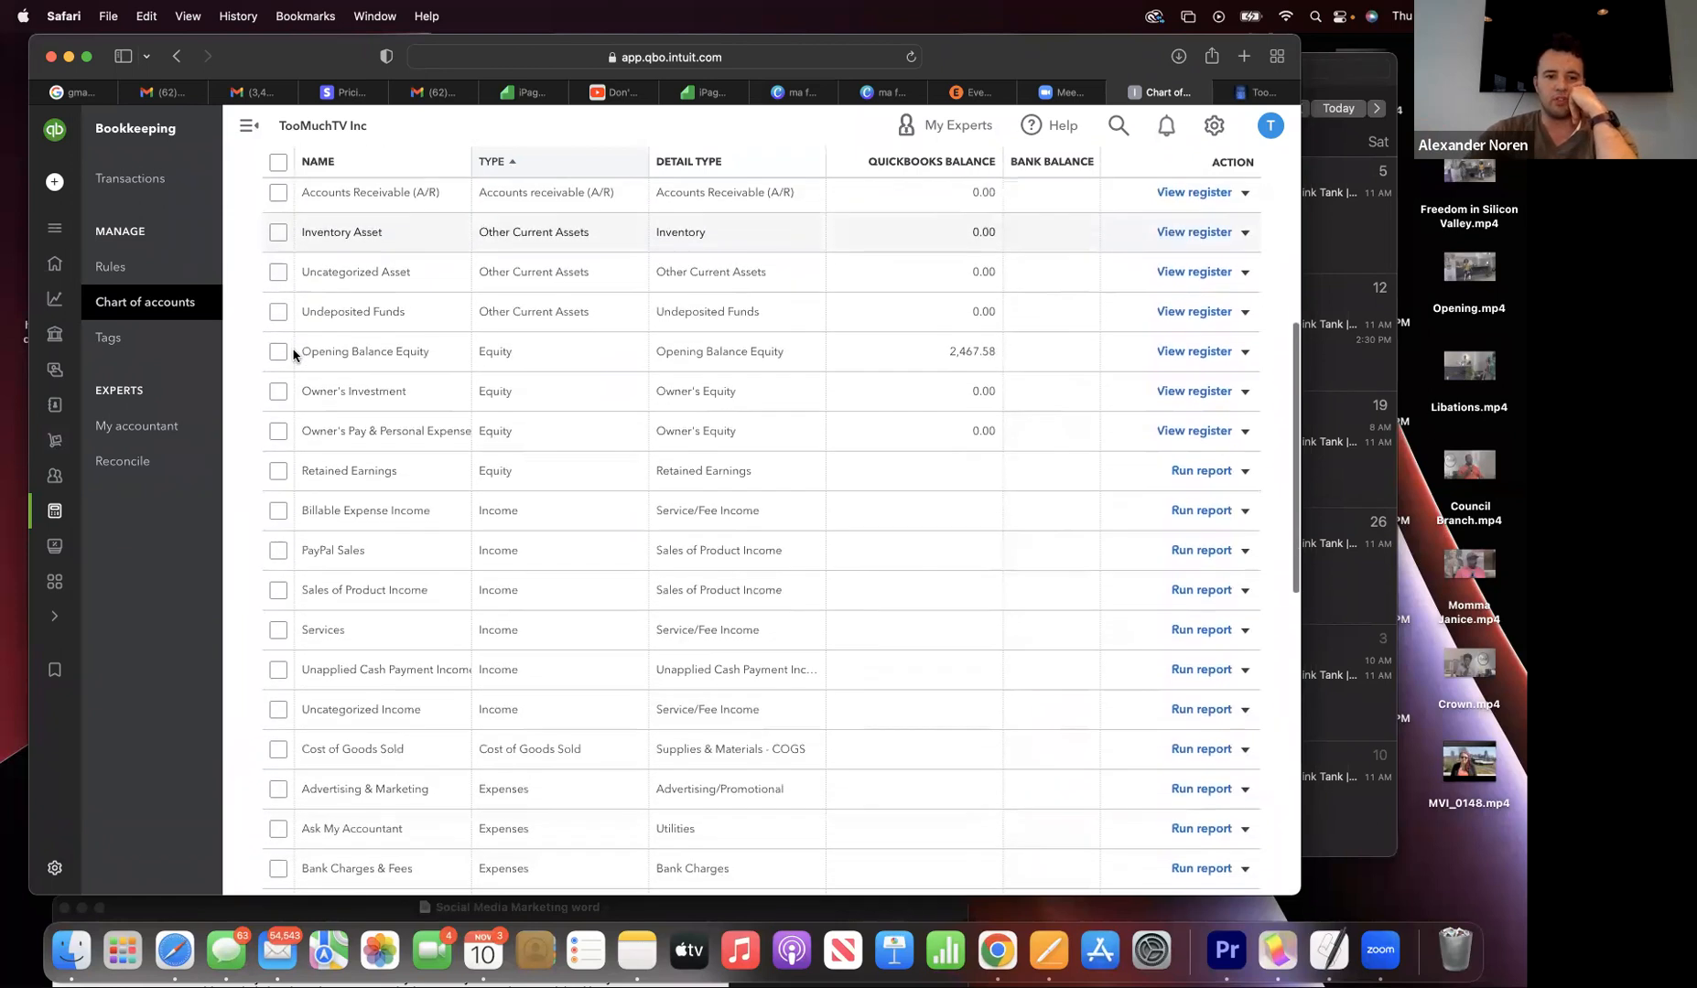
scroll(292, 356, down, 4)
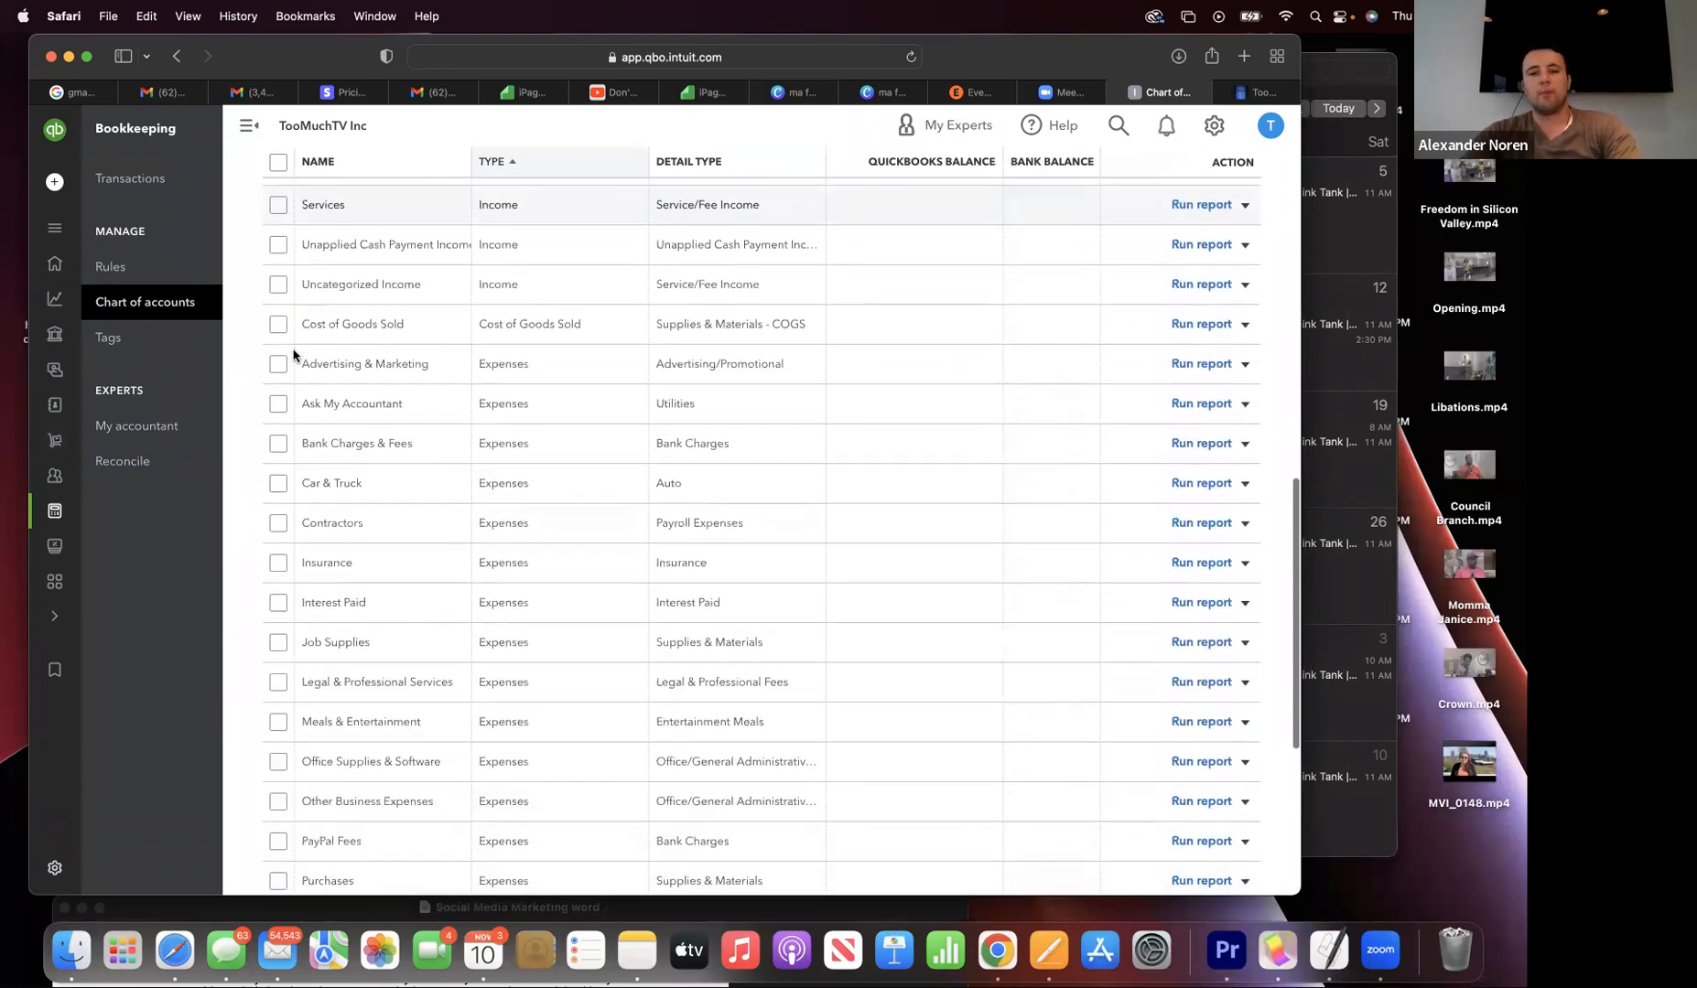
scroll(293, 356, down, 1)
scroll(293, 356, up, 8)
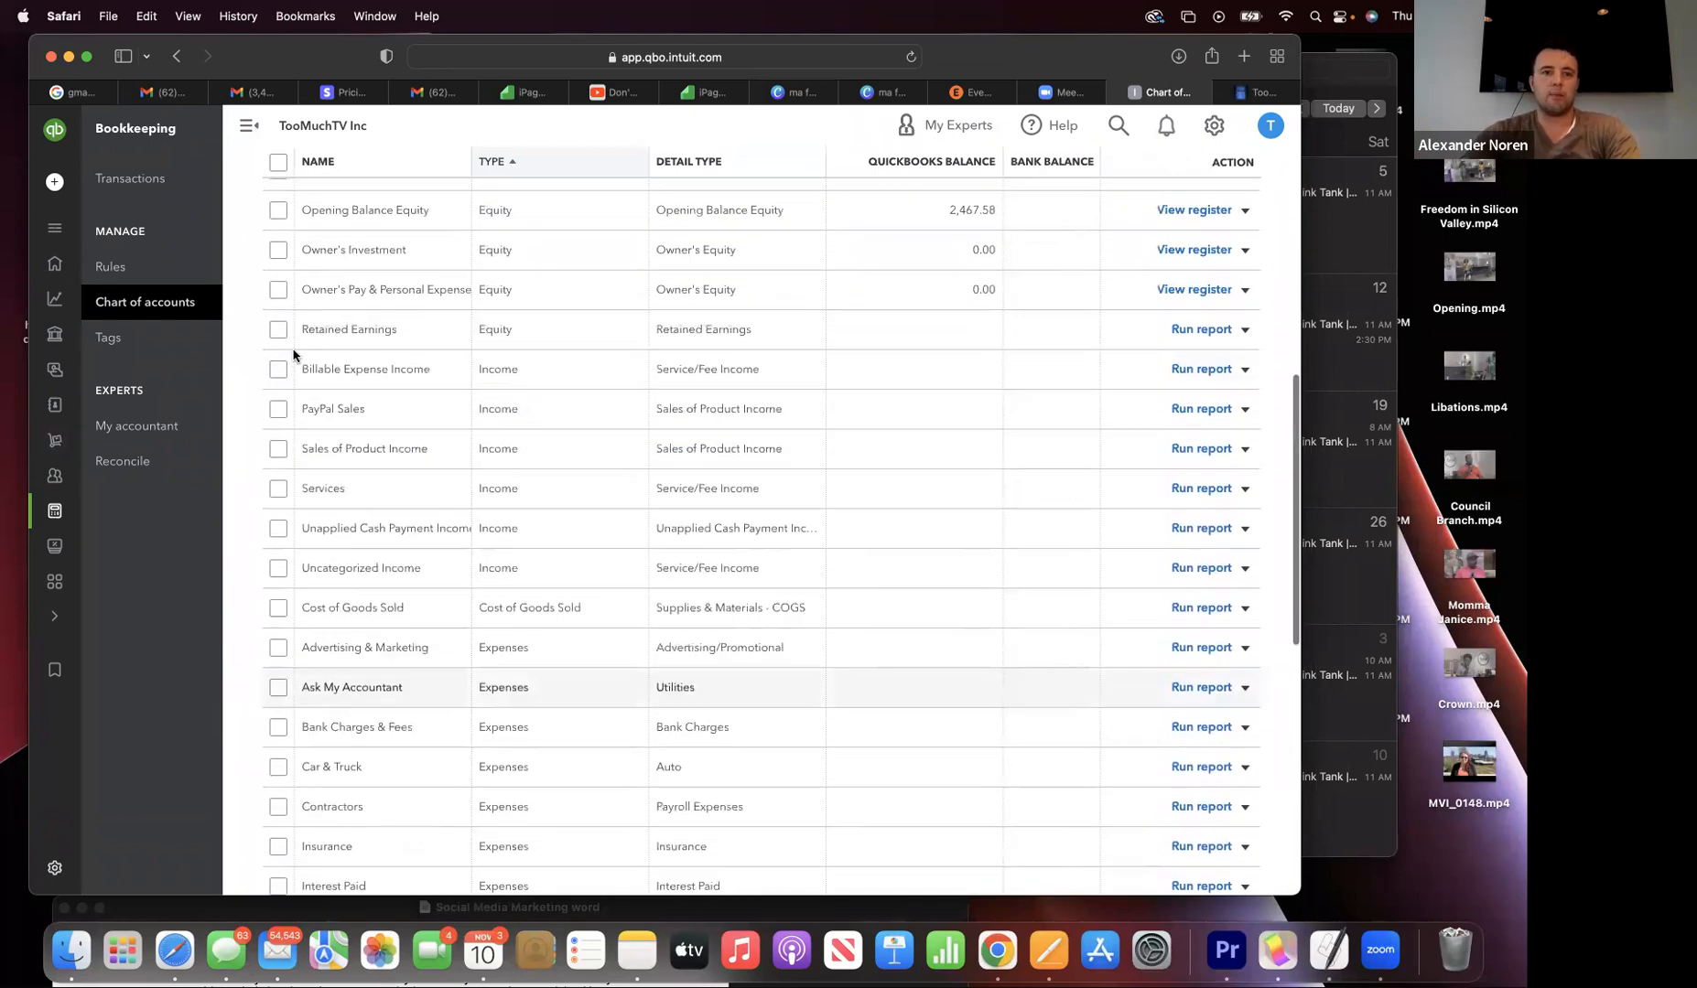
scroll(292, 356, up, 14)
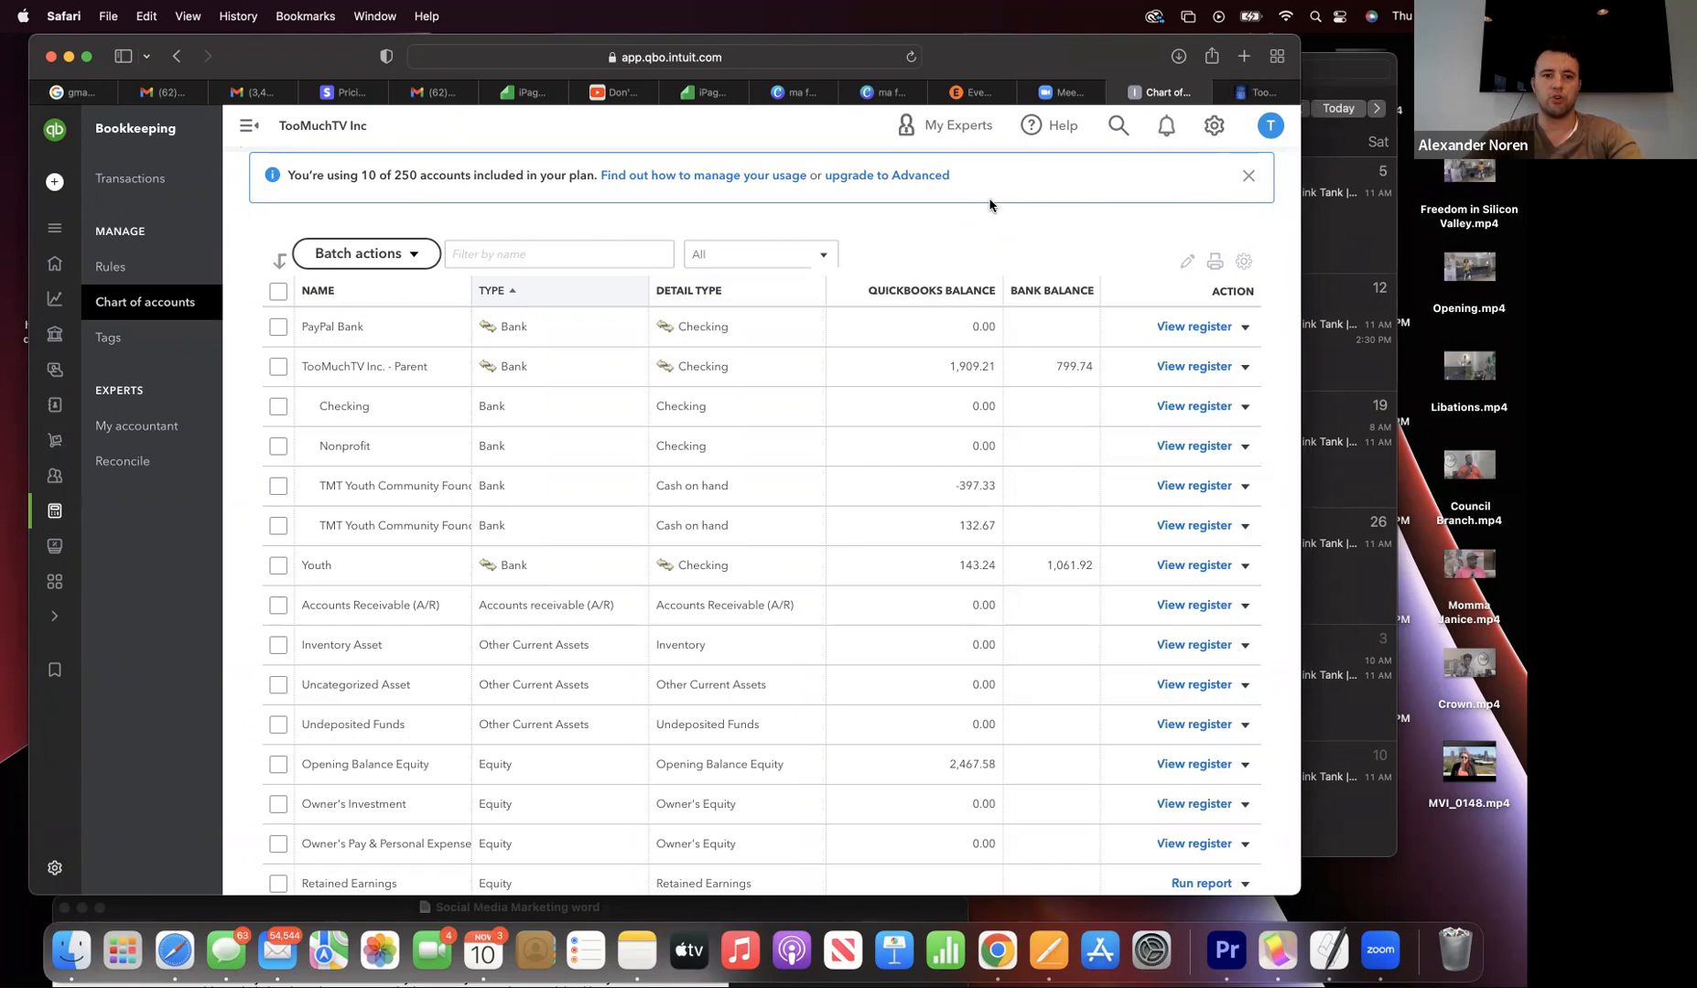
drag(343, 70, 332, 168)
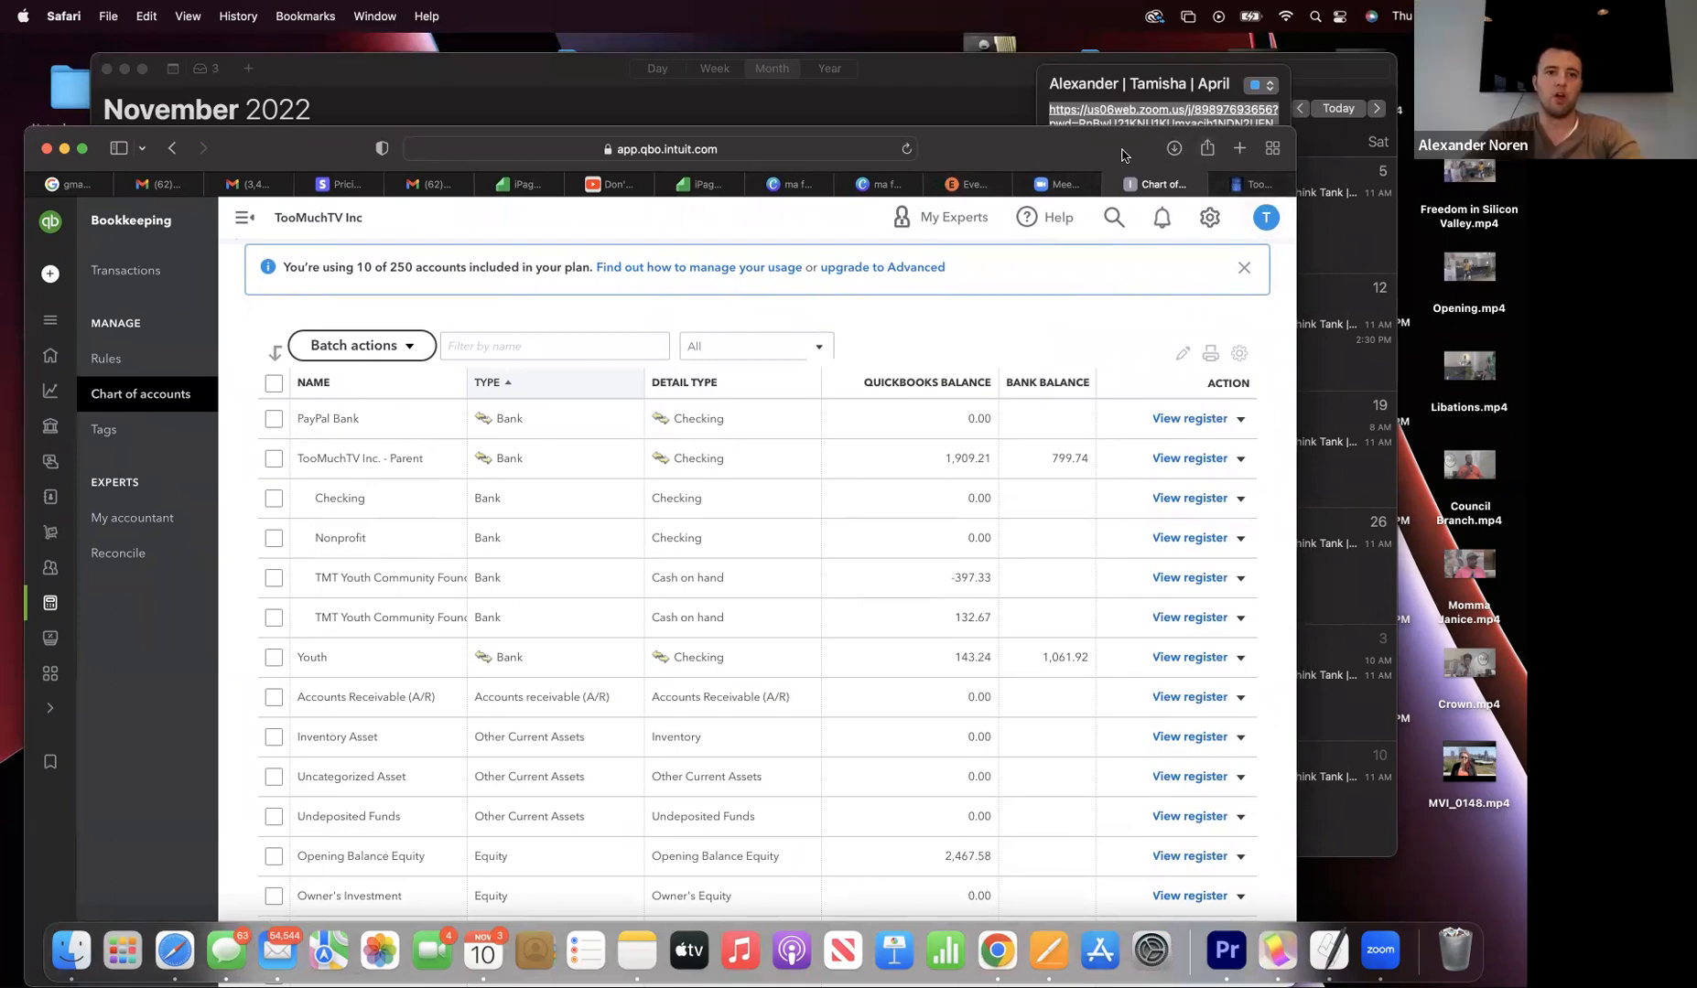
- Go through the Zoho Connect and Zoom tabs to the Ma Fran's Dainties Canva tab
click(785, 155)
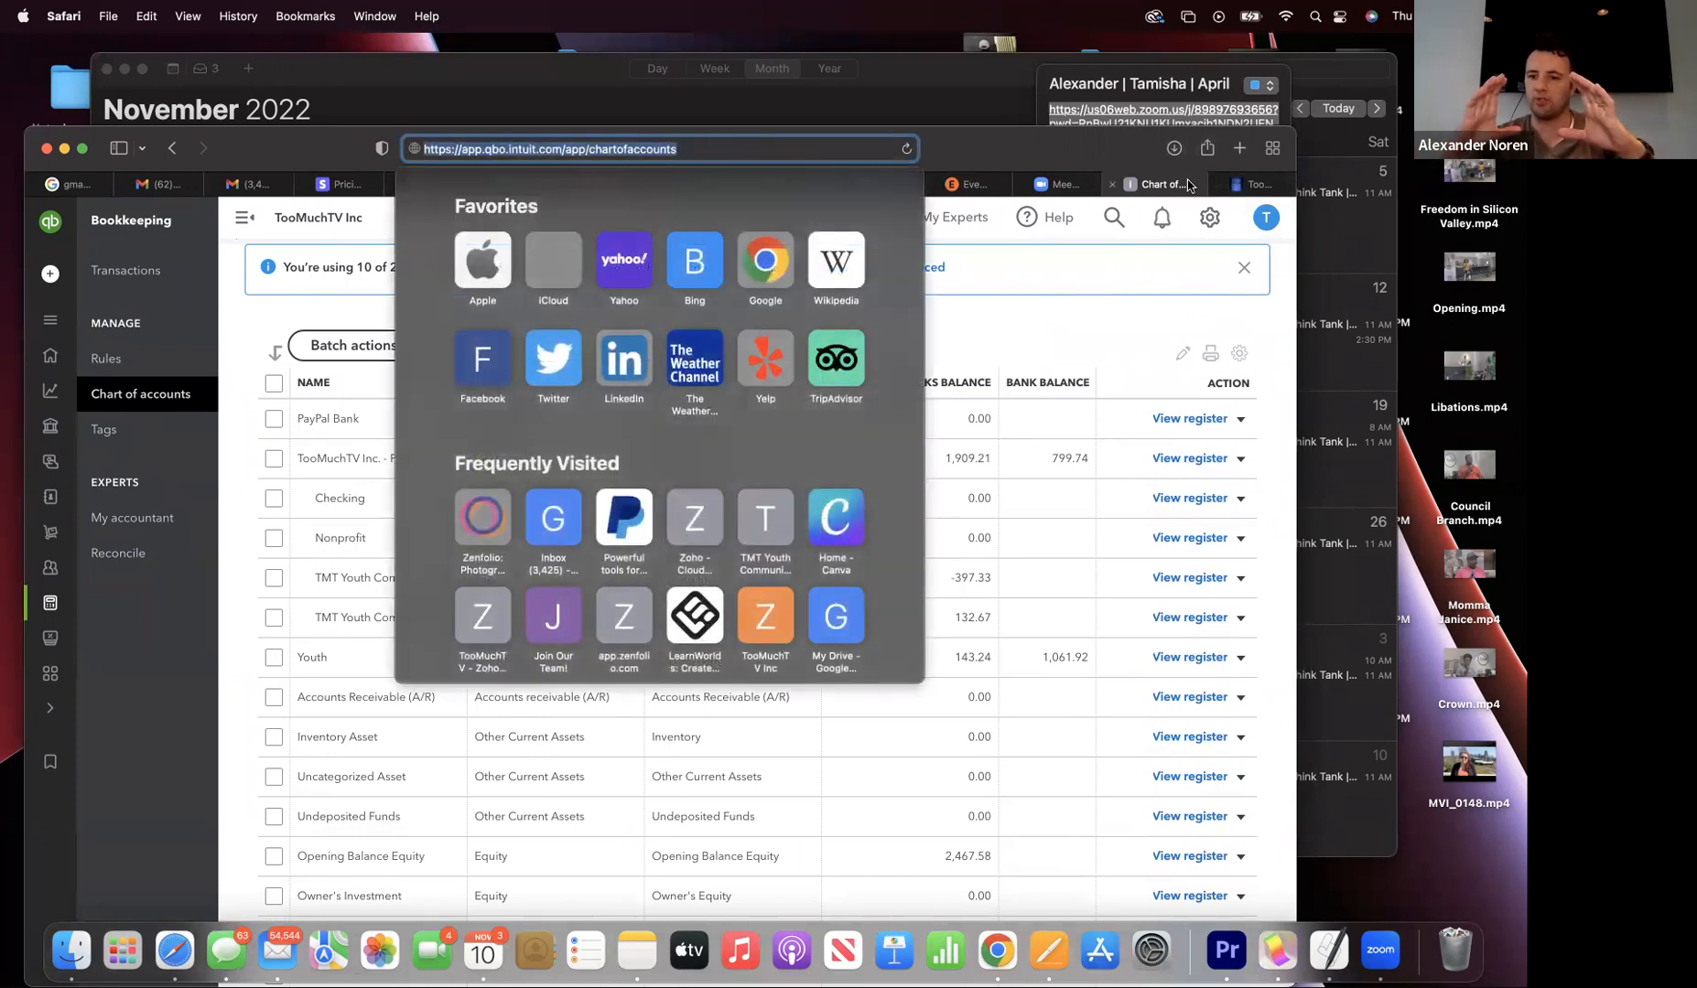
click(1254, 184)
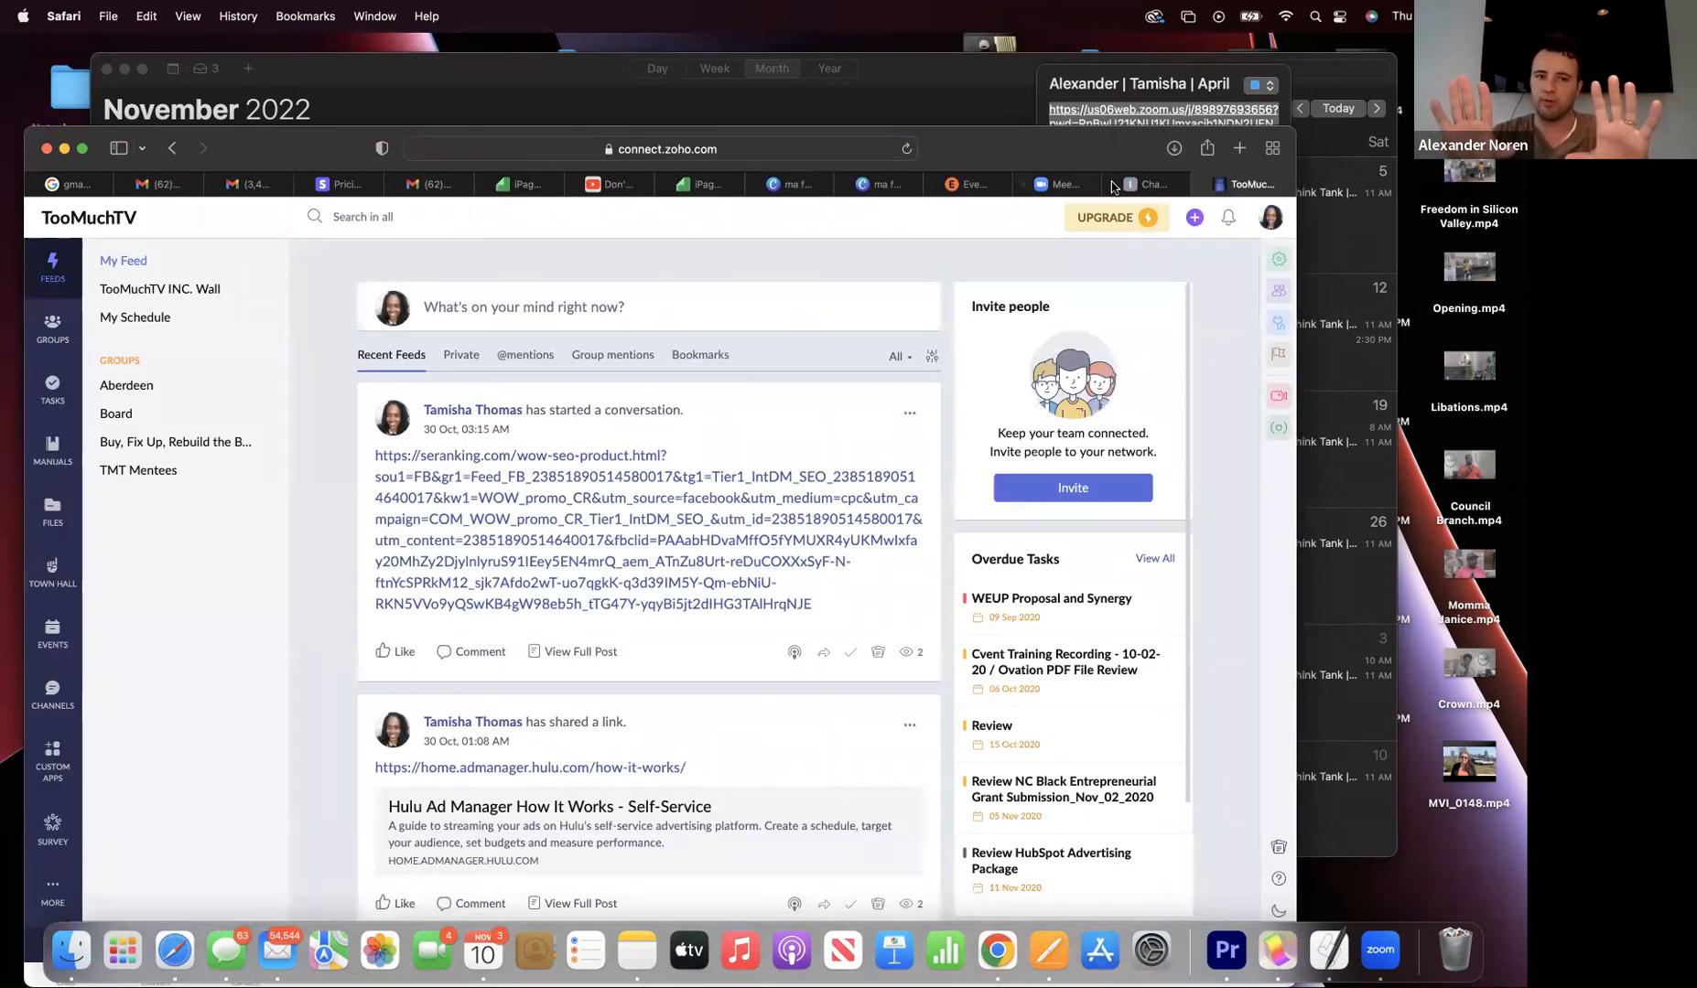
click(1061, 184)
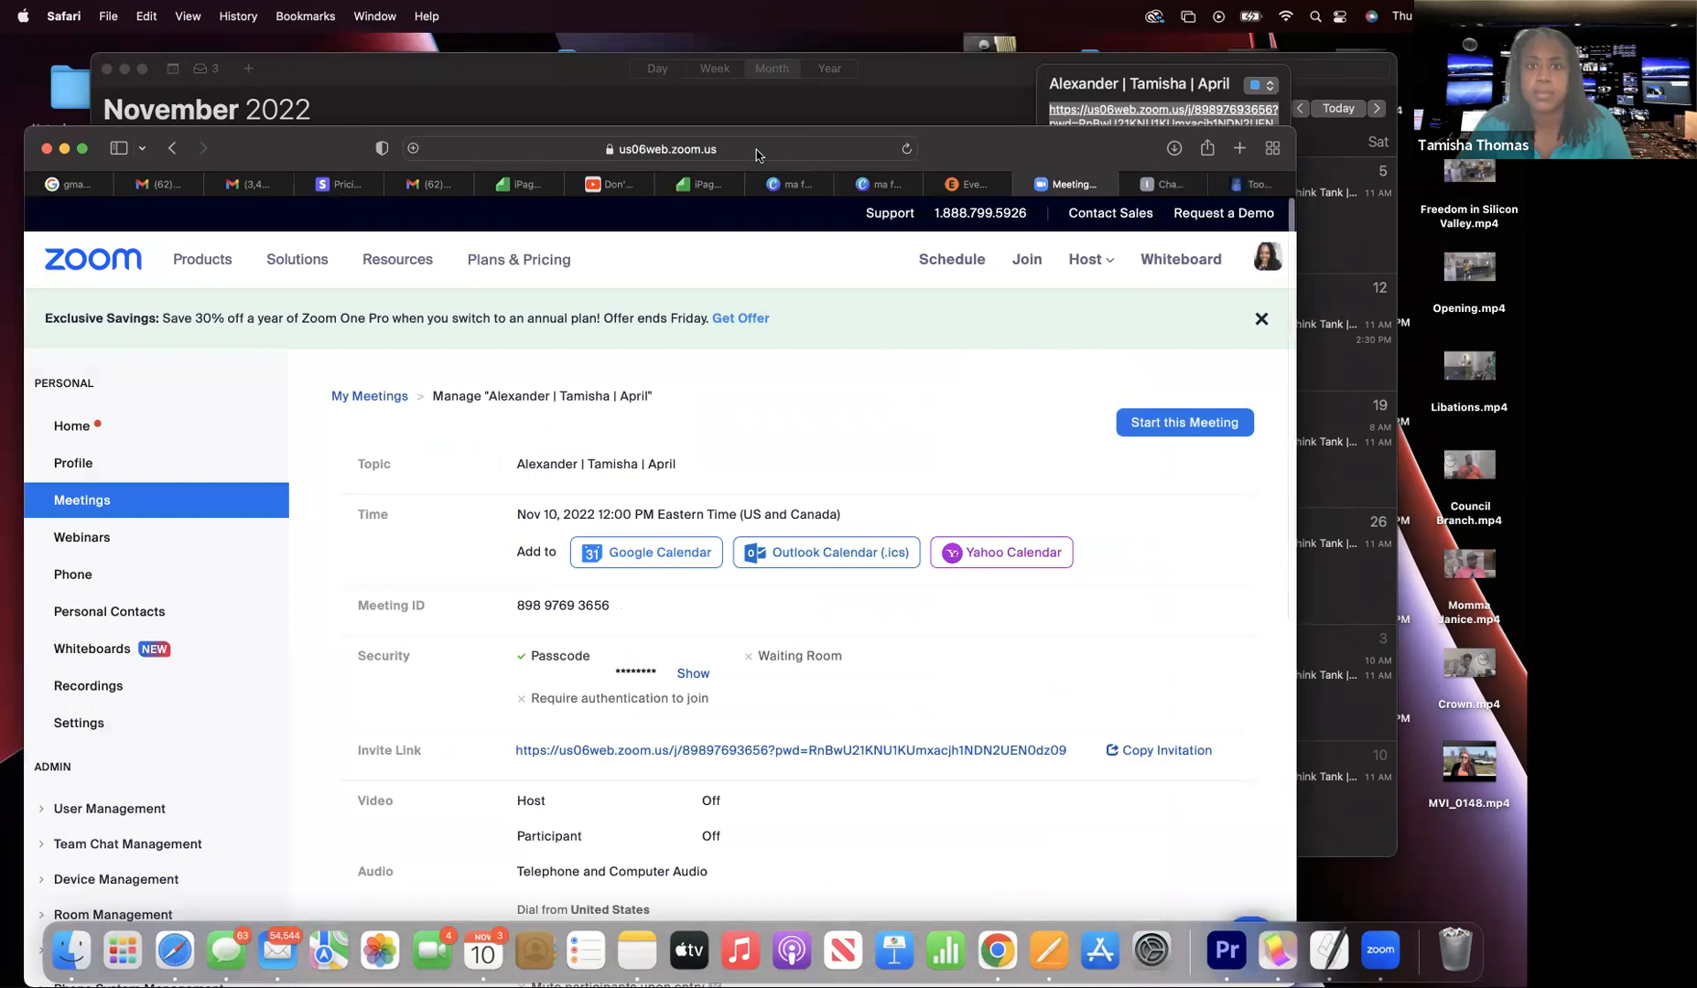
click(883, 186)
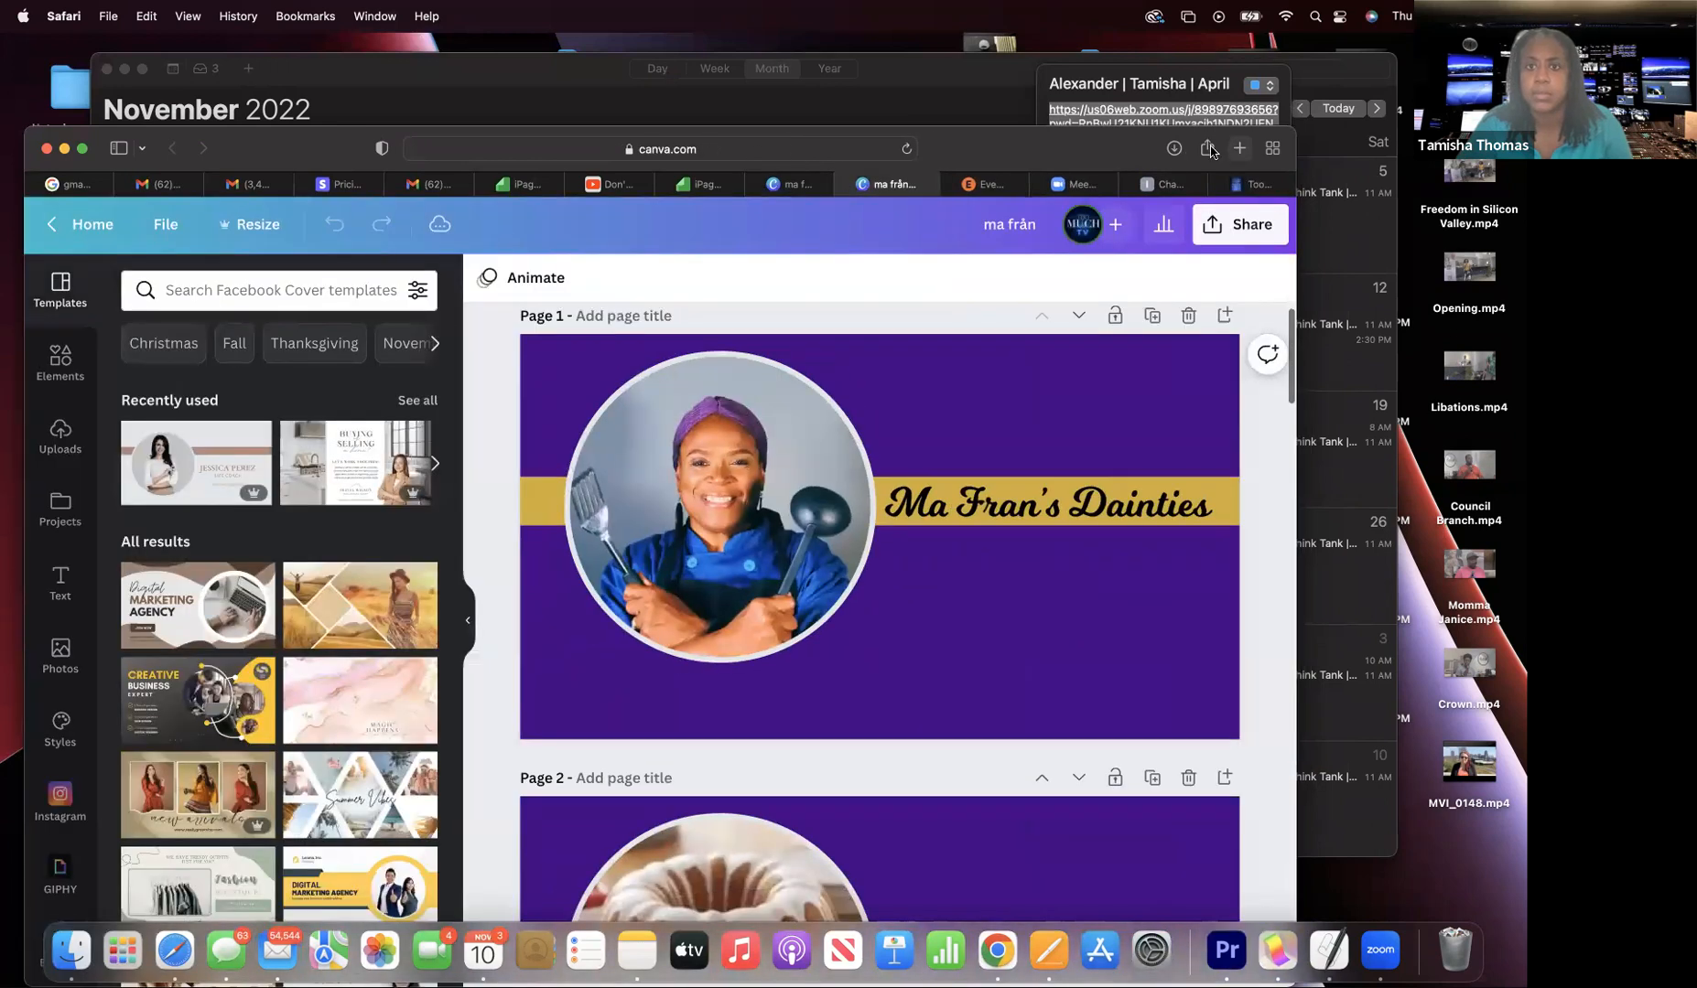
- Start entering google.com in the Canva tab's address bar
click(780, 154)
text(g)
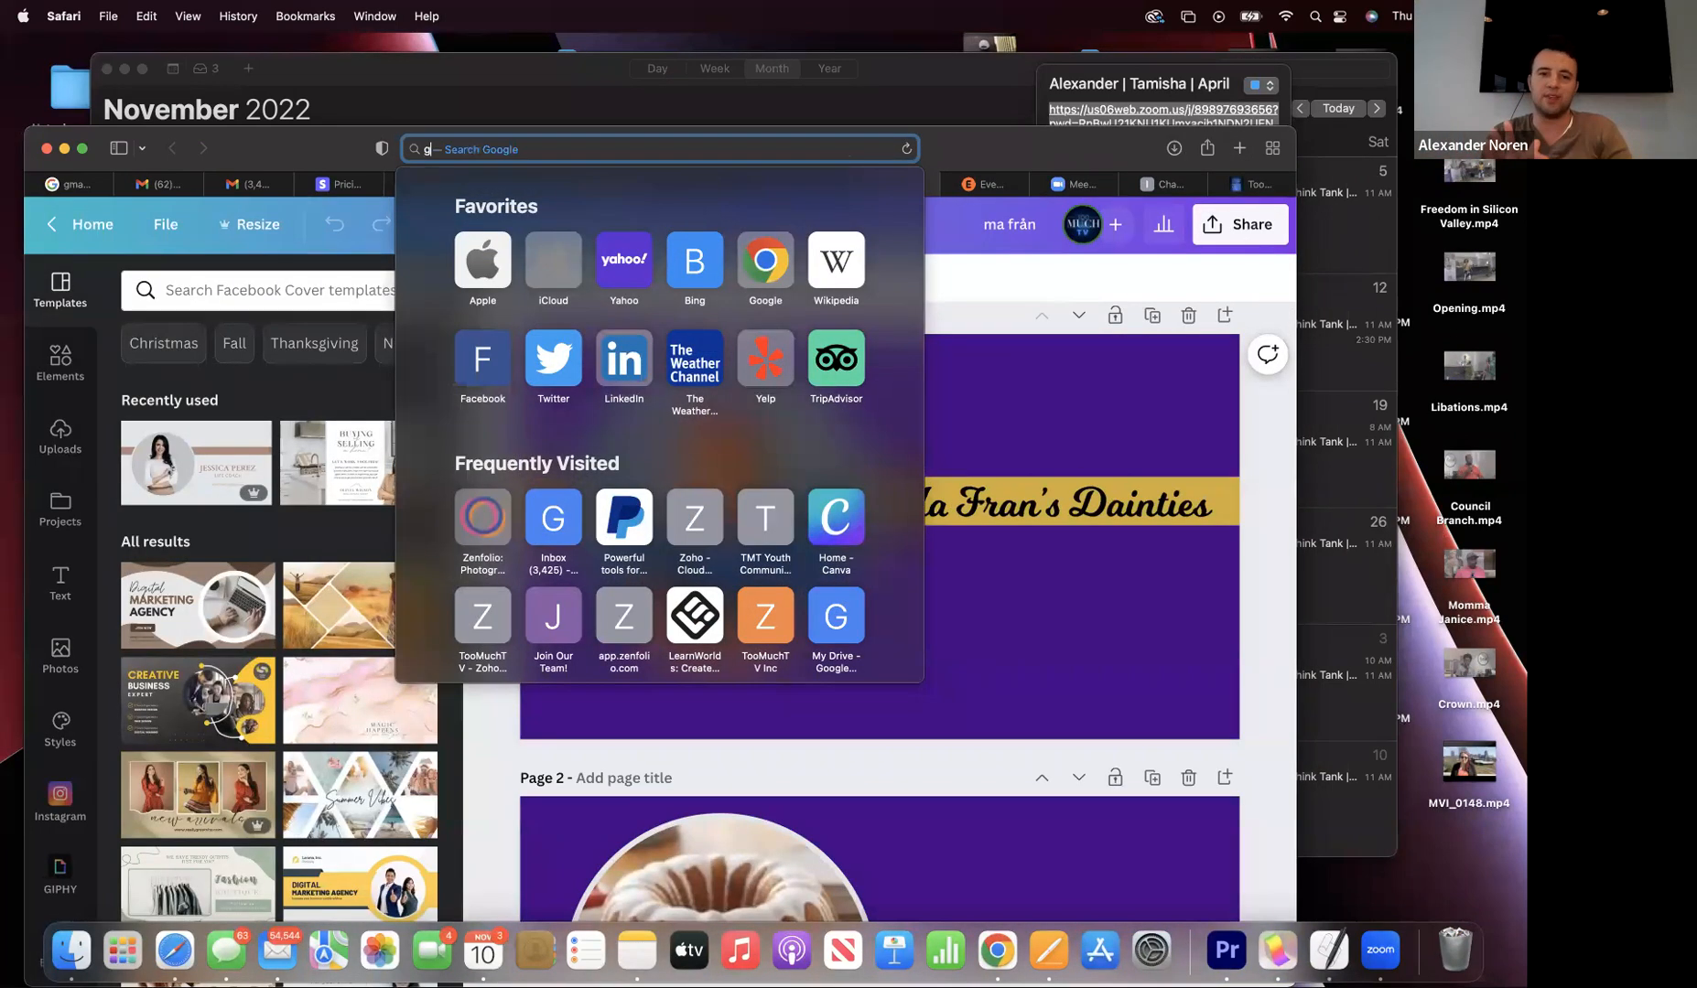
text(oogle.com)
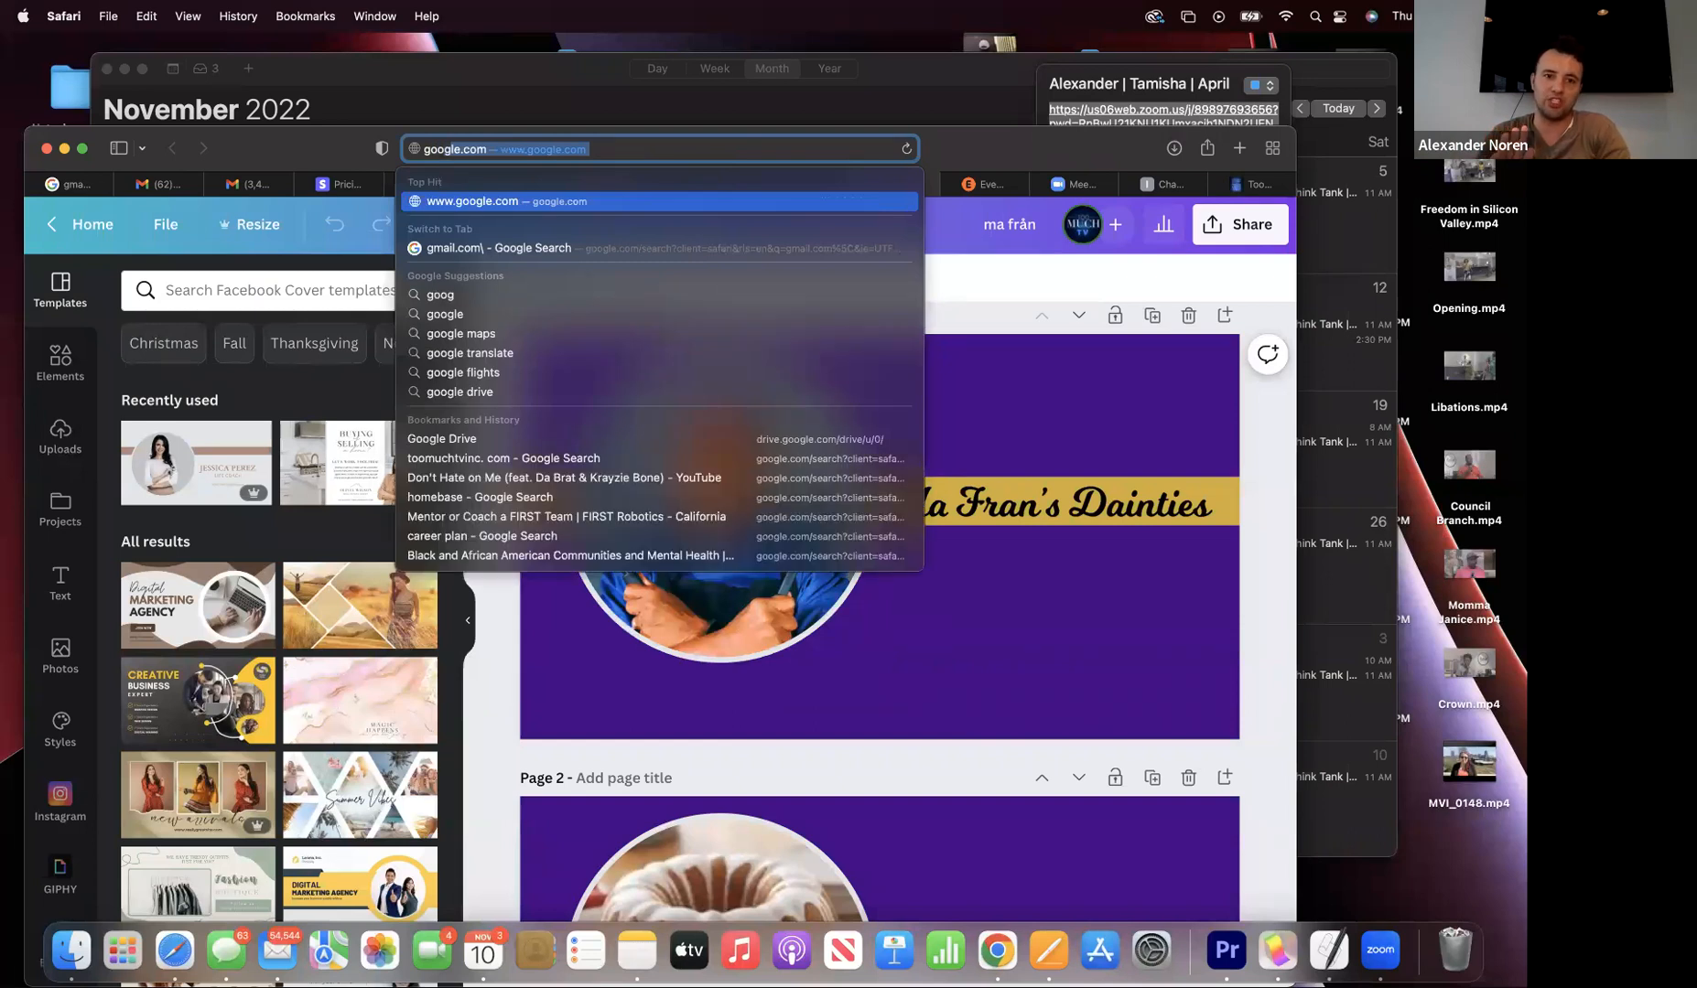
key(Down)
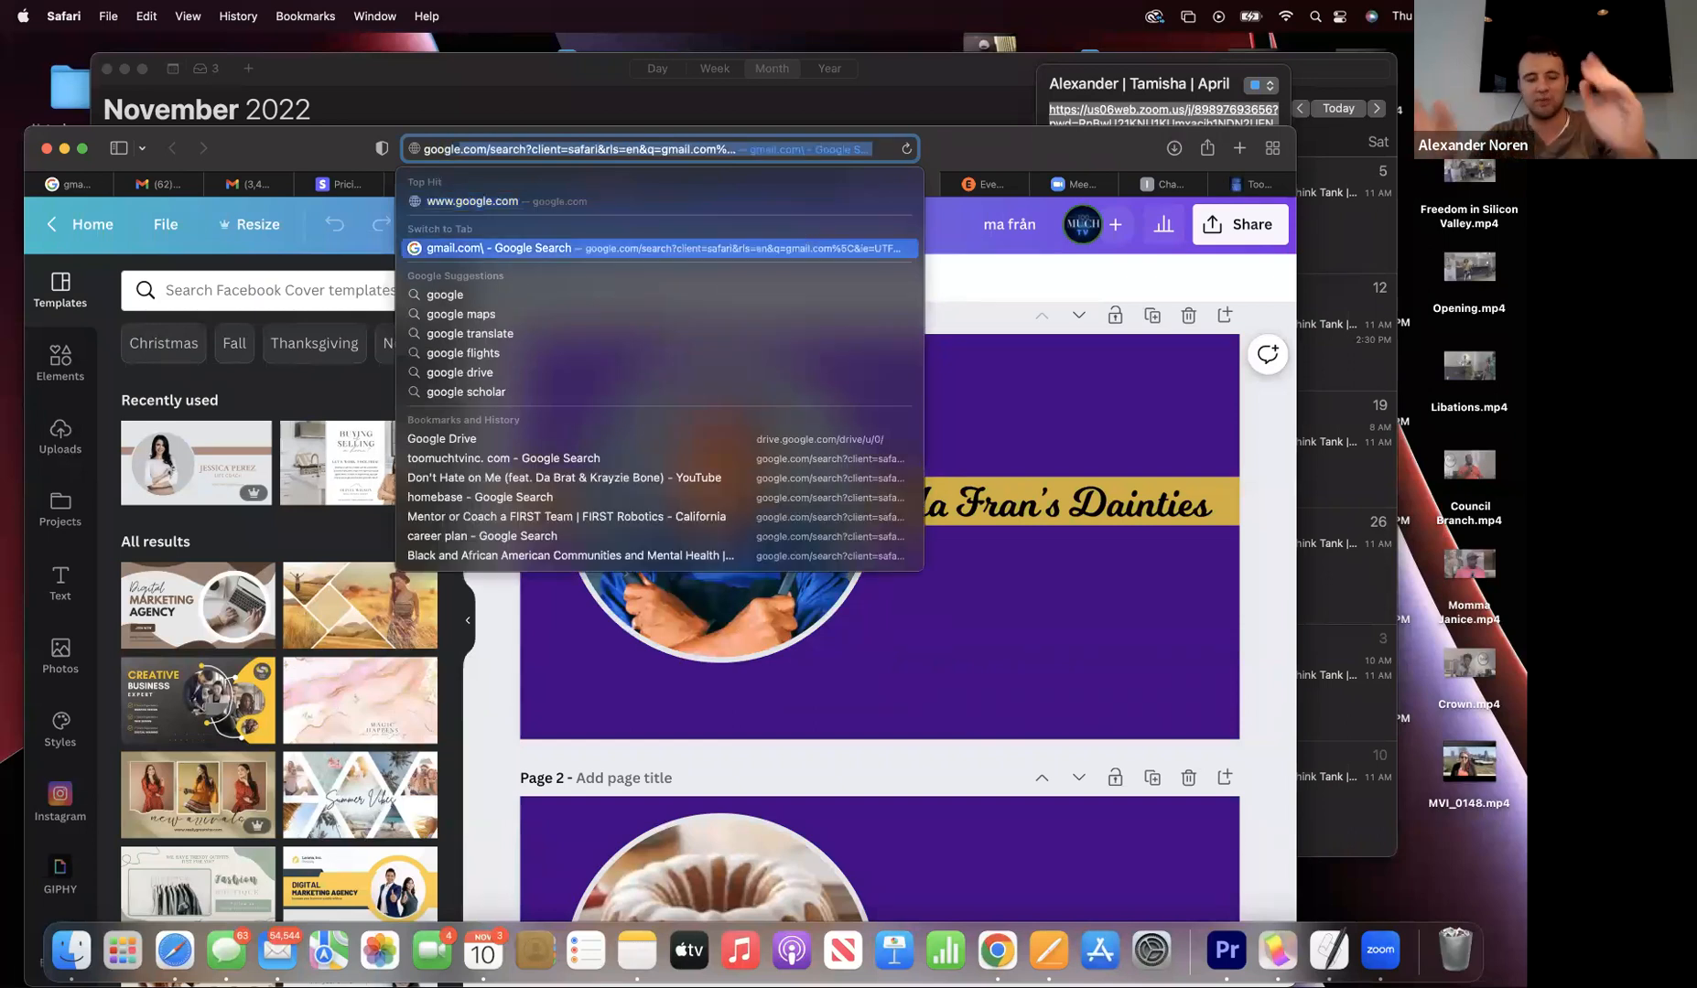
- Load google.com and open the Google apps grid, scrolling to find Sheets
text(le.com)
key(Return)
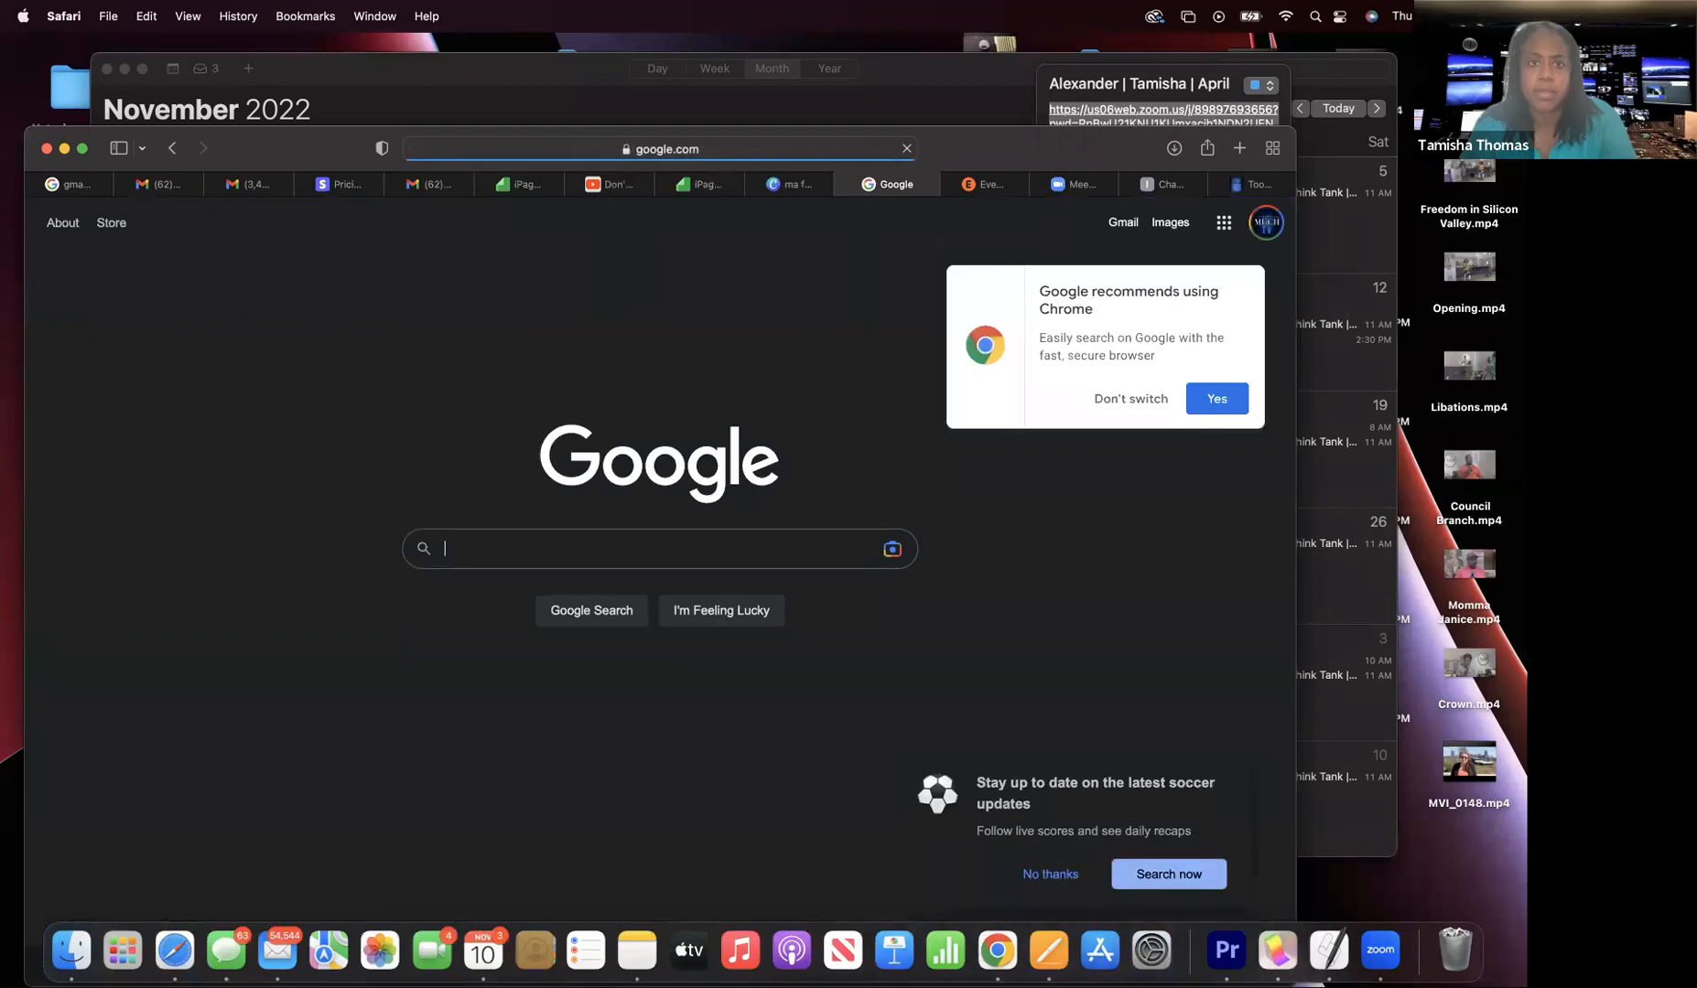
click(1267, 221)
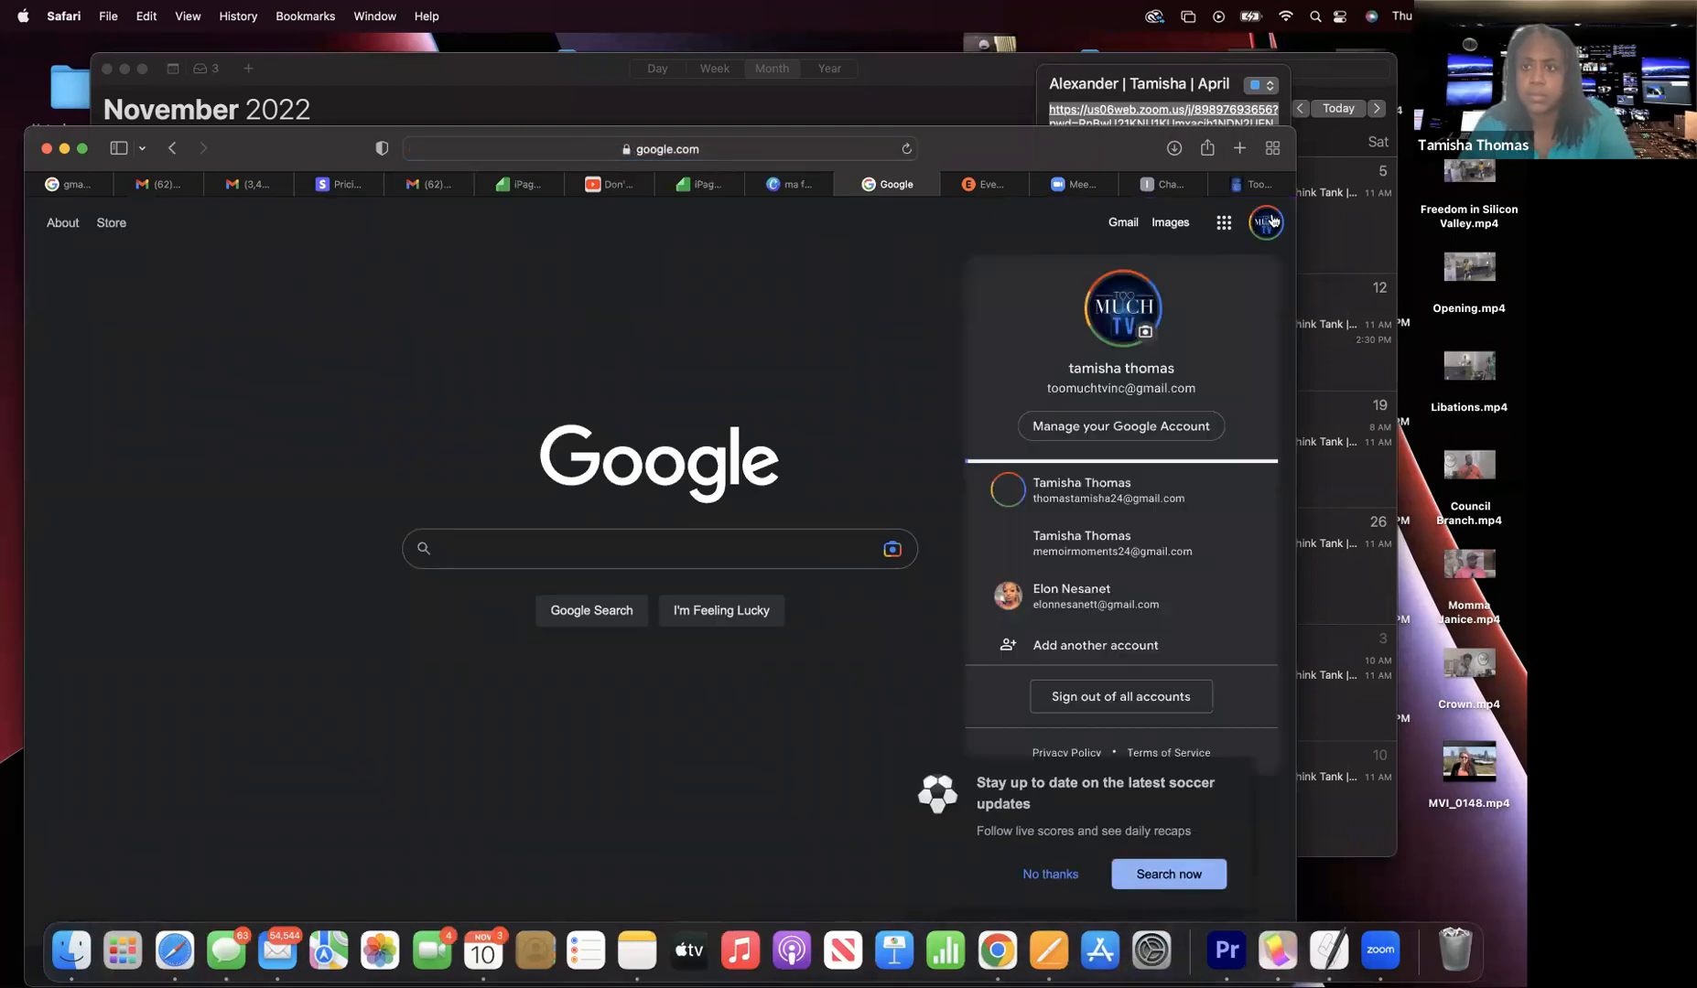
click(1223, 223)
click(1222, 222)
scroll(1094, 512, down, 5)
scroll(1092, 528, up, 5)
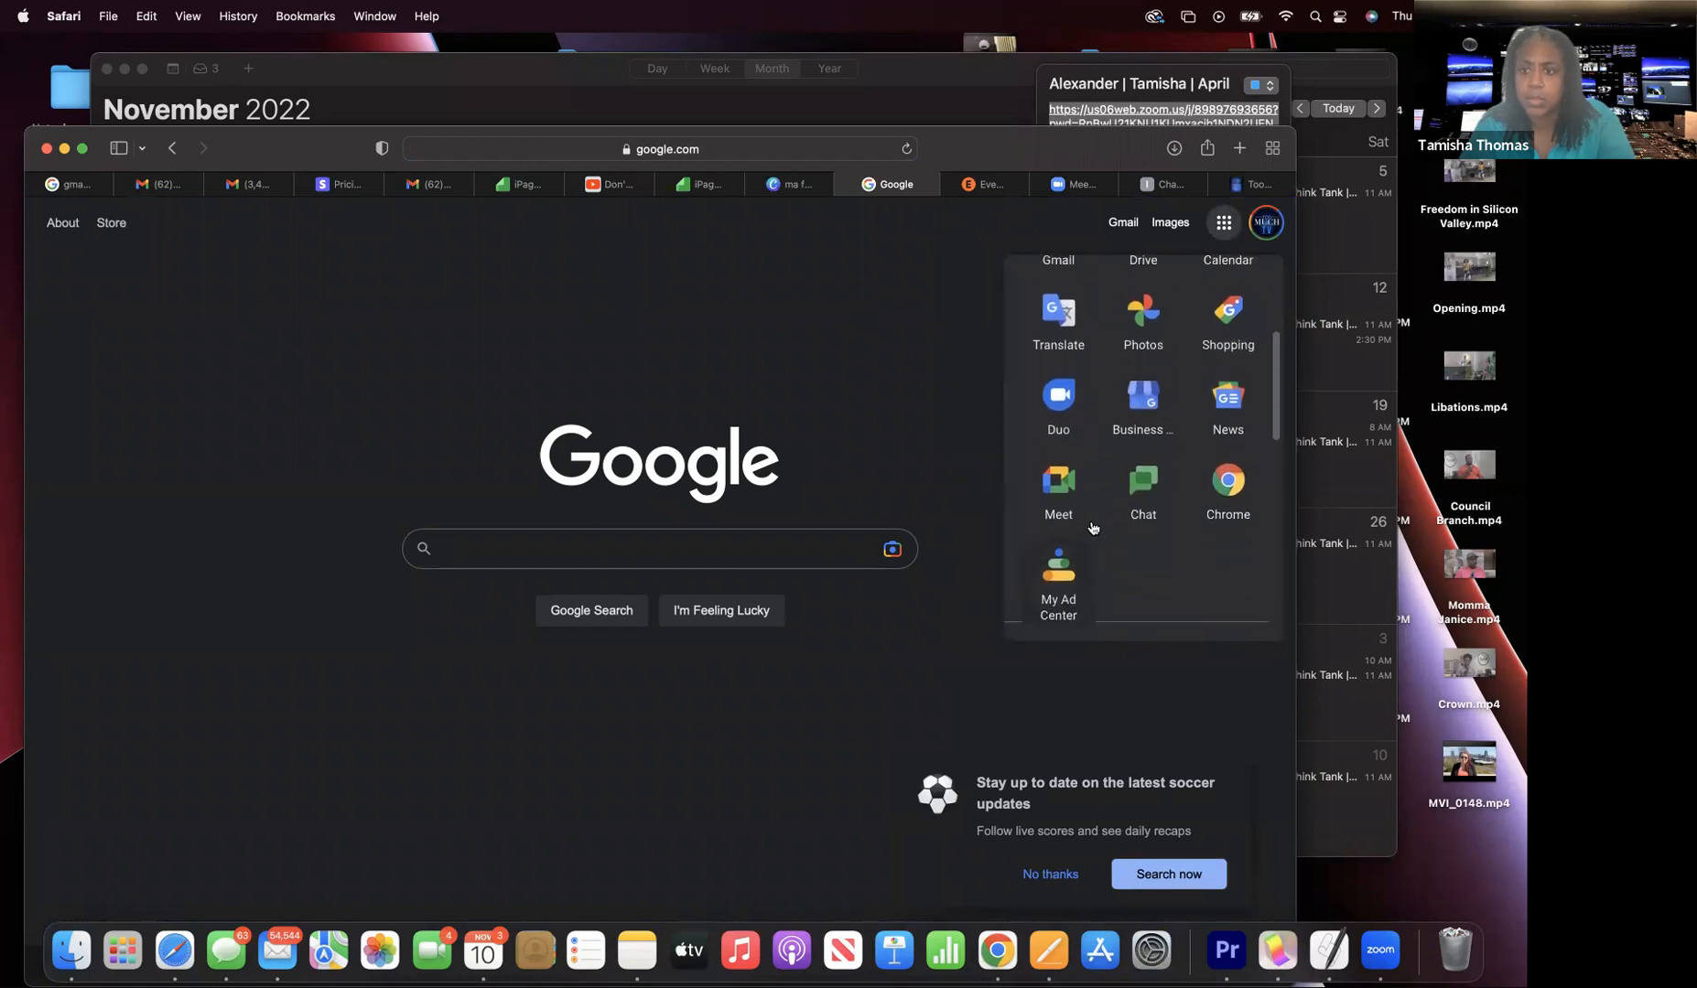
scroll(1092, 524, down, 10)
scroll(1094, 527, down, 3)
- Open Google Sheets and start a Blank spreadsheet
click(1144, 547)
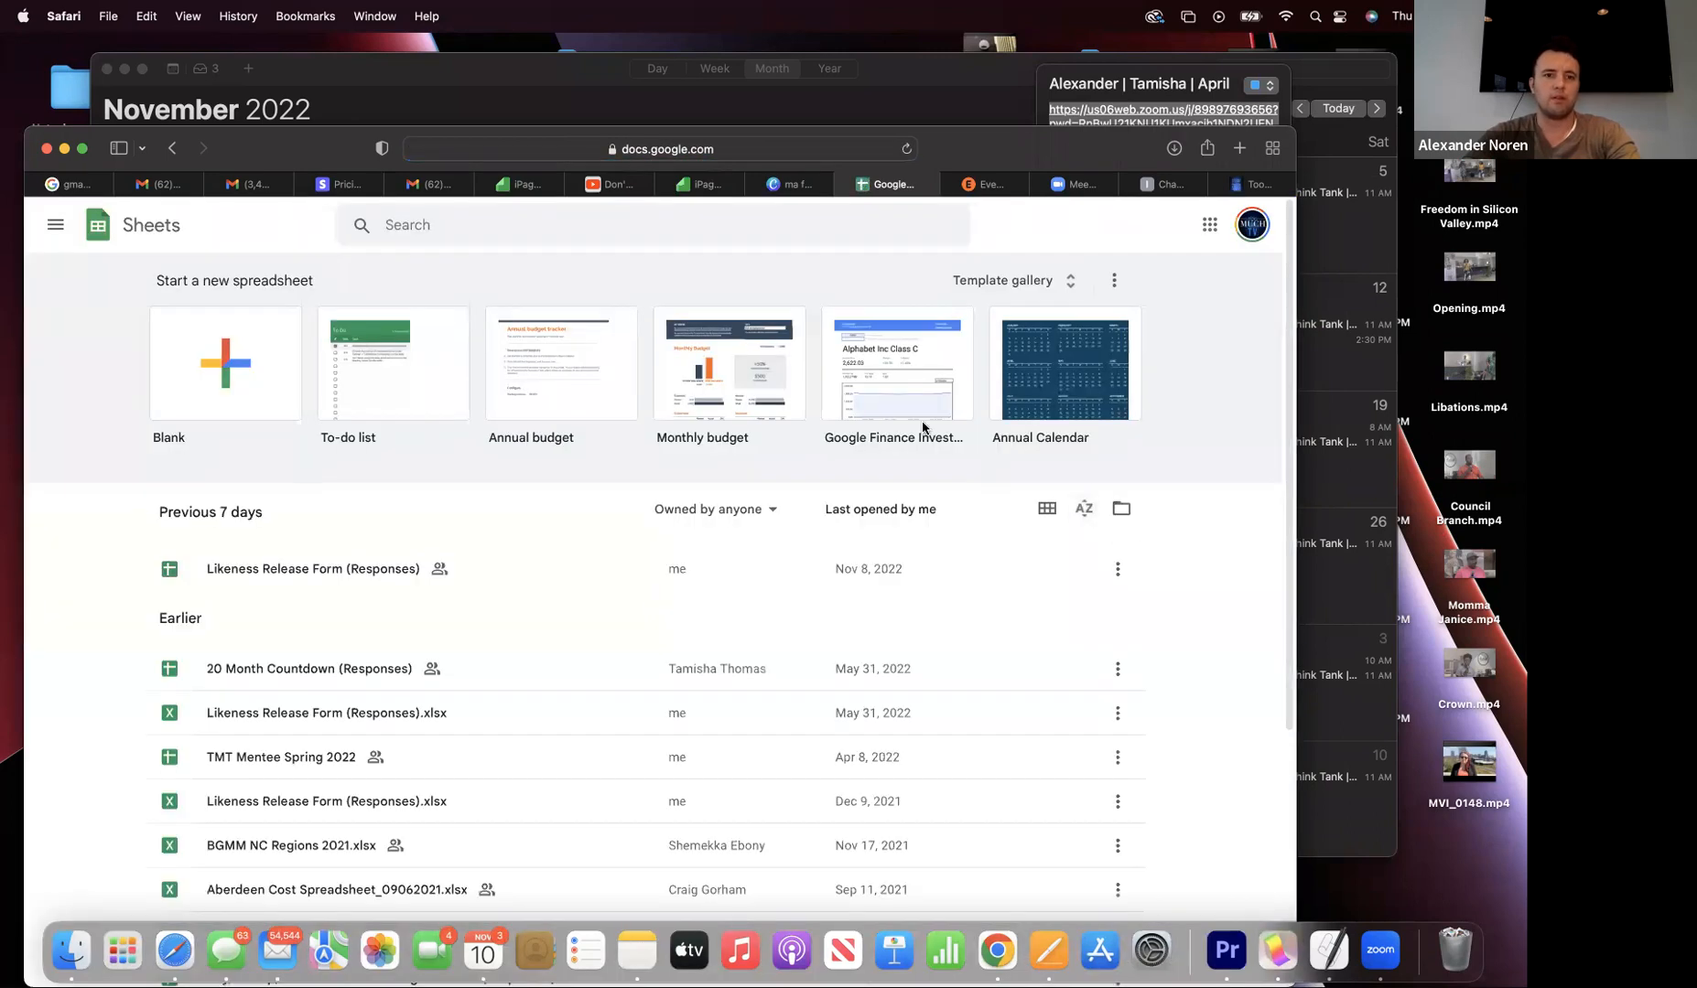
scroll(922, 427, down, 1)
scroll(860, 445, down, 1)
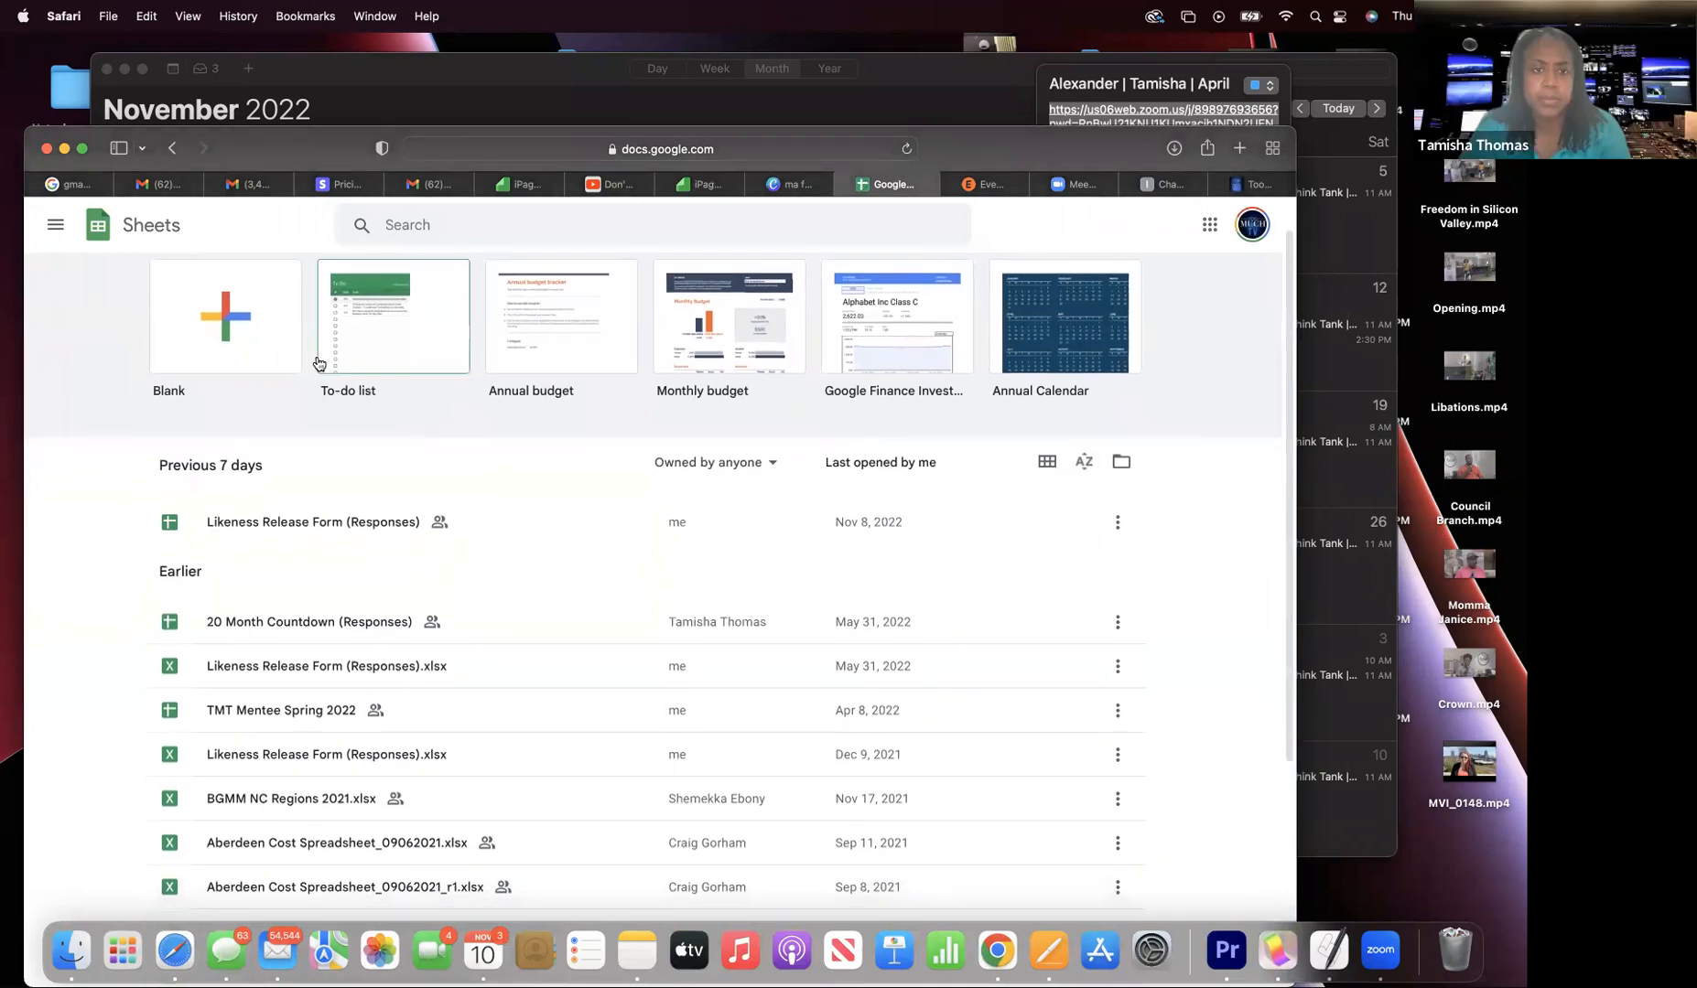
click(229, 349)
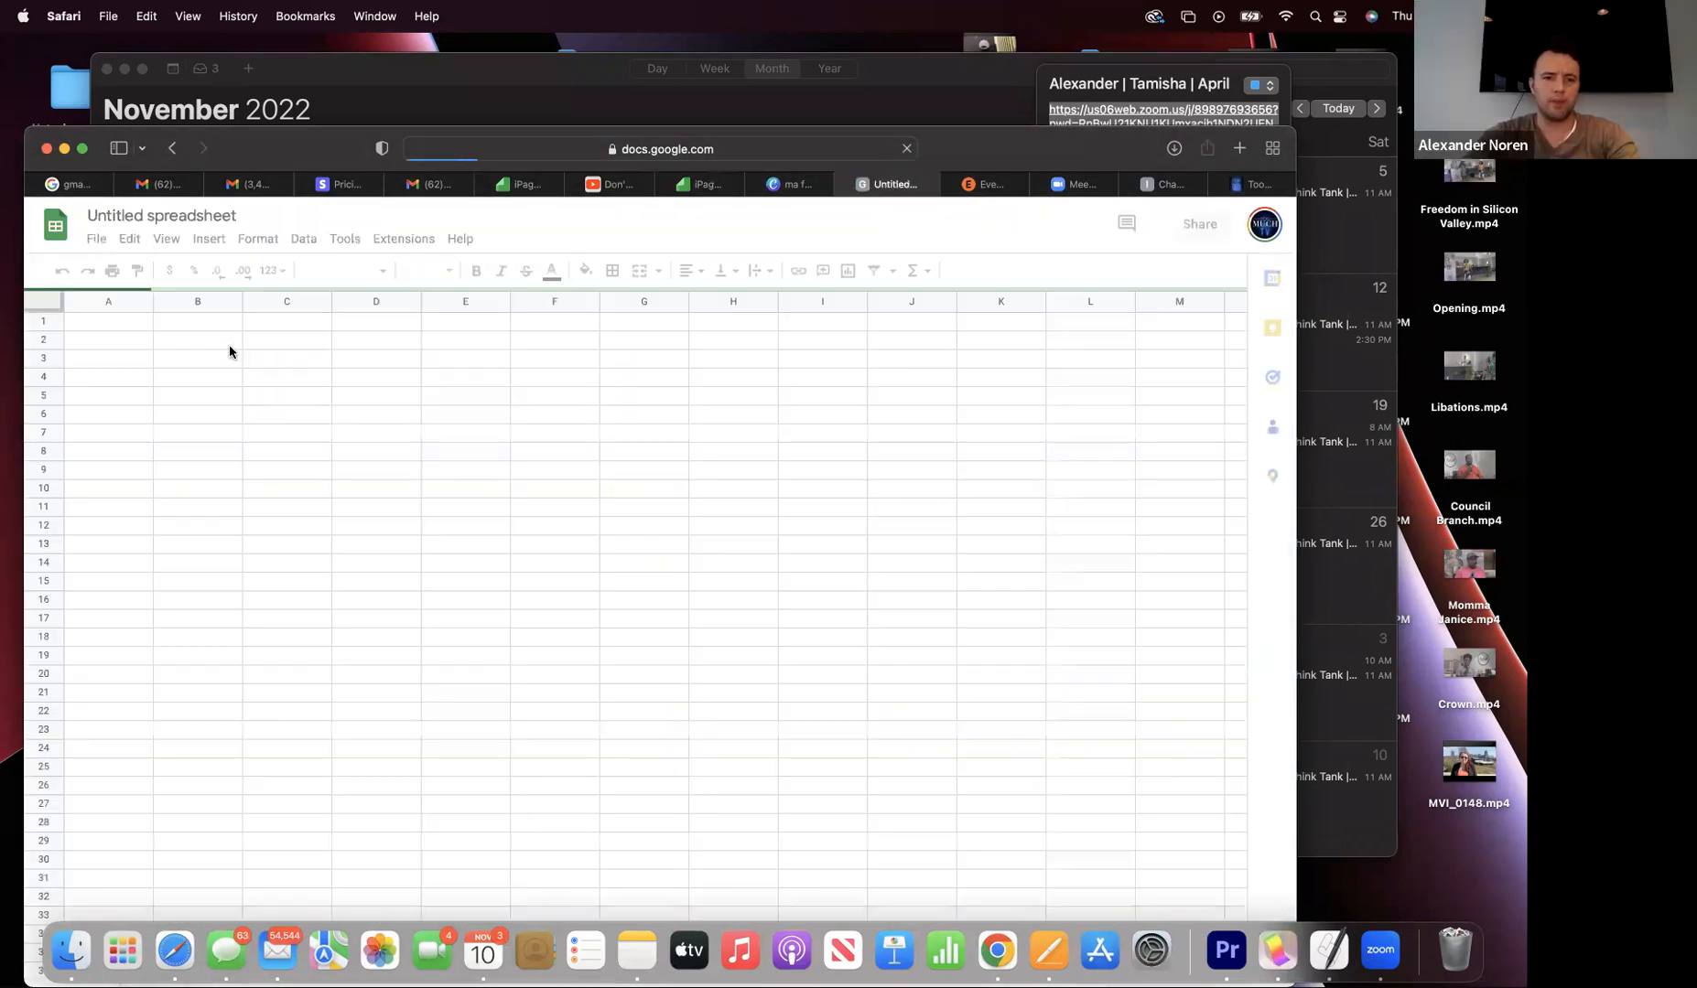
- Reposition the Safari window and switch to the Gmail inbox tab
mouse_move(284, 149)
mouse_down()
mouse_move(310, 79)
mouse_move(293, 136)
mouse_up()
click(274, 162)
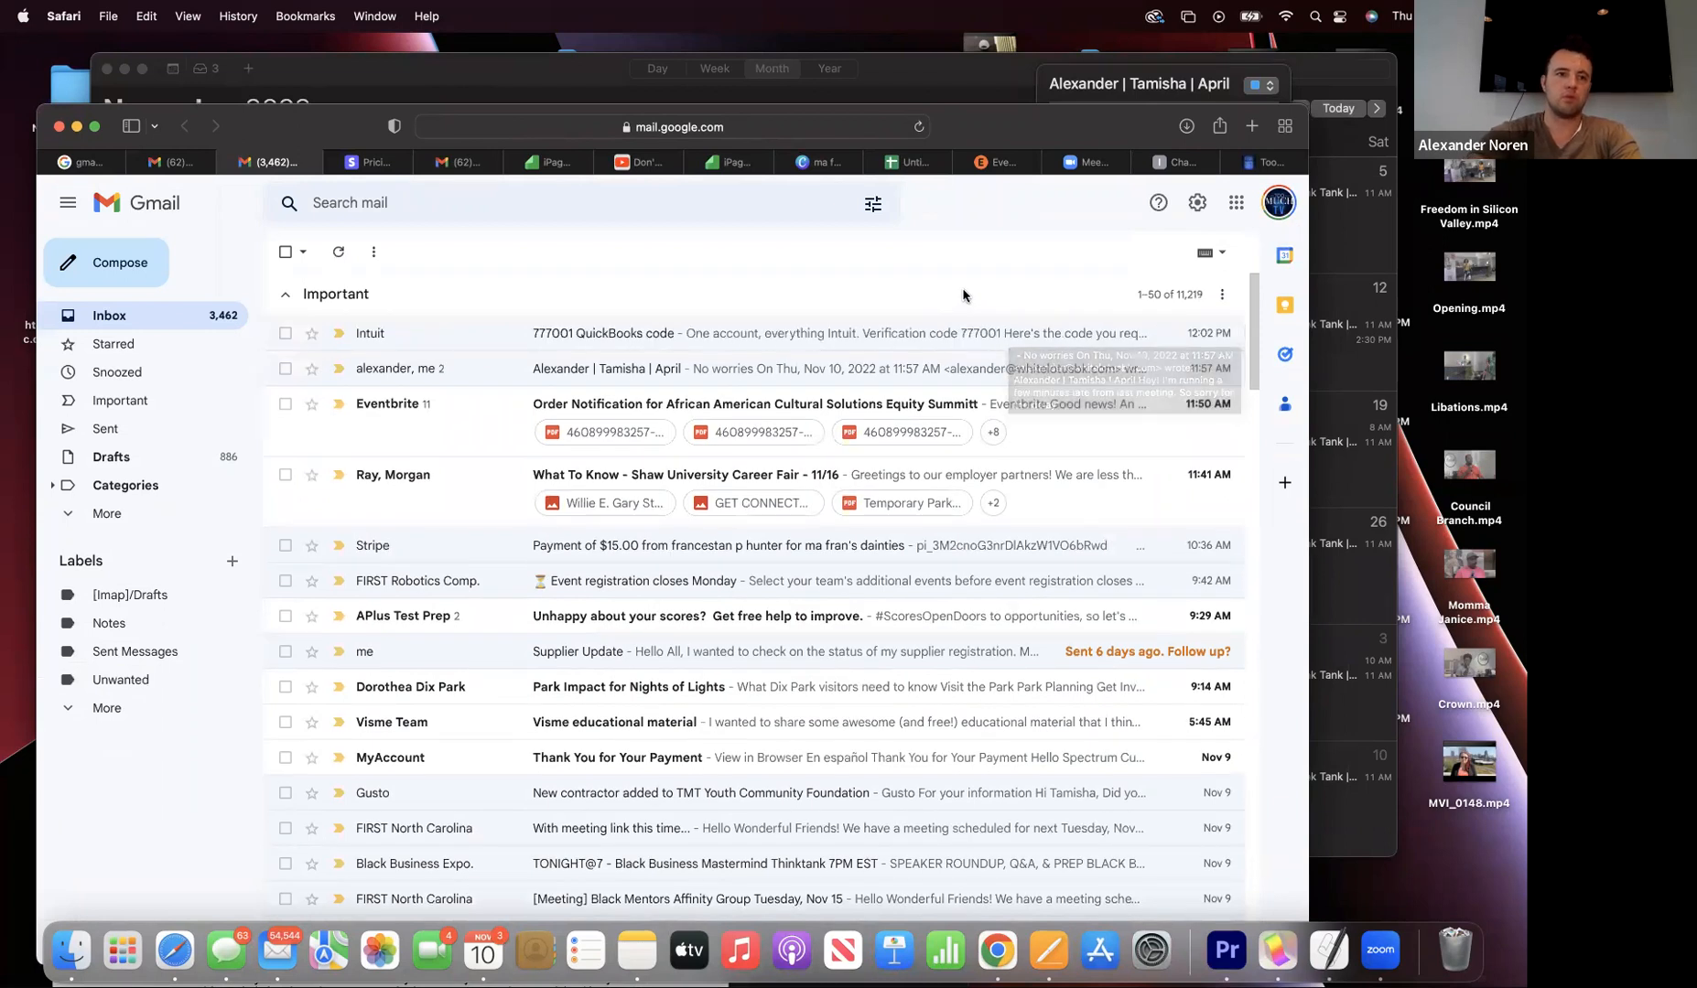
- View the Intuit QuickBooks code email, return to the inbox, then bring Calendar forward
click(765, 337)
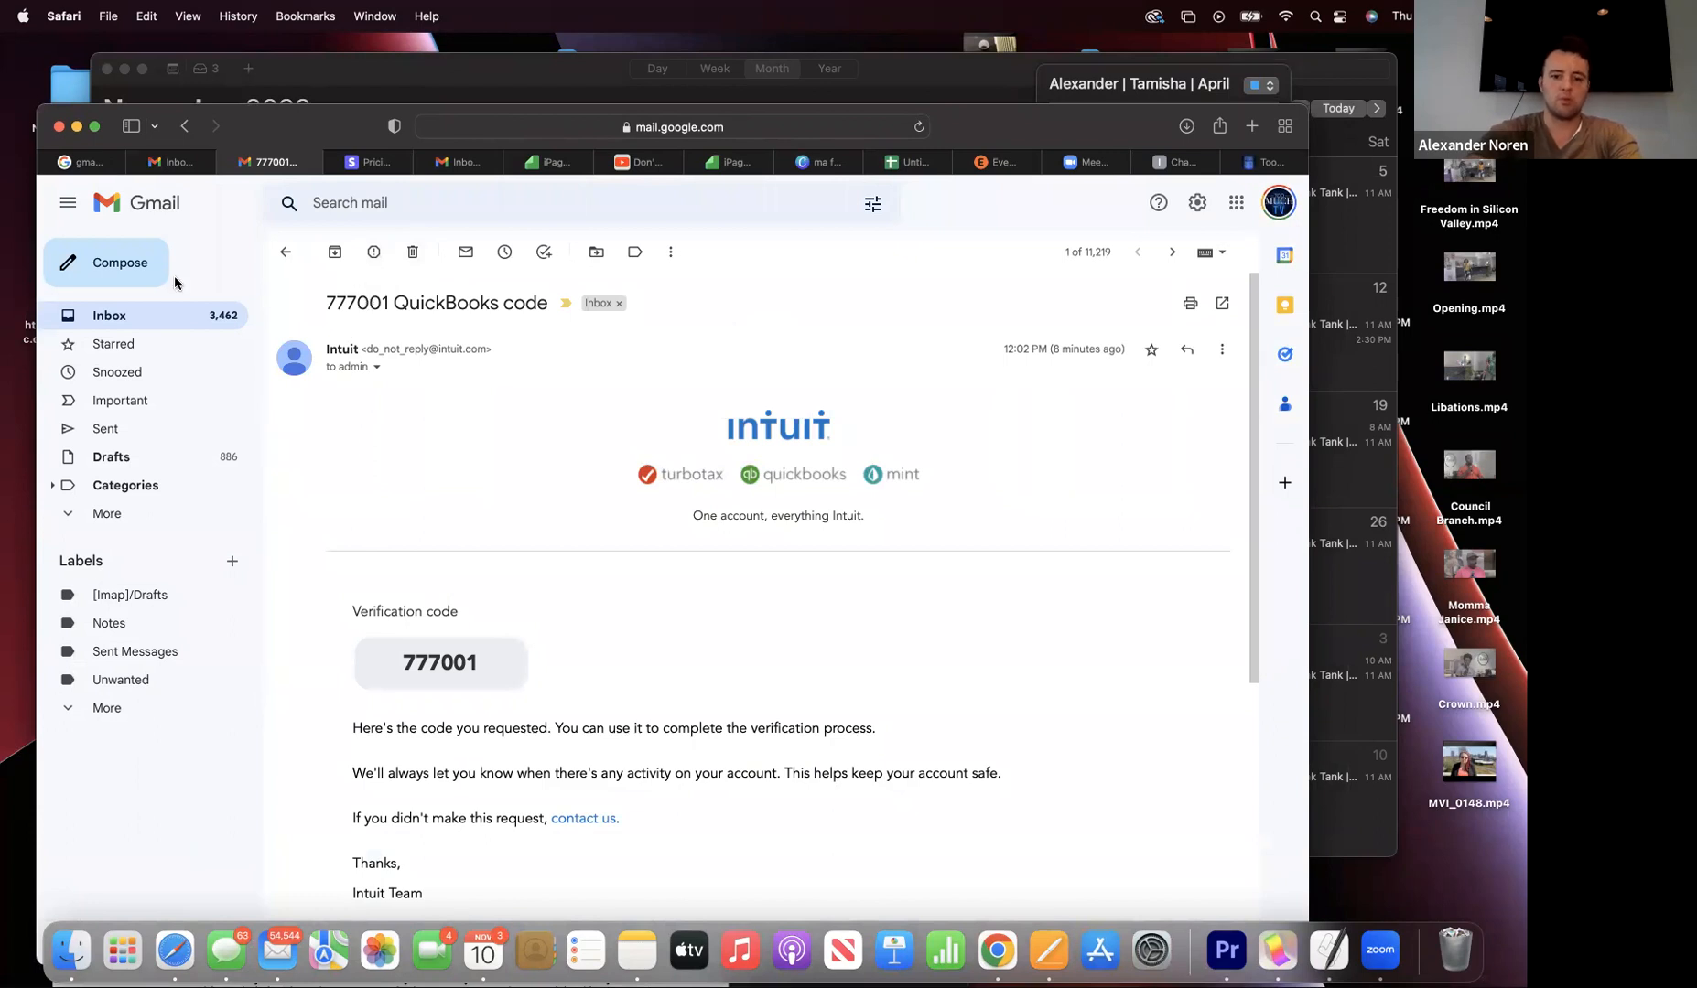
click(284, 254)
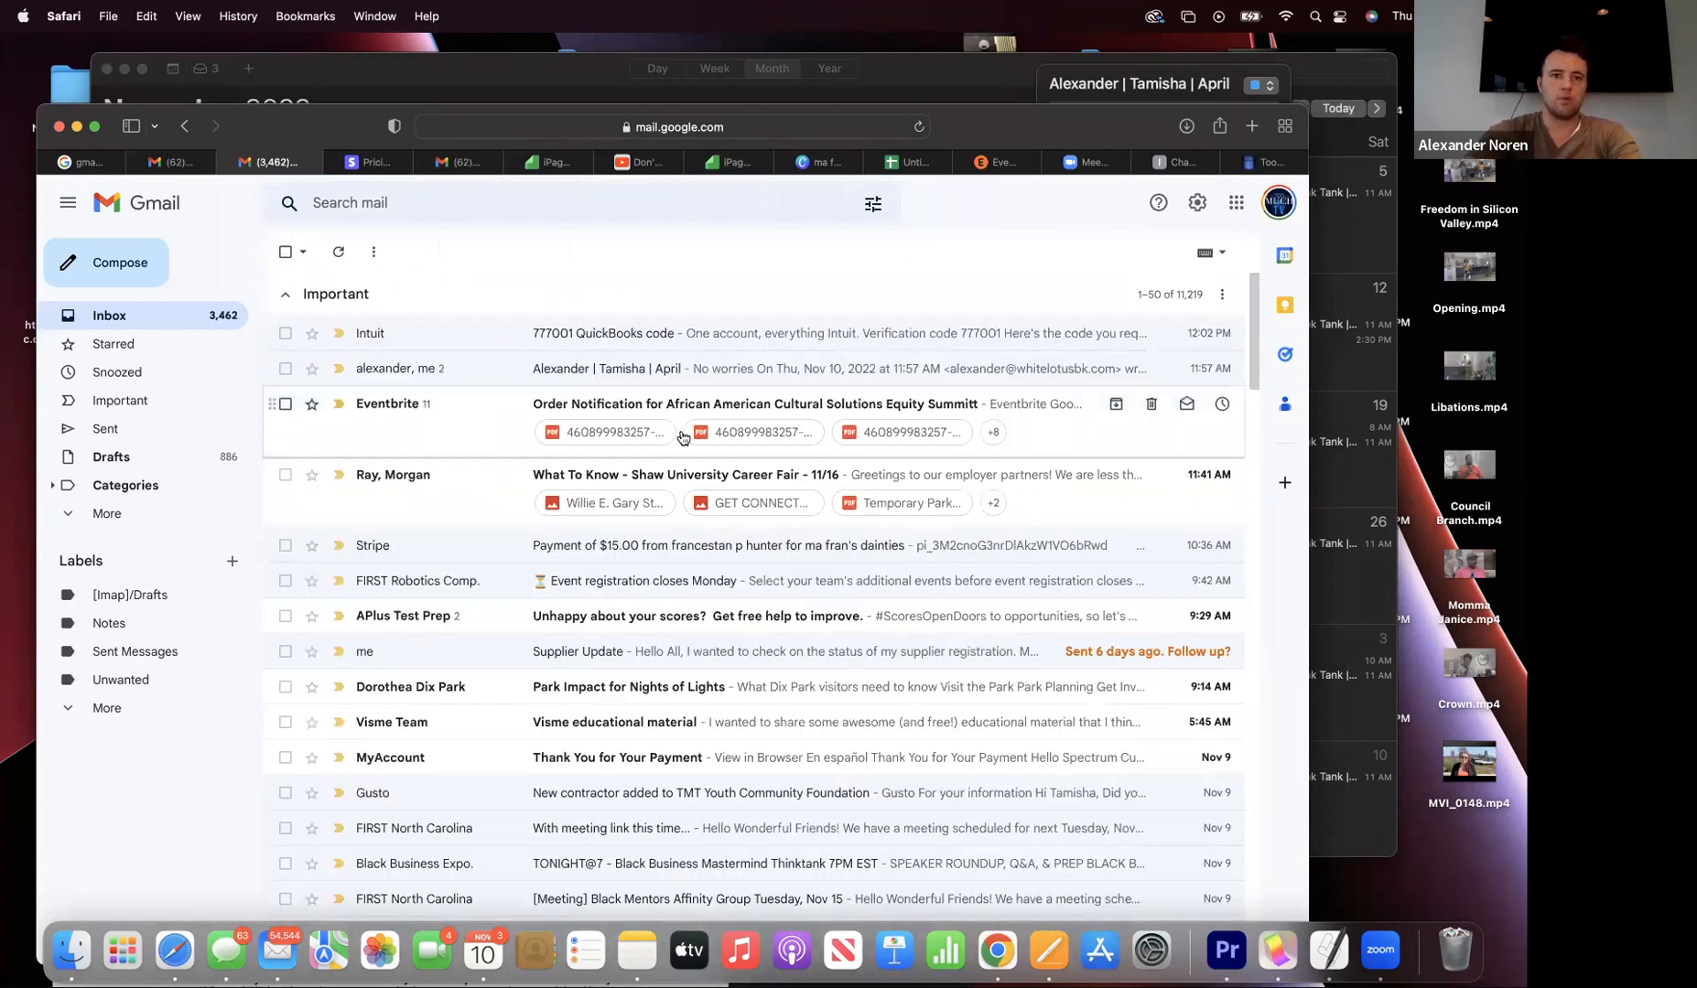
scroll(682, 437, down, 1)
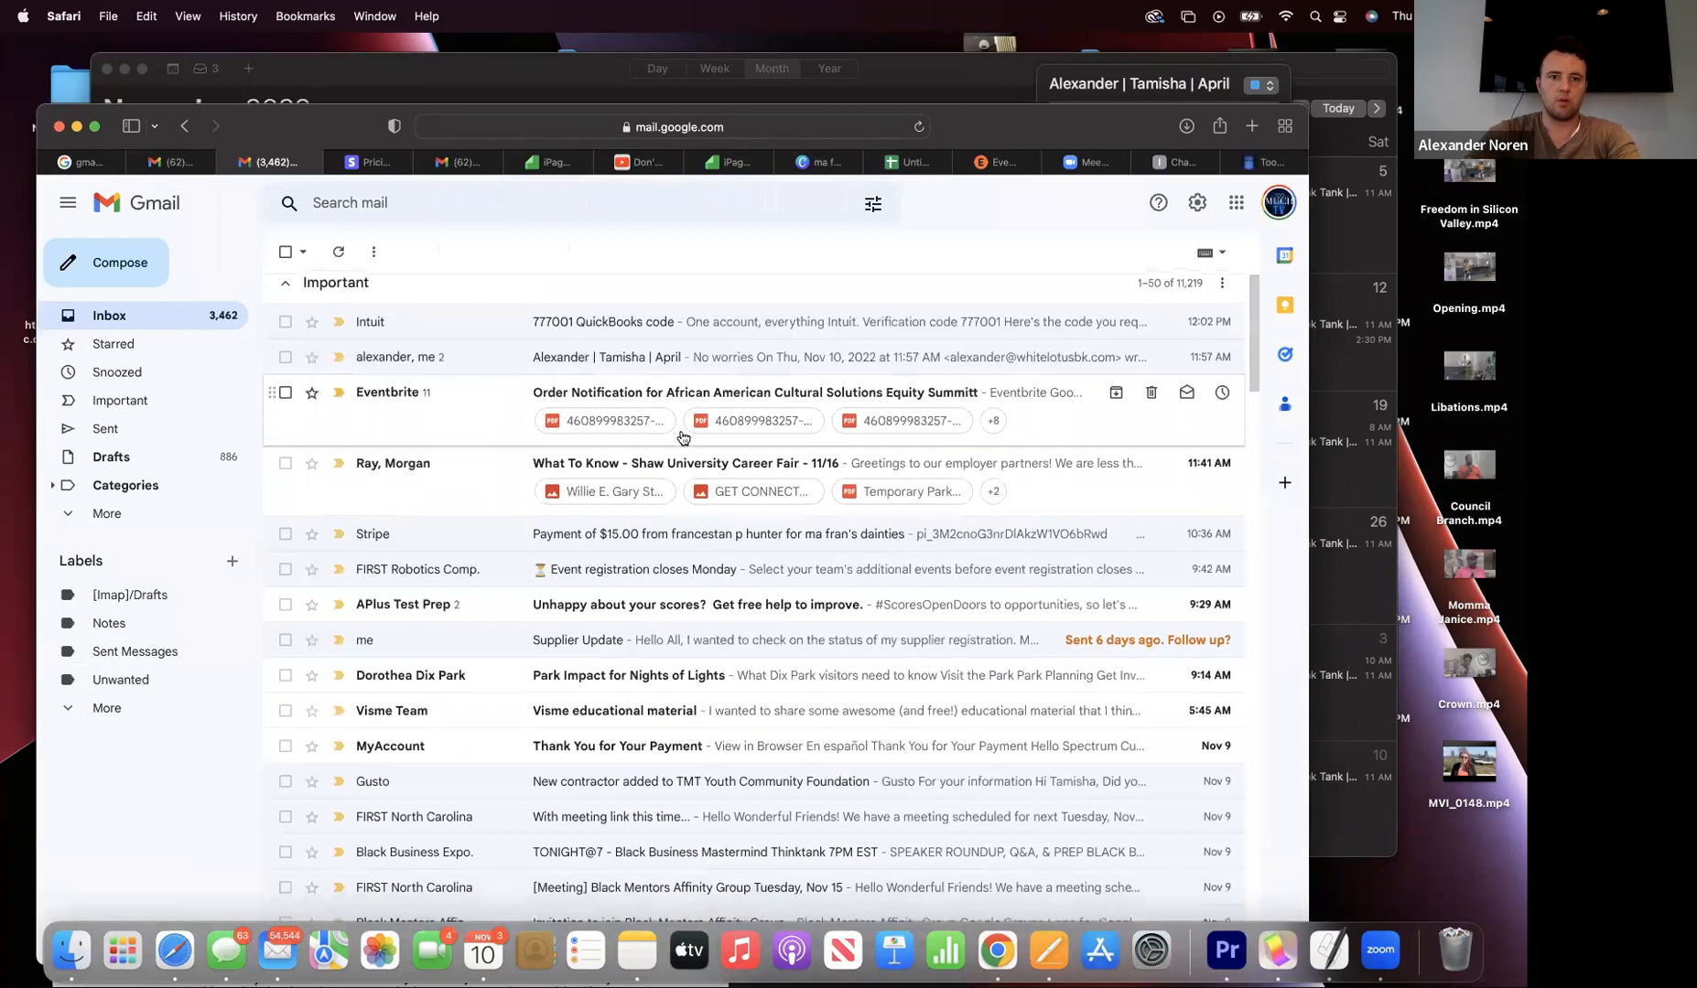
scroll(682, 438, down, 3)
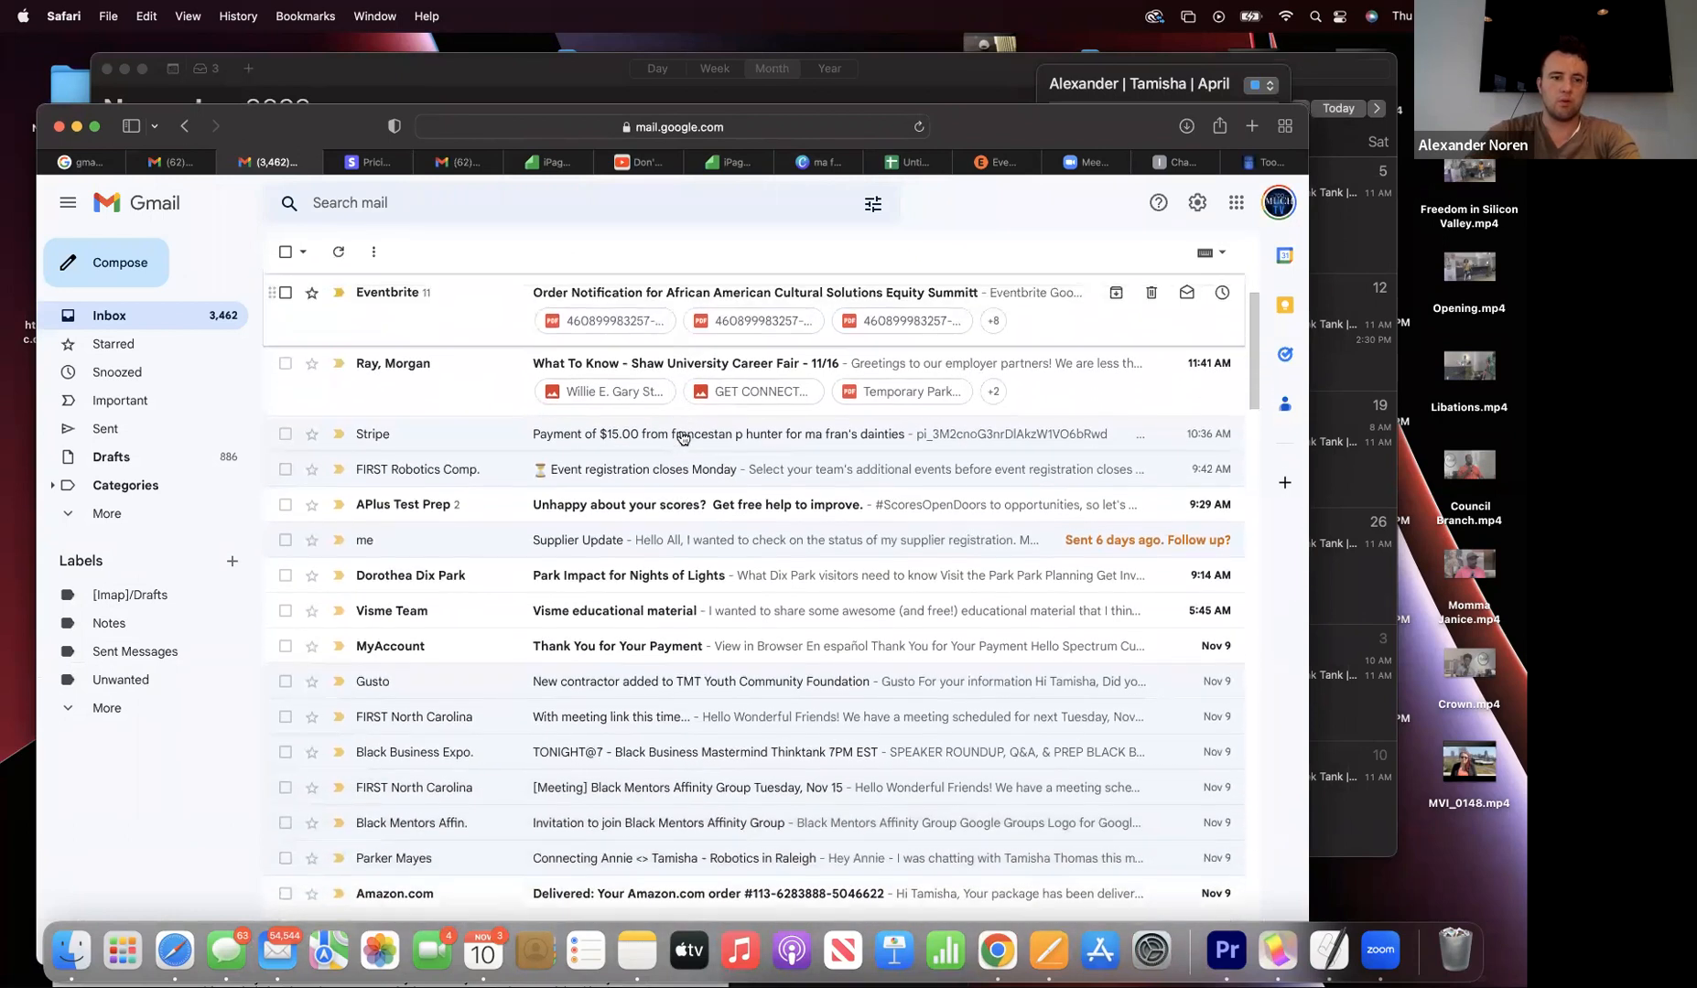
scroll(681, 438, up, 4)
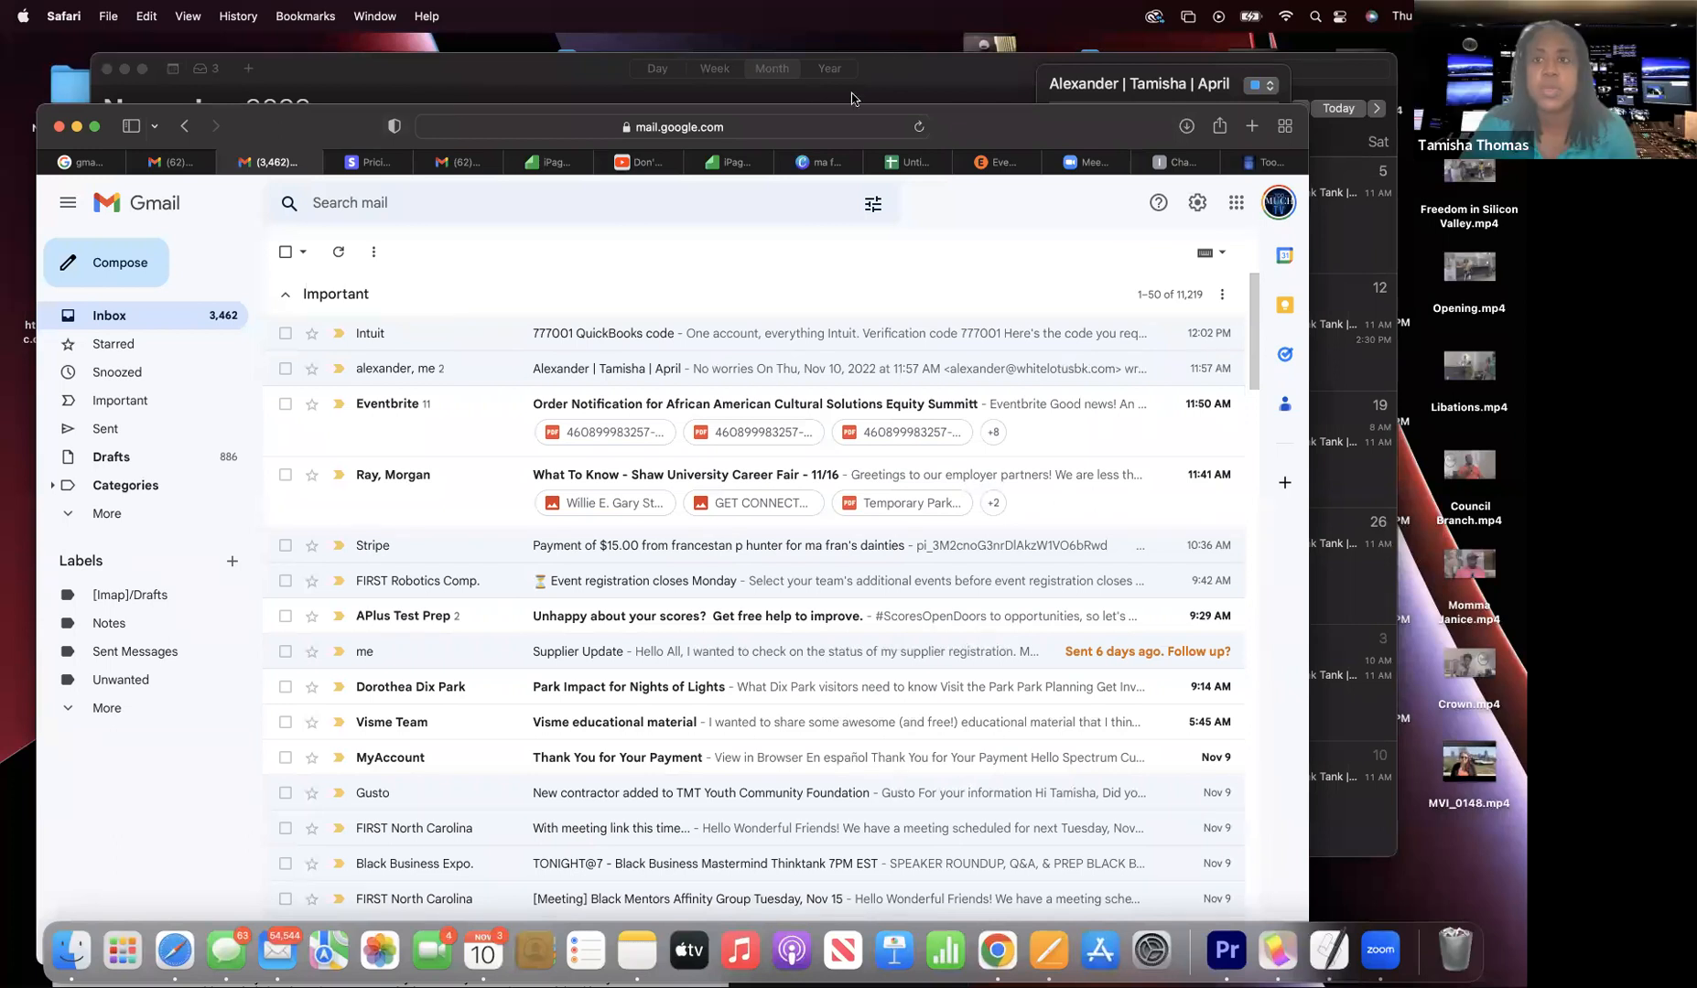
click(367, 82)
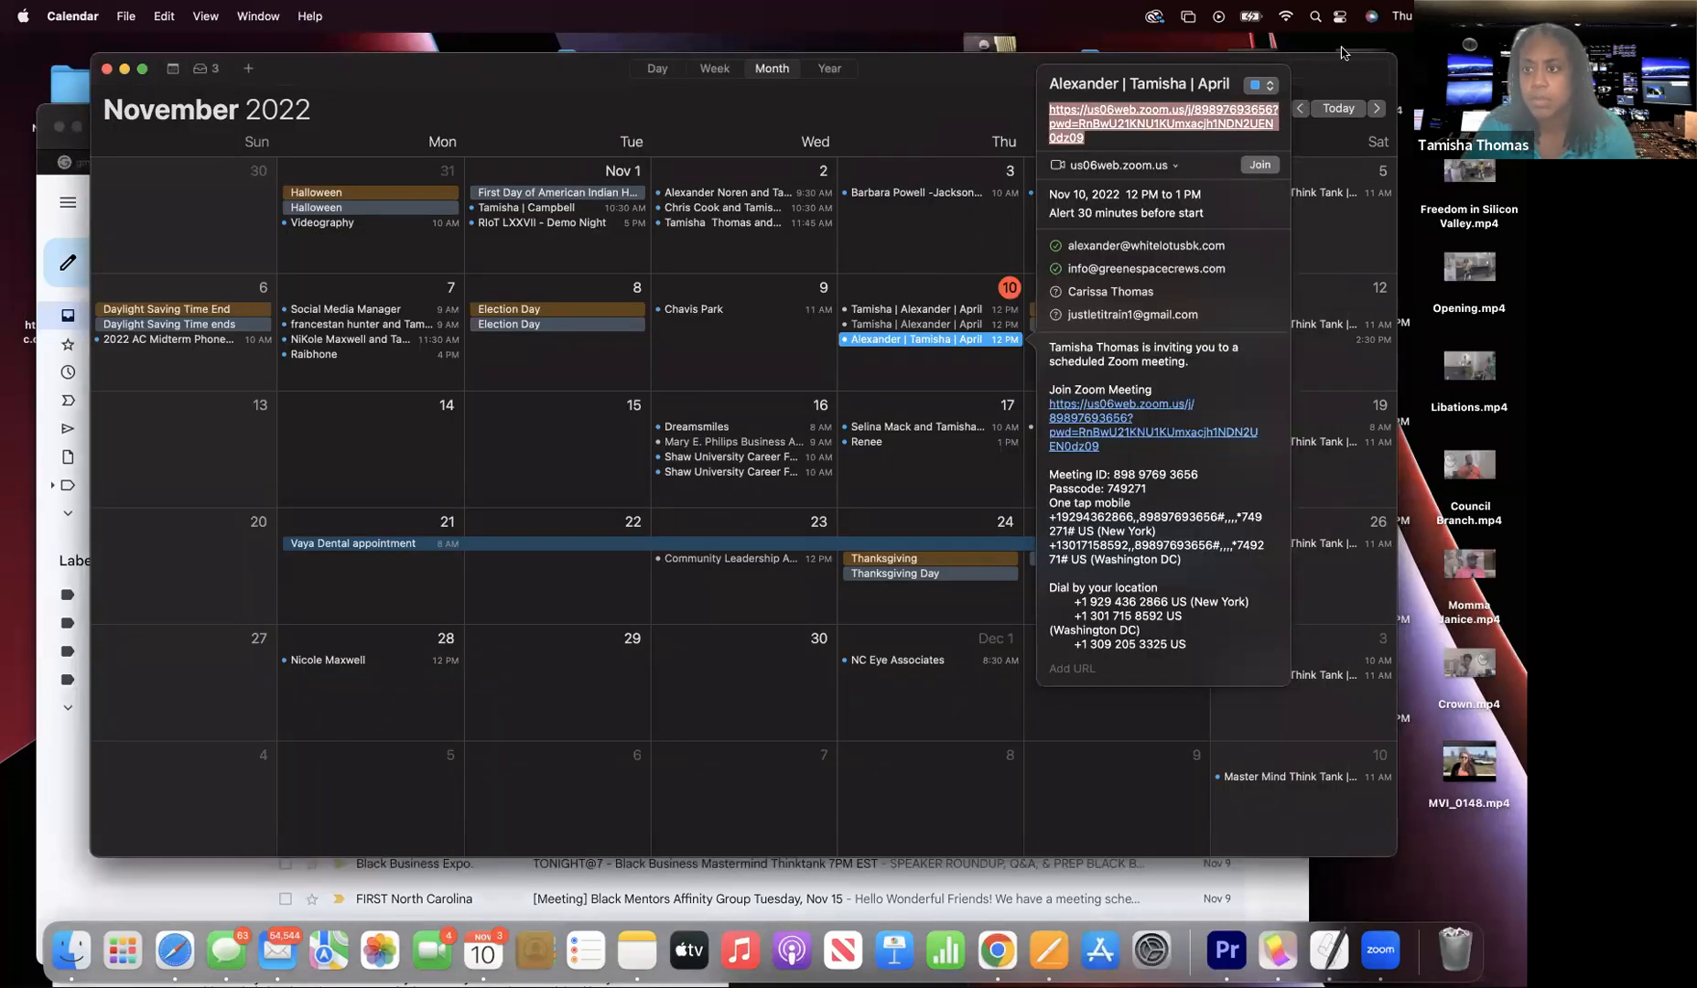
- Dismiss the meeting details popover and bring up the Pages COA document
click(1308, 451)
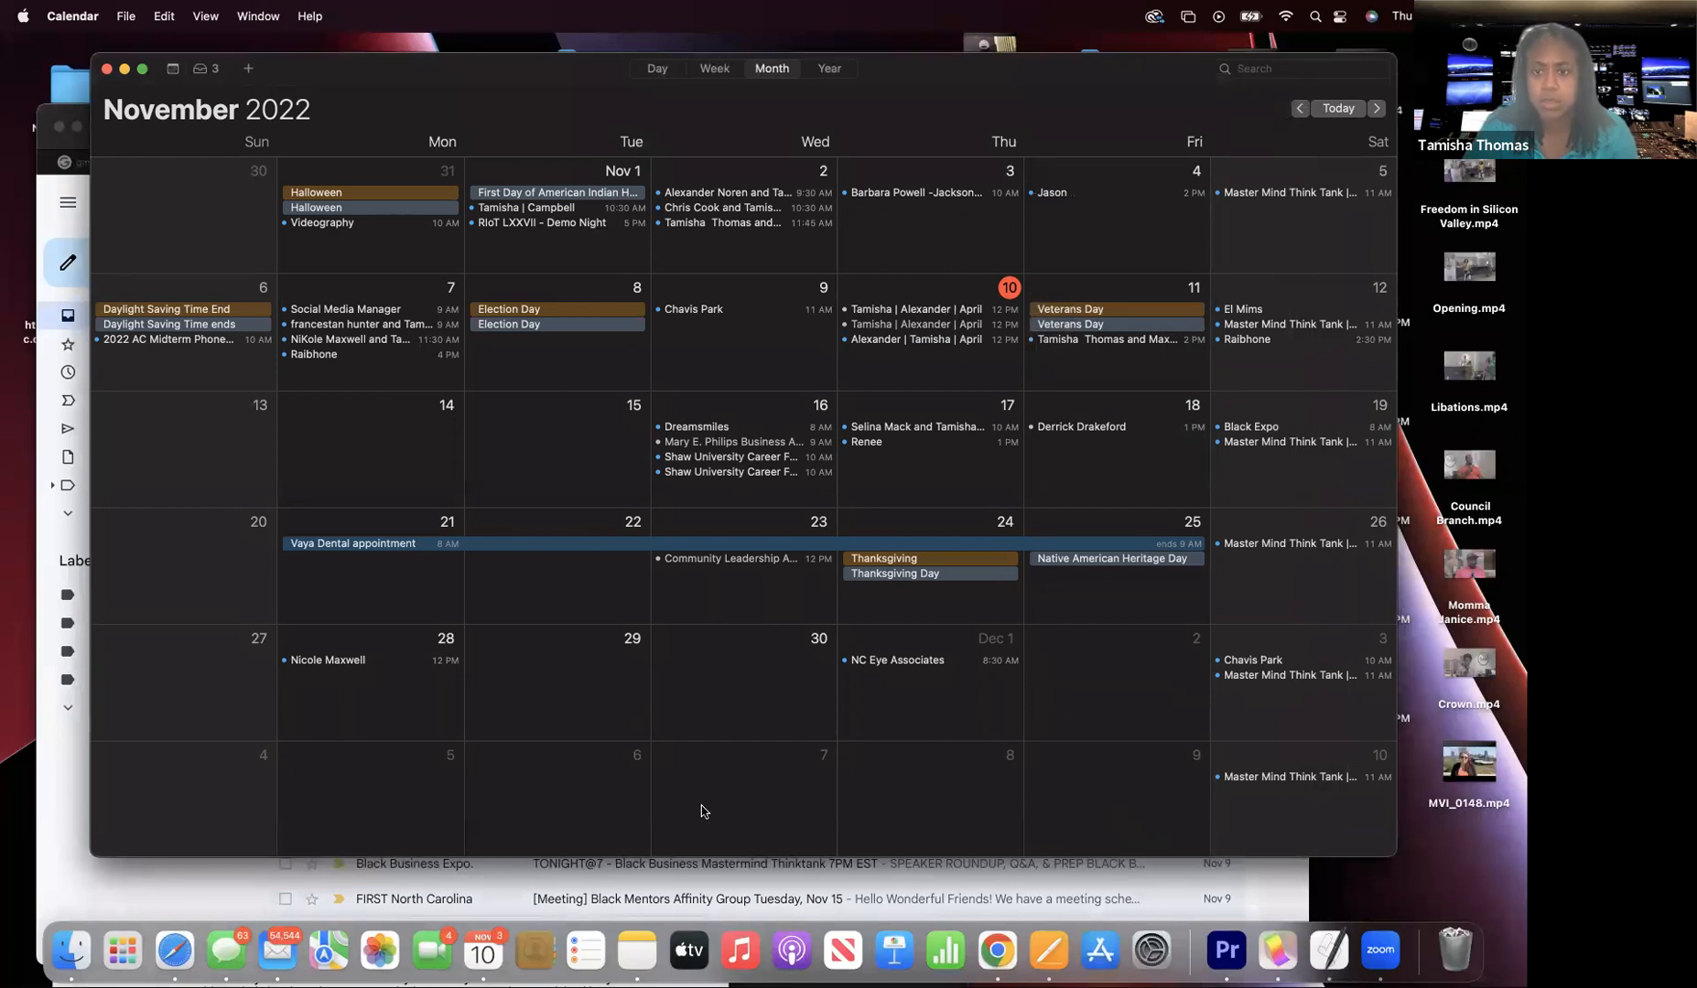
click(775, 244)
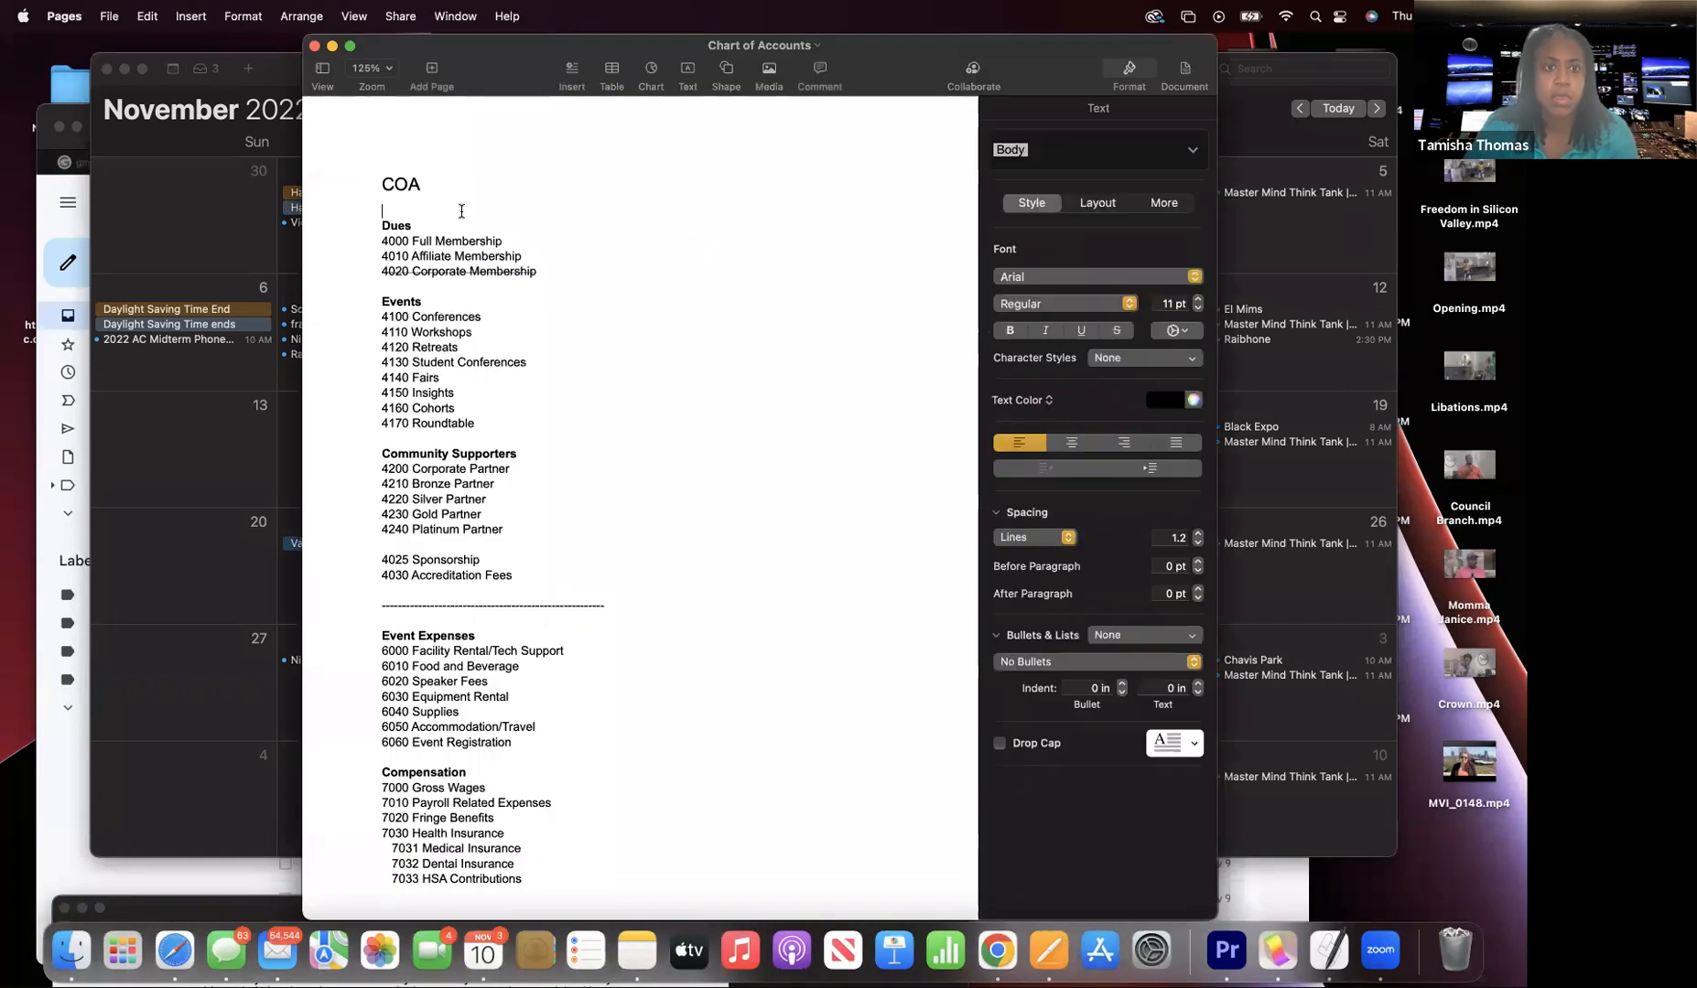
- Select the whole COA list in Pages from the heading down and copy it
drag(414, 50, 137, 50)
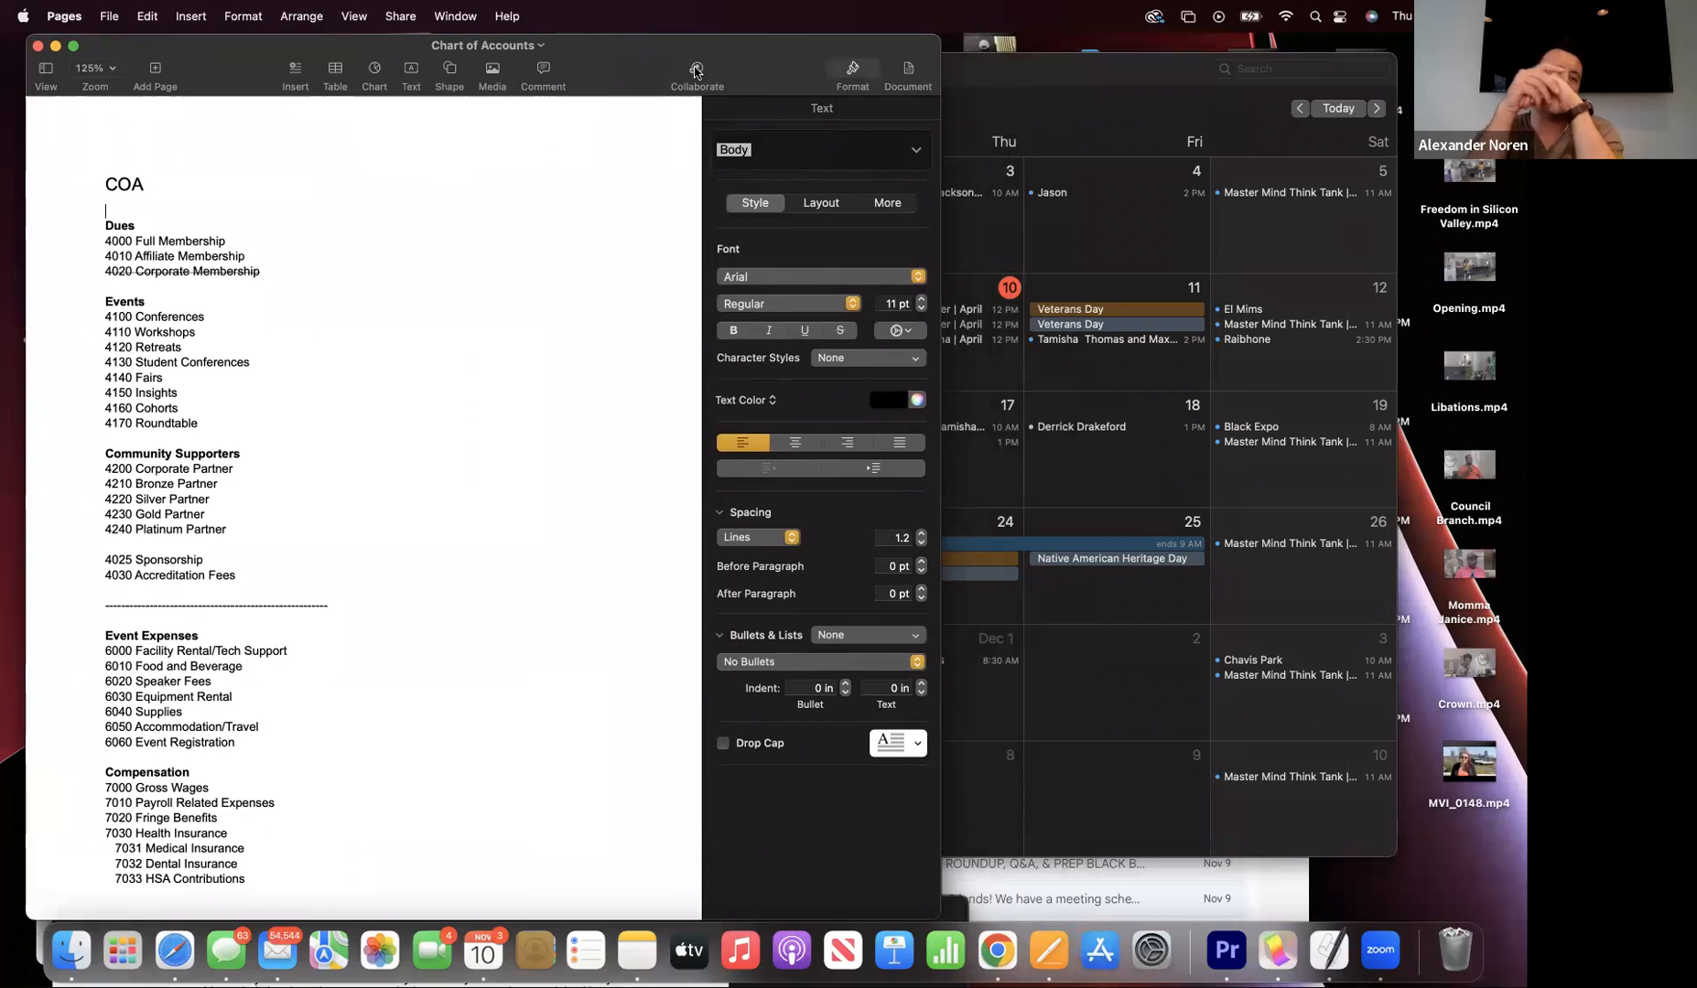
click(89, 212)
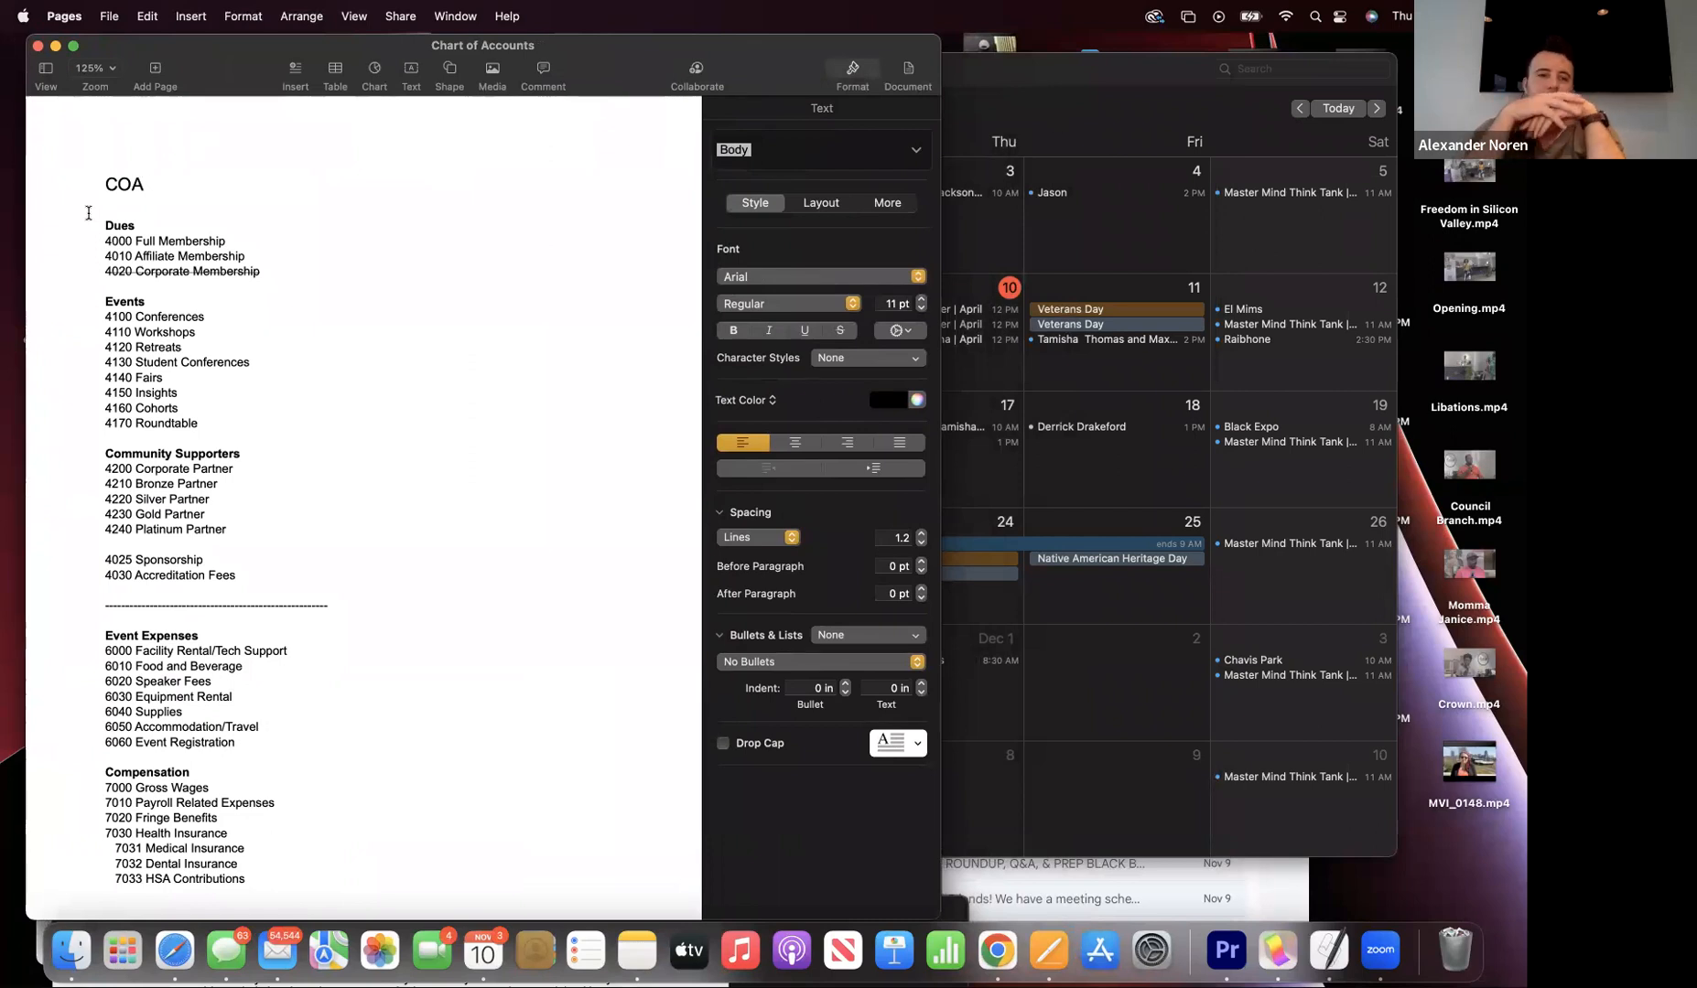
drag(104, 222, 292, 615)
drag(263, 787, 262, 881)
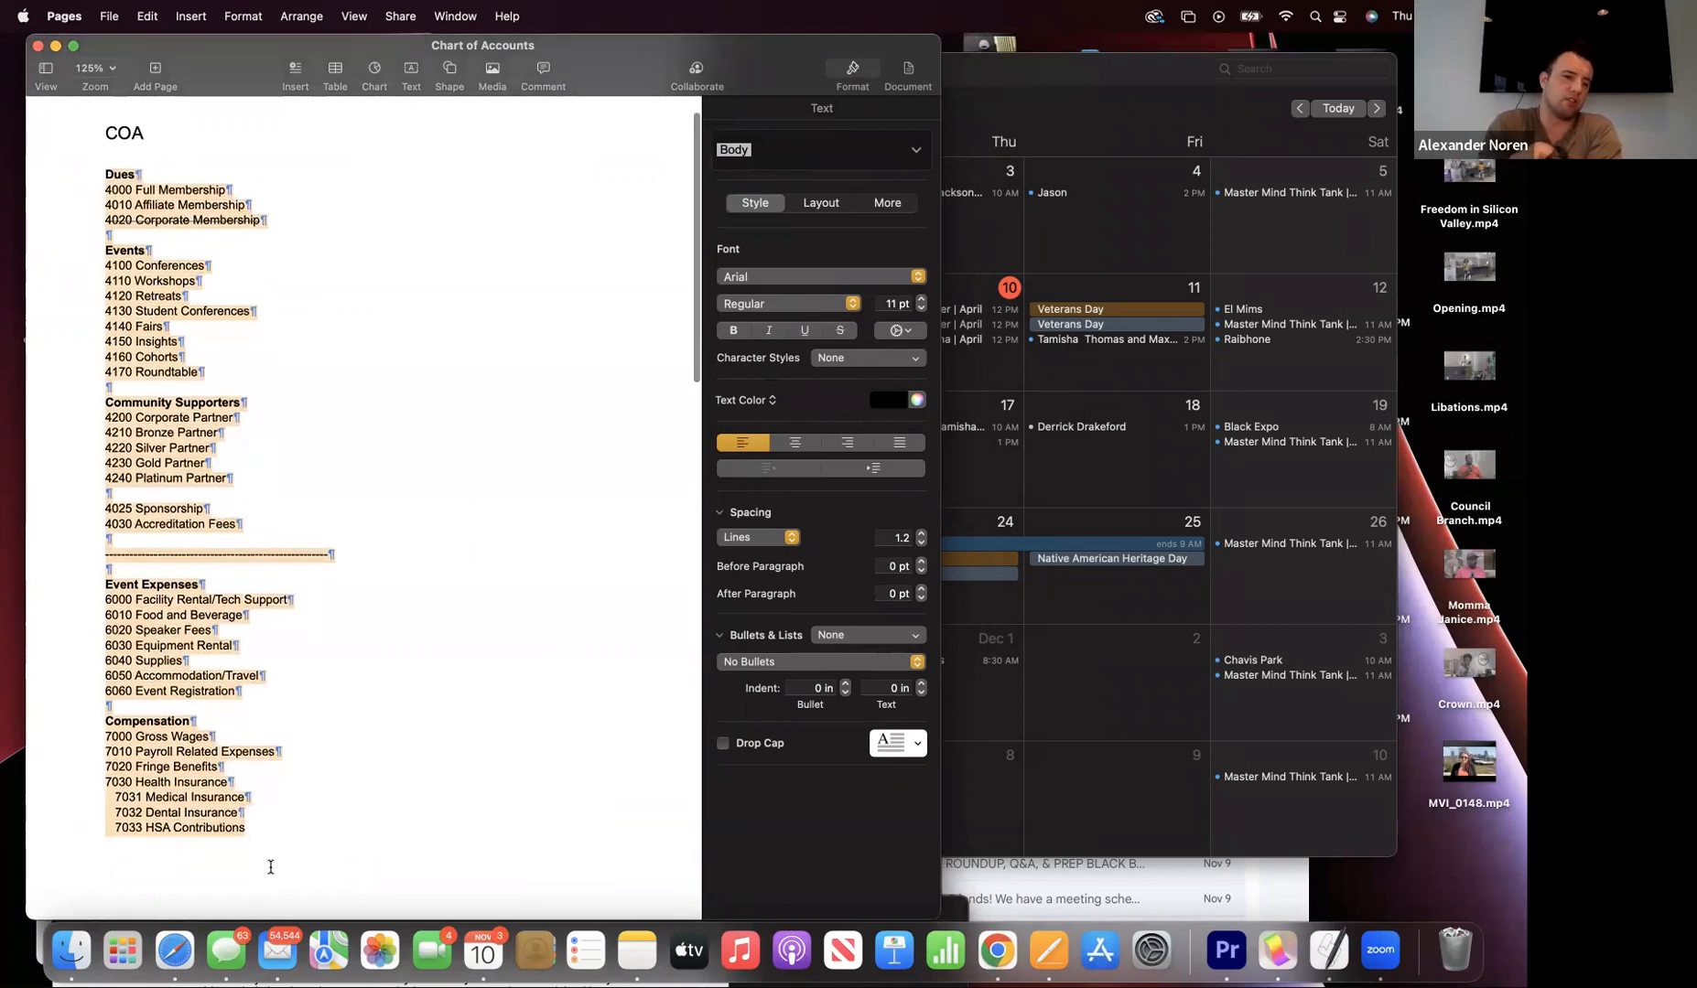
drag(103, 135, 399, 890)
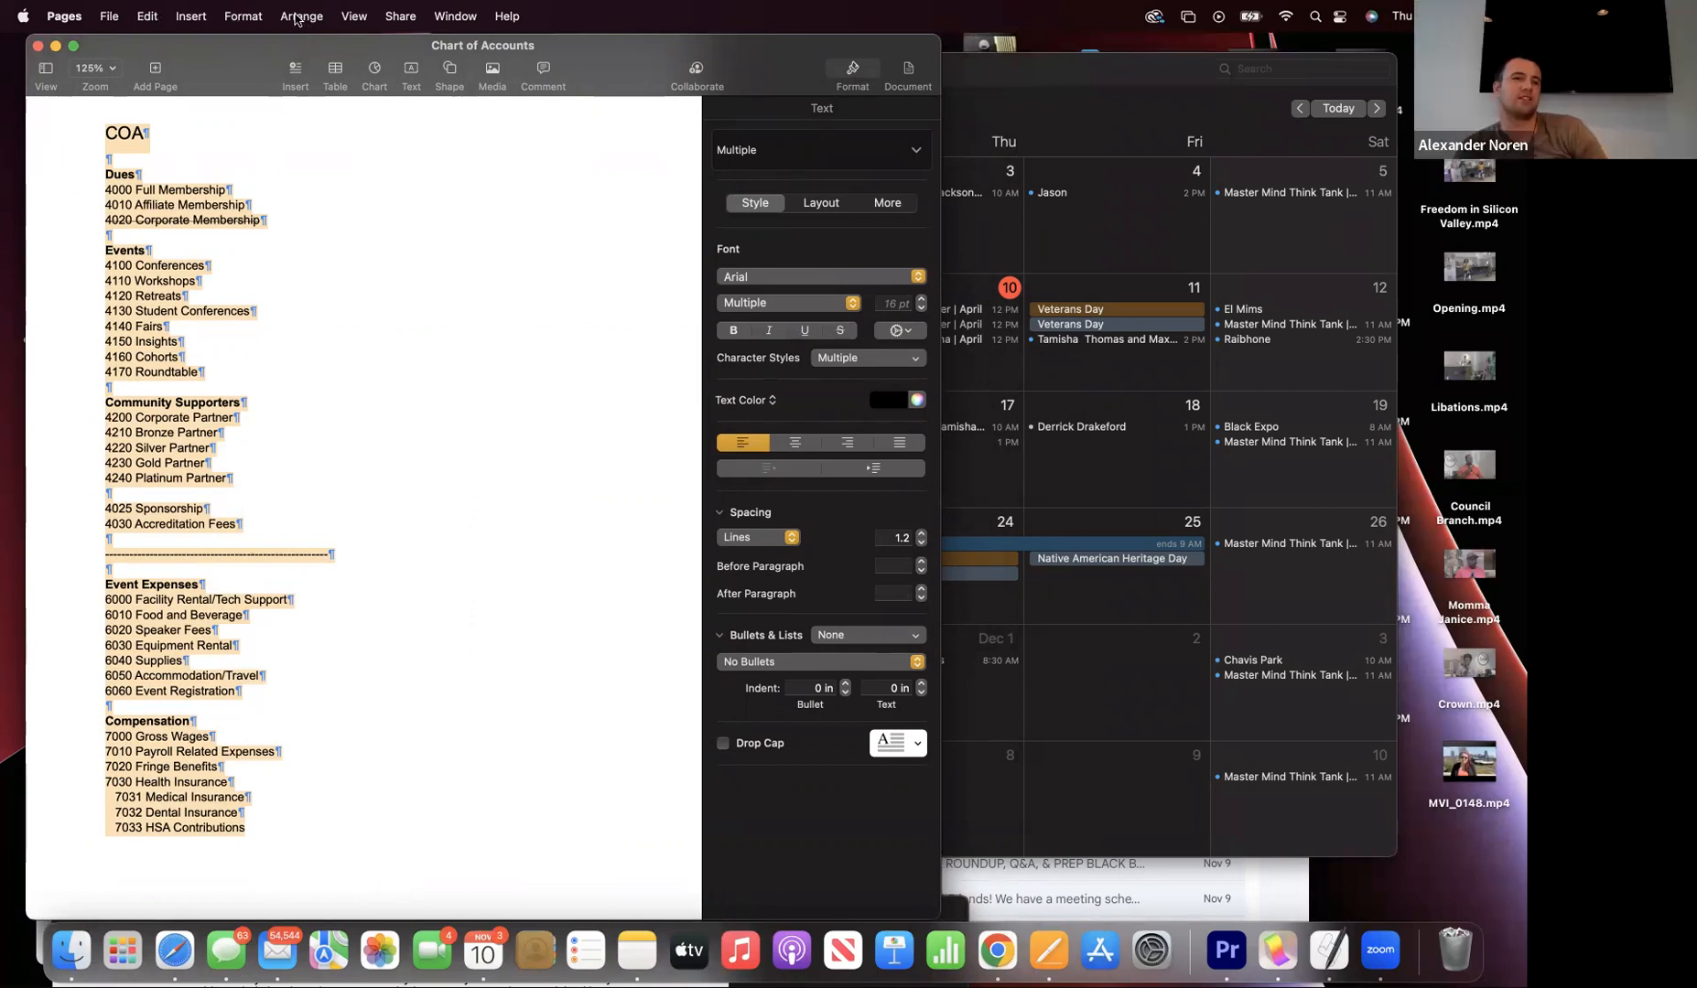
click(146, 16)
click(152, 117)
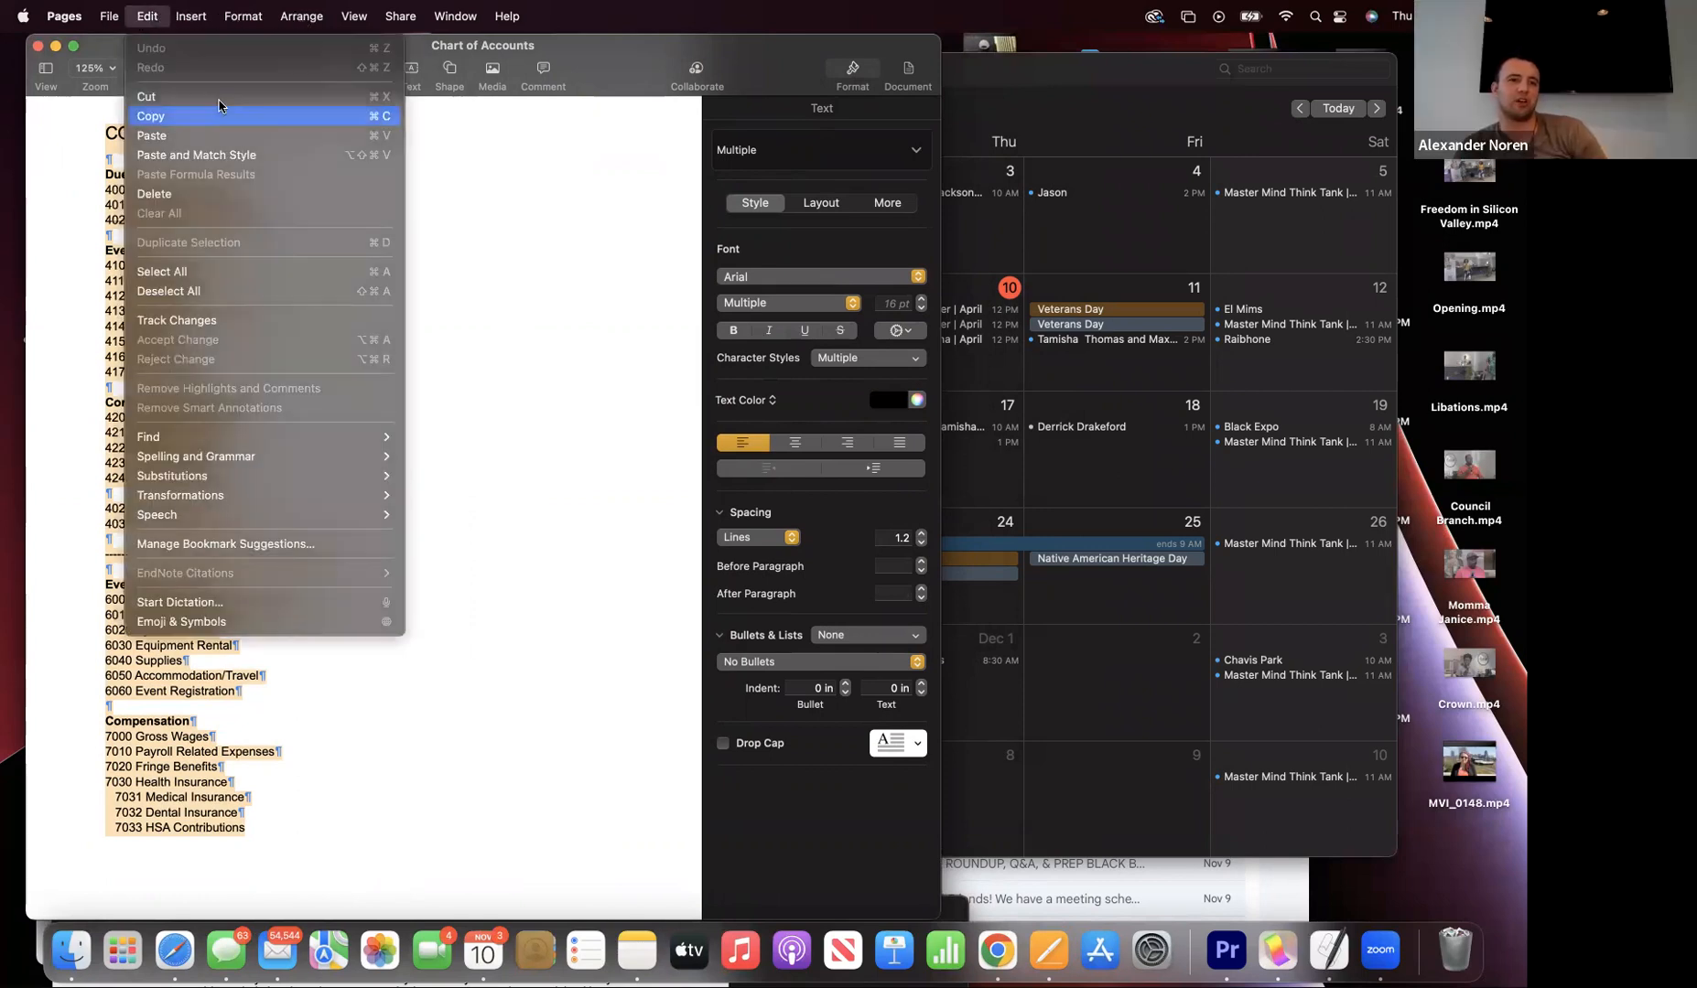
- Move the Pages and Calendar windows aside and bring the Gmail browser window forward
drag(381, 222, 388, 306)
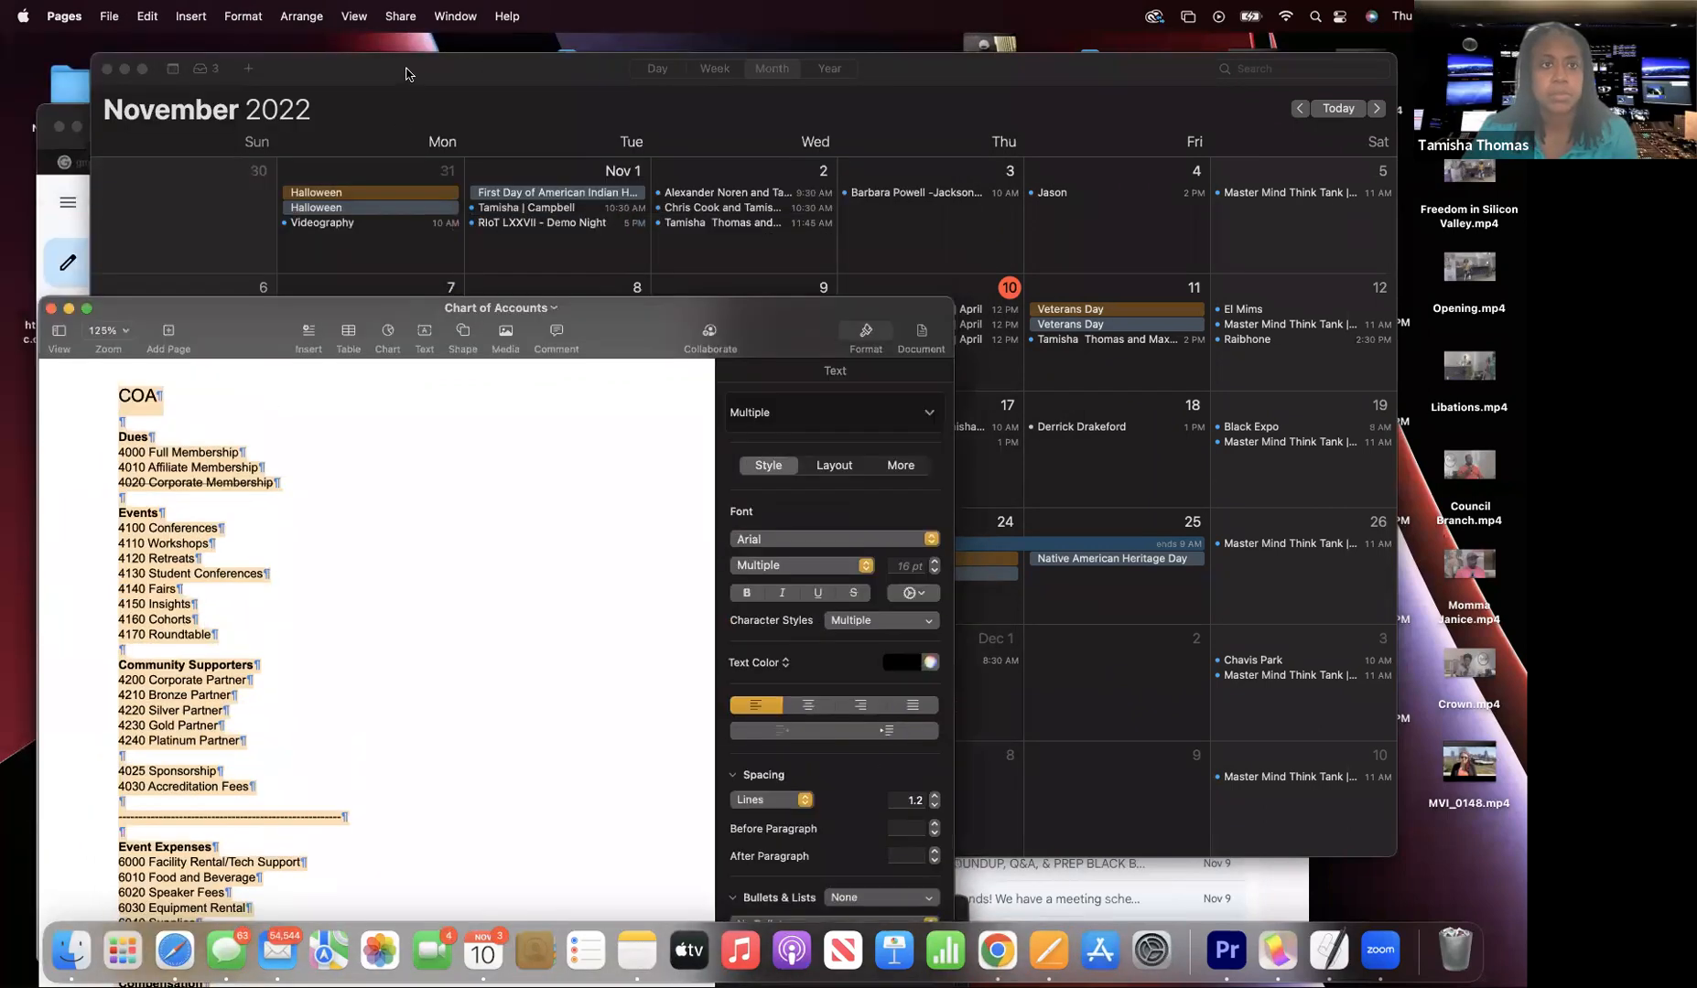
drag(407, 68, 486, 361)
click(322, 120)
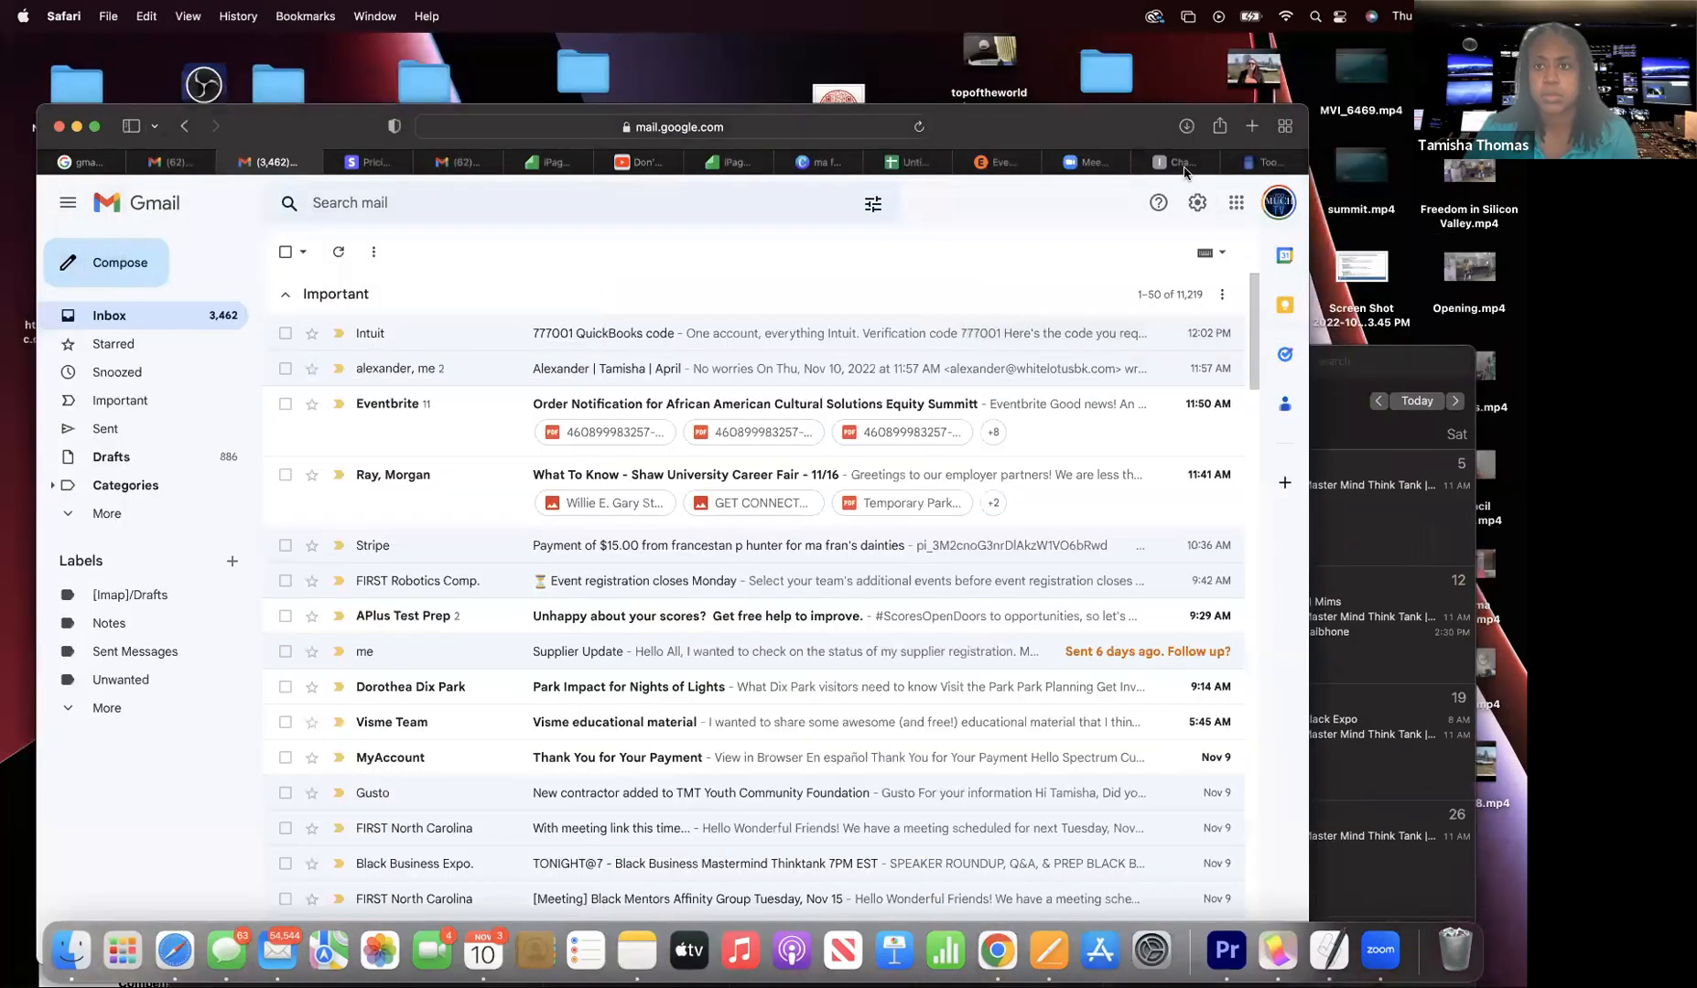
- On the Untitled spreadsheet tab, switch to another signed-in Google account
click(795, 175)
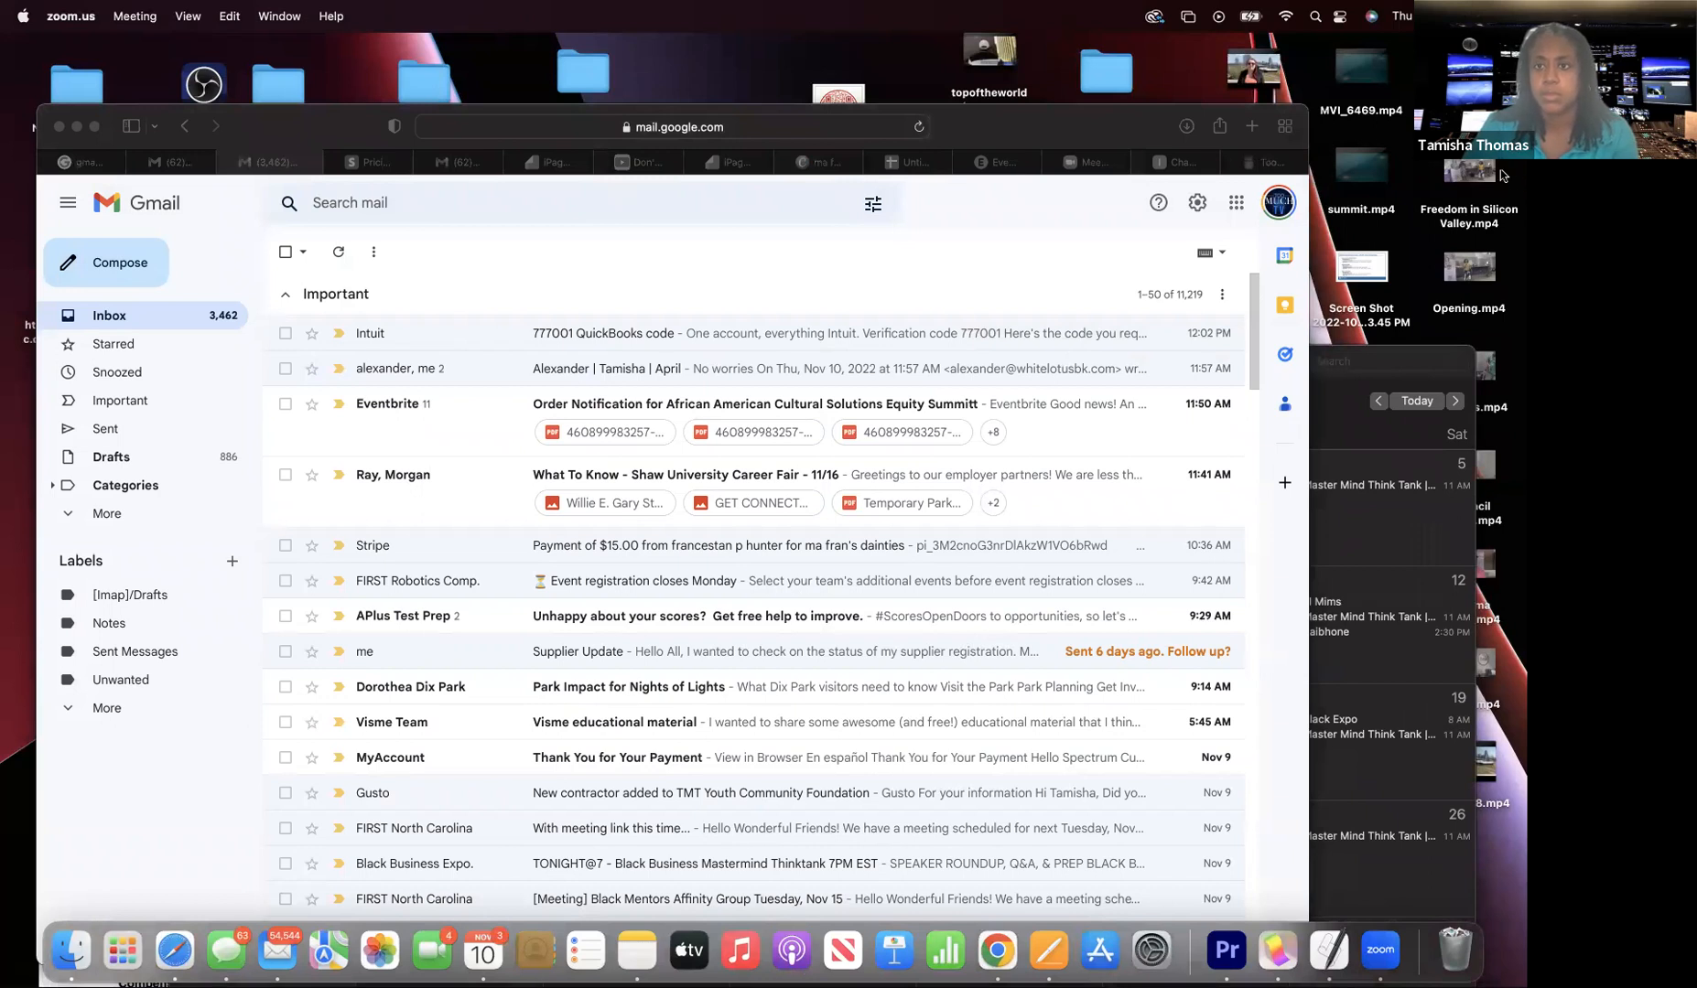
click(1190, 154)
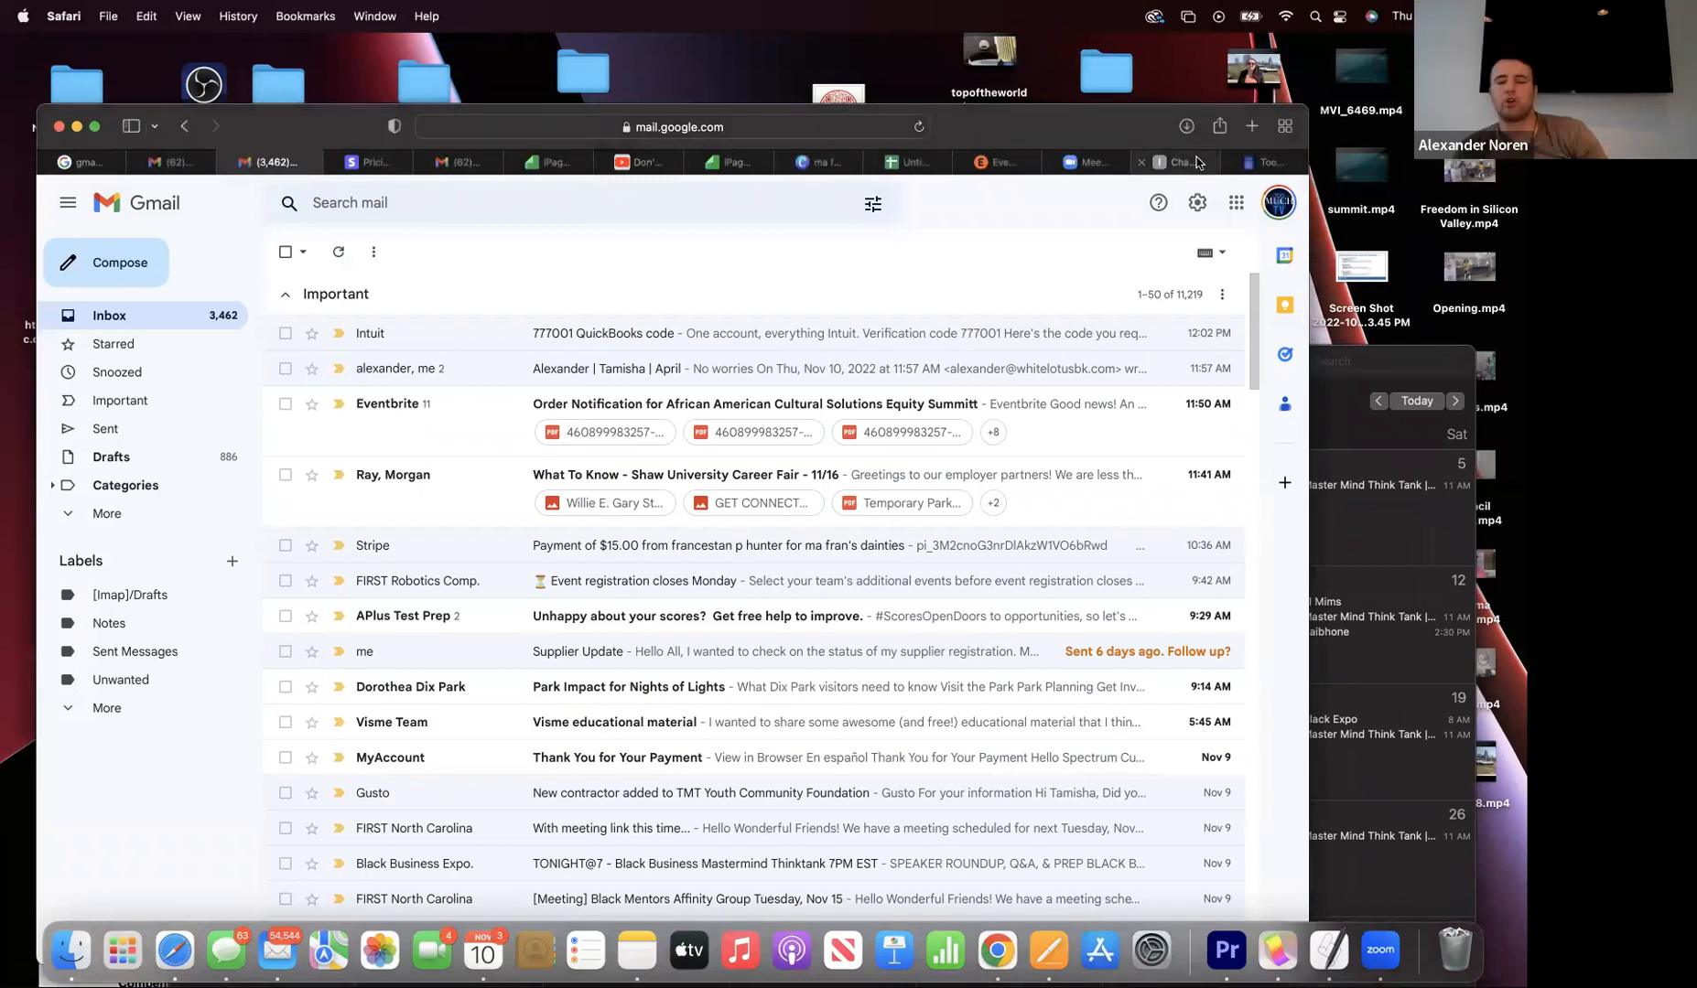
click(907, 162)
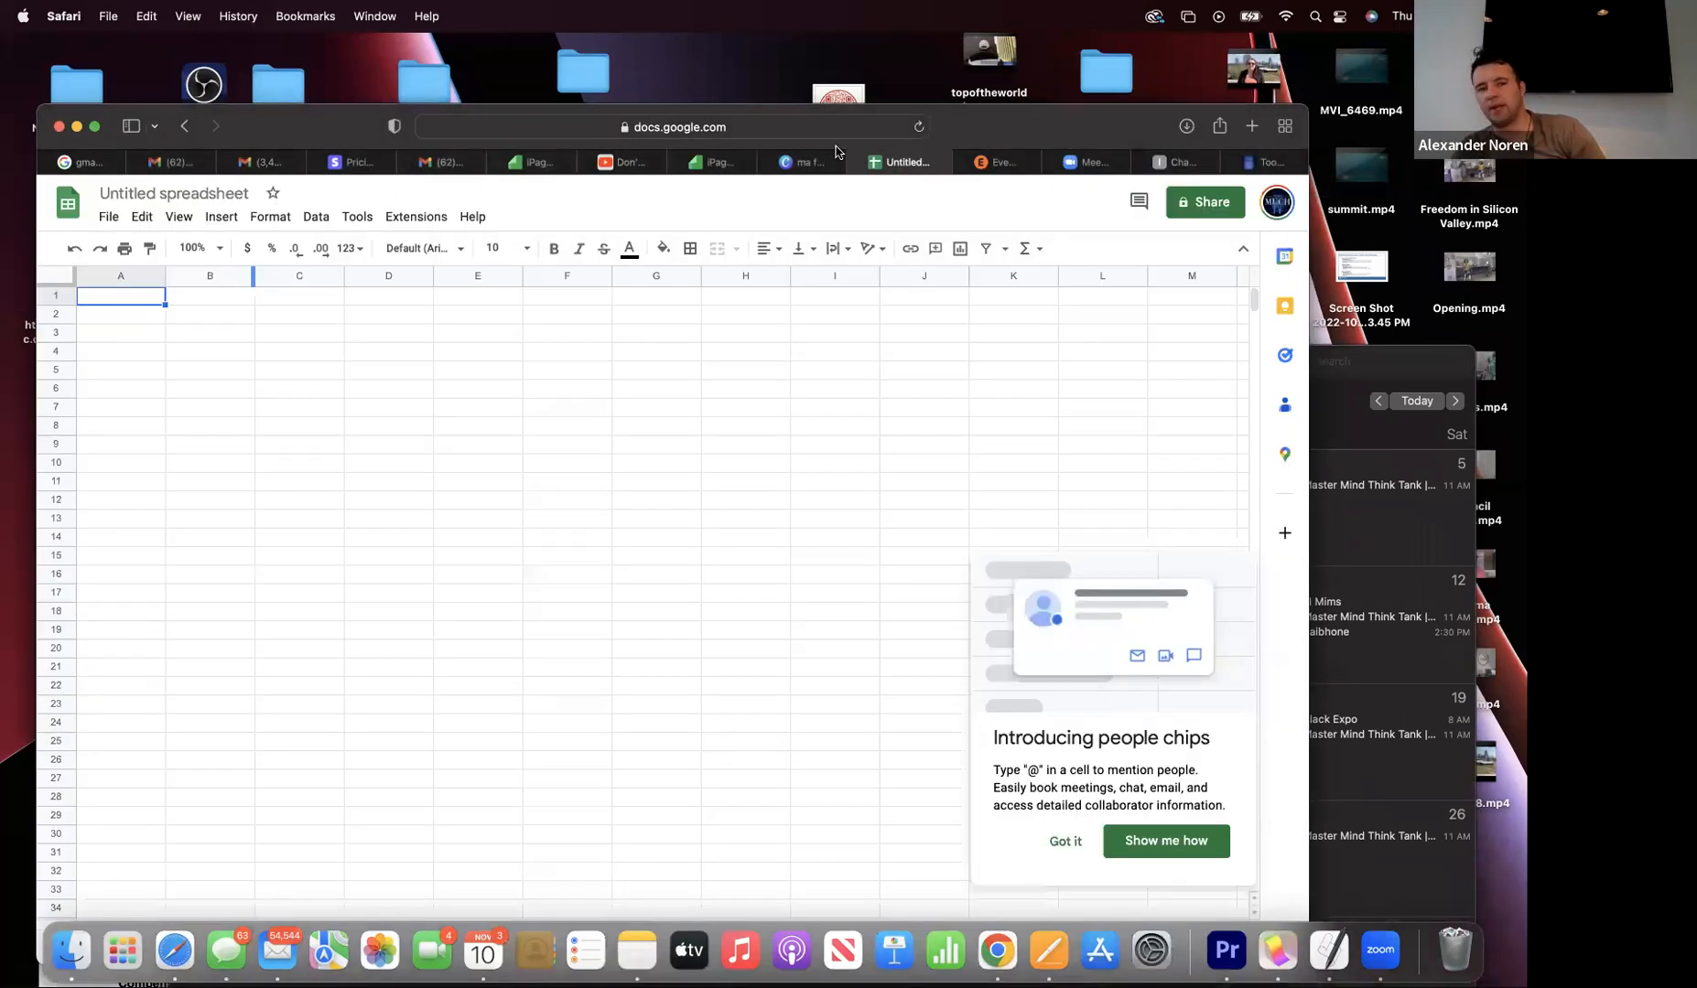
click(1275, 202)
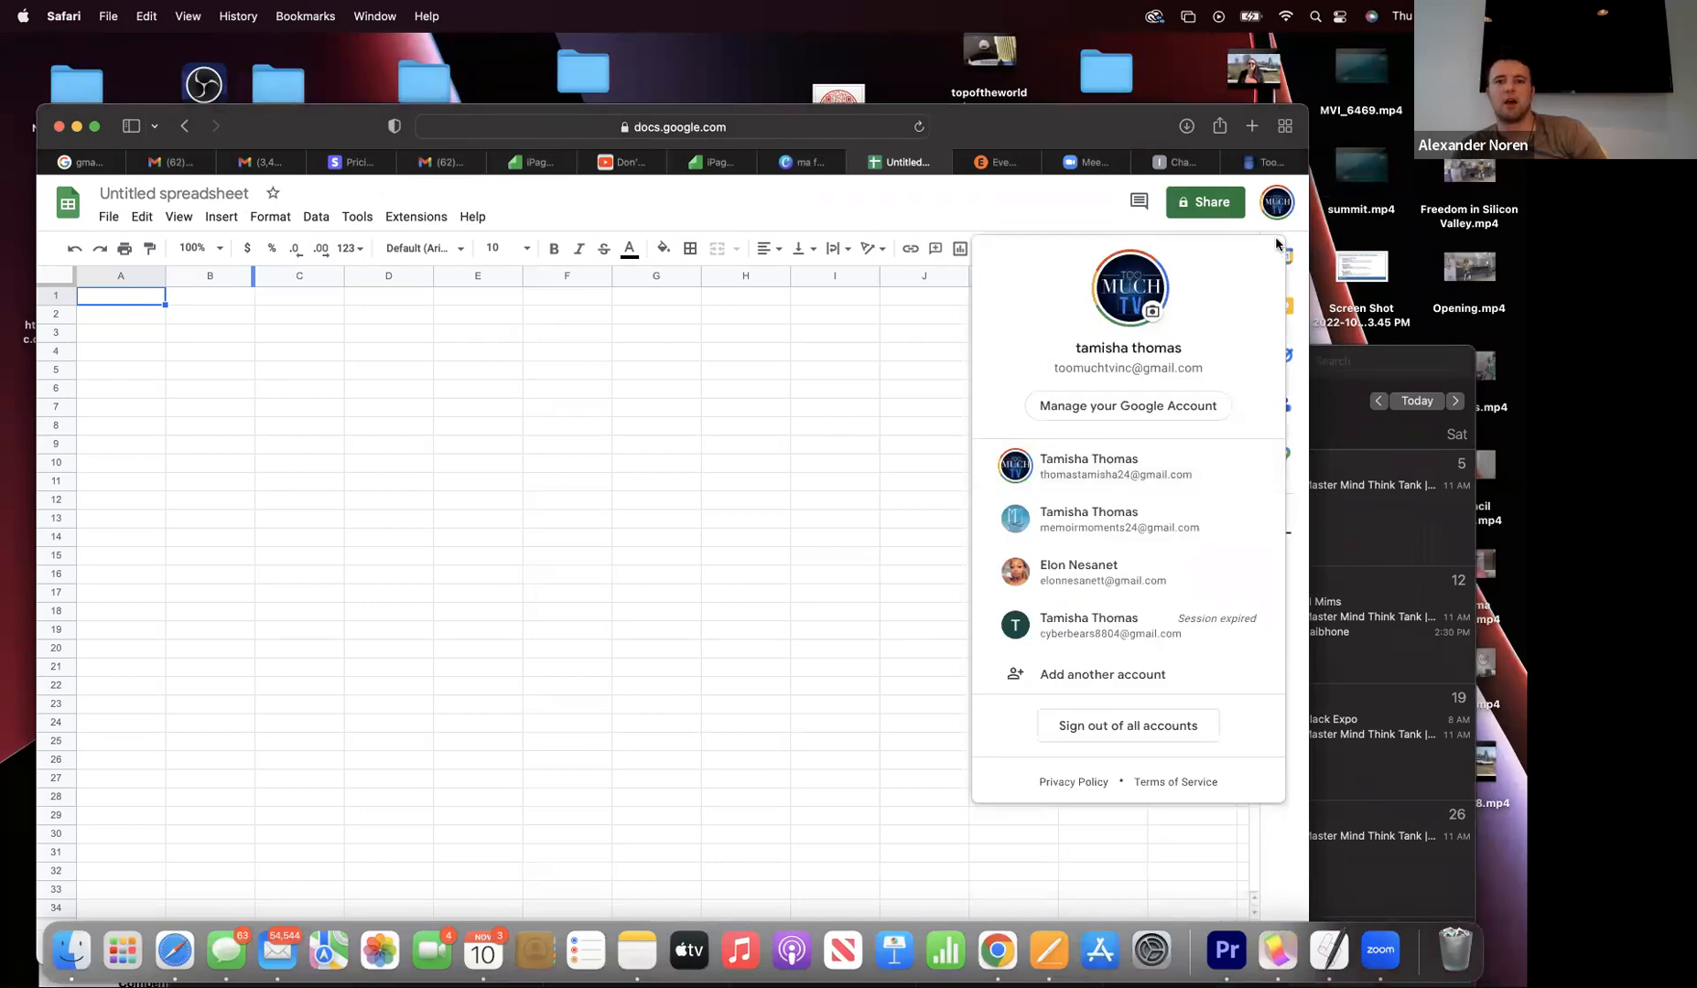
click(1275, 204)
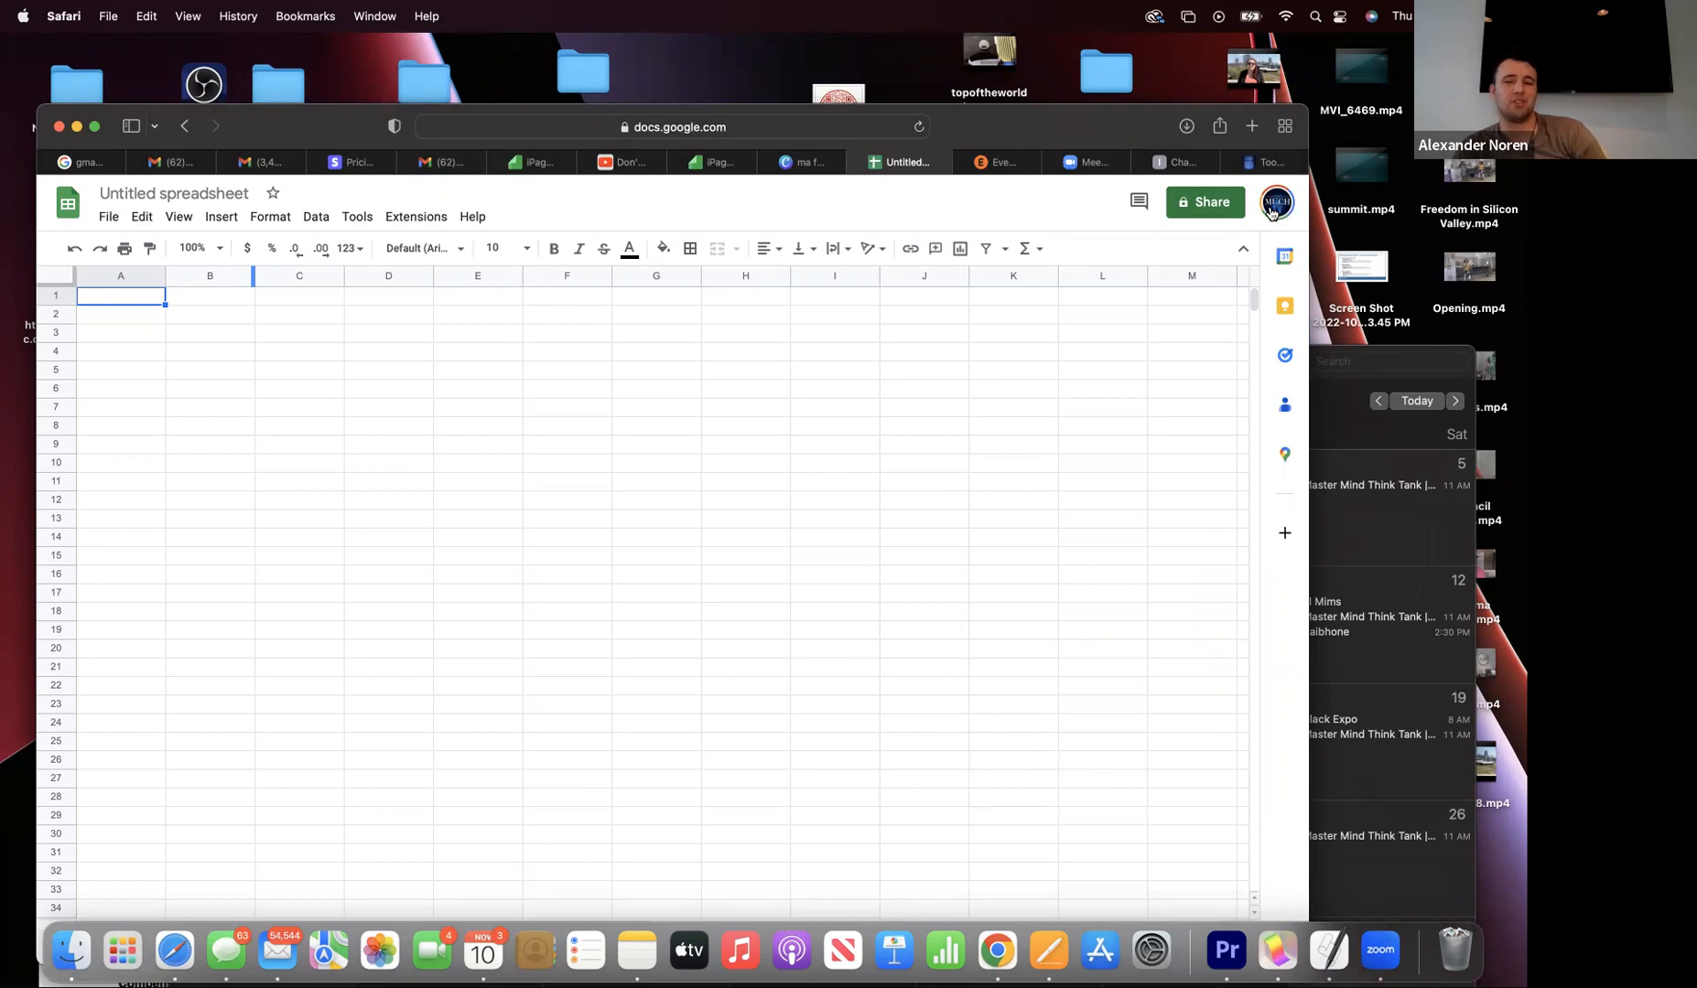
click(1270, 212)
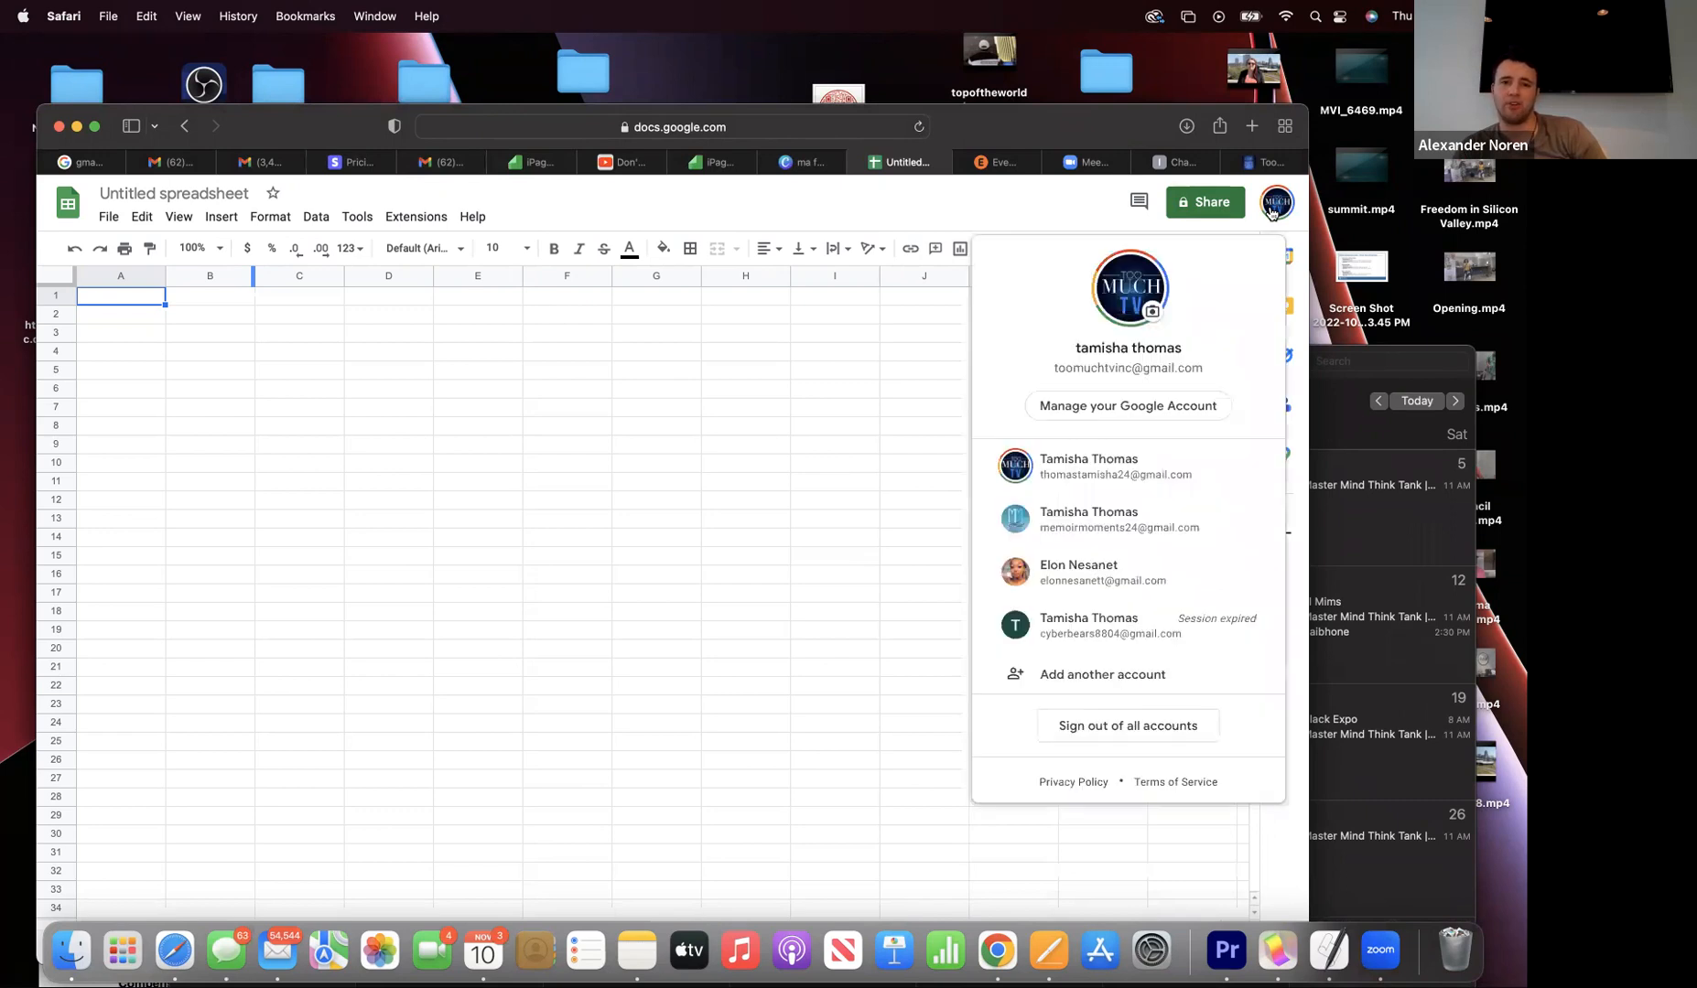
click(1097, 485)
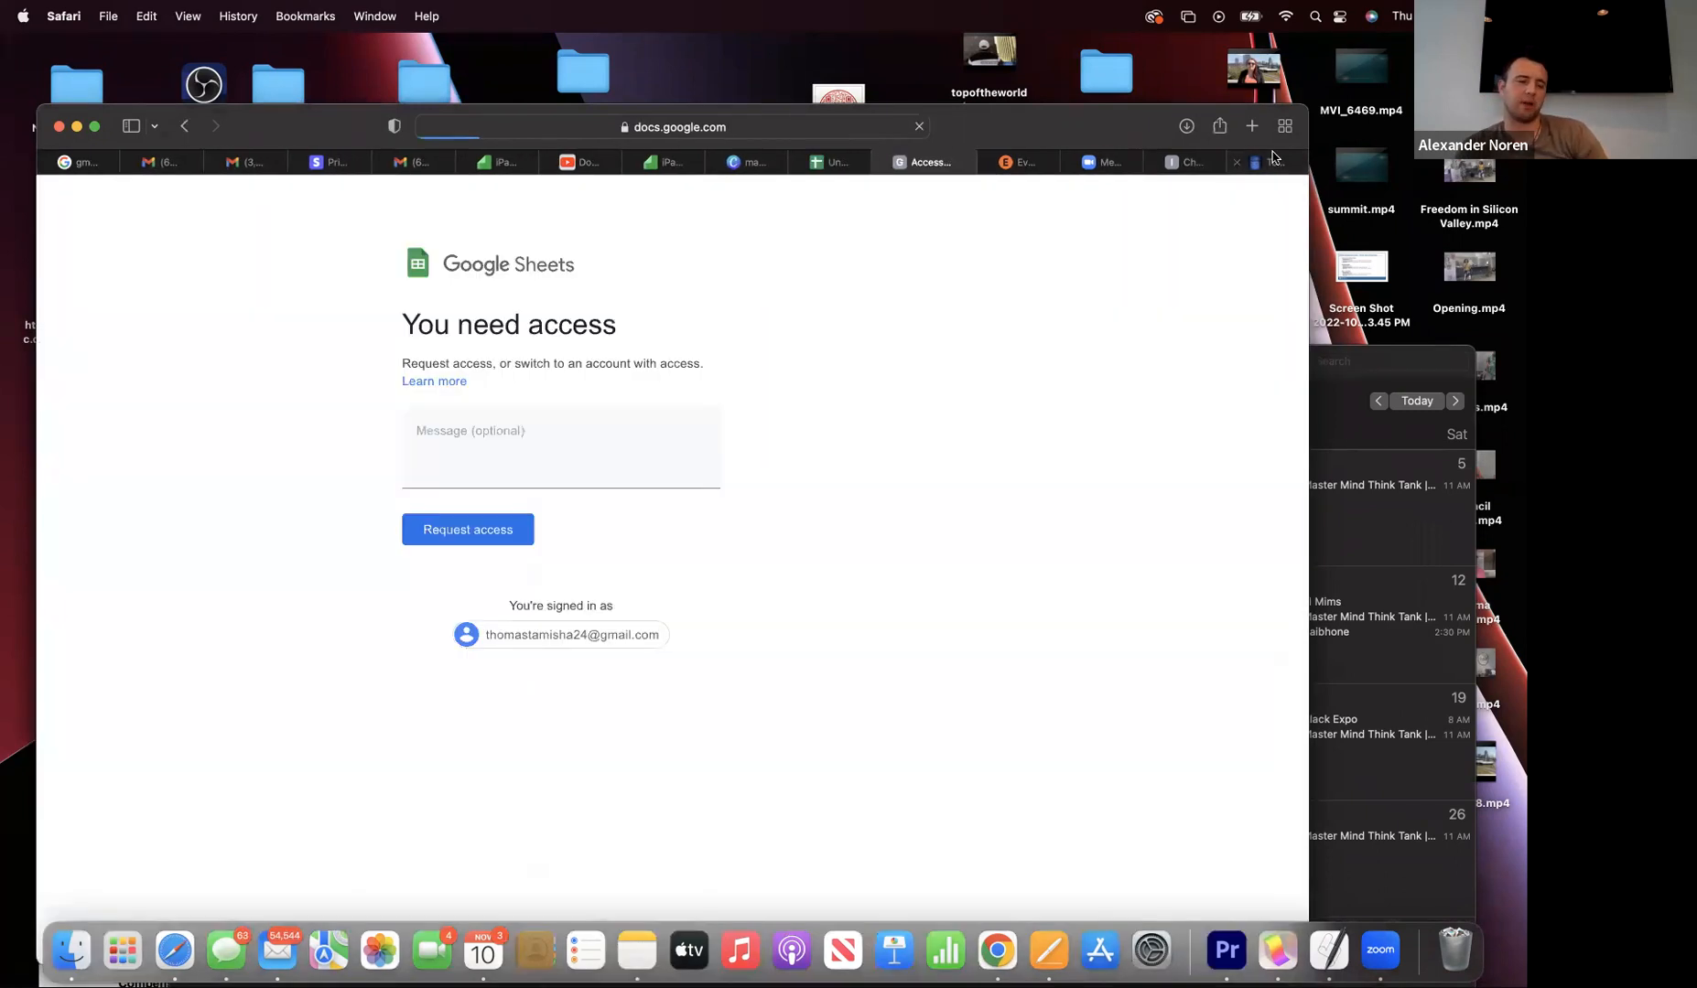
- Check the Zoho Connect and QuickBooks tabs, then go back to the Google Sheets home page
click(1272, 157)
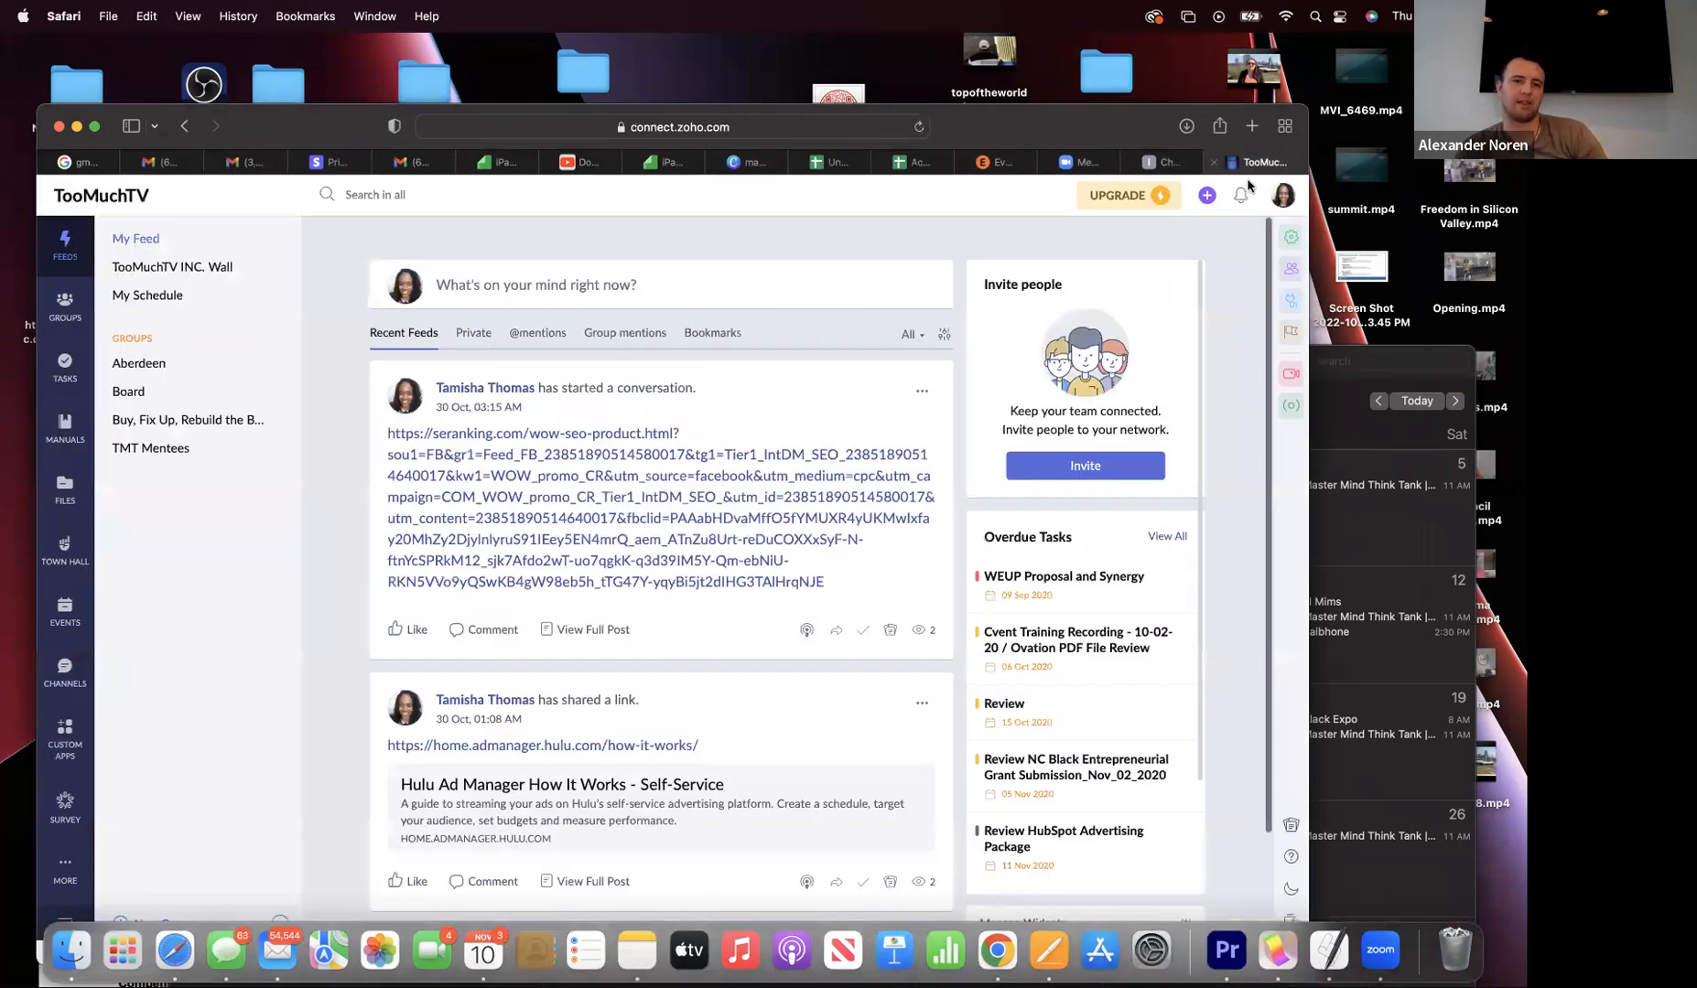
click(1167, 162)
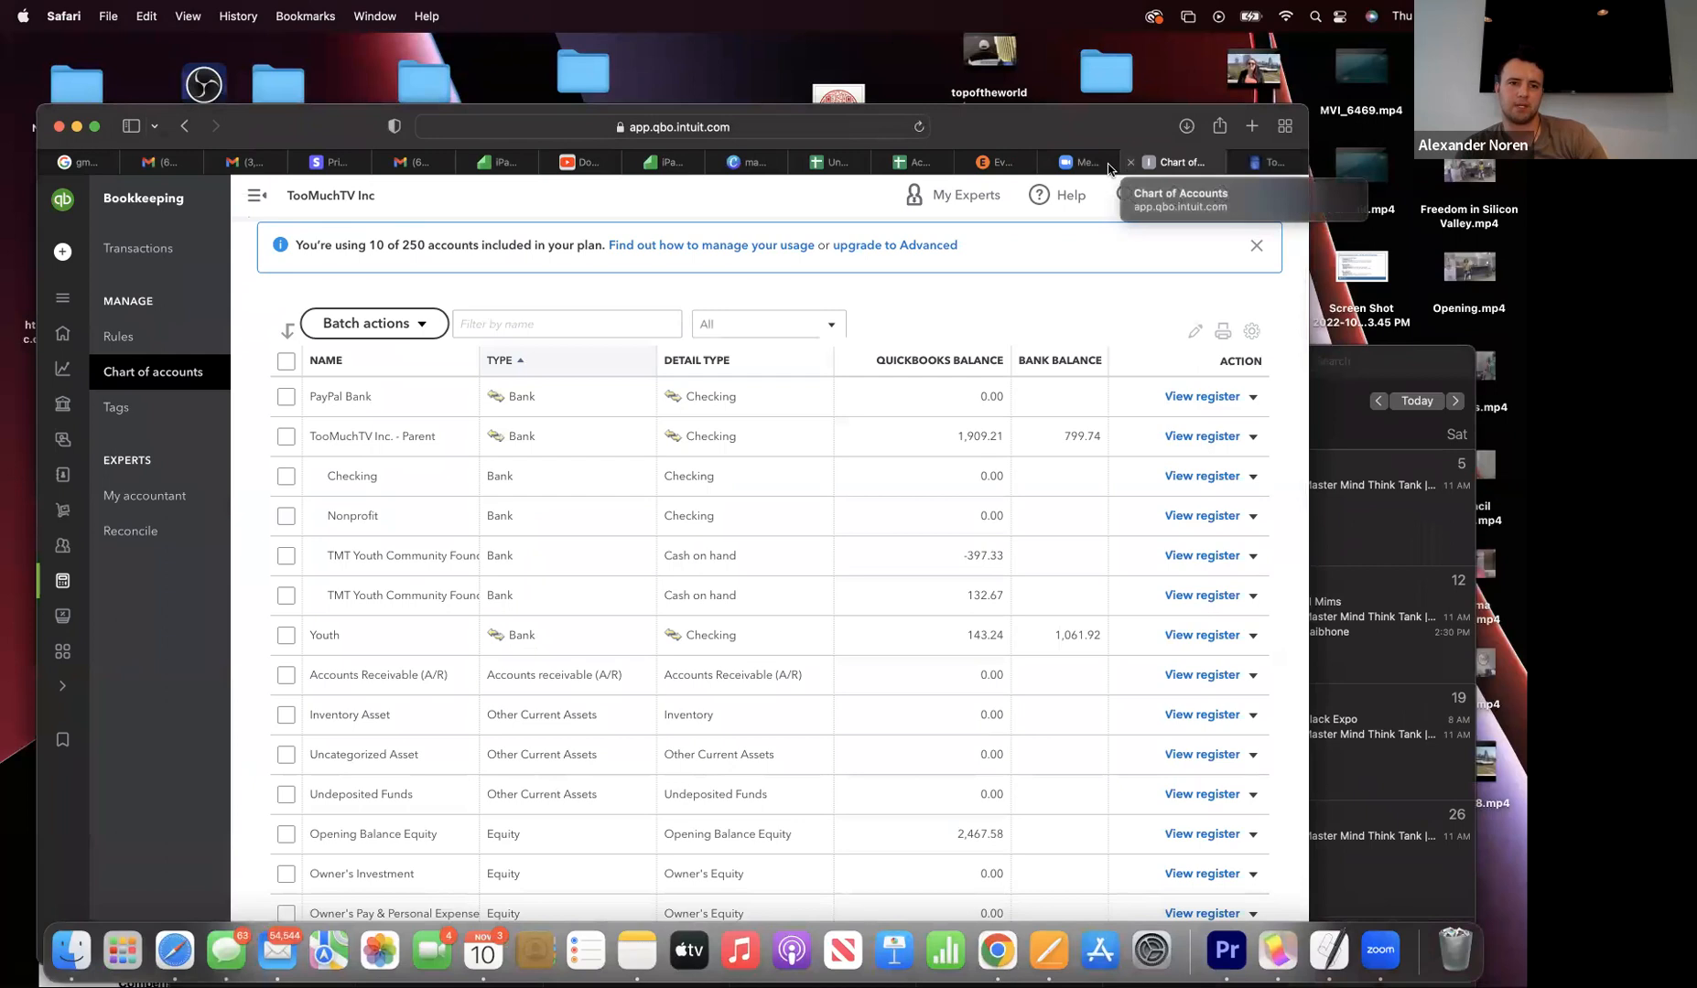
click(910, 162)
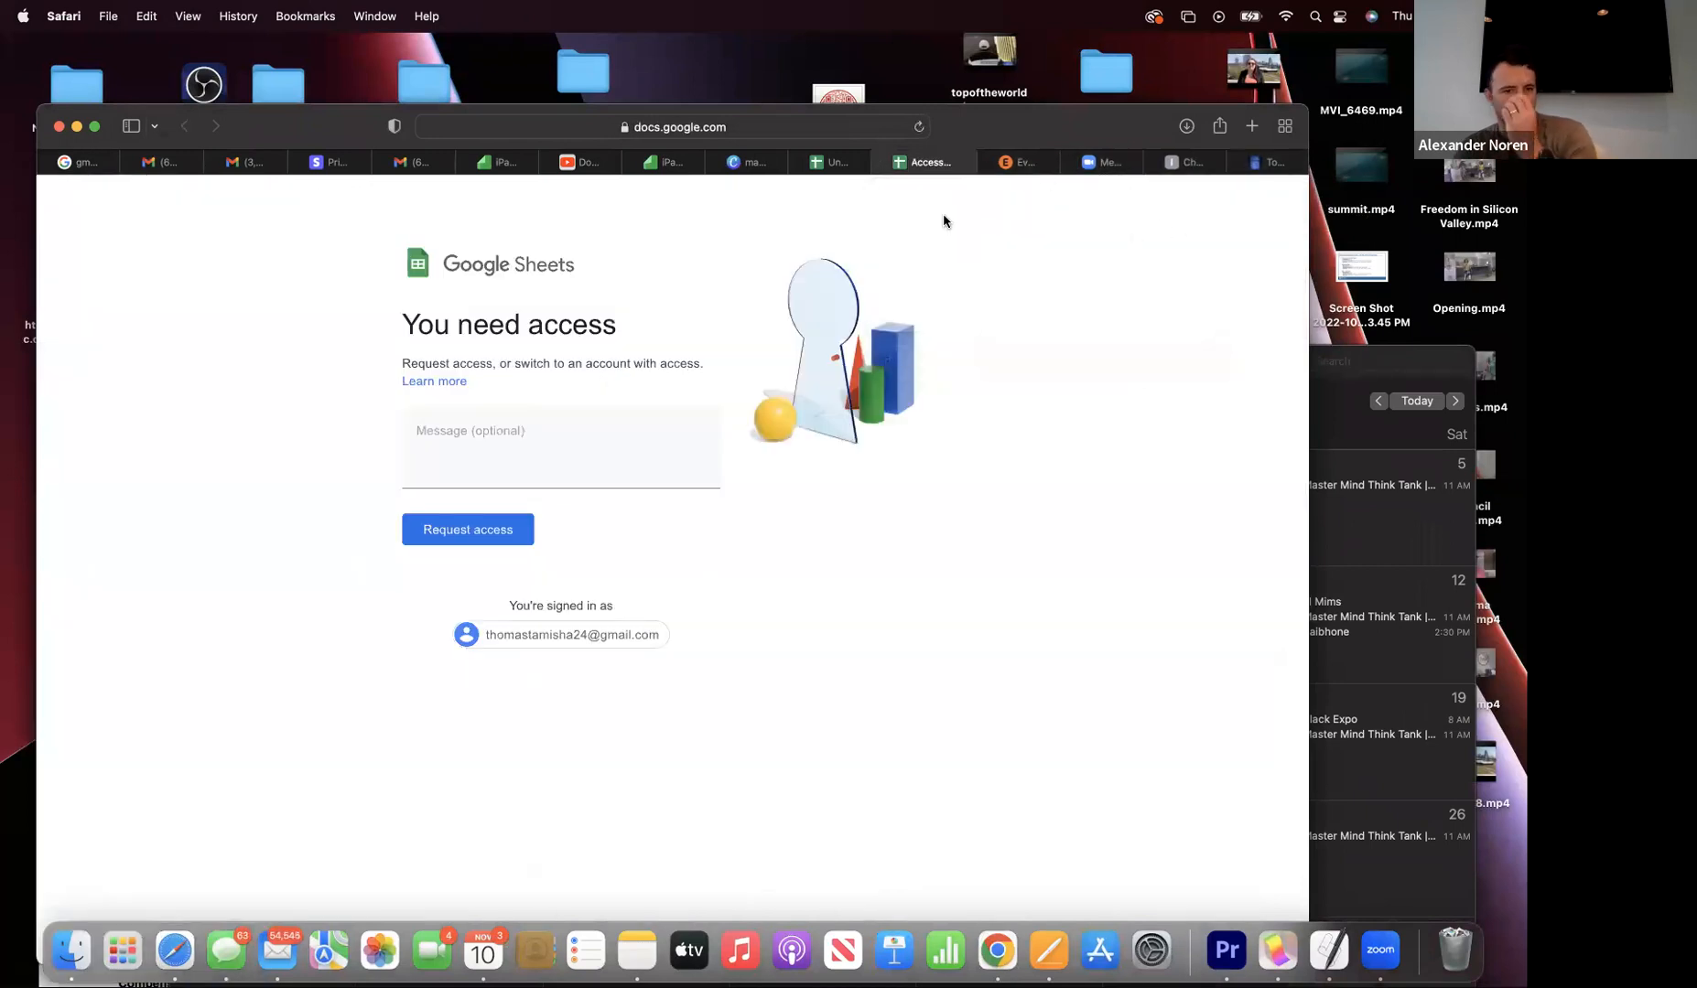
click(831, 162)
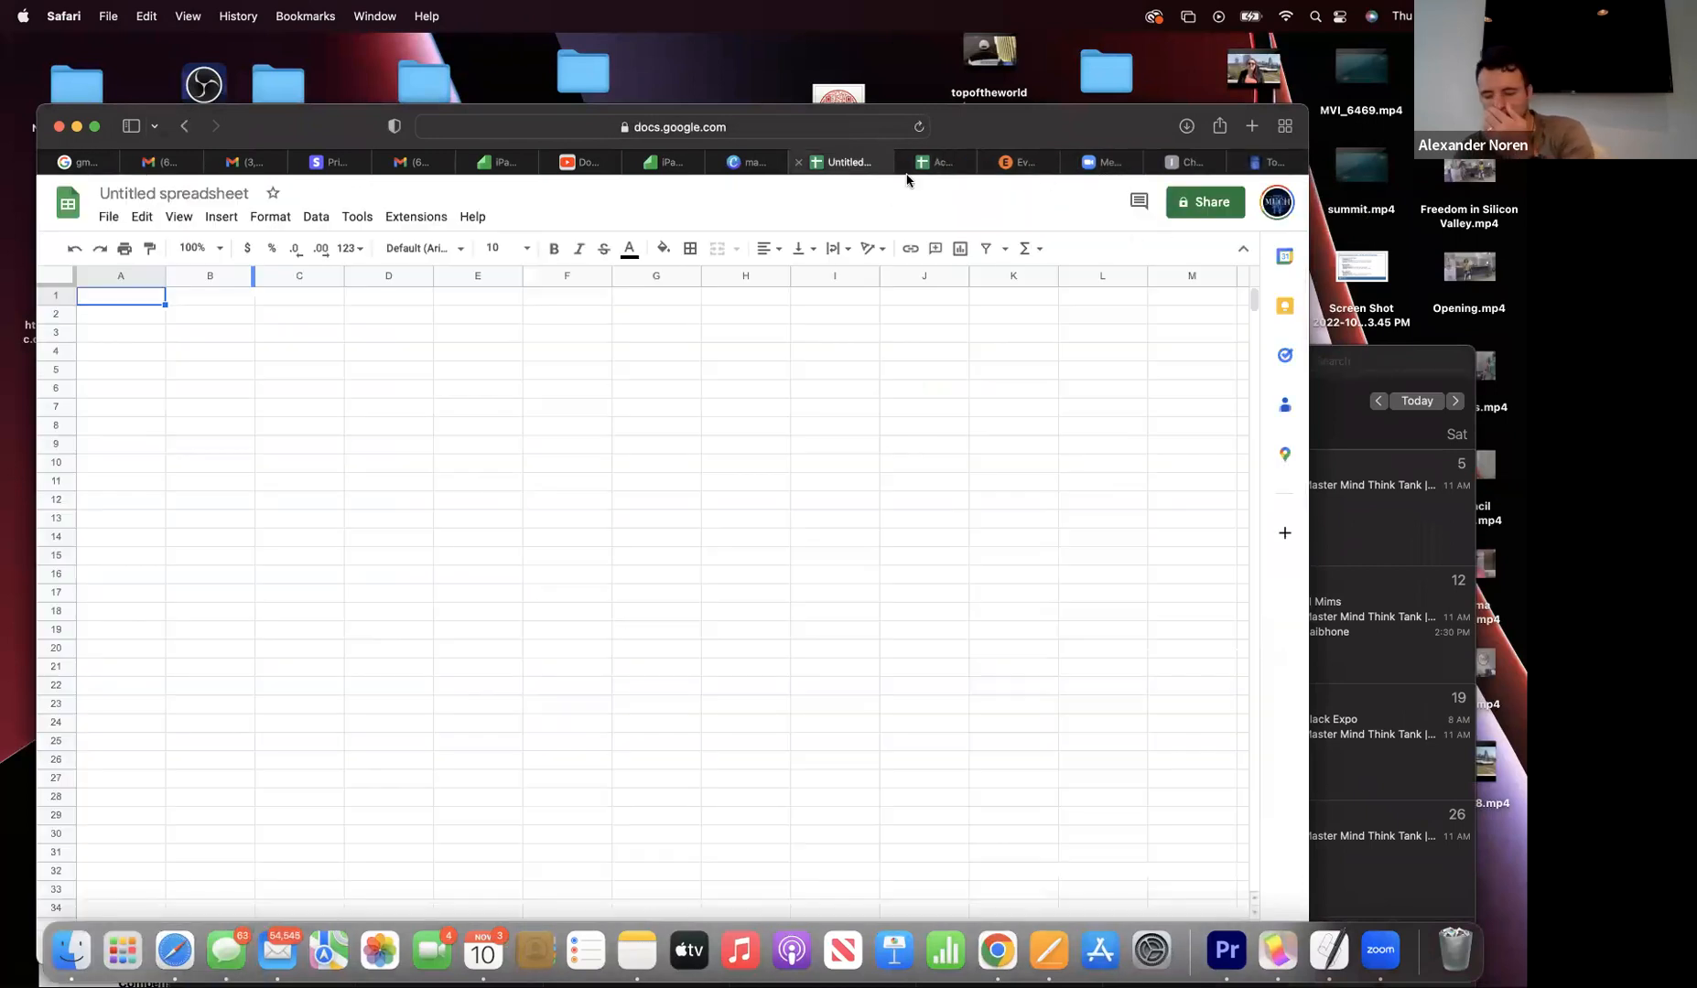
click(1276, 202)
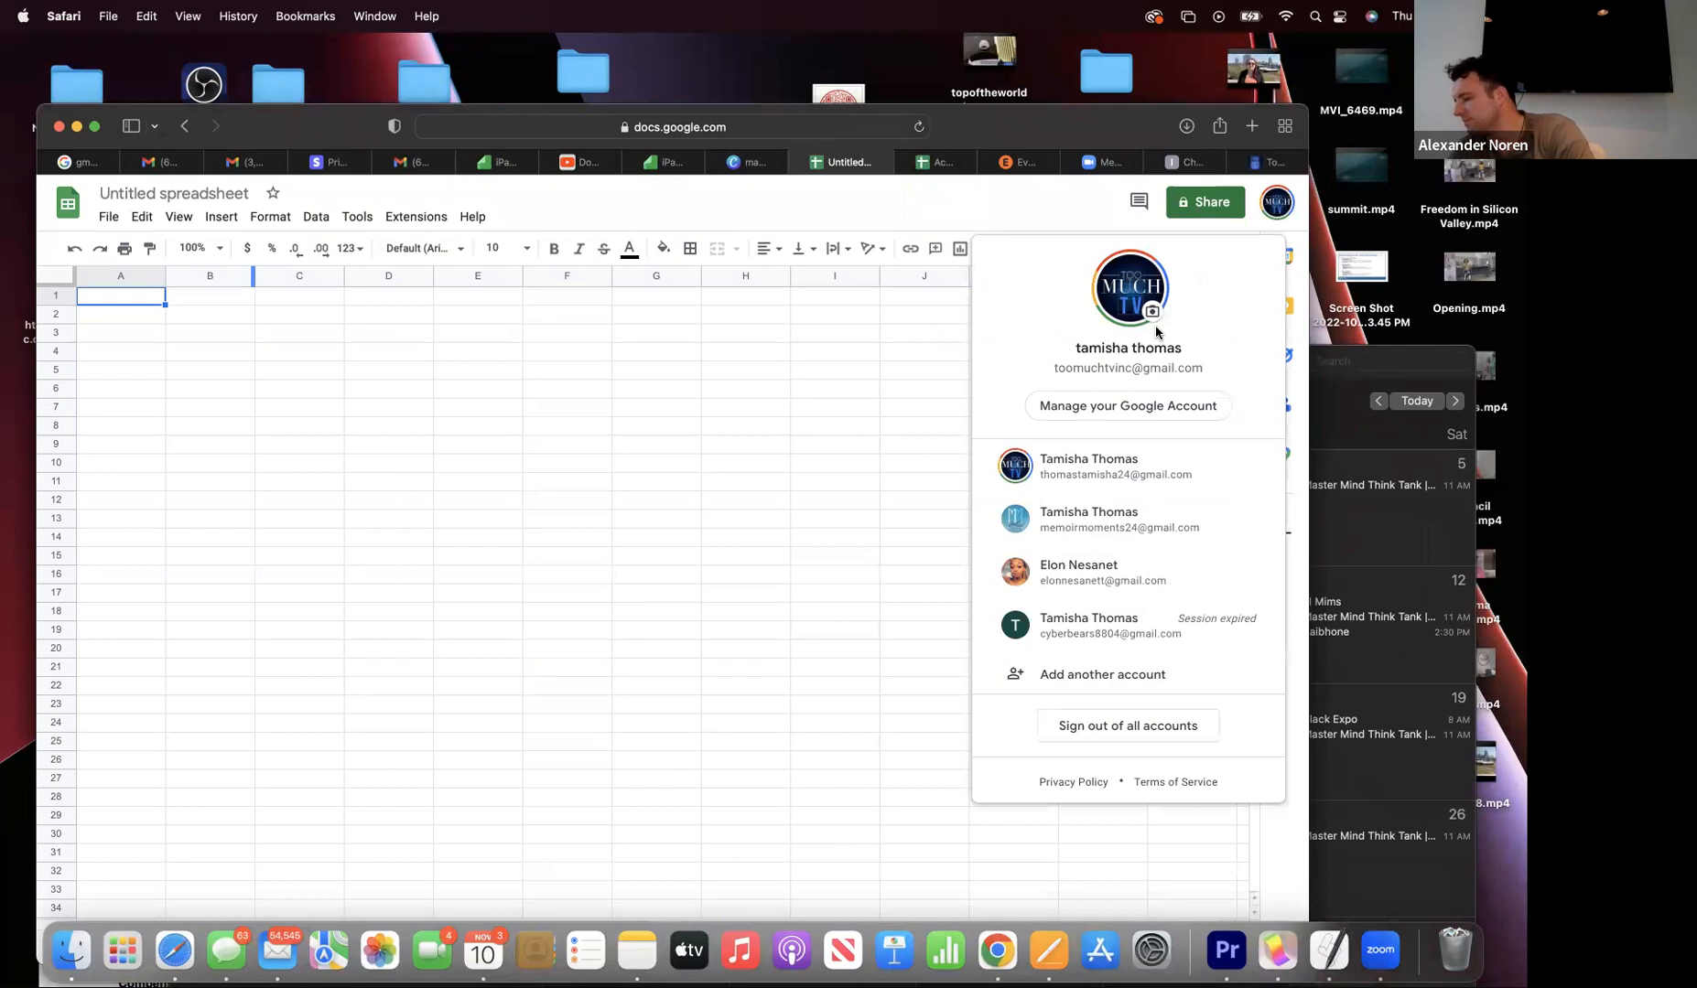
click(1277, 204)
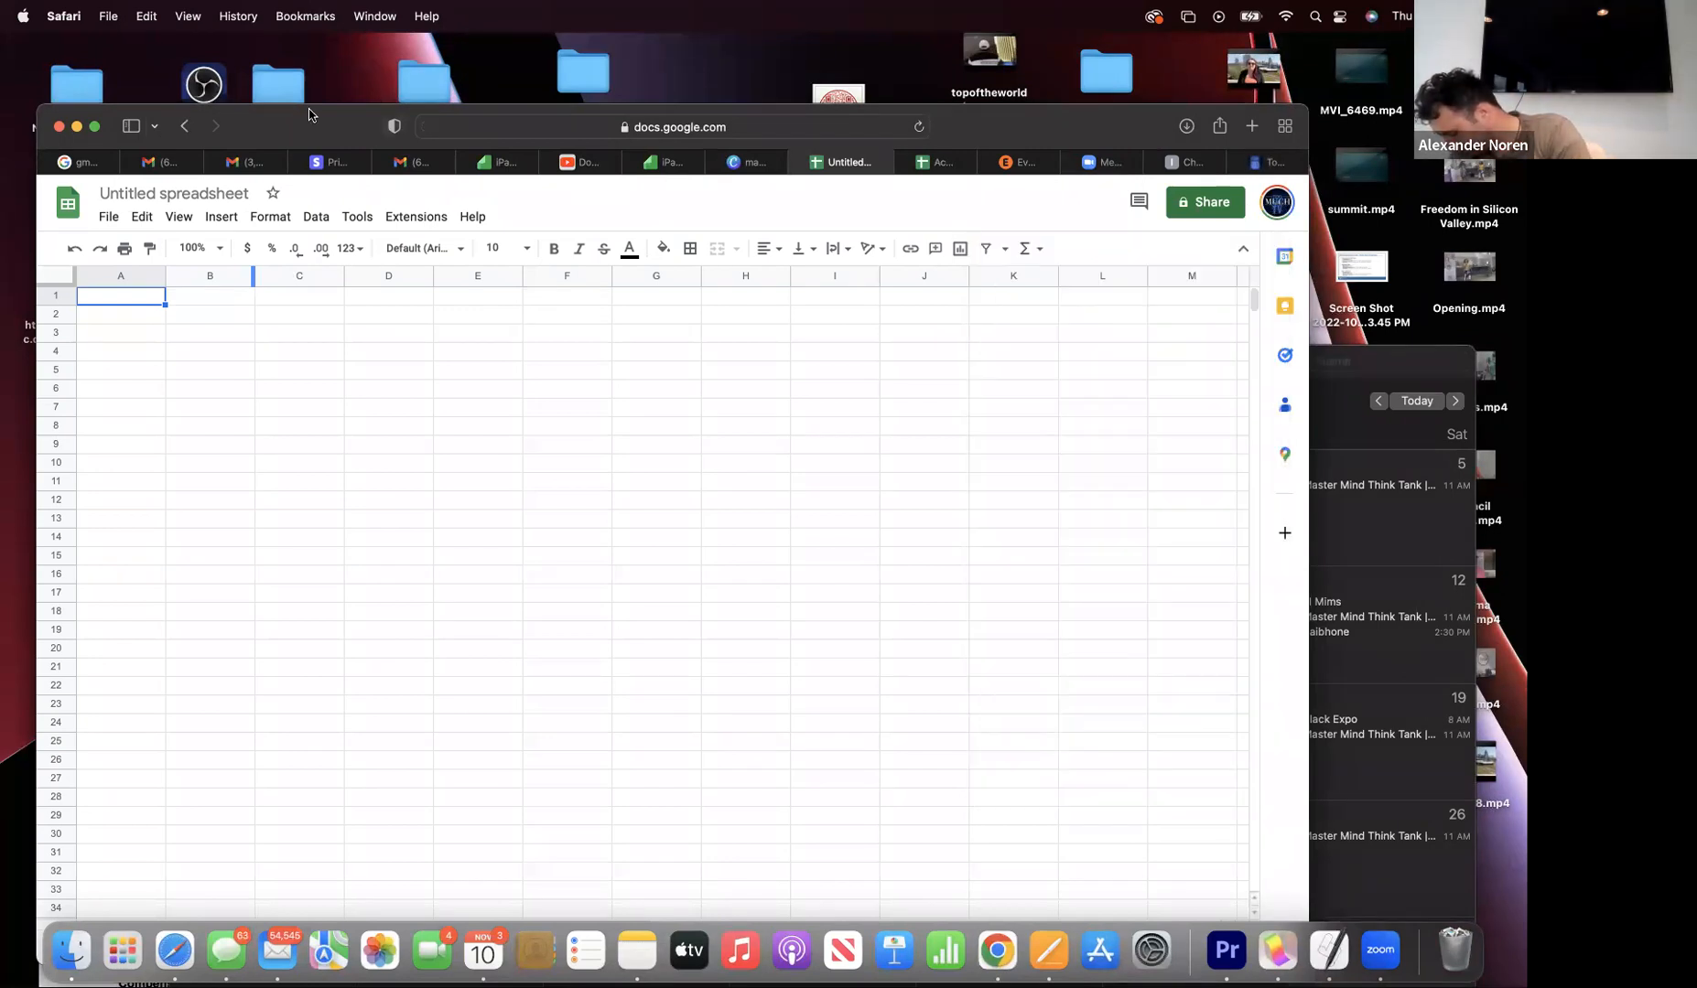
click(176, 129)
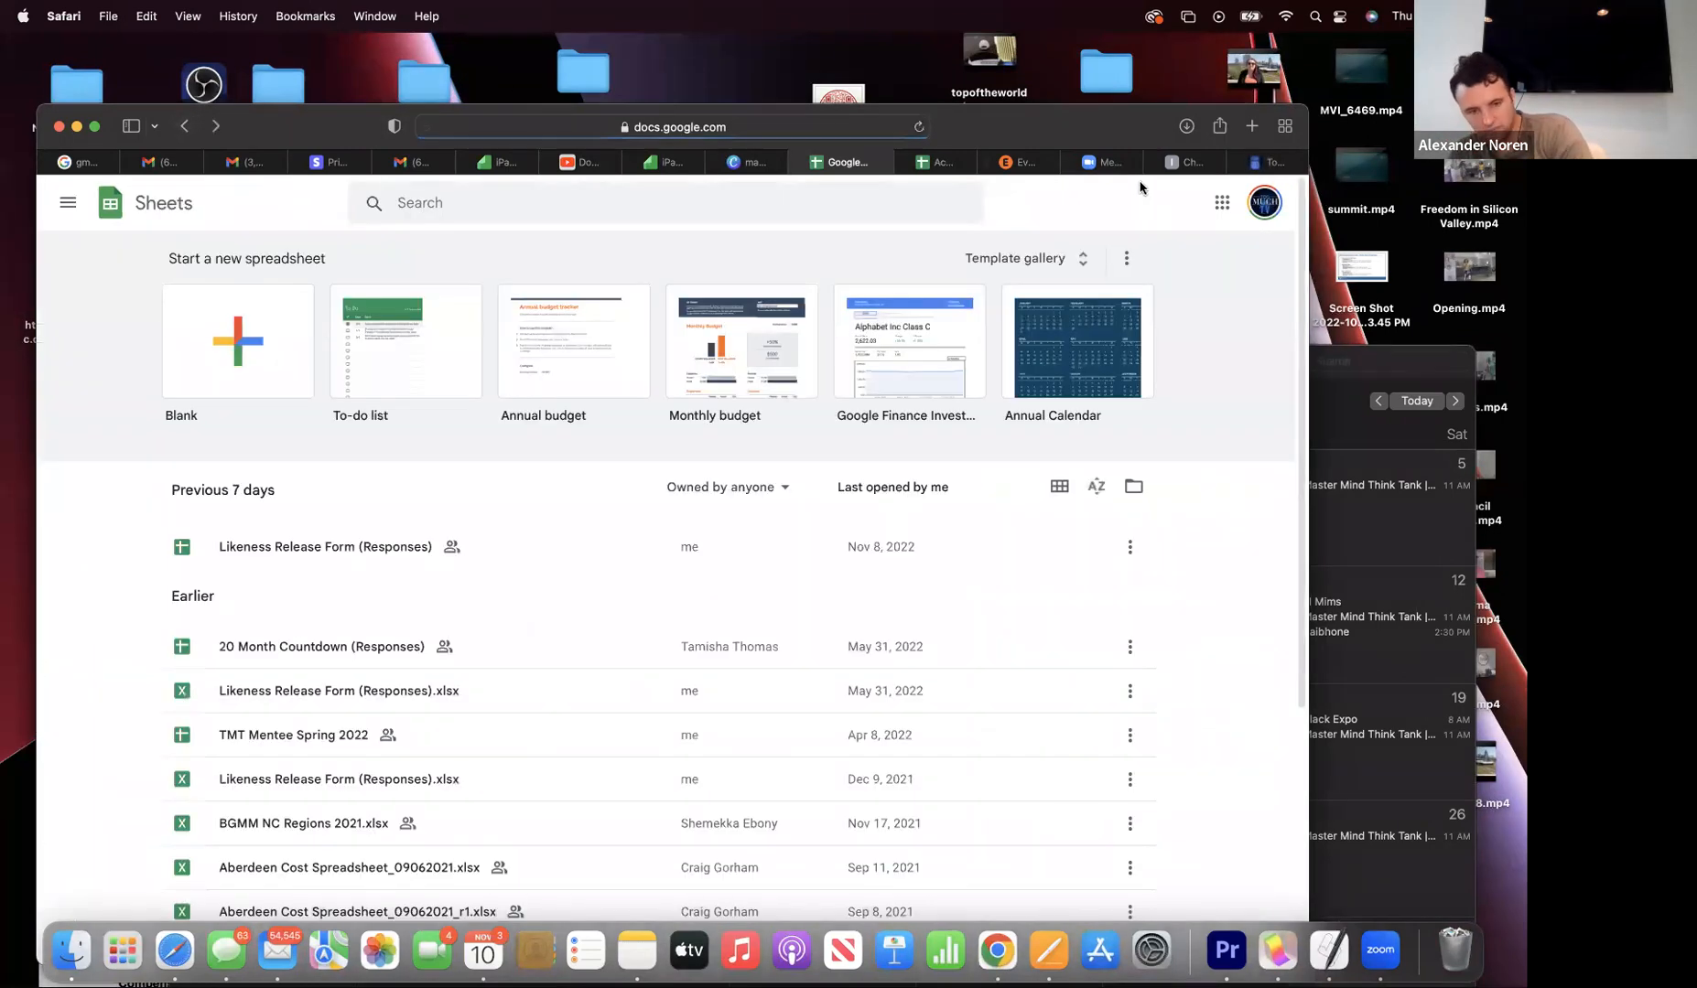
- Create a new blank Google Docs document from the Google apps grid
click(1226, 207)
scroll(1148, 485, down, 5)
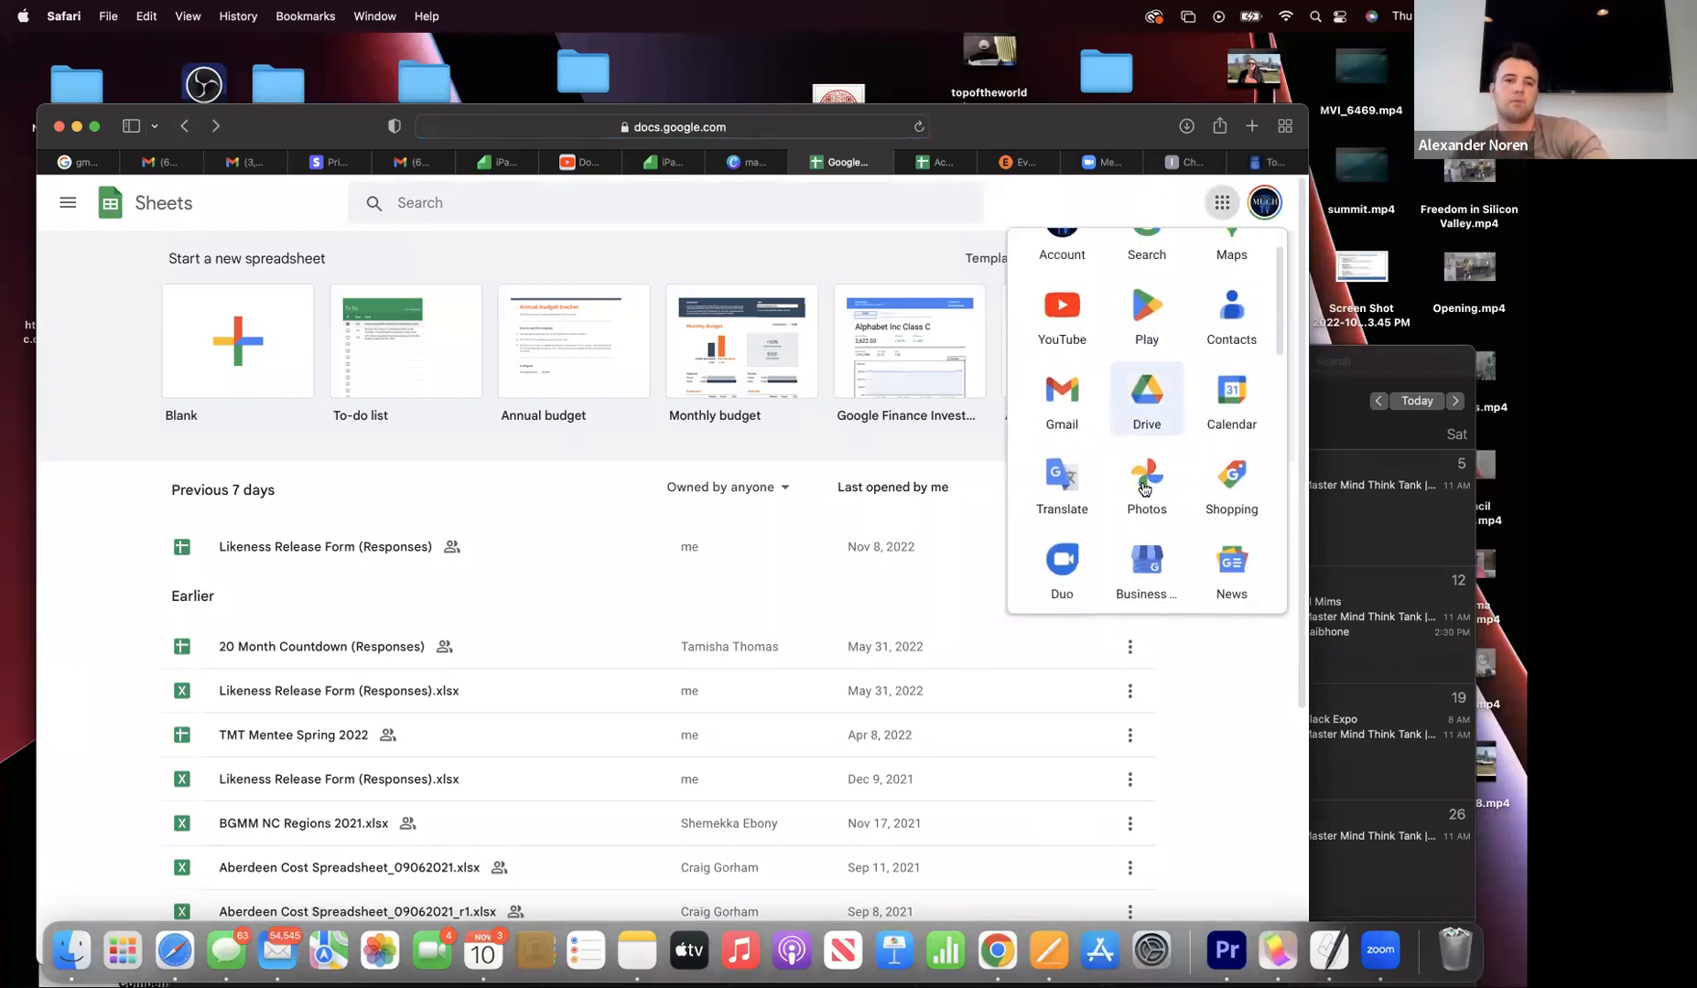
scroll(1147, 485, up, 3)
click(1150, 370)
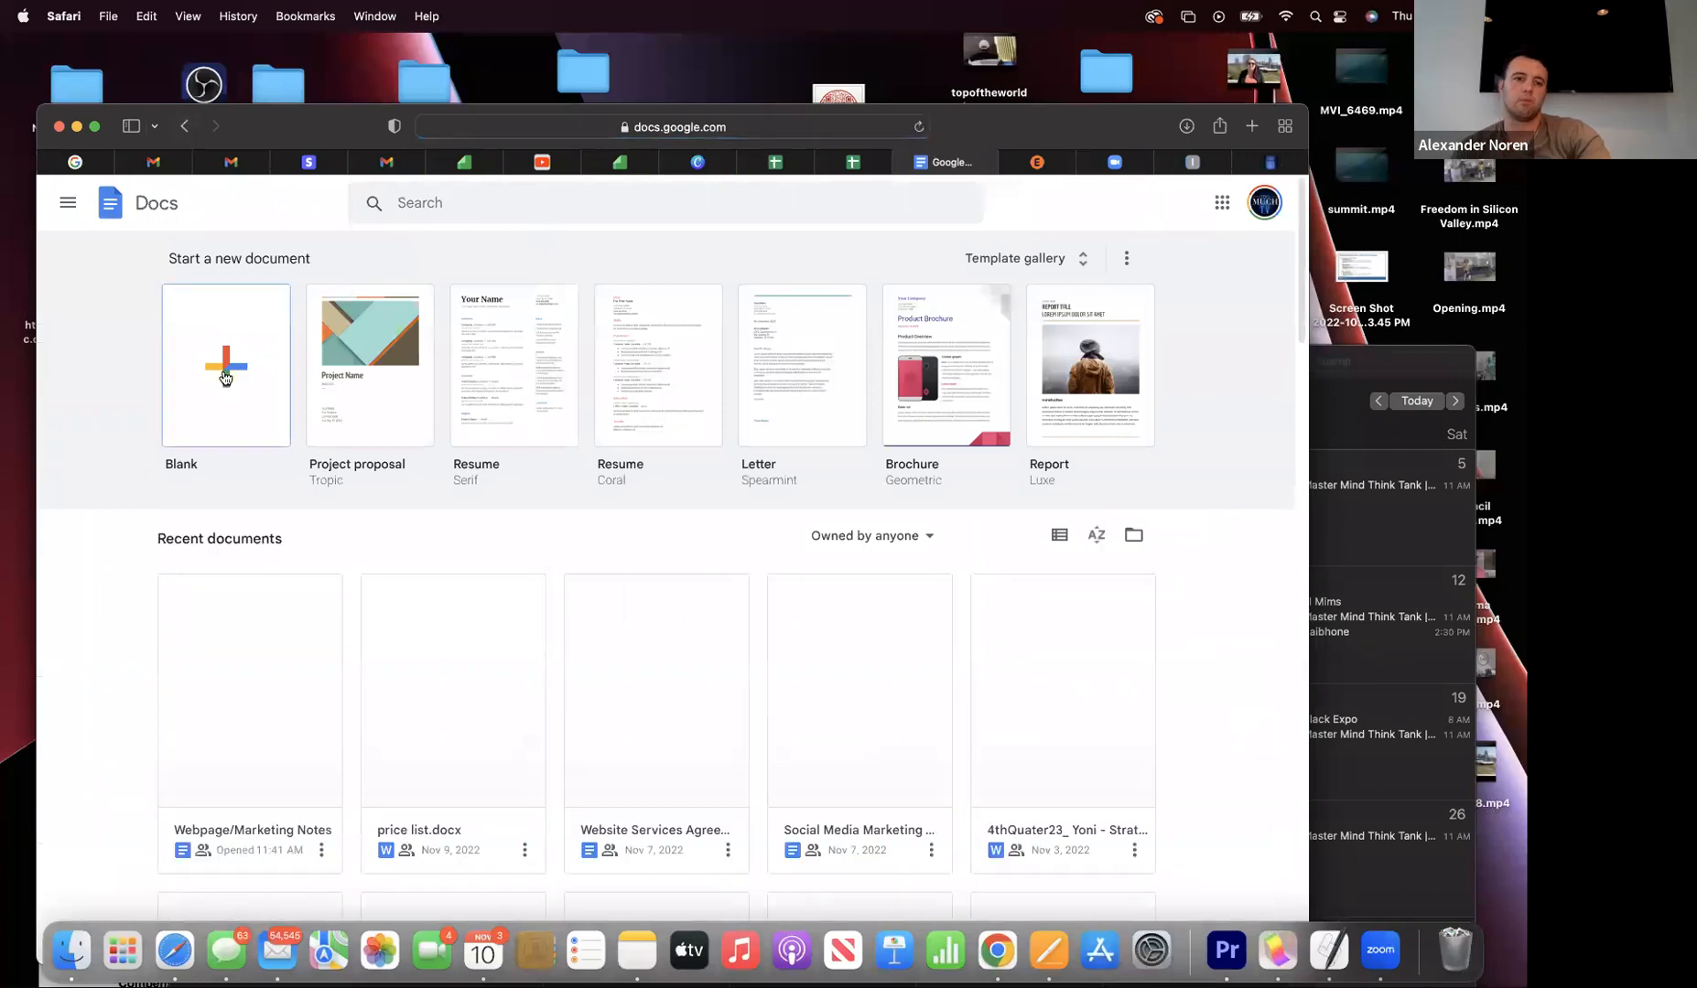
click(217, 387)
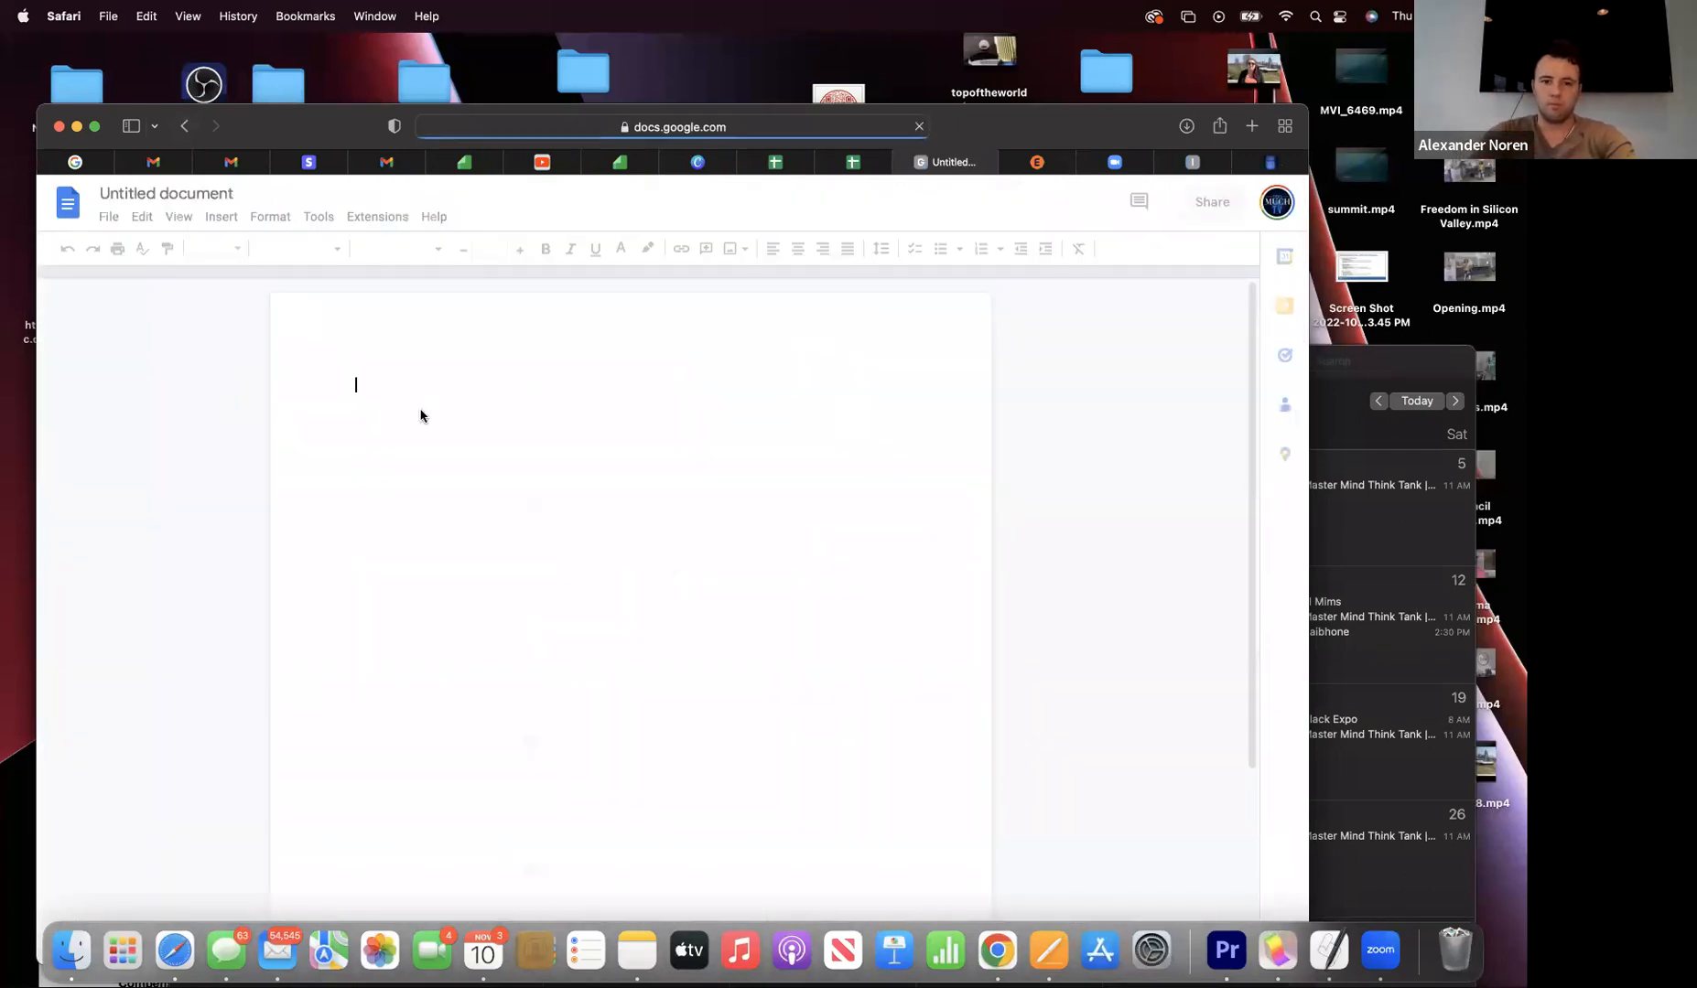
- Paste the chart of accounts list into the new document
click(147, 15)
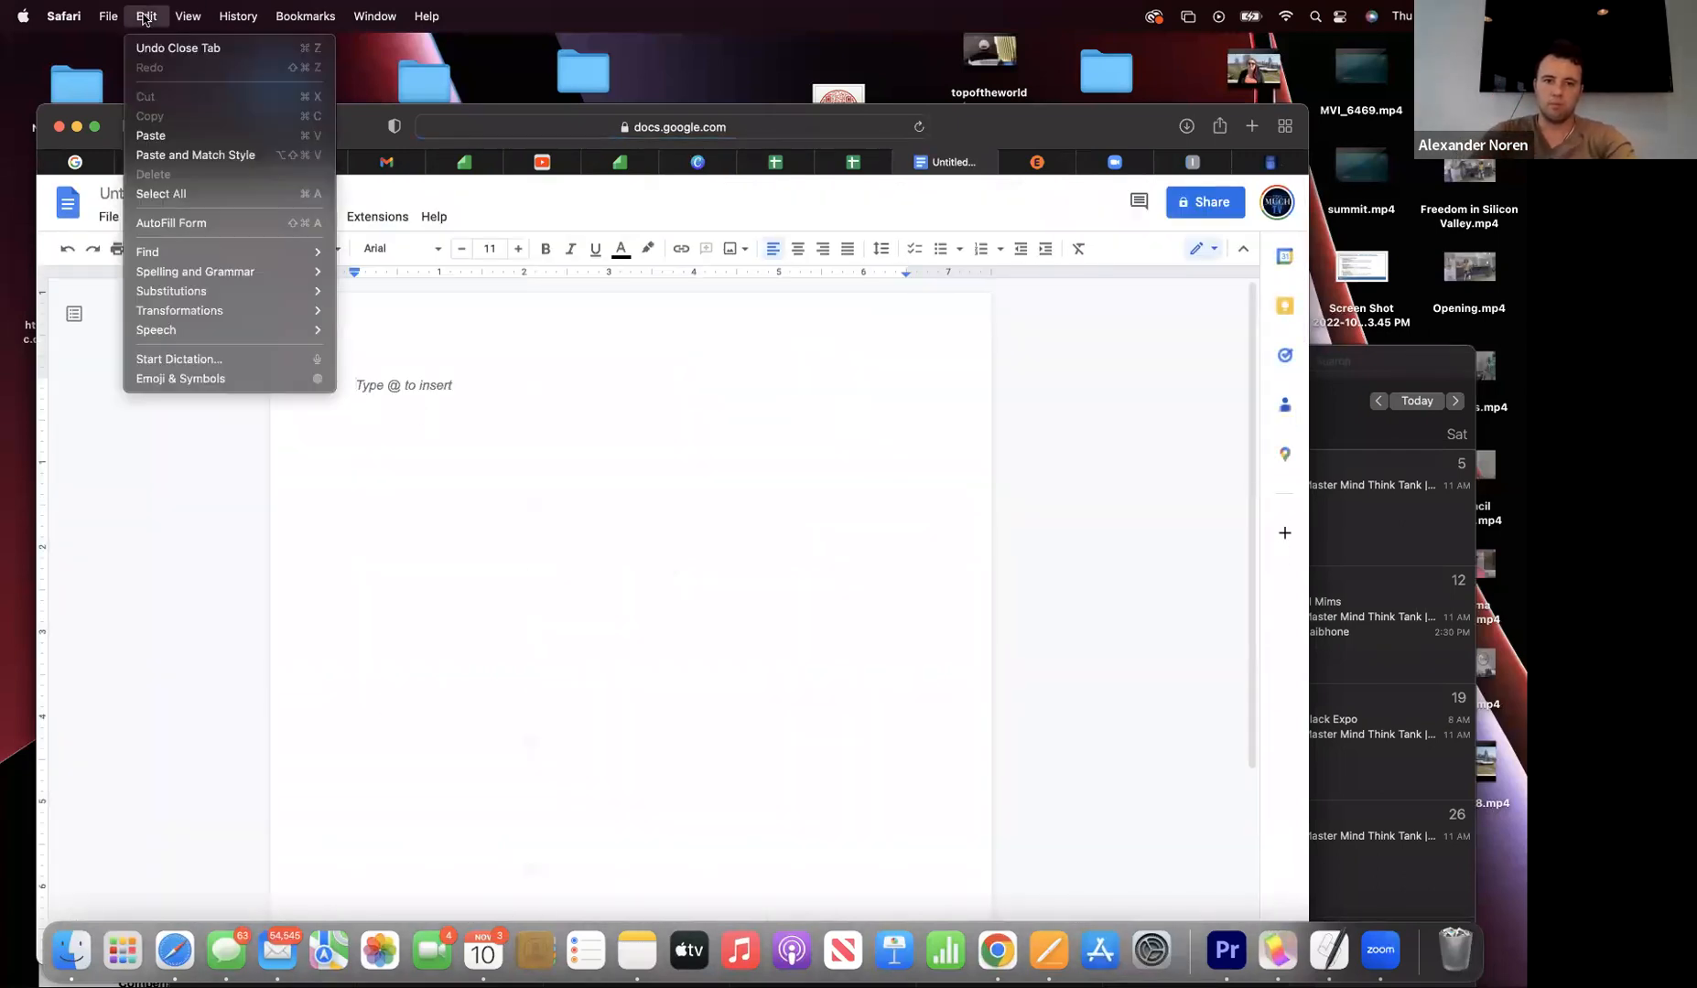
click(153, 137)
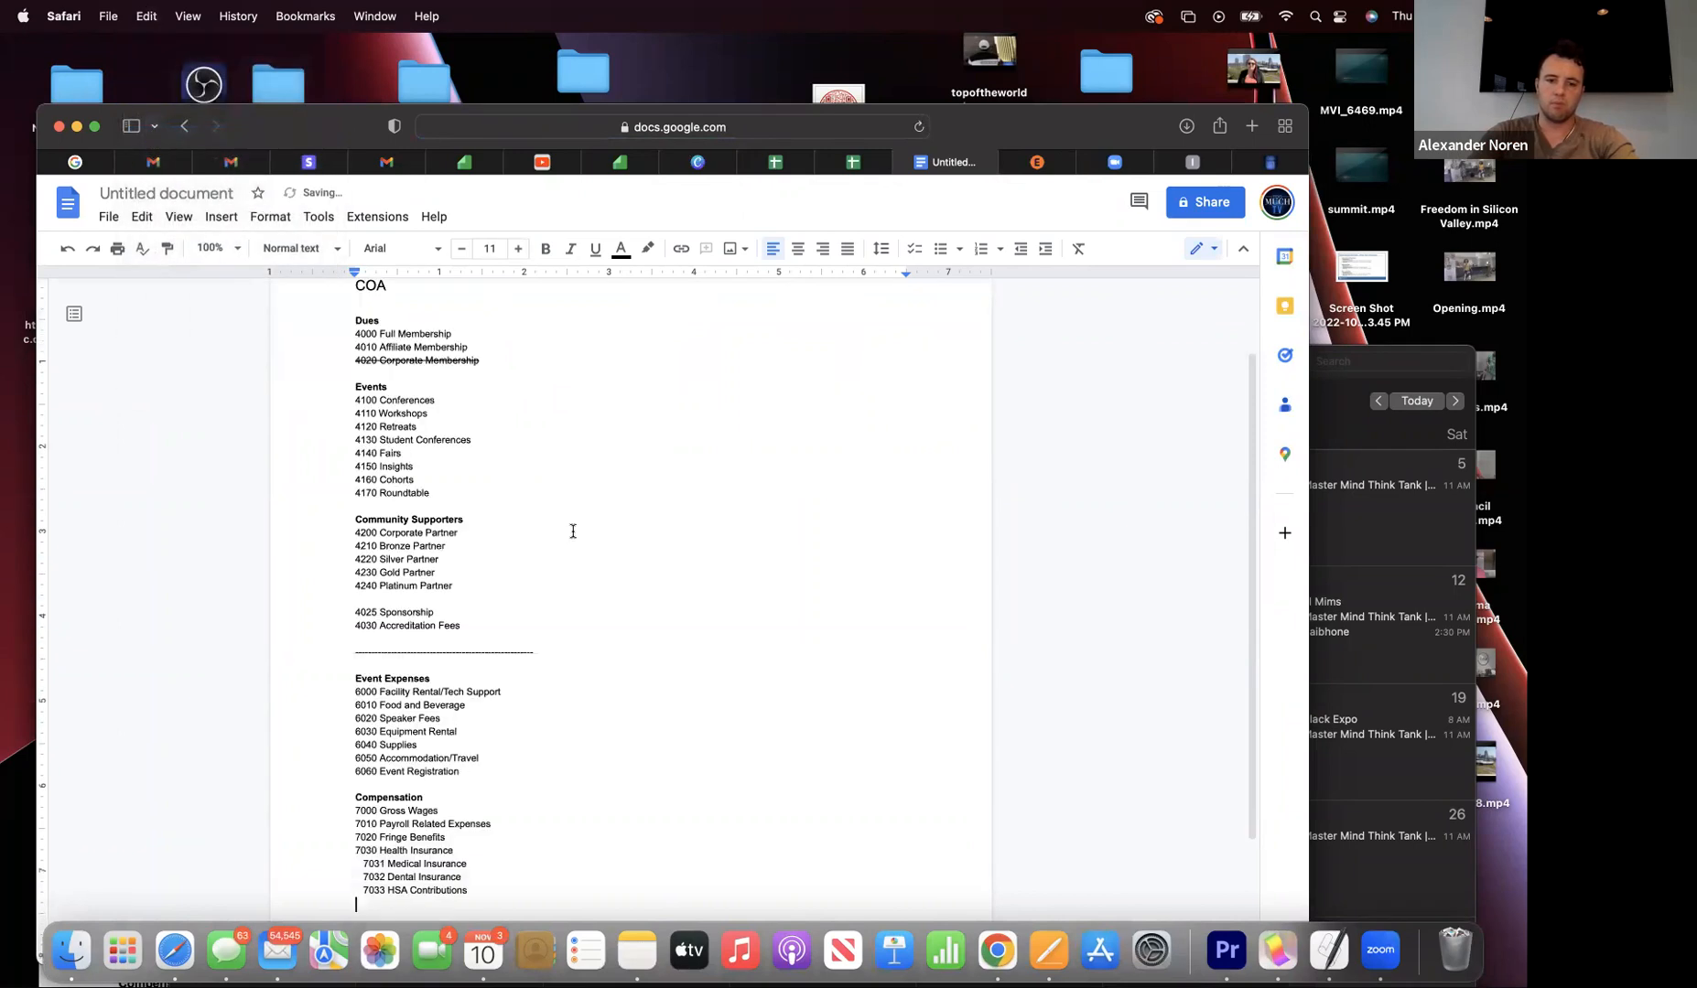
scroll(573, 531, up, 3)
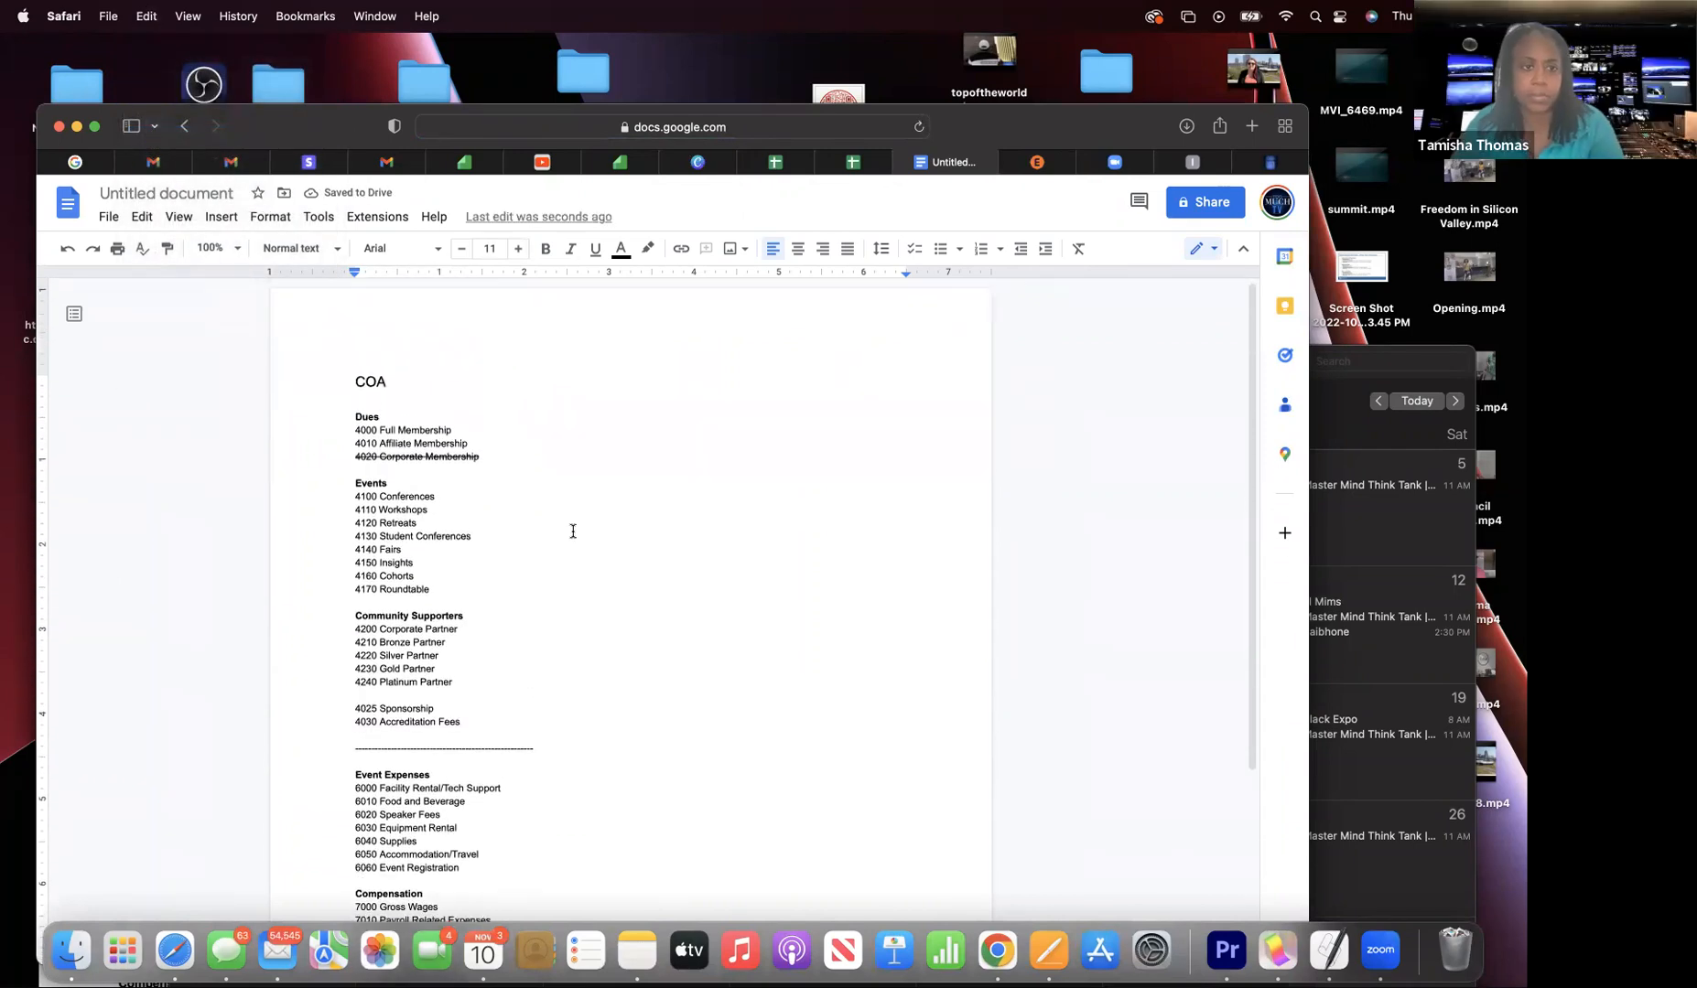
scroll(573, 530, down, 2)
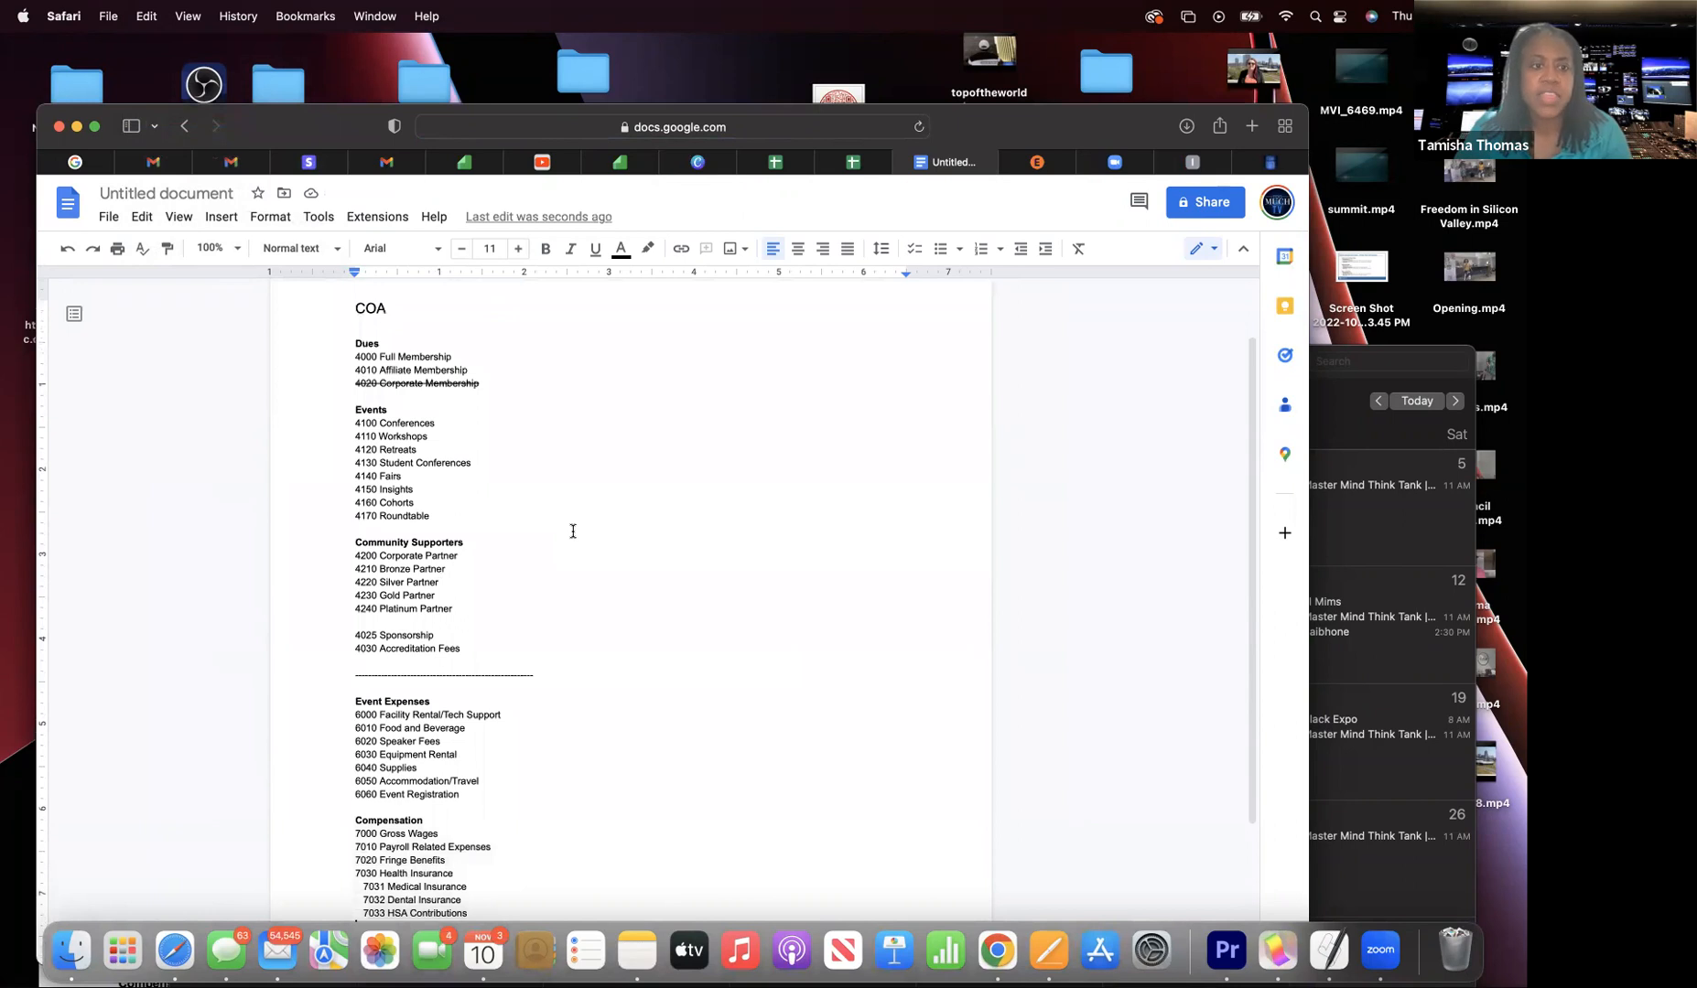
scroll(573, 531, down, 2)
scroll(573, 531, up, 3)
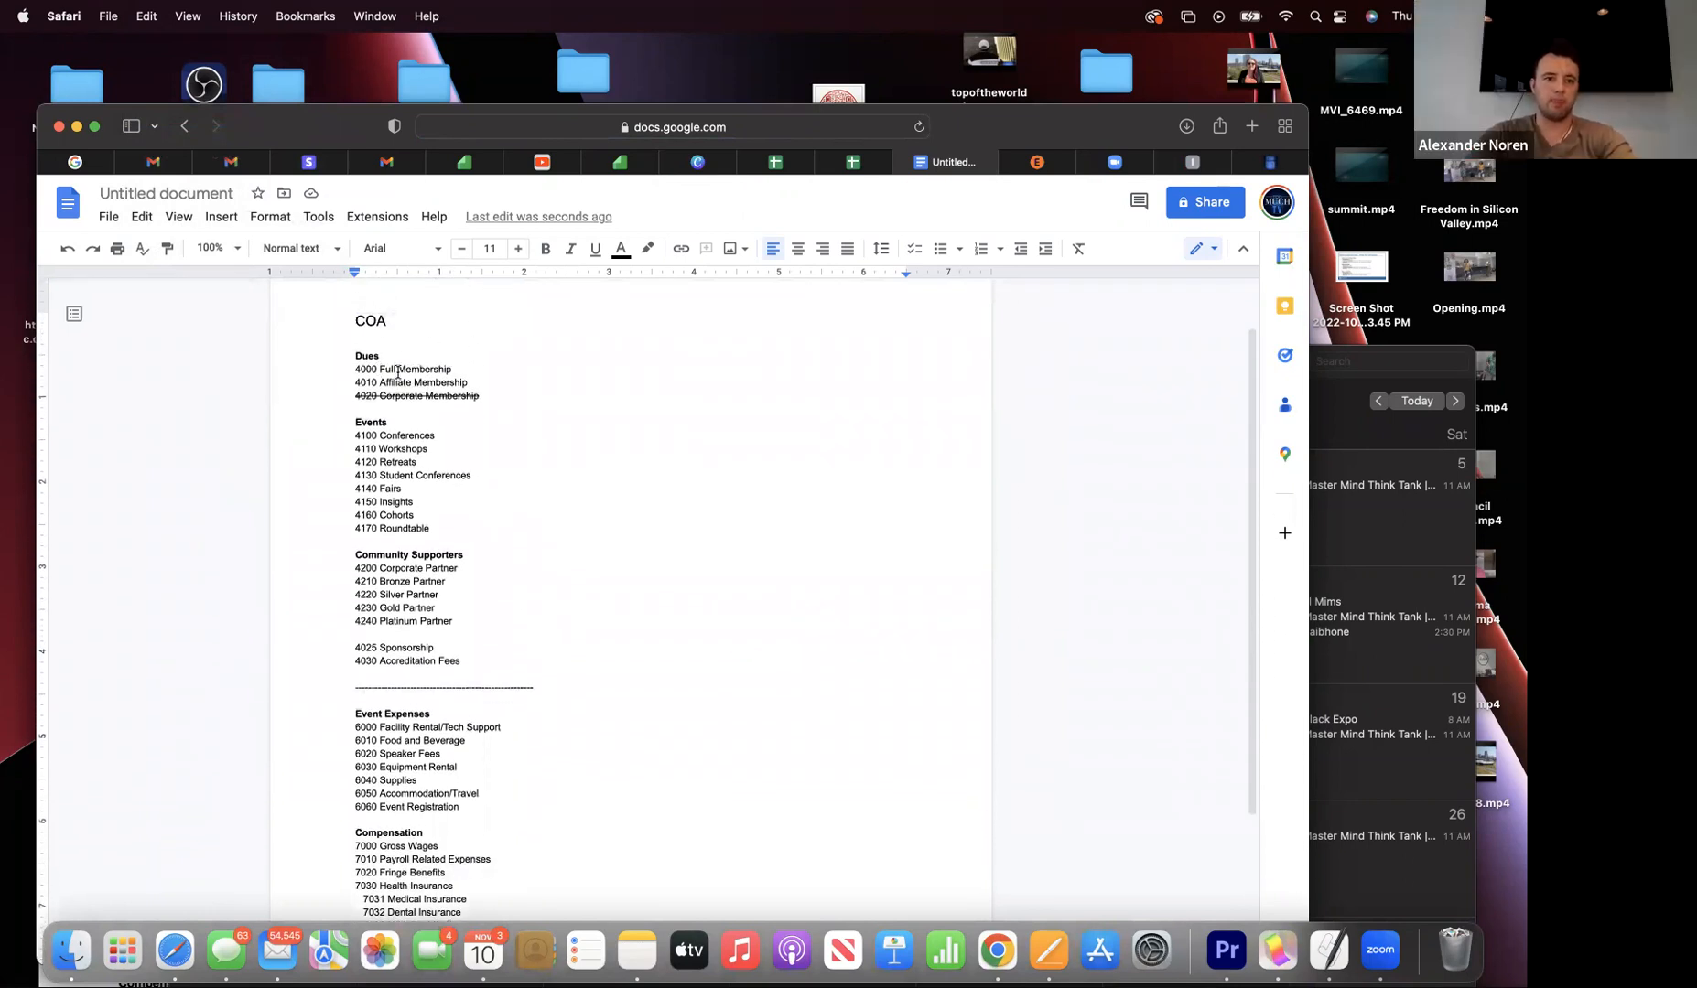
- Delete 'Full' from 4000 Full Membership and start typing 'Board C'
drag(396, 369, 380, 372)
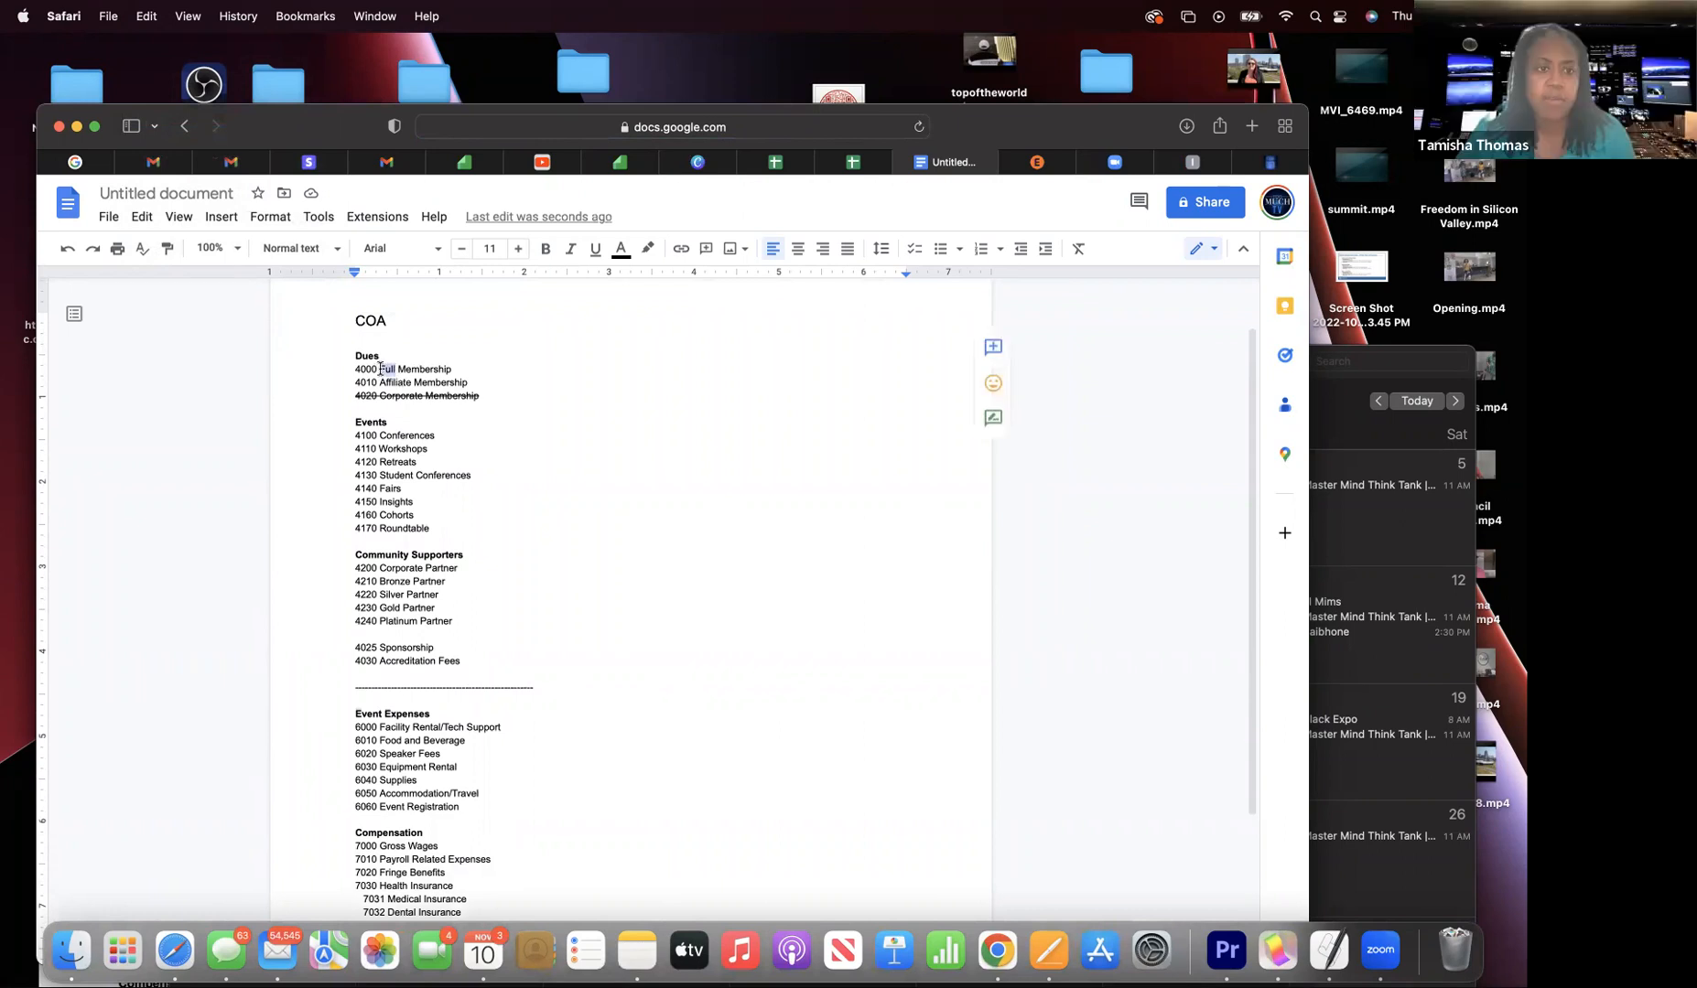
key(BackSpace)
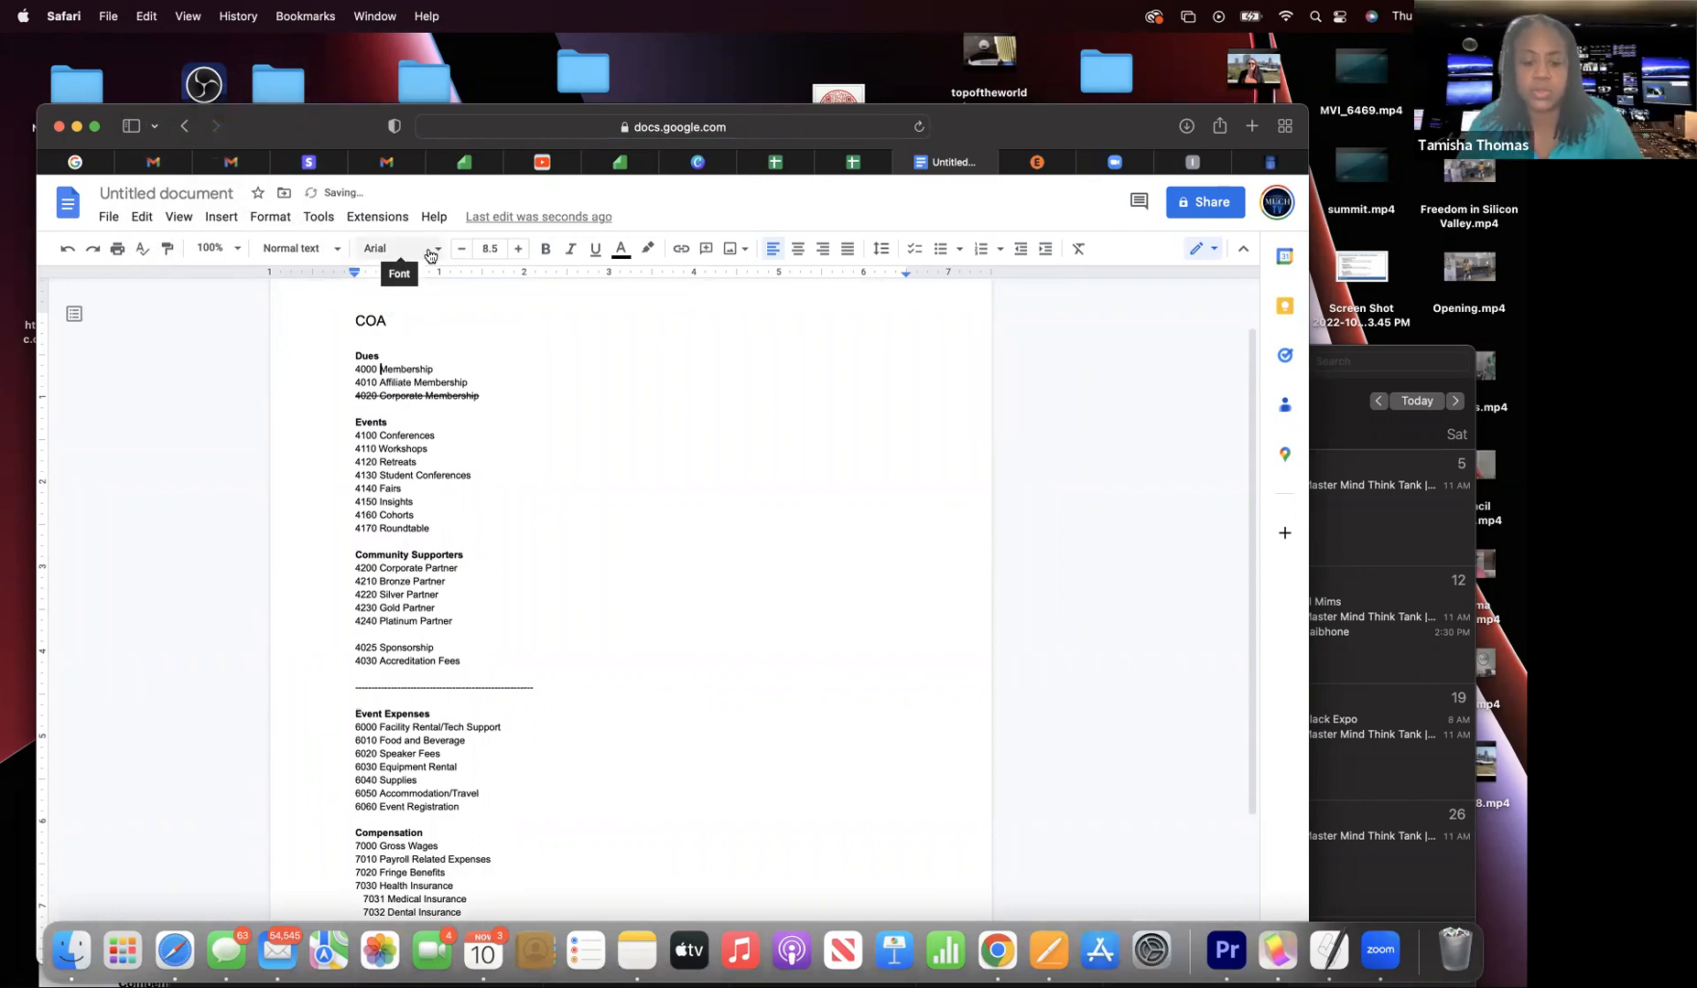
text(Board )
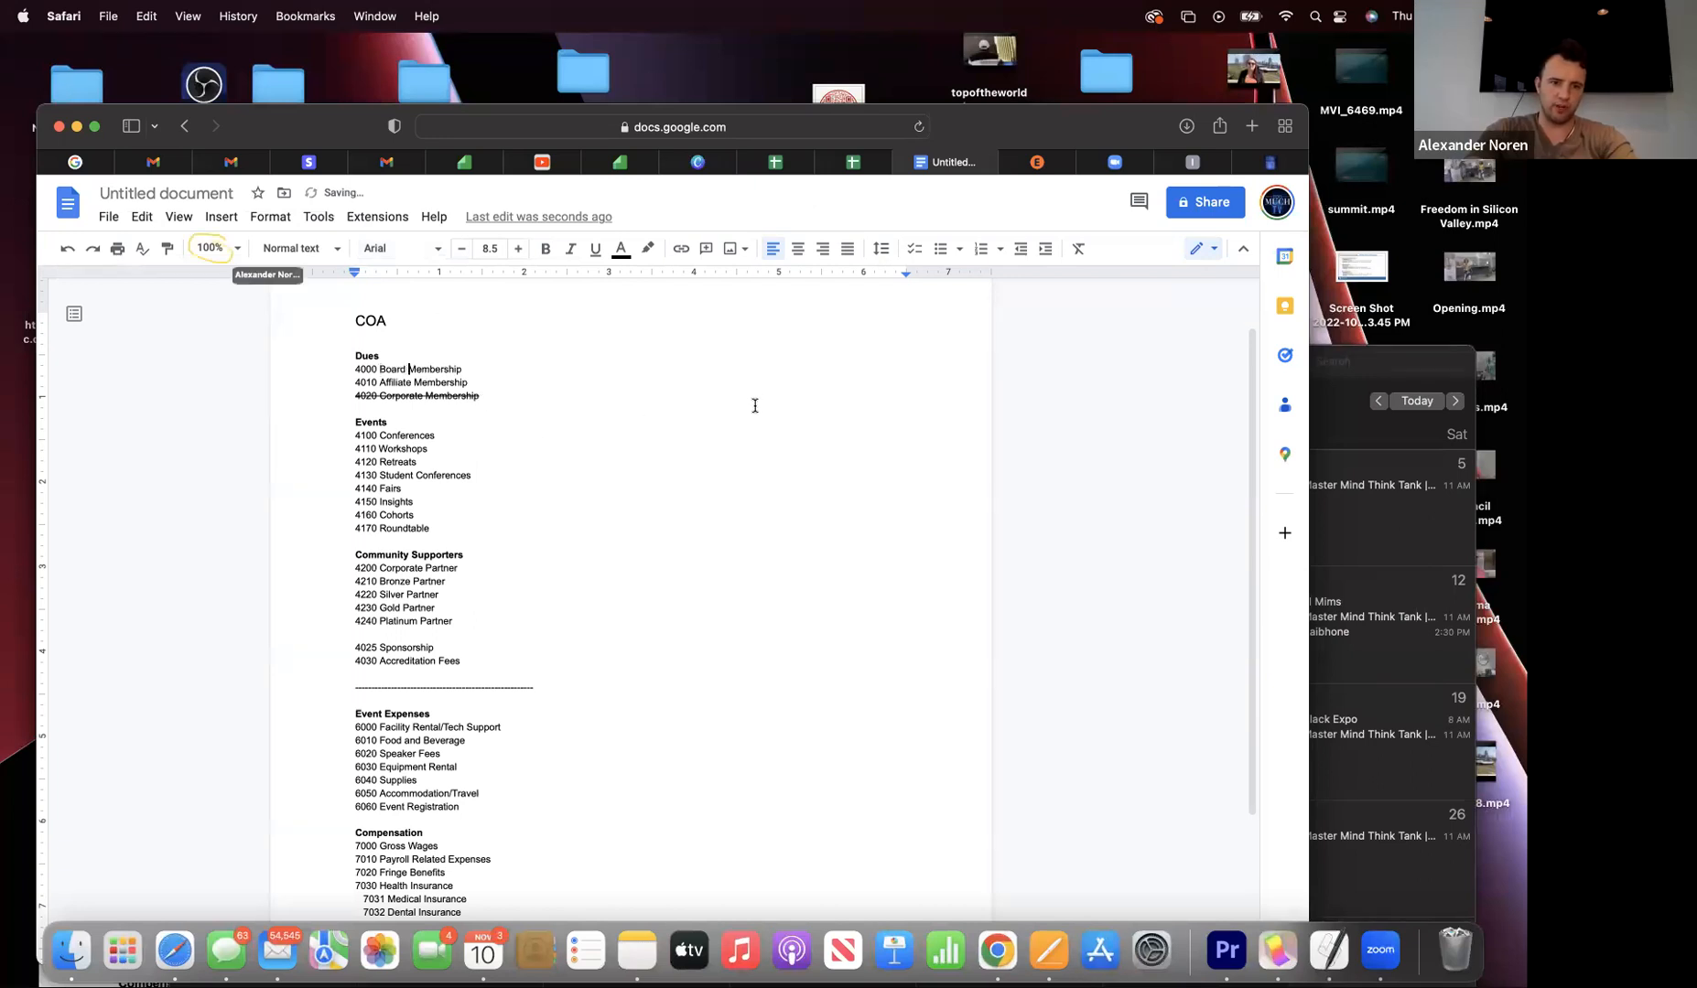
text(C)
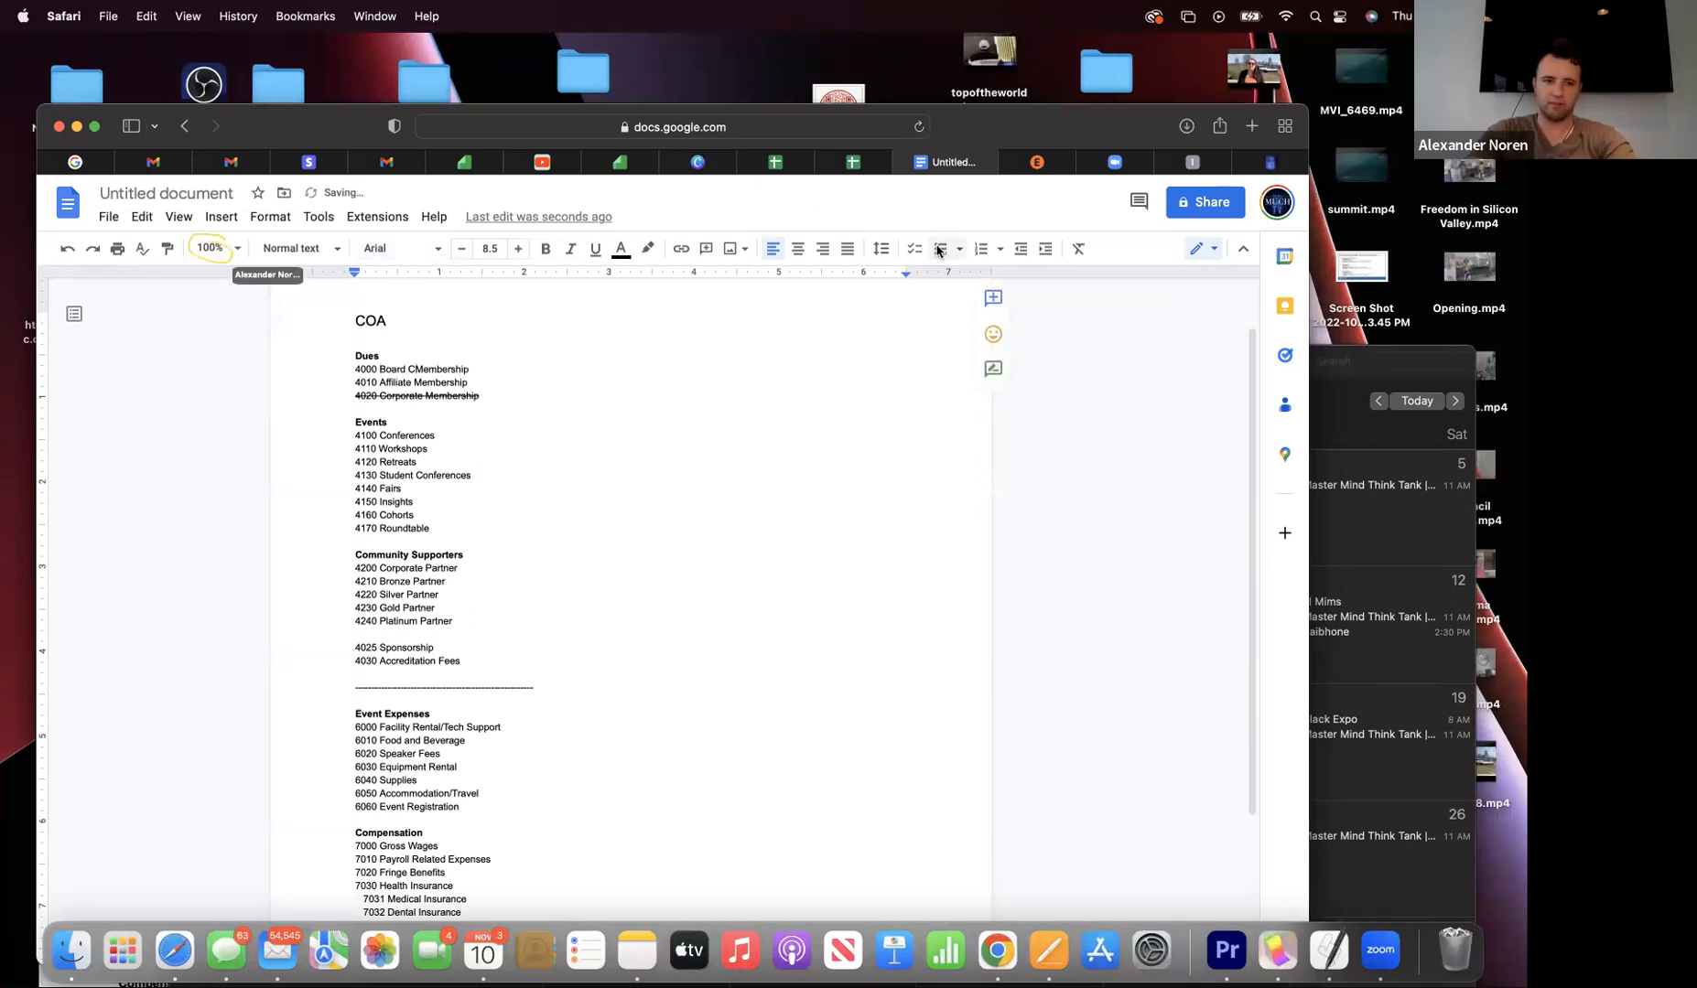
- Zoom the page view to 150% and reposition the browser window
click(219, 249)
click(218, 465)
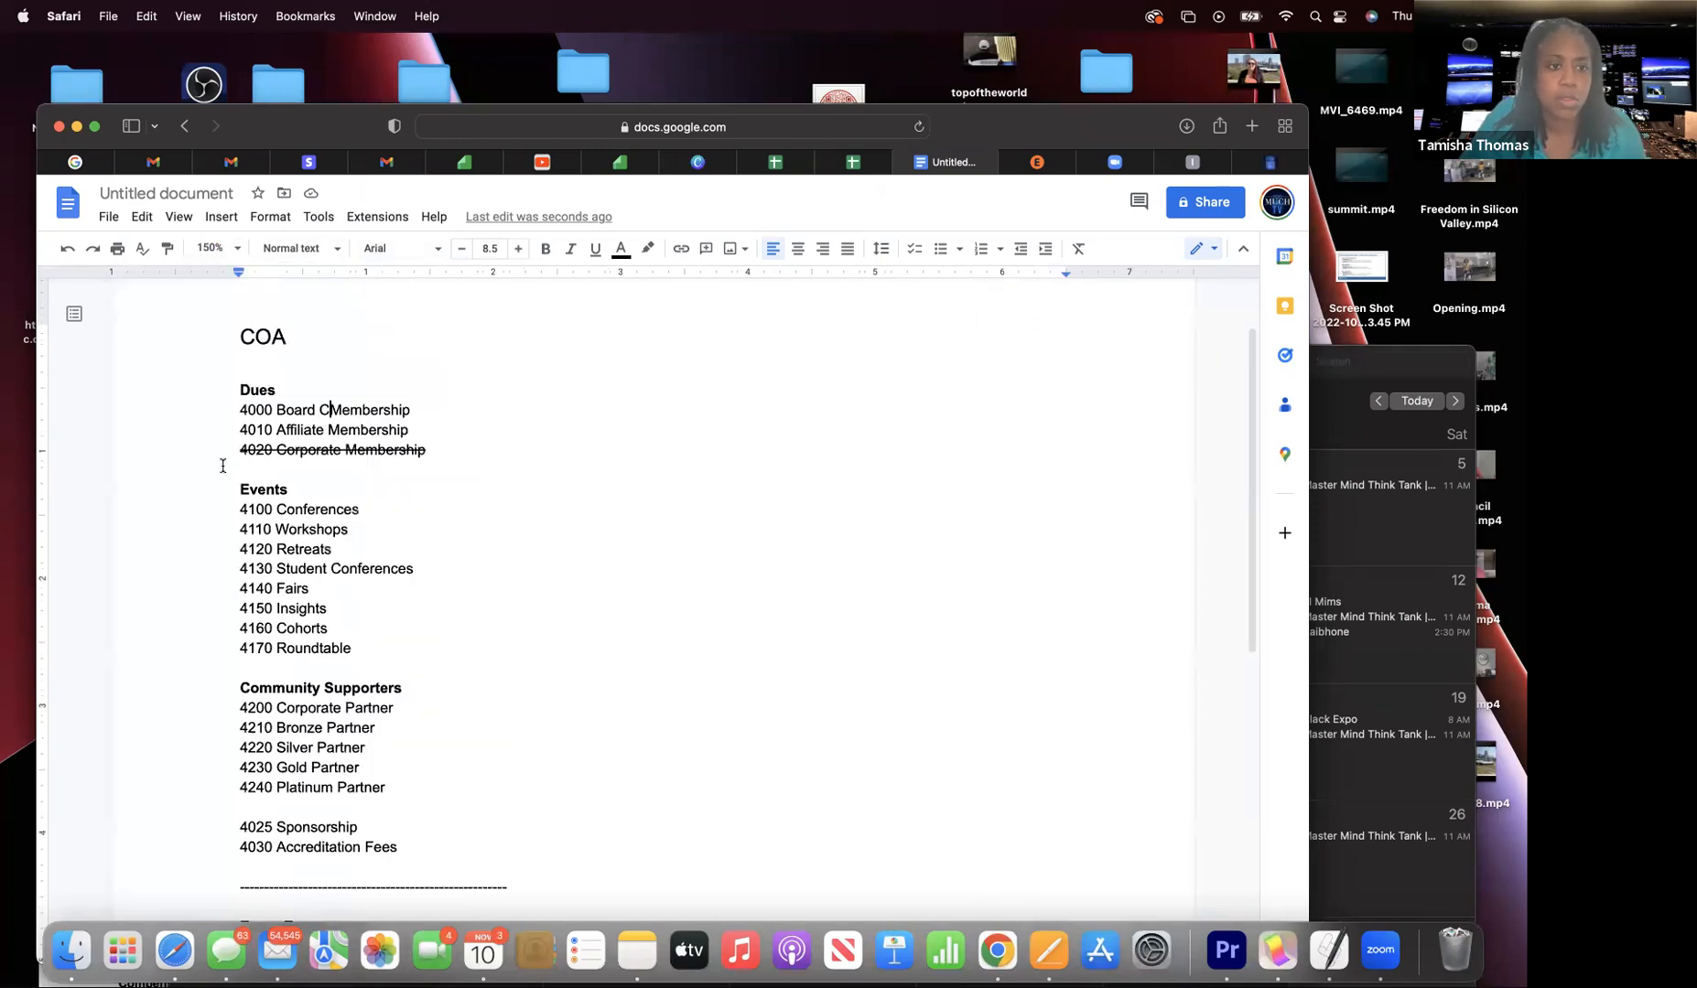
drag(355, 142, 363, 126)
drag(399, 64, 434, 72)
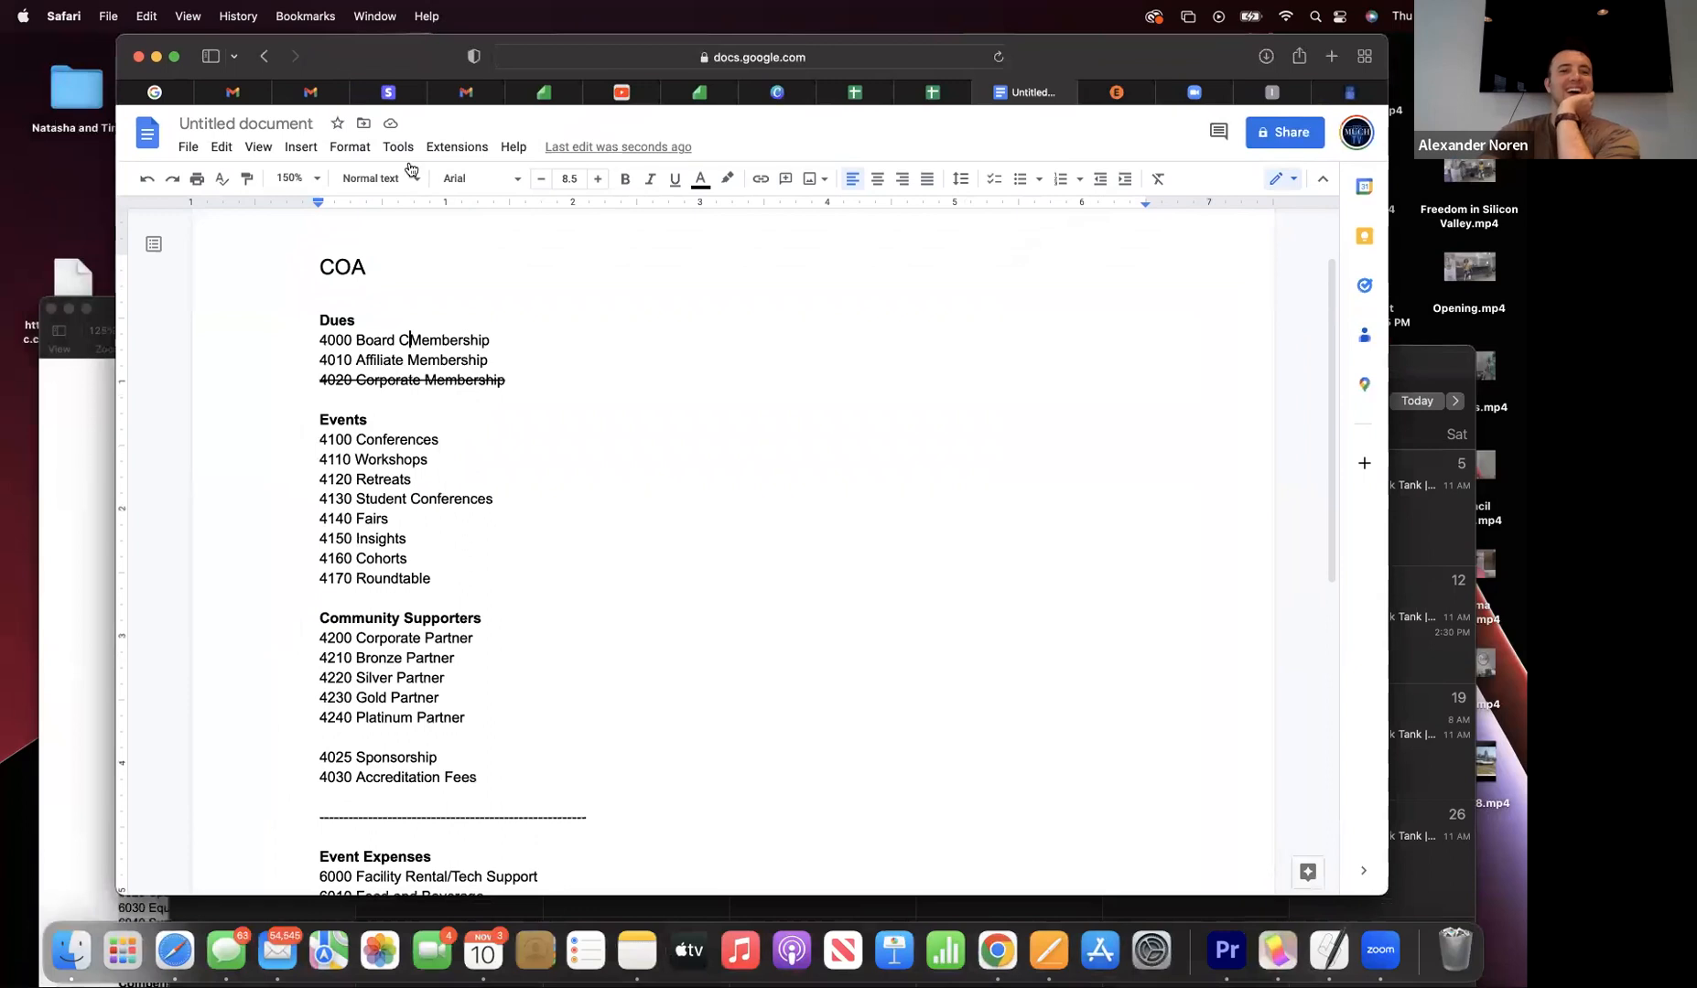
- Finish line 4000 as 'Board Contributions' and keep 4010 Affiliate Membership on its own line
click(497, 342)
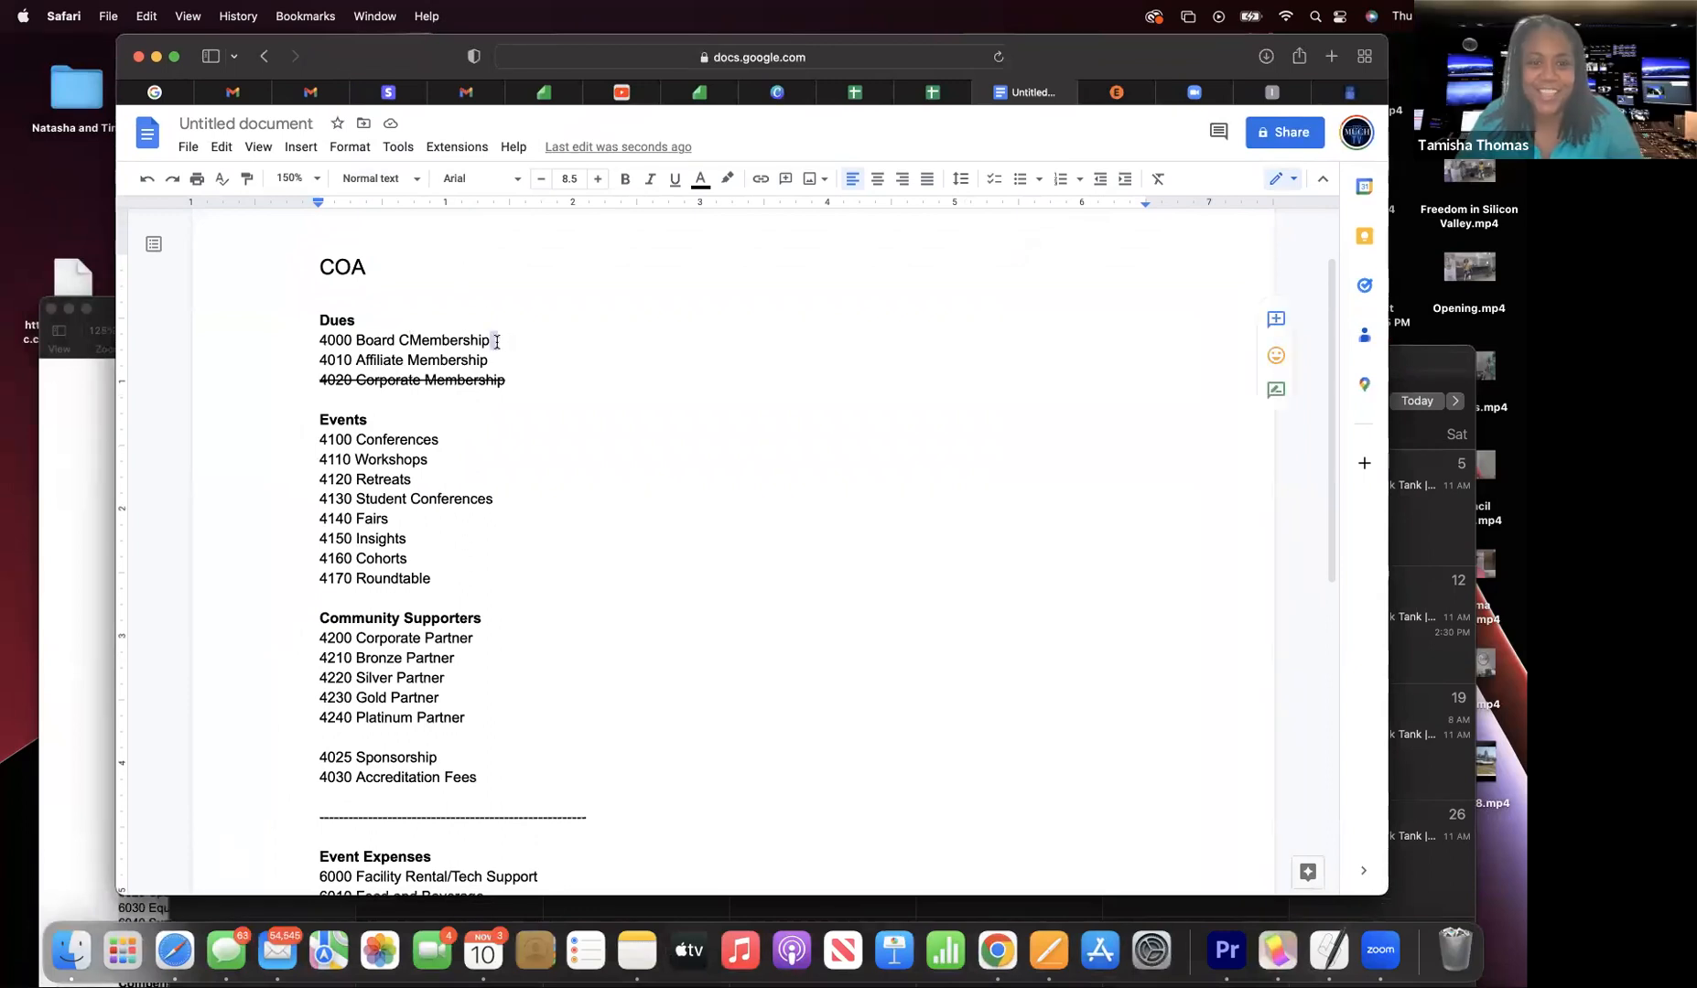
key(Delete)
key(BackSpace)
key(BackSpace)
key(BackSpace)
key(BackSpace)
key(BackSpace)
key(BackSpace)
key(BackSpace)
key(BackSpace)
key(BackSpace)
key(BackSpace)
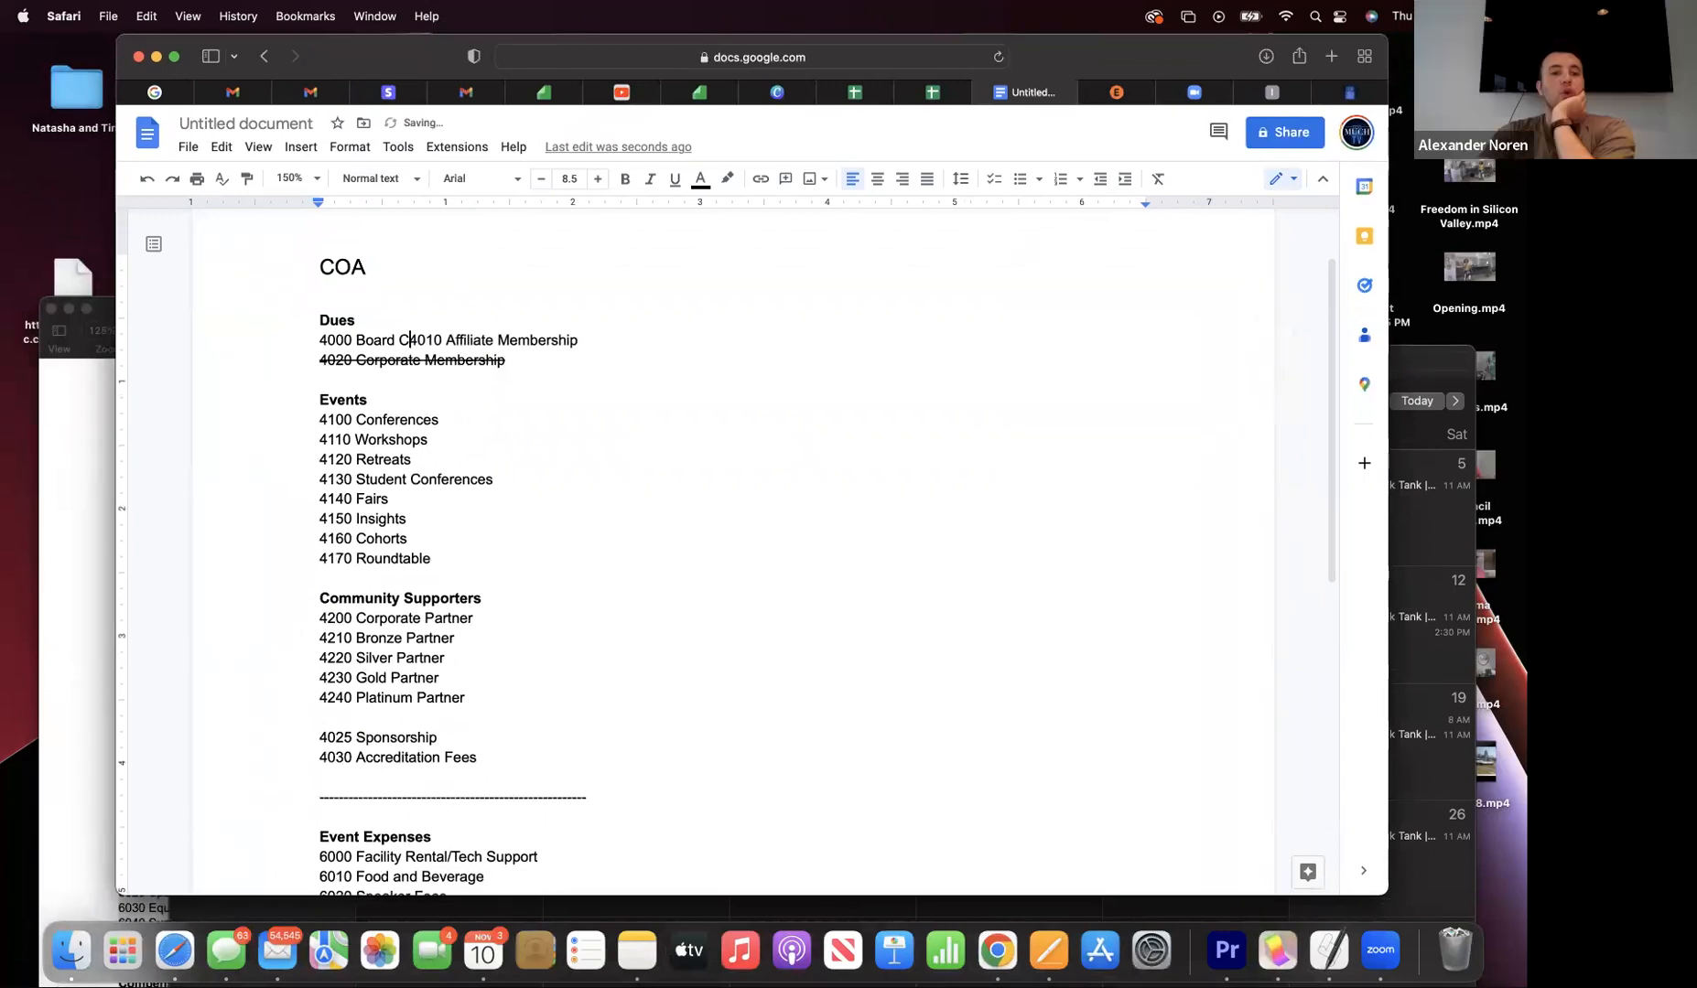
text(ontrib)
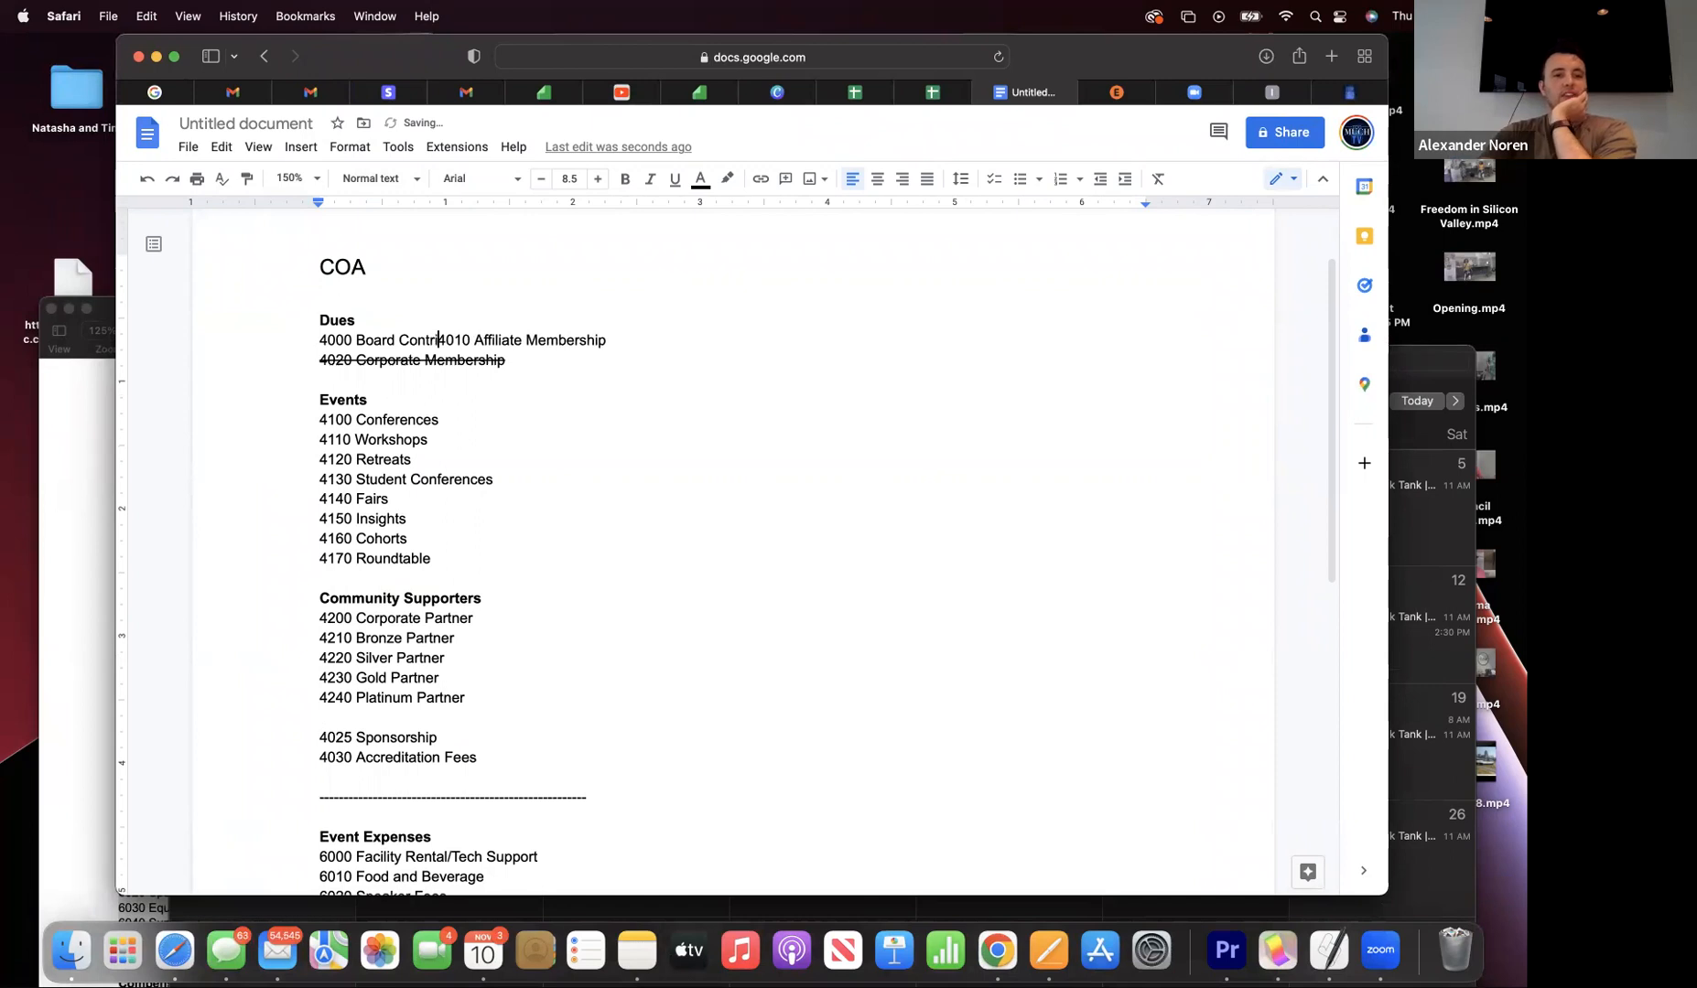
text(u)
text(t)
text(tutions)
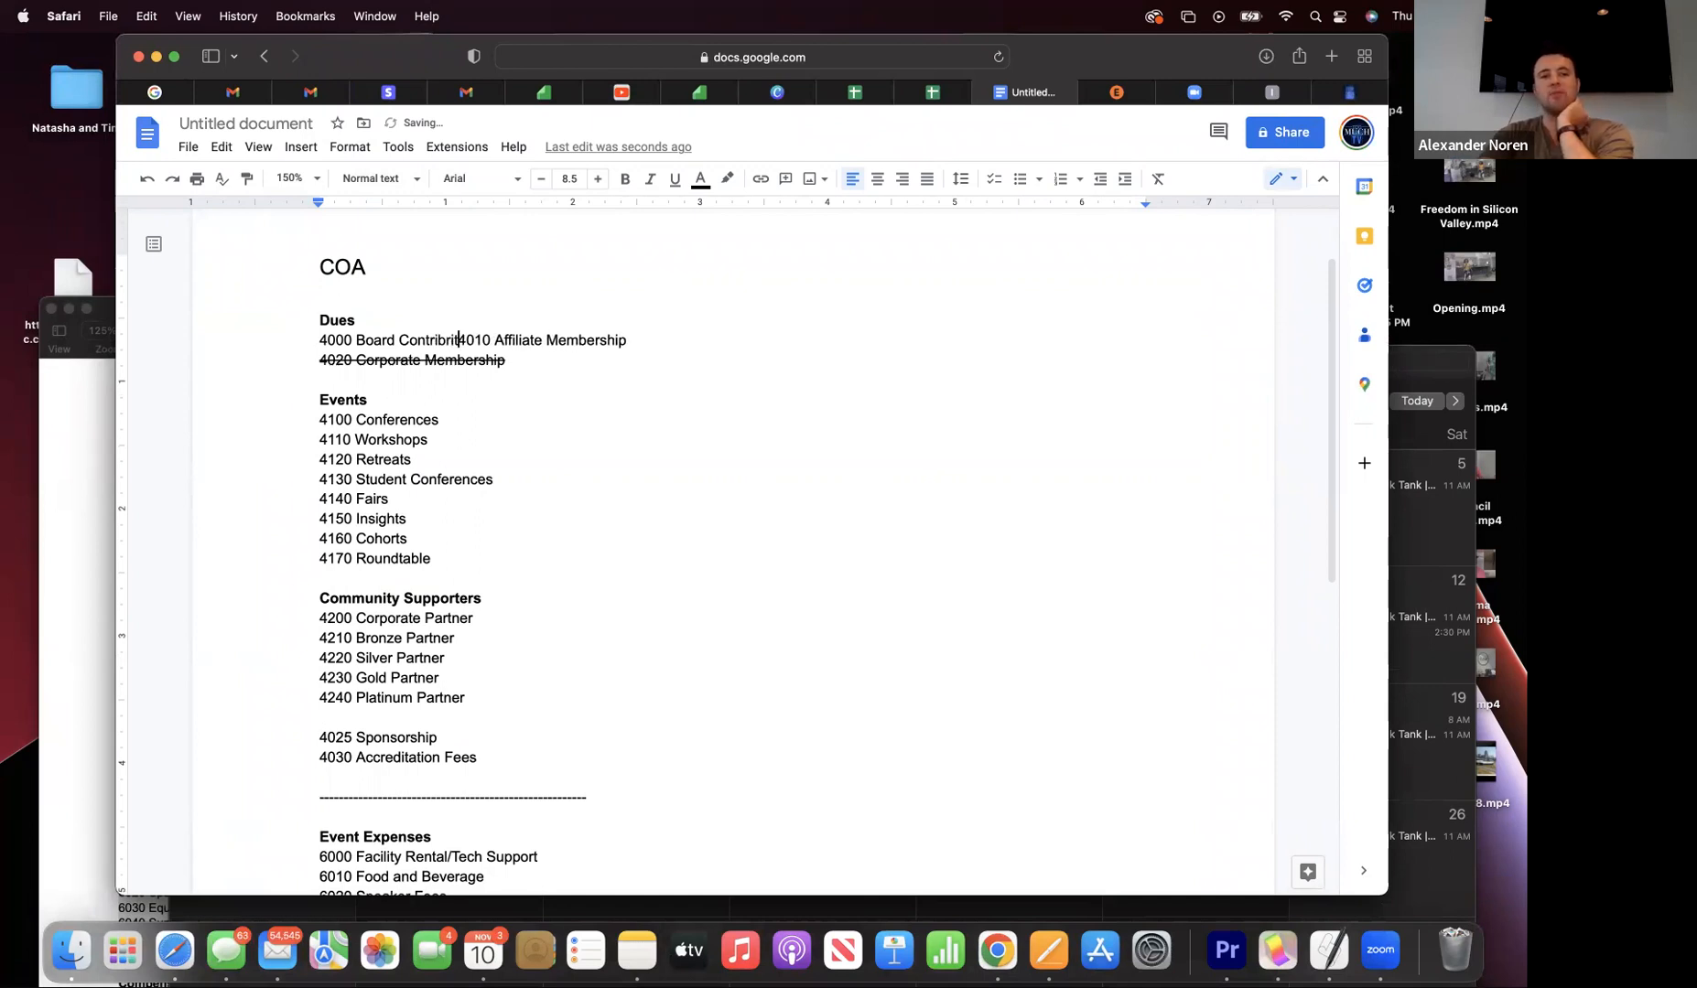
key(Return)
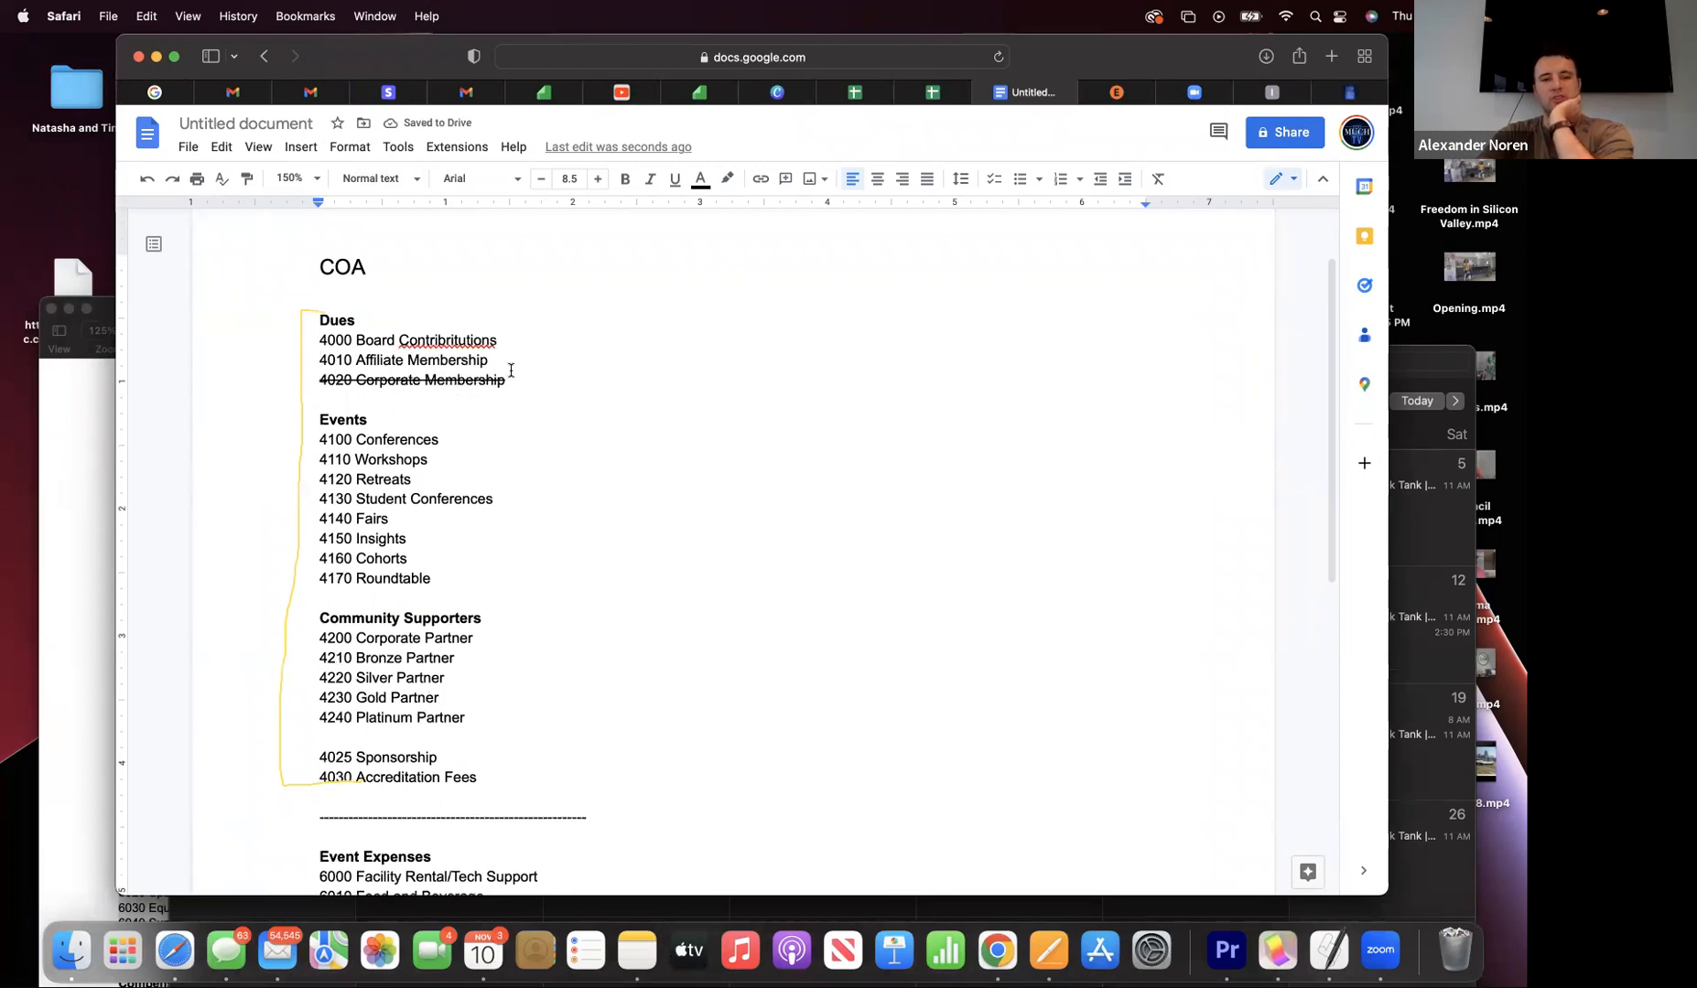
scroll(511, 370, down, 1)
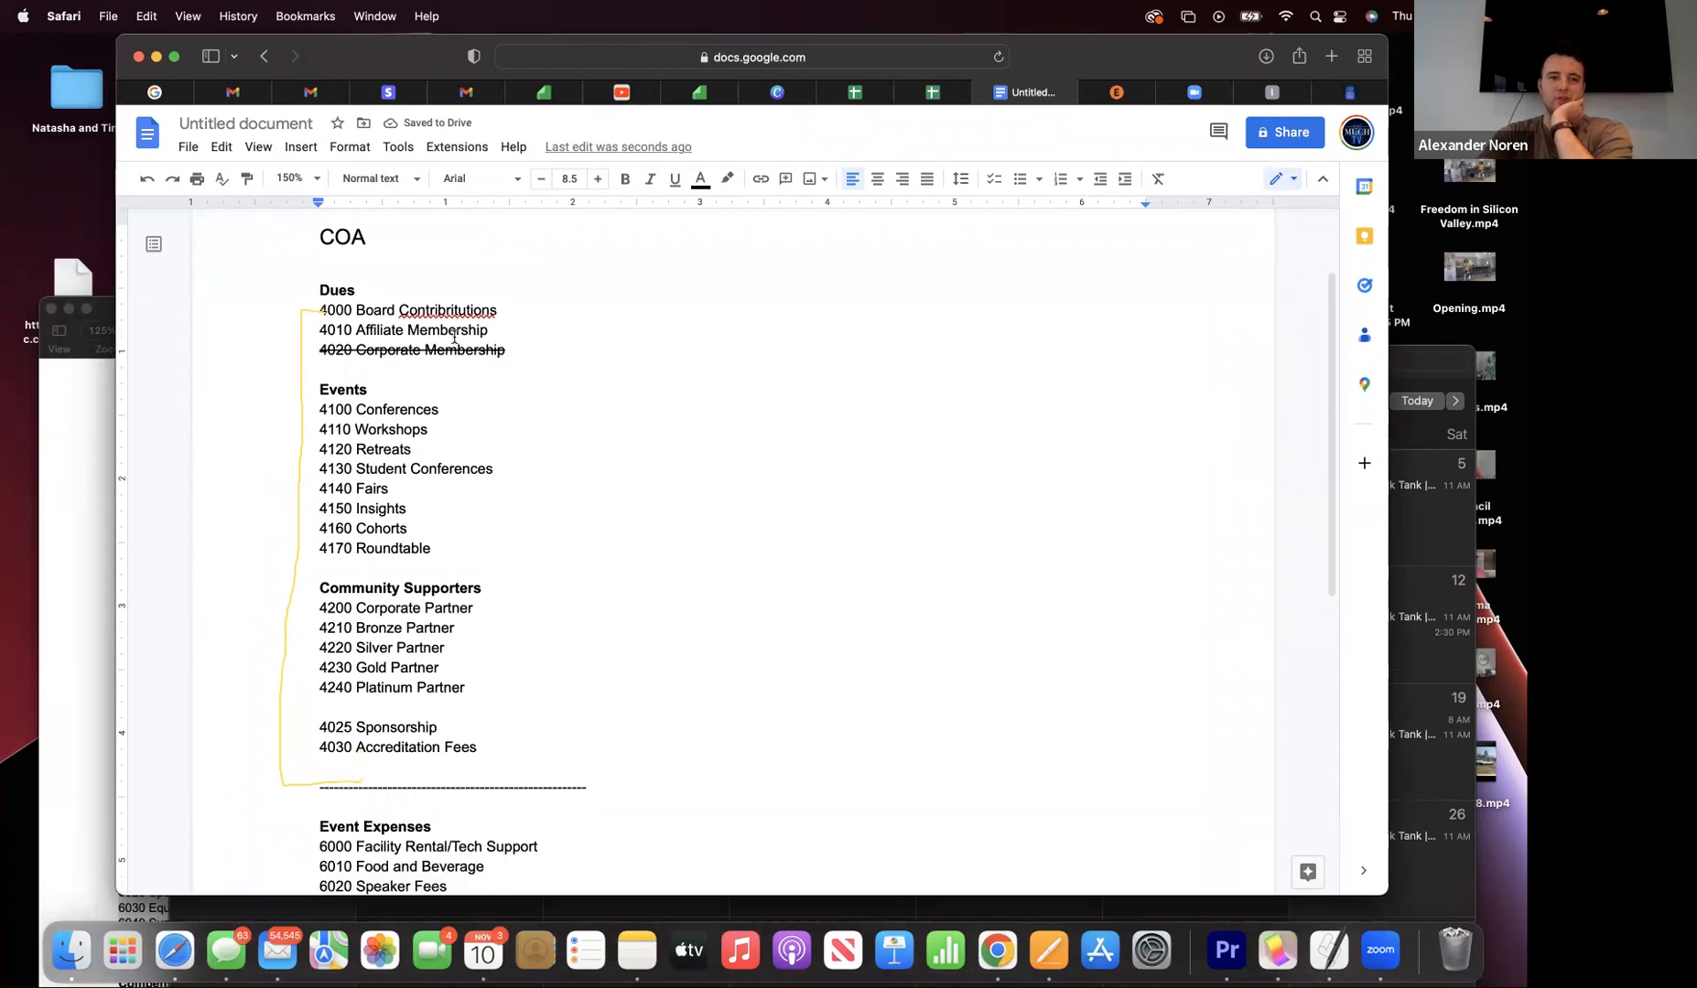
- Delete 'Membership' from 4010 Affiliate and accept the 'Contributions' spelling correction
click(495, 331)
key(BackSpace)
key(BackSpace)
key(BackSpace)
key(BackSpace)
key(BackSpace)
key(BackSpace)
key(BackSpace)
key(BackSpace)
key(BackSpace)
key(BackSpace)
key(BackSpace)
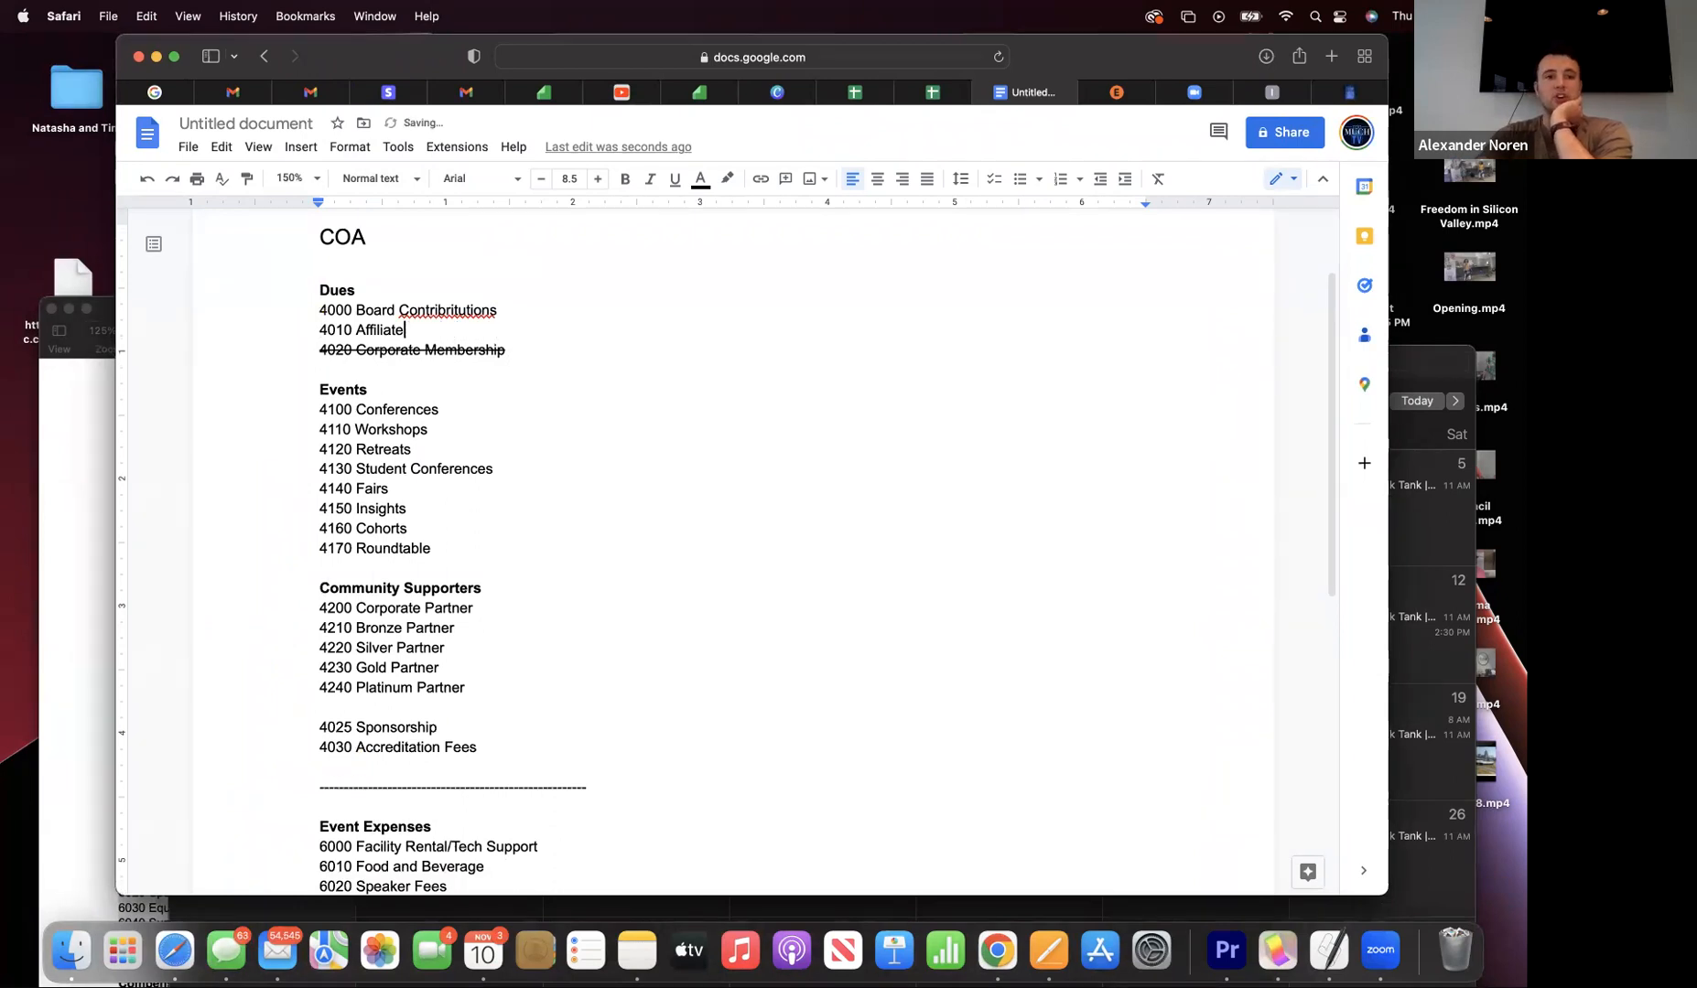
click(456, 309)
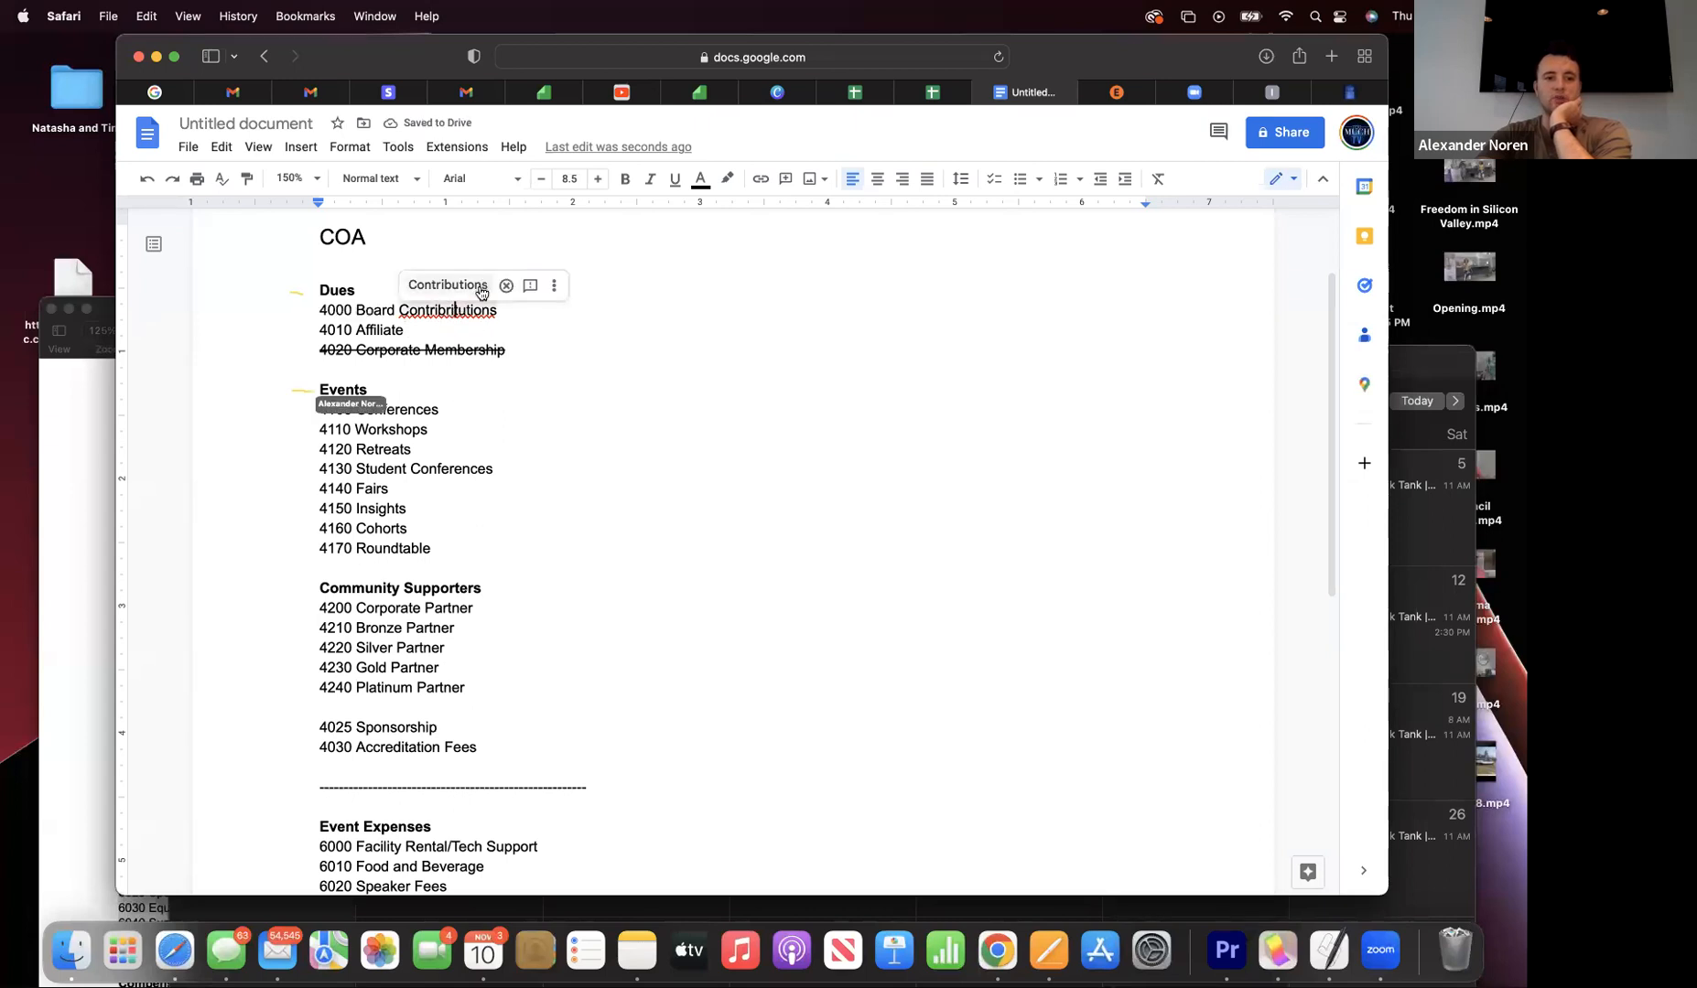
click(482, 285)
scroll(471, 329, down, 1)
scroll(471, 329, up, 1)
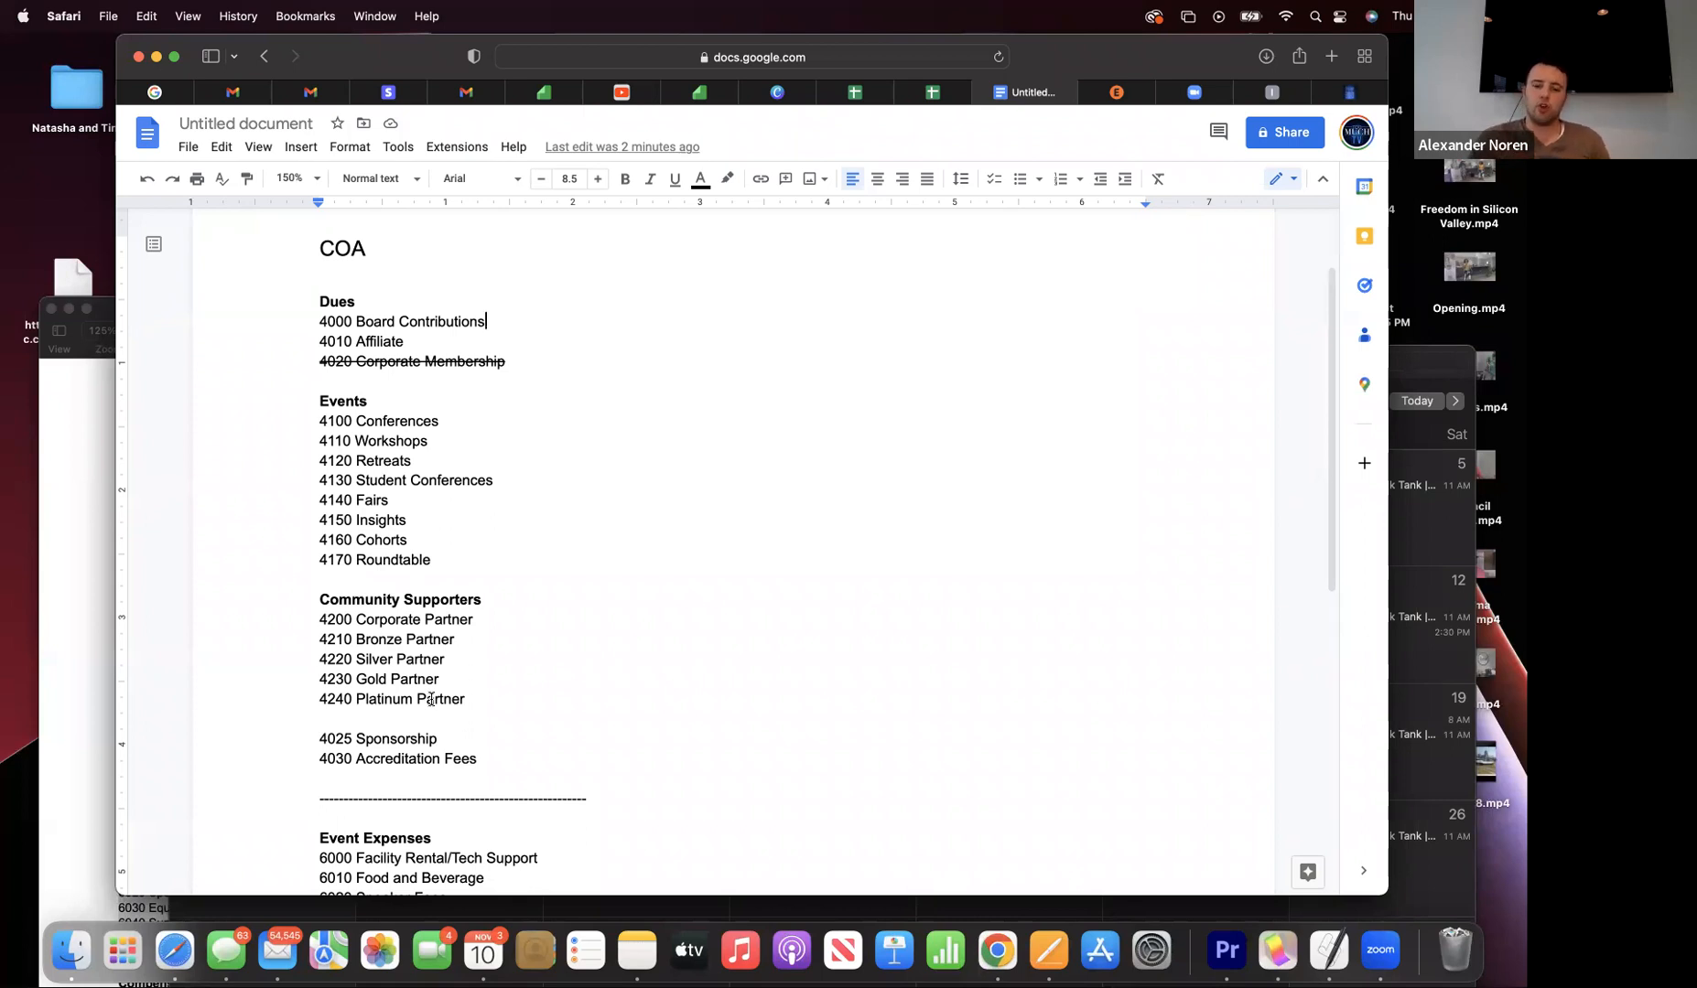
scroll(431, 699, down, 1)
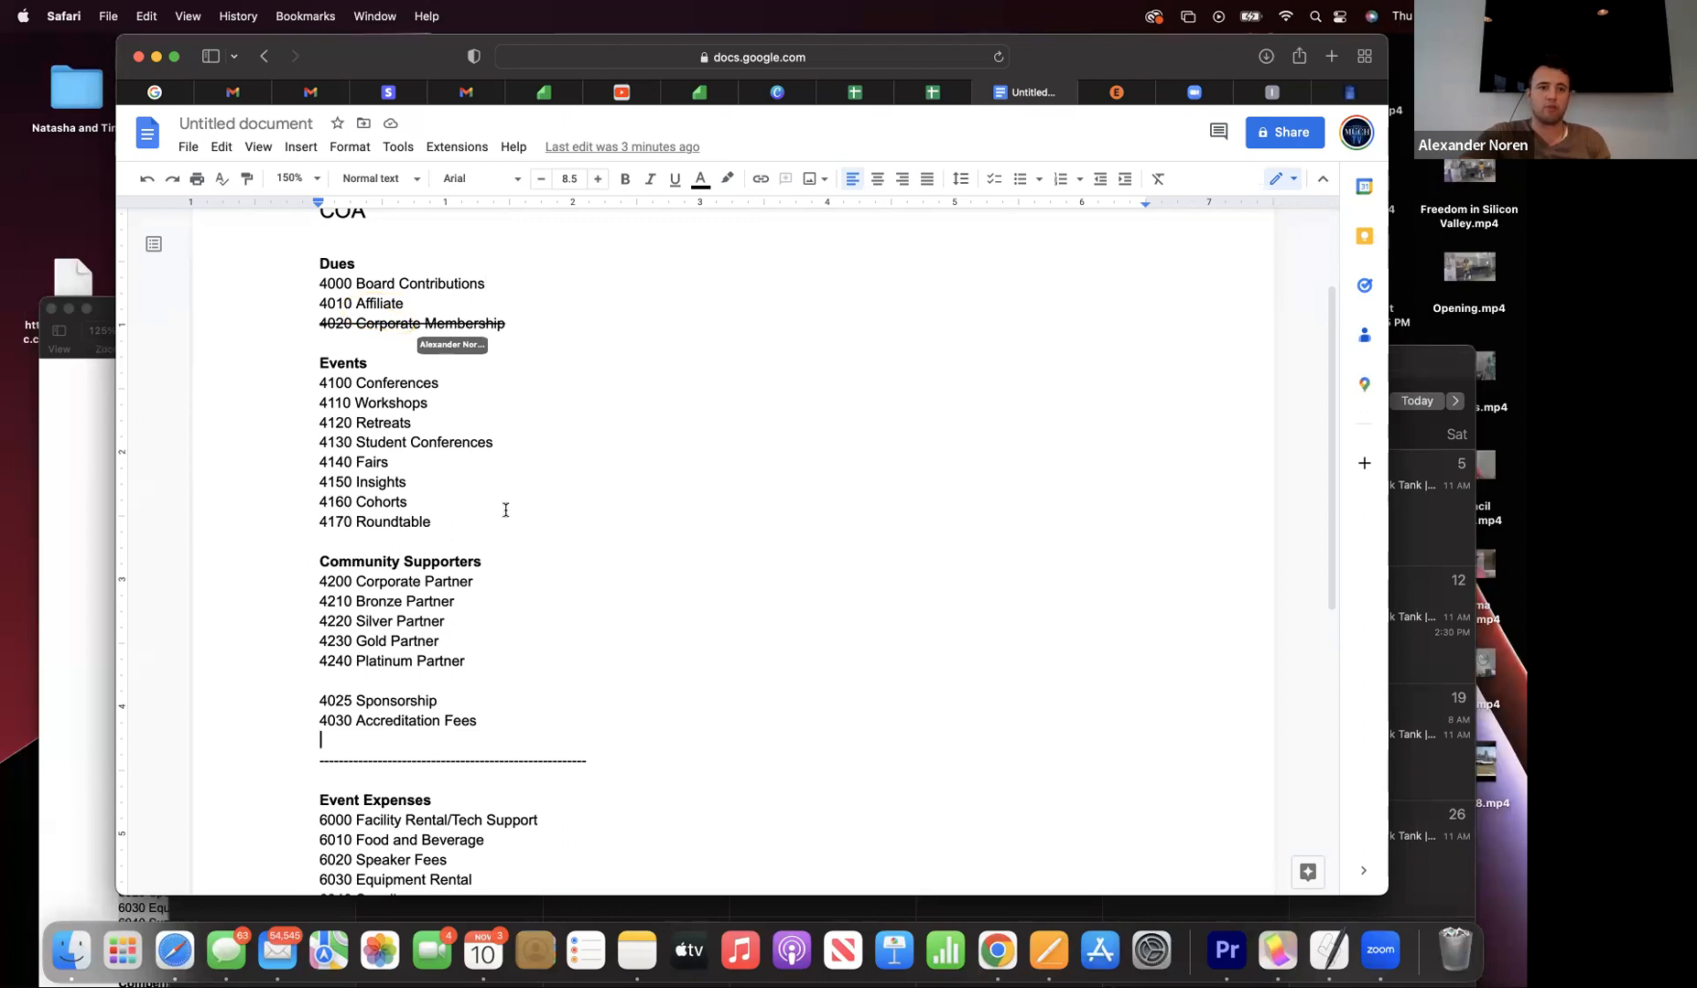
scroll(361, 366, up, 3)
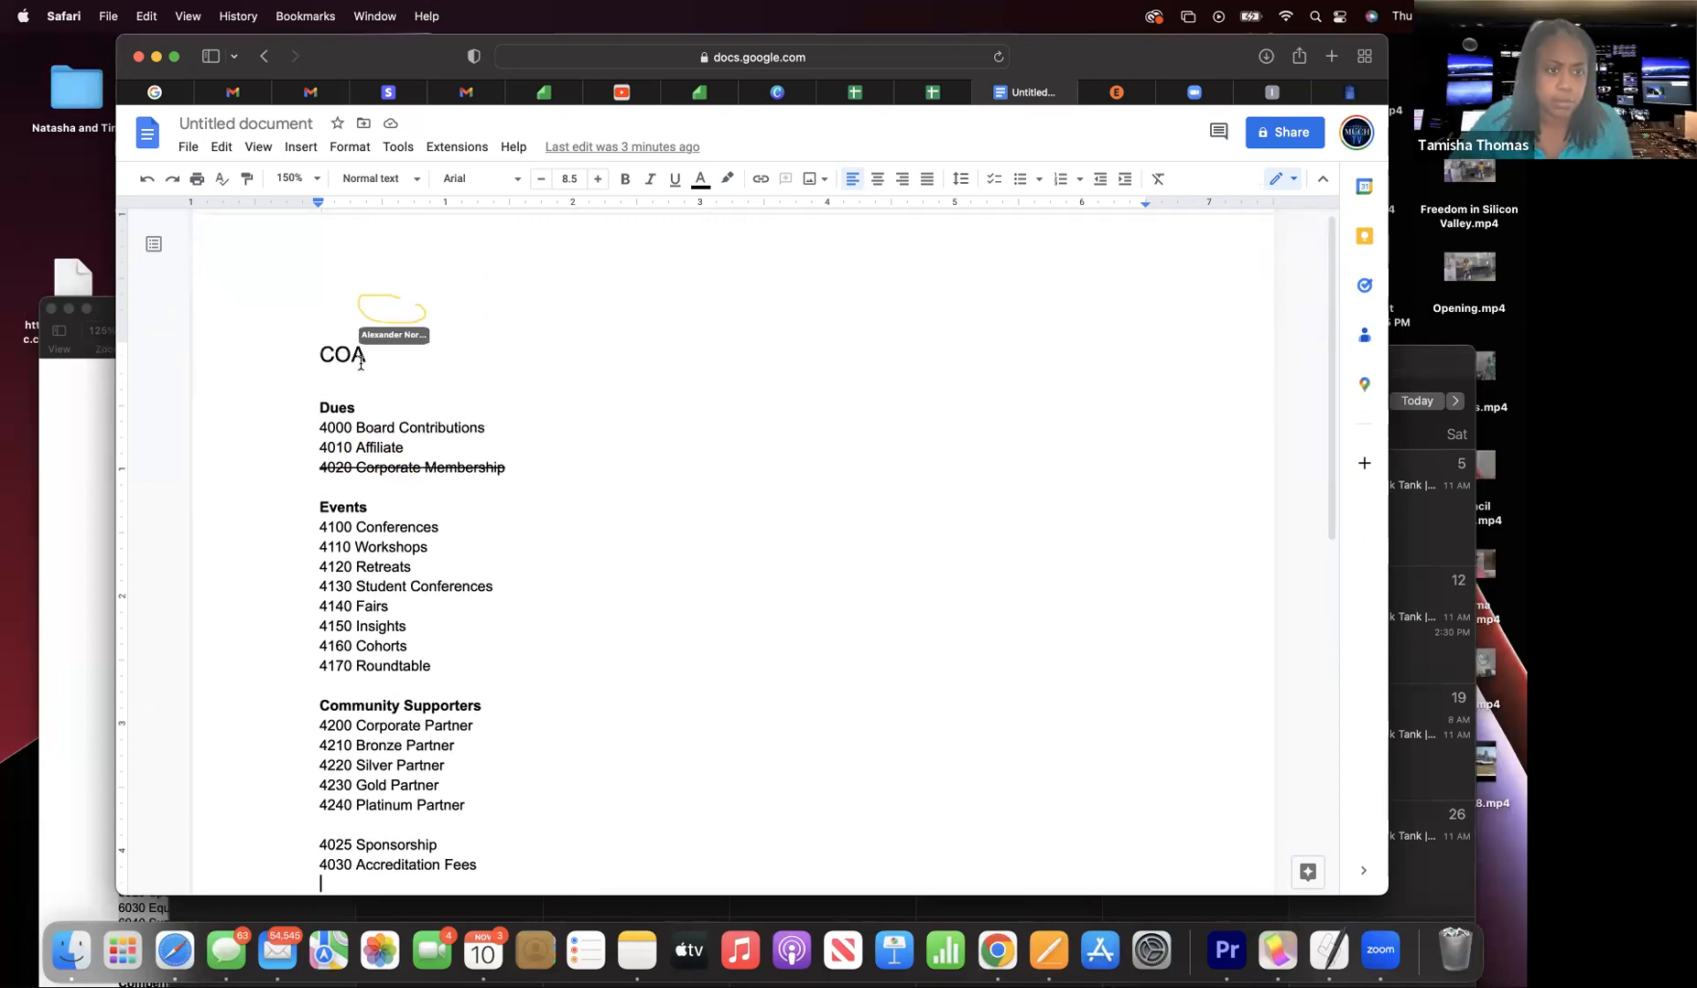
scroll(360, 363, down, 5)
scroll(360, 364, up, 5)
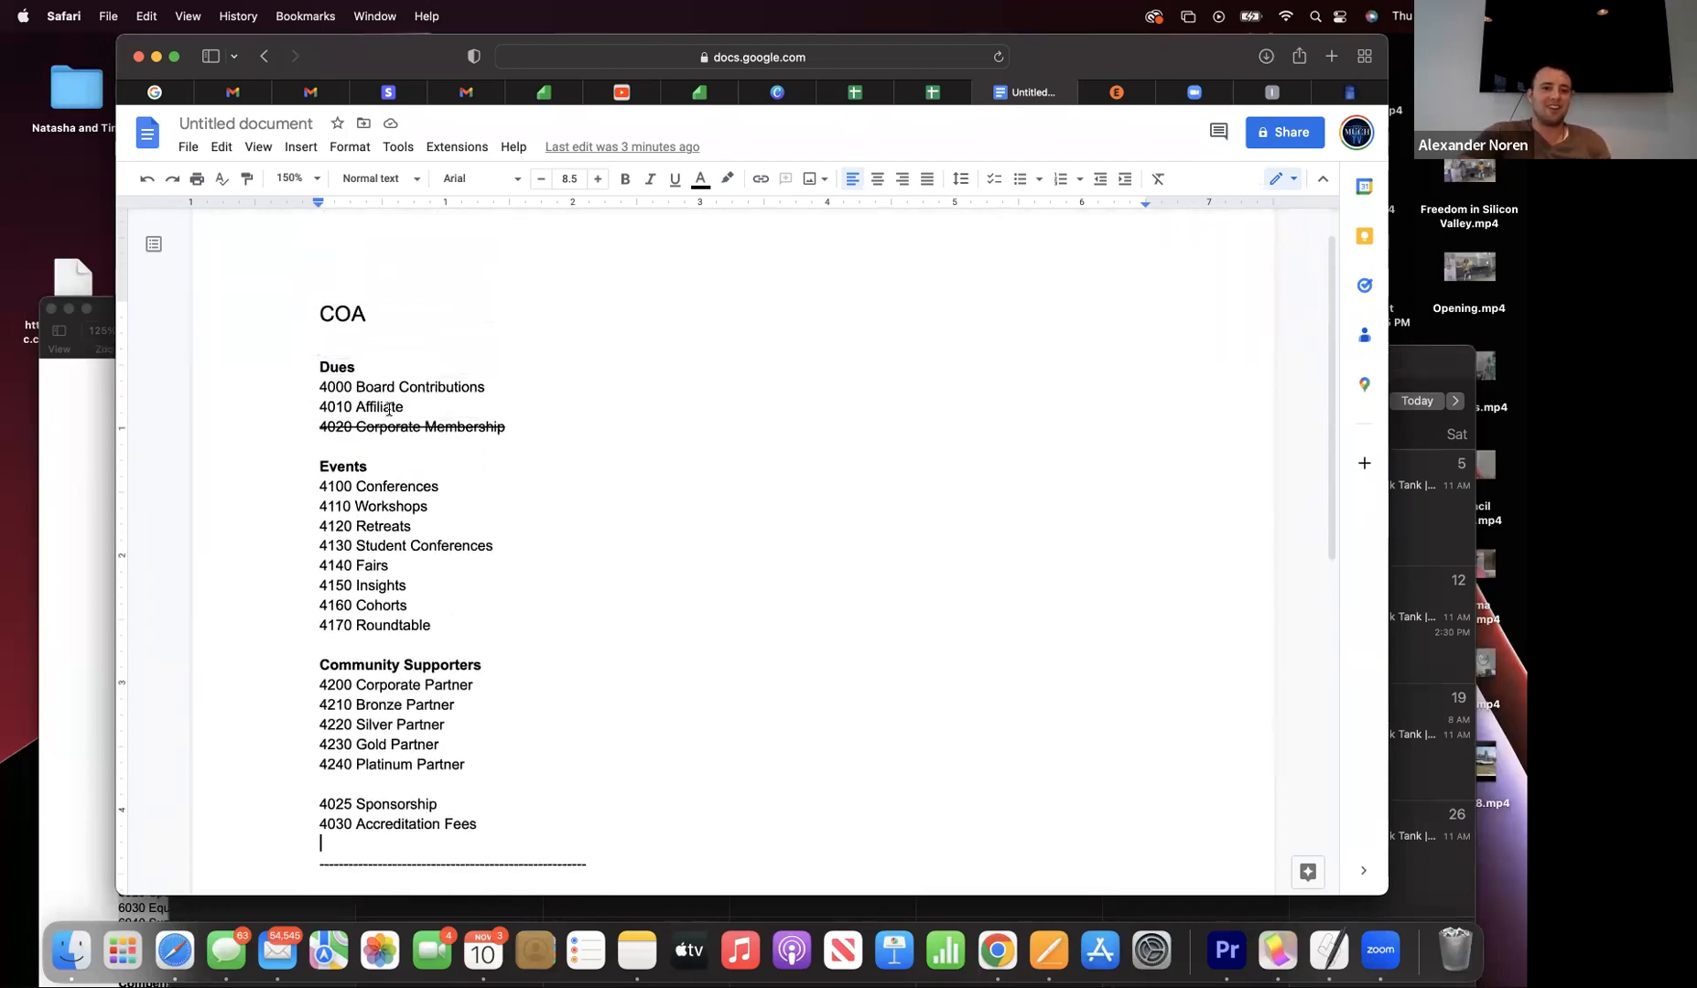
- Delete the Dues heading and trim Affiliate, keeping 4020 Corporate Membership on its own line
click(412, 405)
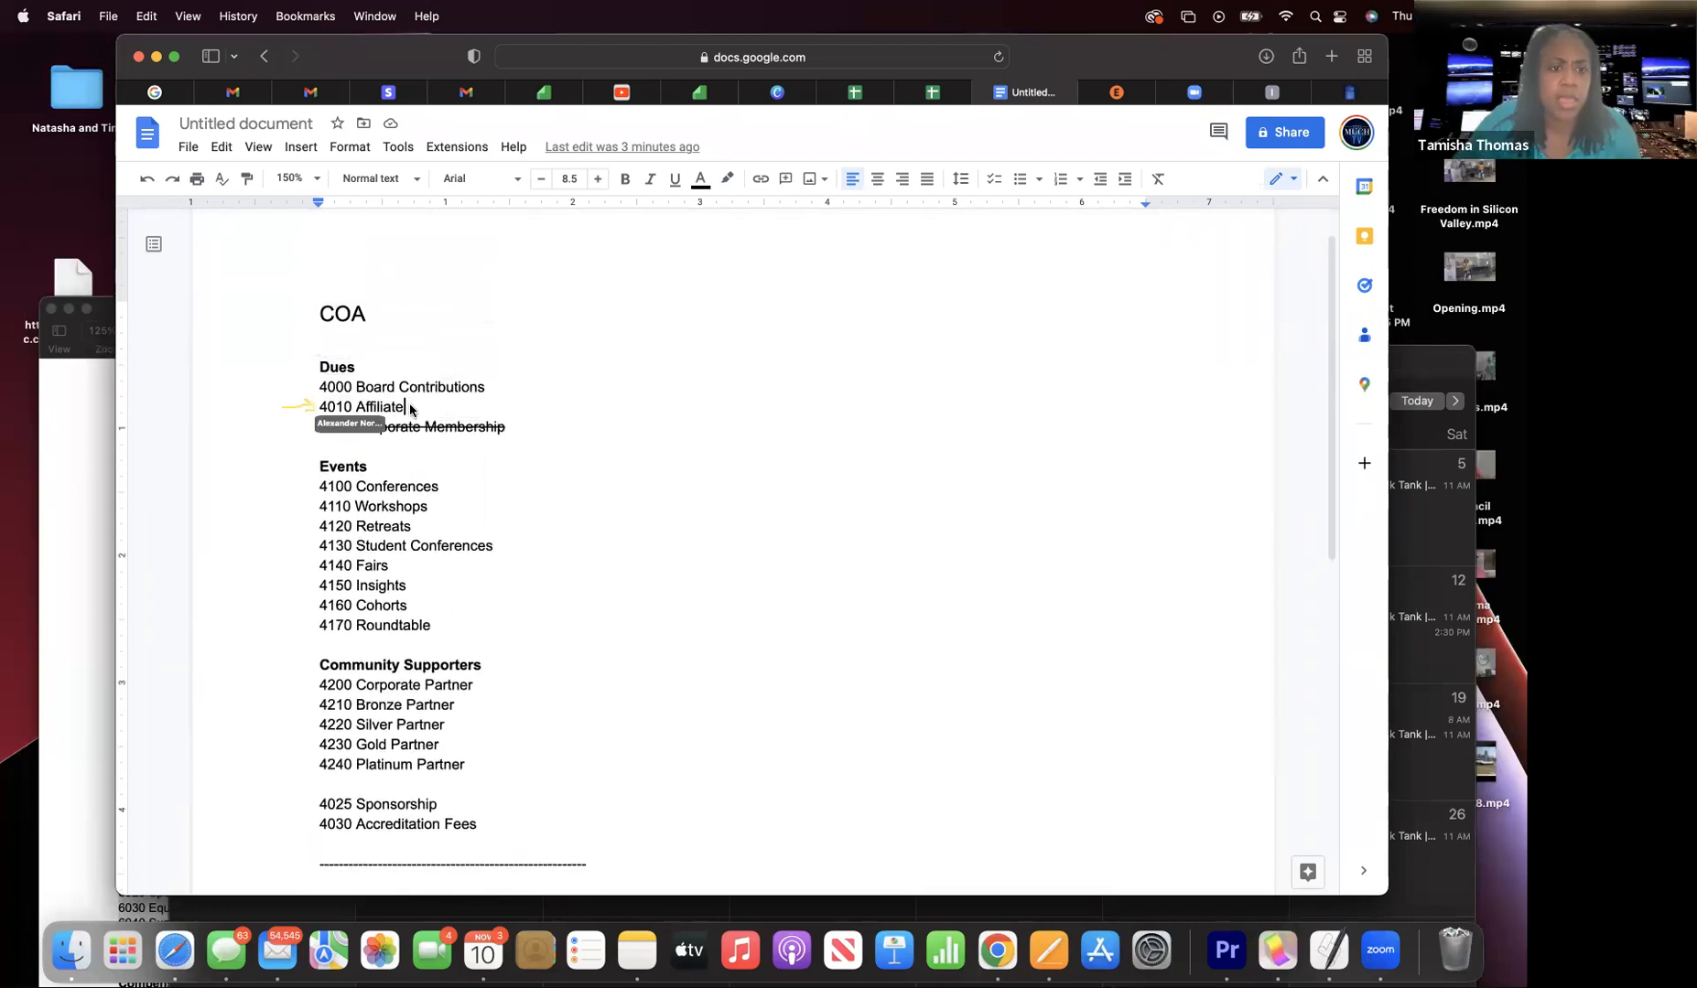
key(BackSpace)
key(BackSpace)
key(BackSpace)
key(BackSpace)
key(BackSpace)
key(BackSpace)
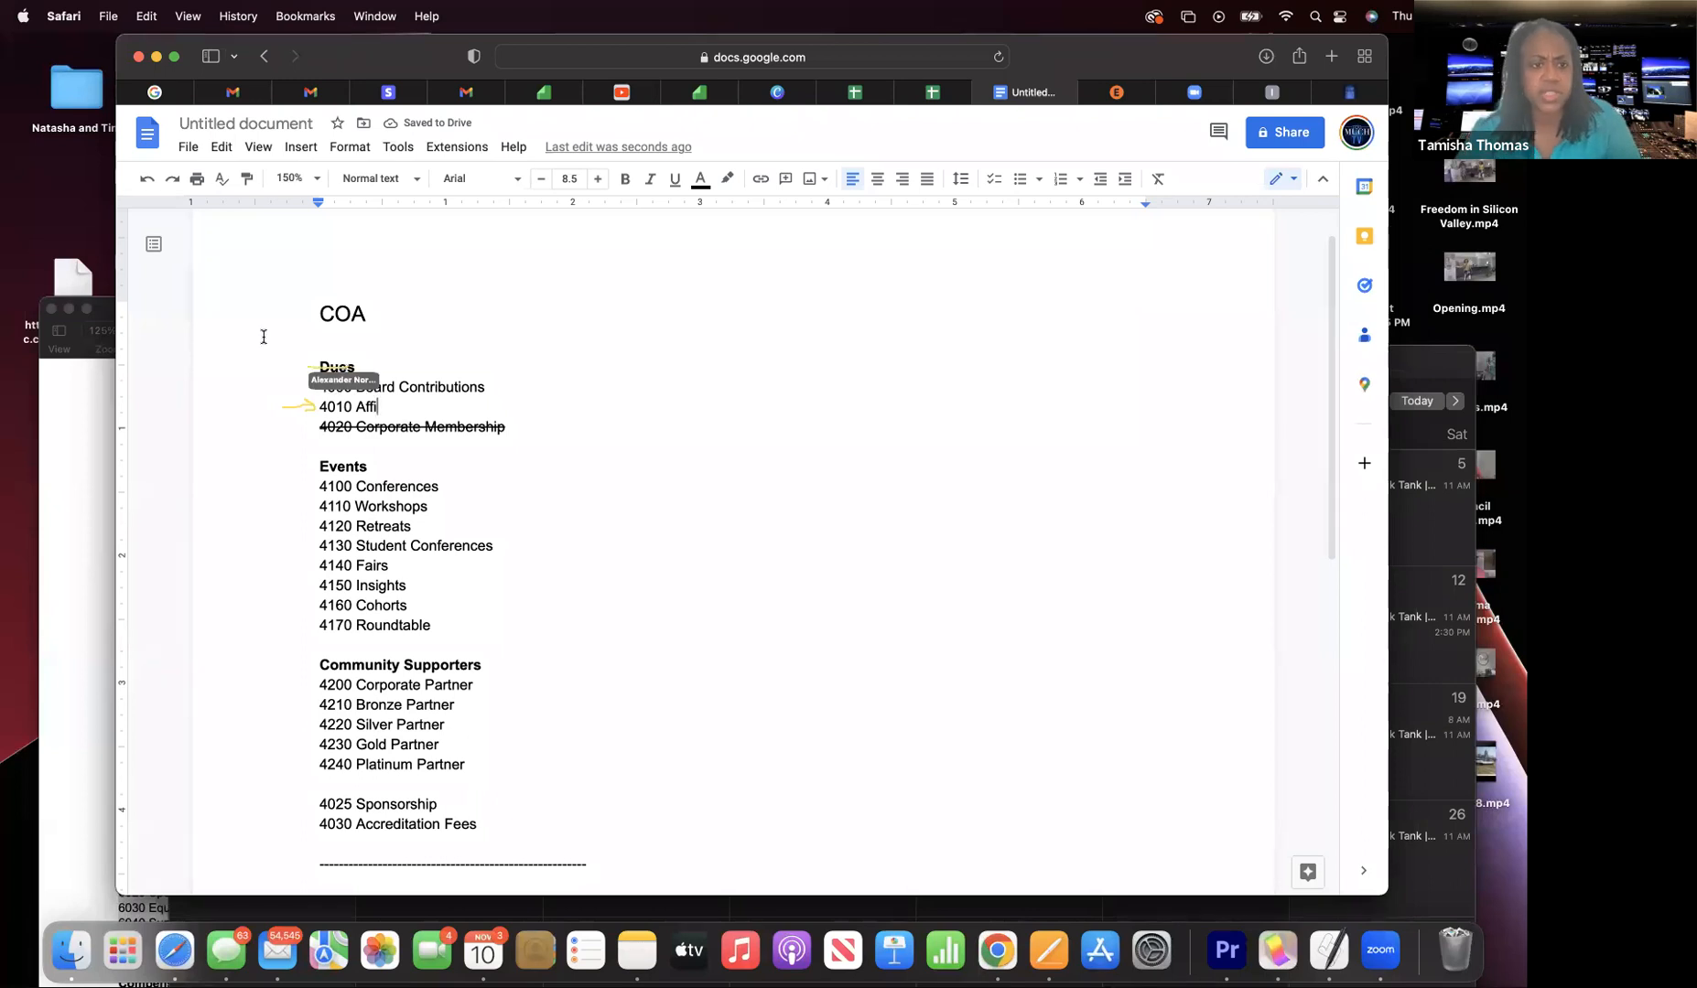
click(365, 367)
key(BackSpace)
key(BackSpace)
key(BackSpace)
key(BackSpace)
click(390, 412)
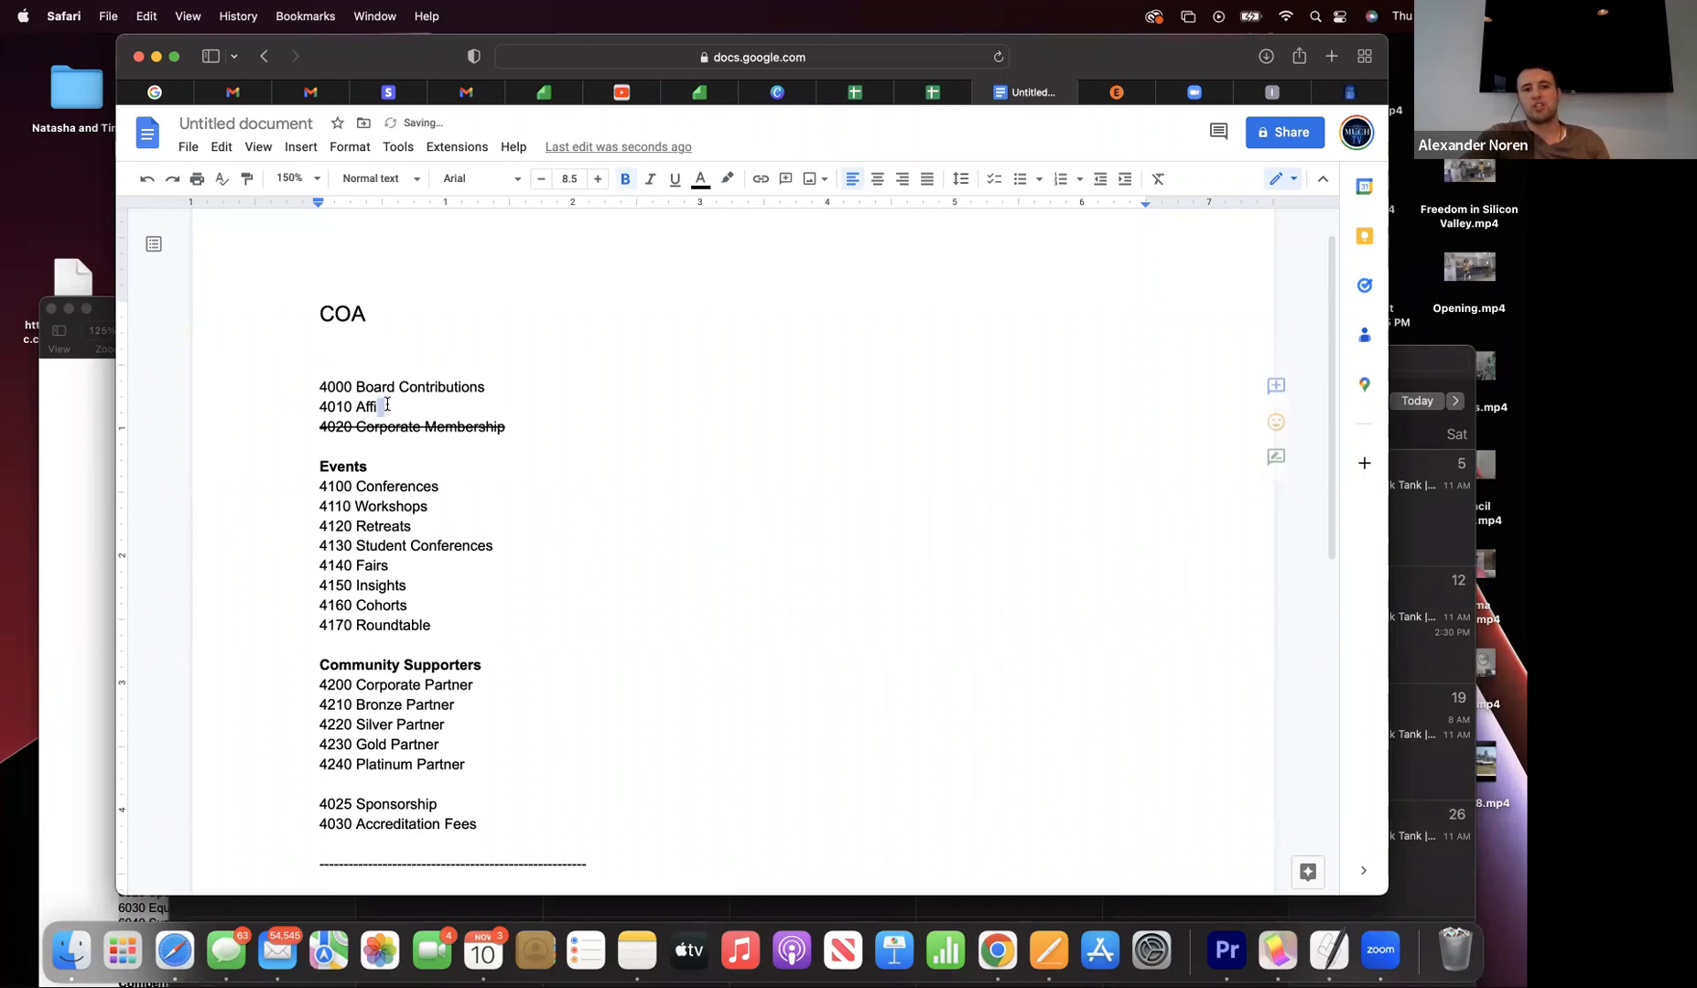
key(Delete)
key(BackSpace)
key(BackSpace)
key(BackSpace)
key(BackSpace)
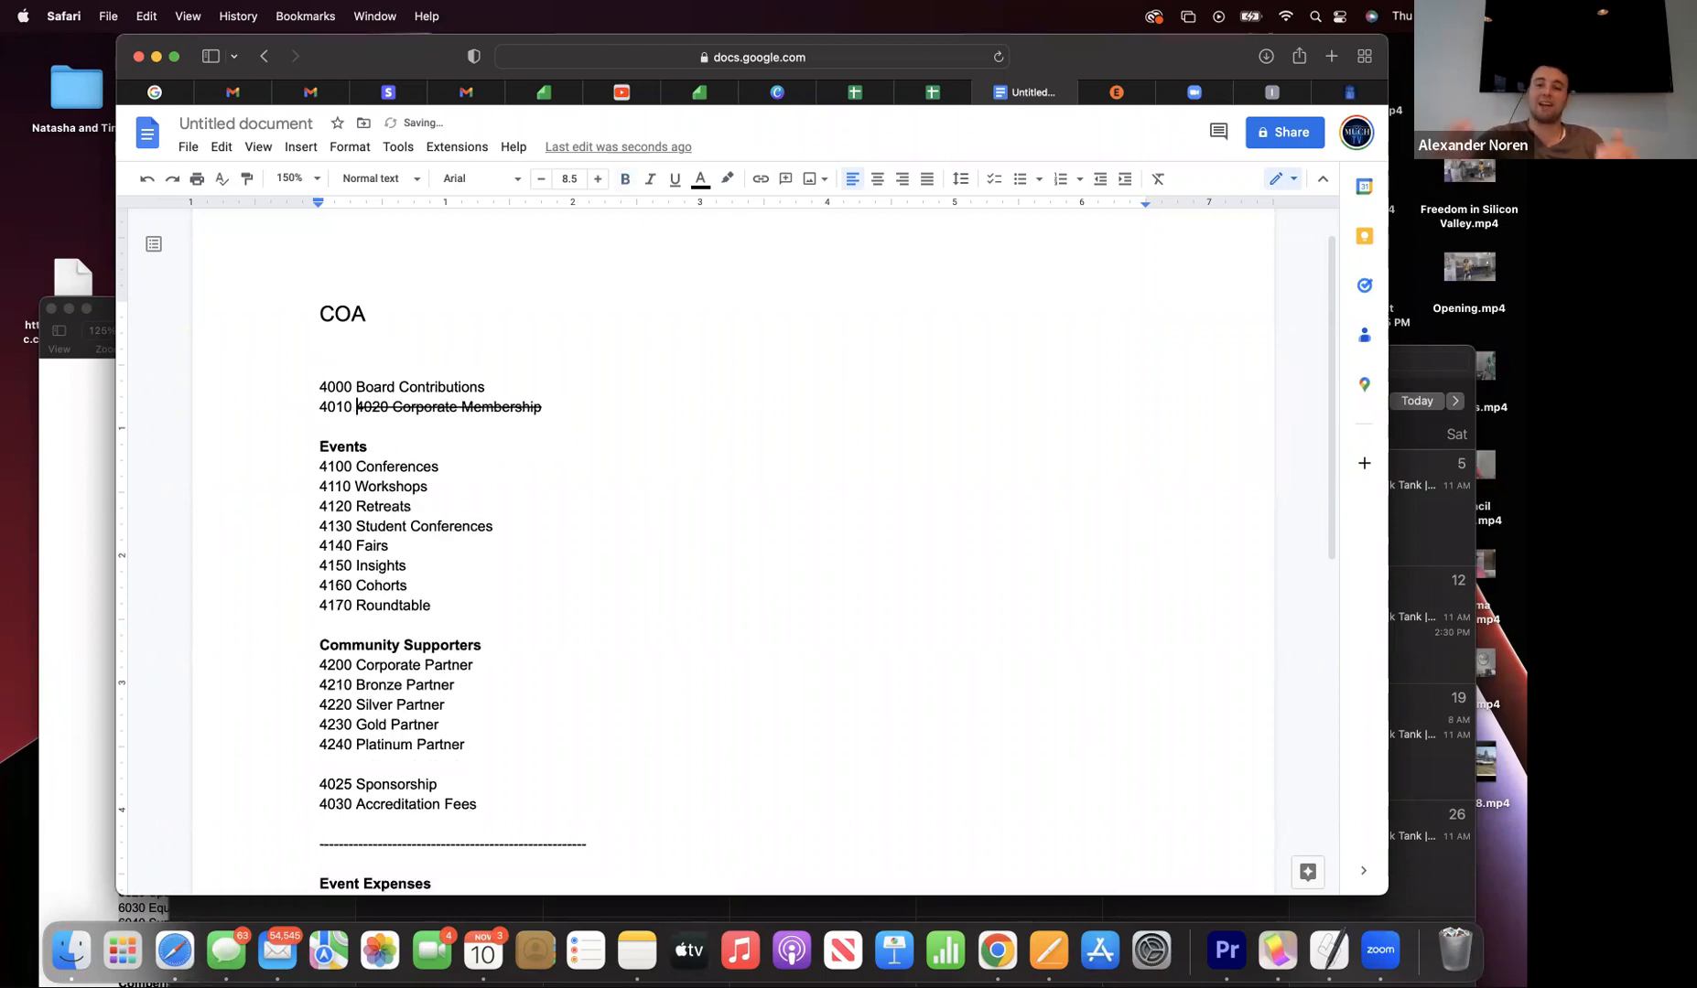
key(Return)
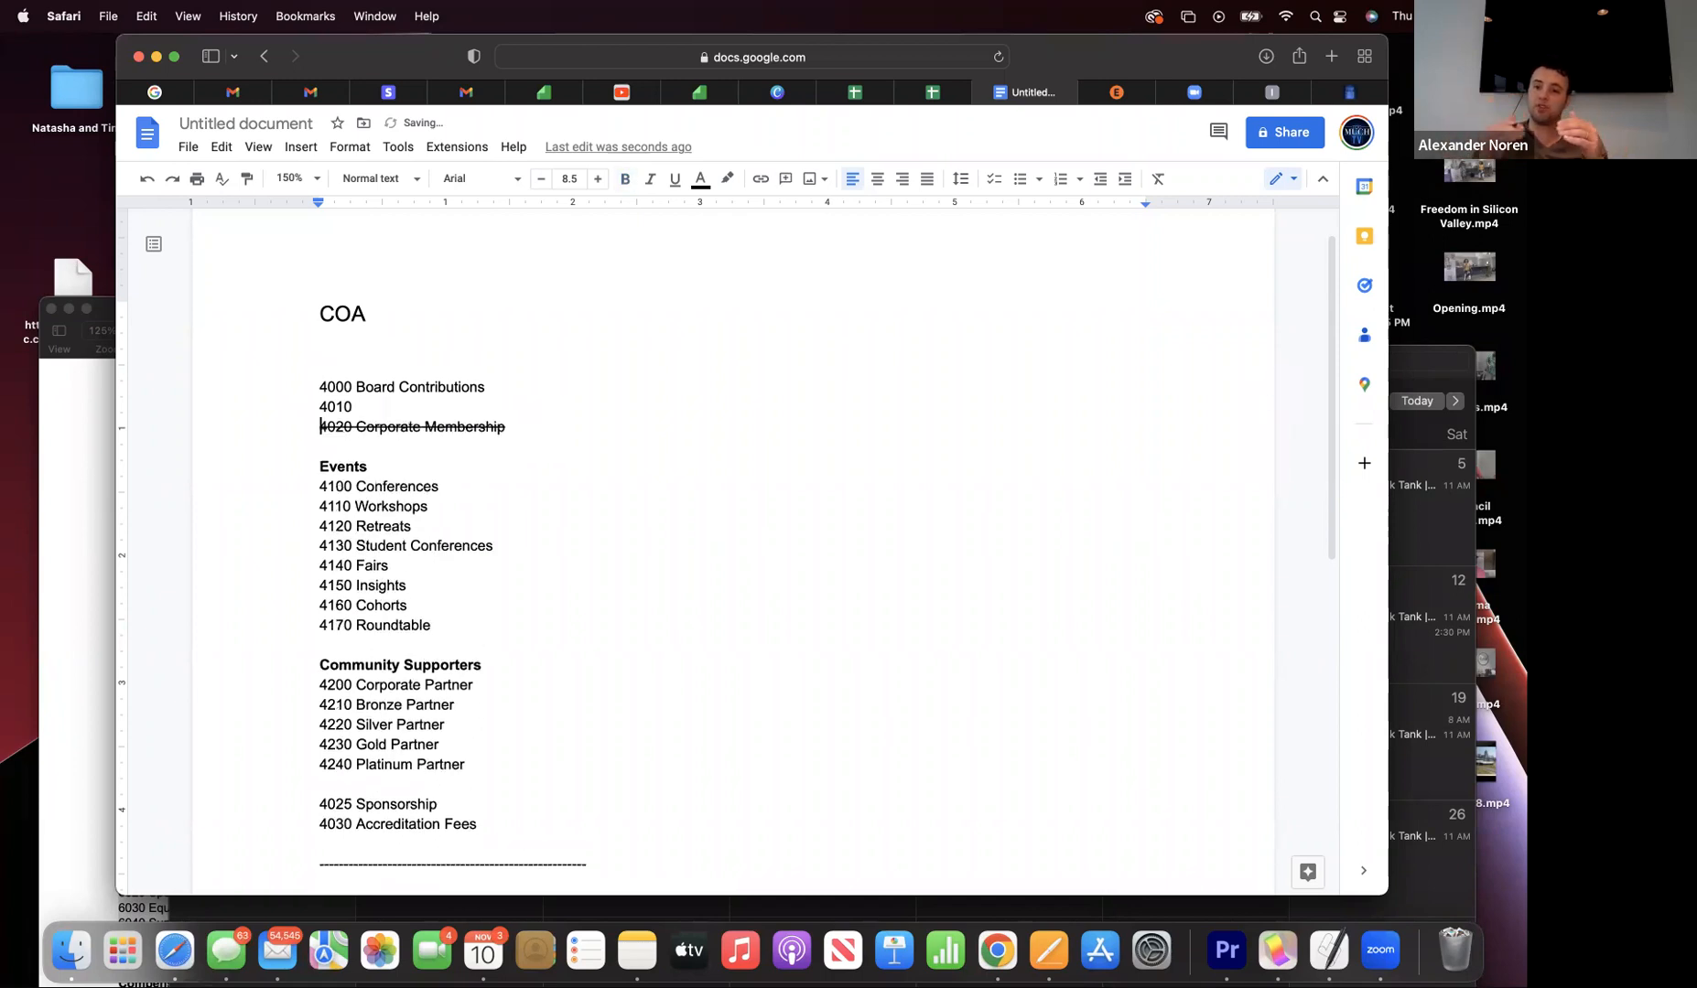
- Replace the 4010 line with 'Contract Teacher' and add a blank line below it
click(372, 409)
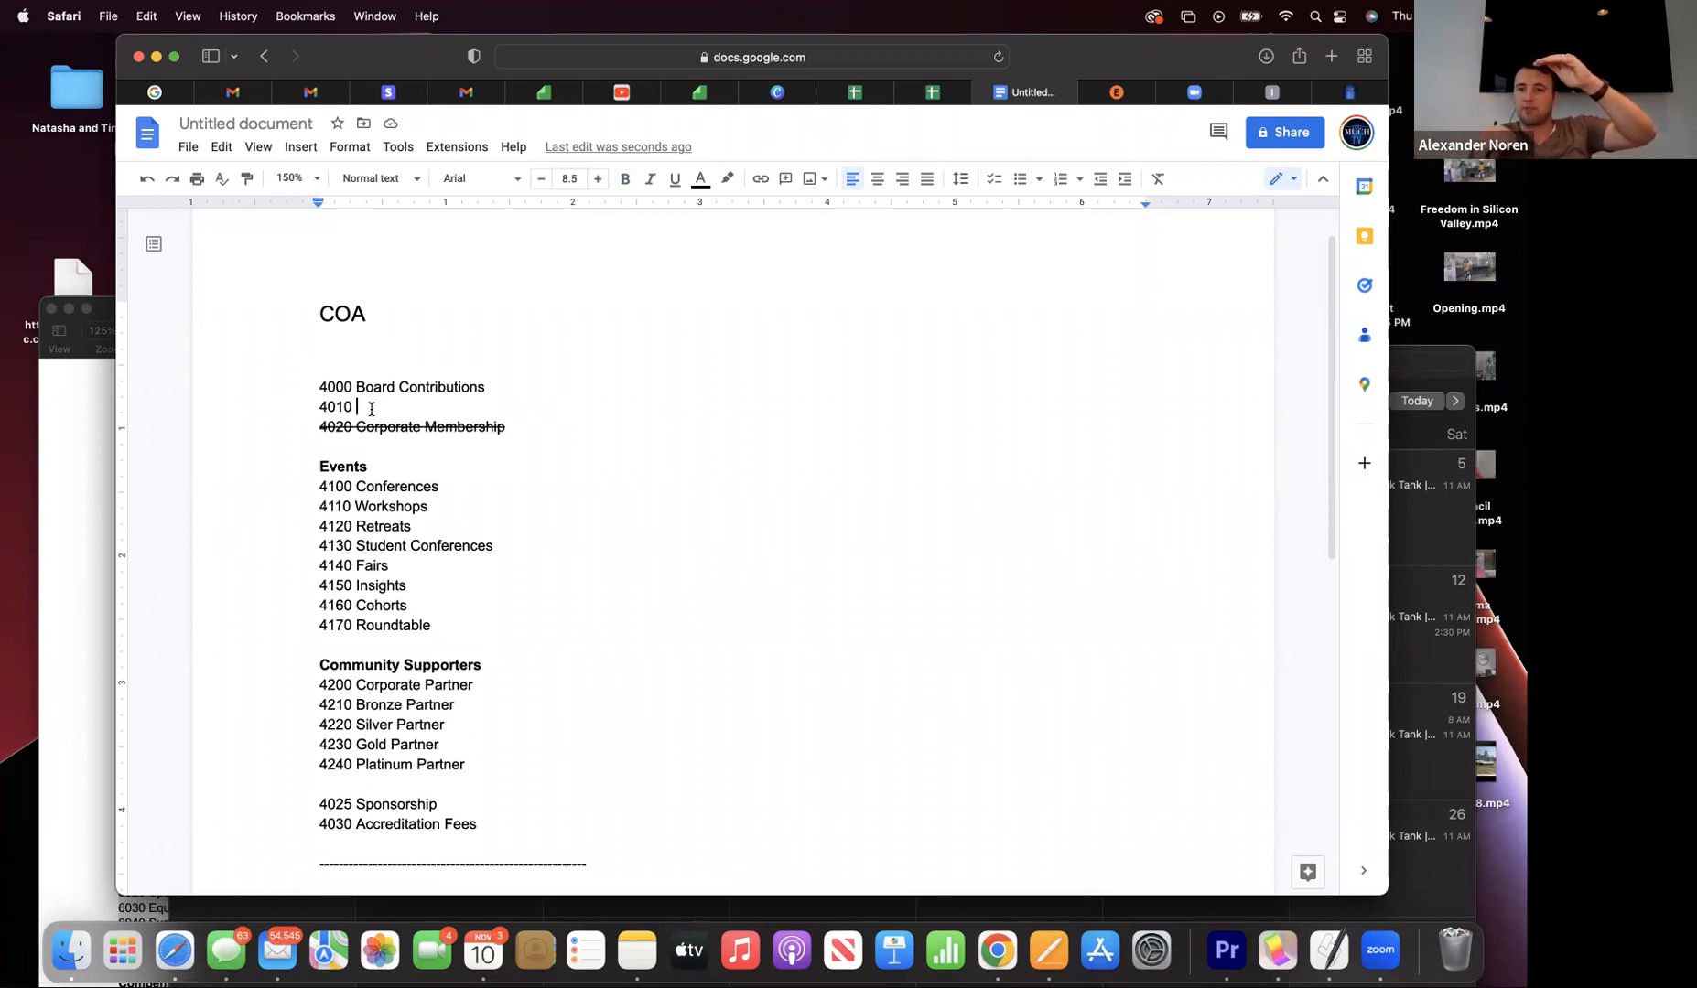
key(BackSpace)
key(BackSpace)
key(BackSpace)
key(BackSpace)
key(BackSpace)
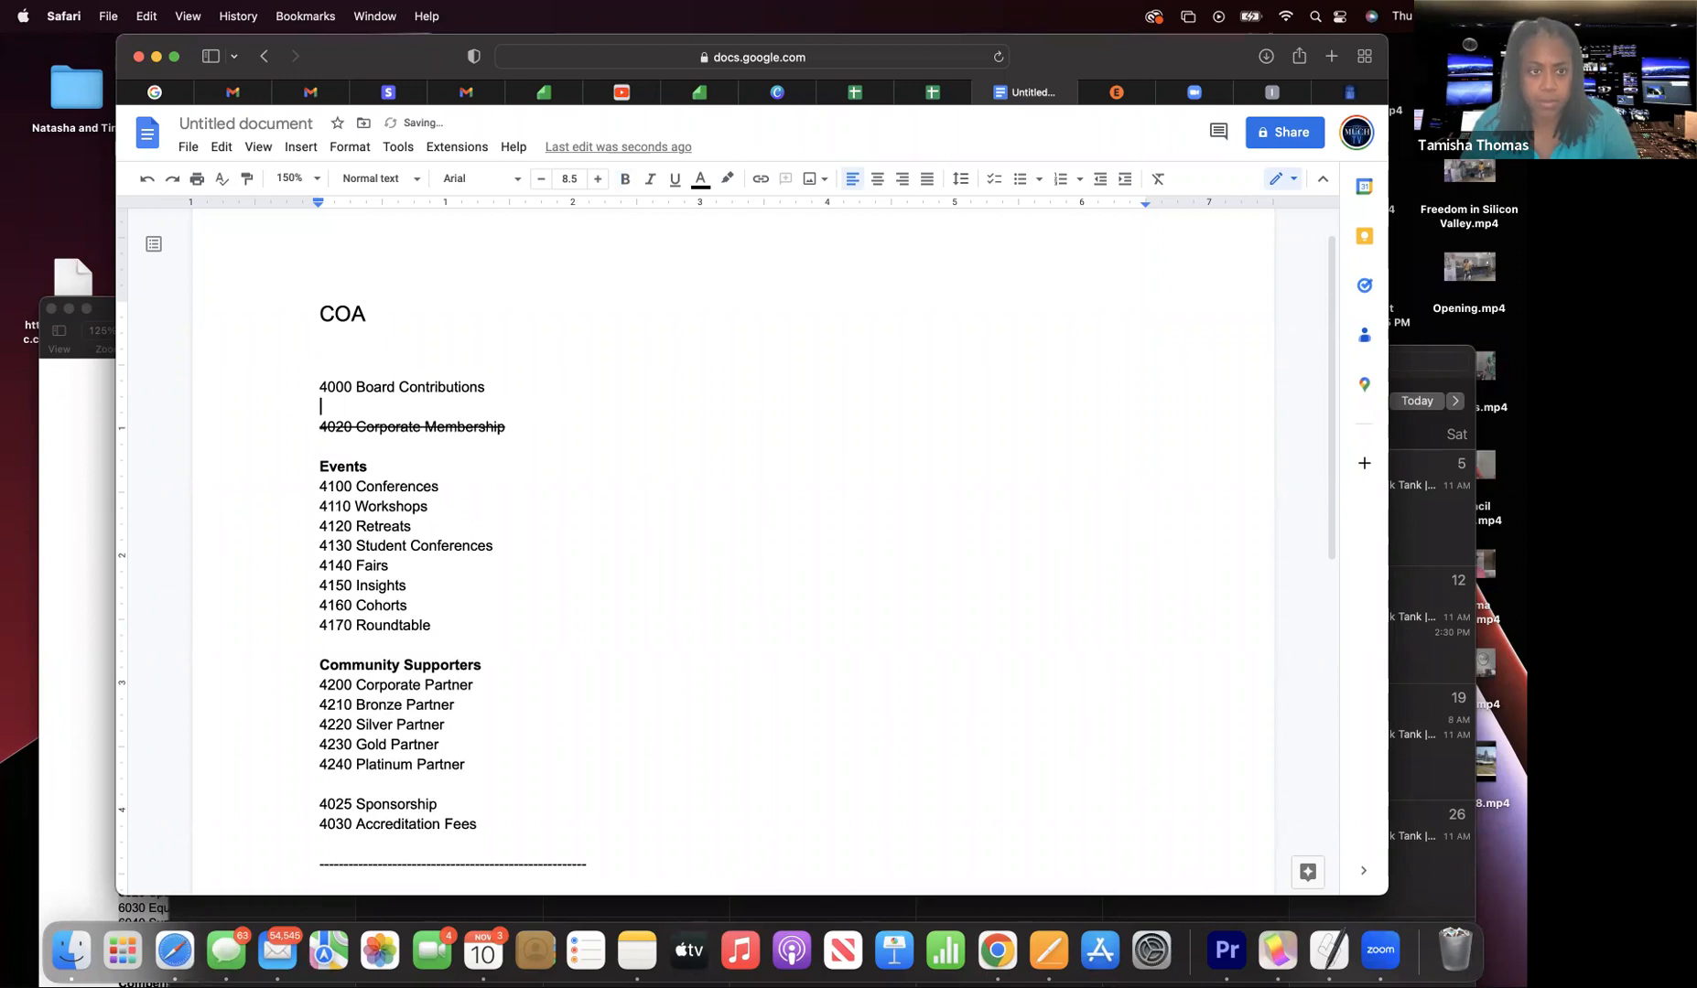
text(TMT Con)
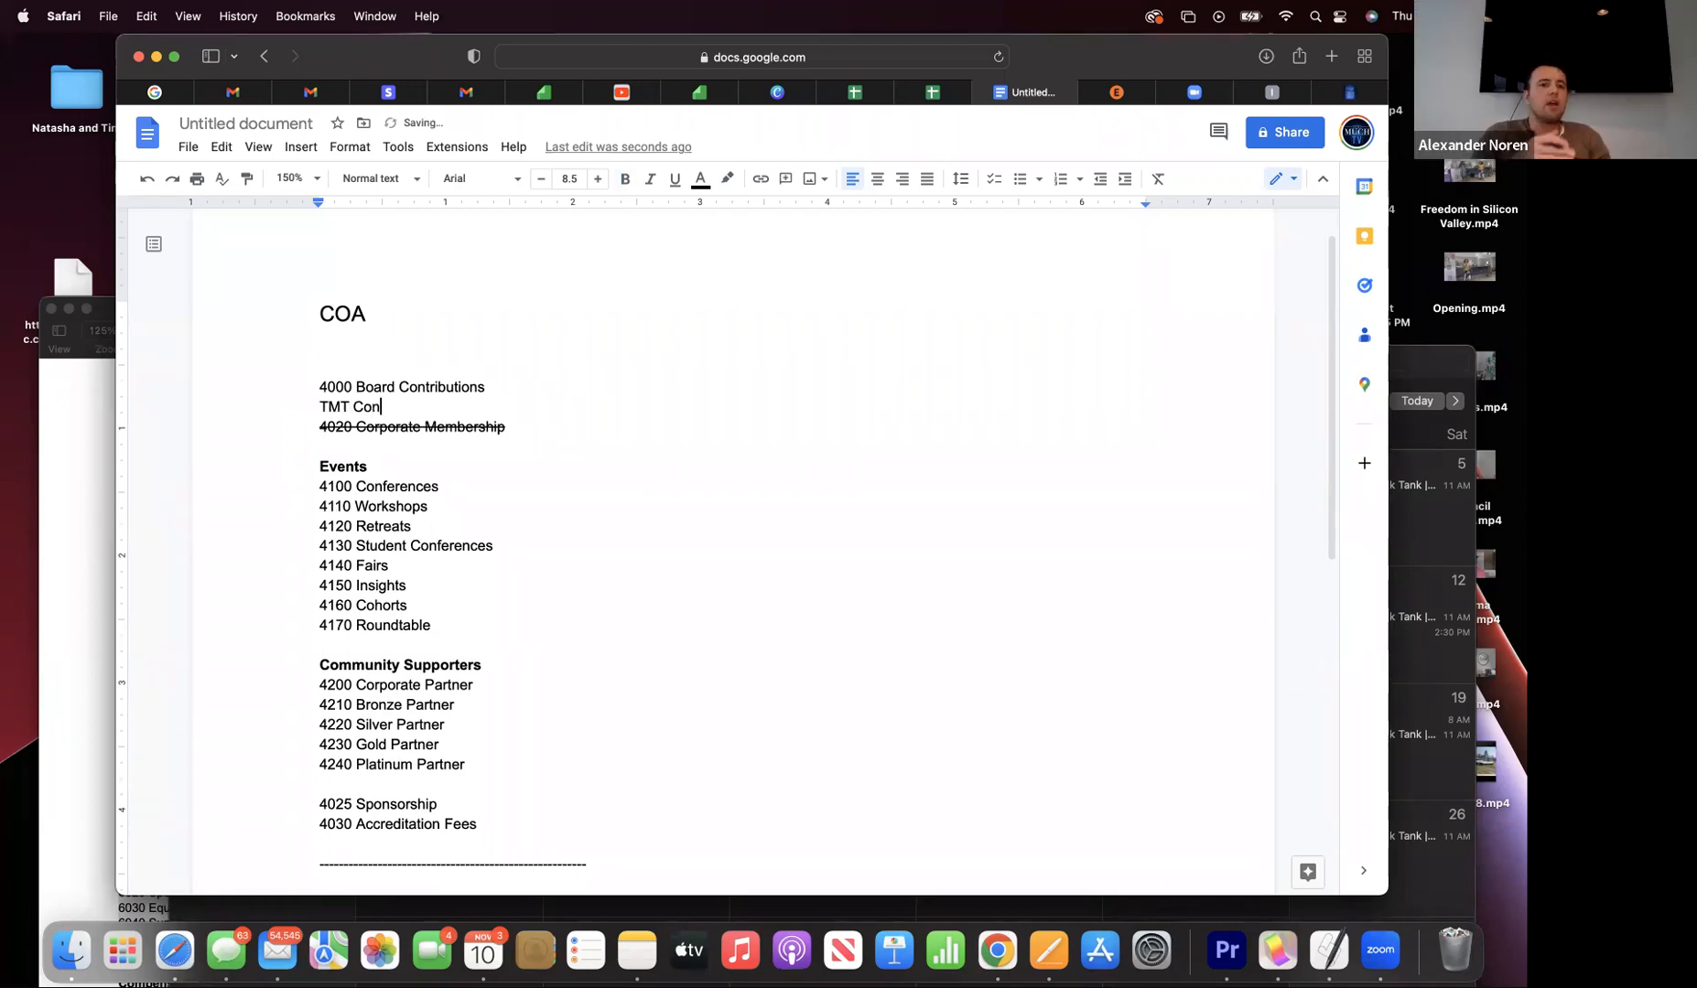
text(trac)
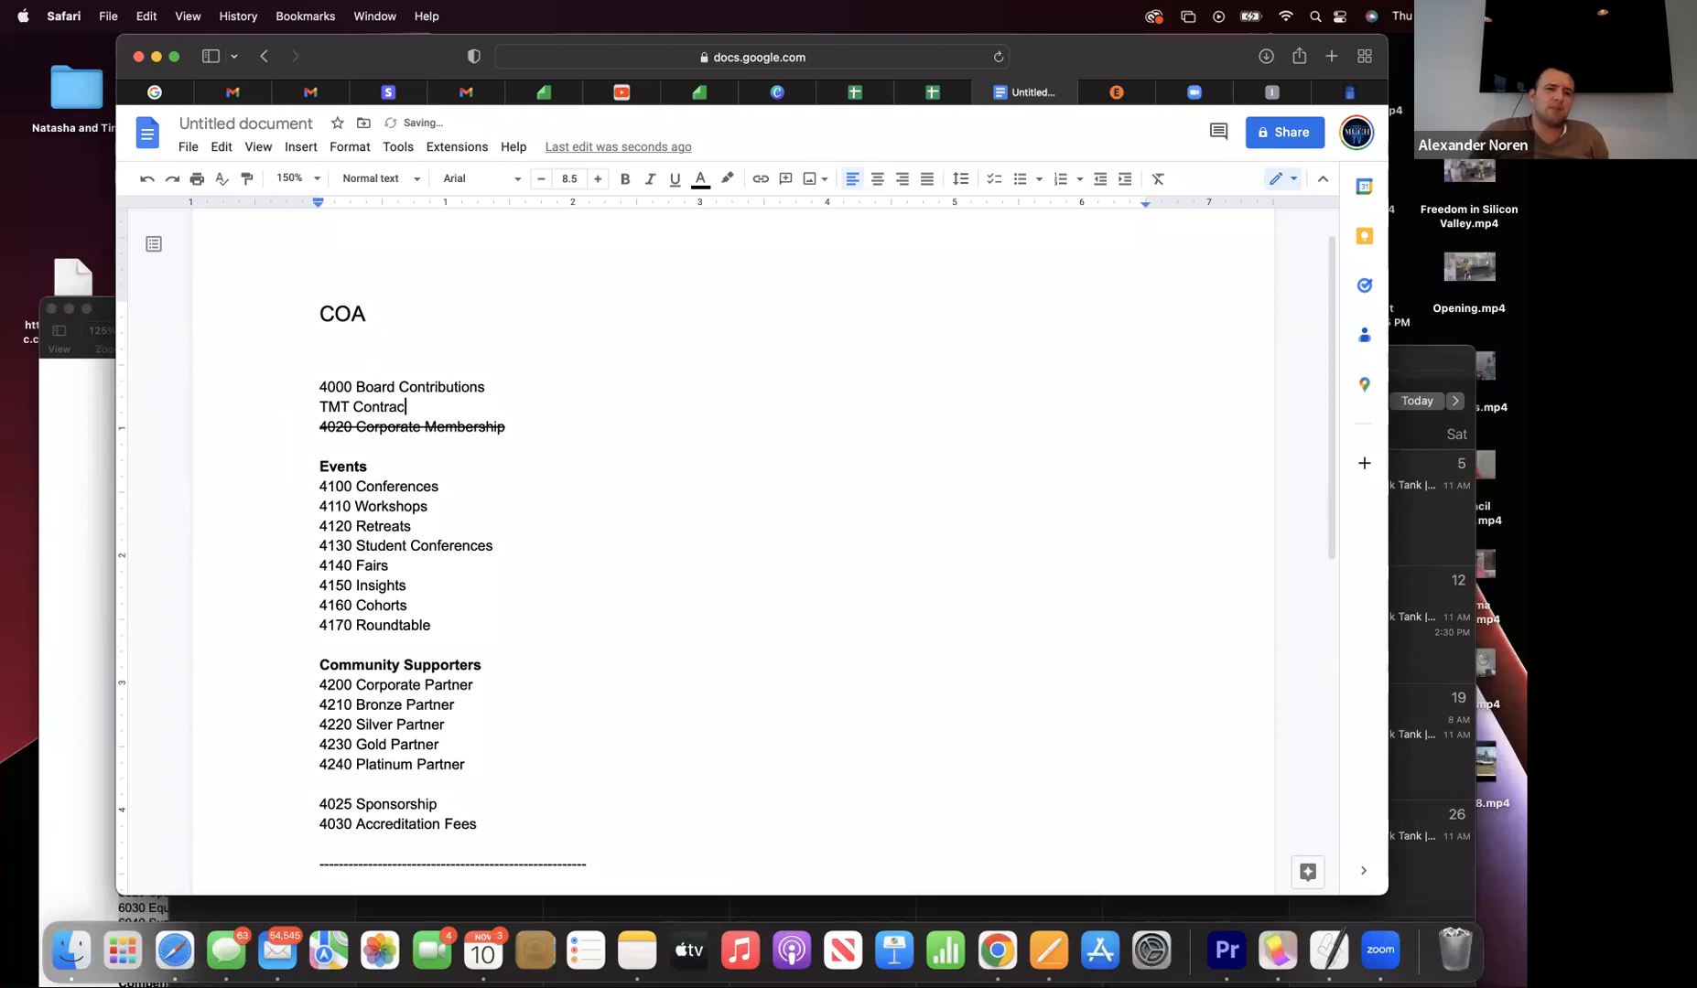
text(t Te)
click(351, 408)
key(BackSpace)
key(BackSpace)
key(BackSpace)
key(BackSpace)
drag(397, 408, 418, 400)
text(axes)
key(BackSpace)
key(BackSpace)
key(BackSpace)
text(cher)
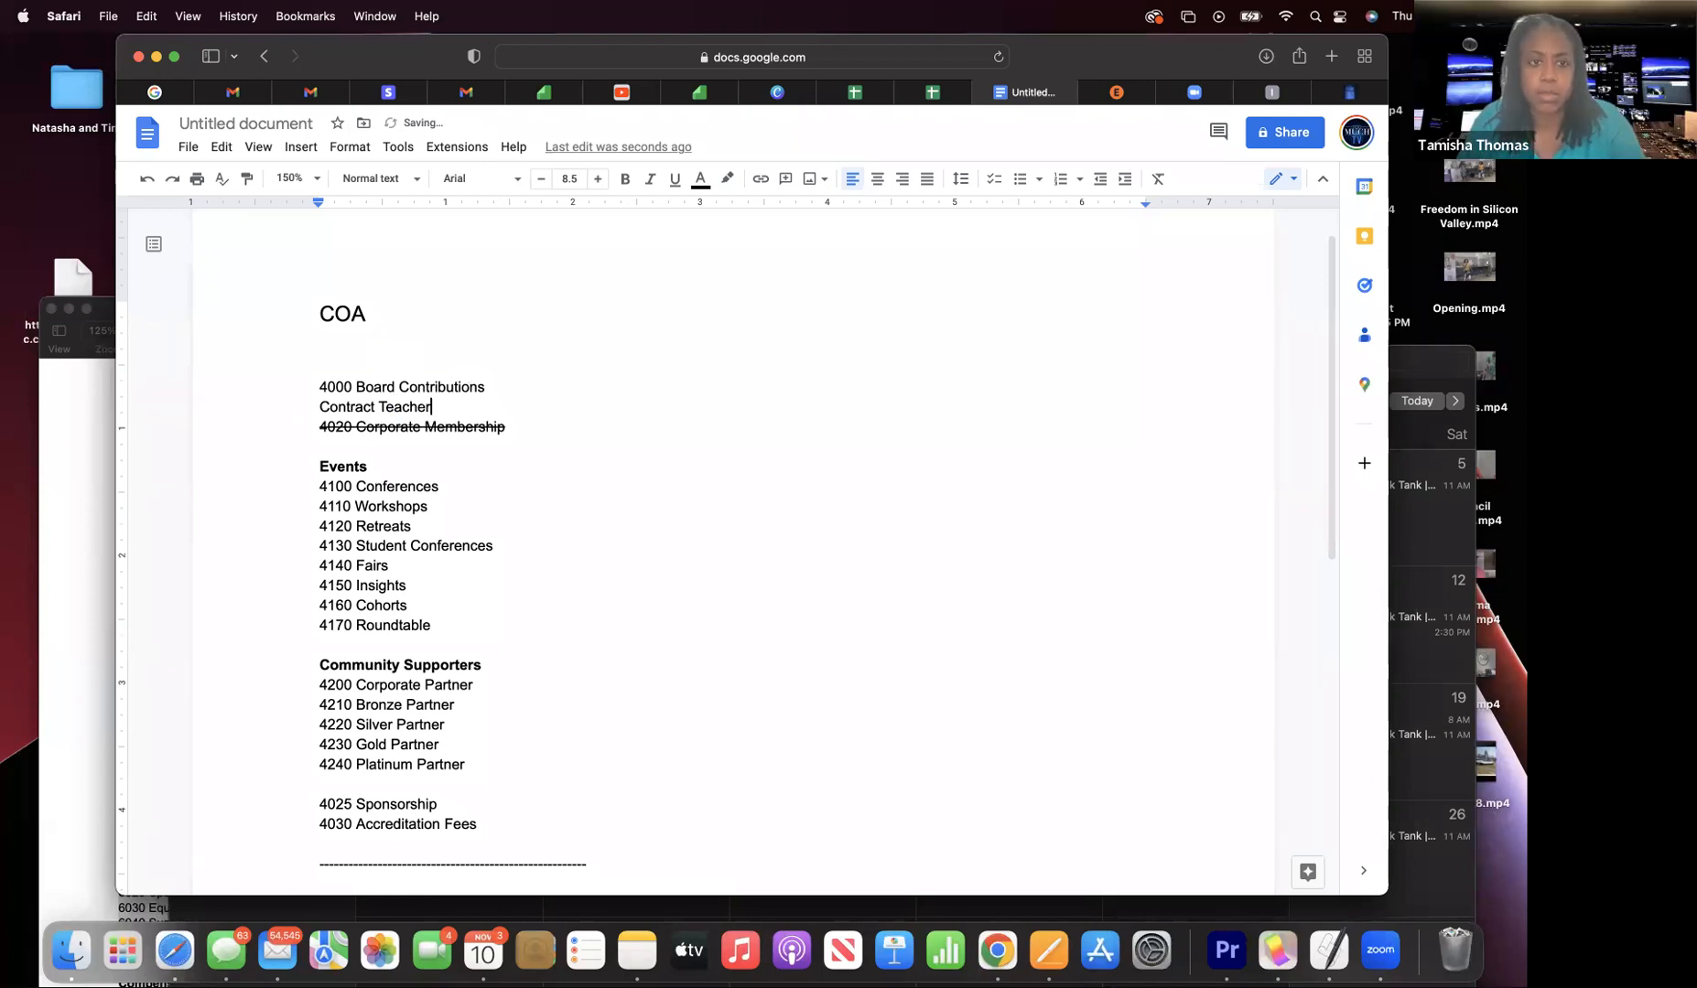
key(Return)
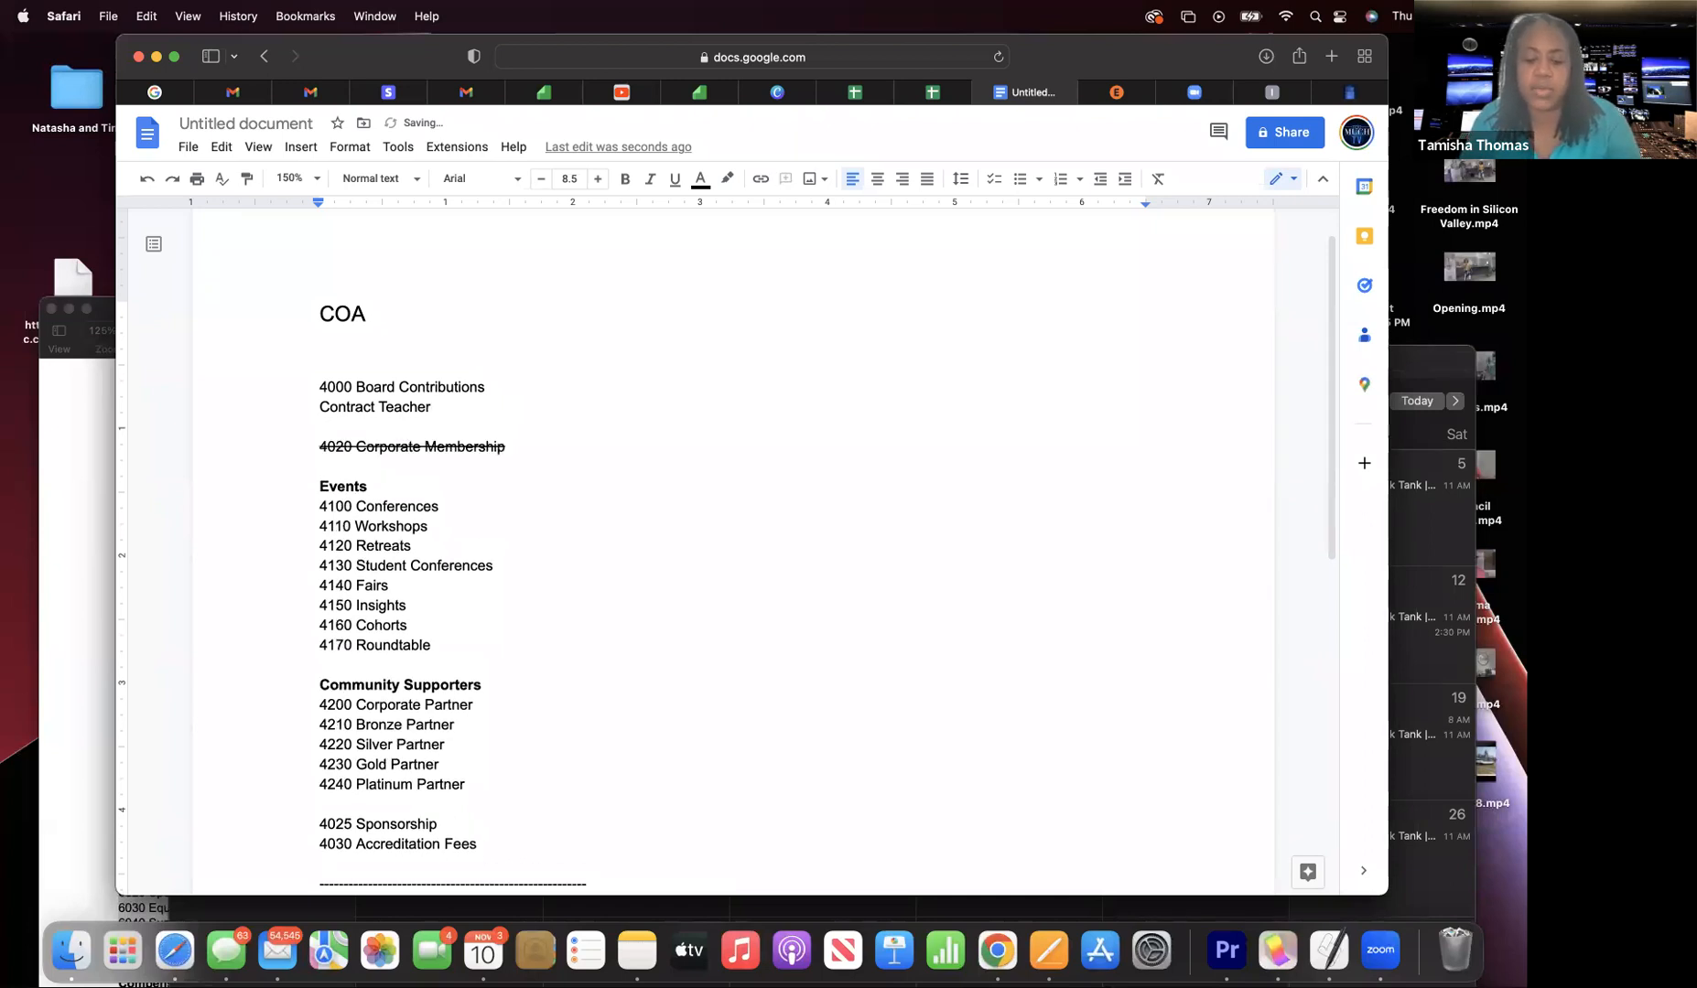
- Type 'Apprentices', delete the struck-through 4020 Corporate Membership line, and drop the 4000 number
text(Apprentice)
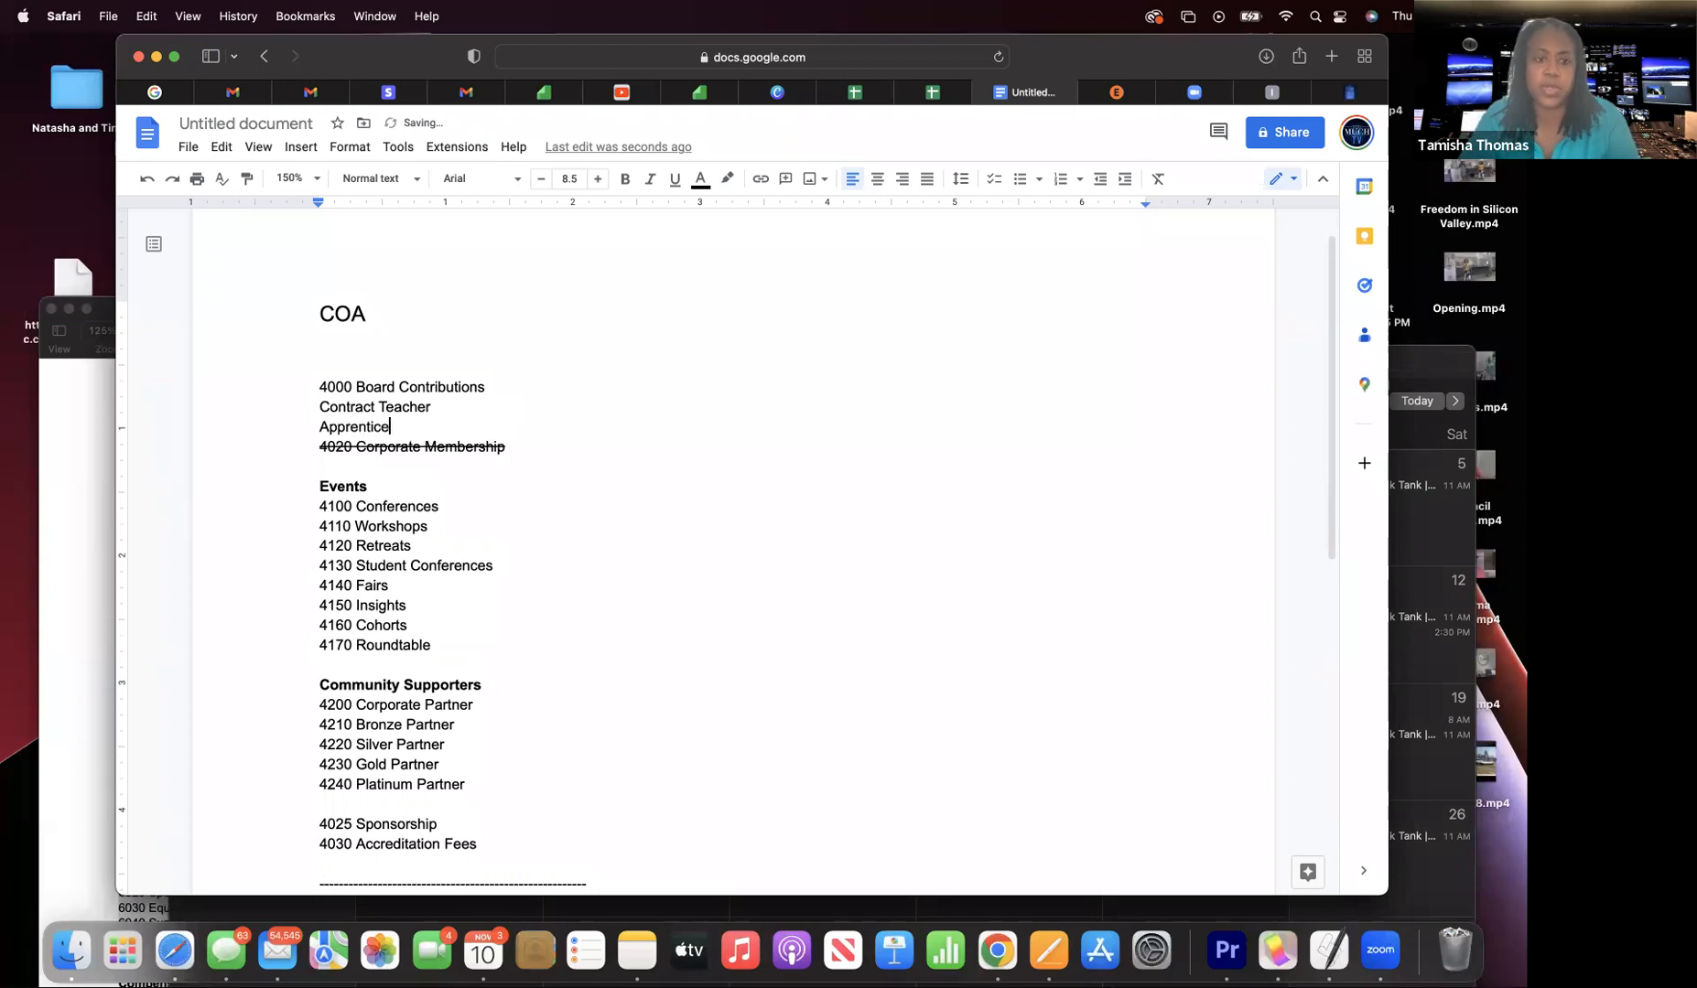
text(s)
click(507, 447)
drag(507, 450, 345, 446)
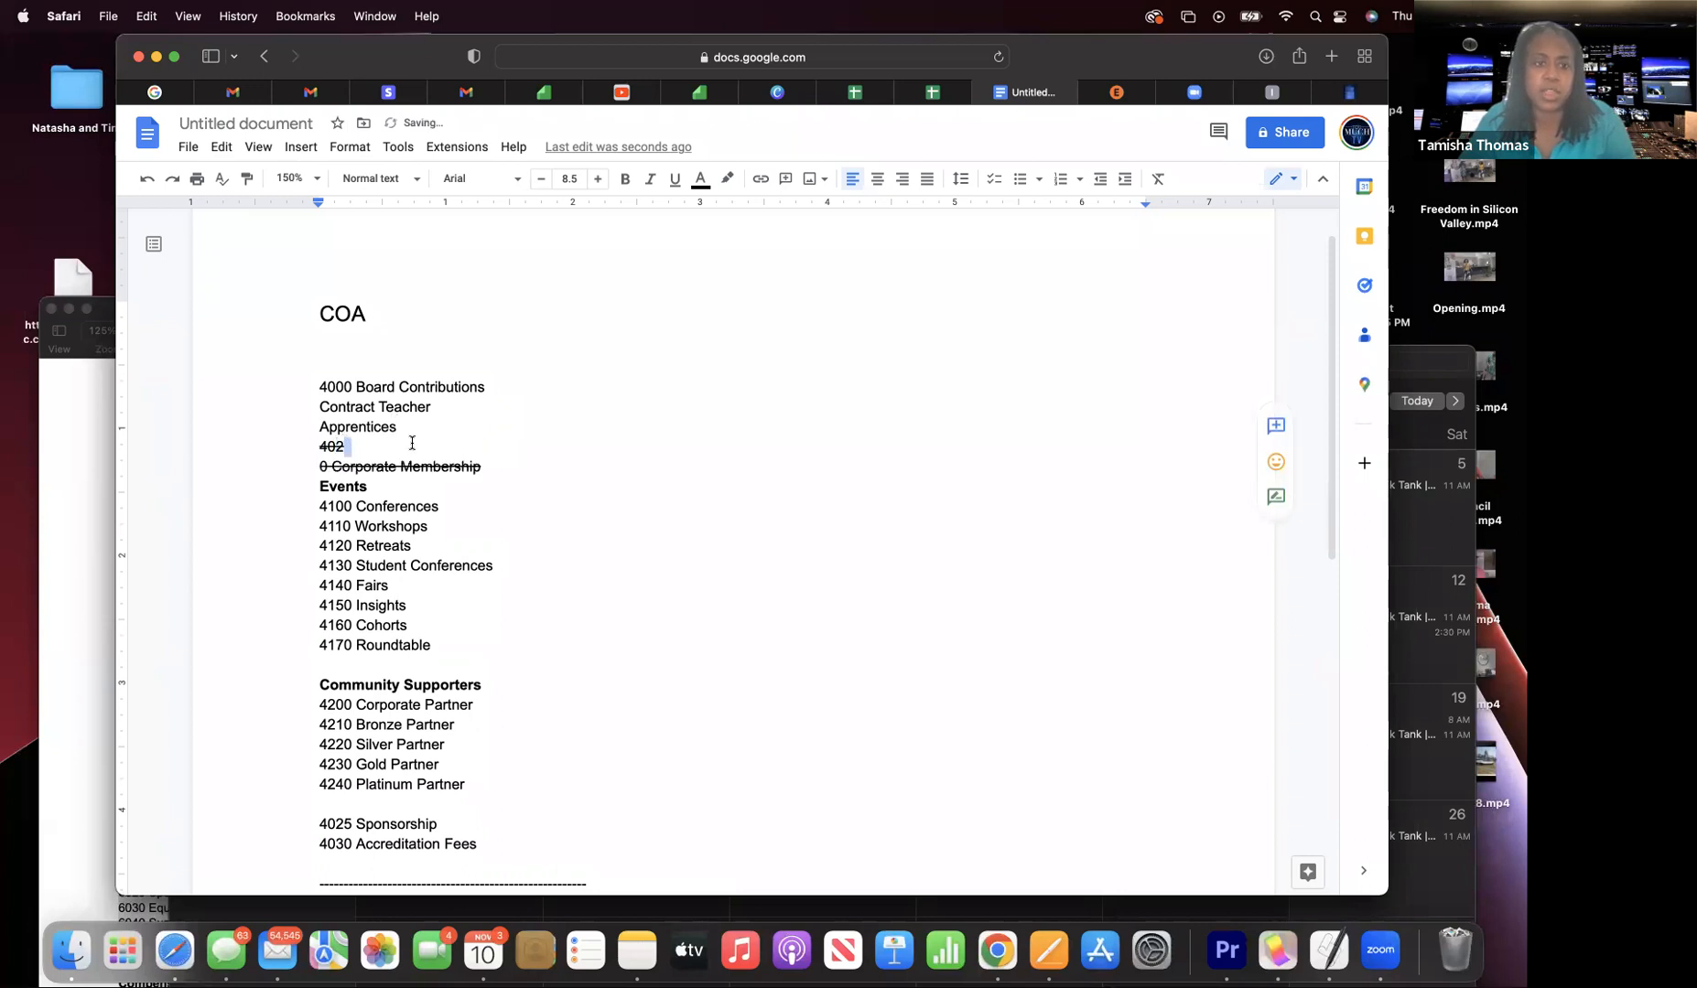
drag(483, 466, 304, 454)
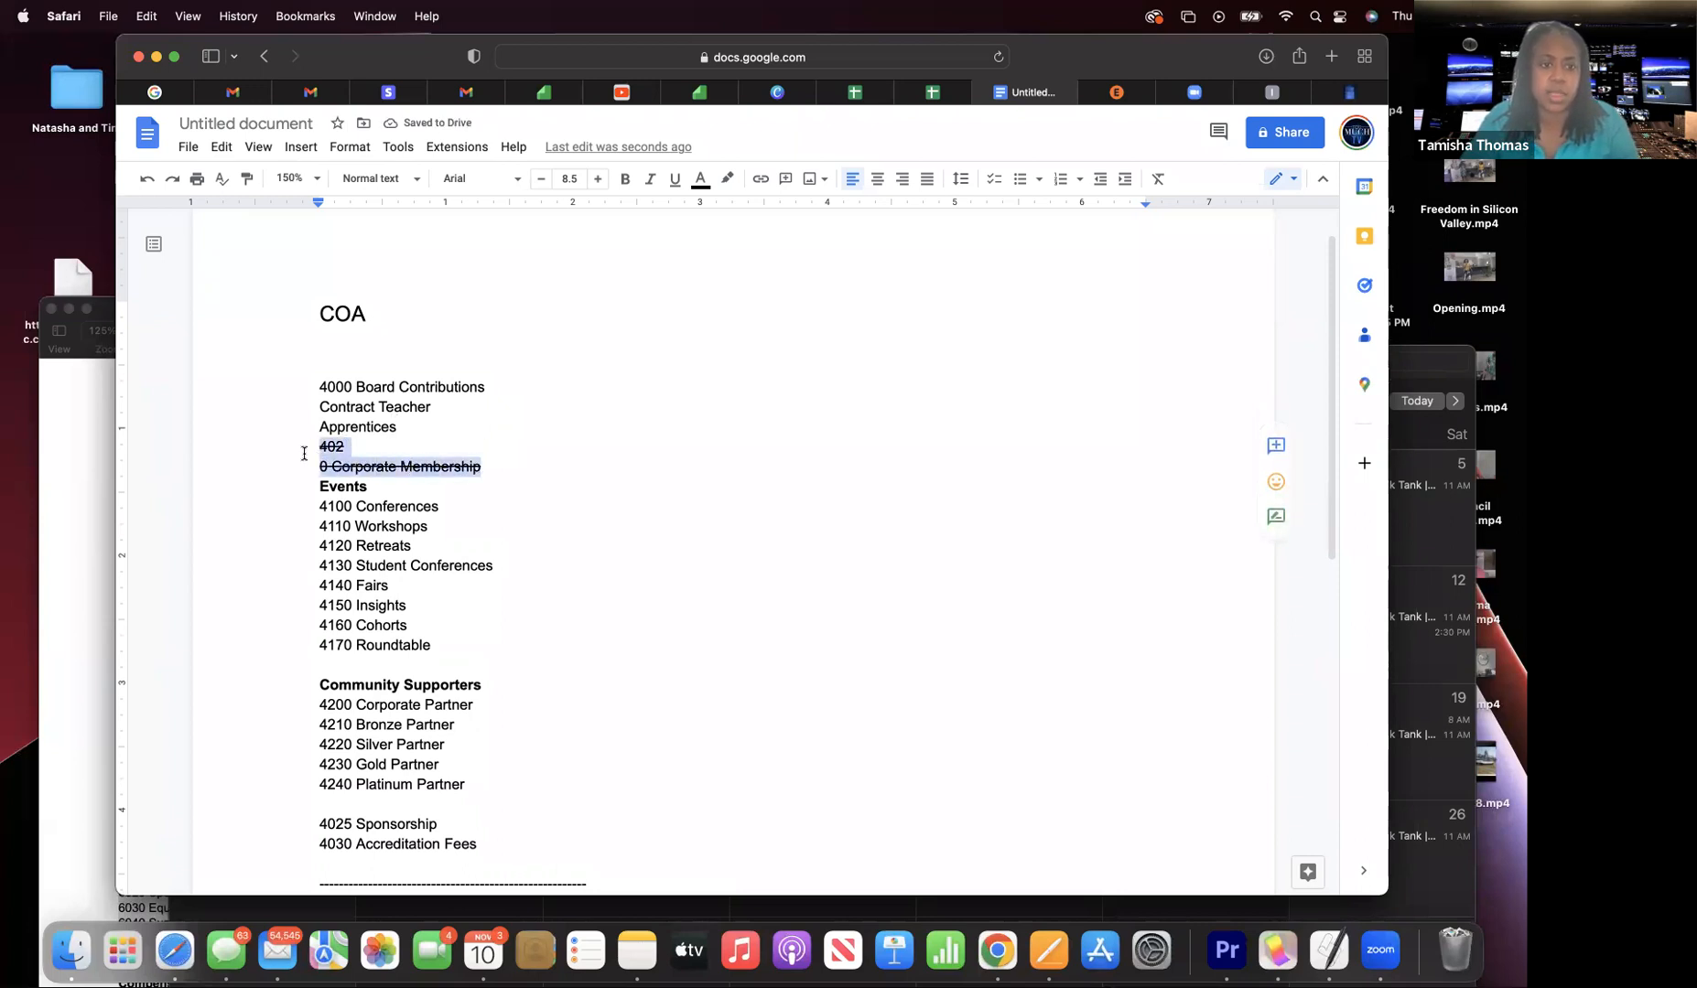
key(BackSpace)
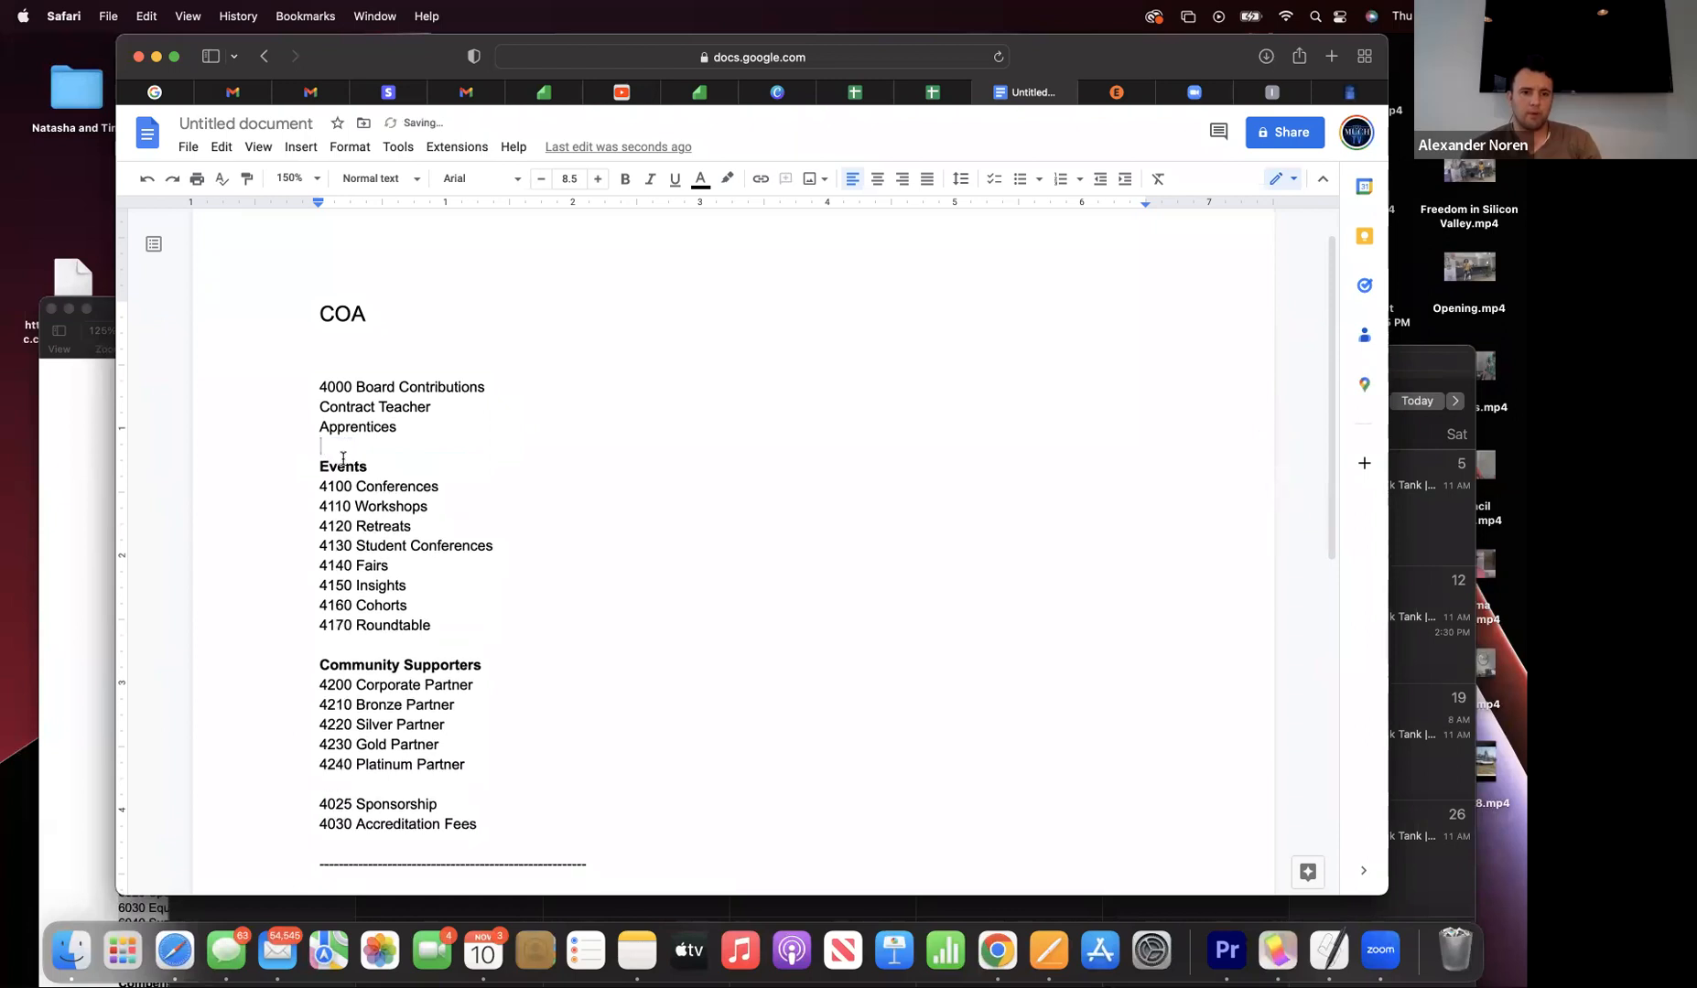
drag(354, 386, 314, 386)
key(BackSpace)
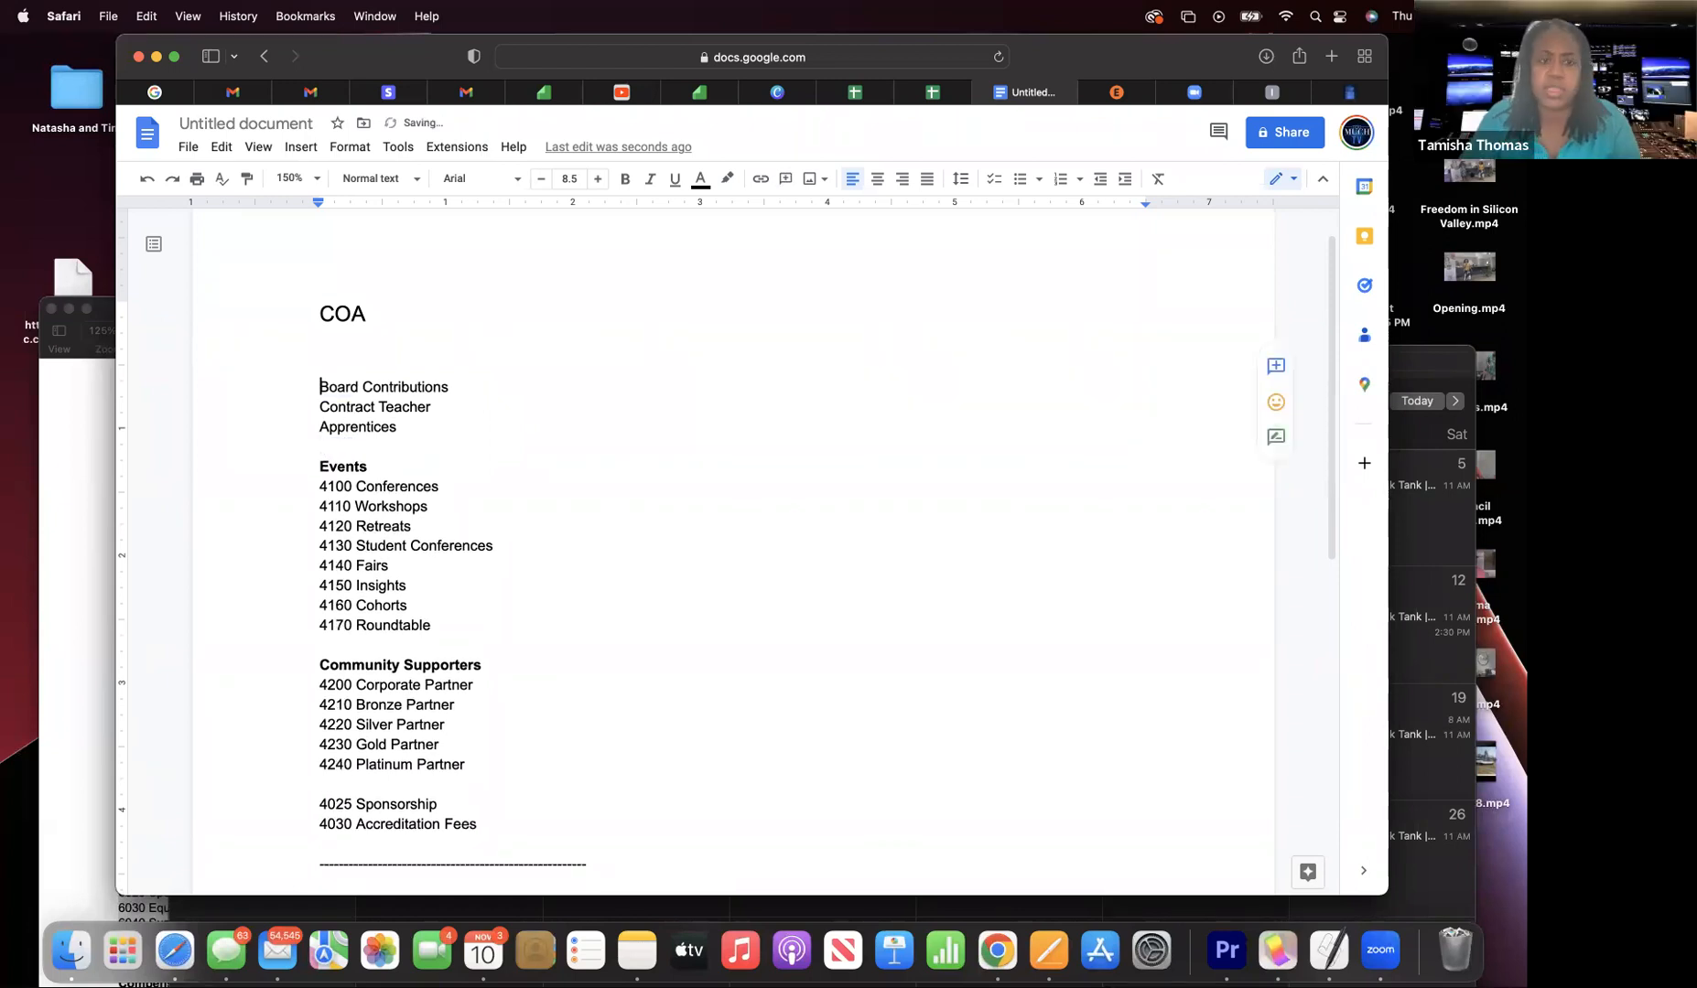
- Add a 'Community Partners' line below Apprentices
click(397, 429)
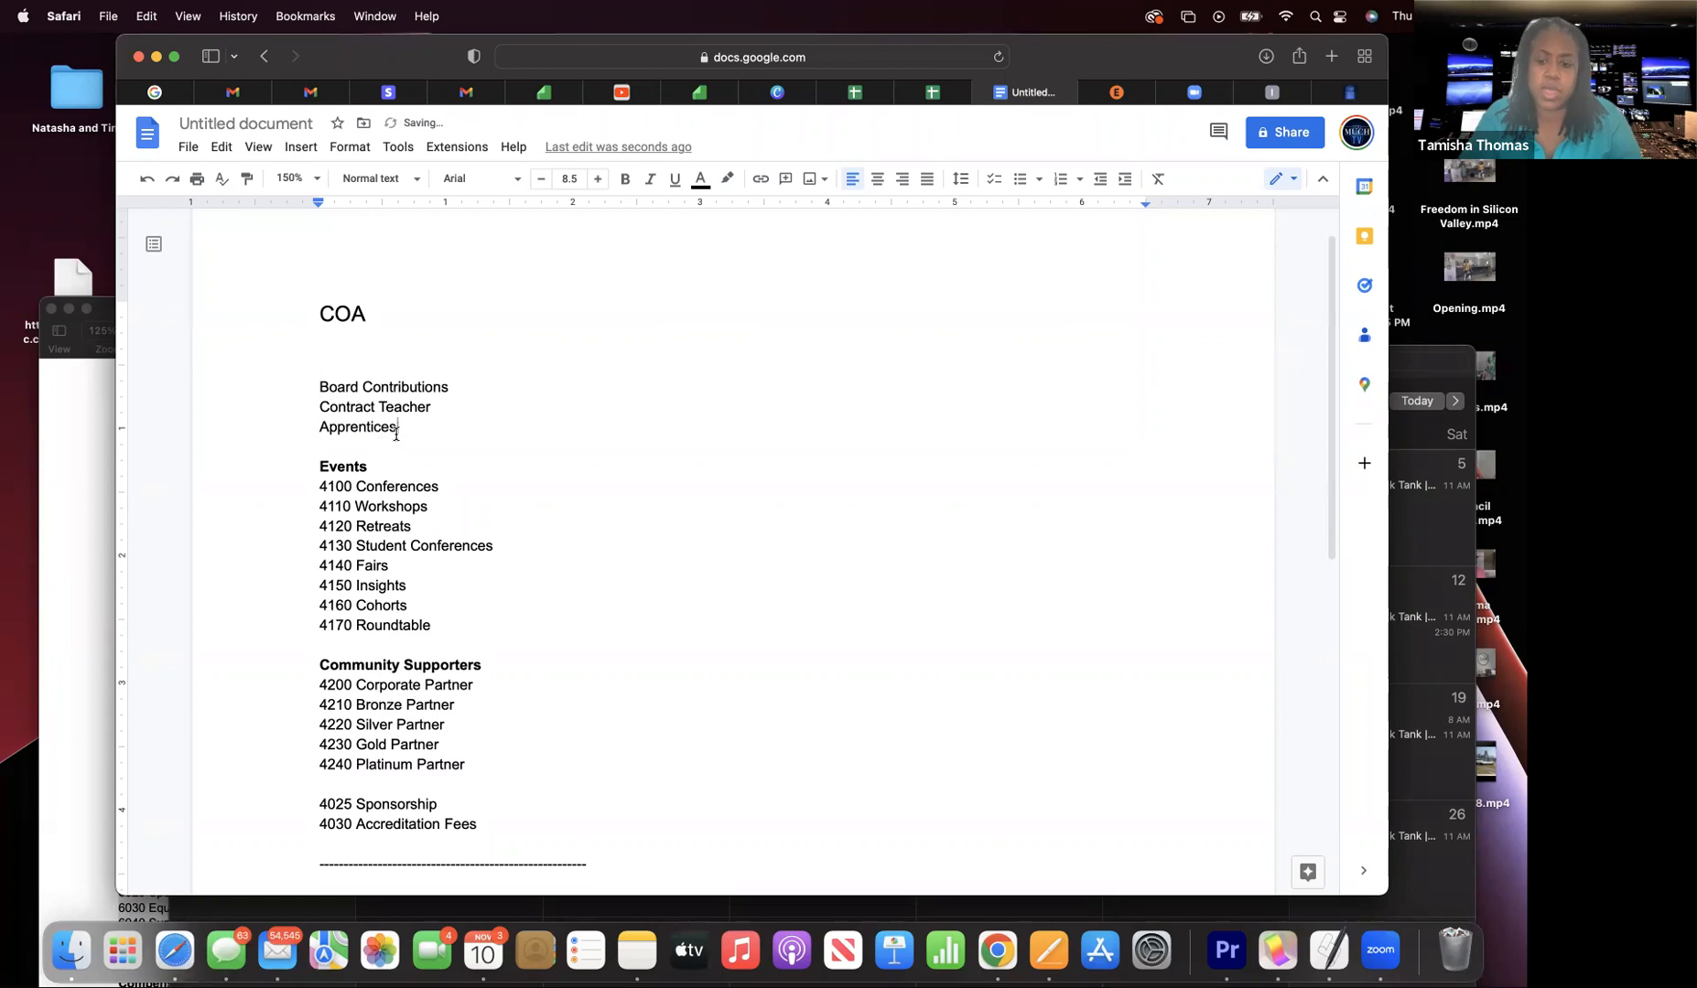
key(Return)
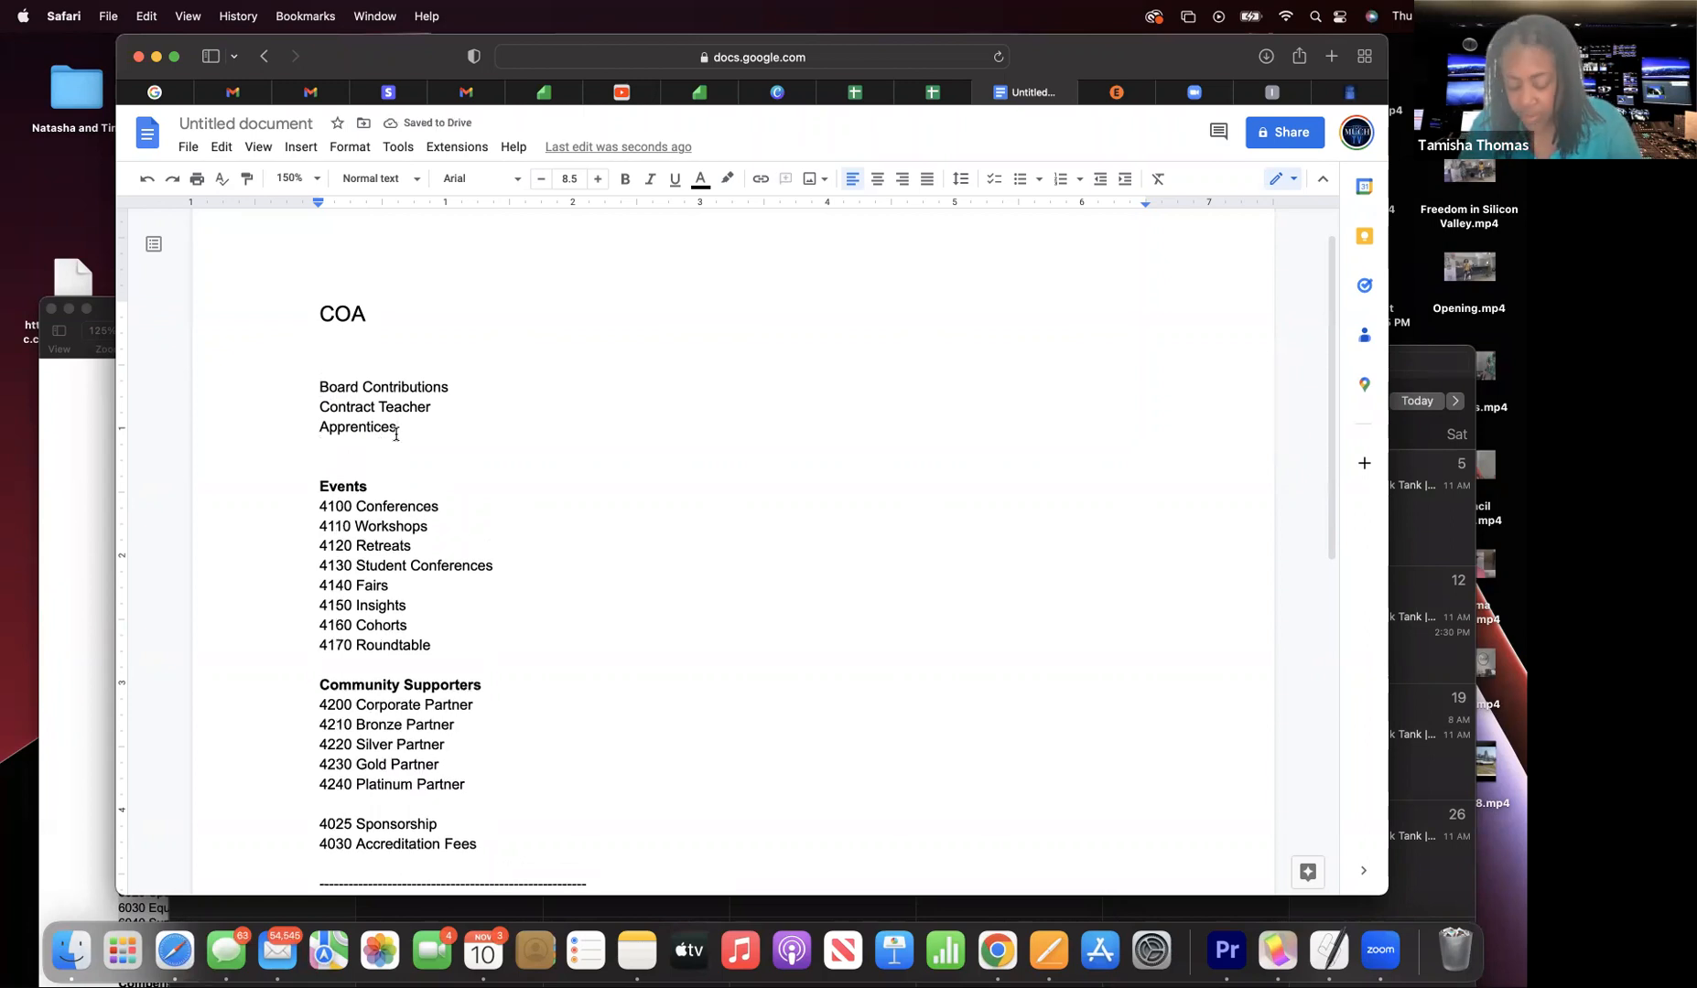
text(commu)
key(BackSpace)
key(BackSpace)
key(BackSpace)
key(BackSpace)
key(BackSpace)
text(Communi)
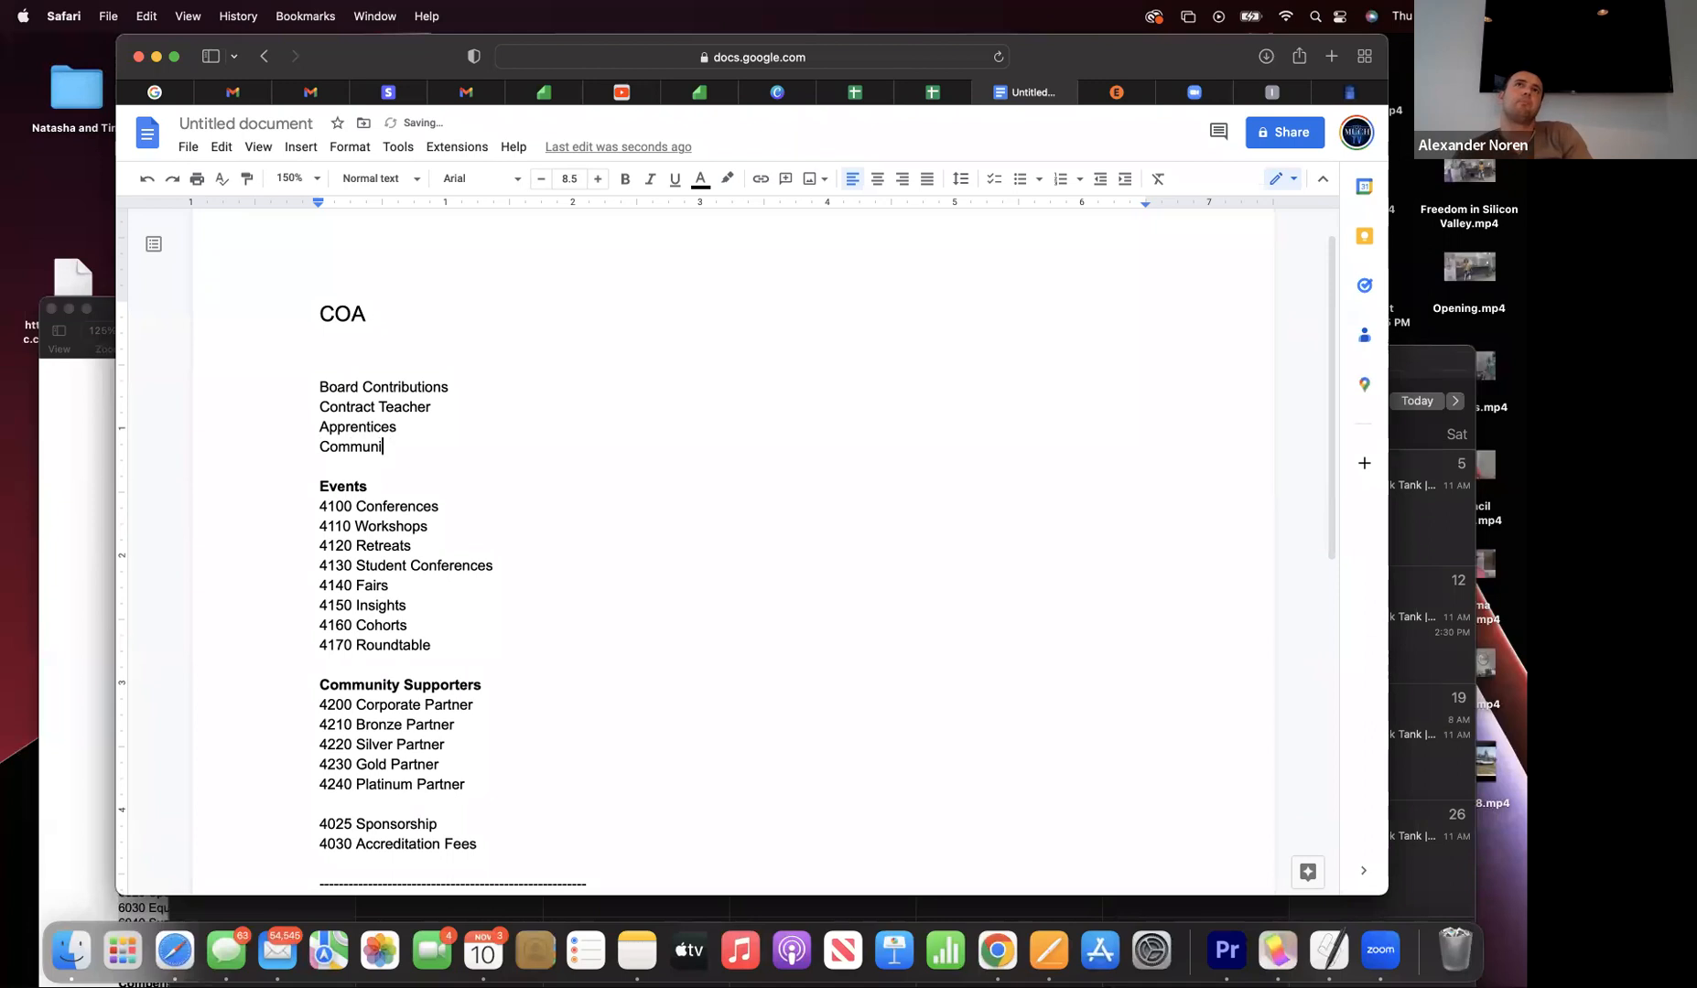
text(ty )
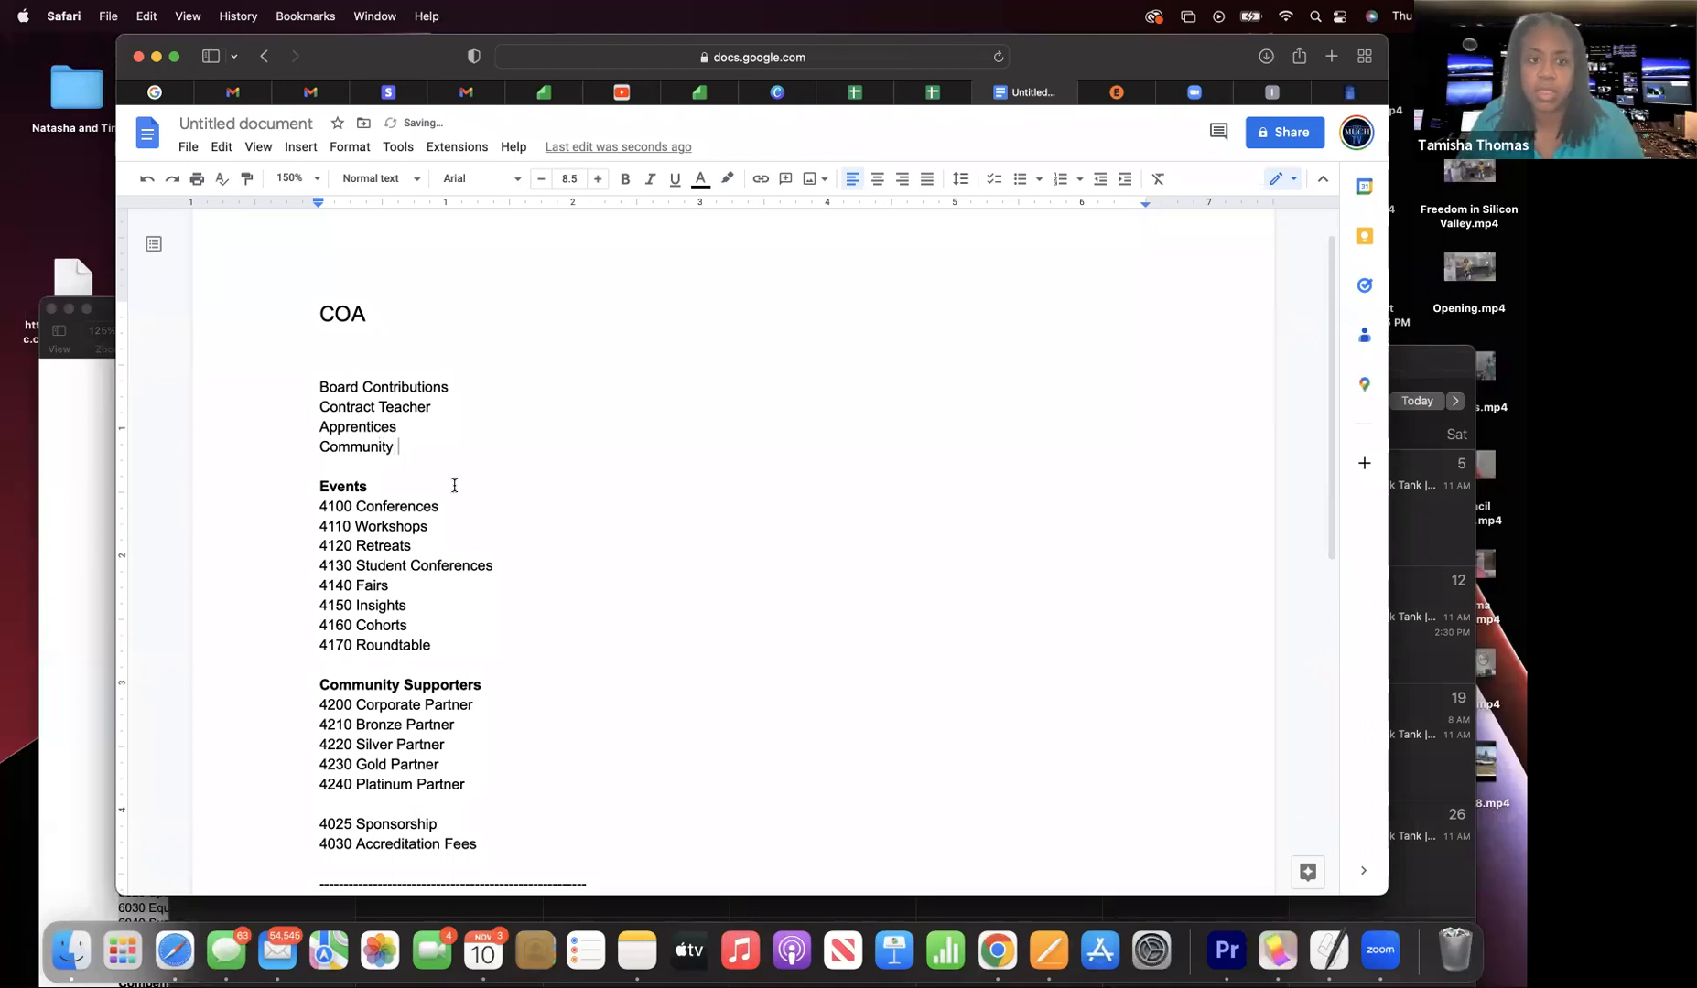
text(Service)
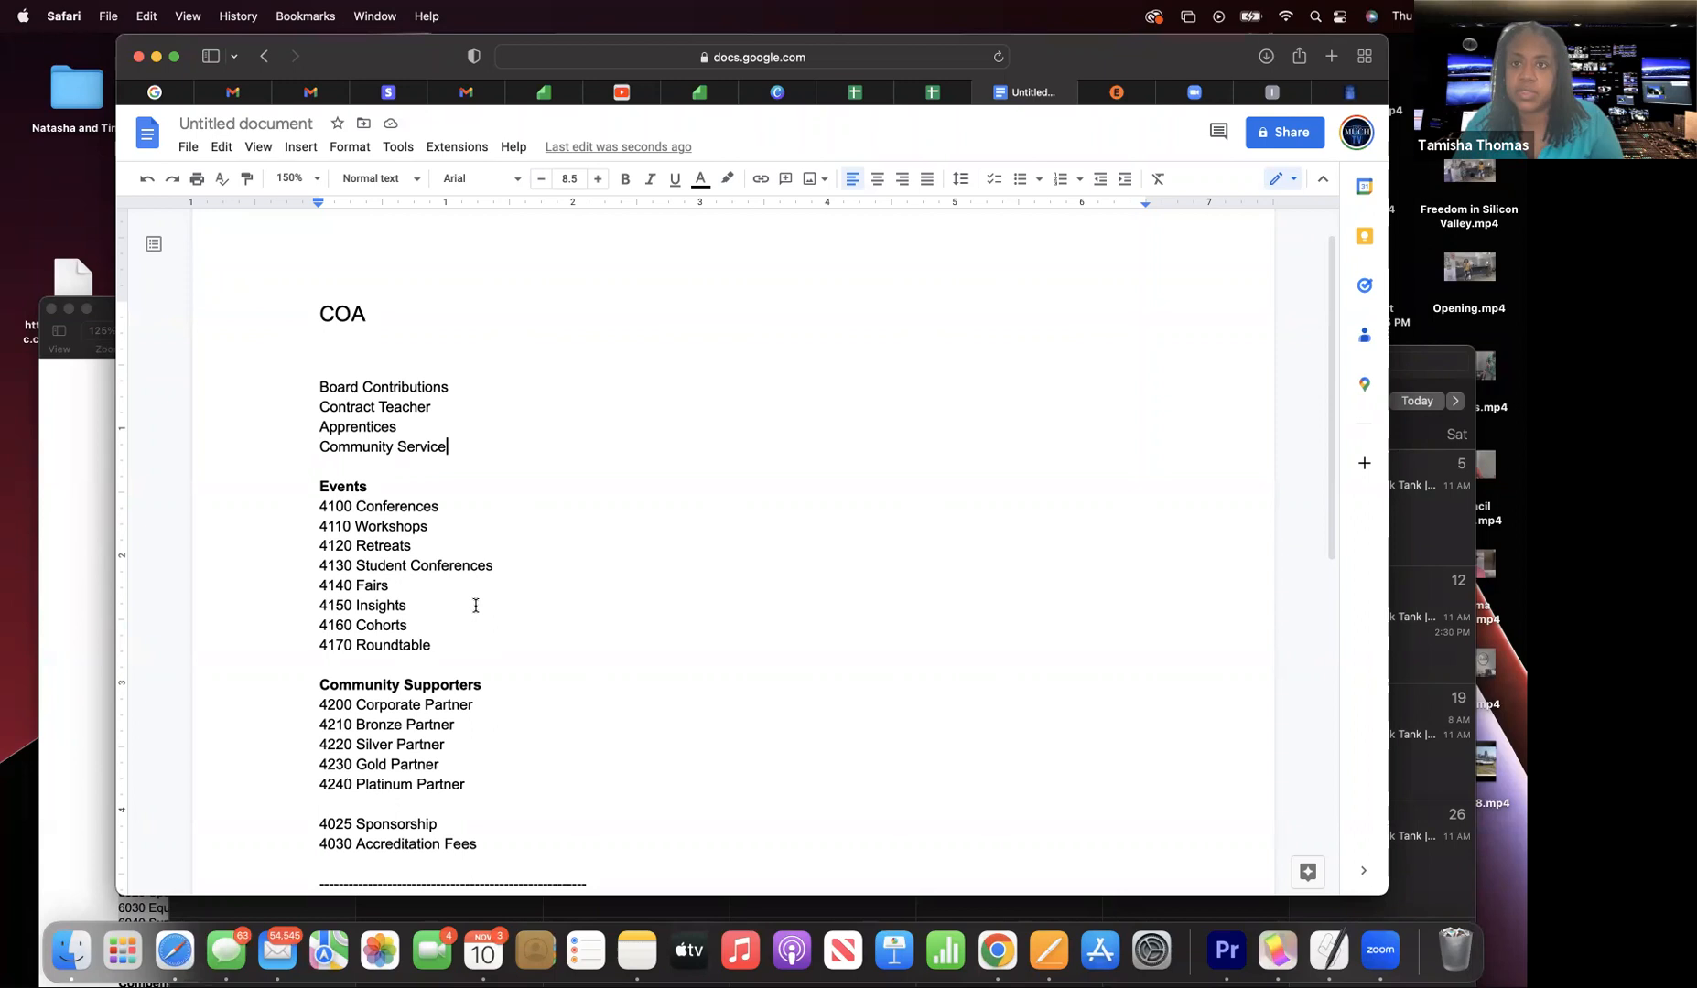
key(BackSpace)
key(BackSpace)
key(BackSpace)
key(BackSpace)
key(BackSpace)
key(BackSpace)
key(BackSpace)
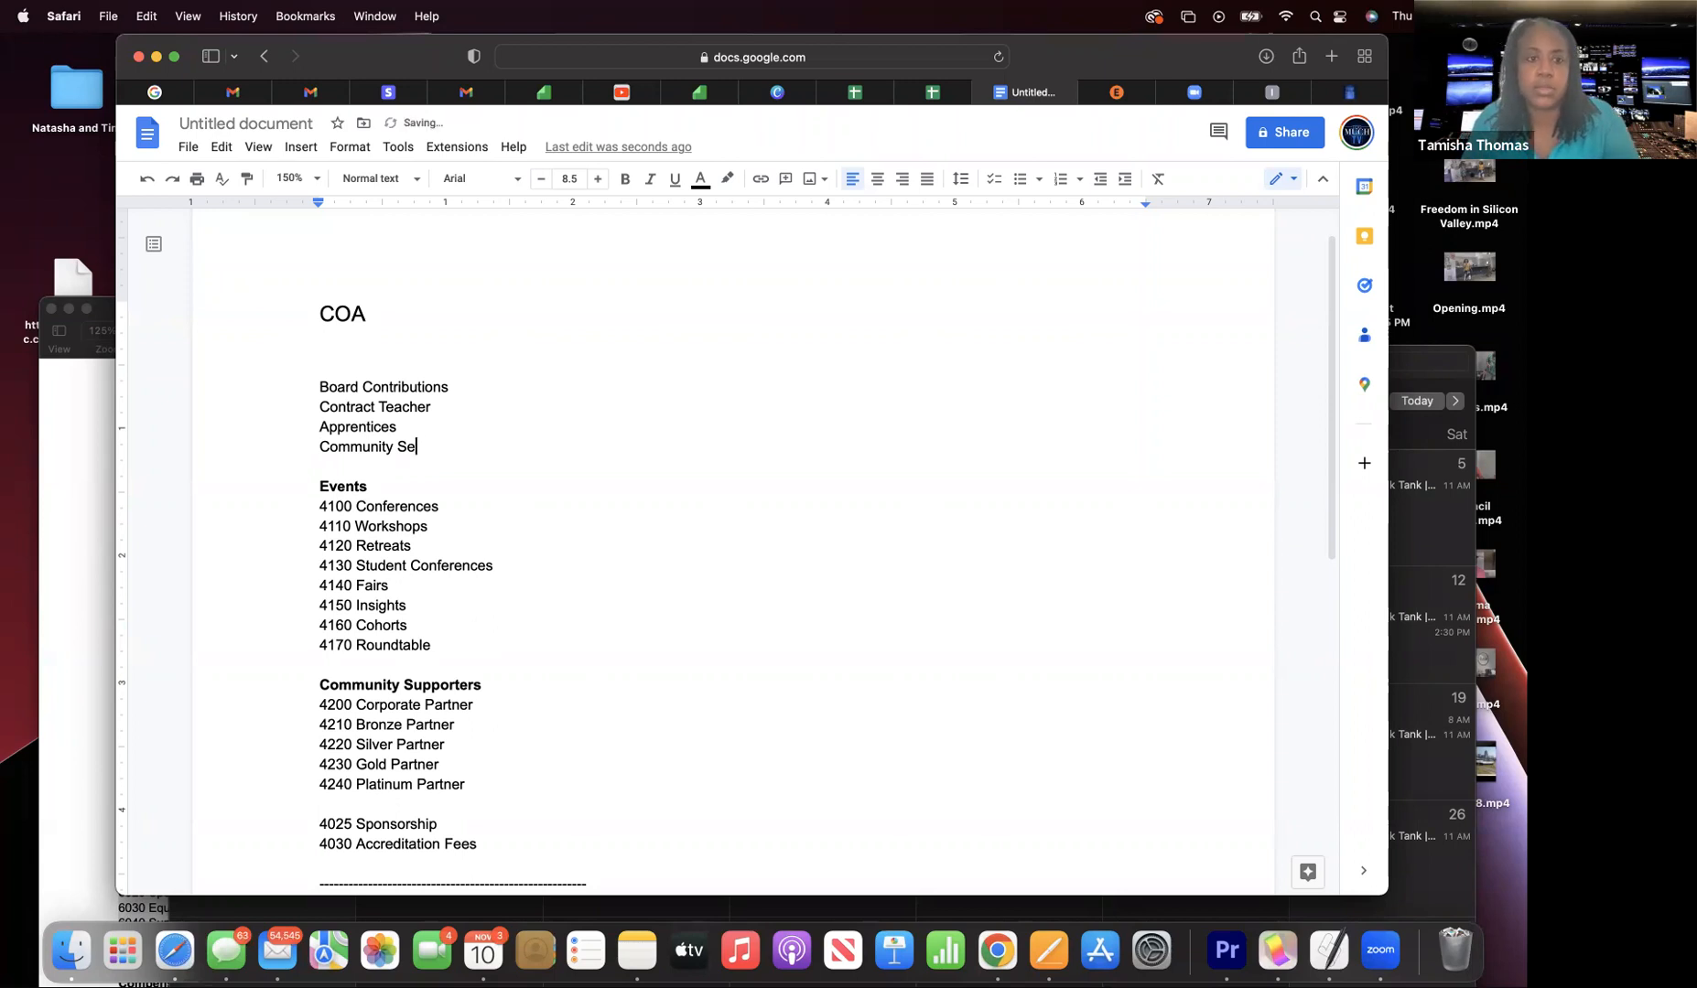
text(Par)
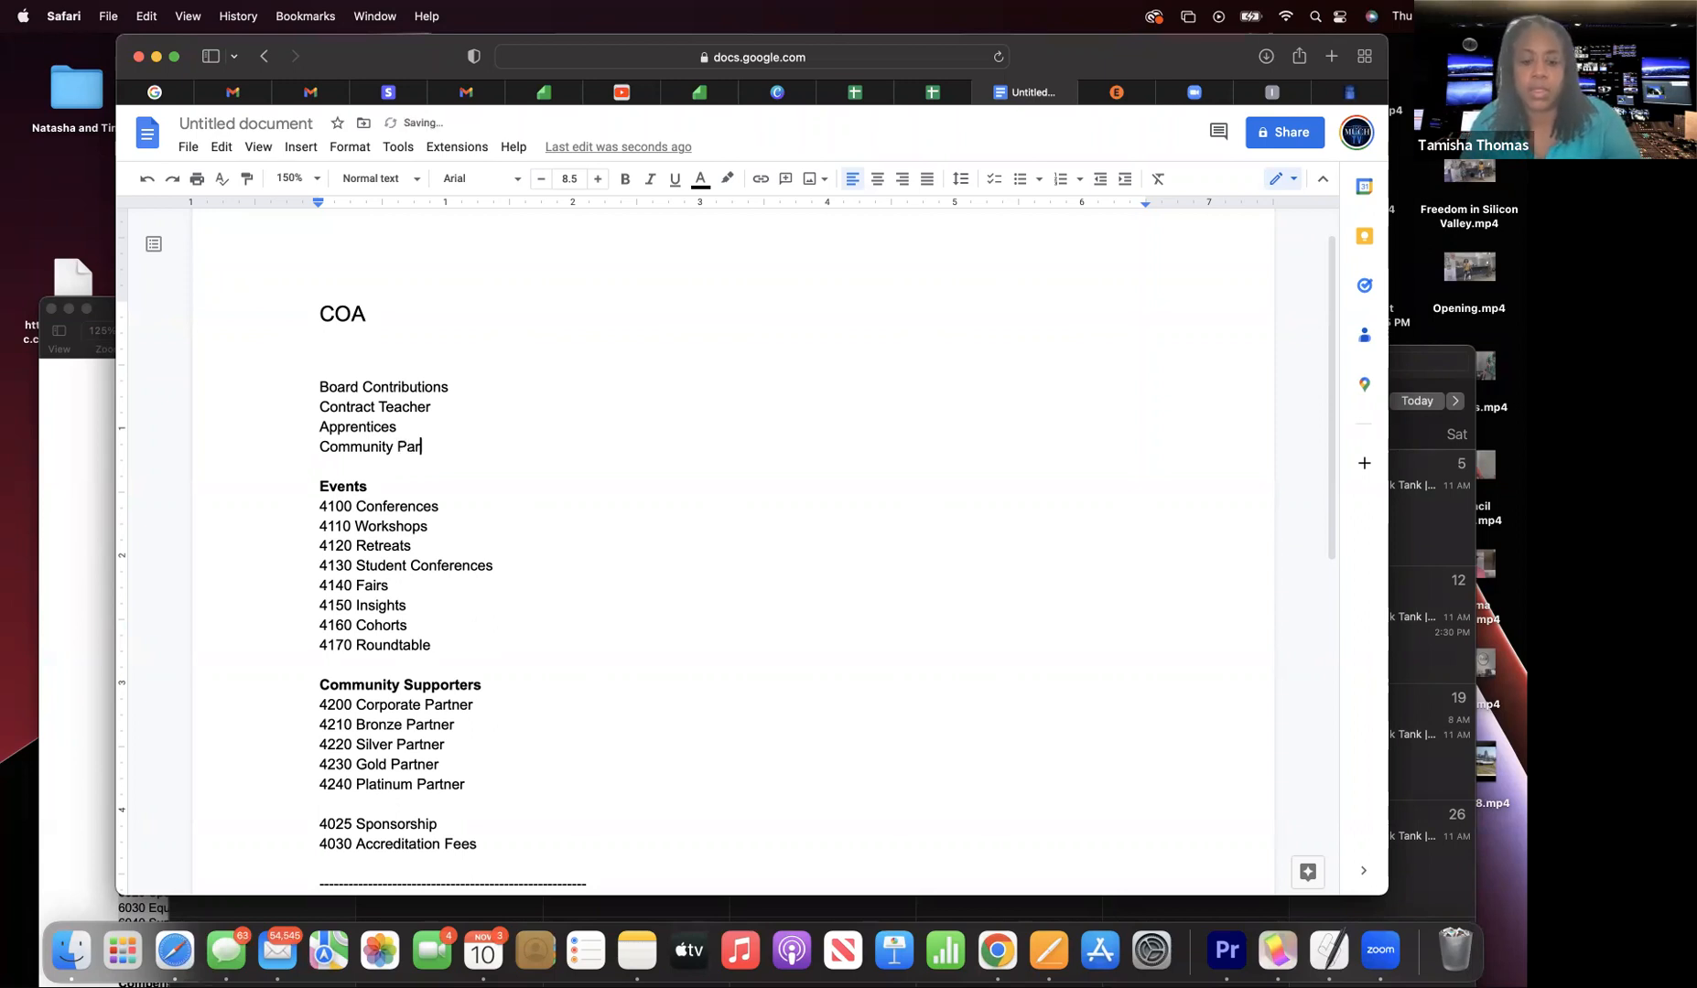
text(nte)
key(BackSpace)
key(BackSpace)
key(BackSpace)
key(BackSpace)
text(tners)
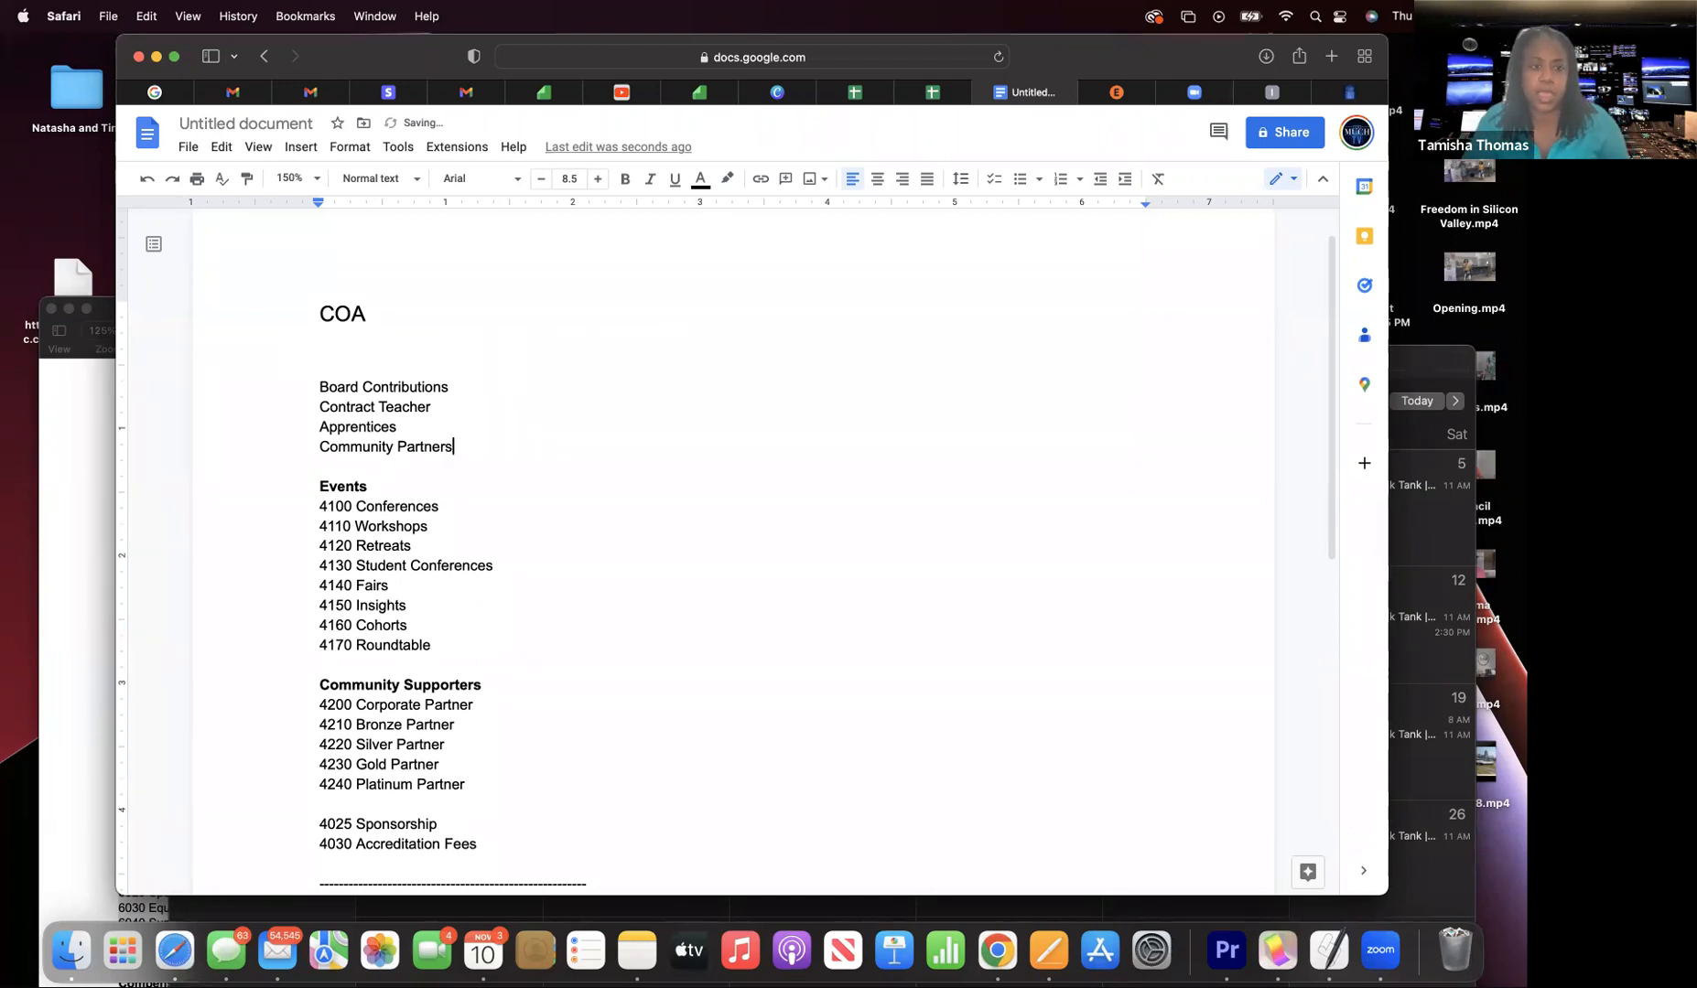
scroll(733, 551, down, 1)
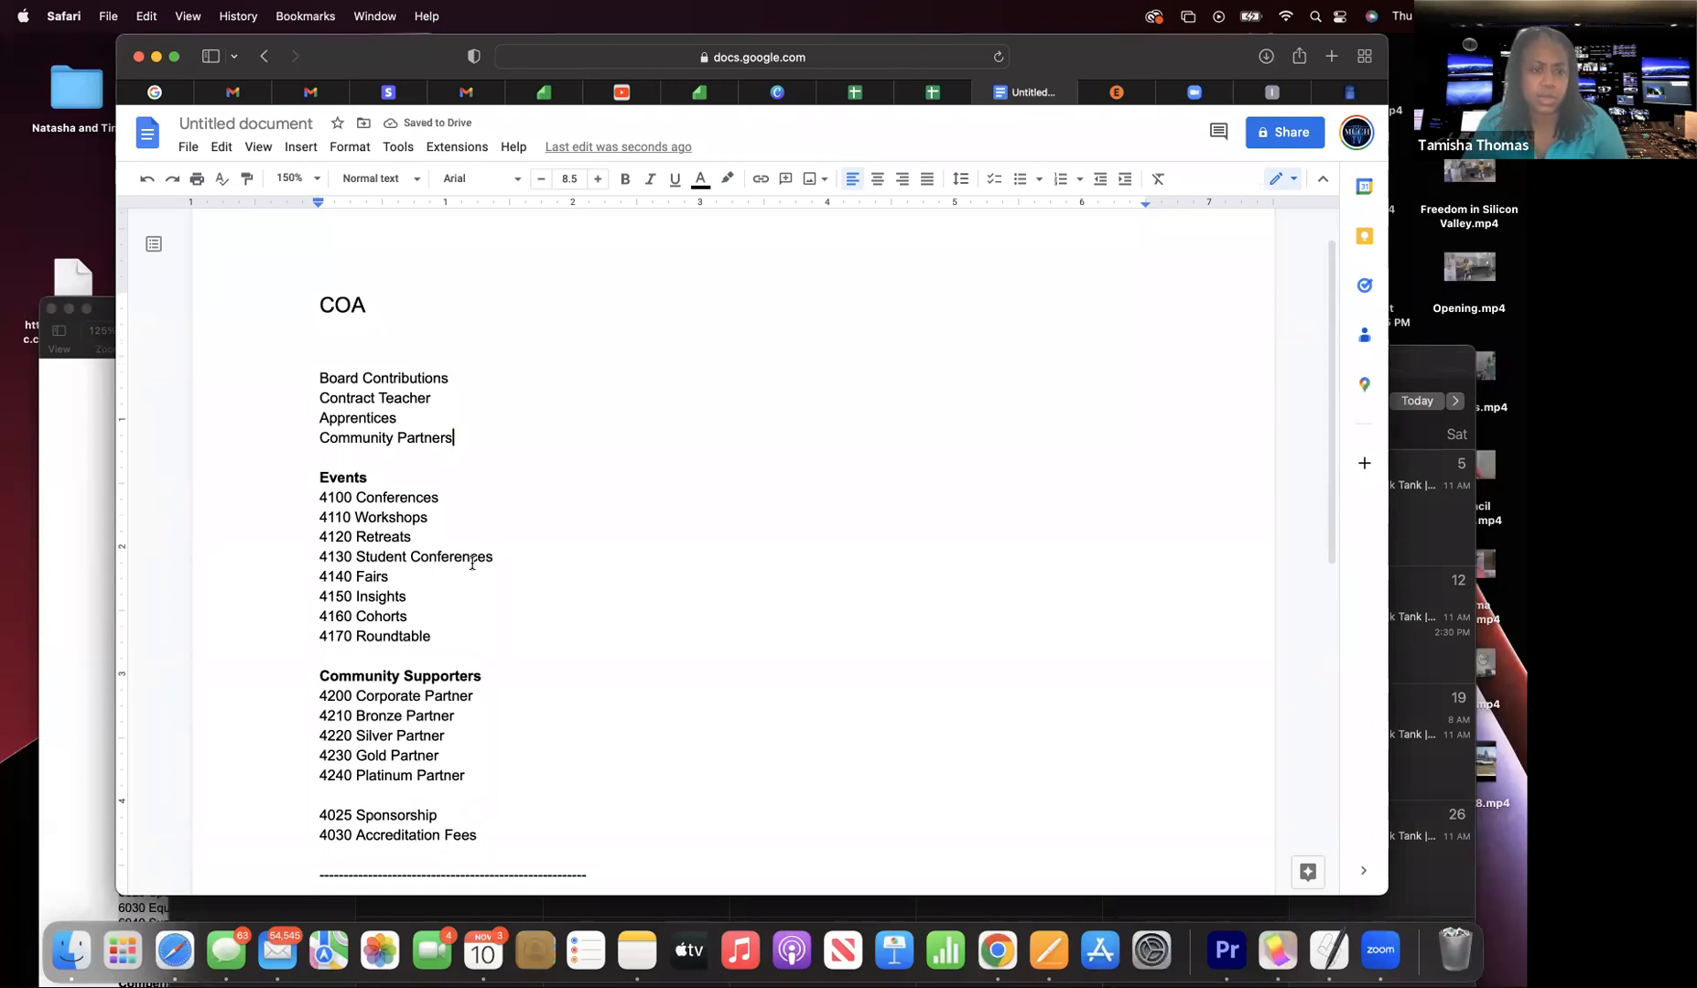
scroll(472, 561, down, 1)
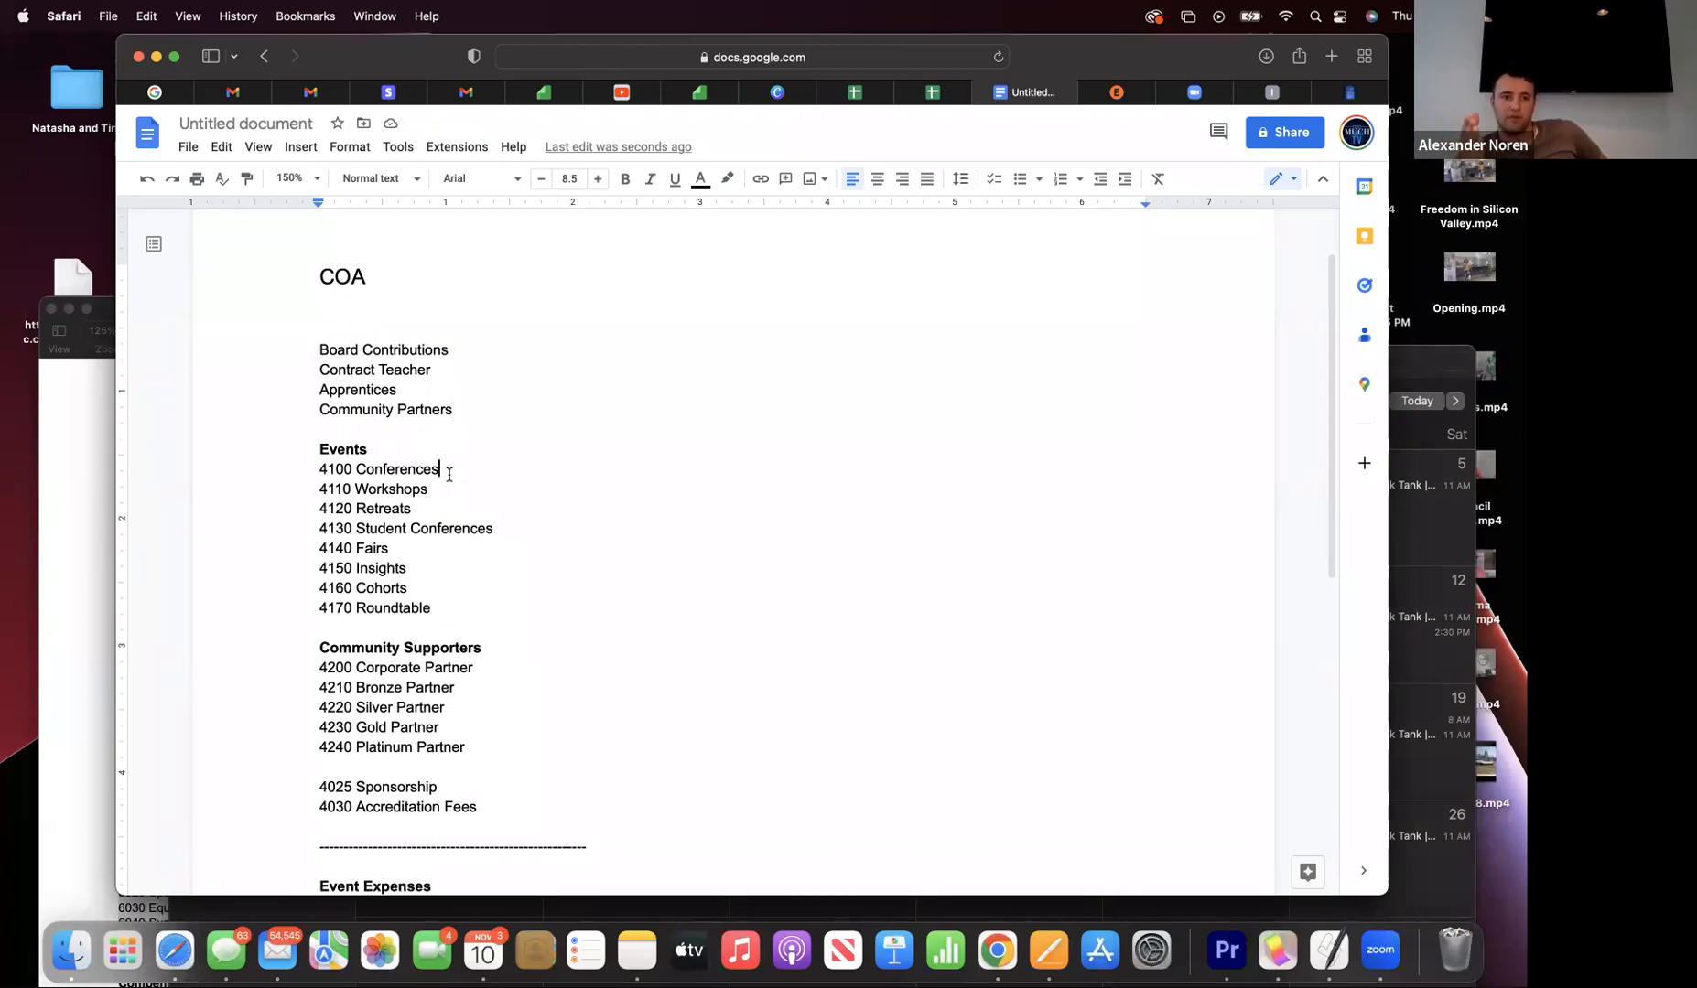
- Replace 4100 Conferences with 'Vendor Fees' indented one tab stop, with a new line below
key(BackSpace)
key(BackSpace)
key(BackSpace)
key(BackSpace)
key(BackSpace)
key(BackSpace)
key(BackSpace)
key(BackSpace)
key(BackSpace)
key(BackSpace)
key(BackSpace)
key(BackSpace)
key(BackSpace)
key(BackSpace)
key(BackSpace)
key(BackSpace)
text(Vendor )
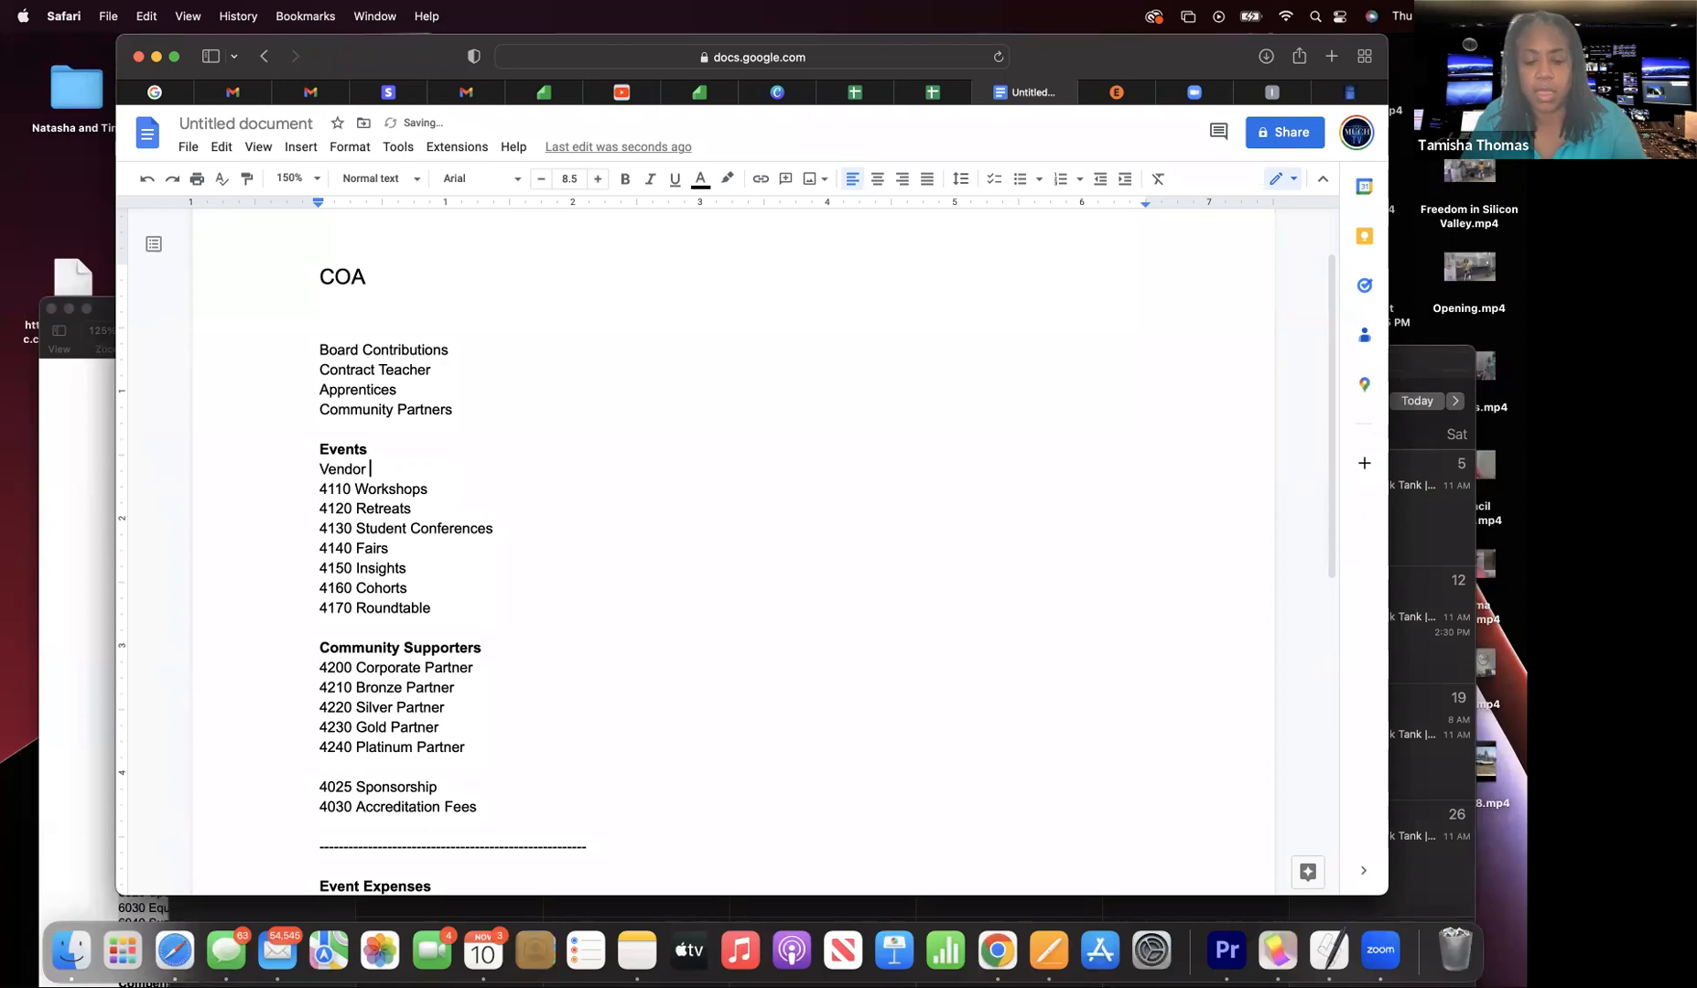
text(Fees)
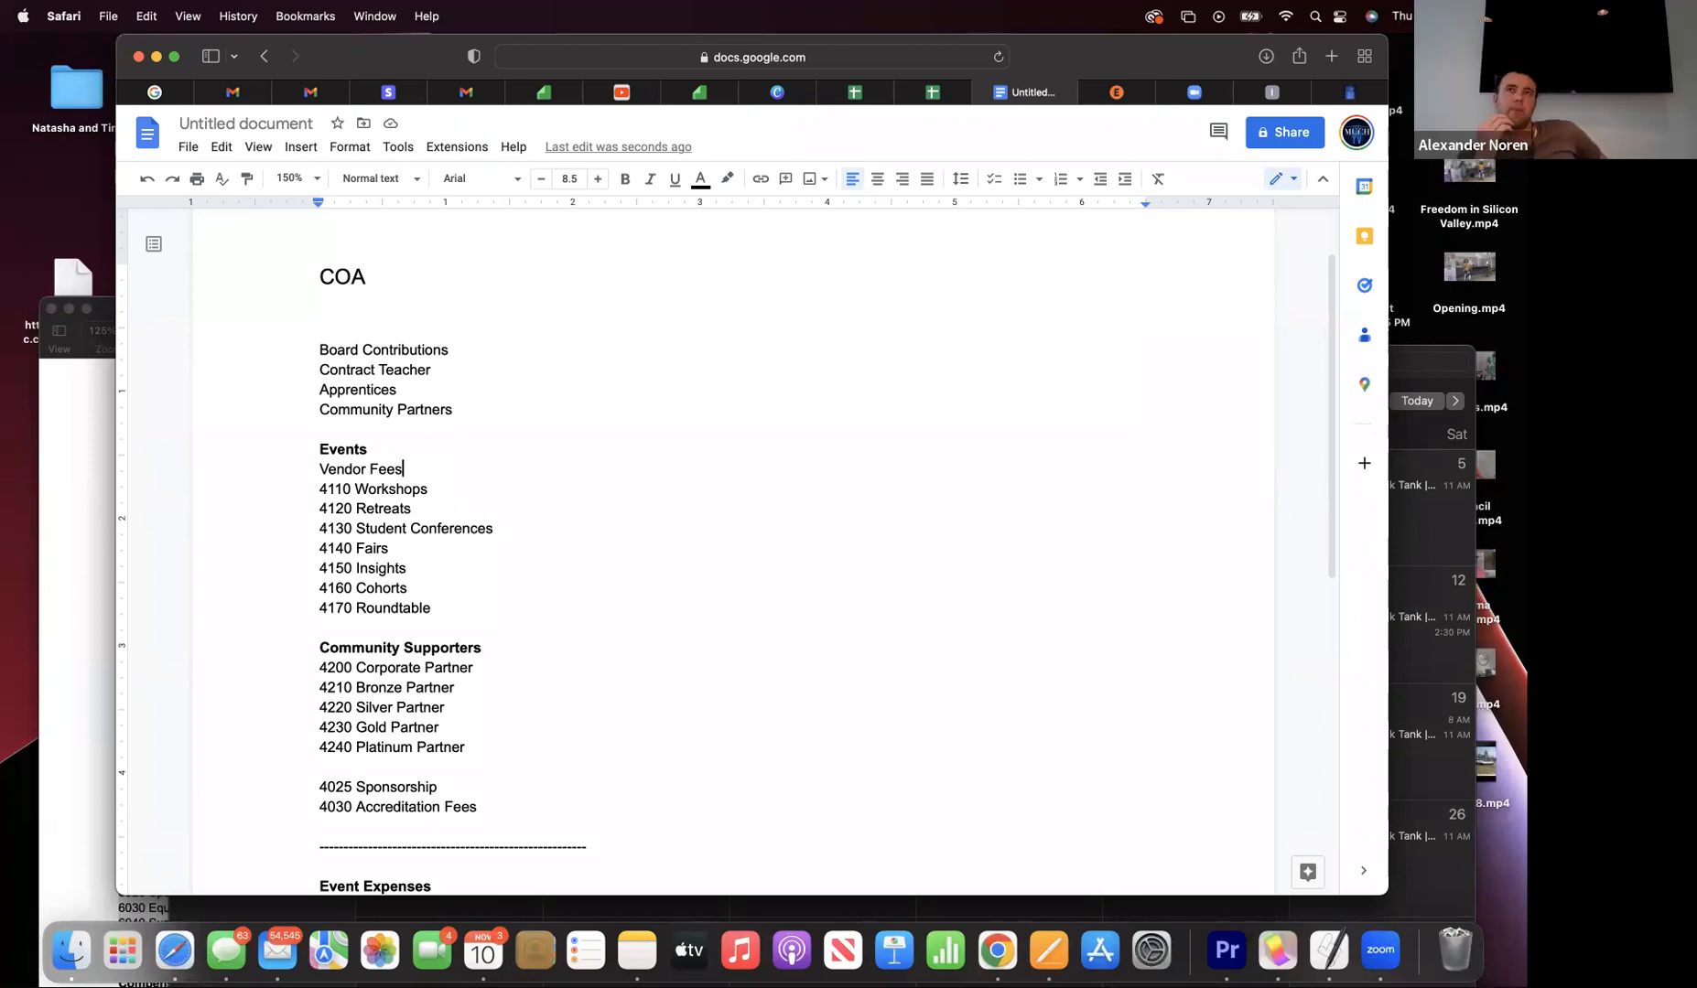
key(BackSpace)
key(BackSpace)
key(BackSpace)
key(BackSpace)
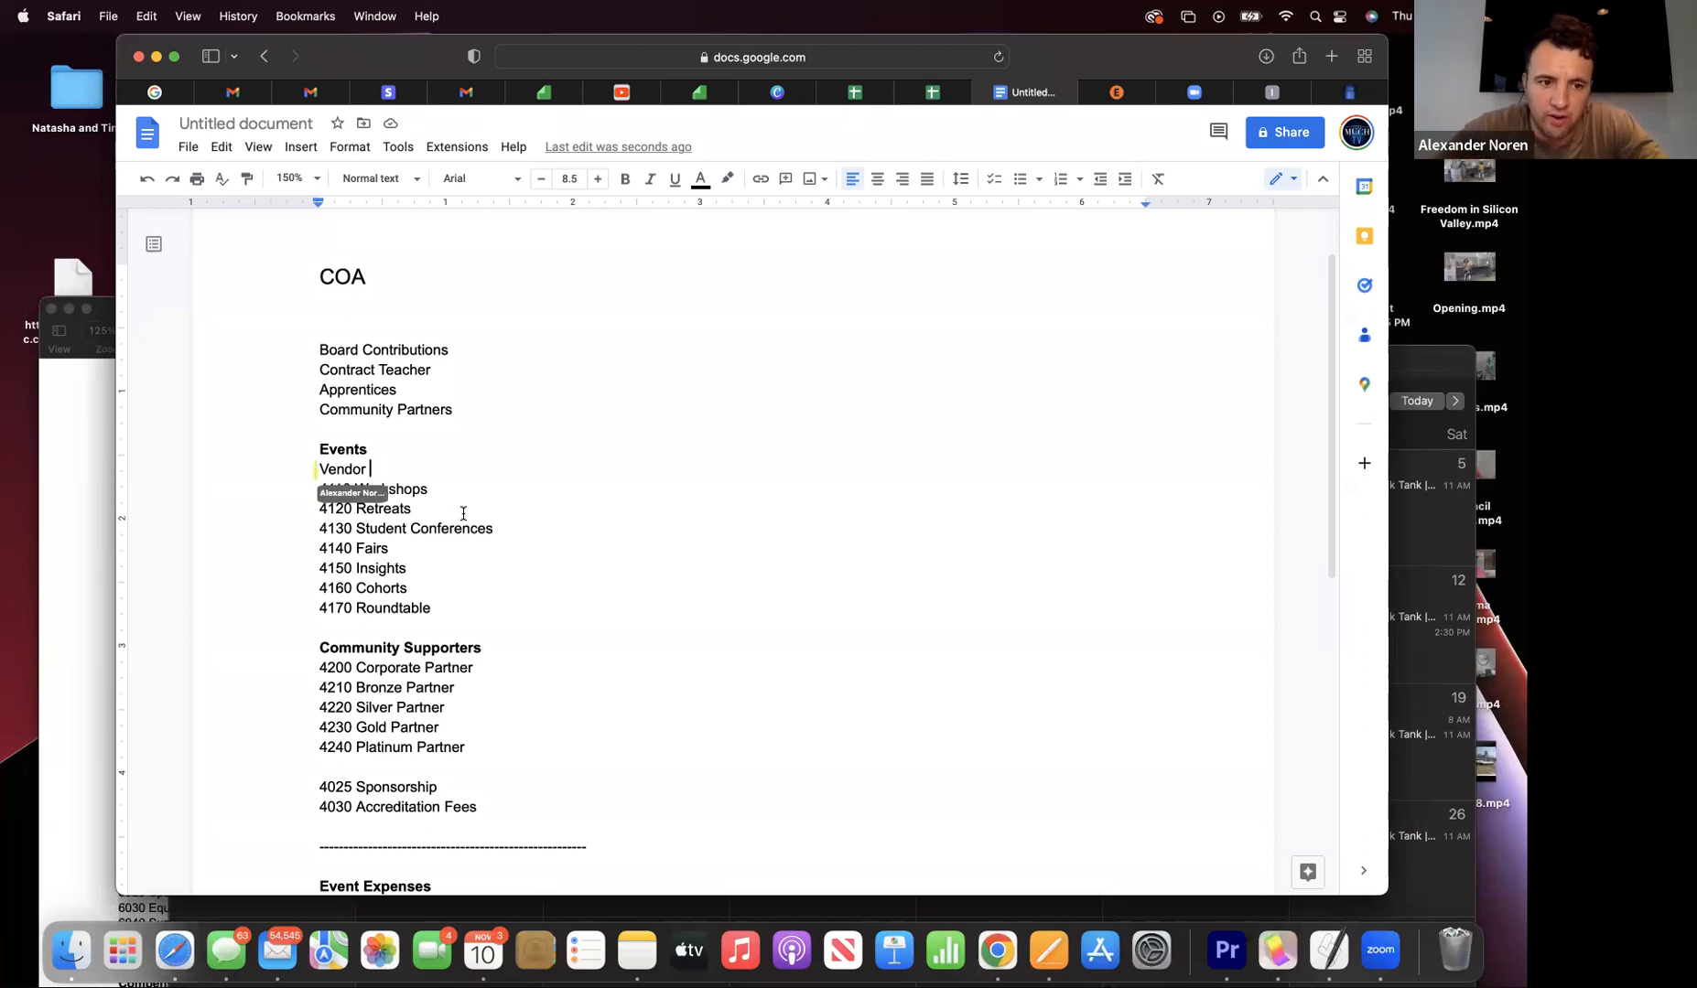
click(319, 472)
key(Tab)
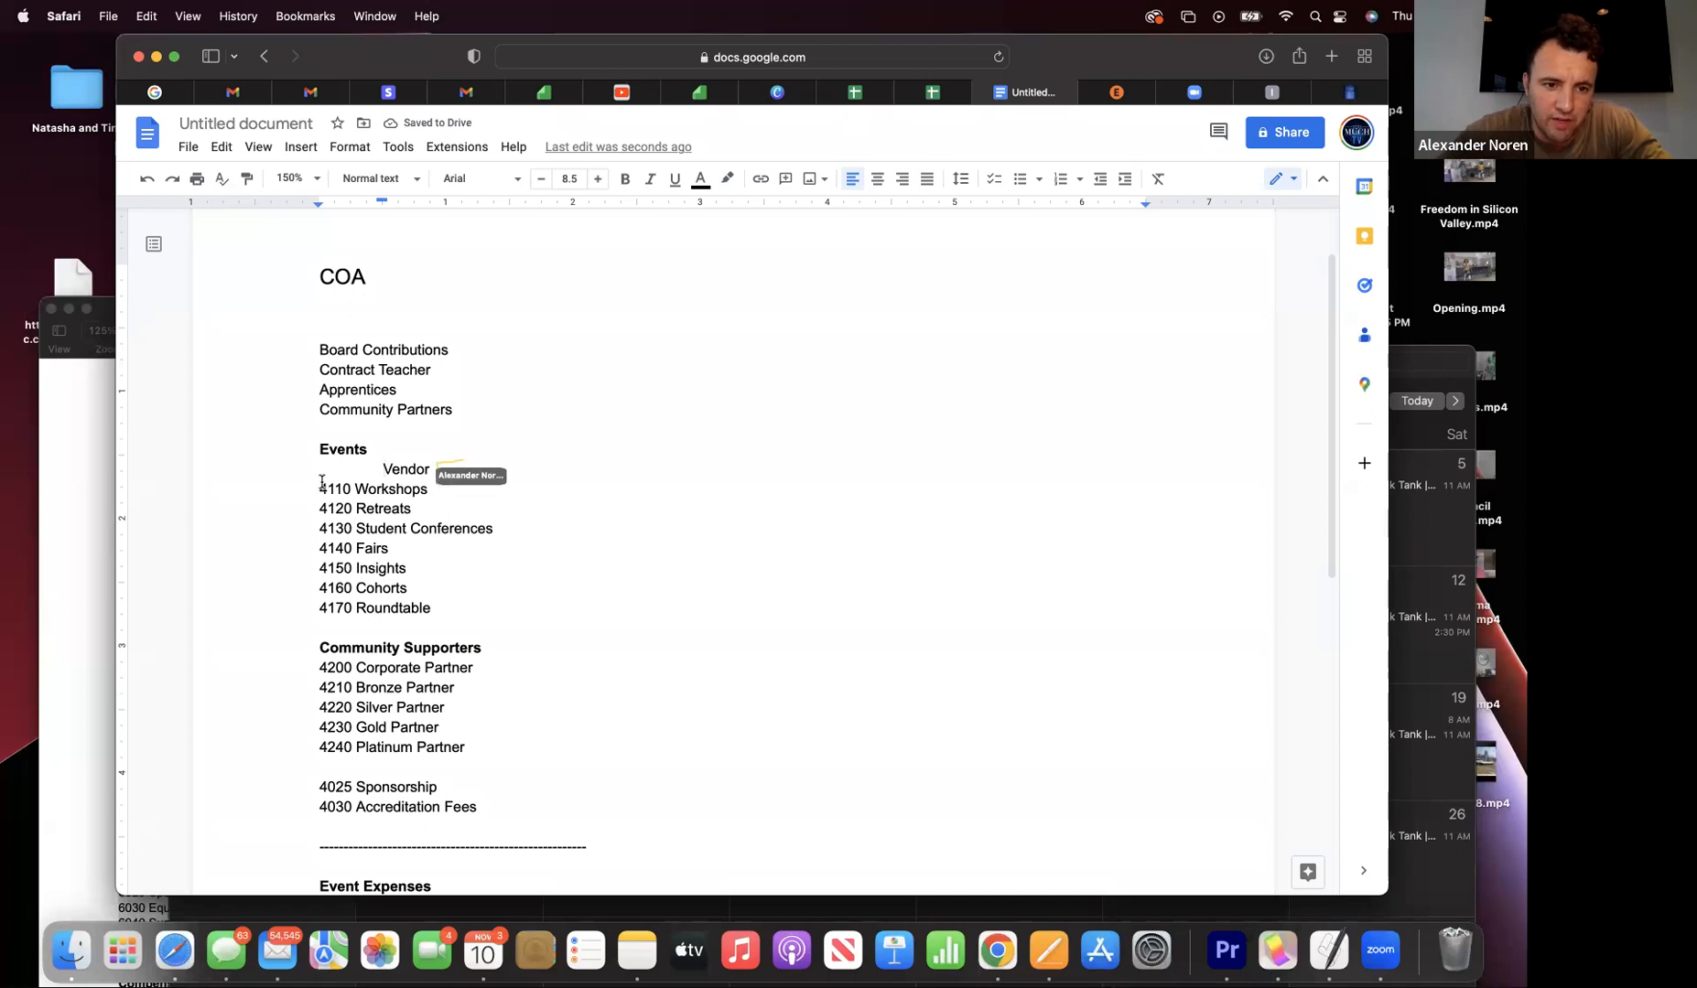
click(435, 472)
text(Fees)
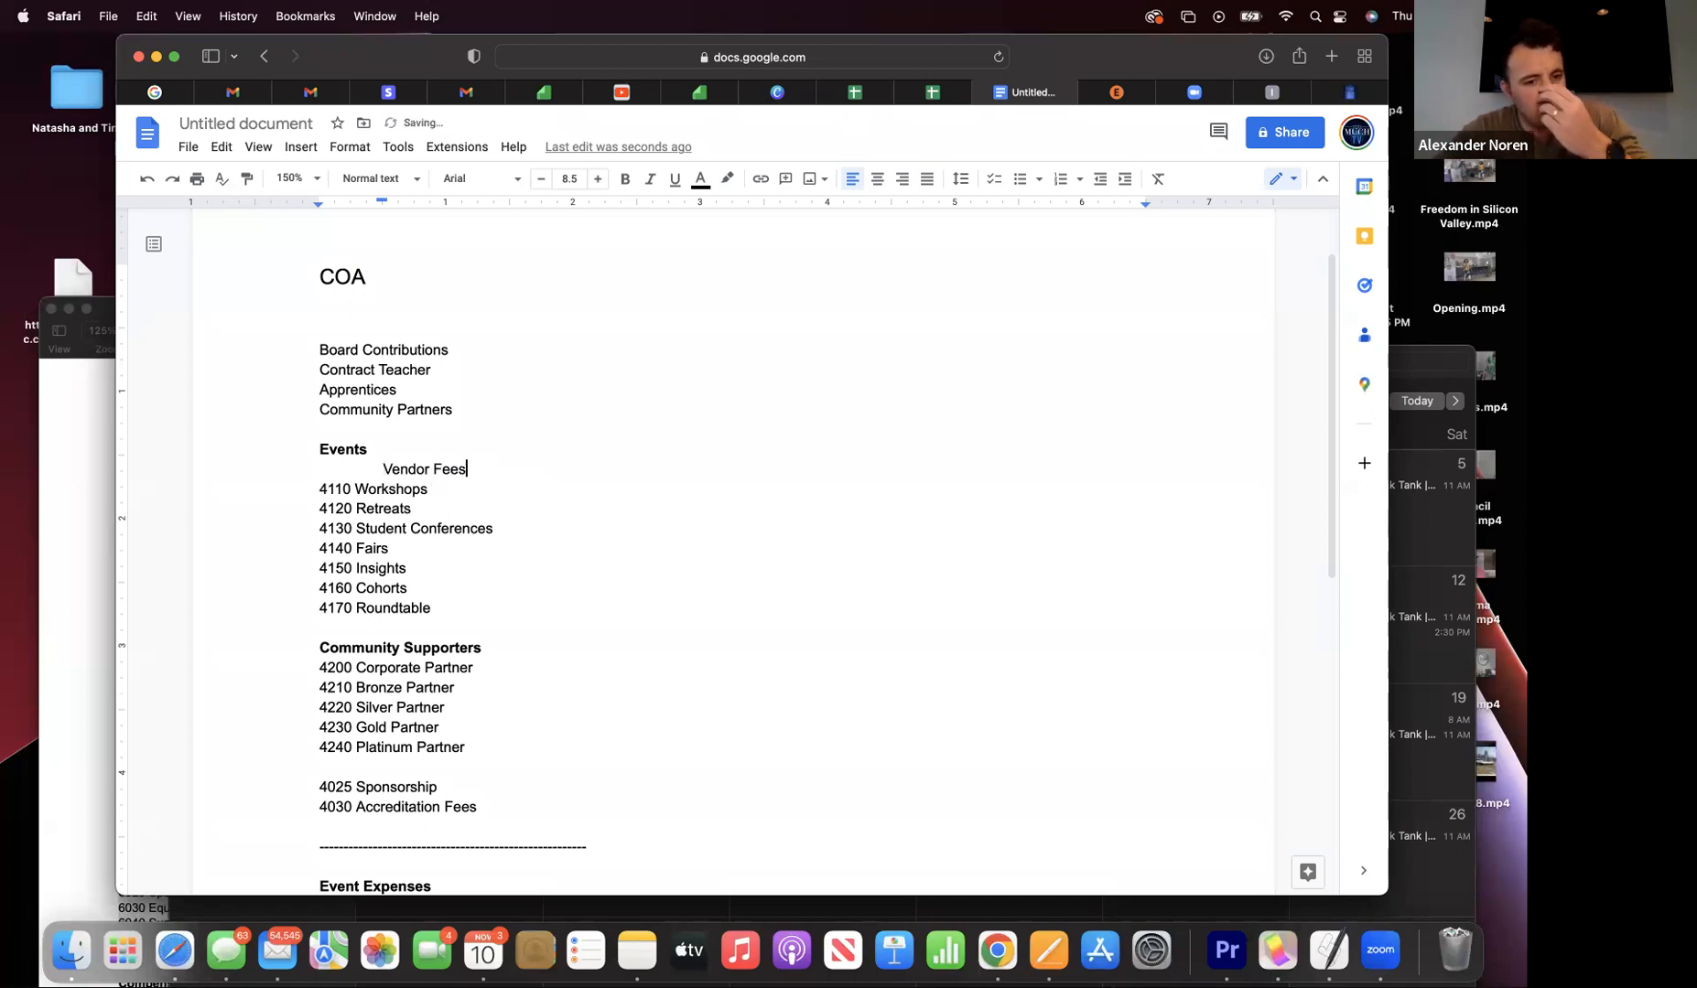
key(Return)
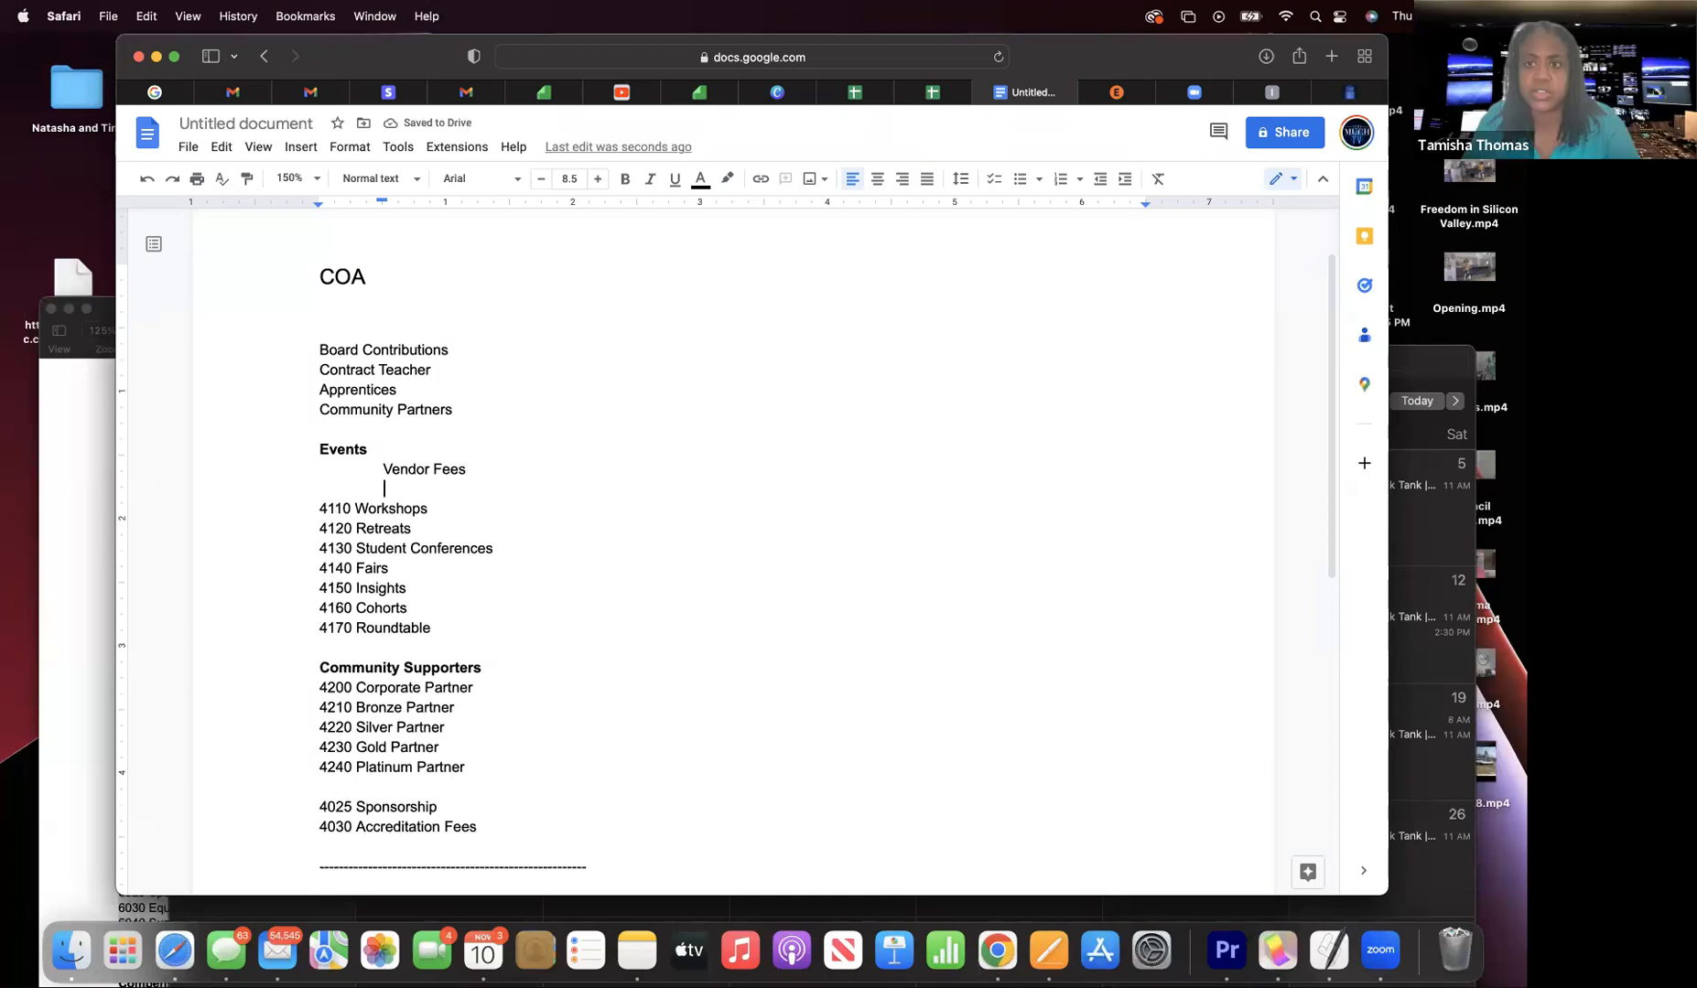
- Add indented 'Sponsors' and 'Tickets' lines under Vendor Fees, followed by a blank line
text(Sp[no)
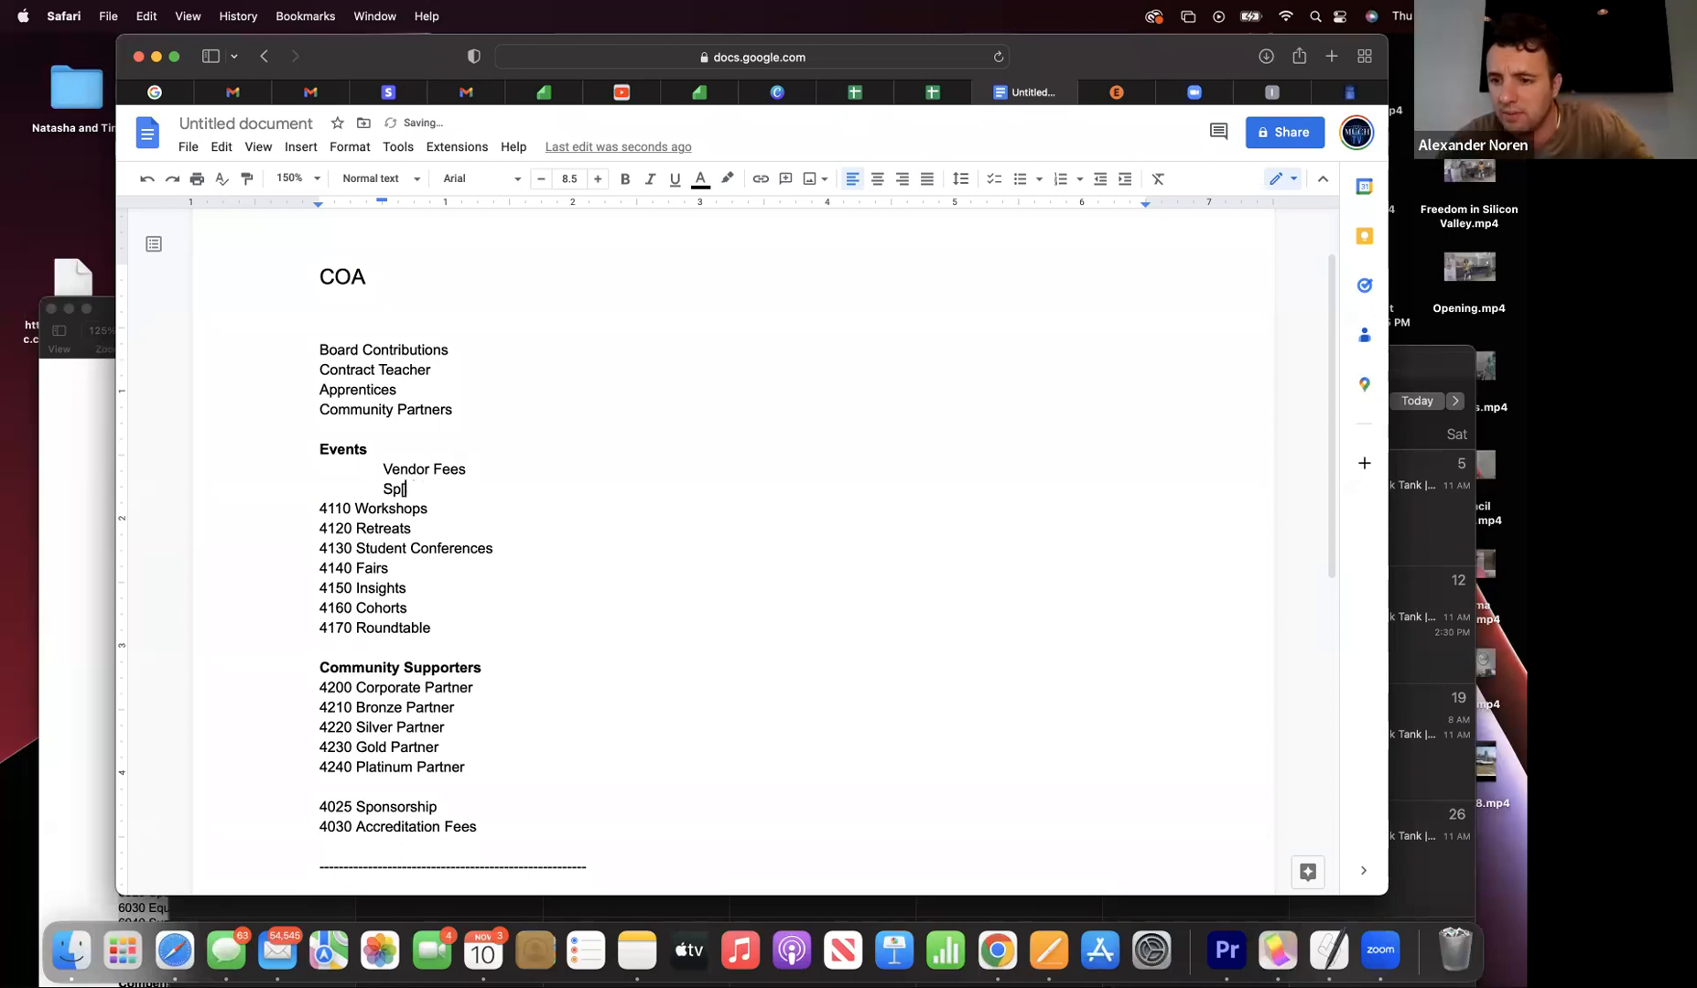
text(osors)
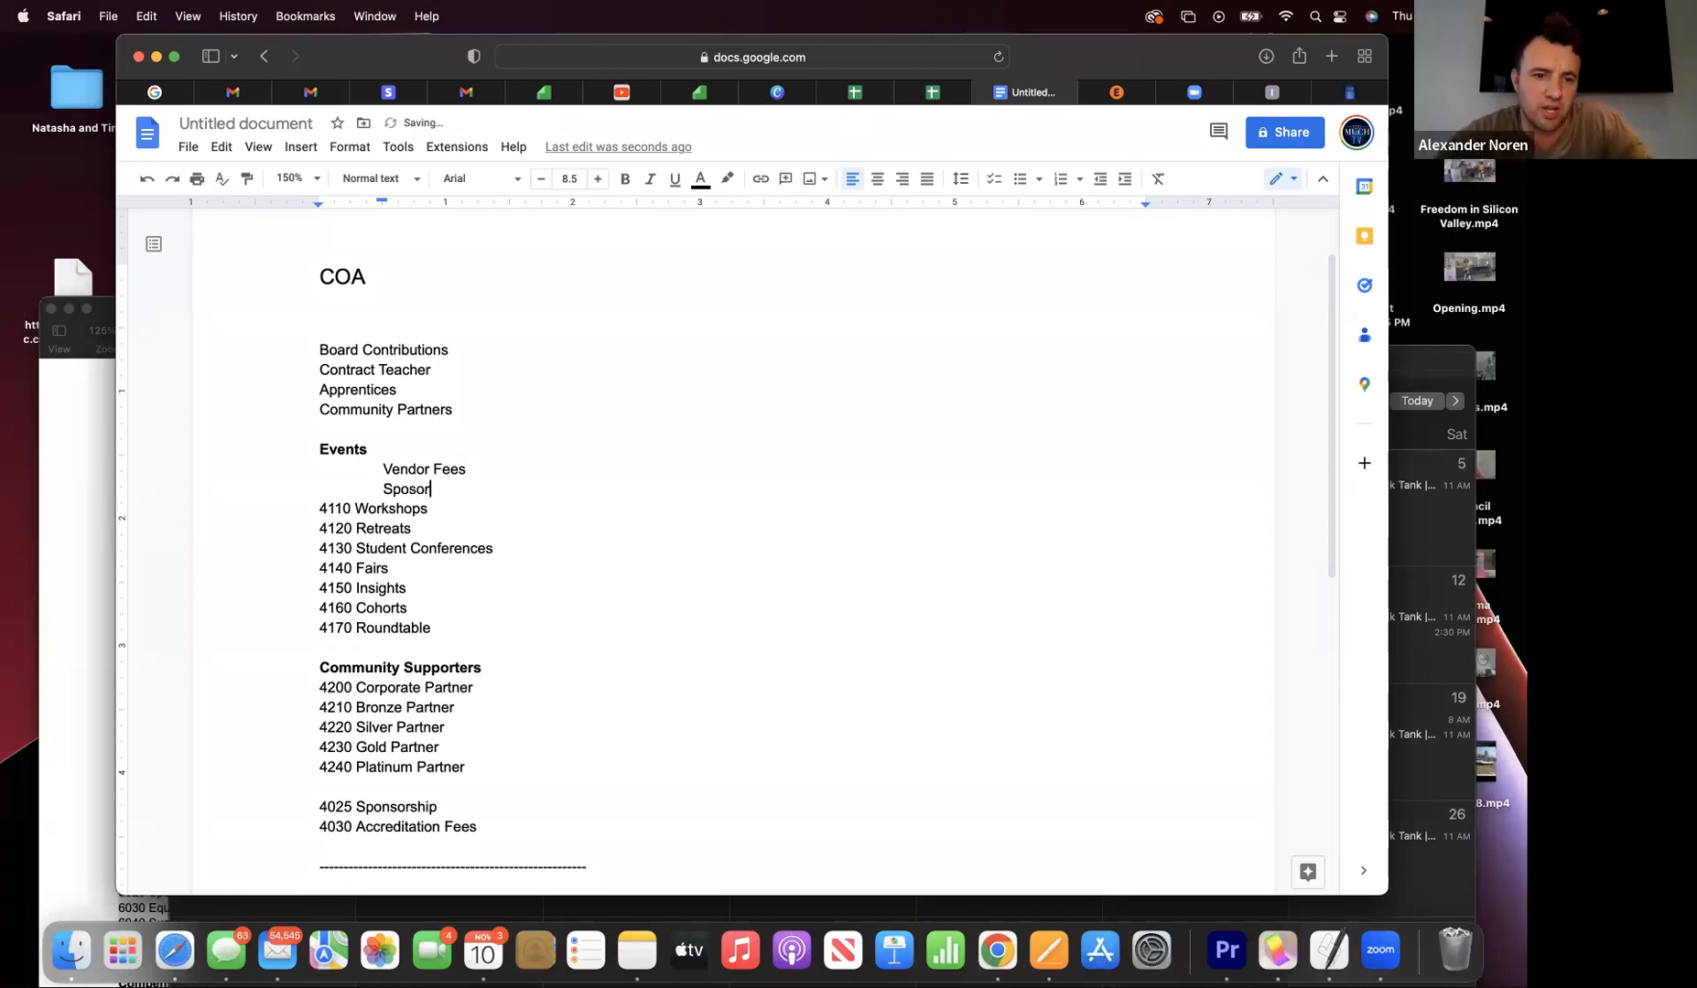
key(BackSpace)
key(BackSpace)
key(BackSpace)
text(nsor)
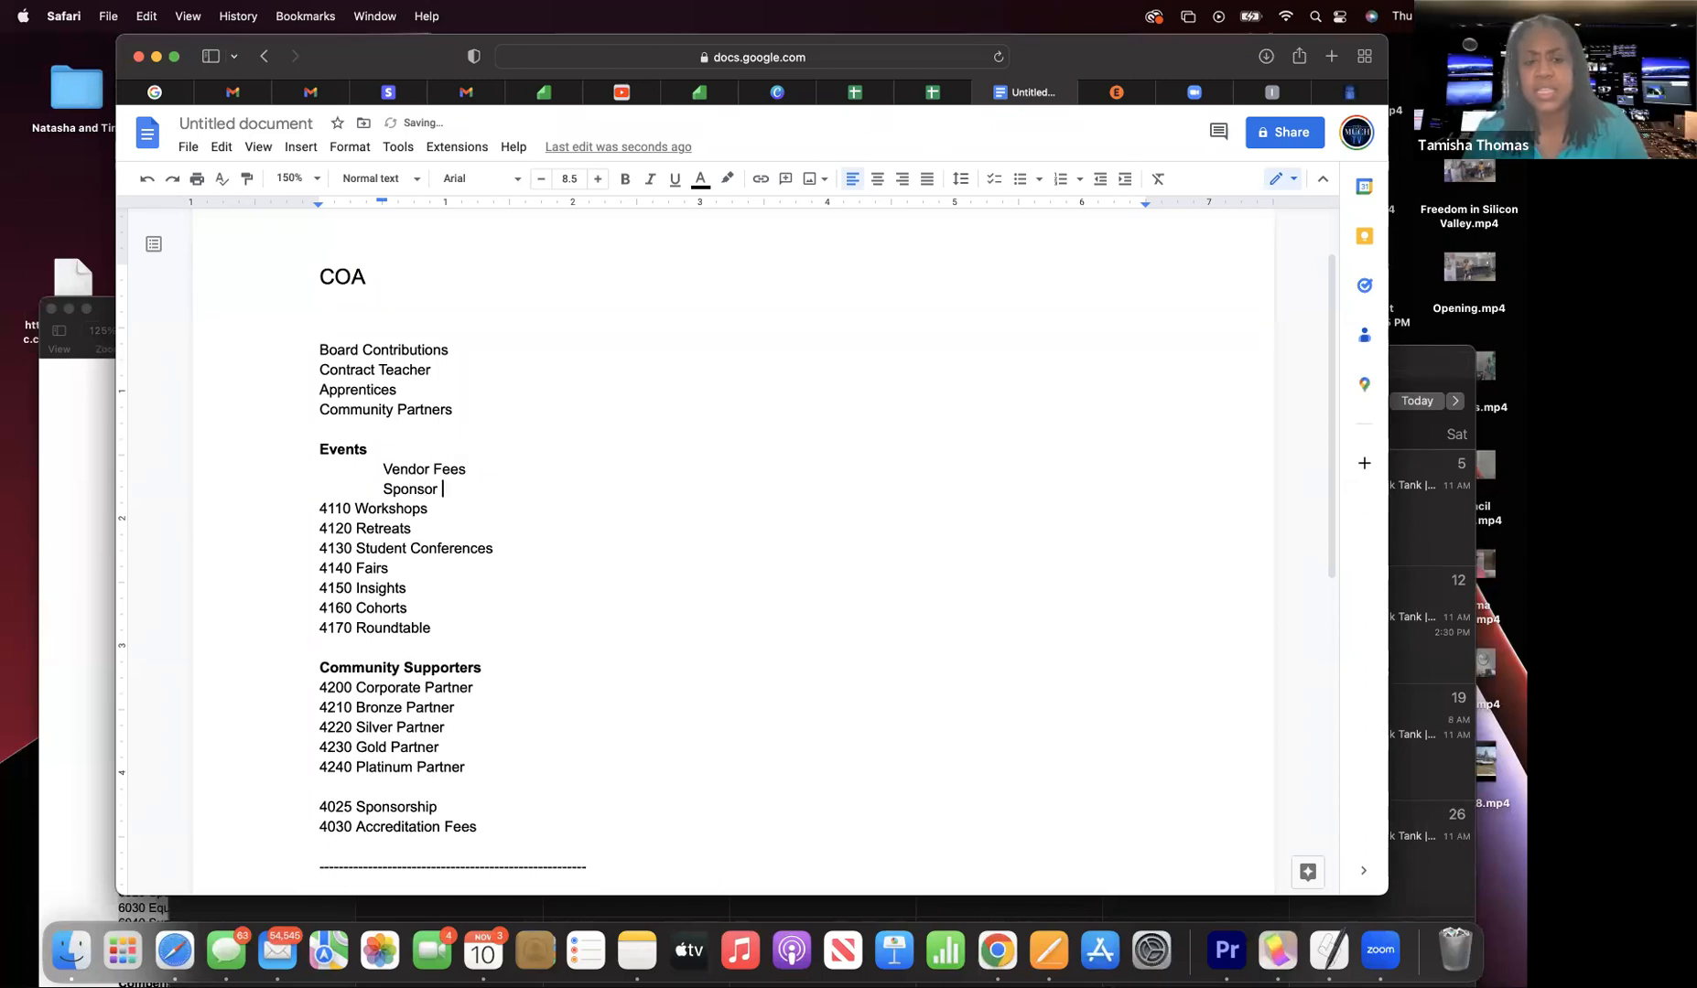
key(Return)
text(tickets)
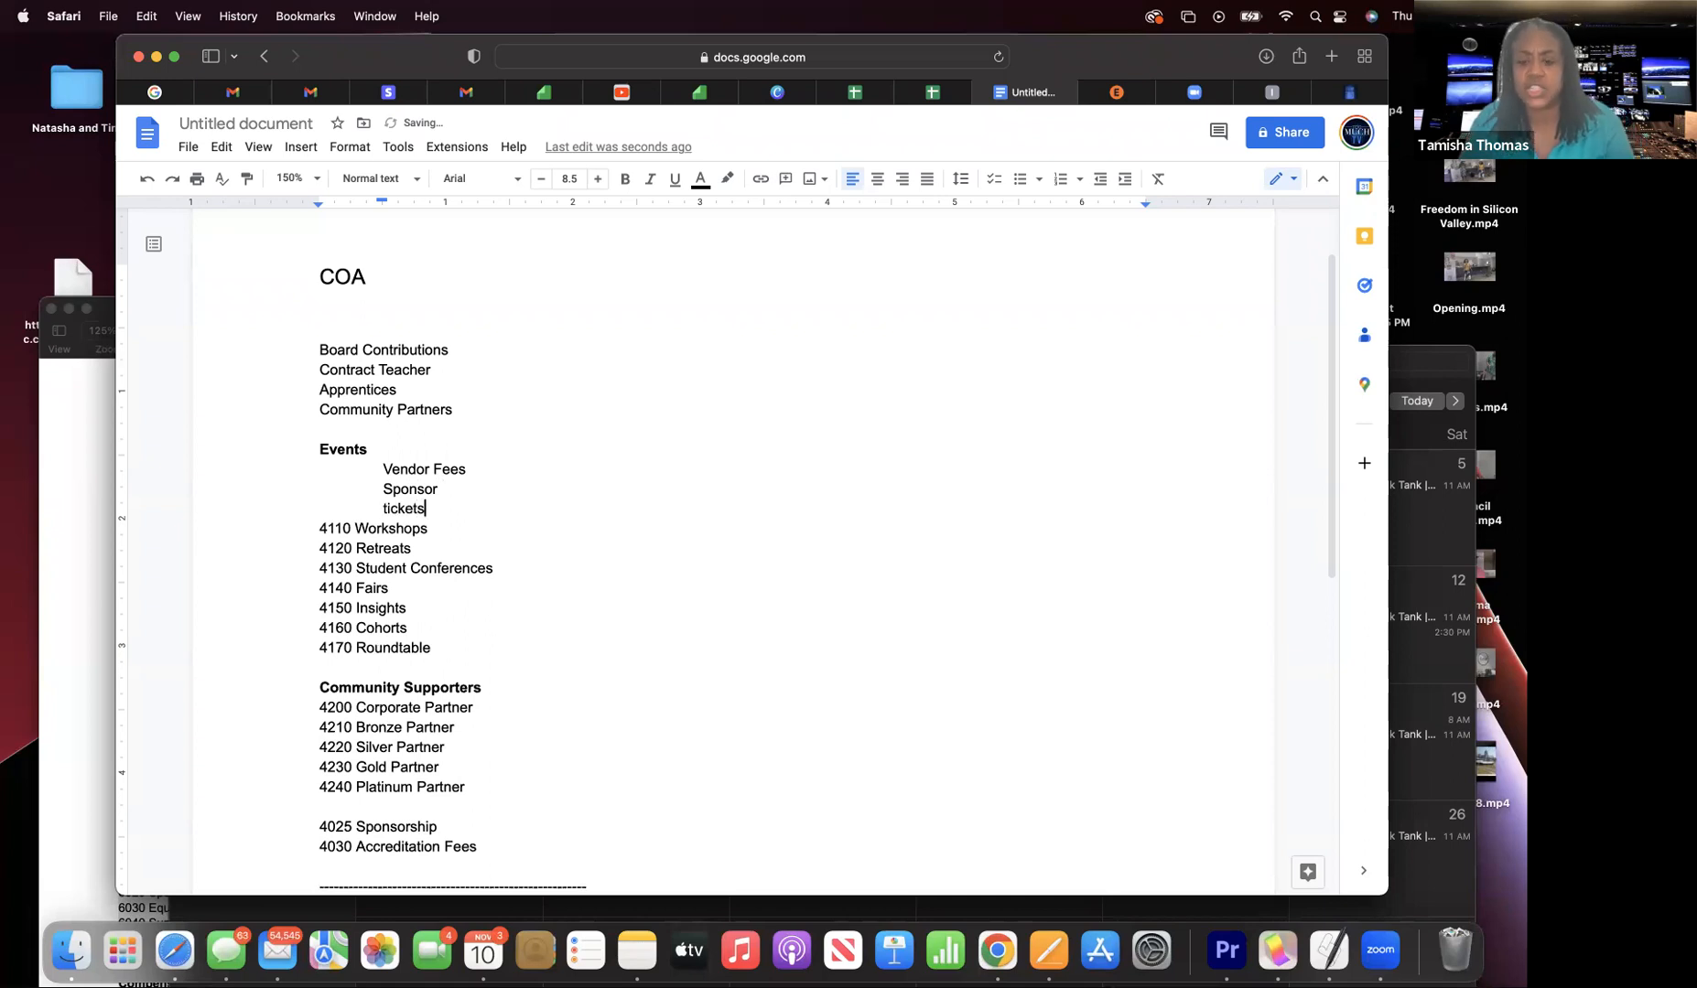
click(390, 508)
key(BackSpace)
key(BackSpace)
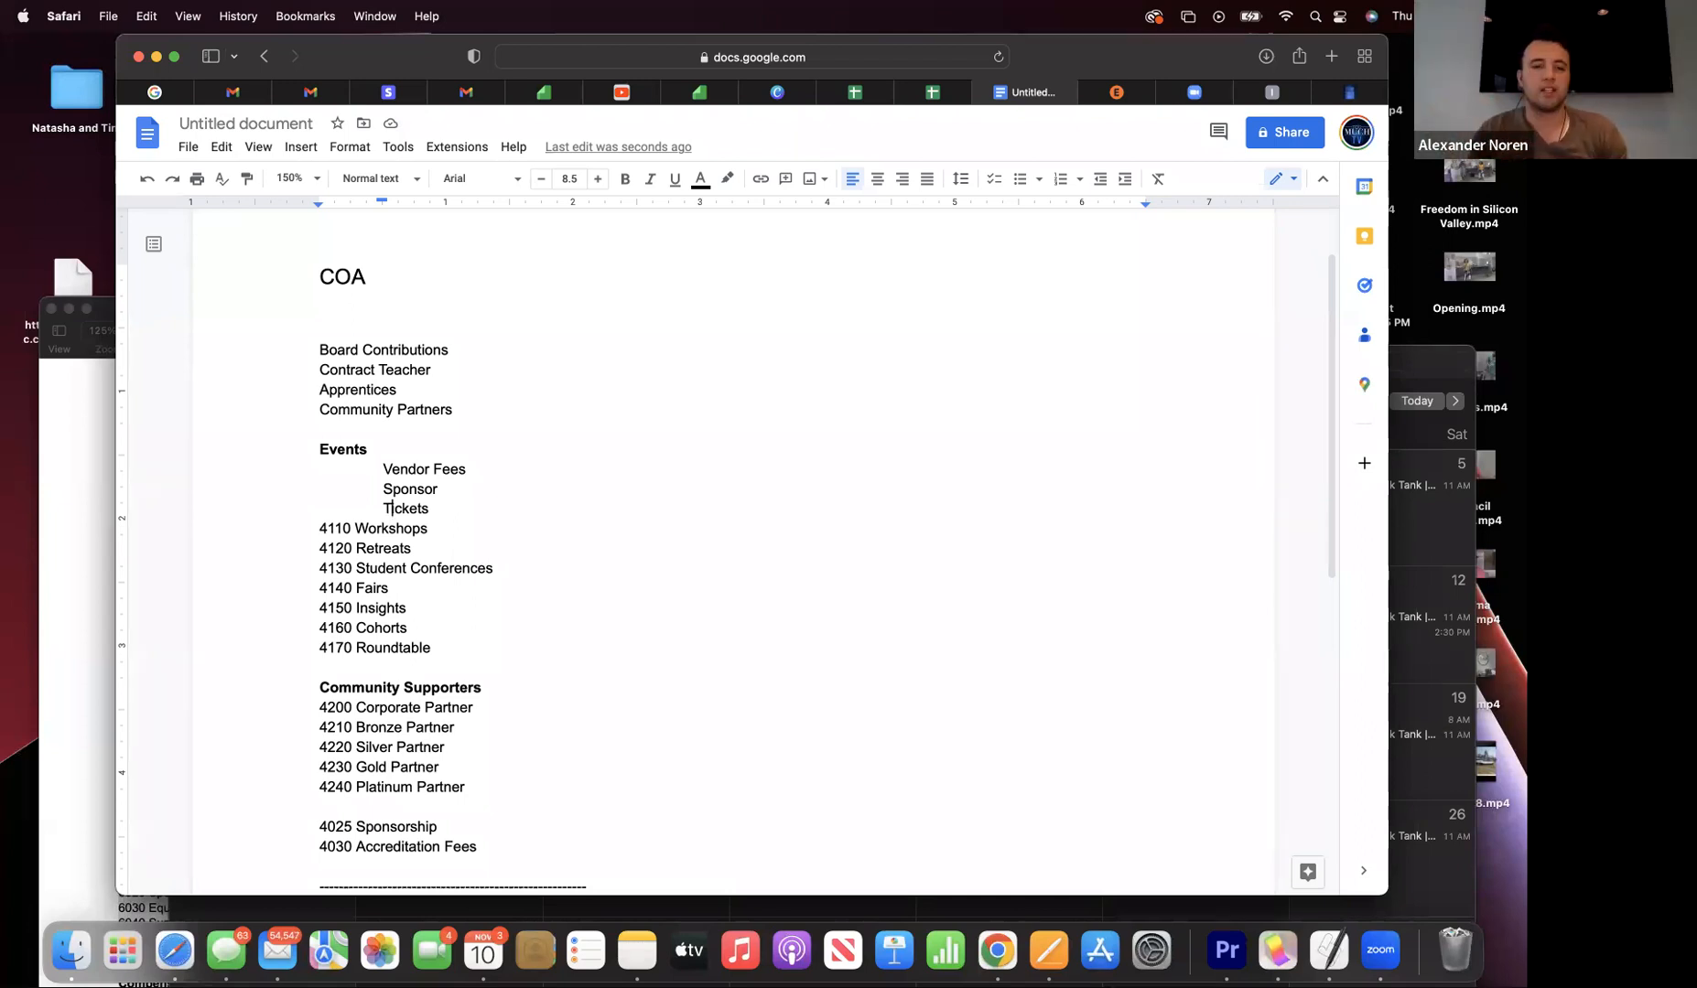
double_click(447, 512)
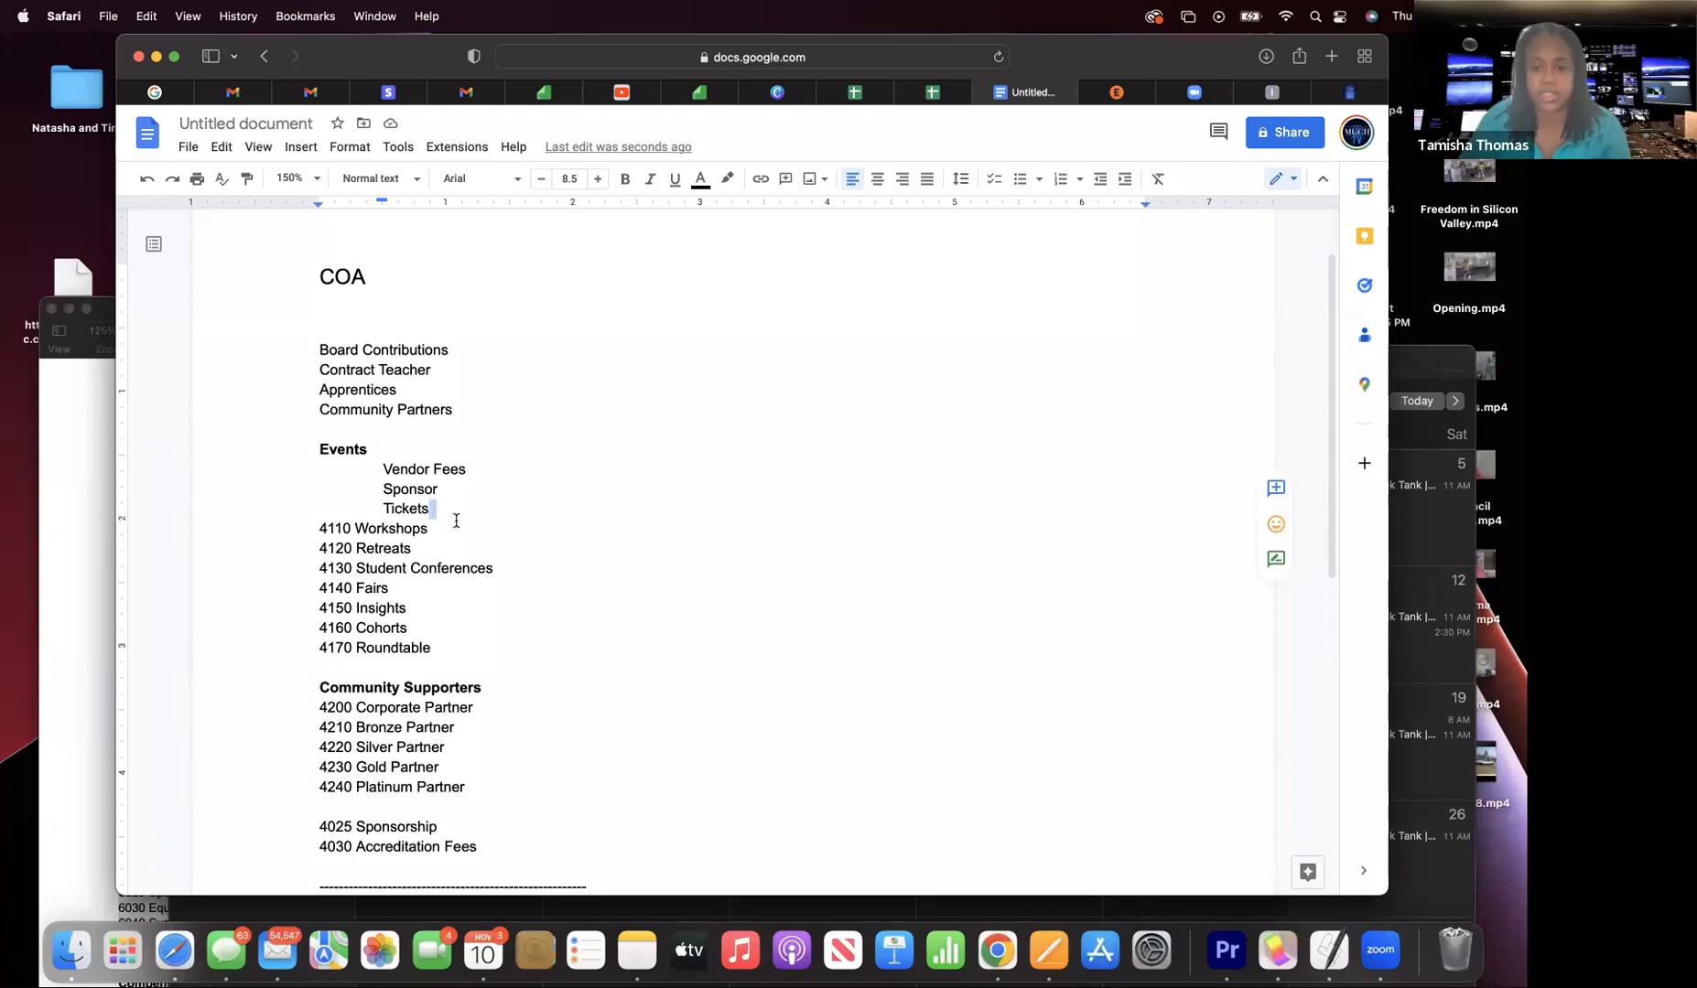
key(Return)
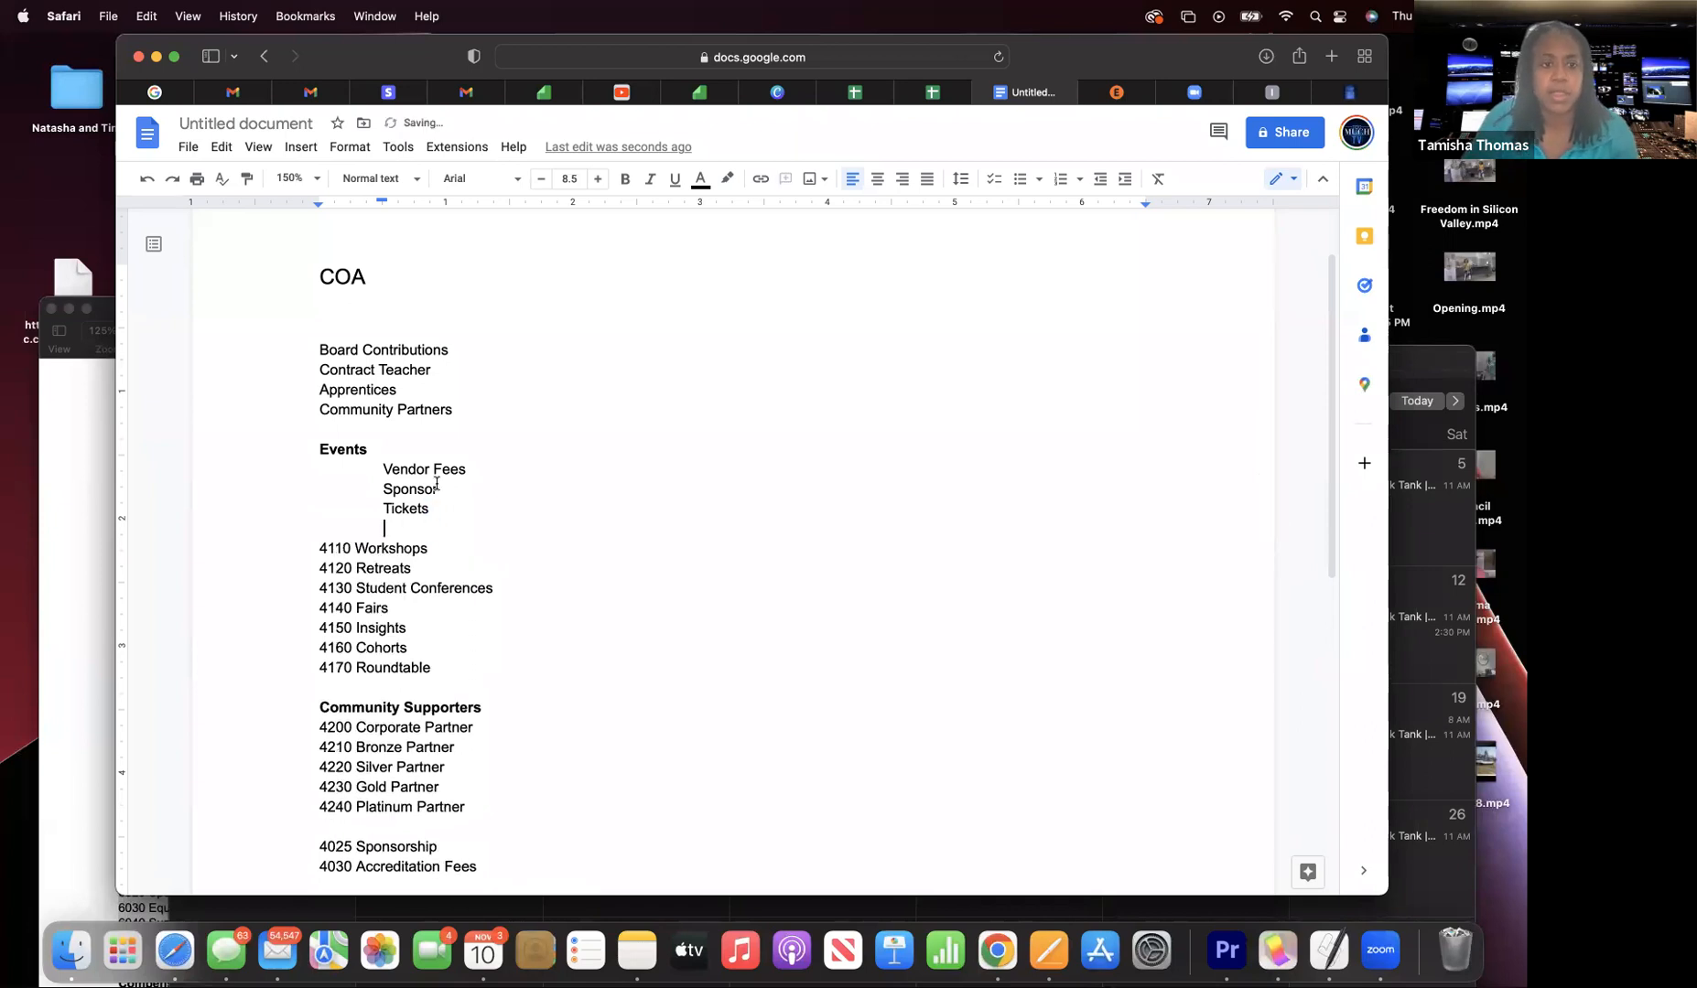
text(s)
scroll(439, 486, down, 1)
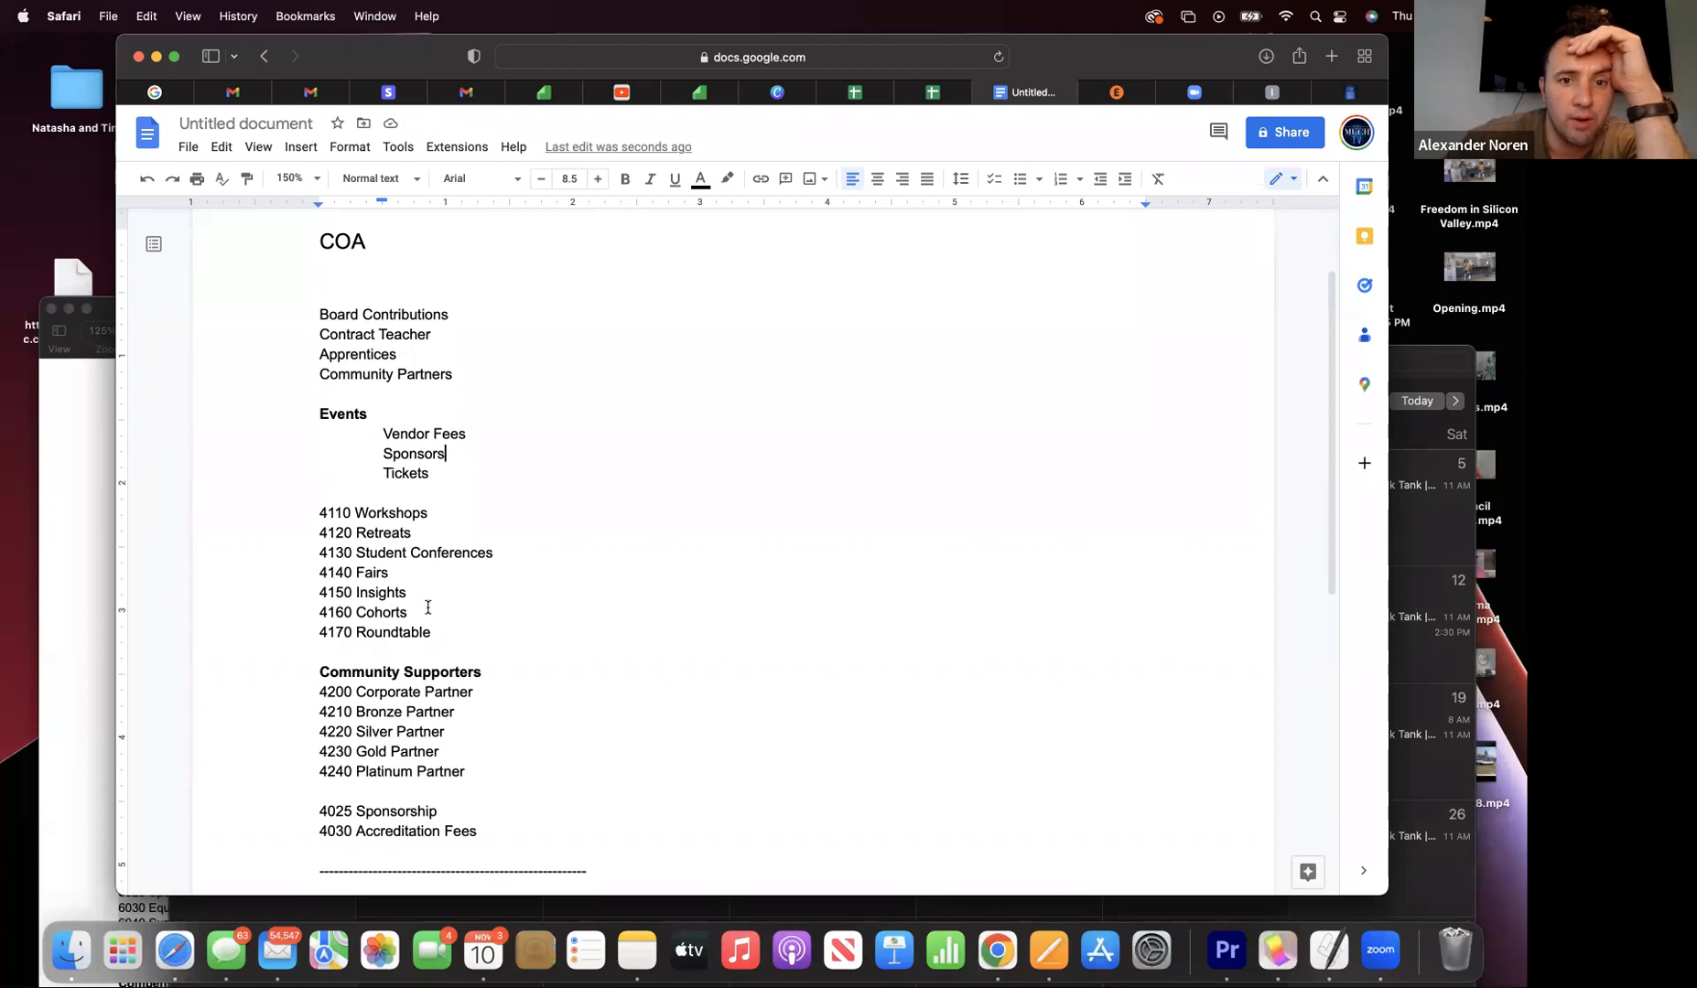
- Add 'Individual Contributions' and 'Corporate Contributions' lines beneath Board Contributions
click(448, 315)
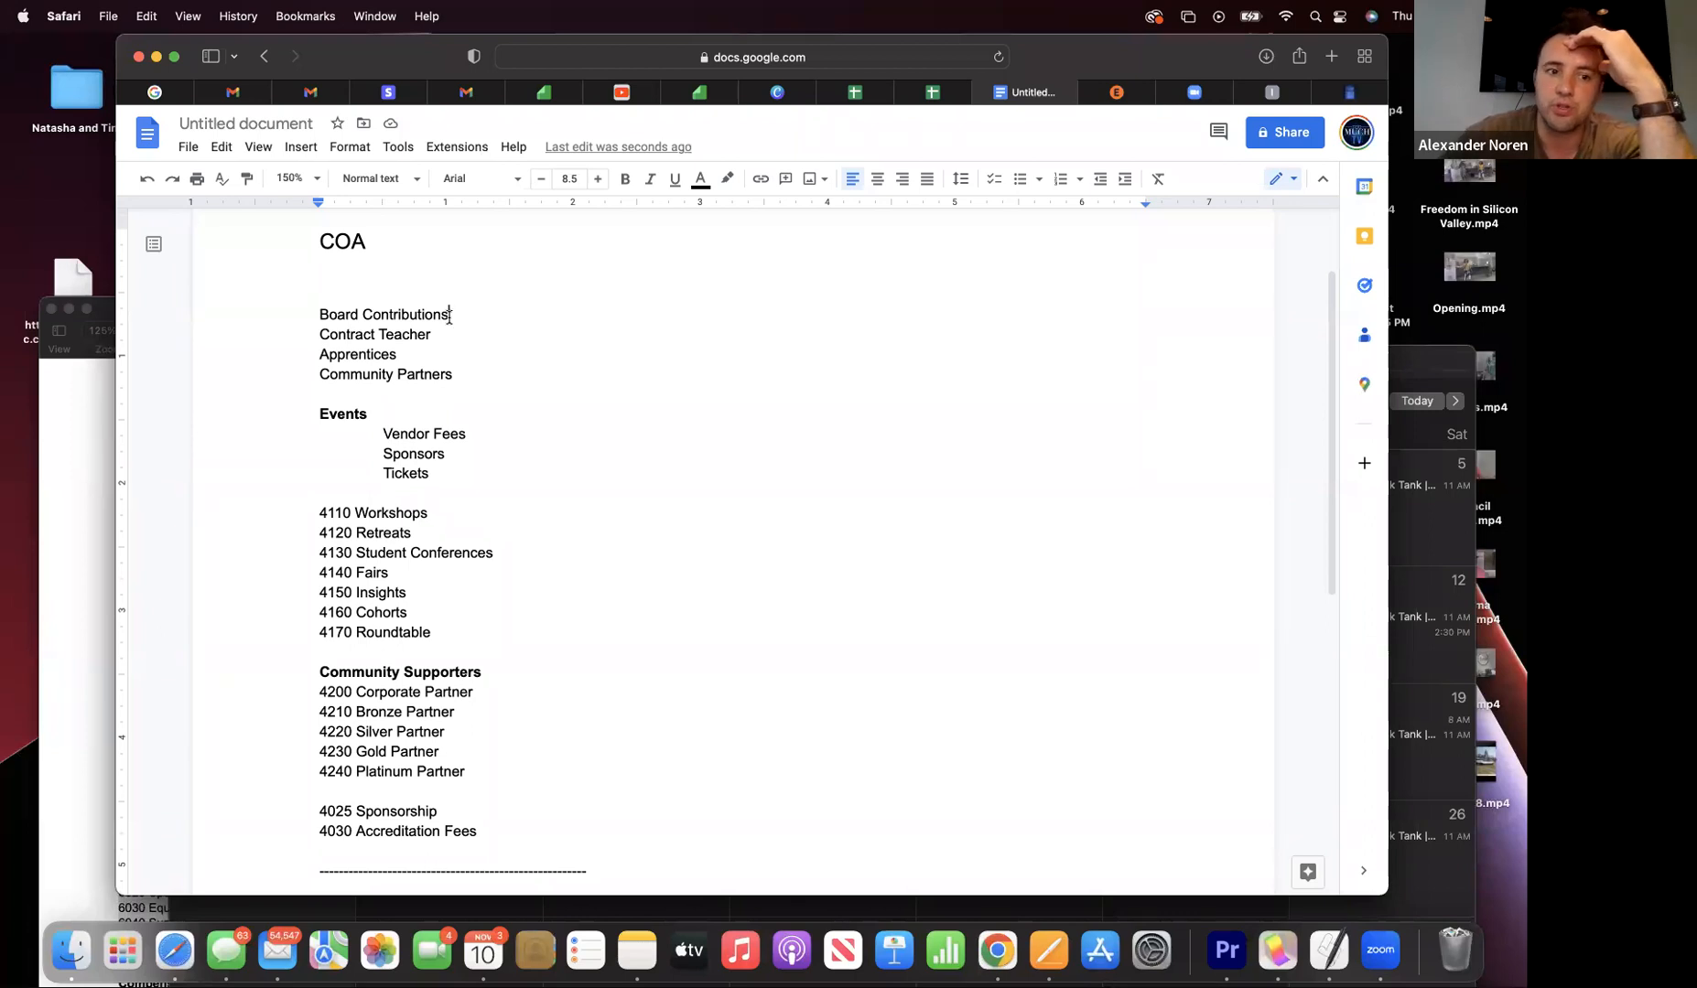
key(Return)
text(I)
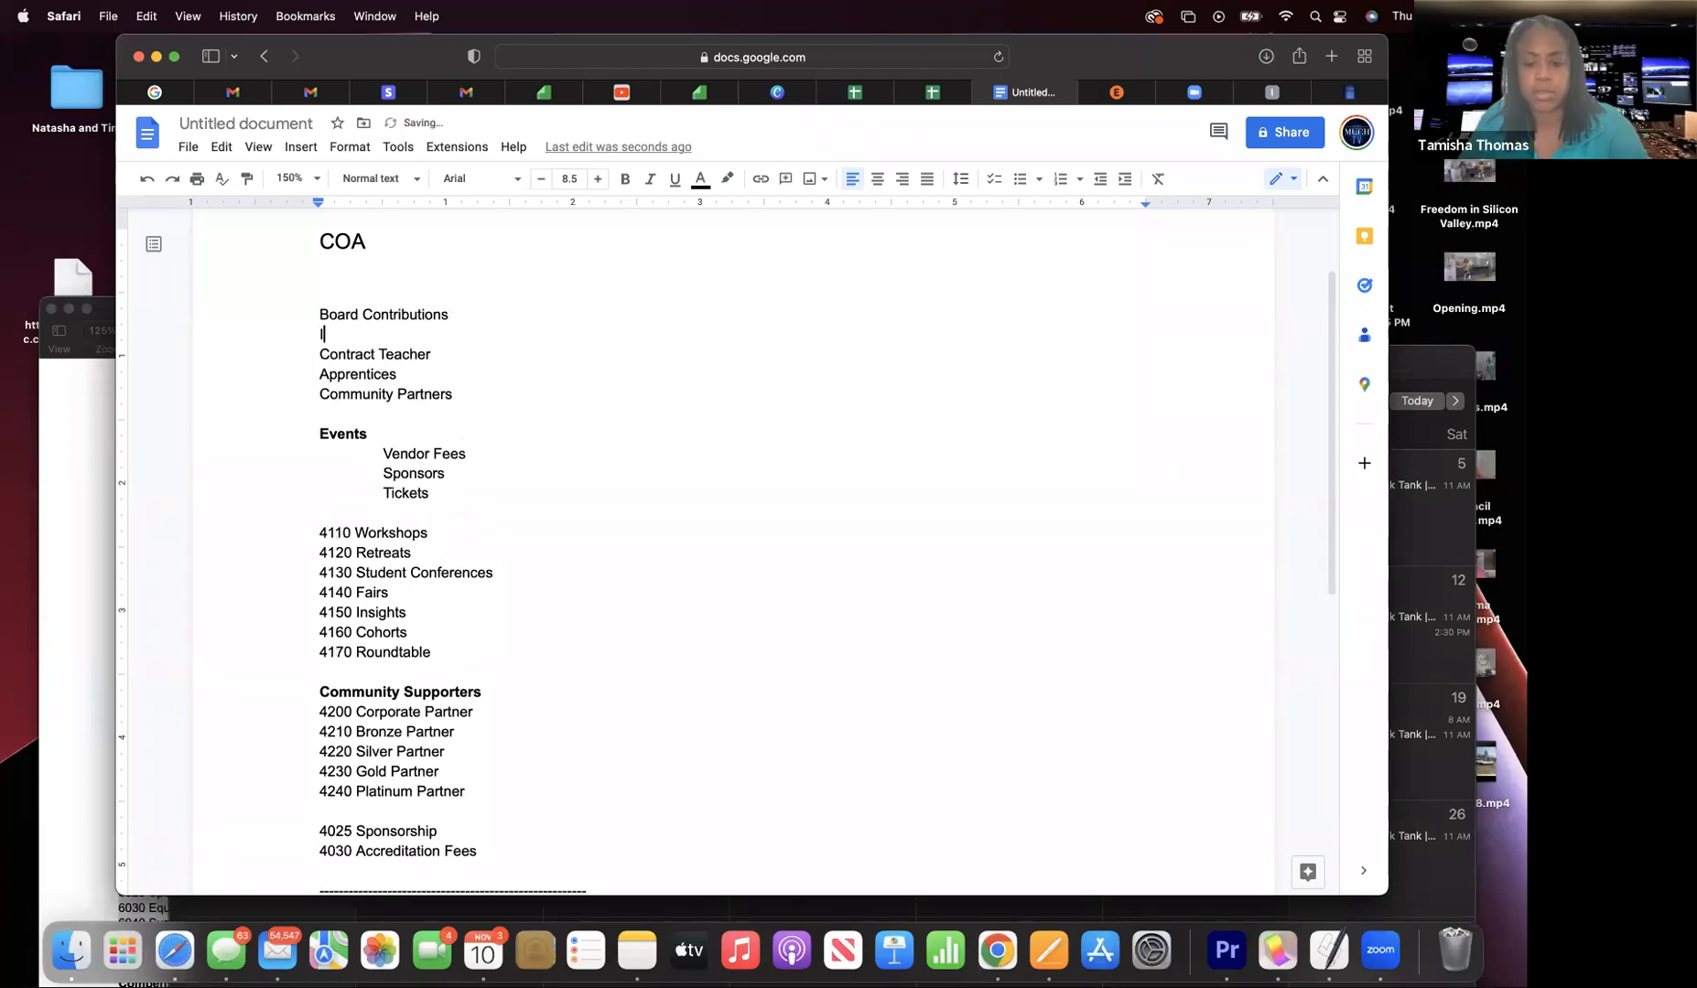
text(ndiv)
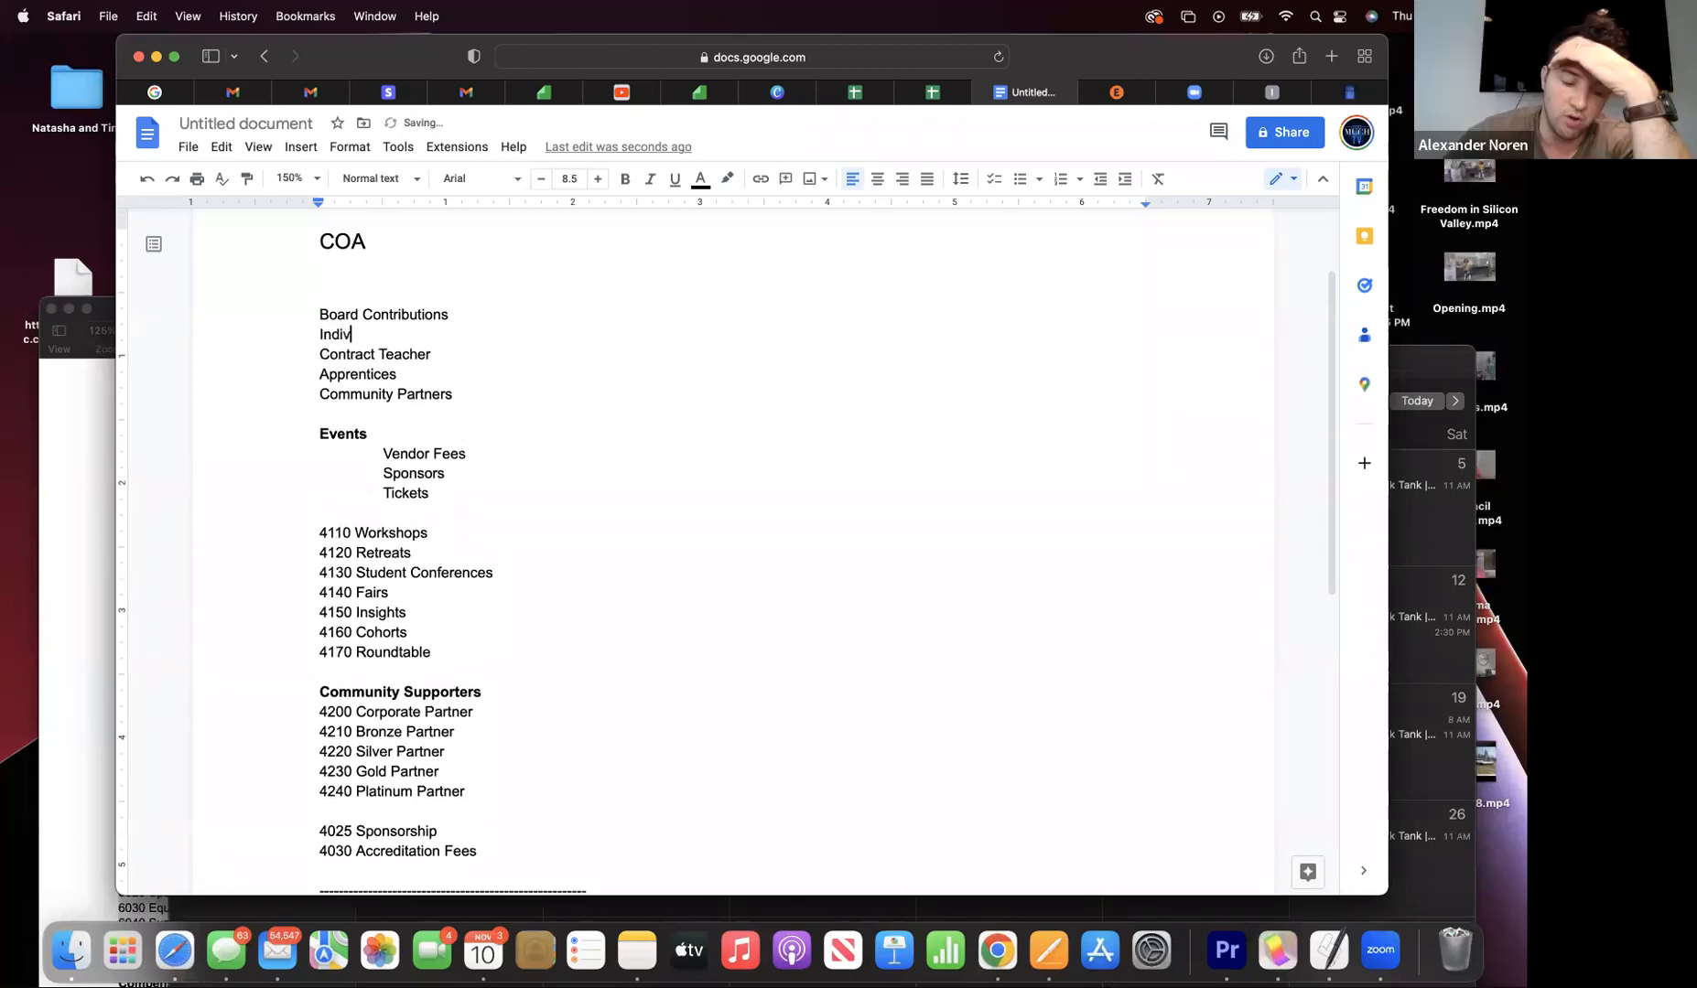
text(idula)
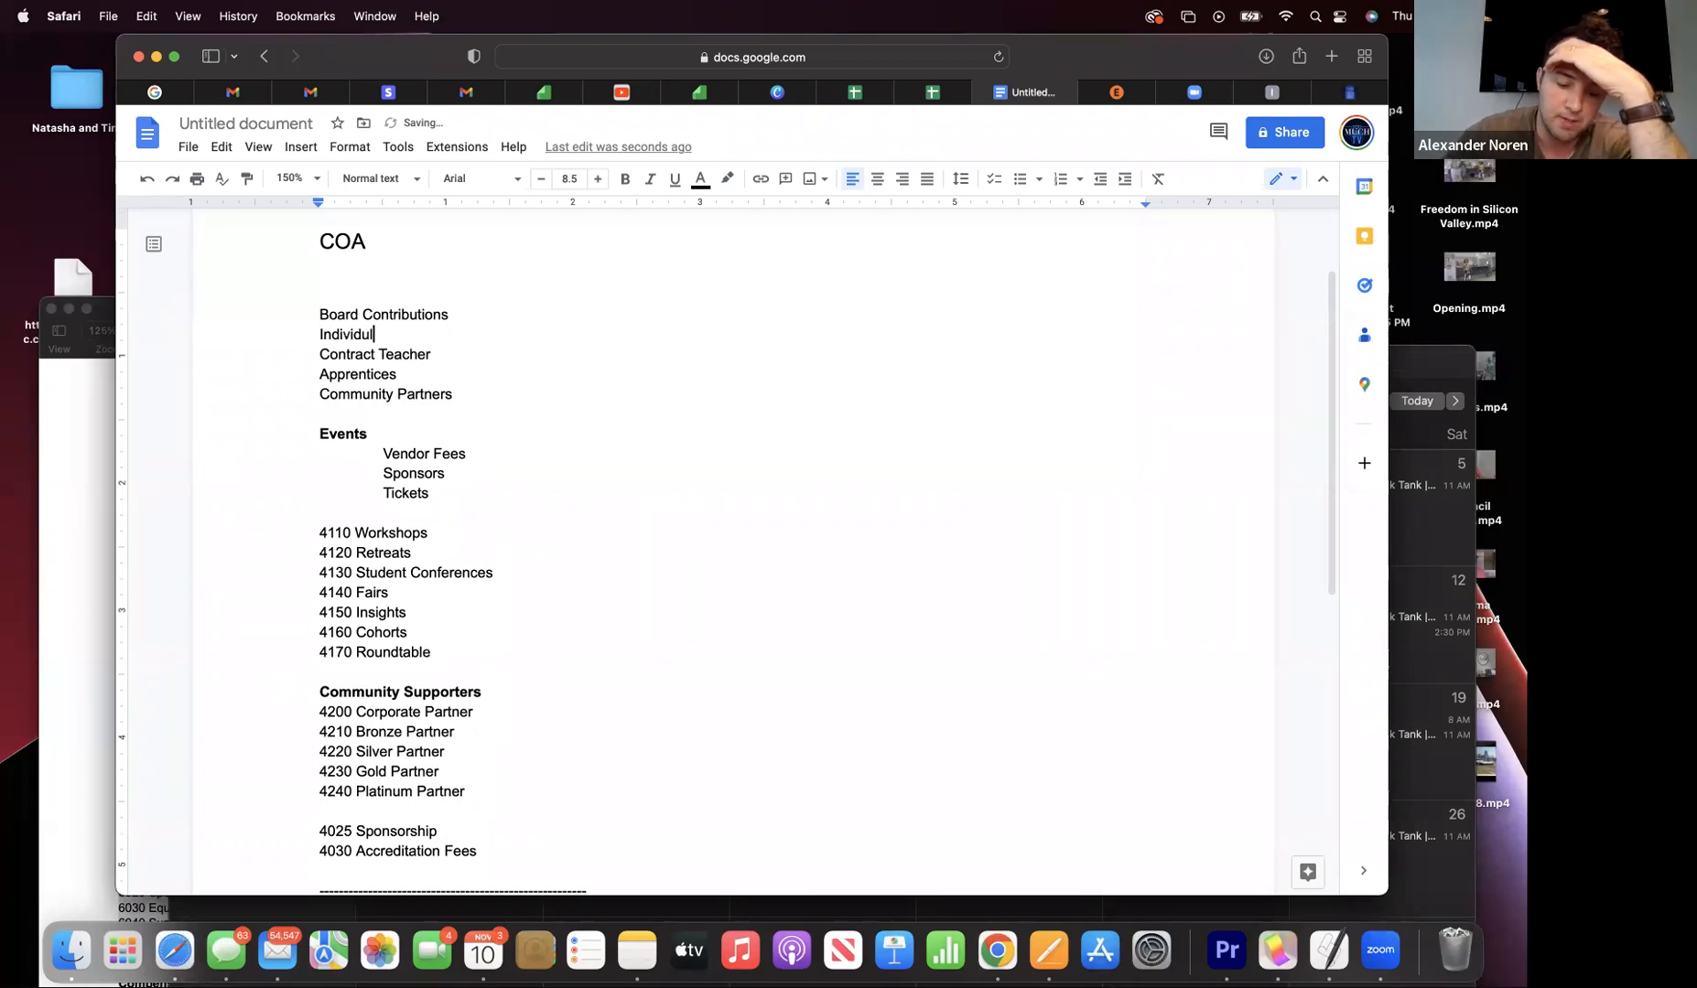
key(BackSpace)
key(BackSpace)
key(BackSpace)
key(BackSpace)
text(ual )
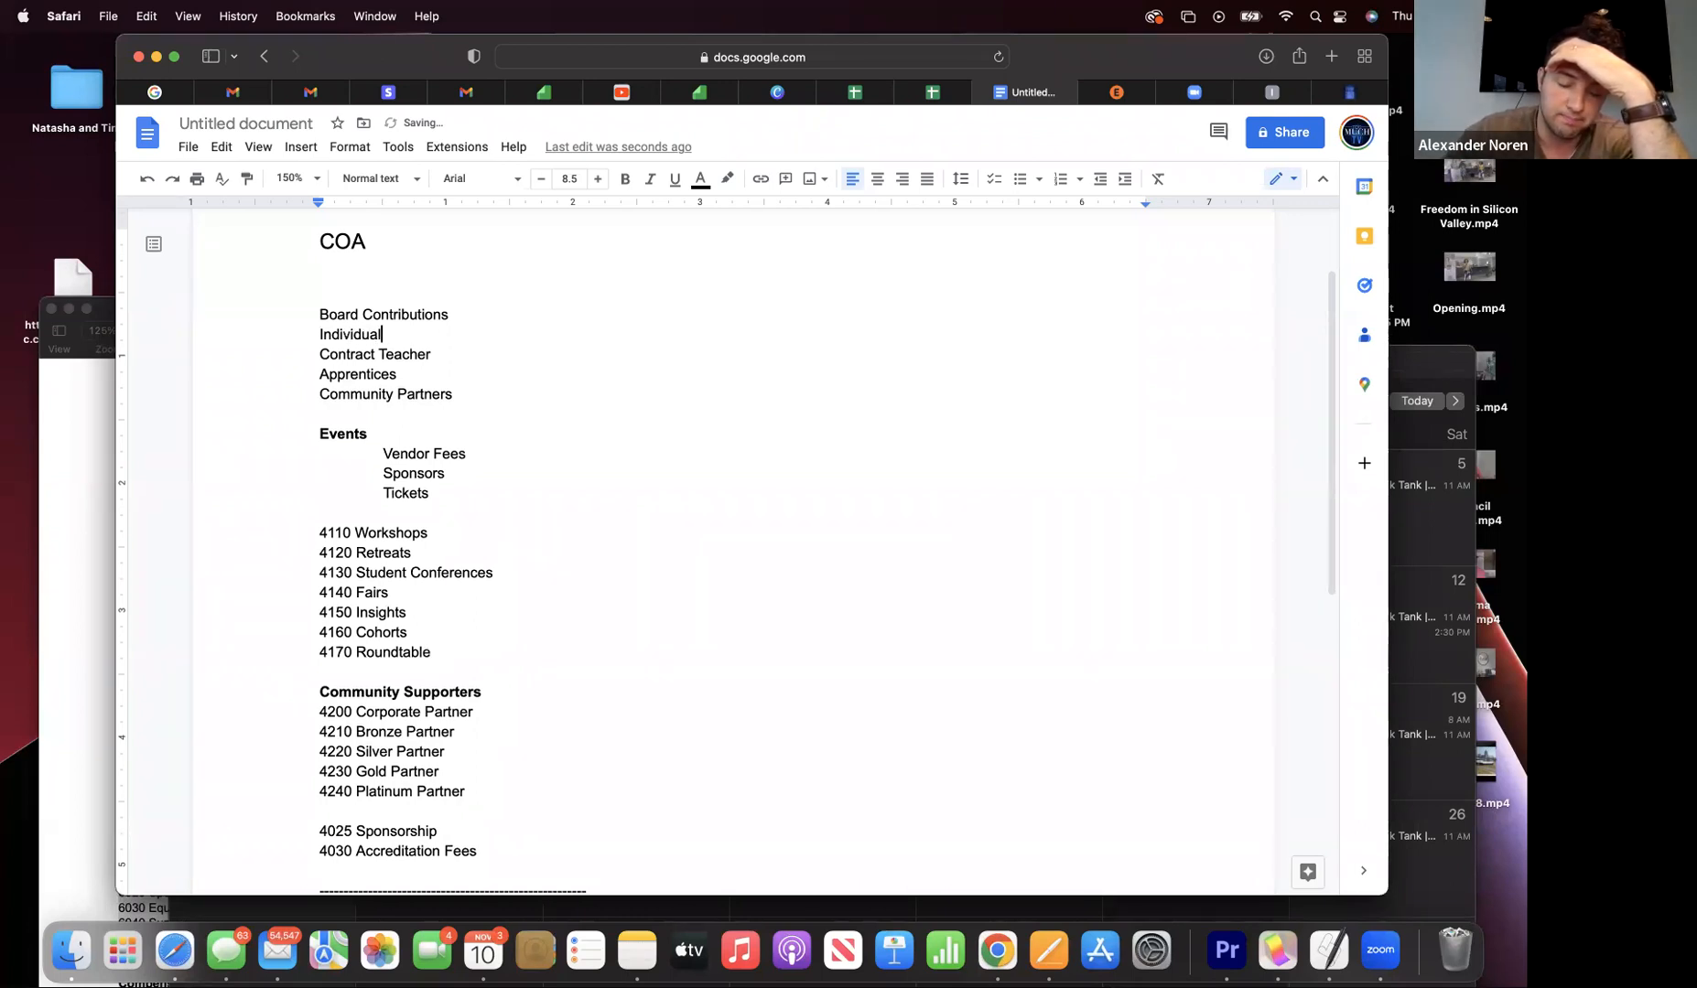
text(Contribut)
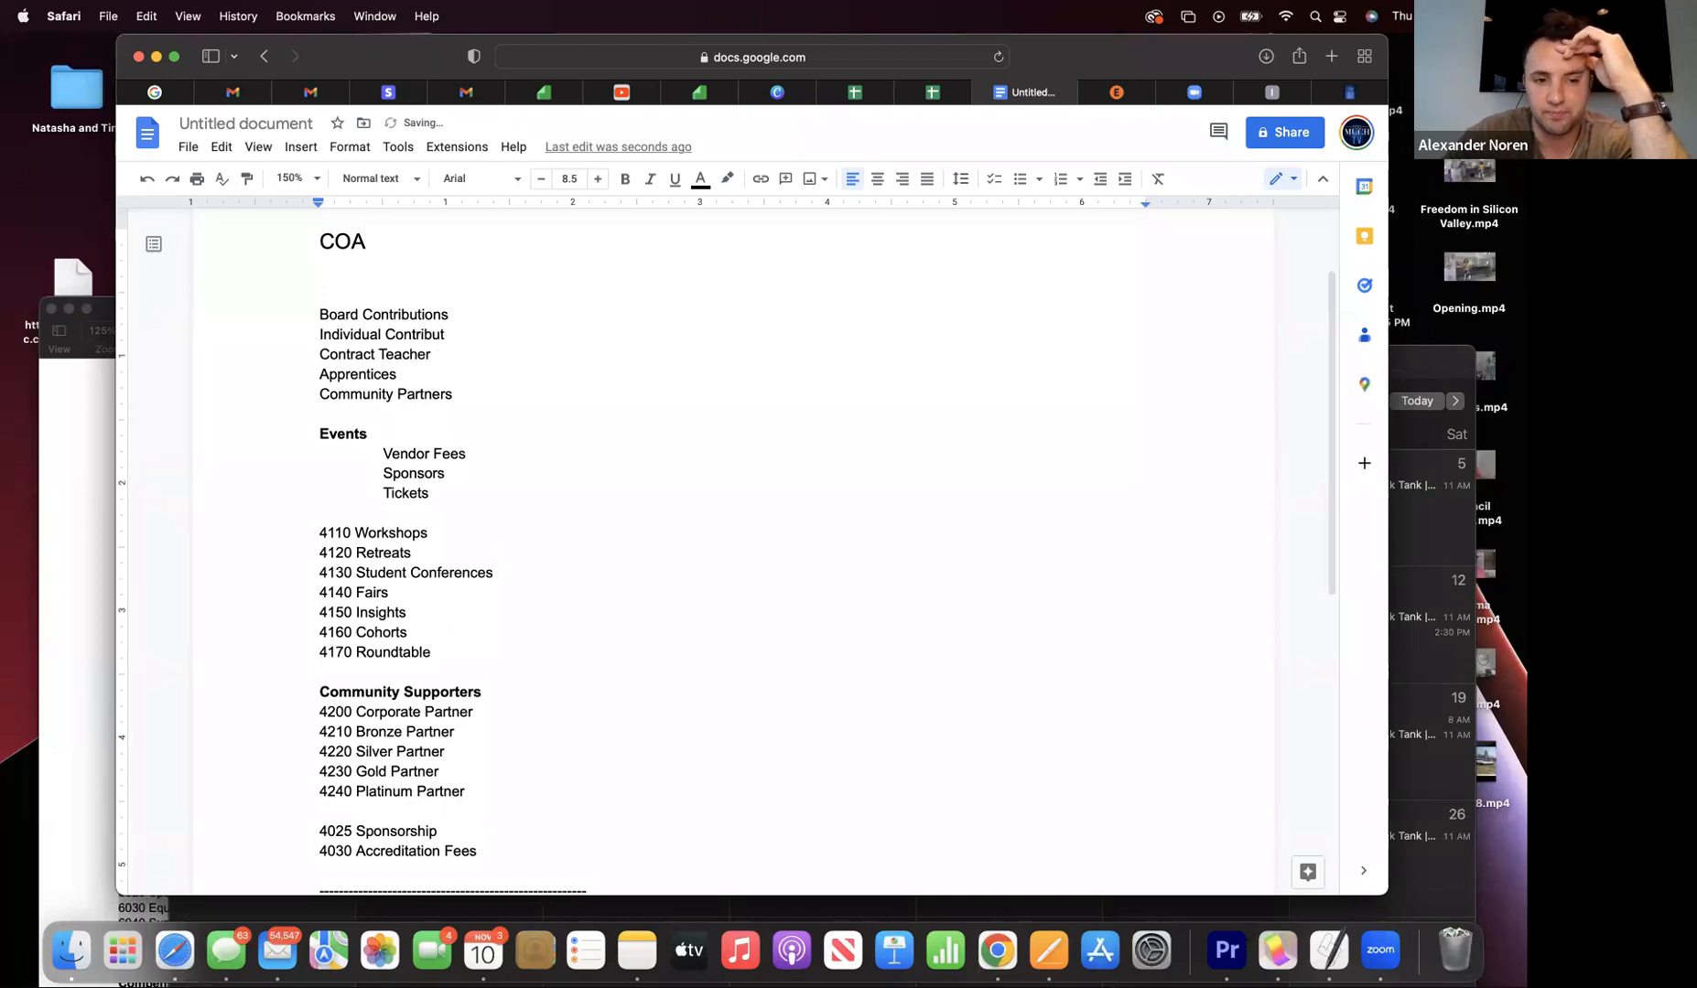
text(ions)
key(Return)
text(41)
key(BackSpace)
key(BackSpace)
text(Co)
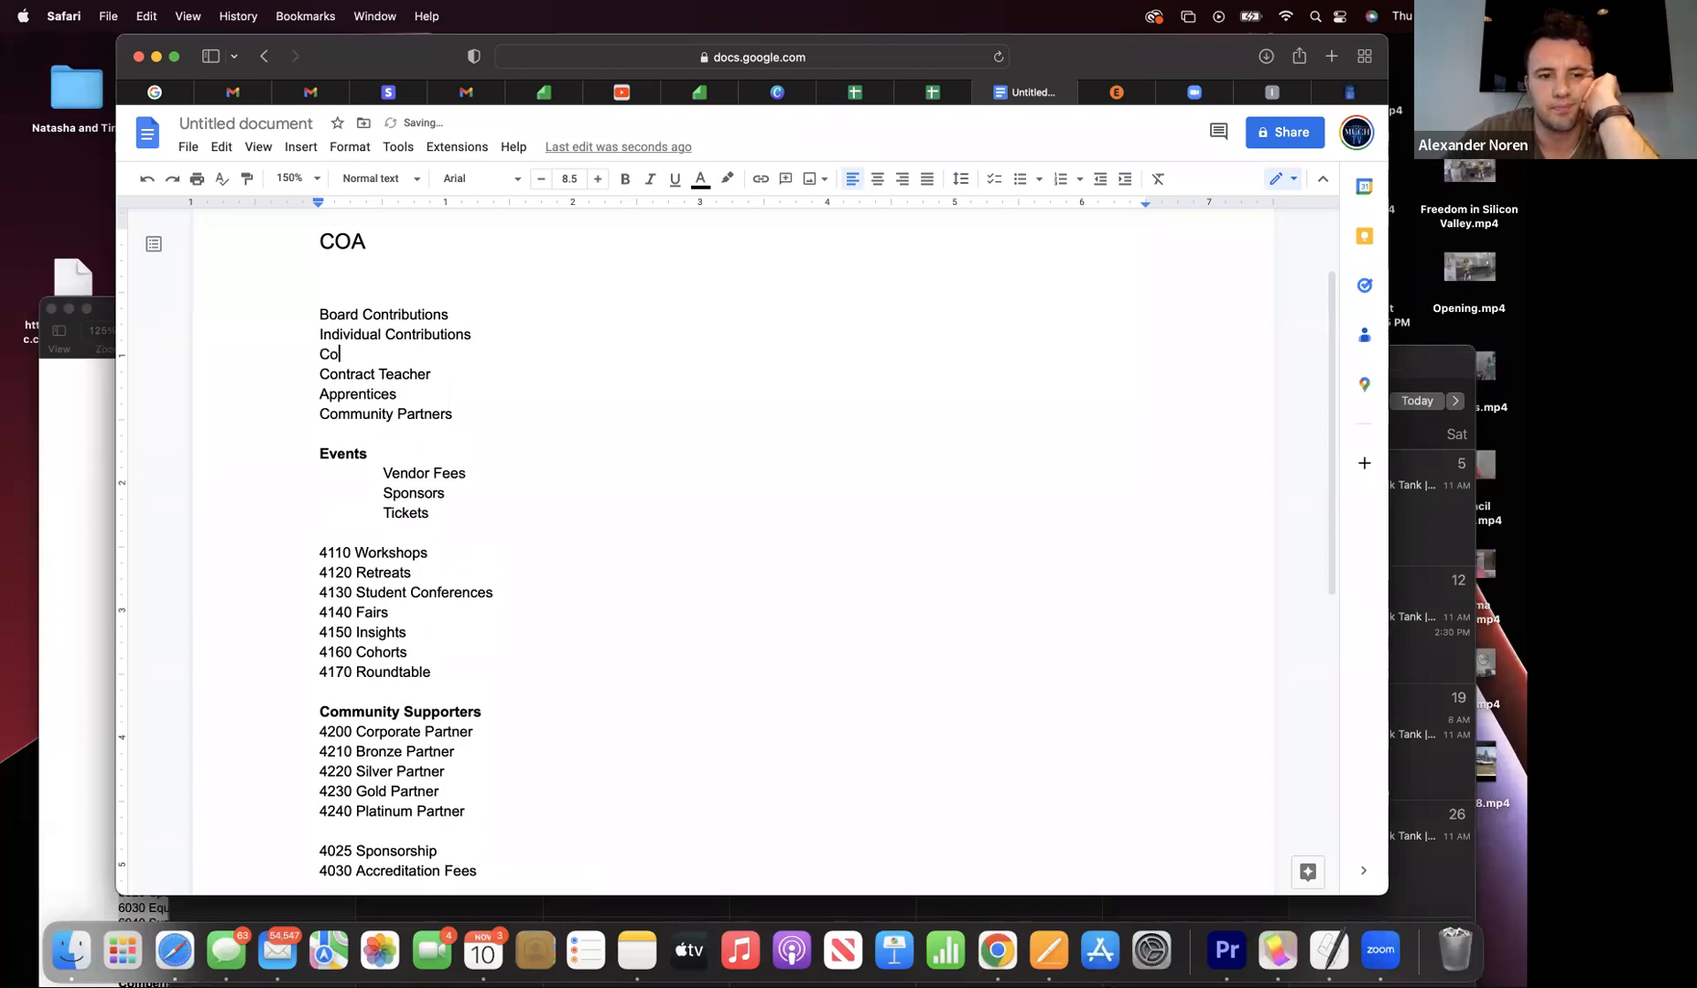
text(rporate)
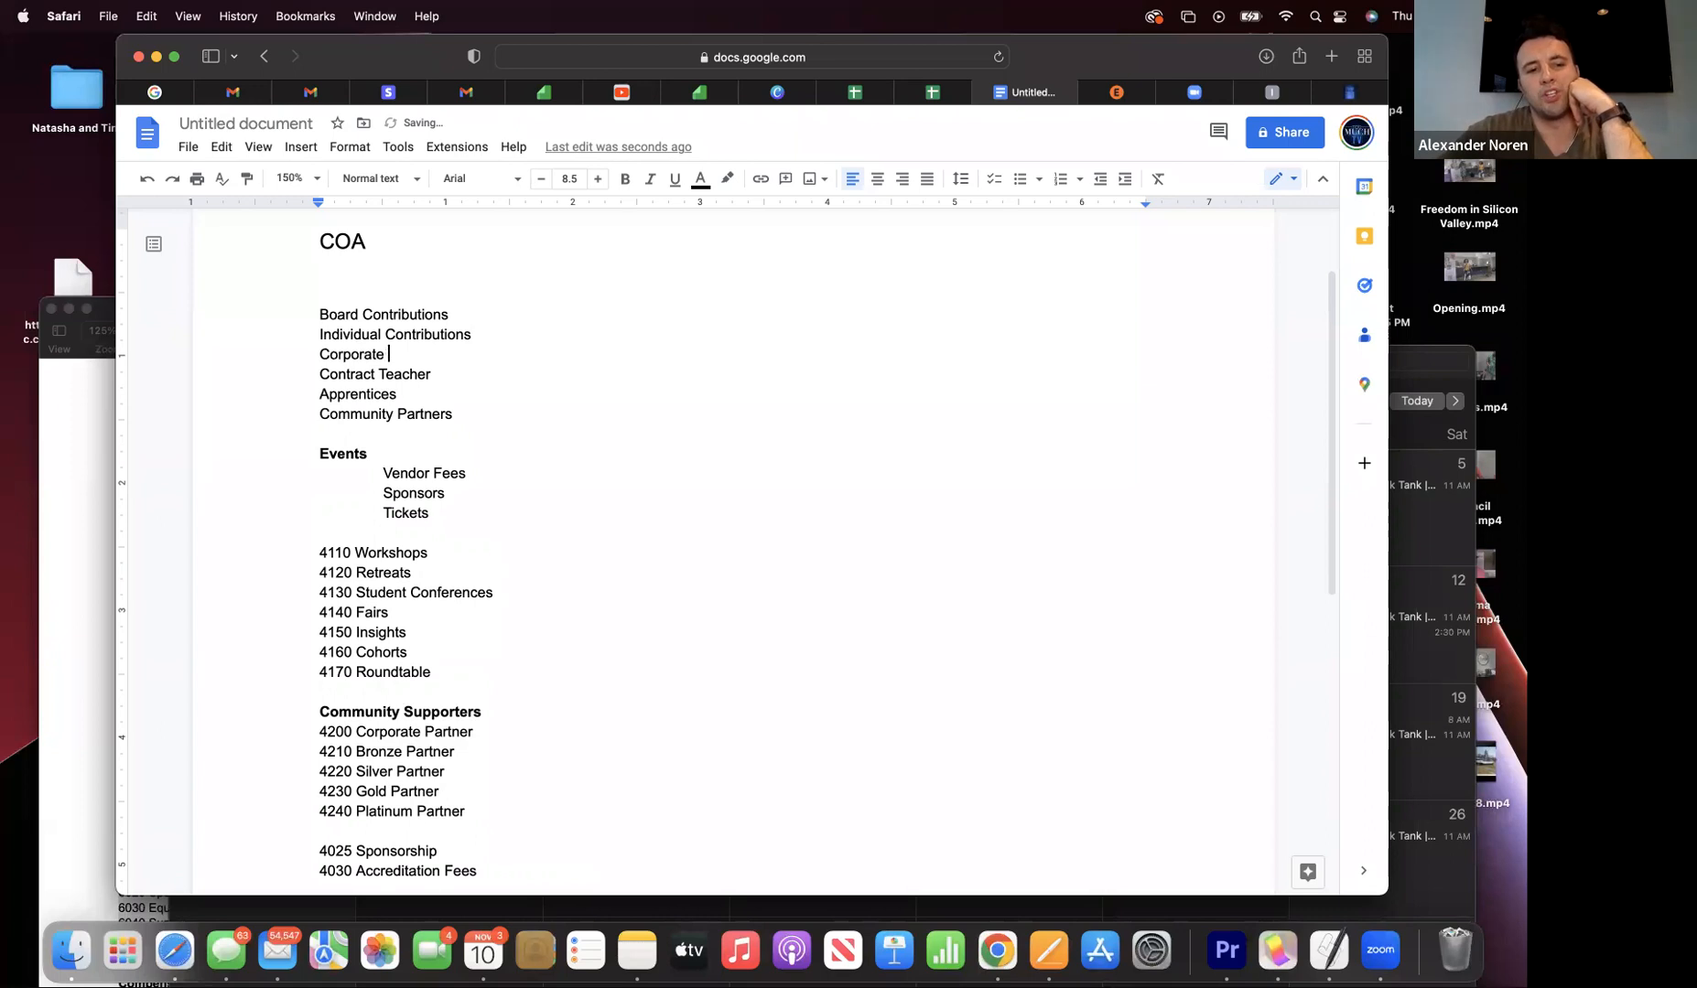
text( Contribu)
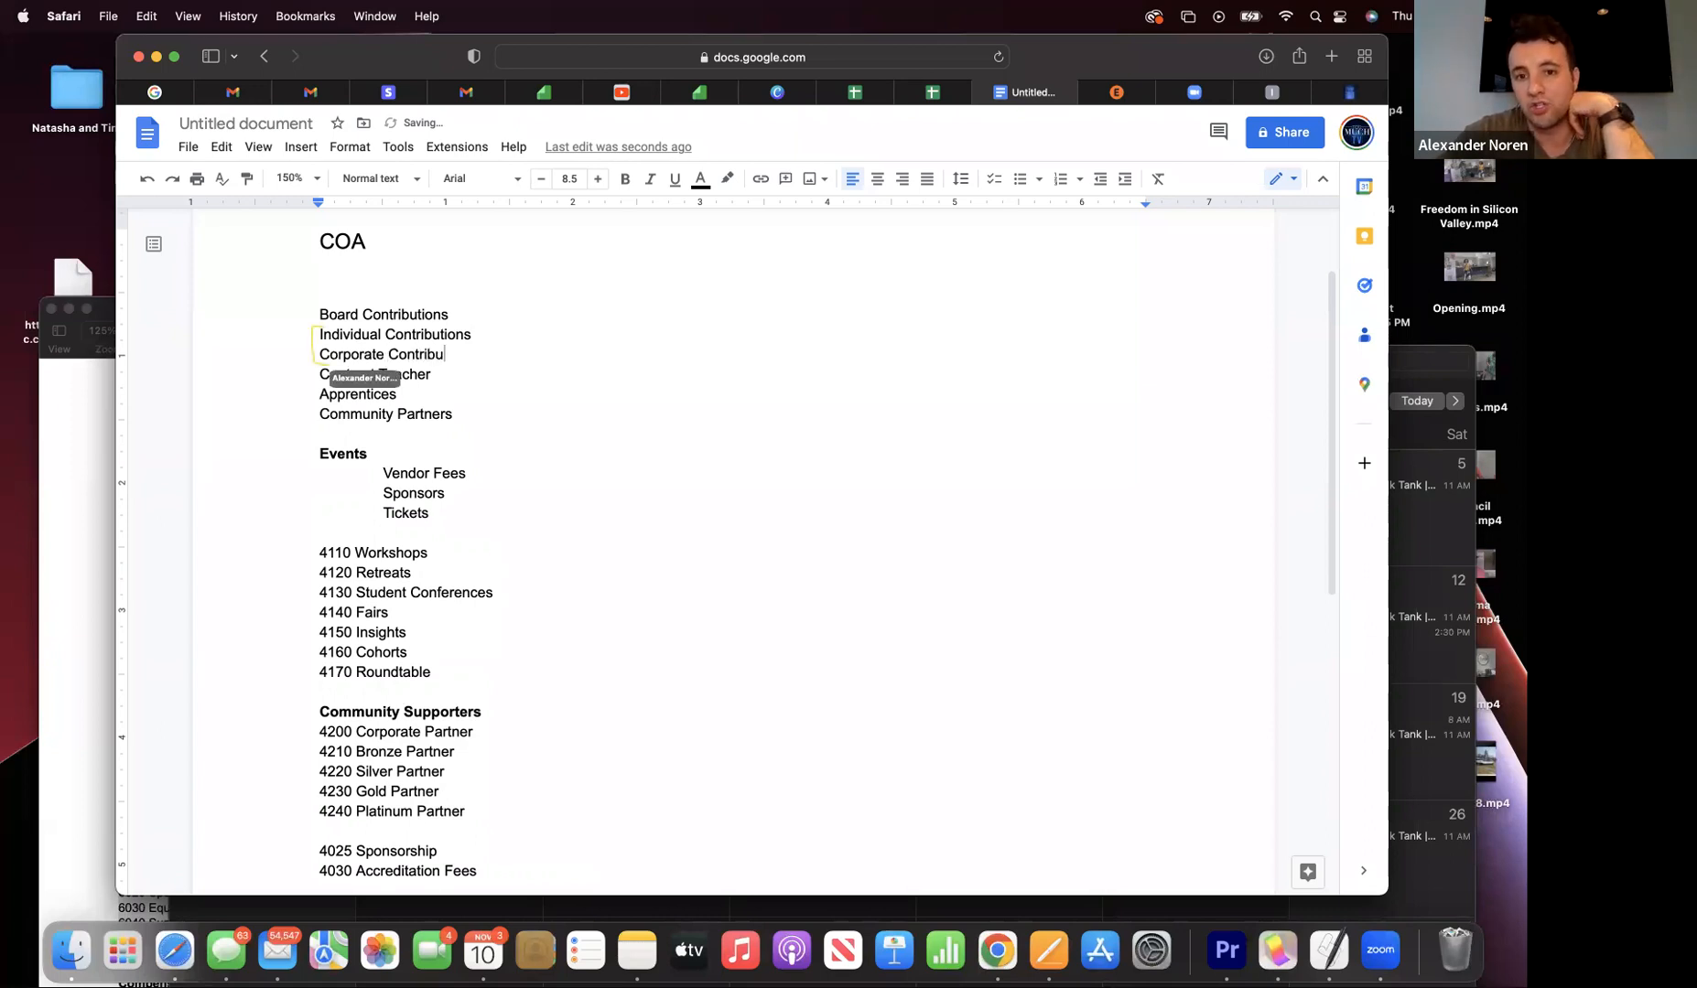
text(tions)
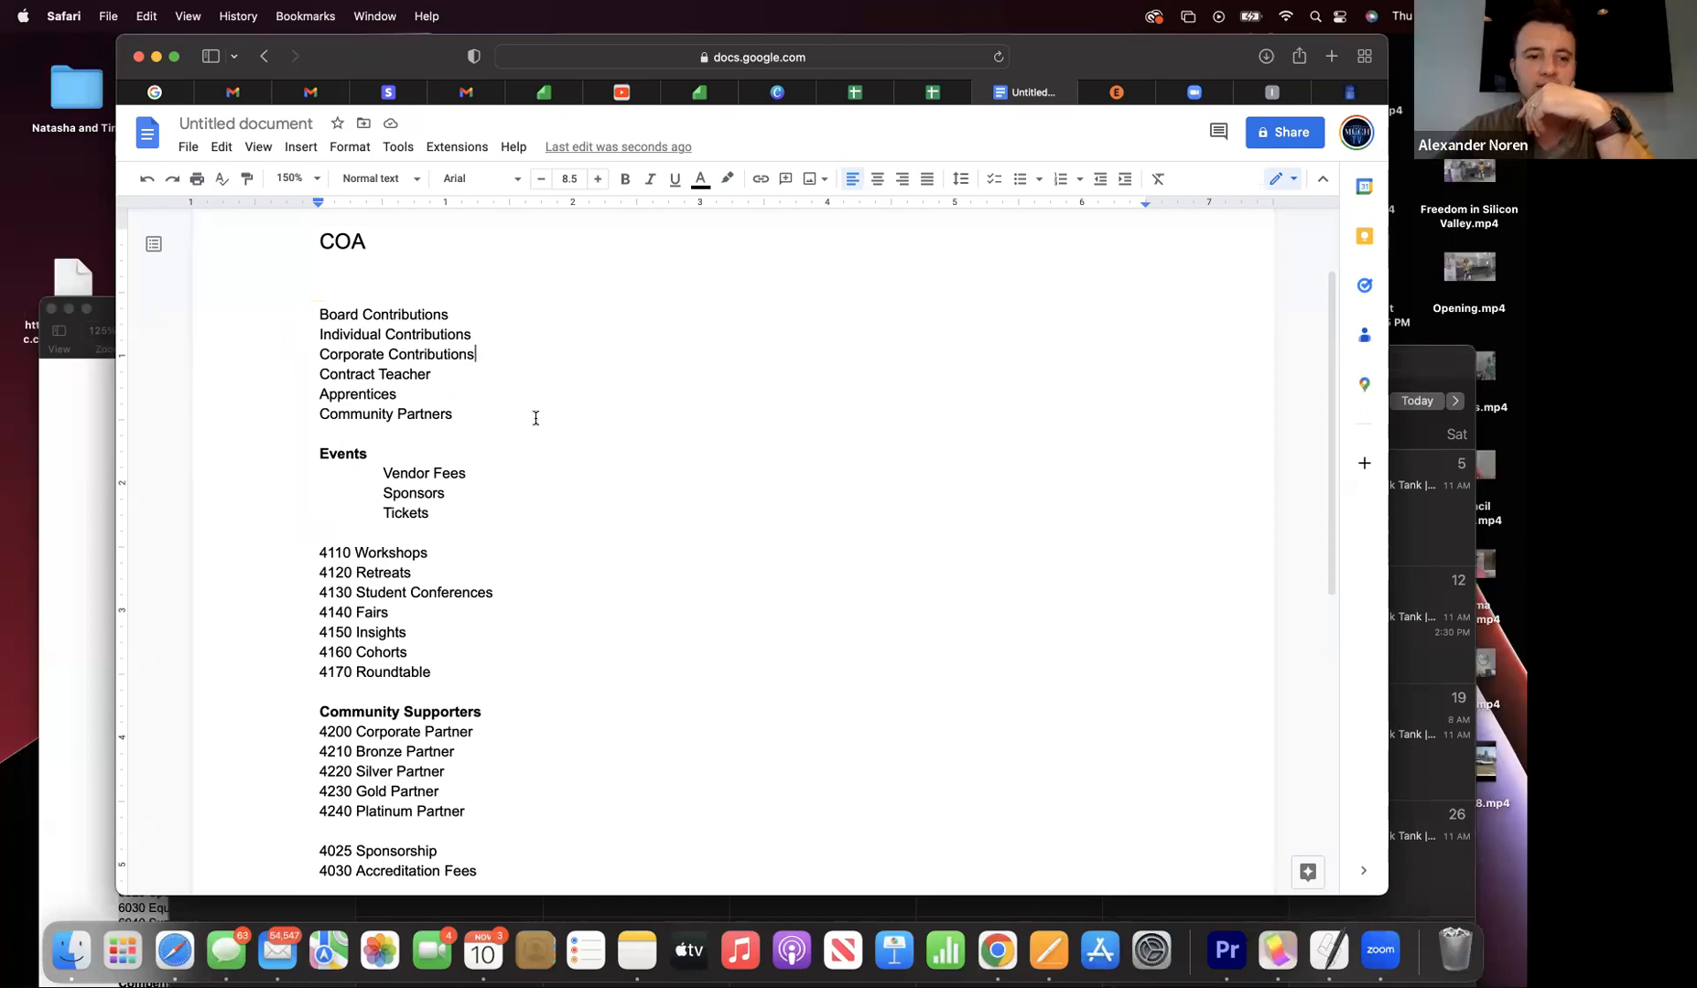
- Delete every line from 4110 Workshops through 4030 Accreditation Fees
drag(311, 553, 494, 814)
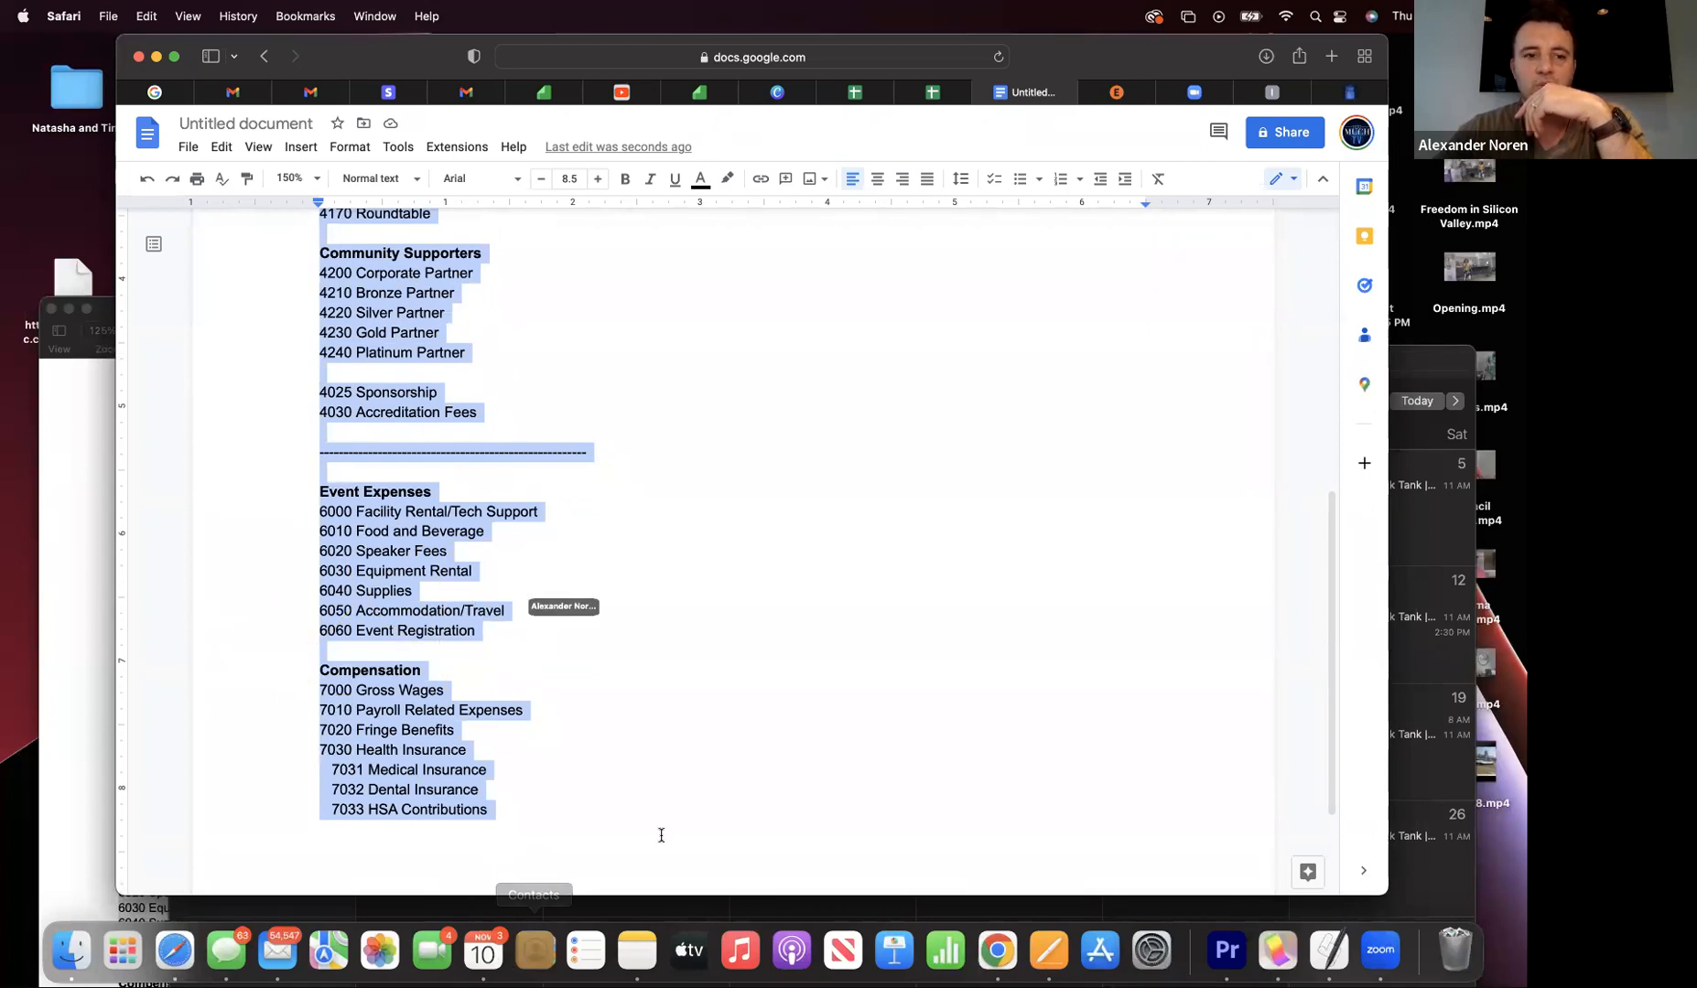
drag(552, 420, 309, 447)
key(BackSpace)
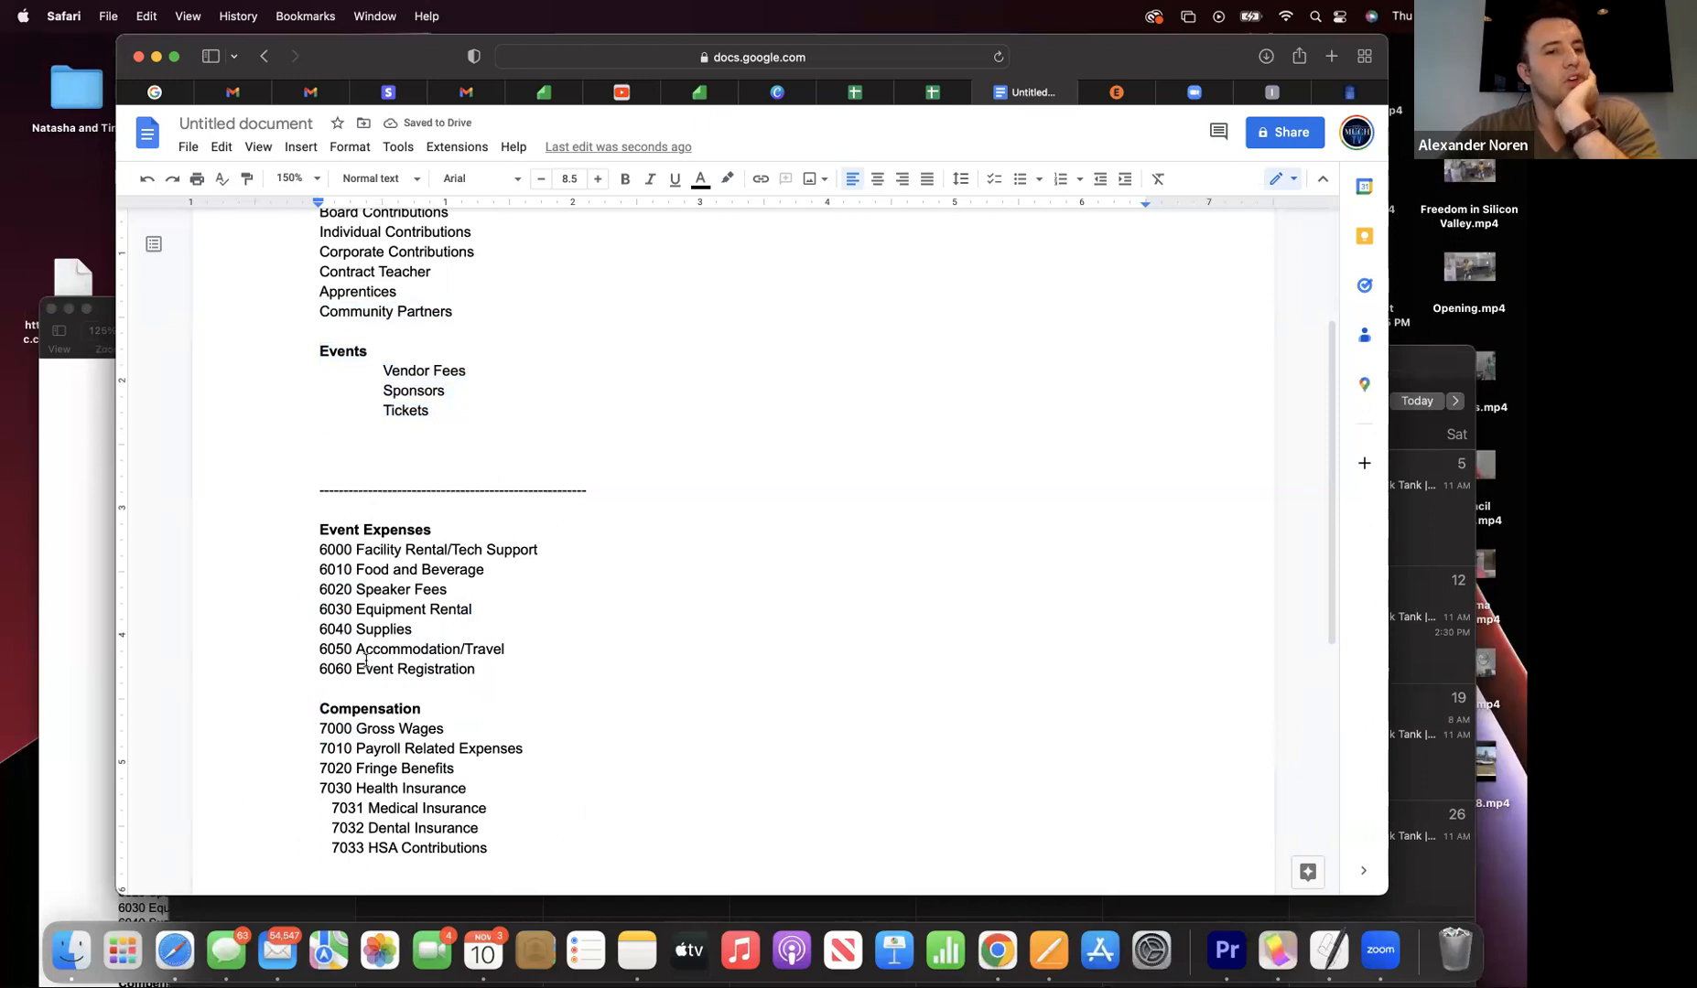
scroll(367, 660, up, 4)
scroll(366, 660, down, 2)
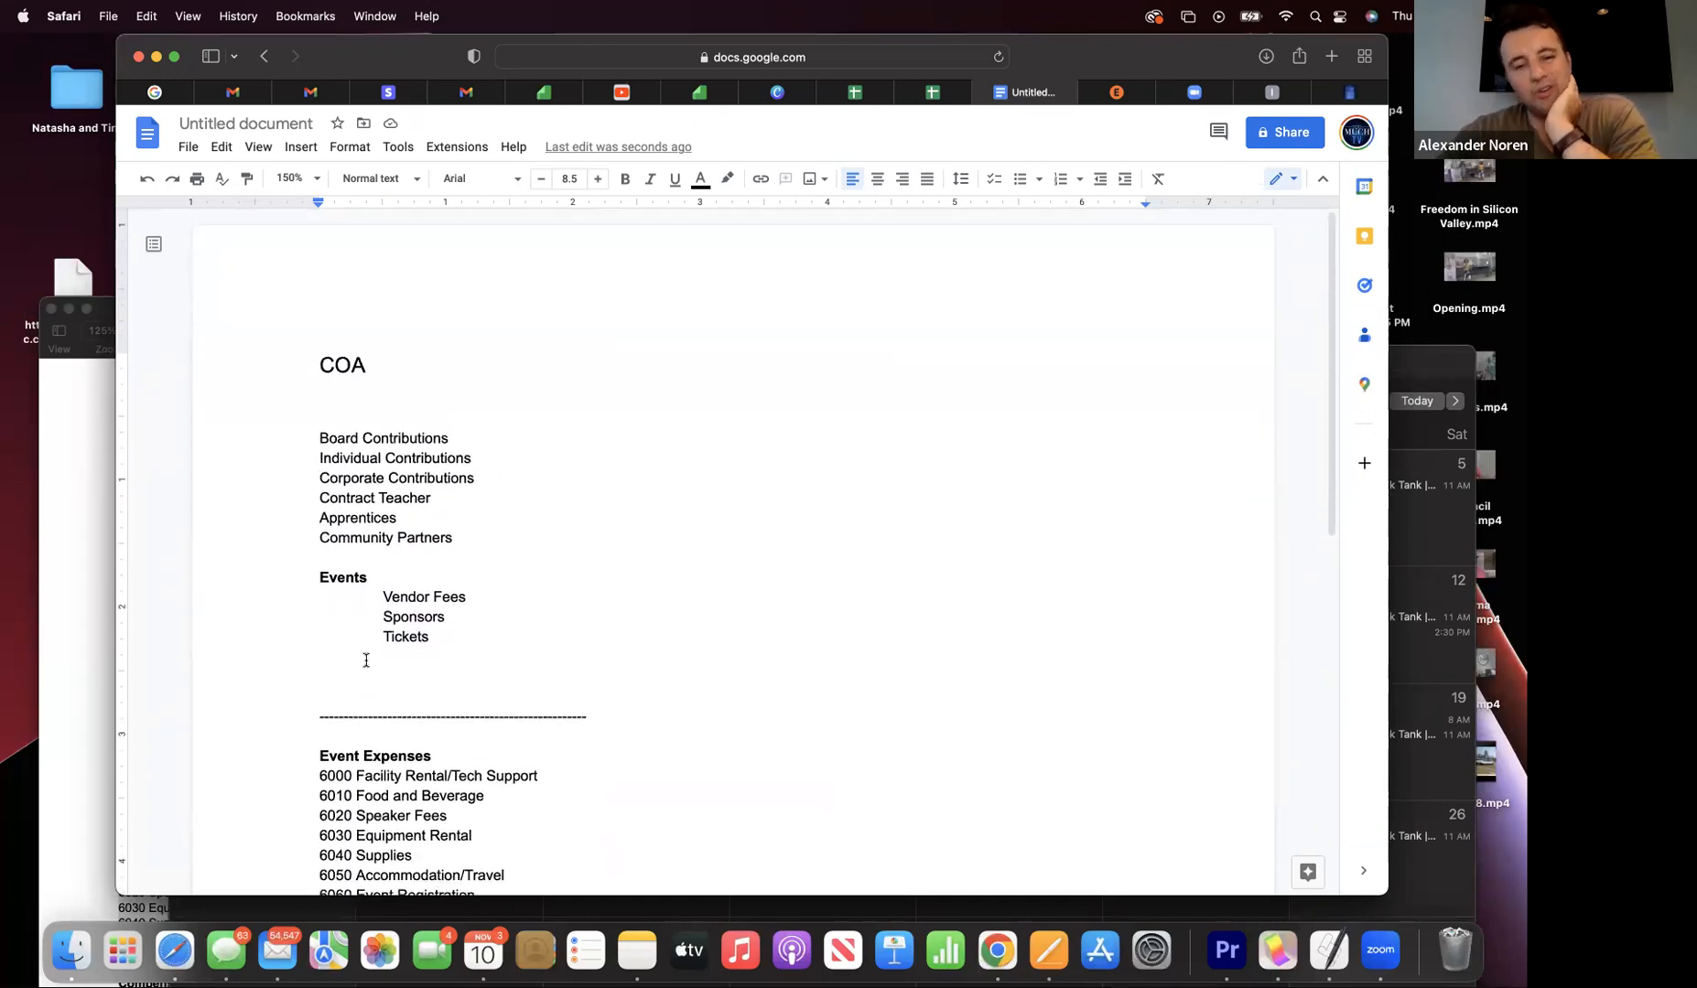
click(317, 441)
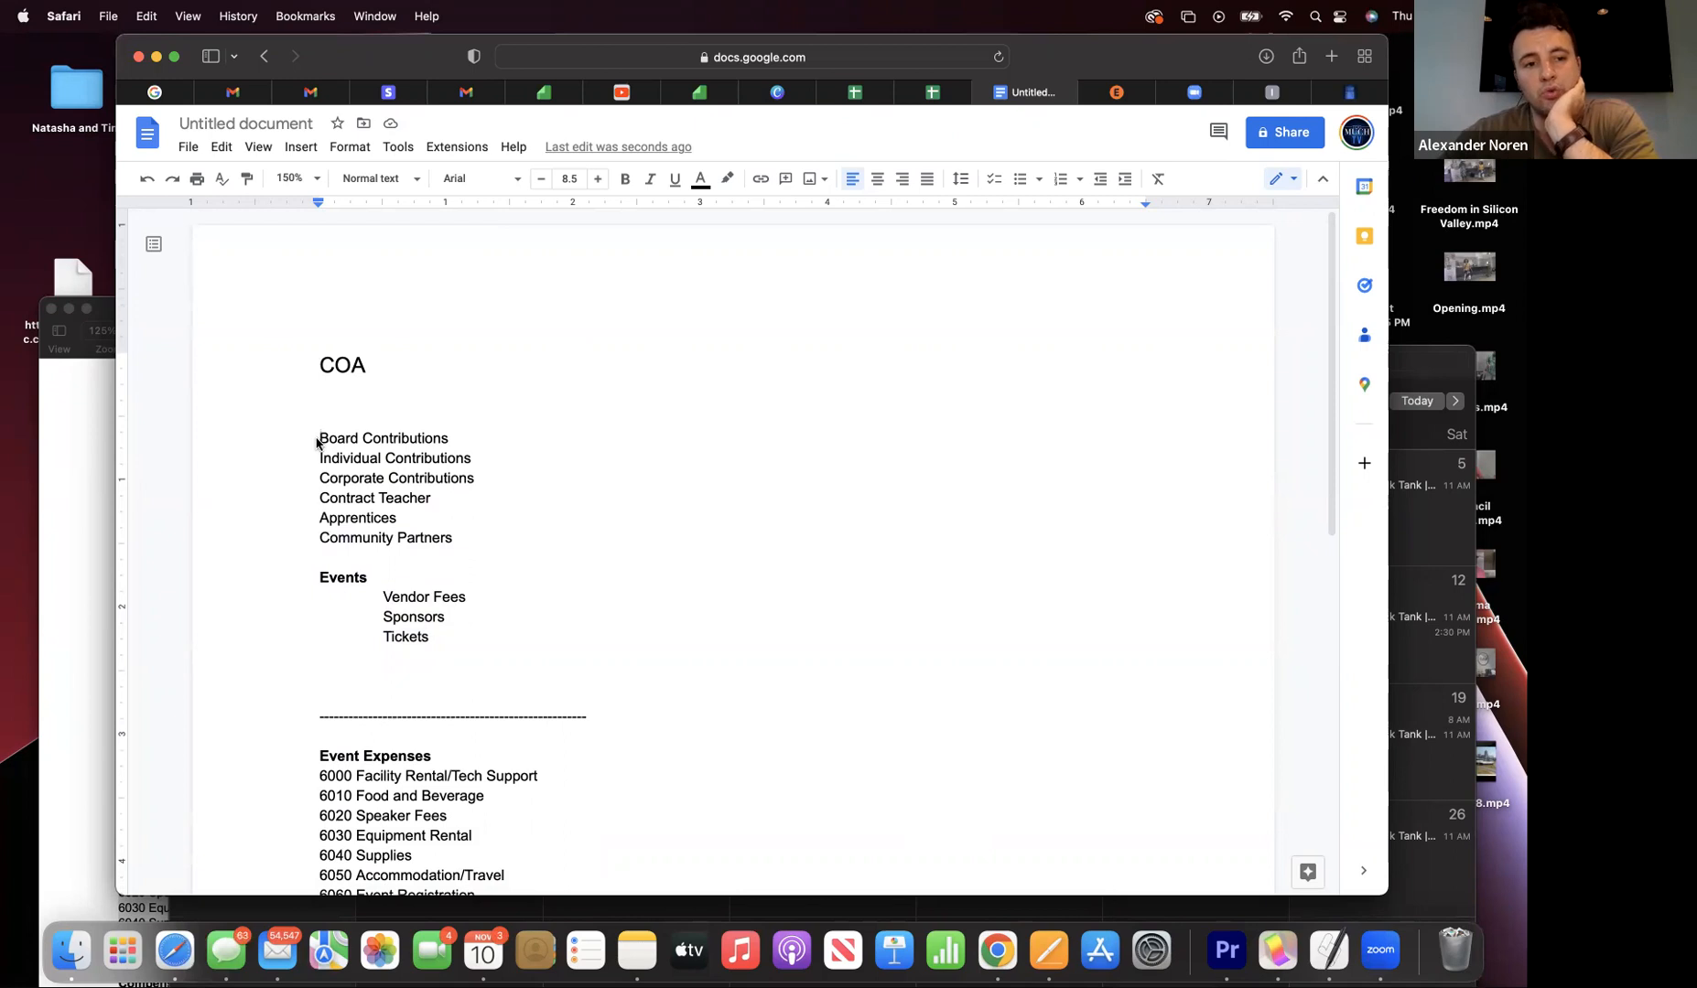
- Number the top income lines 4001 through 4006, from Board Contributions to Community Partners
text(4001)
click(319, 454)
text(4002)
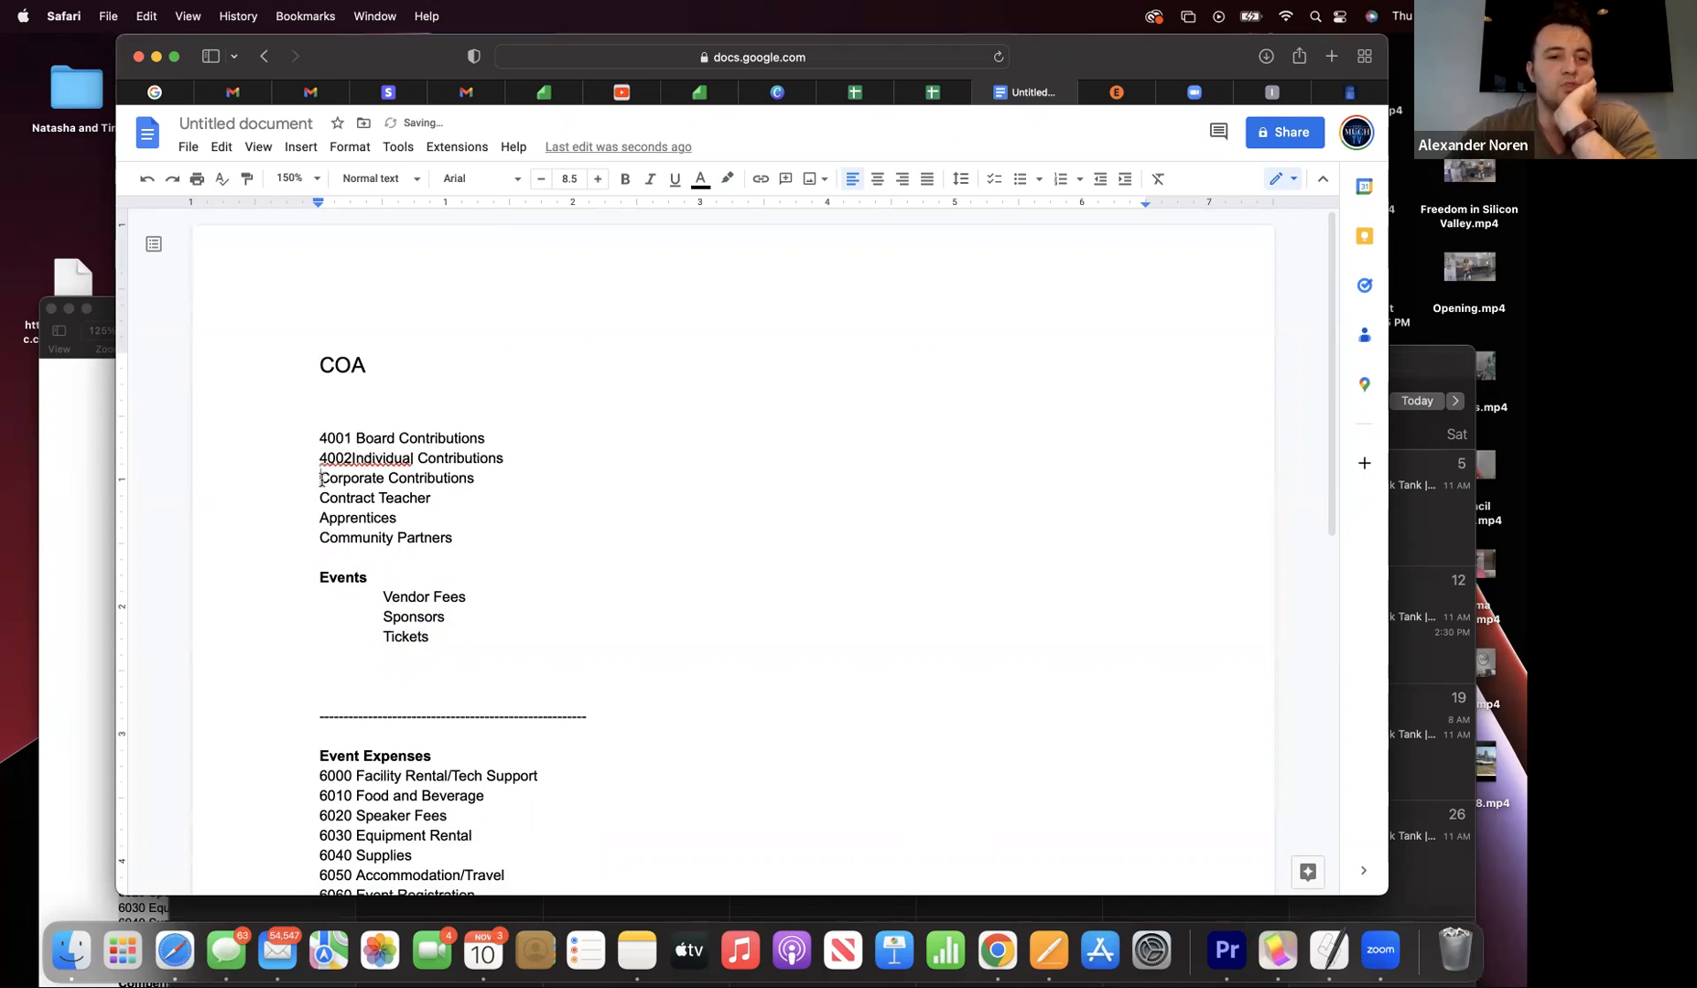
click(353, 457)
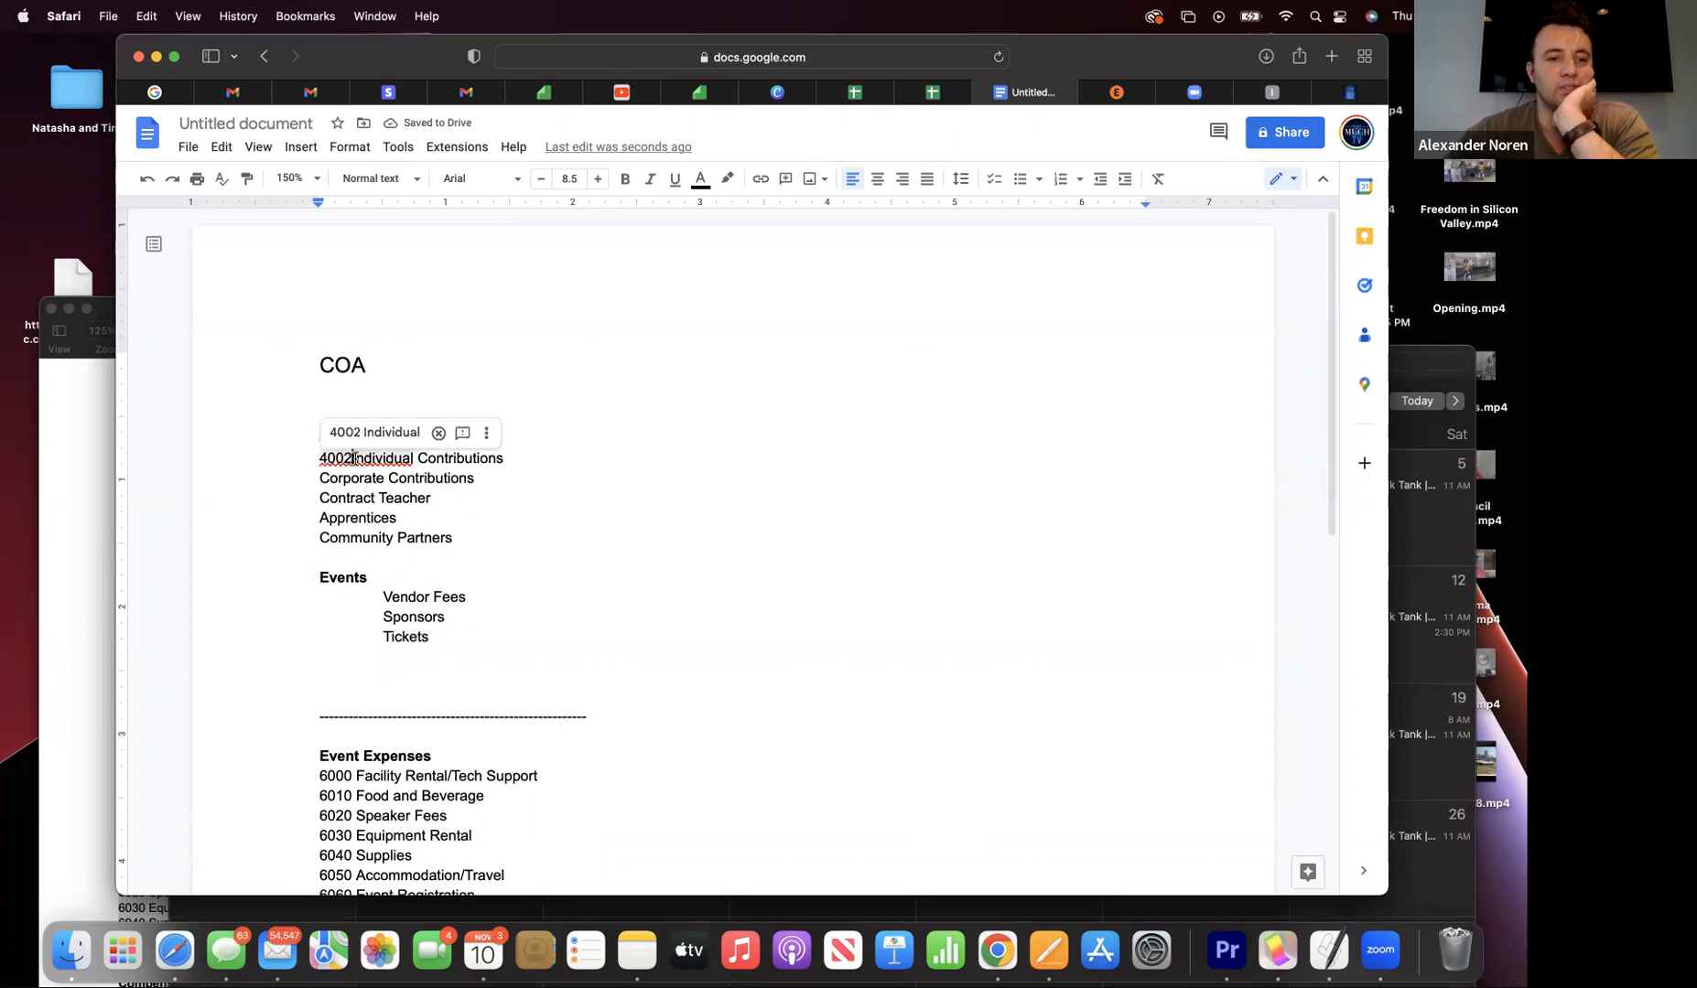
click(319, 478)
text(4003)
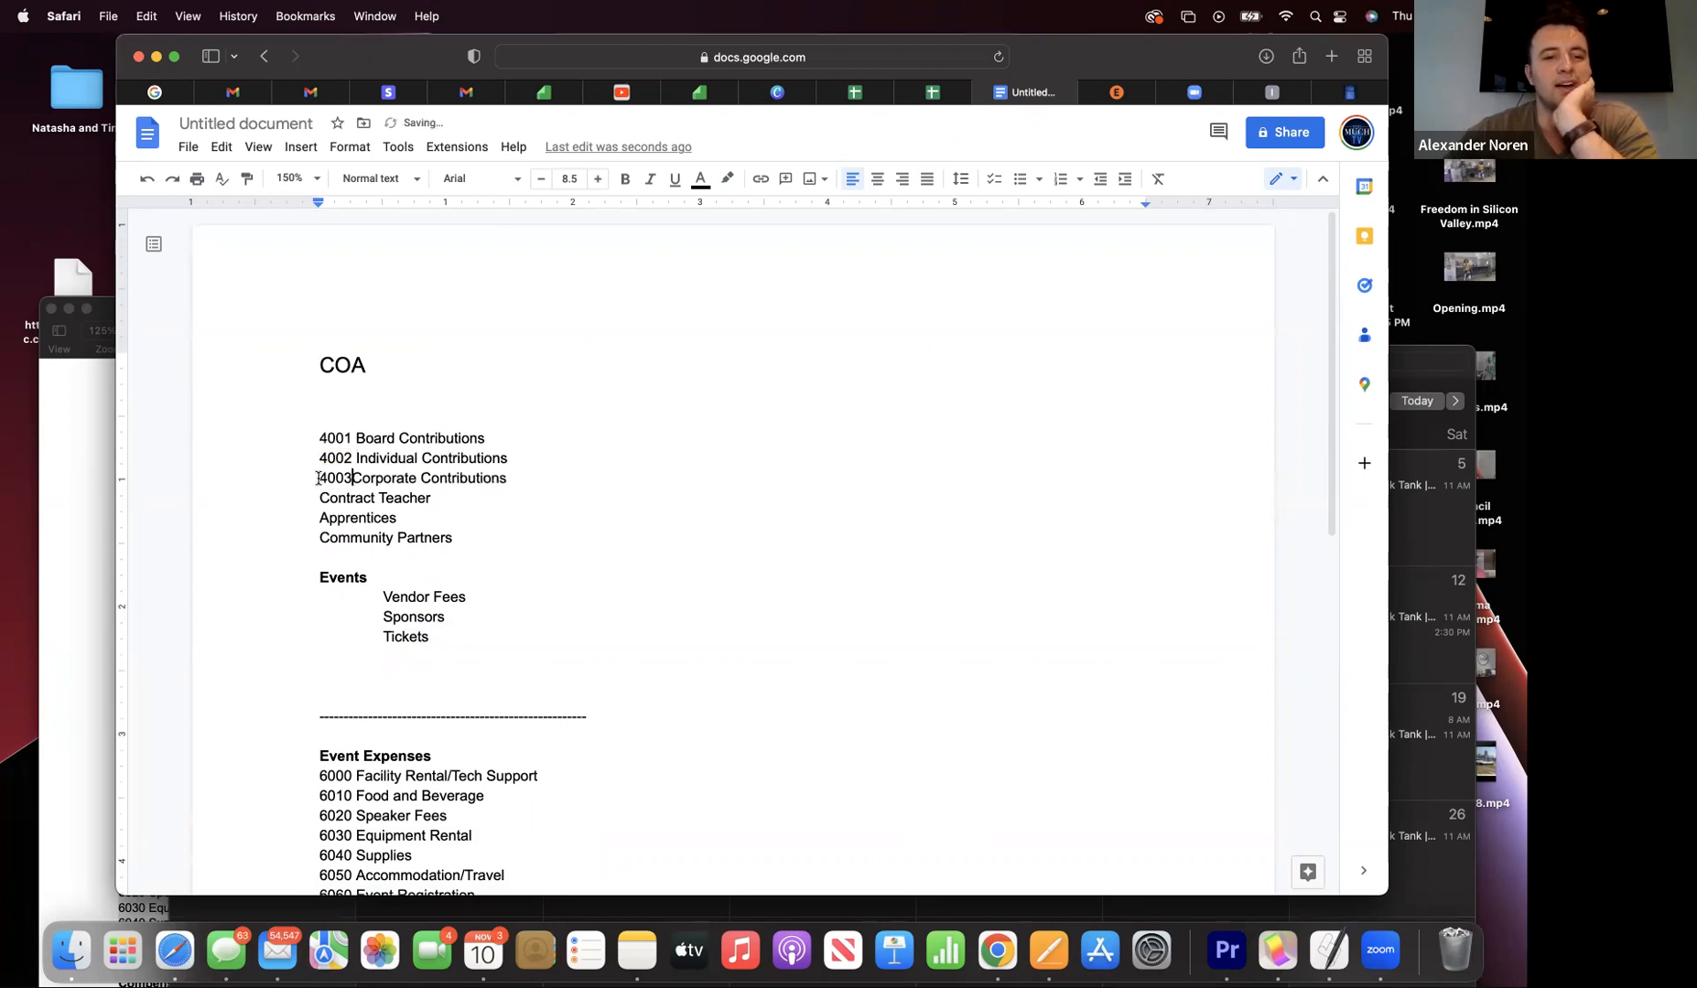
click(317, 500)
text(4004)
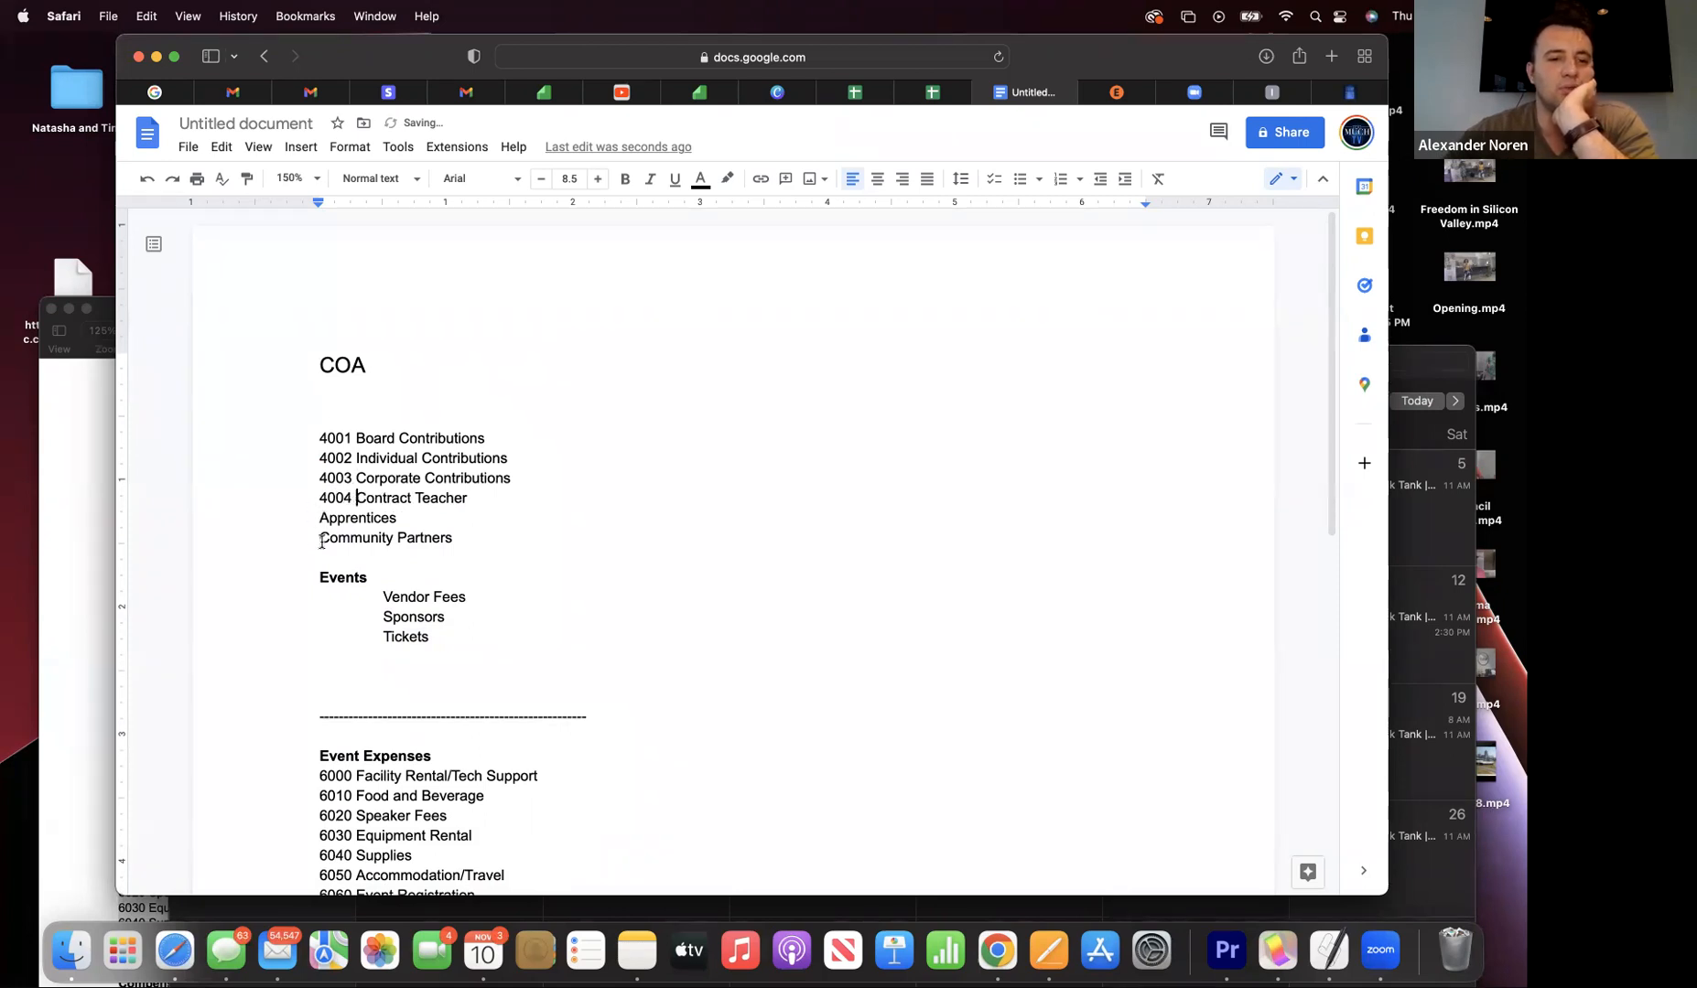
click(319, 516)
text(4005)
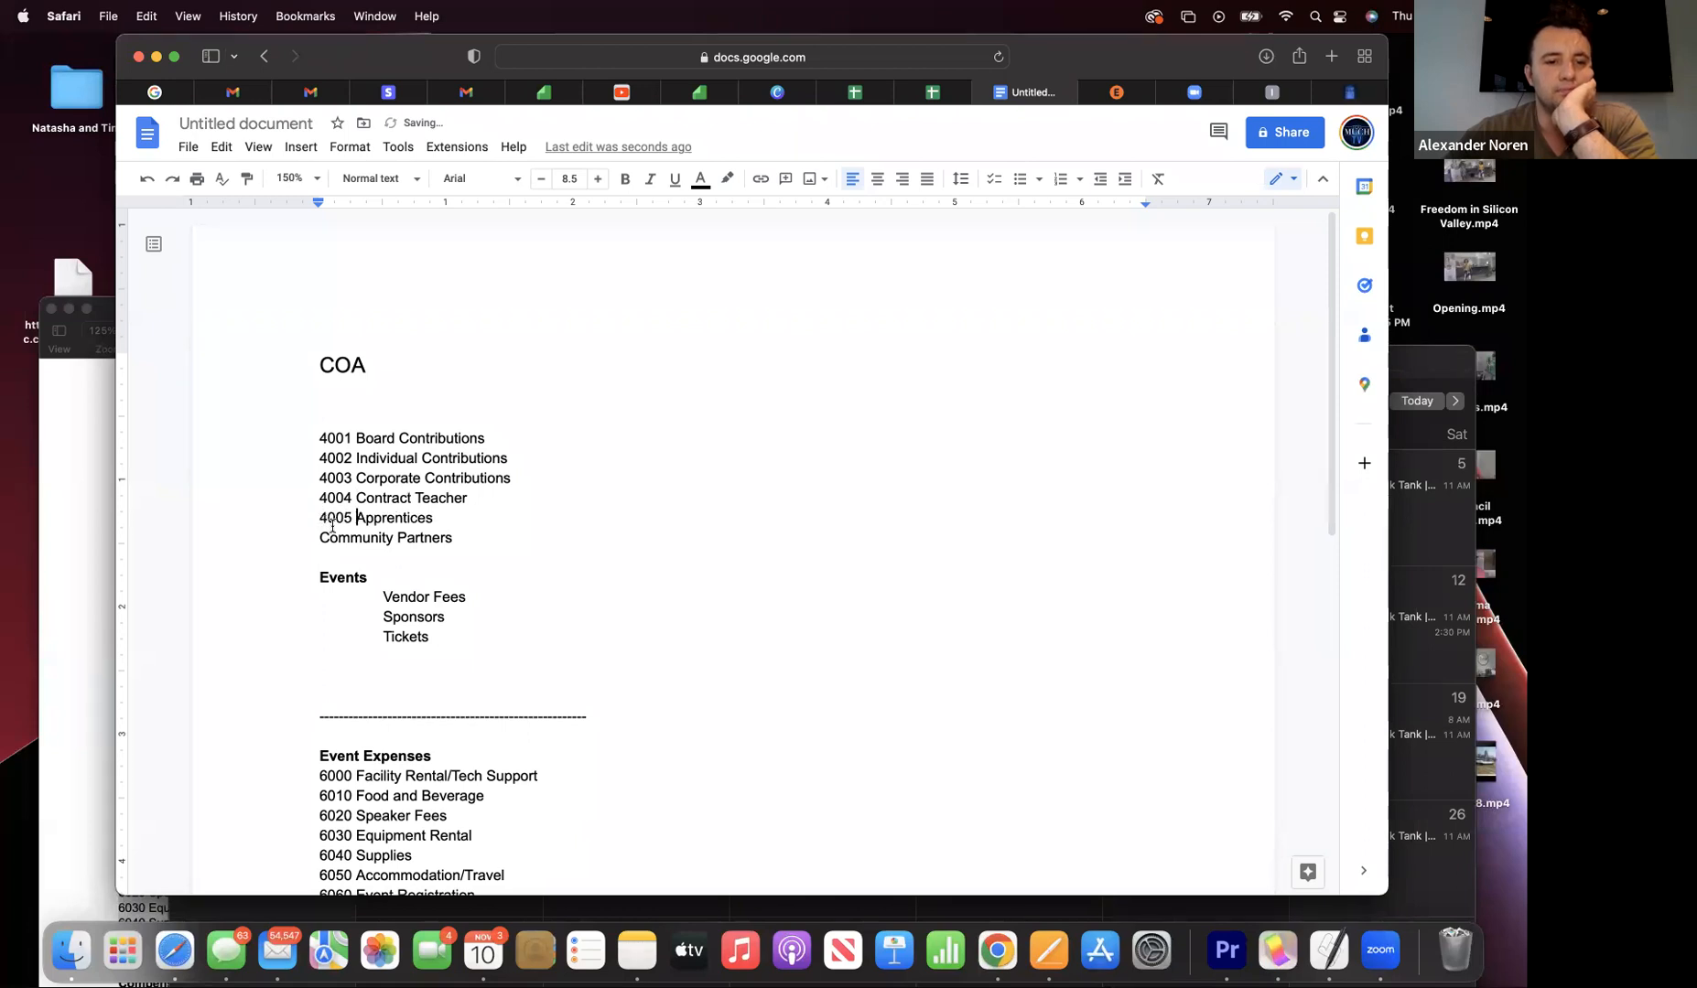
text( 400)
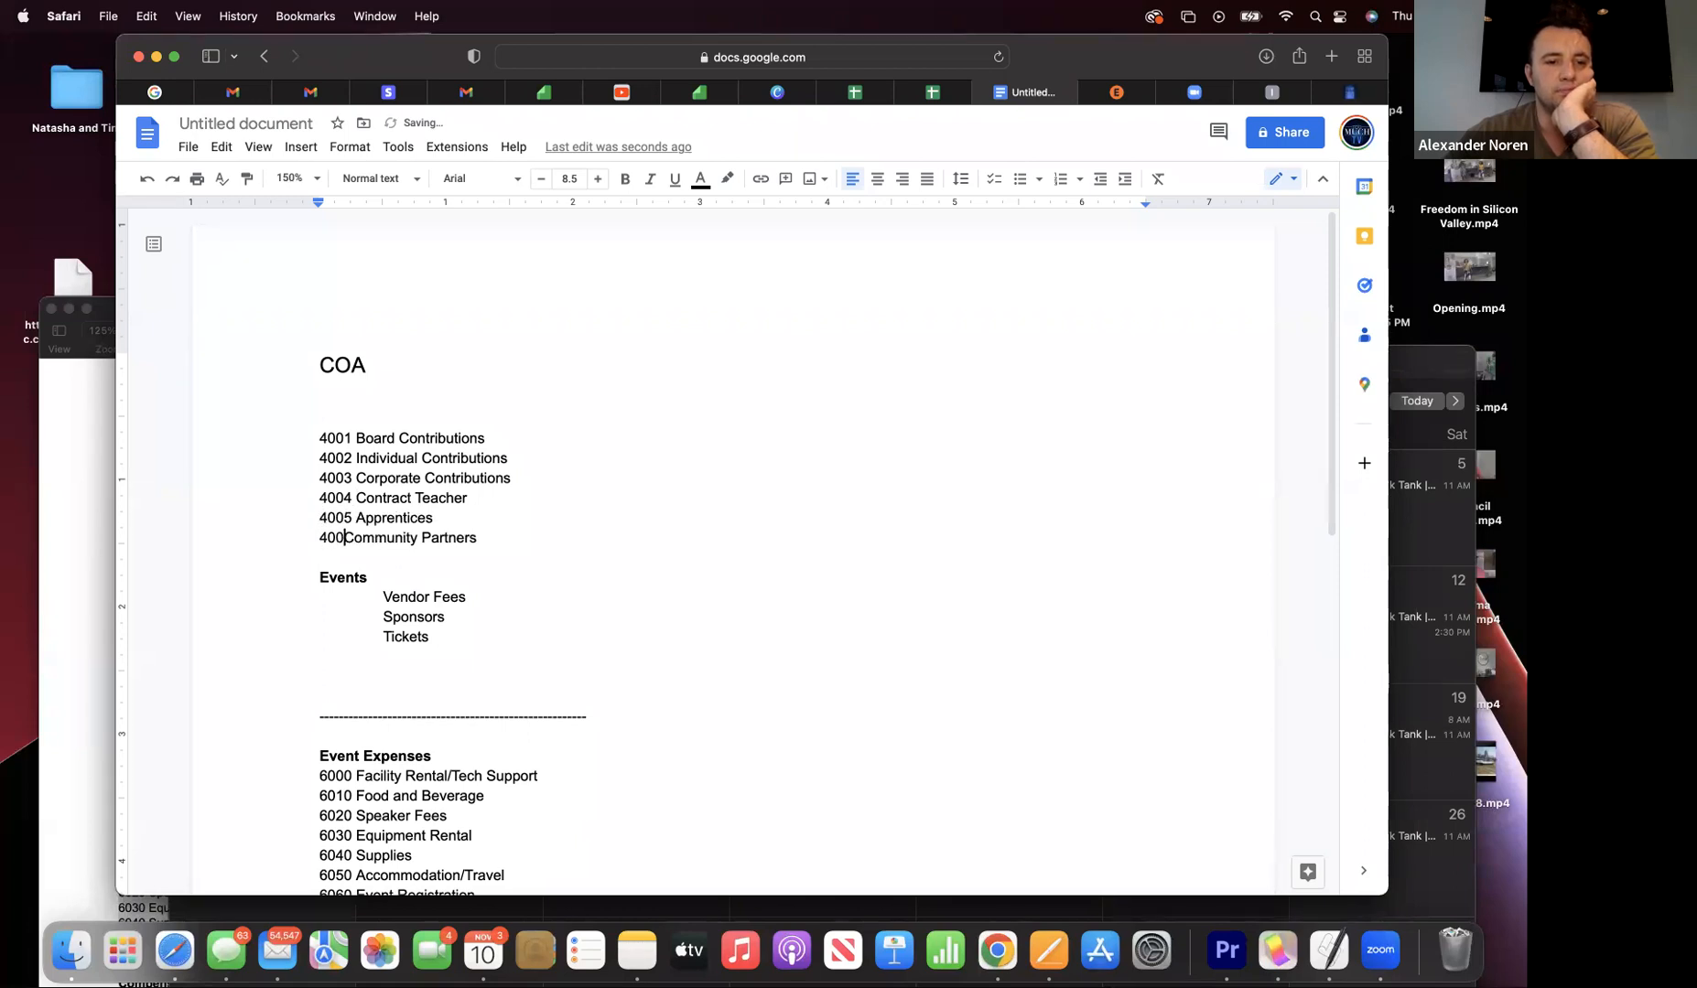
text(6)
- Number Events 4100 and its Vendor Fees, Sponsors and Tickets lines 4101–4103
click(313, 599)
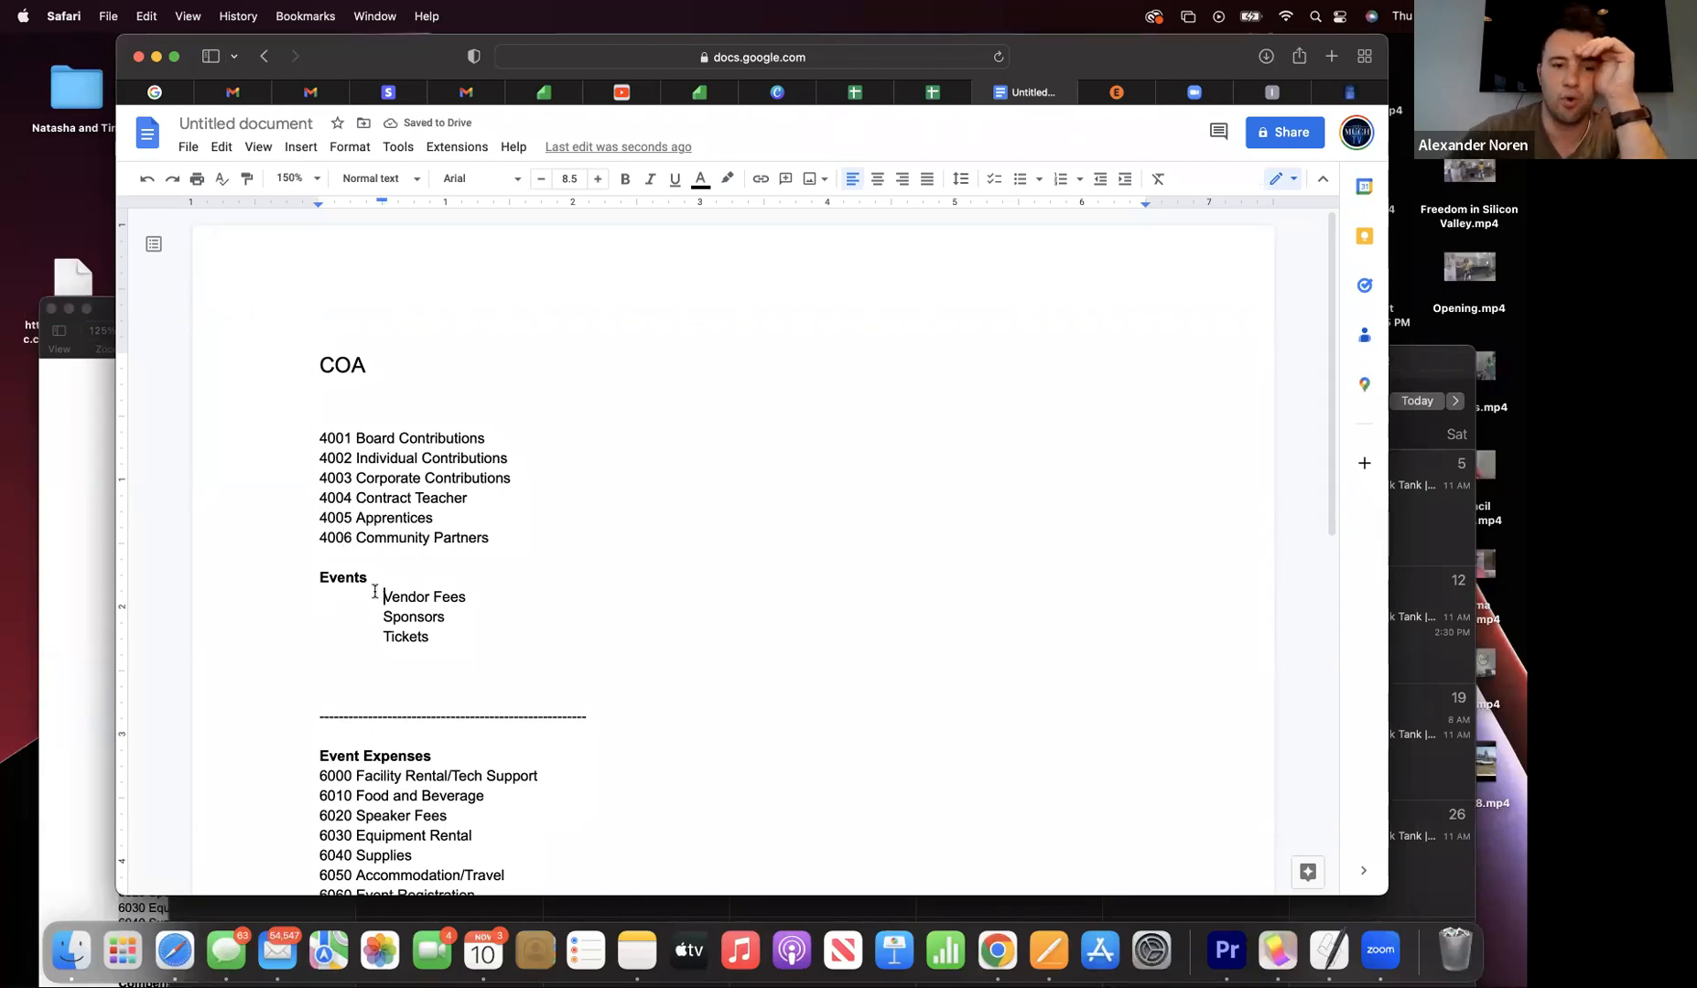
click(314, 580)
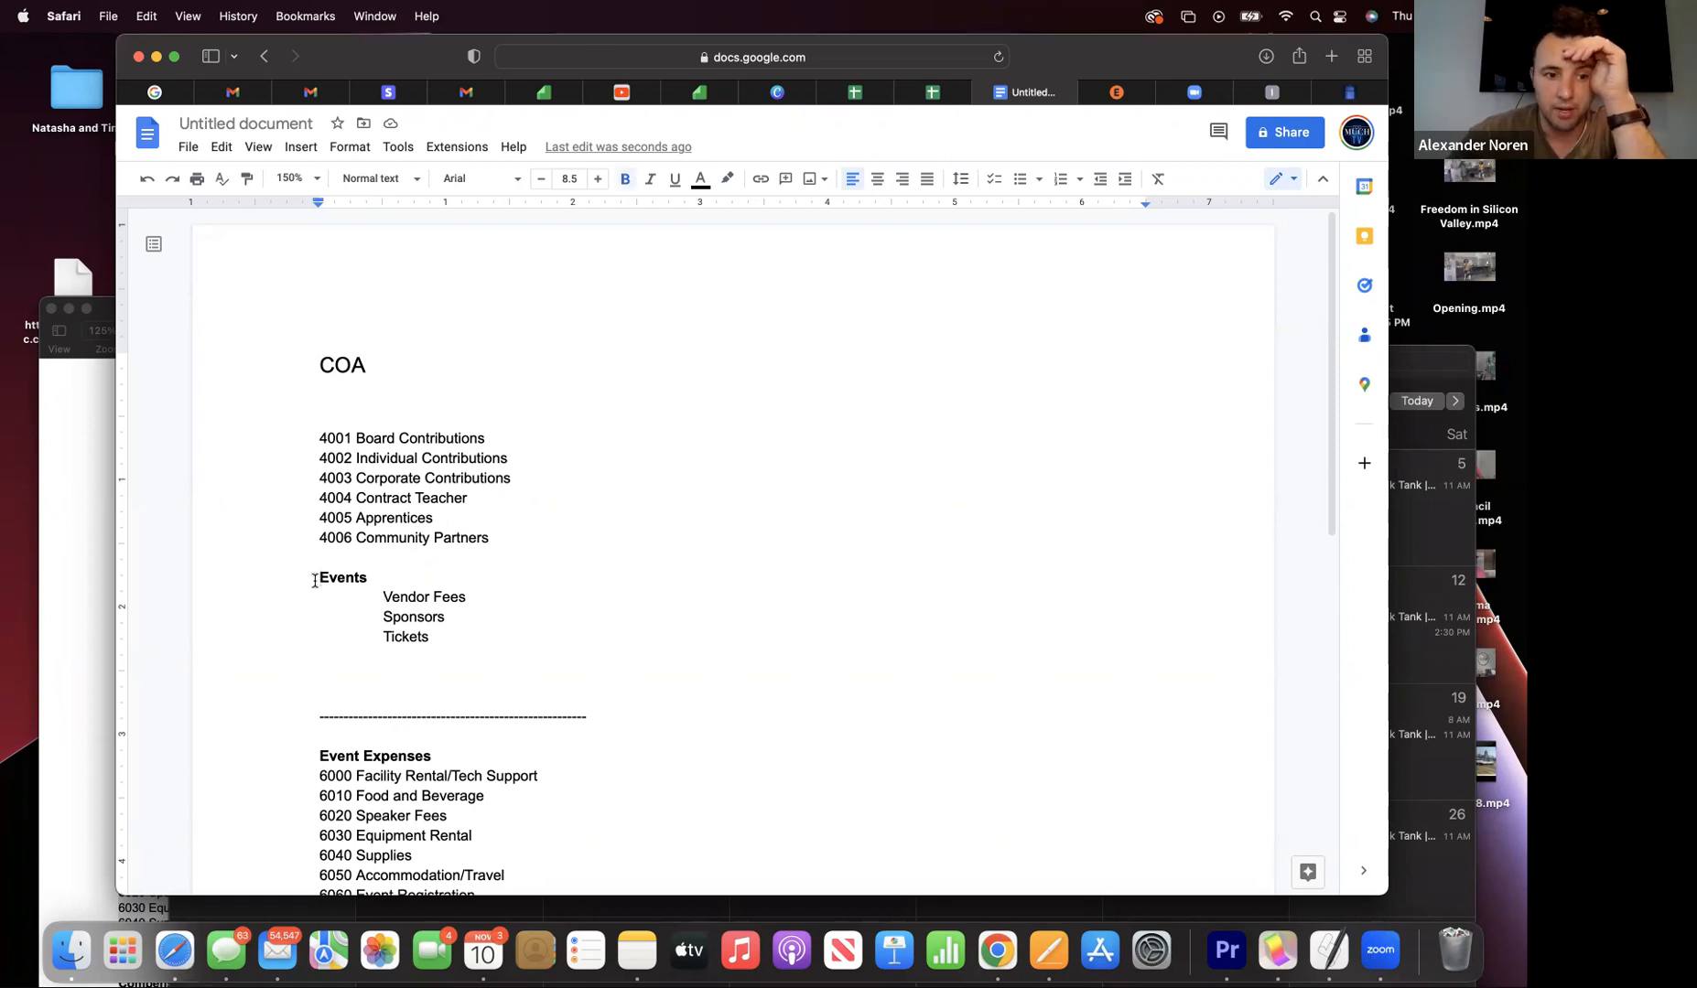
text(4100)
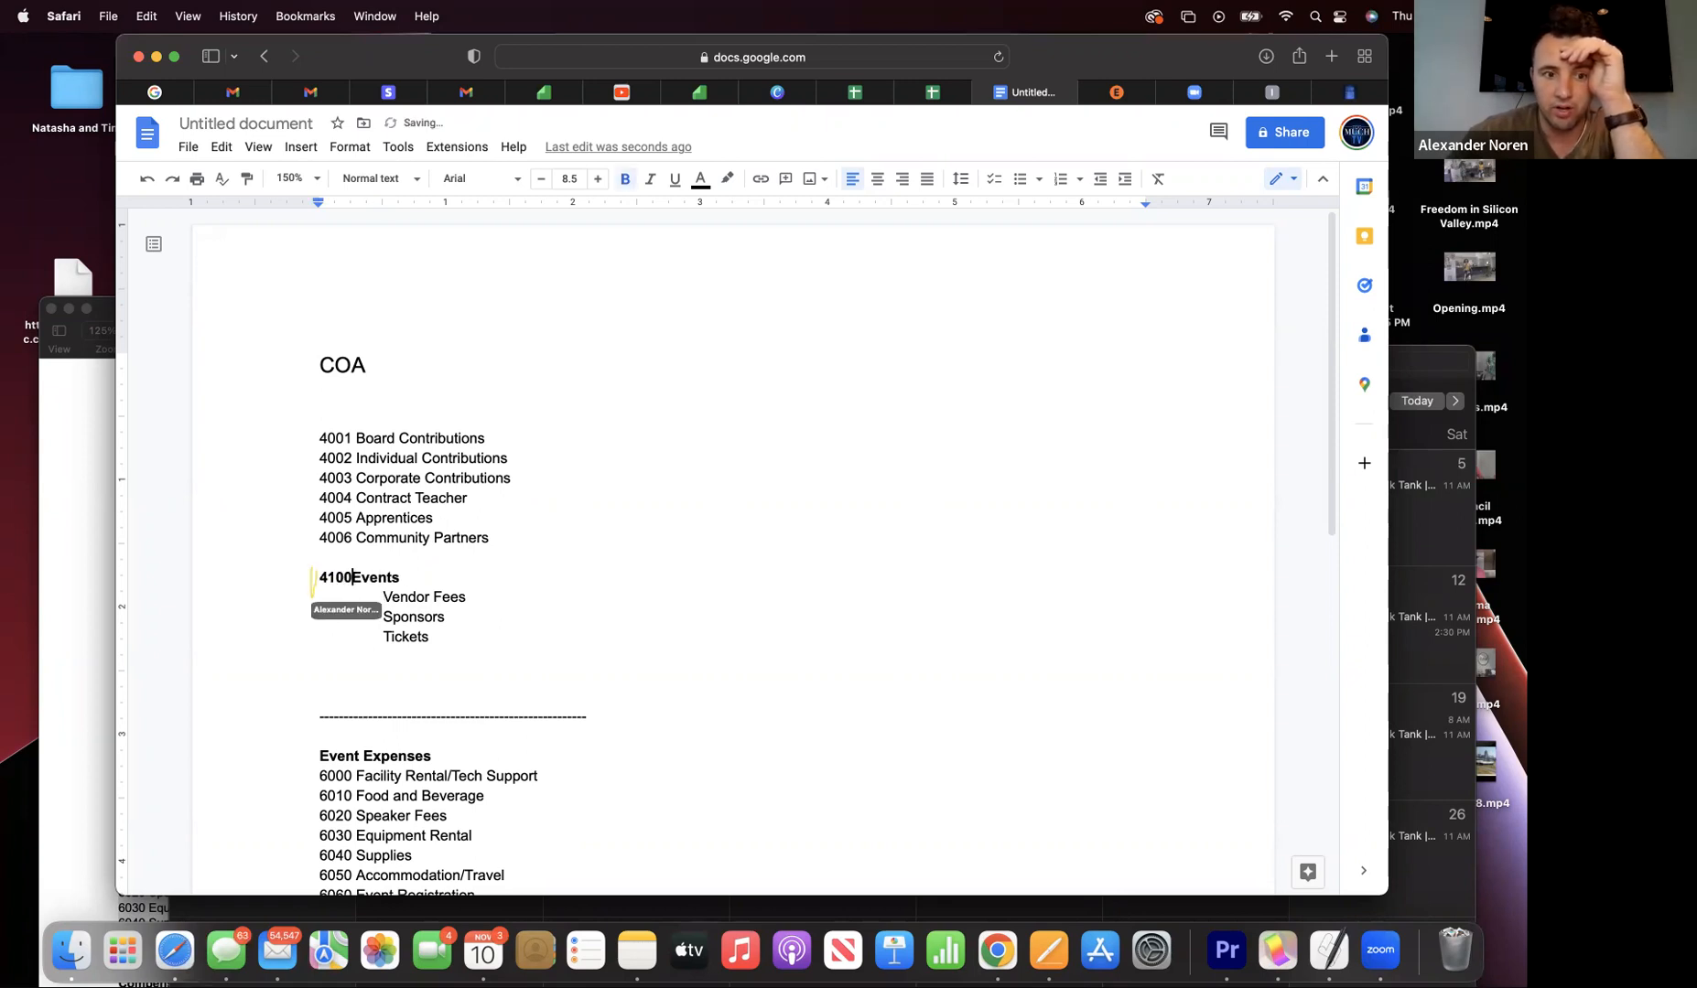
click(366, 604)
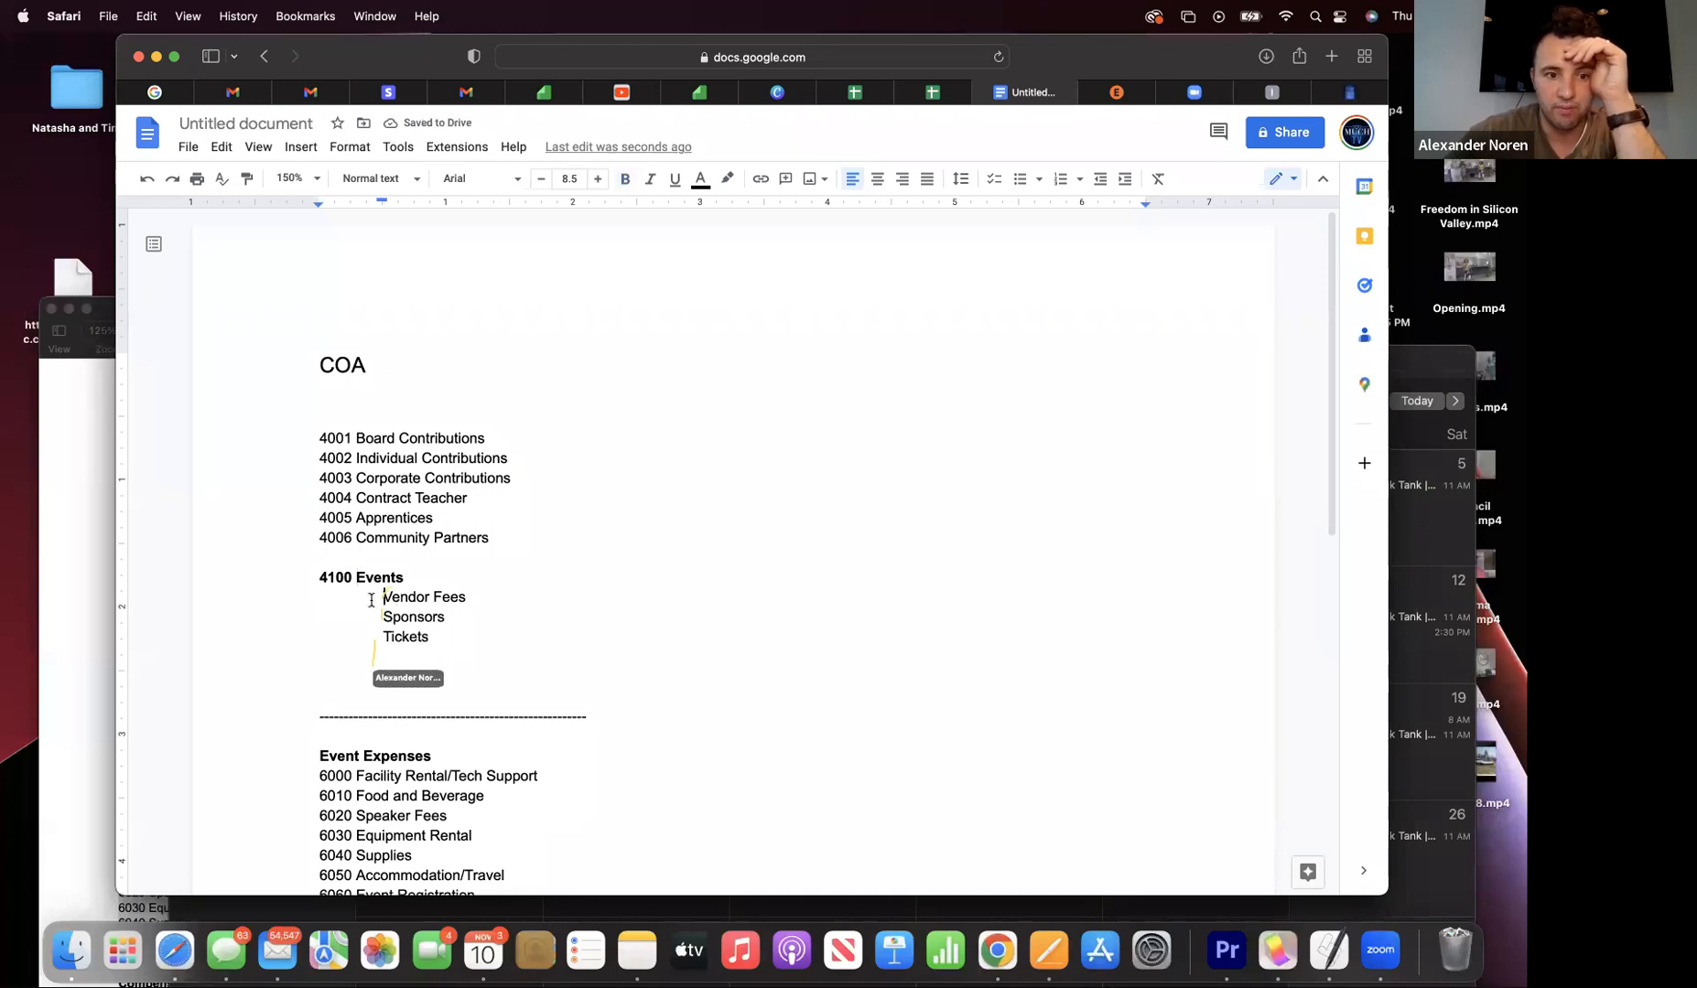
text(410)
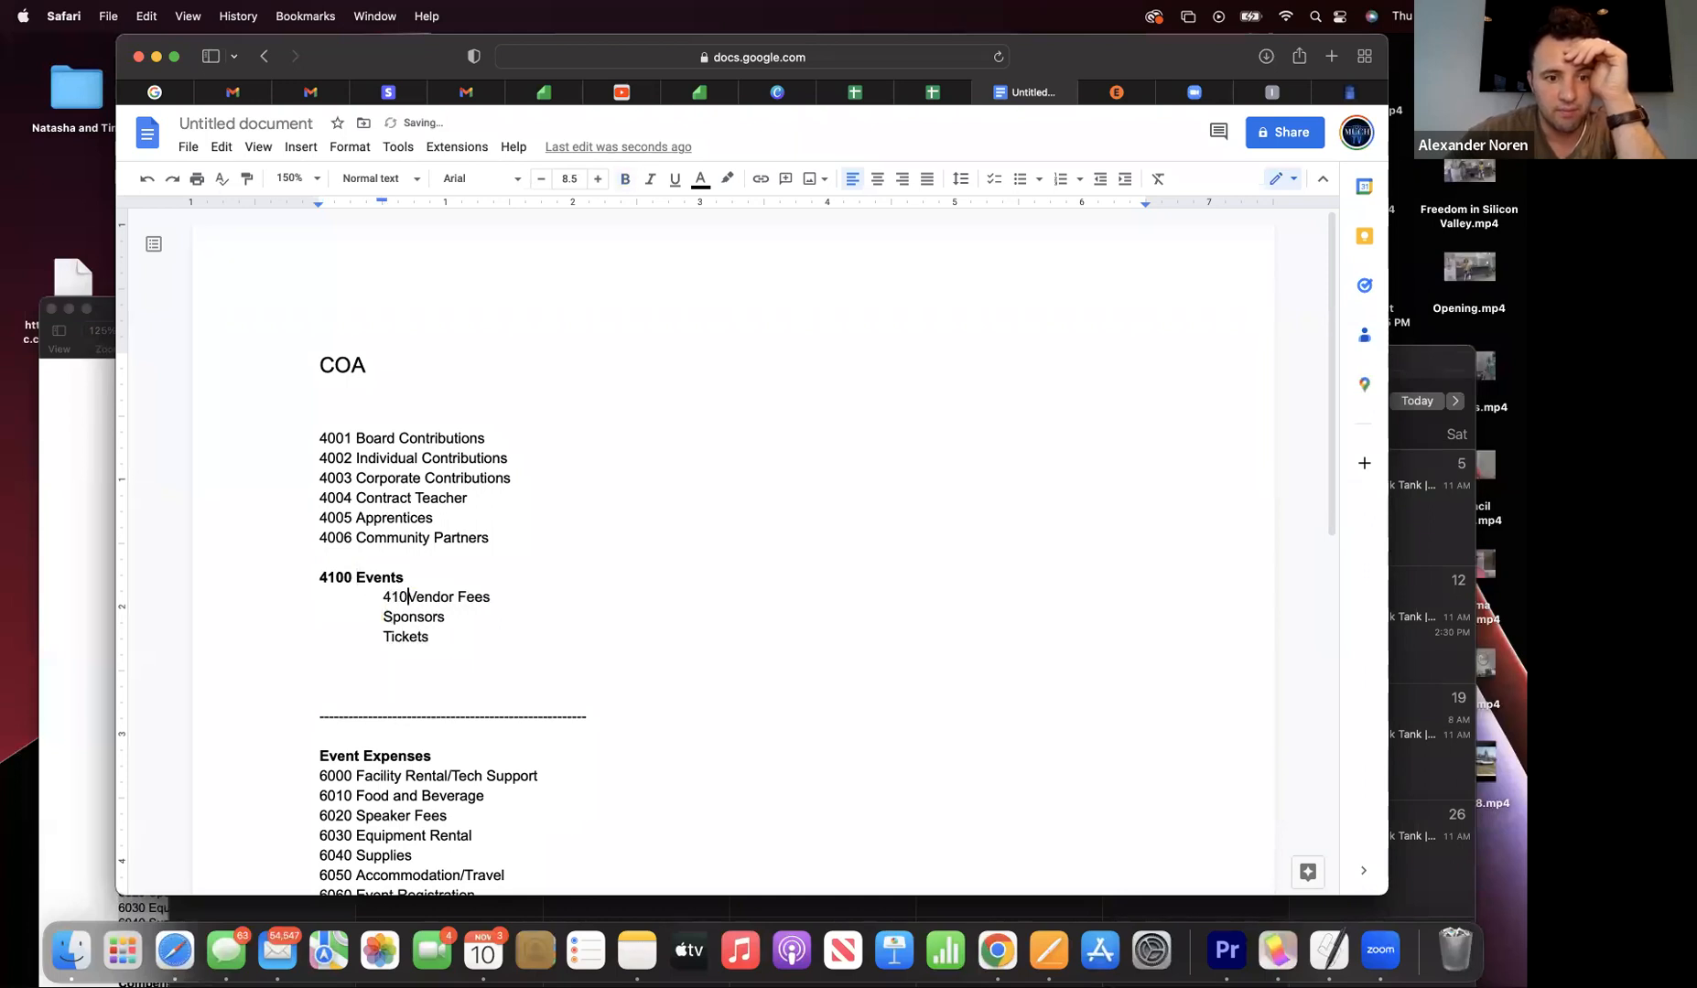
key(BackSpace)
key(BackSpace)
text(101)
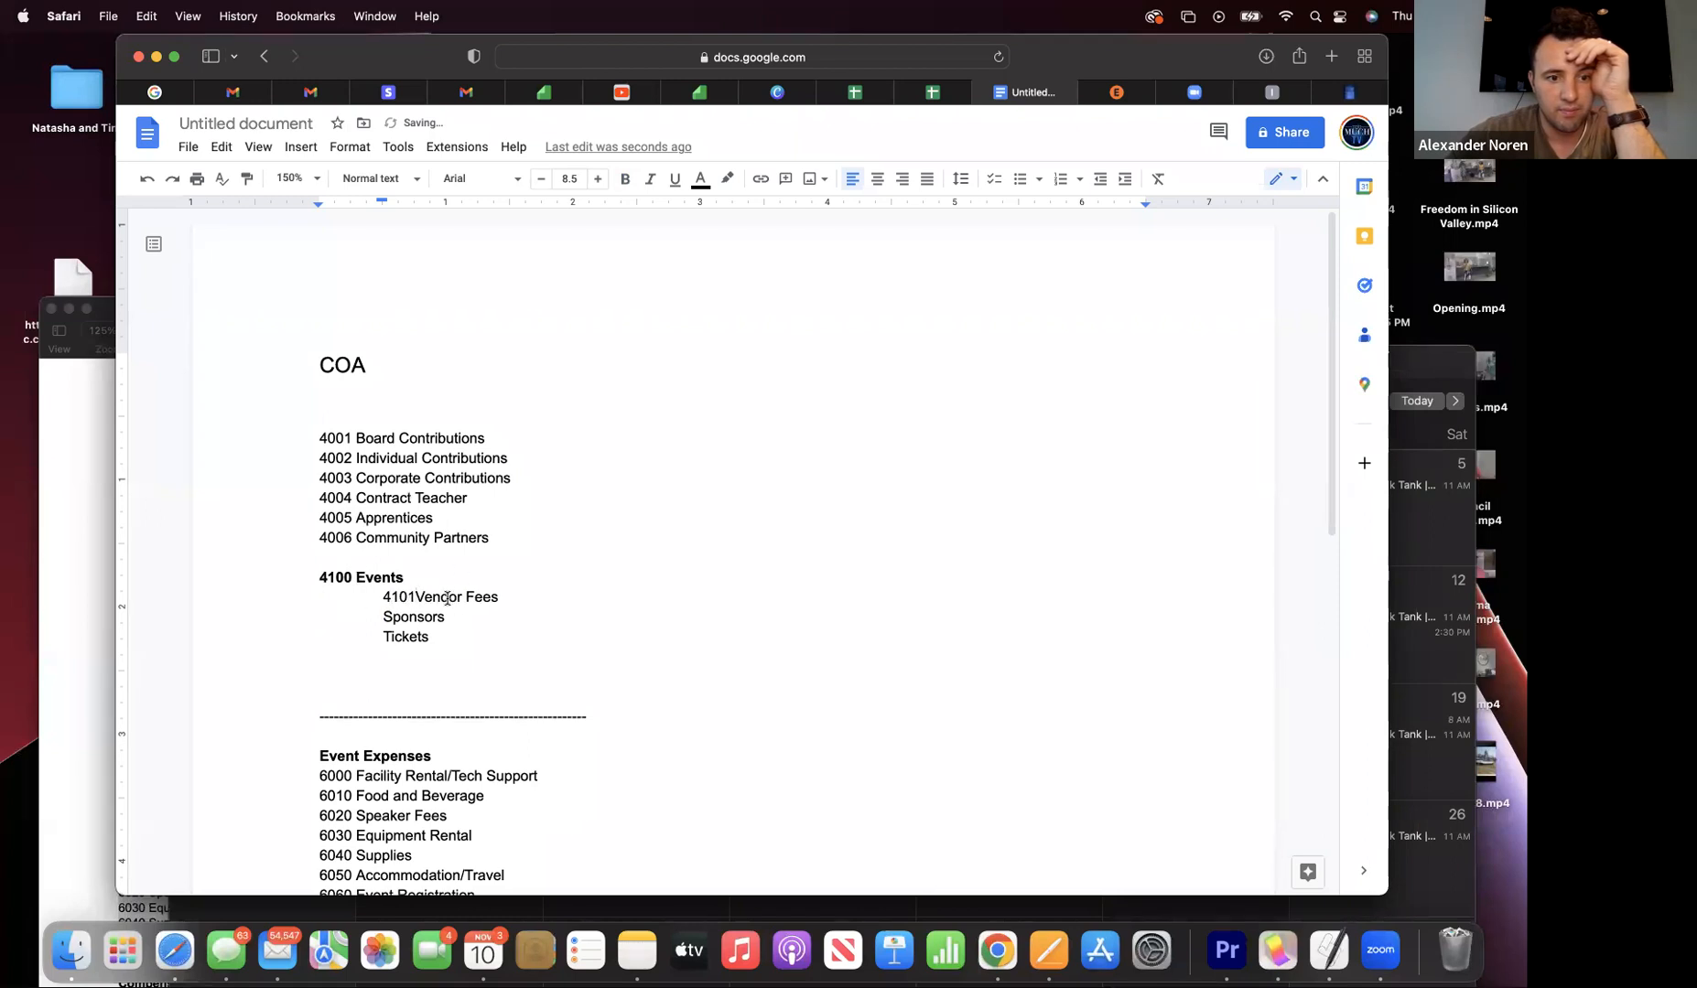
click(378, 617)
text(4102)
click(381, 636)
text(4103)
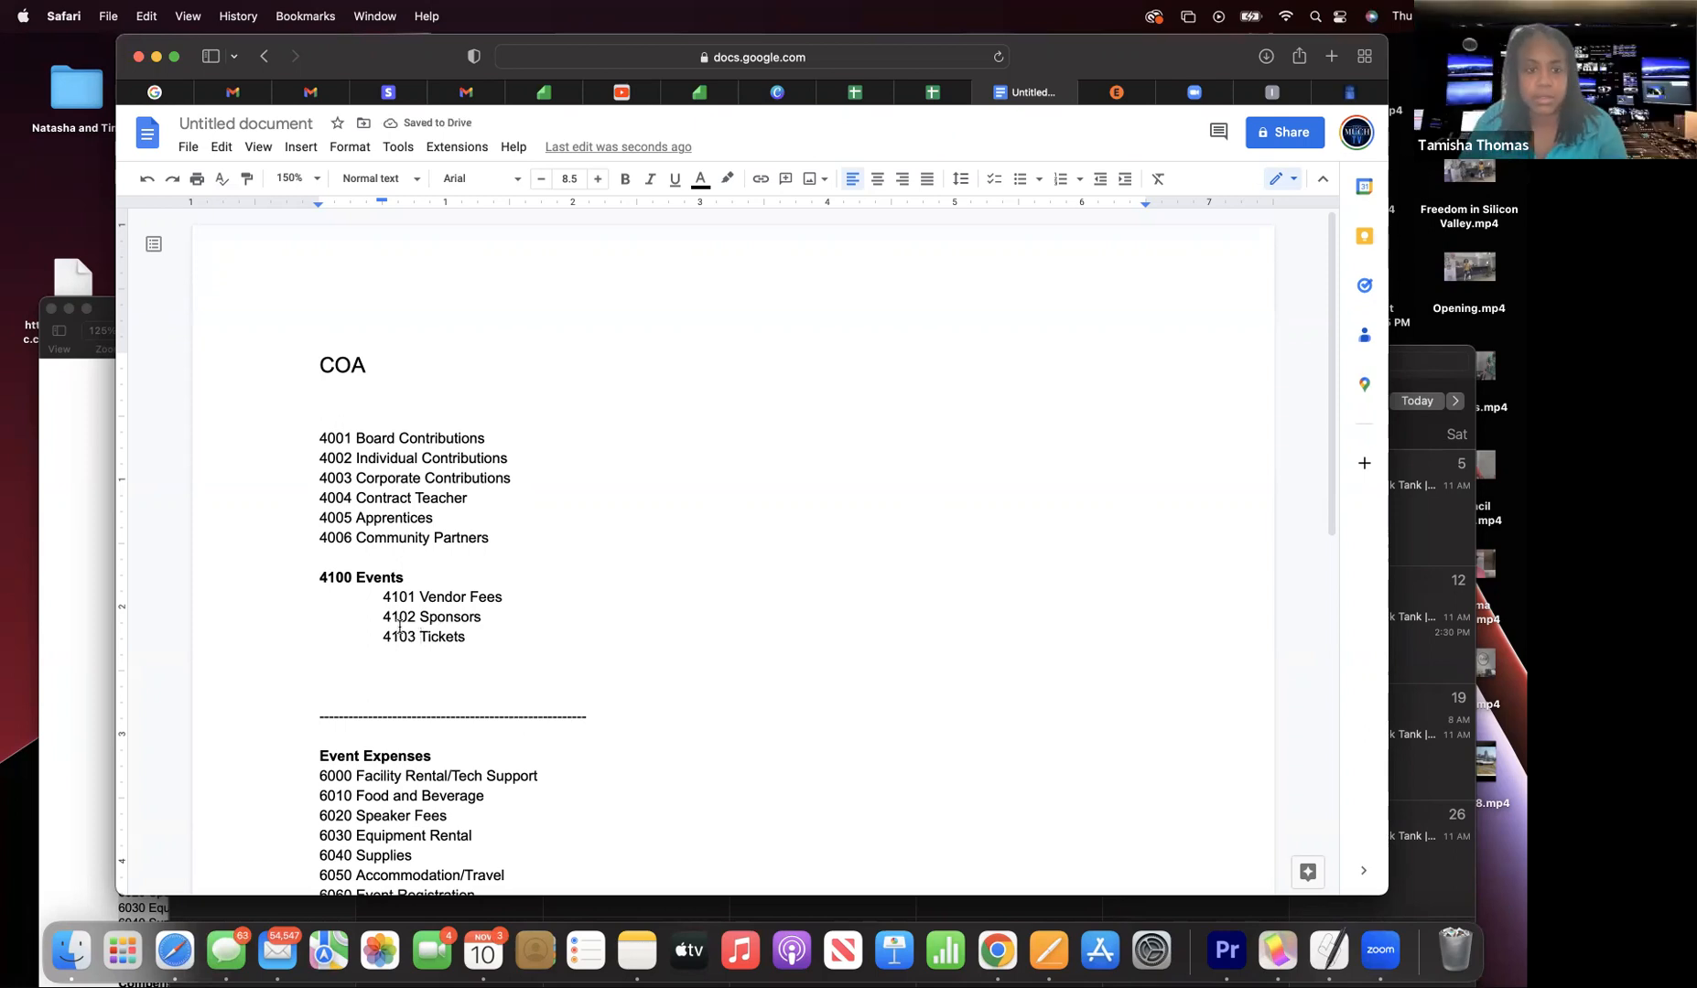
scroll(399, 627, down, 1)
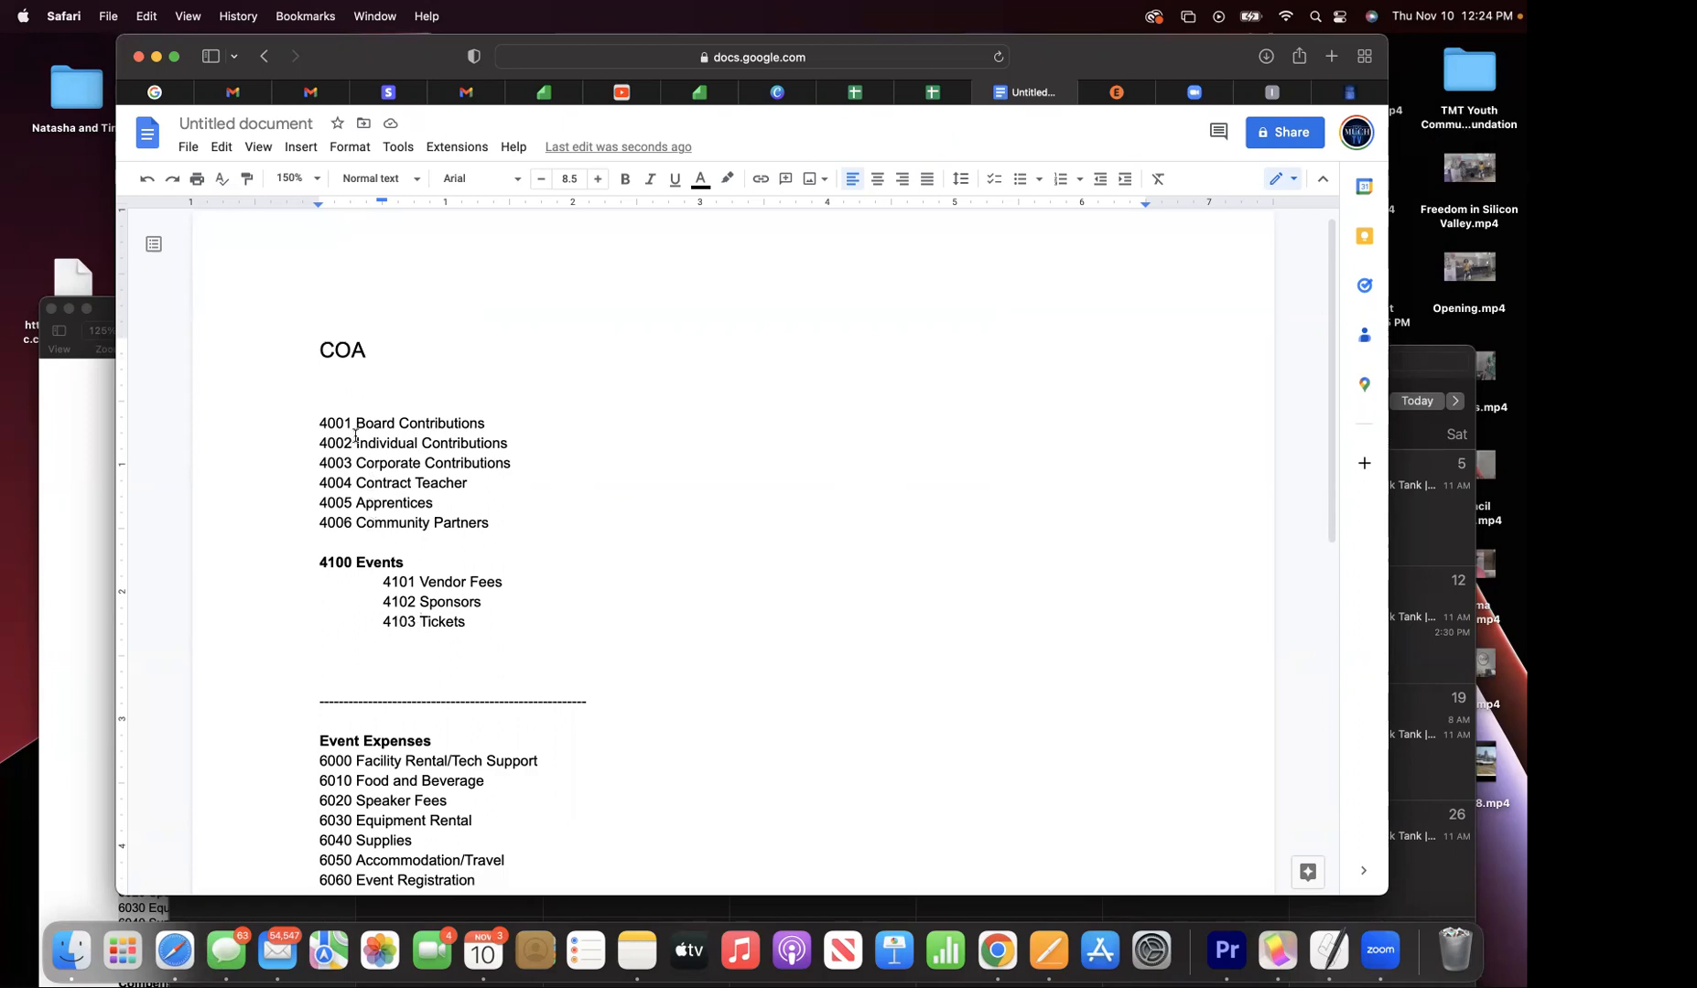
click(321, 416)
click(324, 407)
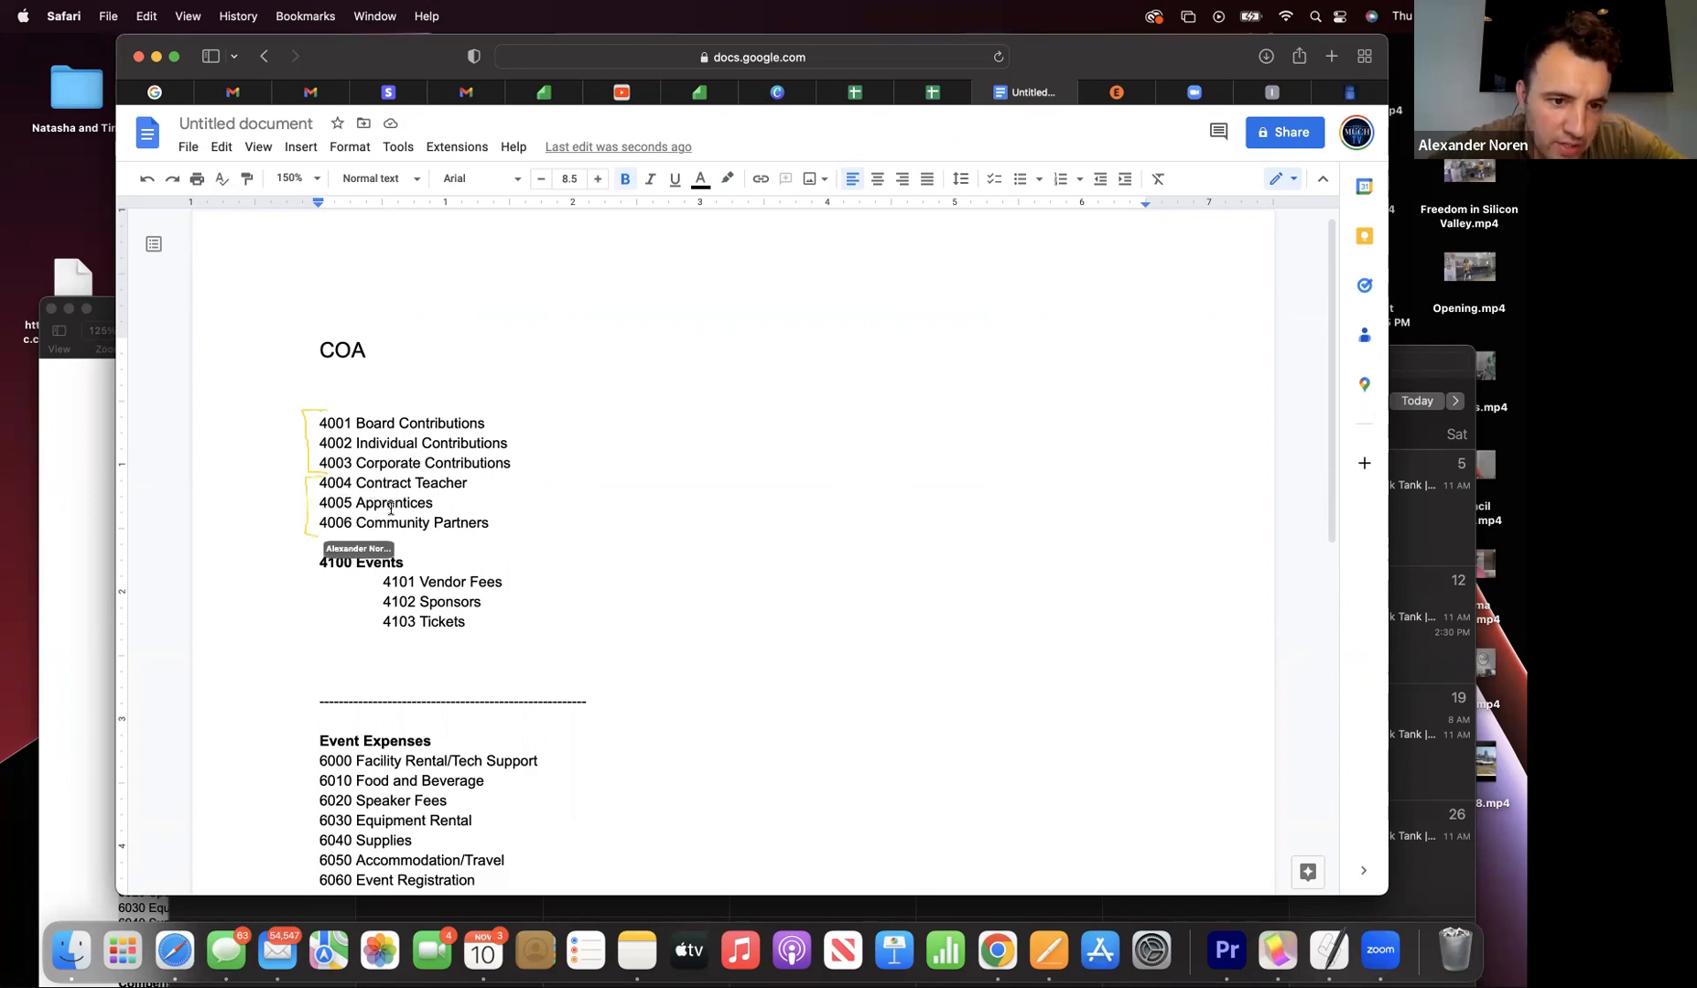
click(510, 465)
- Add a '4200 Program Services' line below 4003 Corporate Contributions
key(Return)
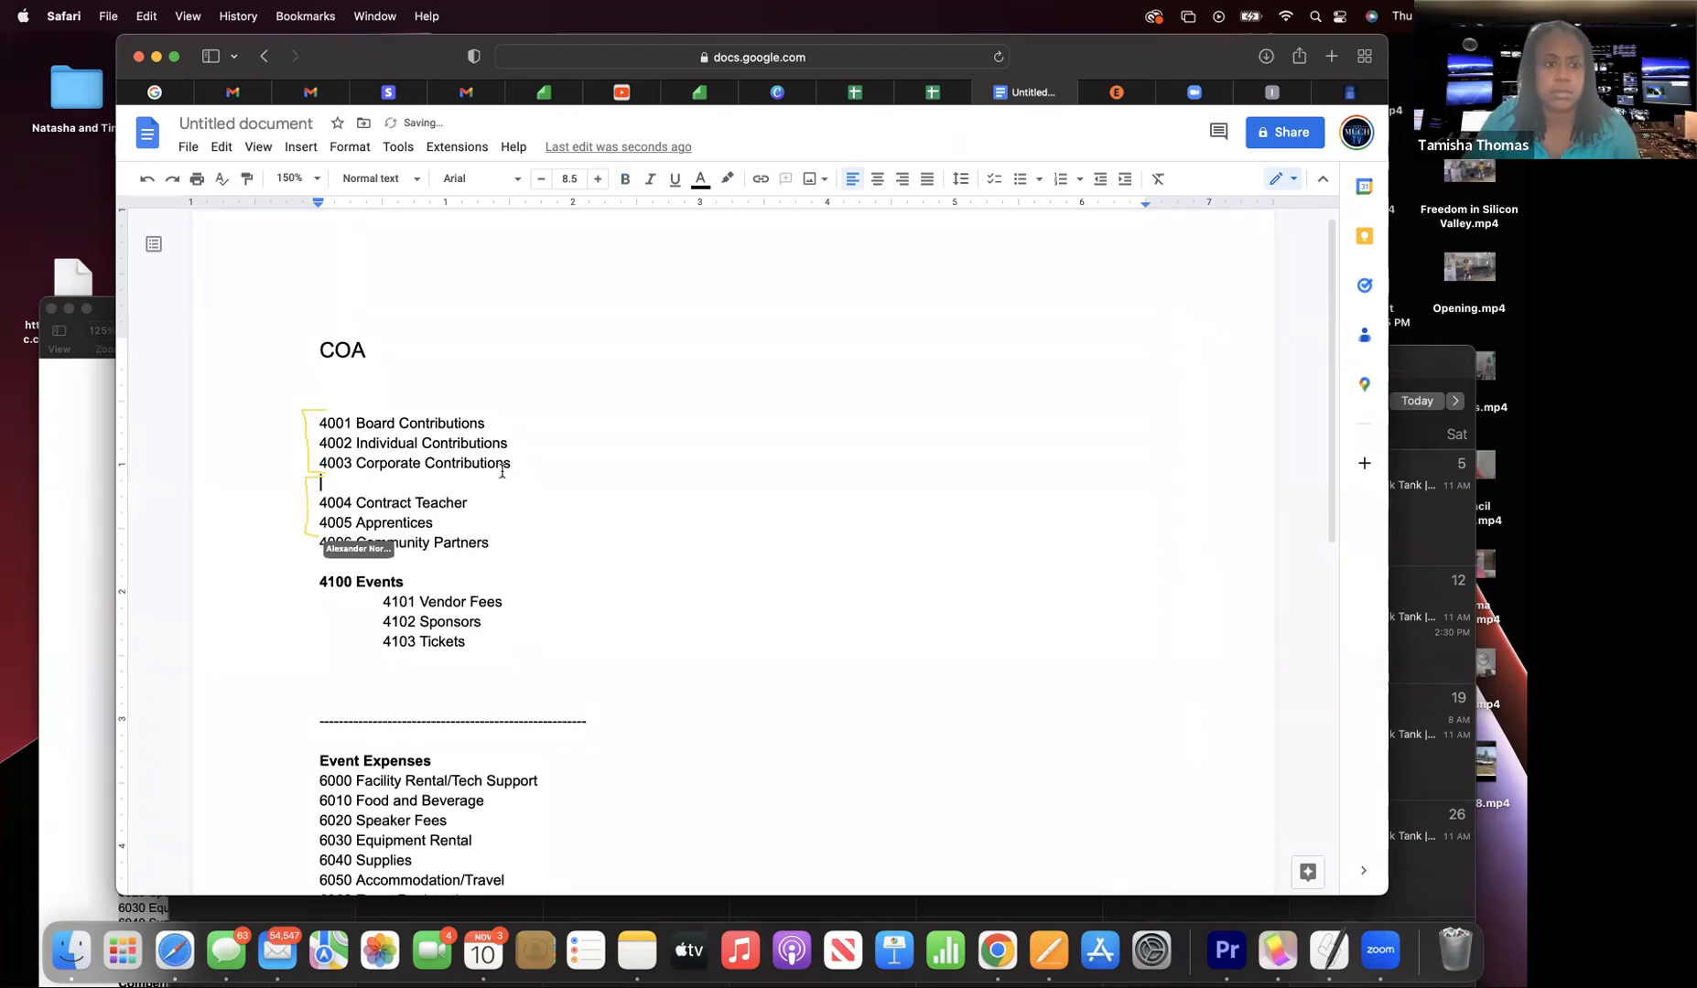
text(Pr)
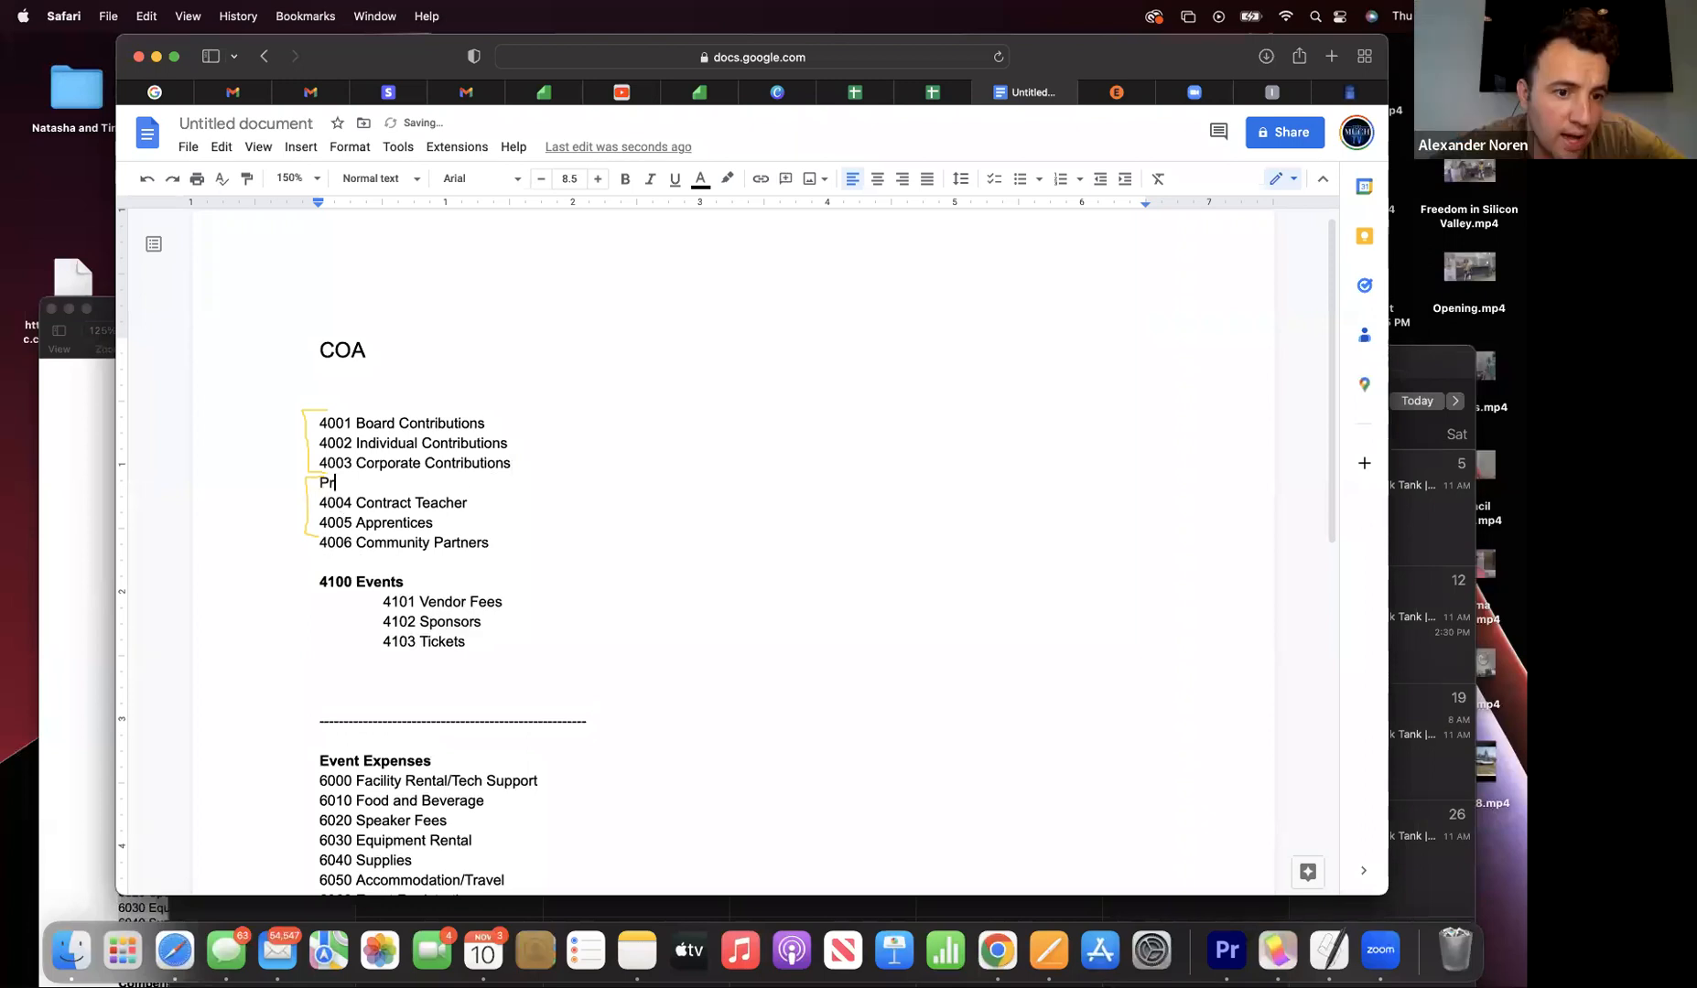
text(ogram)
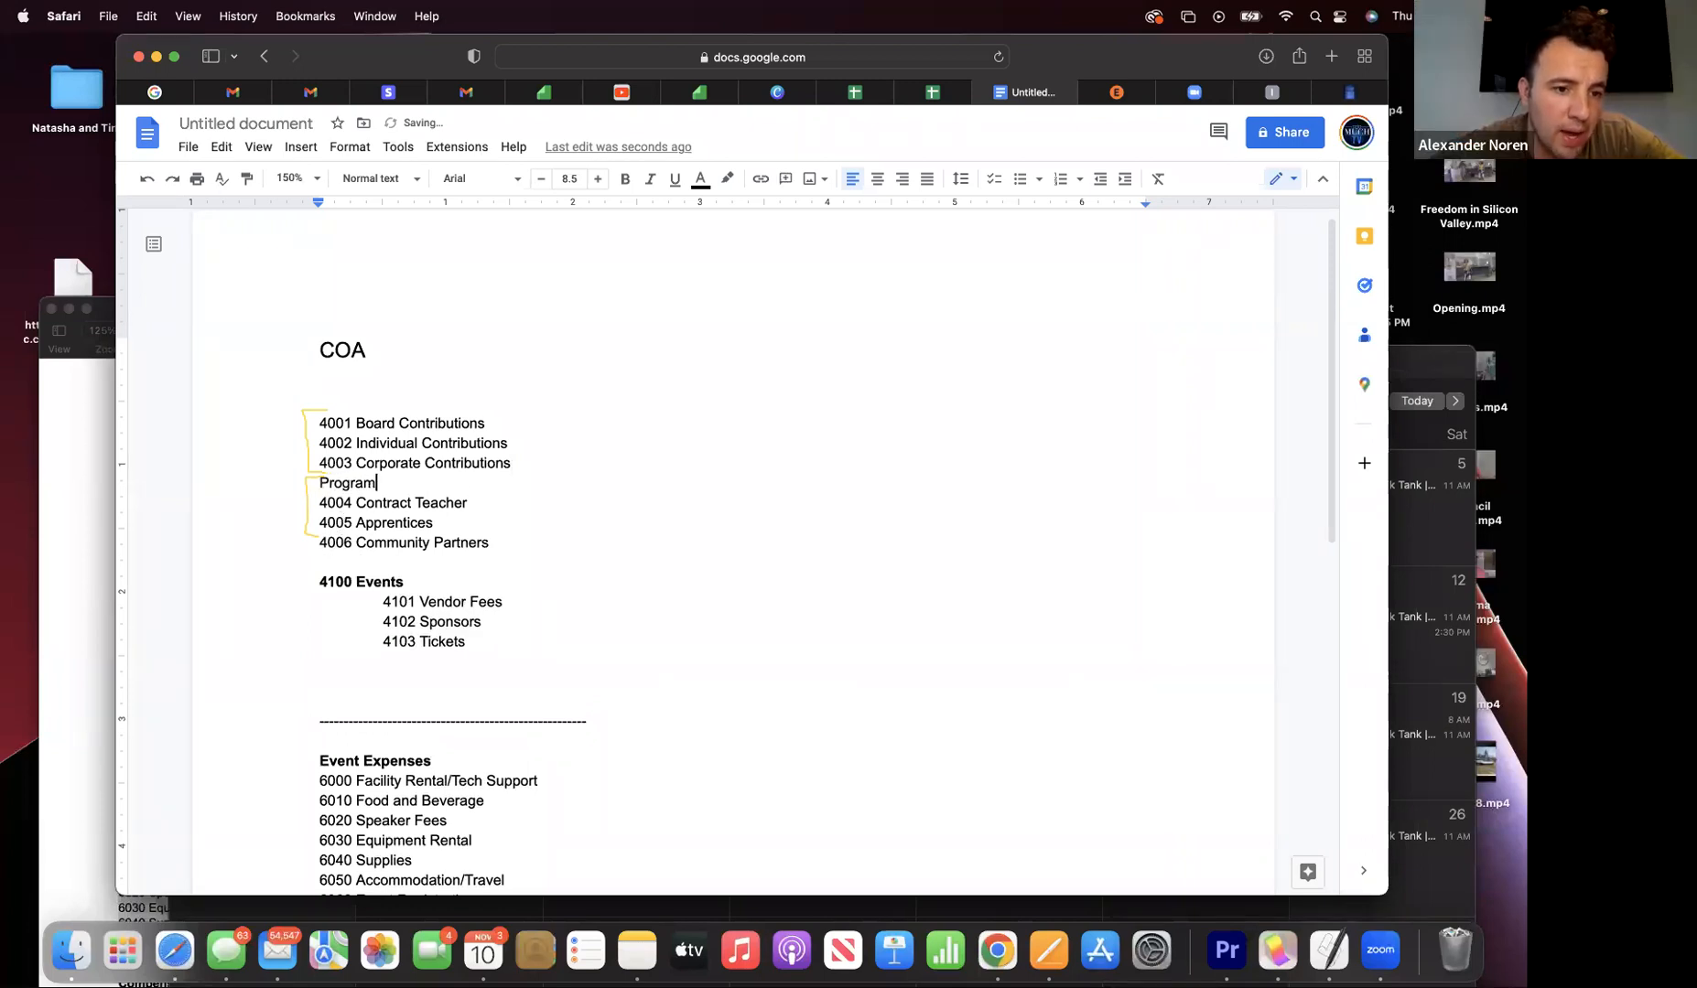
text( Servi)
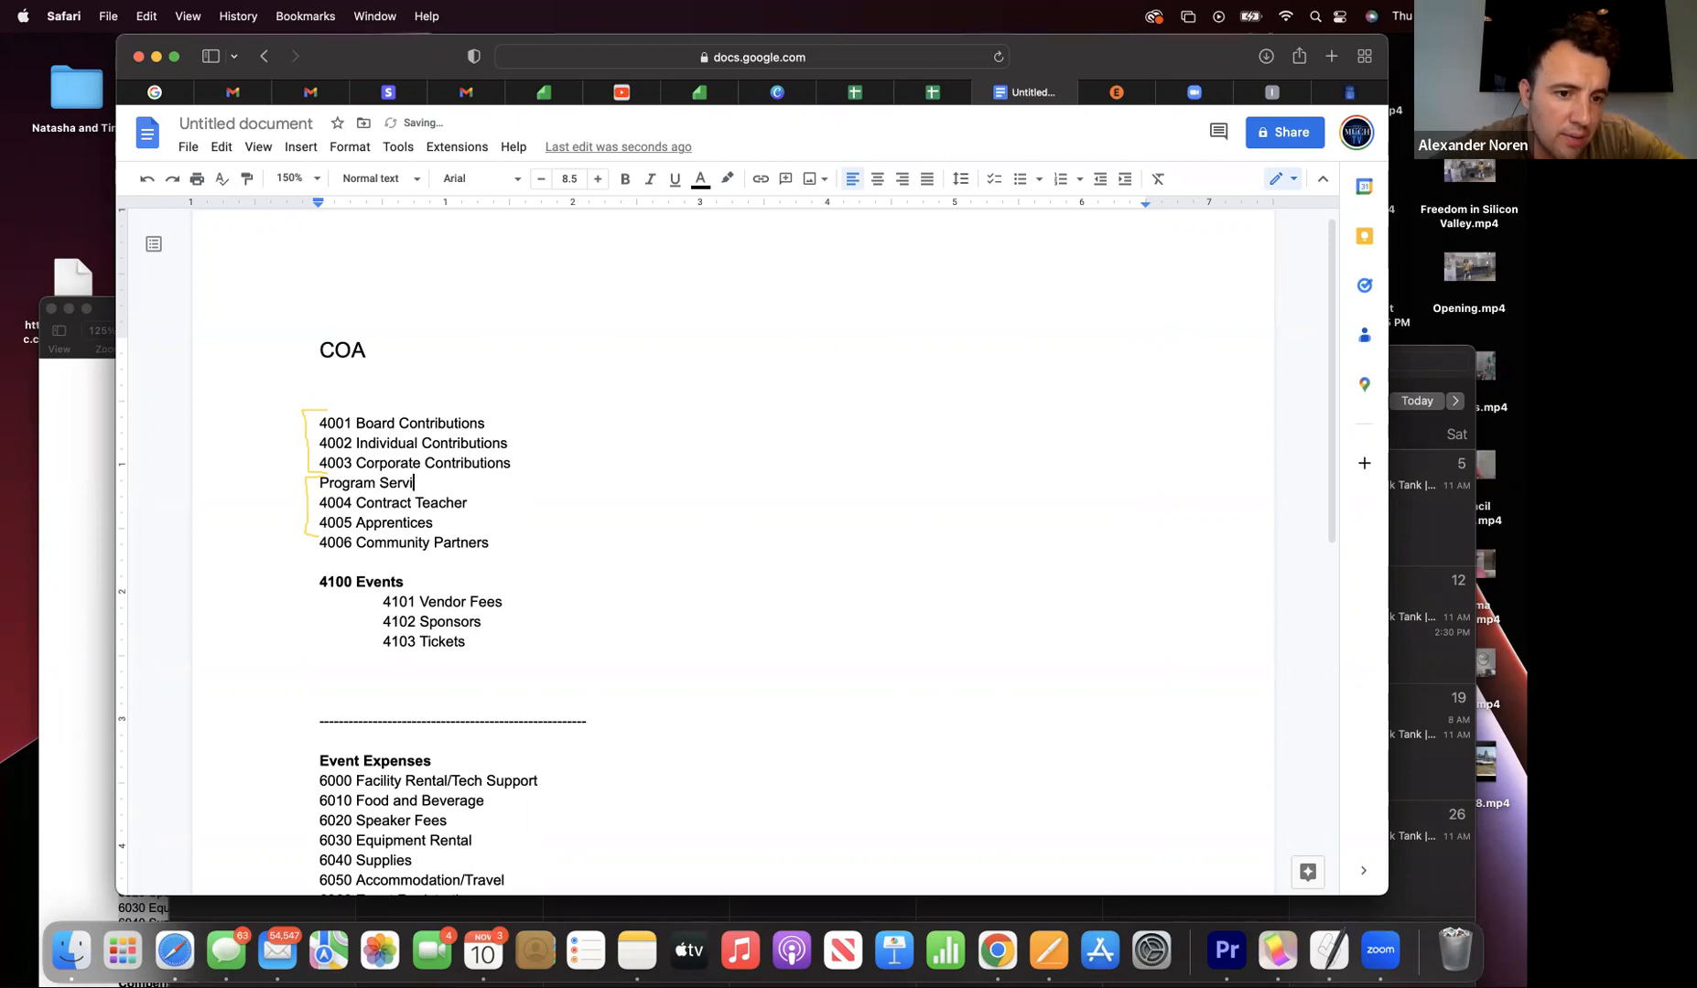
text(ces)
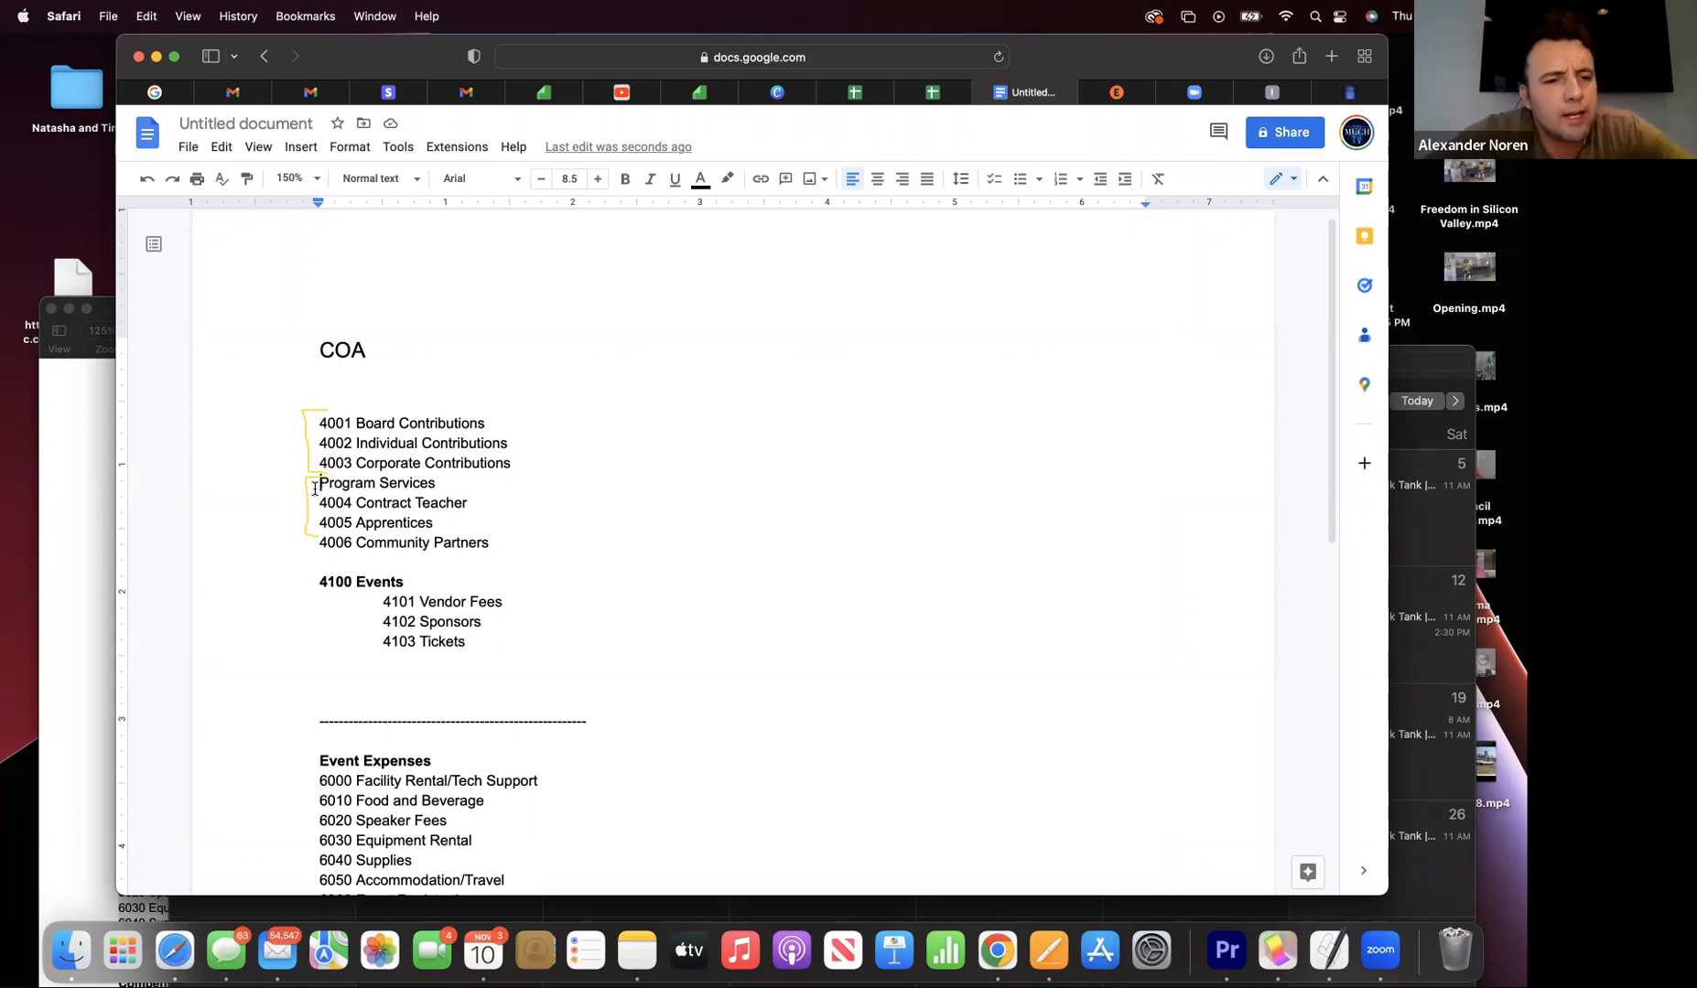
text(4)
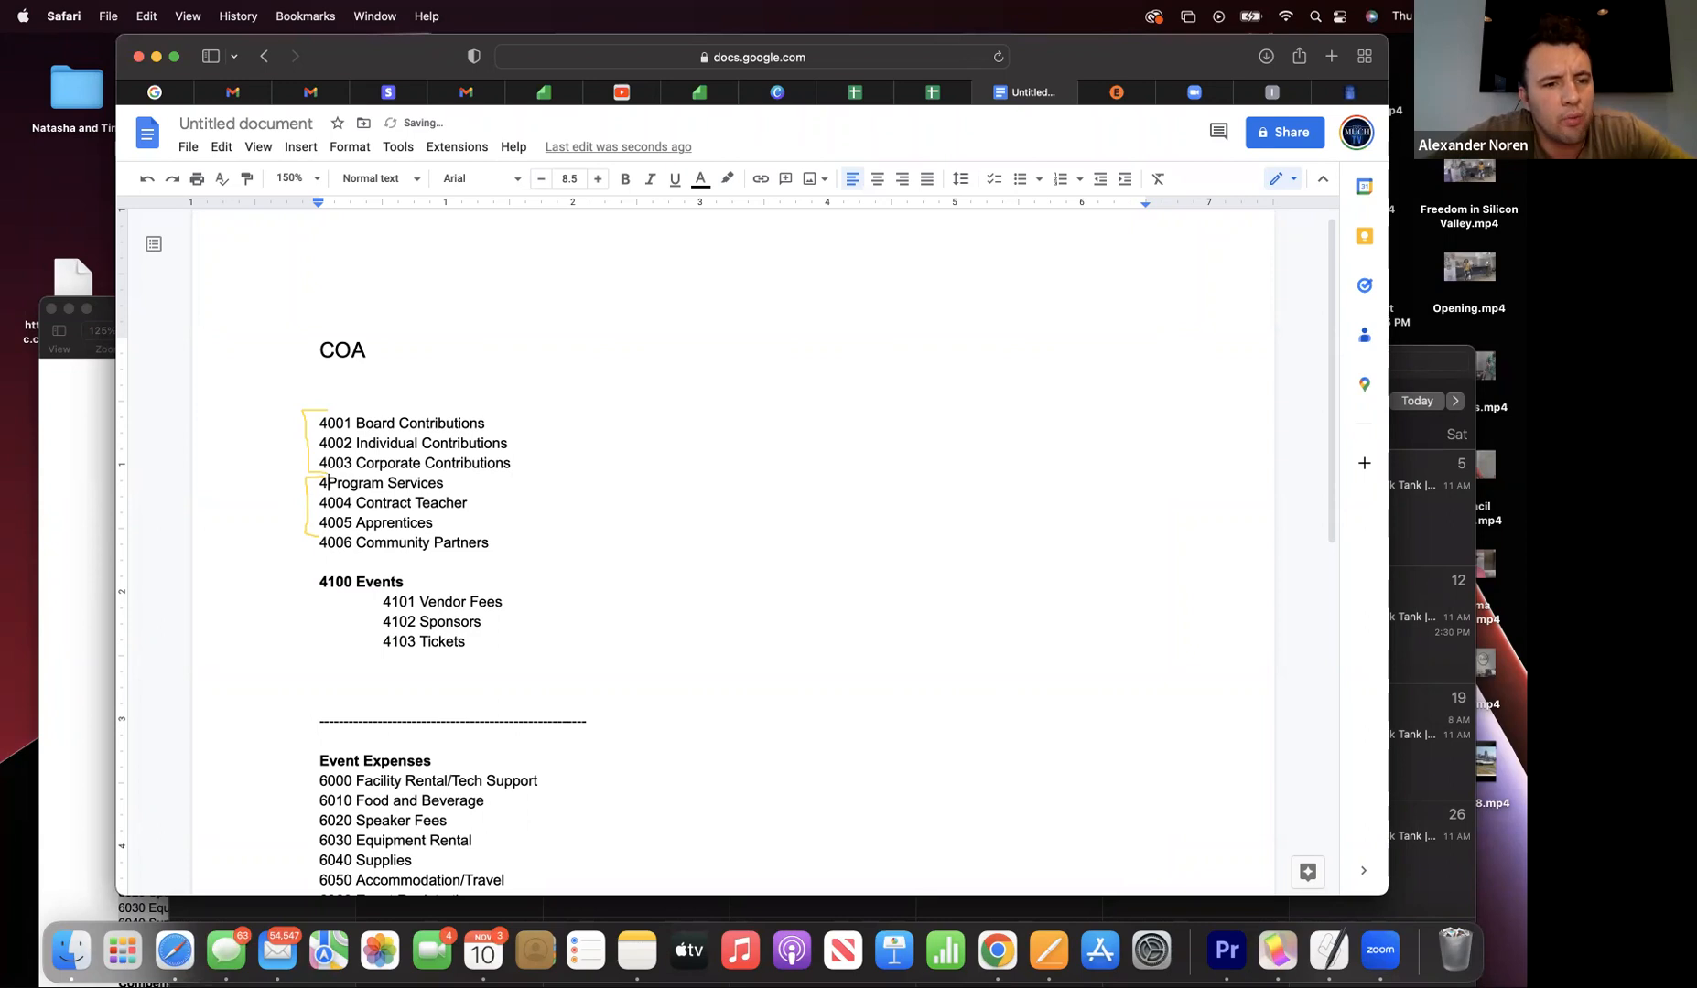
text(200)
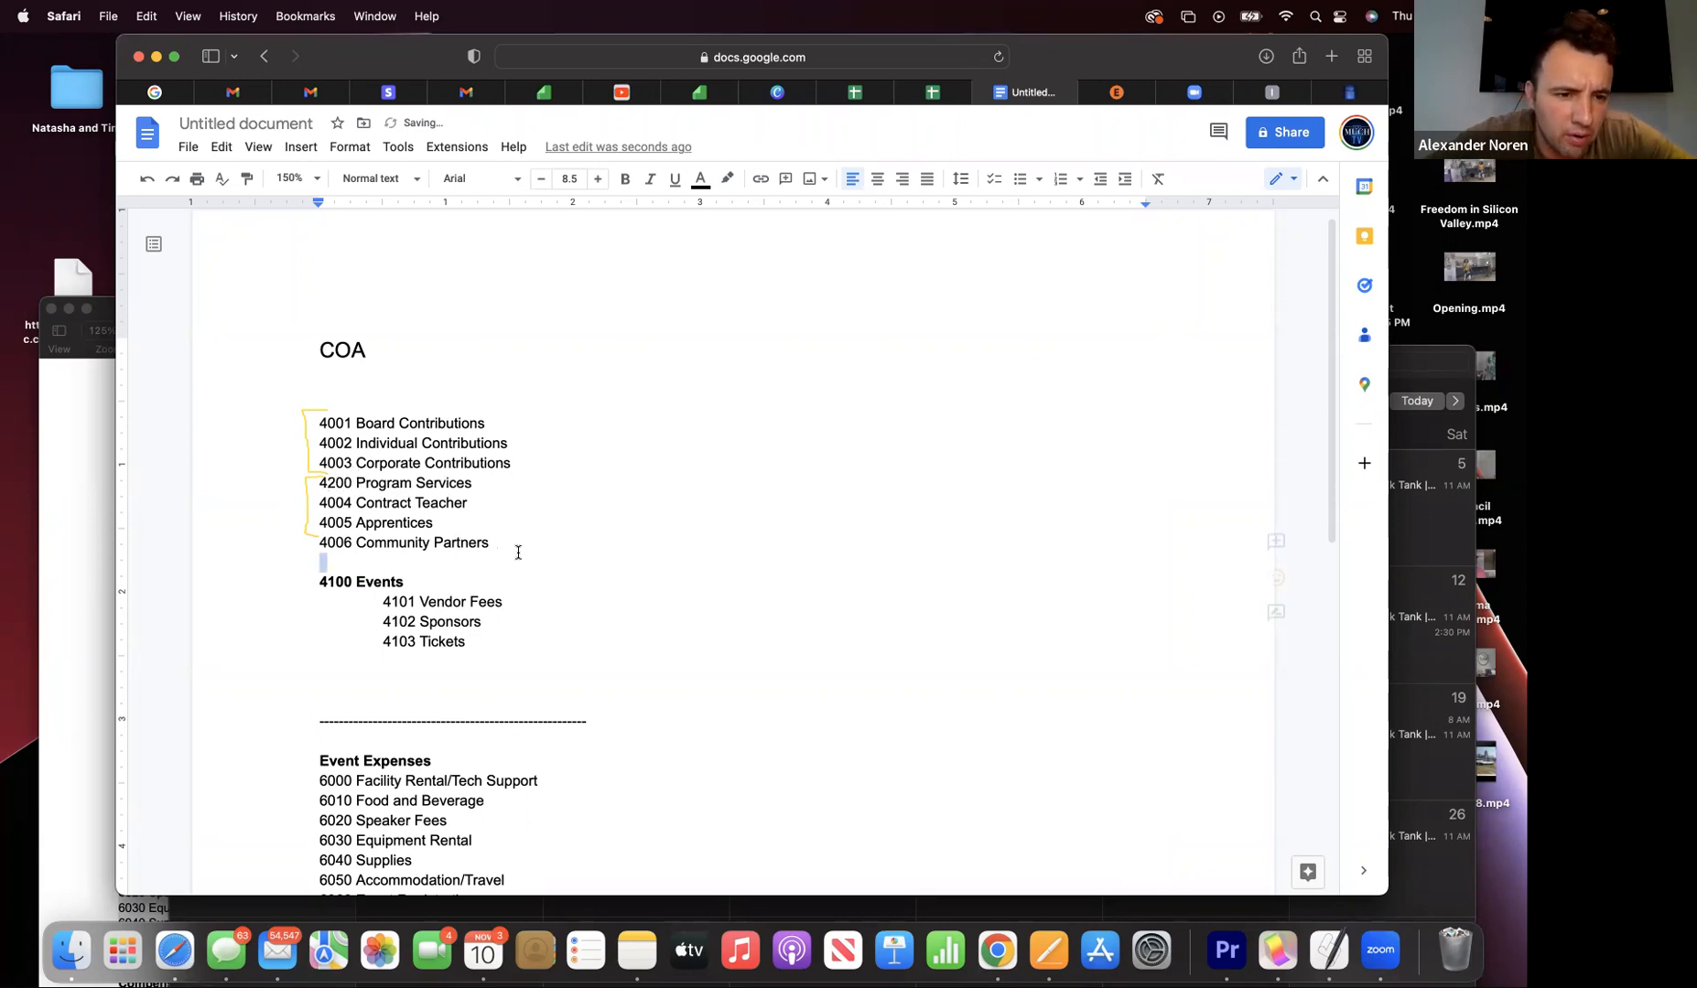
- Cut the 4200 Program Services through 4006 Community Partners lines and paste them on an unindented line below 4103 Tickets
drag(515, 549, 254, 477)
click(137, 16)
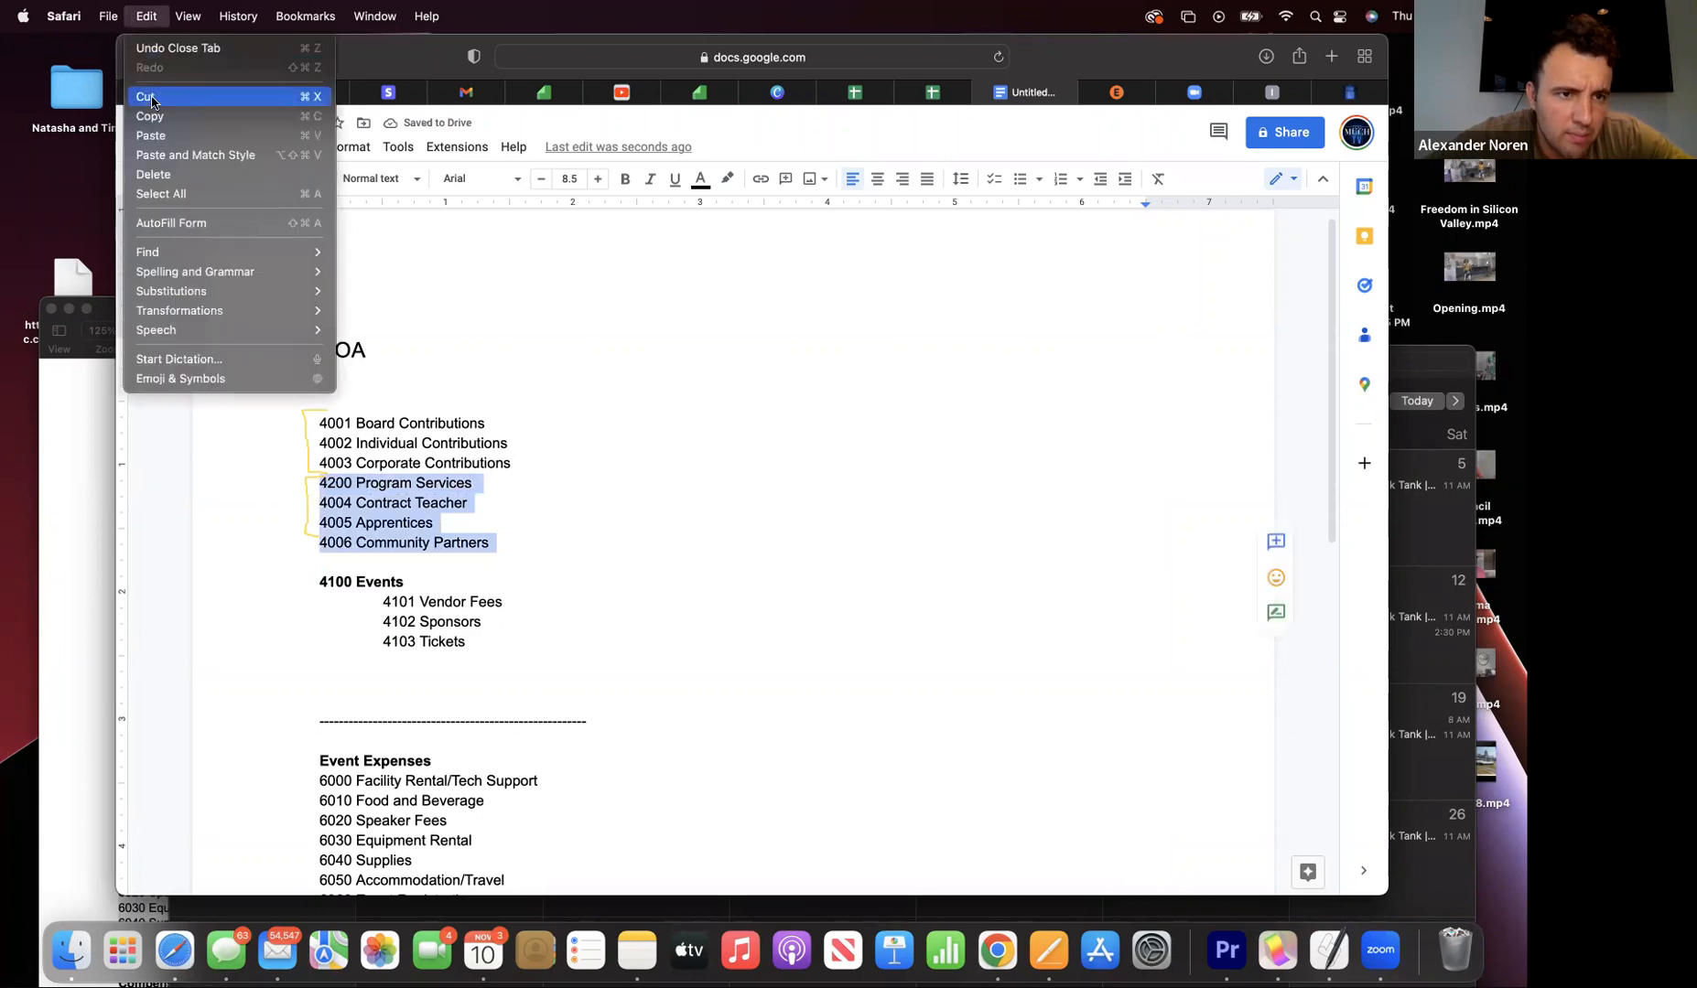
click(156, 97)
click(469, 564)
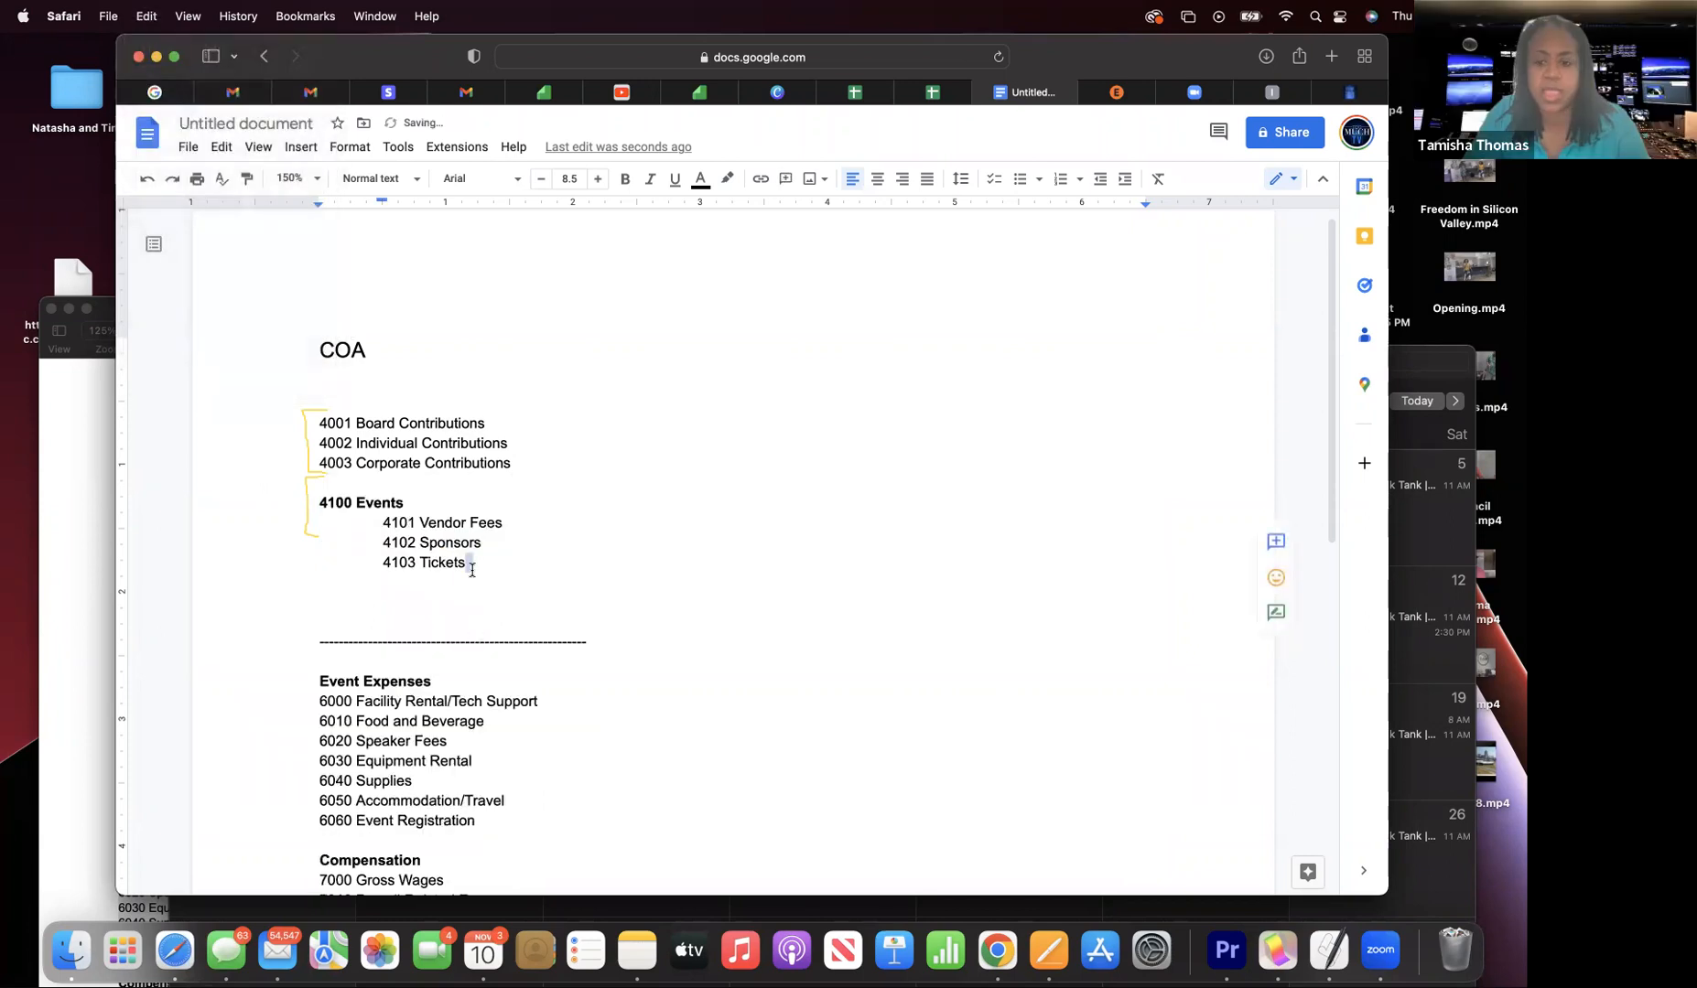
key(Return)
key(Return)
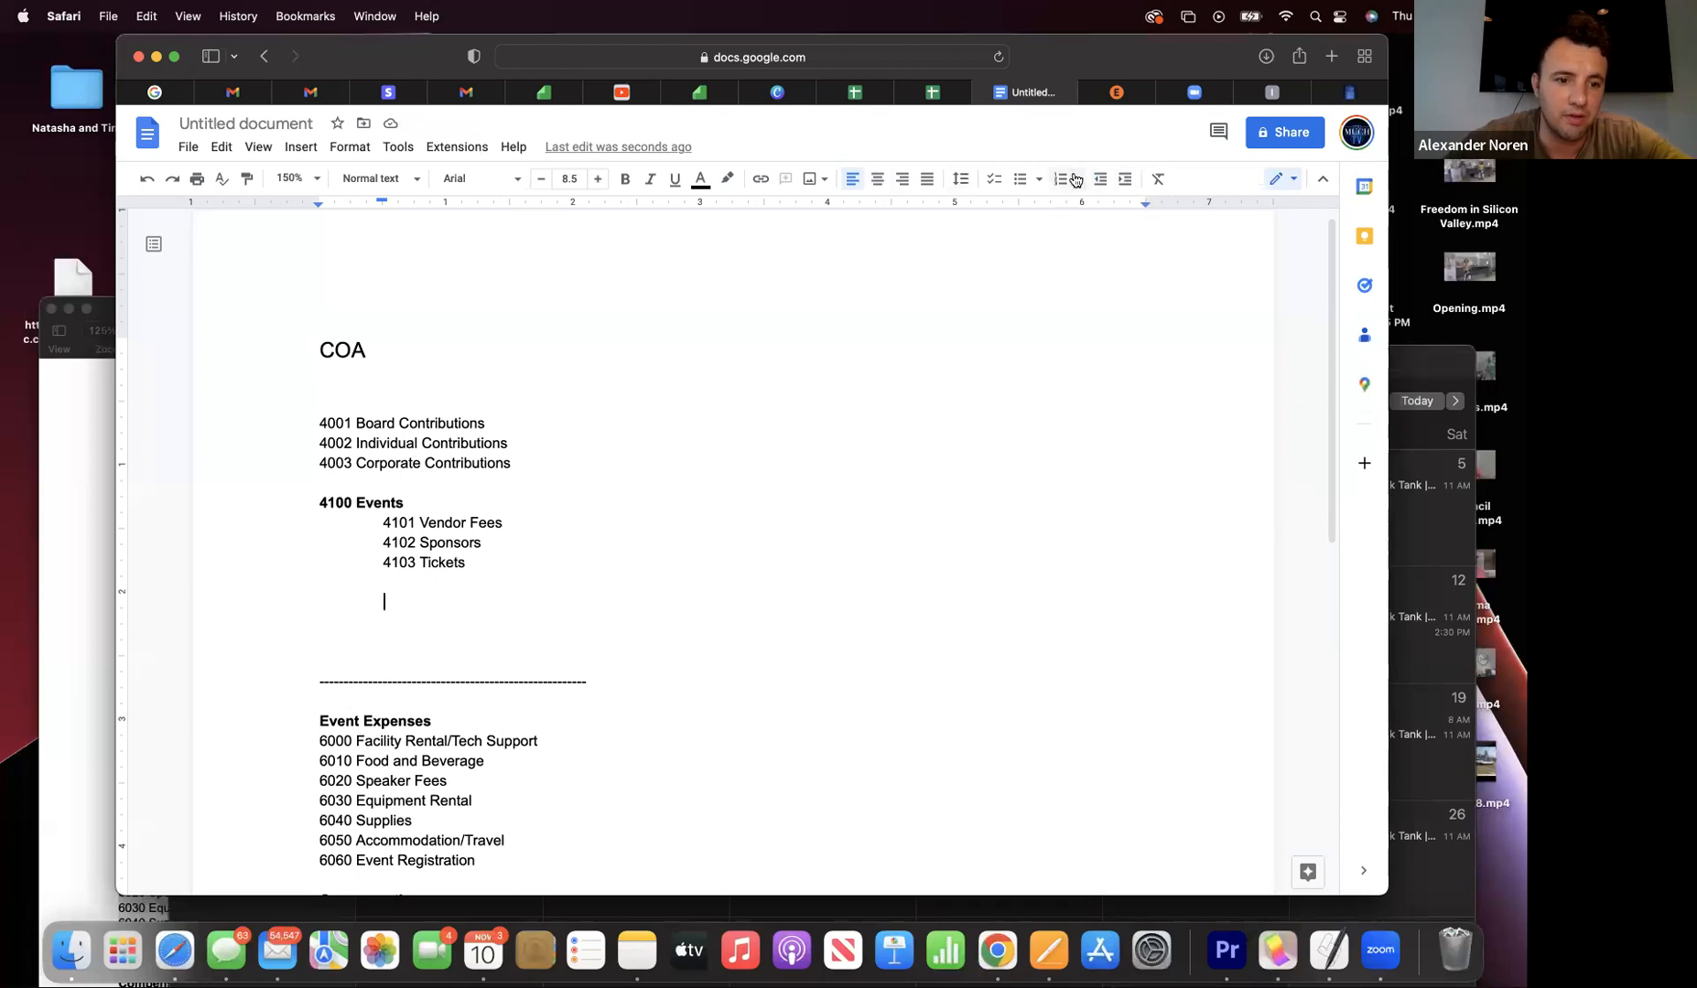
key(BackSpace)
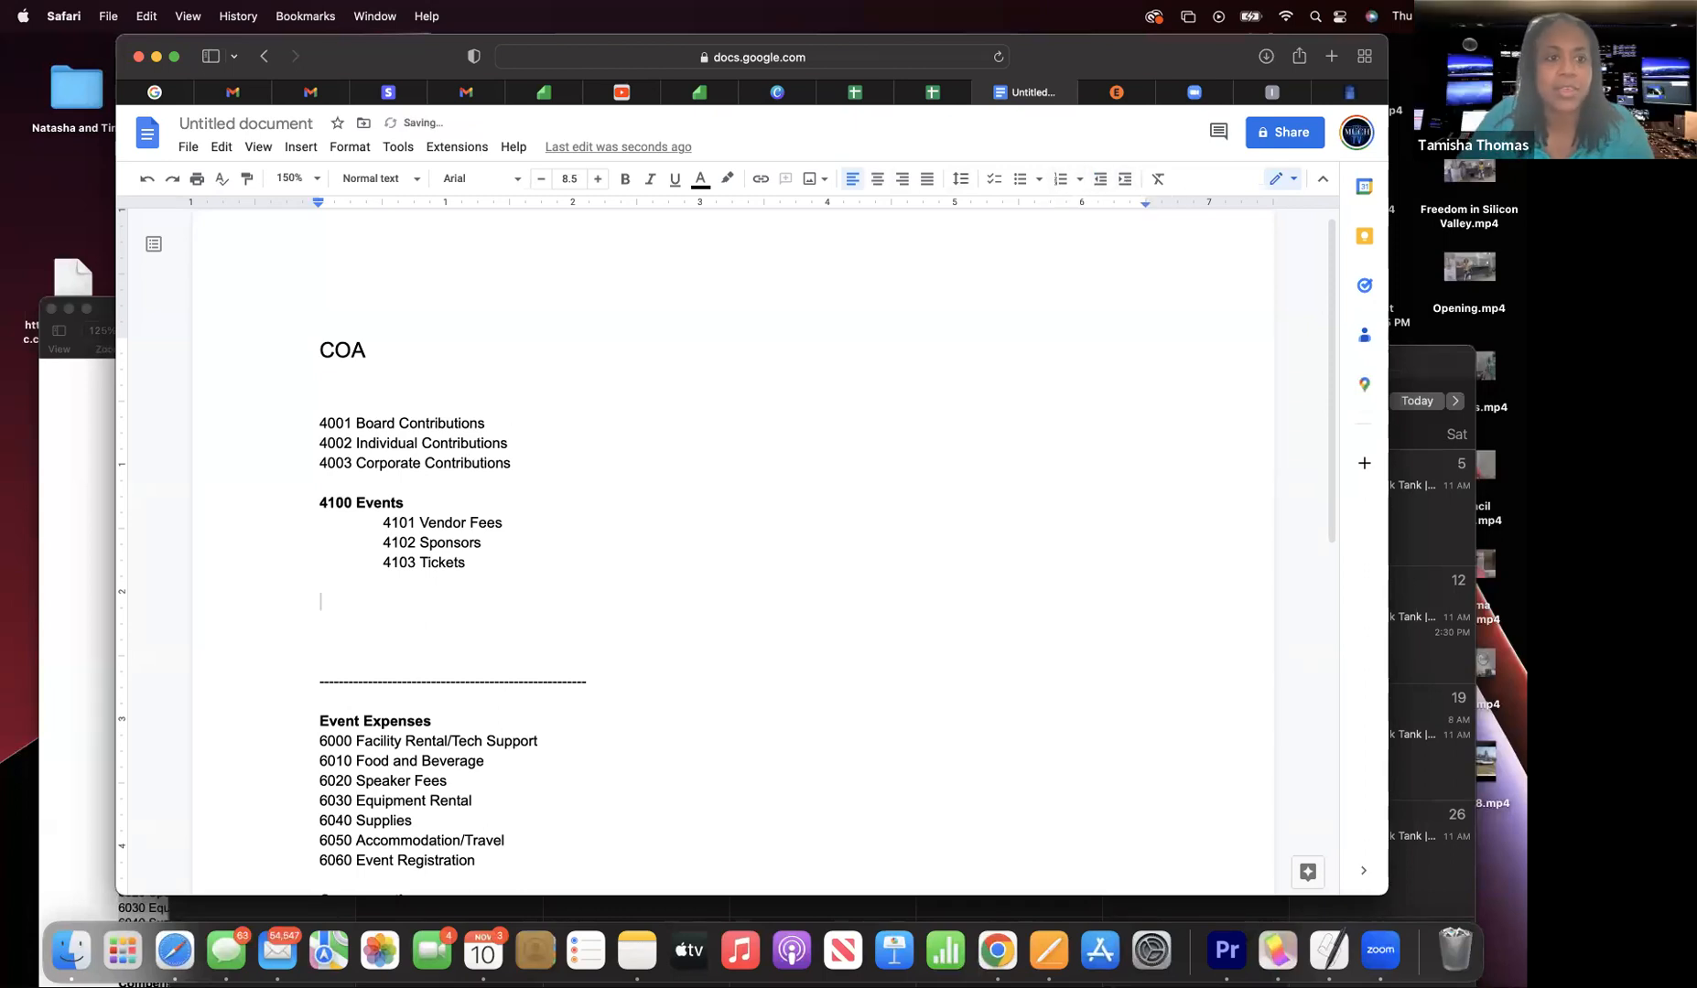
click(145, 17)
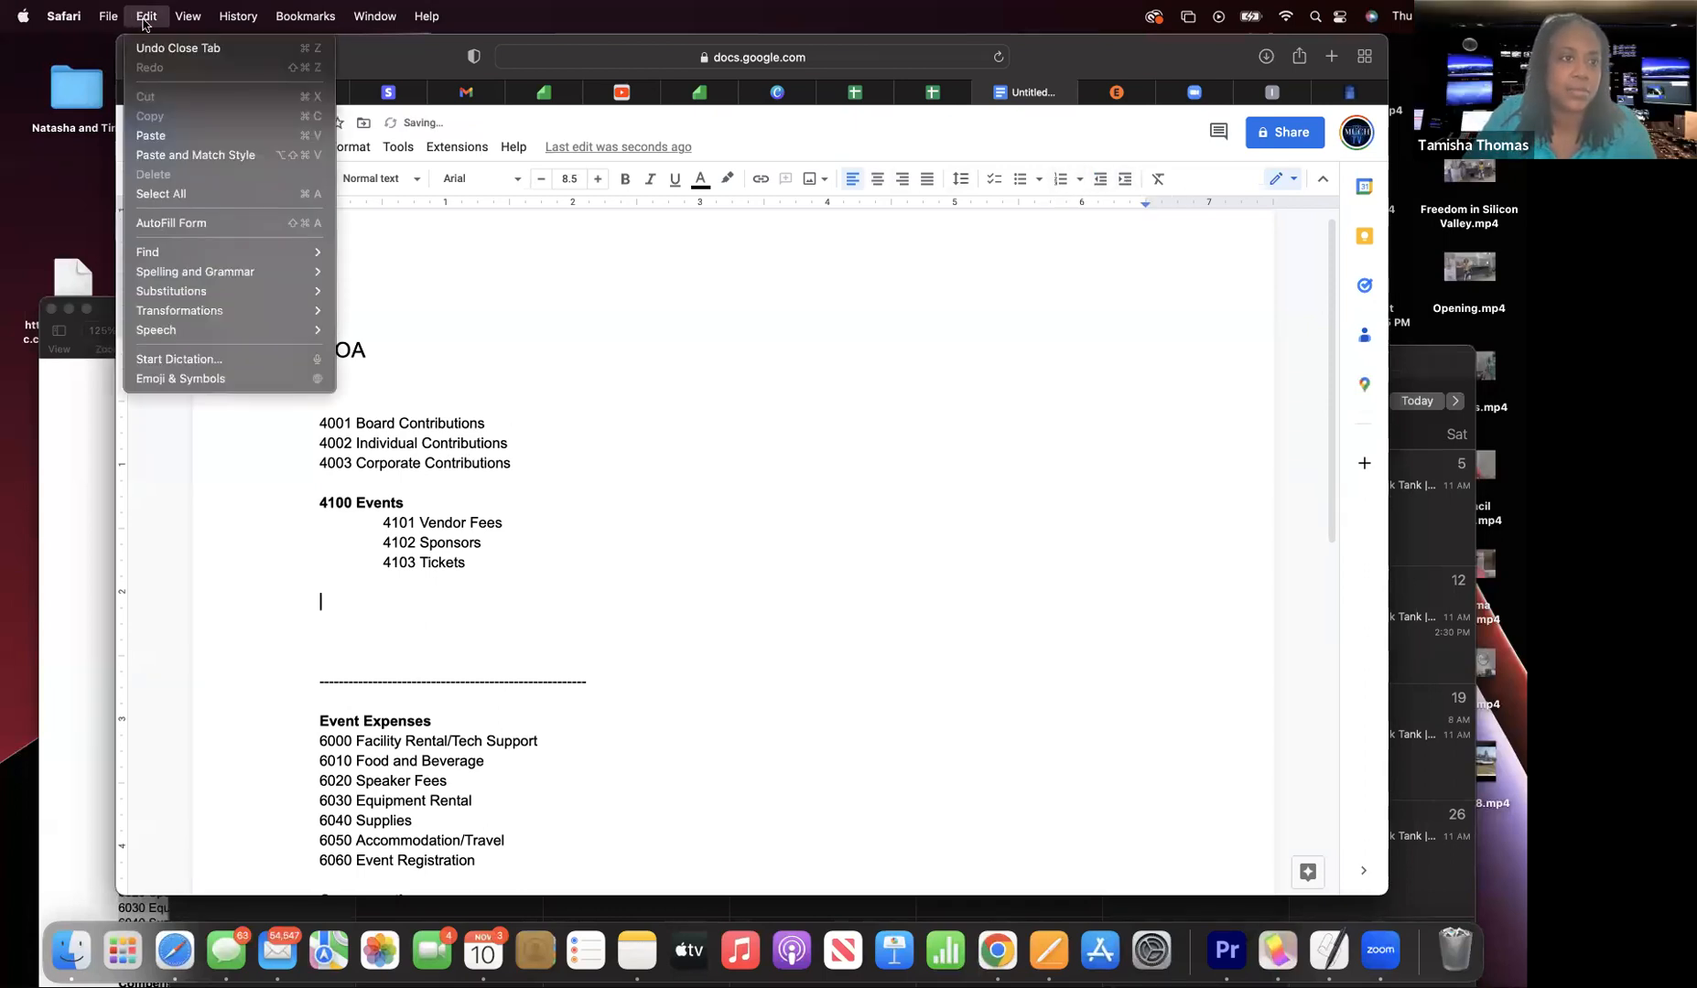
click(161, 136)
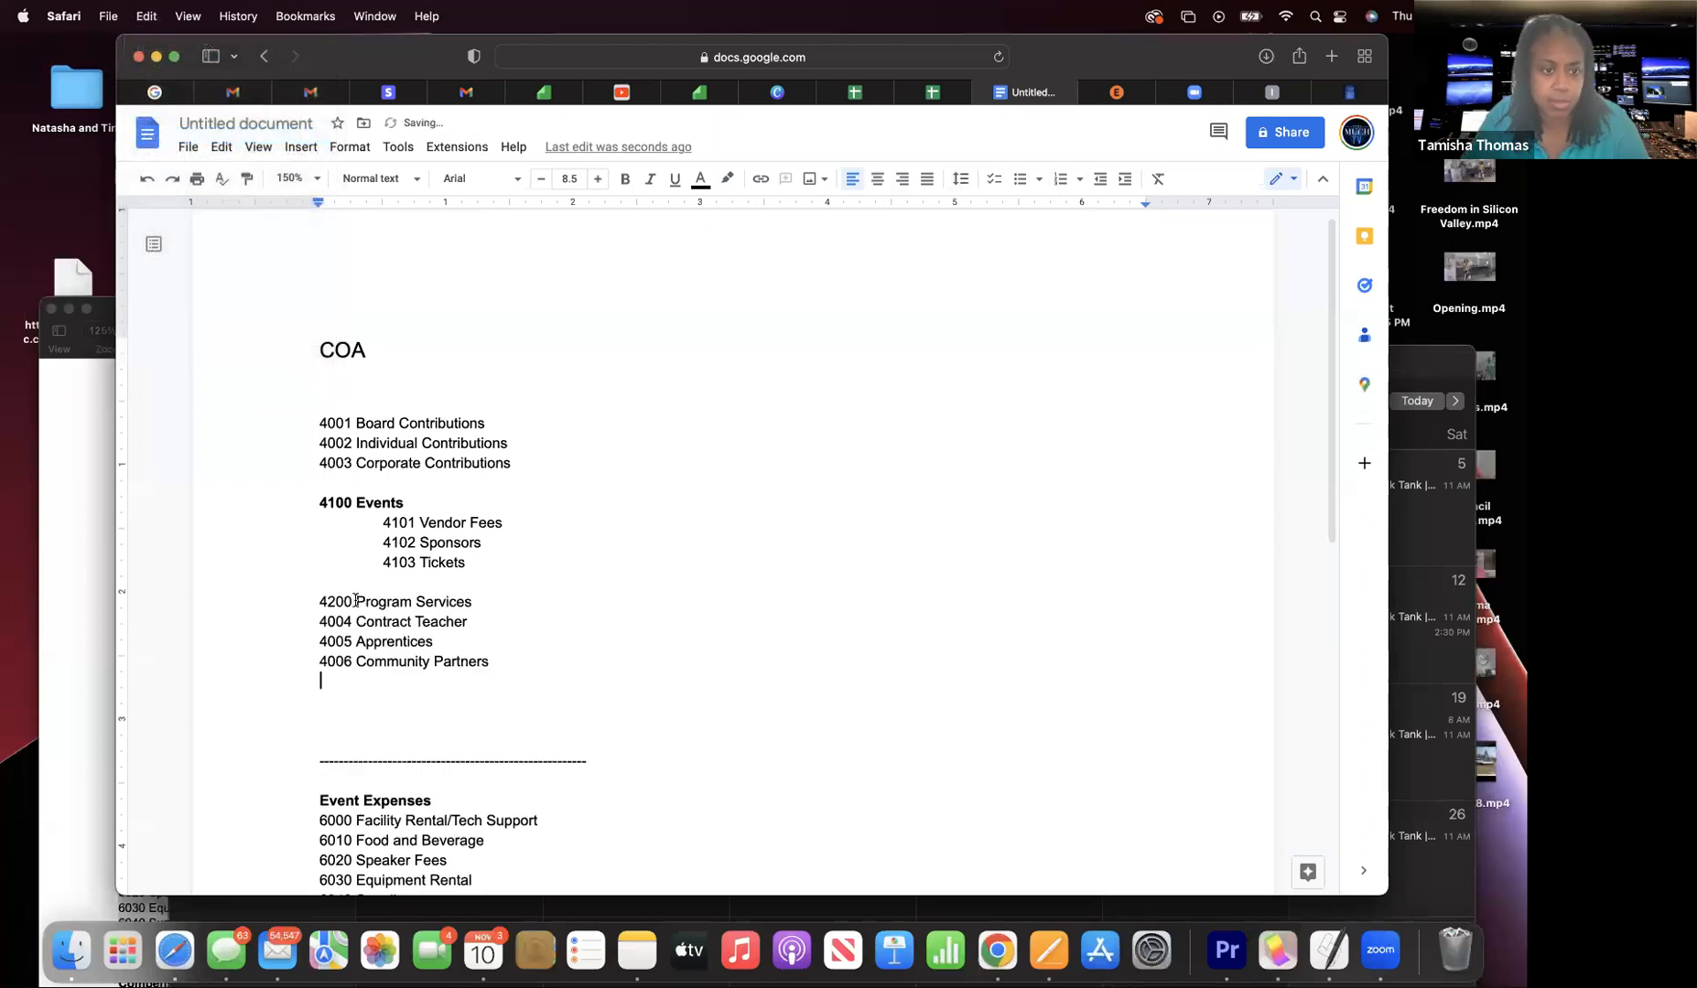
- Delete the old 4004–4006 numbers and indent Contract Teacher, Apprentices and Community Partners under Program Services
drag(357, 621, 315, 621)
key(BackSpace)
key(Tab)
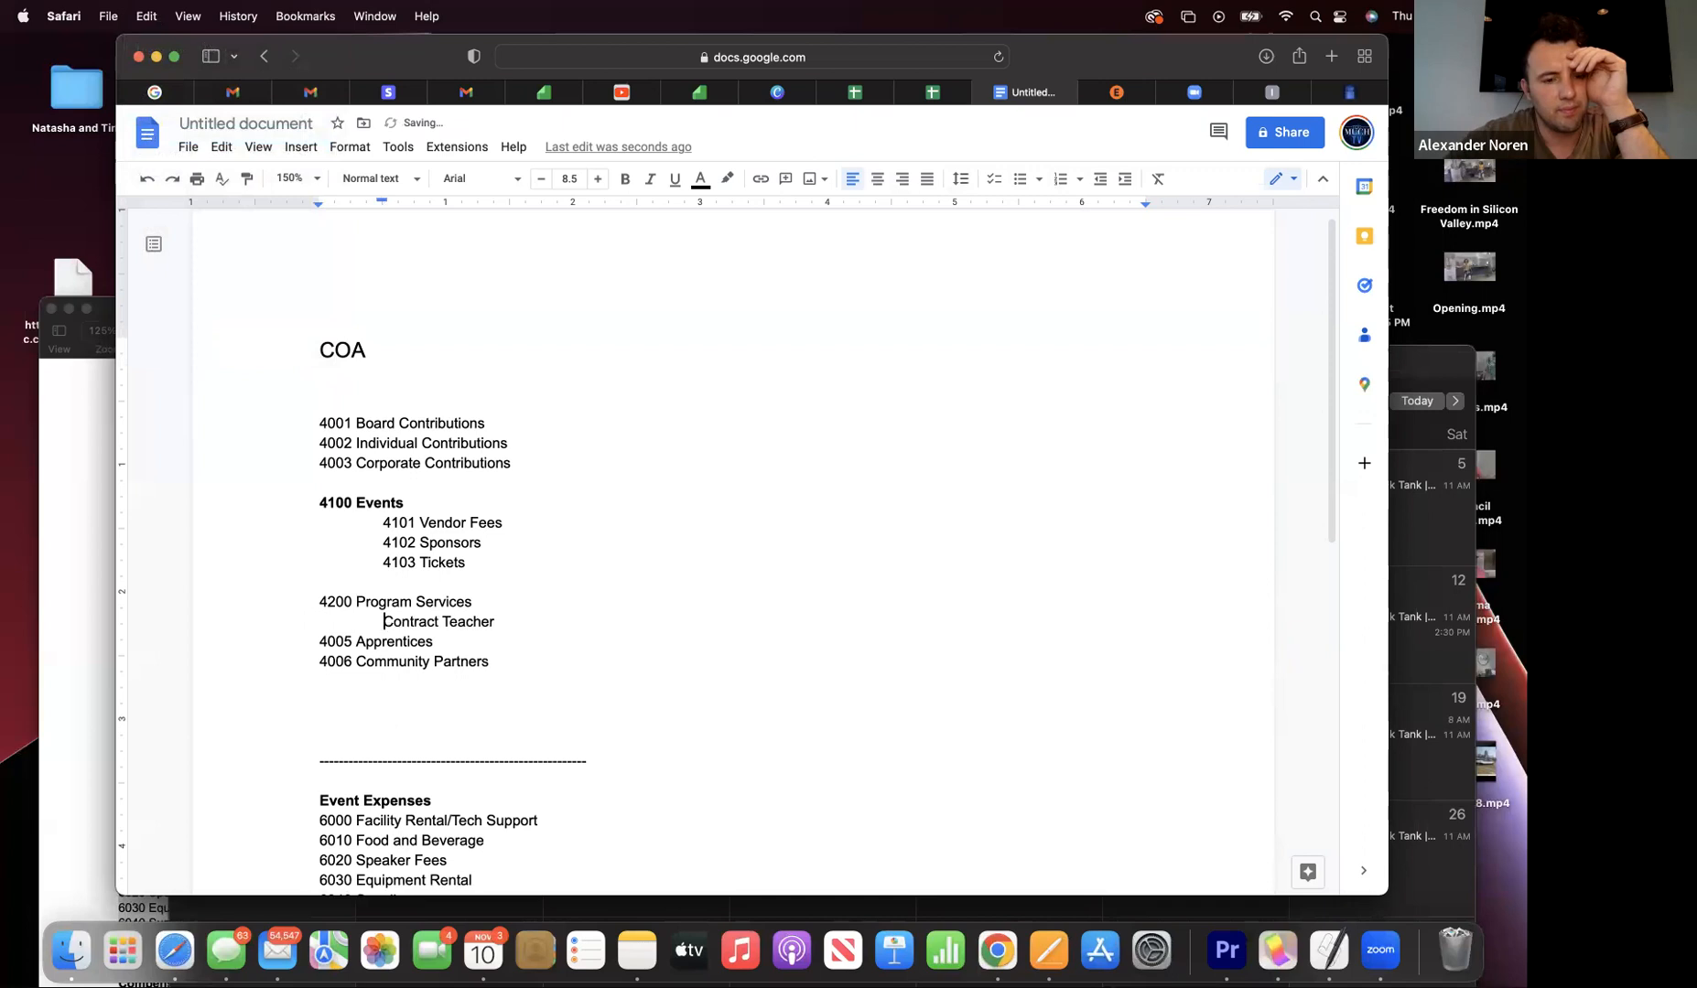
click(356, 640)
key(BackSpace)
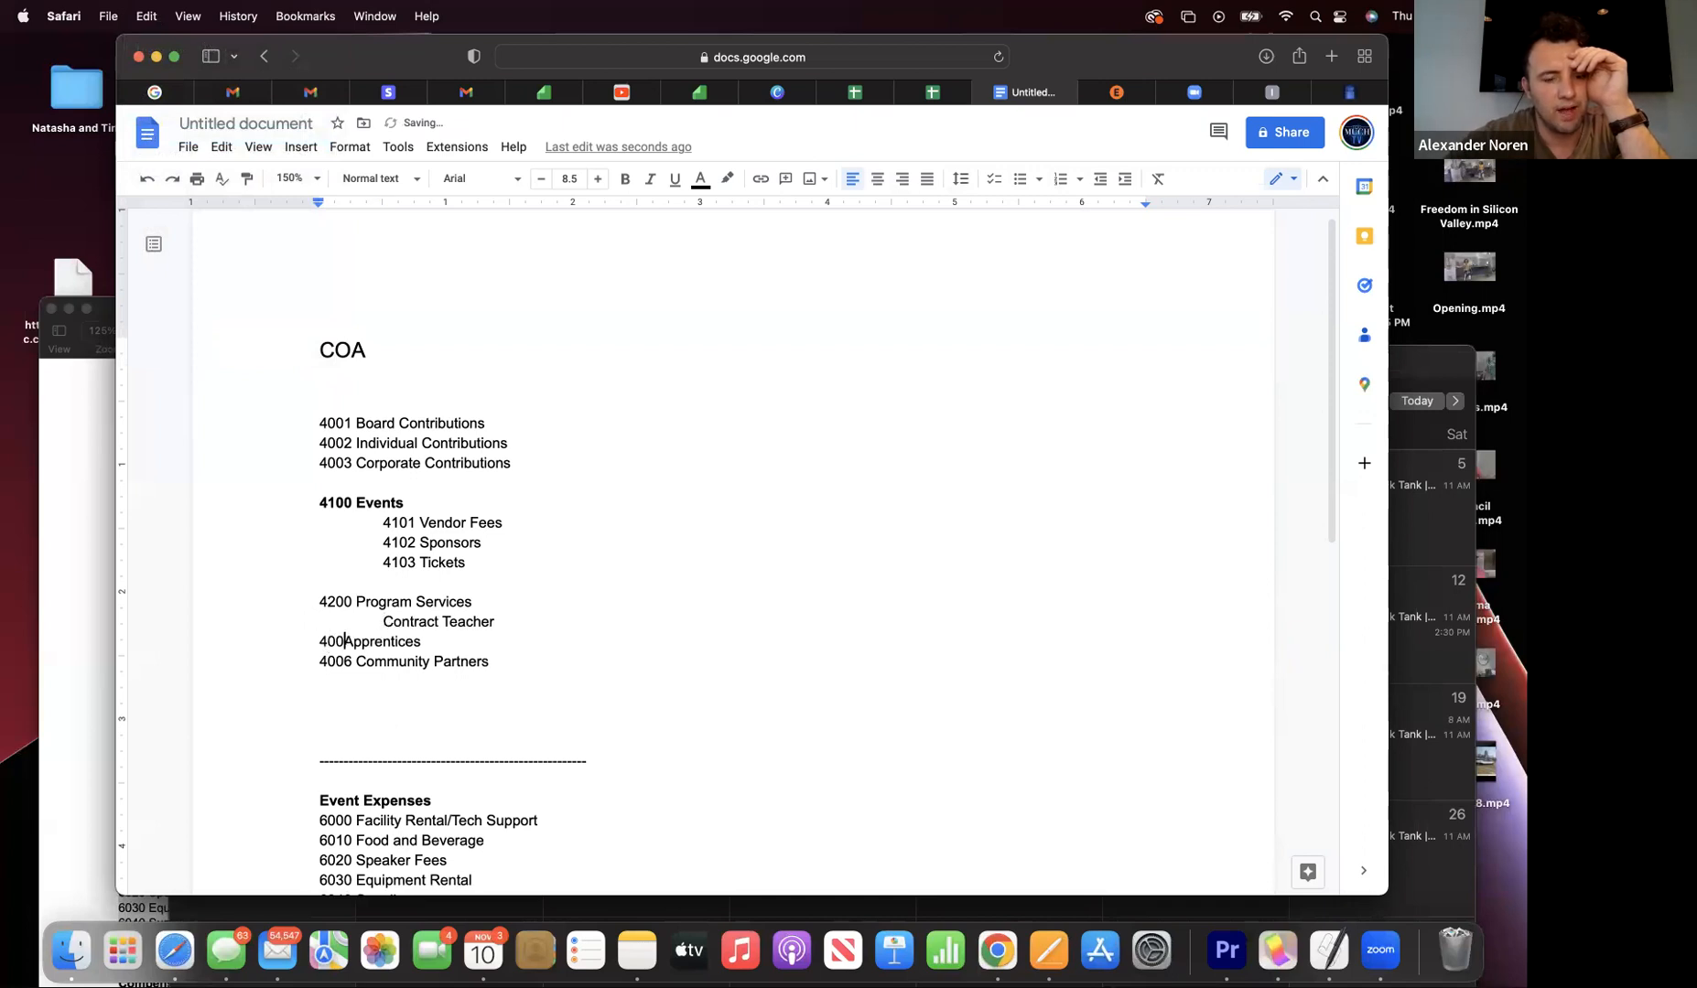
key(BackSpace)
key(BackSpace)
key(BackSpace)
key(BackSpace)
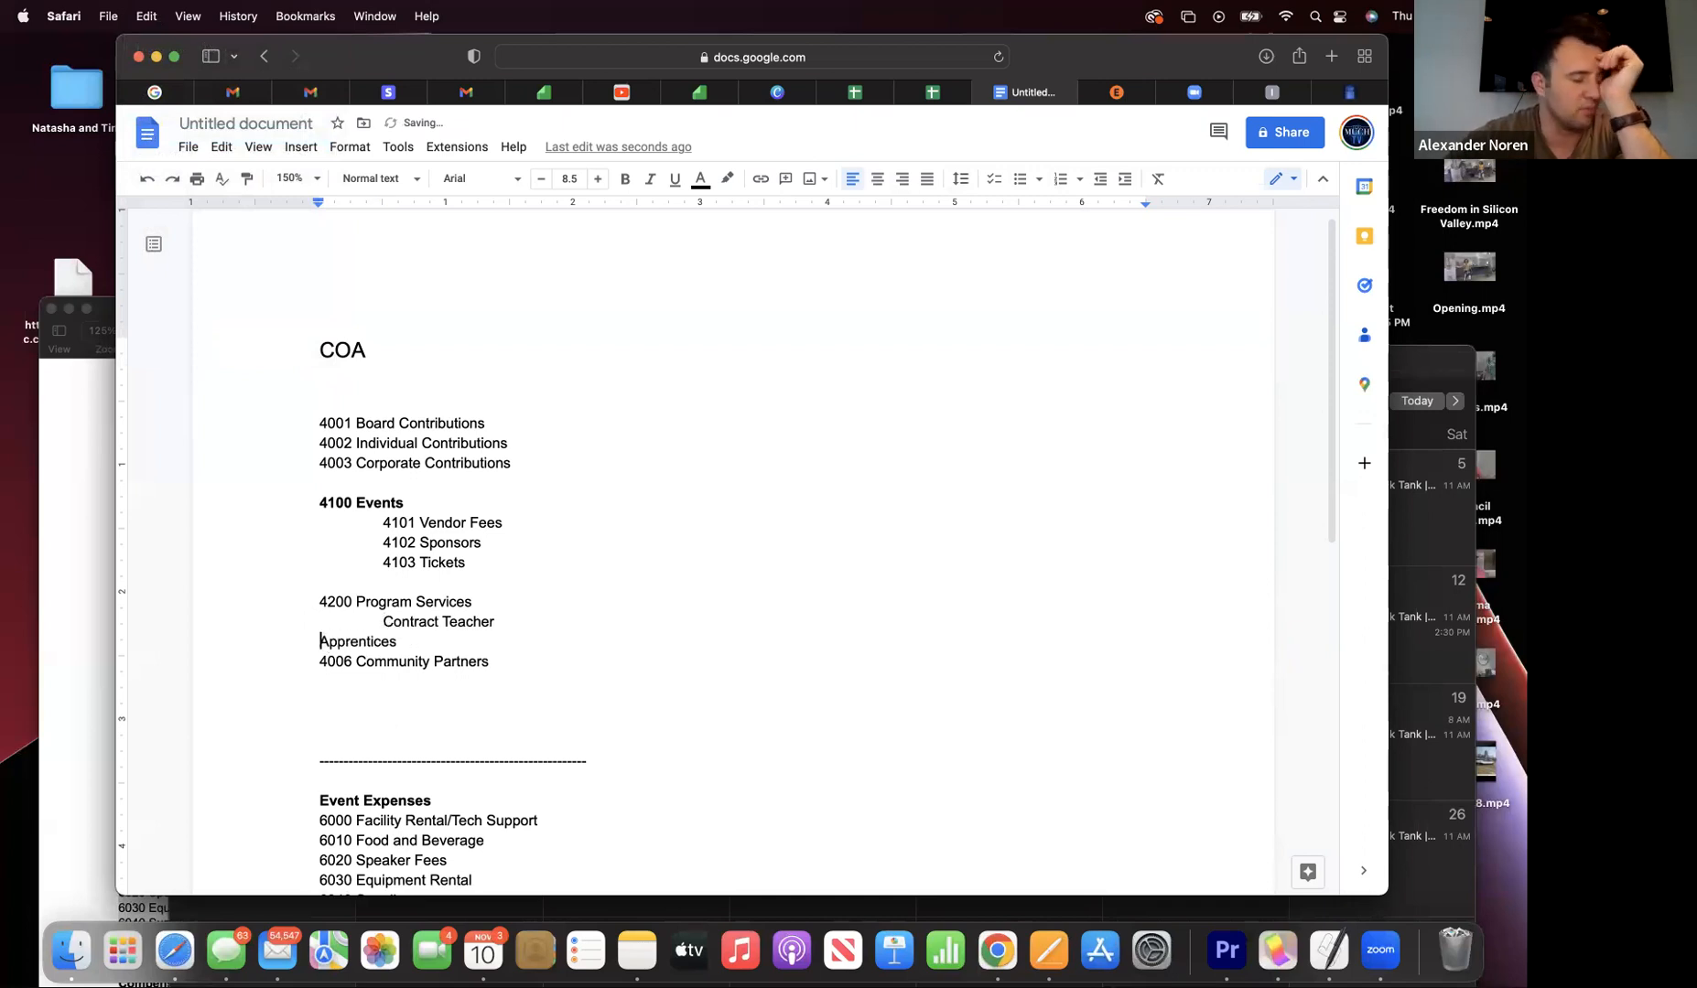
key(Tab)
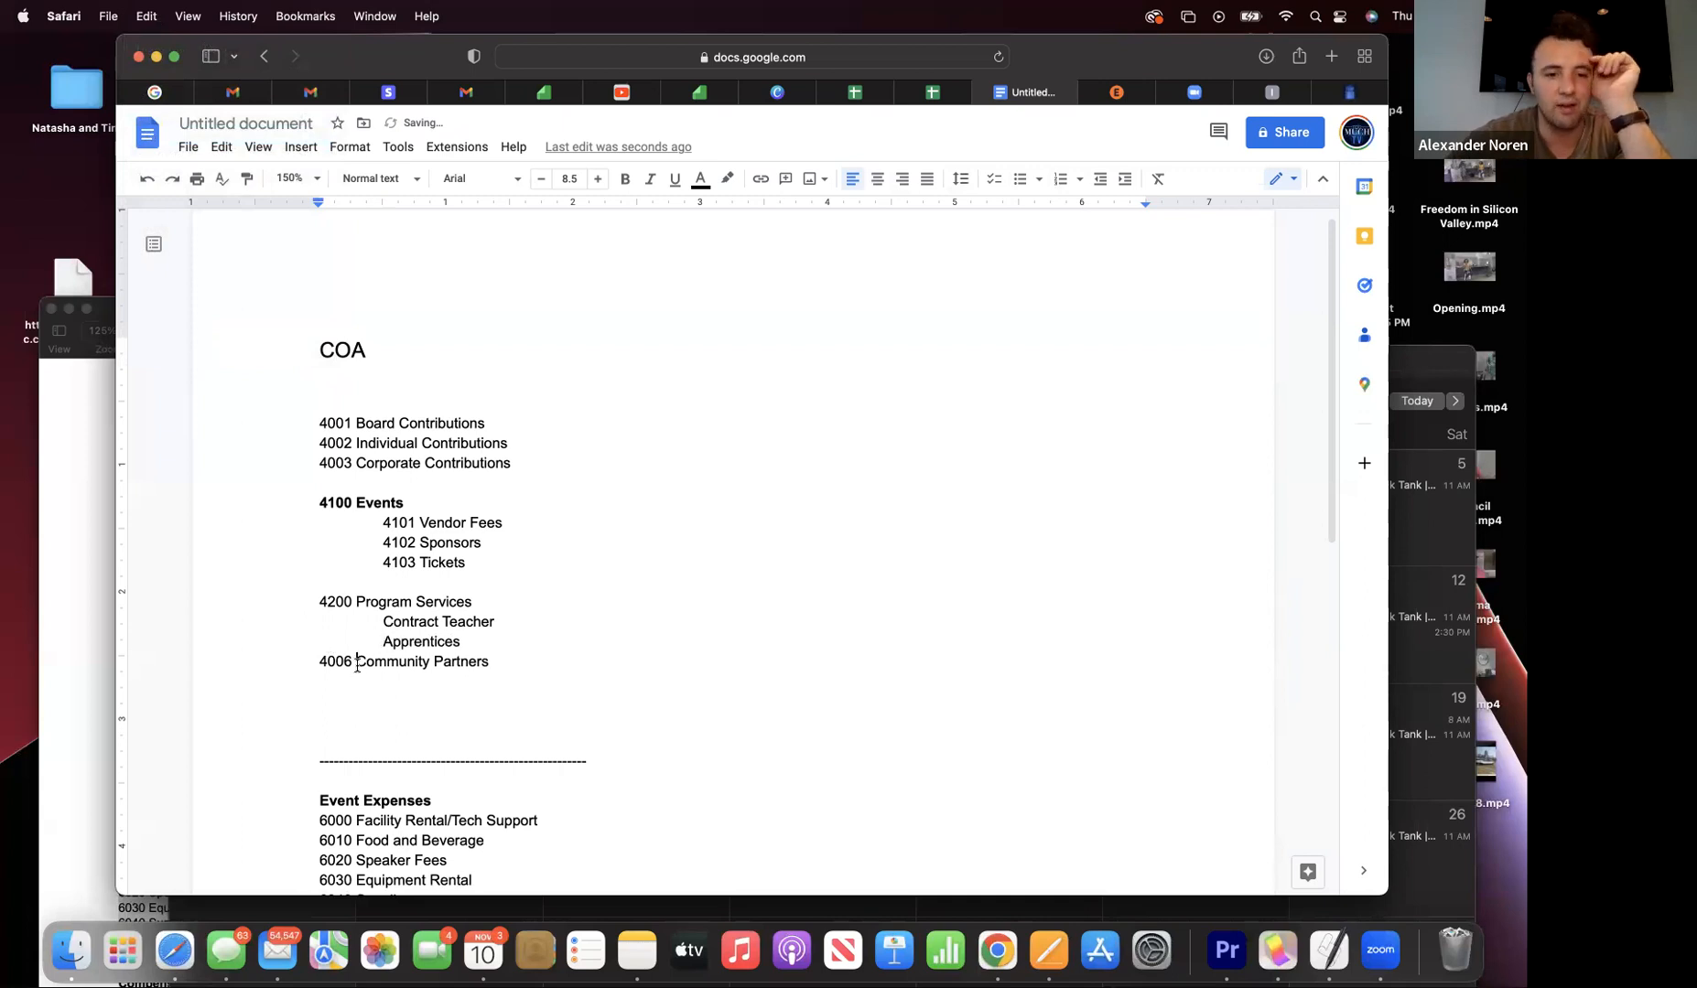
drag(361, 663, 322, 682)
key(Tab)
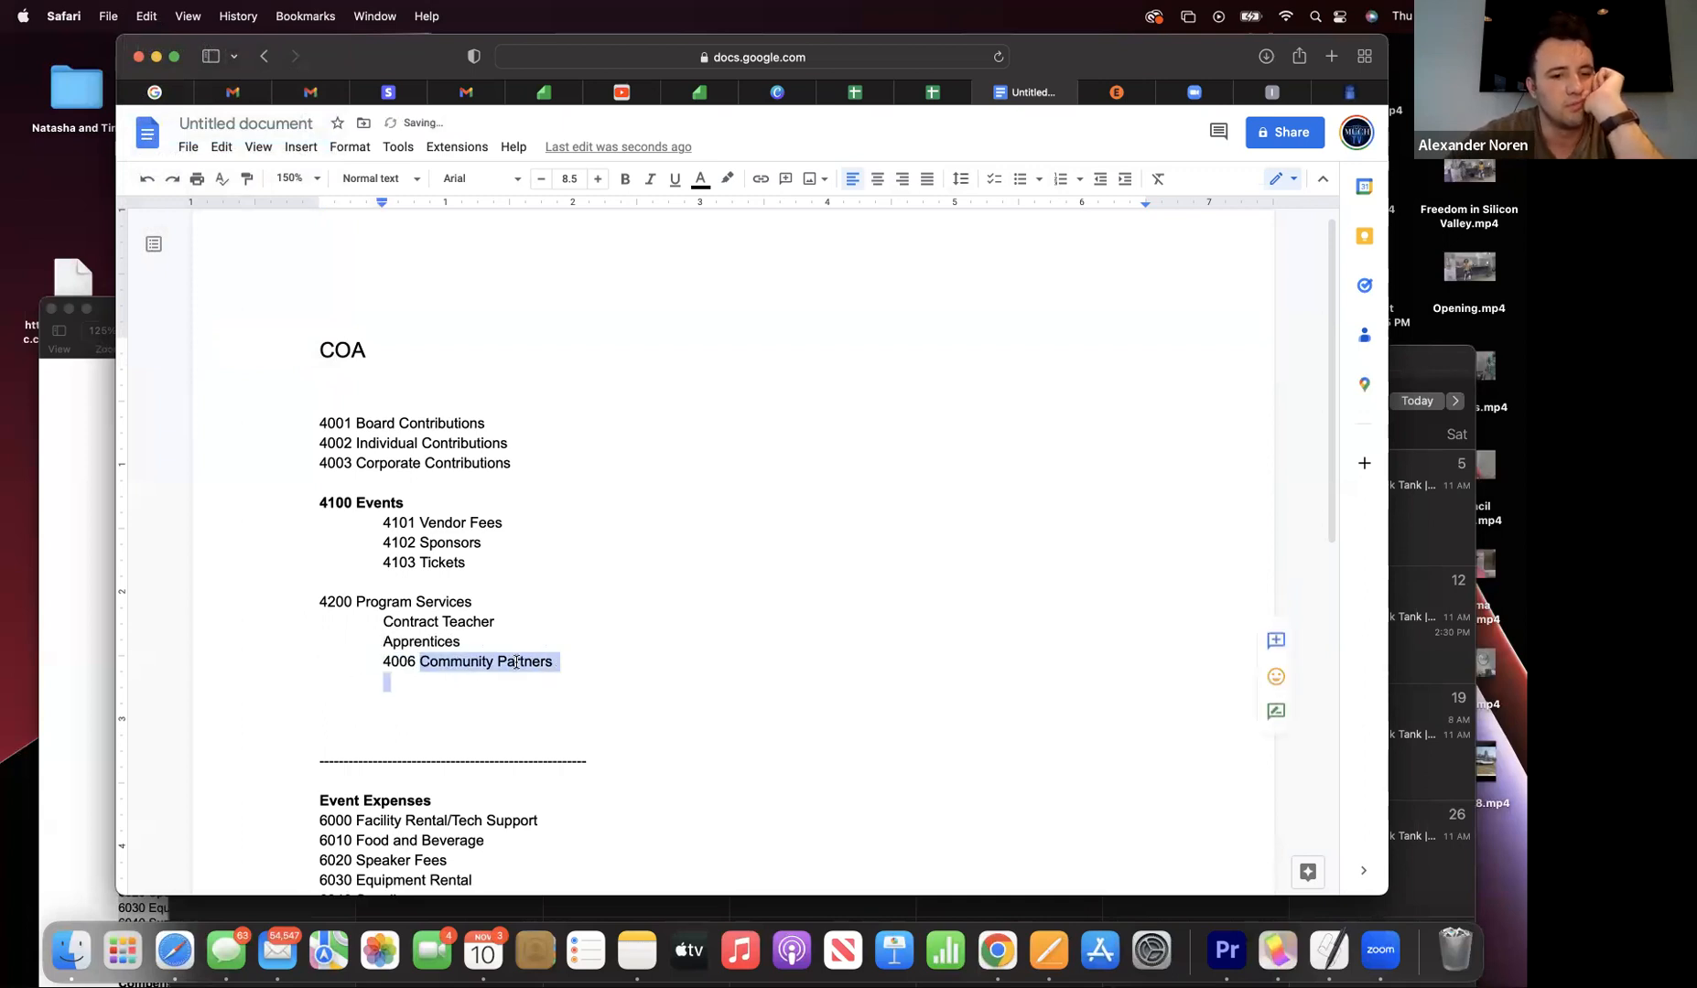
click(420, 661)
drag(420, 660, 381, 661)
key(BackSpace)
- Number the sub-items 4201 Contract Teacher, 4202 Apprentices and 4203 Community Partners
click(383, 622)
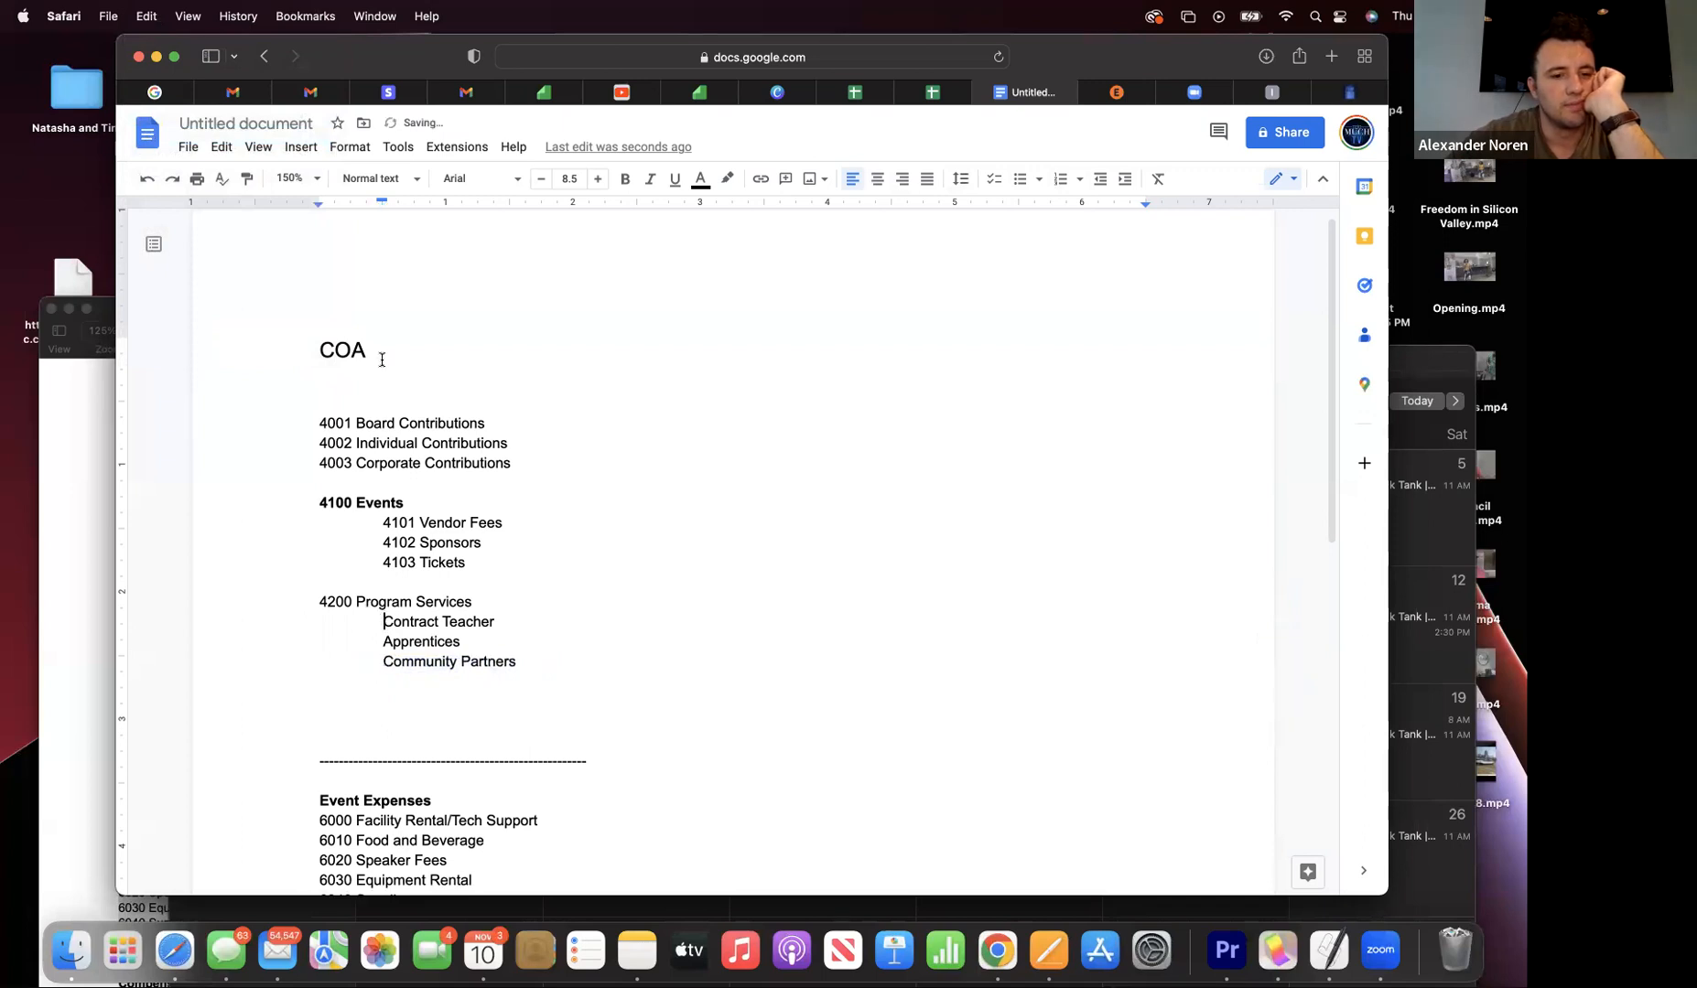
text(4201 )
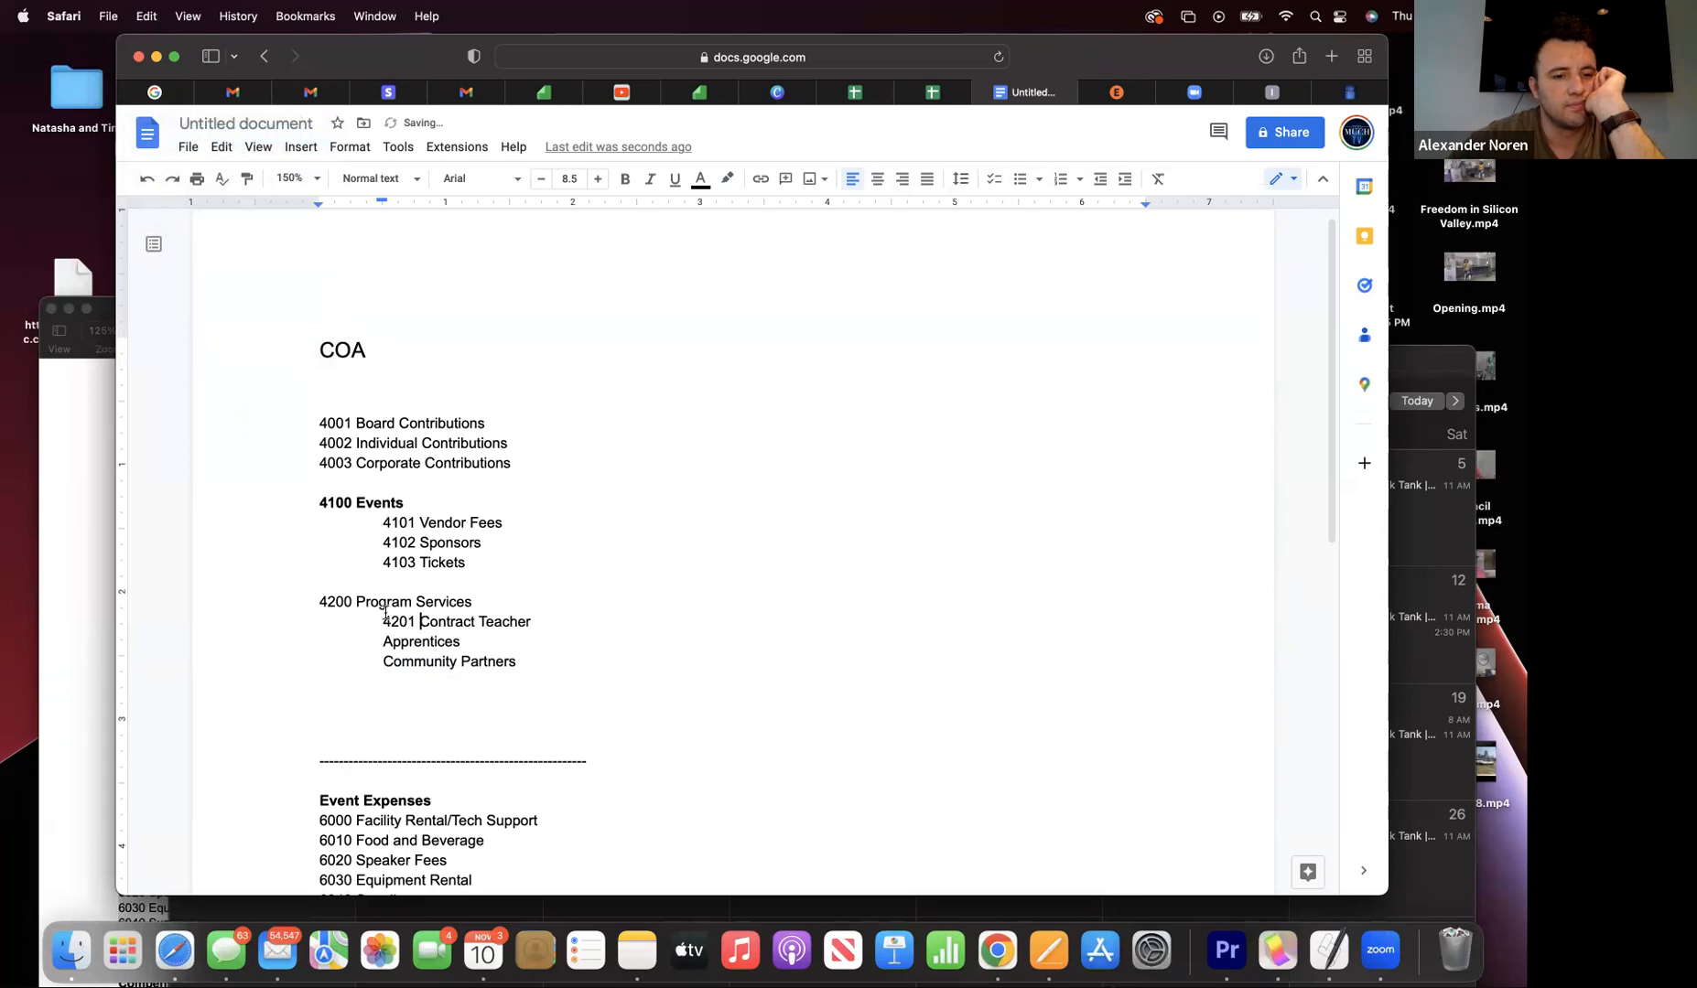
text(4203c)
key(BackSpace)
key(BackSpace)
text(2)
click(383, 661)
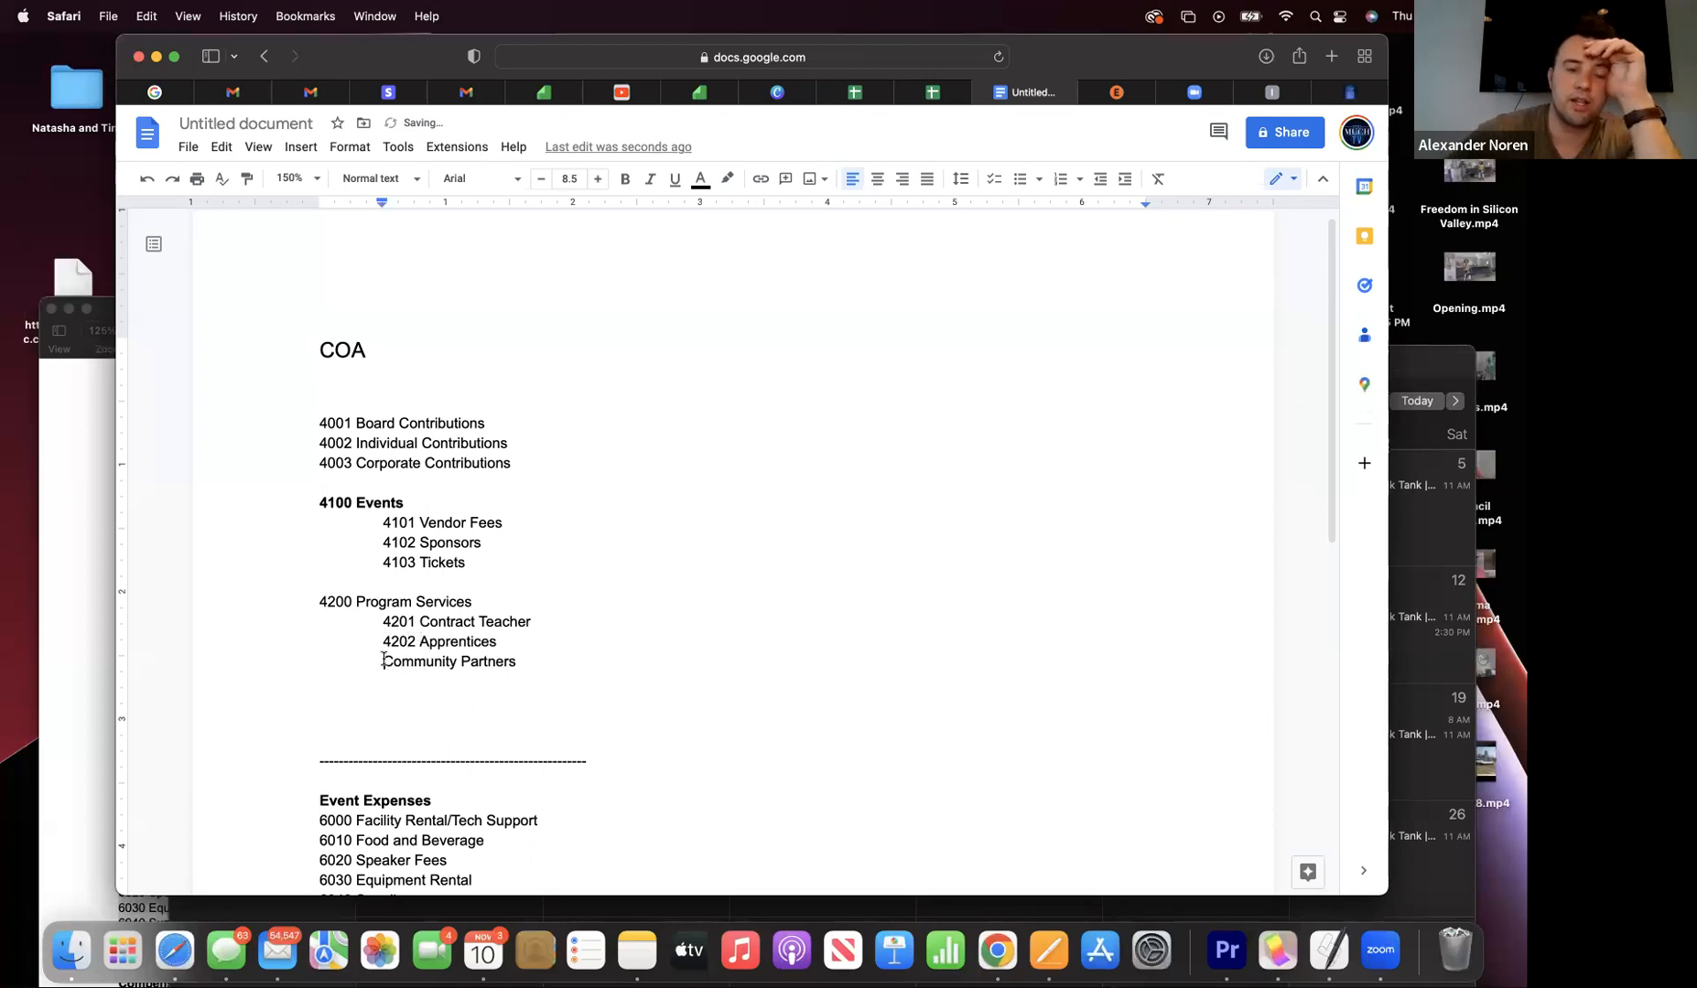
text(420)
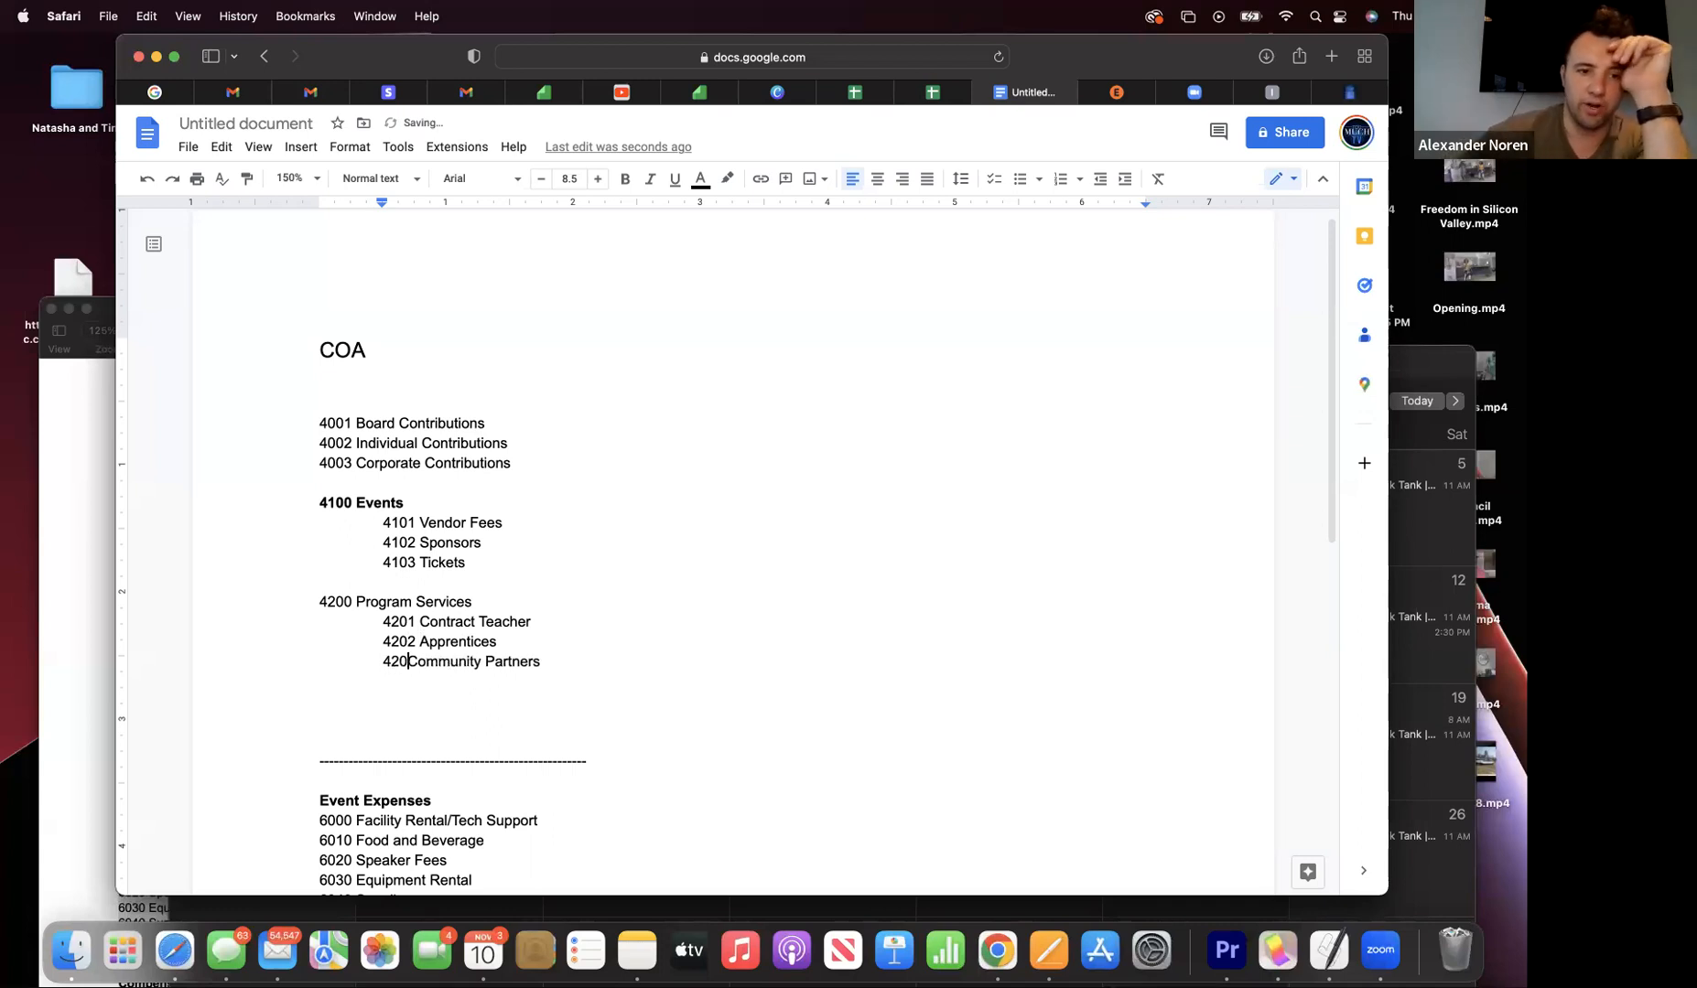
text(3)
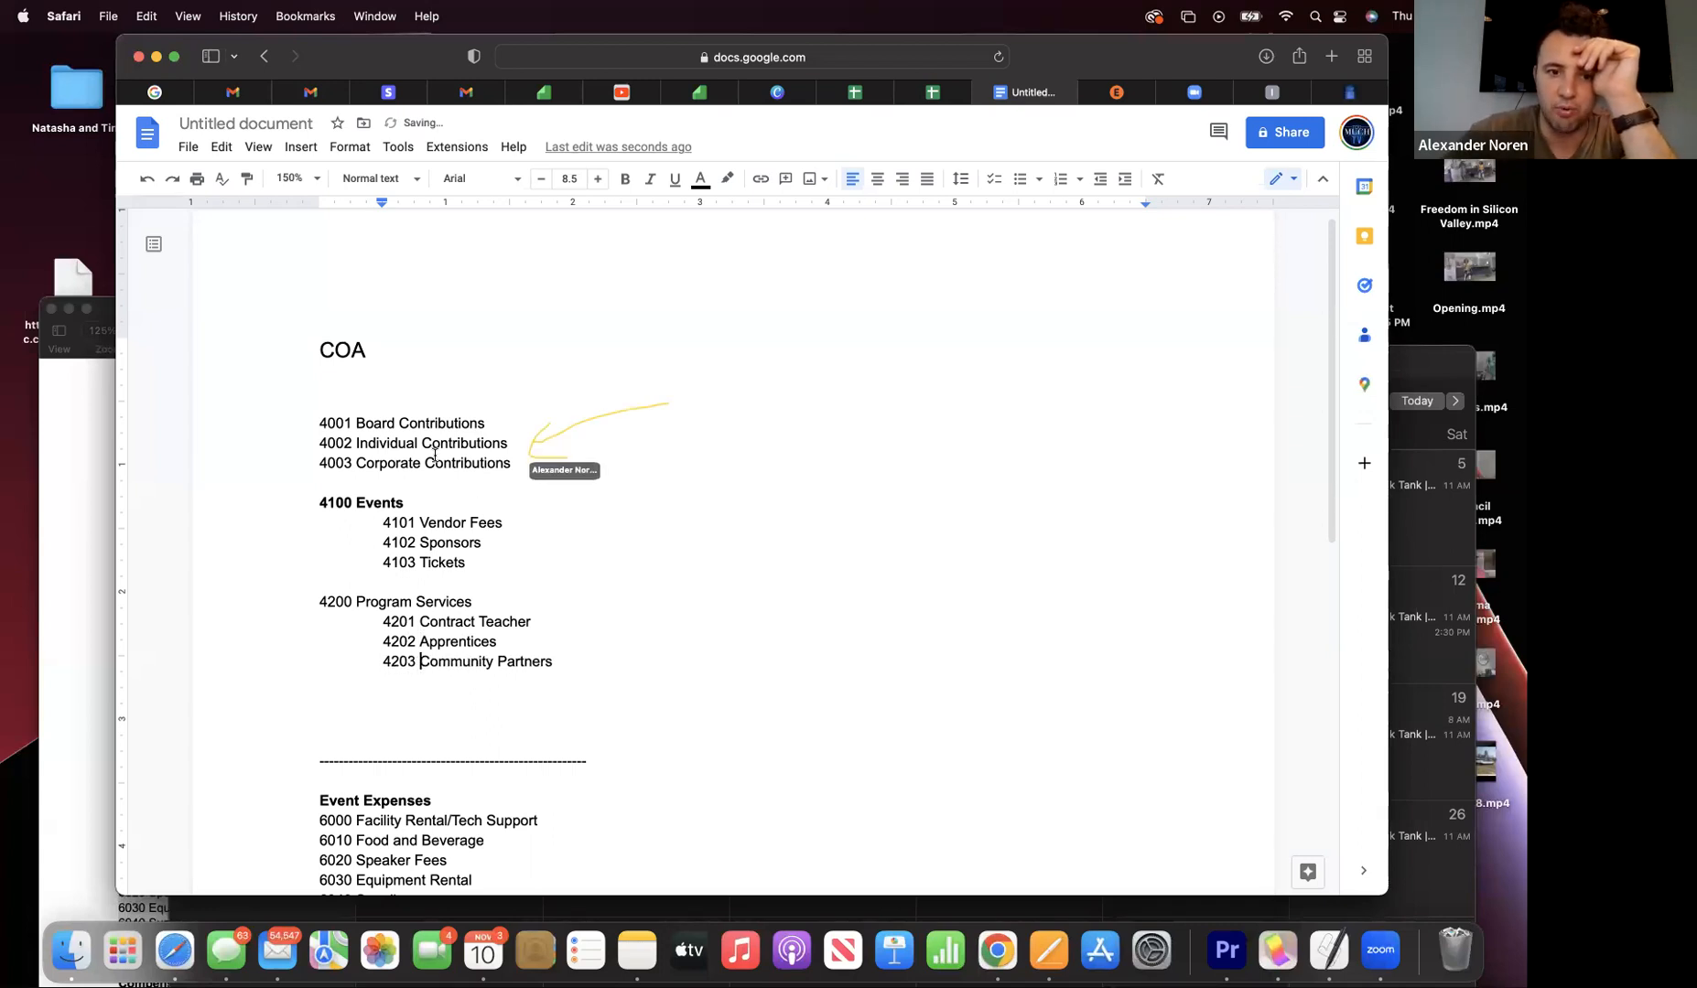
- Bold 4200 Program Services and type a 4000 Contributions heading on the blank line above 4001
drag(472, 604, 317, 604)
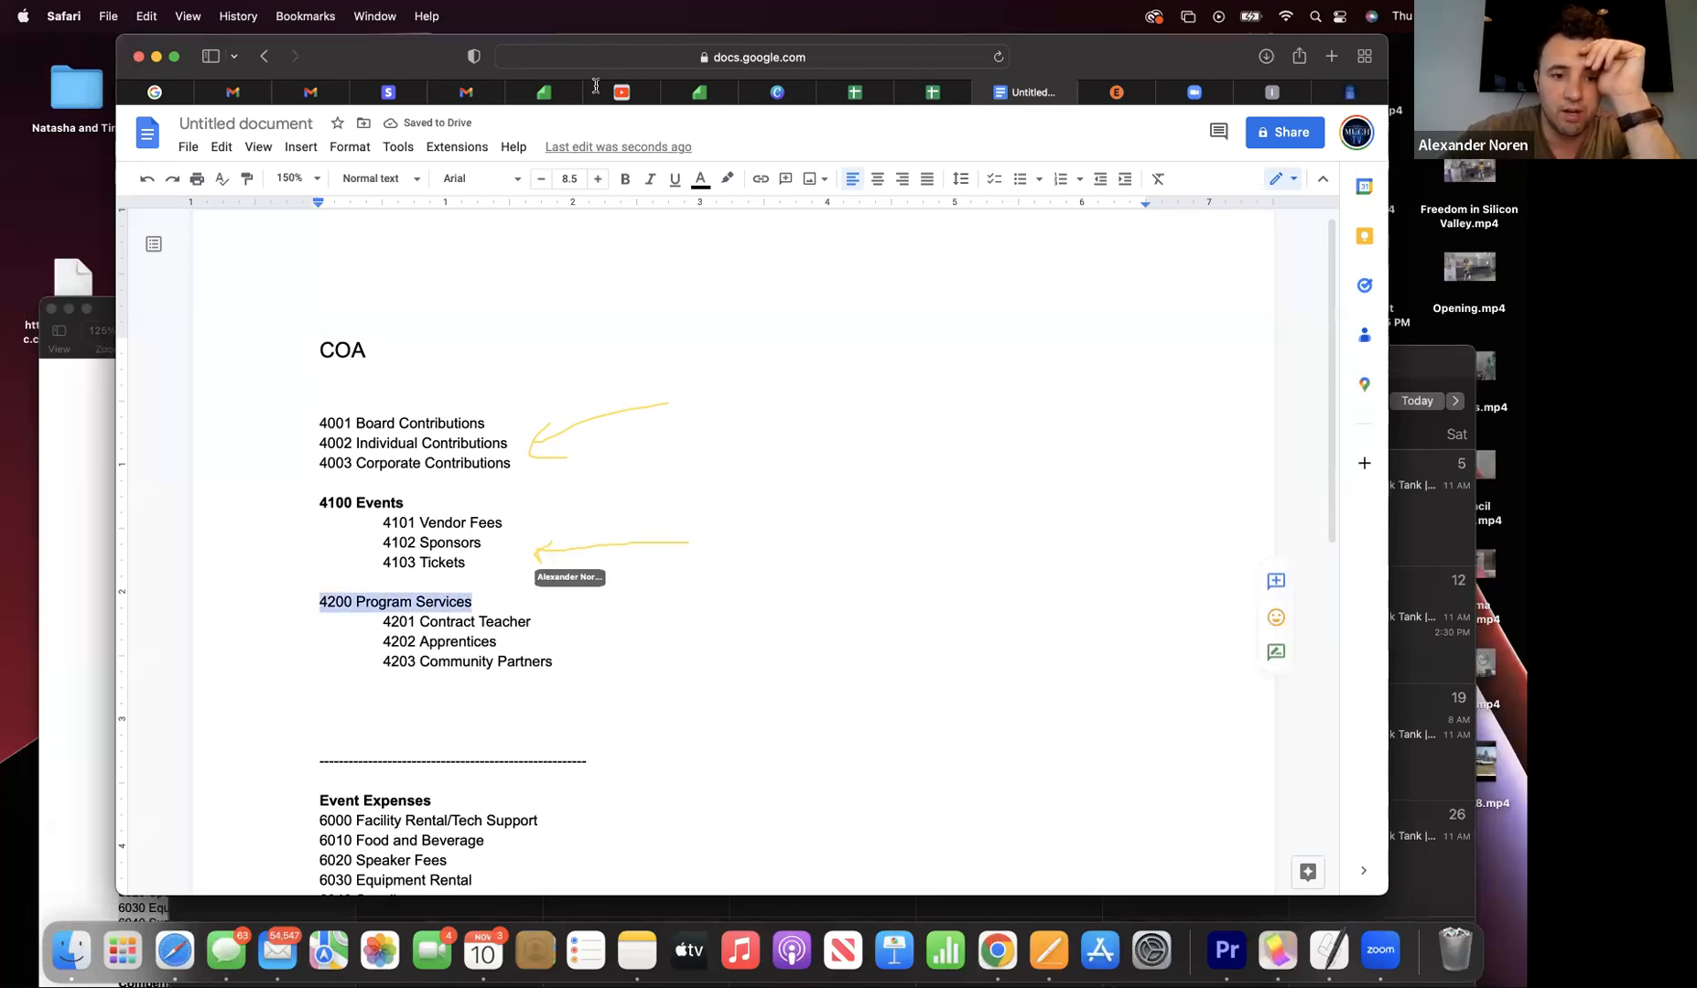
click(626, 182)
drag(376, 410, 329, 404)
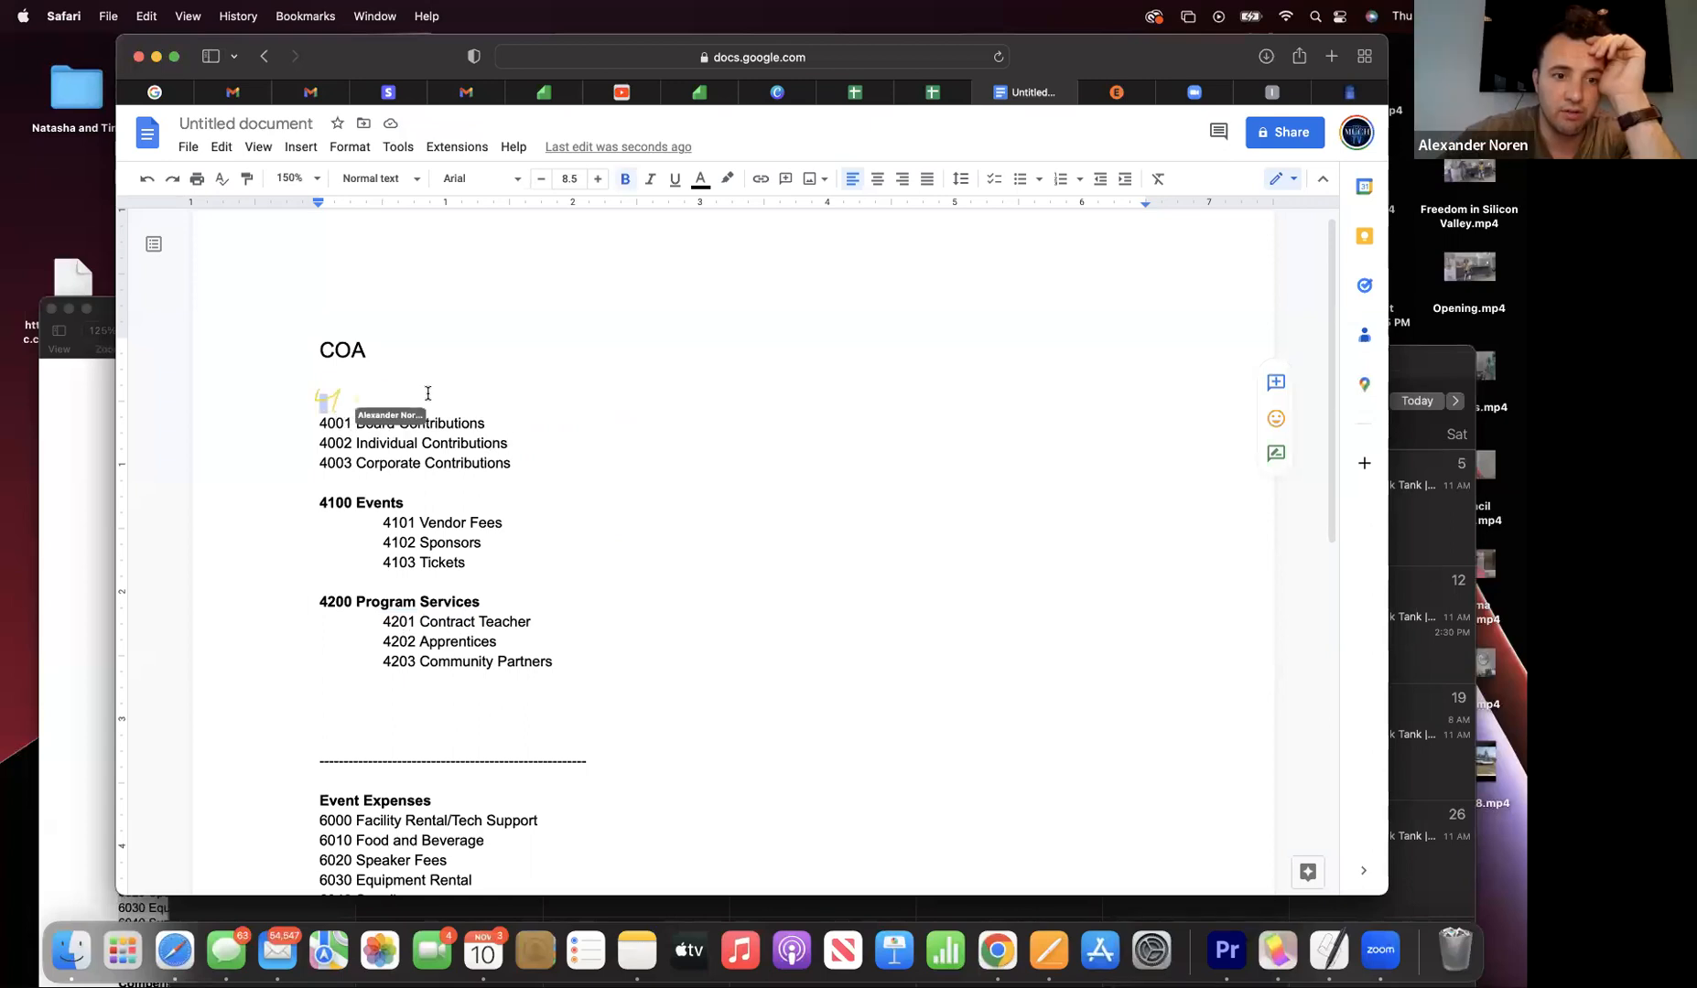
click(338, 401)
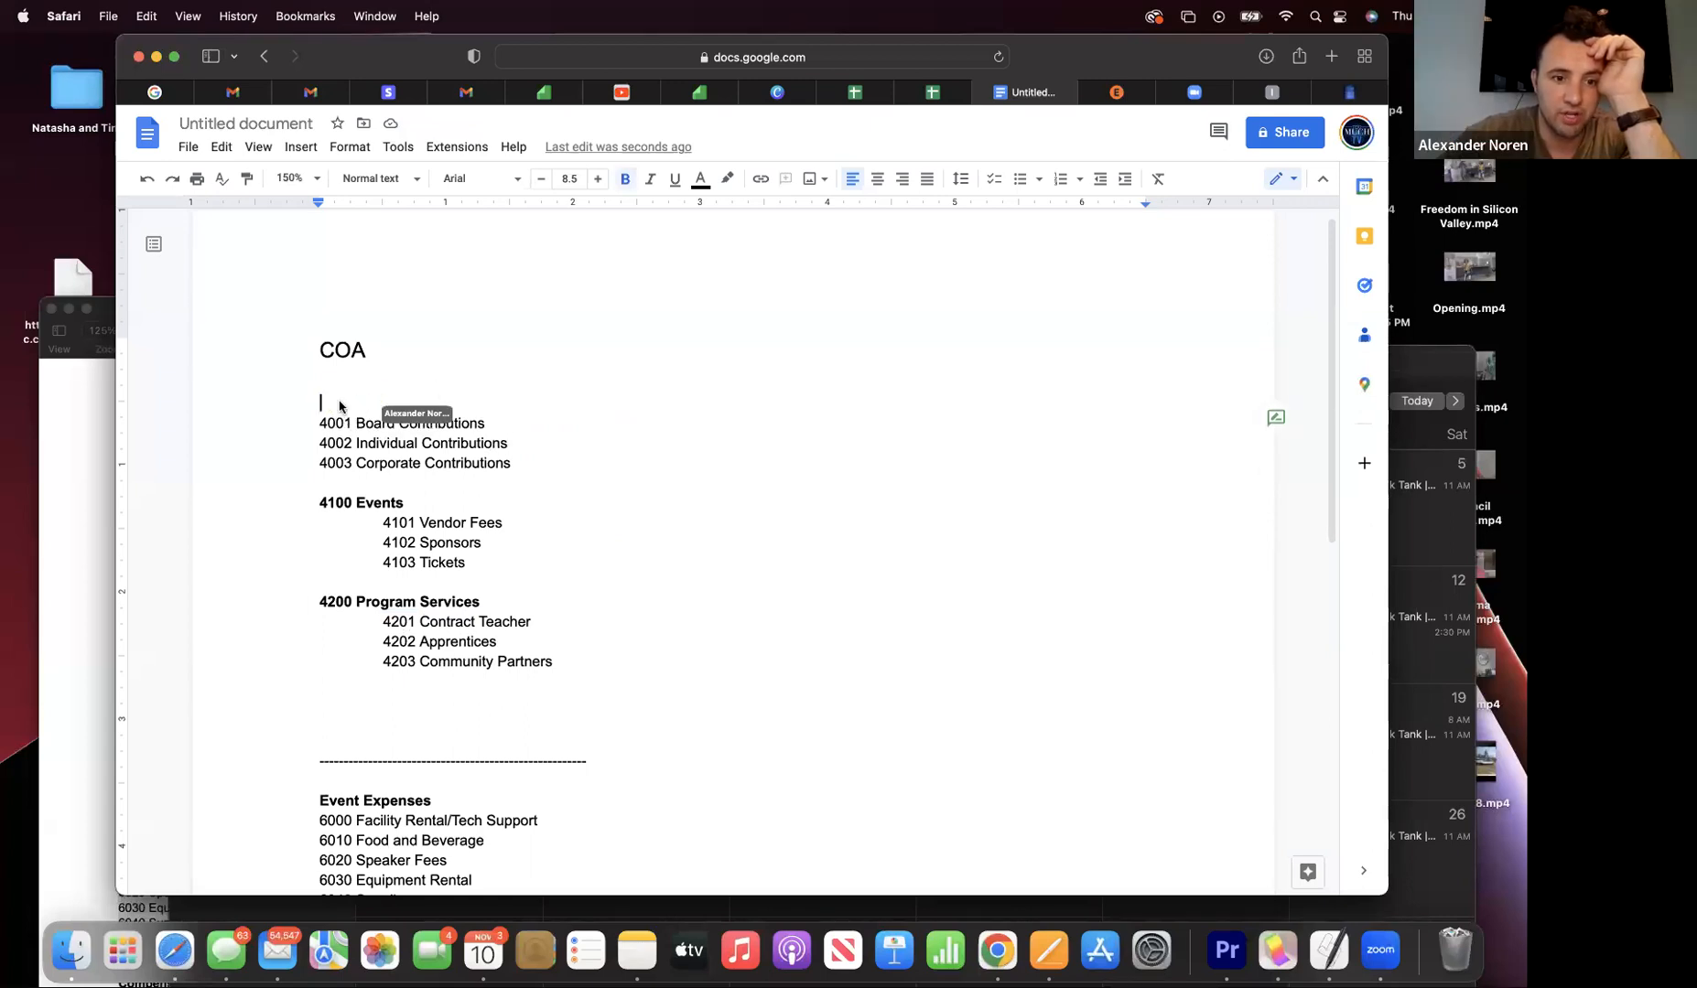
text(300)
key(BackSpace)
key(BackSpace)
key(BackSpace)
text(4)
key(BackSpace)
text(4000)
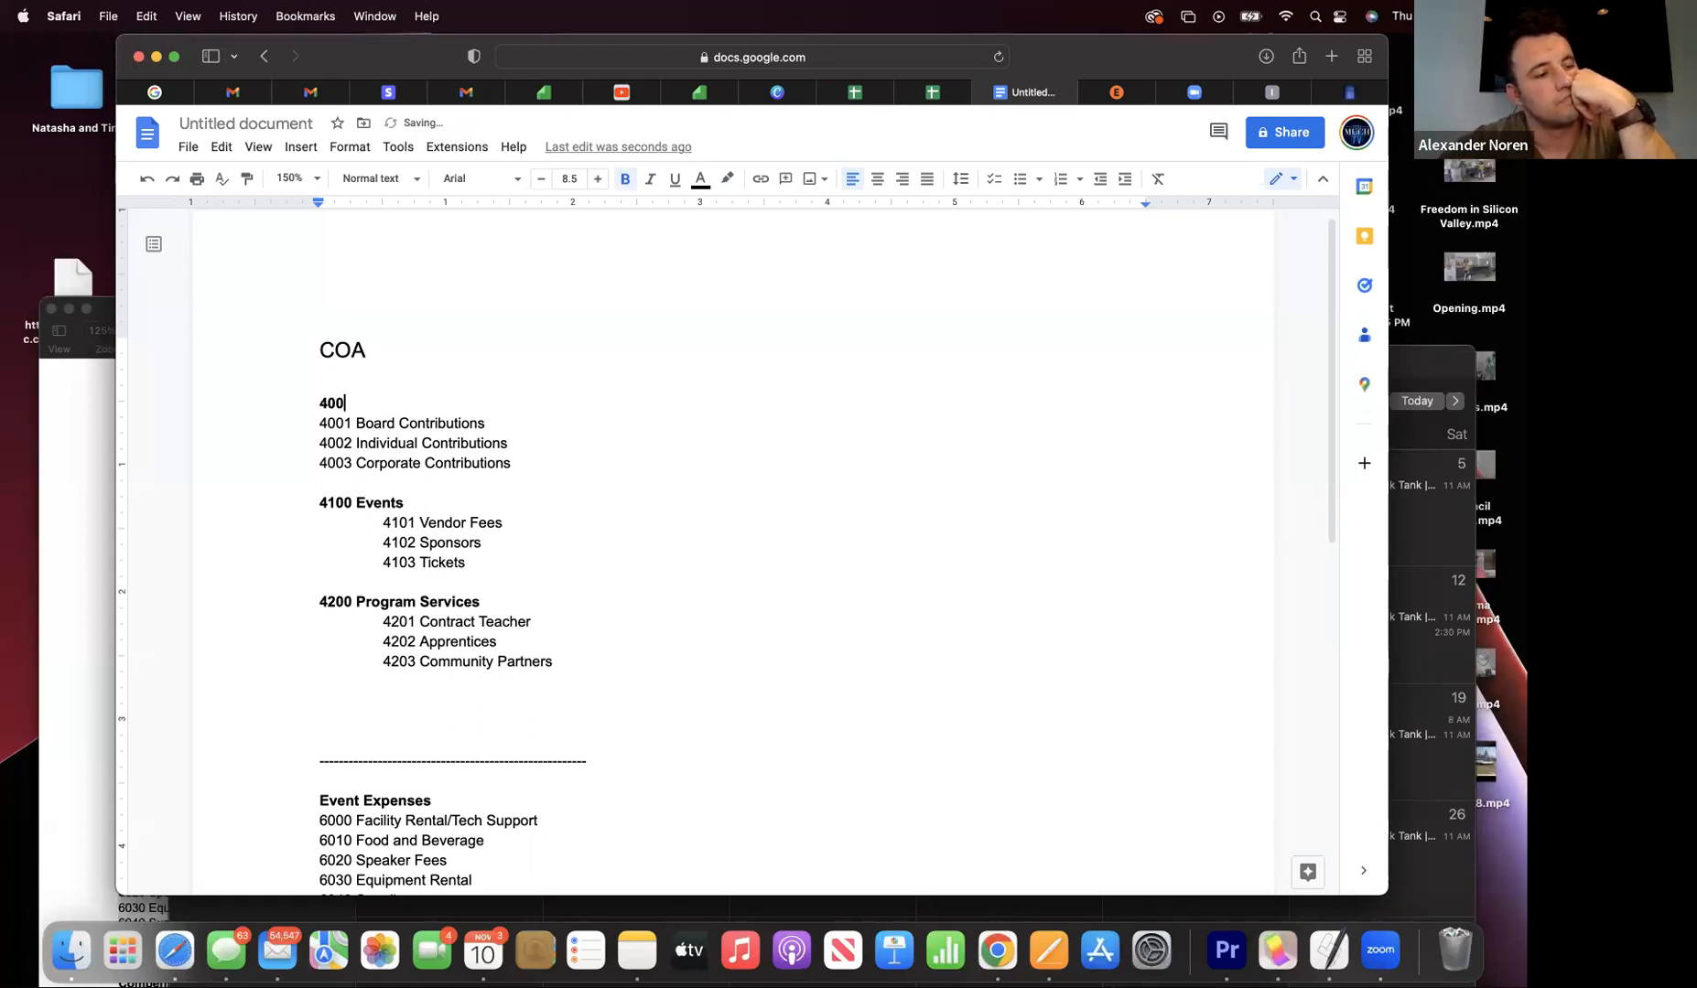
text( Contr)
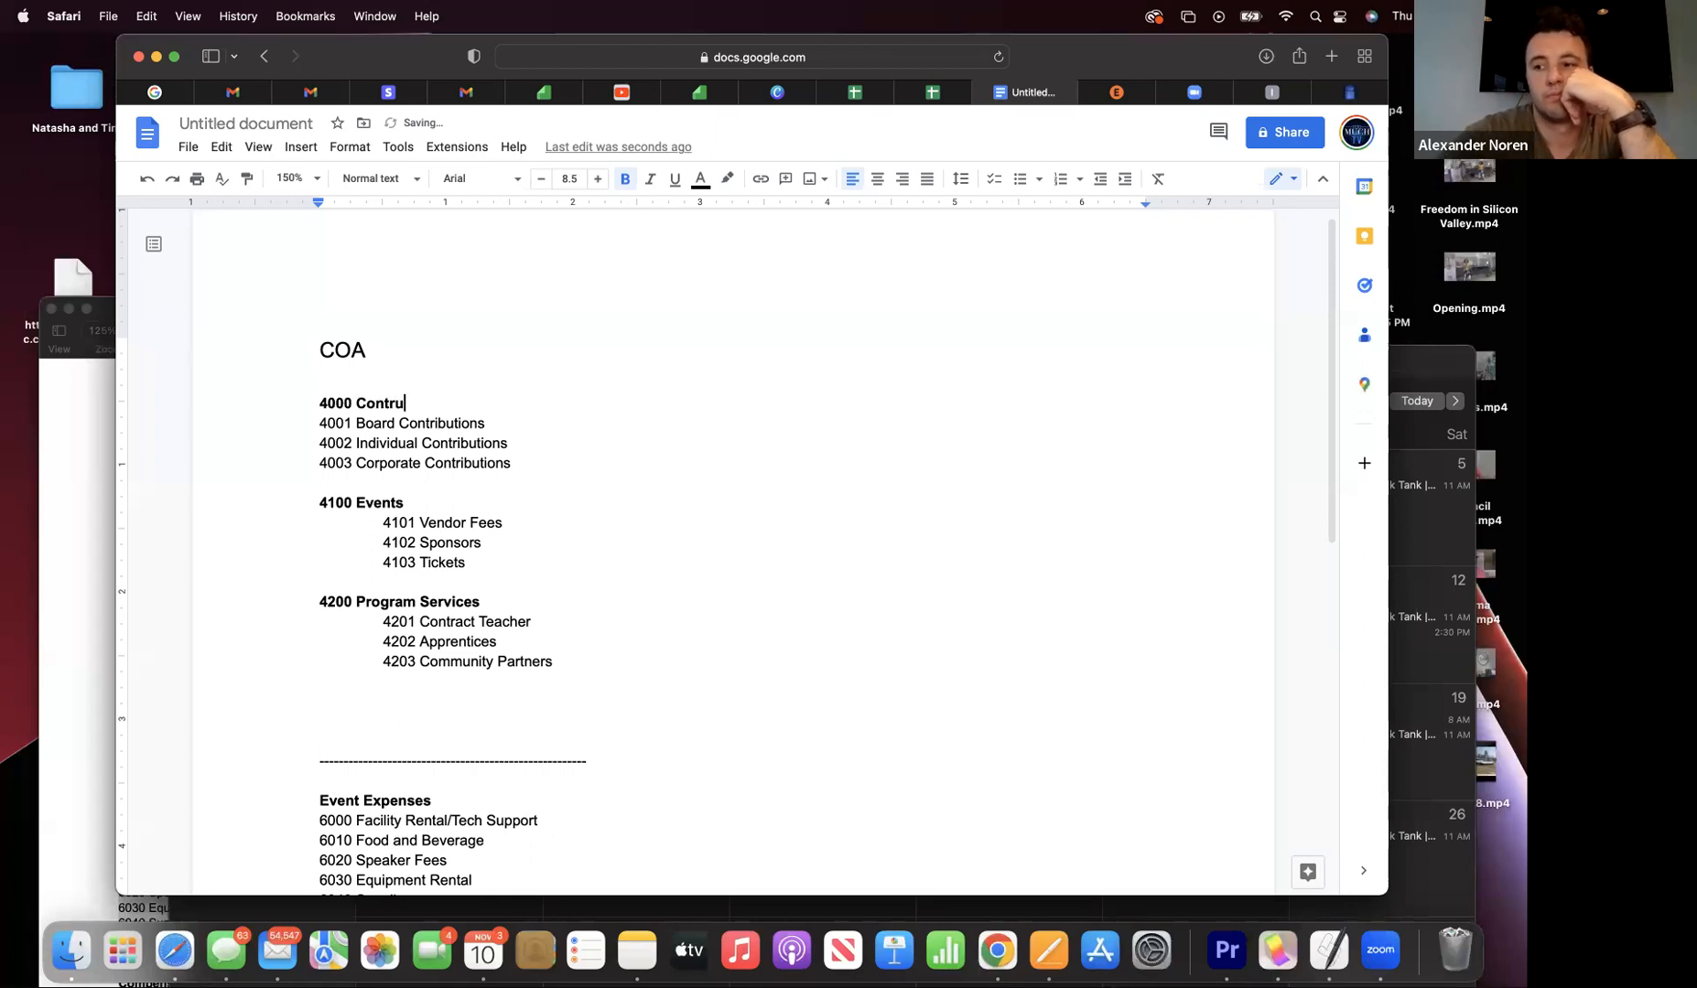
text(ibutions)
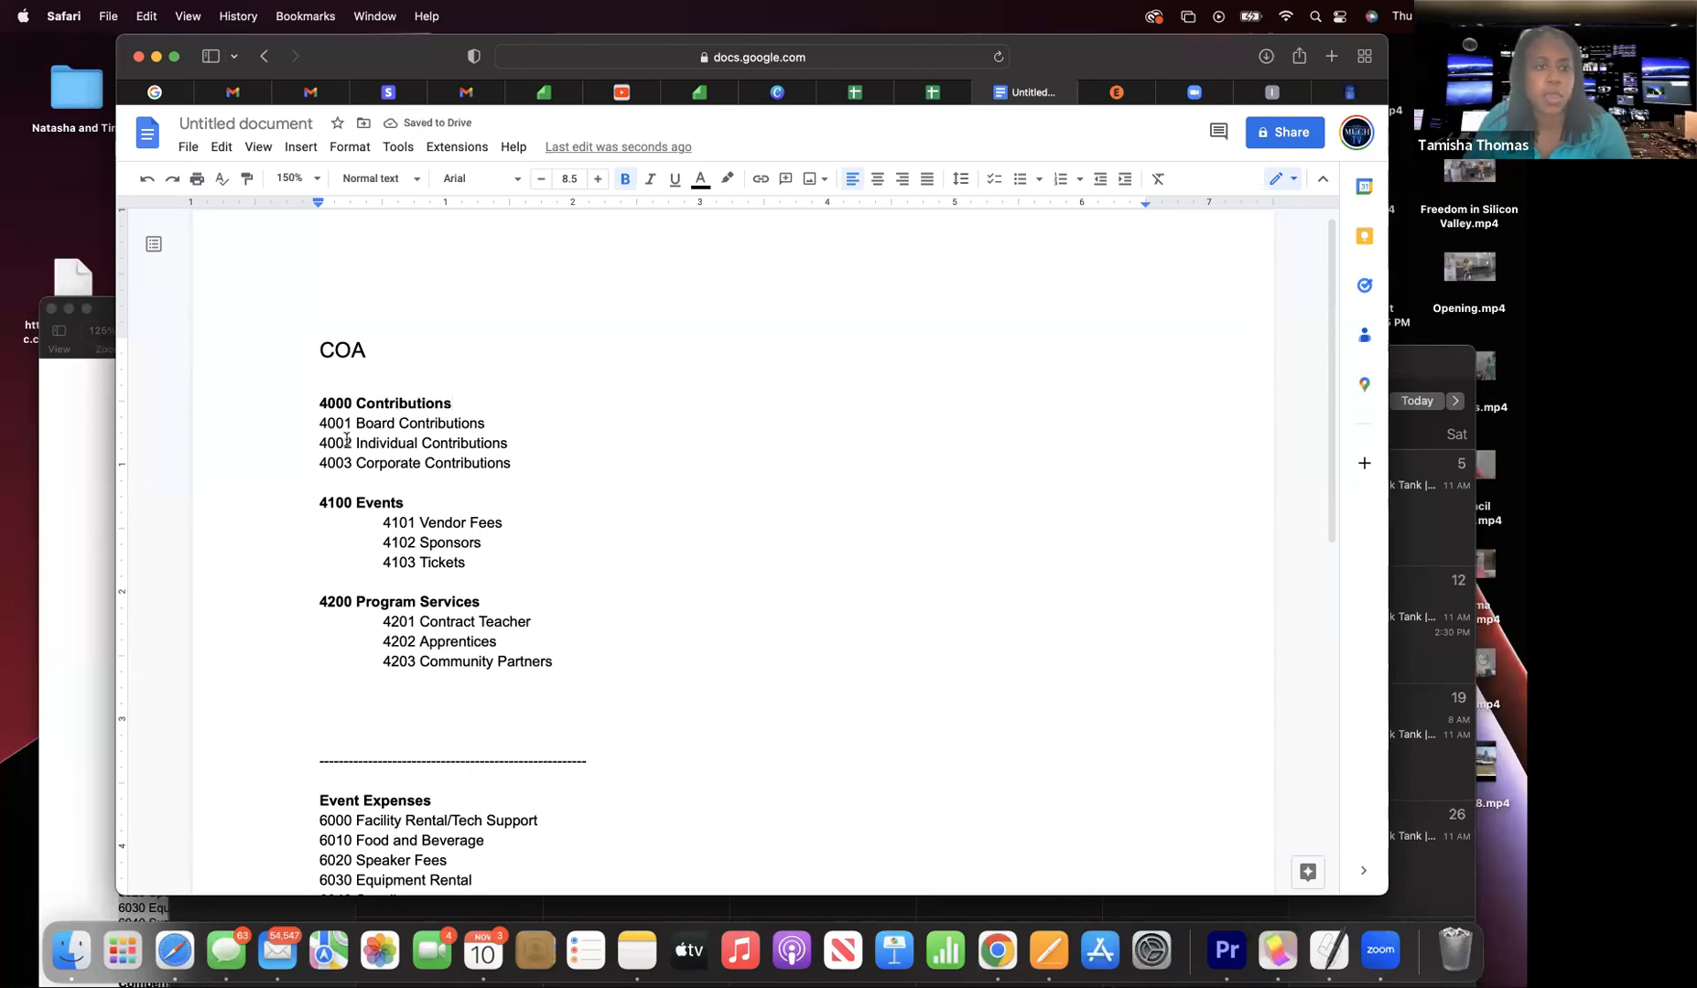
- Indent 4001–4003 beneath the 4000 Contributions heading
drag(319, 421, 537, 472)
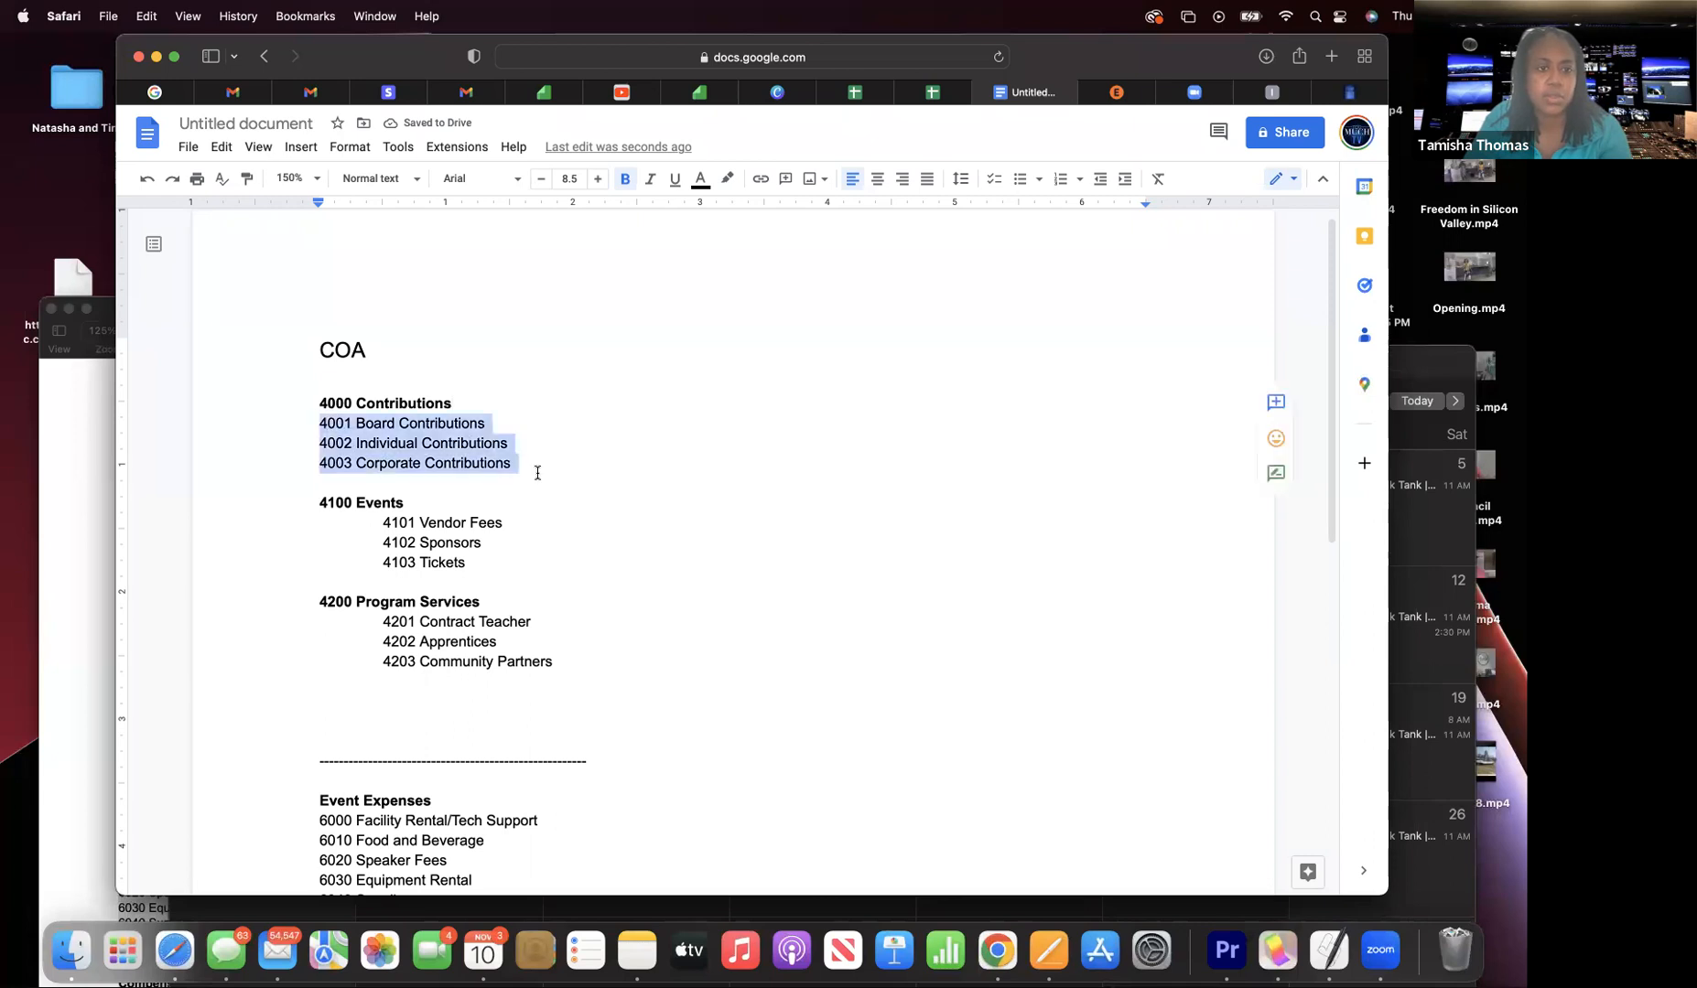
key(Tab)
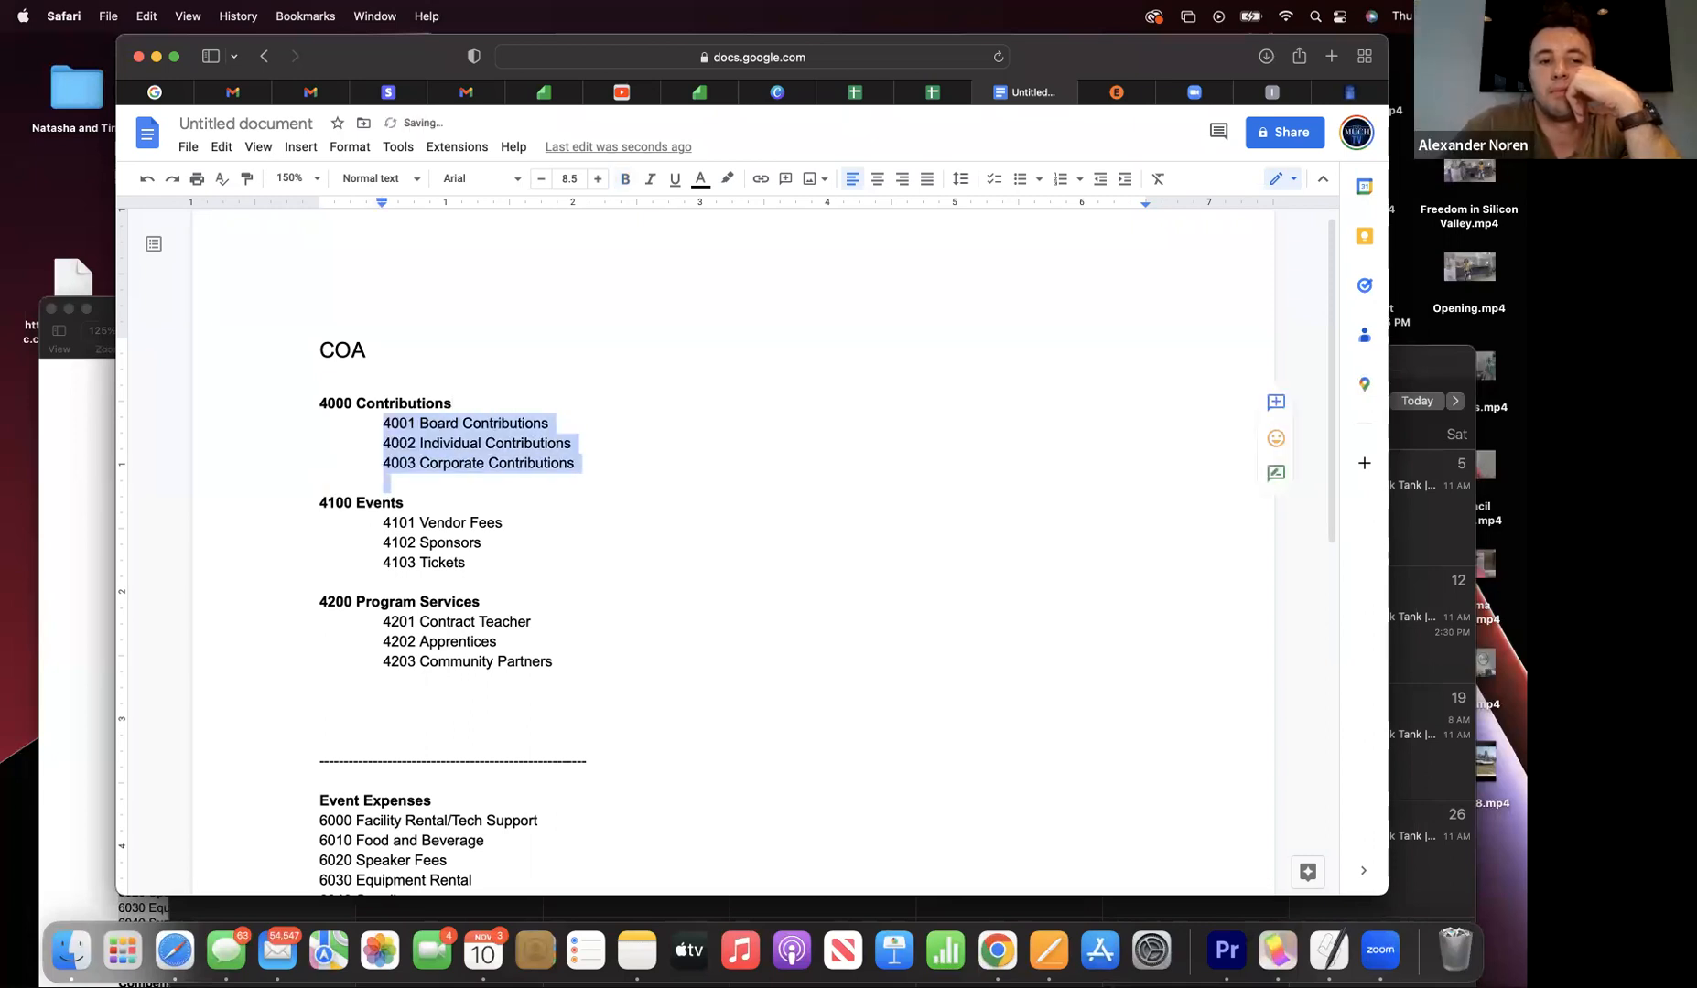
click(347, 497)
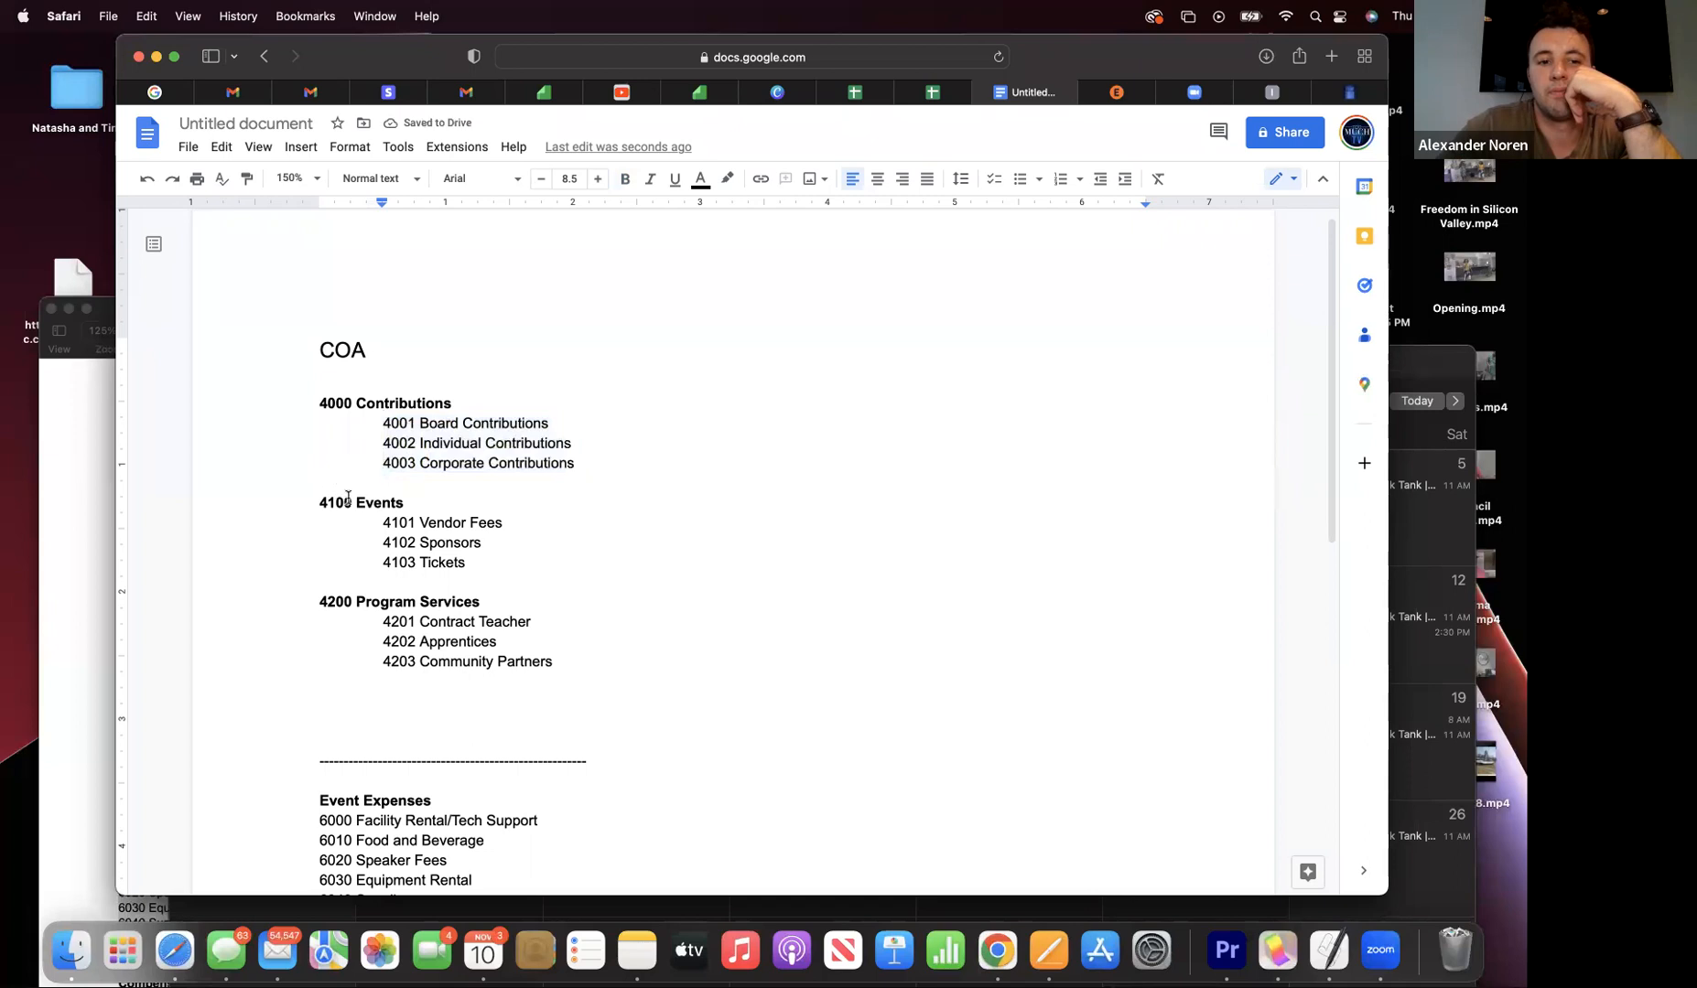
scroll(349, 495, down, 3)
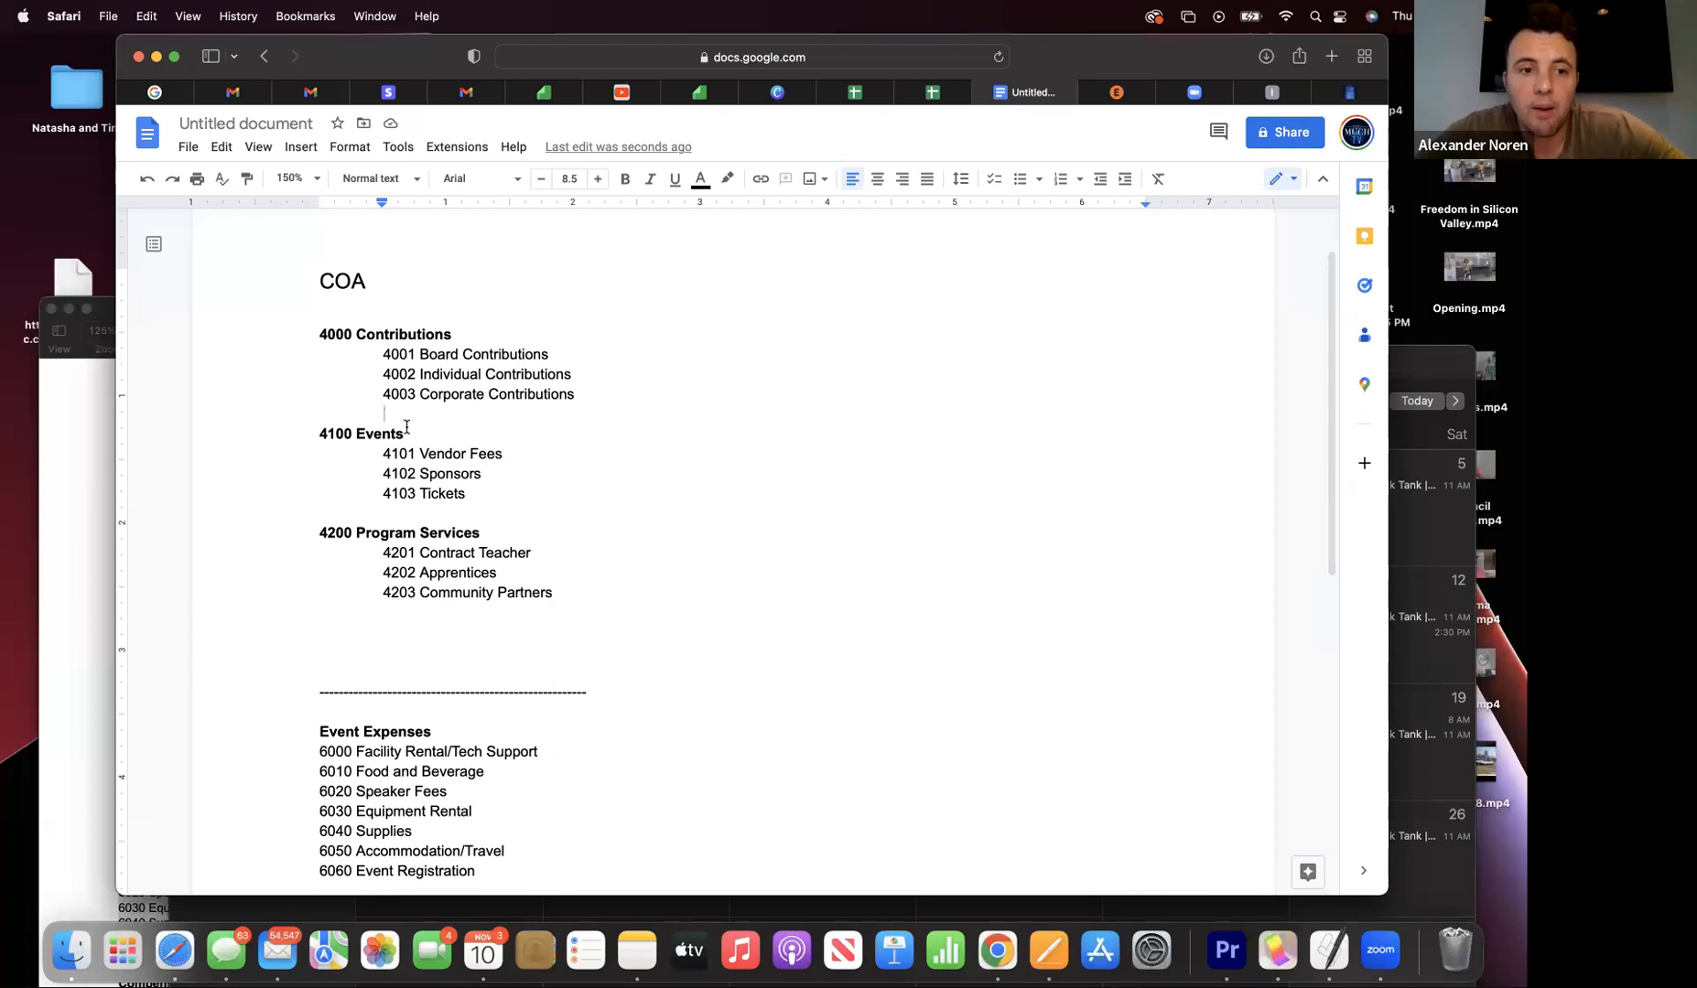
scroll(406, 426, down, 2)
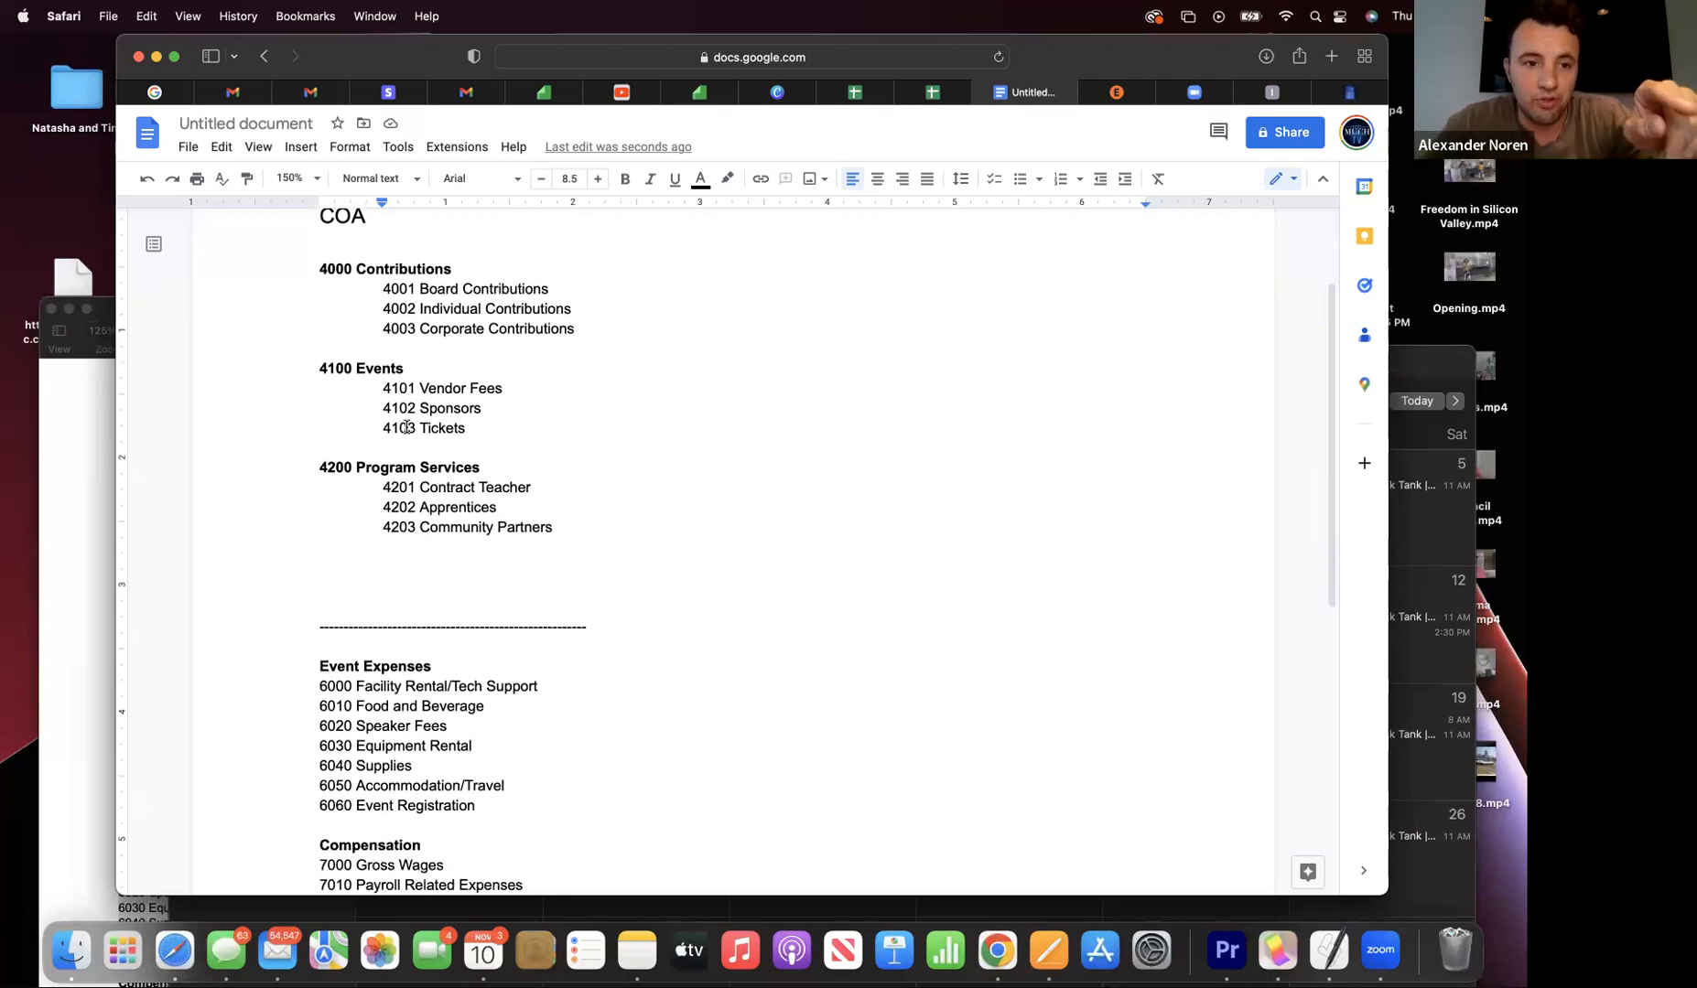
scroll(407, 427, up, 3)
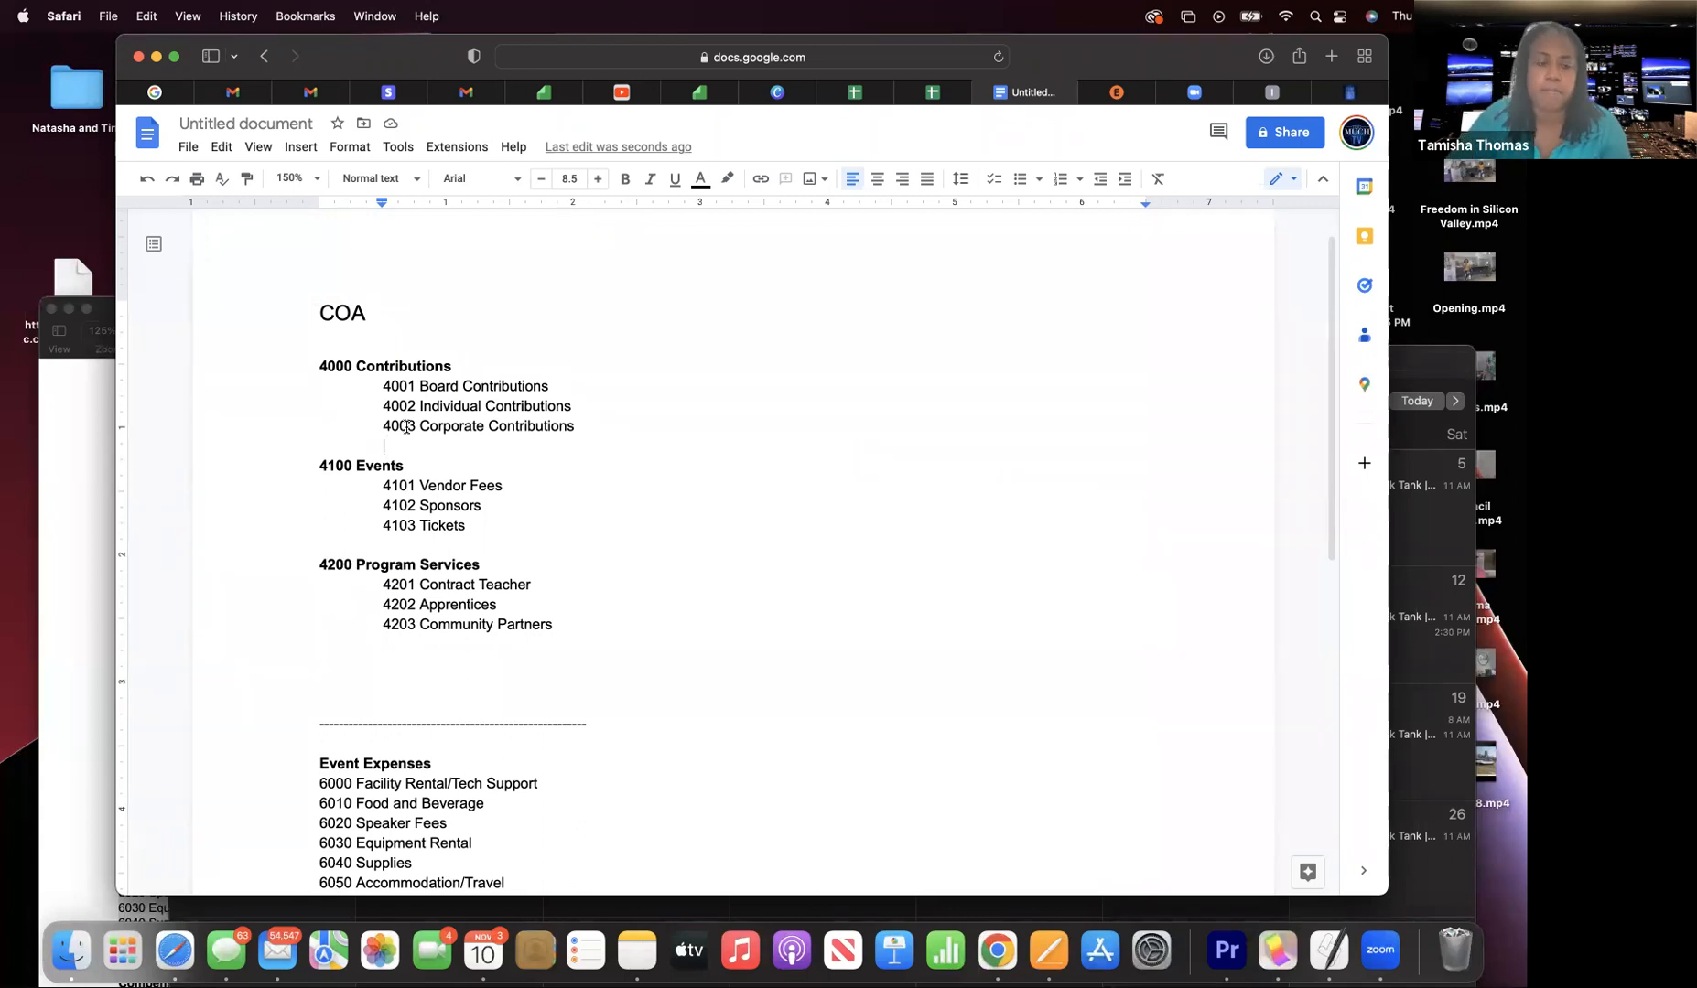
scroll(407, 427, down, 6)
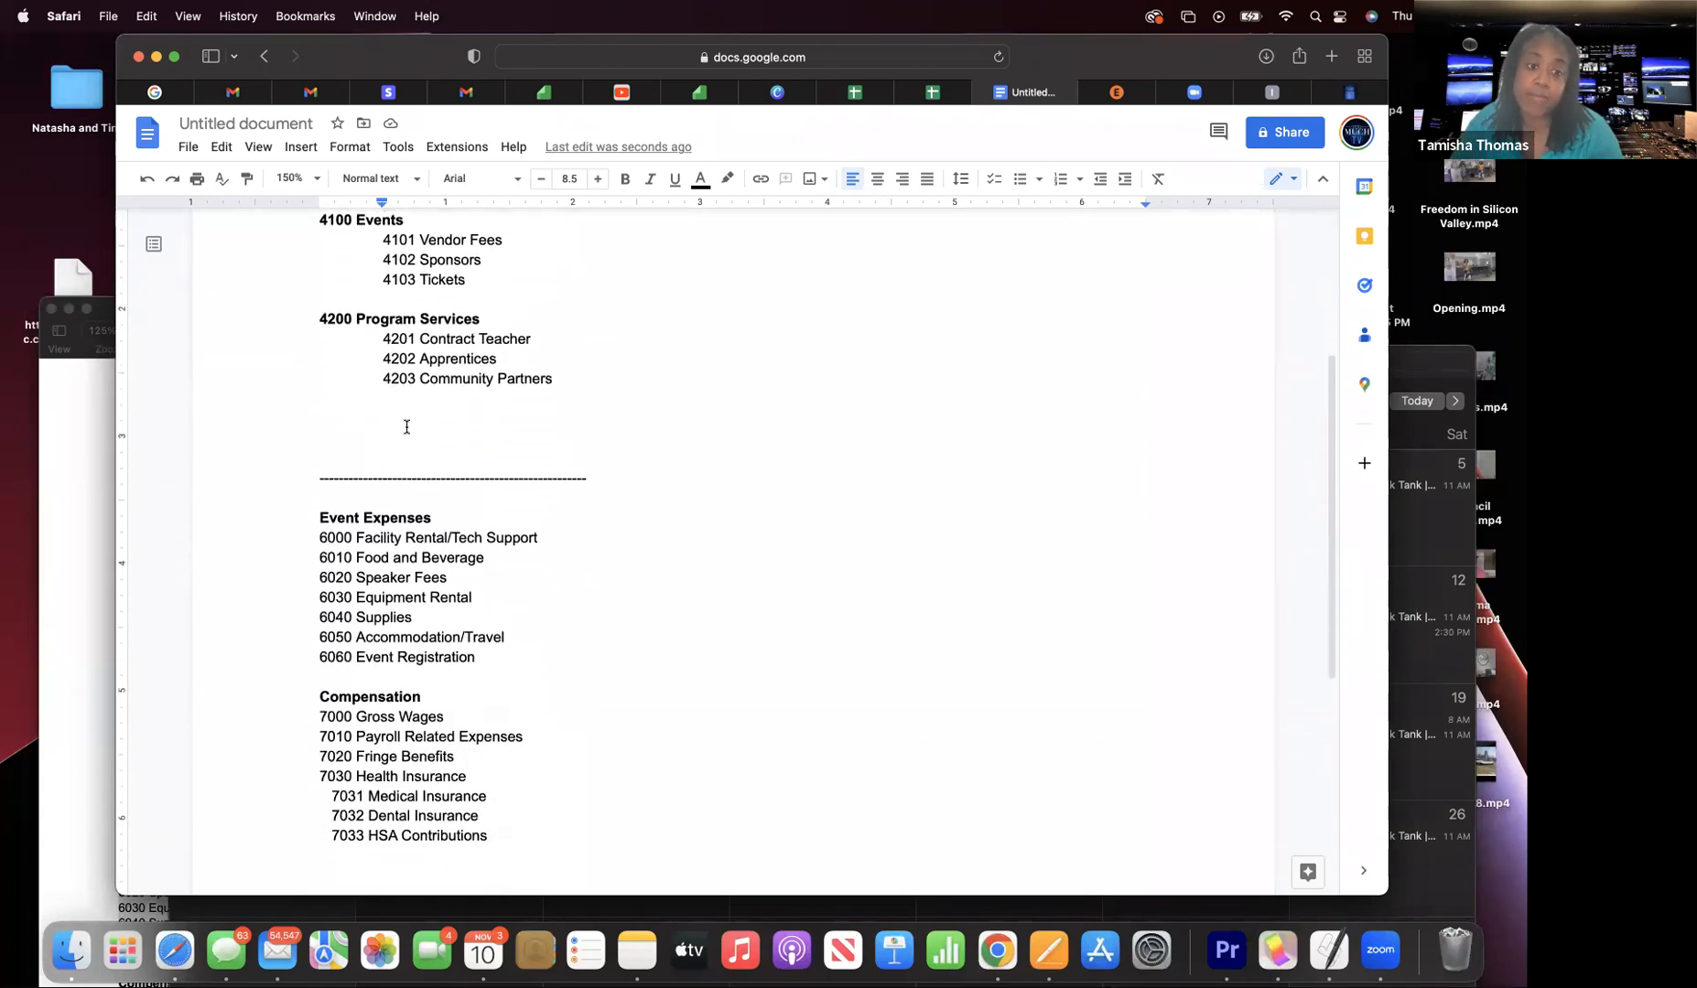
scroll(407, 426, down, 1)
scroll(406, 426, up, 3)
scroll(406, 426, down, 1)
scroll(406, 426, up, 2)
scroll(406, 426, down, 1)
scroll(406, 427, up, 5)
click(406, 427)
scroll(406, 426, down, 7)
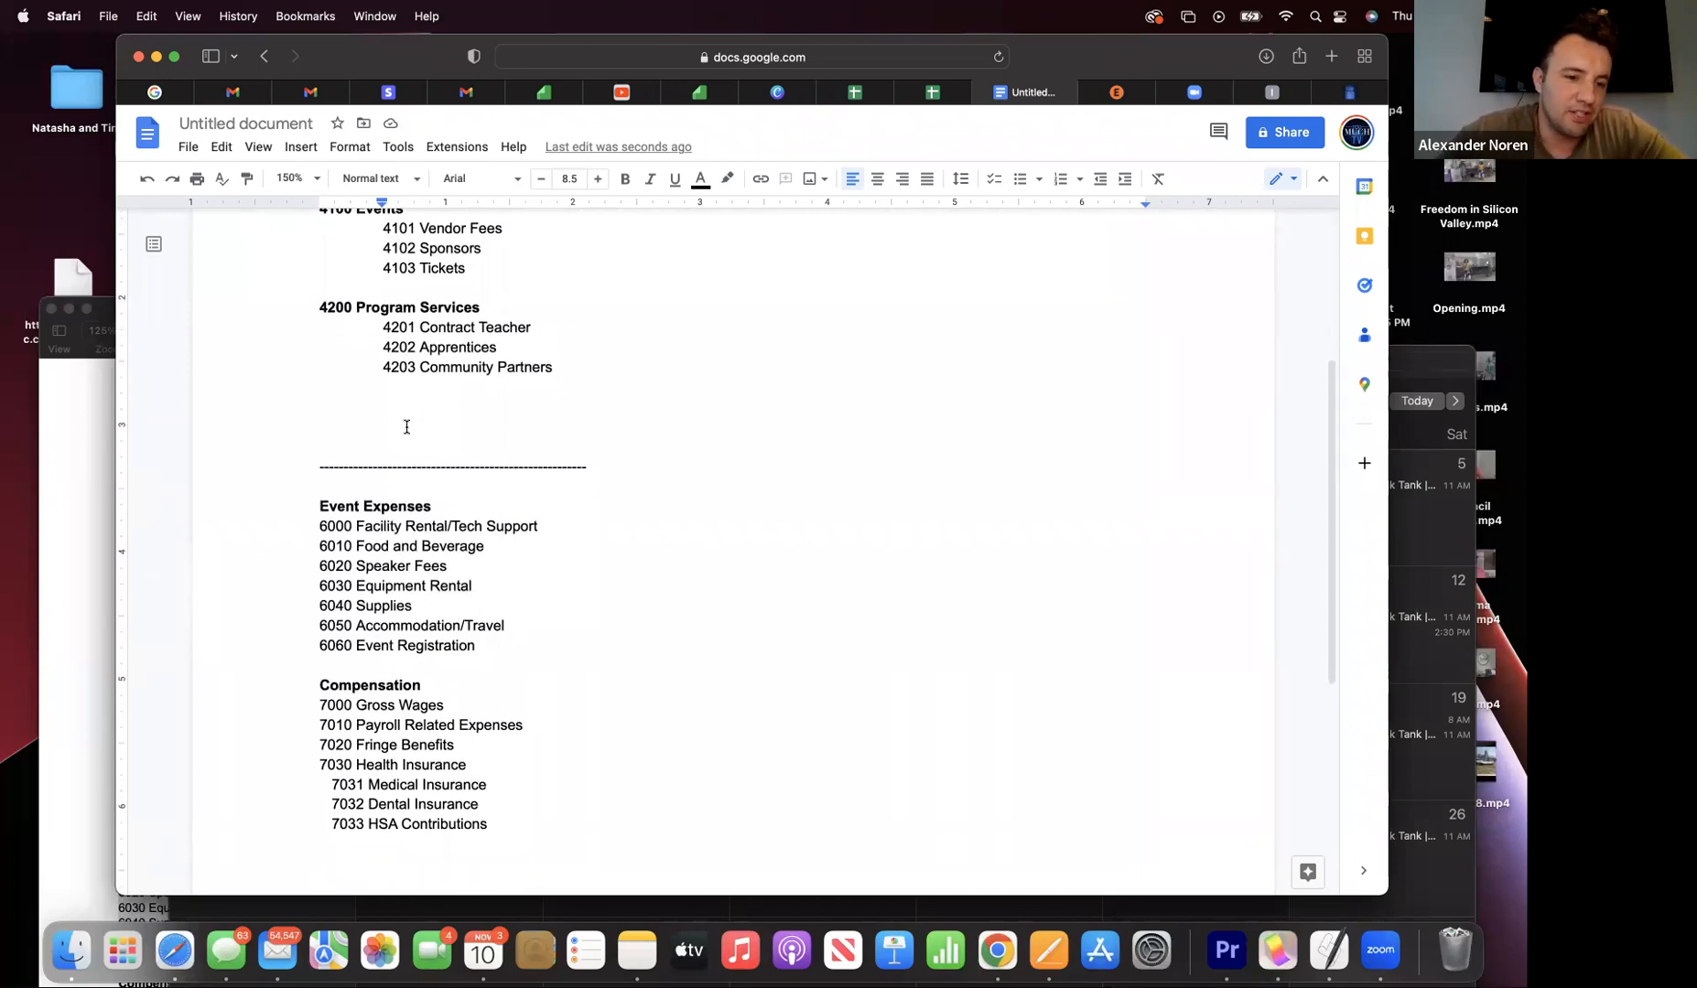
scroll(406, 427, down, 1)
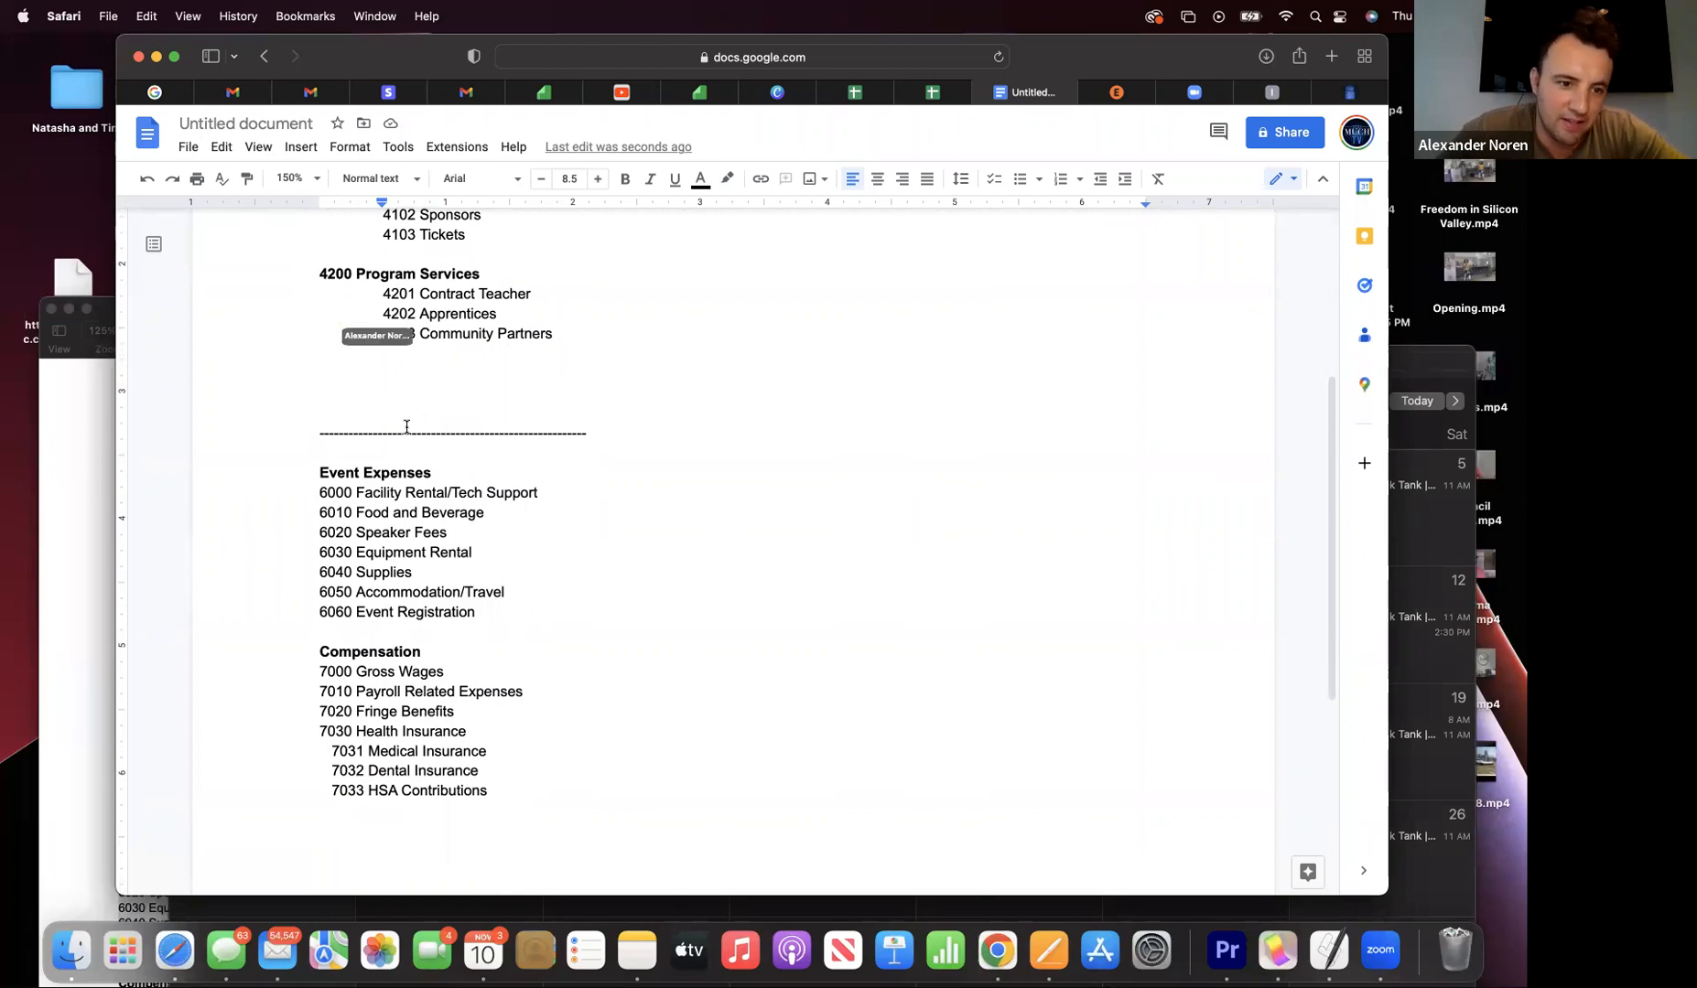
scroll(406, 426, up, 3)
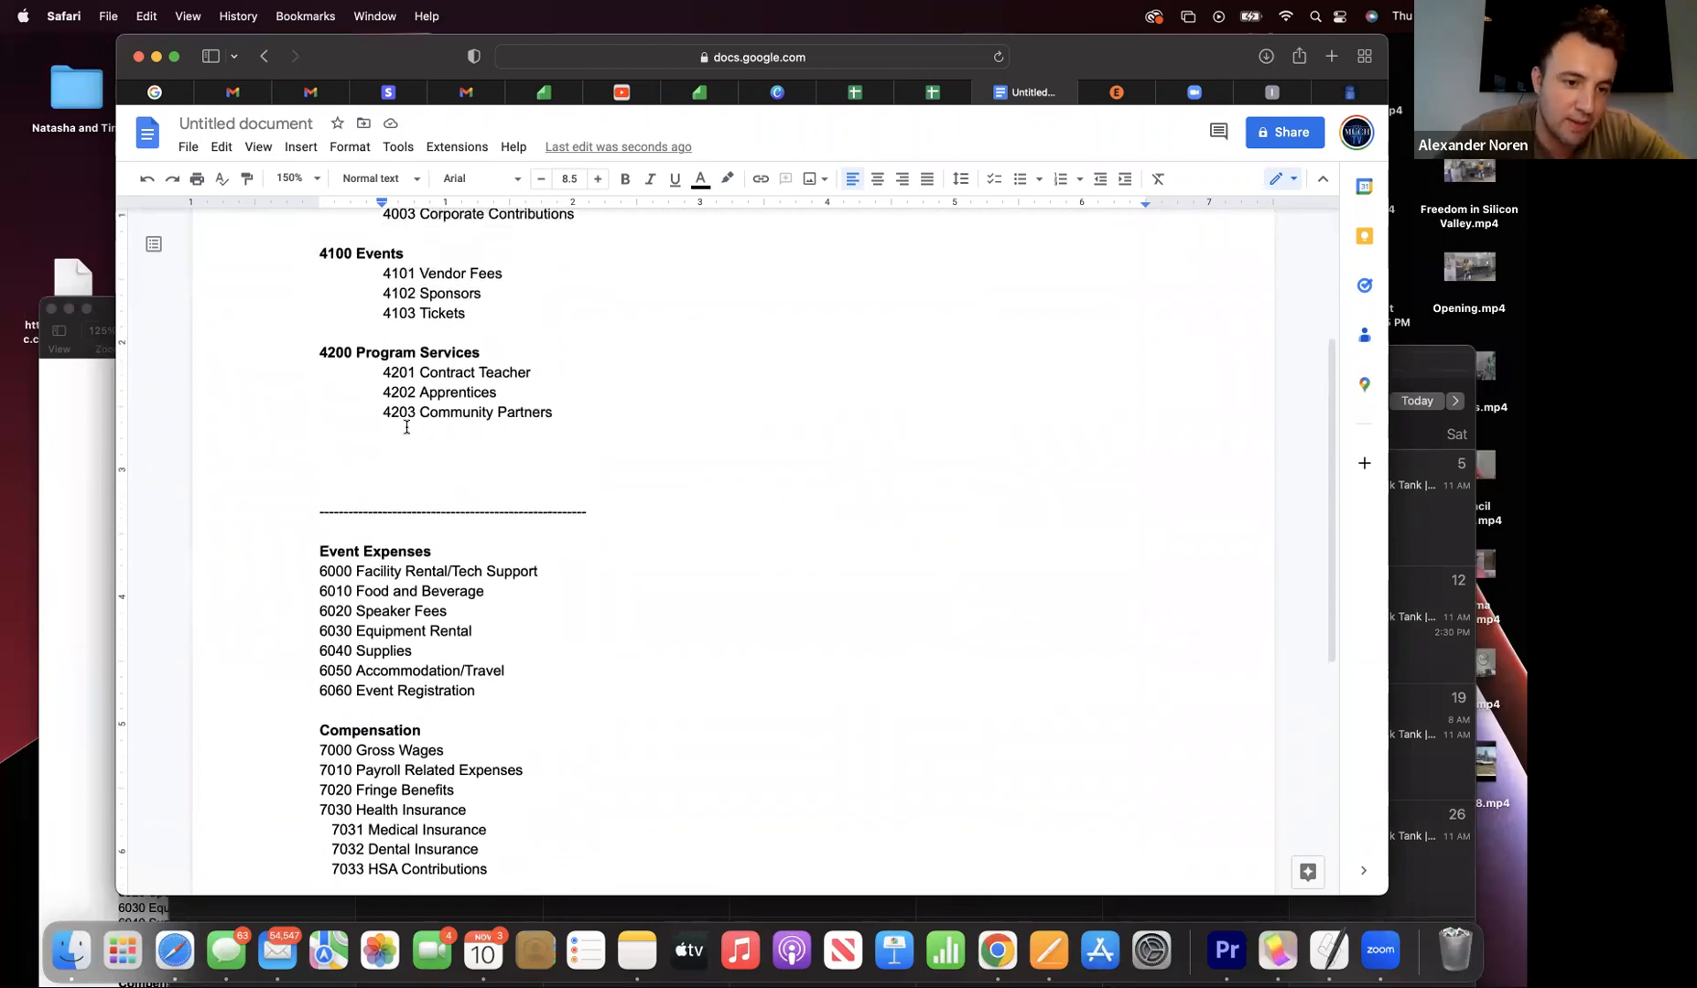
scroll(406, 427, up, 3)
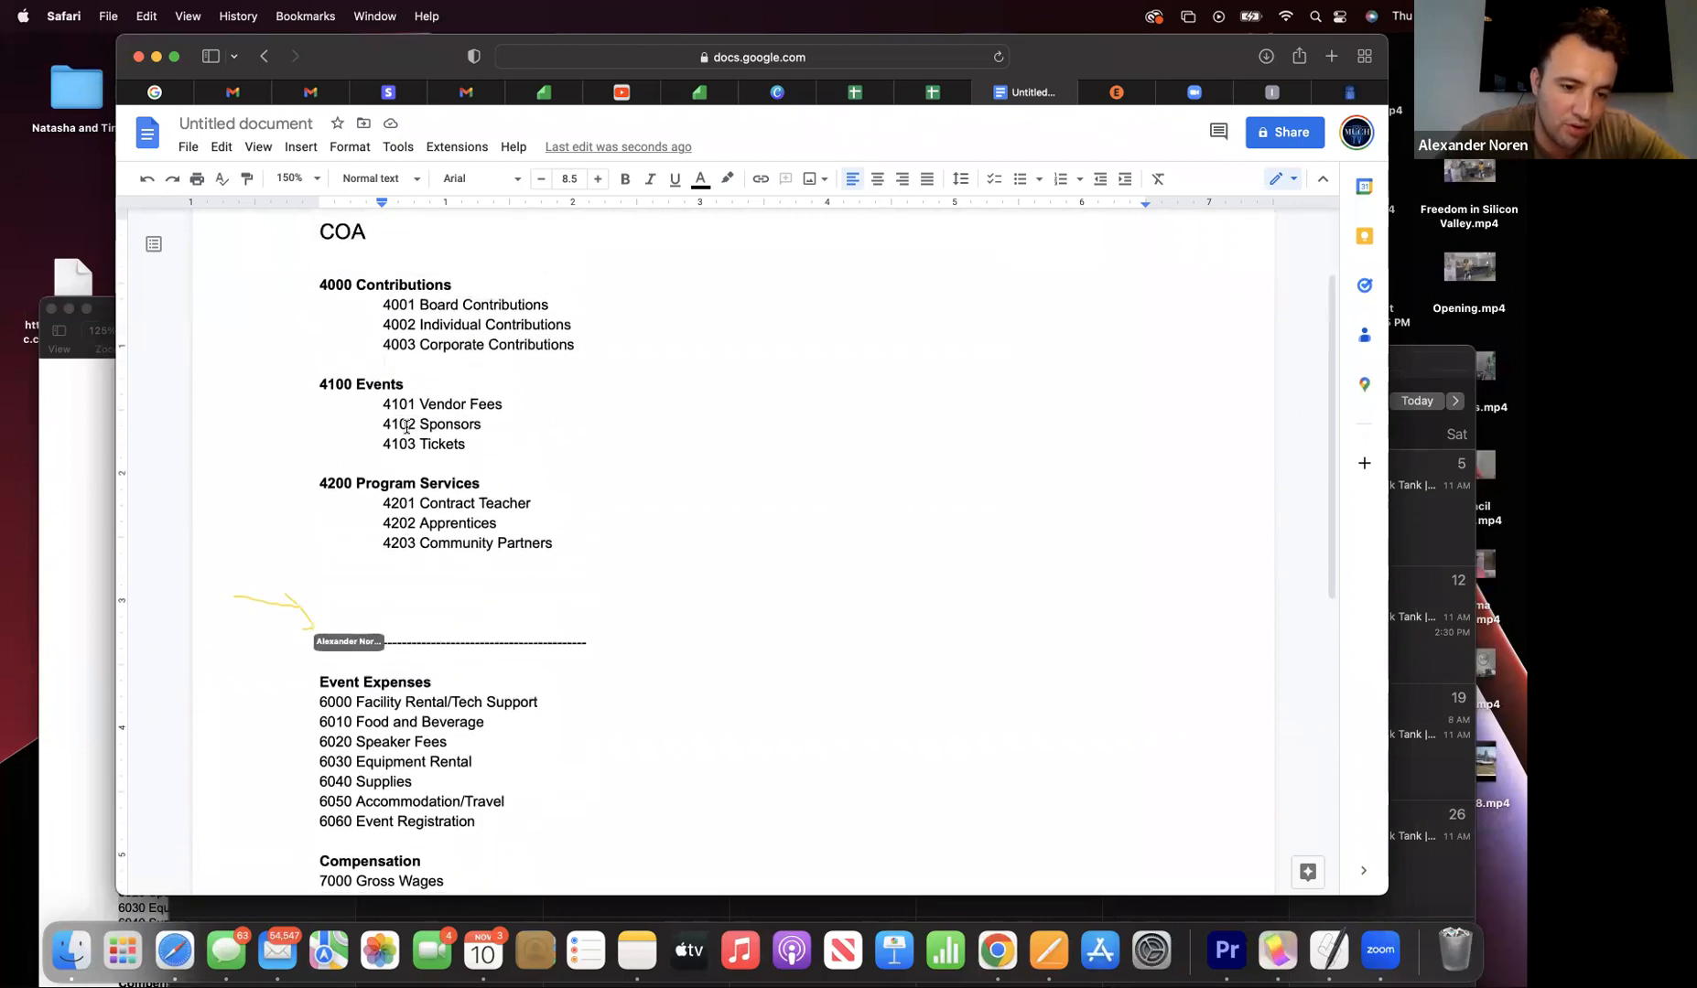
scroll(406, 426, down, 1)
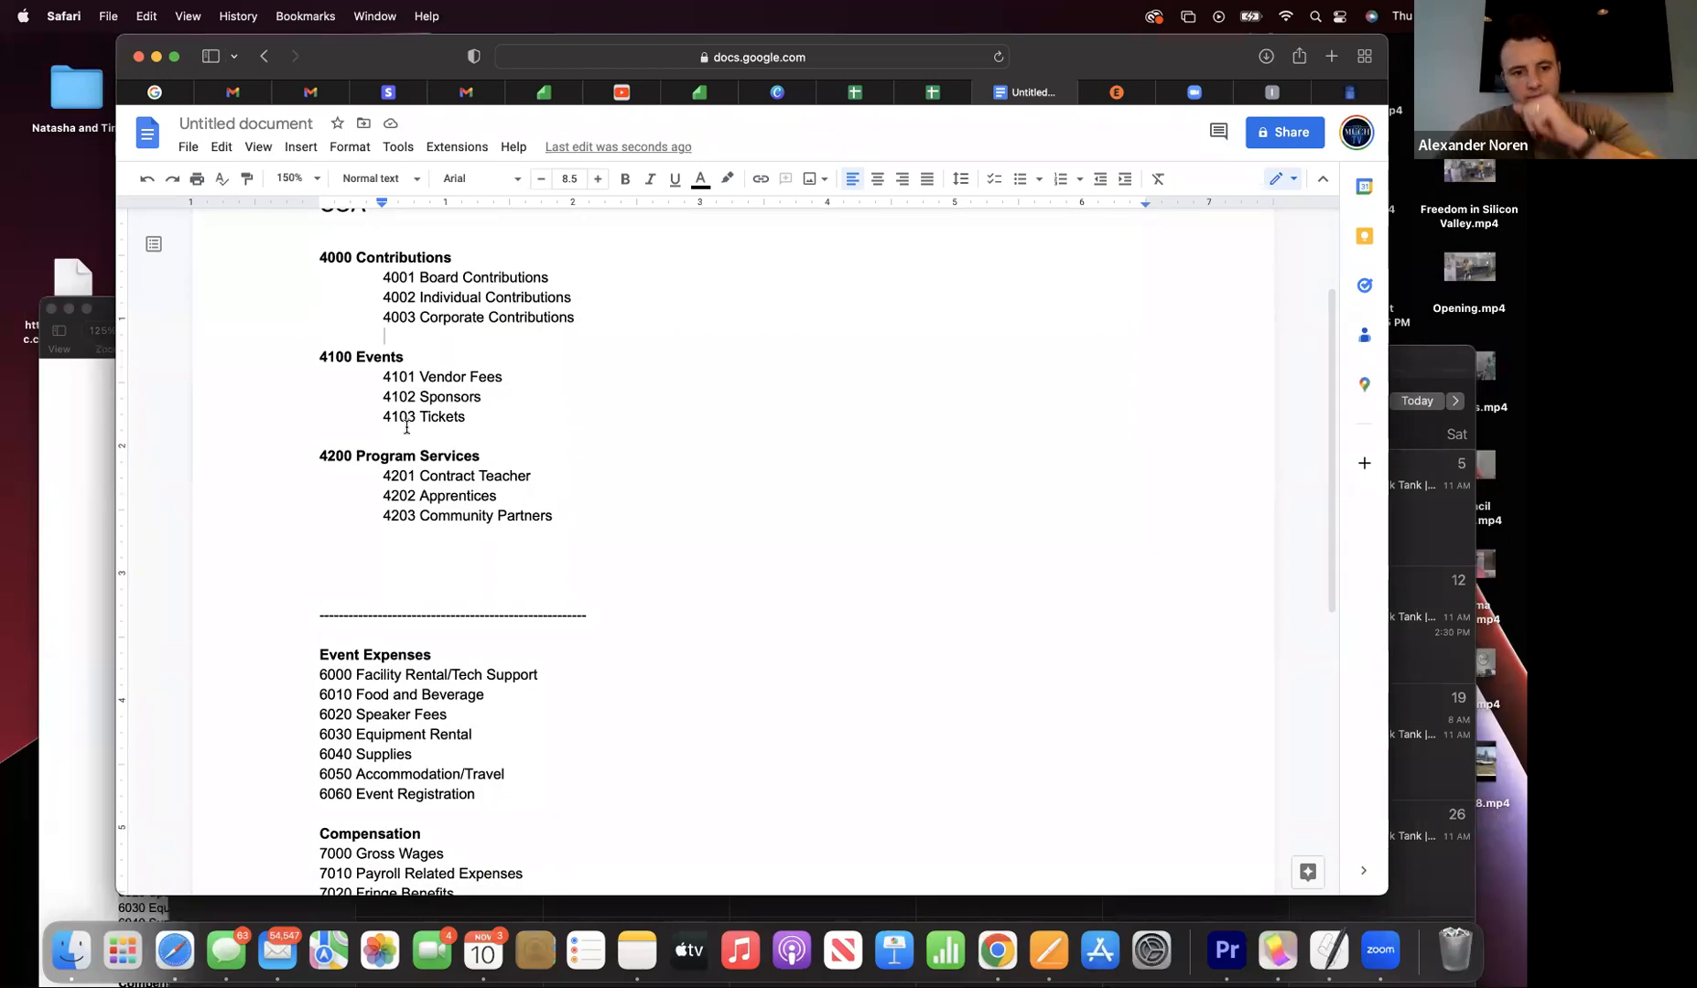
scroll(406, 426, up, 2)
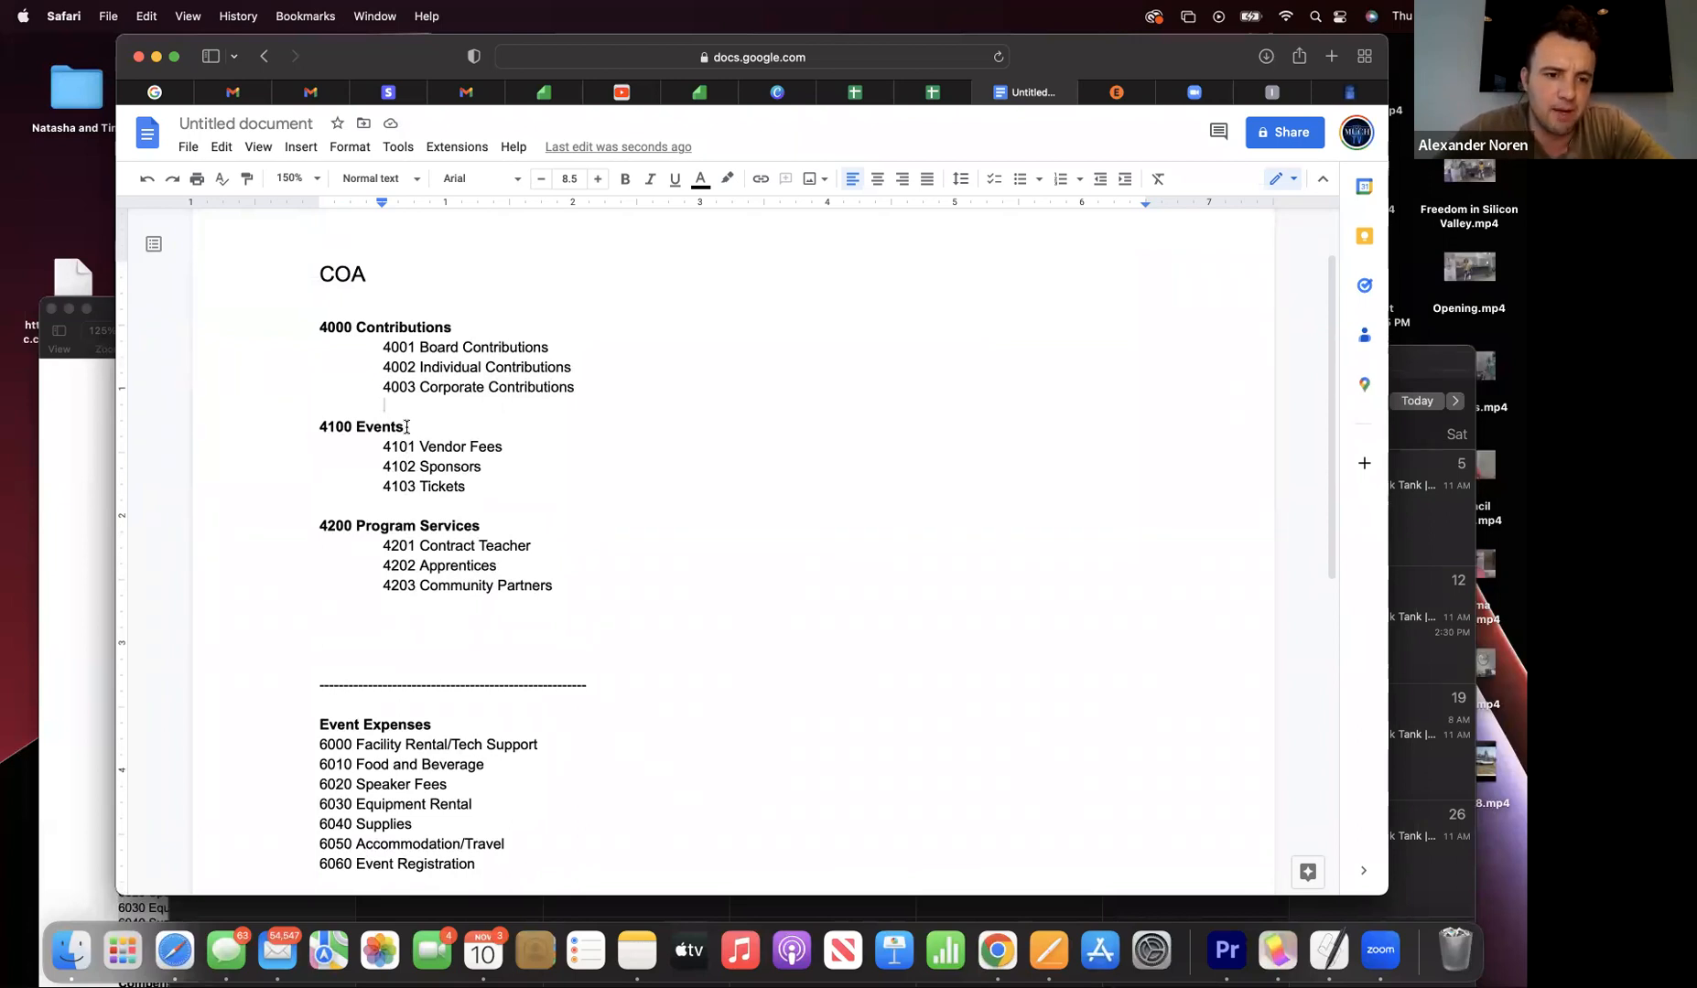
scroll(407, 426, down, 4)
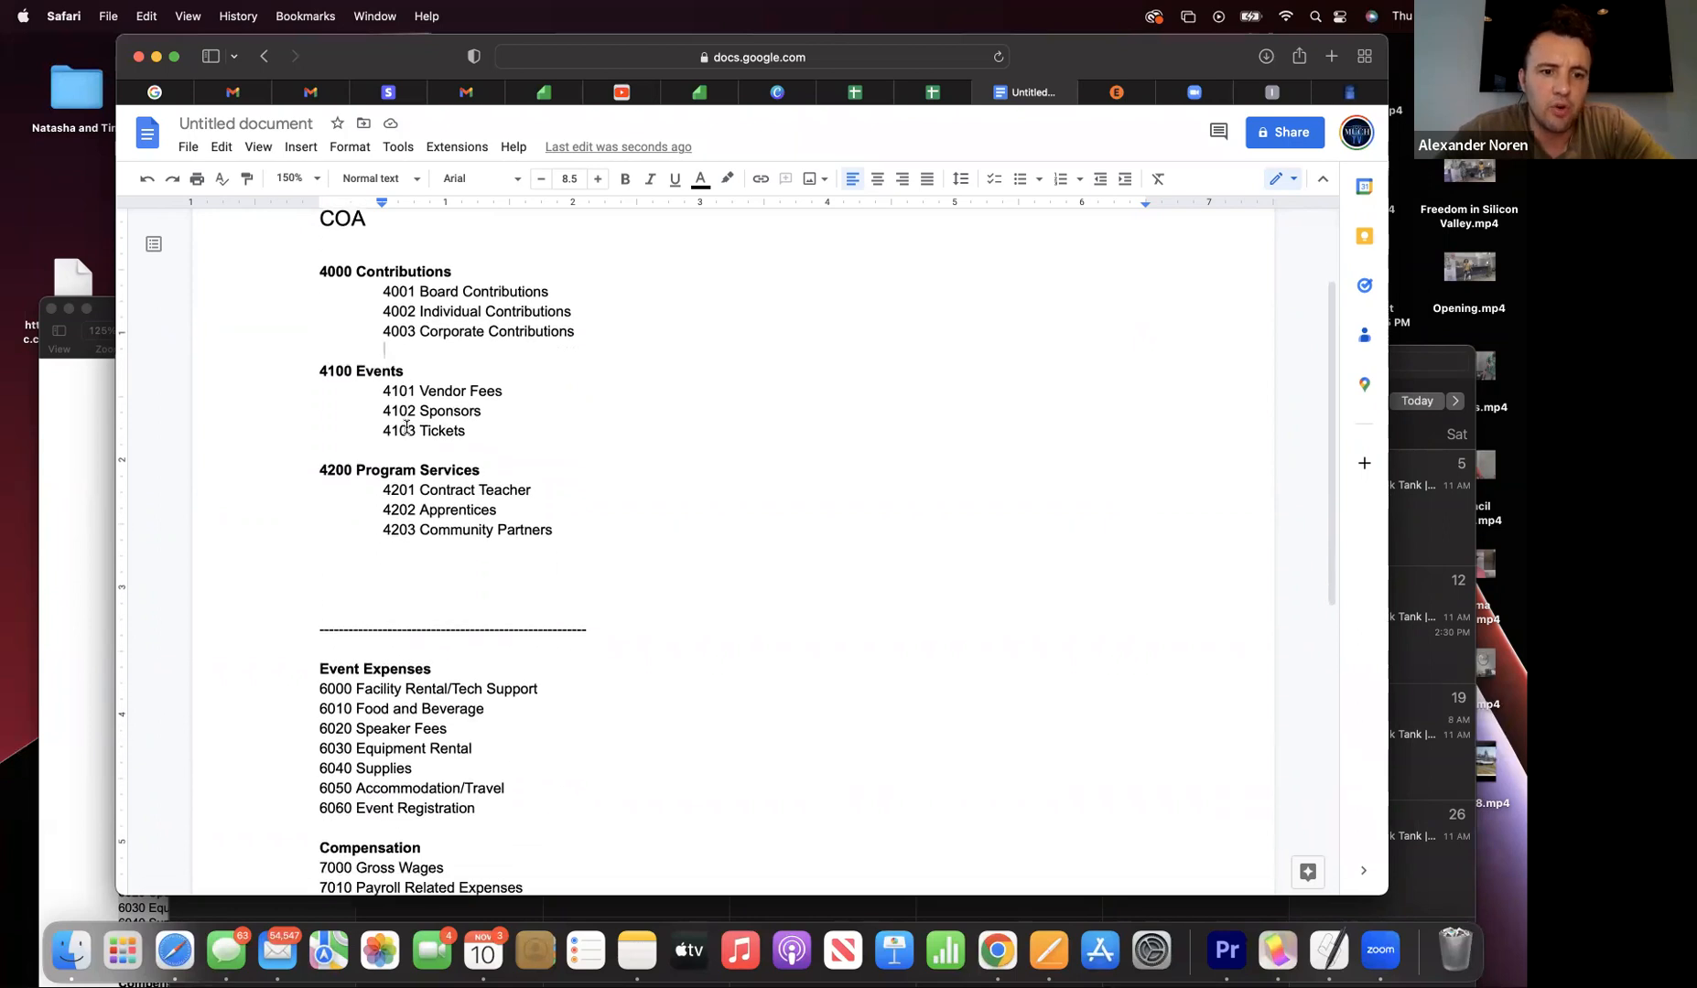
scroll(406, 426, down, 1)
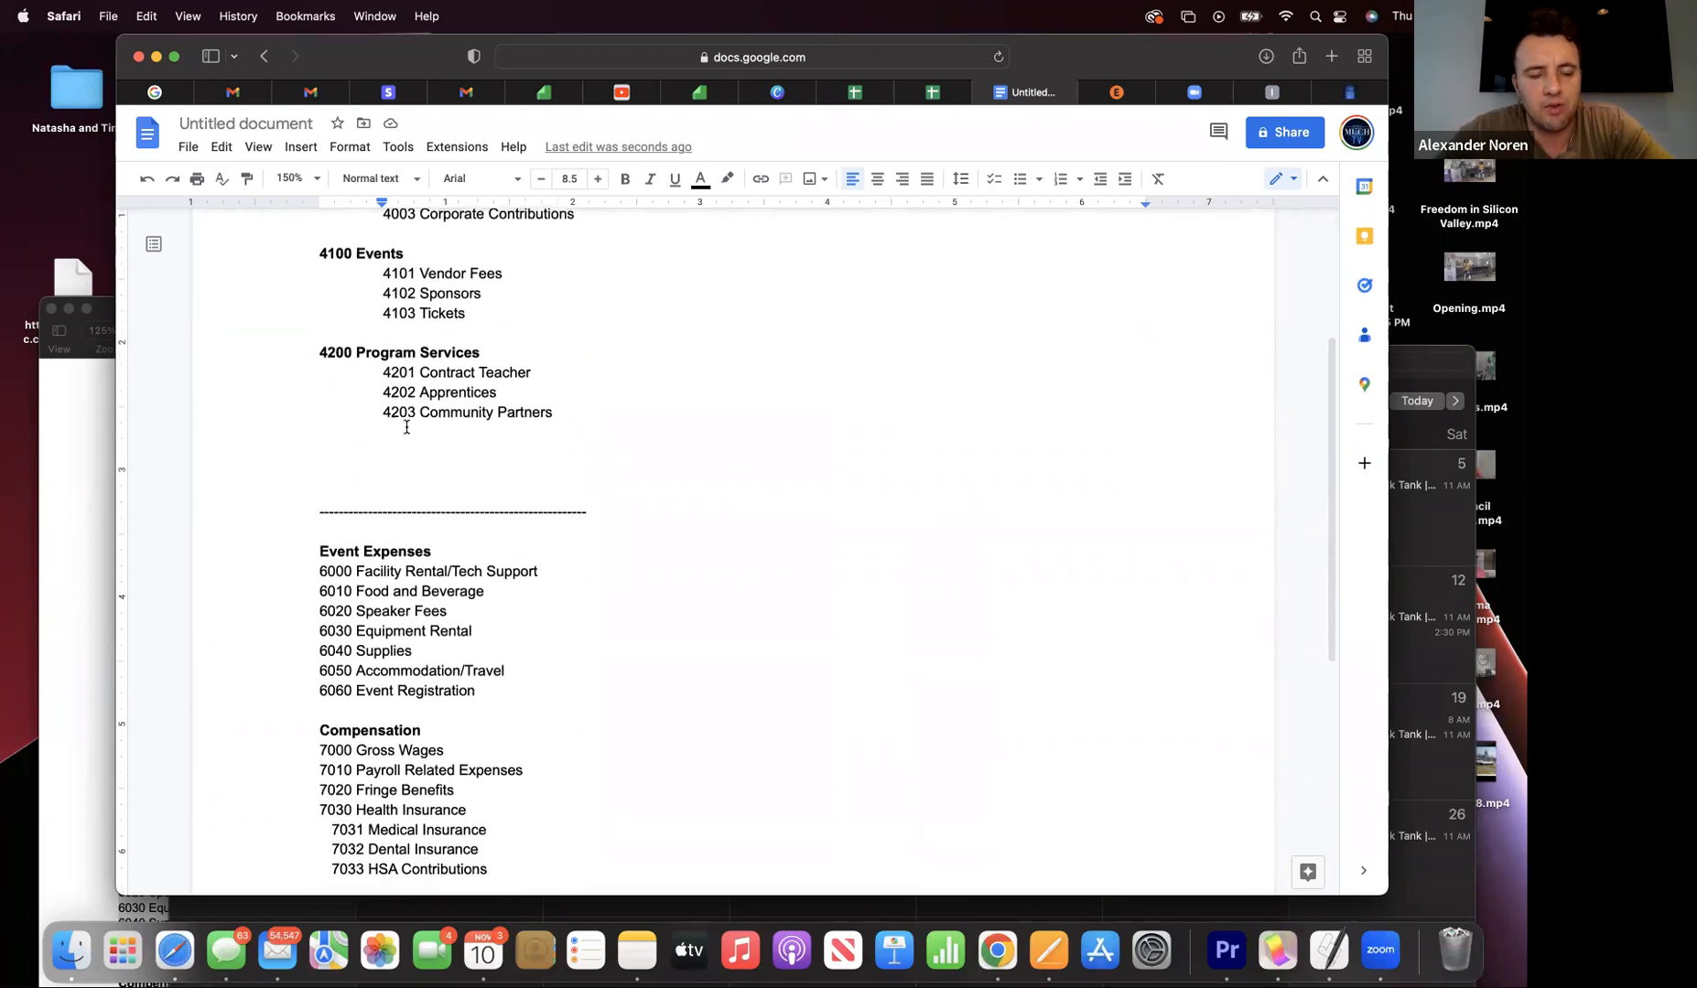
scroll(407, 426, up, 1)
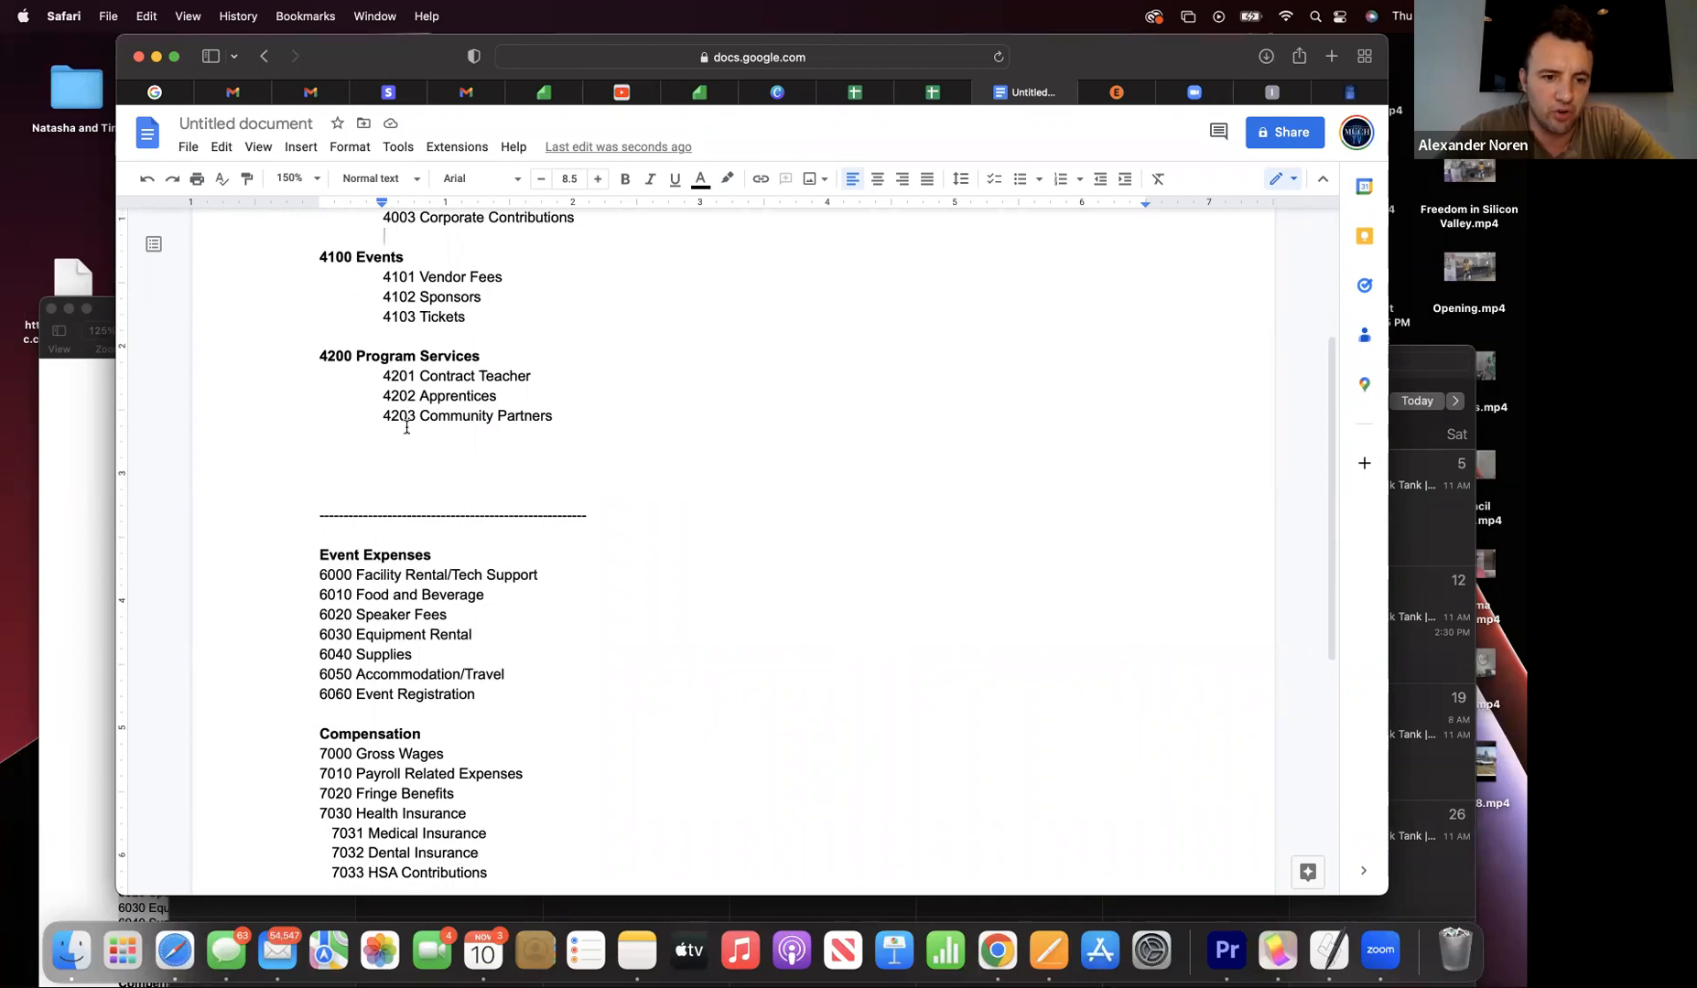
scroll(406, 426, up, 3)
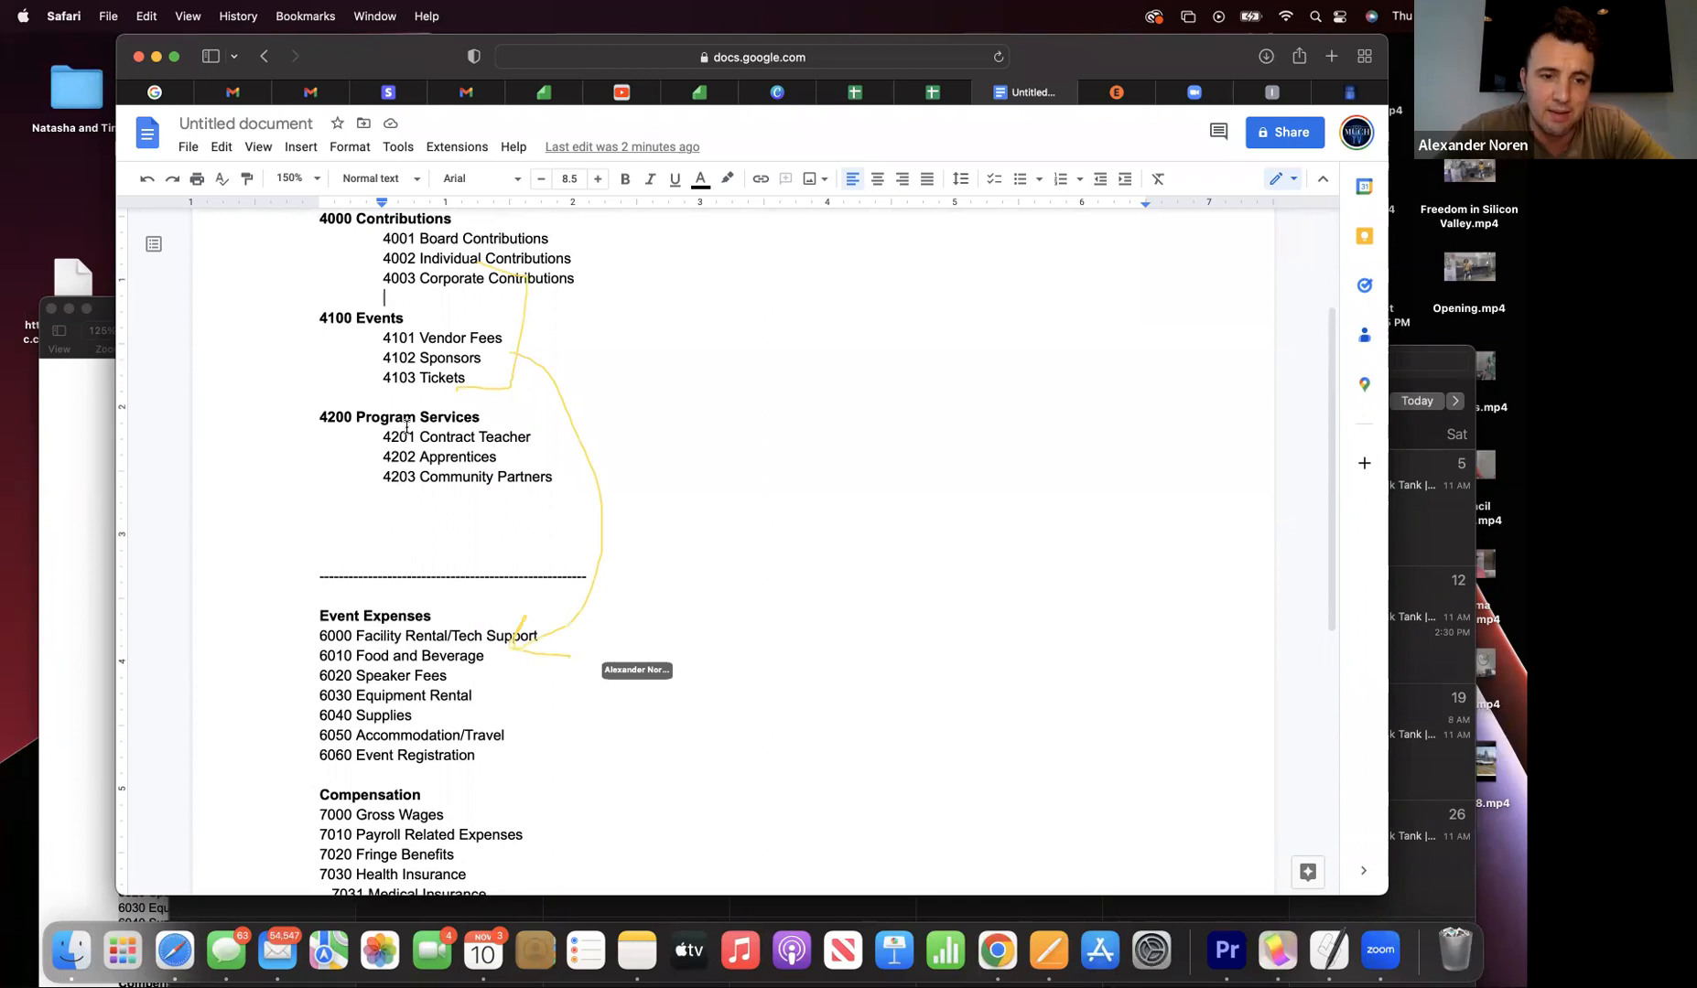
scroll(406, 426, down, 1)
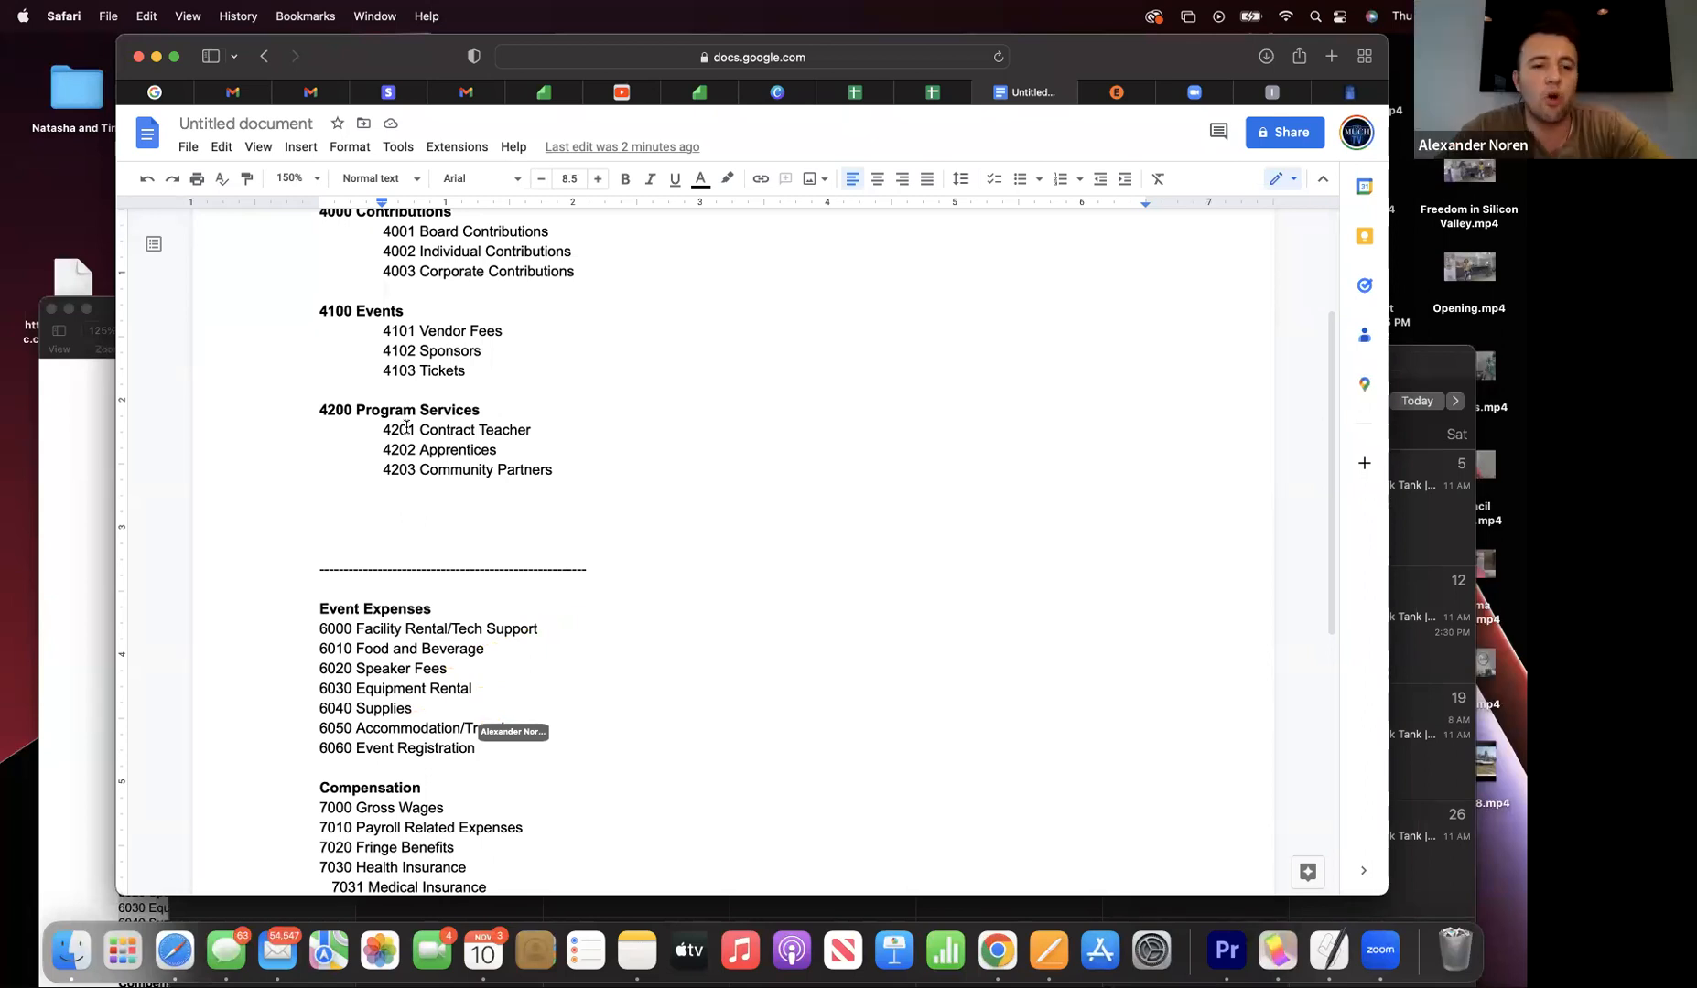
scroll(406, 426, down, 6)
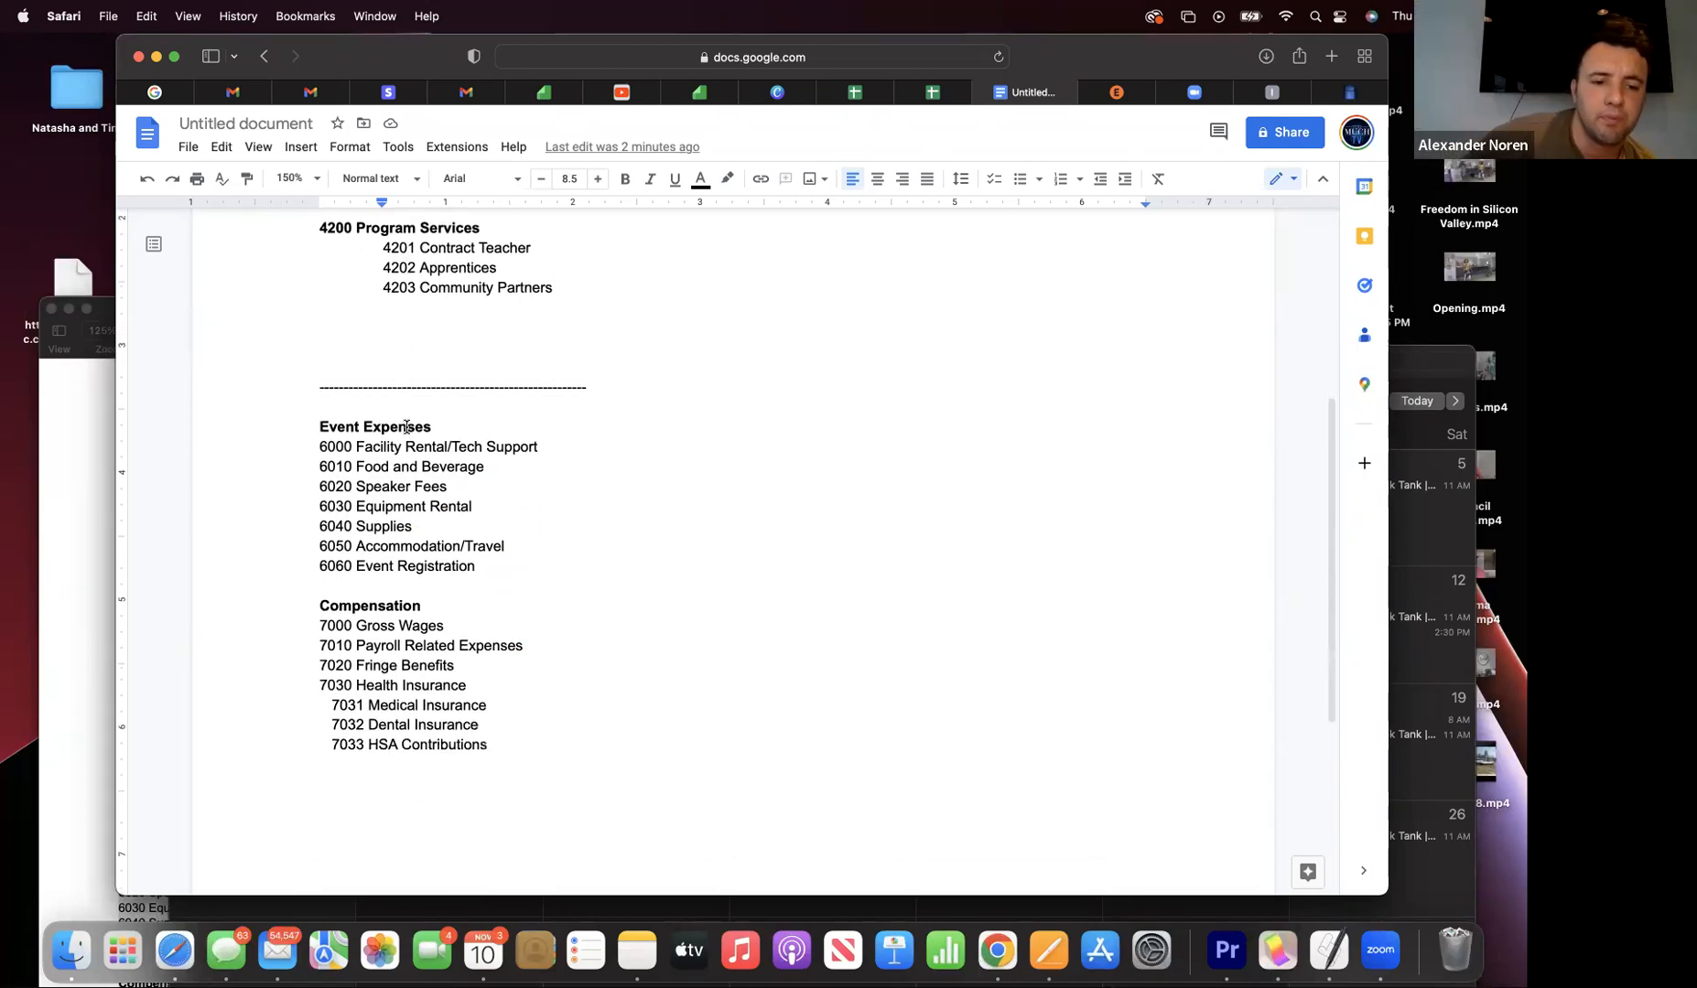
scroll(406, 426, up, 3)
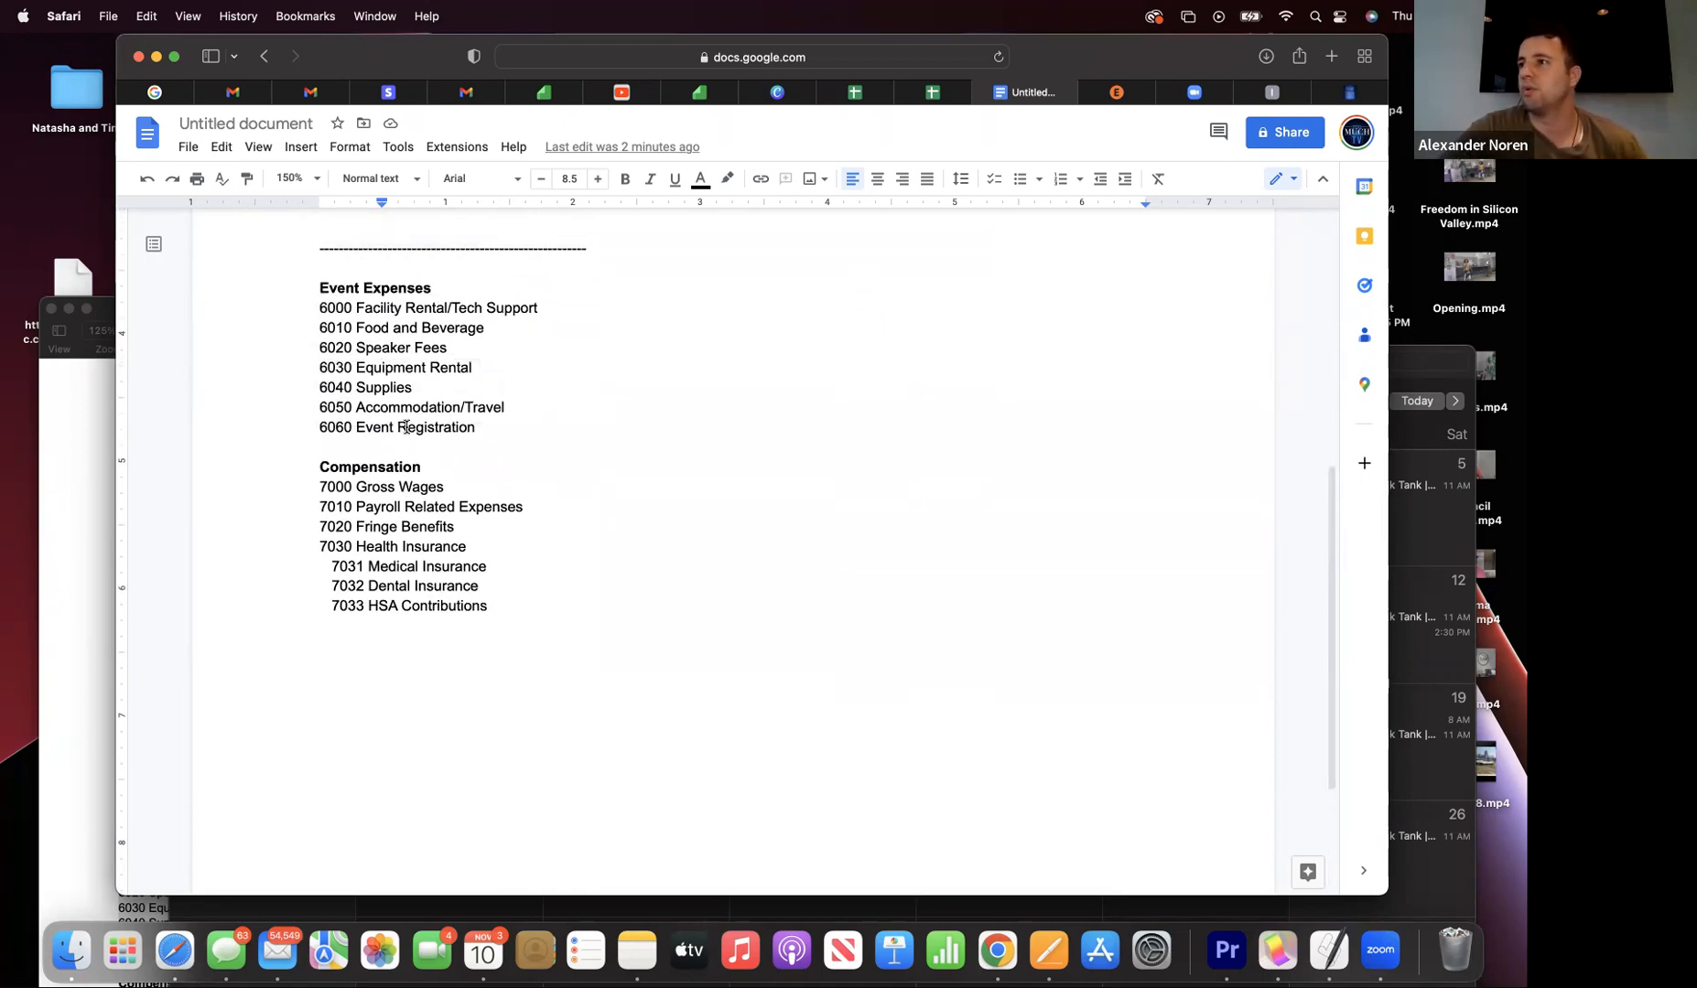
- In Pages, copy the accounts from 7040 Retirement through 9130 Investment Return
drag(343, 76, 757, 127)
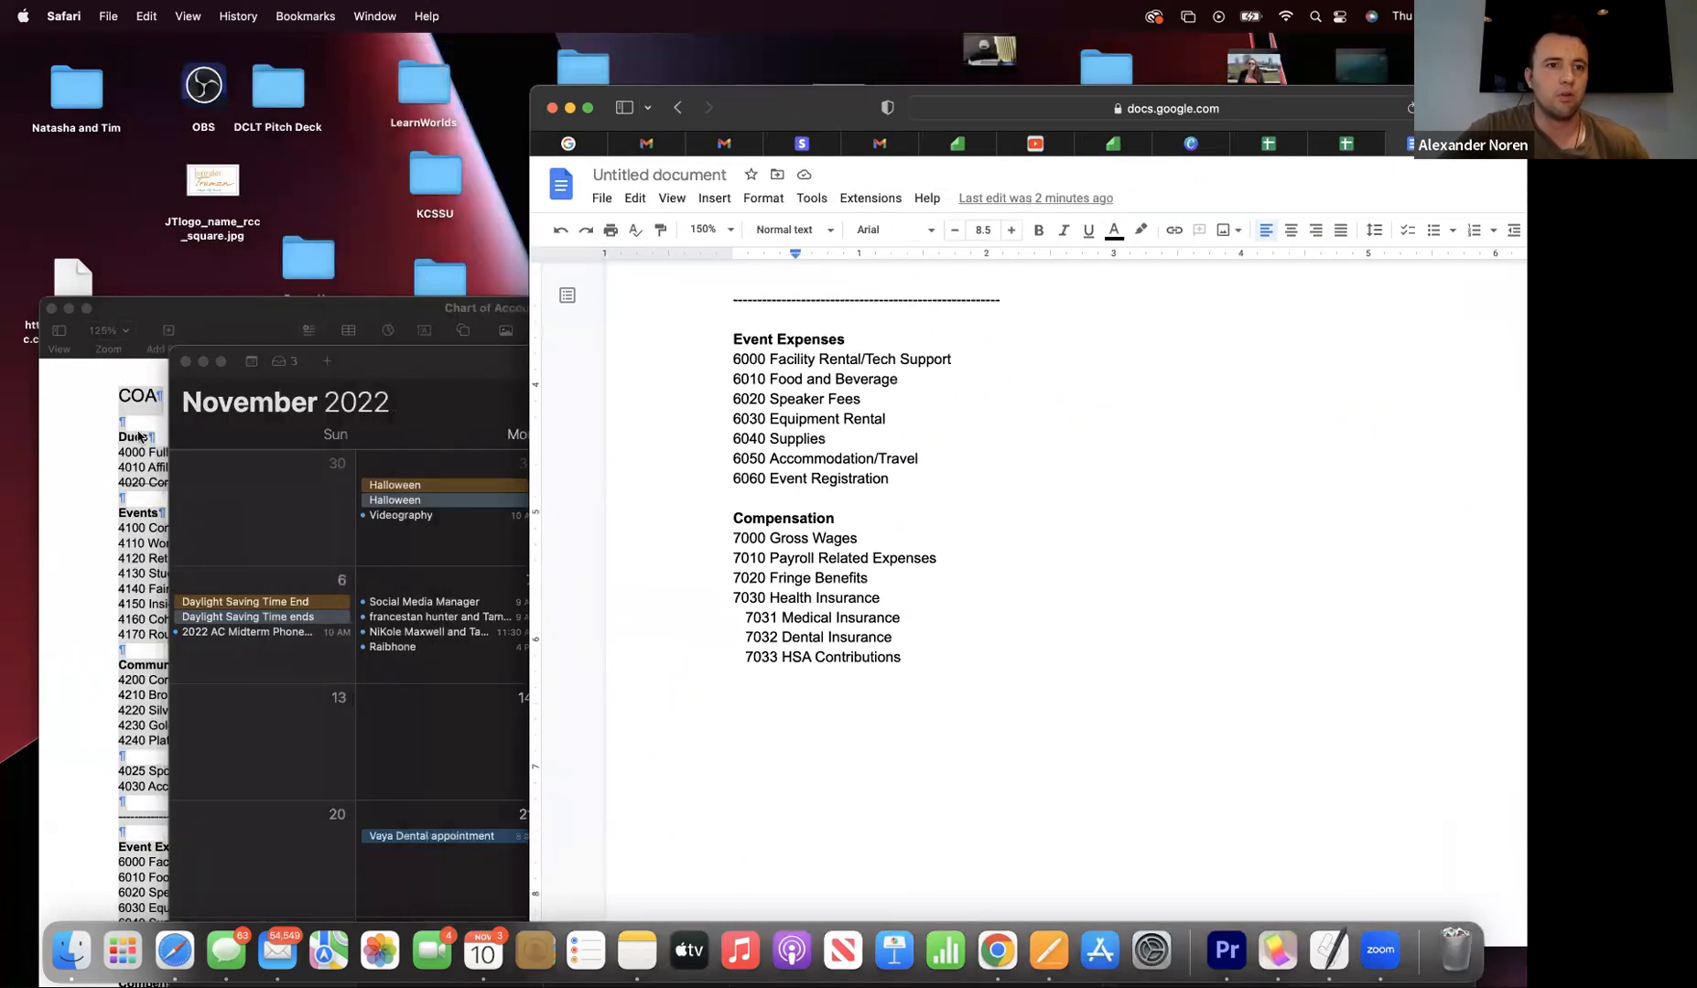
click(158, 411)
drag(213, 318, 342, 62)
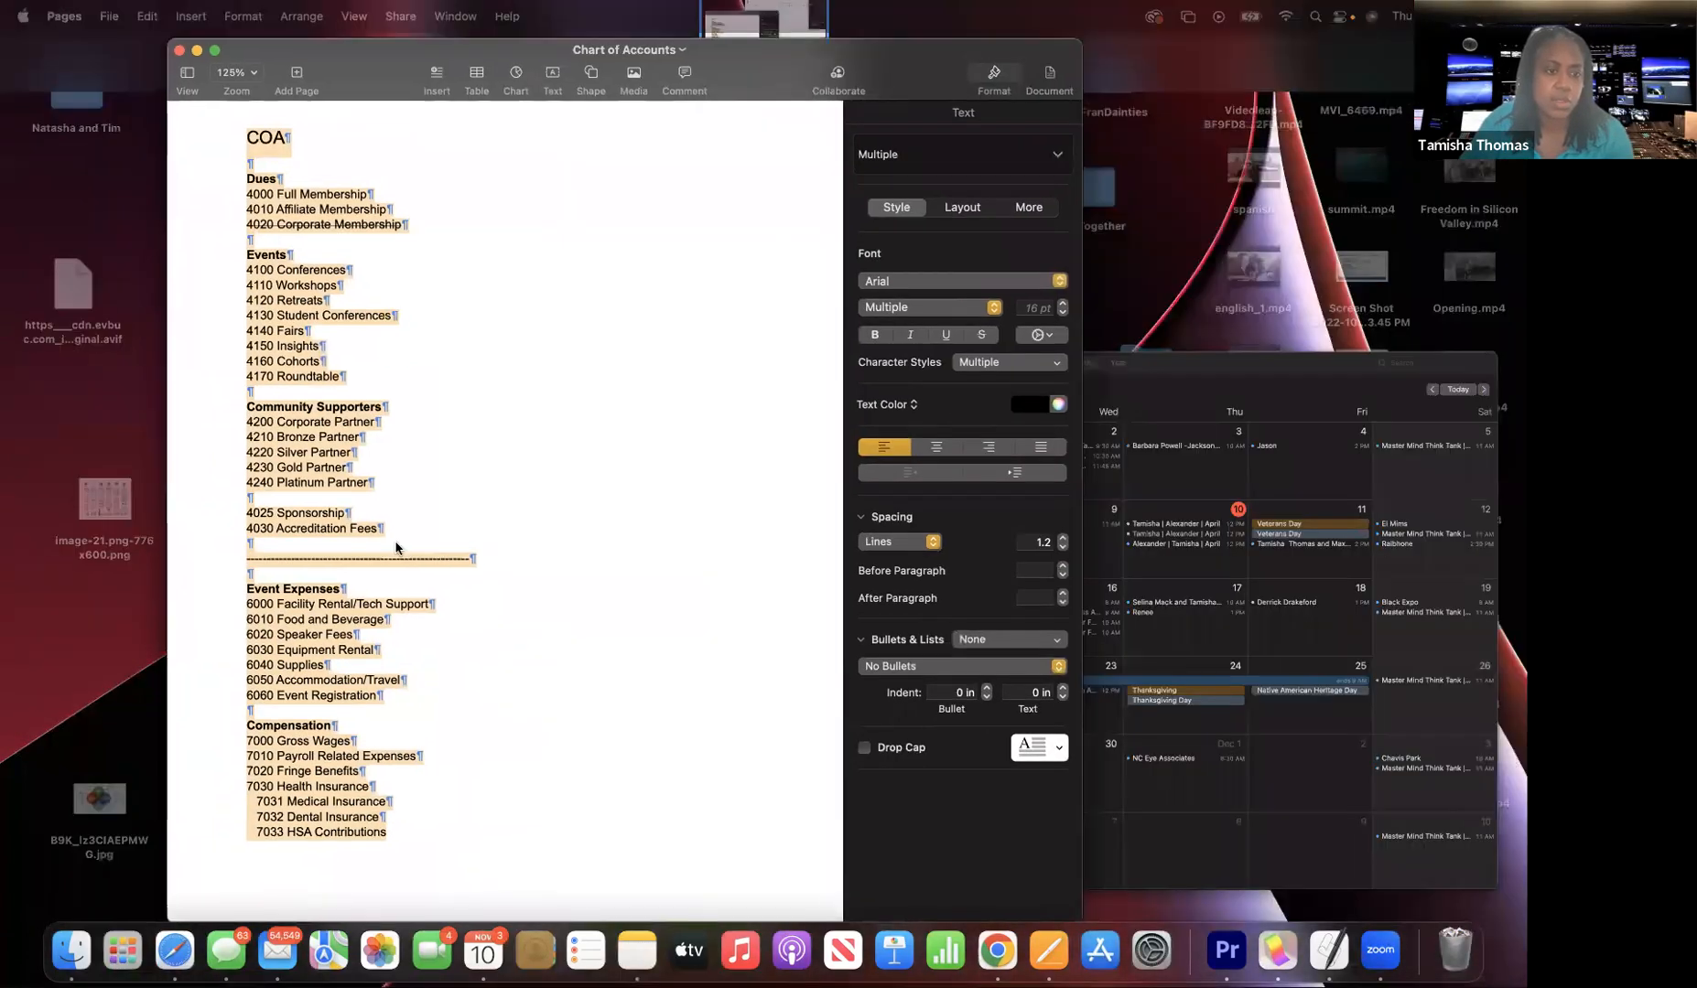
scroll(397, 543, down, 15)
scroll(396, 542, down, 10)
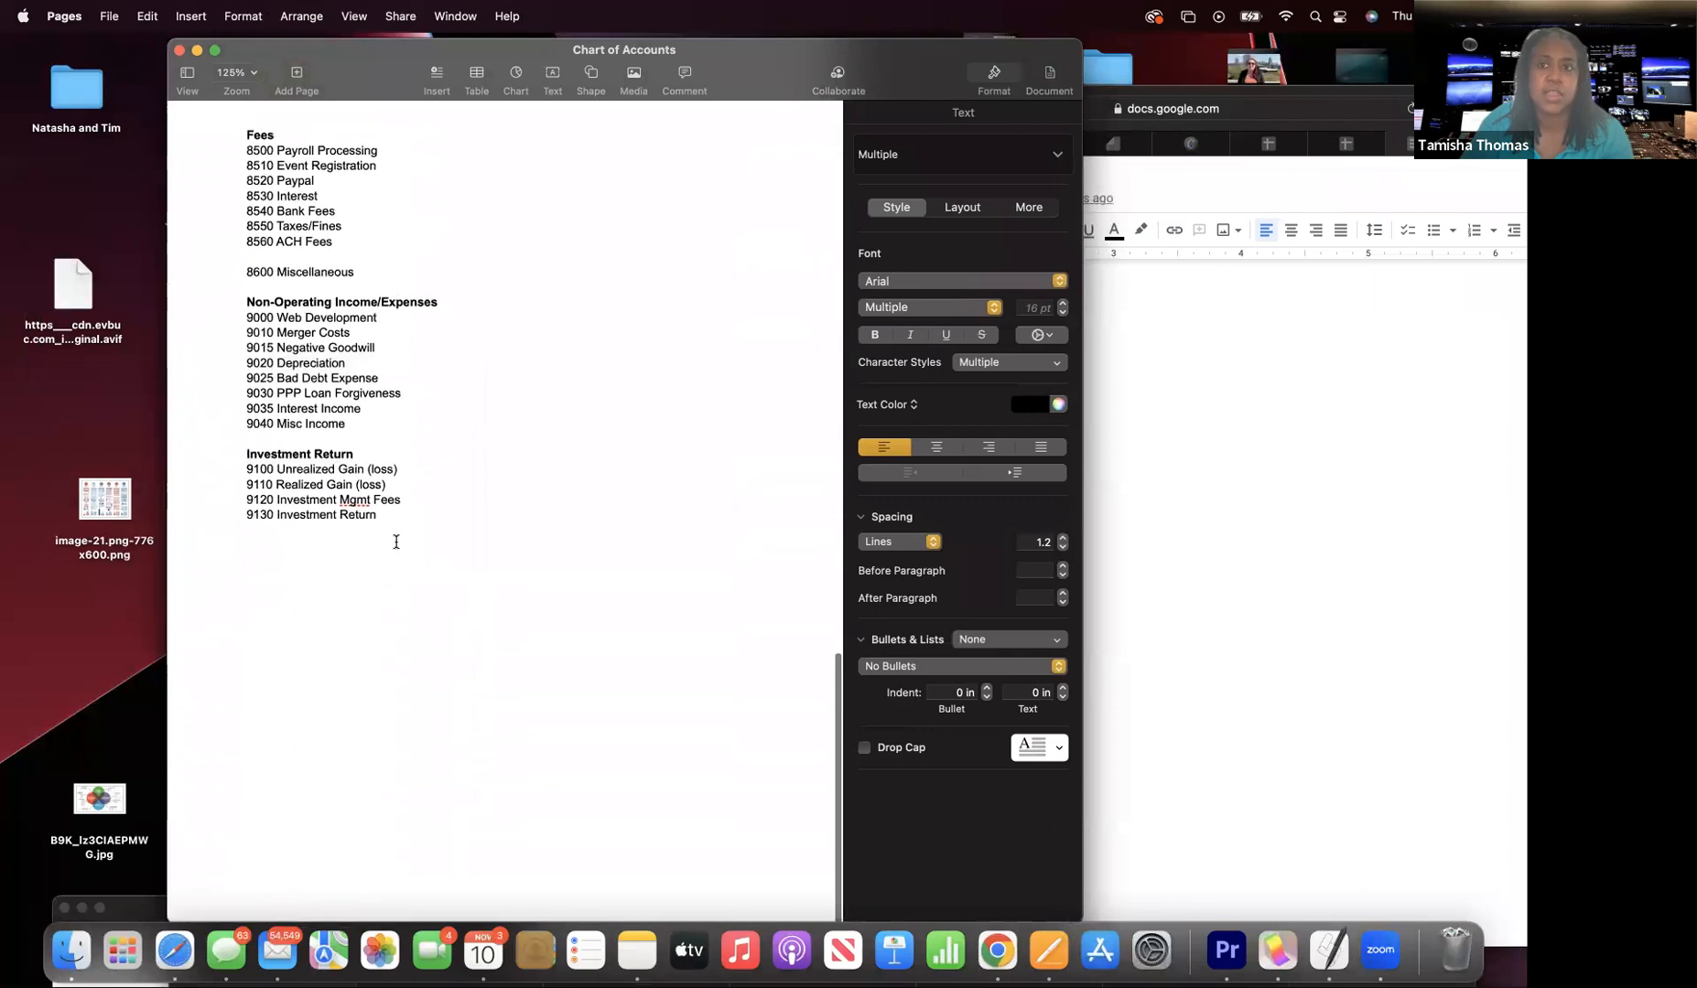
scroll(393, 541, up, 15)
drag(244, 476, 372, 532)
click(148, 15)
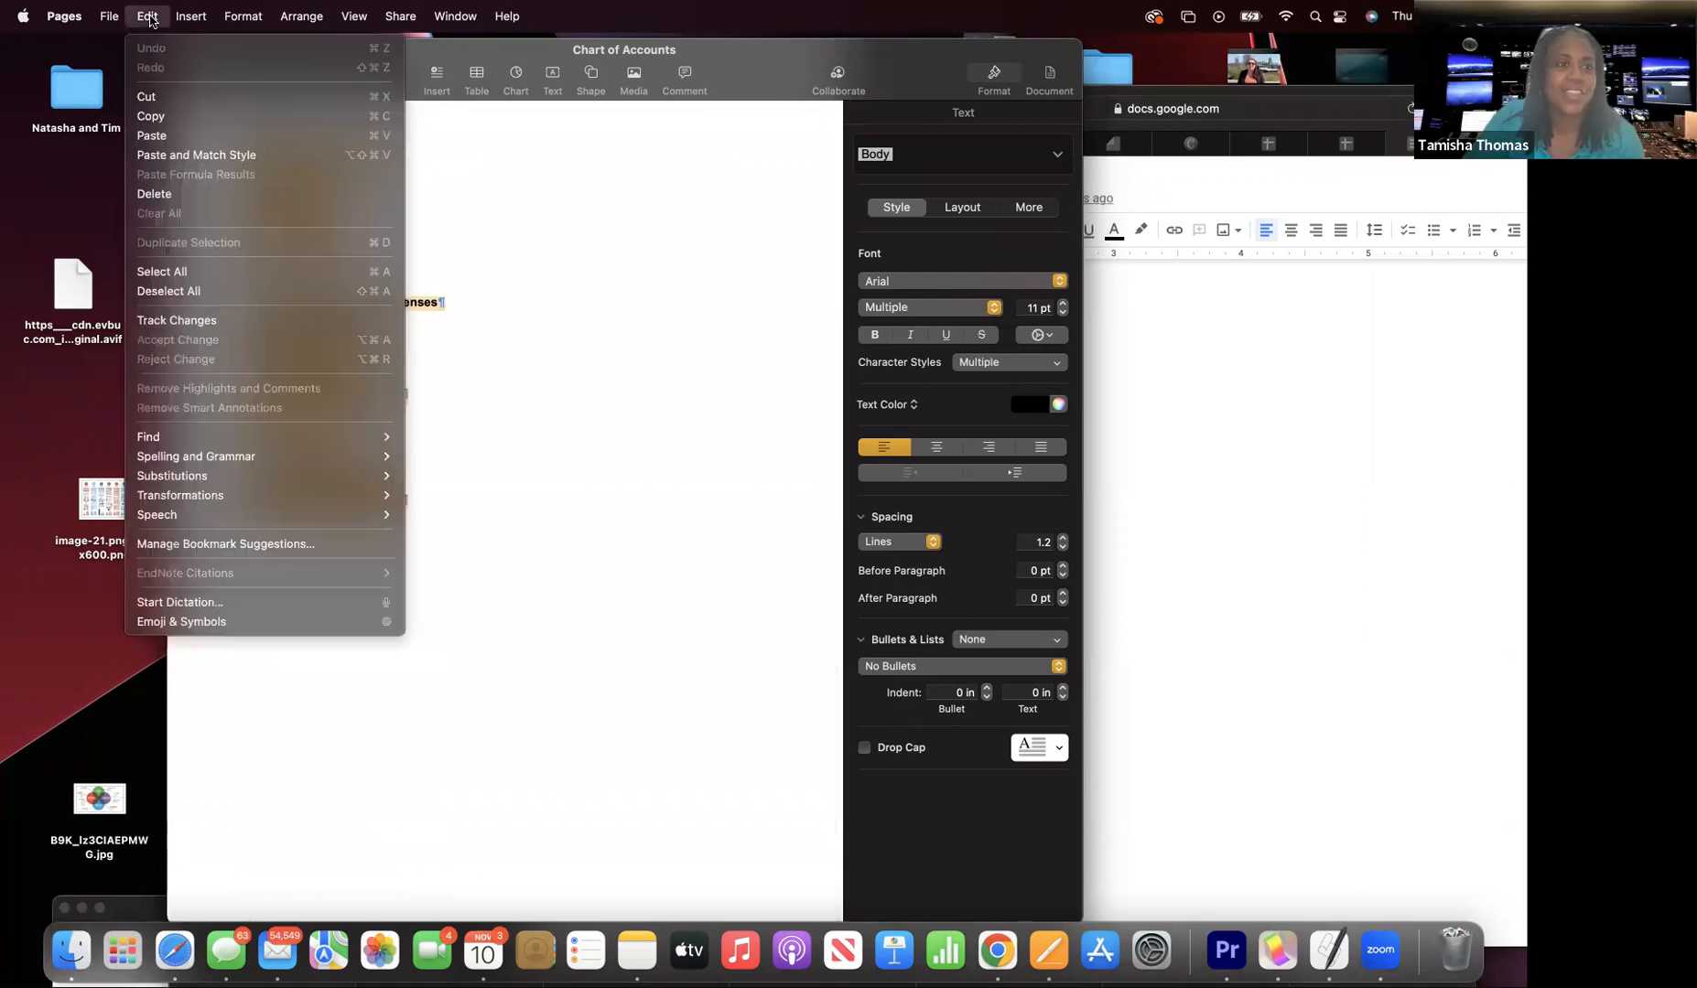
click(173, 117)
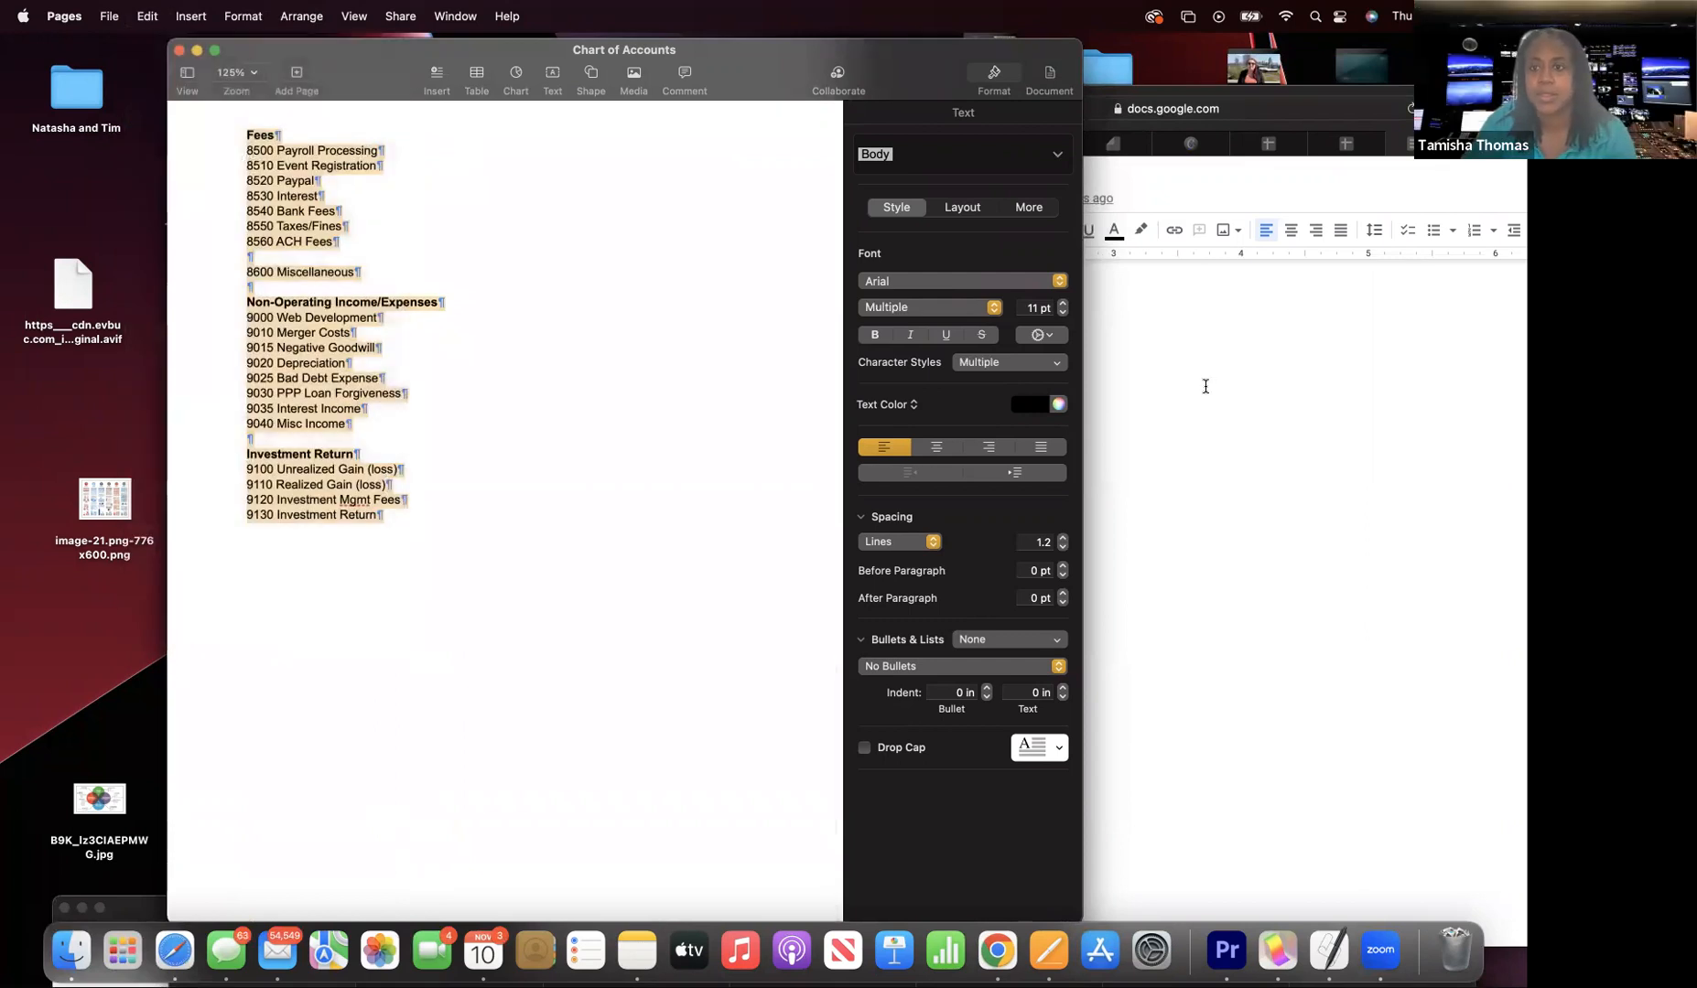
- Paste them with Paste and Match Style on a new line below 7033 HSA Contributions
click(1199, 379)
click(919, 656)
key(Return)
key(Return)
click(147, 16)
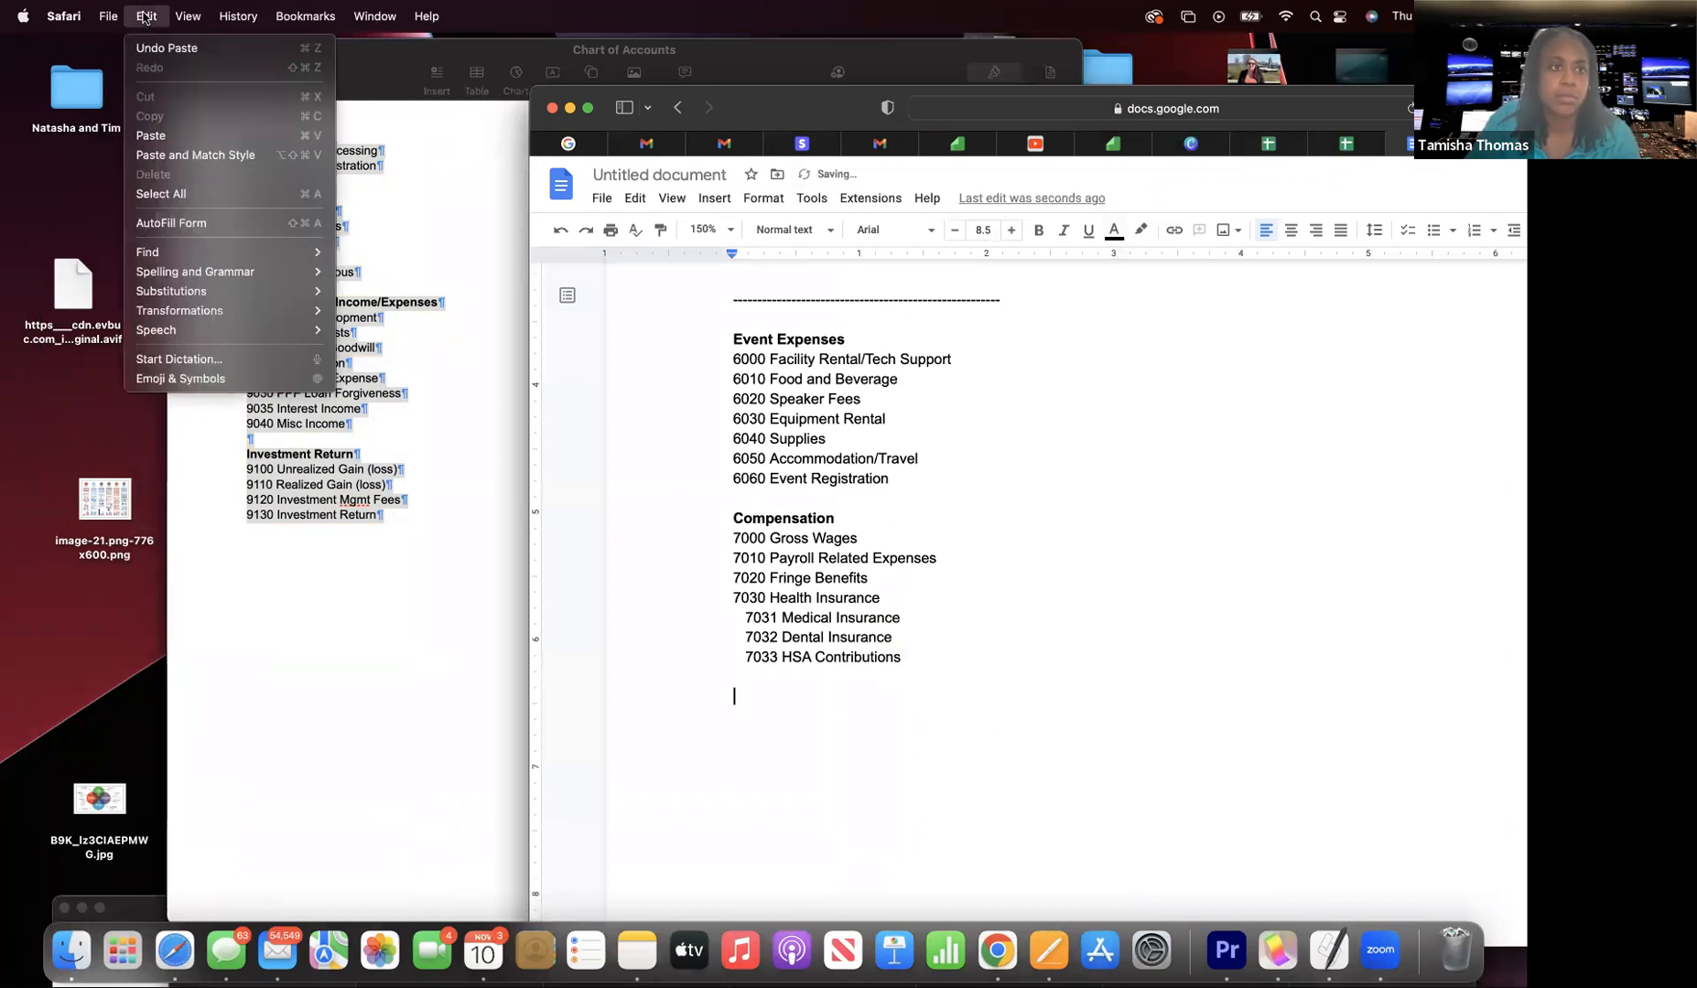
click(183, 156)
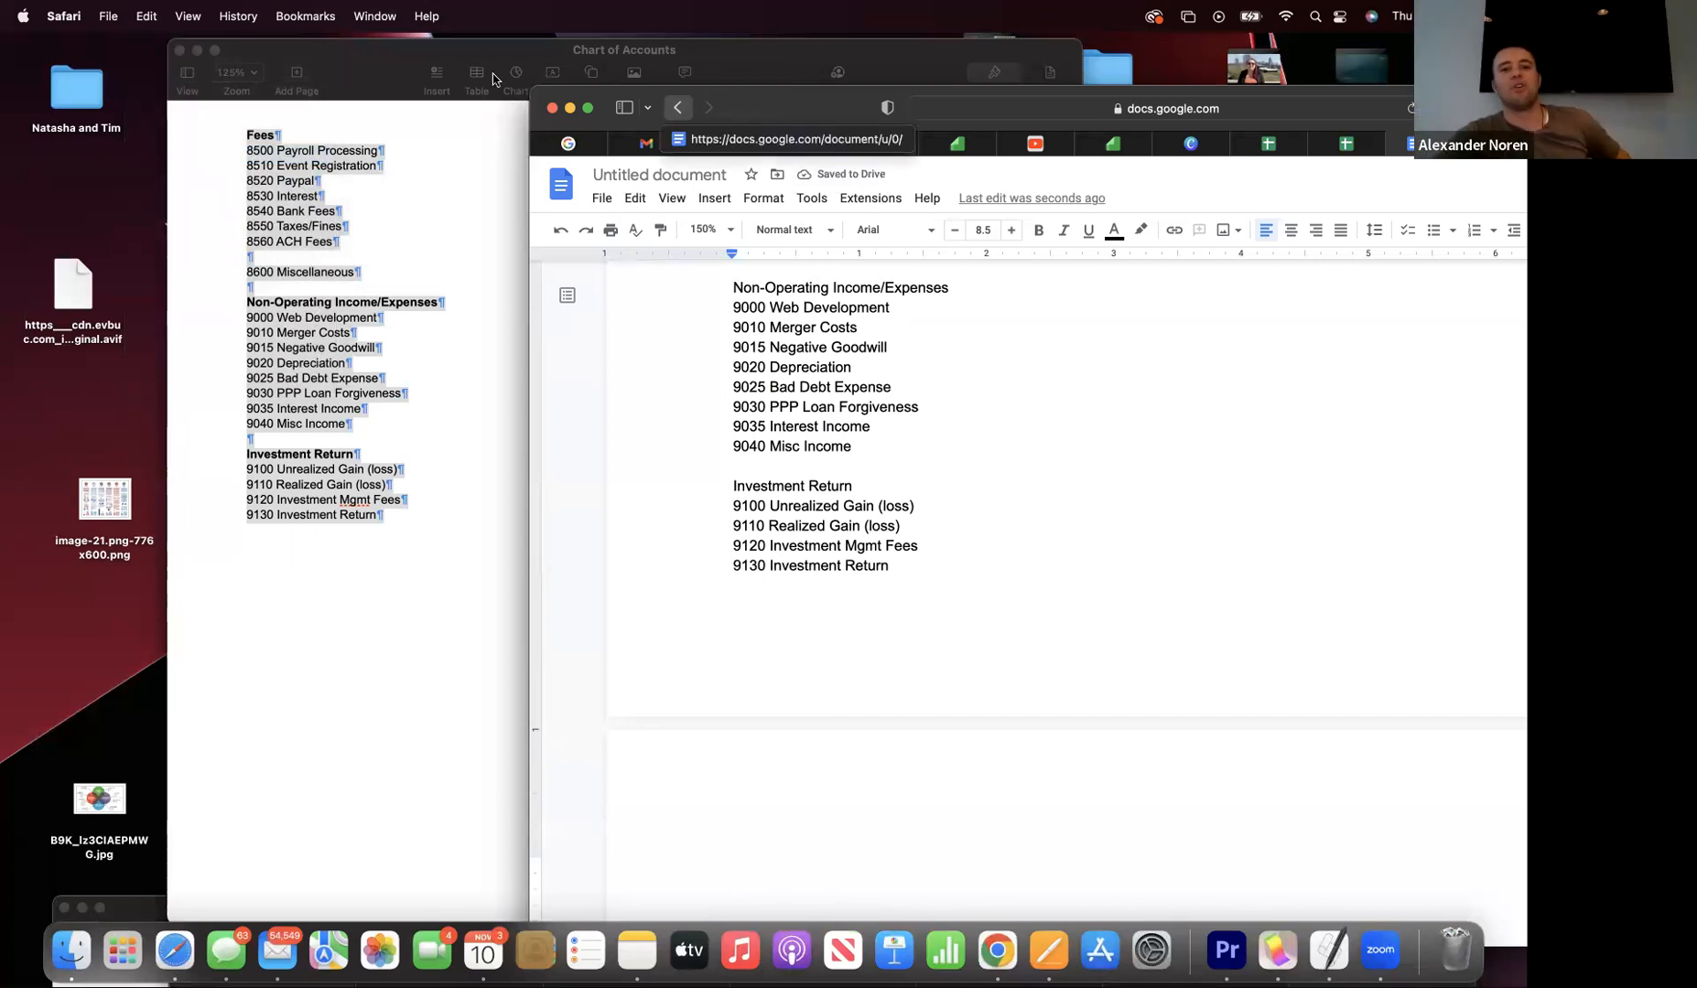
drag(768, 110, 83, 26)
scroll(535, 503, up, 10)
scroll(534, 503, up, 7)
scroll(535, 503, up, 3)
scroll(534, 503, down, 5)
scroll(534, 503, down, 15)
scroll(535, 503, up, 3)
scroll(535, 503, up, 3)
scroll(535, 503, down, 5)
scroll(535, 503, down, 6)
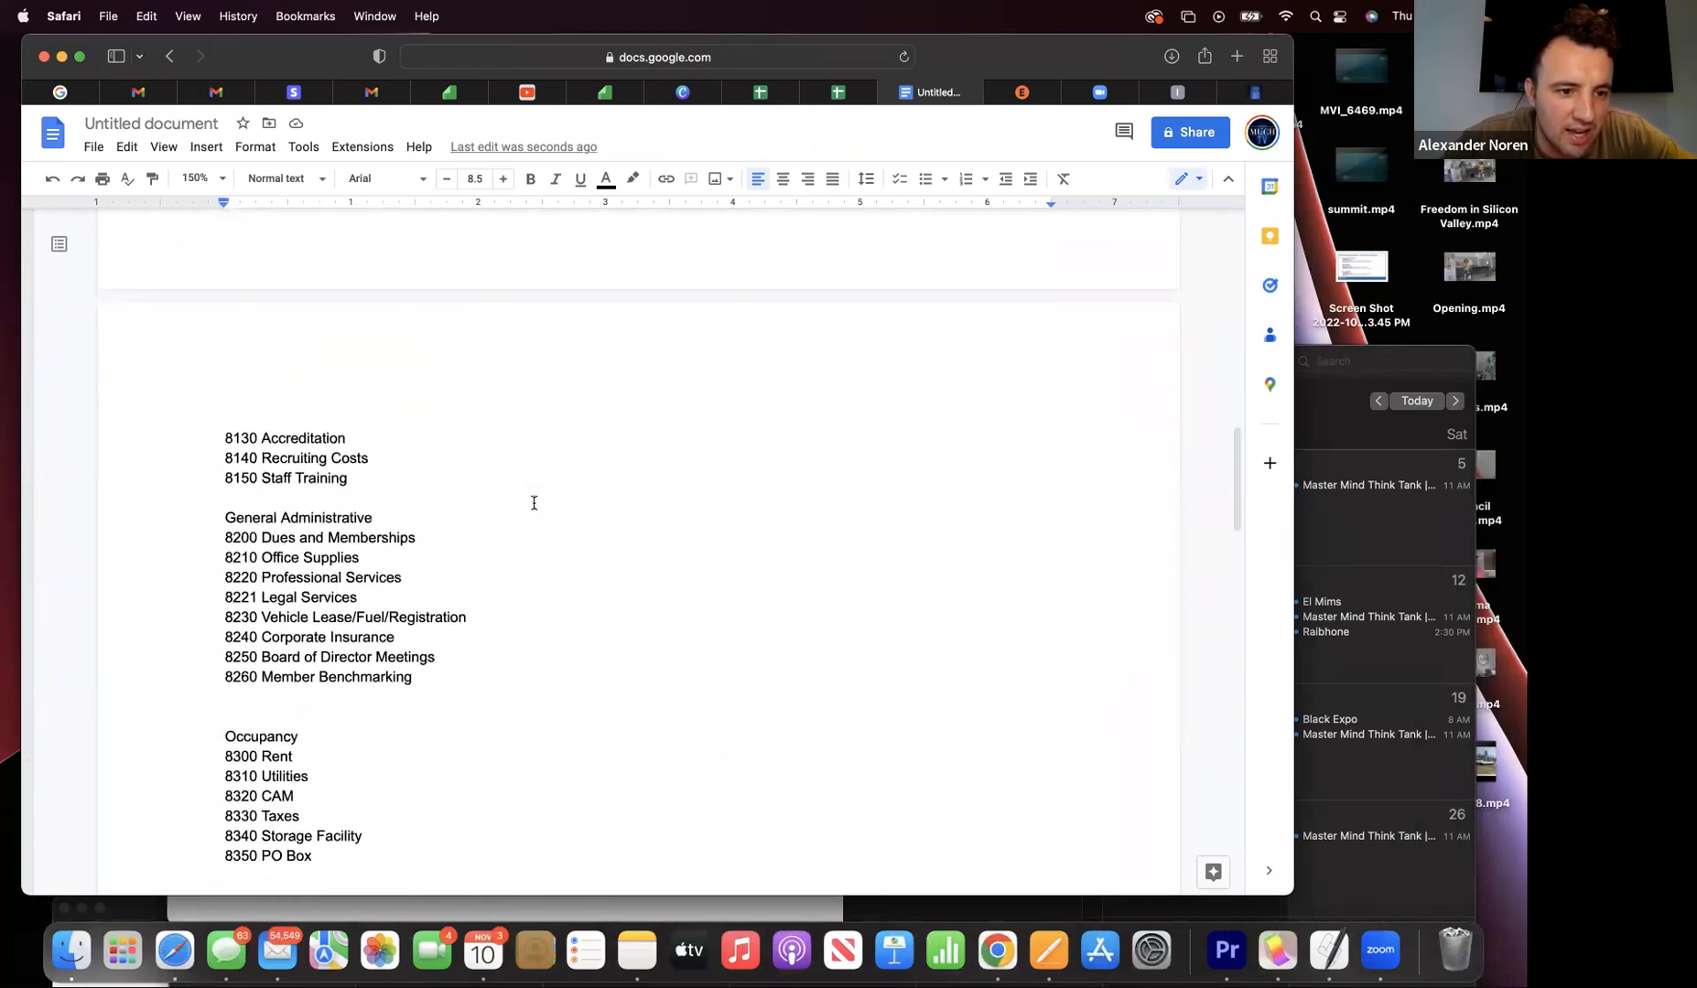
scroll(534, 504, down, 1)
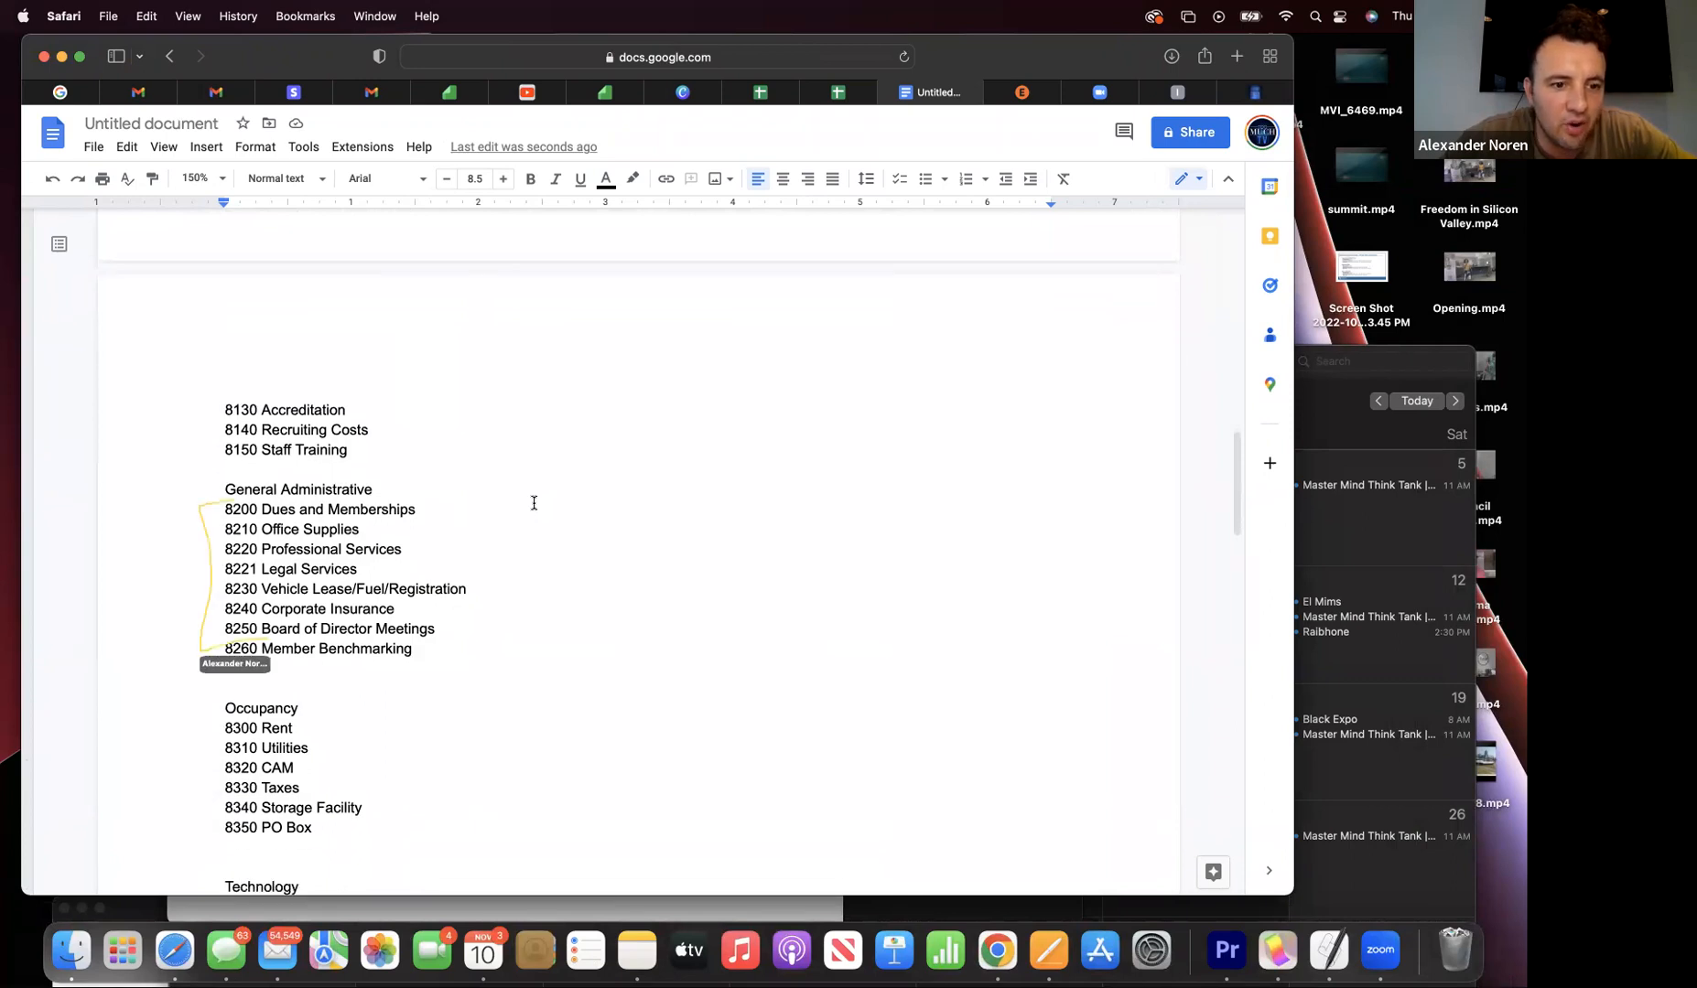
scroll(534, 503, down, 1)
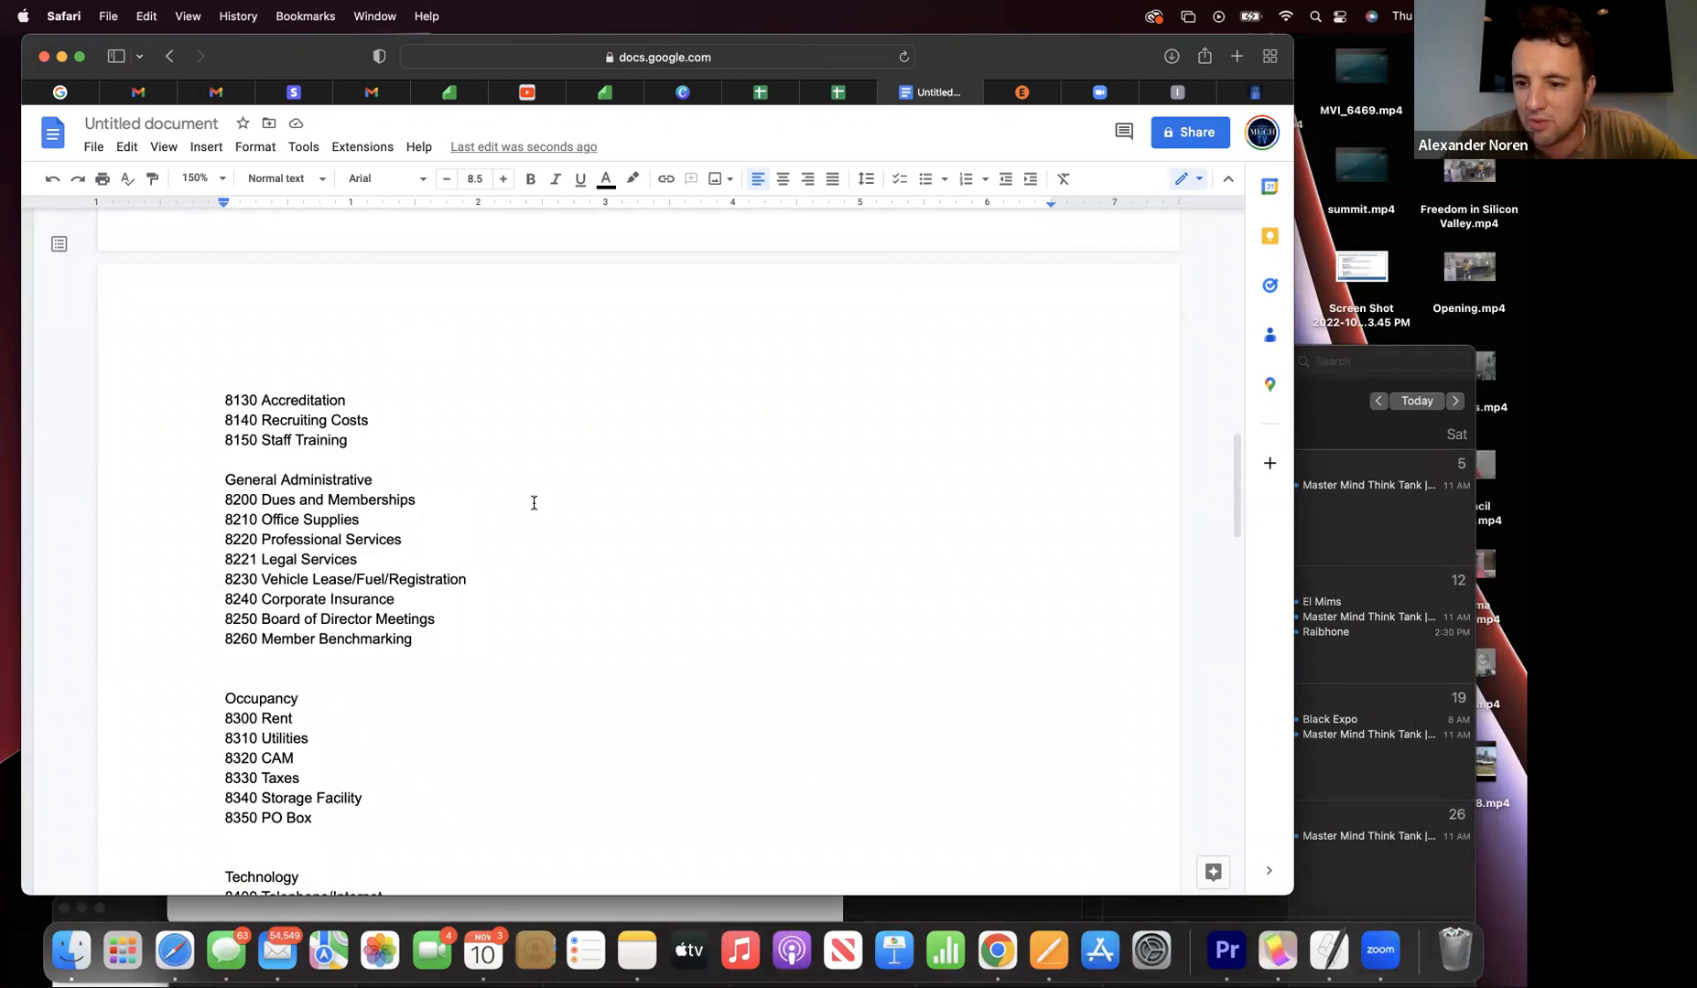
scroll(534, 504, down, 2)
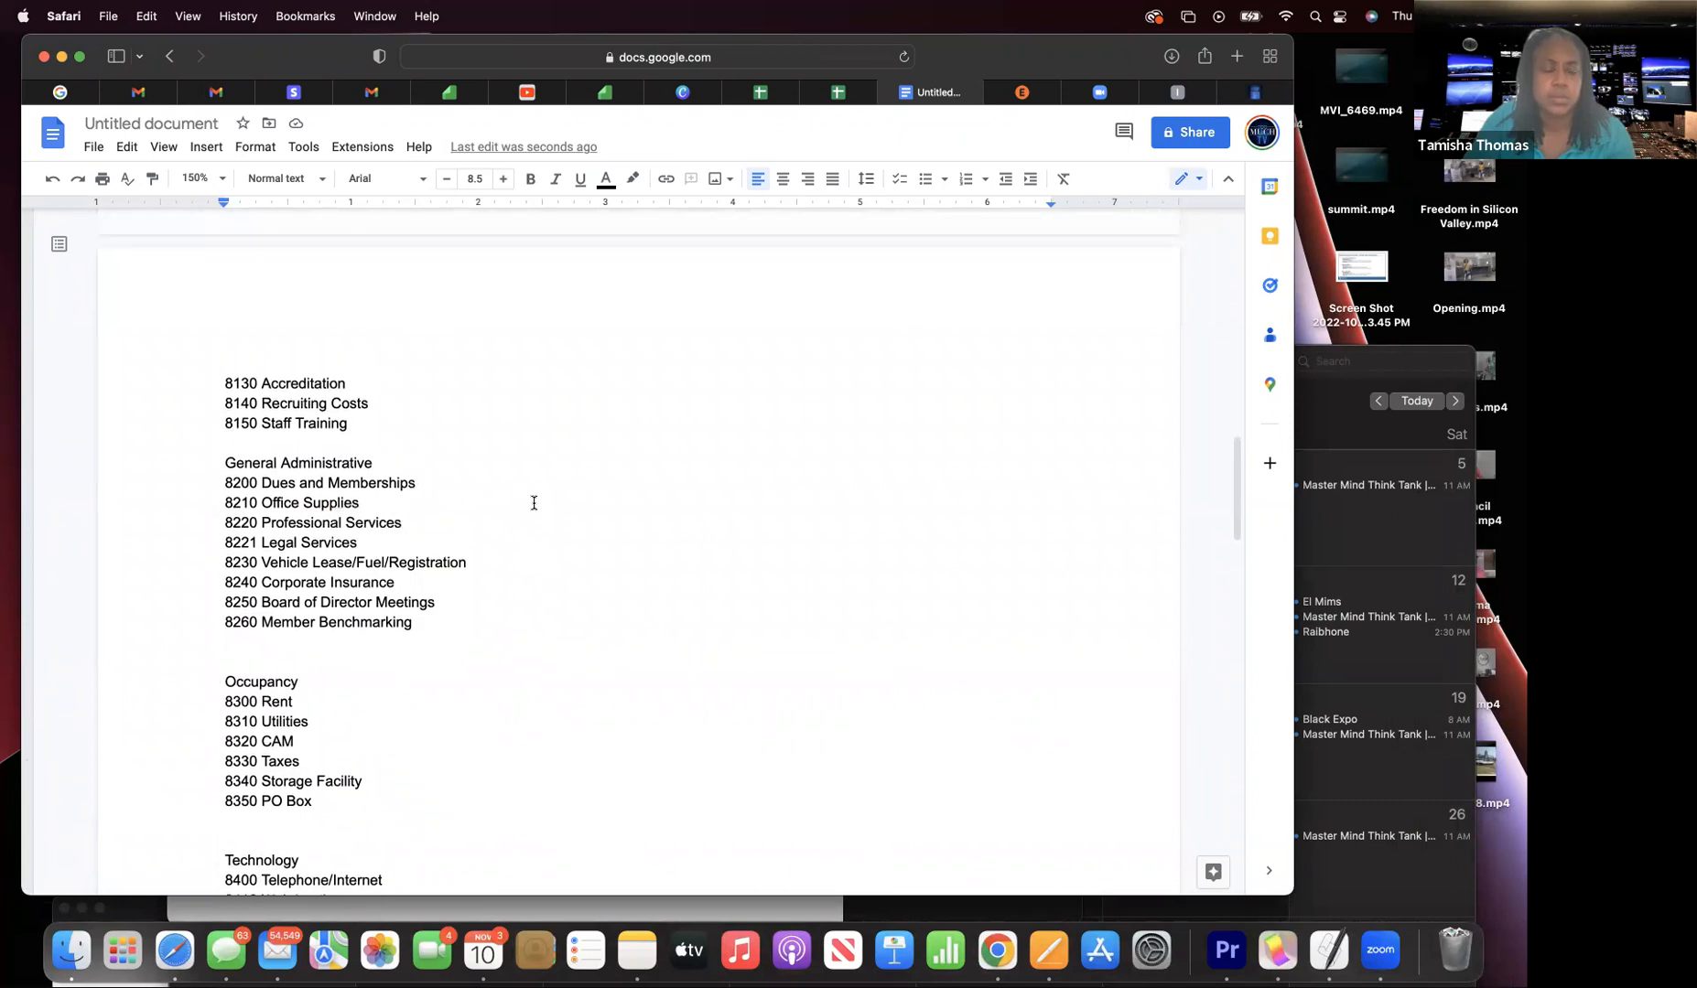
scroll(534, 502, up, 10)
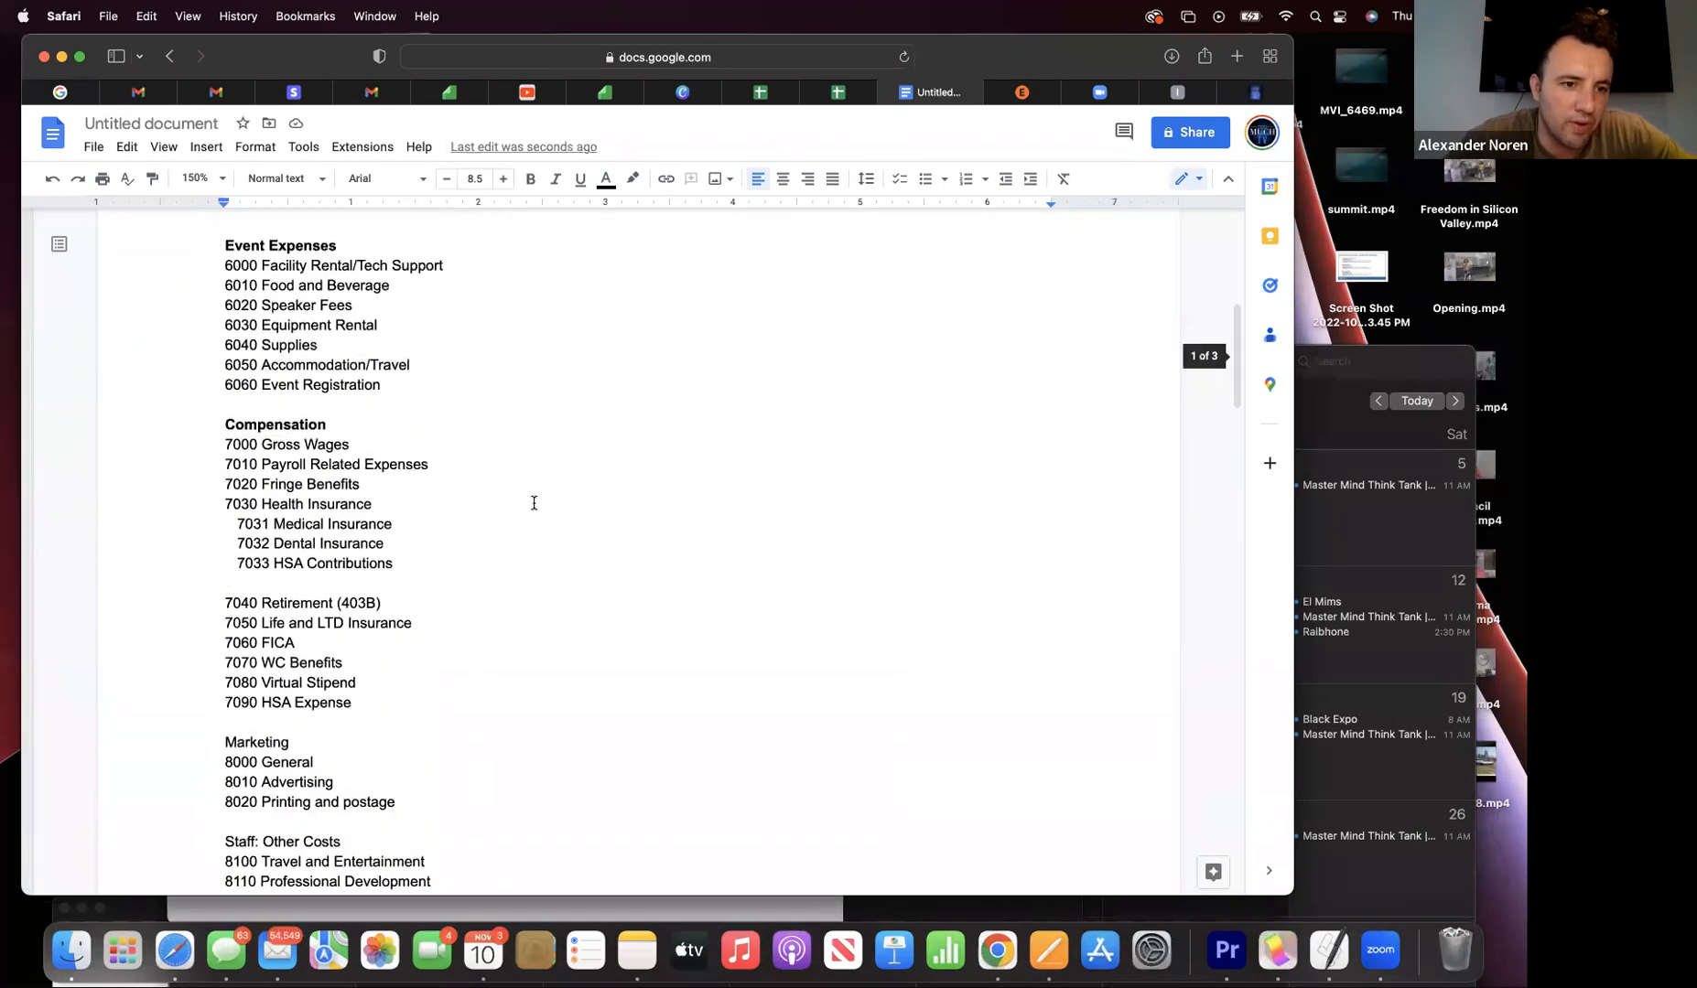
scroll(534, 503, up, 4)
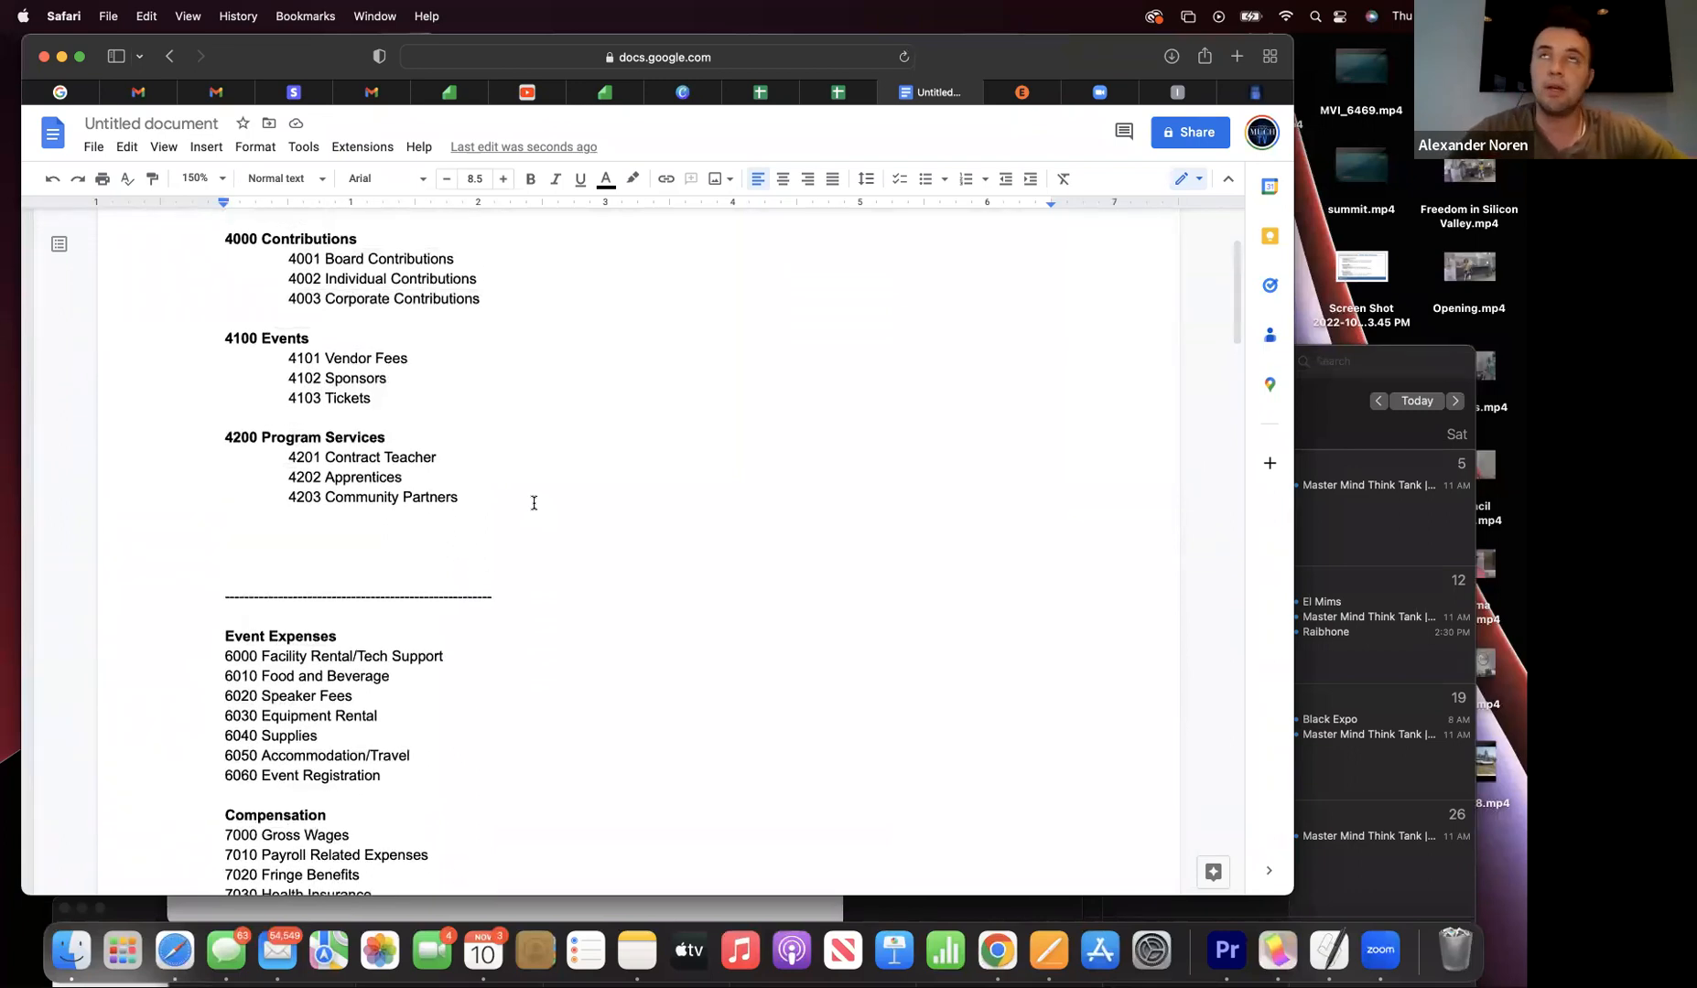
scroll(533, 502, up, 1)
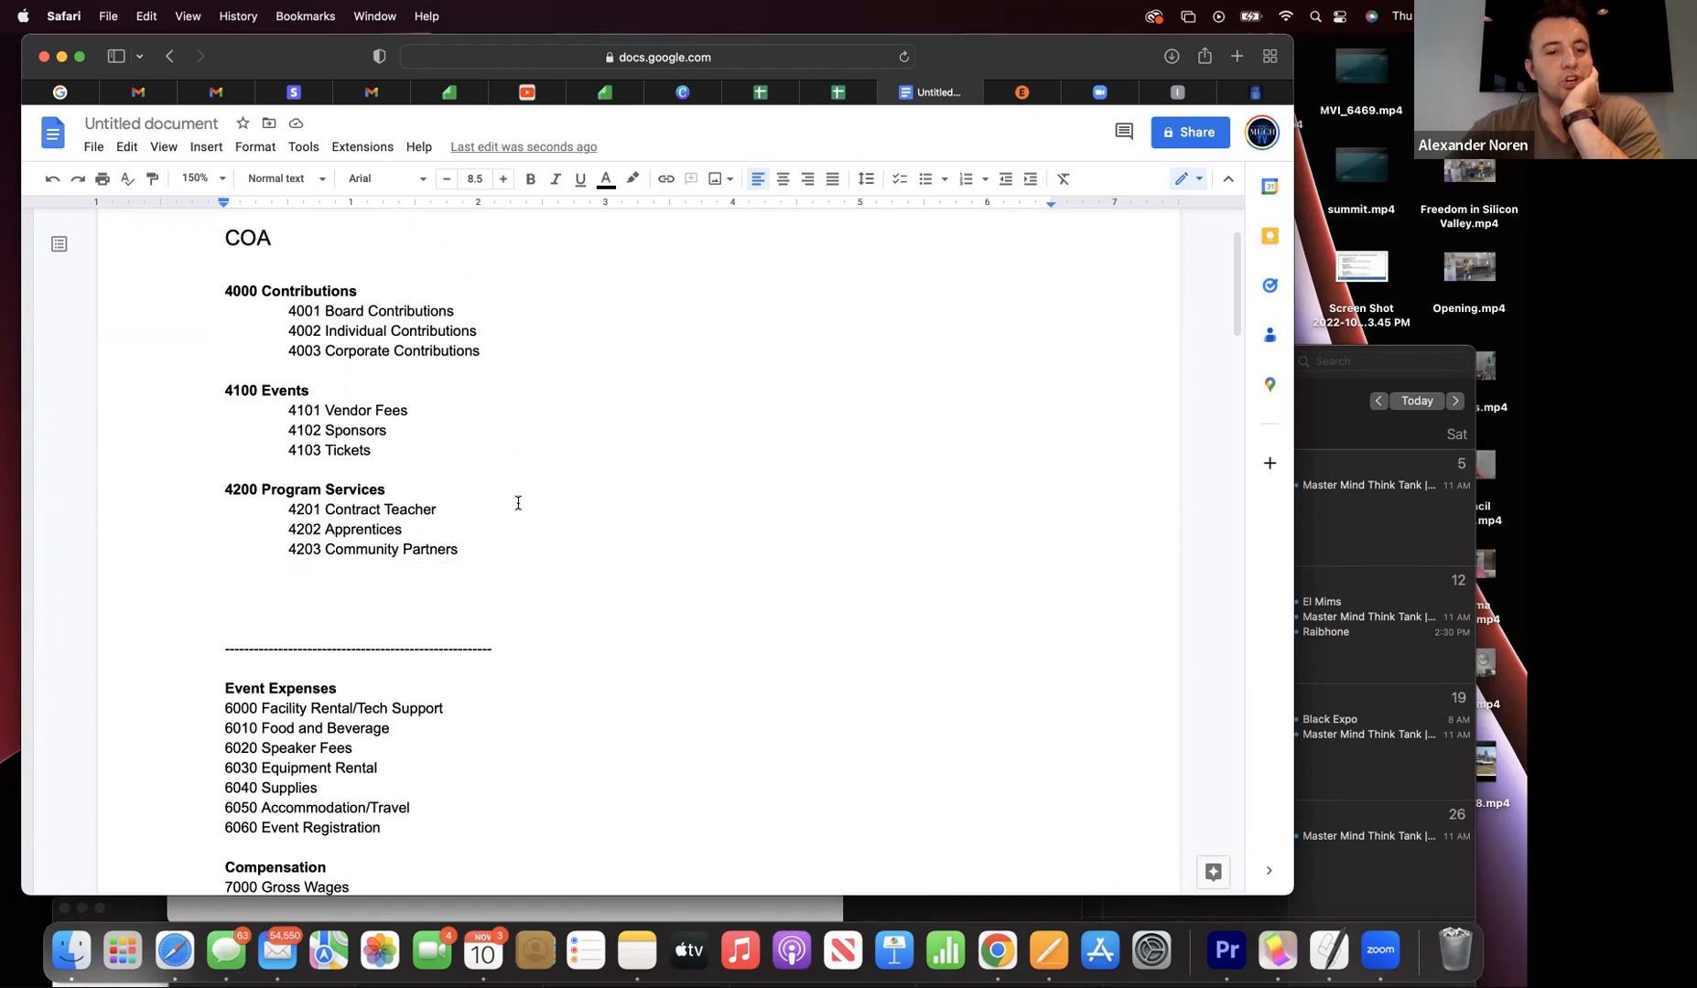
scroll(518, 502, down, 3)
scroll(518, 503, down, 1)
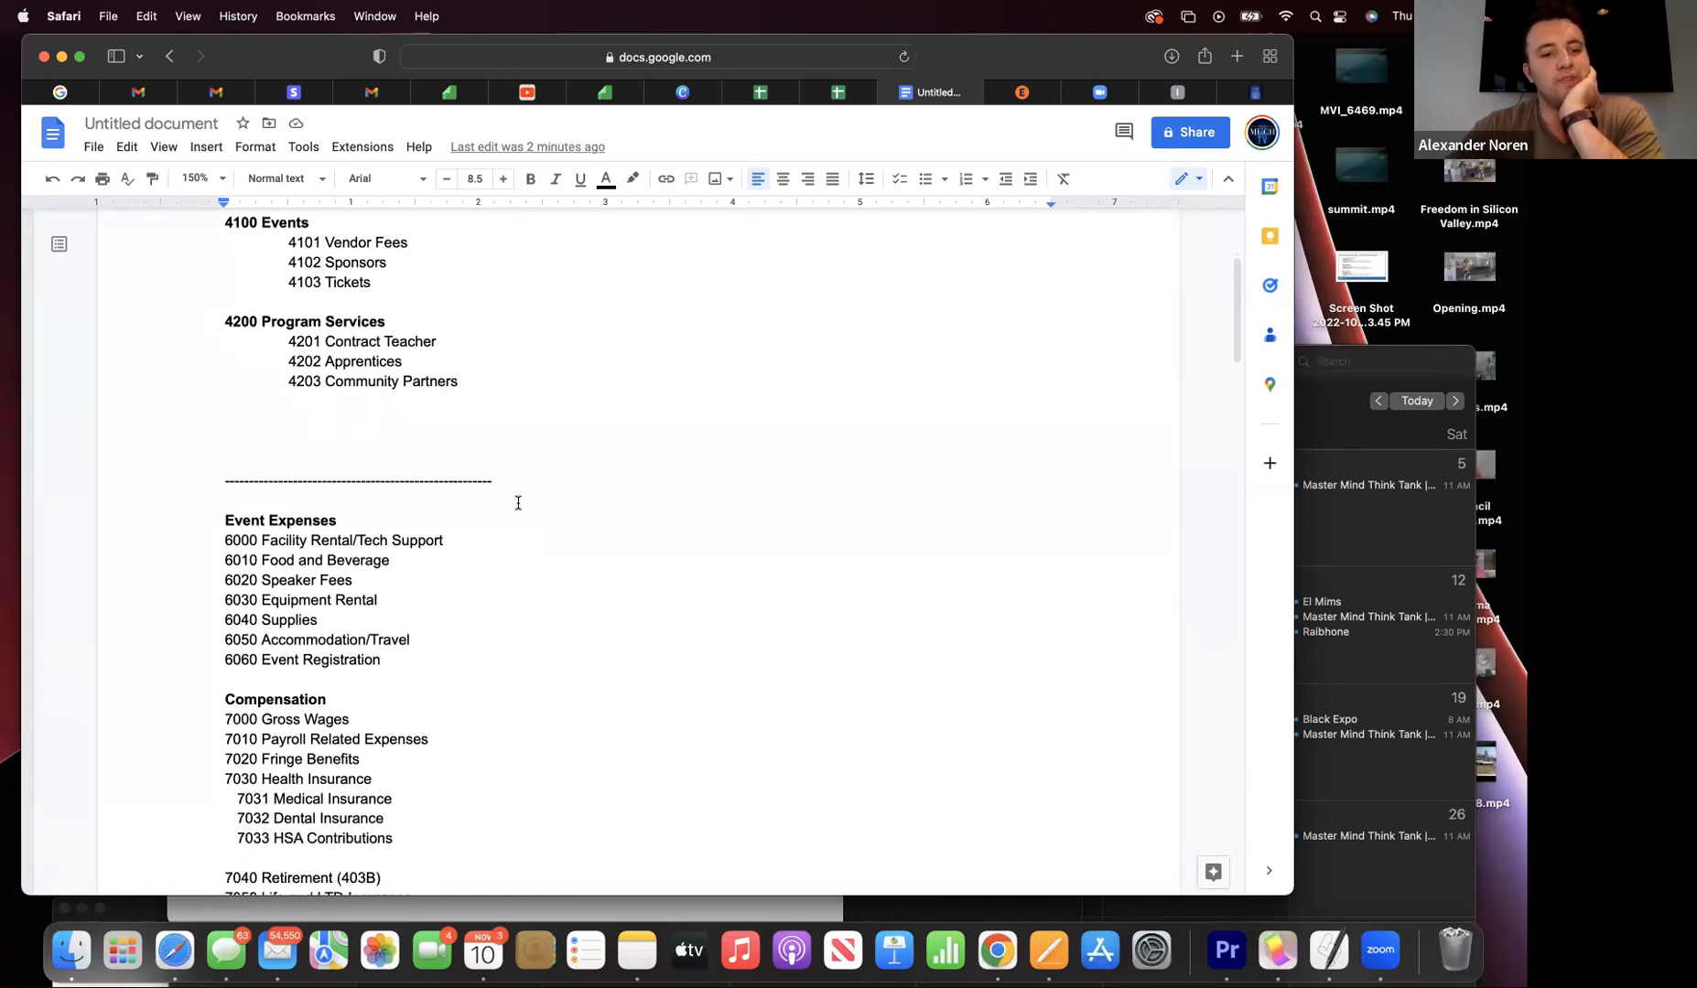
scroll(518, 502, up, 3)
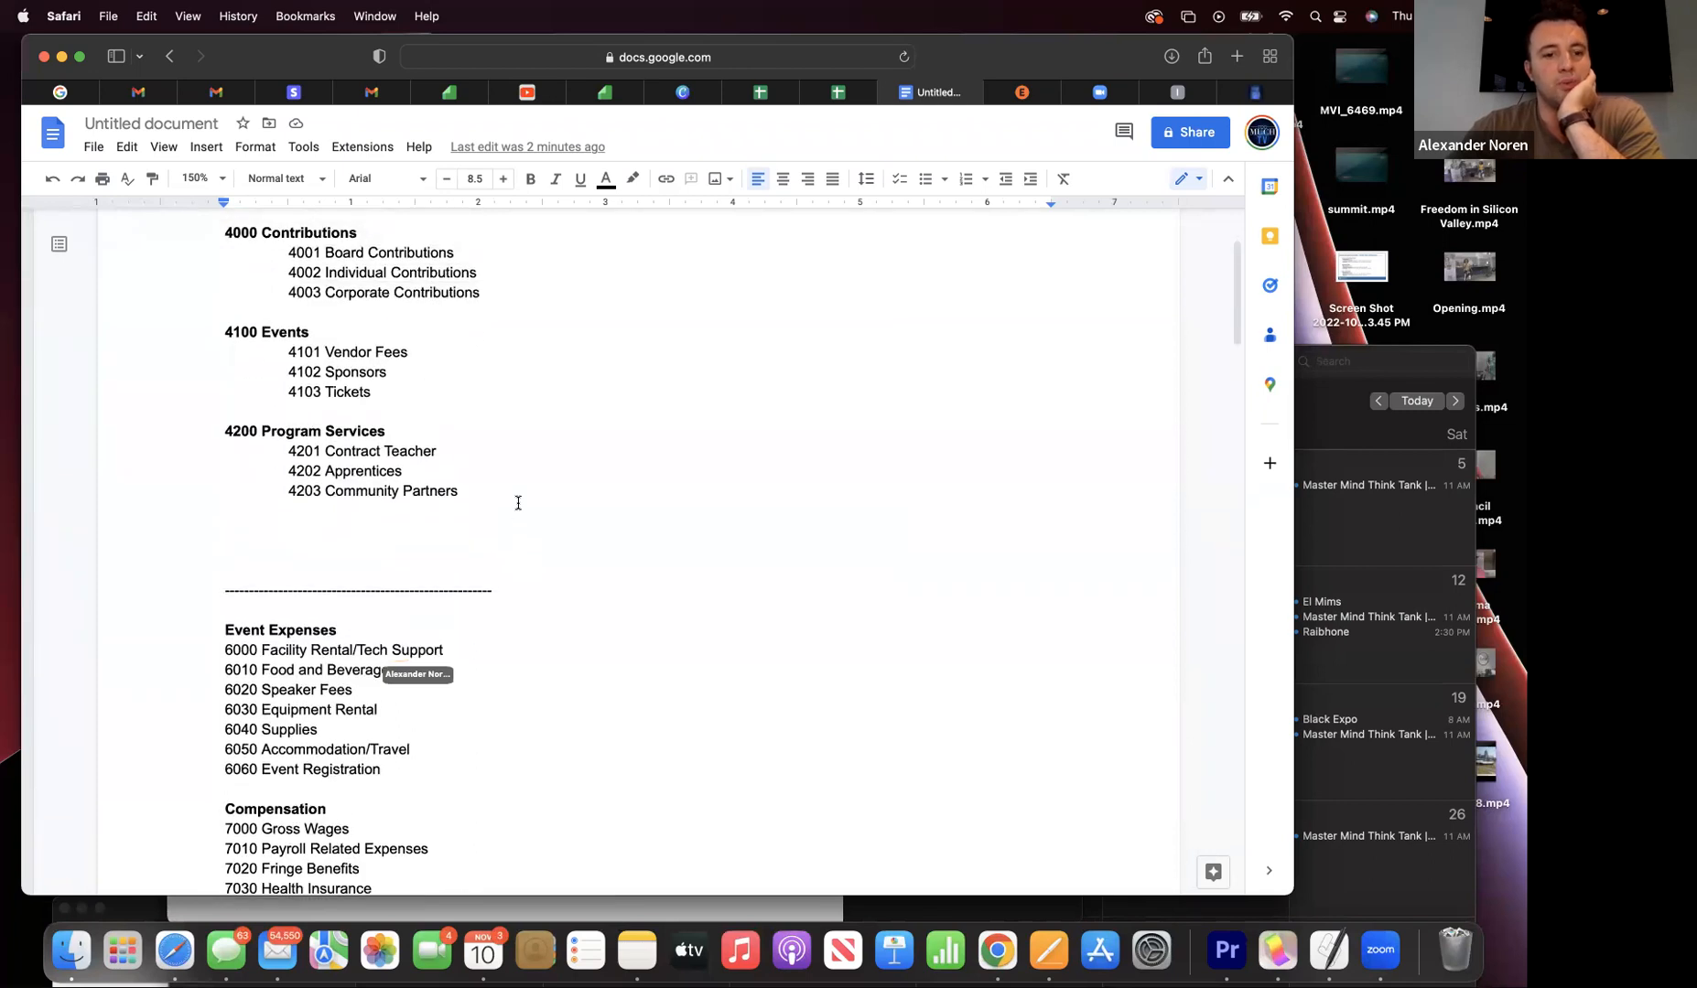
scroll(518, 503, down, 6)
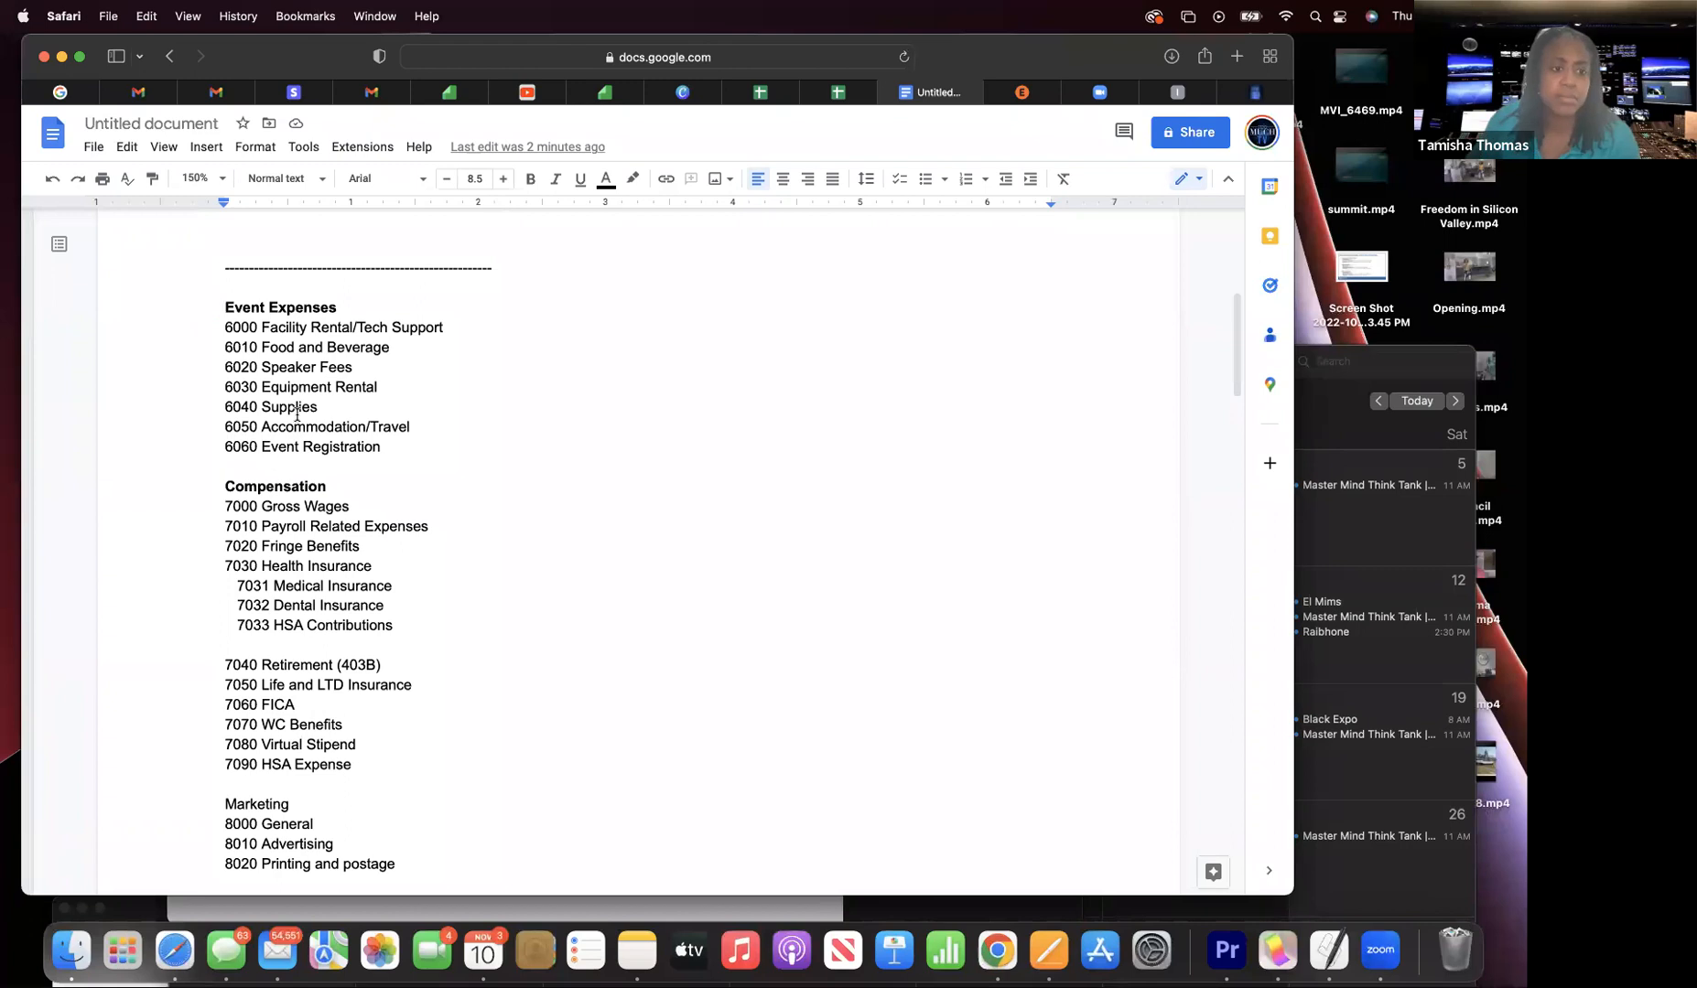
scroll(297, 415, down, 3)
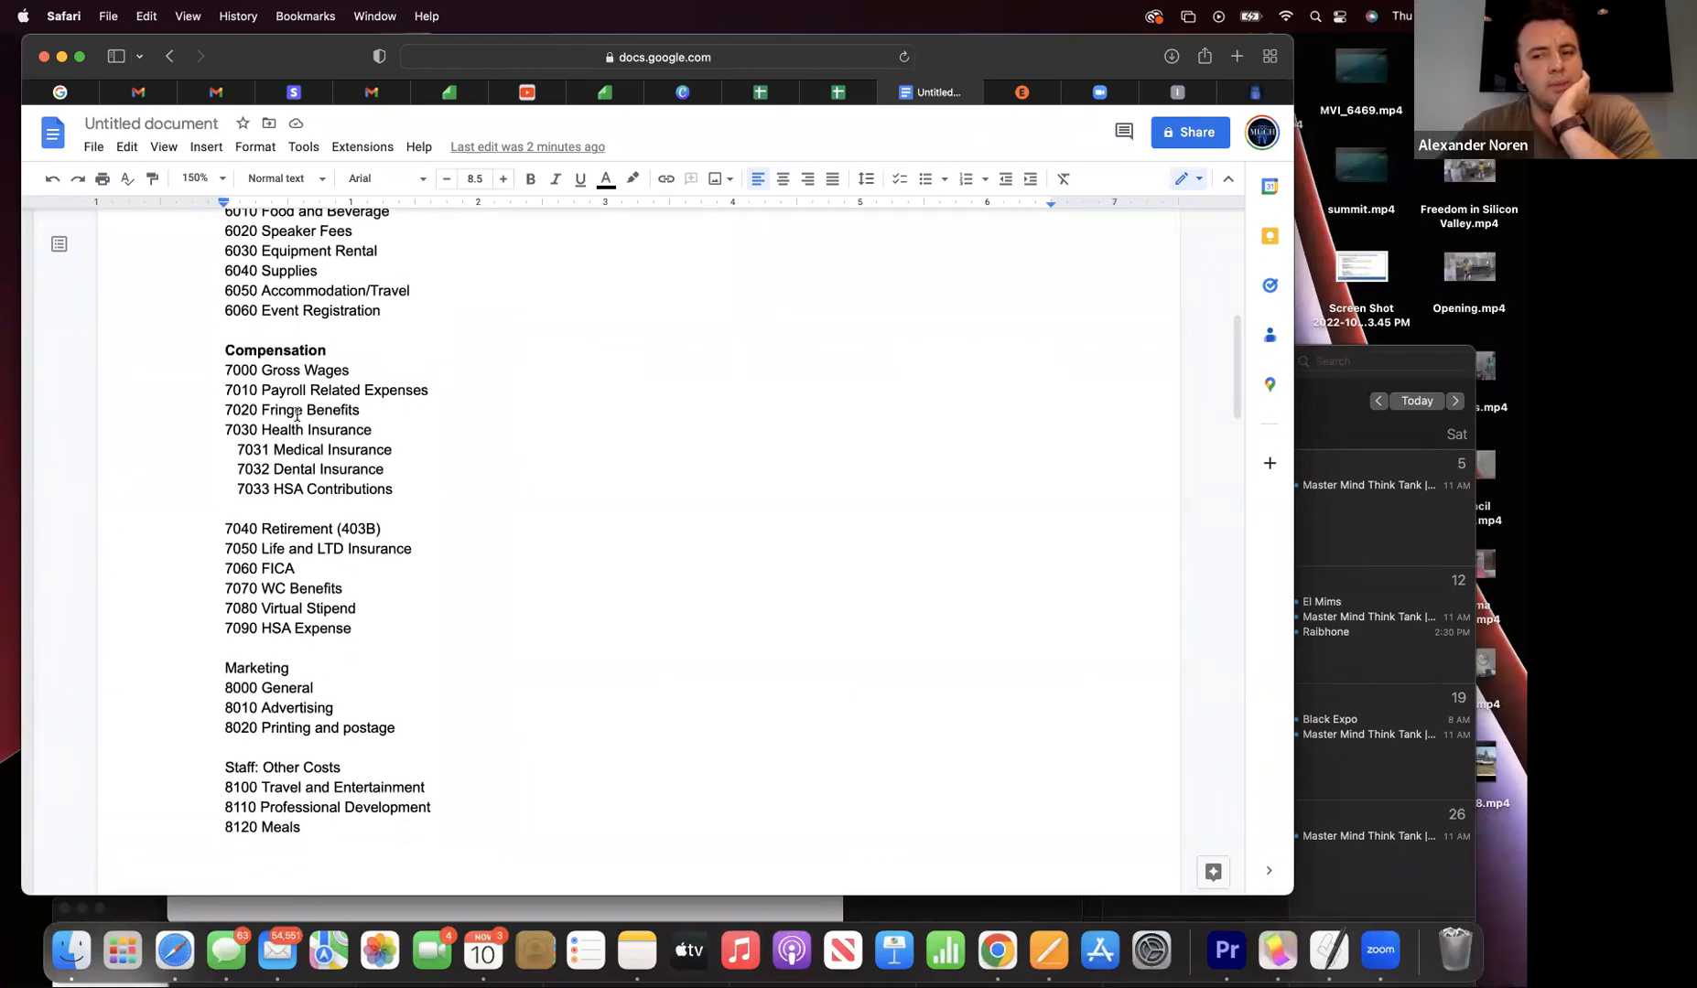
scroll(296, 415, up, 1)
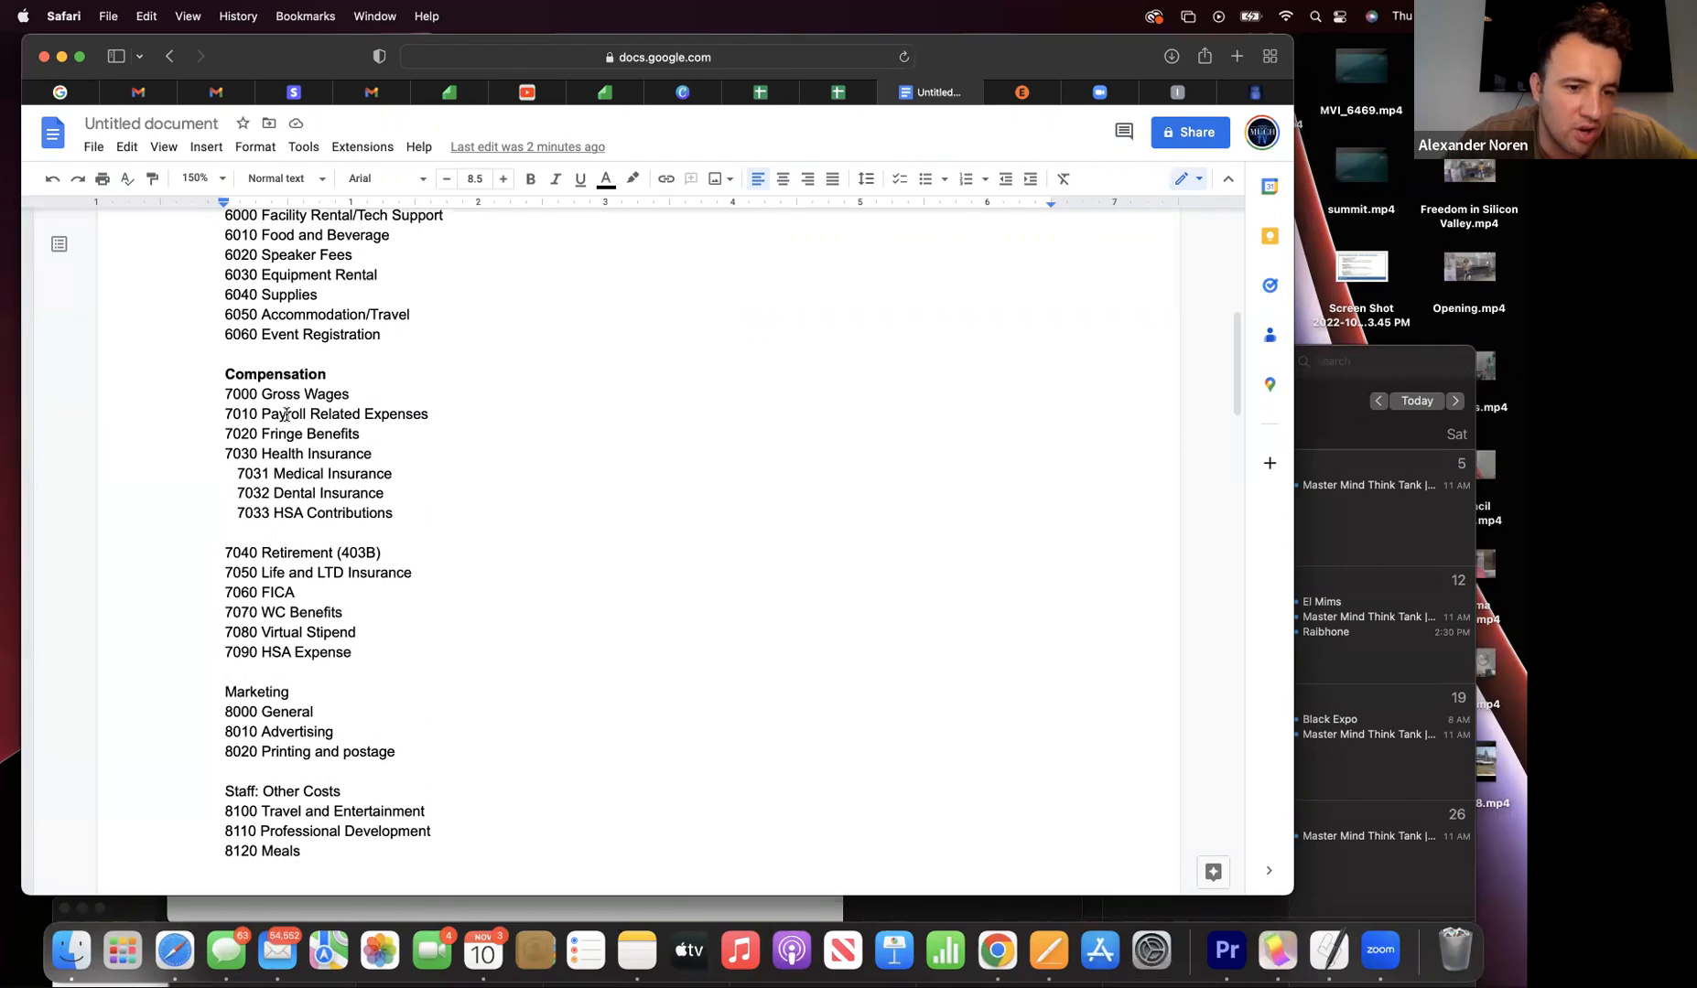
scroll(287, 415, down, 1)
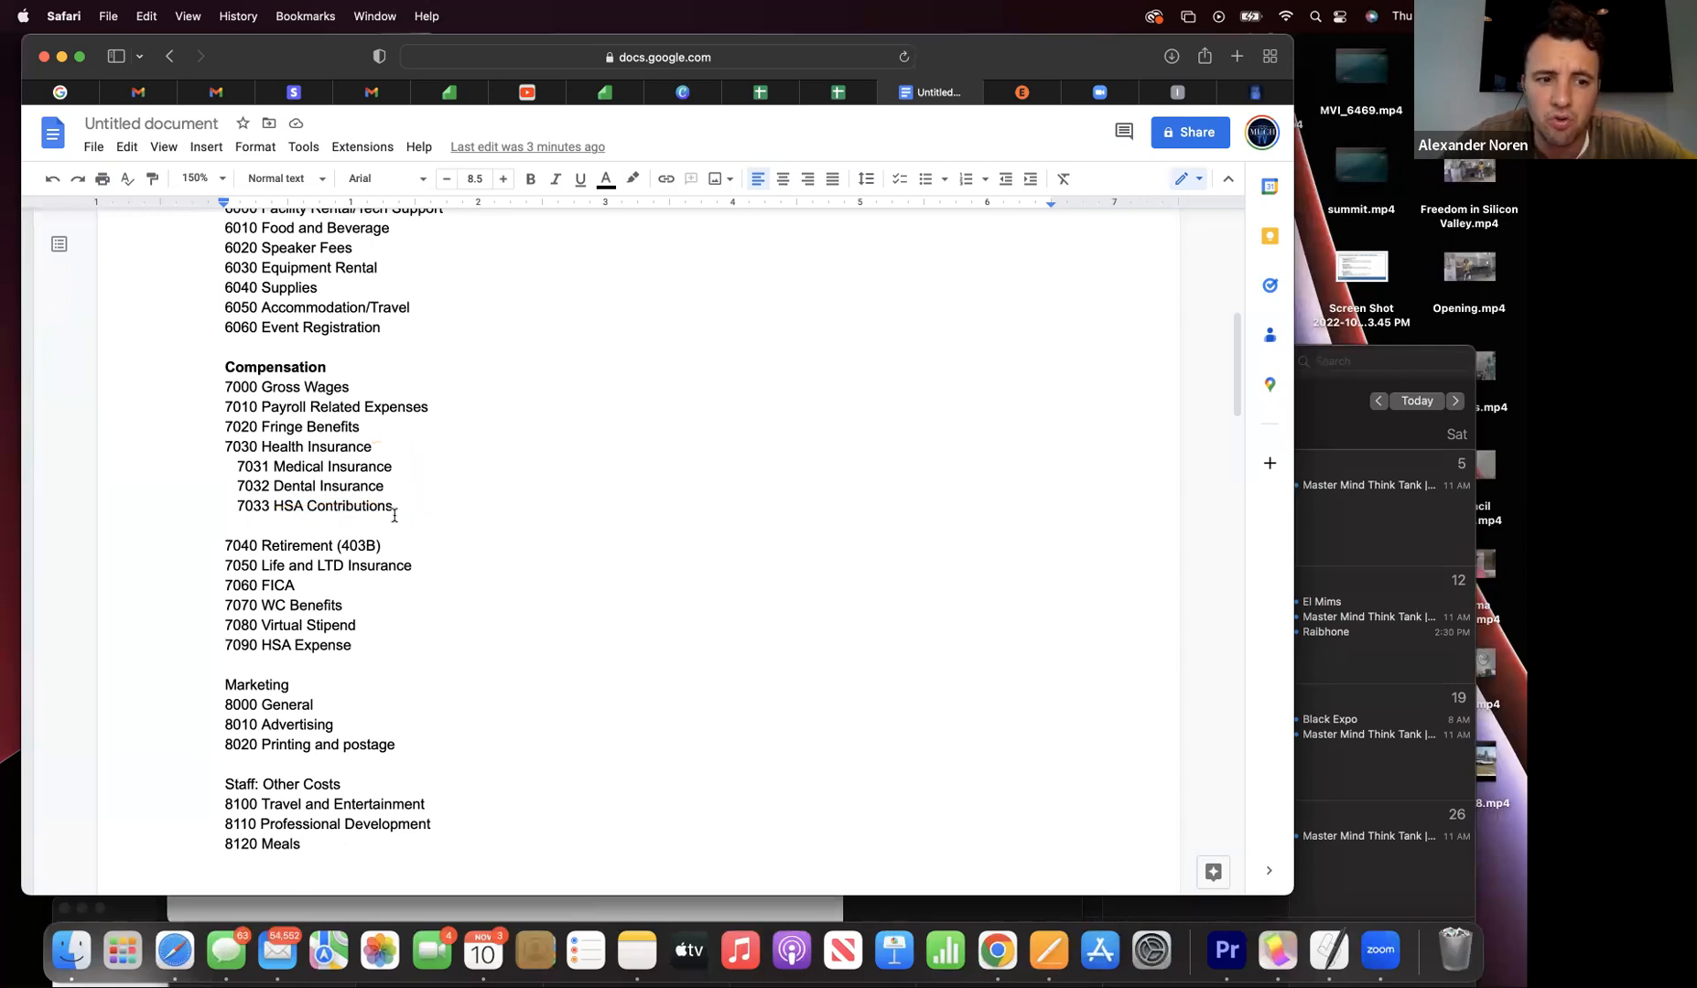
scroll(394, 515, down, 1)
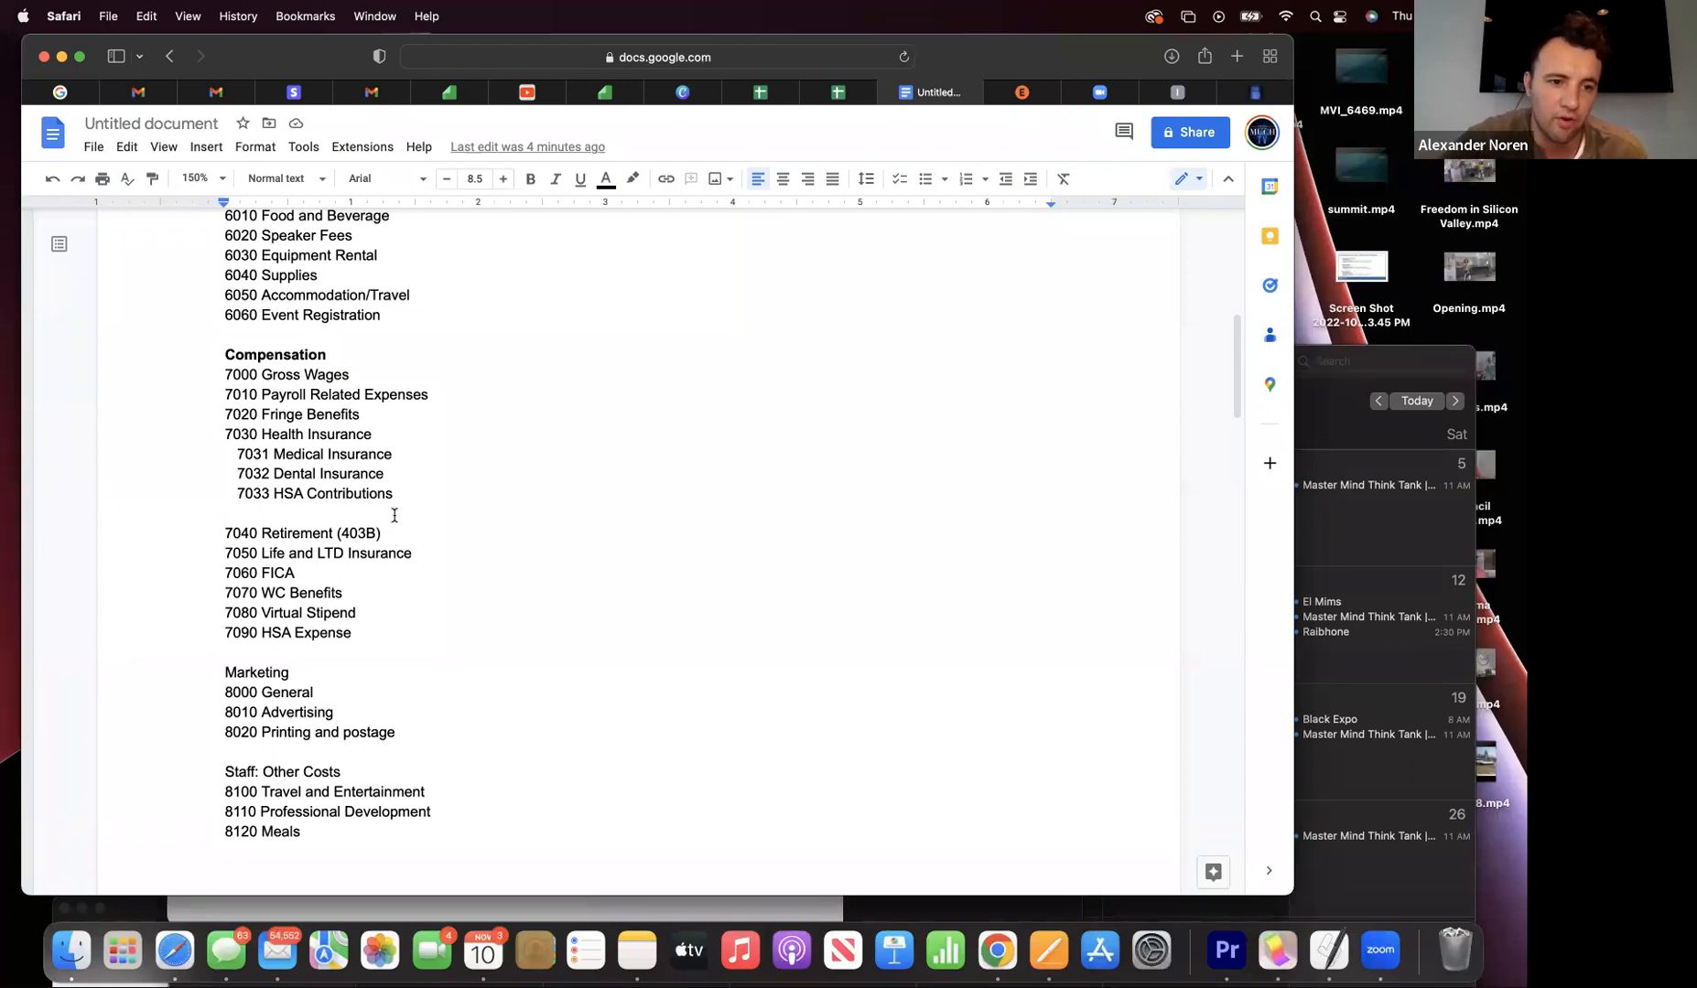
- Delete the 7033 HSA Contributions line, then try undoing the deletion from the Edit menu
drag(394, 495, 401, 501)
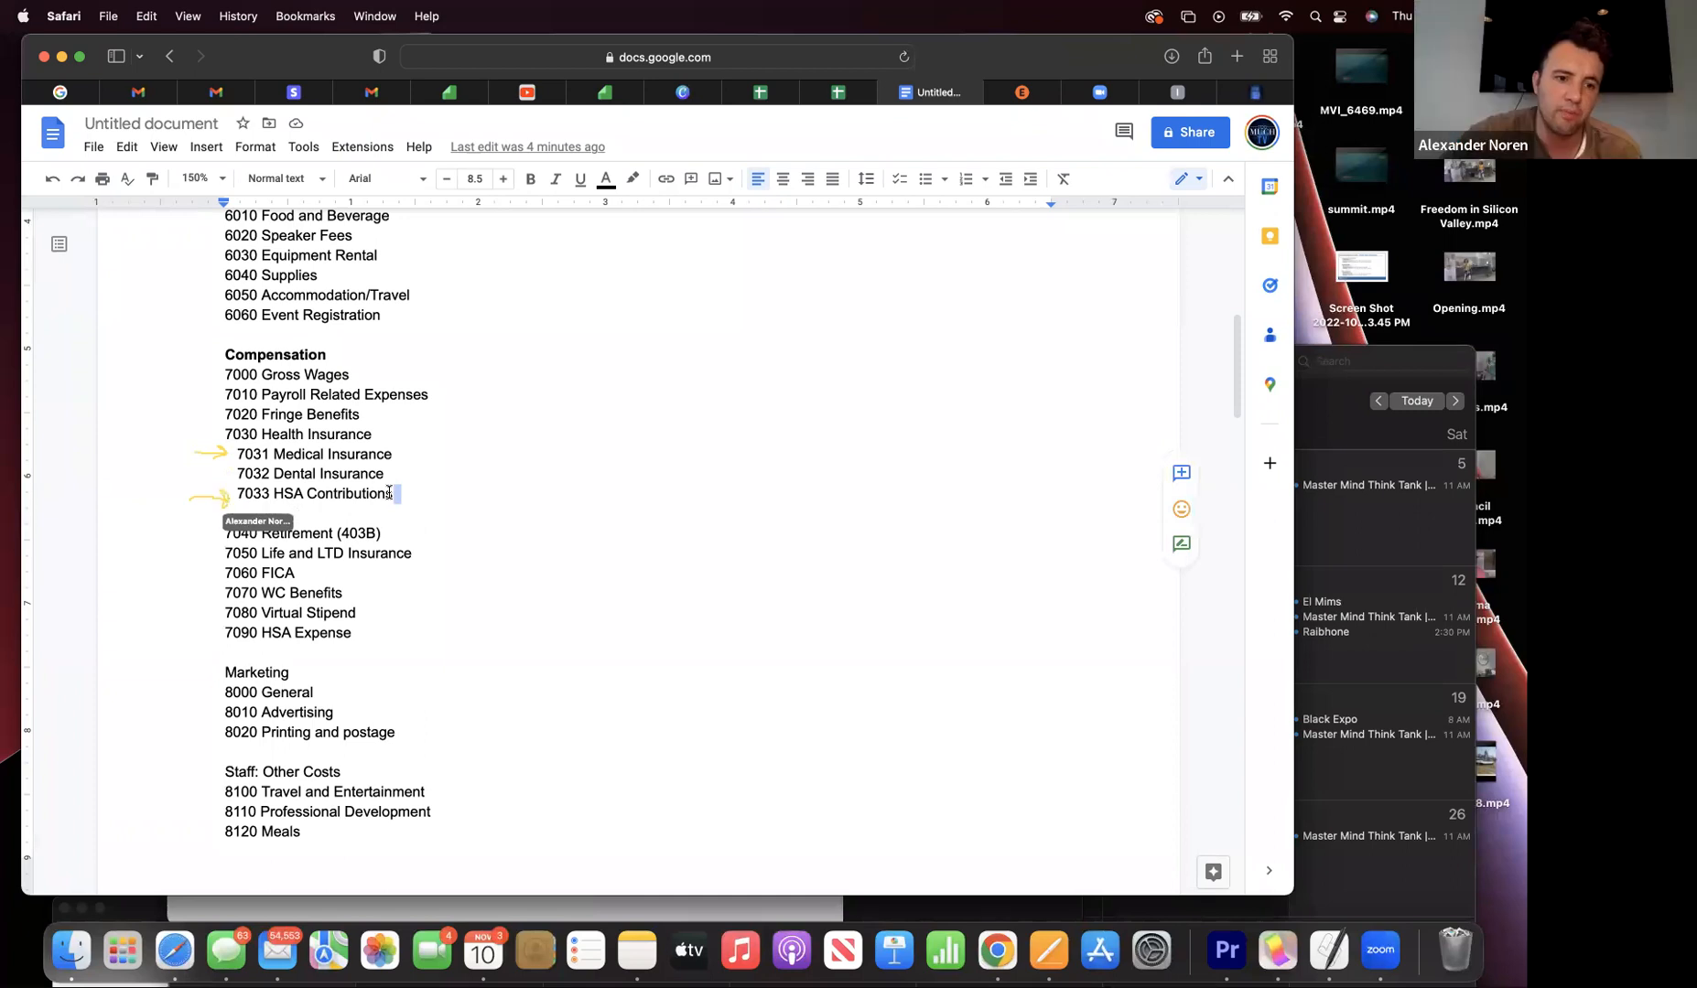
drag(212, 501, 201, 502)
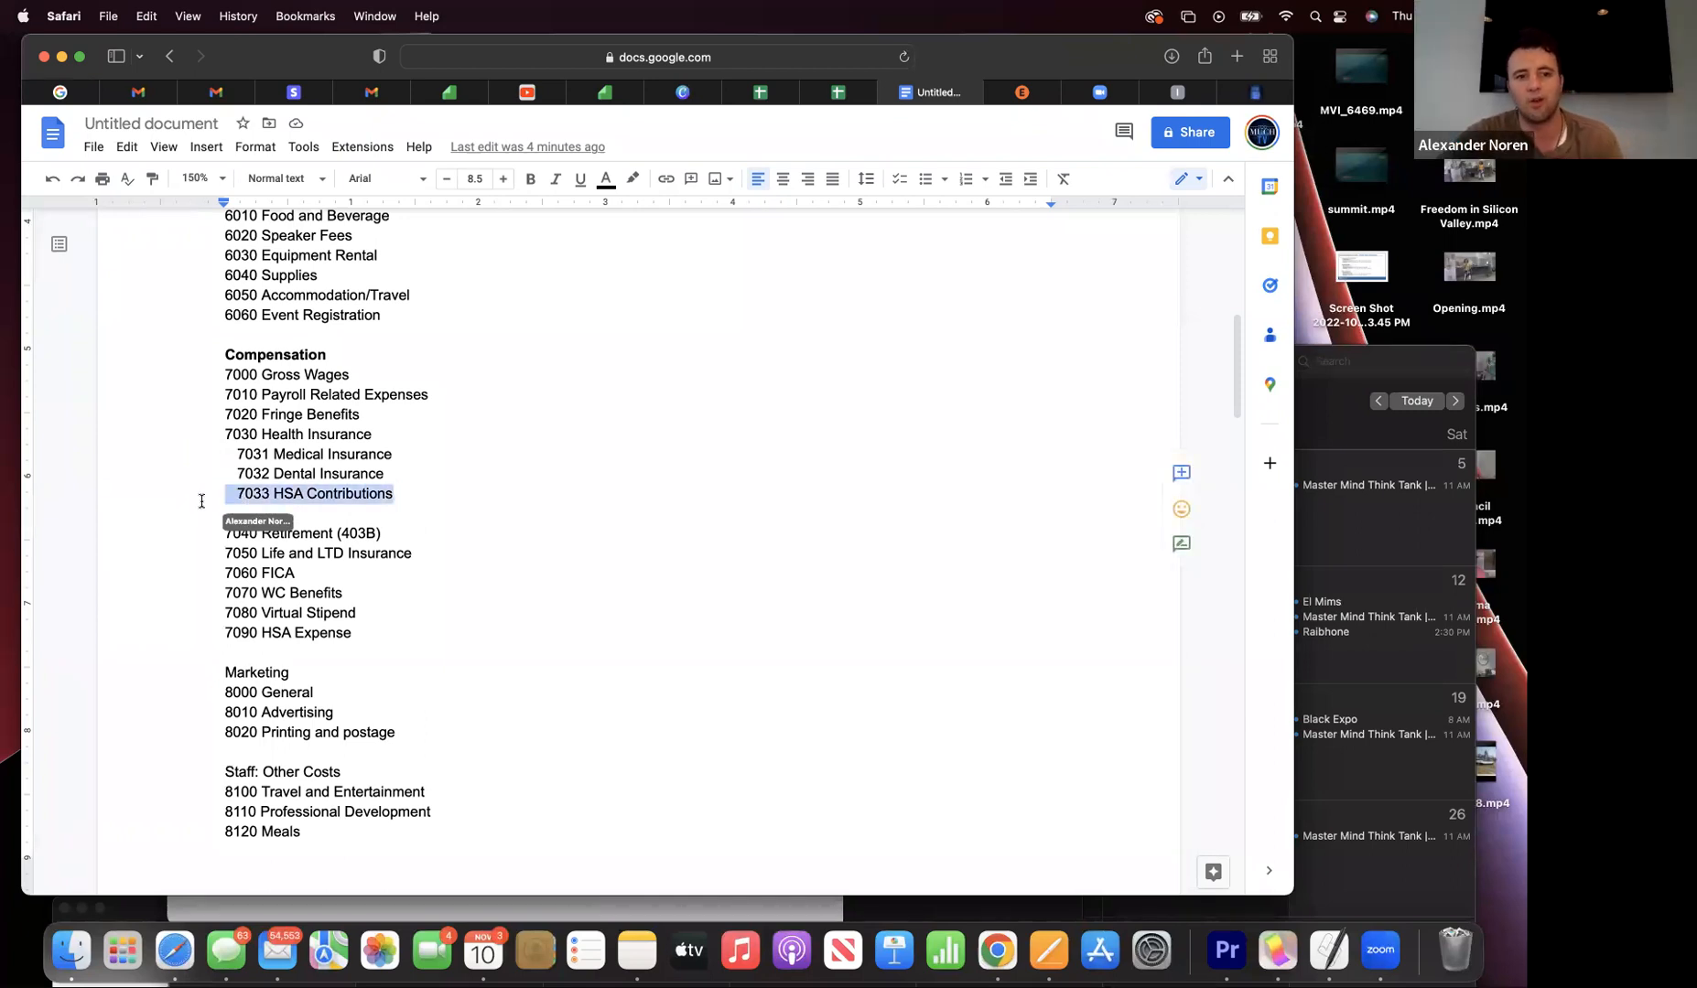
key(BackSpace)
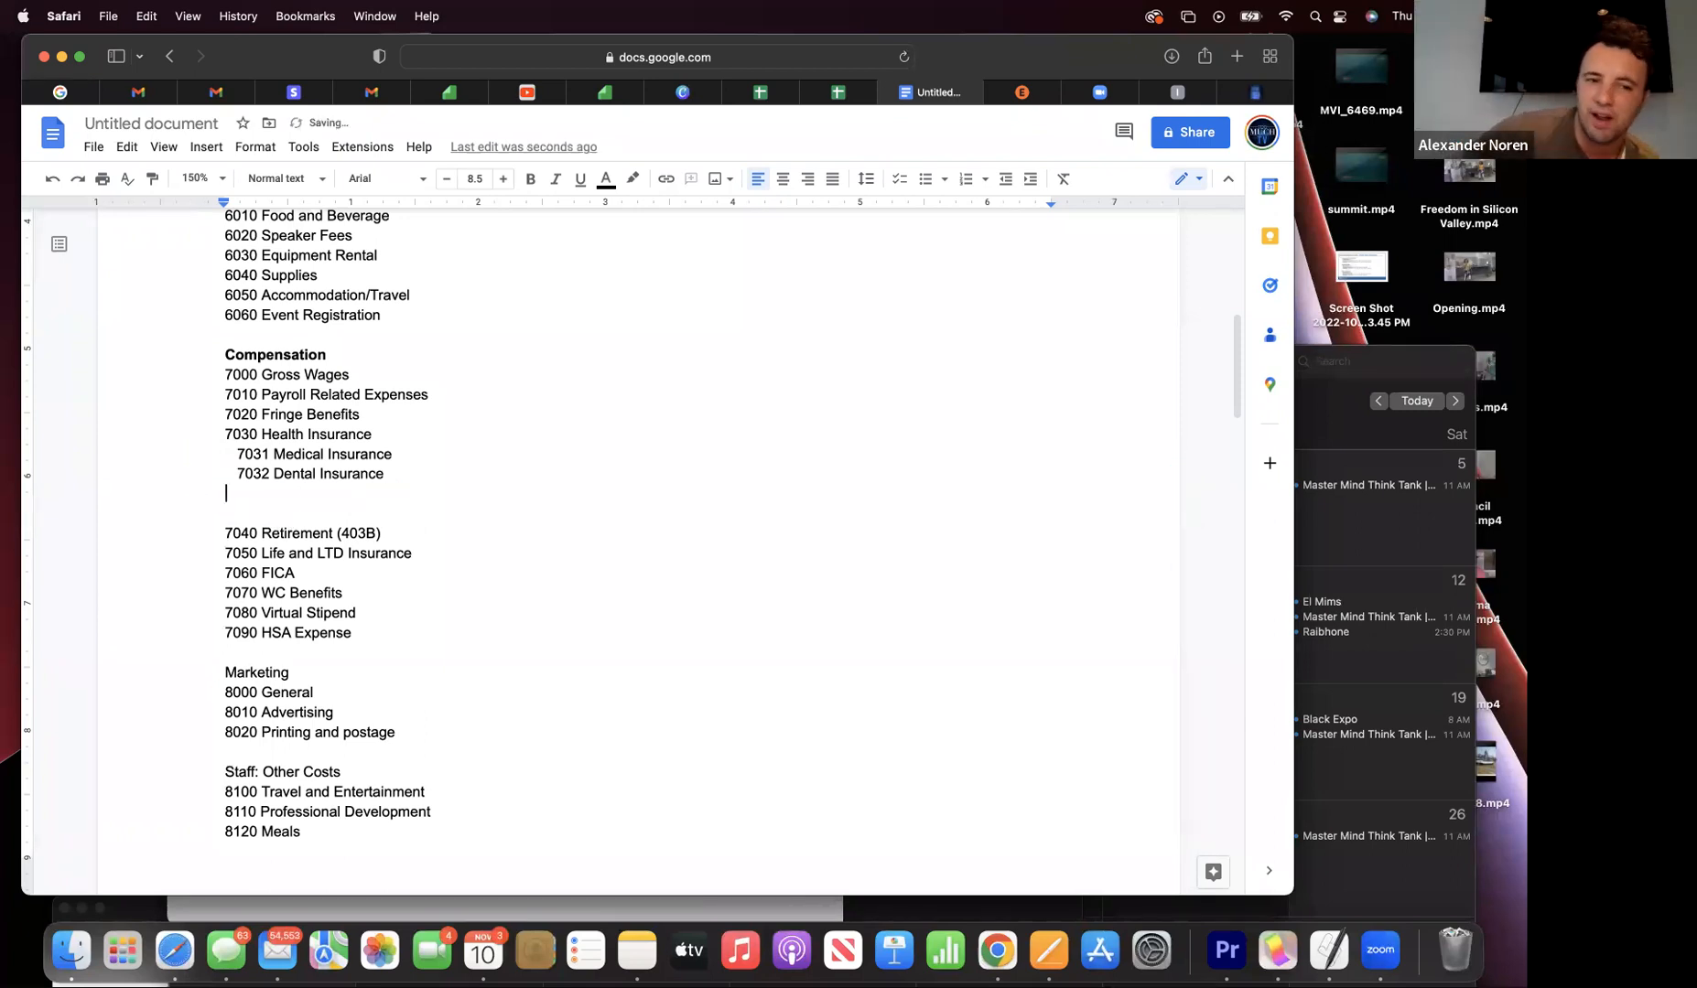
click(160, 17)
click(158, 49)
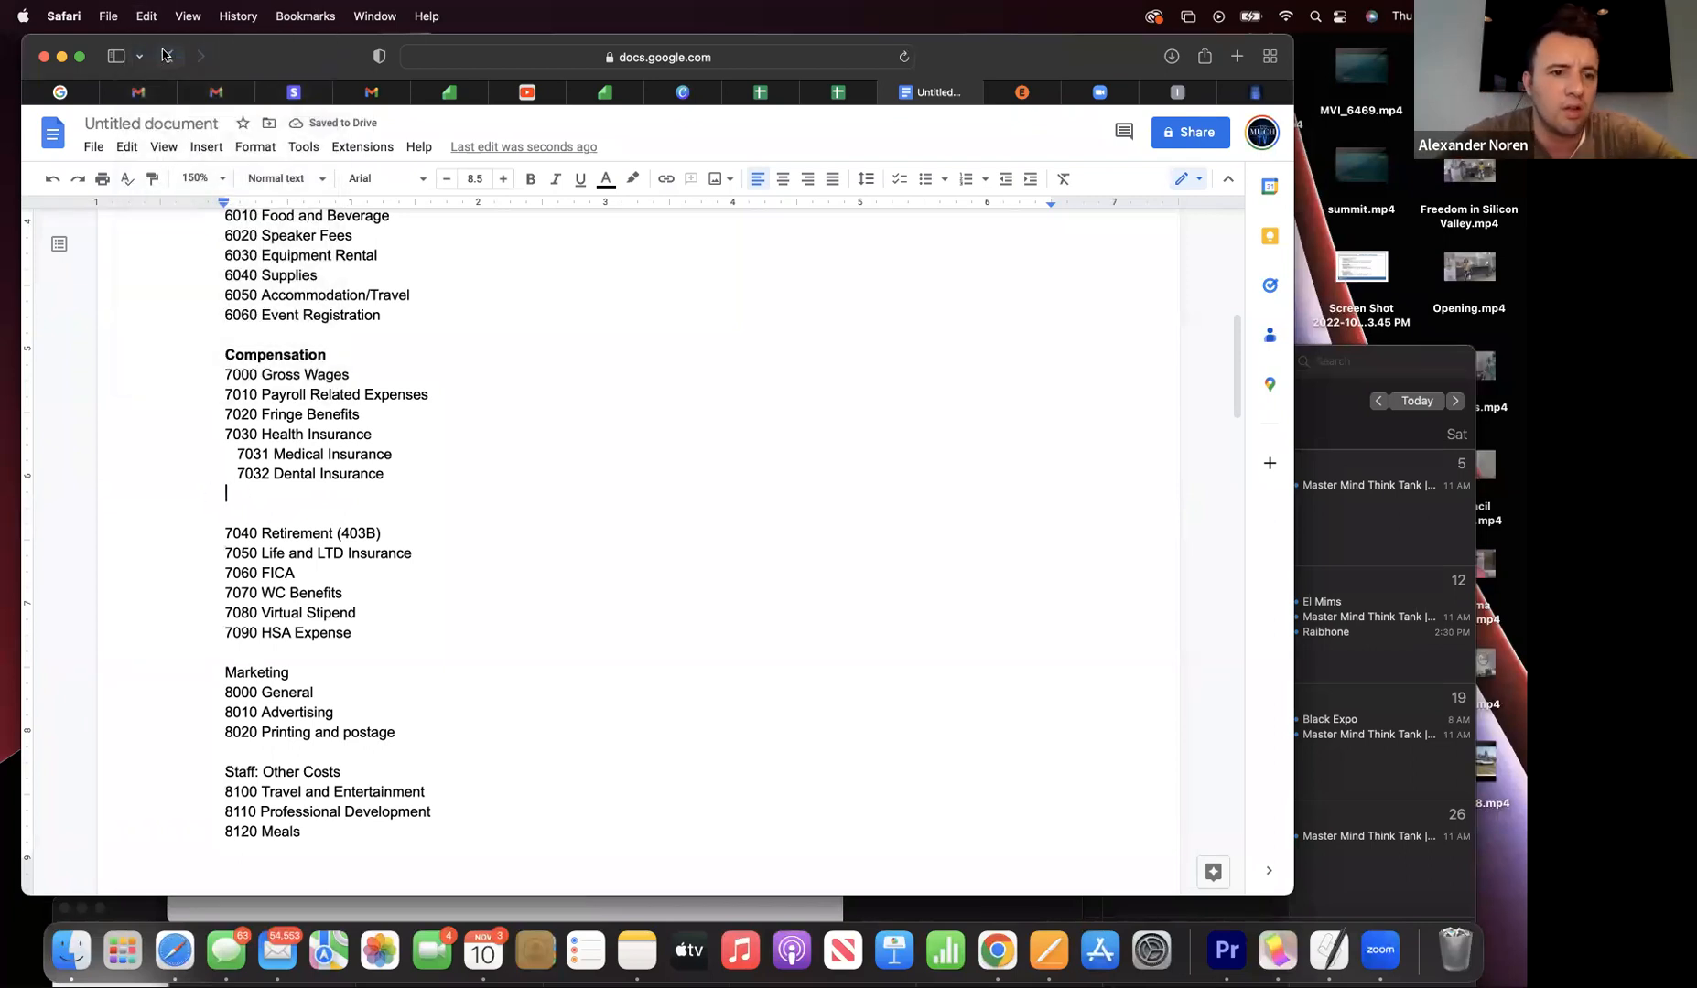
click(148, 15)
click(148, 46)
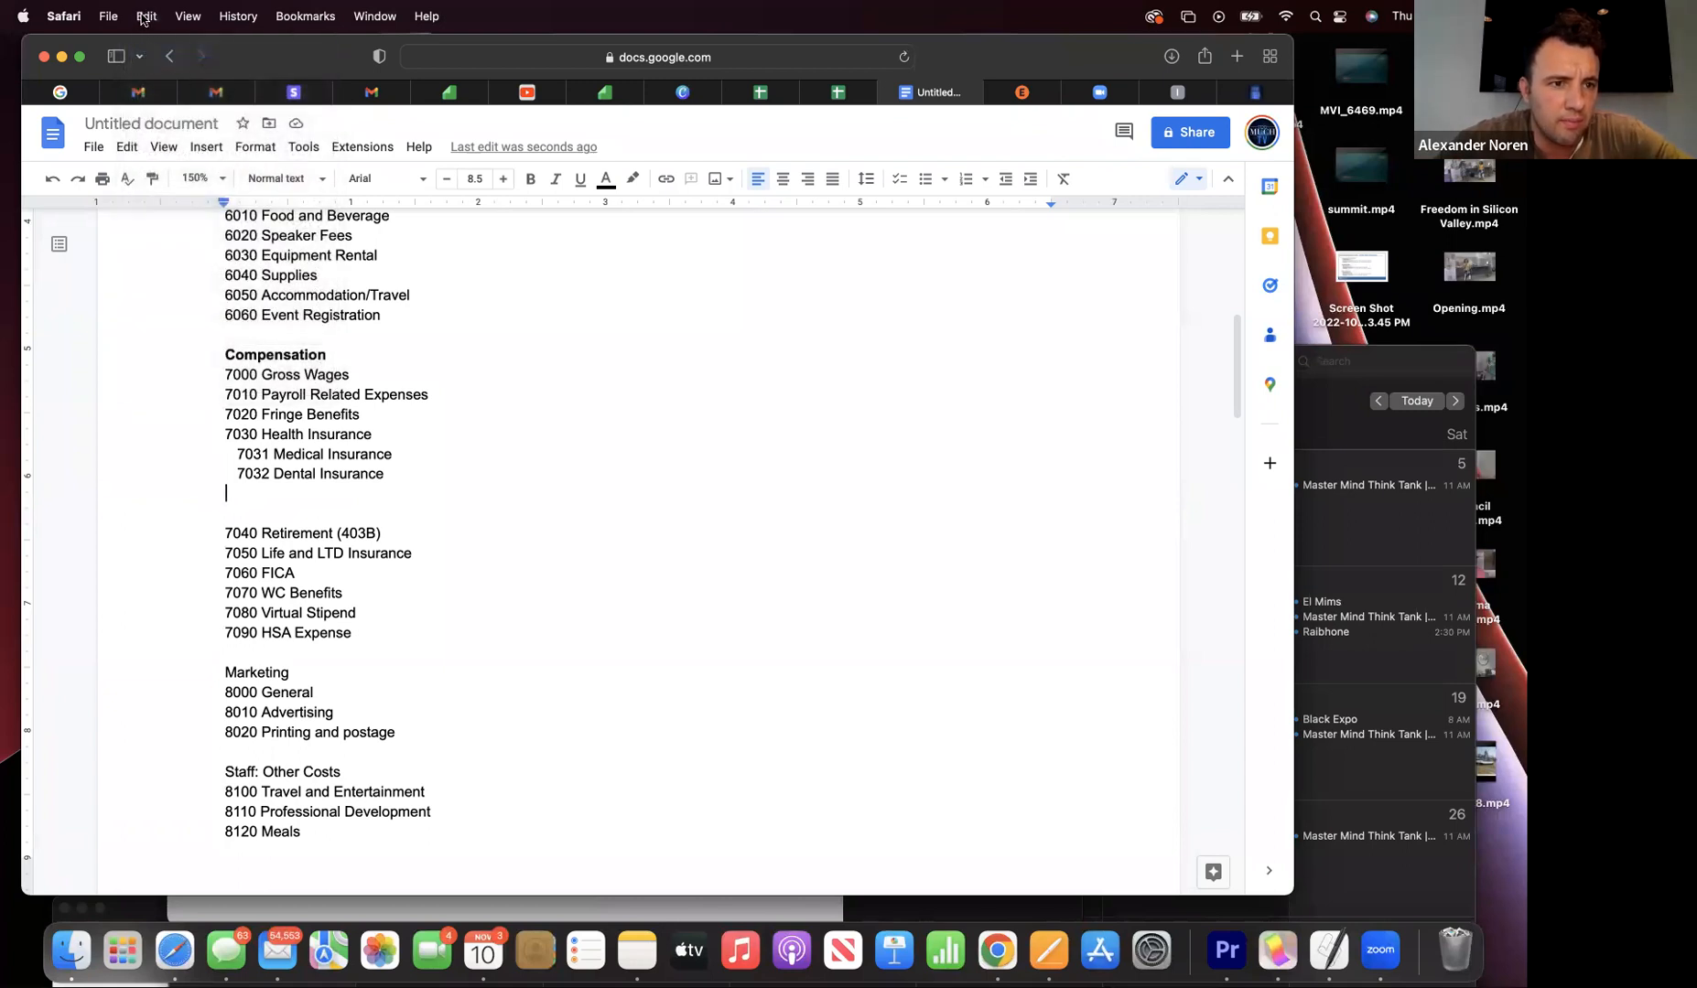
- Restore 7033 HSA Contributions with Cmd+Shift+Z and delete the blank line below it
click(144, 16)
mouse_move(111, 20)
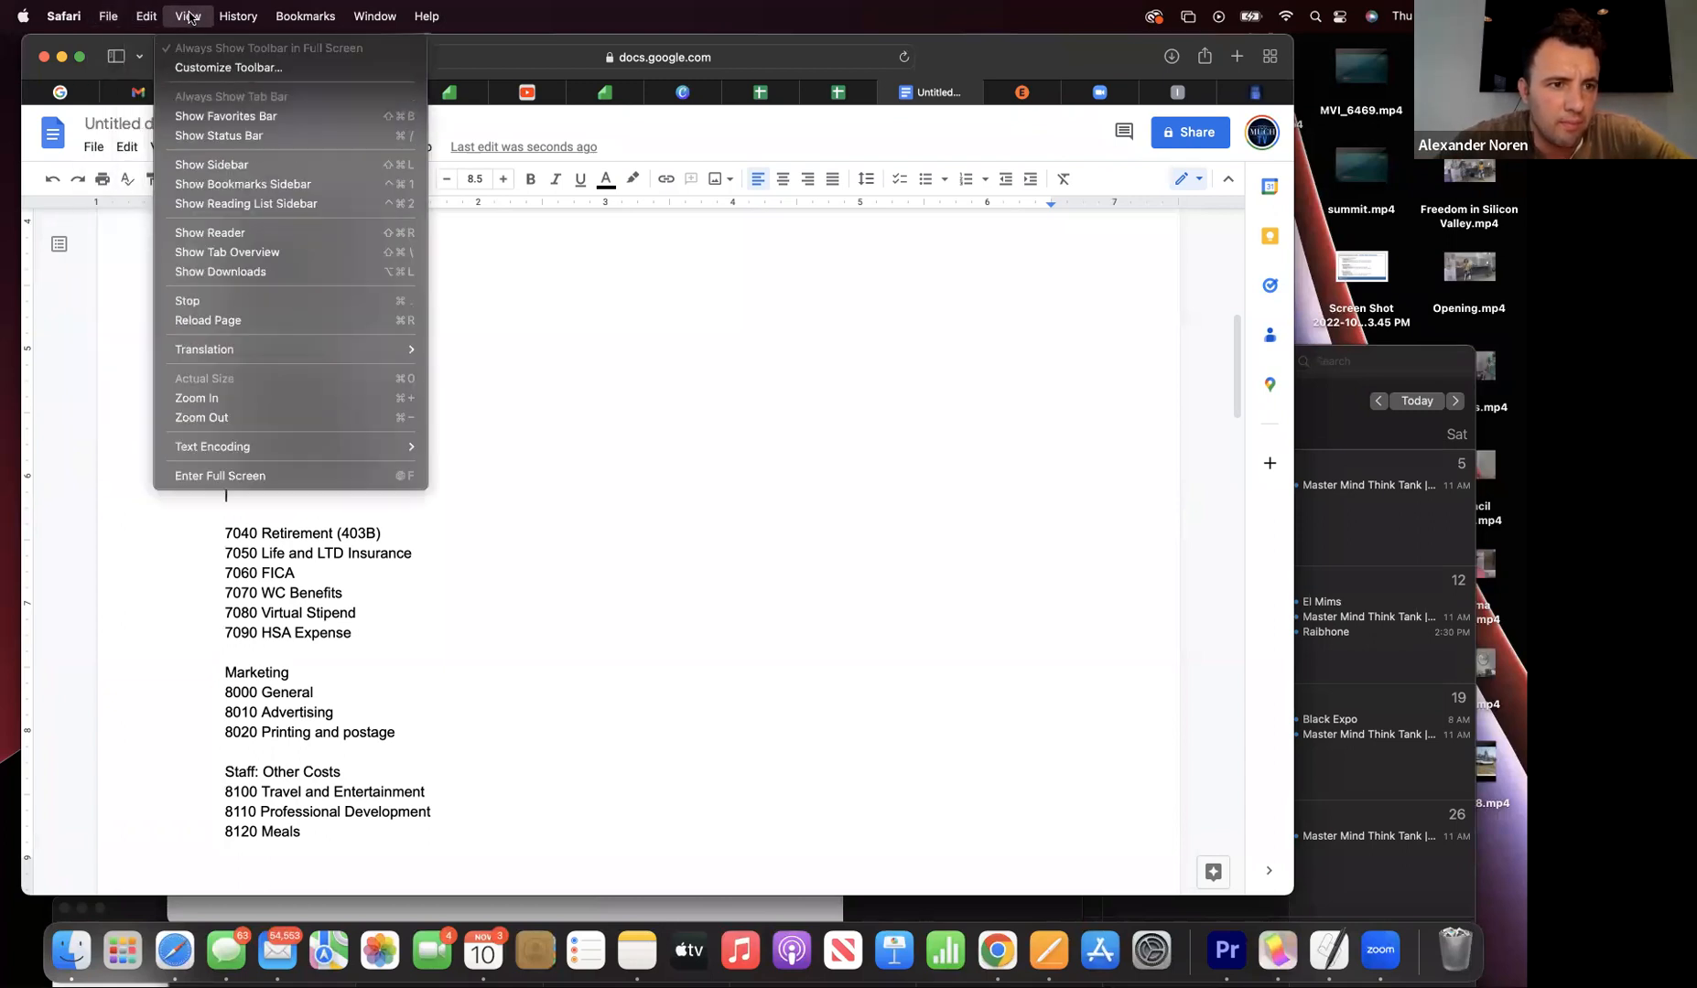
click(410, 131)
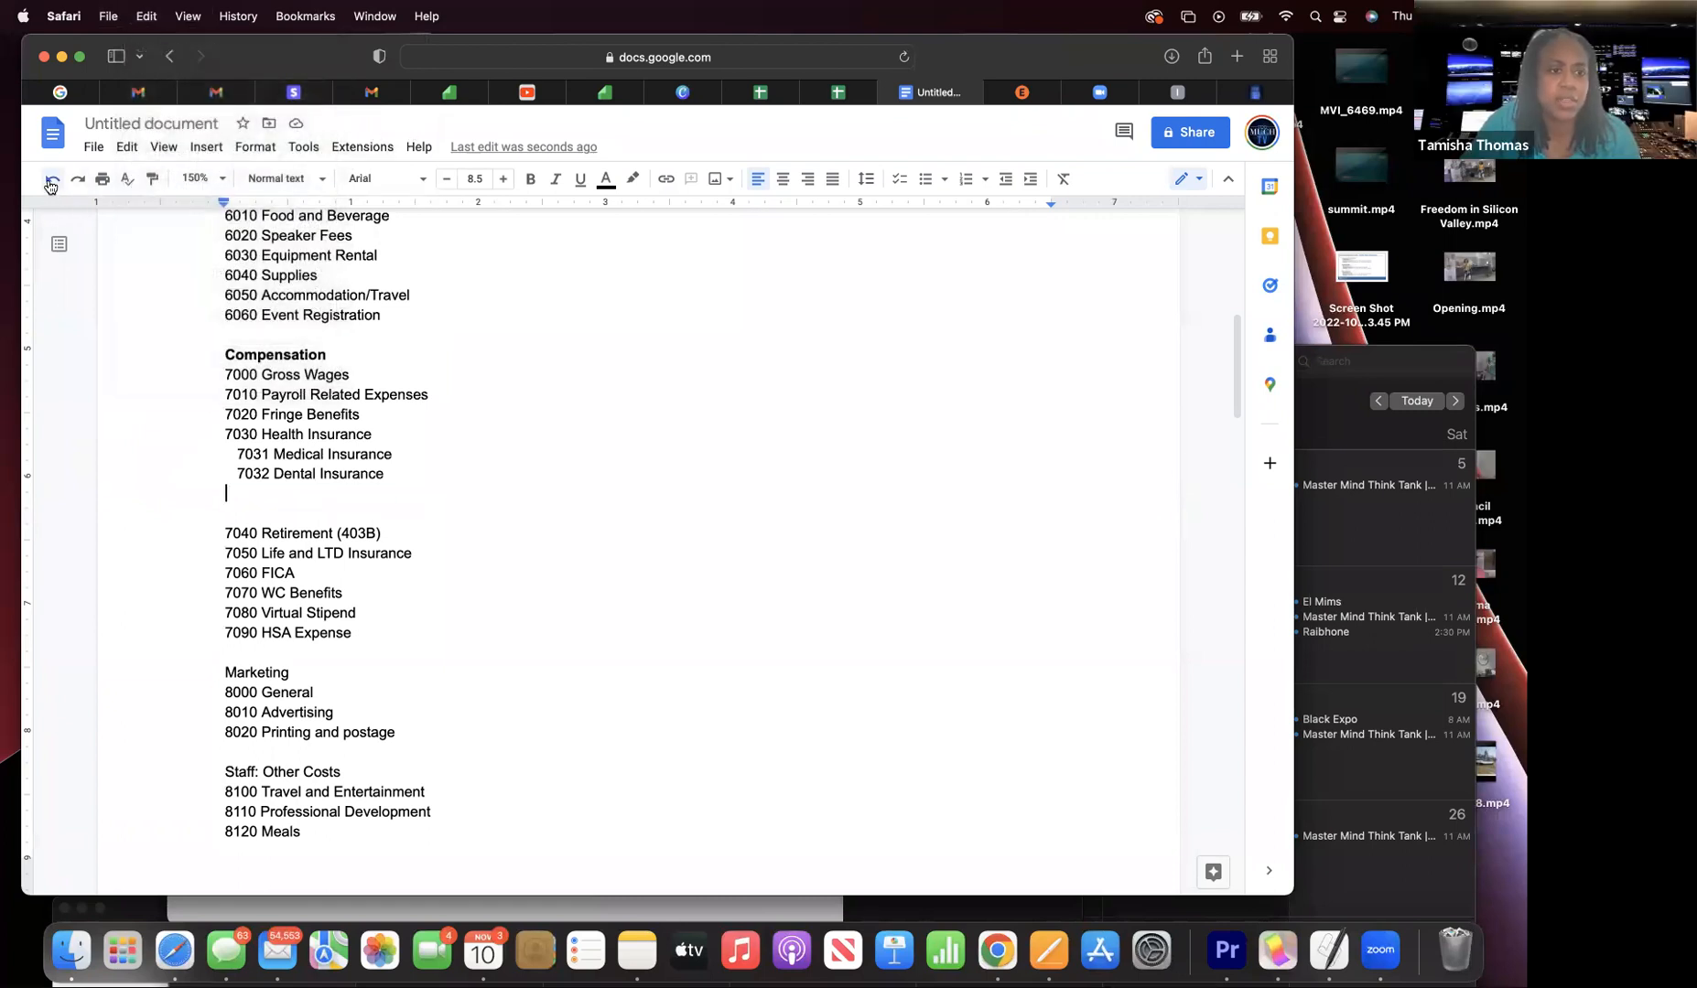
key(super+shift+z)
click(474, 487)
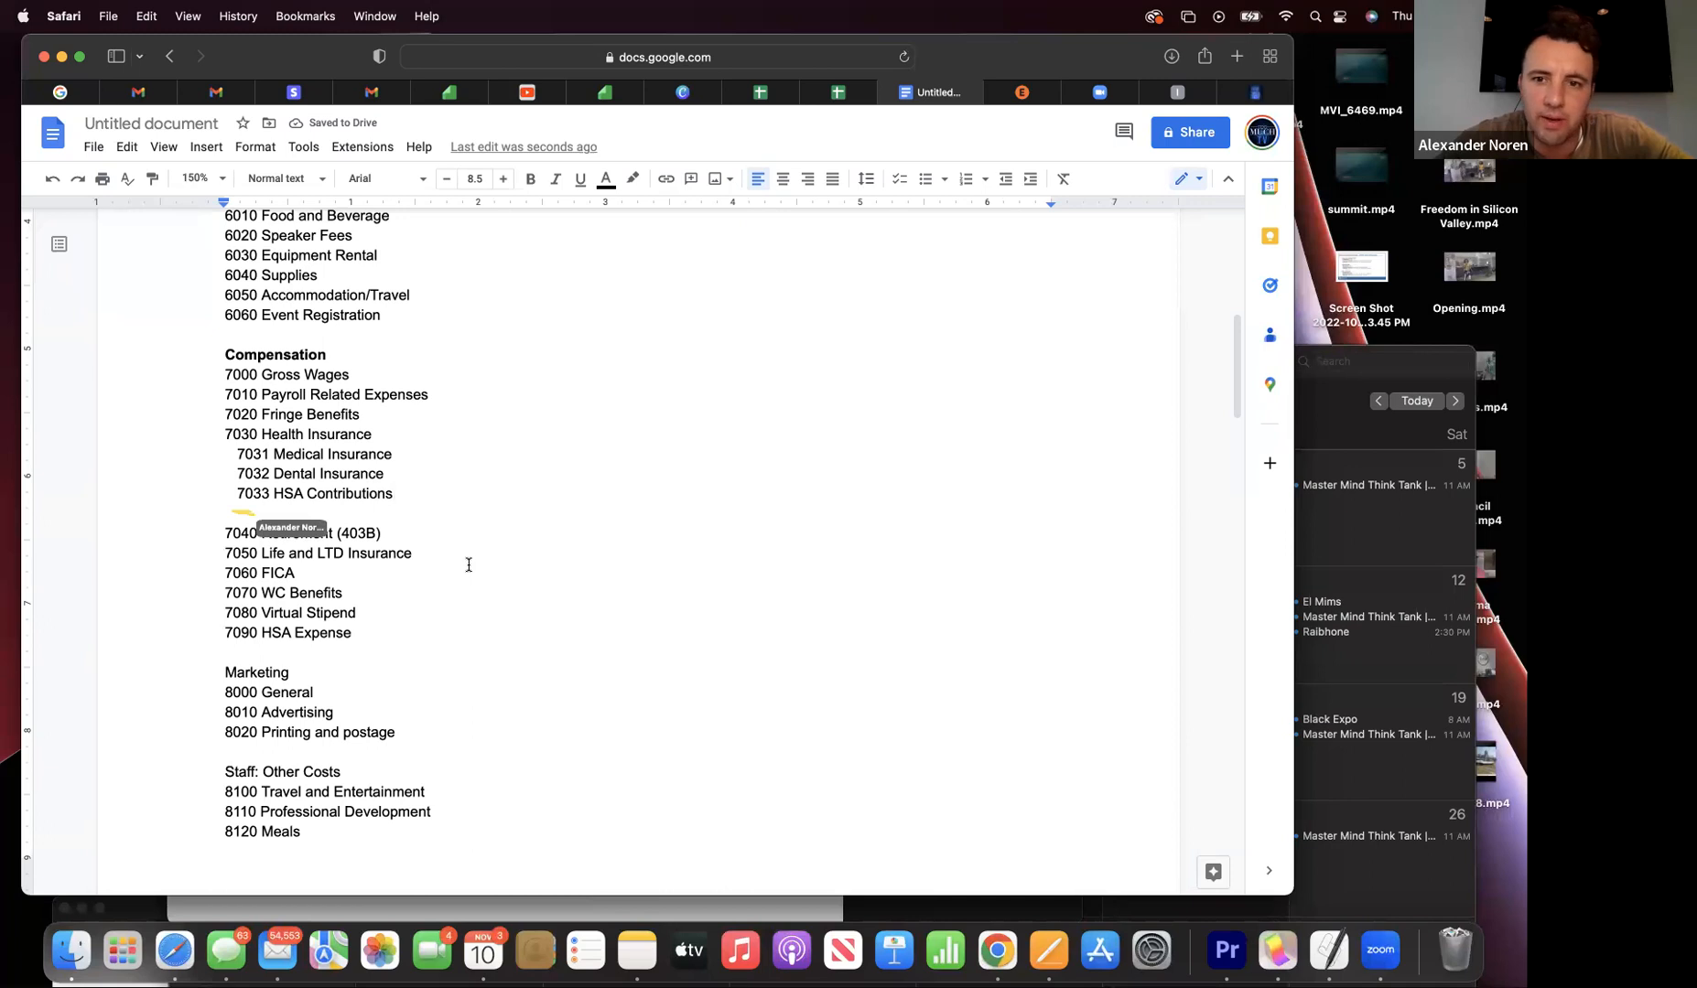
double_click(251, 510)
key(BackSpace)
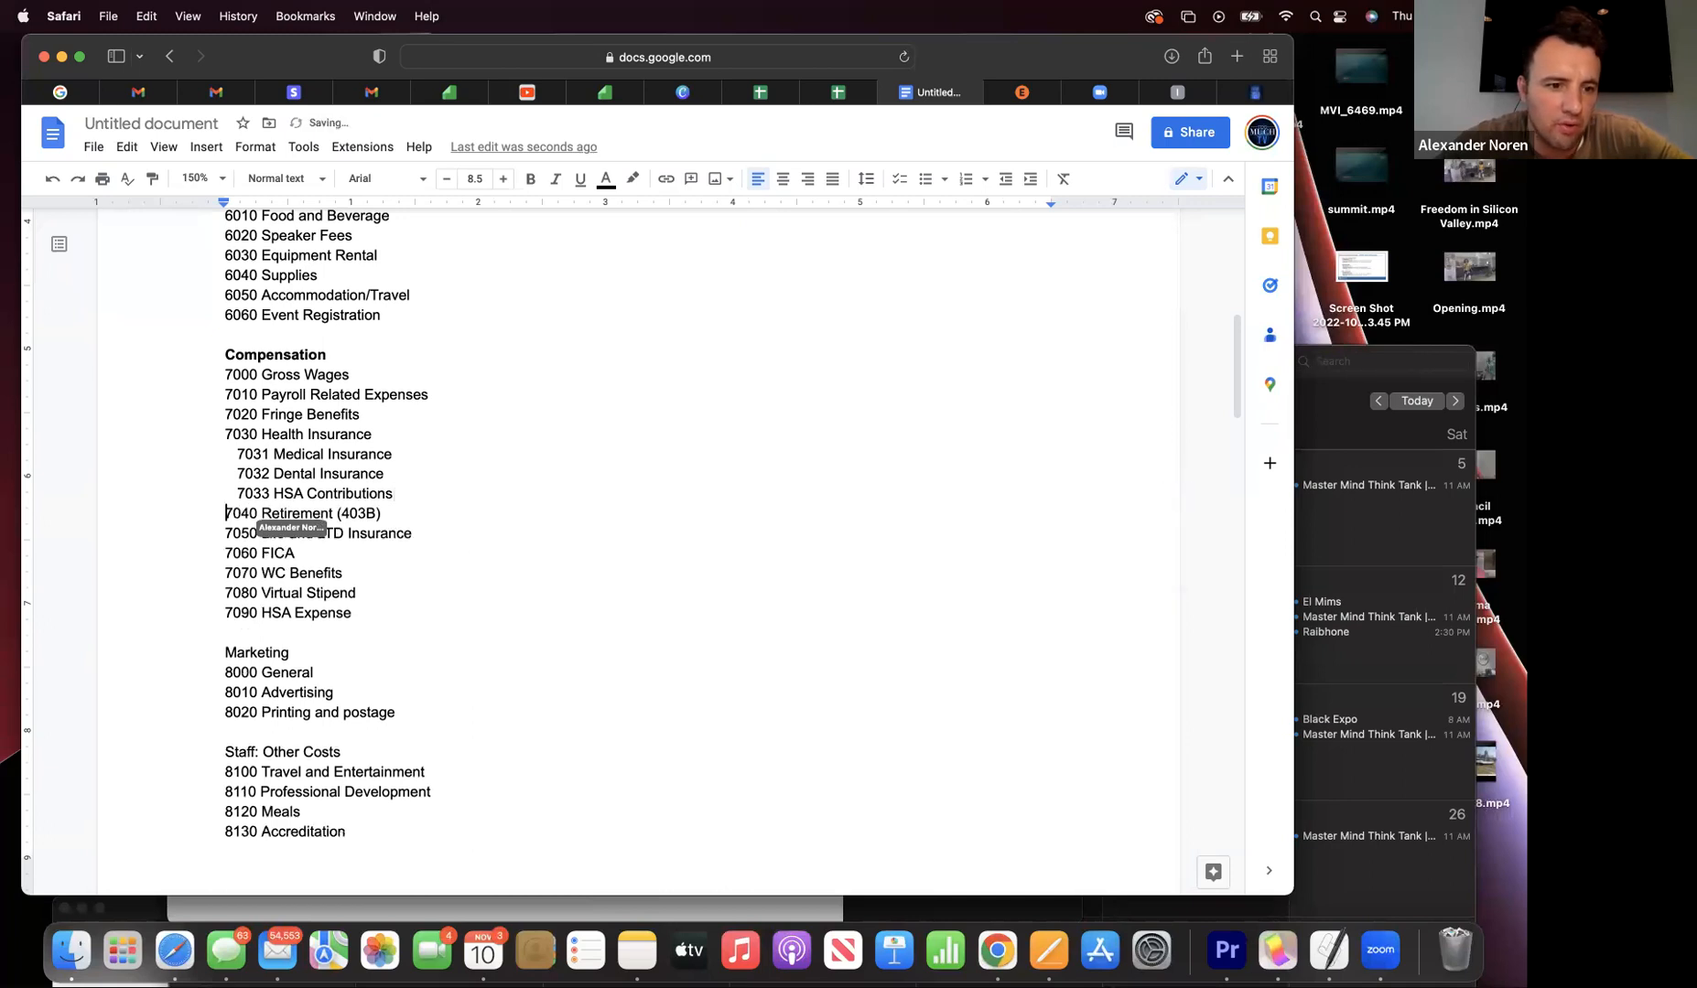
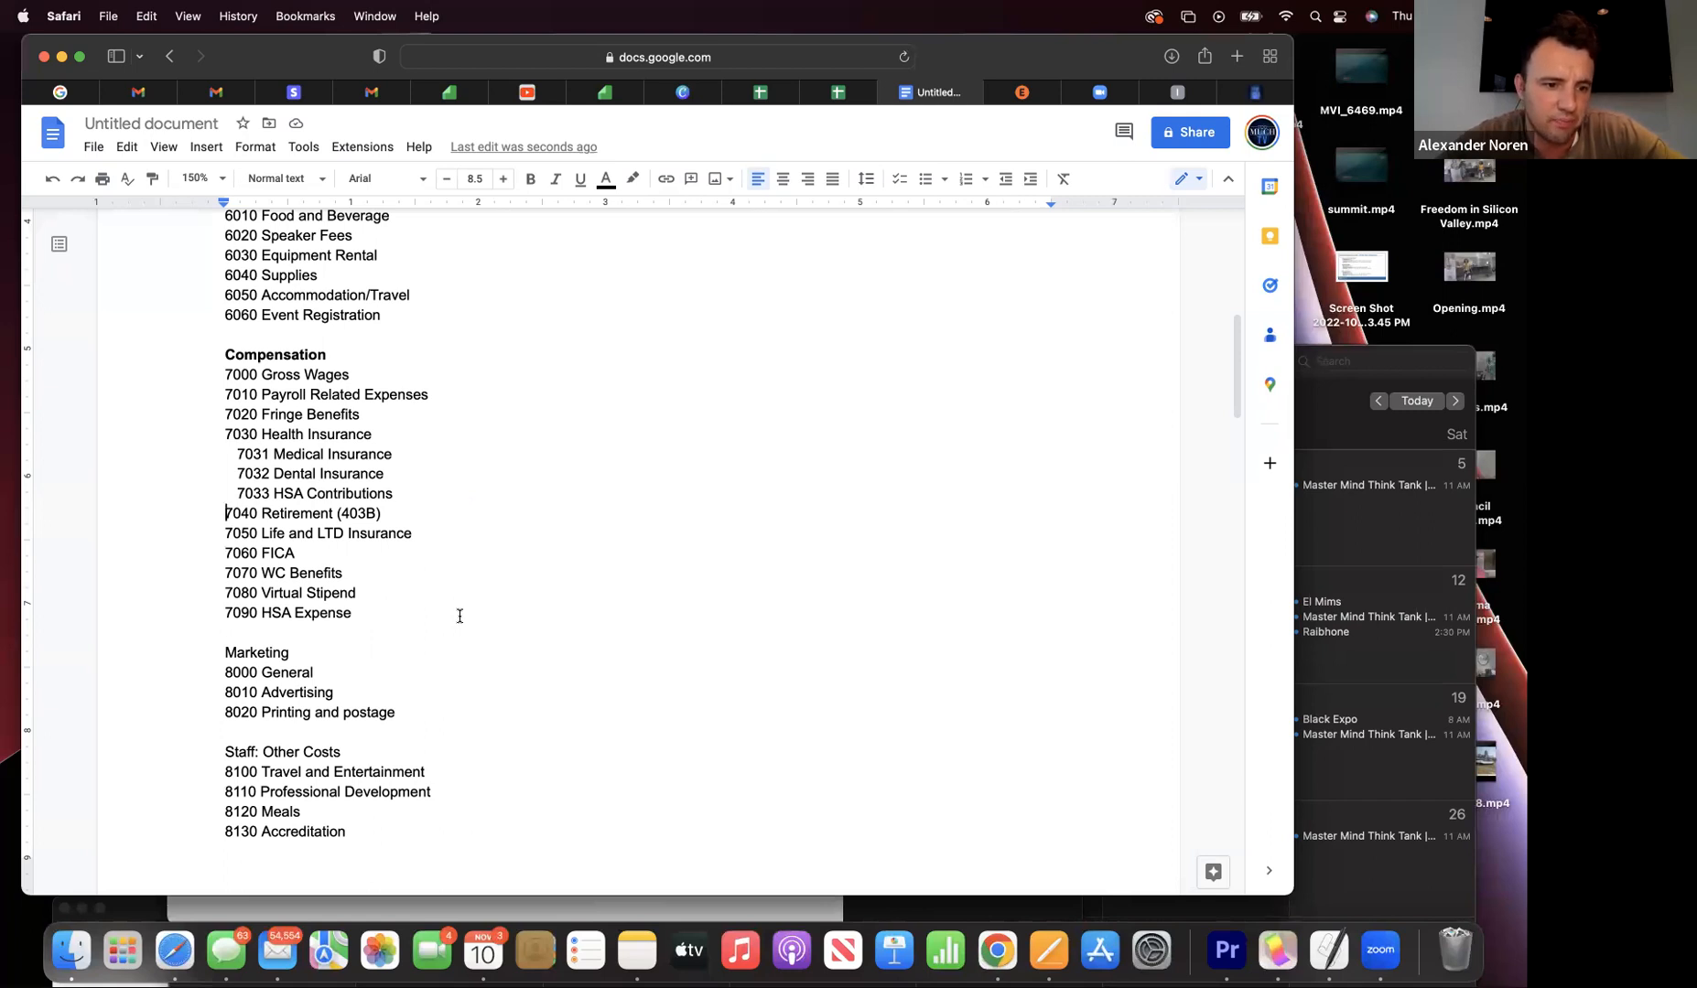
- Delete the word Accreditation from the 8130 line
scroll(460, 616, down, 5)
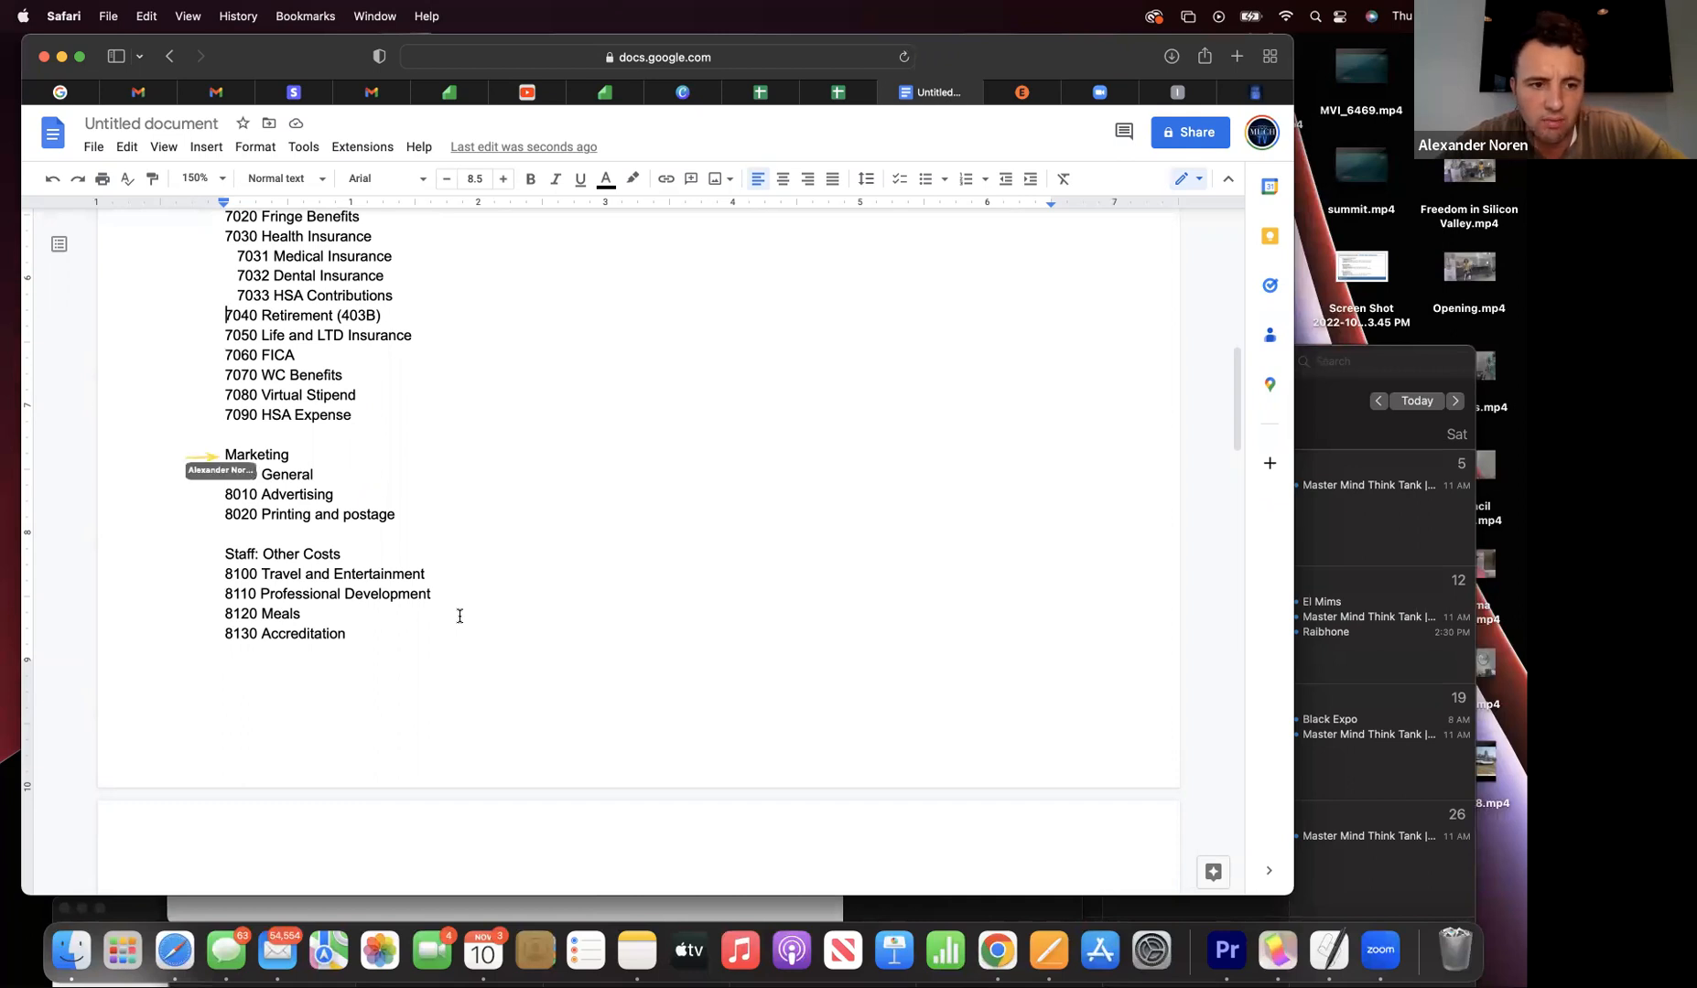
scroll(459, 616, down, 2)
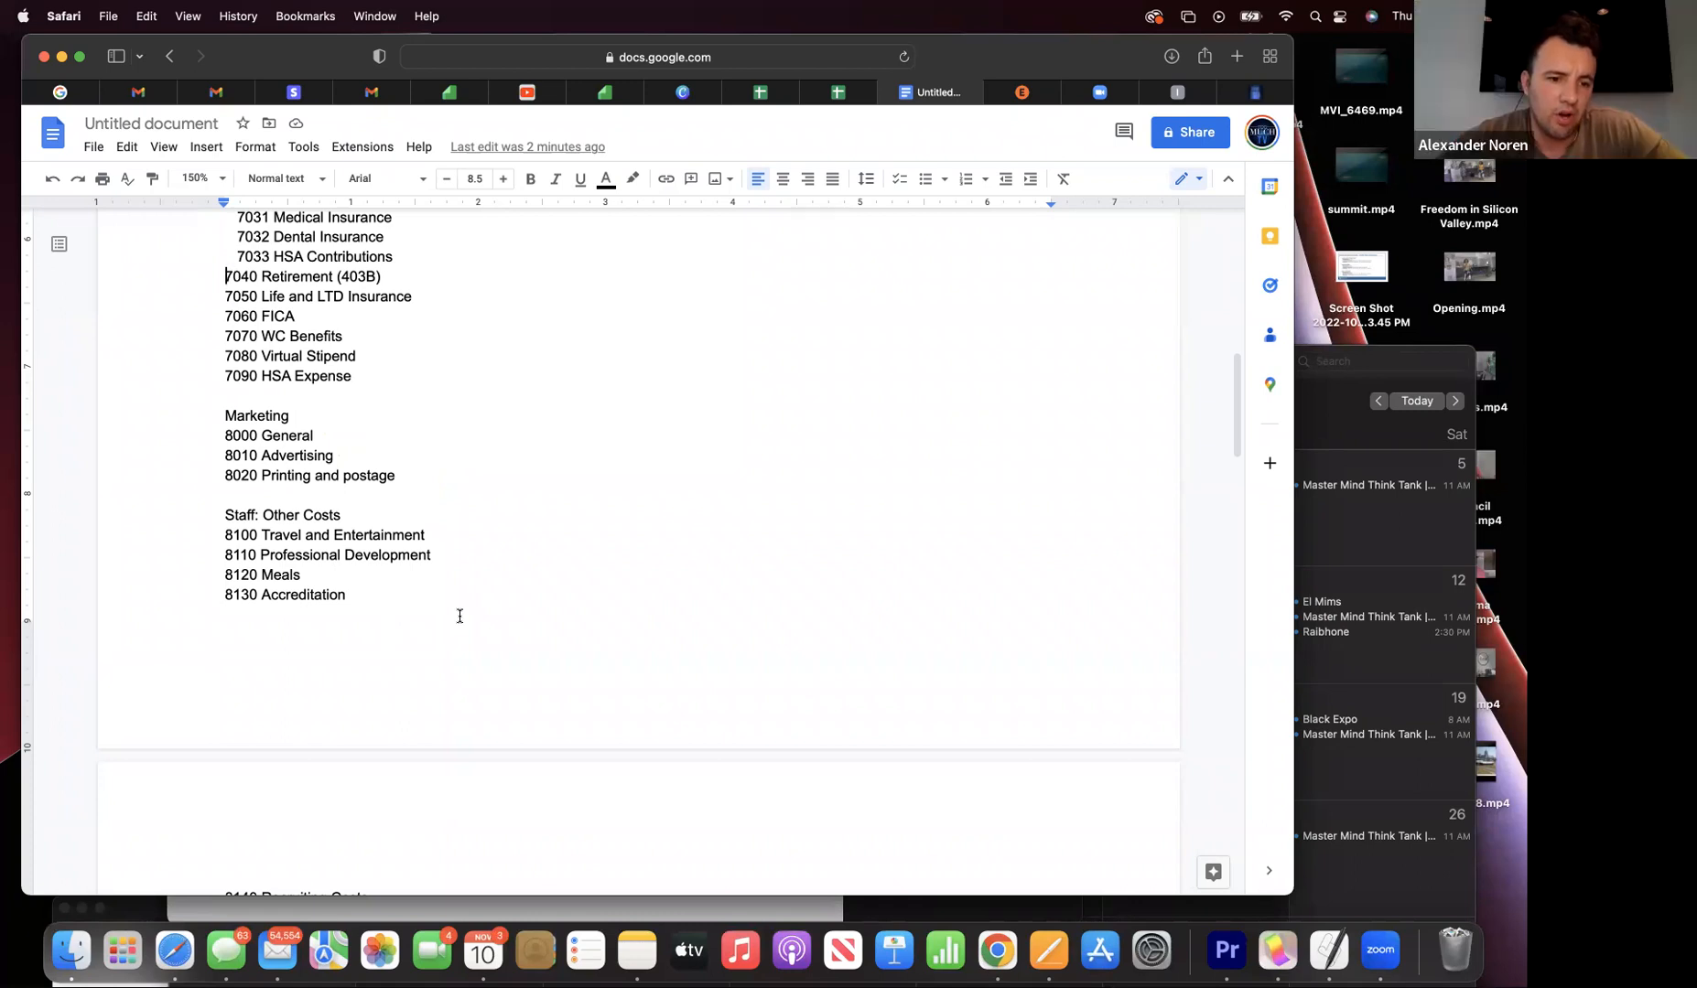
scroll(459, 616, down, 1)
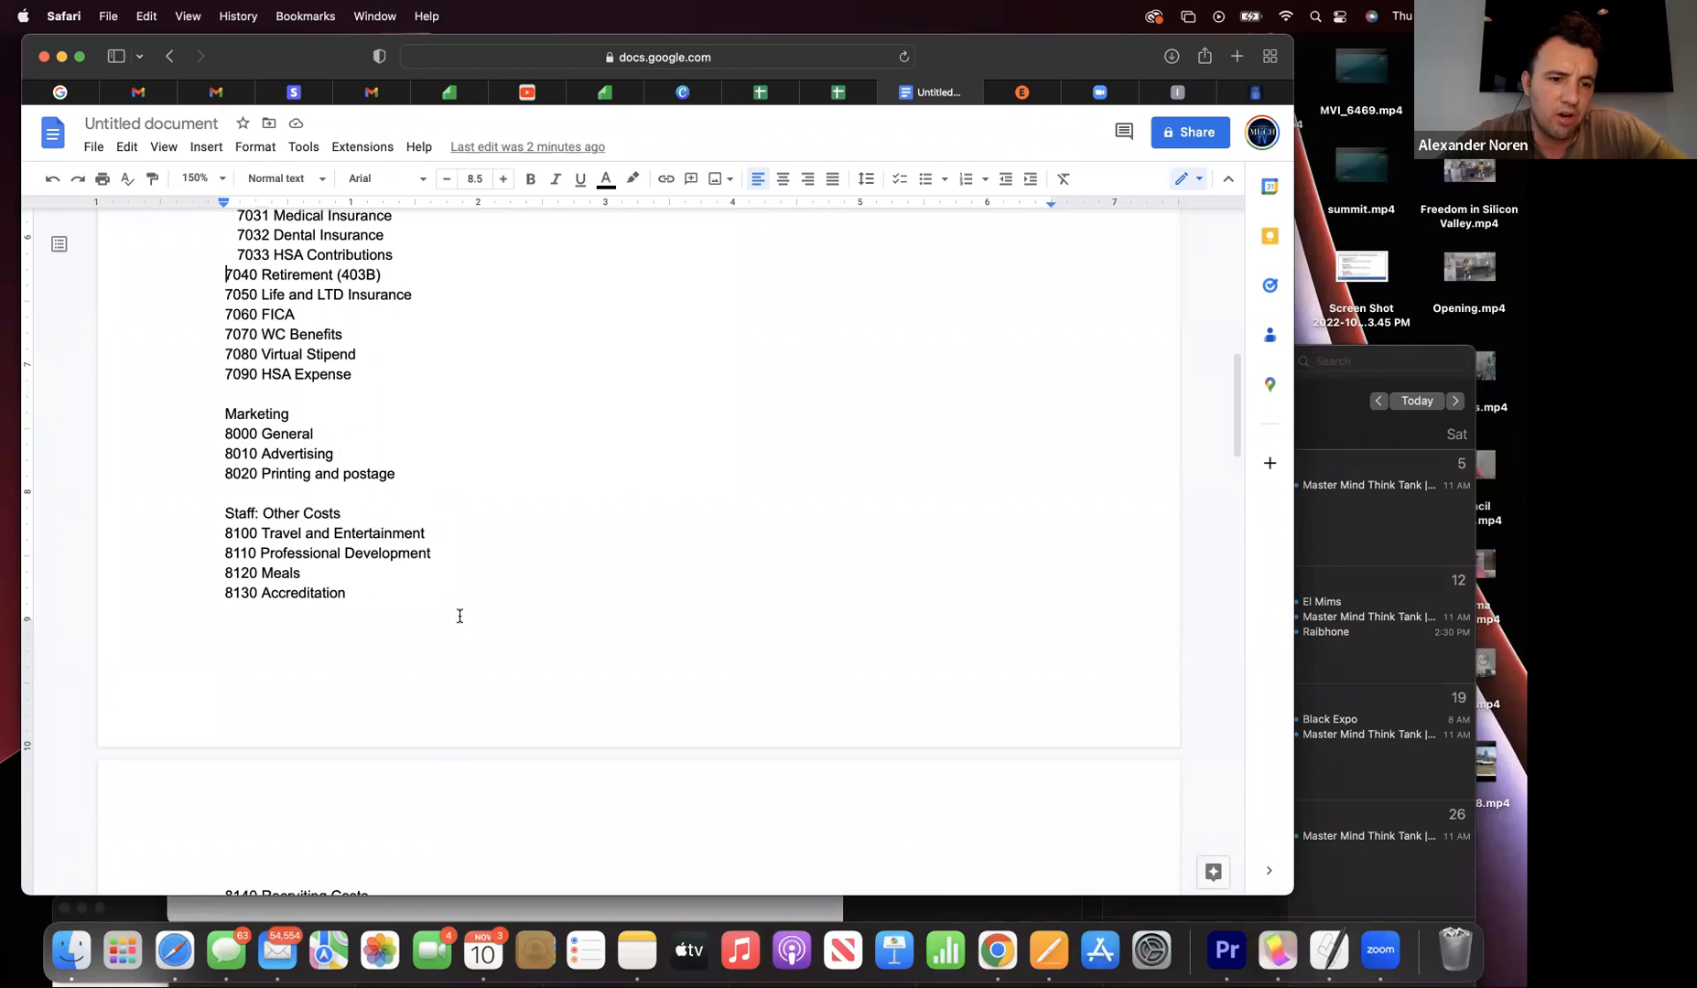
scroll(459, 615, down, 1)
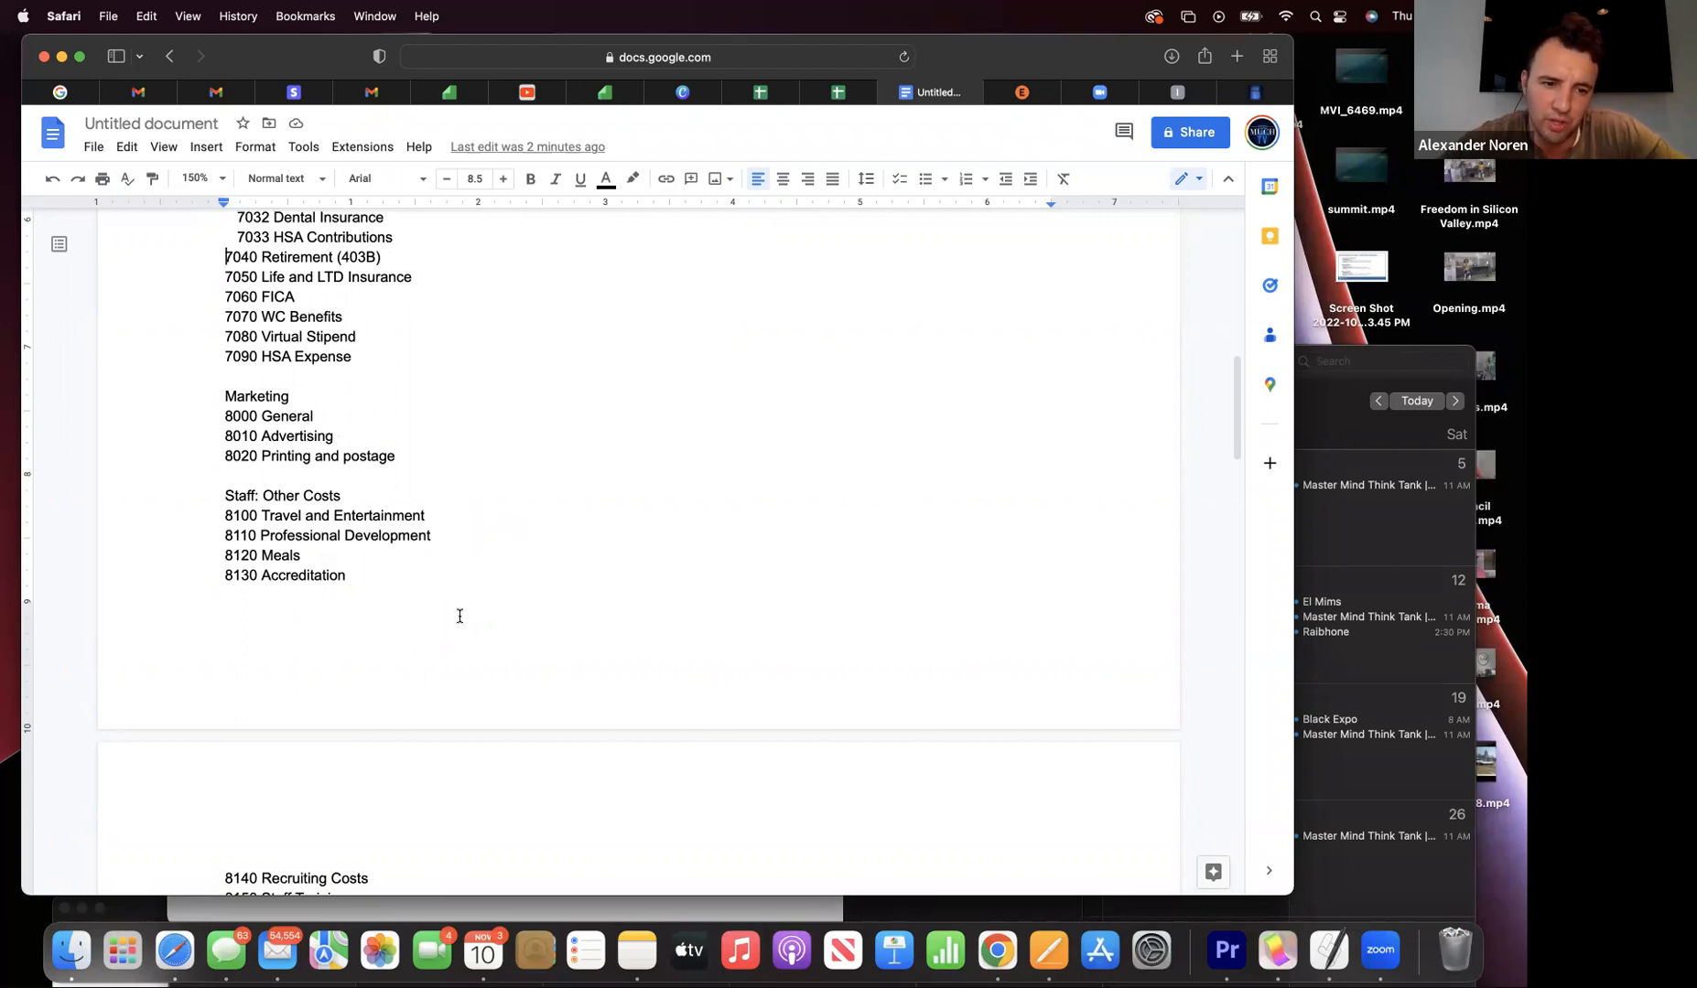
click(353, 577)
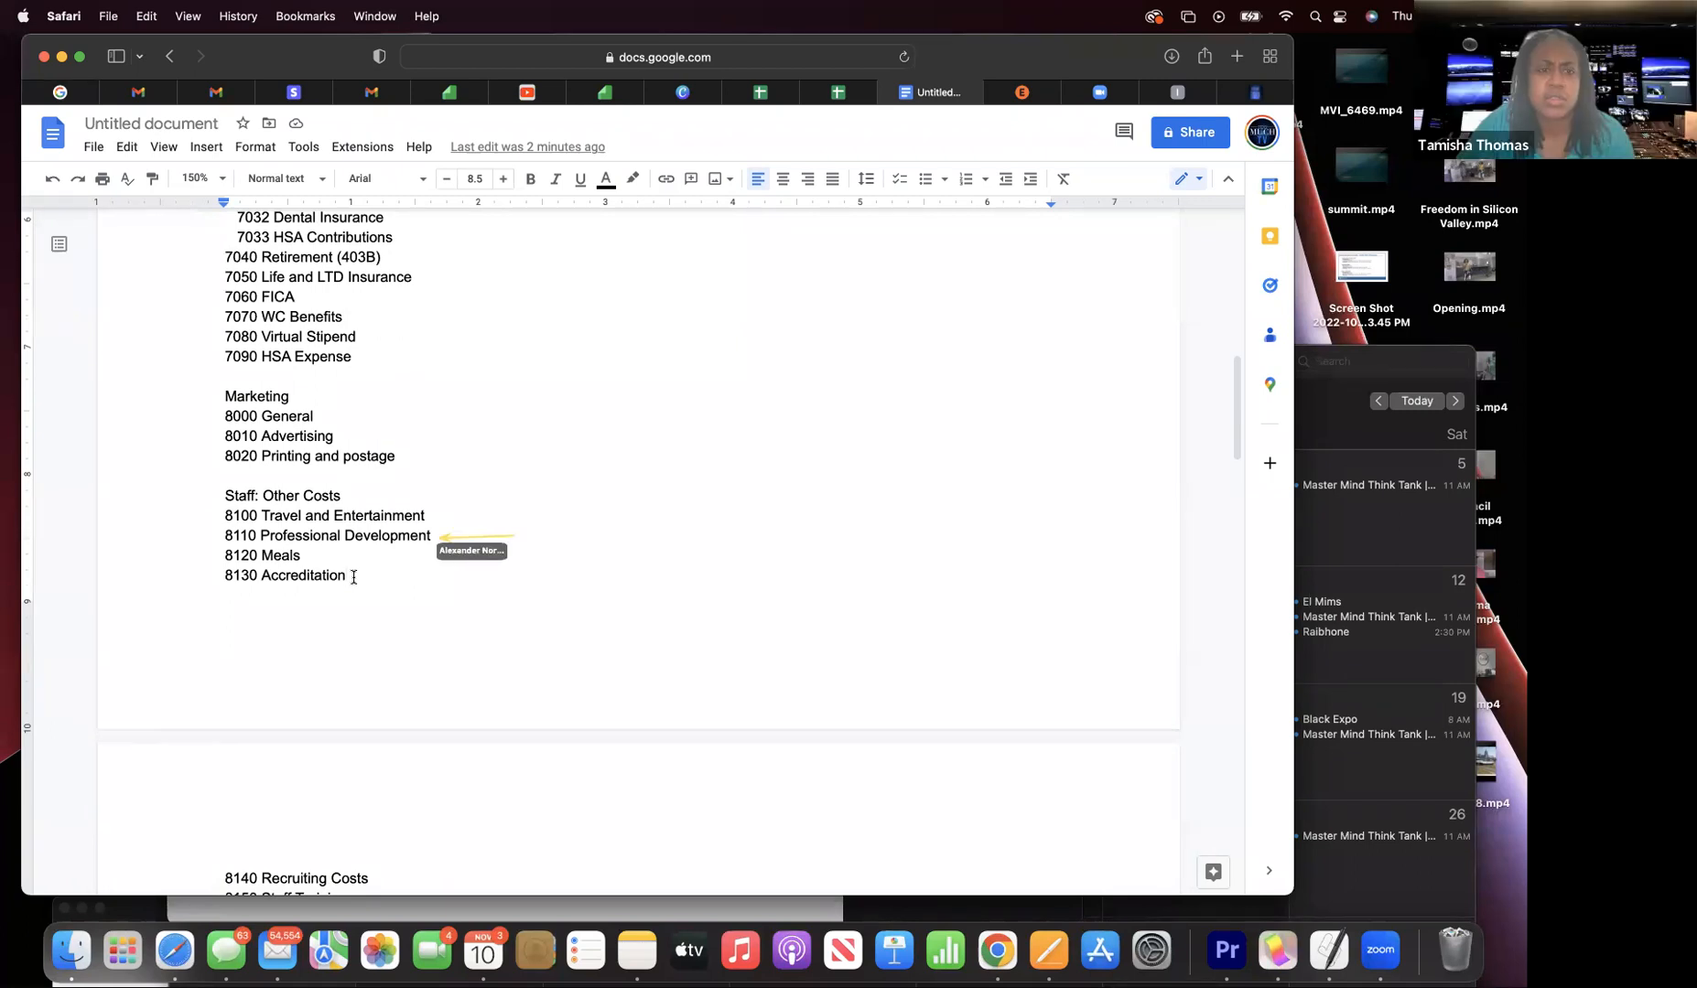
drag(347, 575, 257, 574)
key(BackSpace)
- Remove the whole 8130 entry, leaving an empty line after 8120 Meals
text(pr)
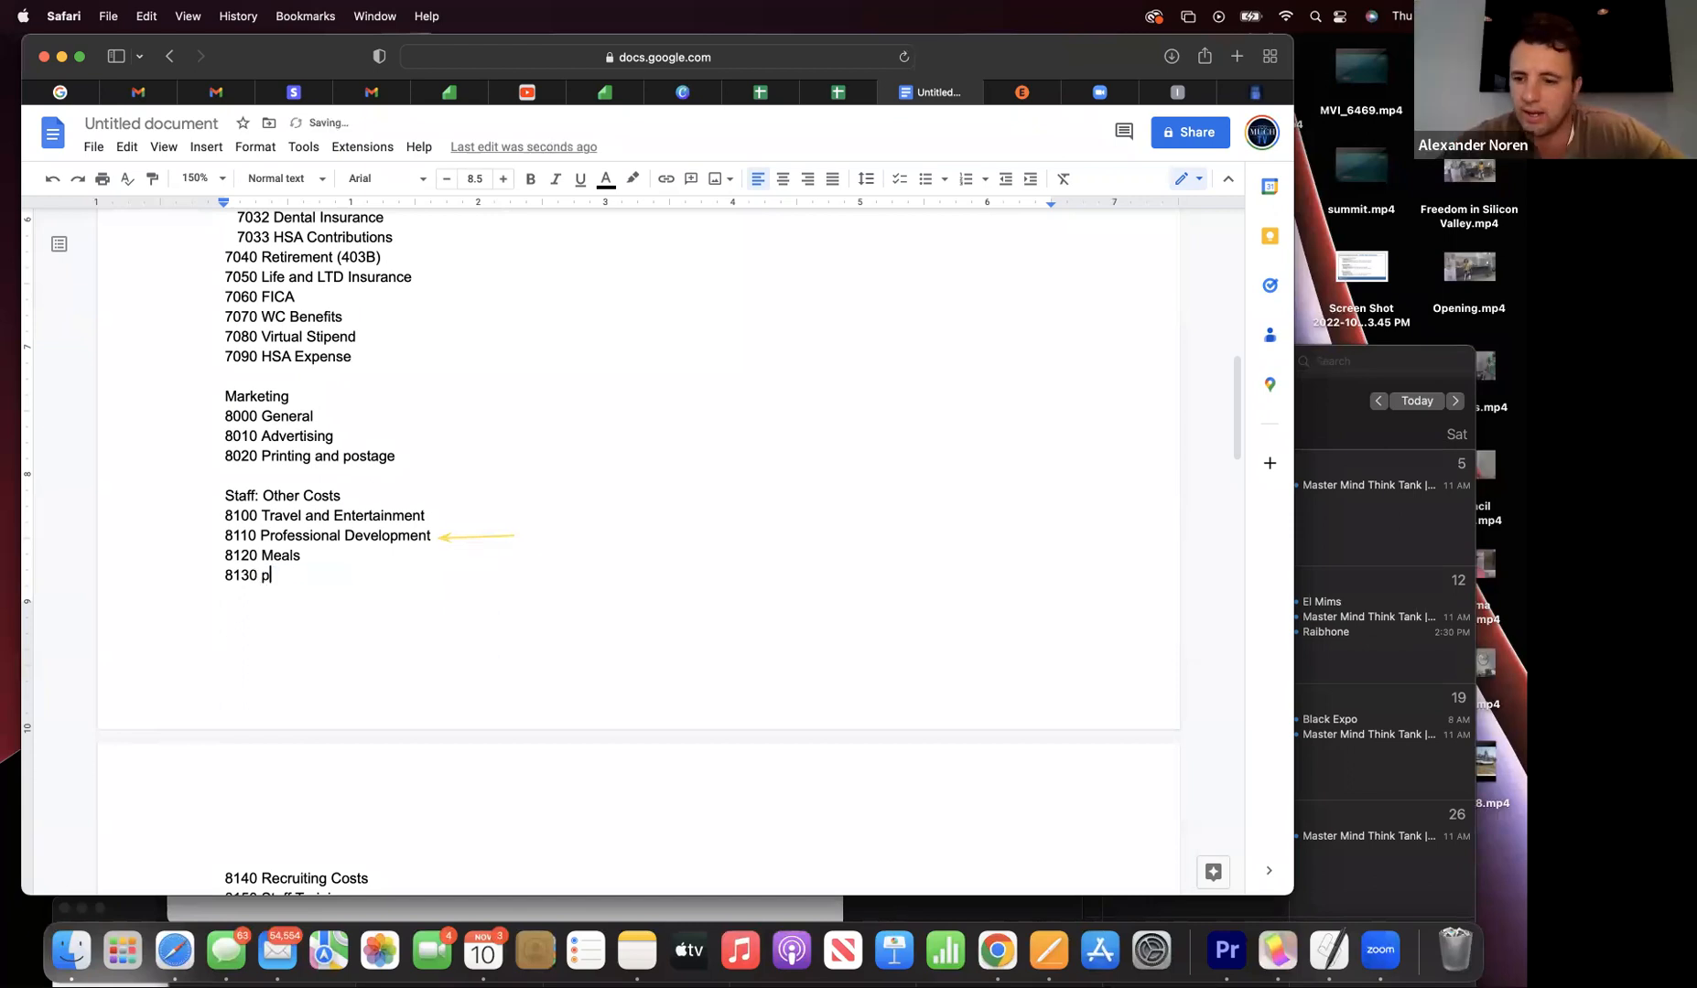
key(BackSpace)
key(BackSpace)
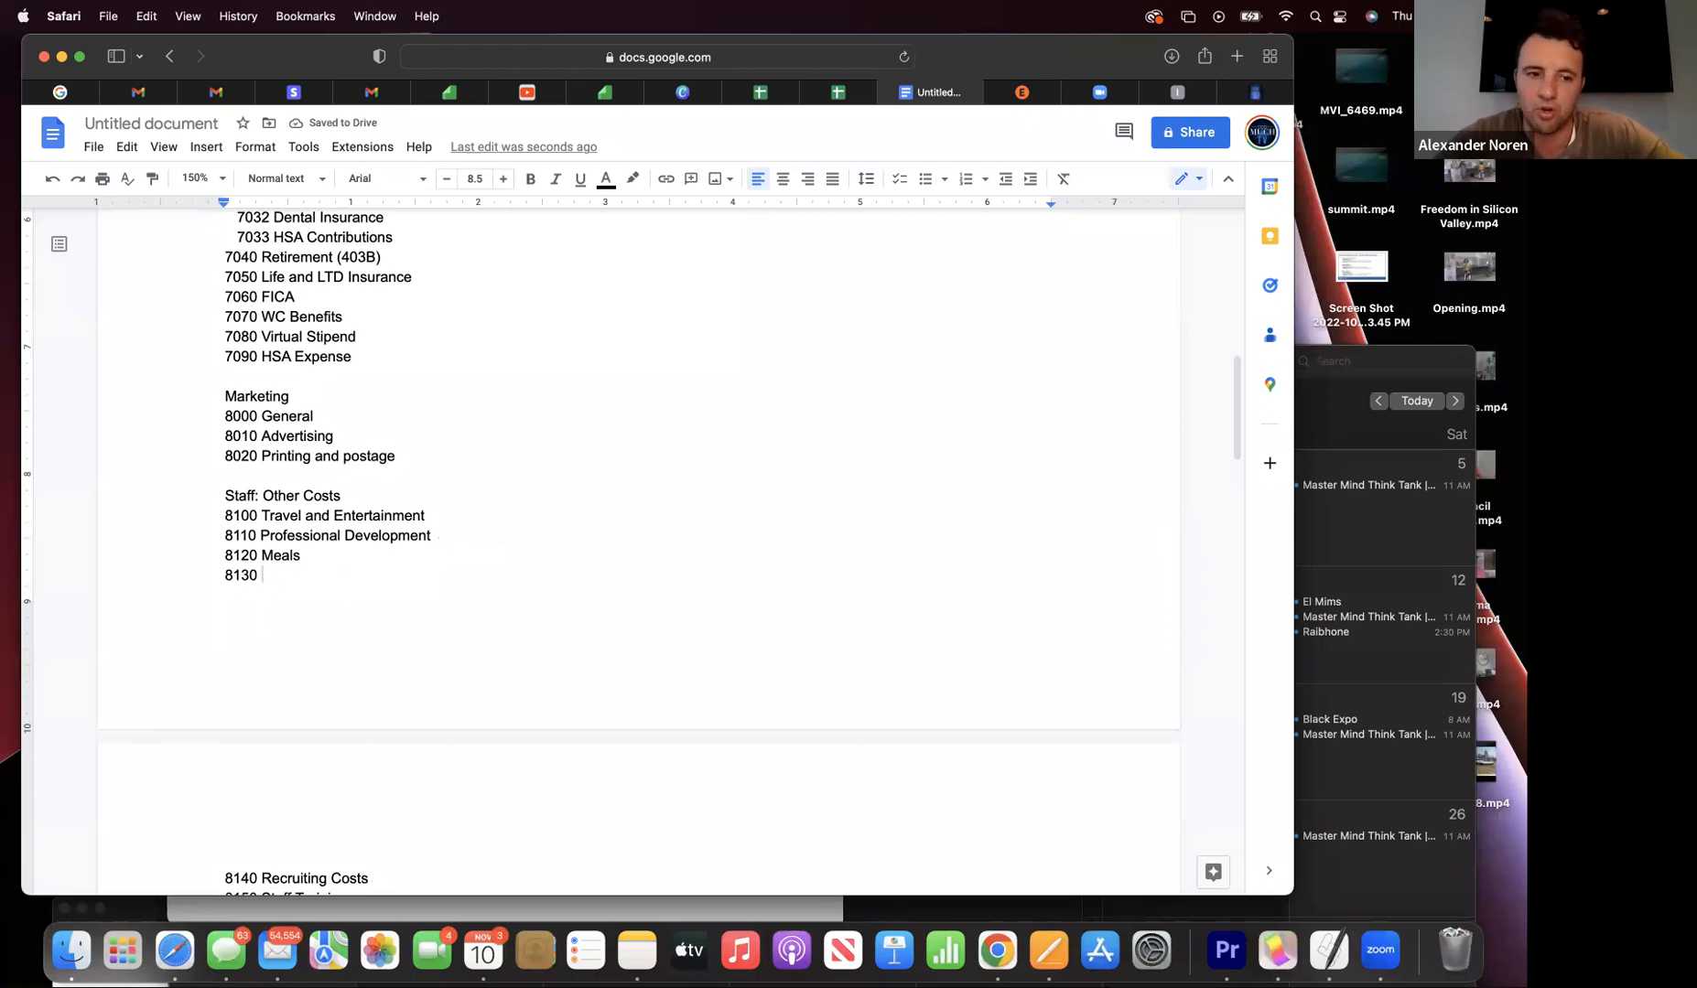
text(P)
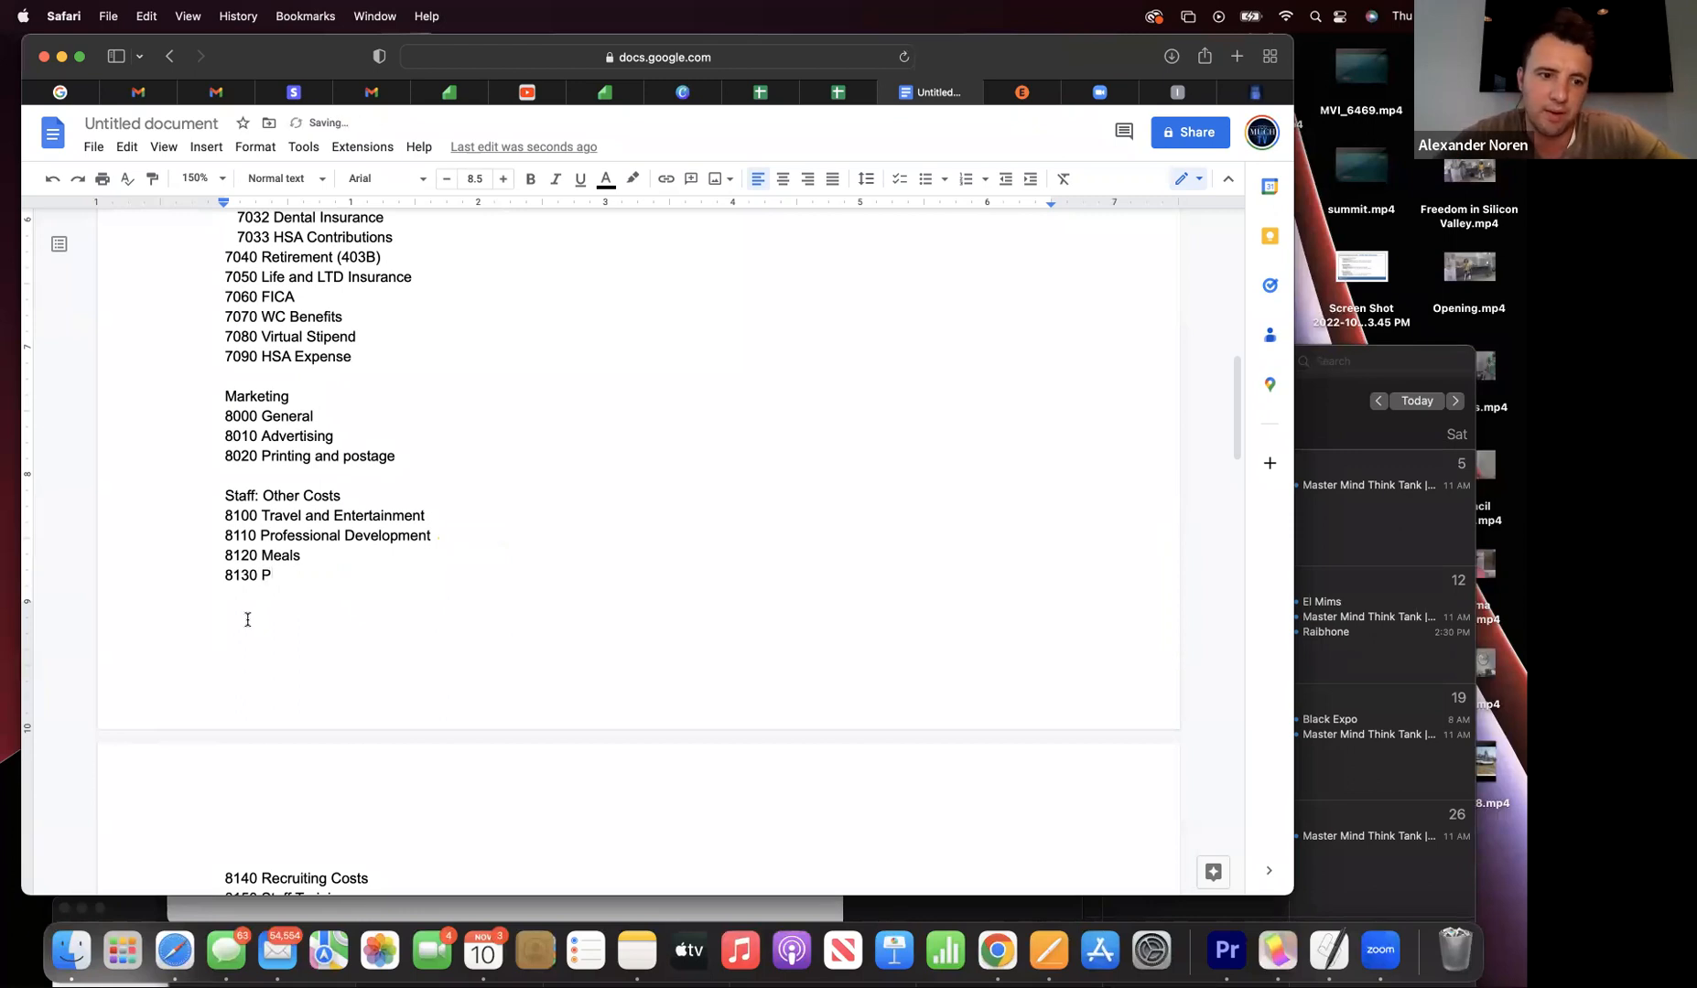
text(ro)
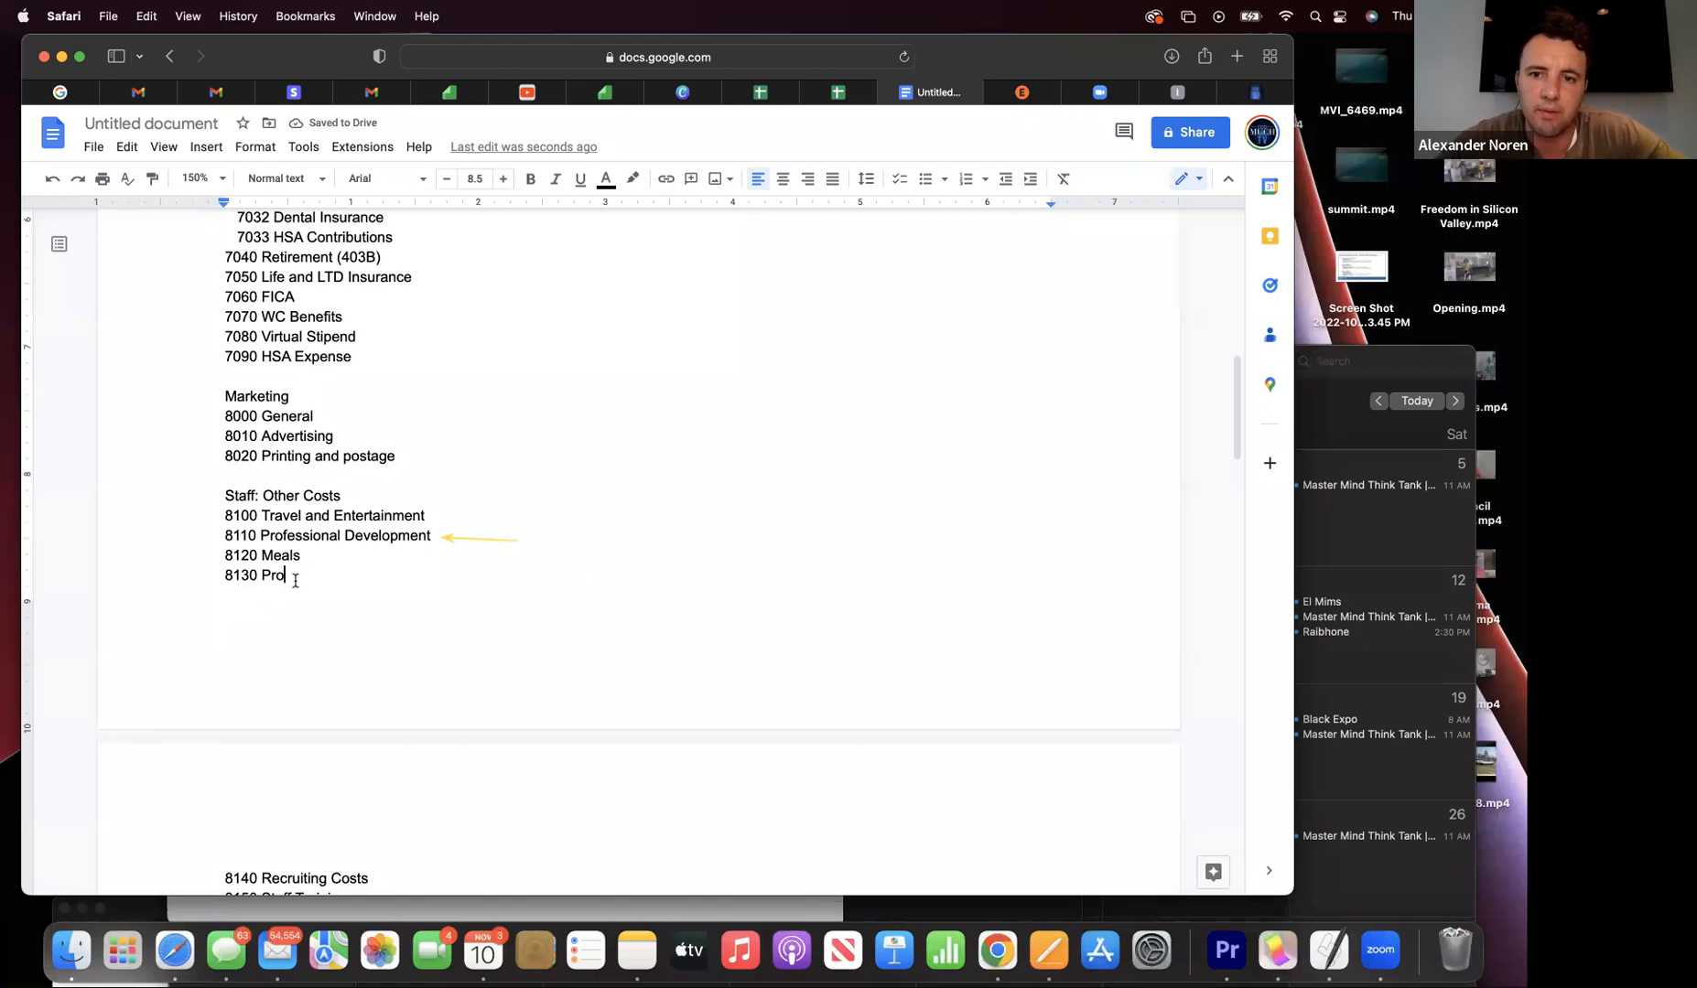
drag(294, 580, 180, 581)
key(BackSpace)
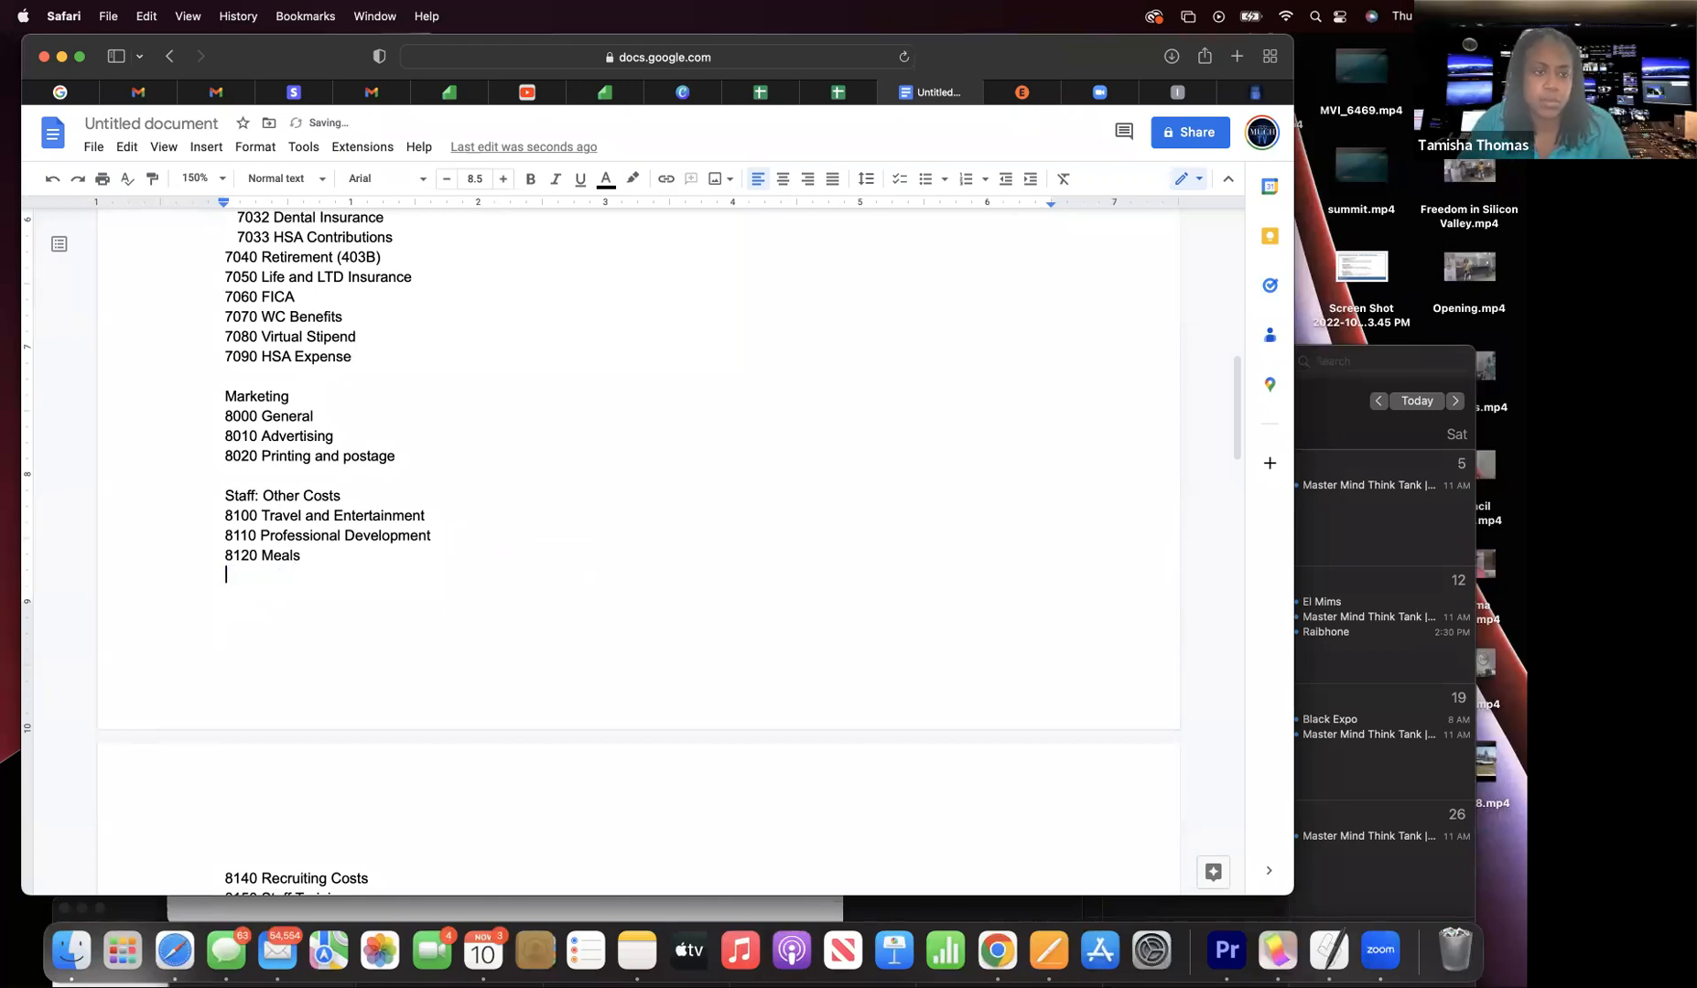
scroll(180, 581, down, 2)
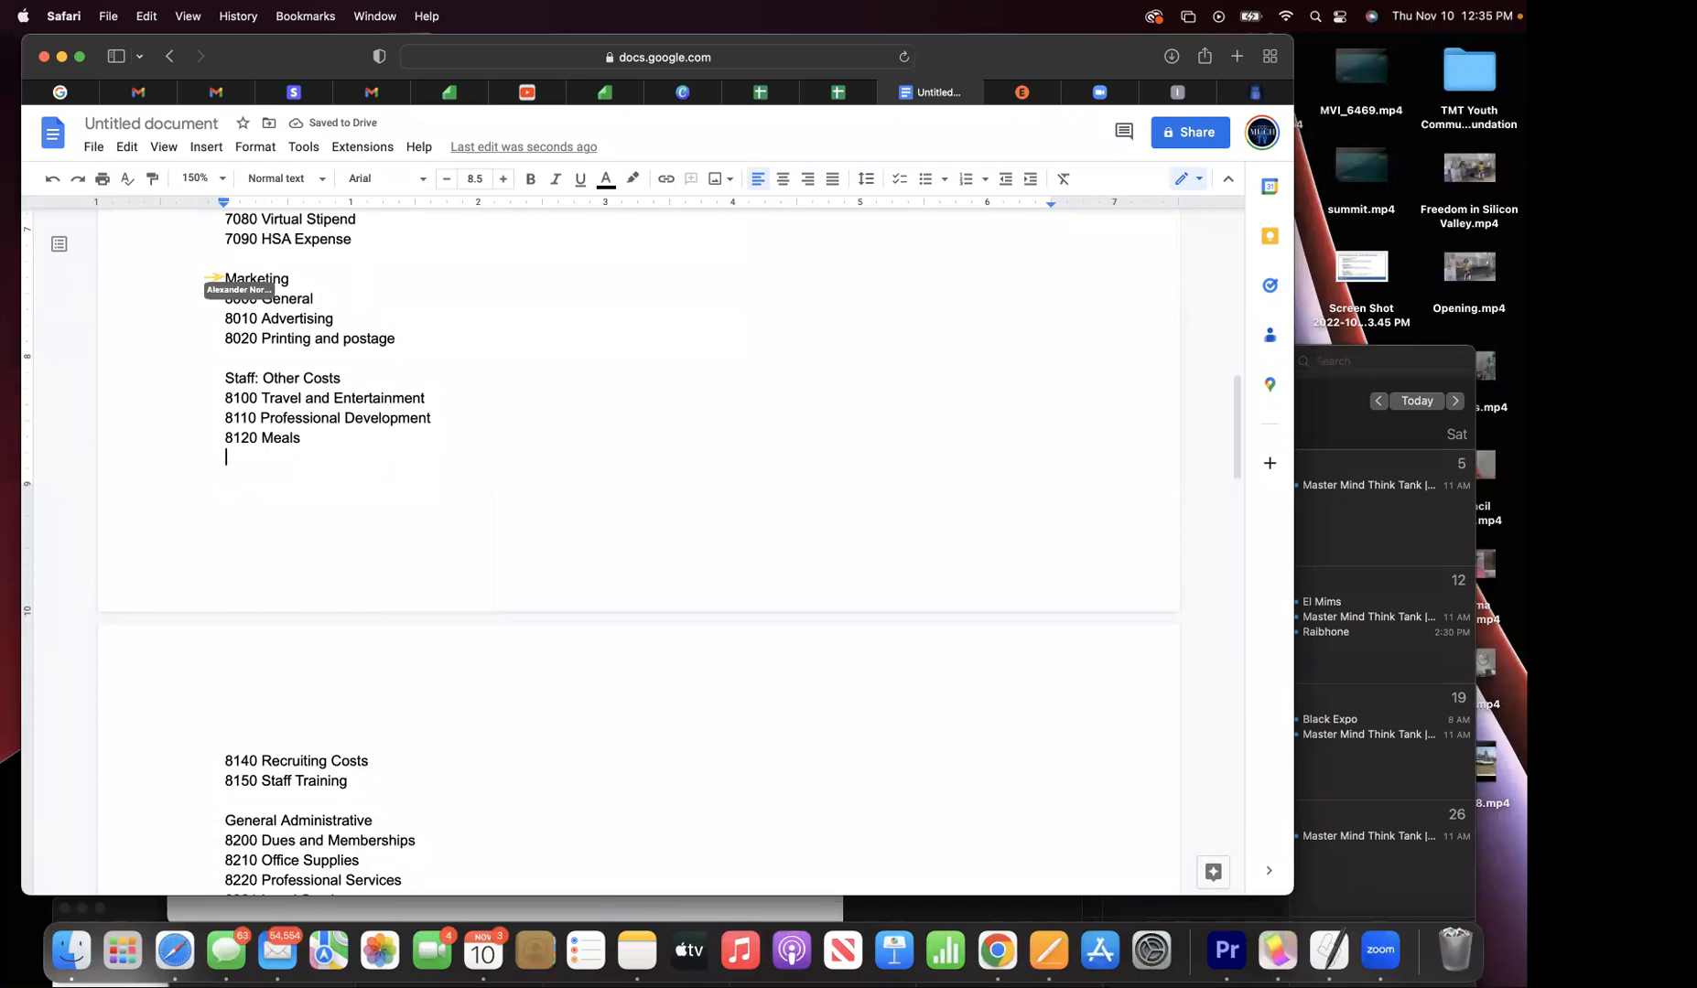
scroll(637, 552, up, 1)
scroll(637, 552, up, 1)
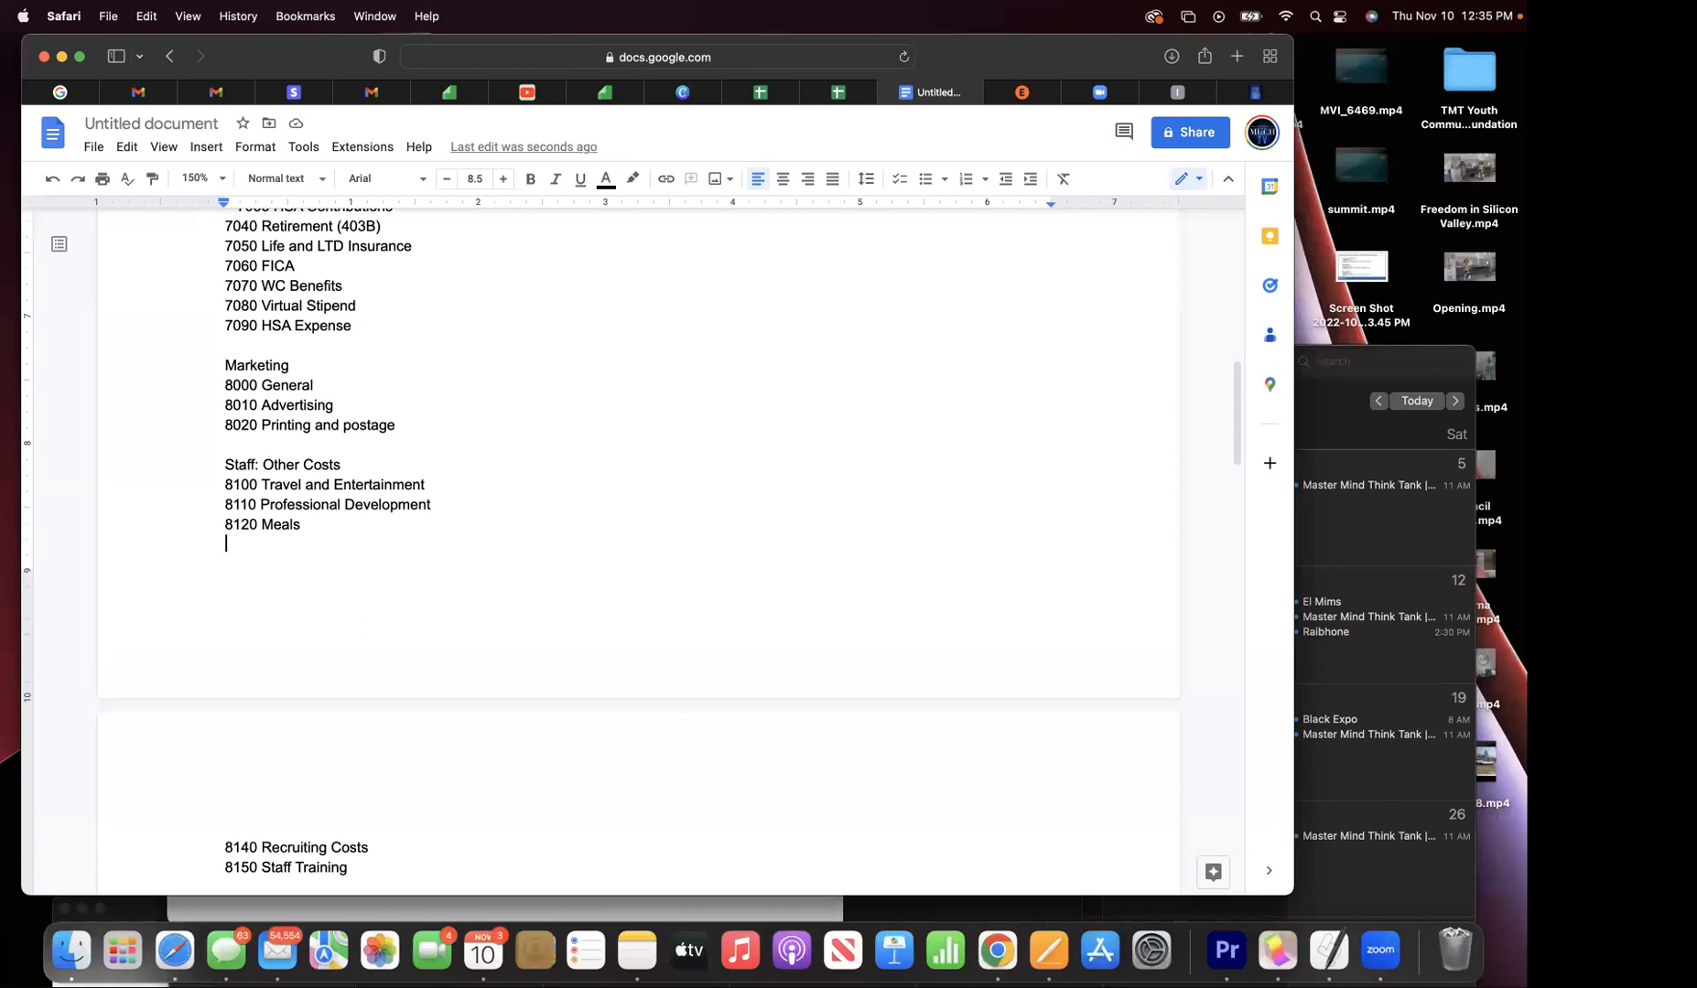
scroll(638, 552, up, 3)
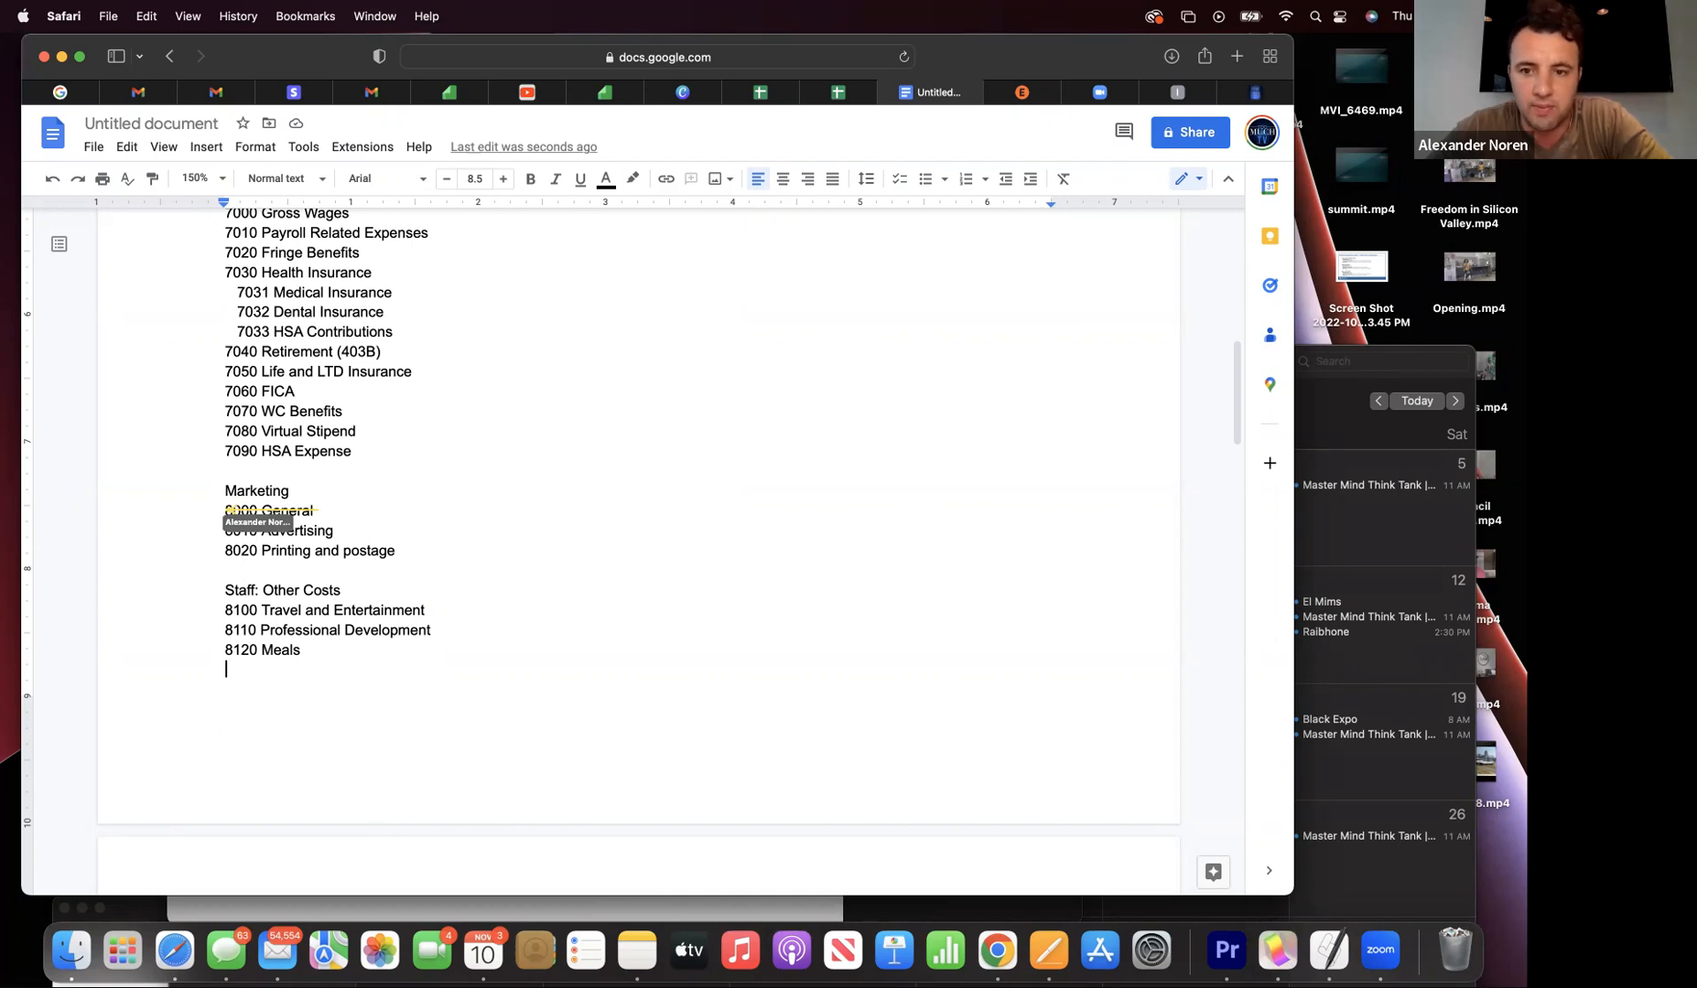
click(230, 668)
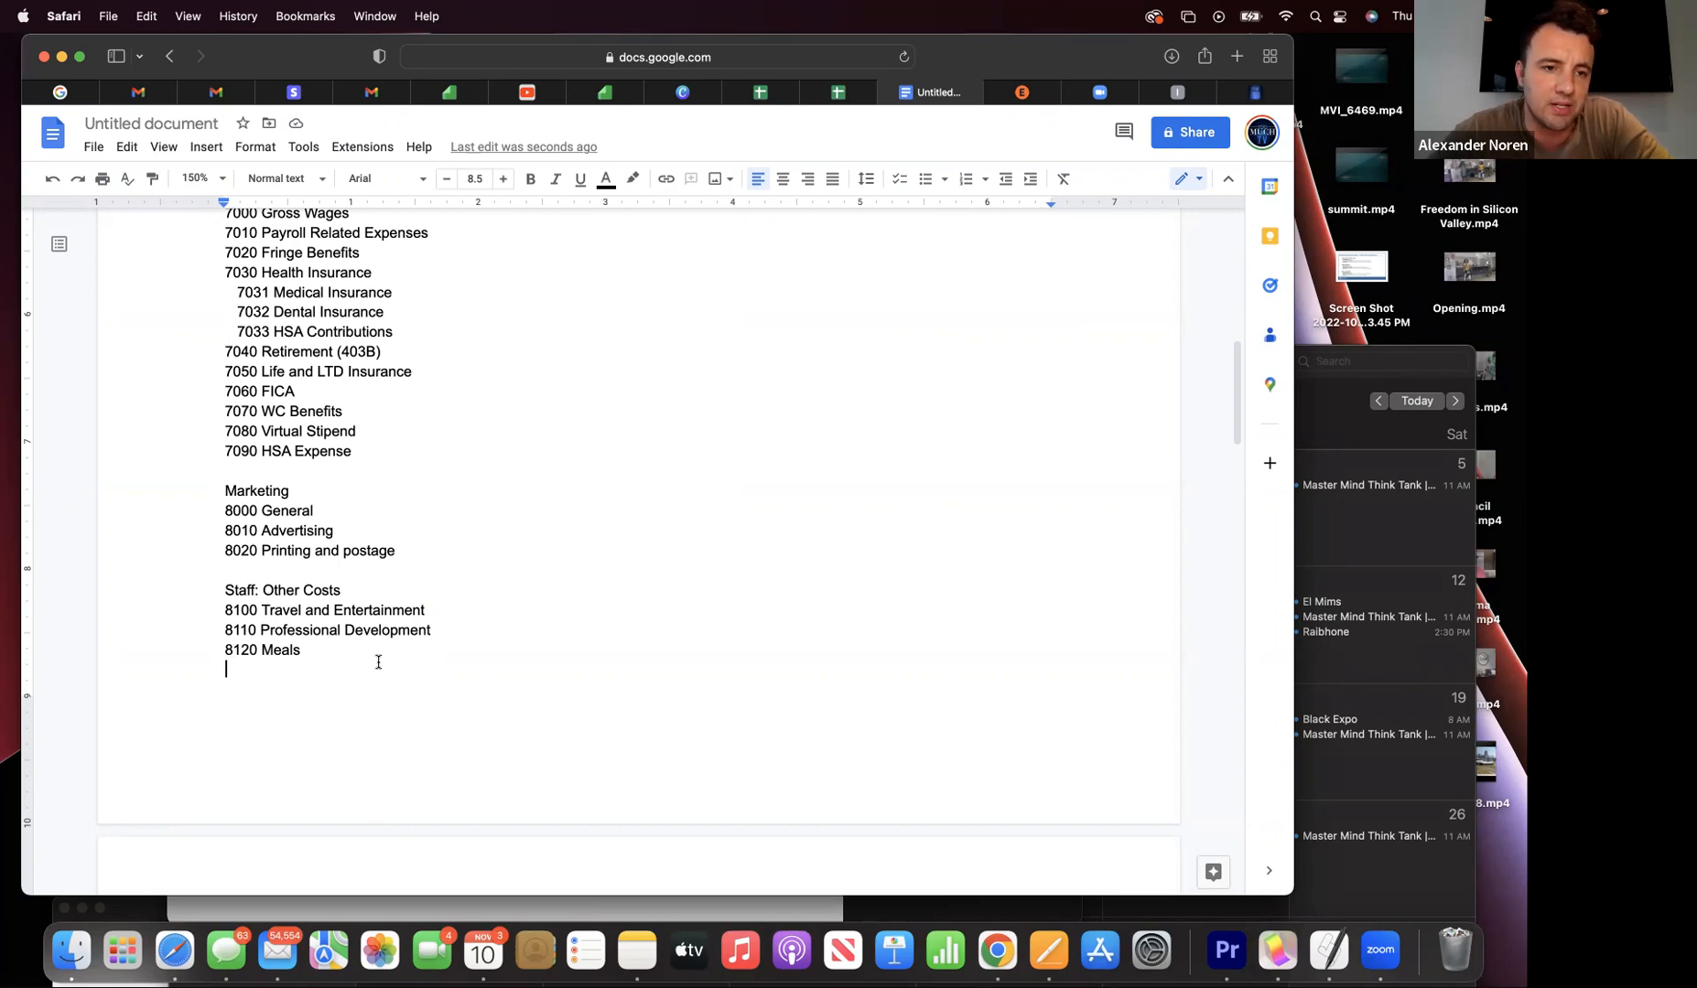
scroll(378, 662, up, 10)
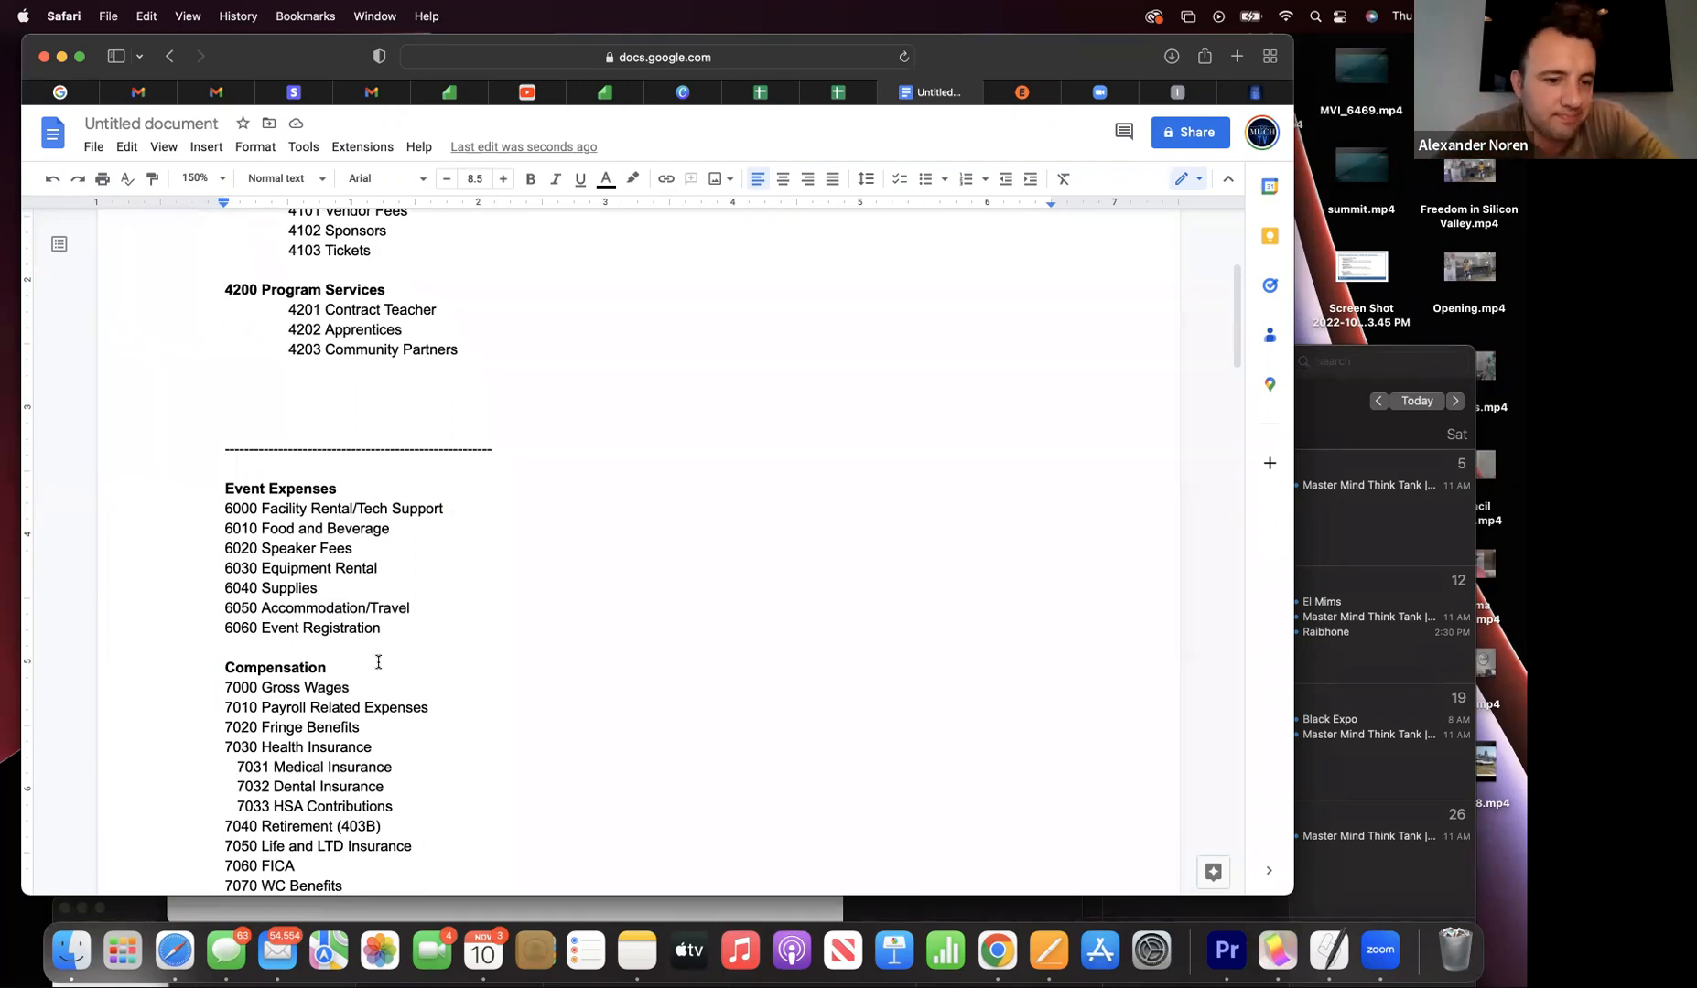
scroll(378, 661, down, 10)
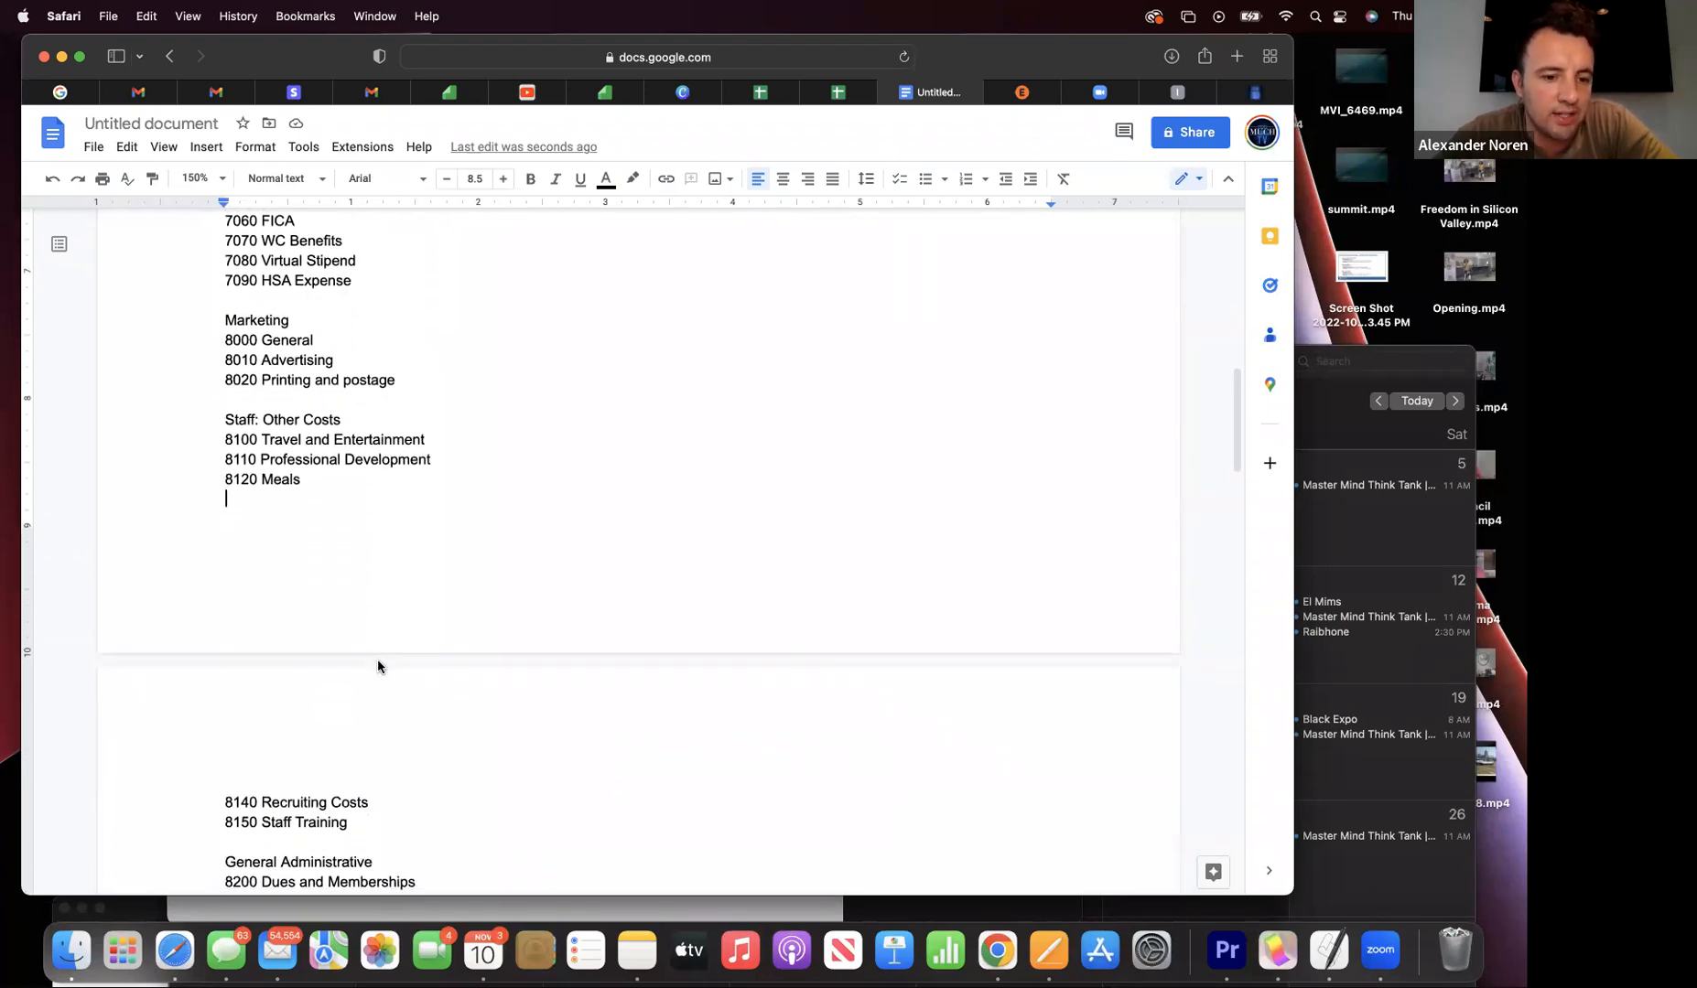
scroll(377, 664, down, 2)
scroll(378, 662, down, 3)
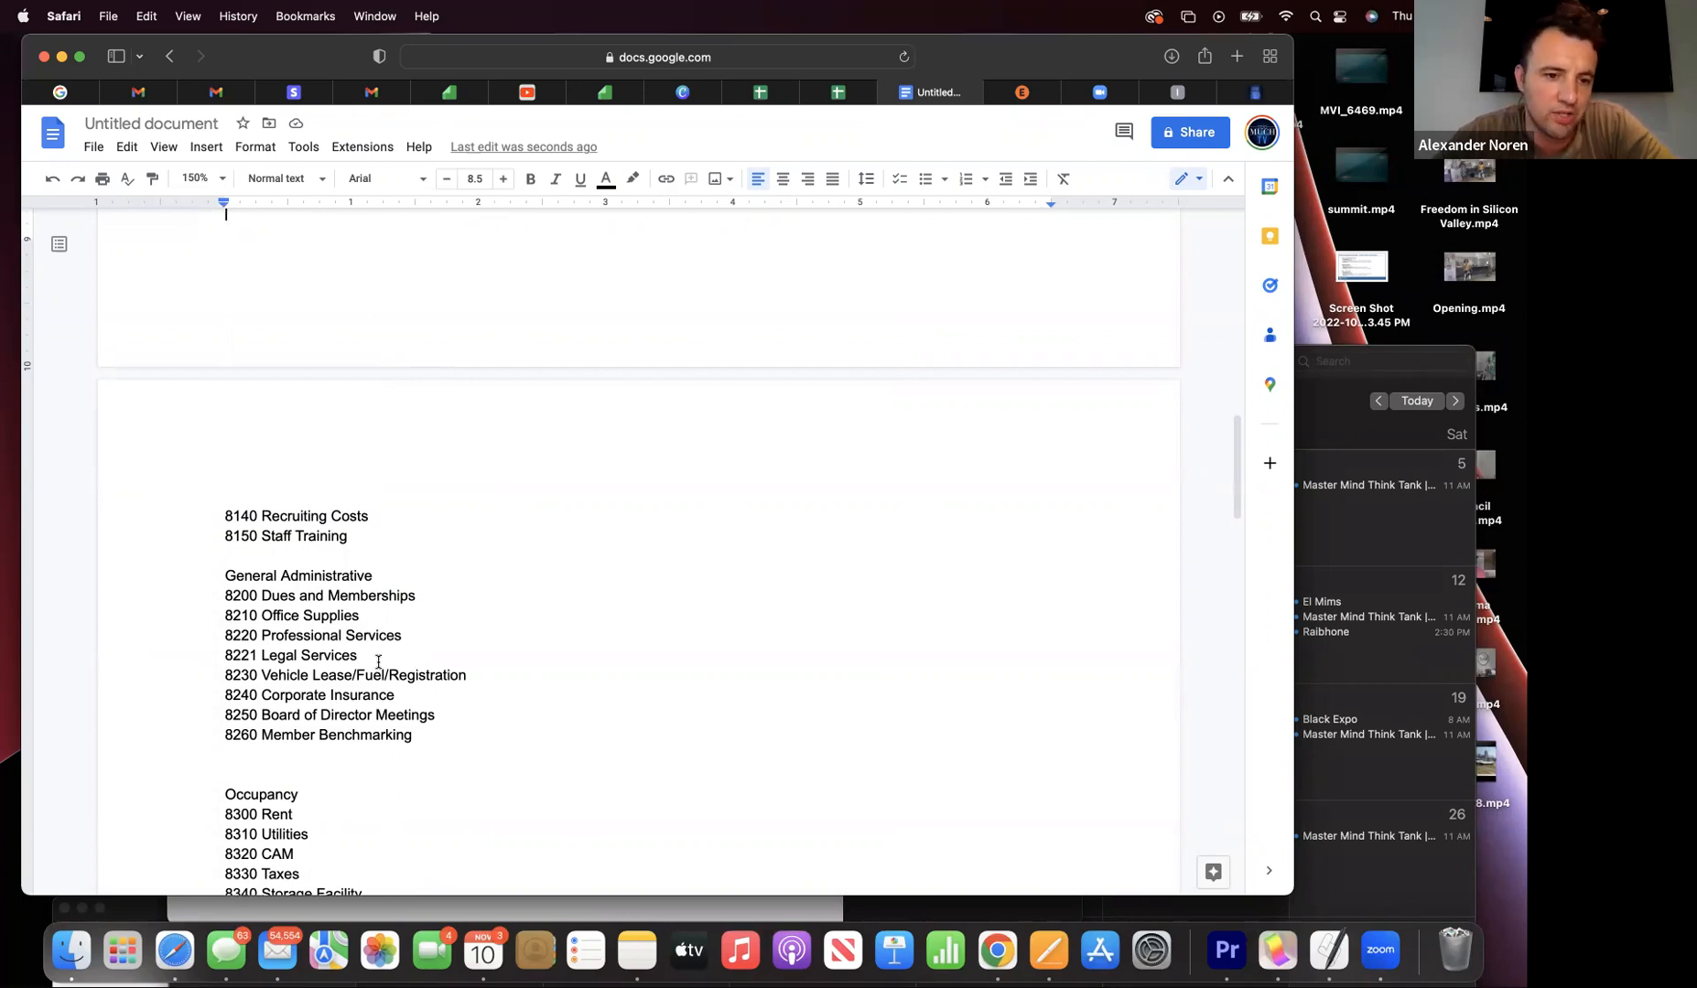
scroll(378, 662, up, 1)
scroll(378, 662, down, 1)
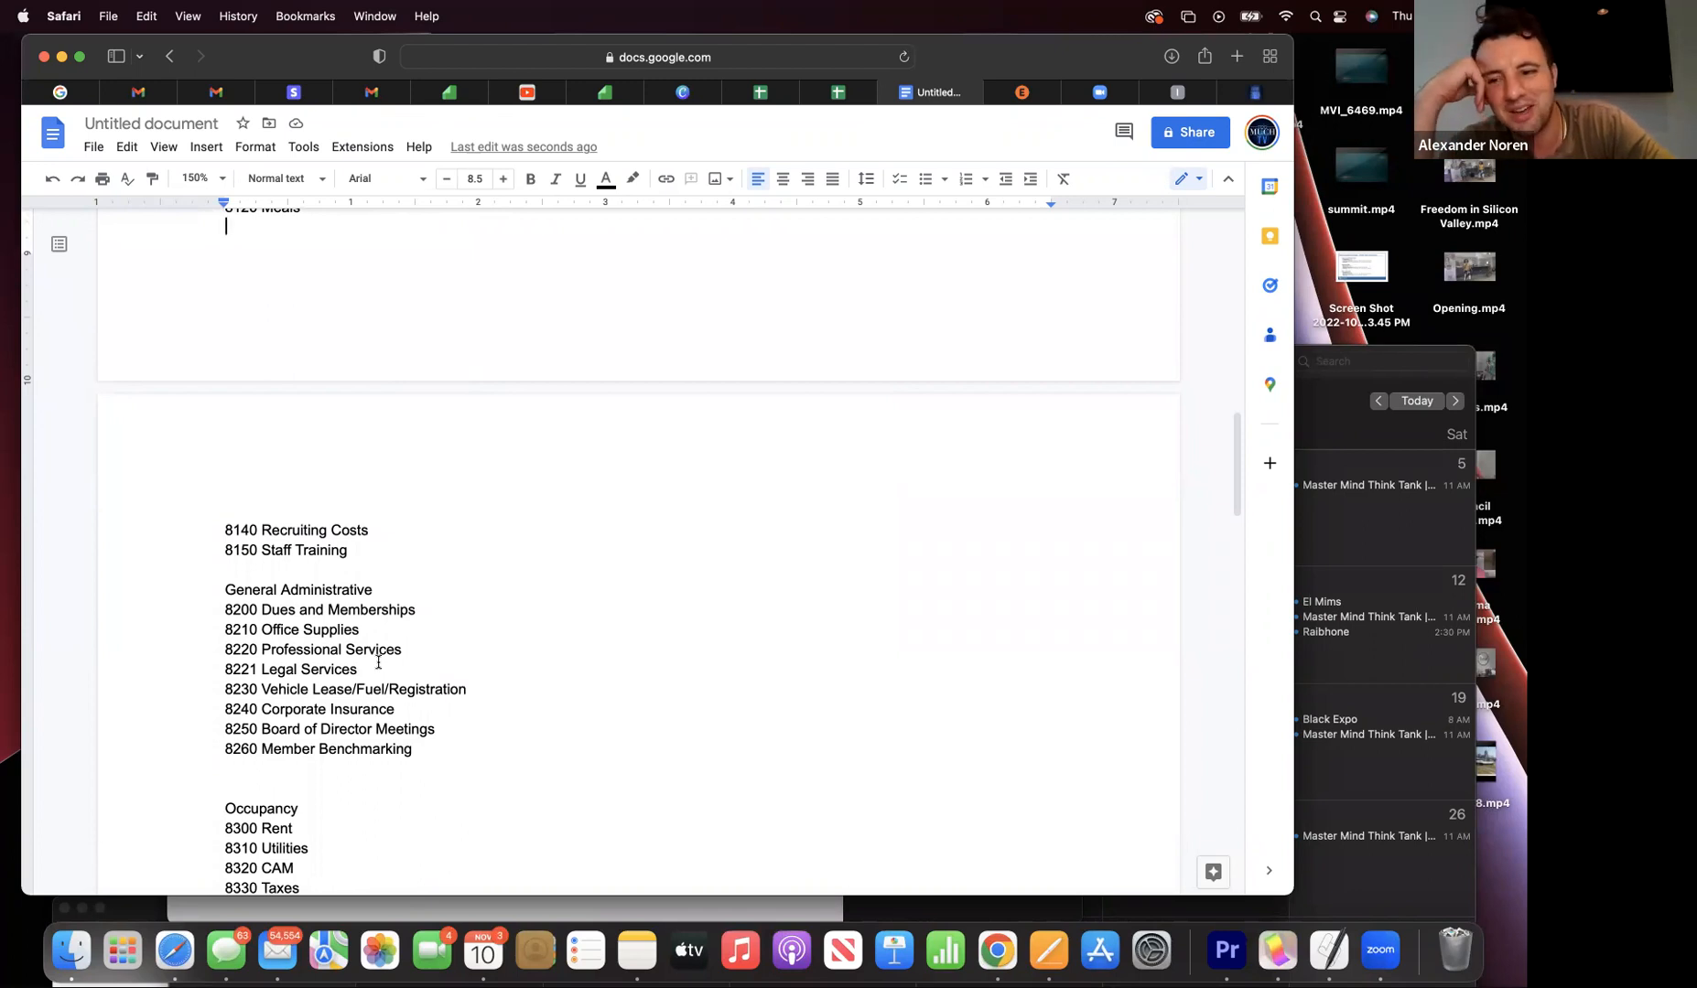
scroll(378, 662, up, 3)
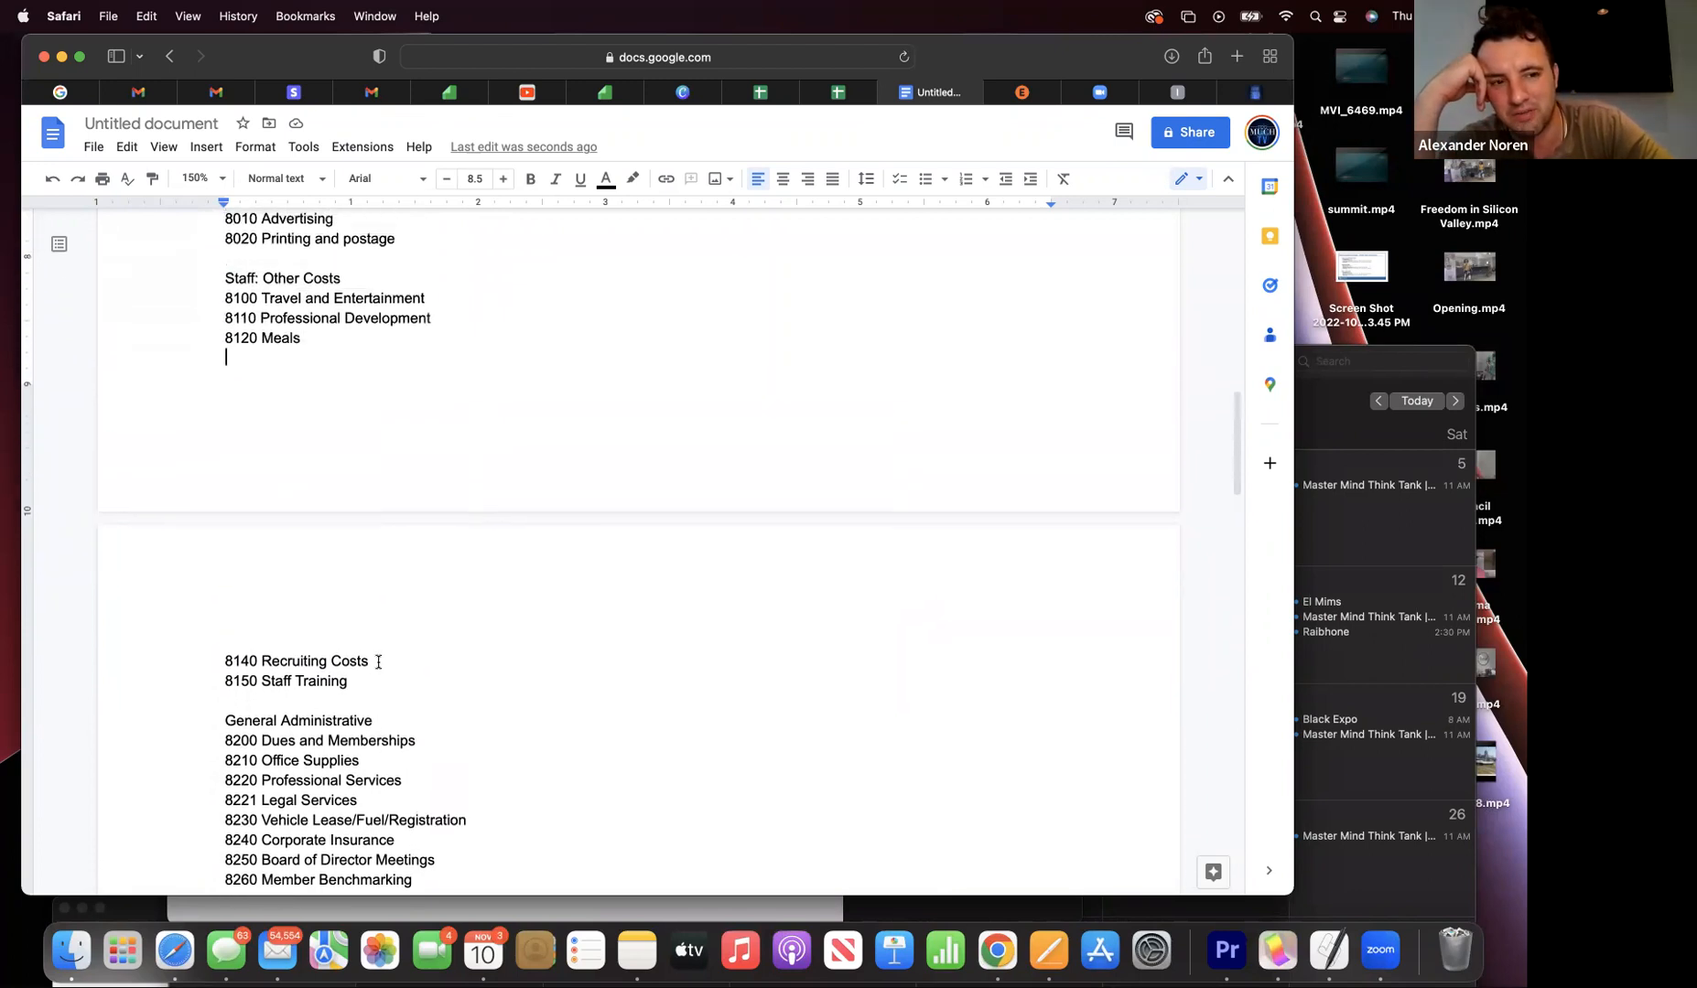
scroll(378, 661, up, 2)
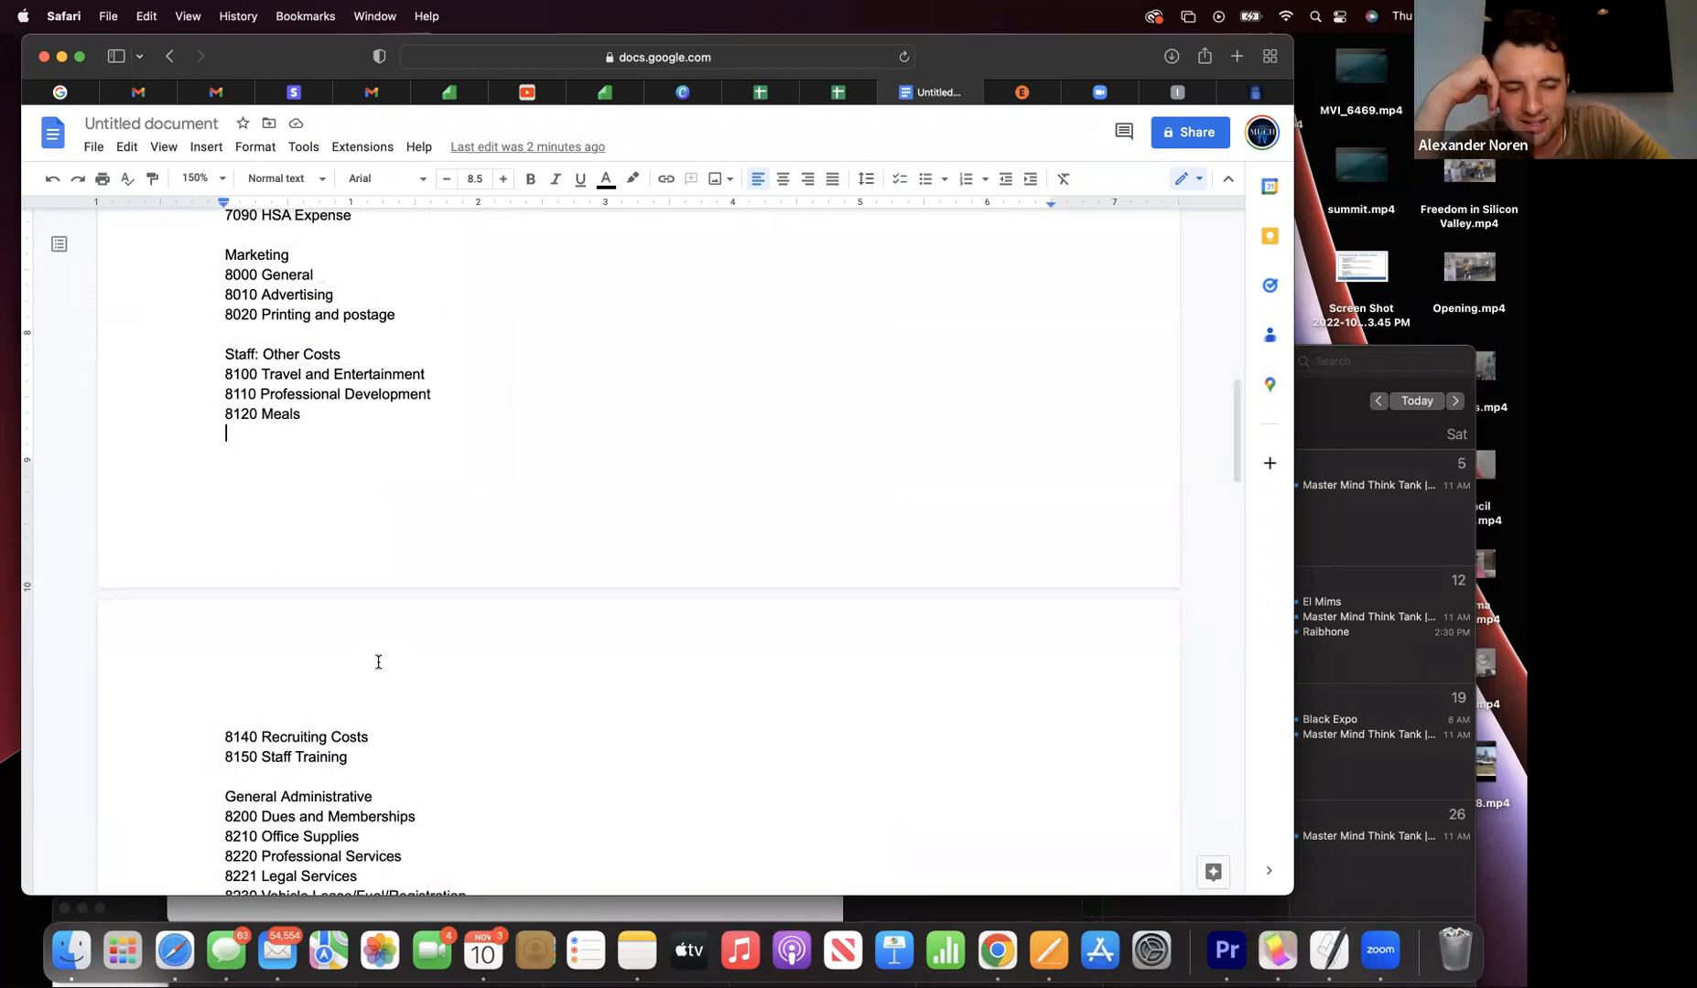
scroll(378, 662, down, 1)
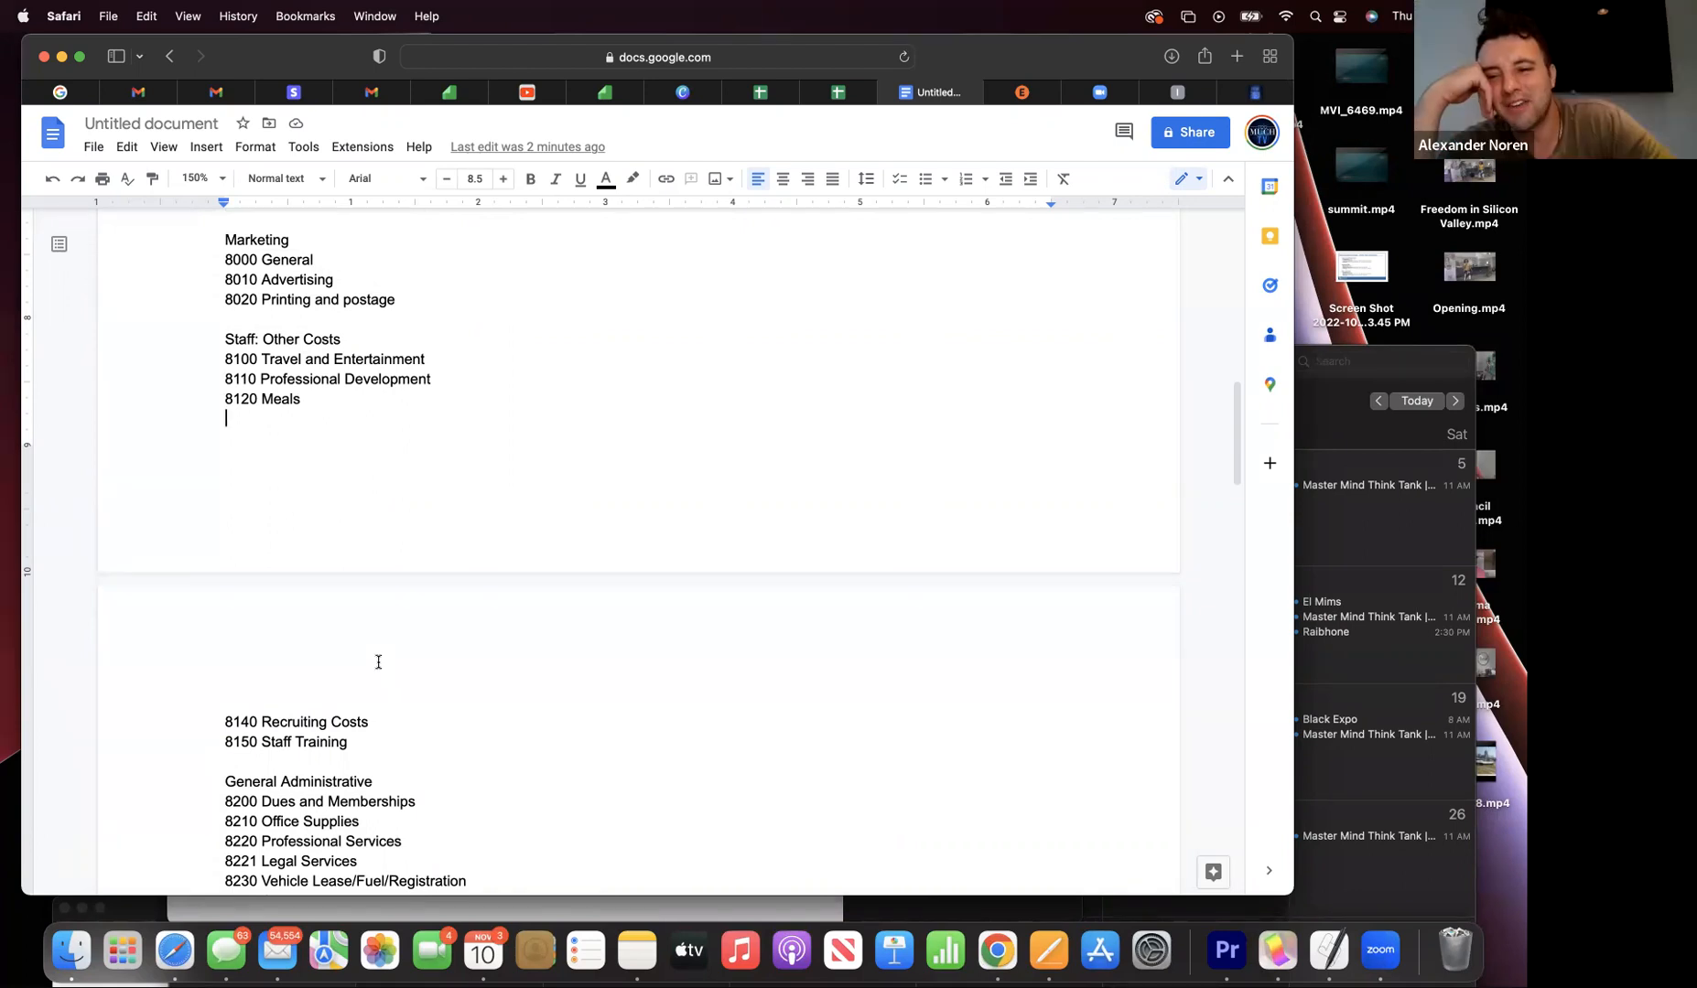
scroll(378, 662, down, 2)
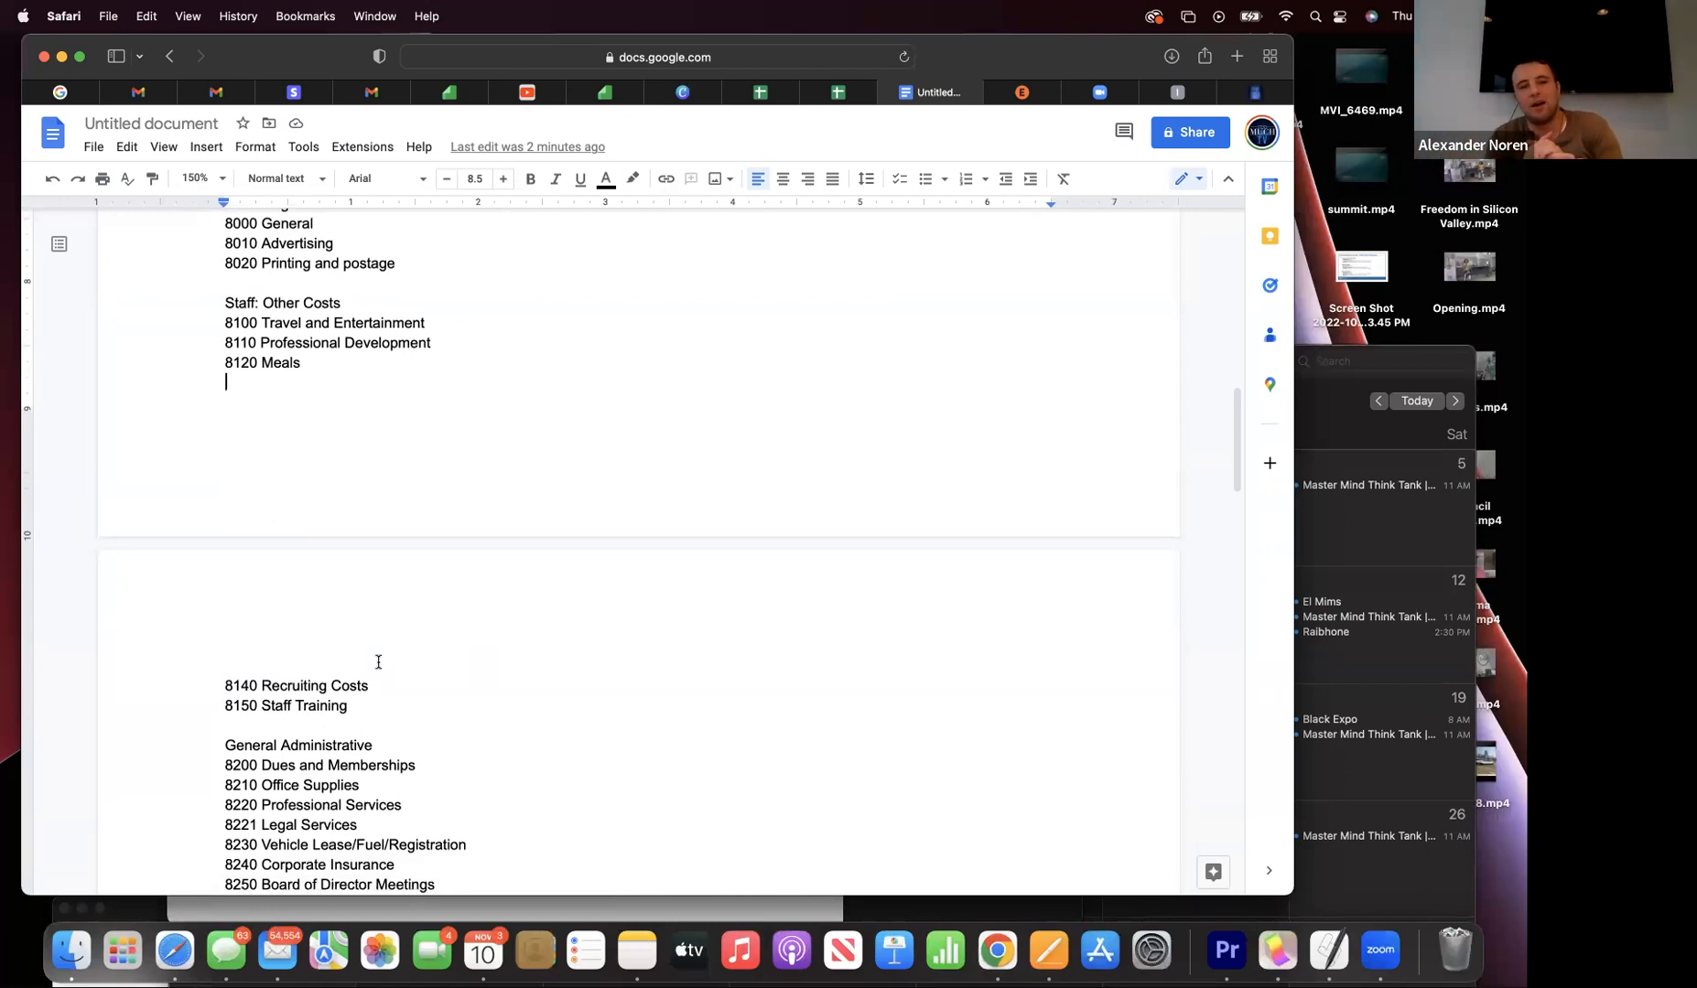
scroll(378, 661, down, 1)
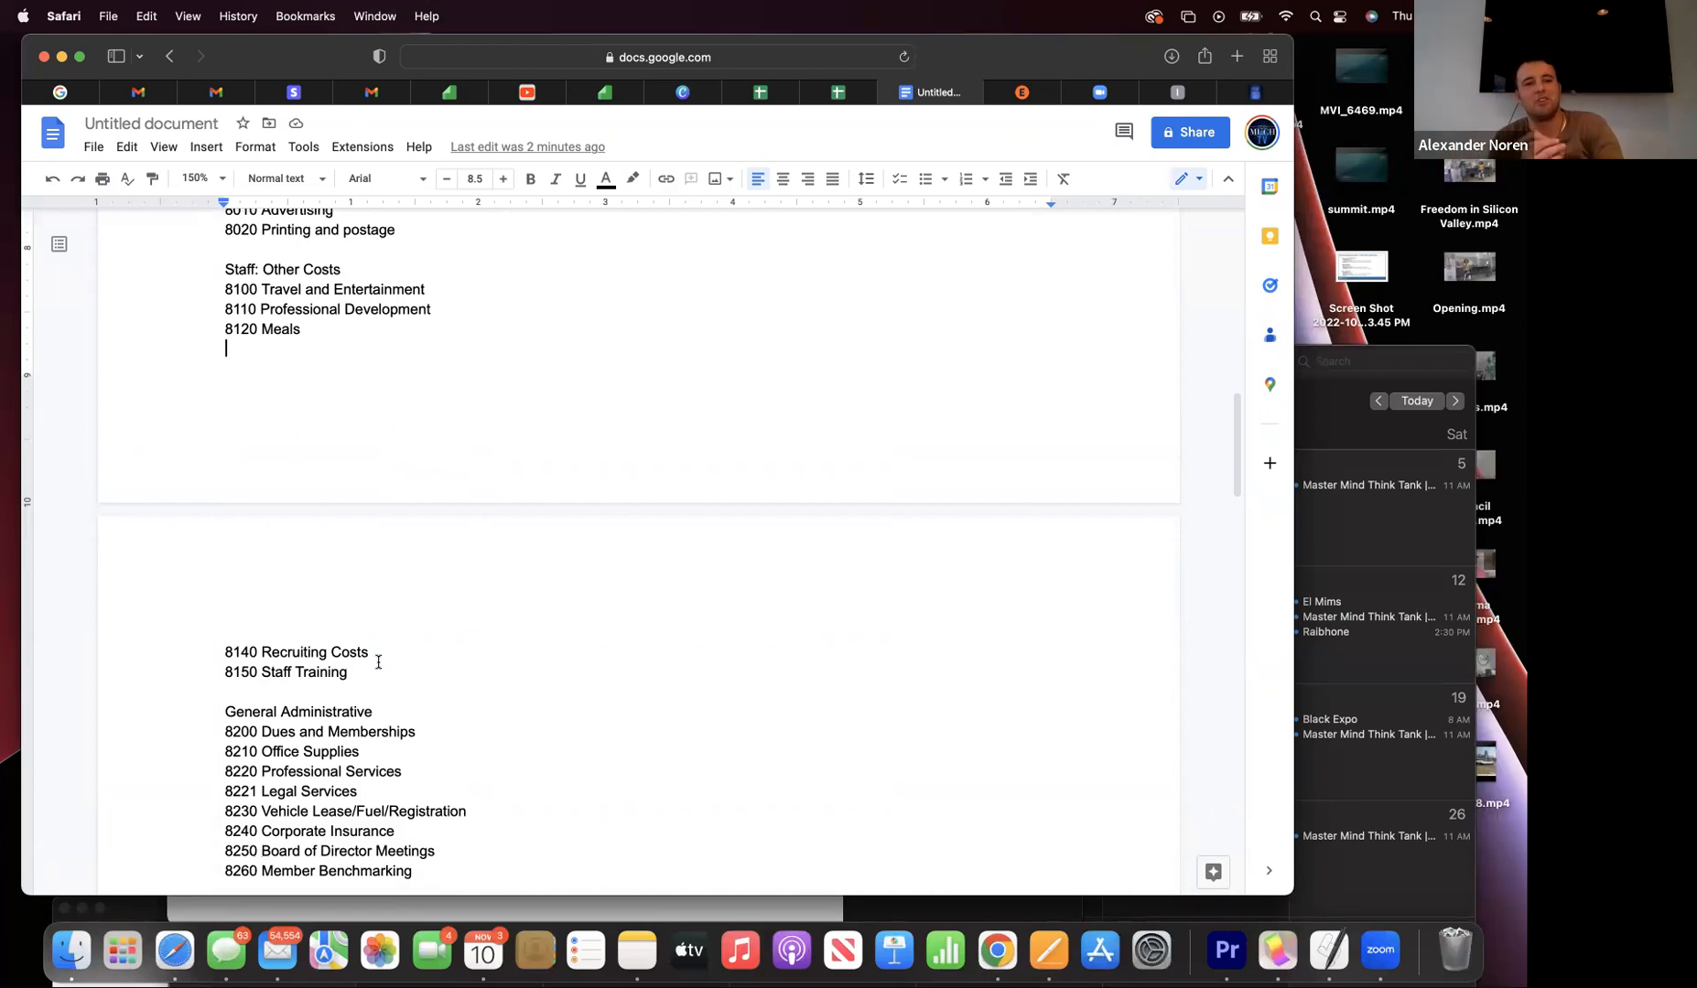
scroll(378, 661, down, 1)
scroll(378, 662, down, 5)
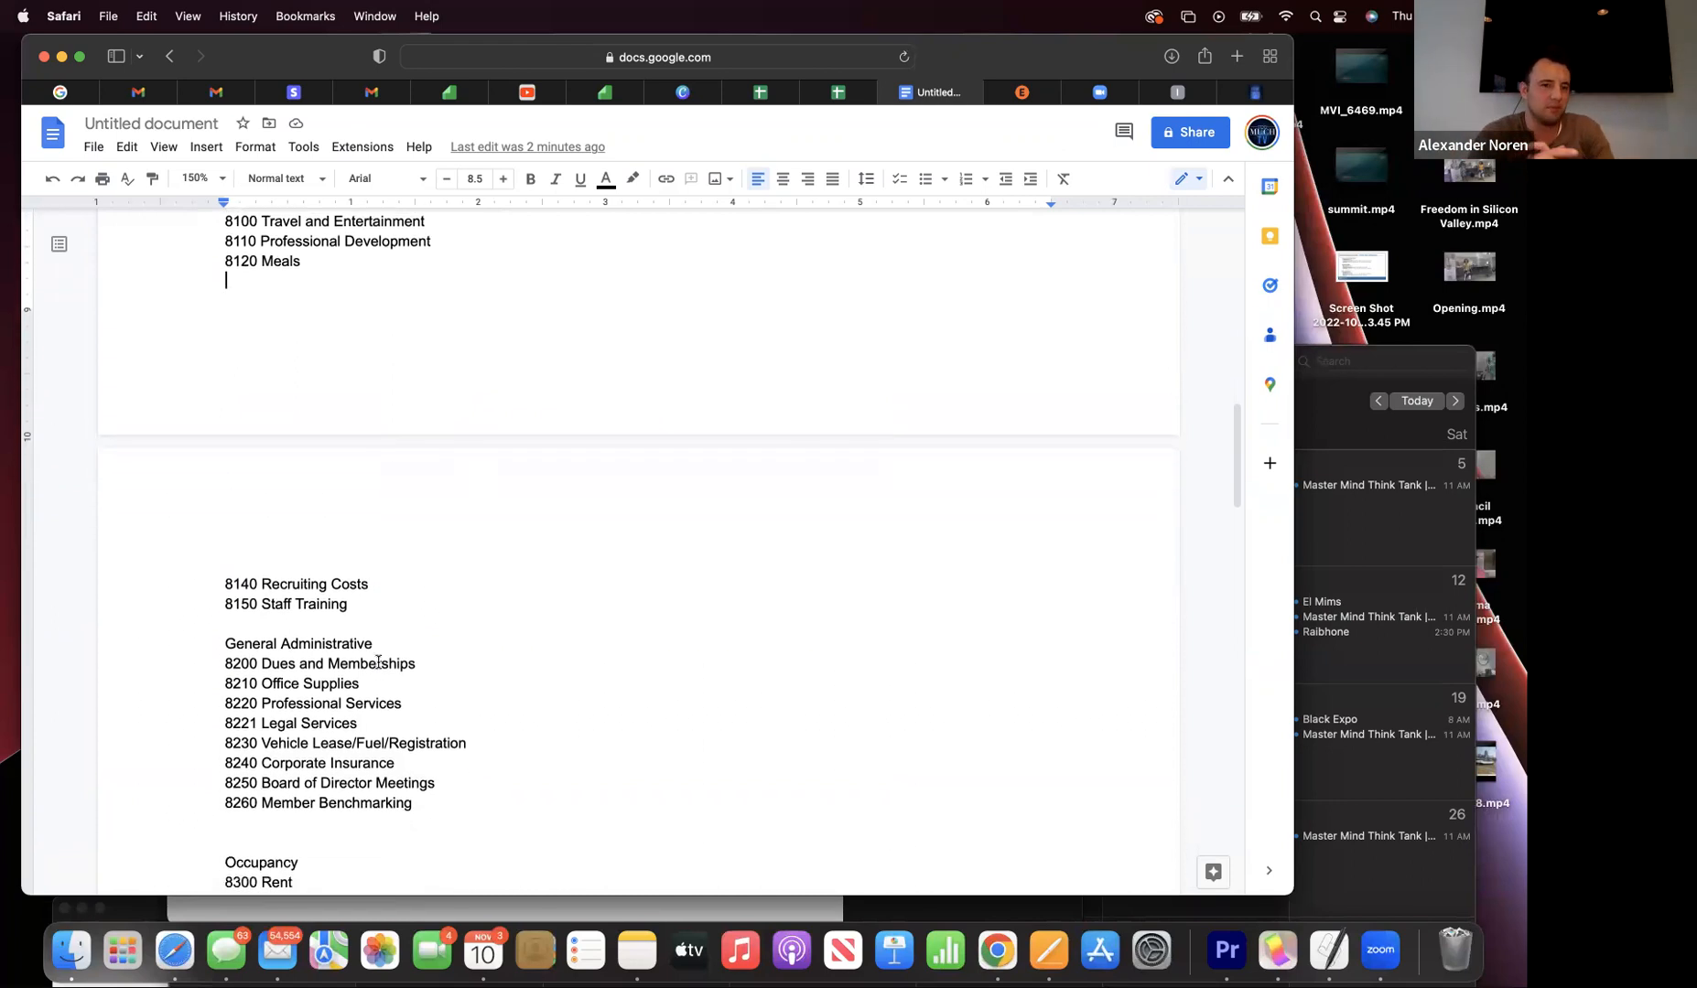
scroll(378, 662, down, 7)
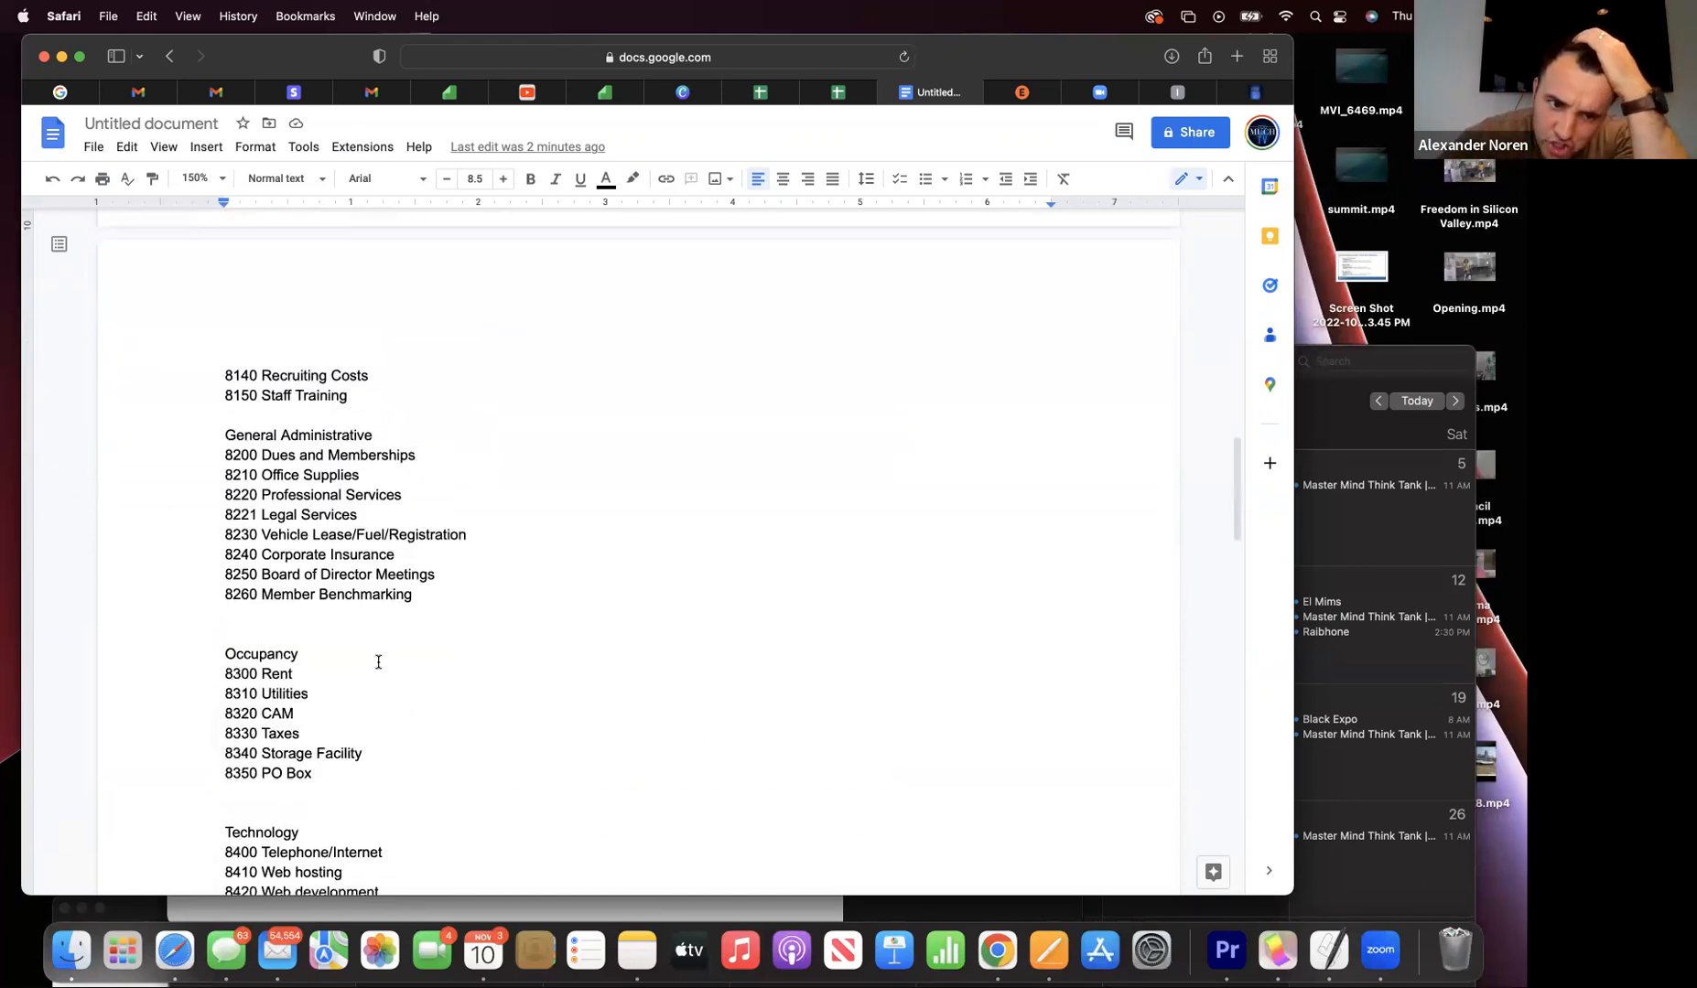
scroll(377, 662, down, 2)
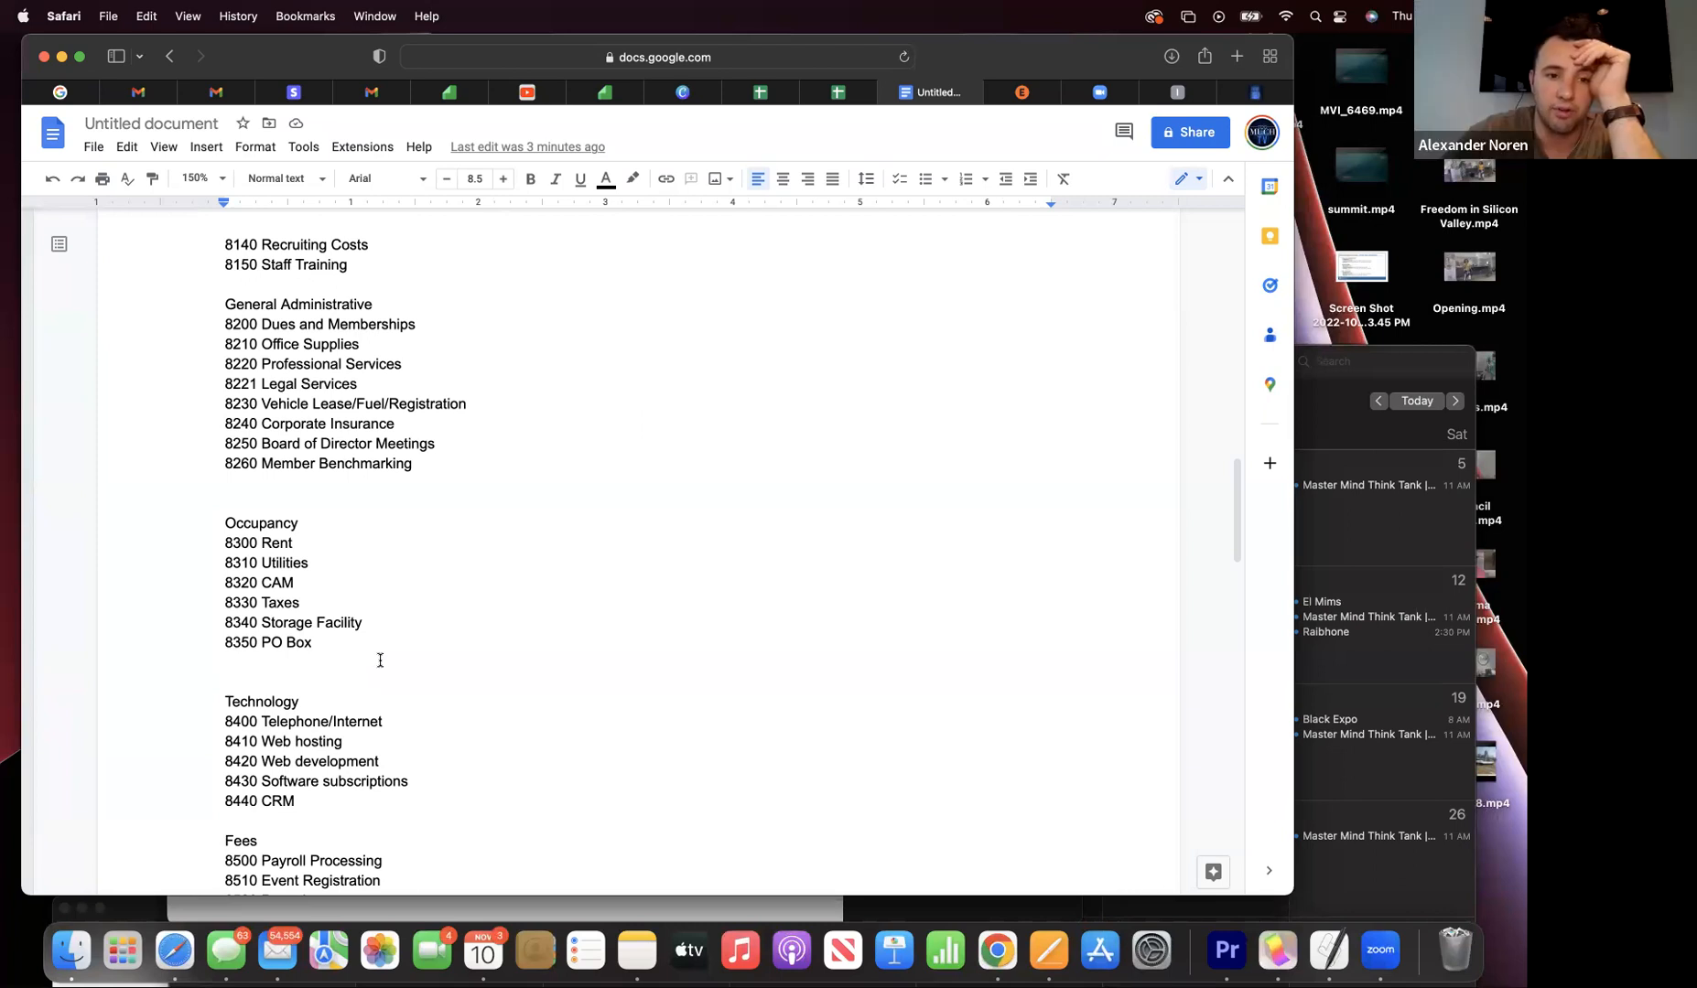
scroll(380, 659, down, 1)
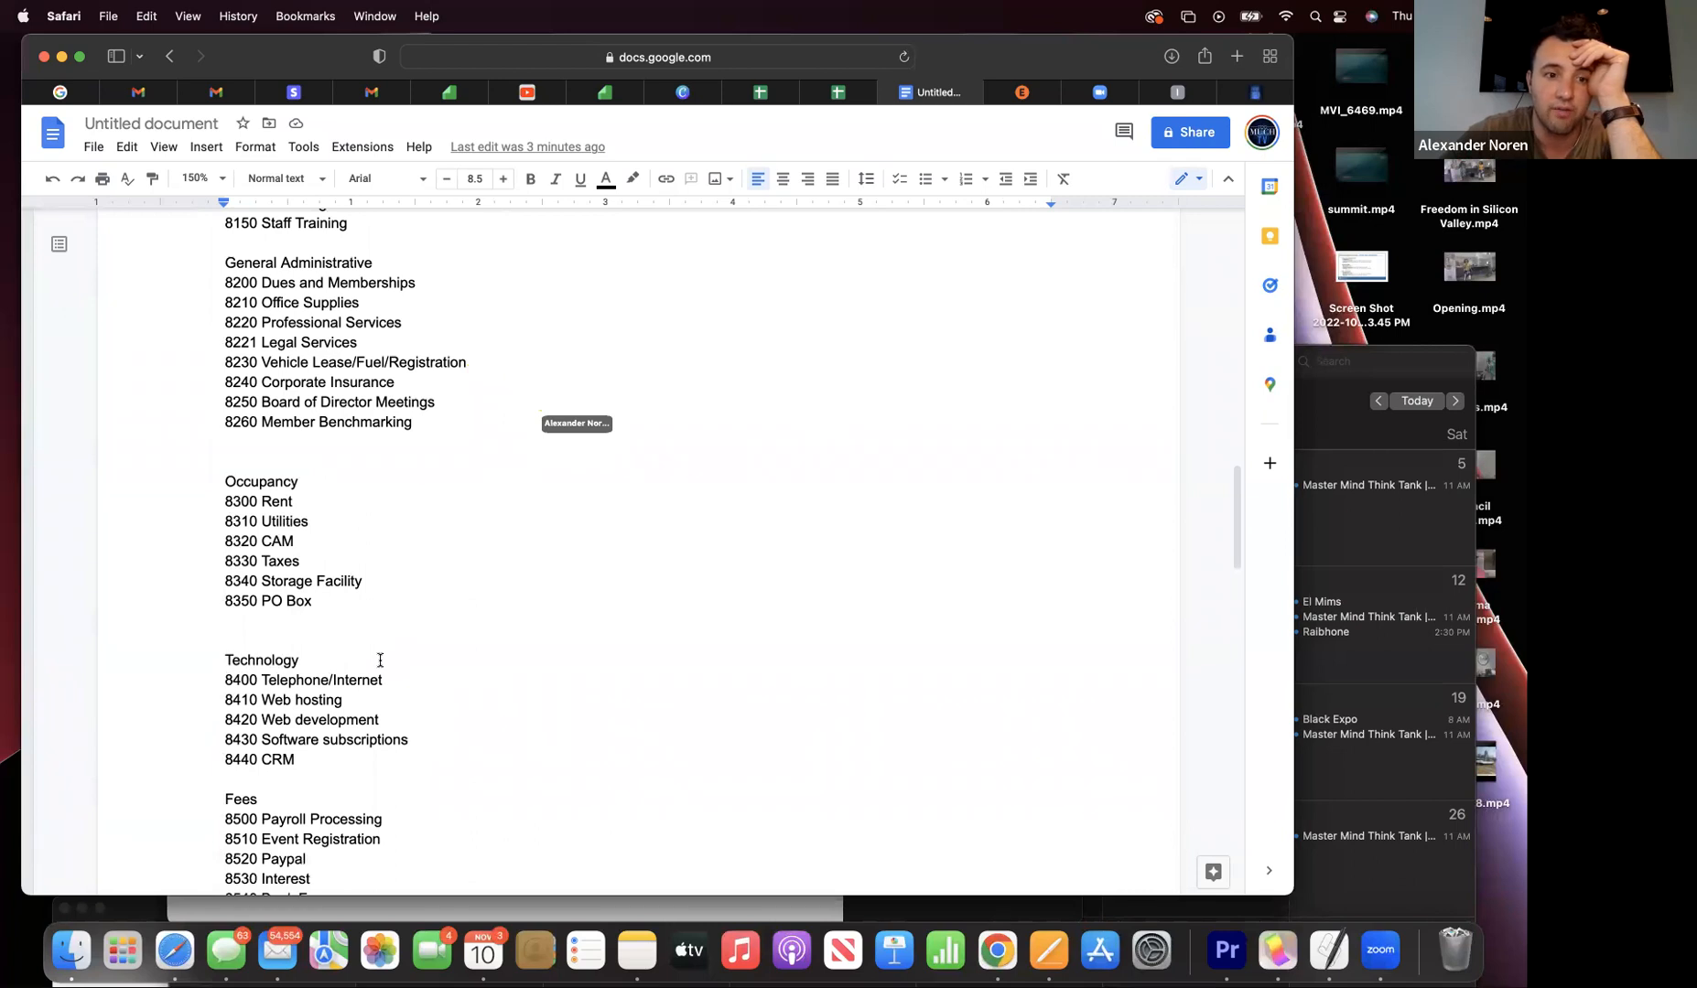
scroll(380, 660, down, 1)
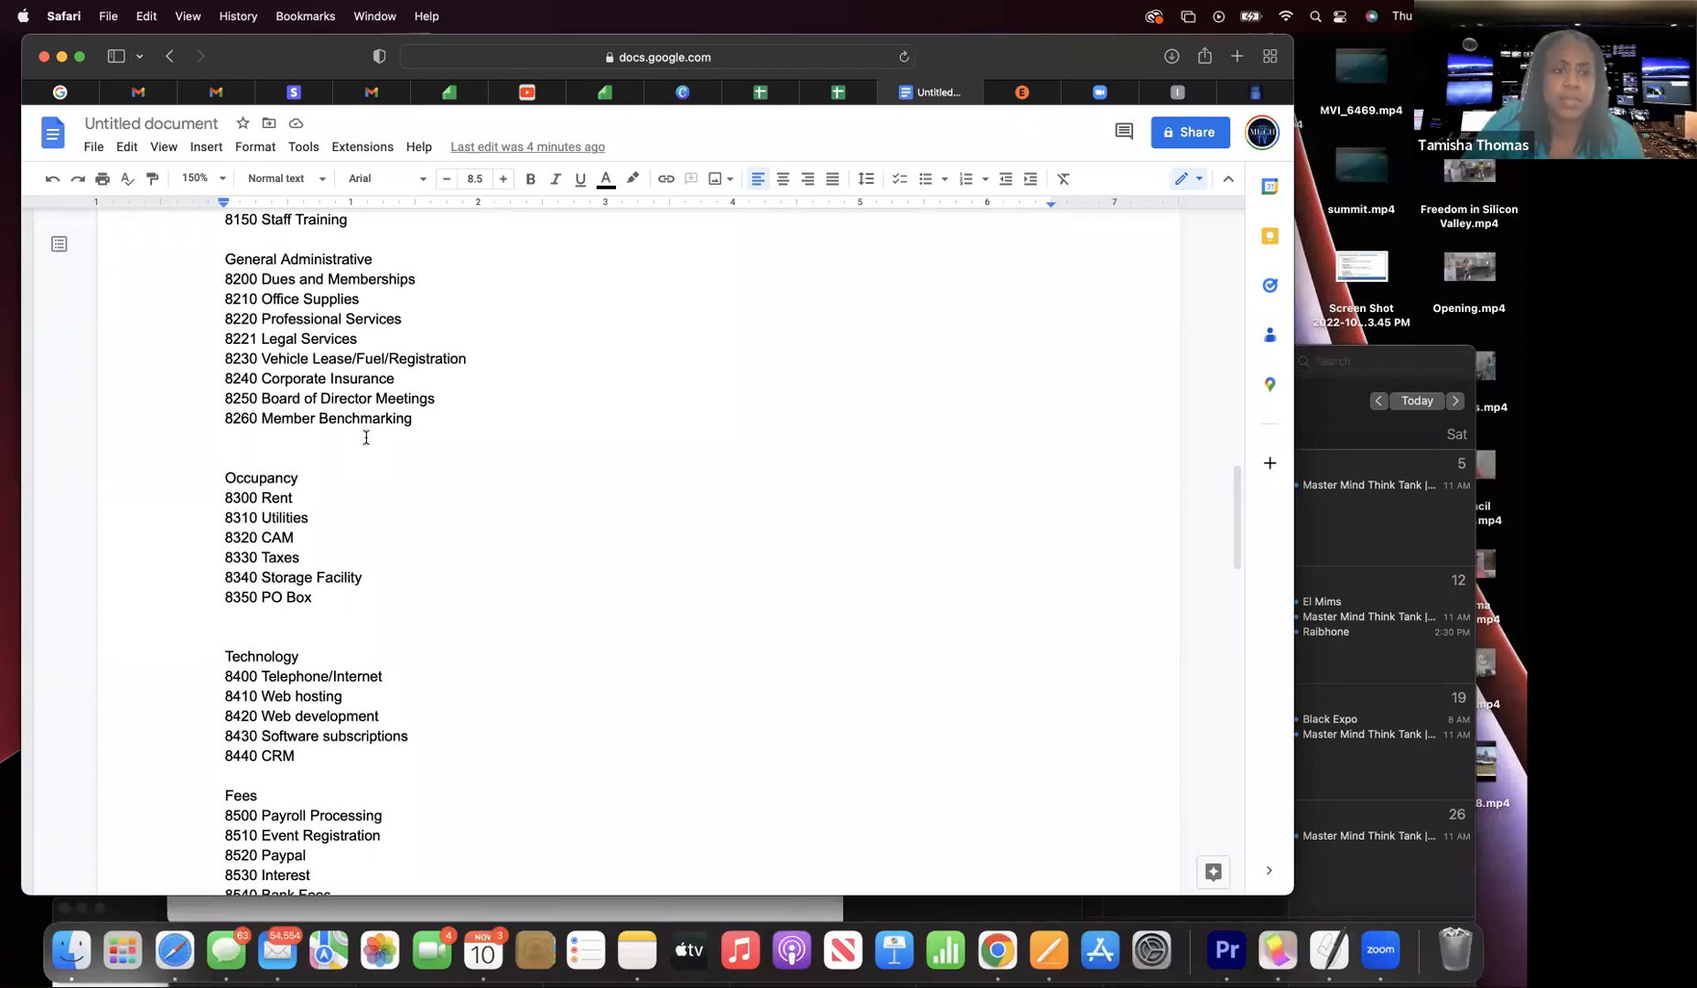
- Delete the 8260 Member Benchmarking entry
double_click(424, 433)
drag(401, 427, 180, 412)
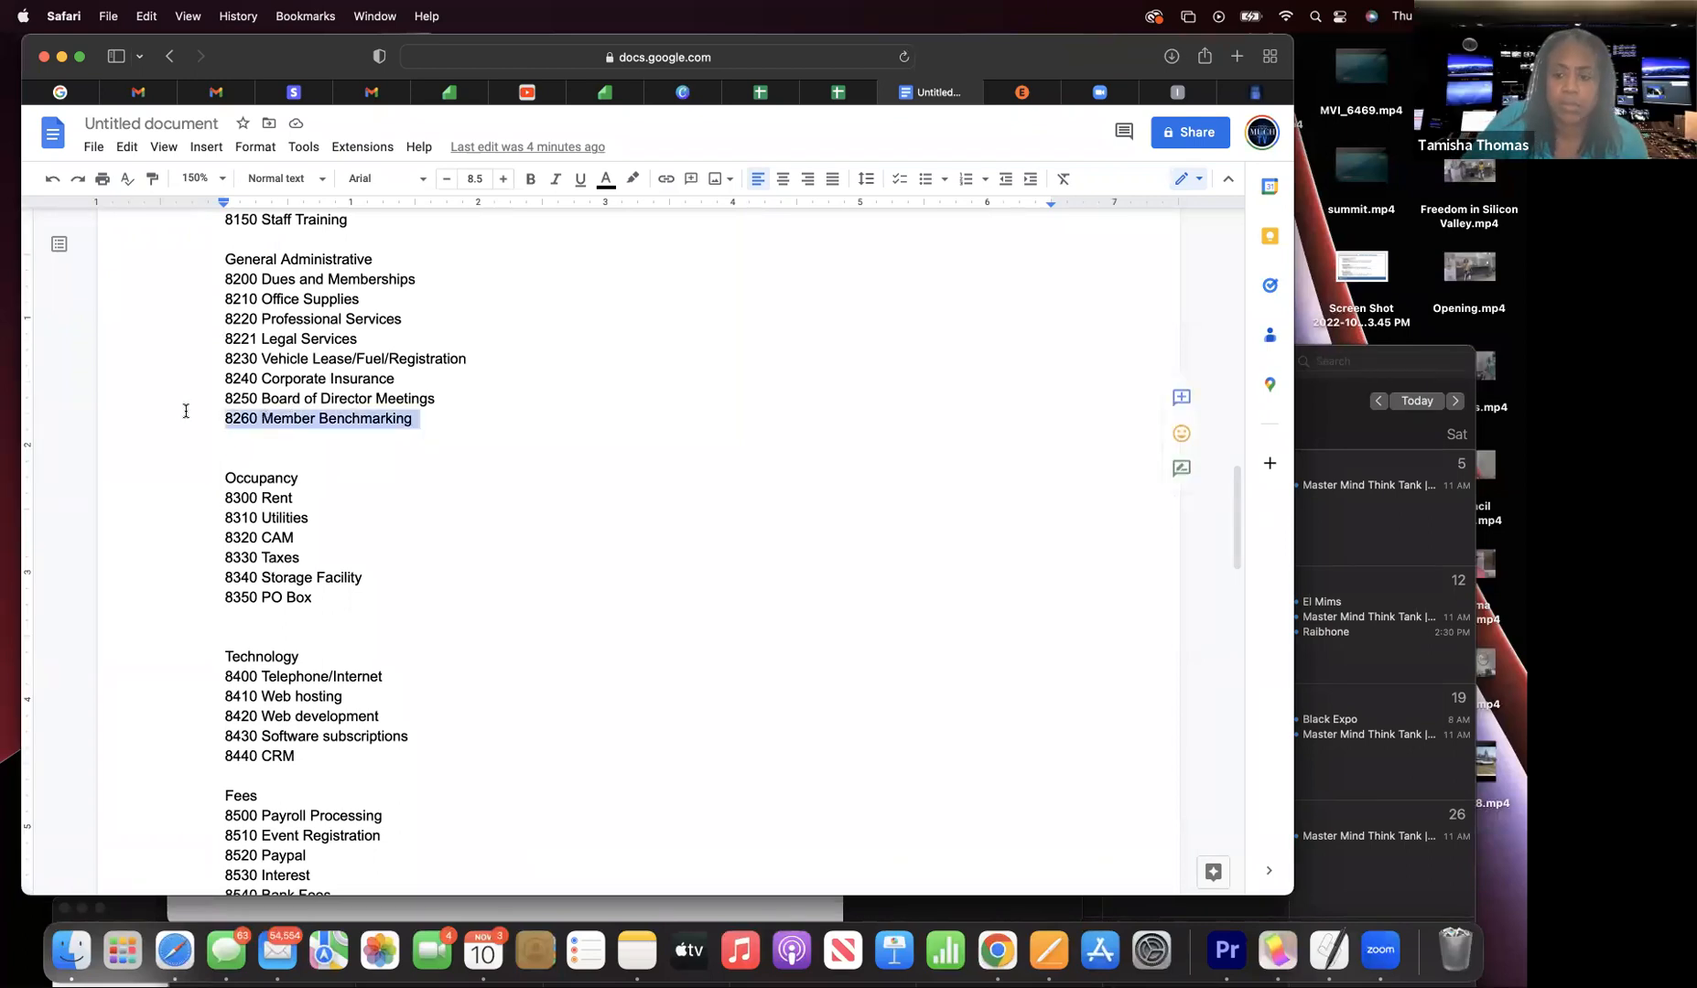
key(BackSpace)
scroll(179, 412, down, 1)
scroll(604, 549, down, 3)
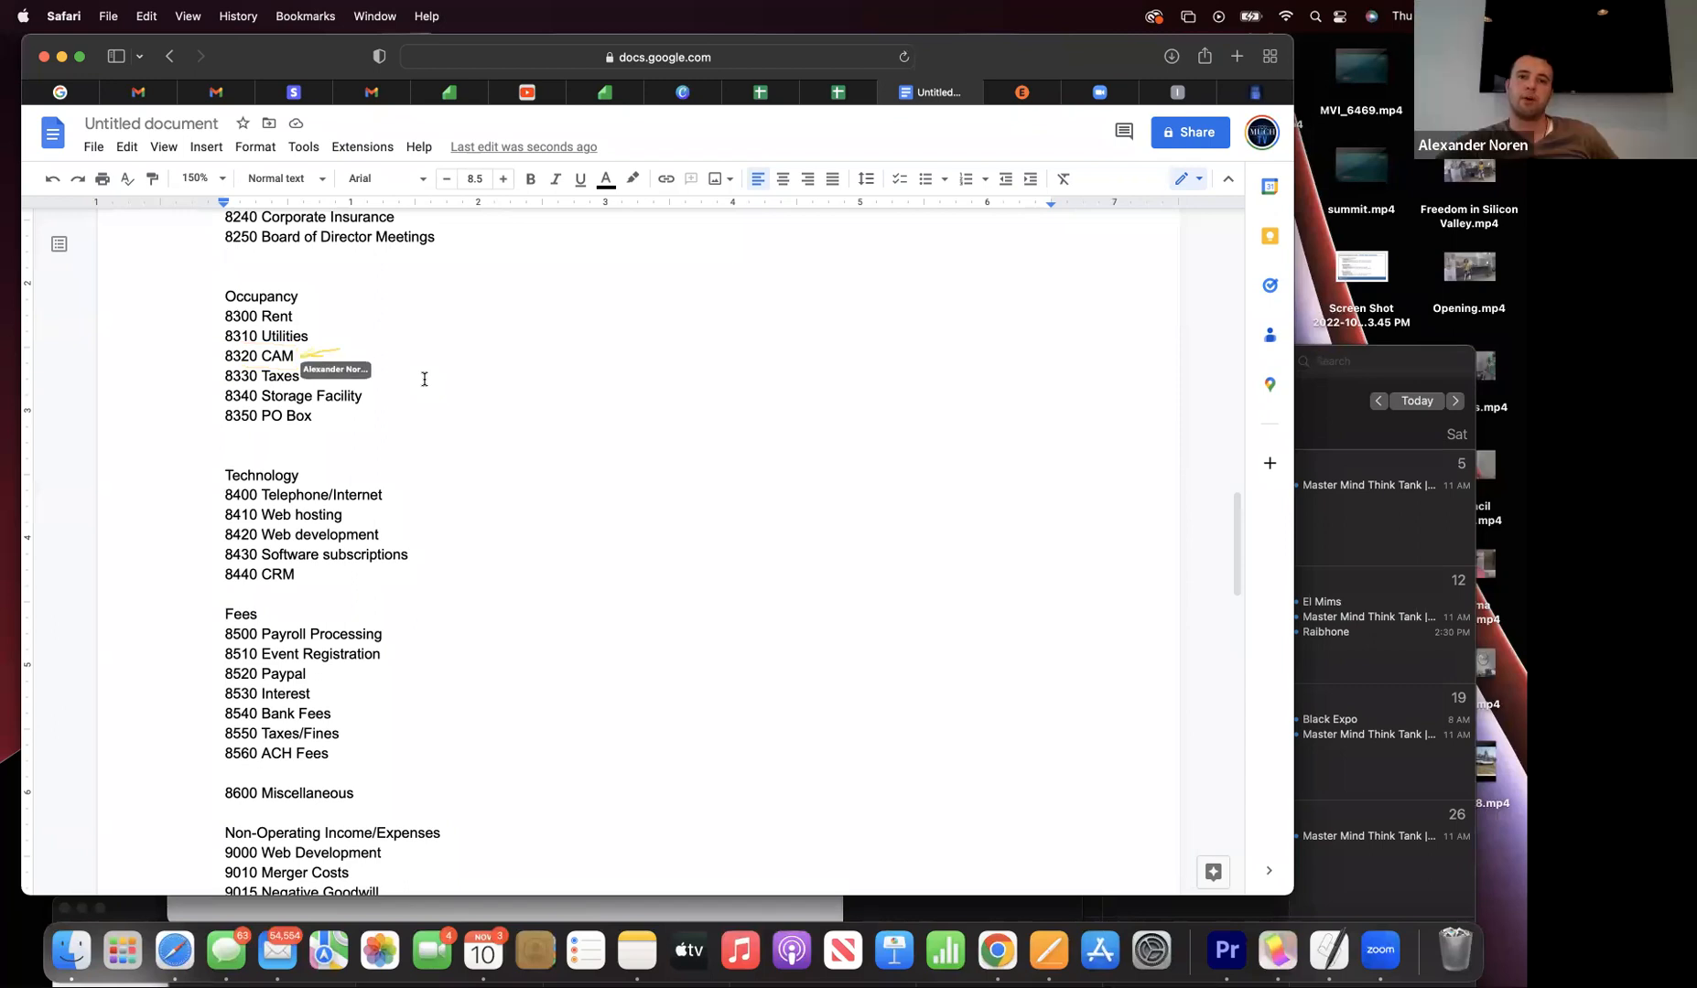
- Delete 8320 CAM, 8330 Taxes and 8350 PO Box from Occupancy, closing up the blank line
drag(305, 357, 209, 351)
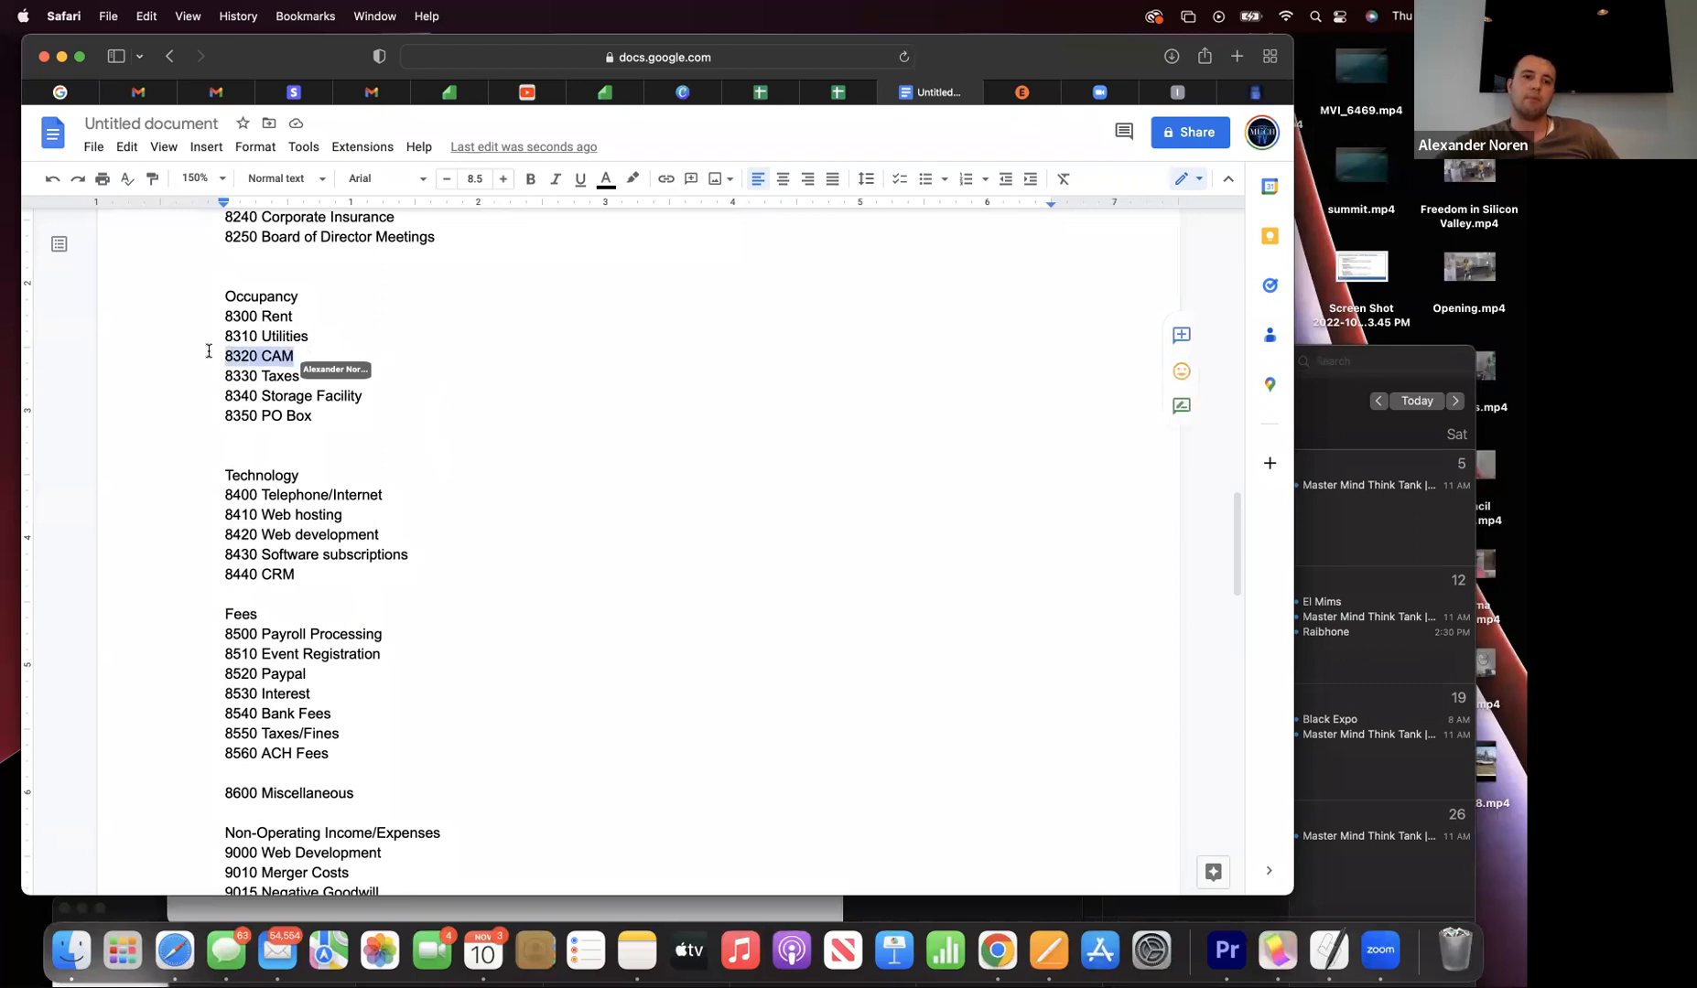
key(BackSpace)
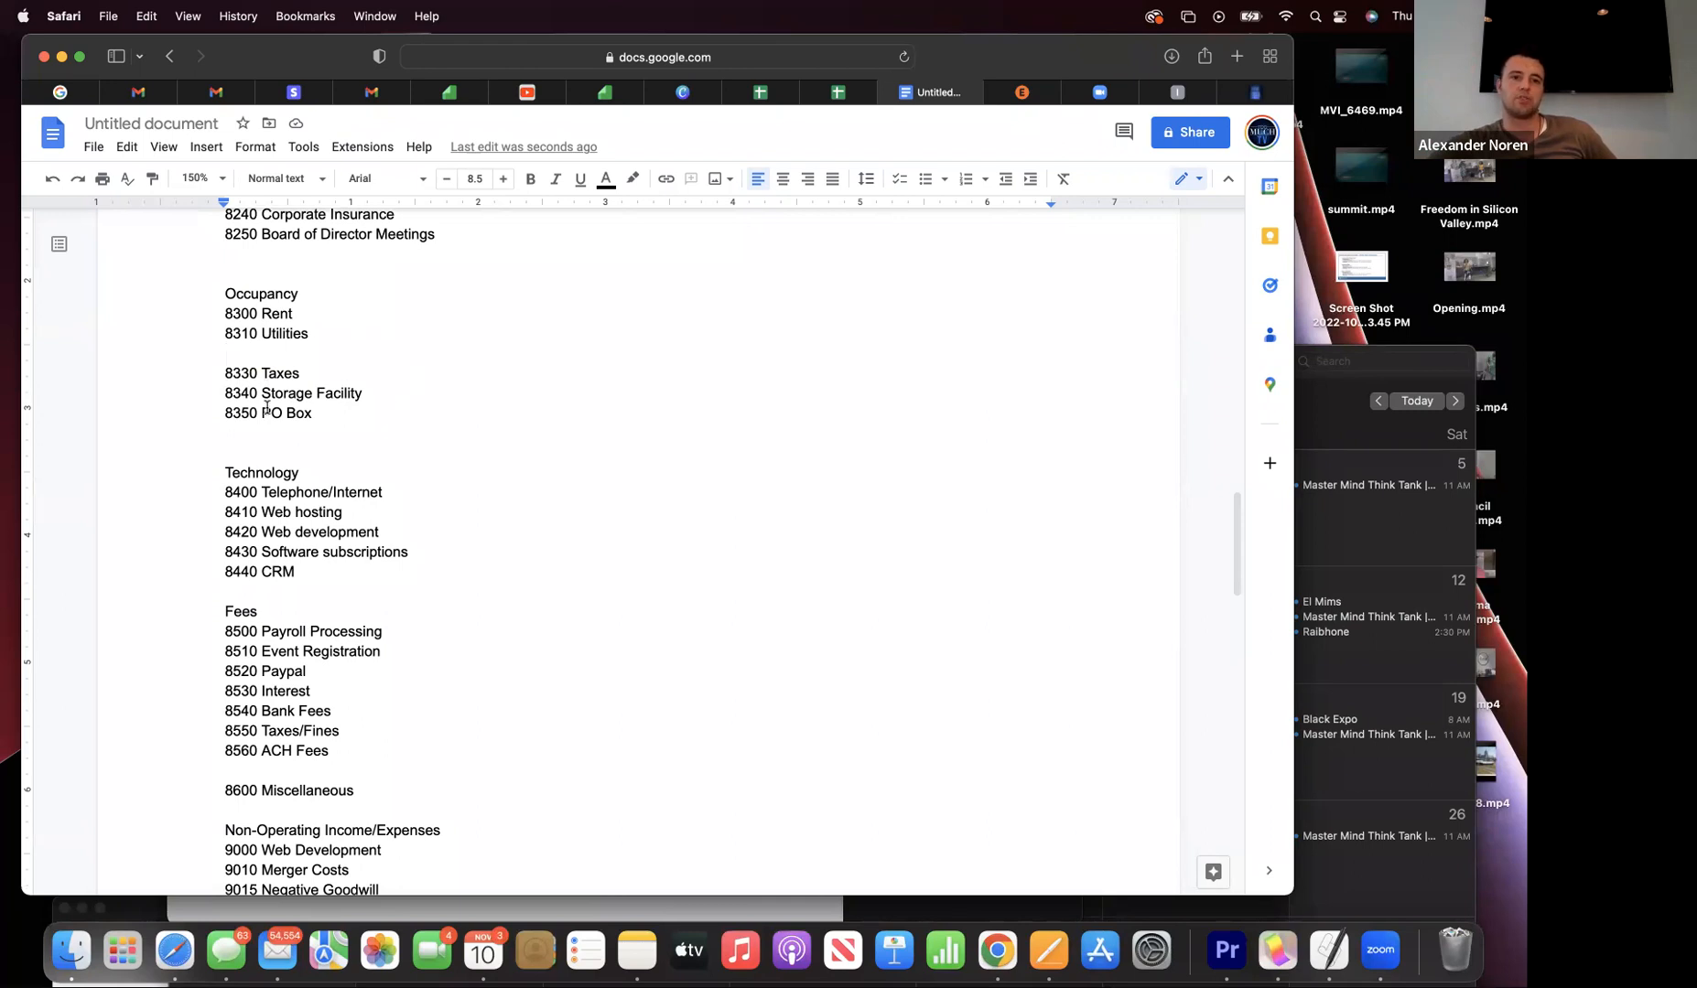
drag(312, 372, 163, 353)
key(BackSpace)
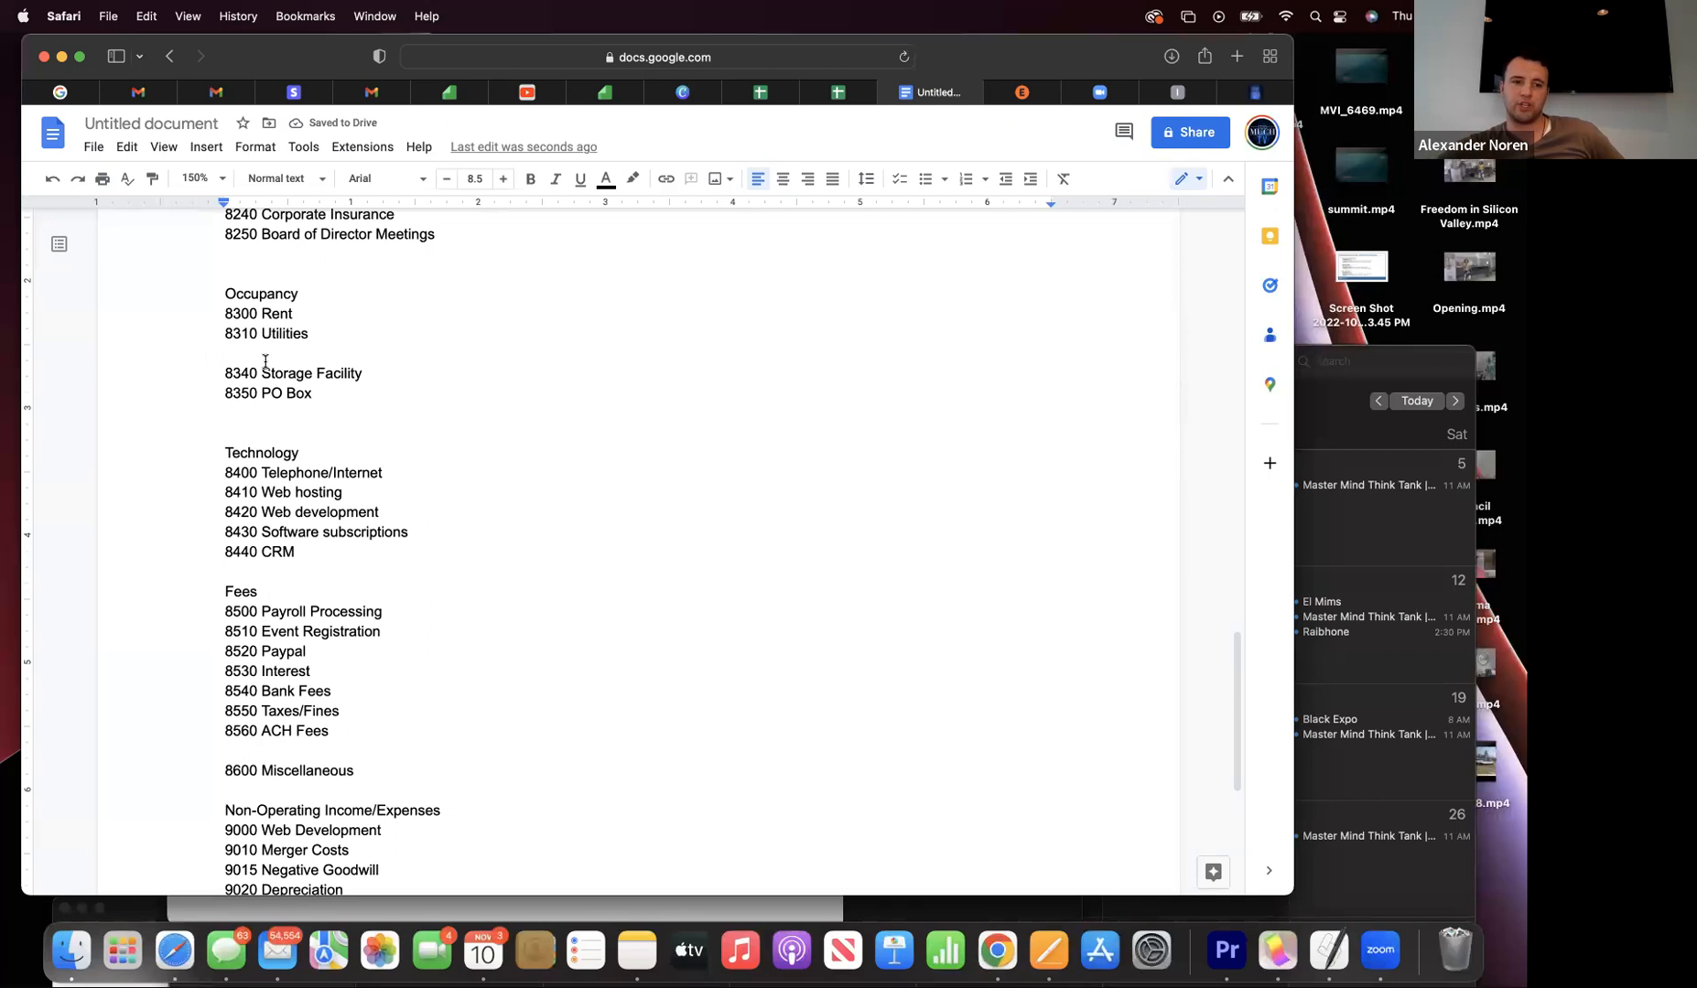
key(BackSpace)
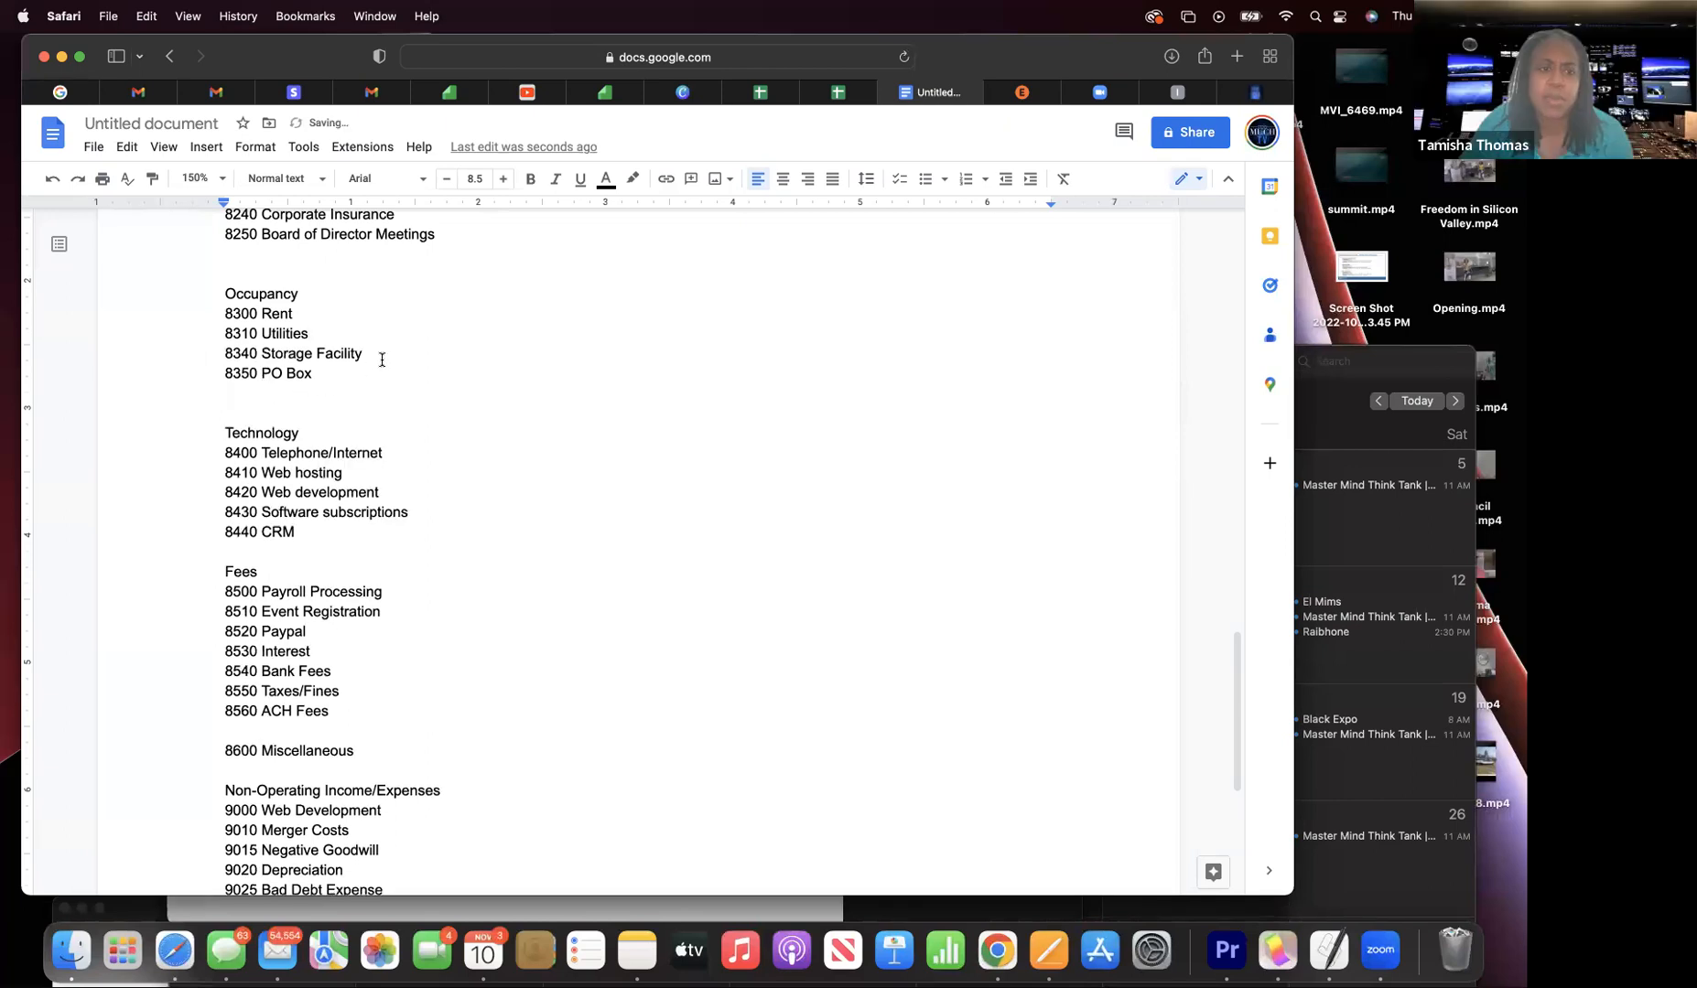
drag(314, 373, 189, 375)
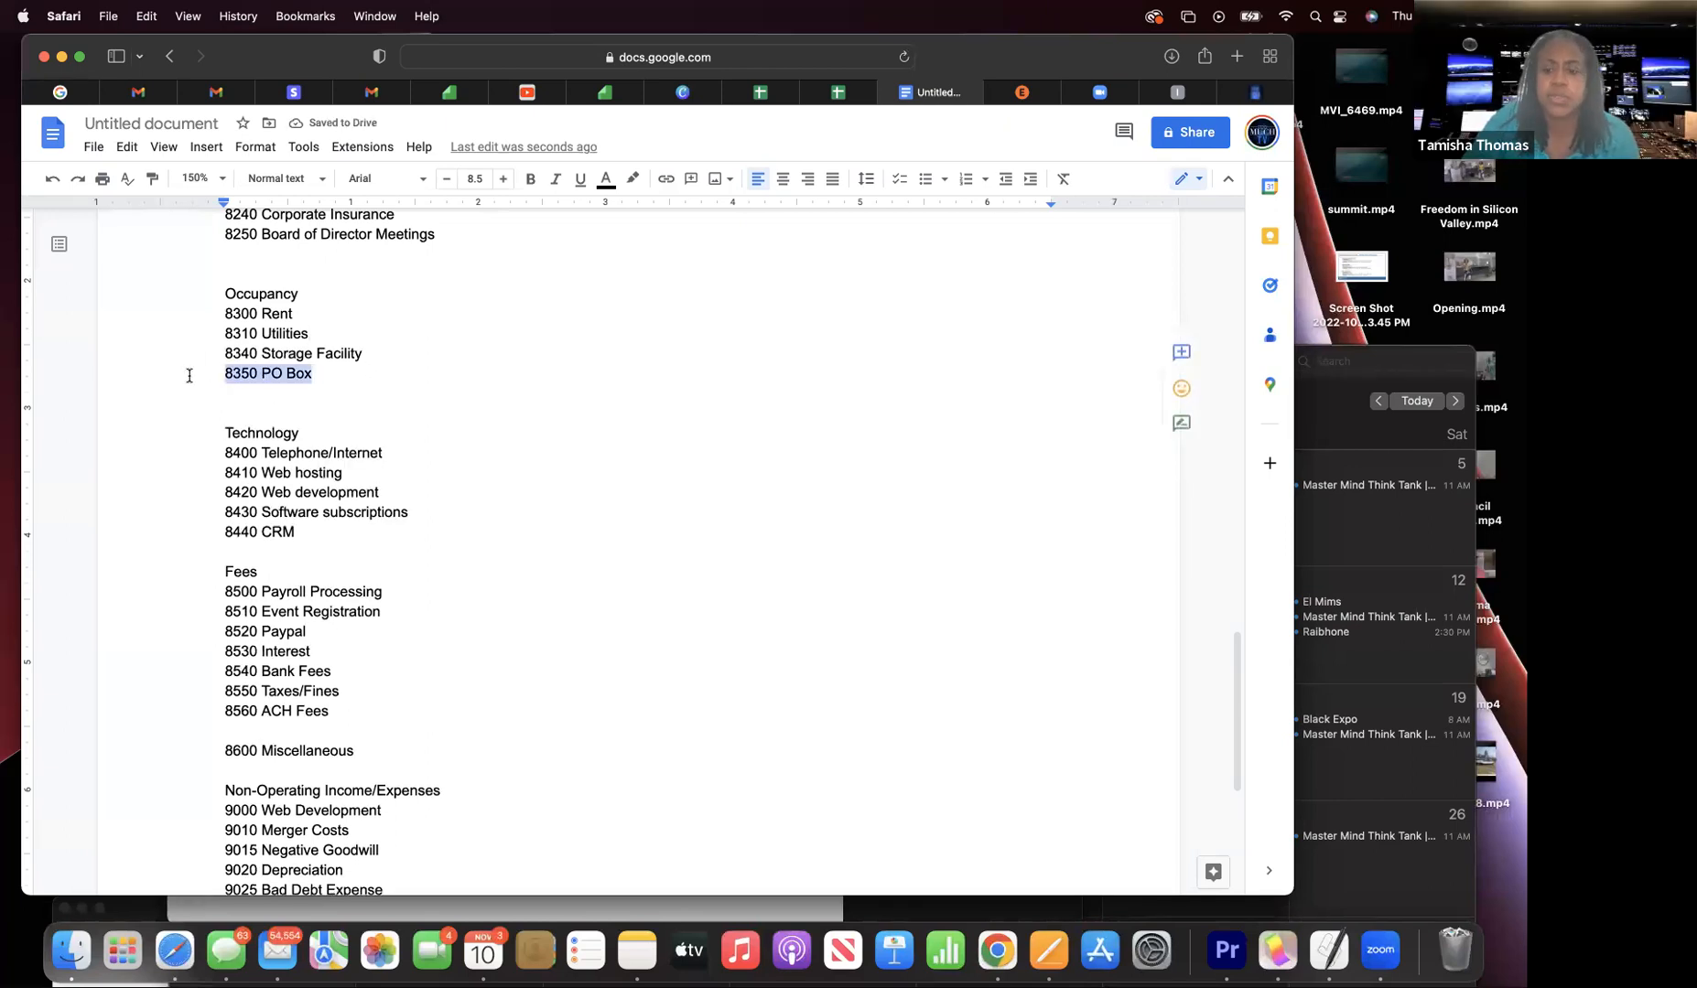
key(BackSpace)
scroll(189, 375, down, 1)
scroll(274, 402, down, 1)
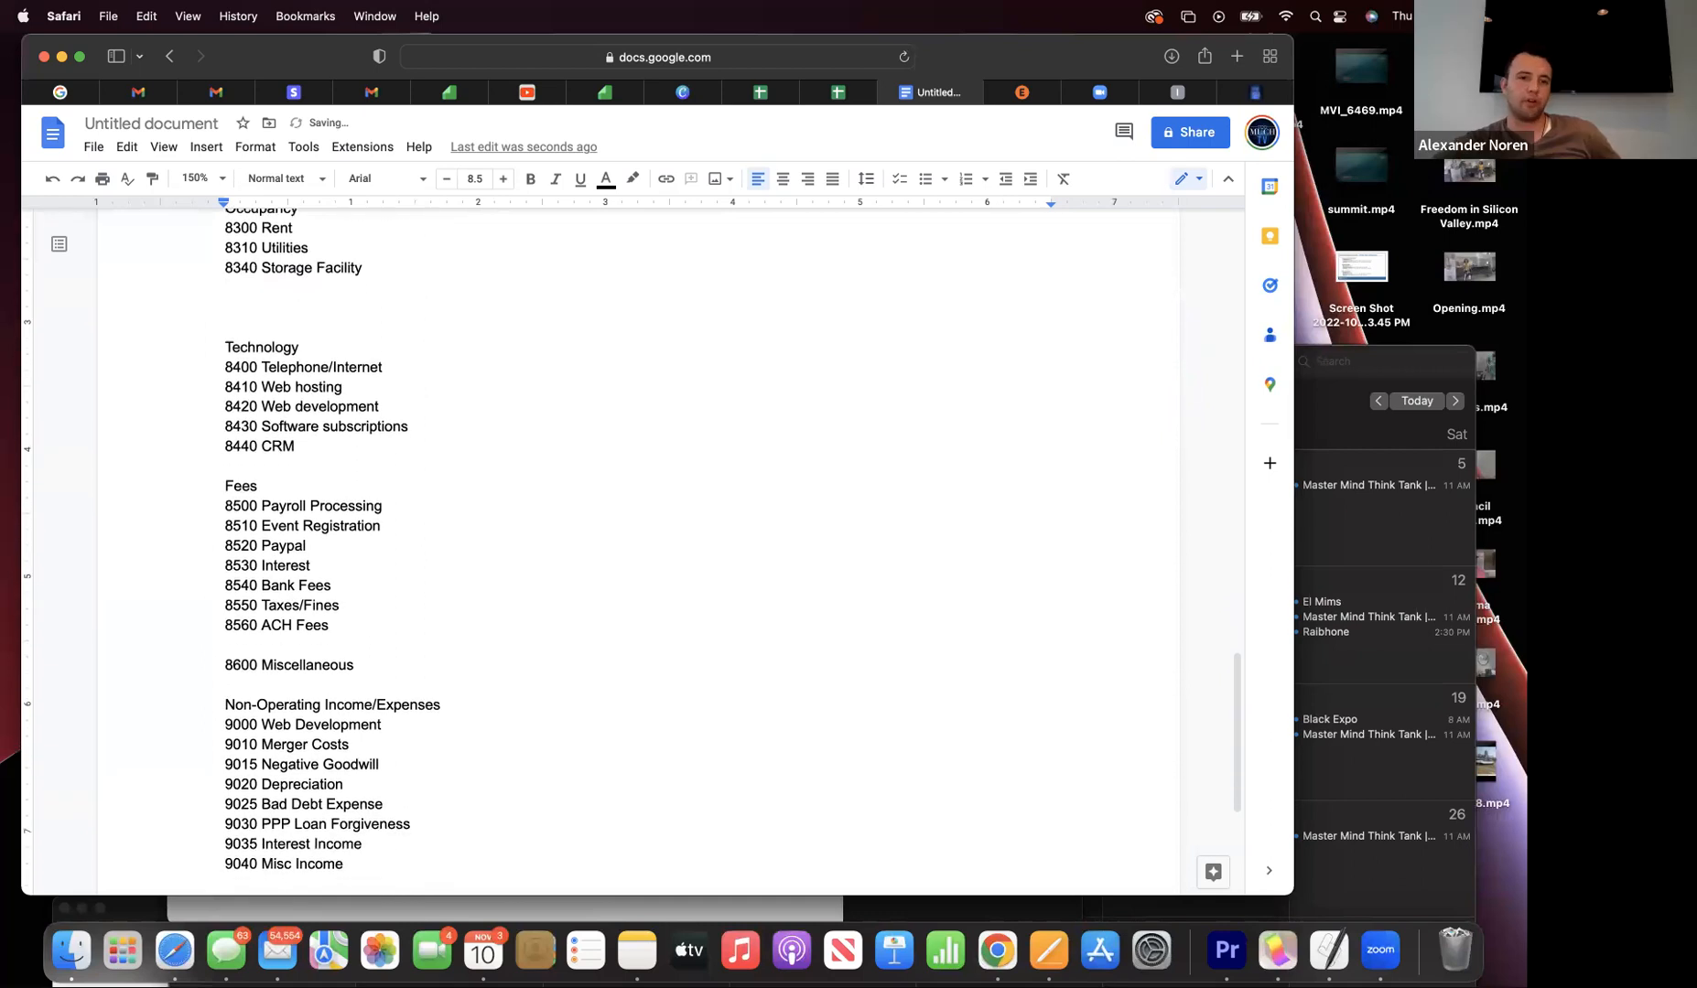
scroll(273, 402, down, 2)
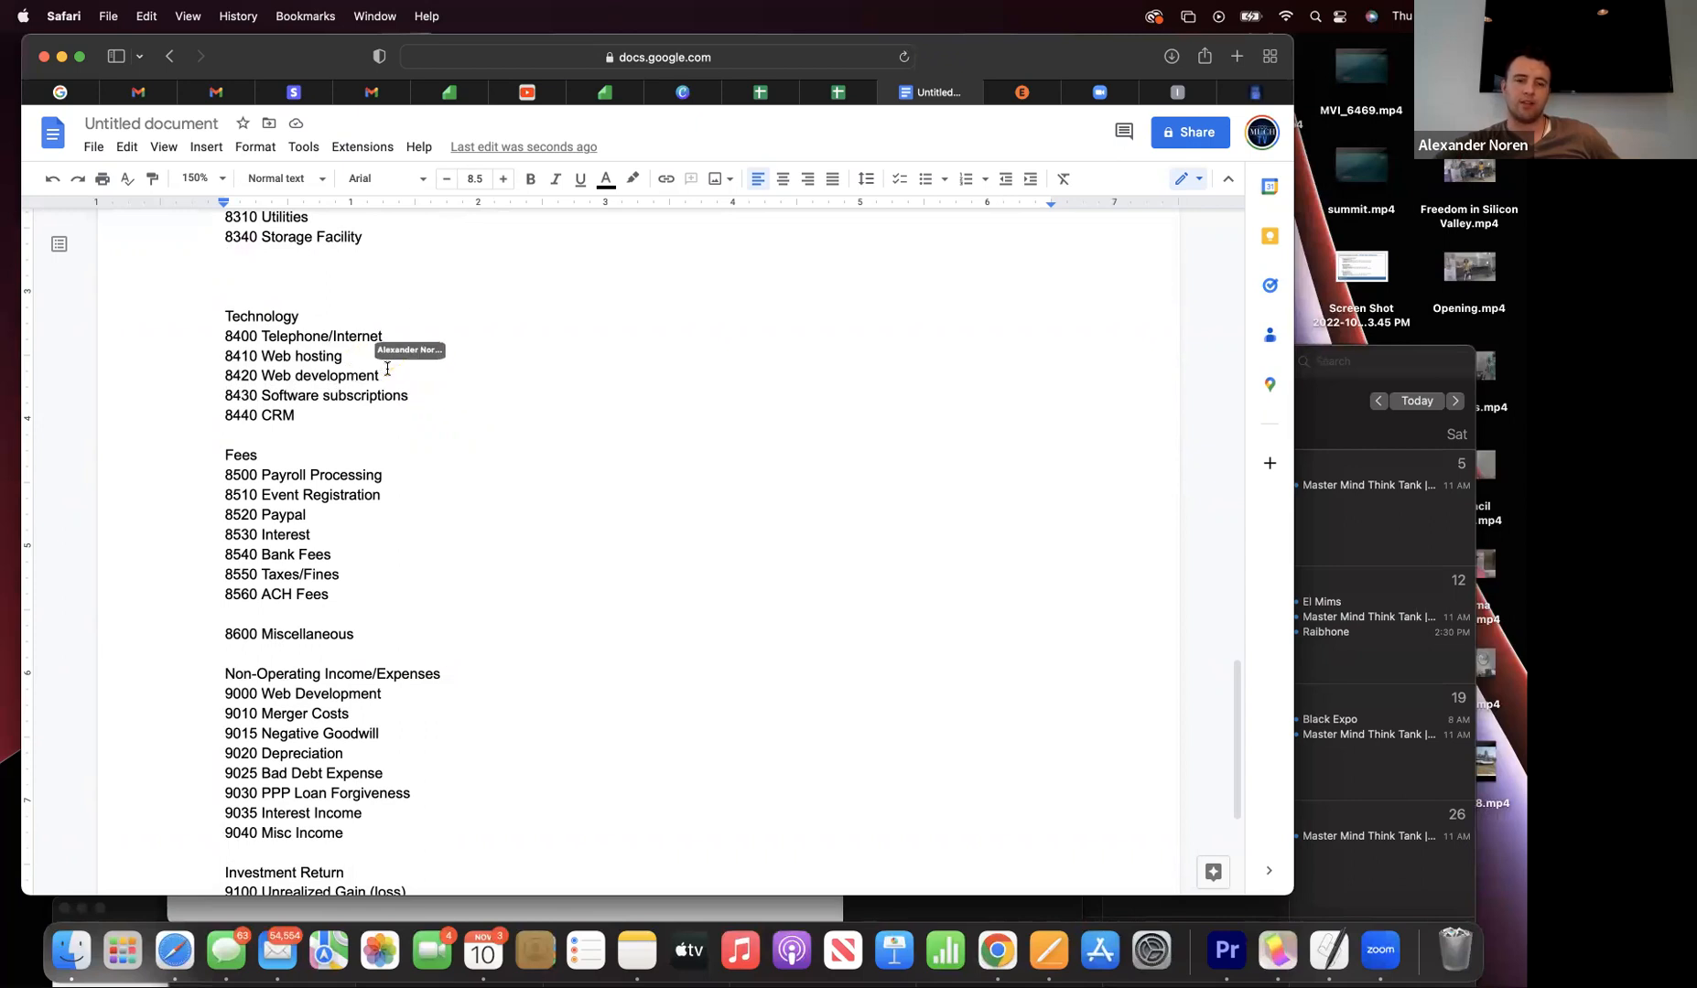
scroll(387, 368, down, 1)
scroll(387, 368, down, 2)
scroll(387, 368, up, 1)
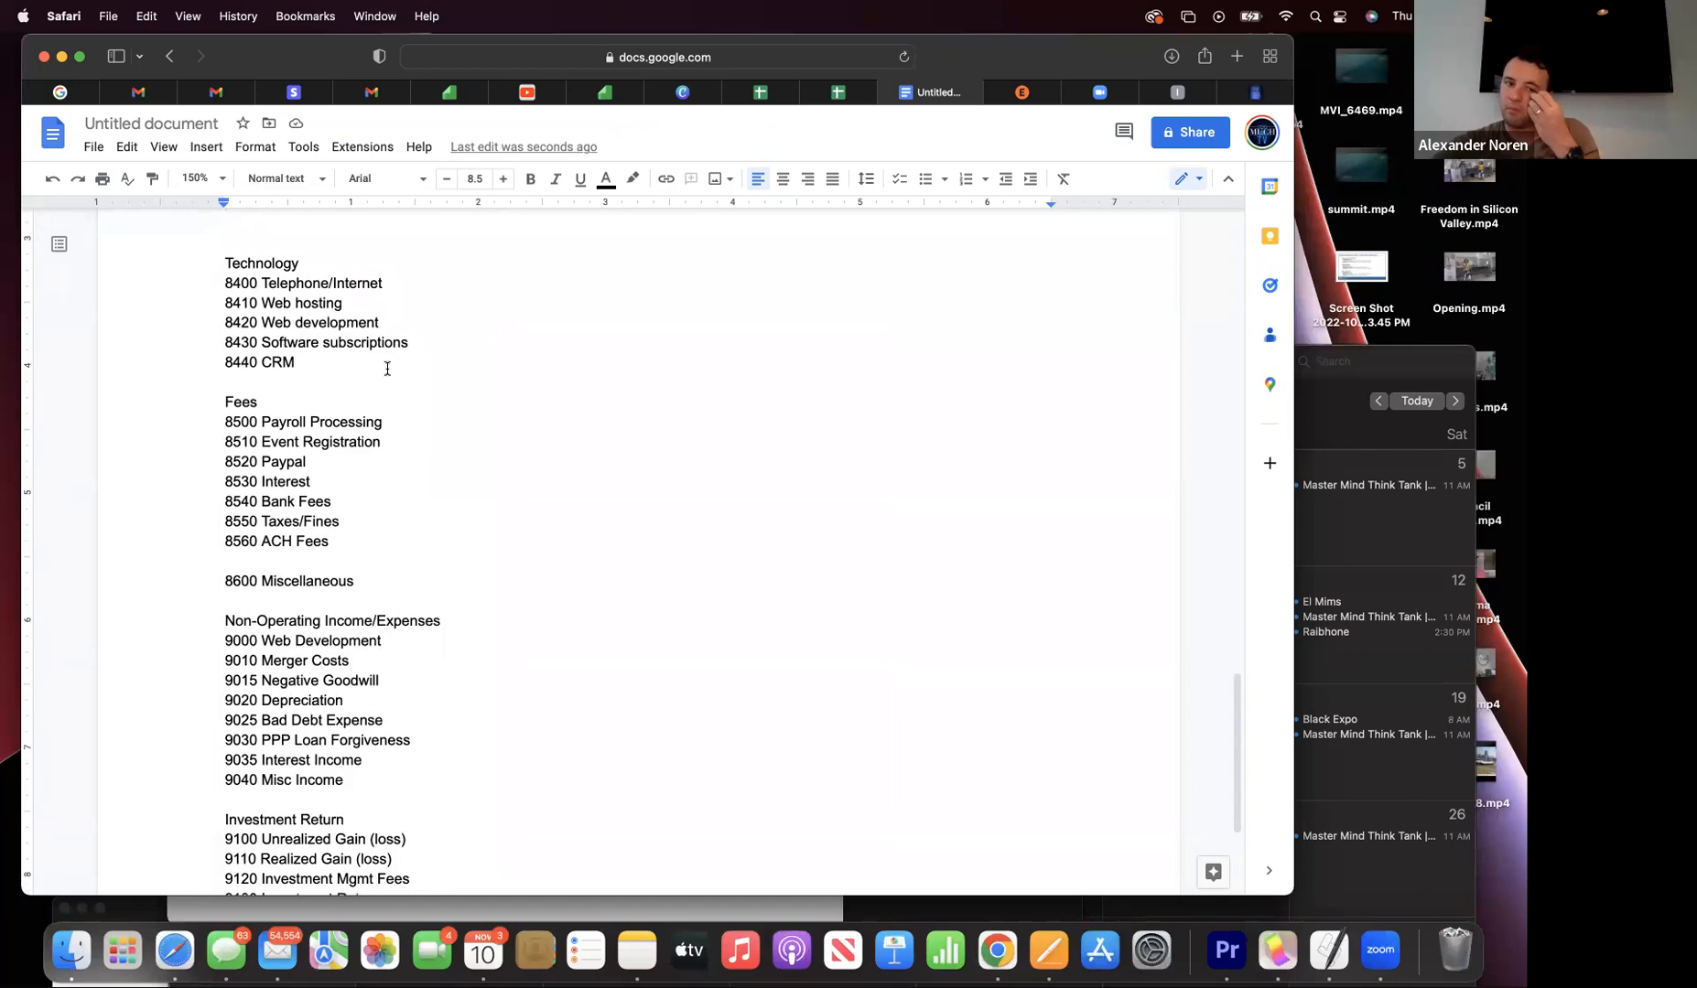
scroll(387, 368, down, 1)
scroll(387, 368, down, 3)
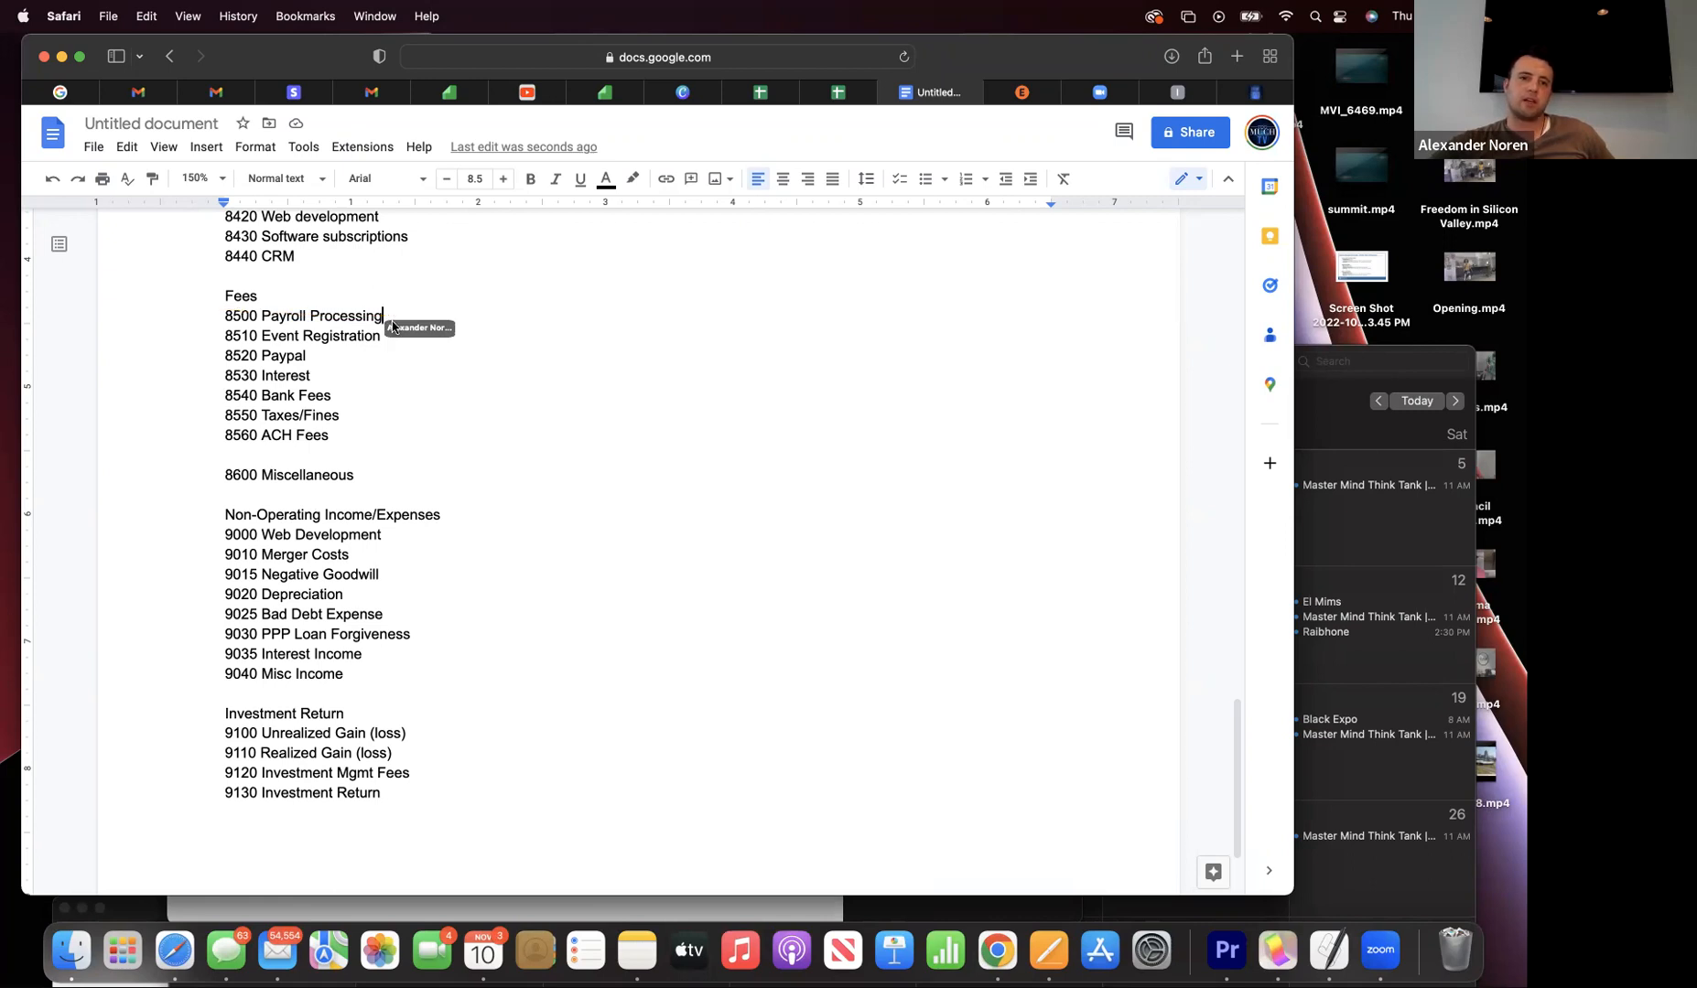
triple_click(393, 316)
- Delete the 8500 Payroll Processing and 8510 Event Registration lines under Fees
triple_click(205, 321)
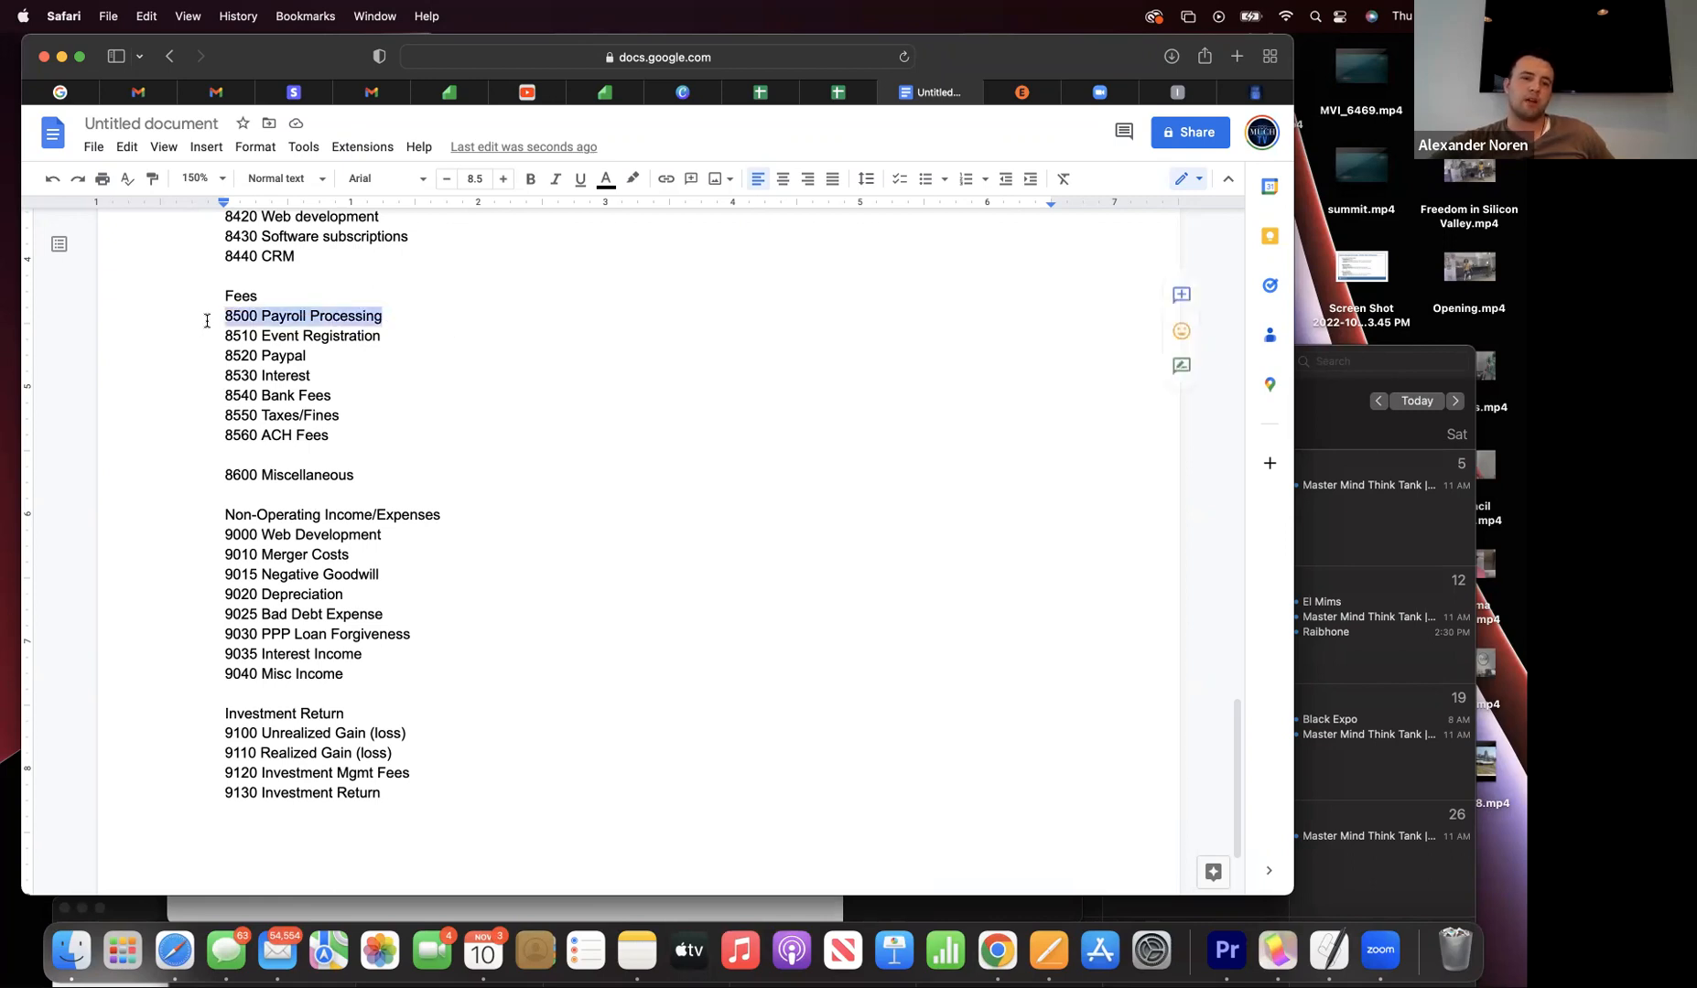
key(BackSpace)
key(BackSpace)
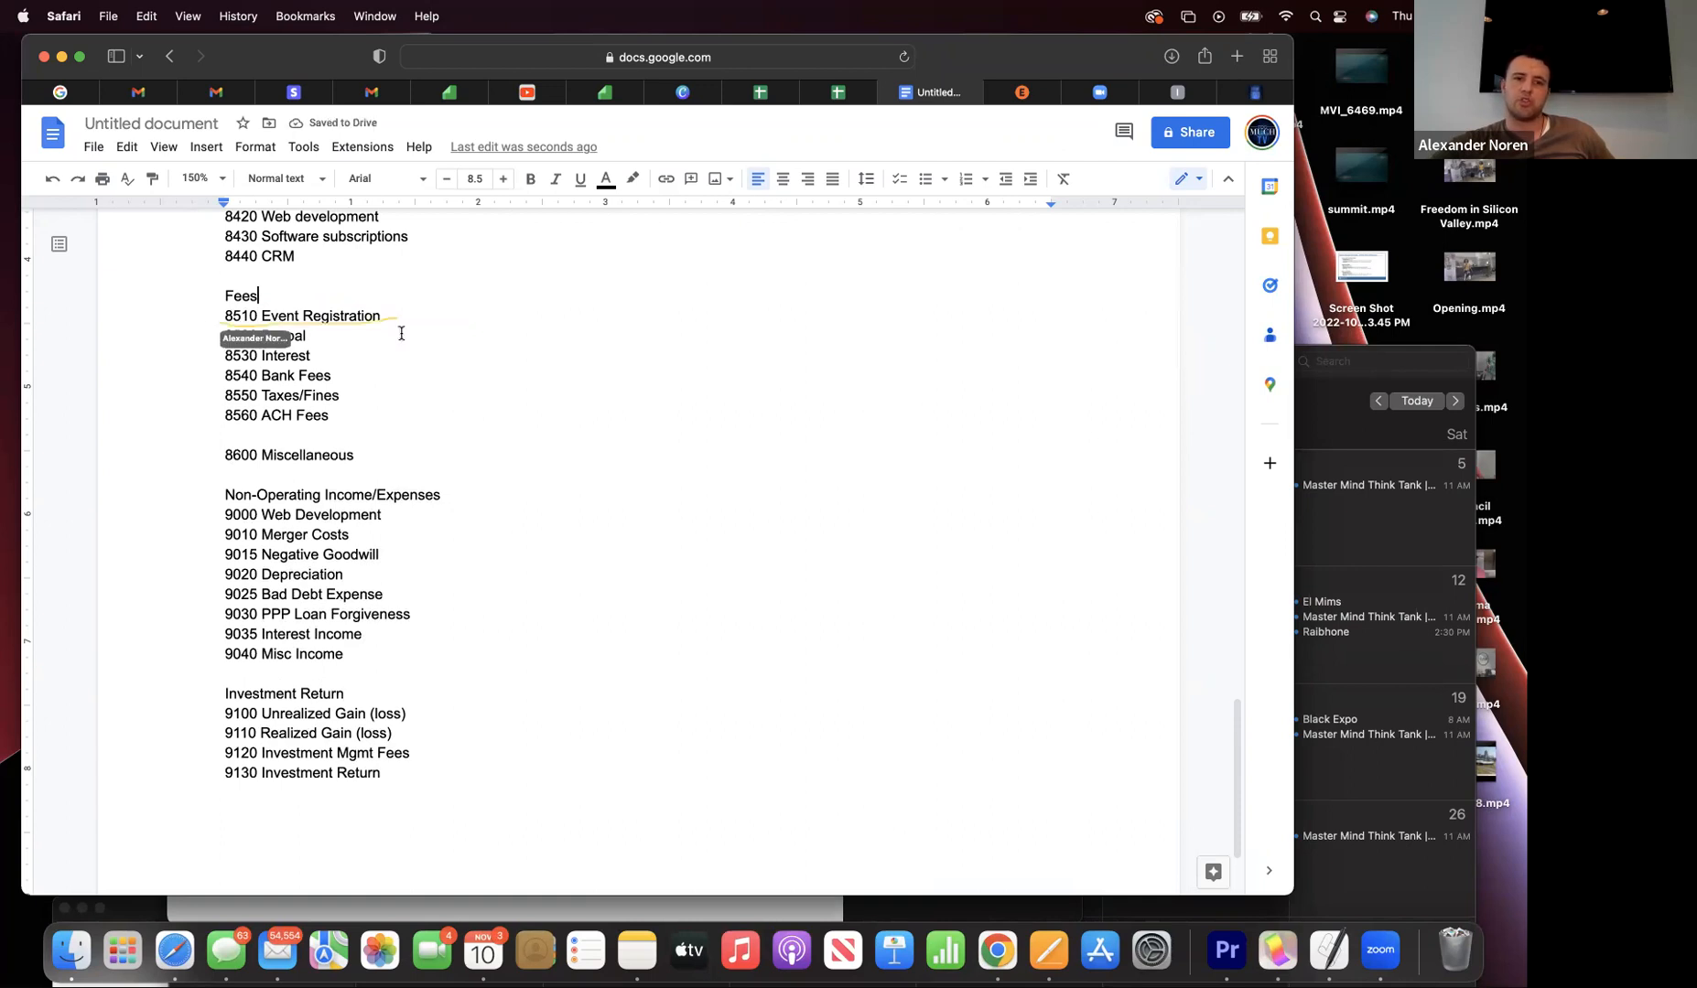
drag(400, 320, 208, 319)
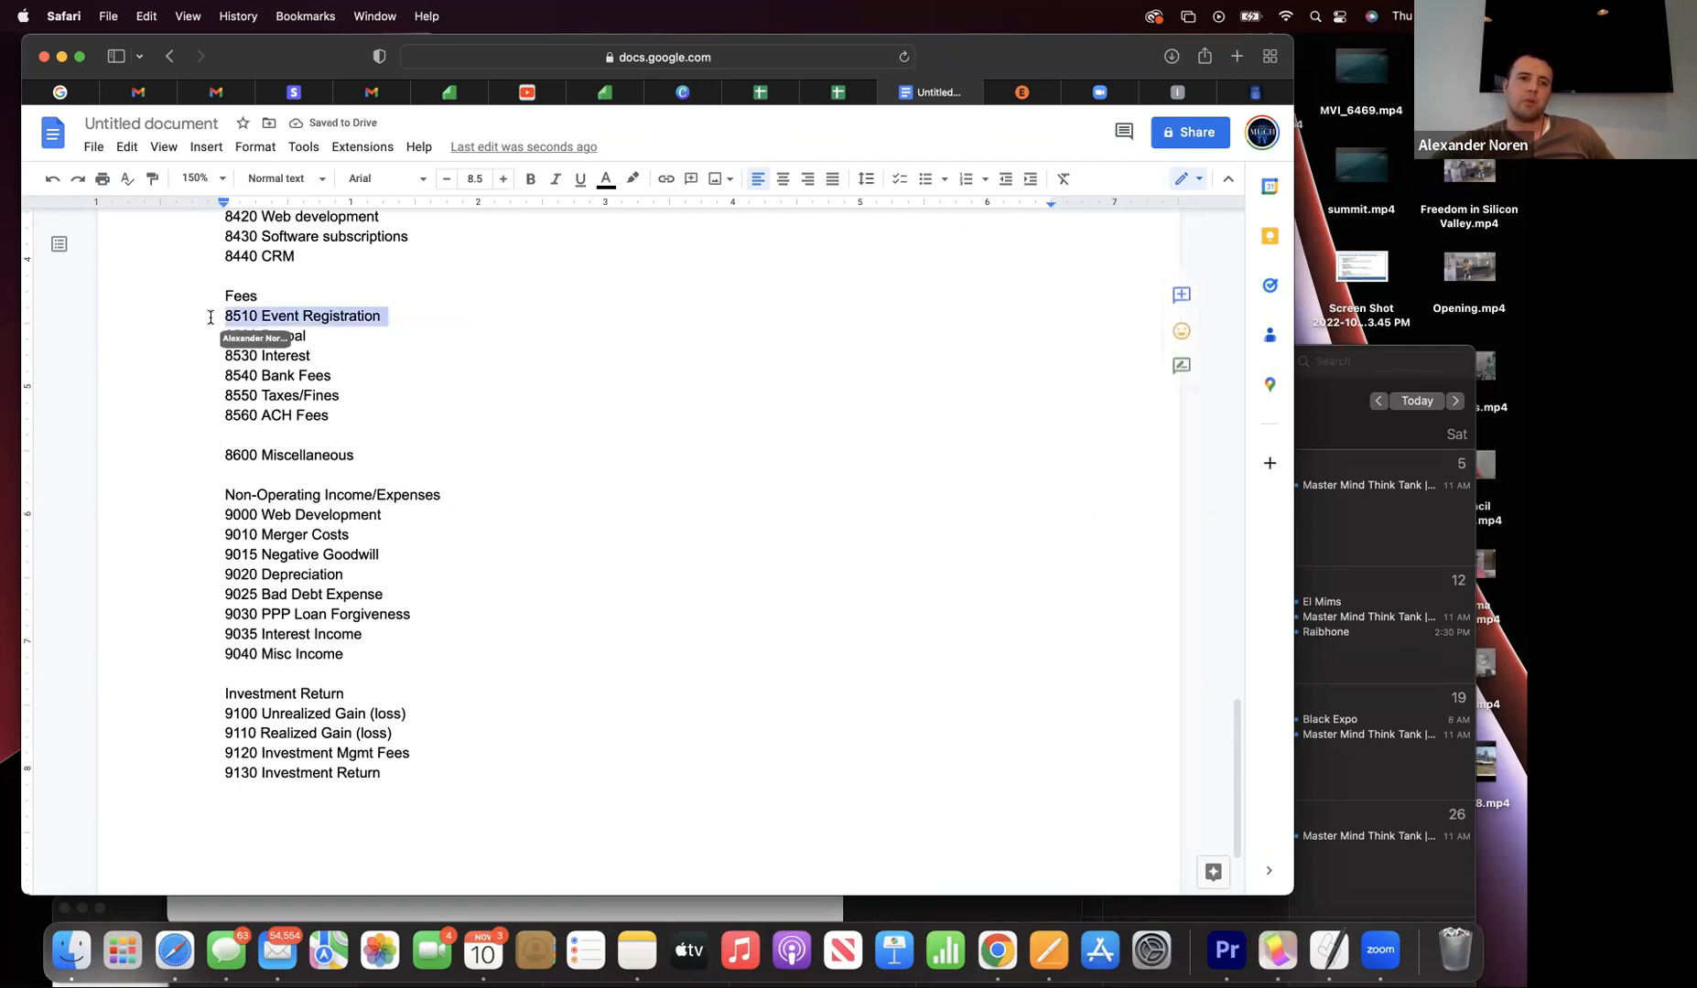
key(BackSpace)
key(Delete)
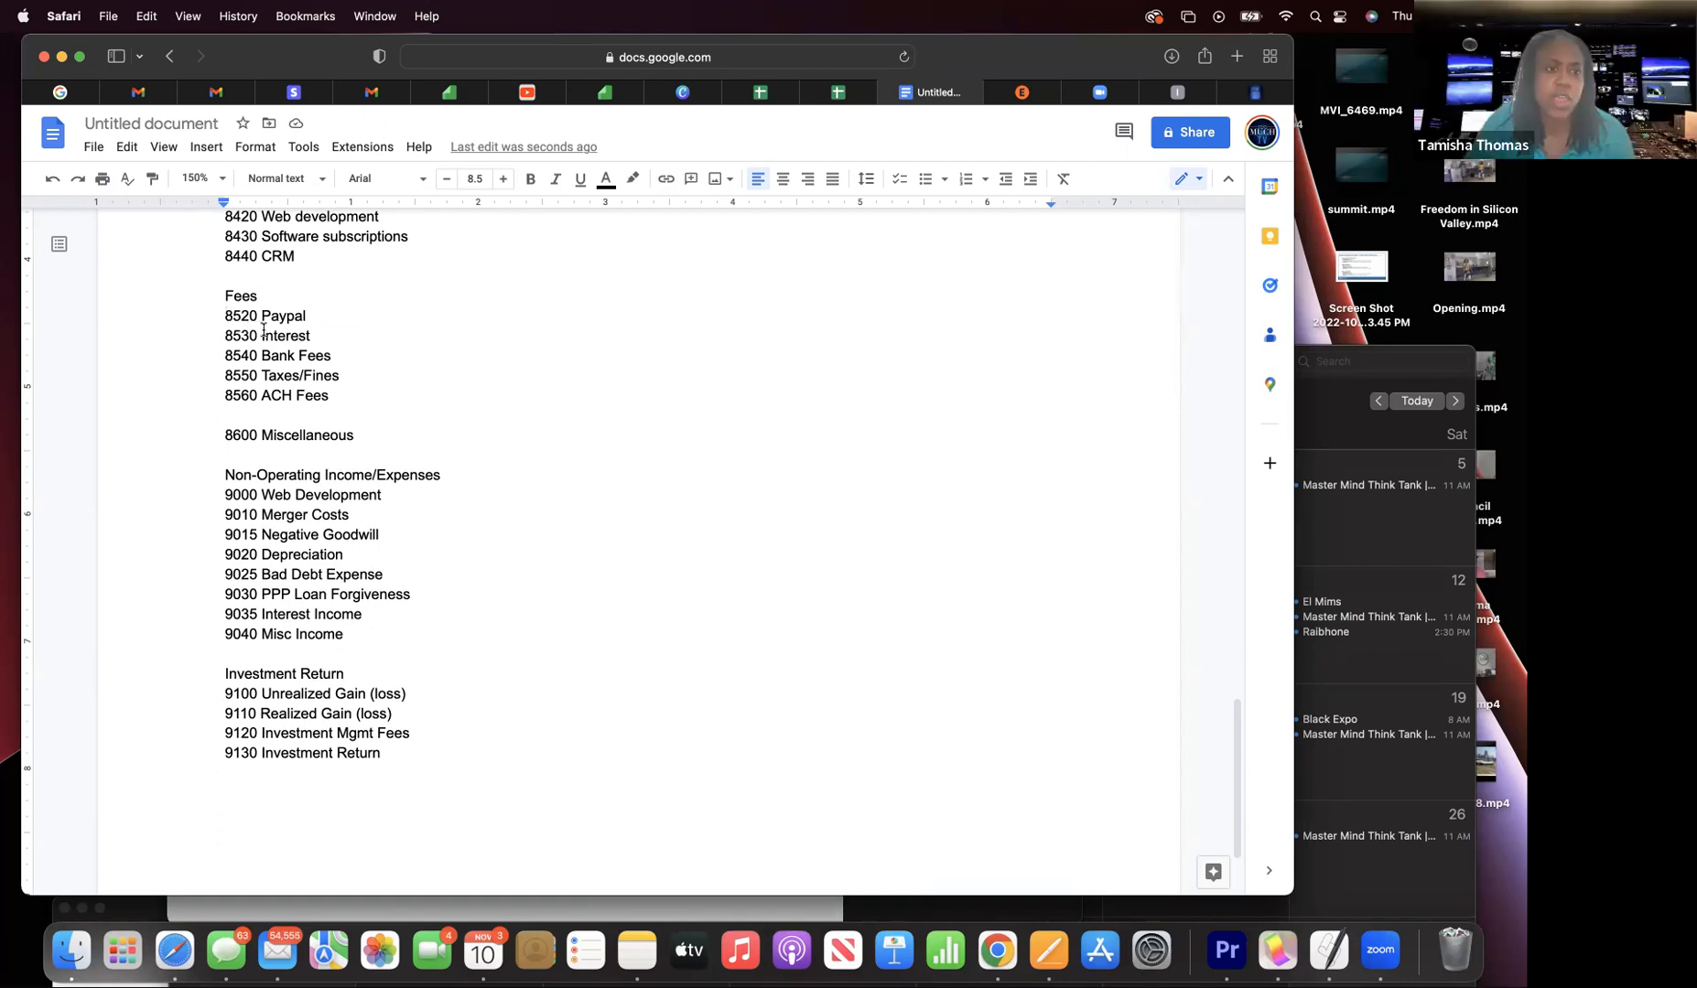
double_click(323, 337)
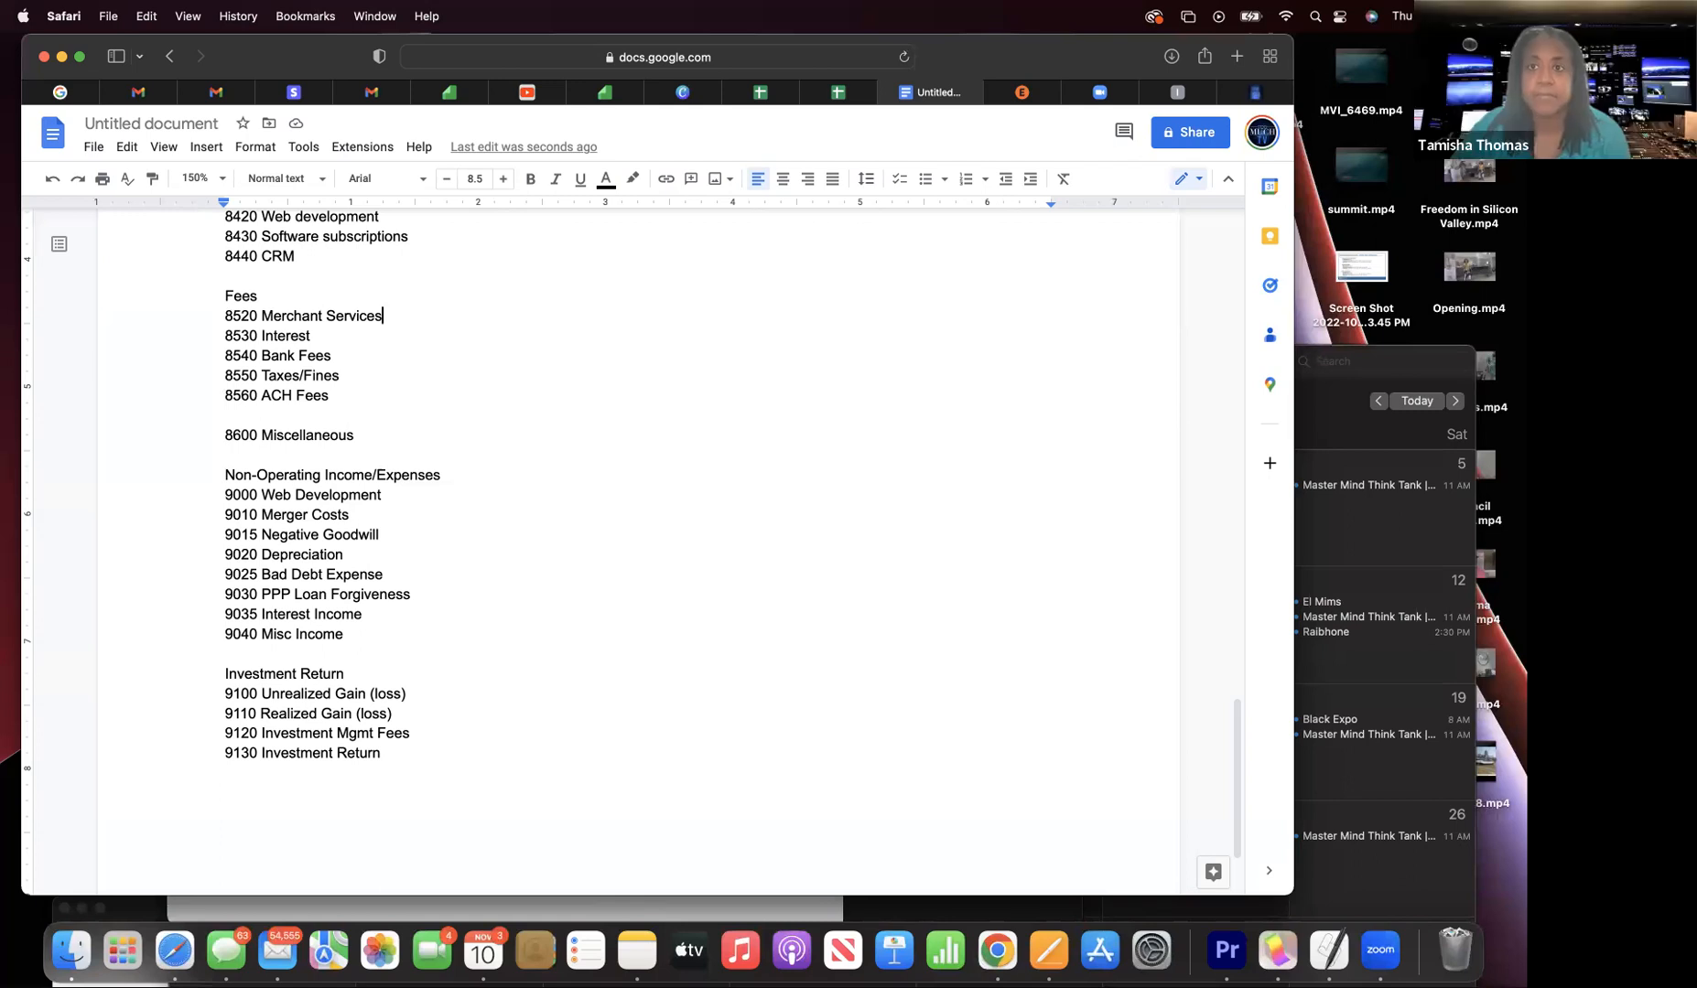
scroll(640, 503, up, 1)
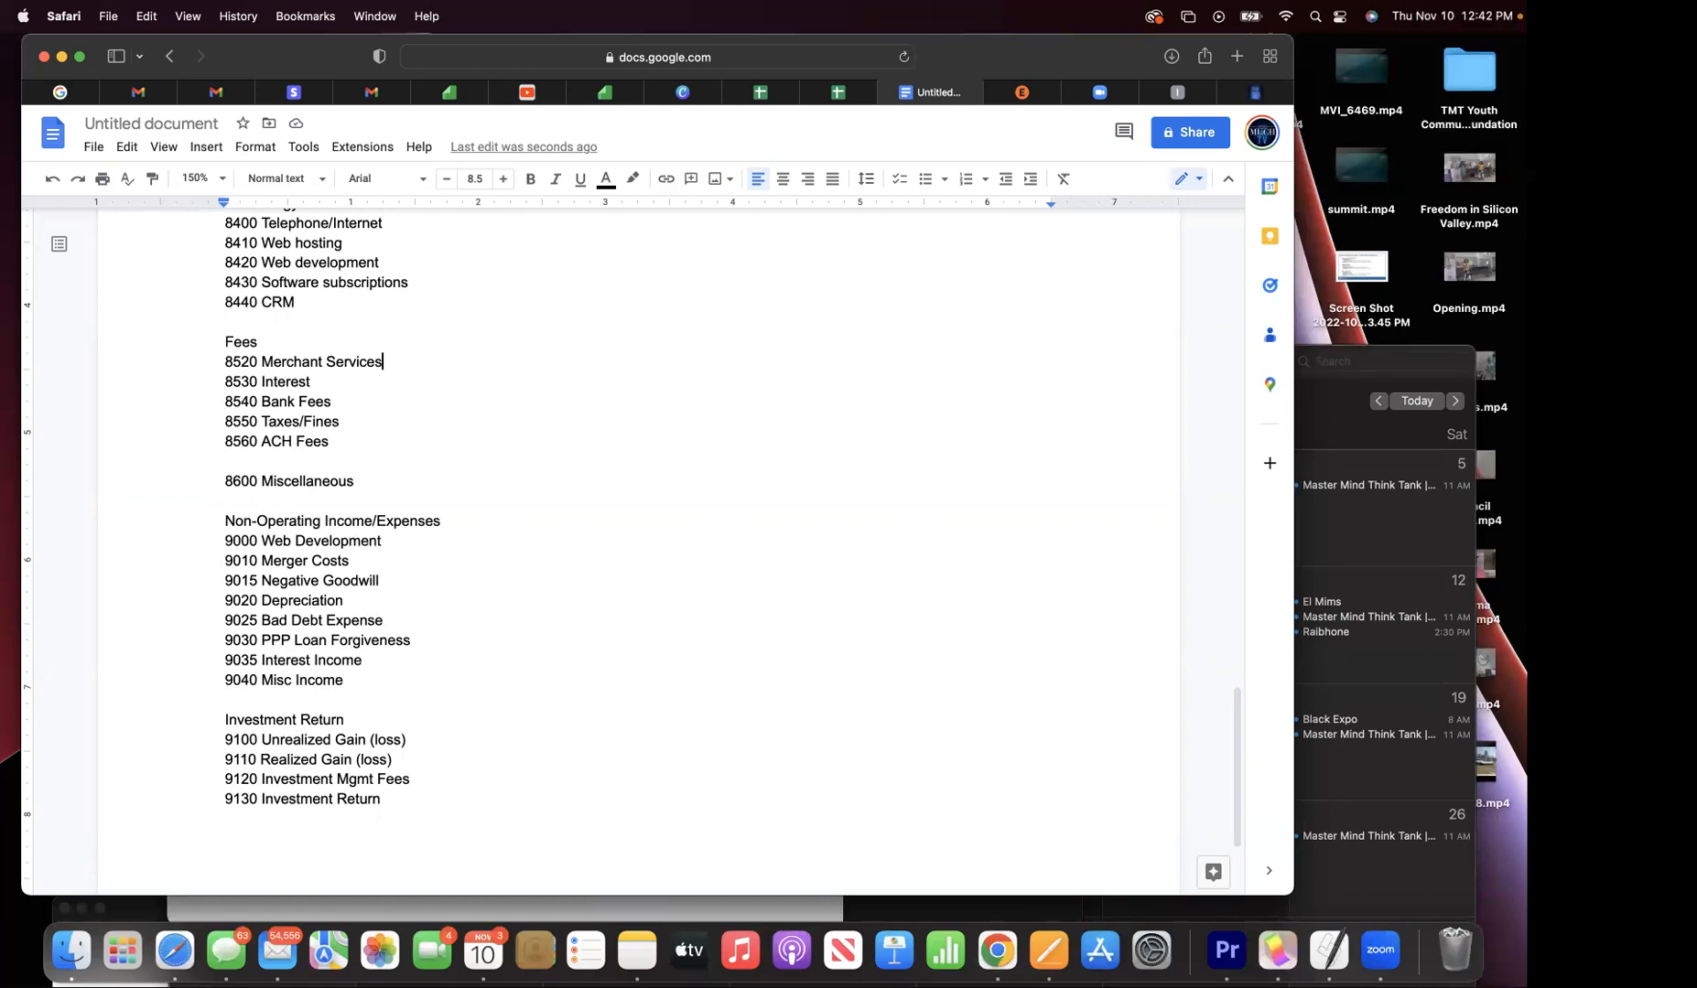
scroll(640, 549, down, 1)
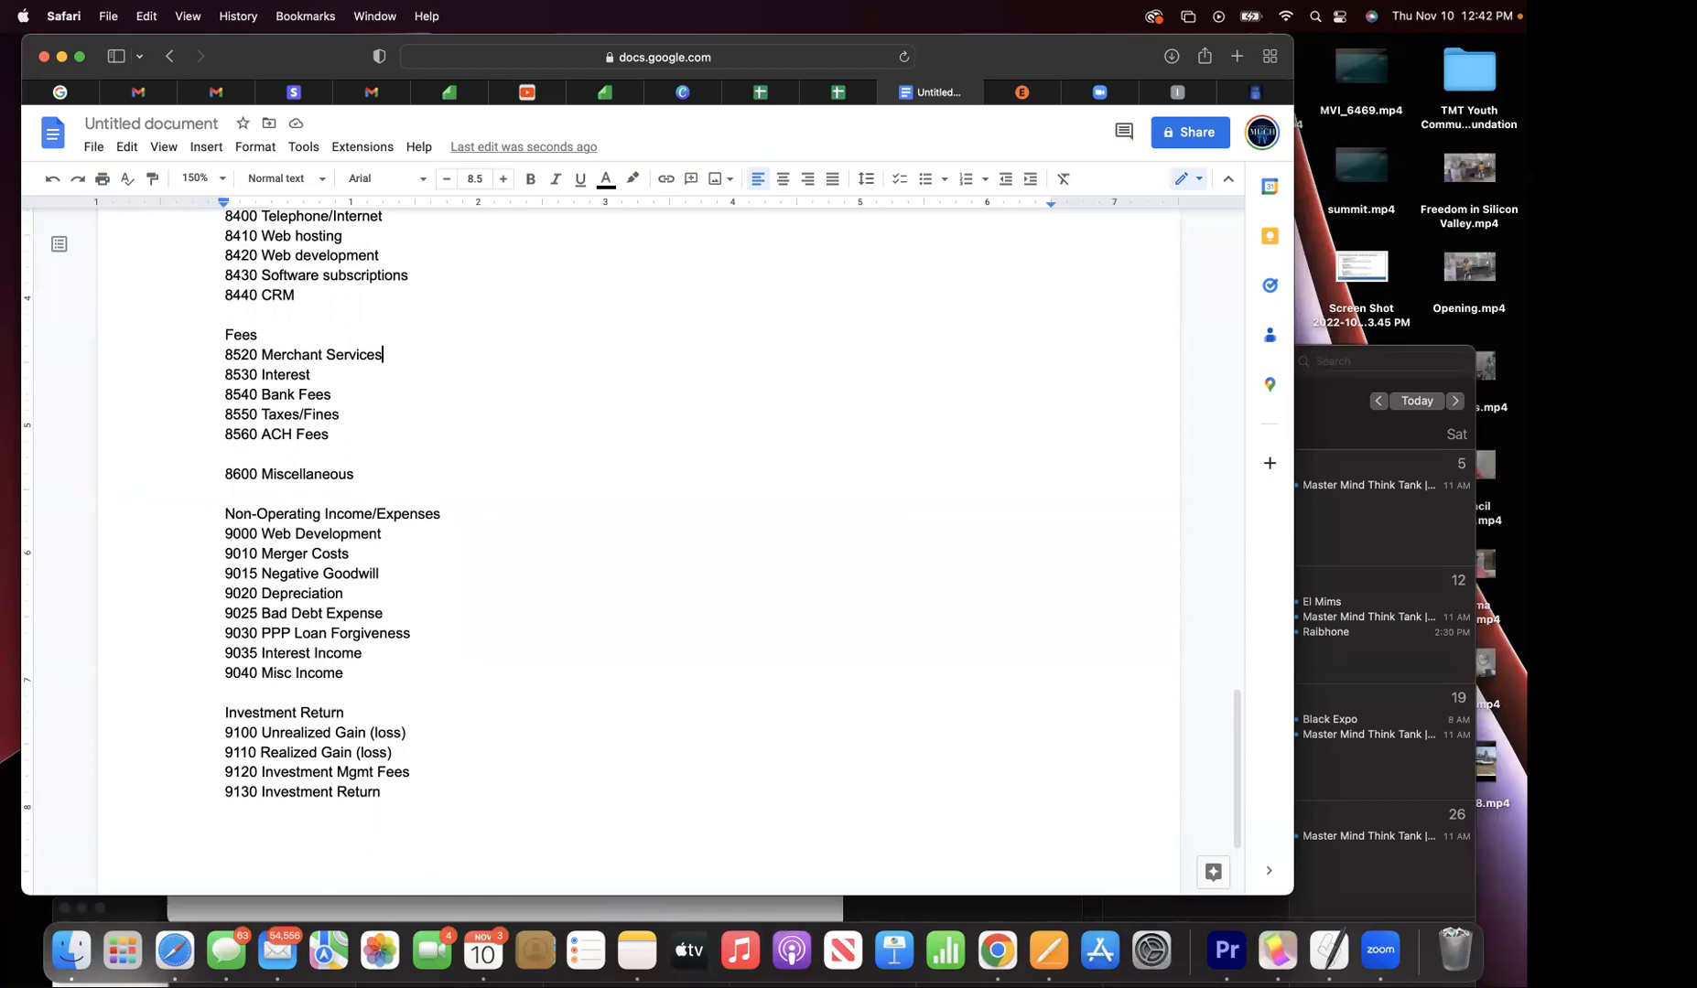
scroll(640, 549, down, 1)
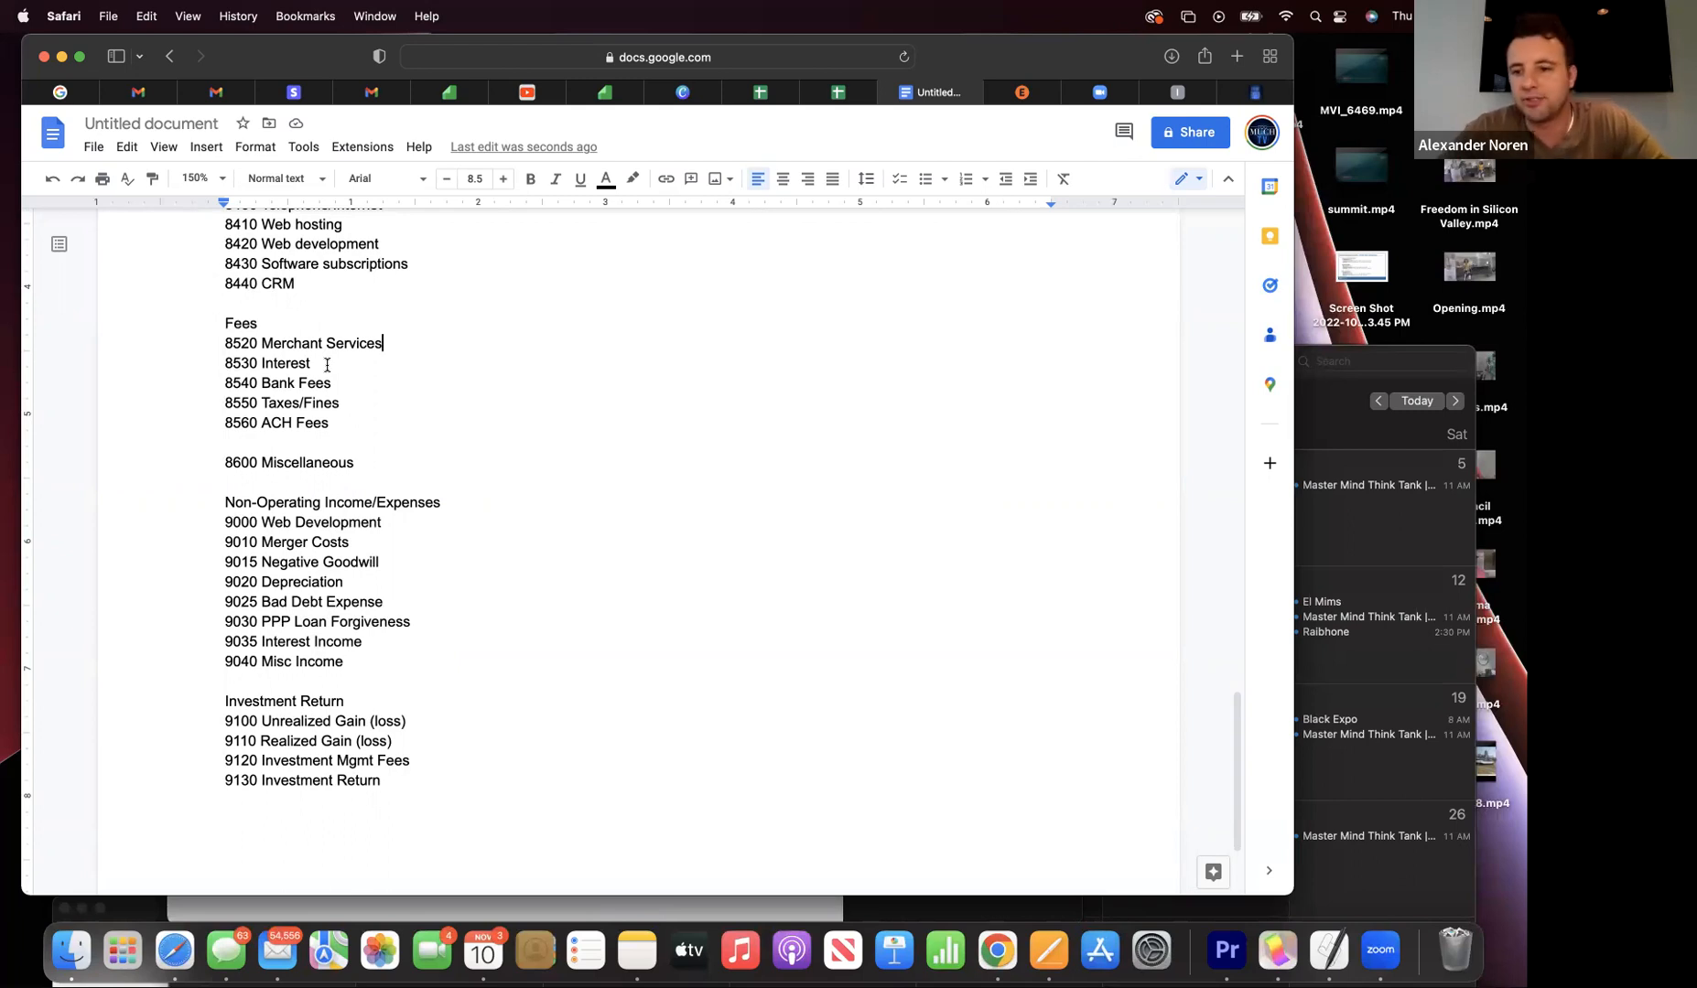
scroll(327, 365, down, 1)
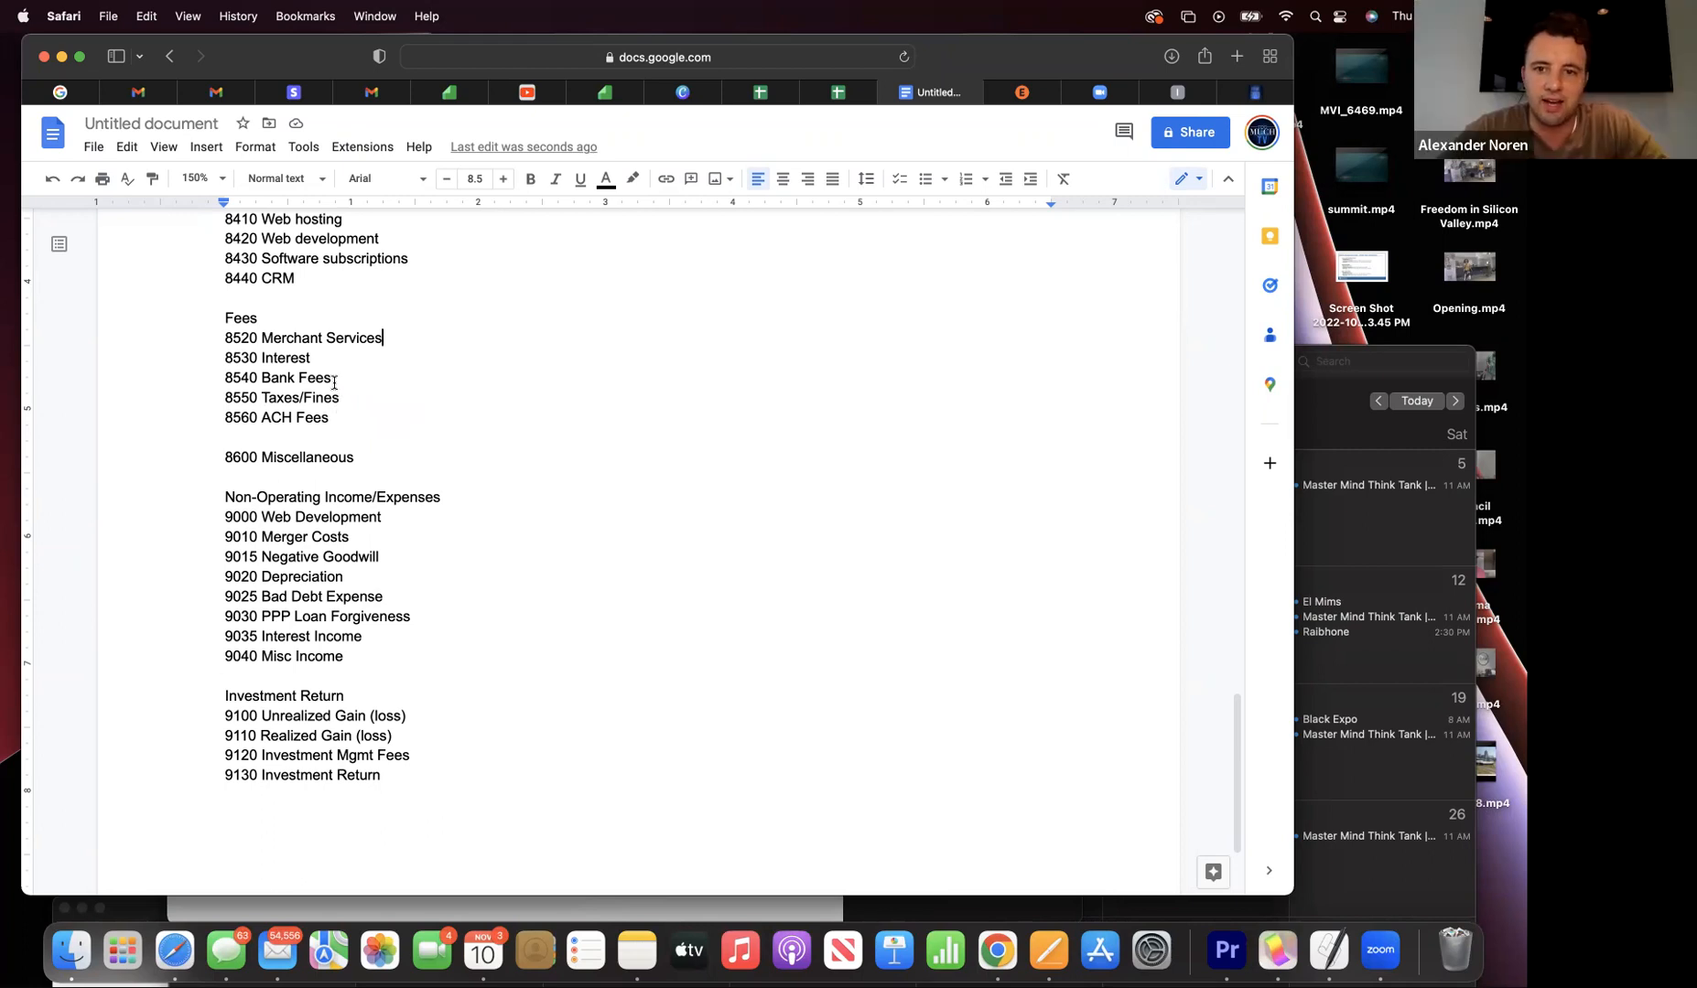
scroll(331, 430, down, 3)
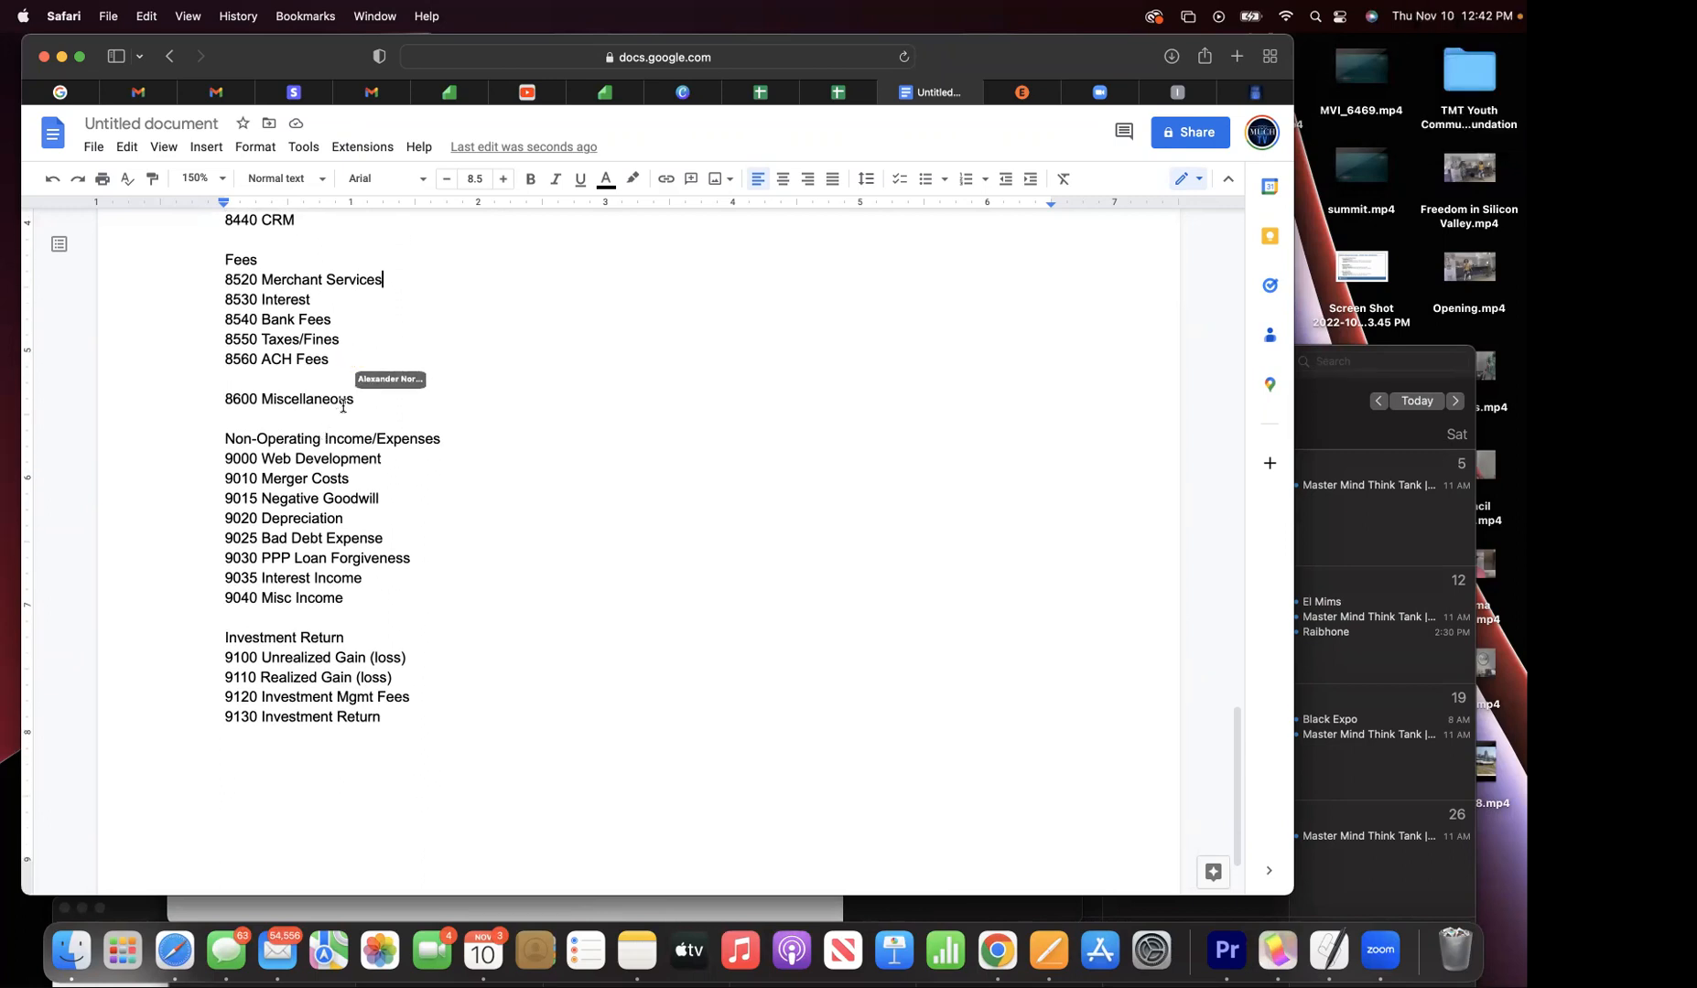
scroll(343, 406, down, 1)
scroll(343, 405, down, 1)
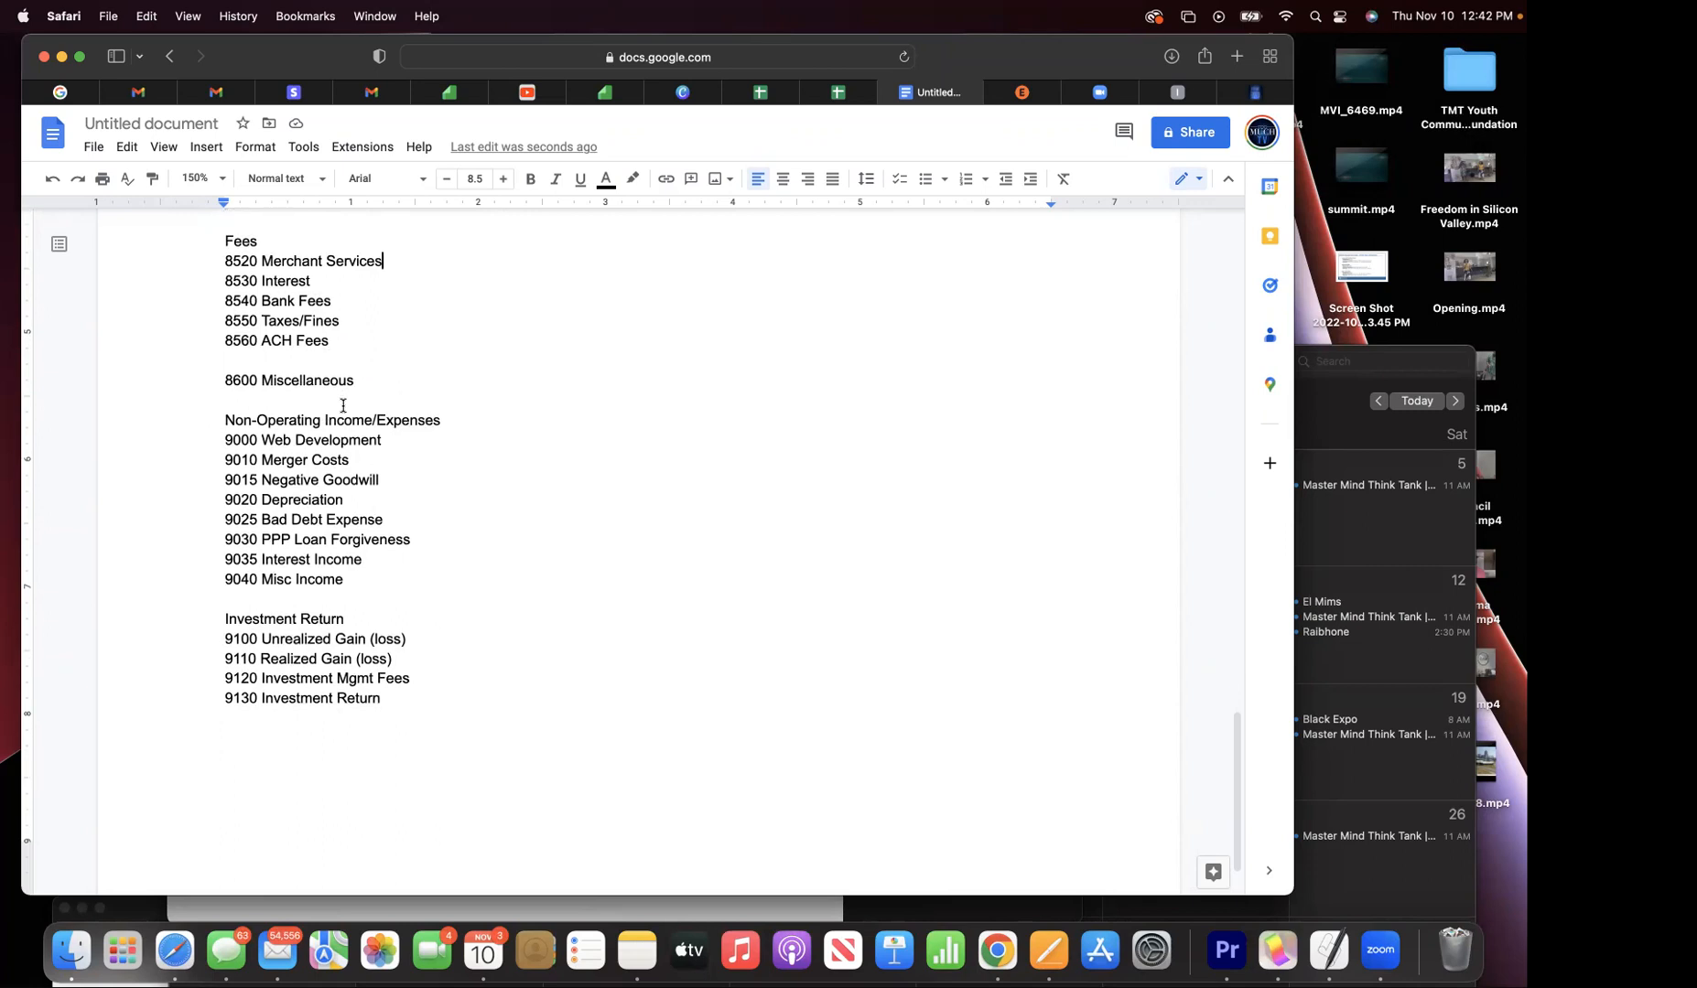
scroll(344, 405, down, 1)
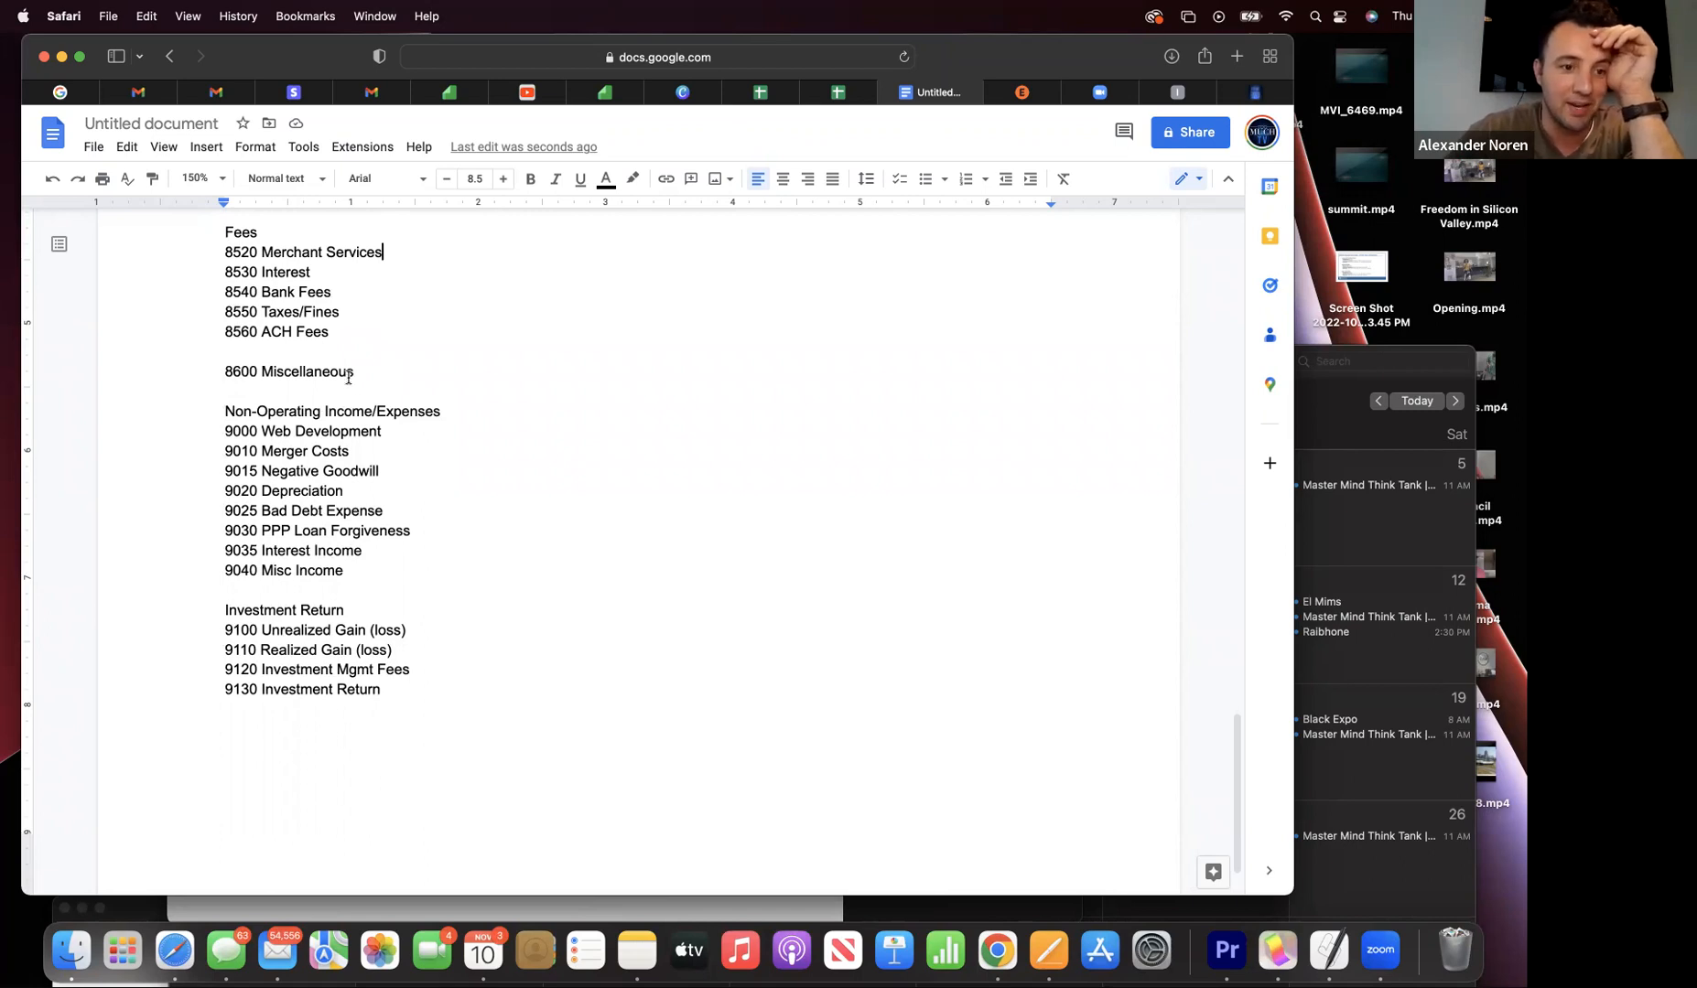
scroll(344, 373, down, 1)
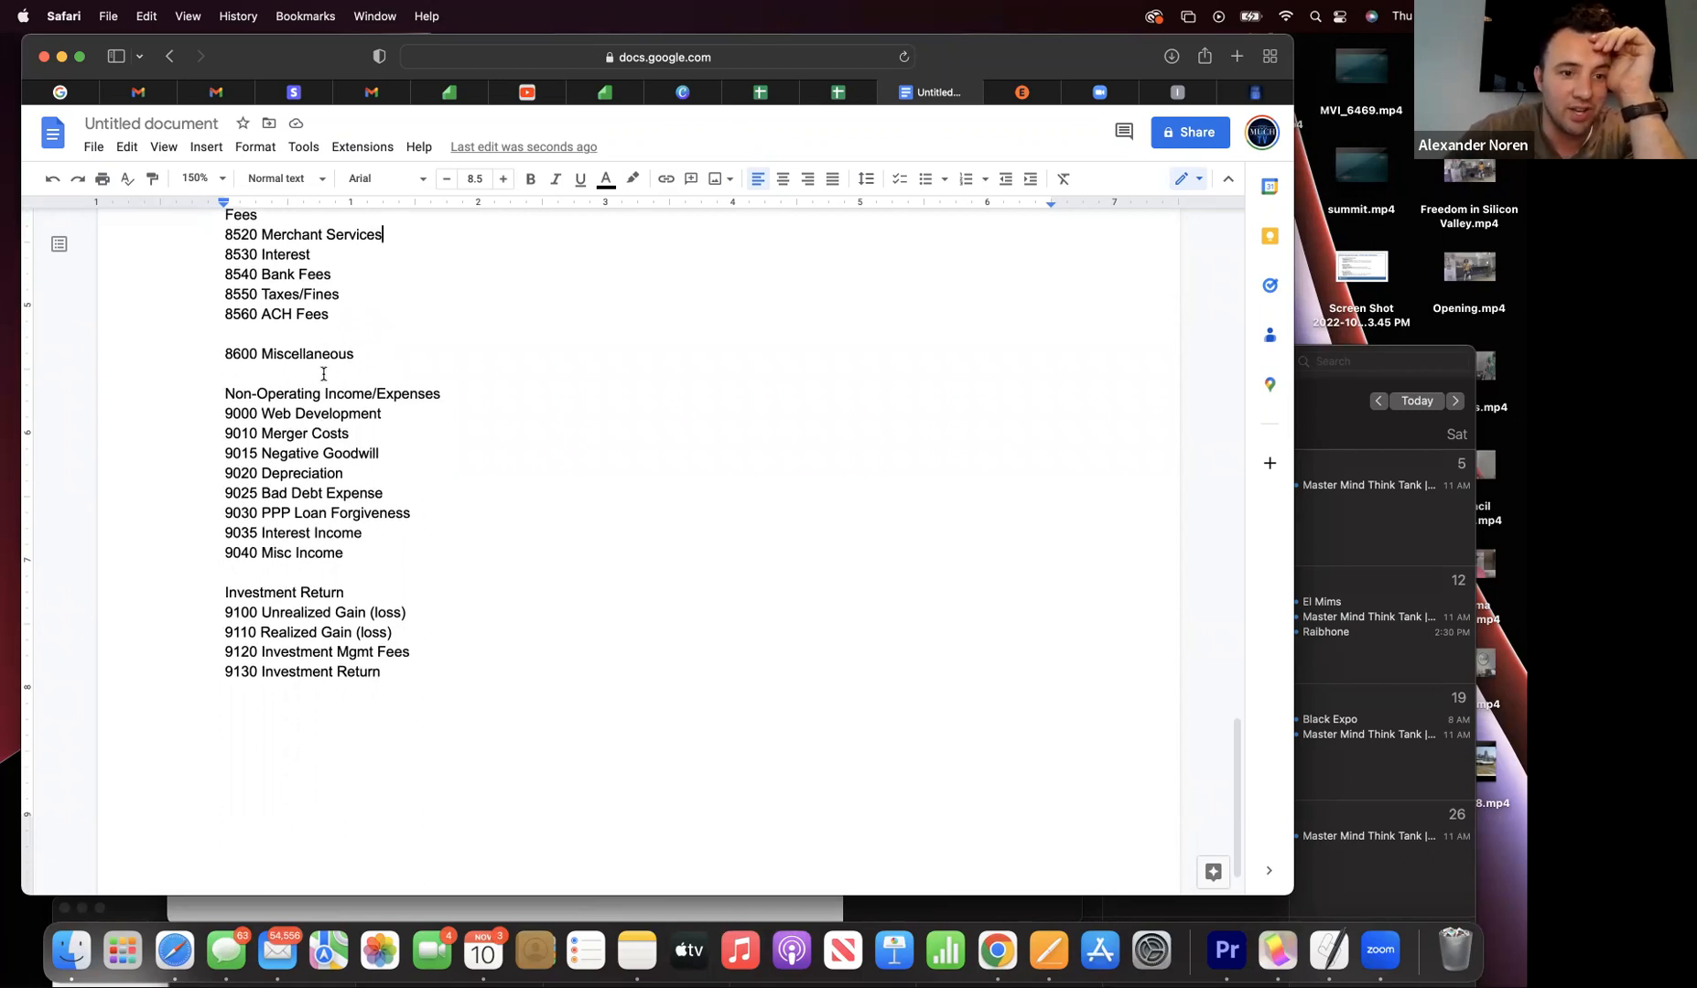
scroll(321, 374, up, 1)
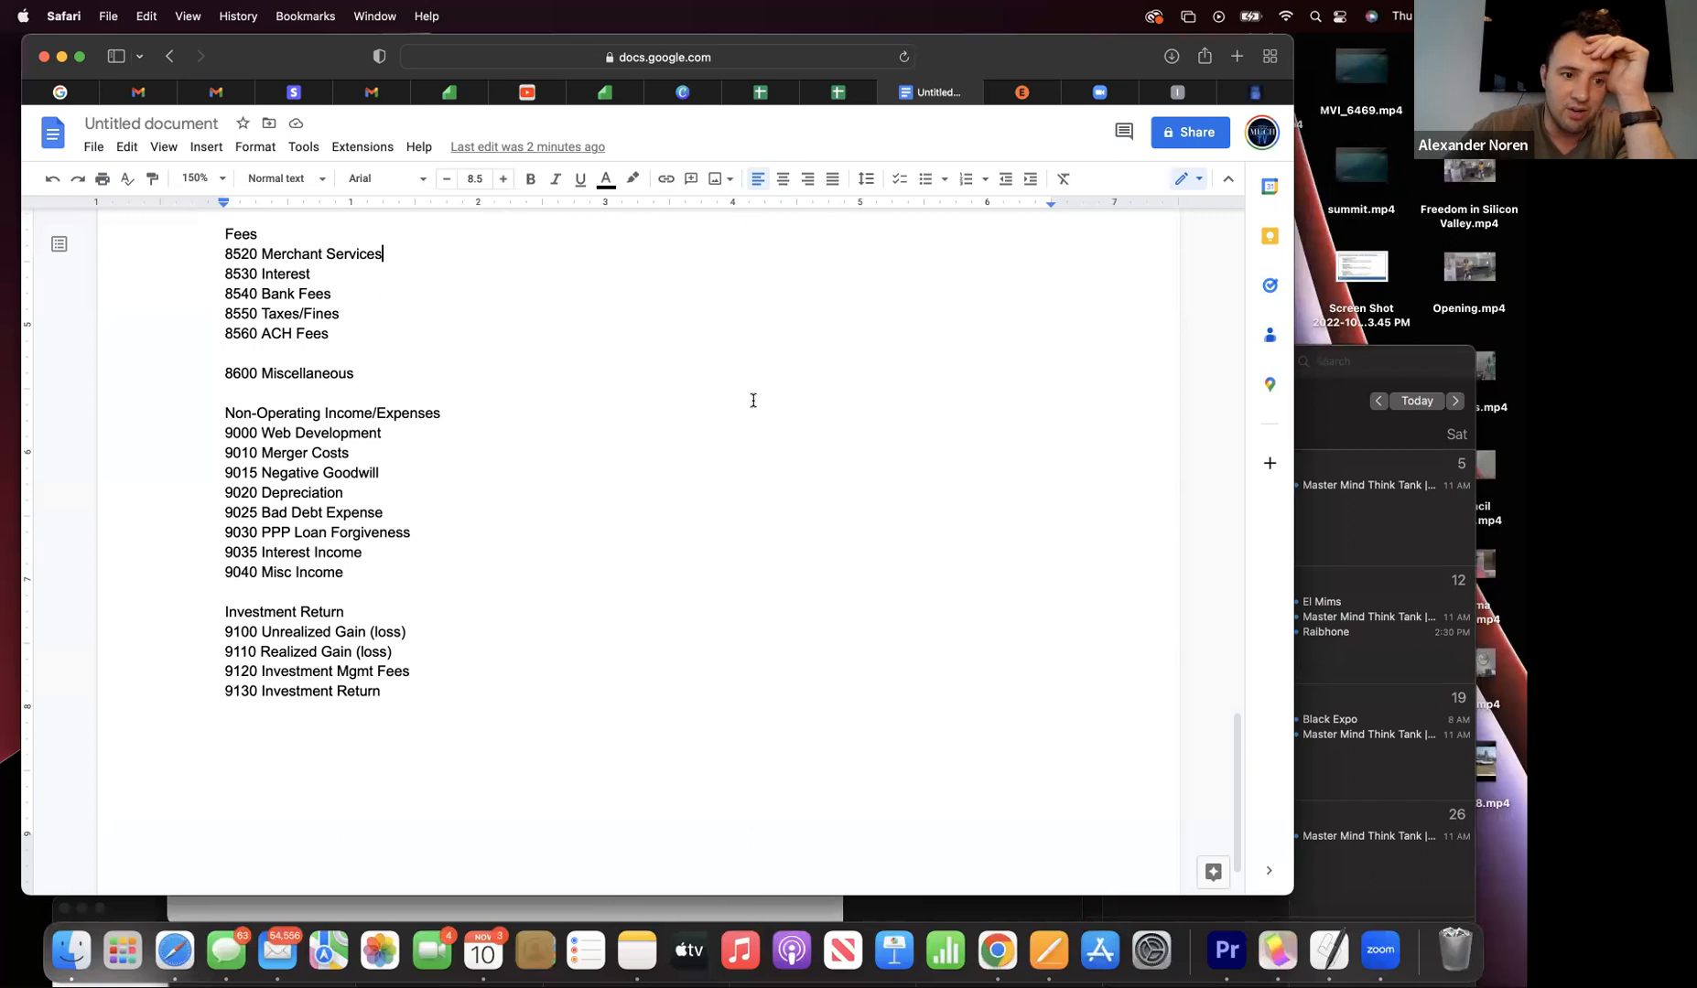
scroll(753, 400, down, 2)
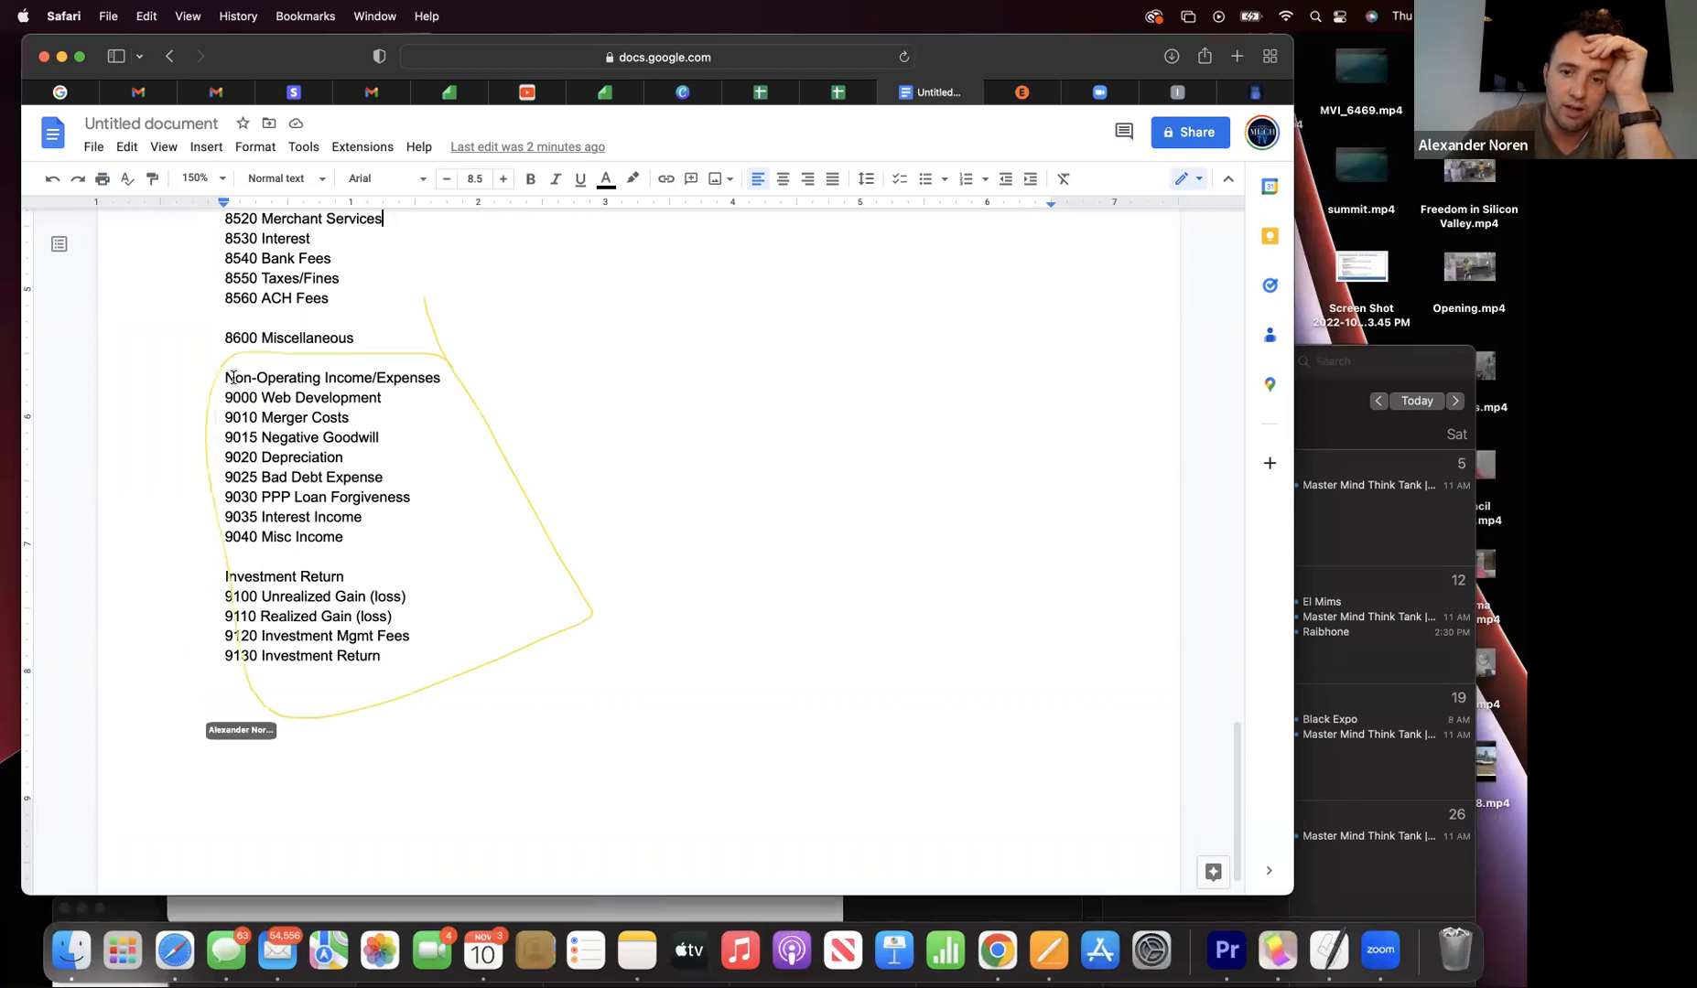
- Delete the Non-Operating Income/Expenses and Investment Return sections from the document
drag(196, 368, 466, 659)
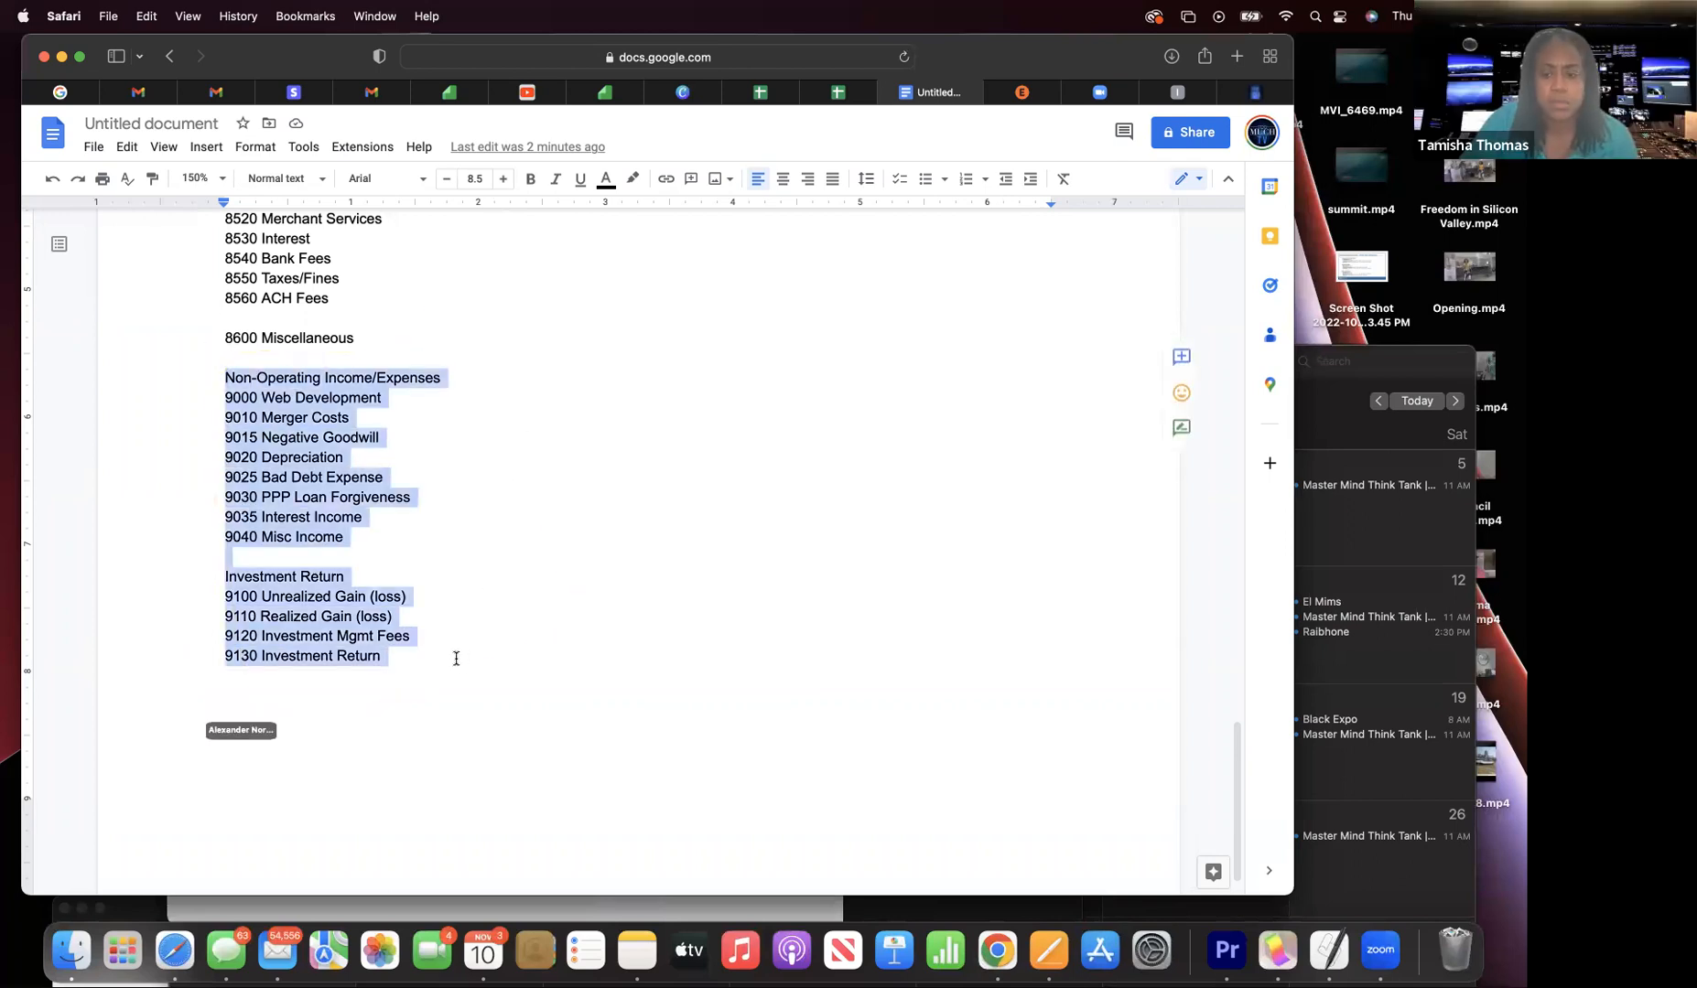
key(BackSpace)
scroll(640, 549, up, 20)
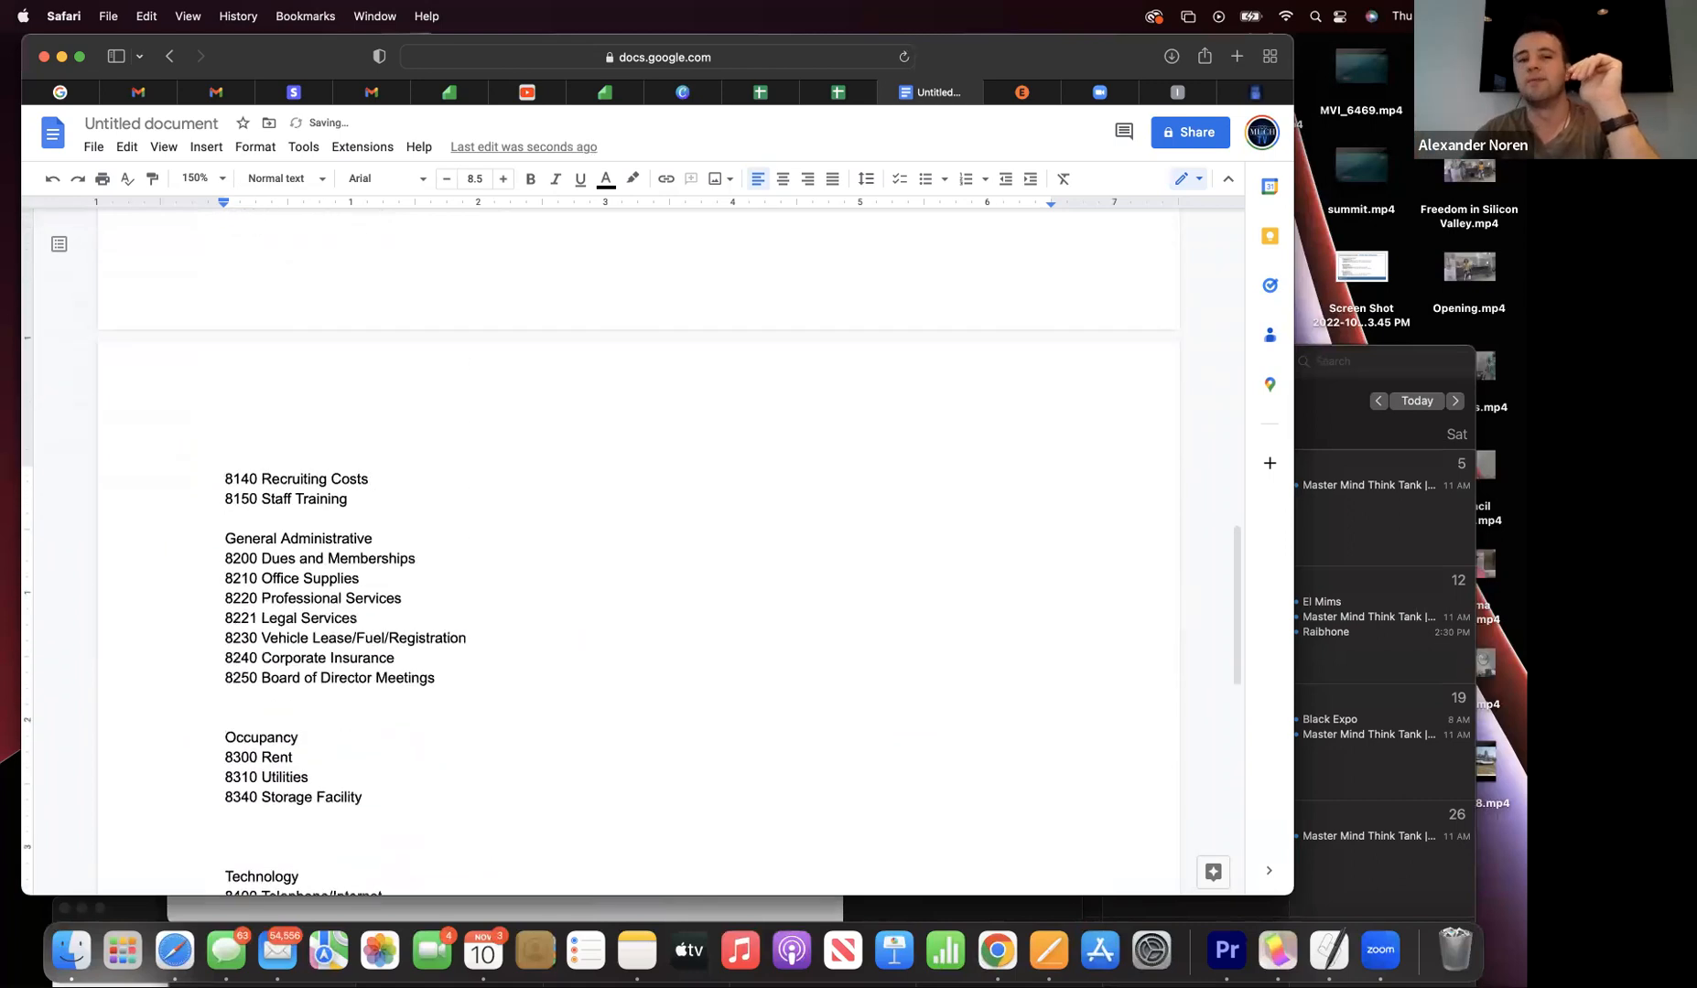
scroll(641, 549, down, 20)
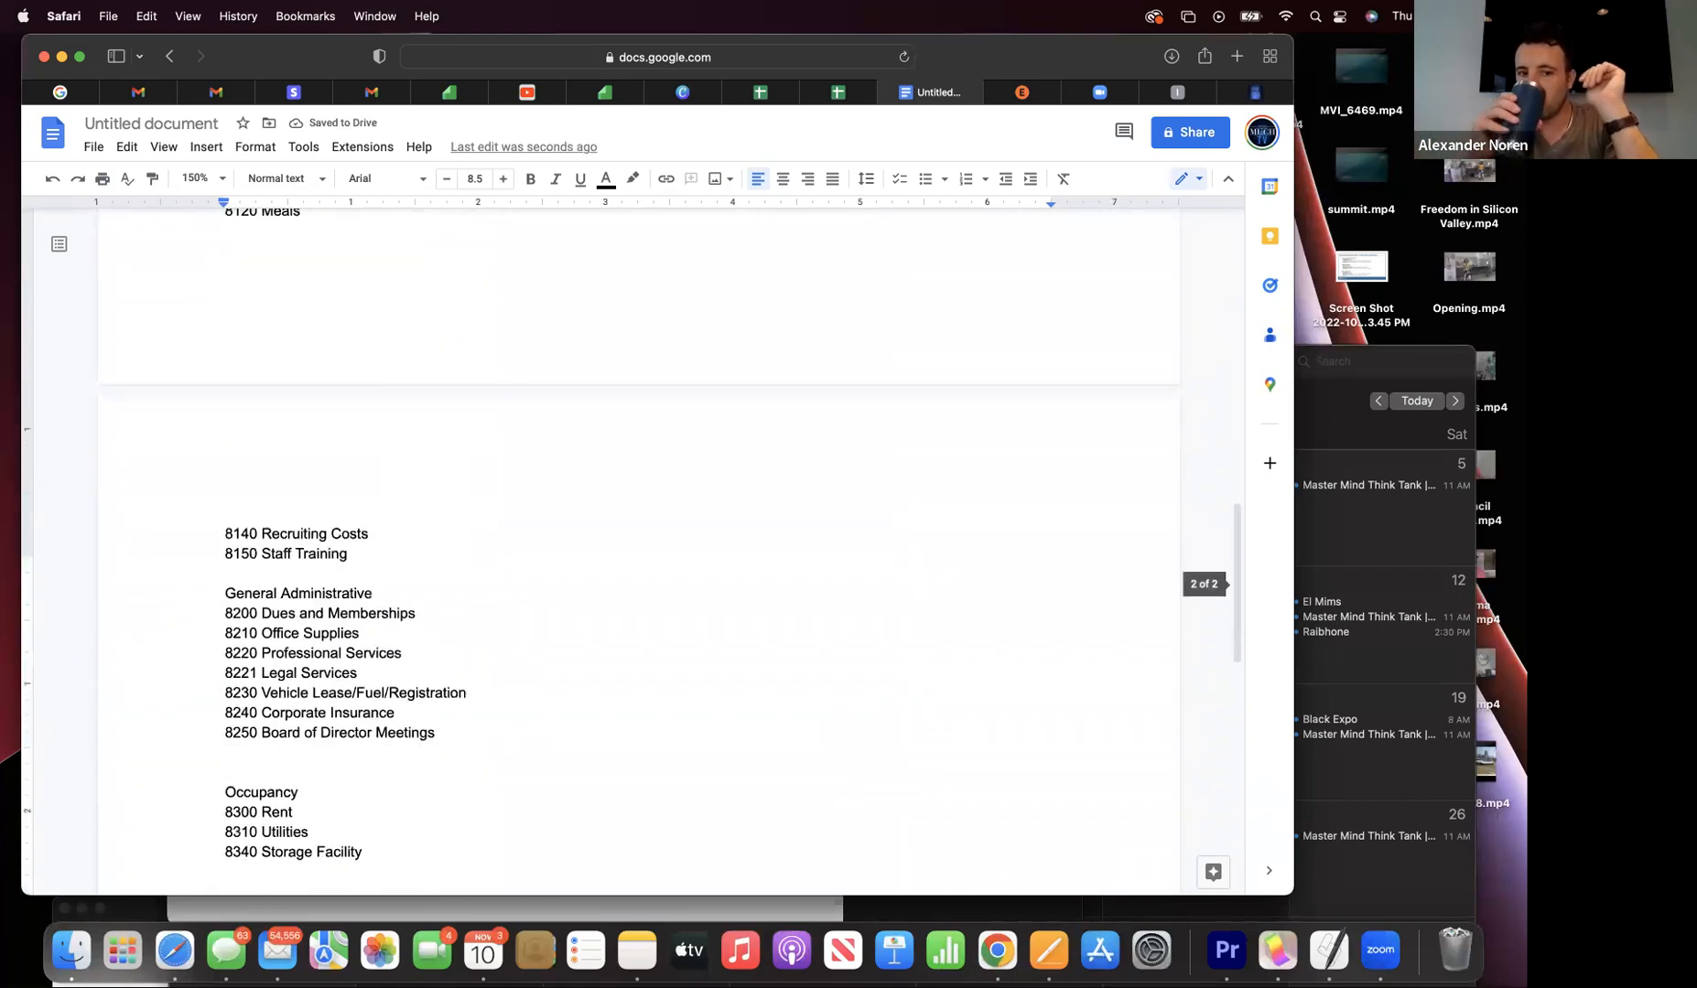
scroll(483, 642, up, 15)
scroll(482, 642, down, 8)
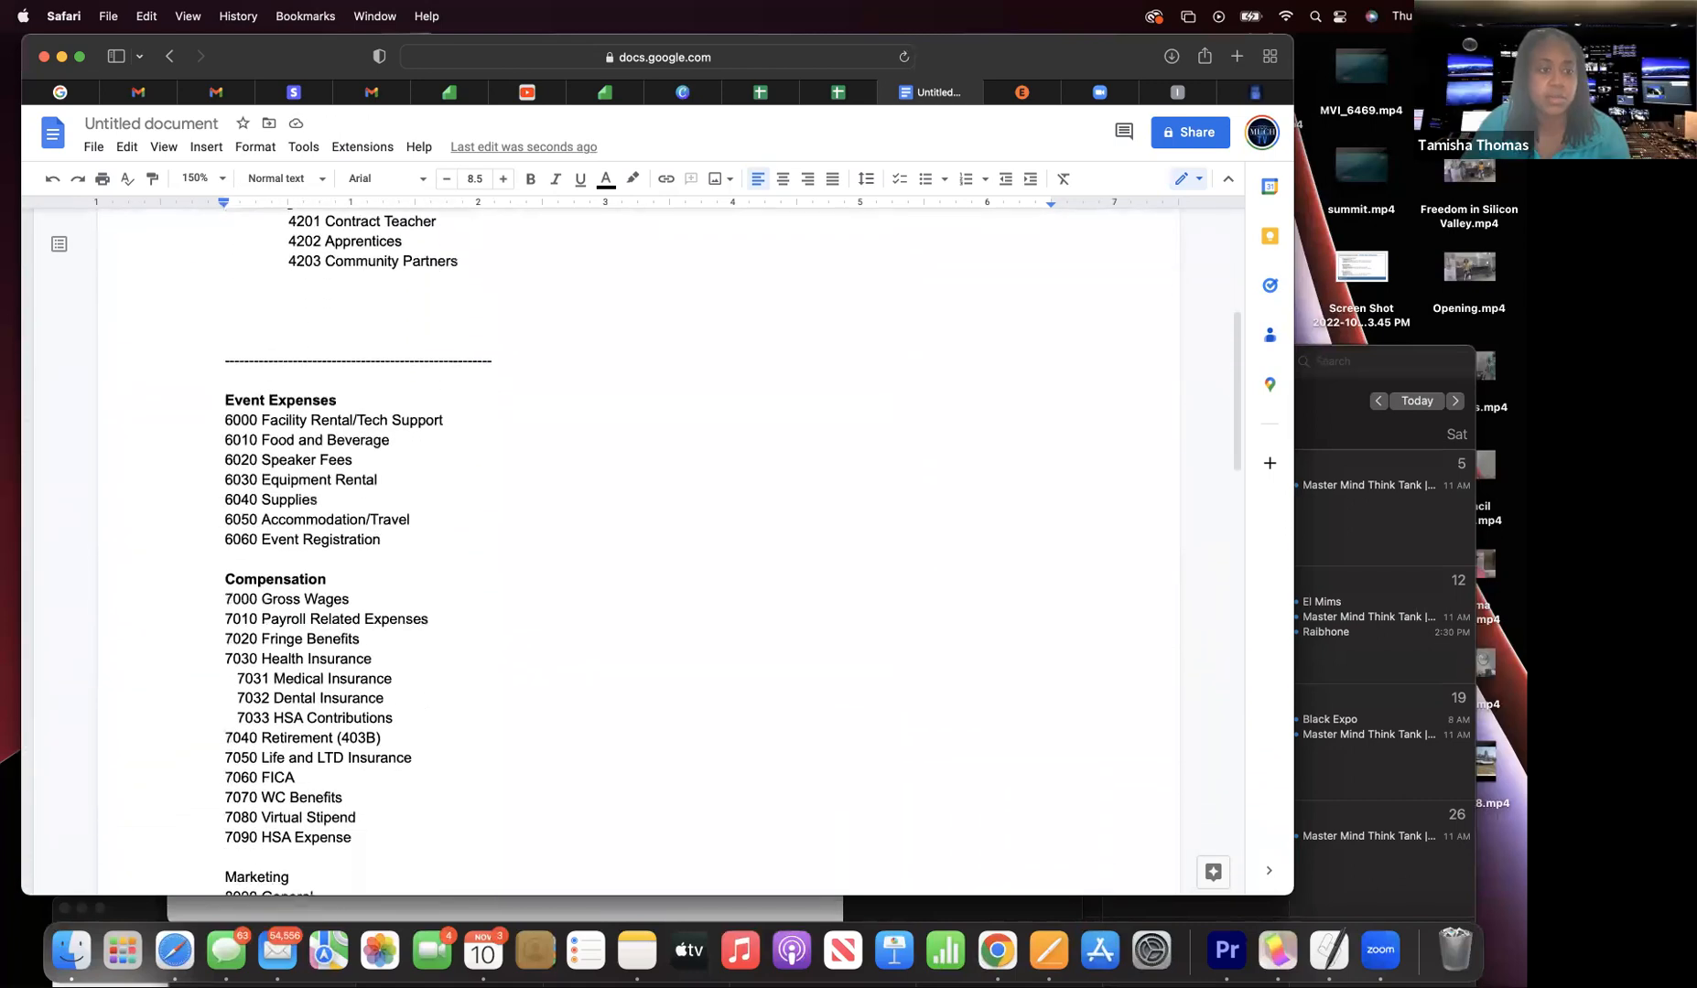
scroll(482, 643, down, 3)
- Deselect the Marketing heading and lower the browser to reveal the Pages Chart of Accounts
drag(298, 669, 226, 650)
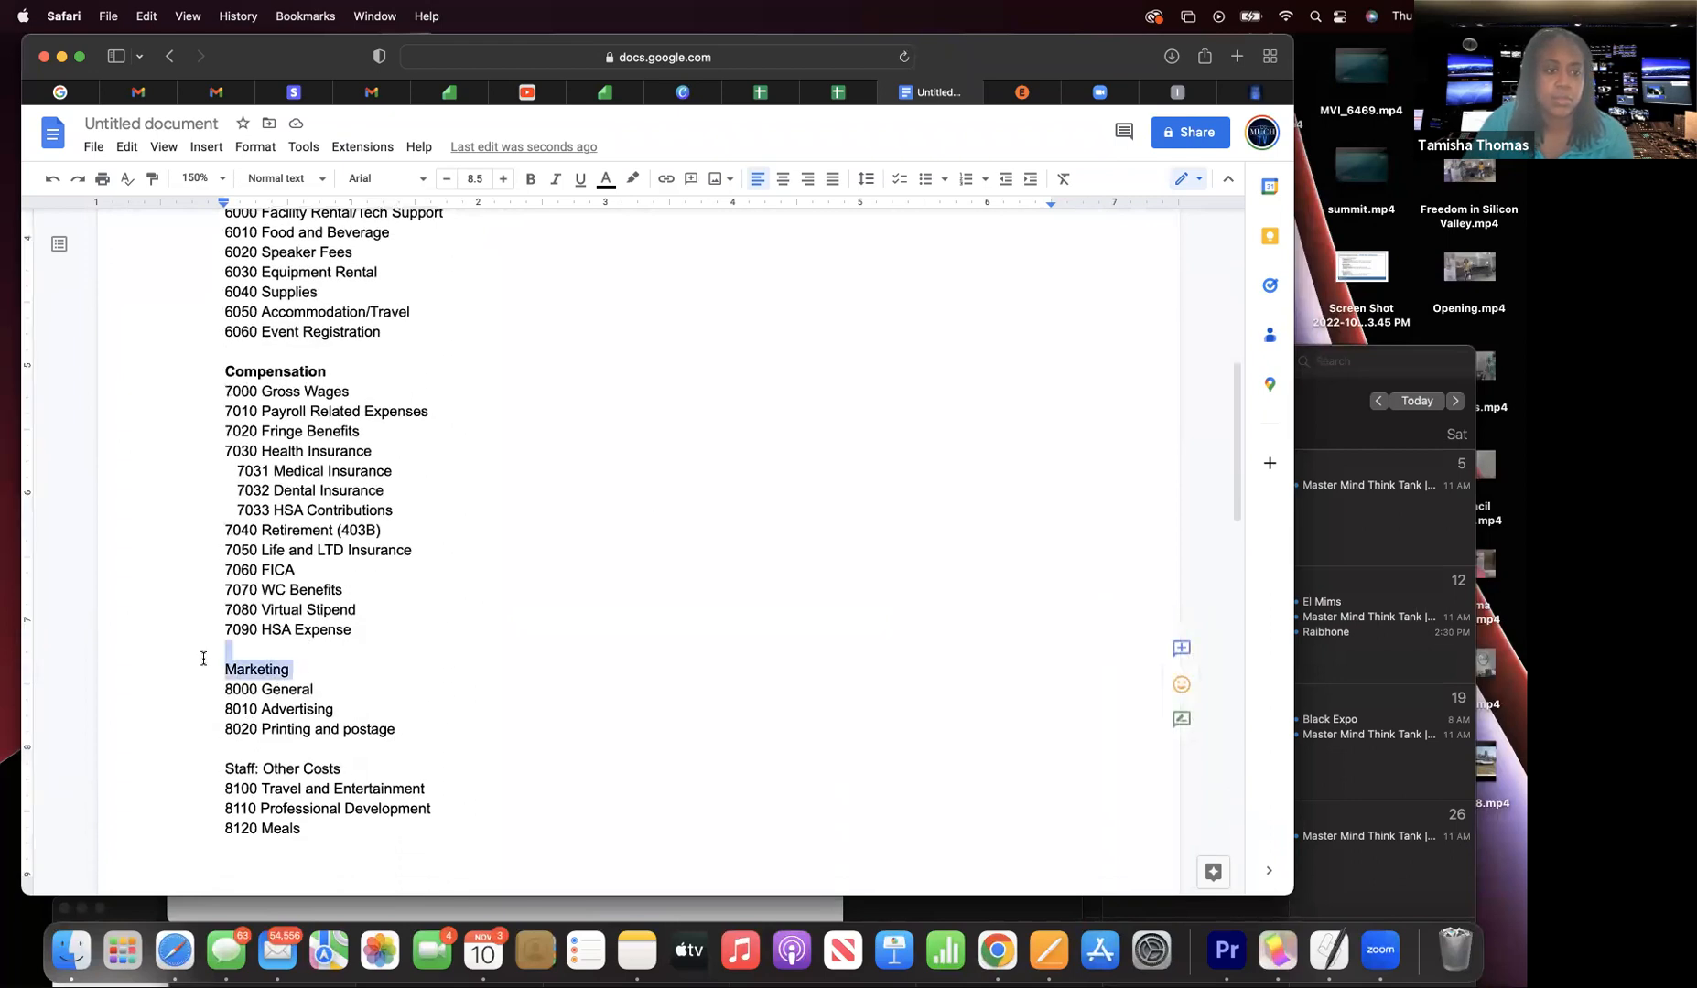
click(611, 714)
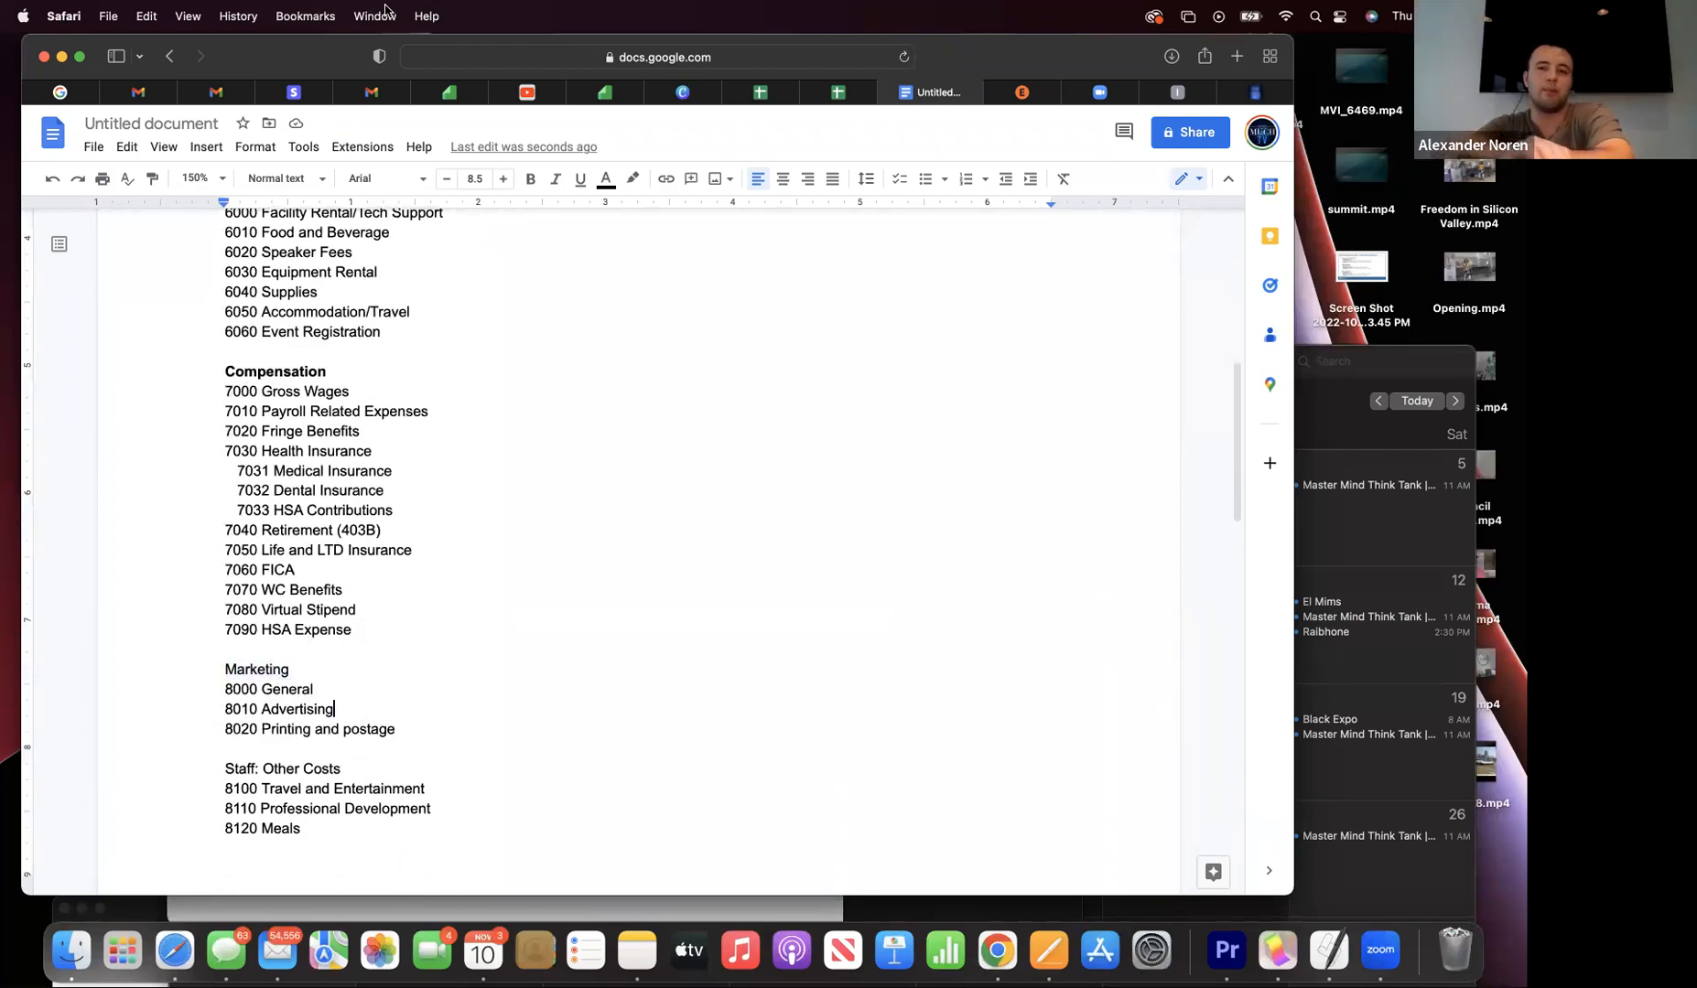
drag(314, 52, 313, 244)
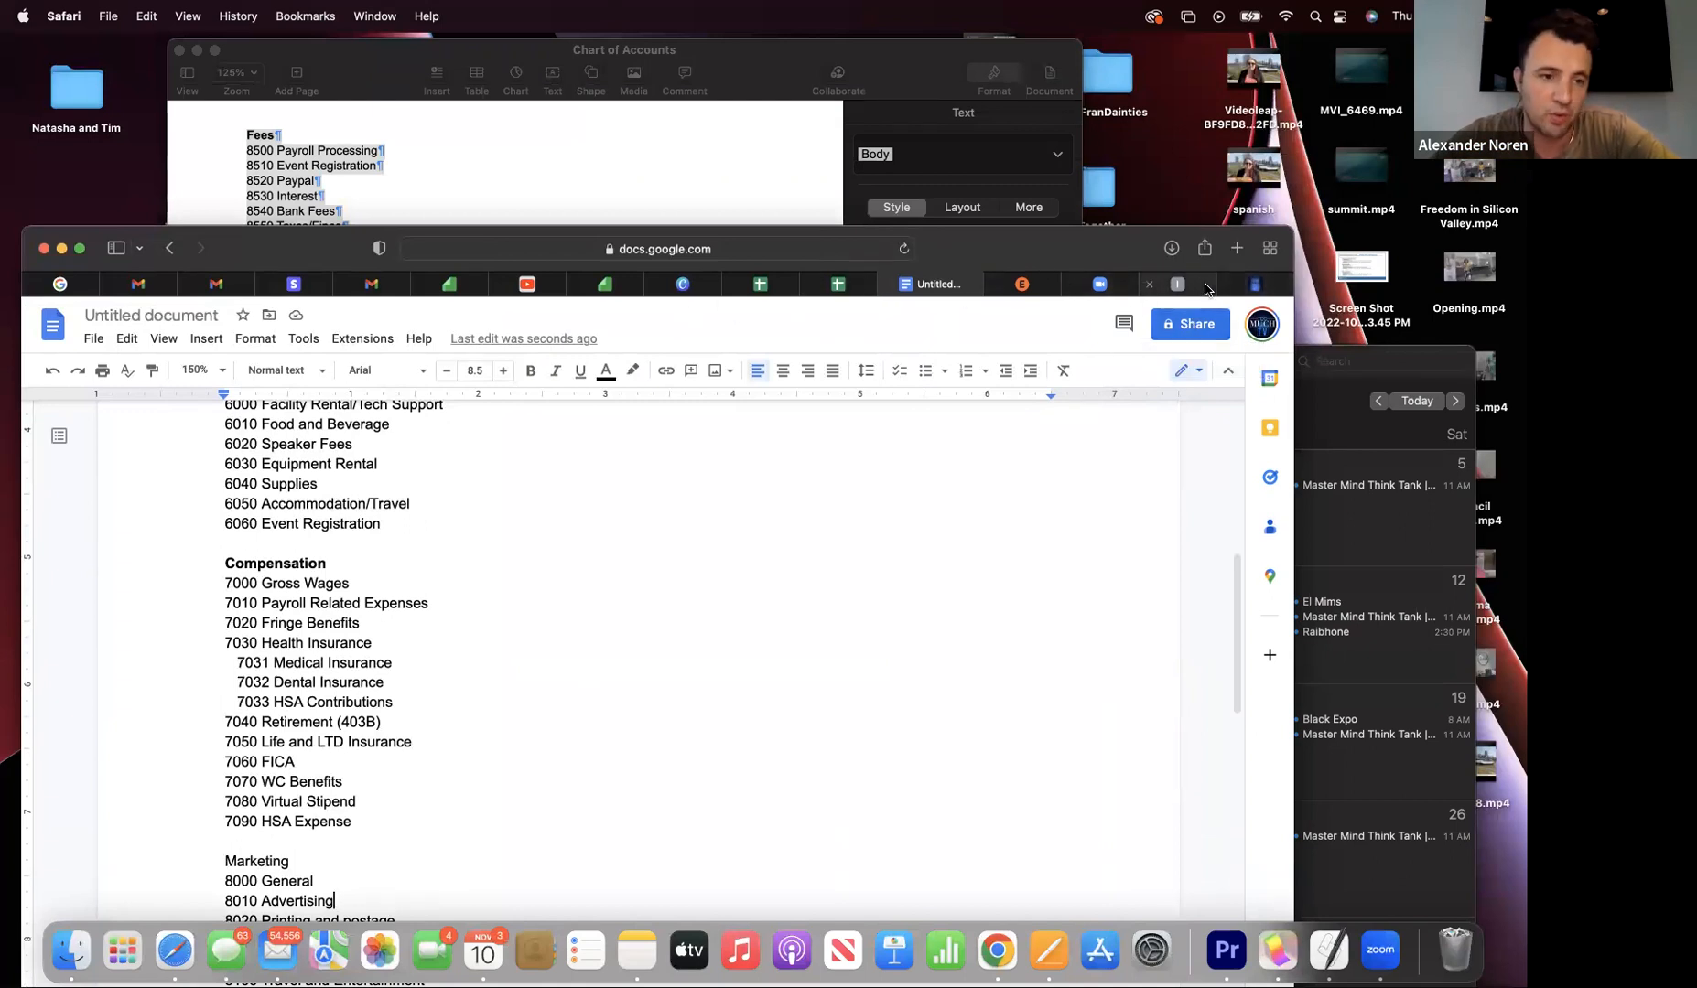
click(1104, 285)
click(1006, 283)
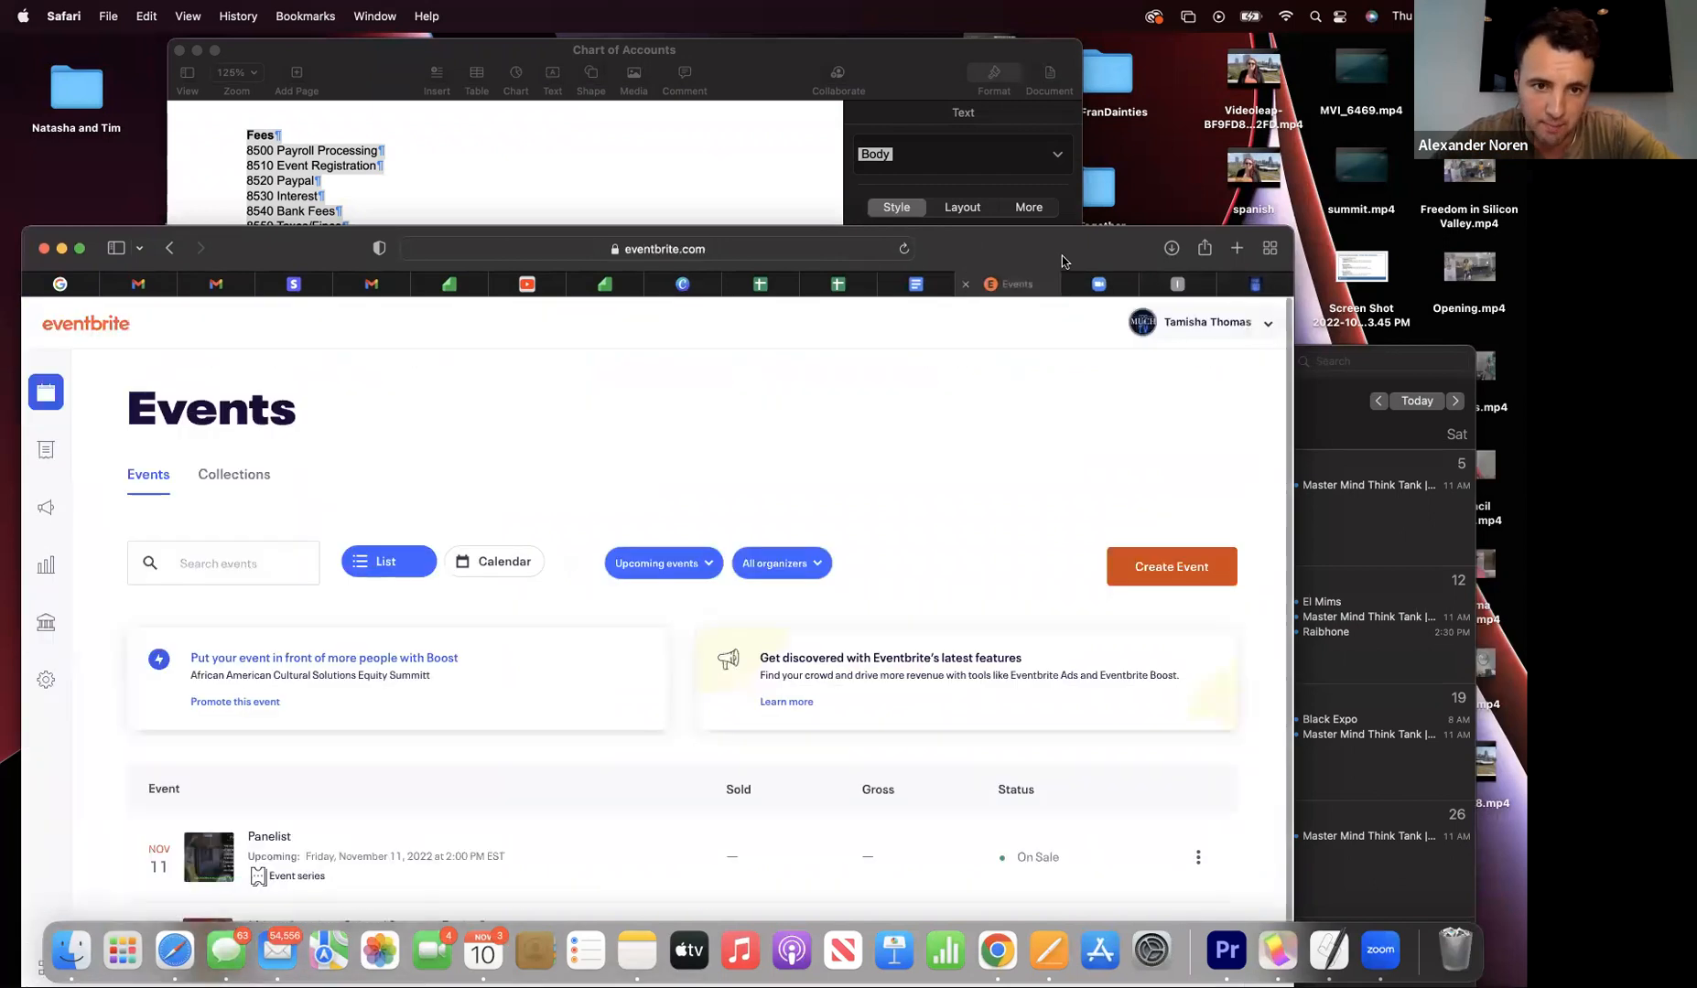
click(1177, 284)
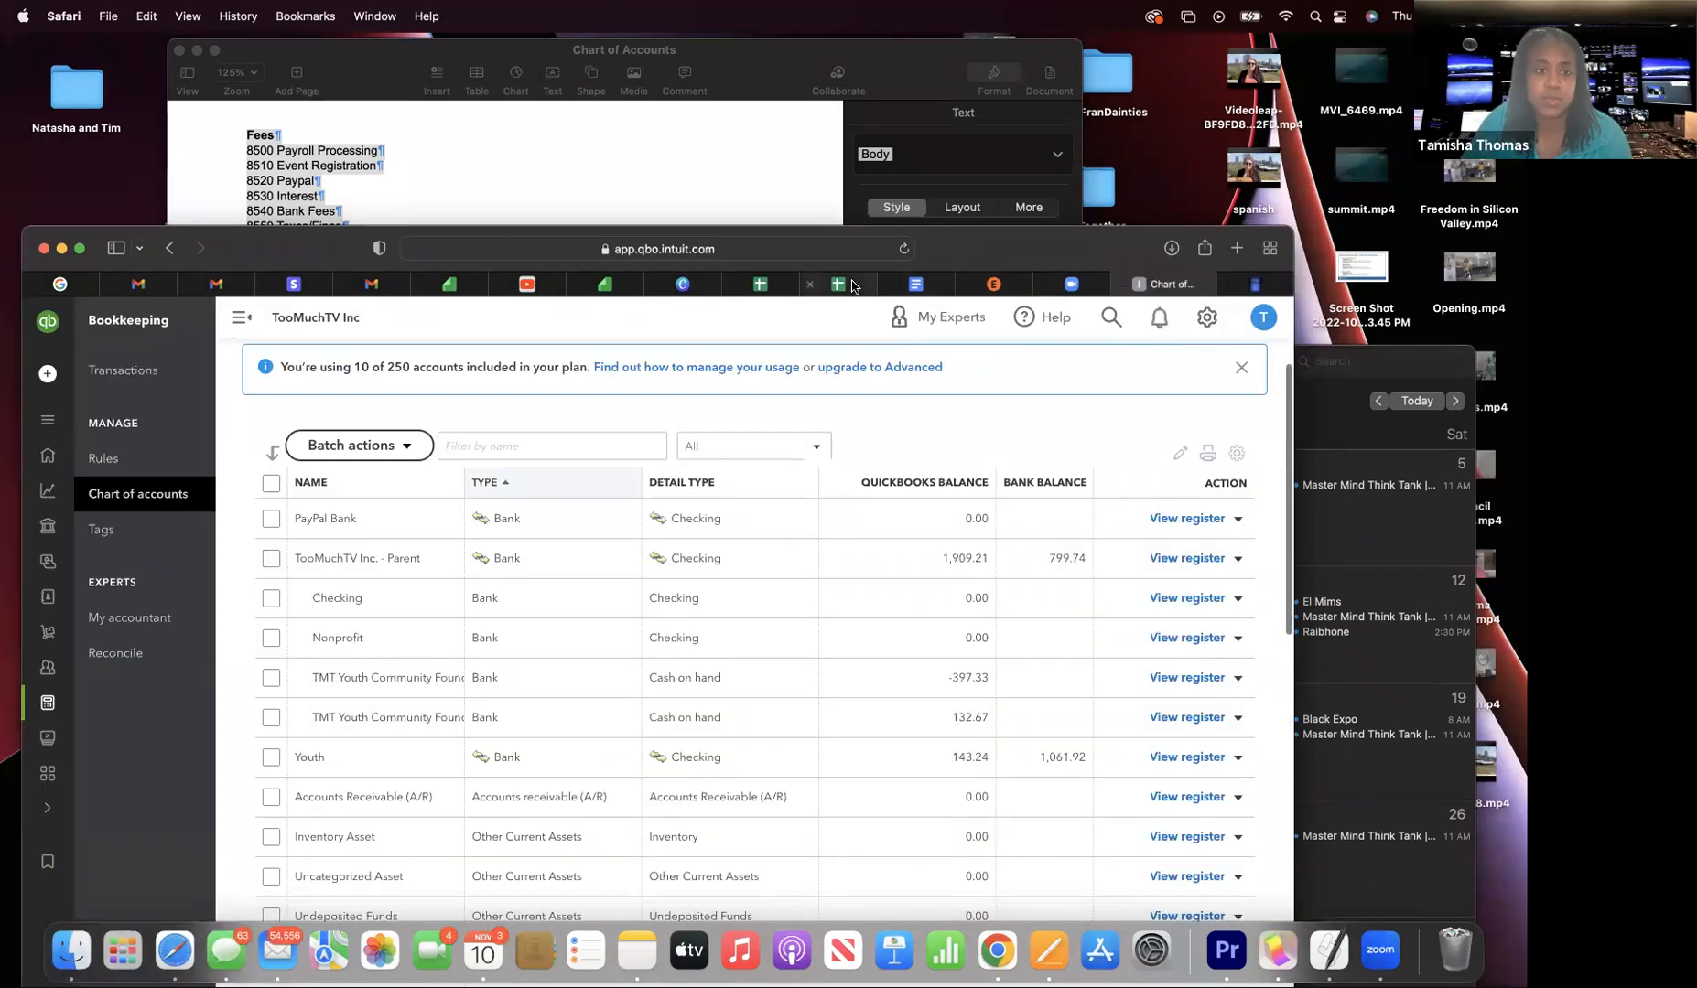
drag(995, 259, 987, 56)
scroll(712, 593, down, 1)
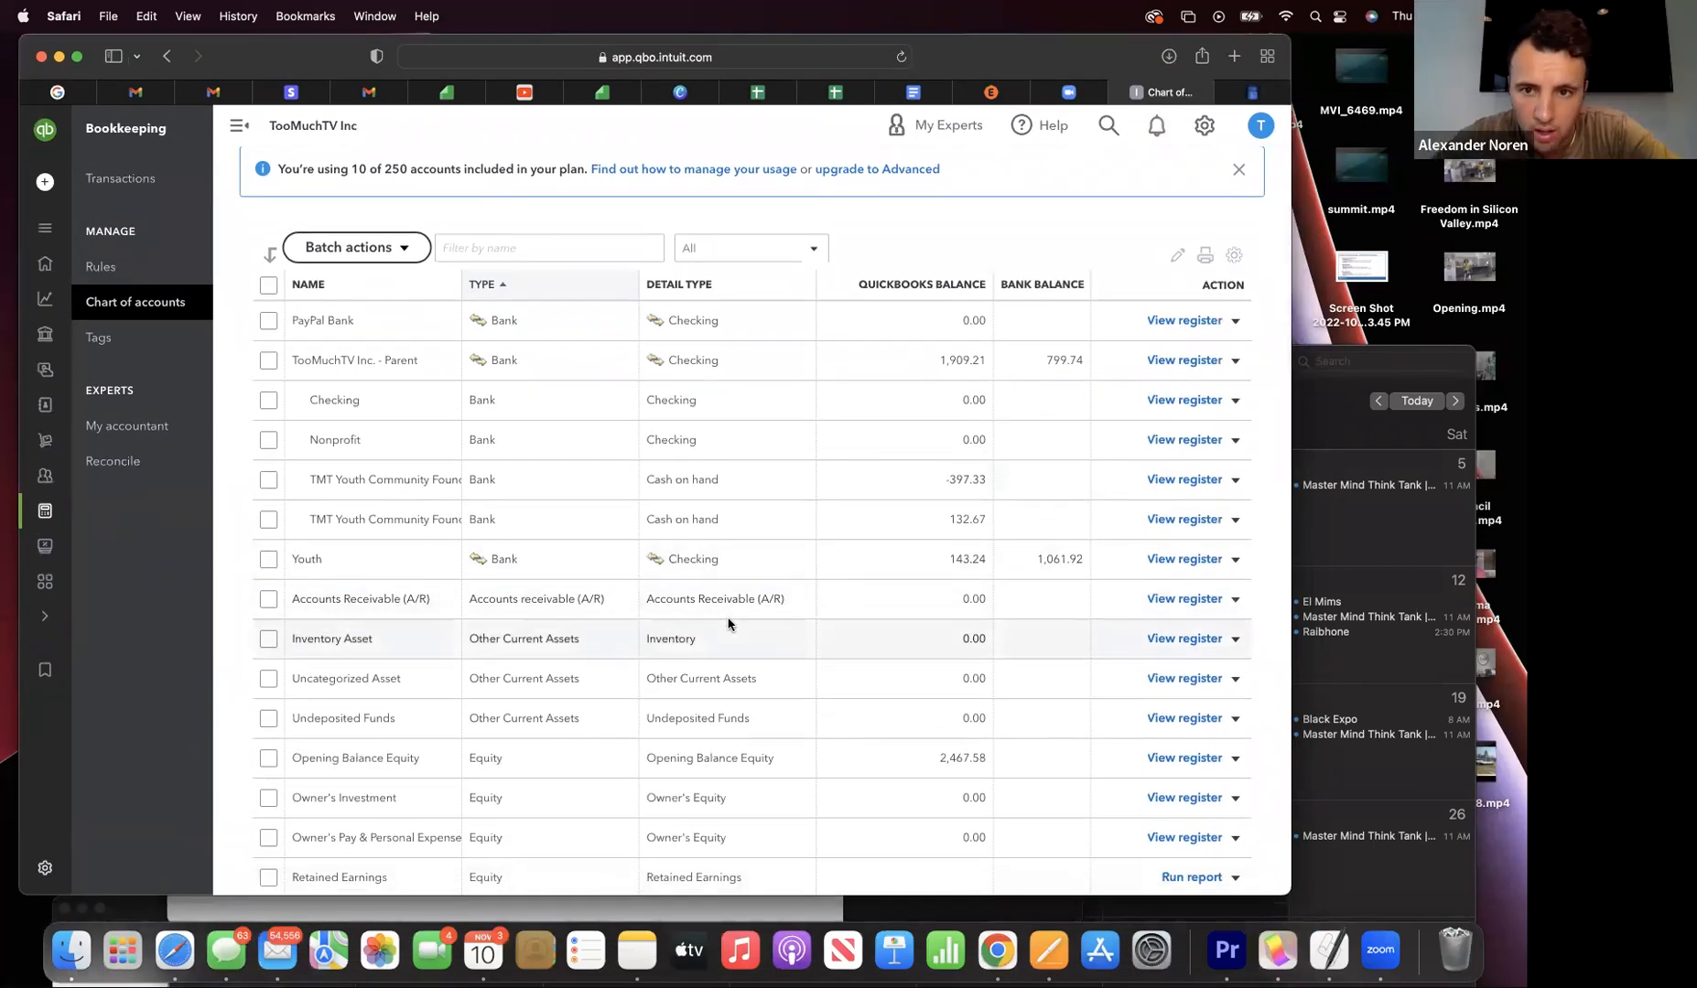
scroll(729, 624, down, 2)
scroll(729, 624, up, 4)
drag(342, 52, 350, 76)
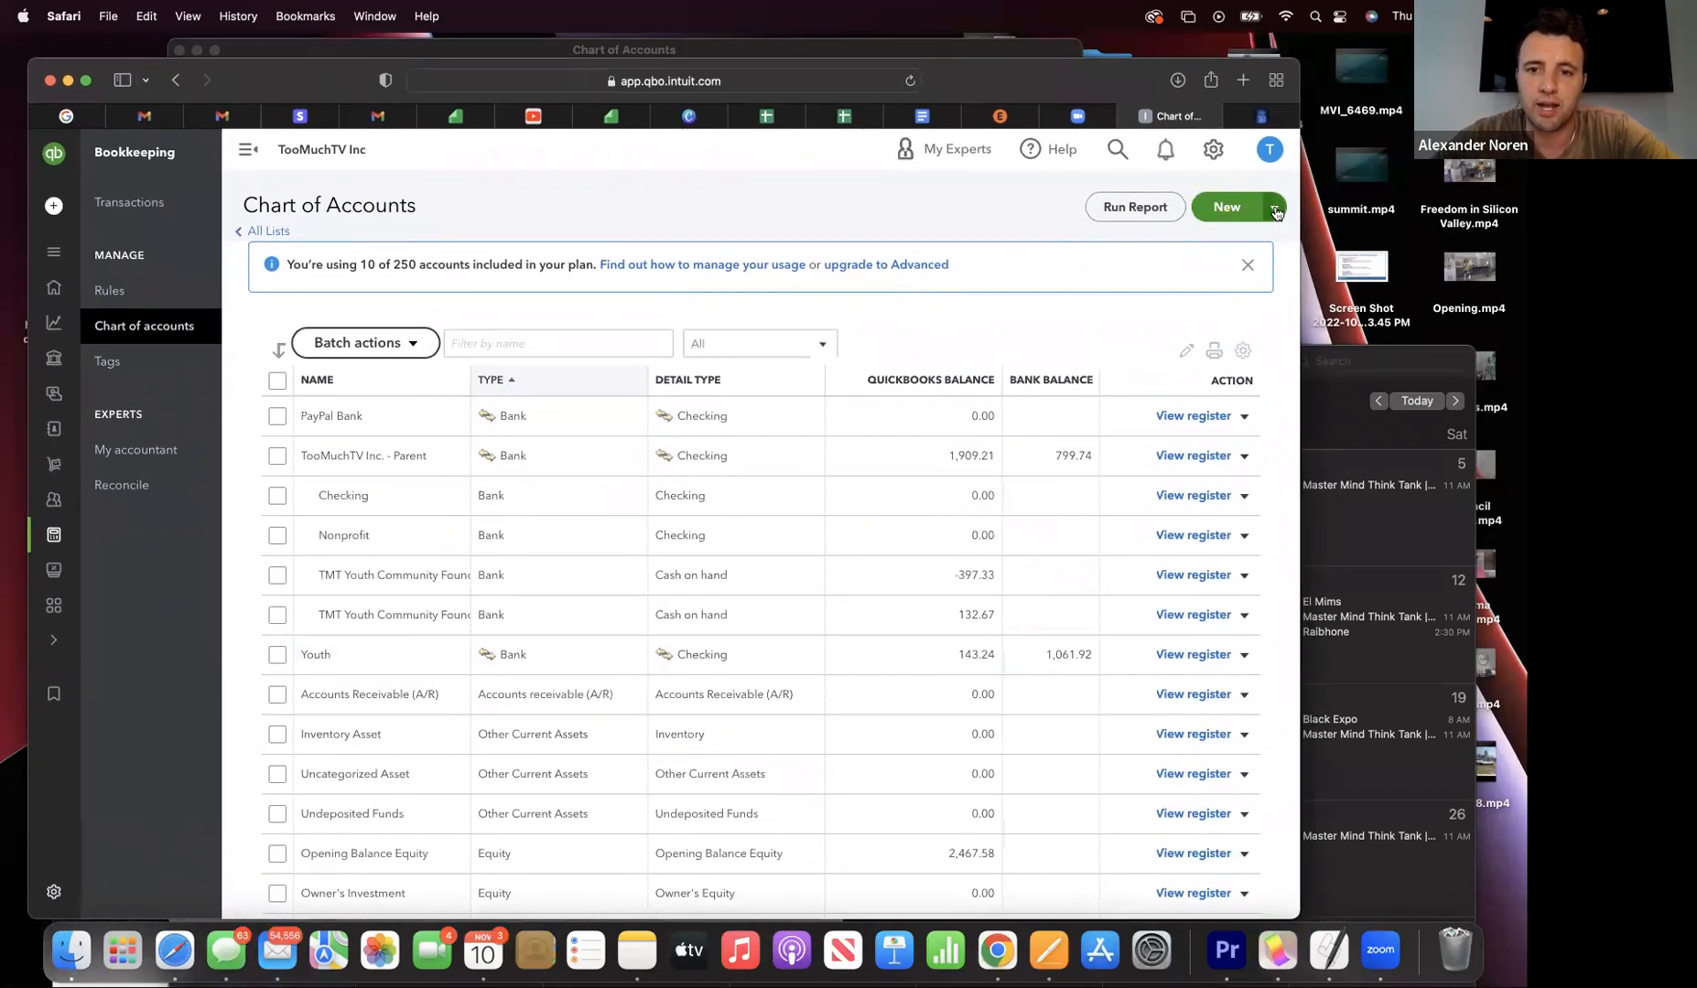
click(1228, 214)
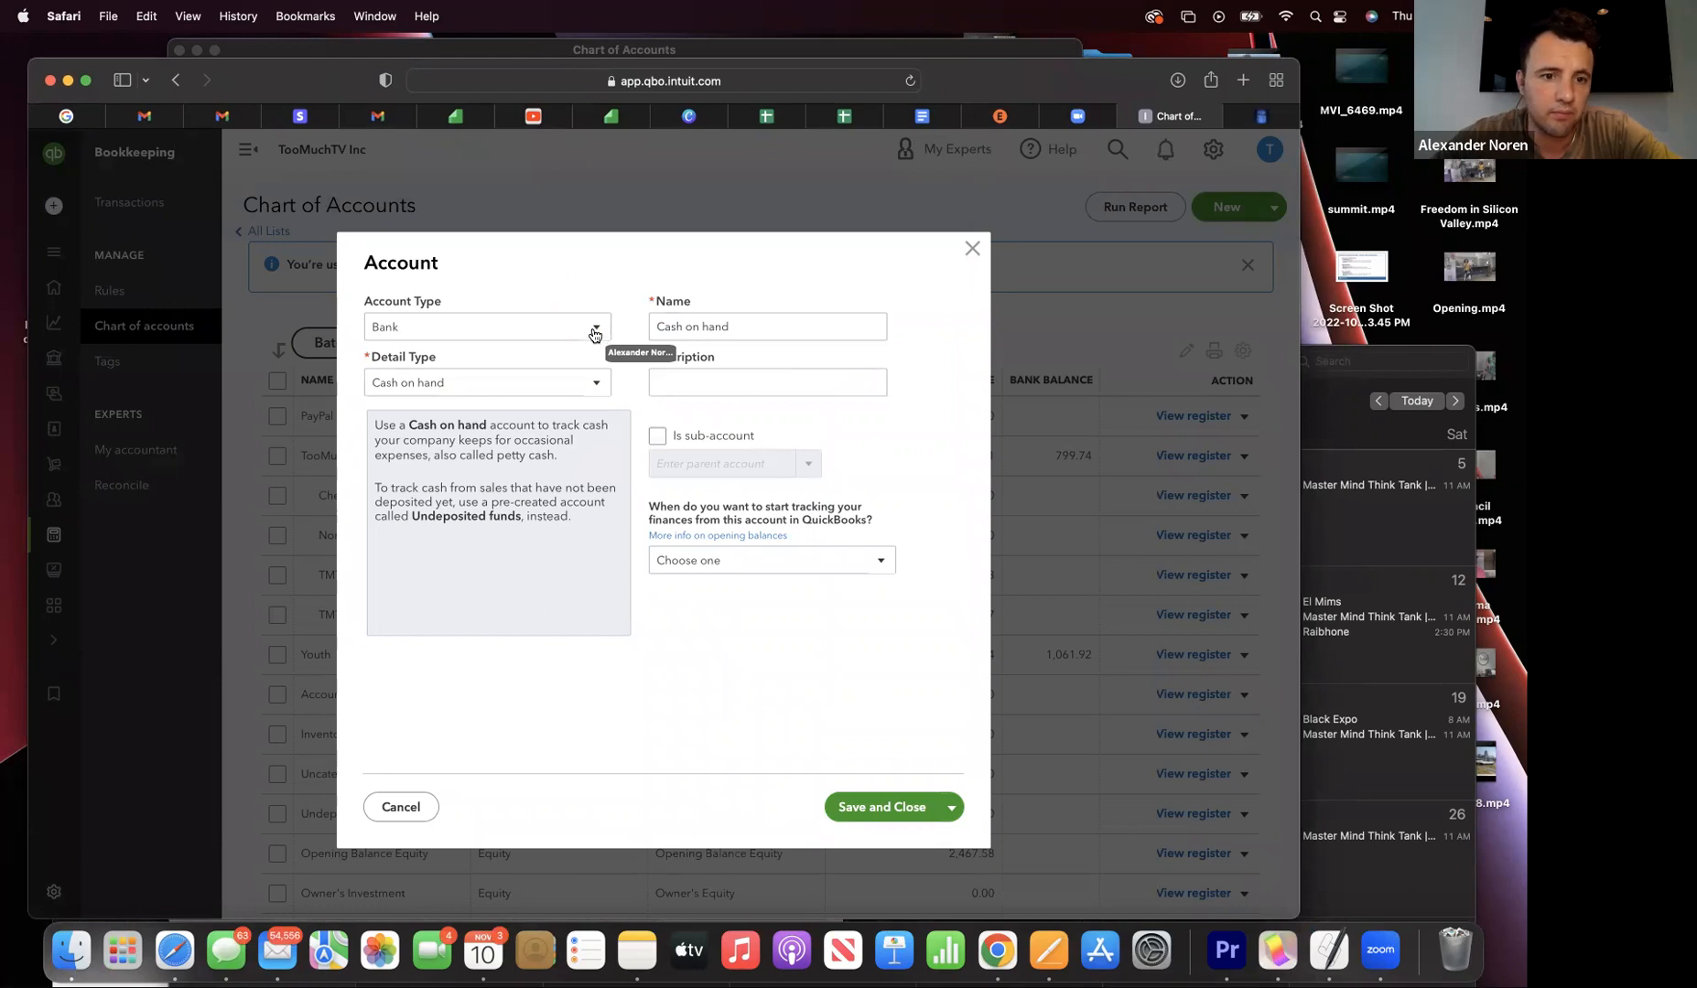
click(594, 331)
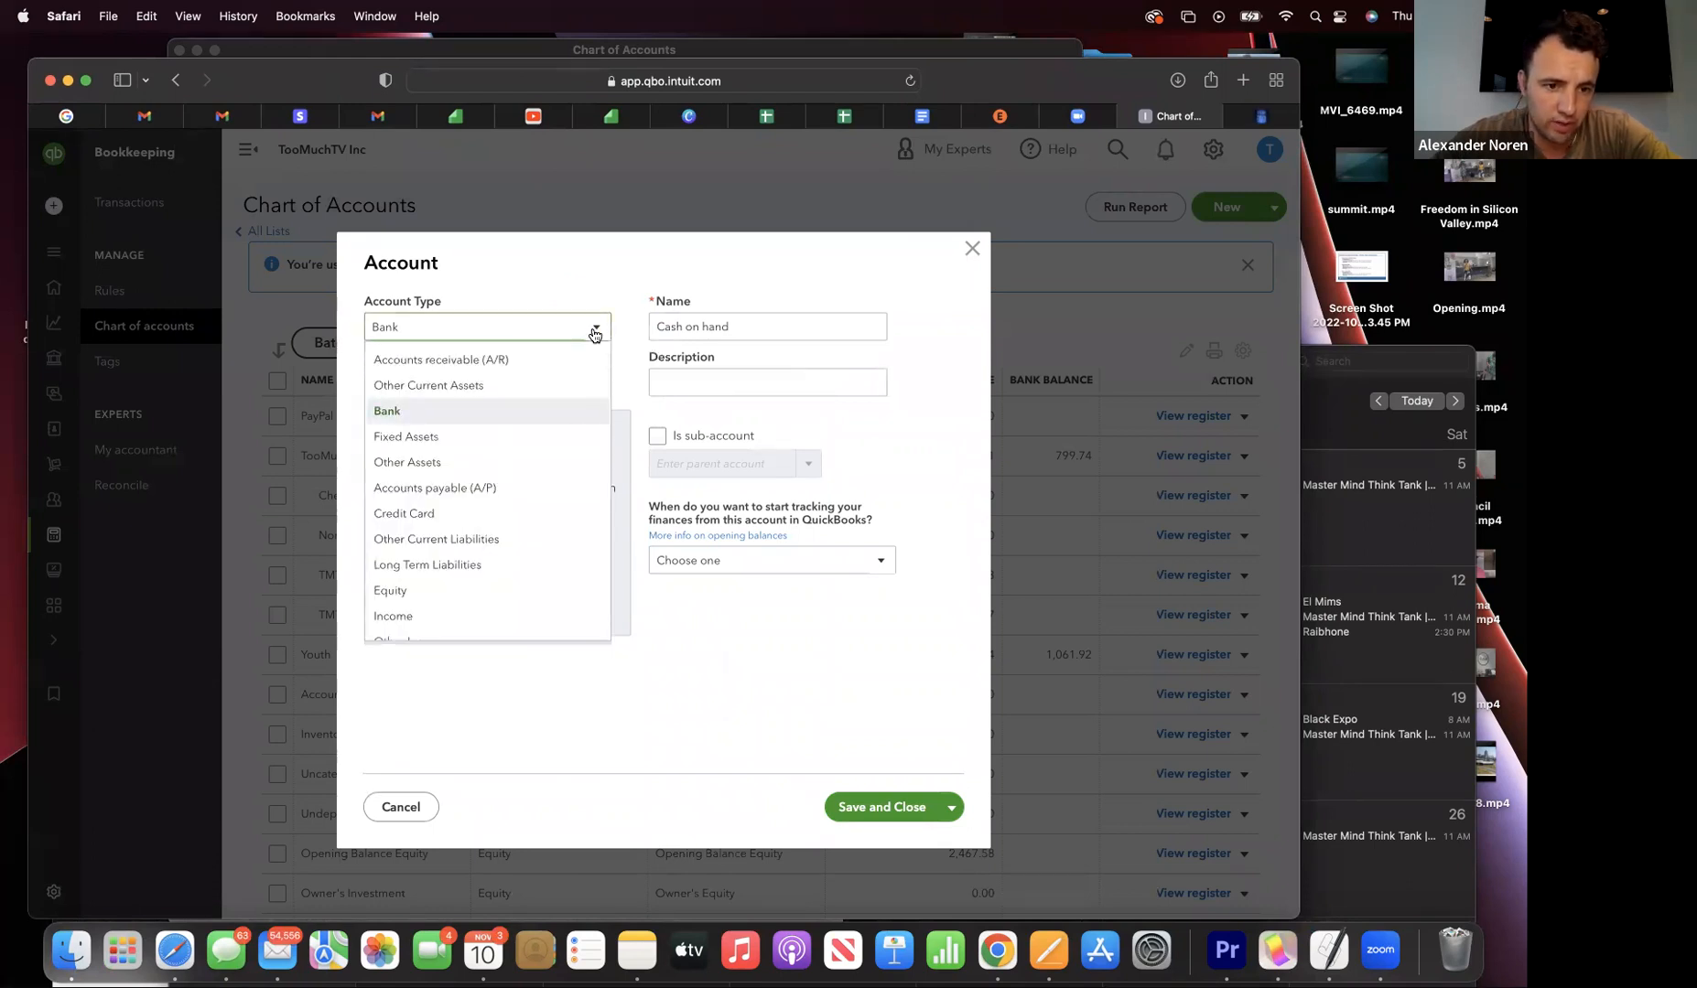
scroll(554, 489, down, 3)
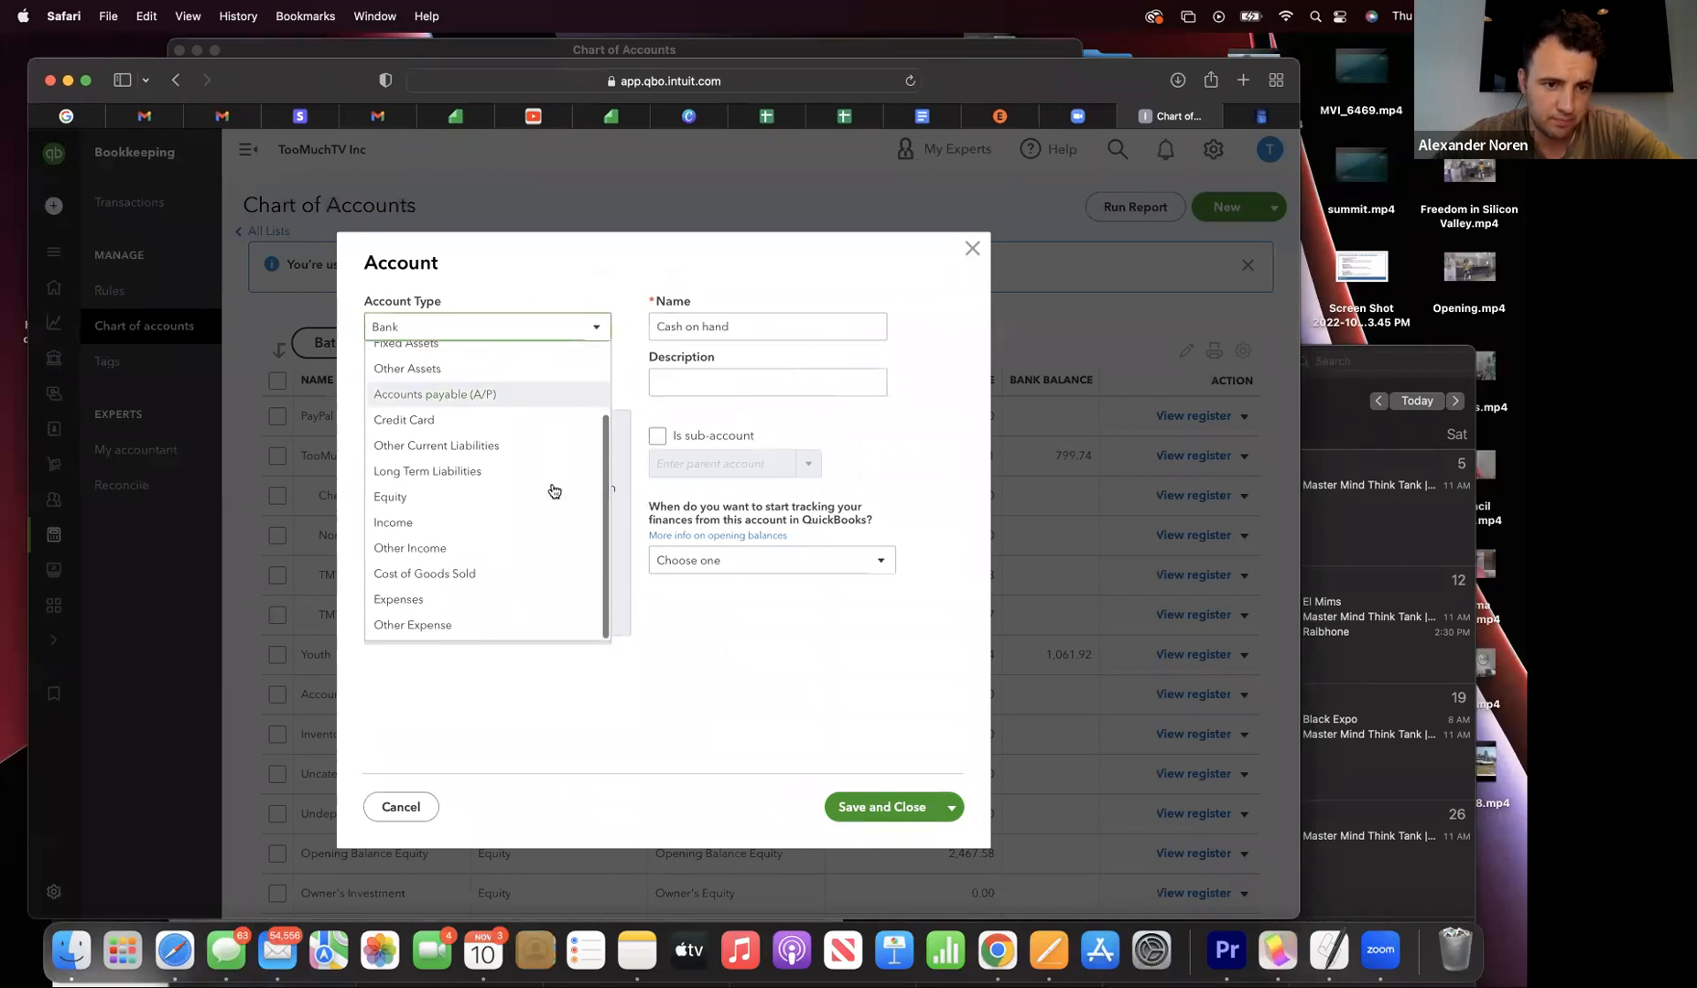
scroll(552, 491, up, 1)
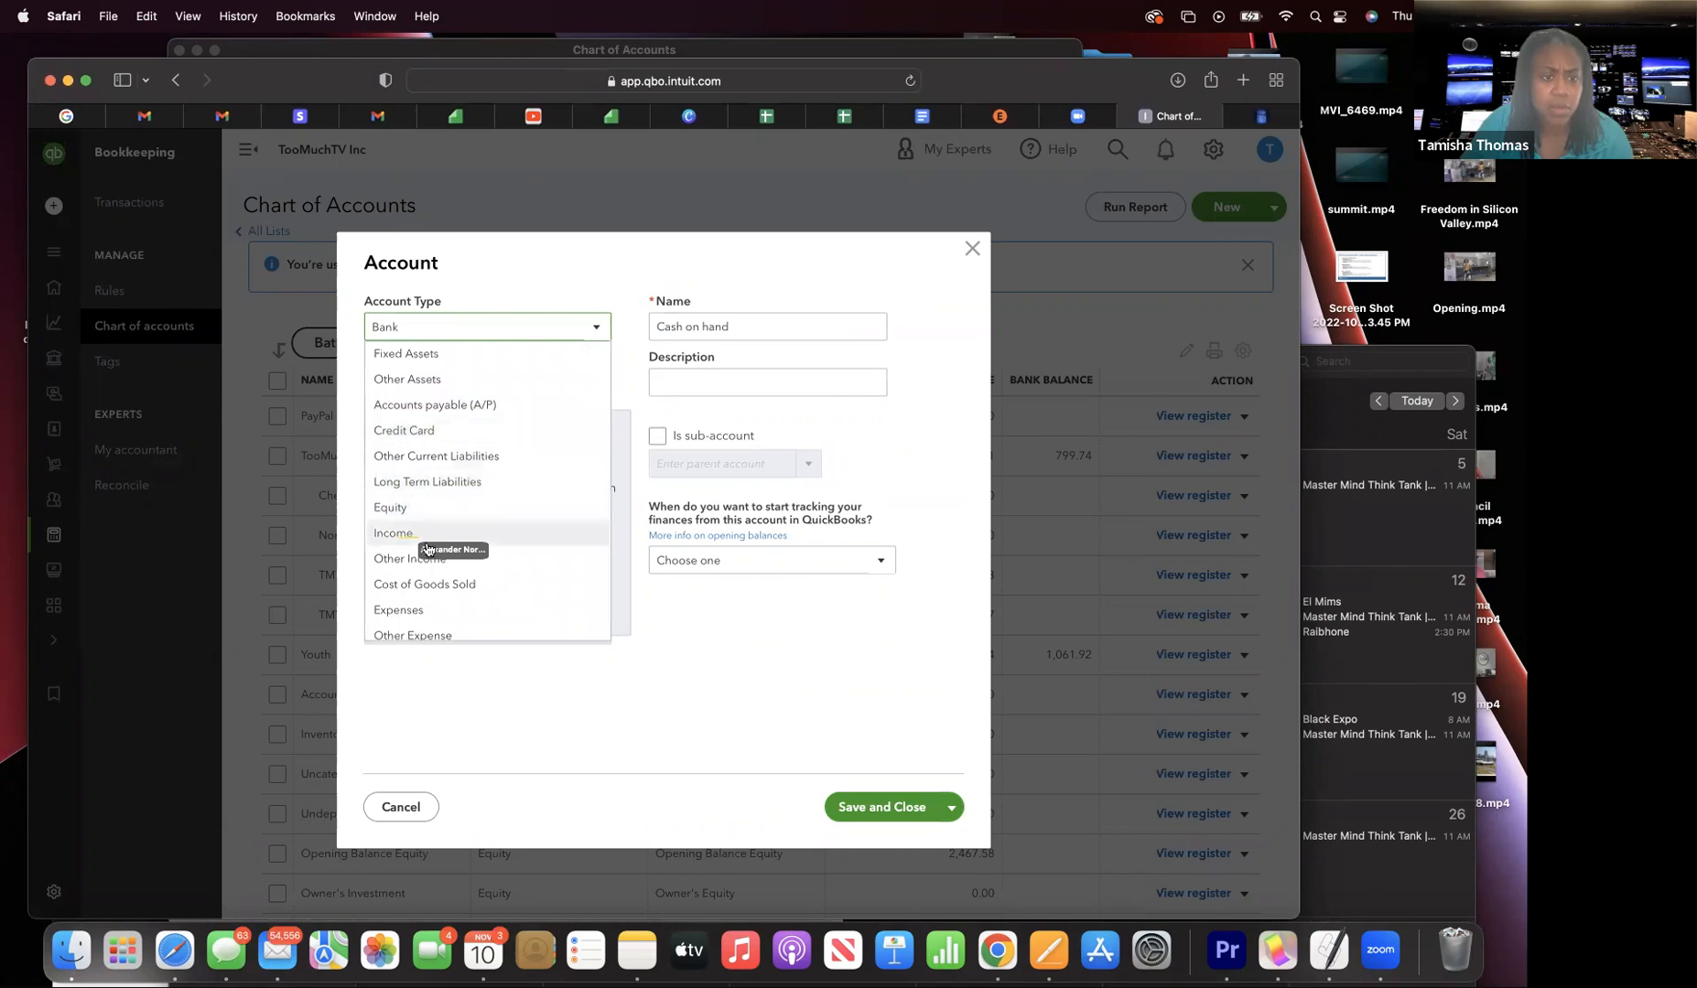
click(395, 535)
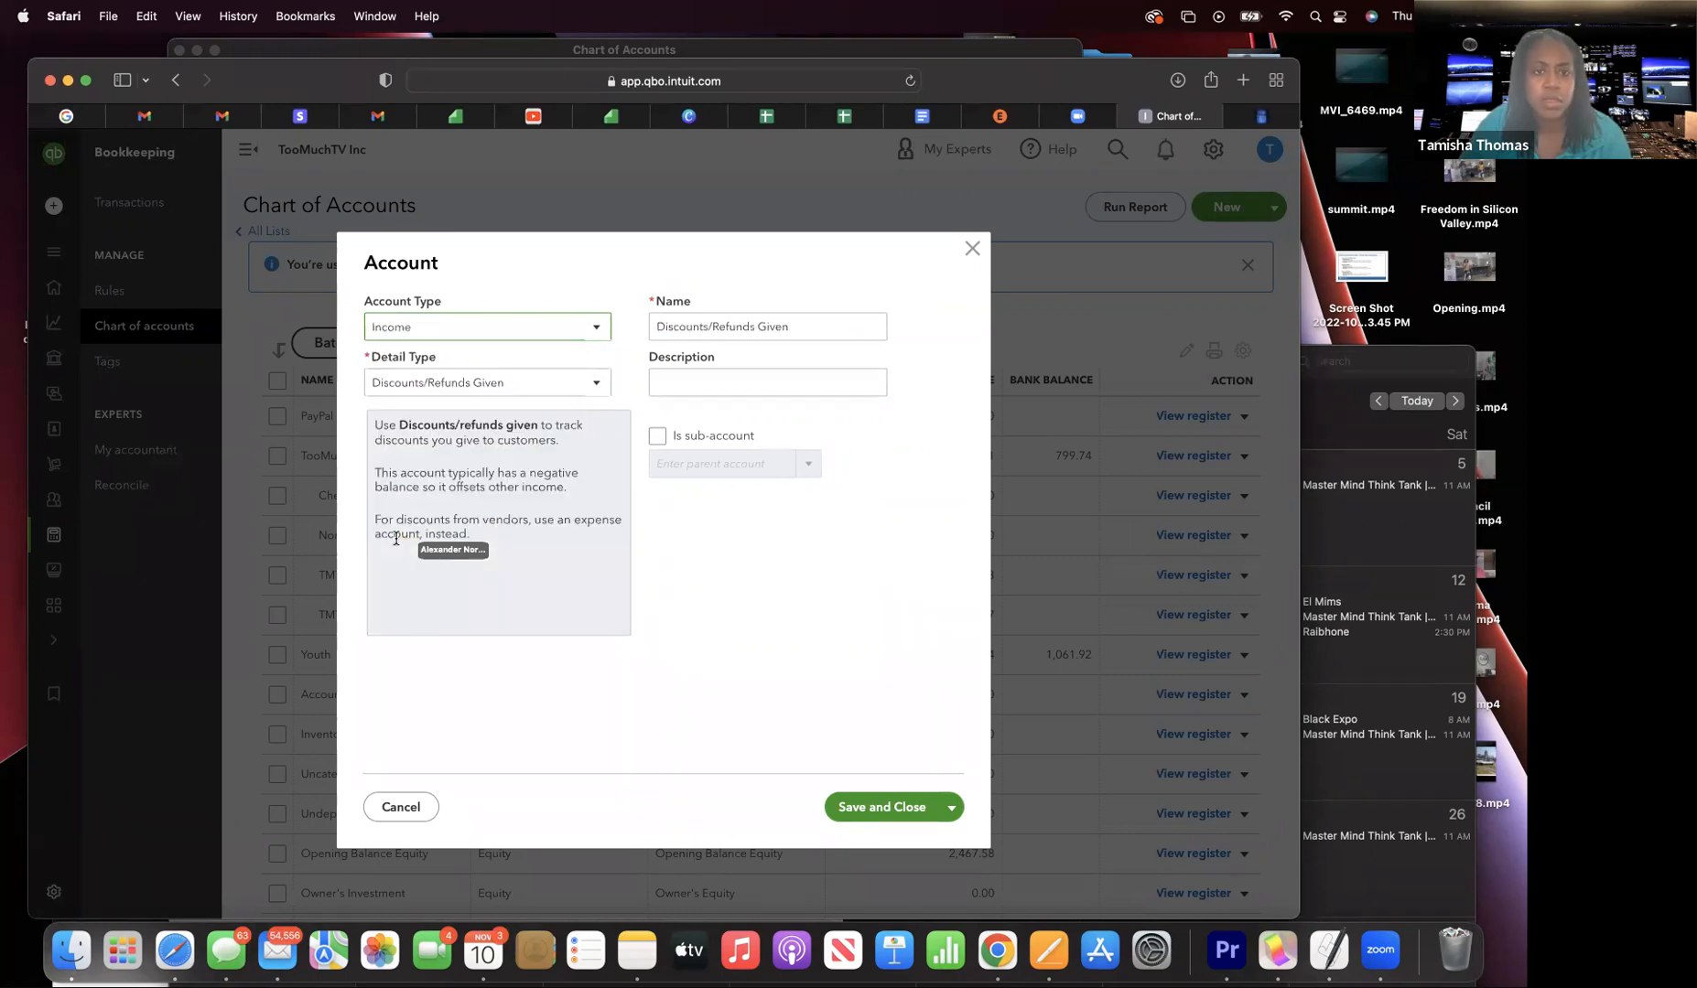
drag(405, 392, 510, 388)
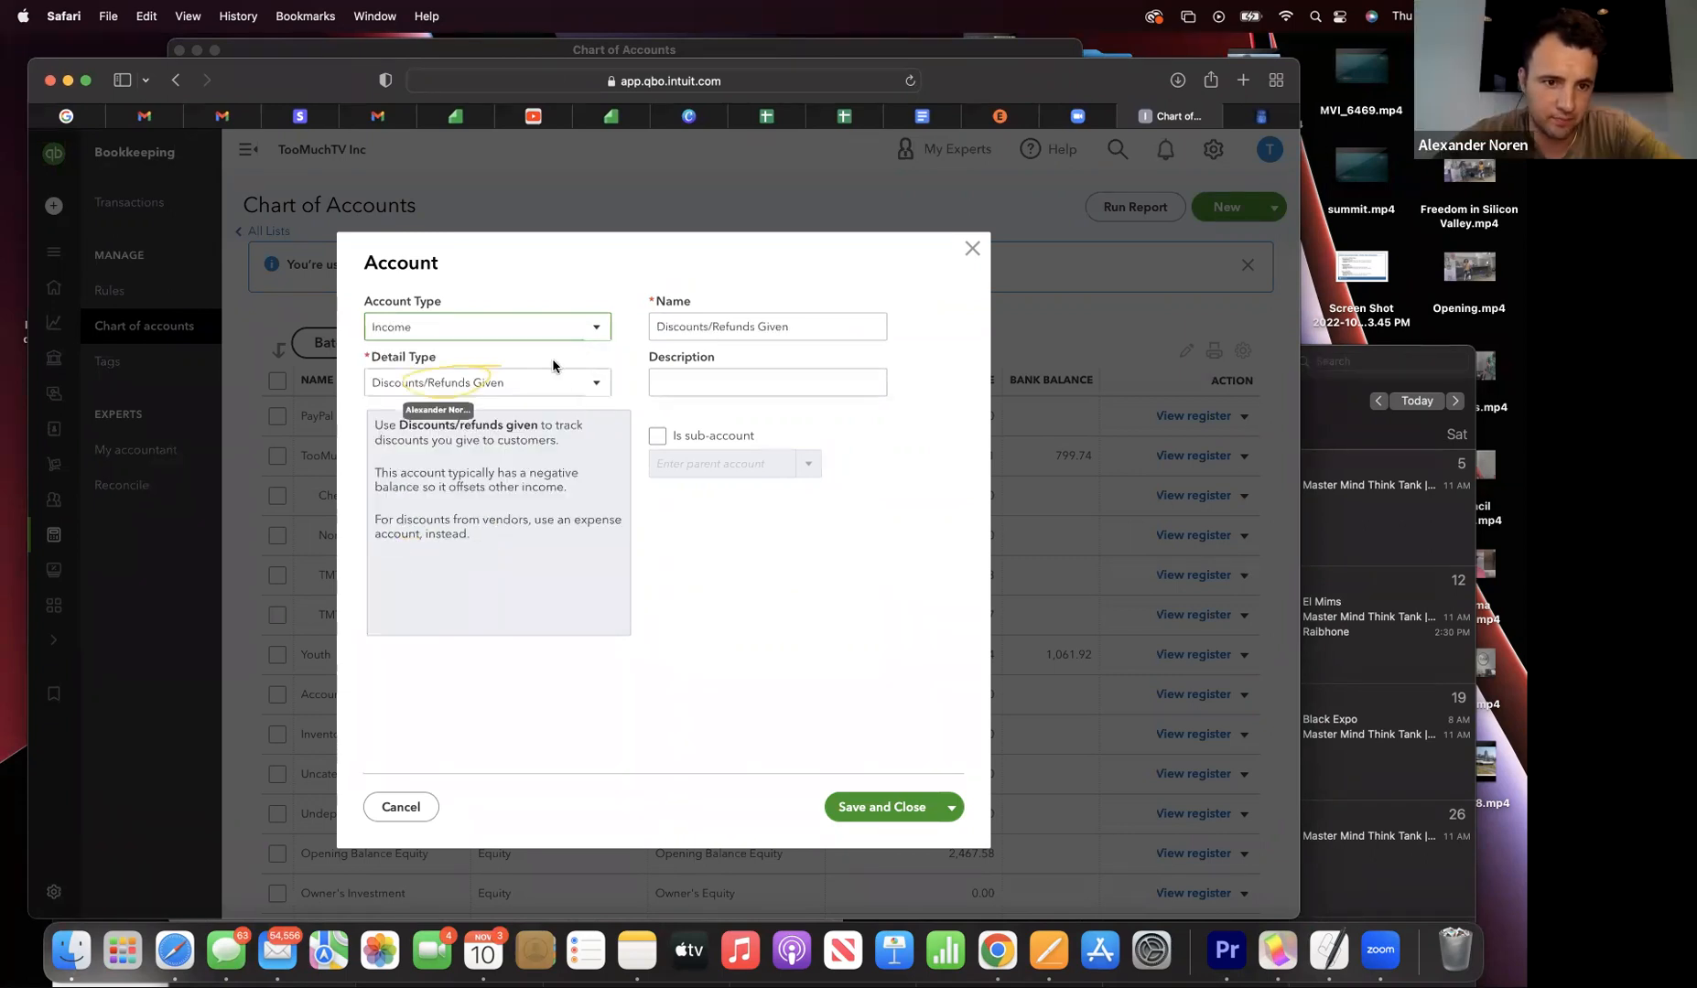
click(594, 390)
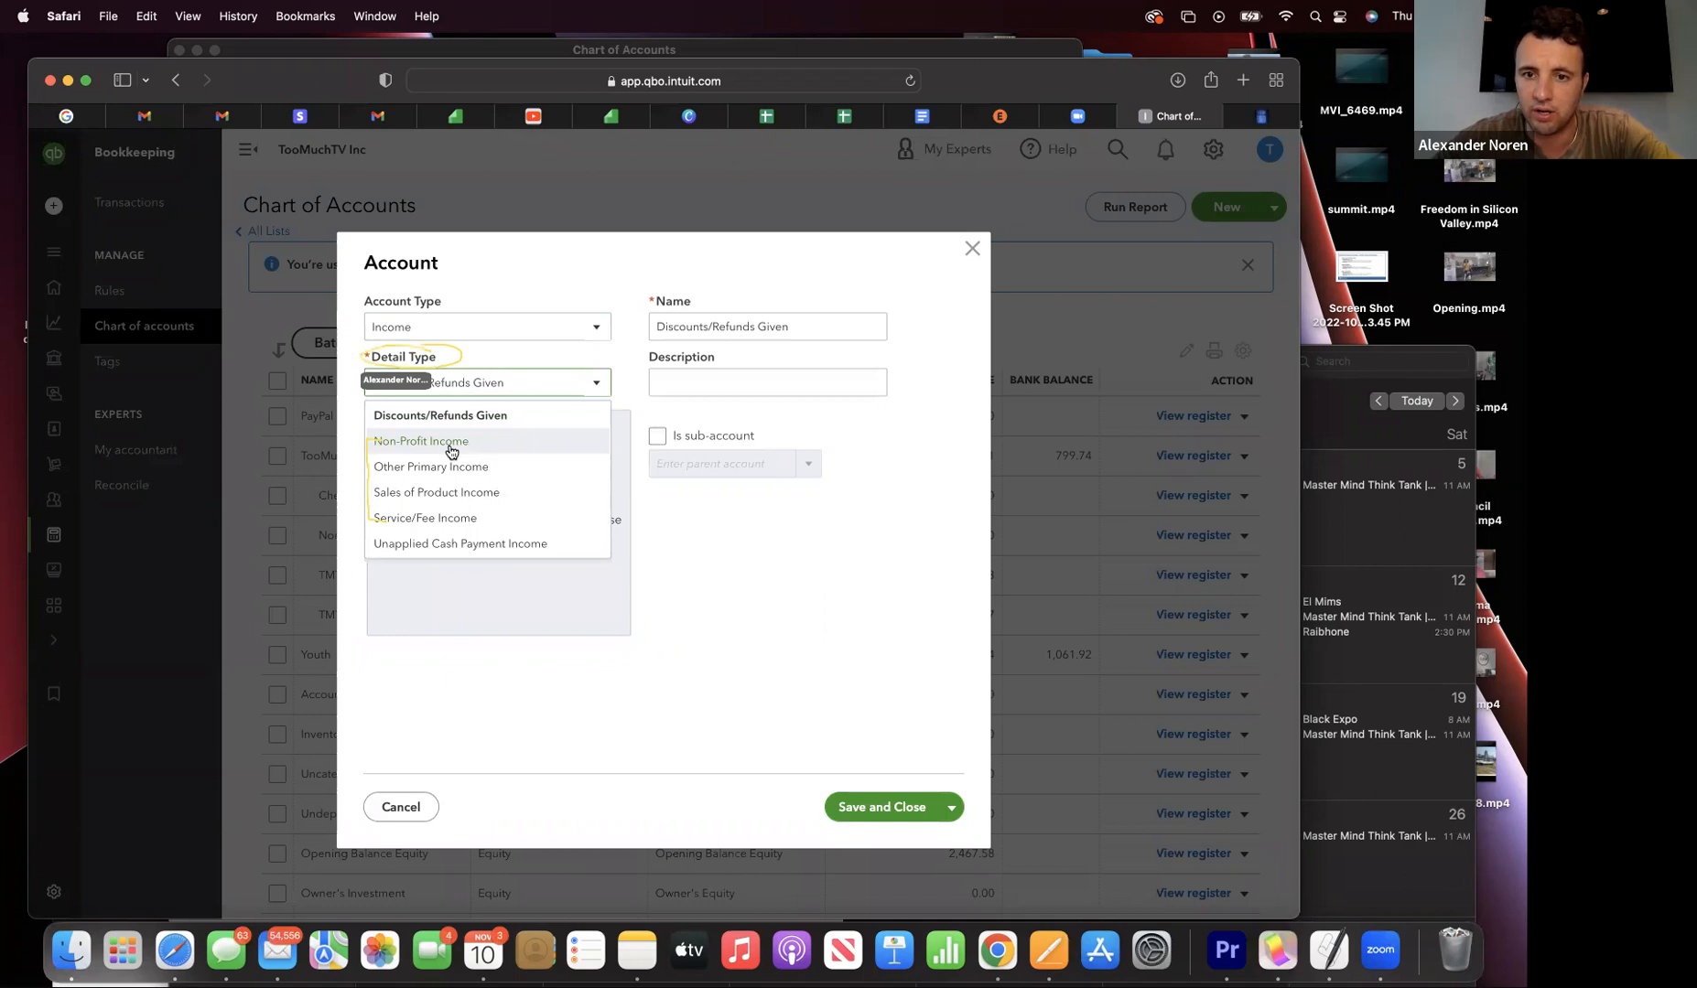
click(451, 446)
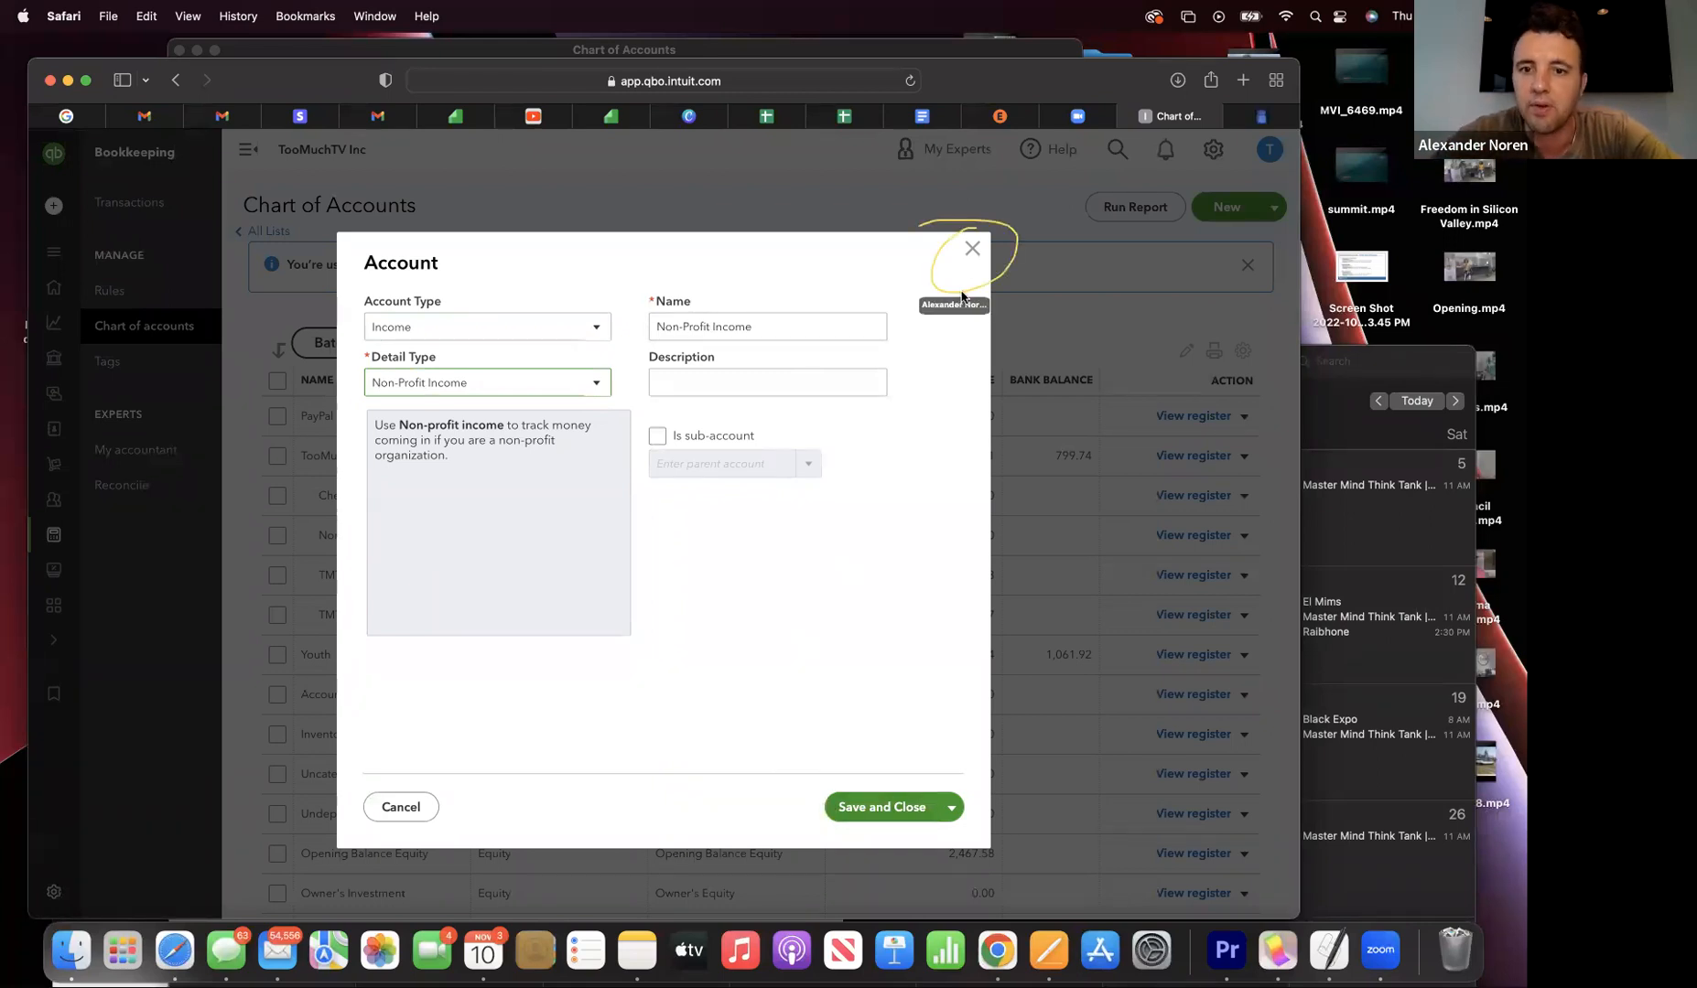
click(968, 249)
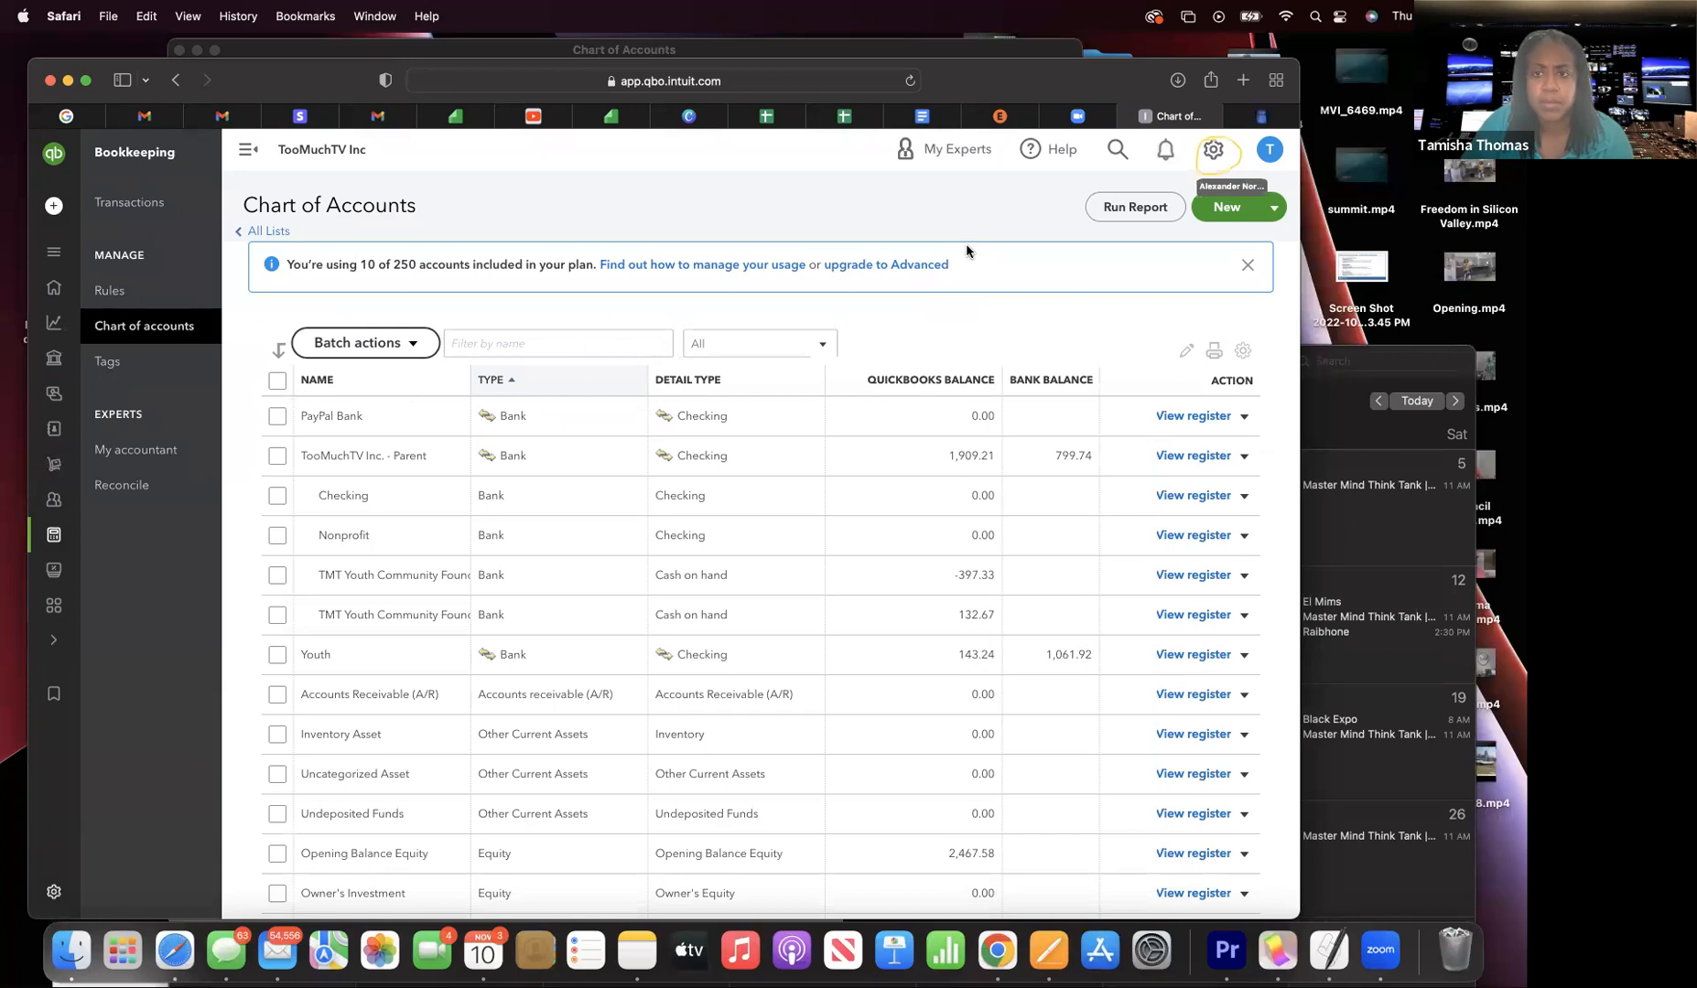
- Turn on Enable account numbers and Show account numbers in Advanced settings, then save
click(1213, 152)
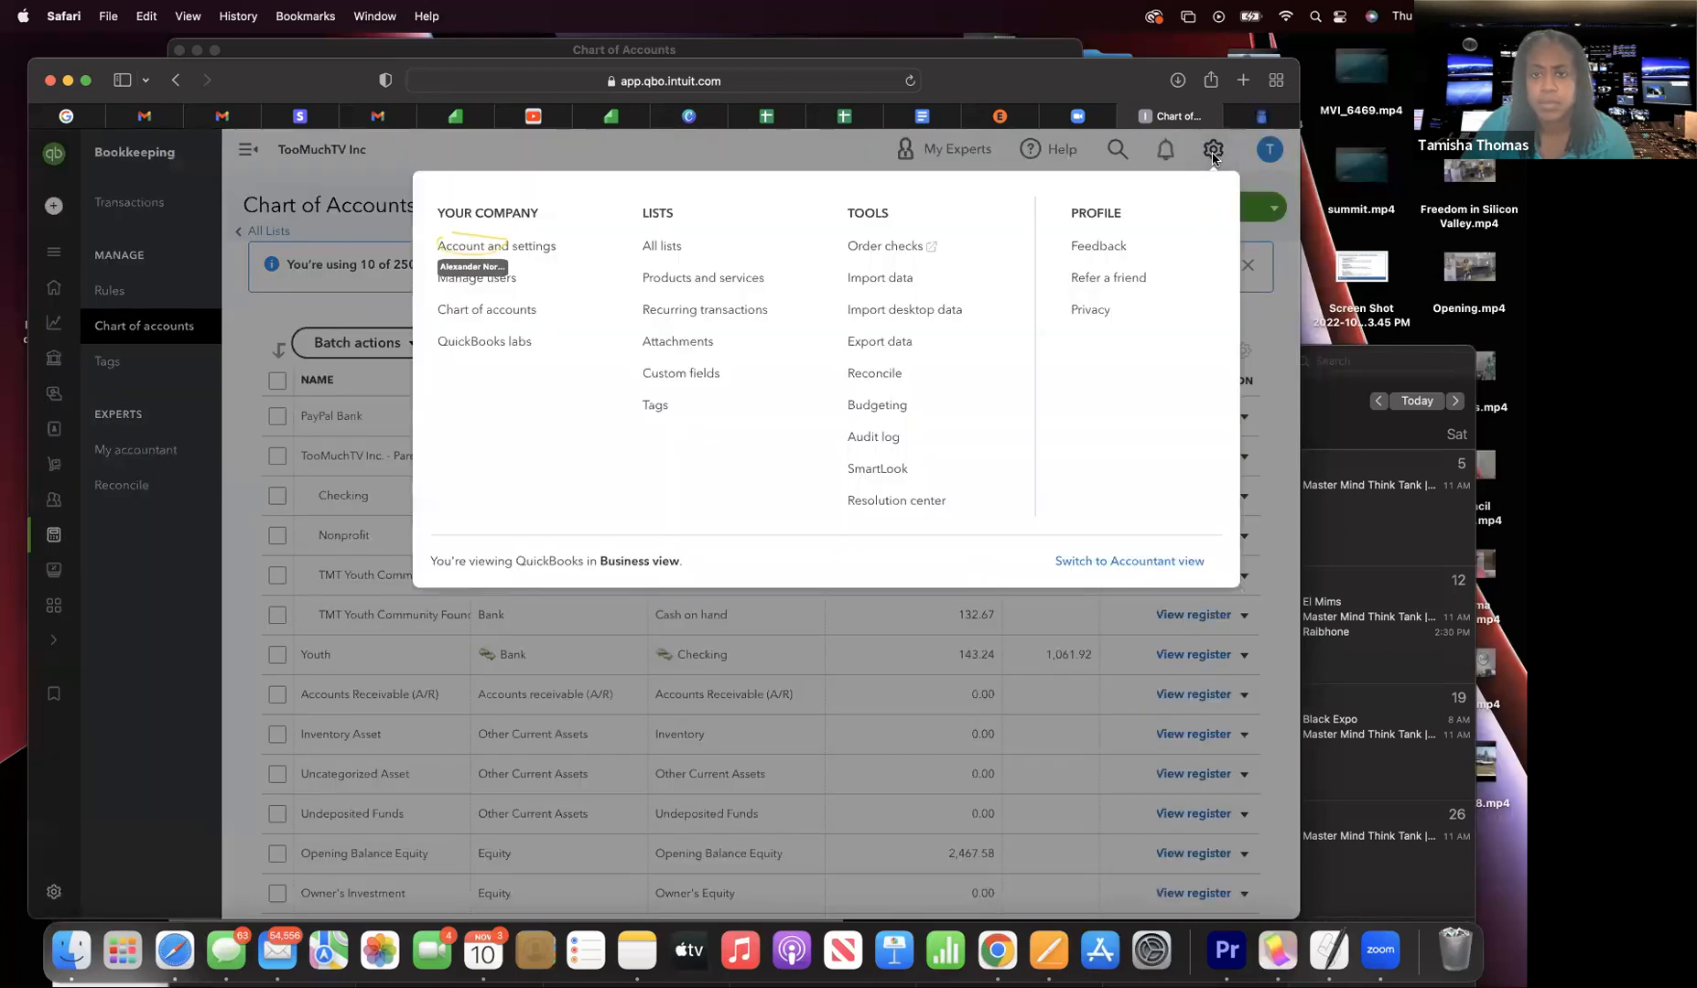
click(578, 243)
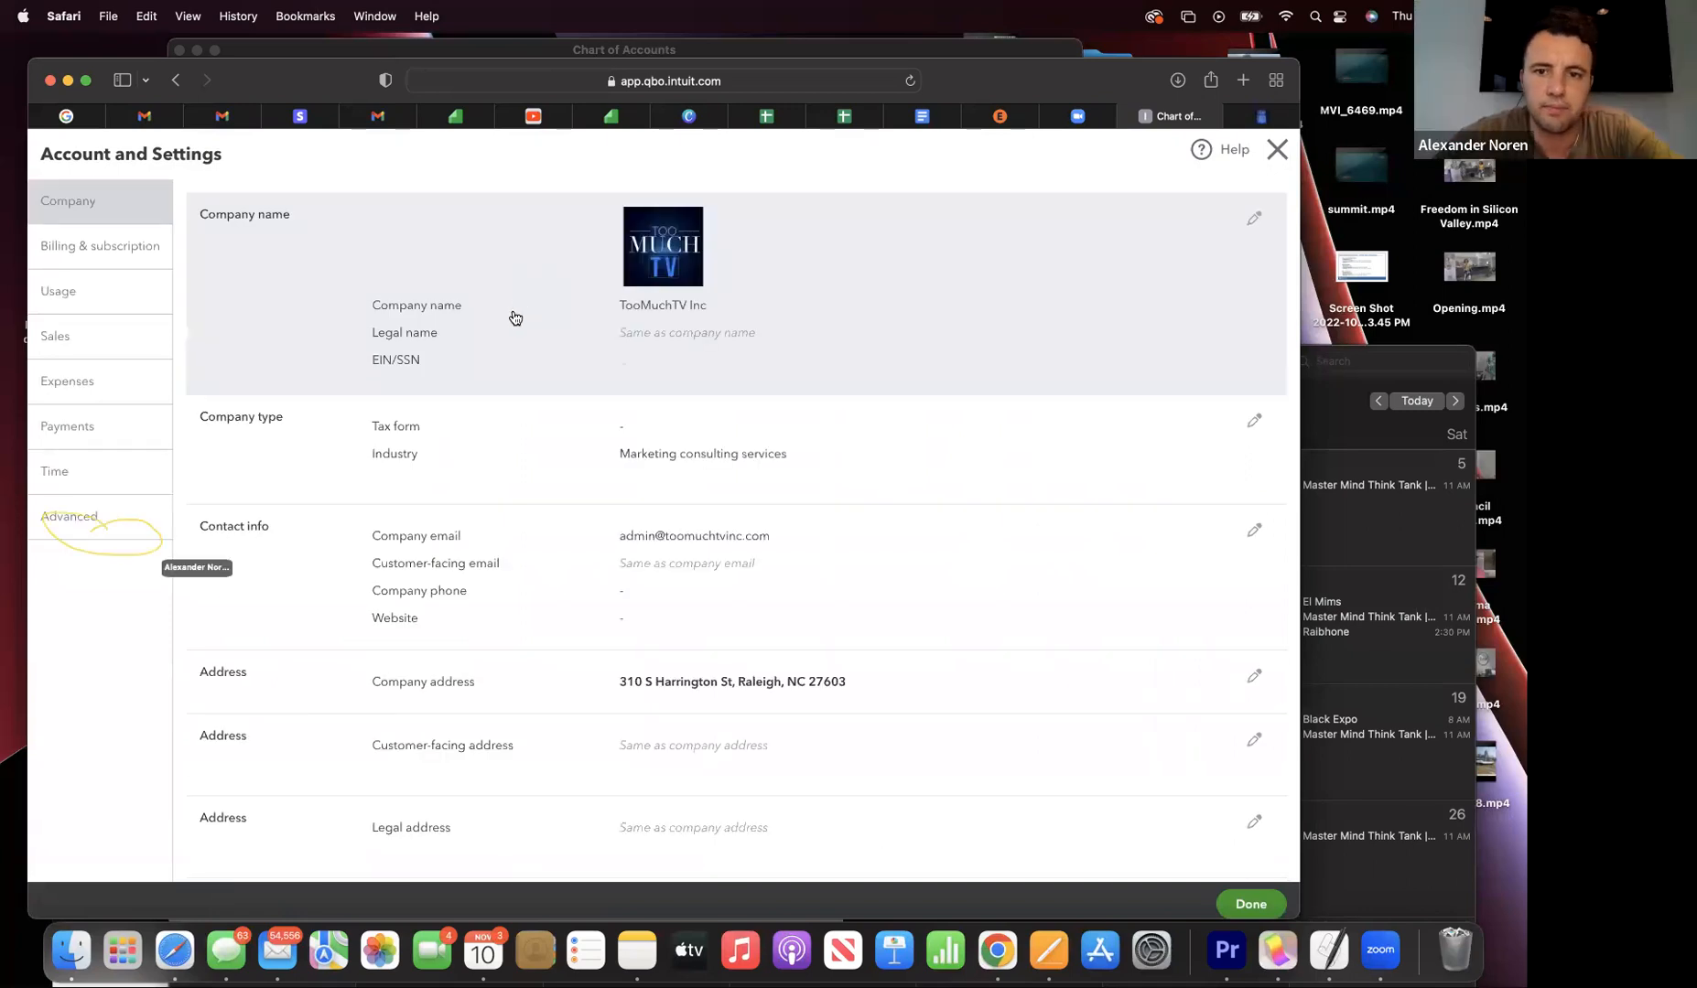
click(72, 518)
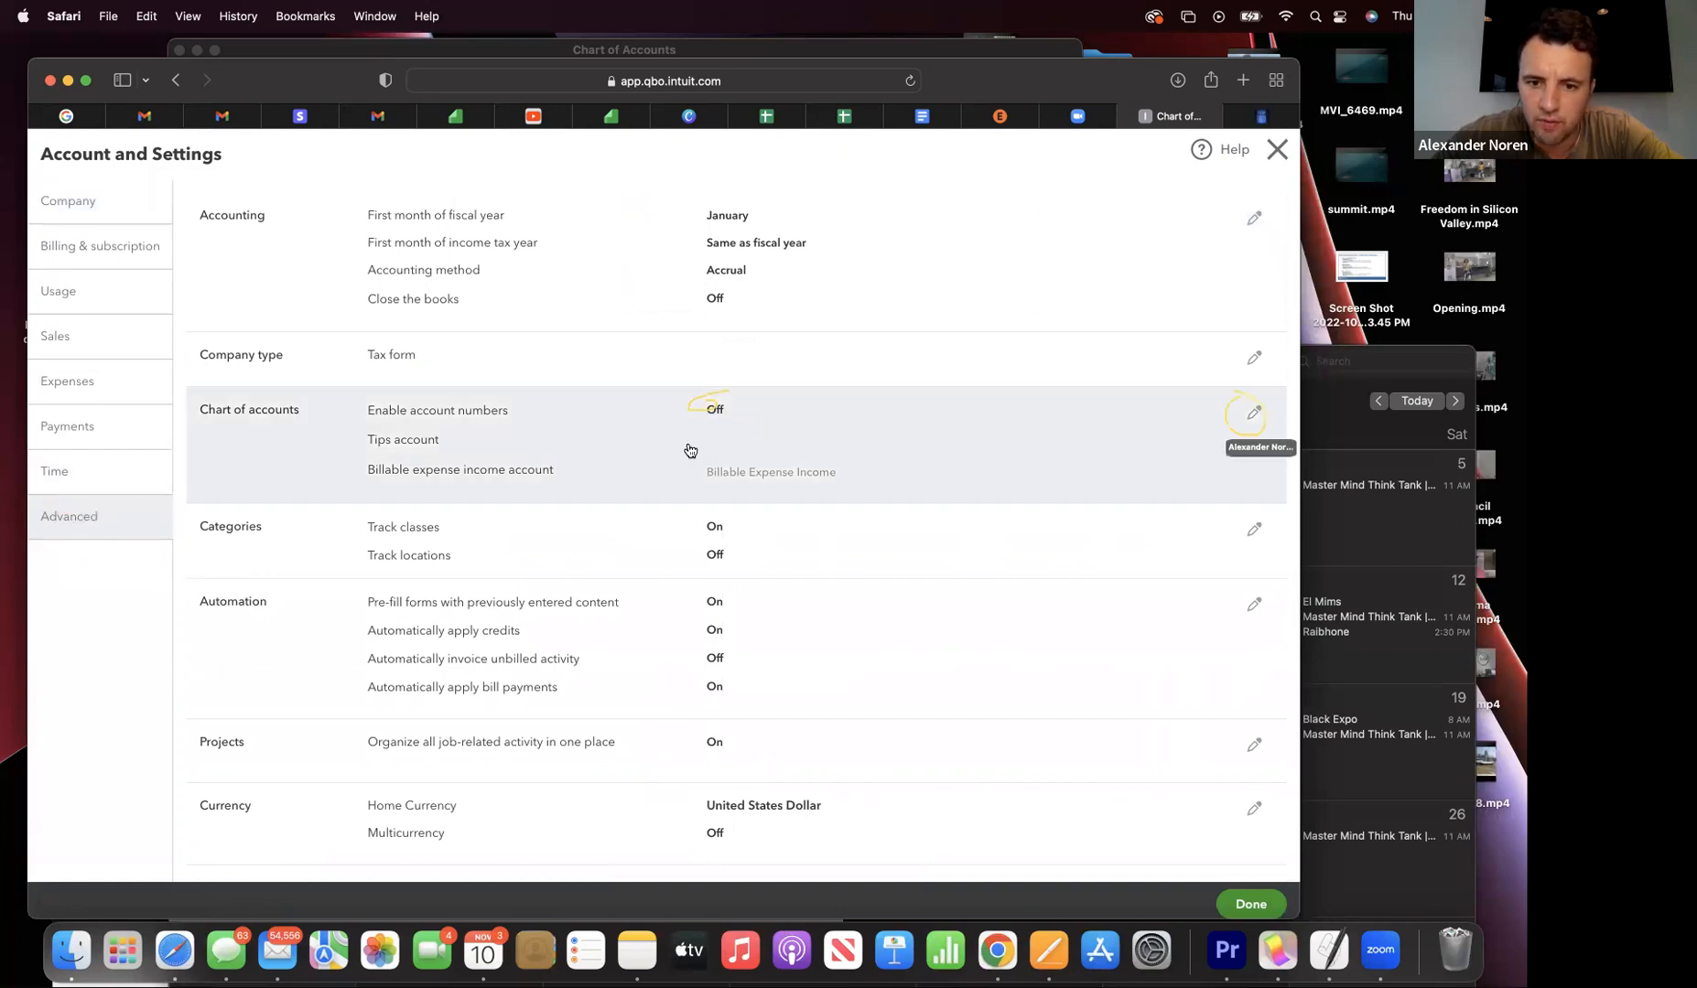
click(722, 418)
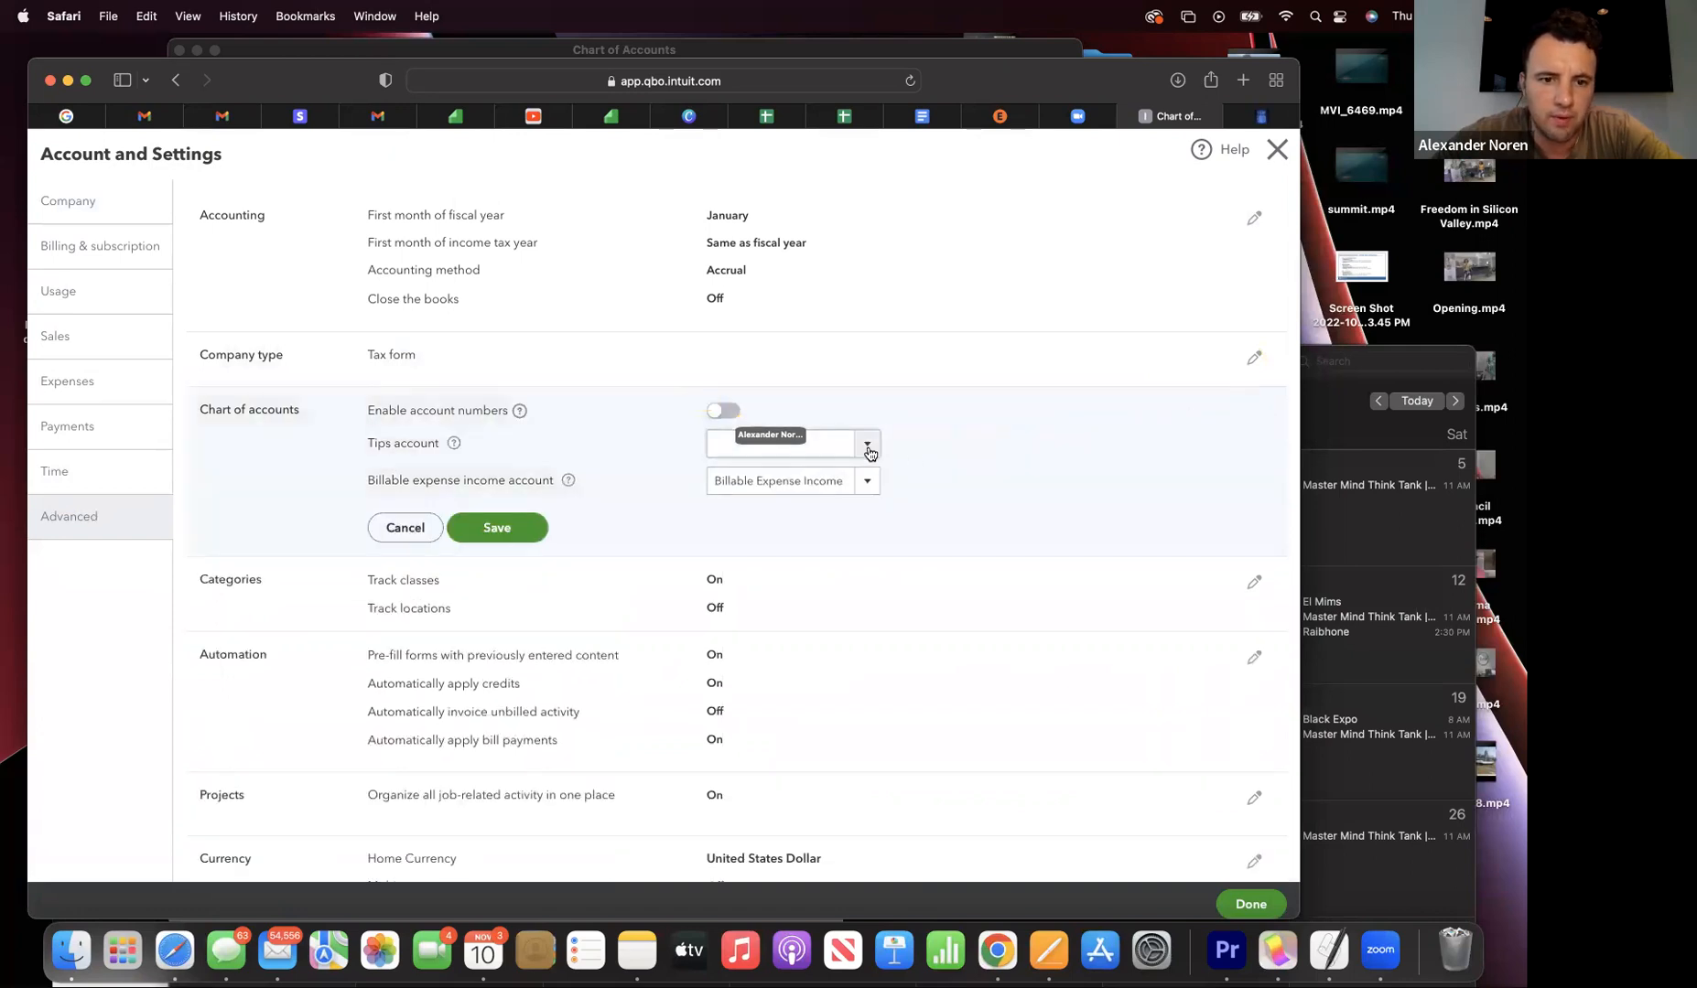
click(725, 413)
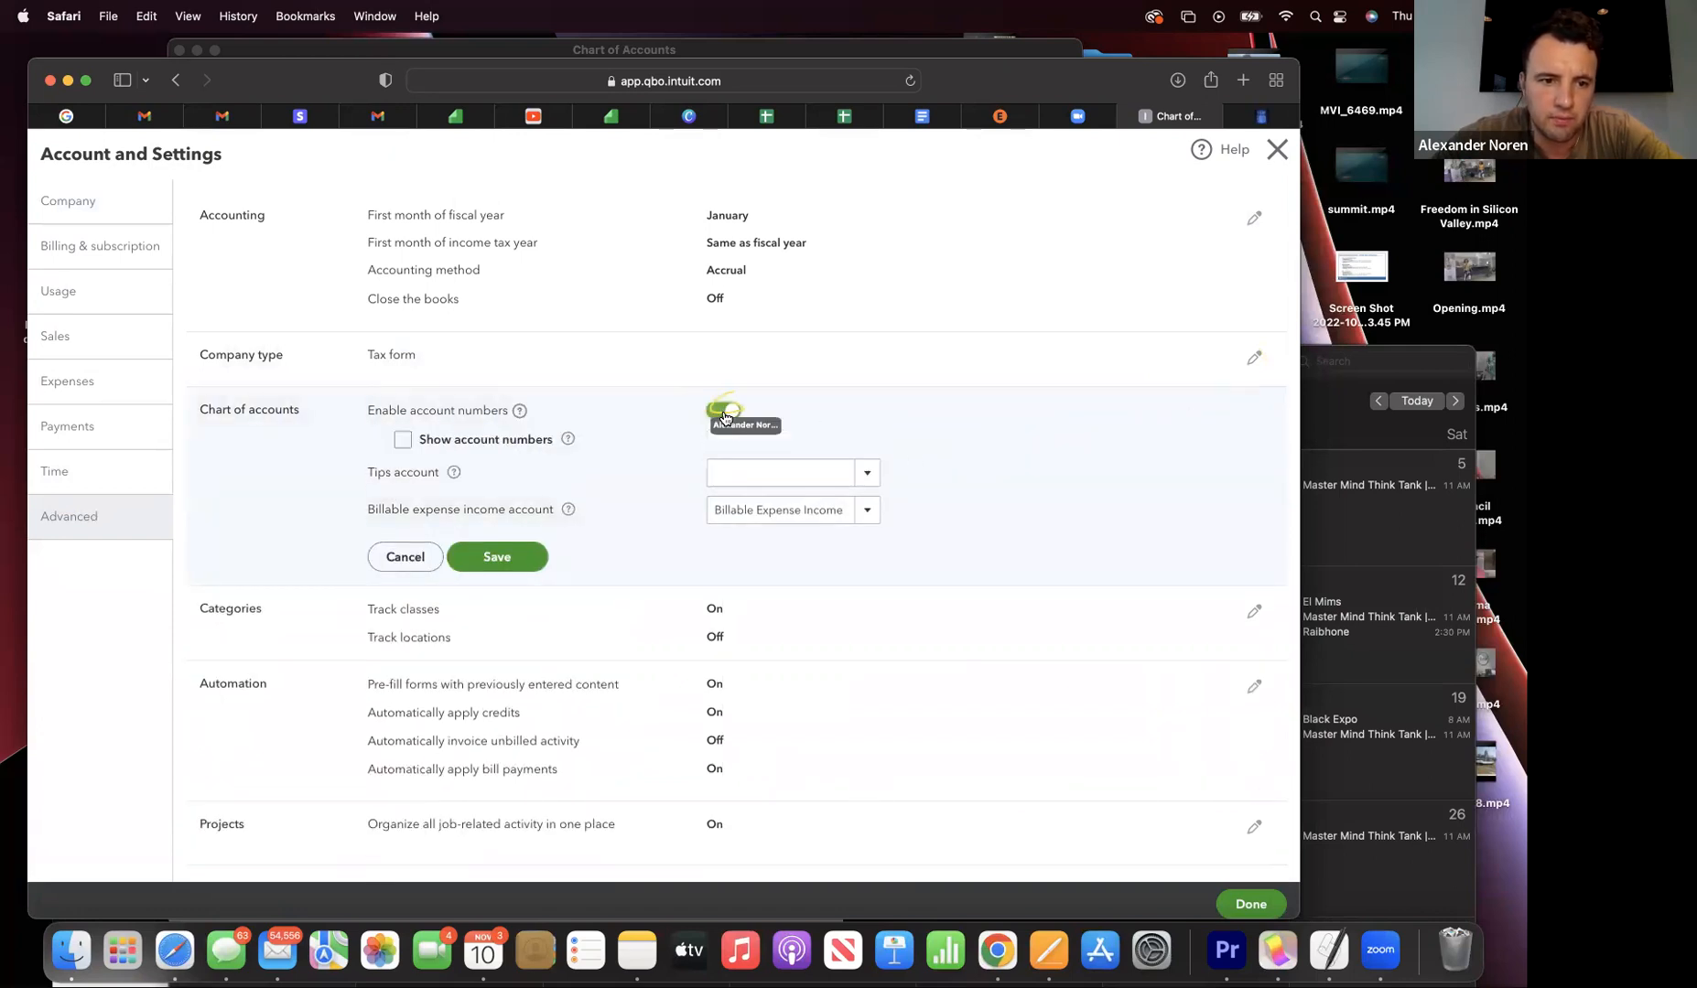
click(402, 442)
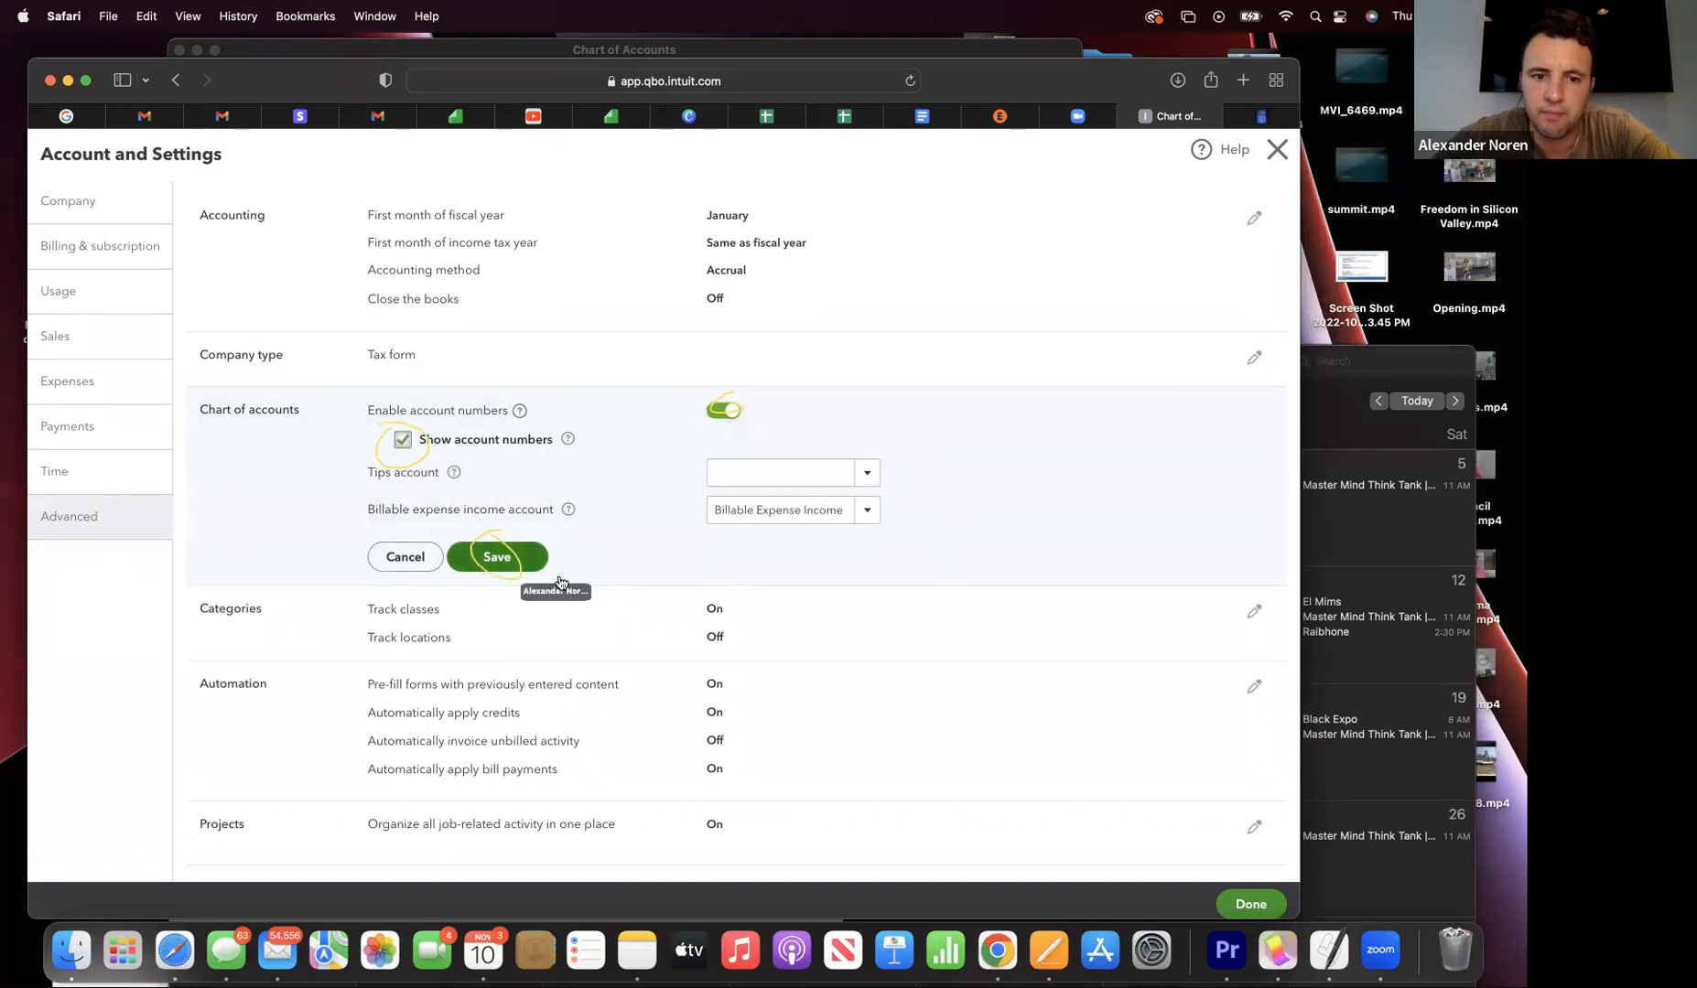
click(498, 557)
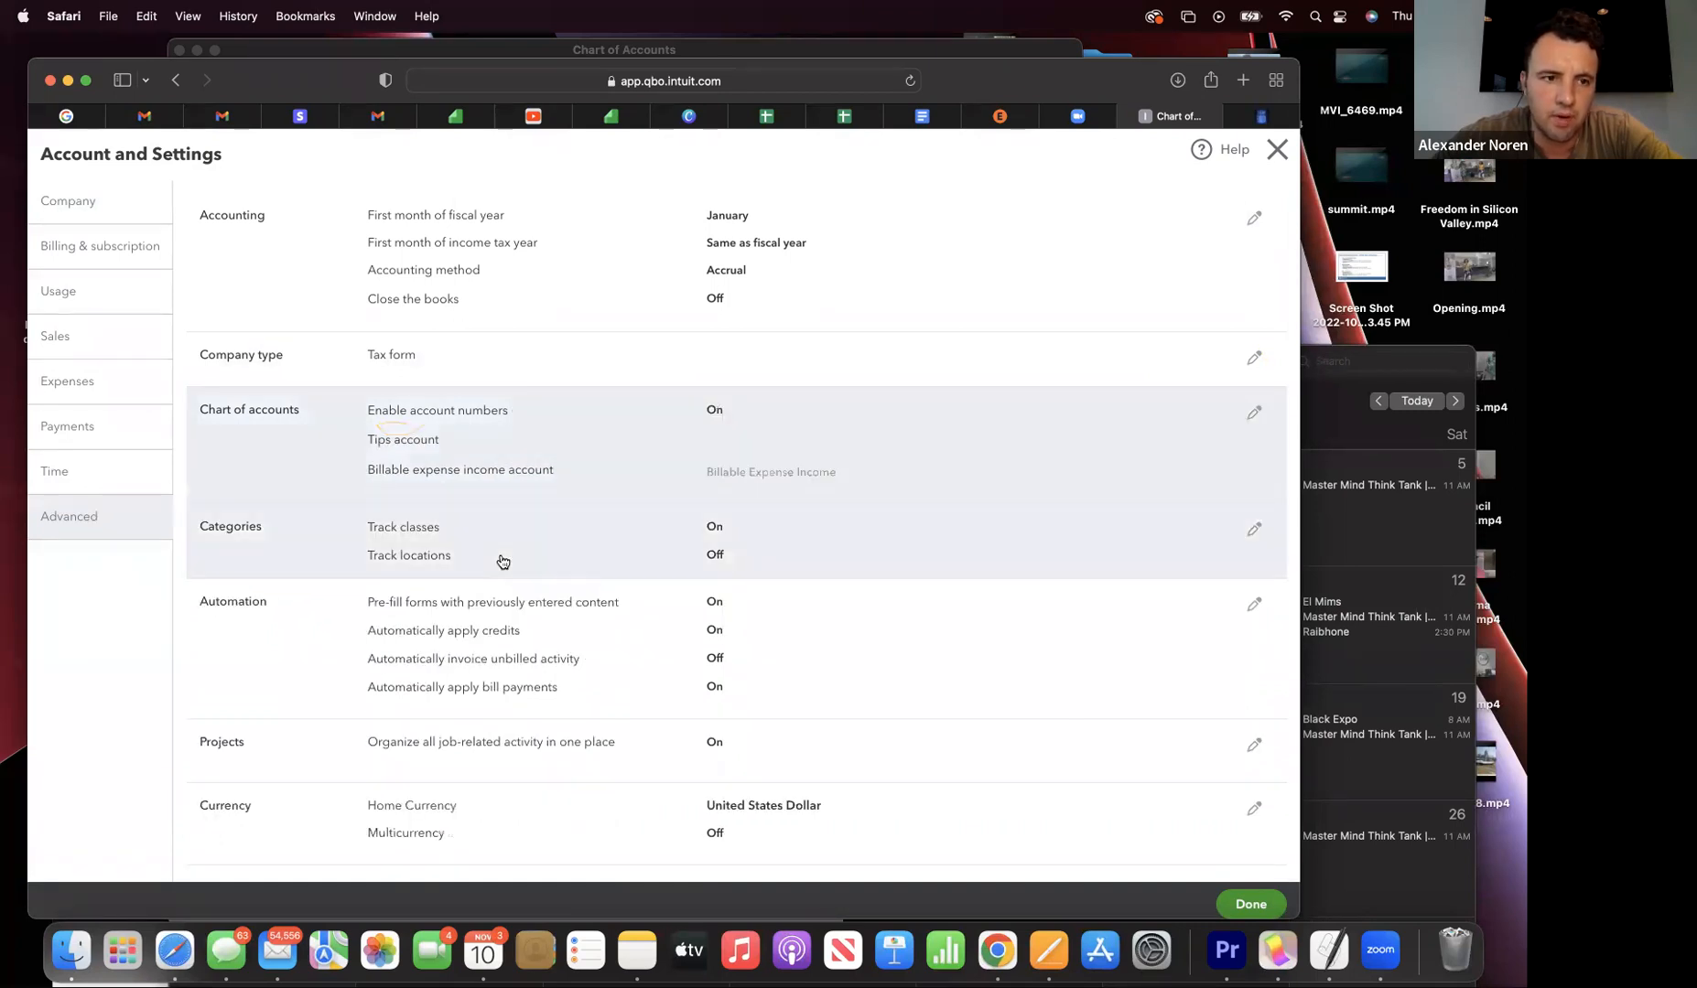
click(1276, 150)
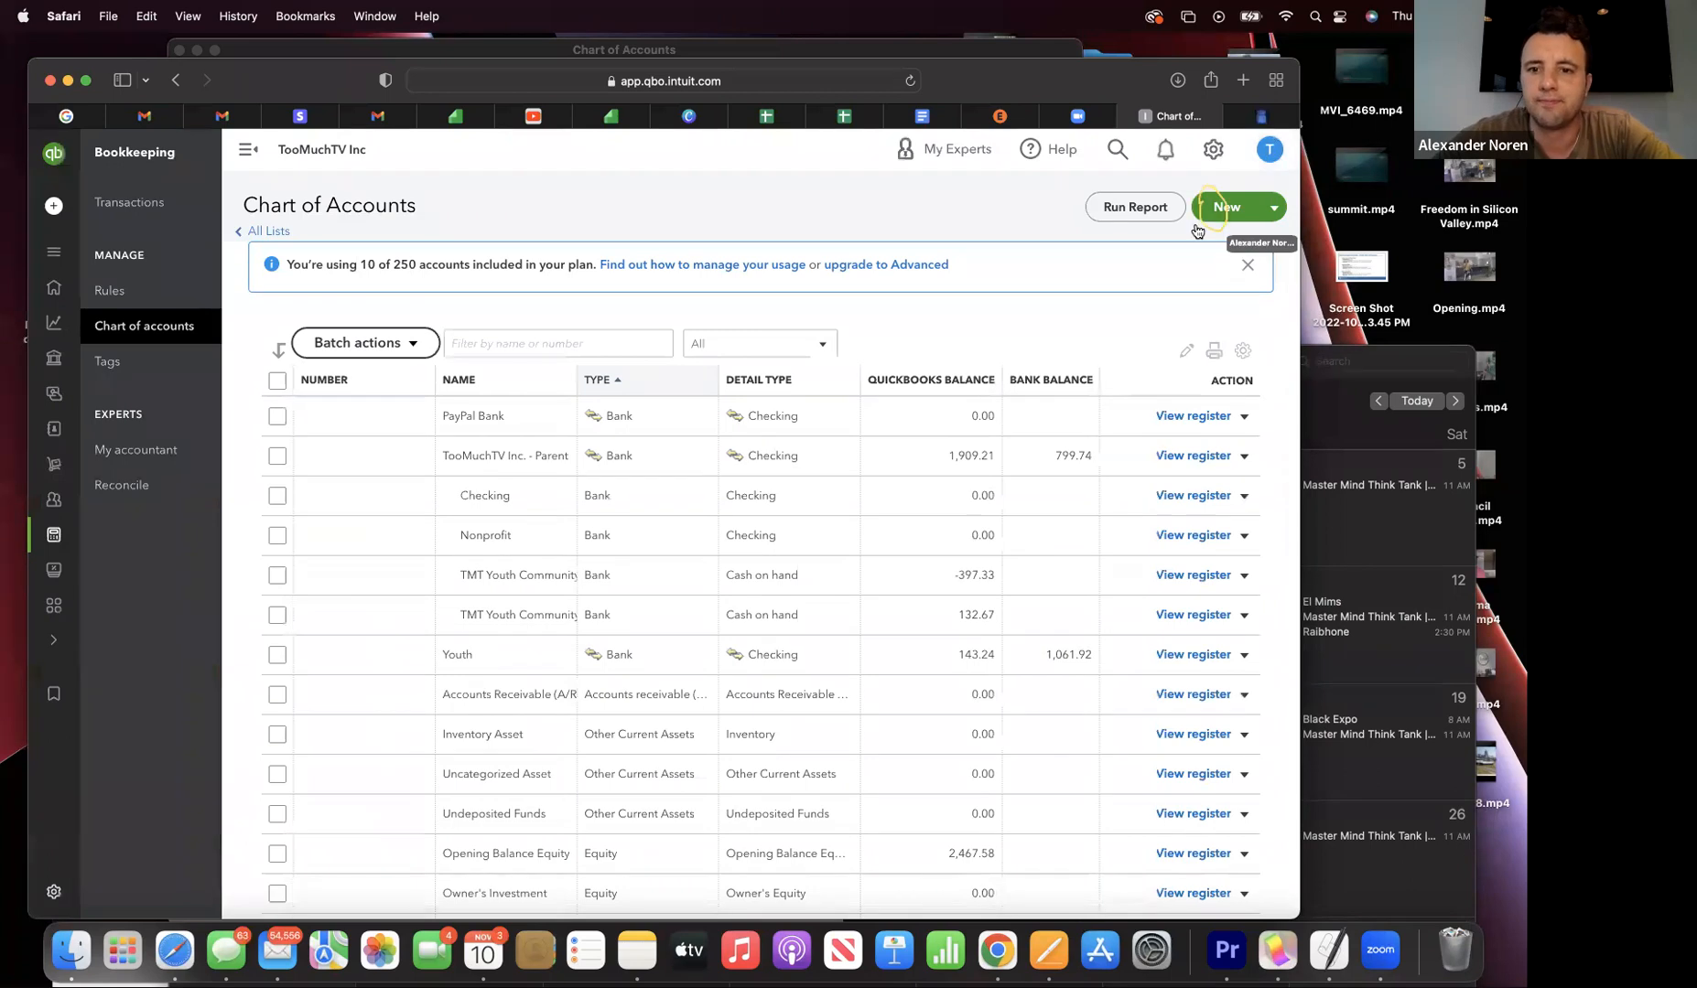
- Start a new Income account with detail type Non-Profit Income, leaving Number blank
click(1228, 209)
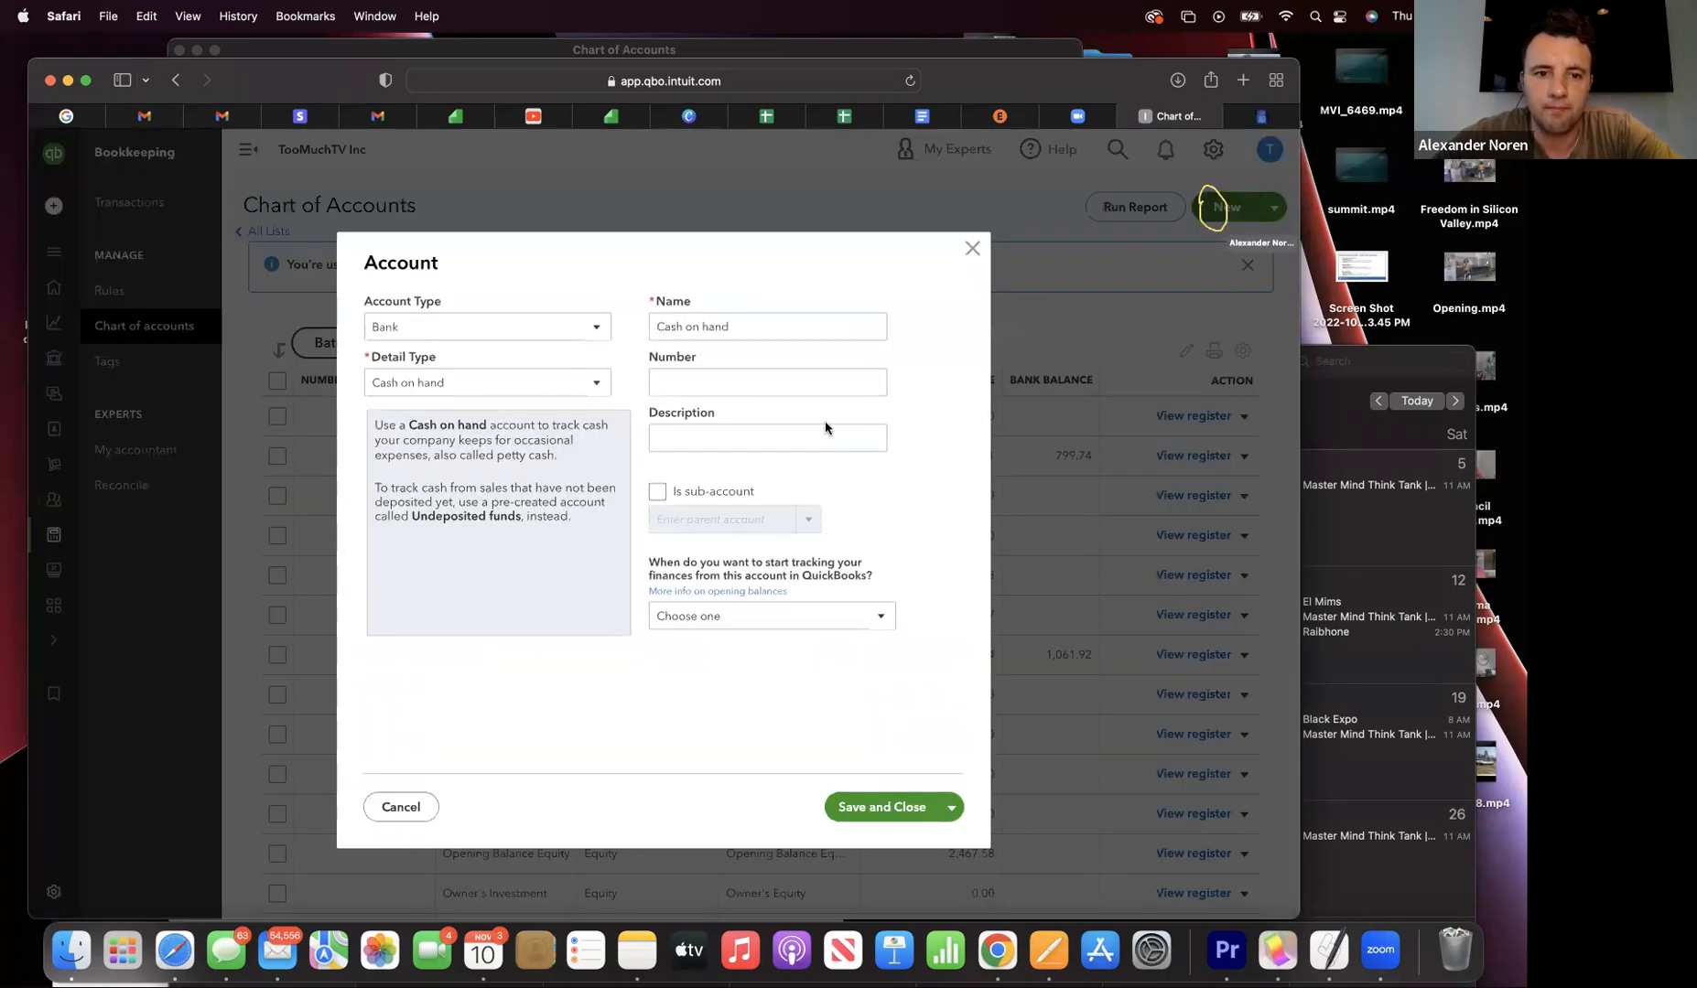
click(697, 379)
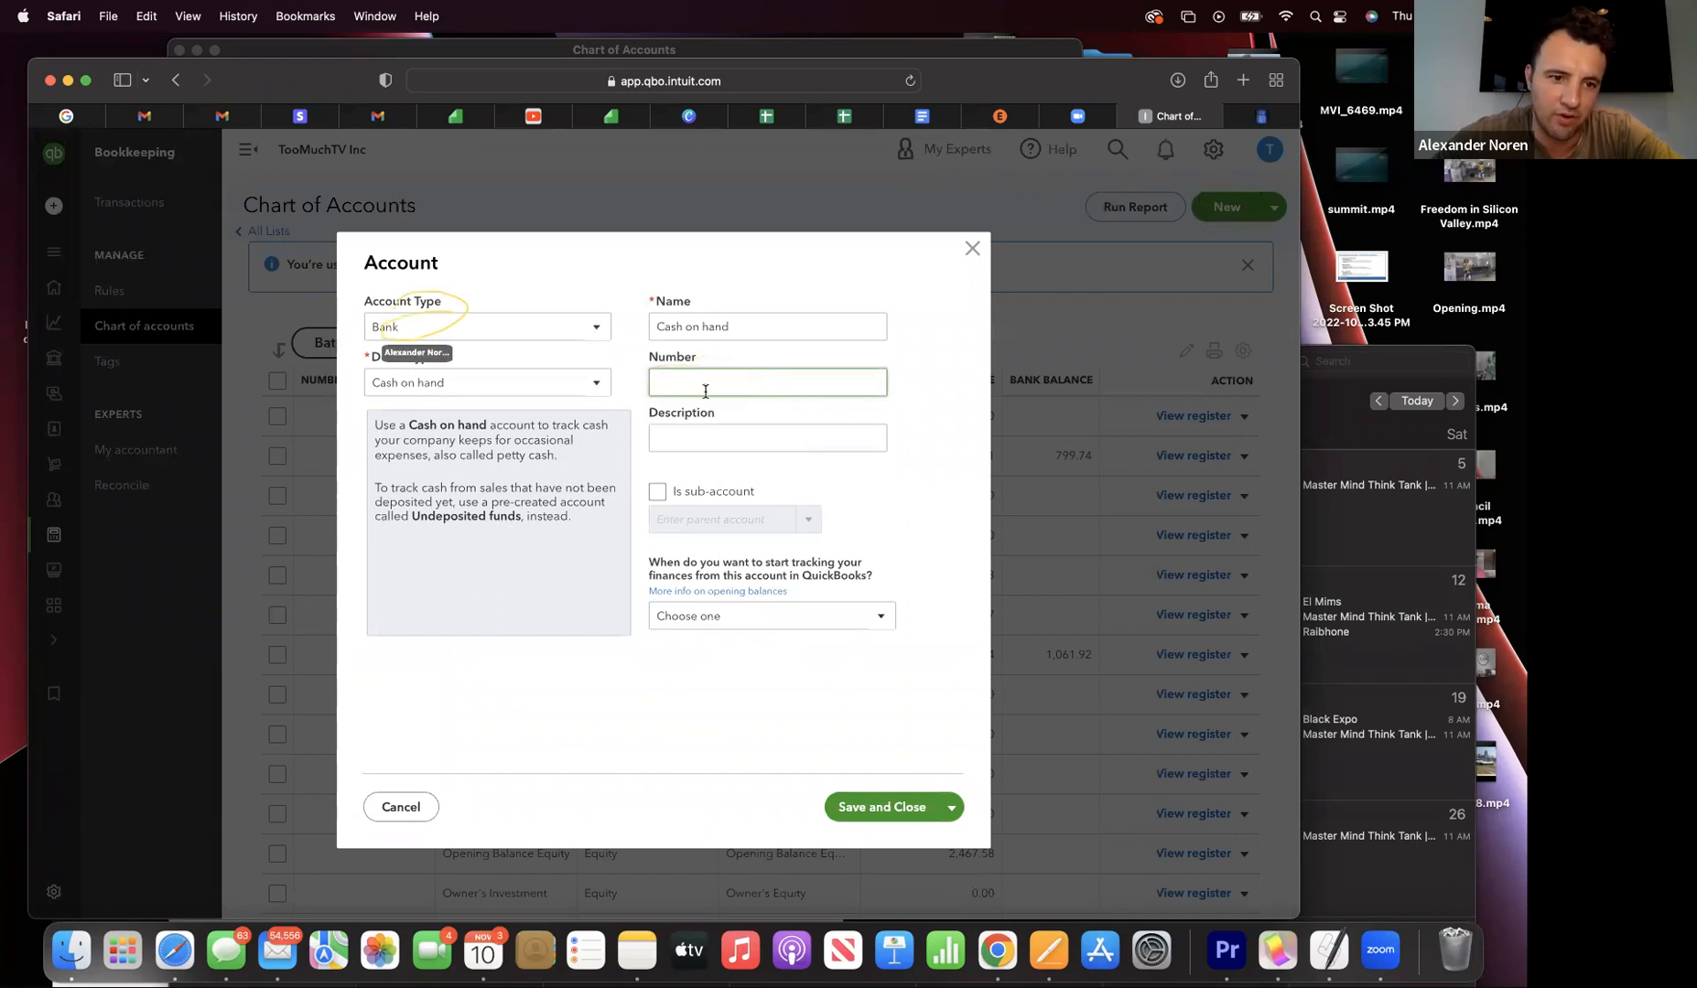
click(547, 332)
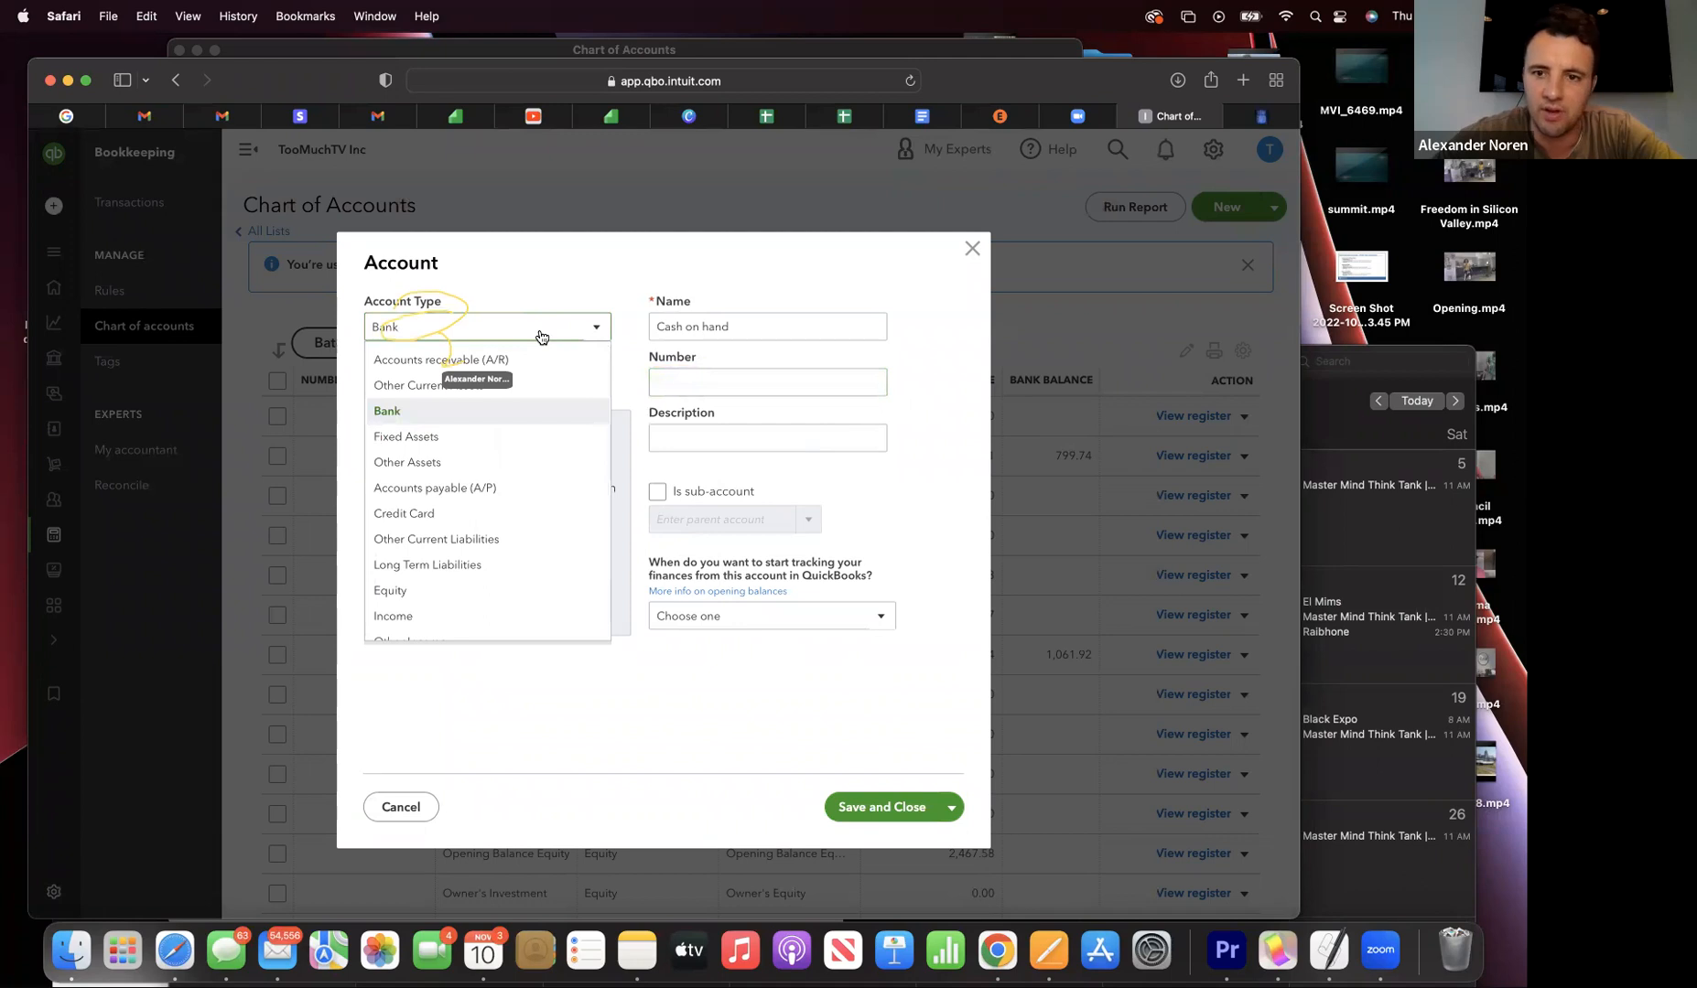
click(434, 619)
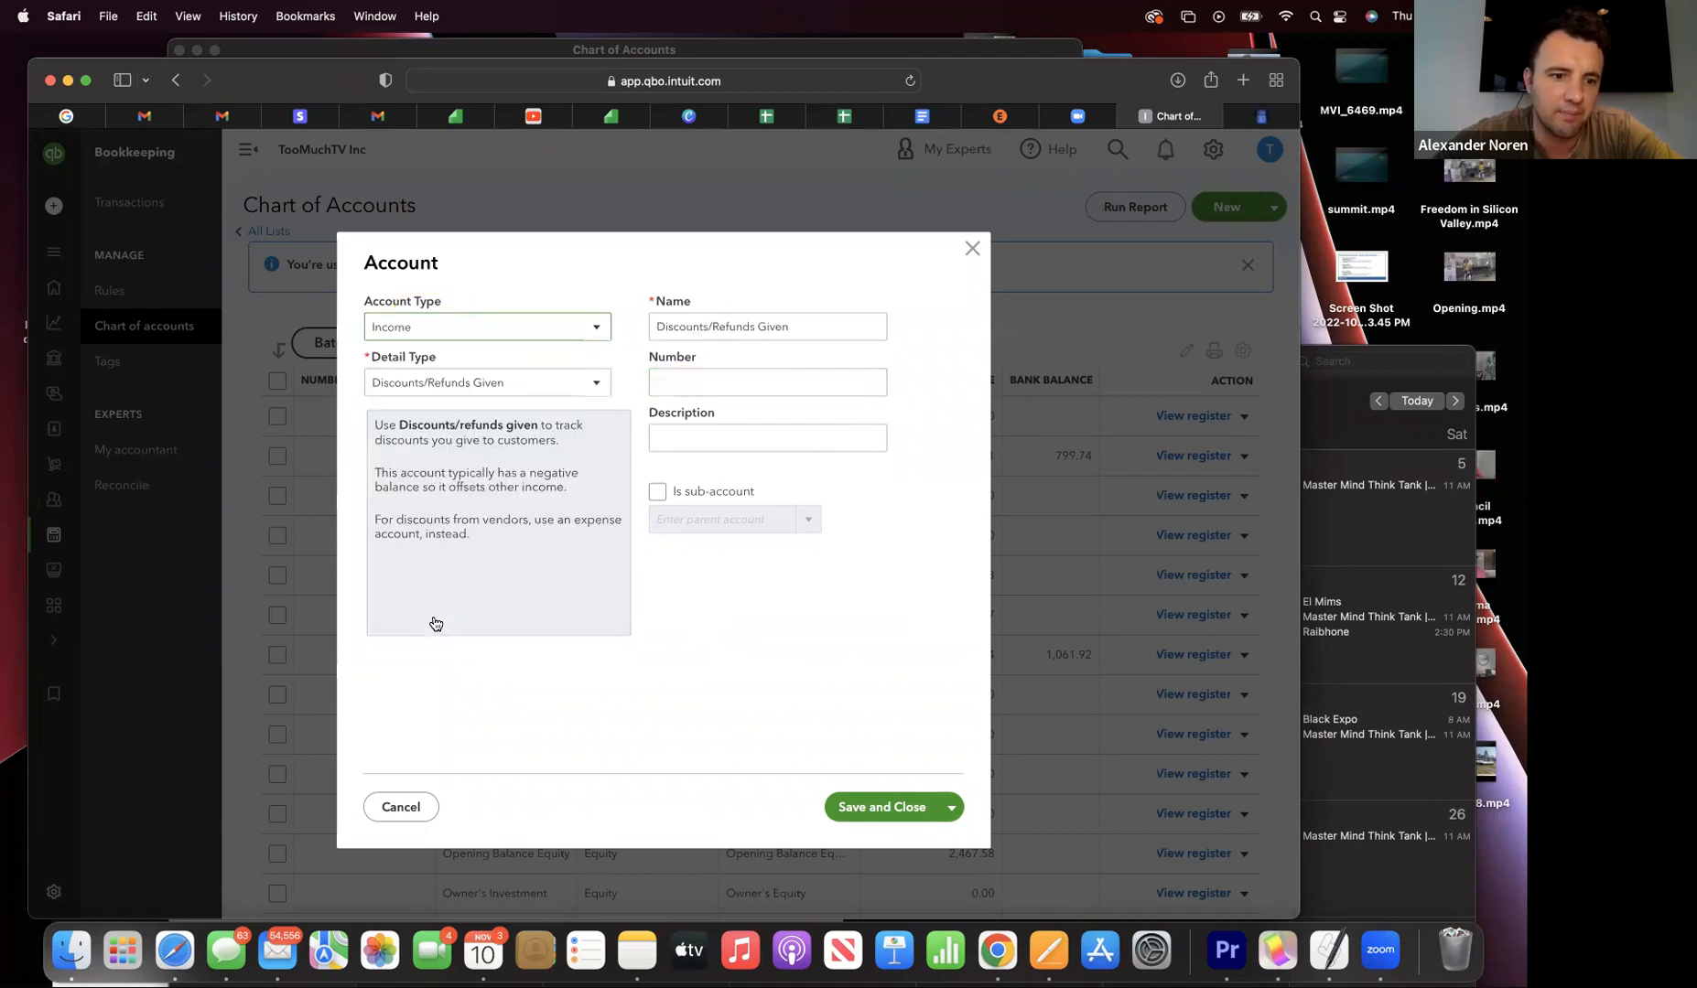
click(554, 377)
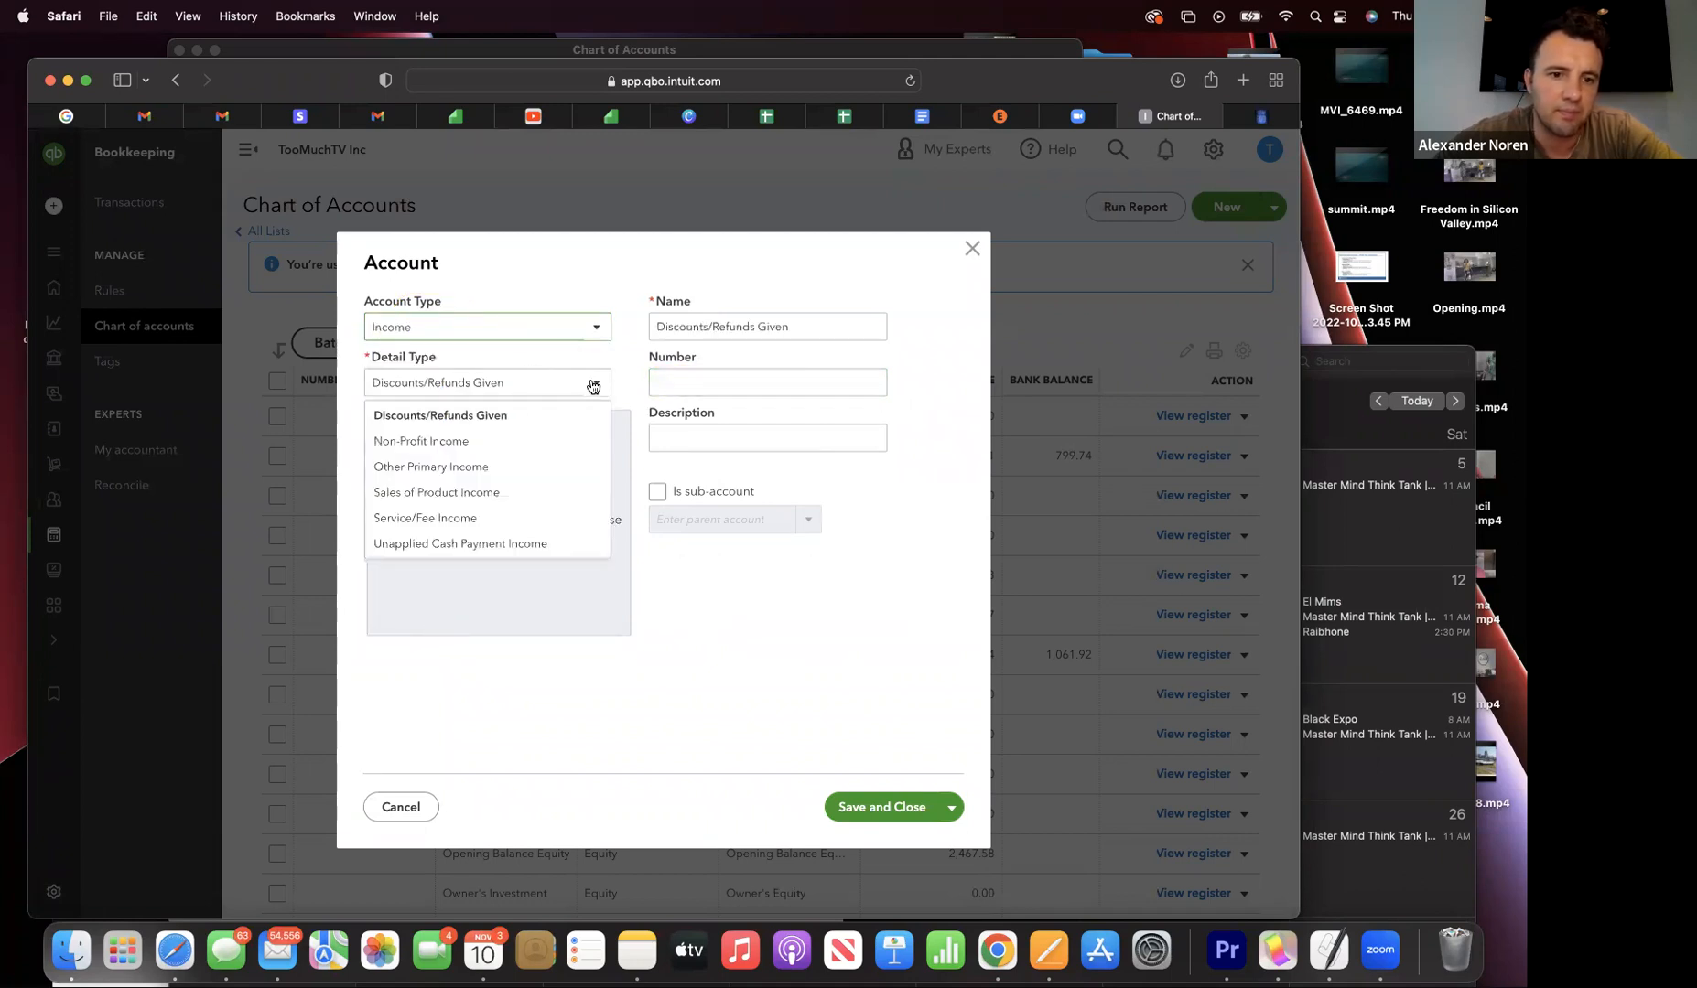
click(526, 442)
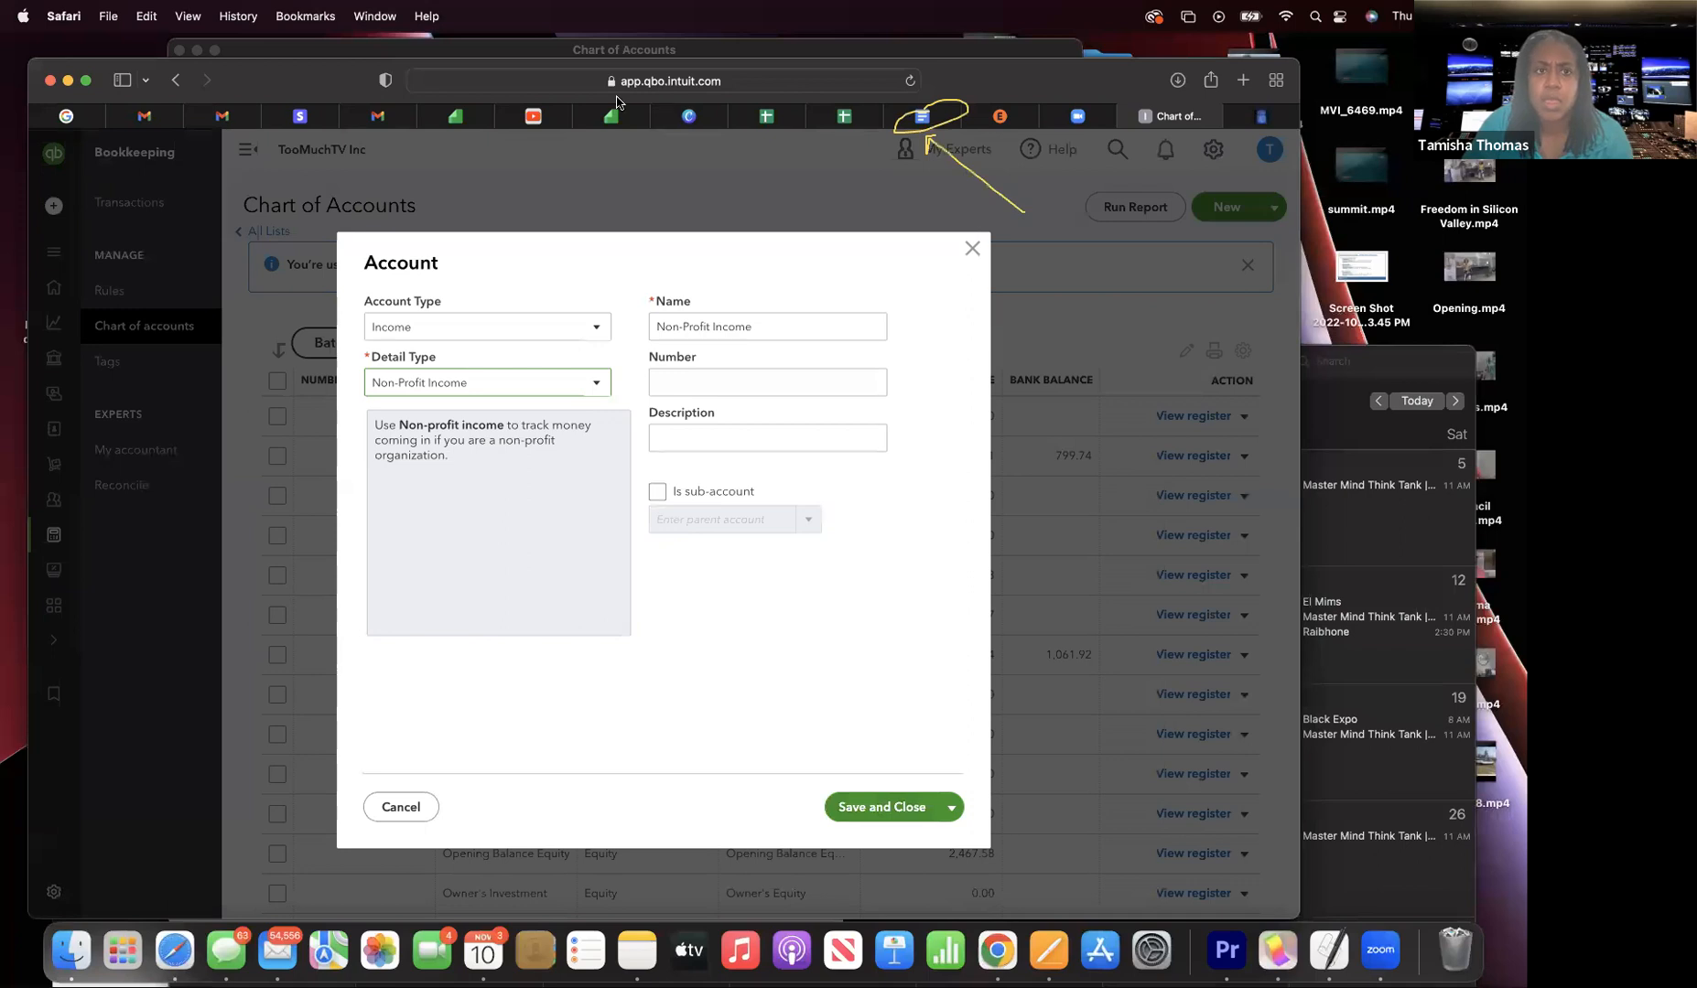
drag(353, 96, 345, 149)
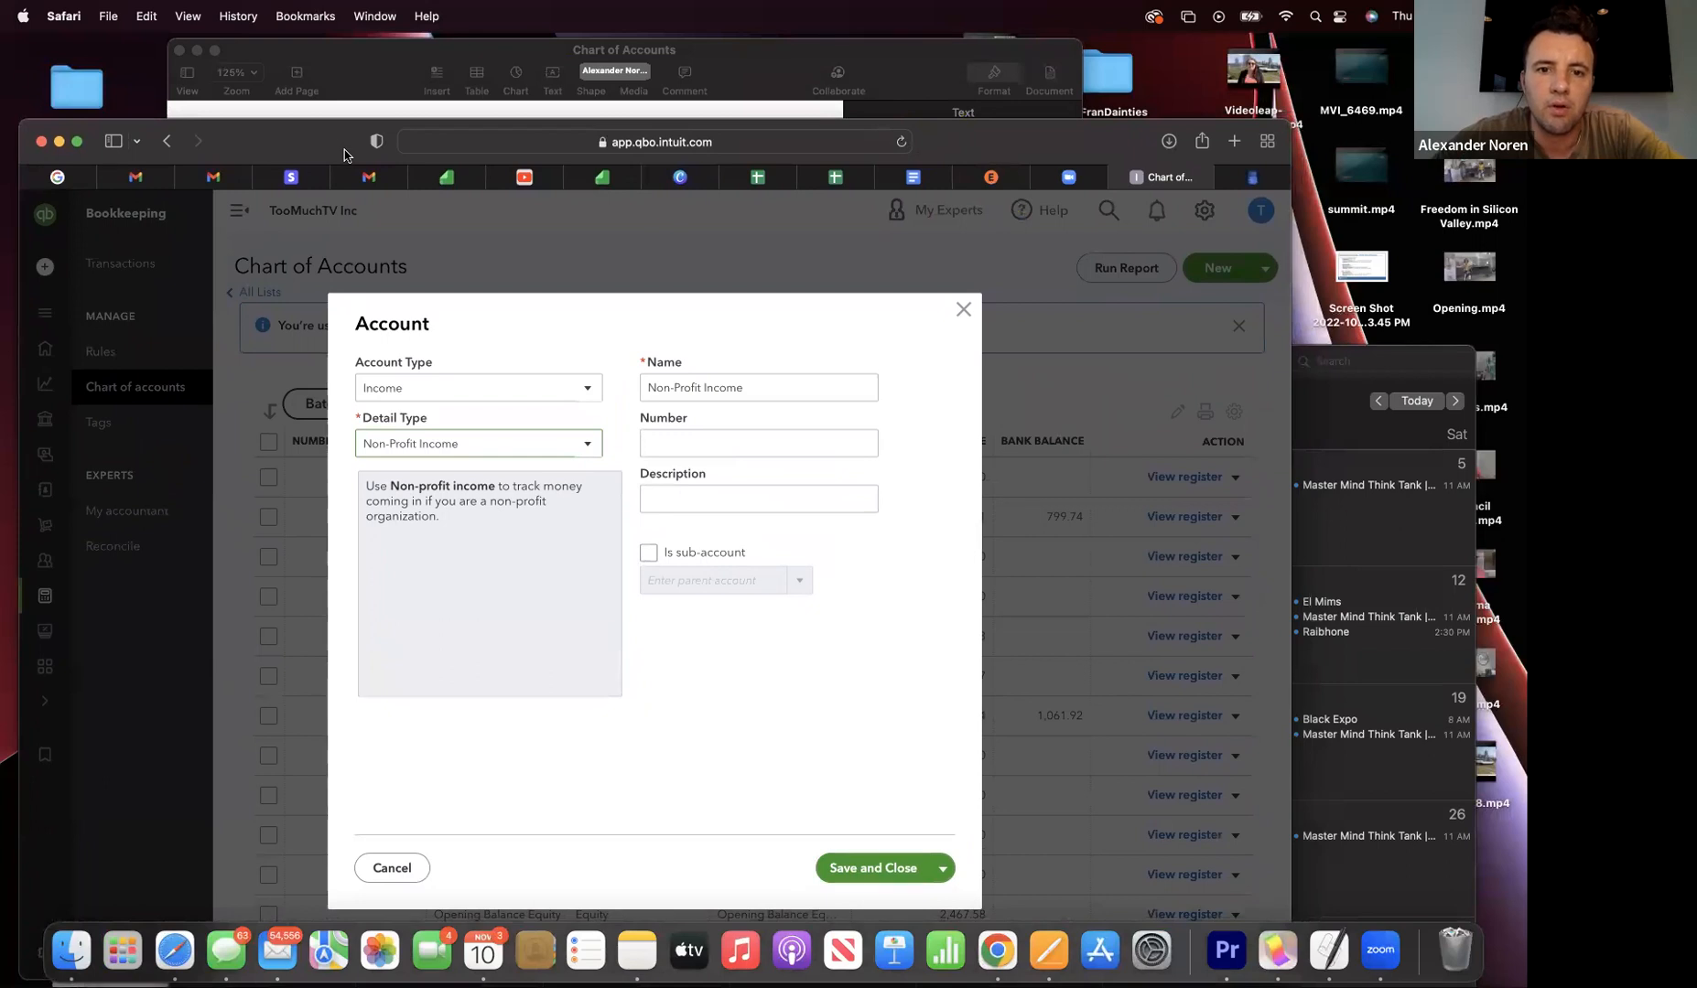
click(962, 312)
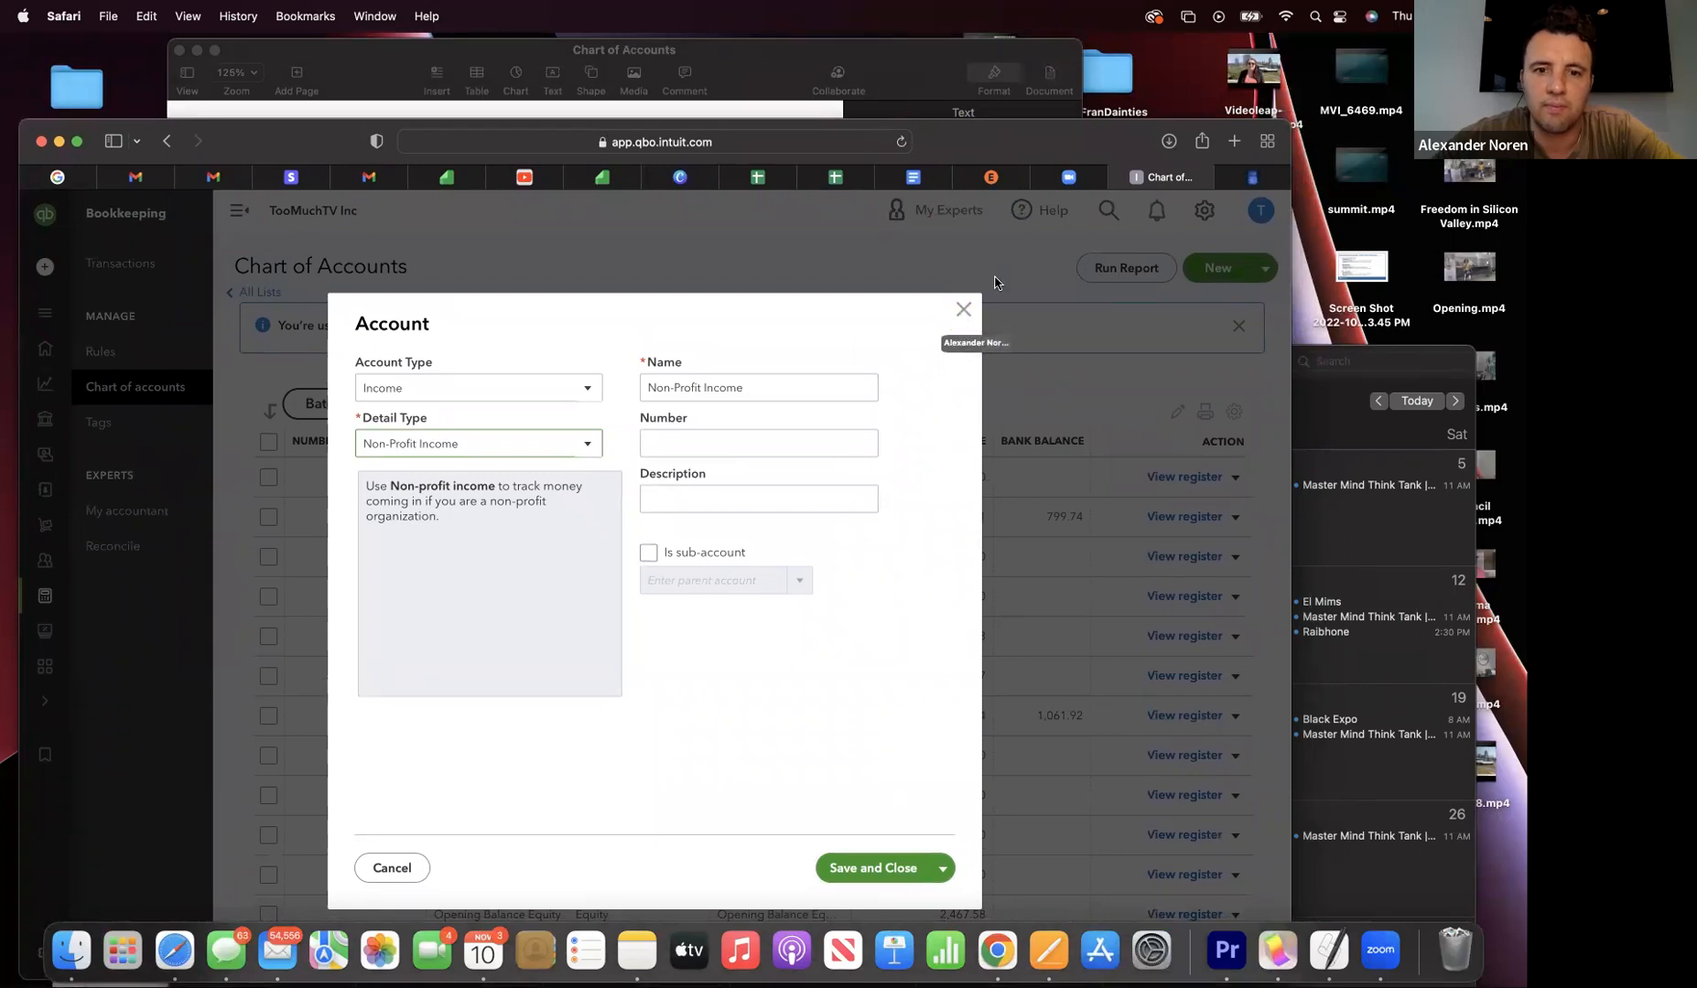
mouse_move(254, 153)
mouse_down()
mouse_move(410, 156)
mouse_move(236, 160)
mouse_up()
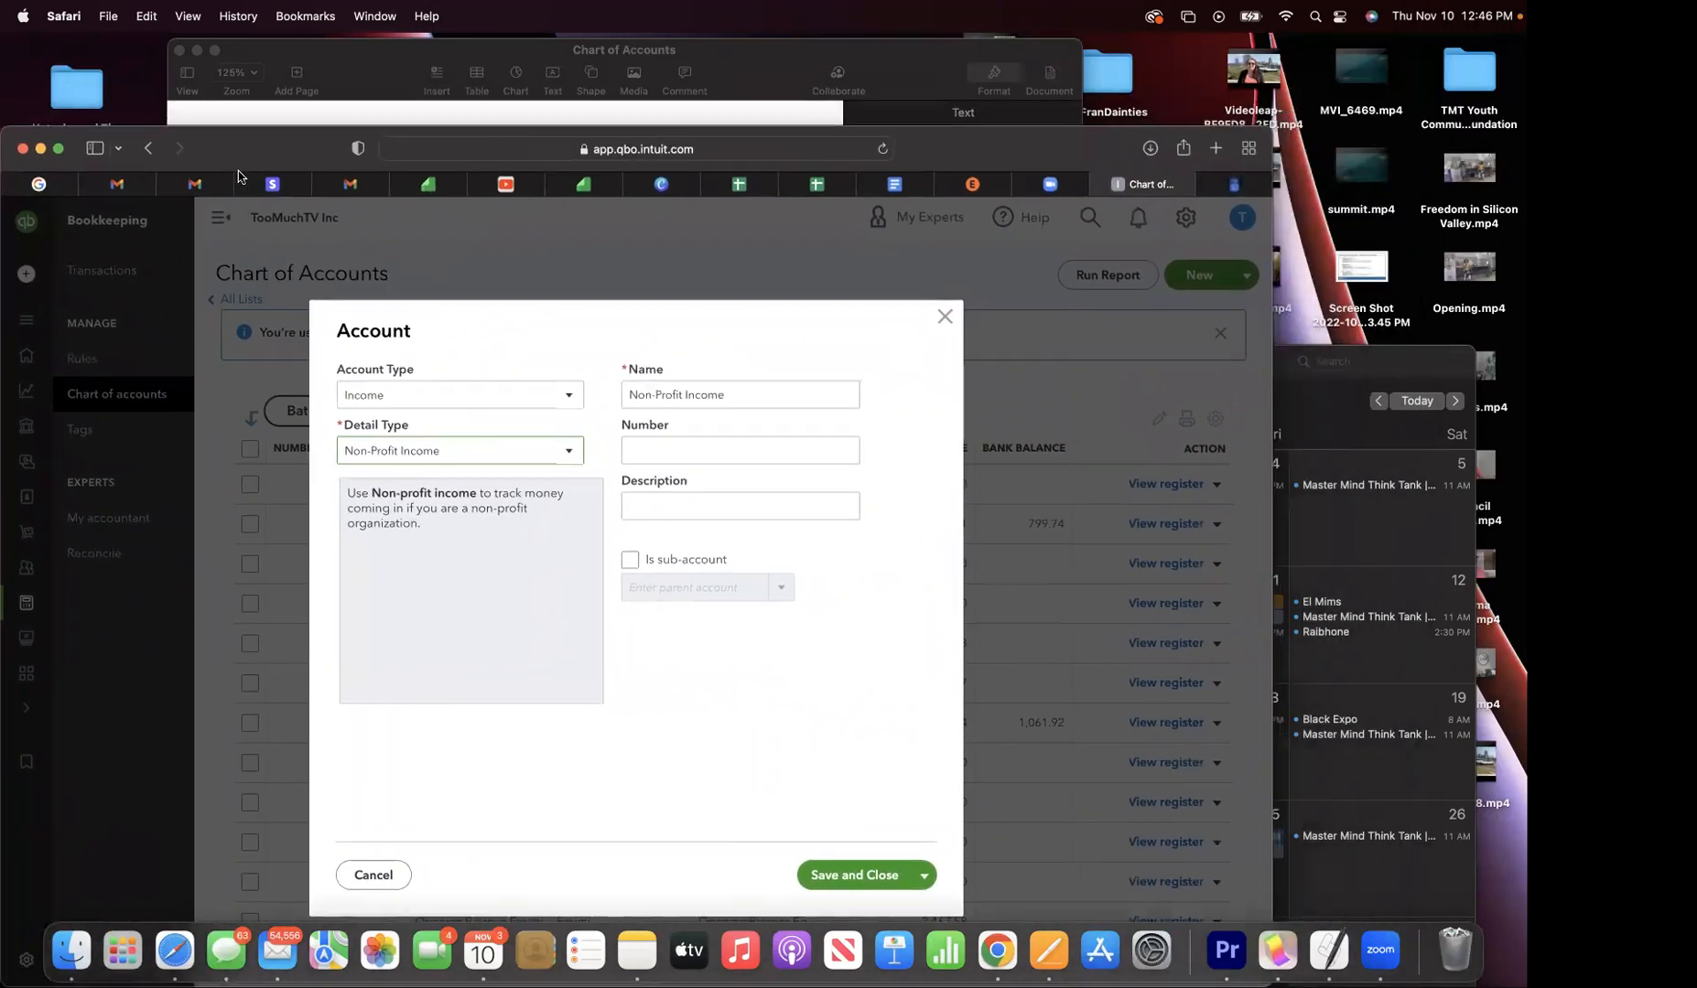
- Copy the word Contributions from the 4000 line in the chart-of-accounts document
click(886, 186)
scroll(510, 517, up, 10)
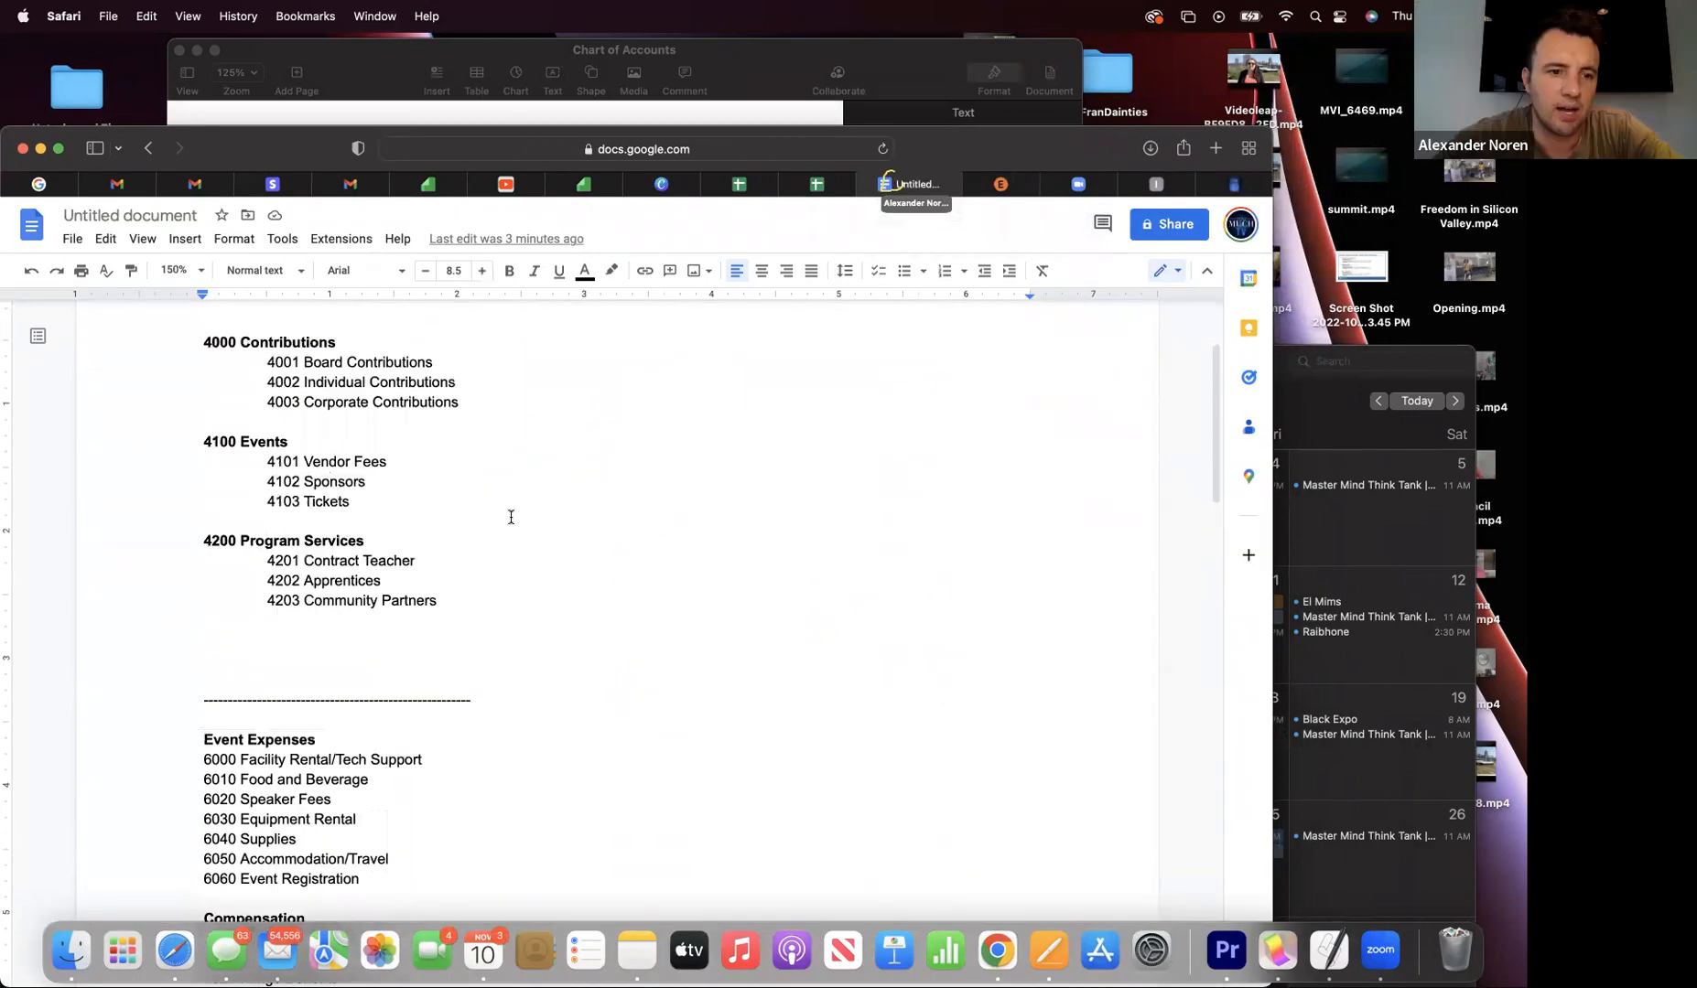
scroll(510, 517, down, 1)
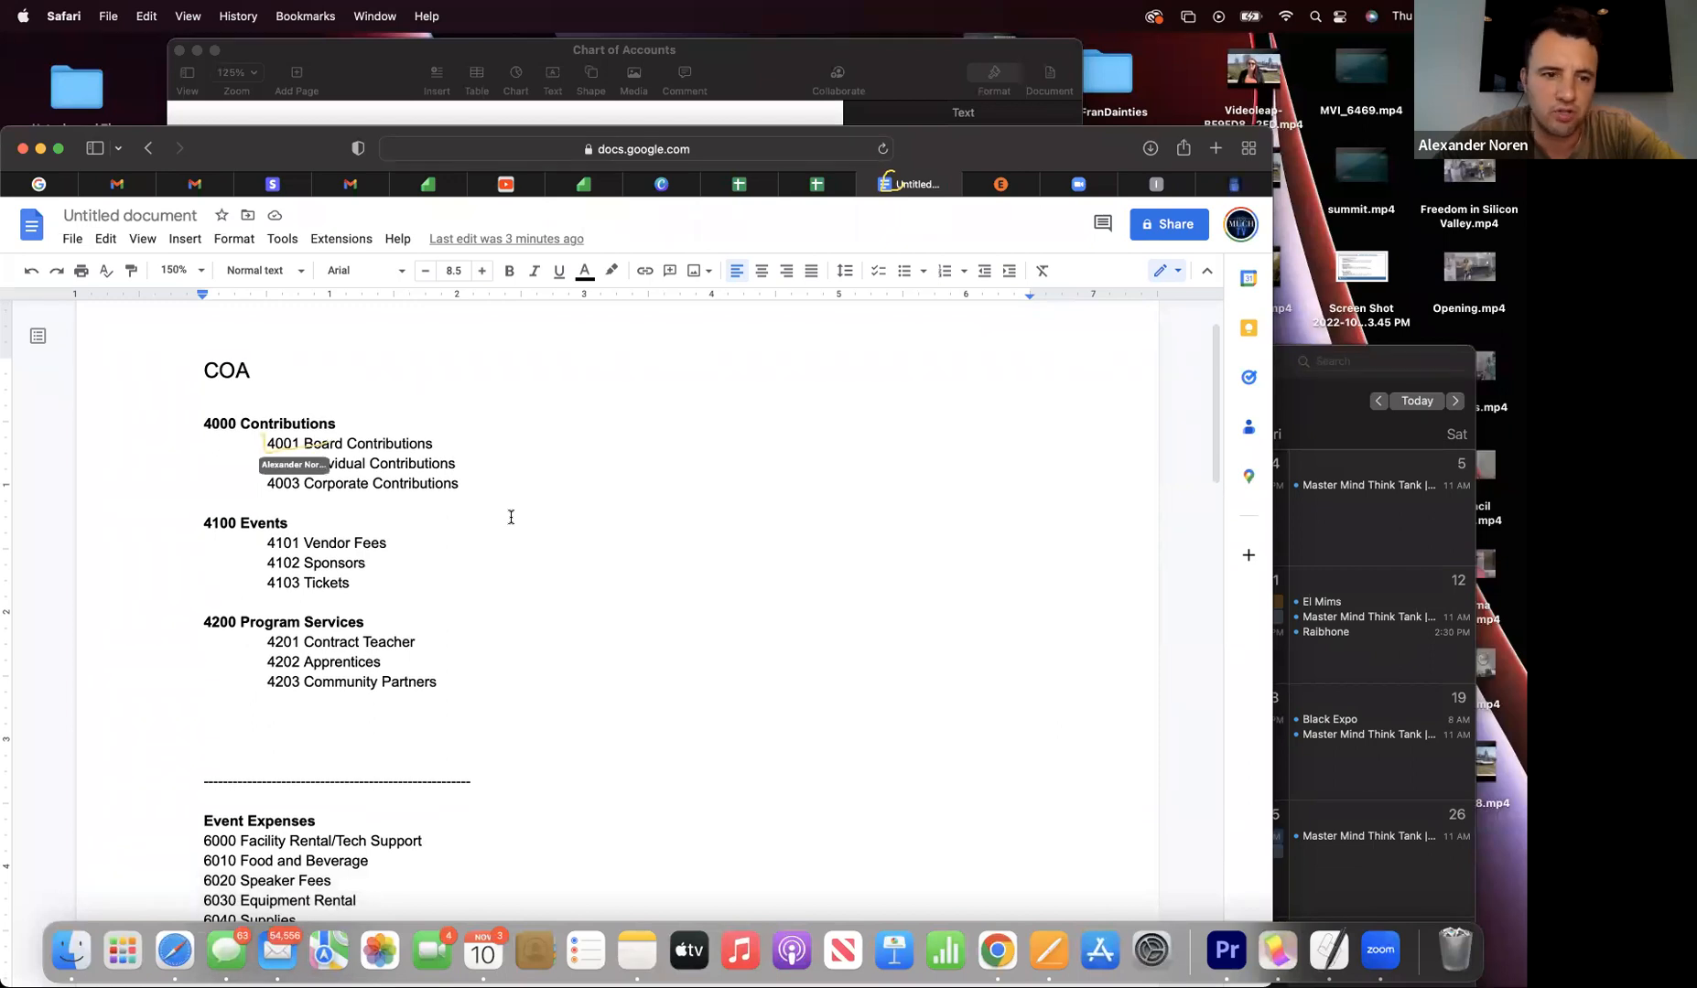
drag(305, 444, 444, 450)
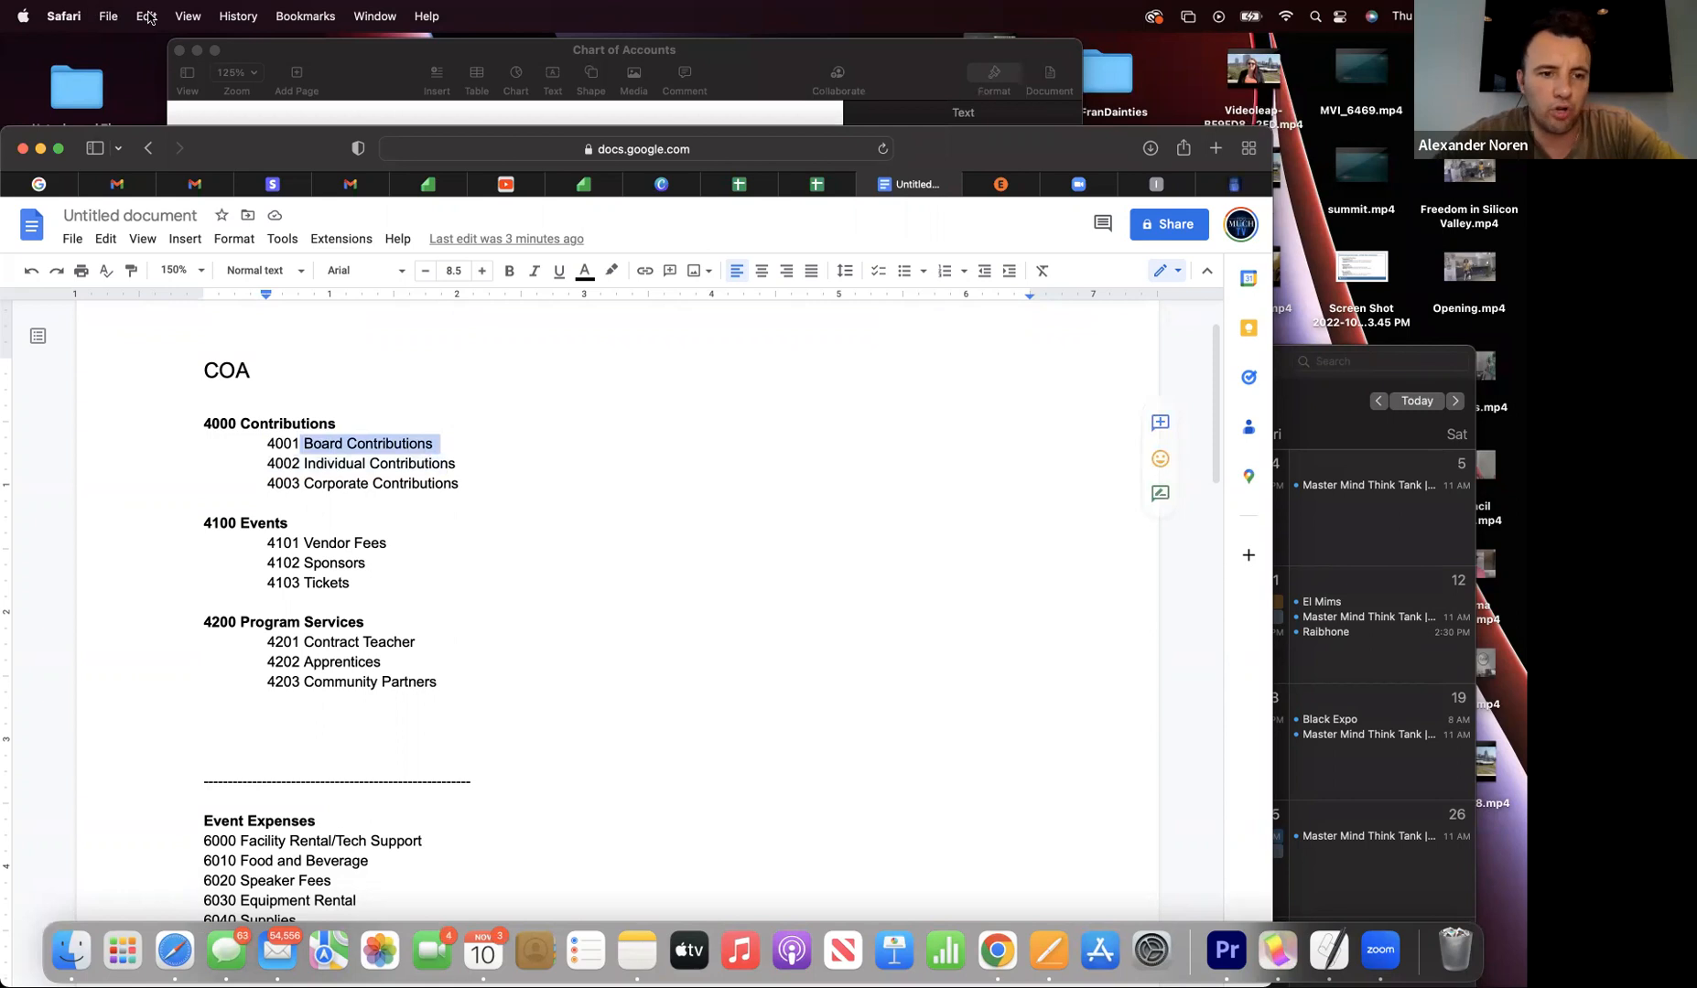
drag(242, 423, 360, 424)
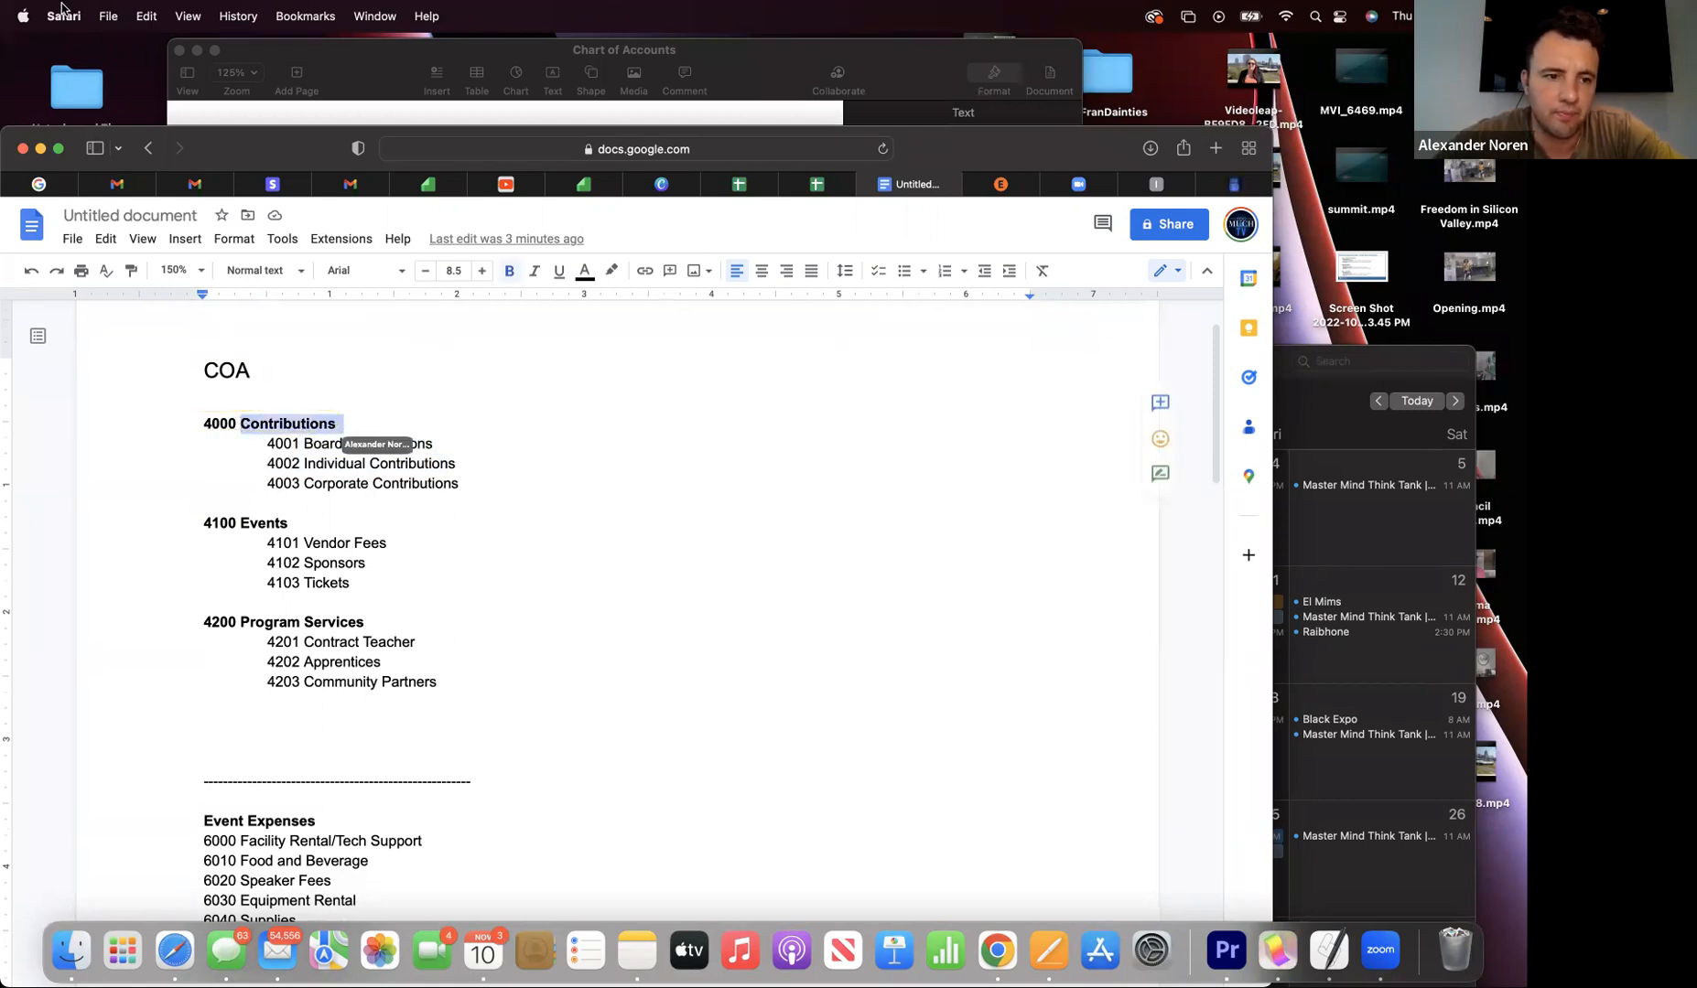
click(147, 15)
click(152, 119)
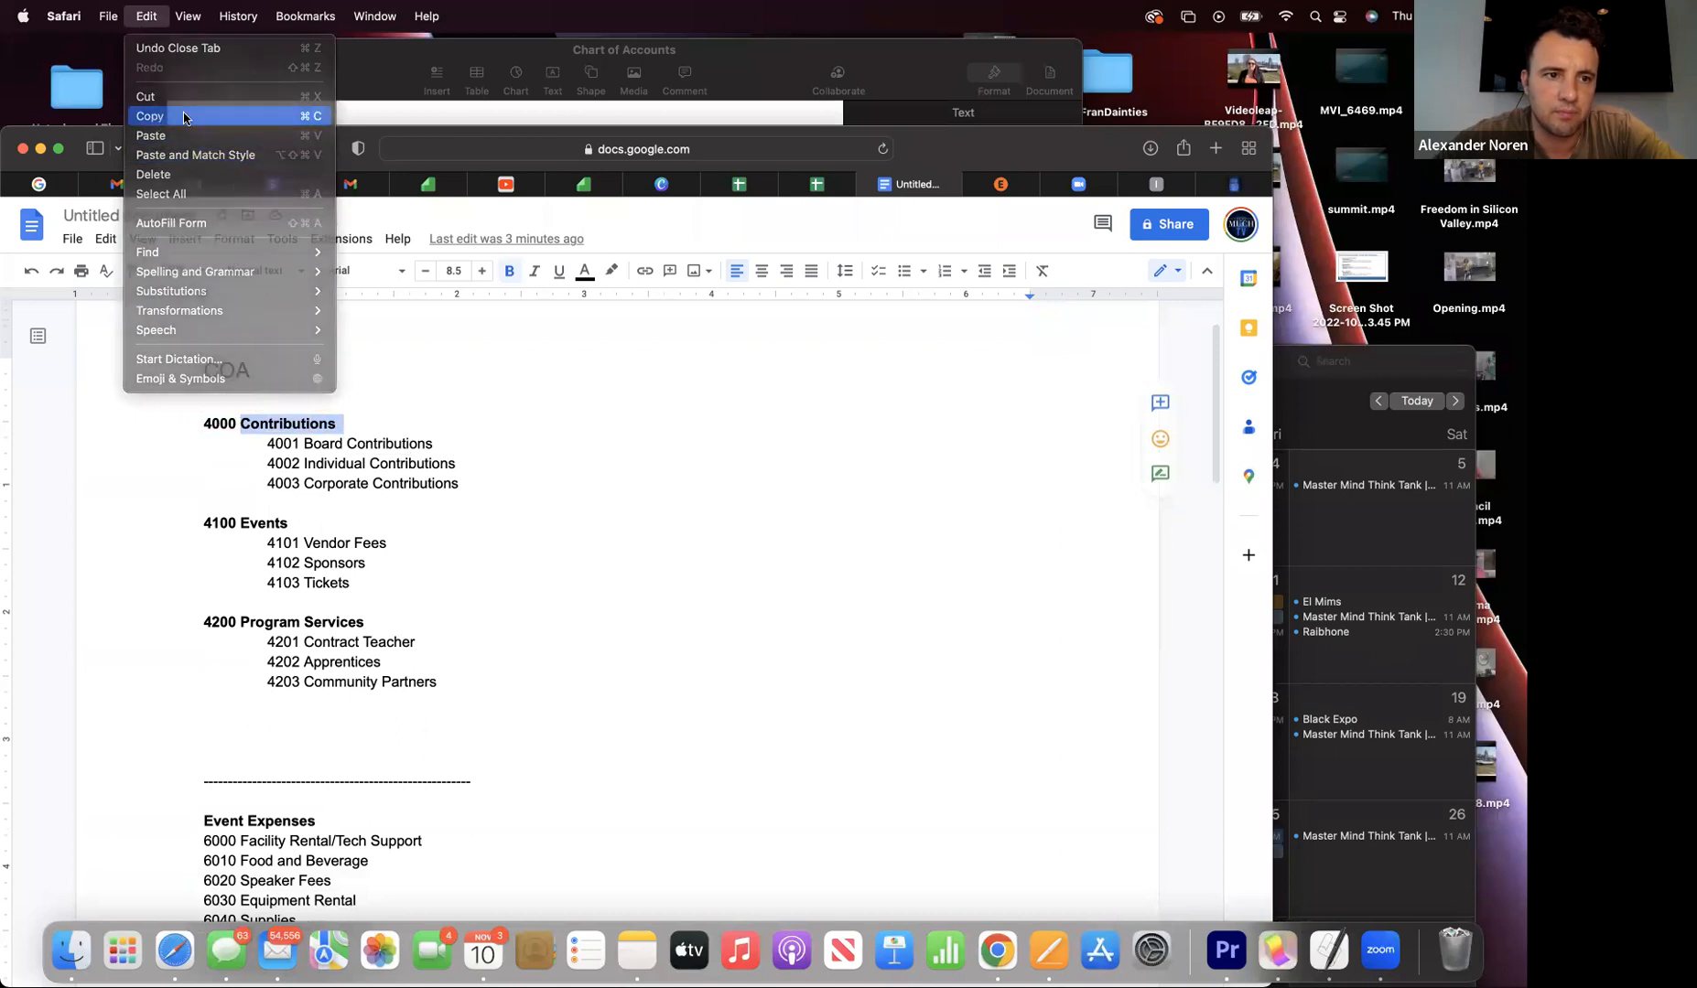
- Paste Contributions as the account name, enter number 4000, and Save and New
click(1140, 191)
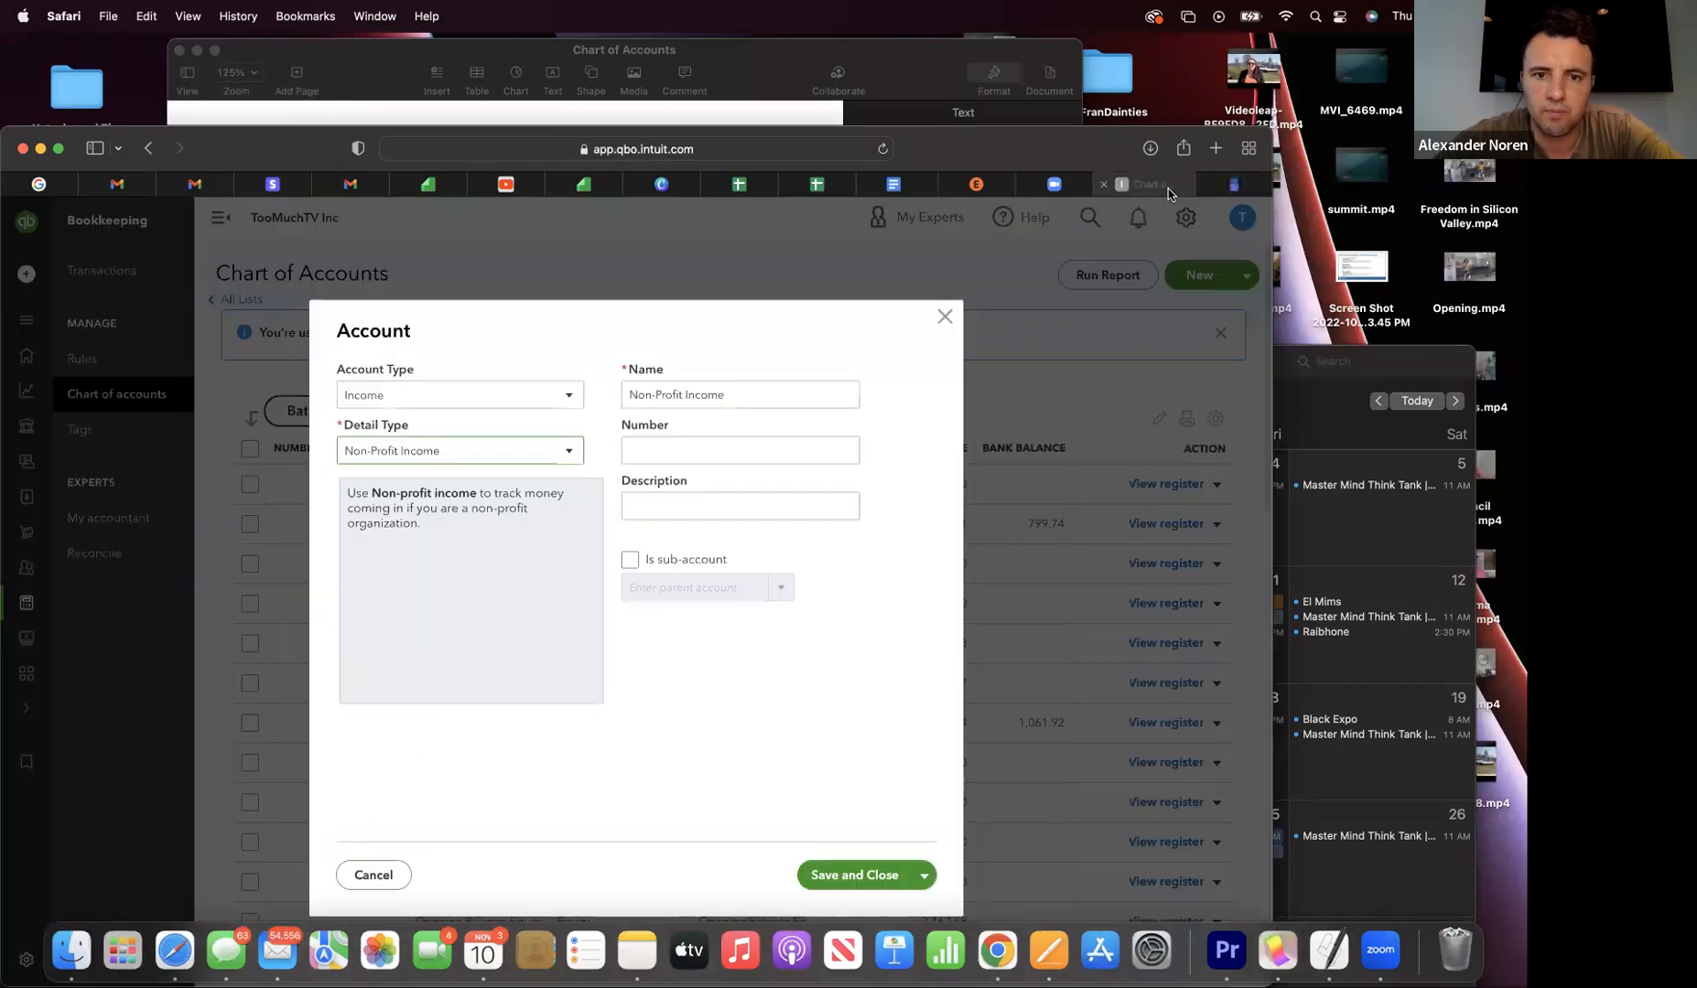
click(655, 446)
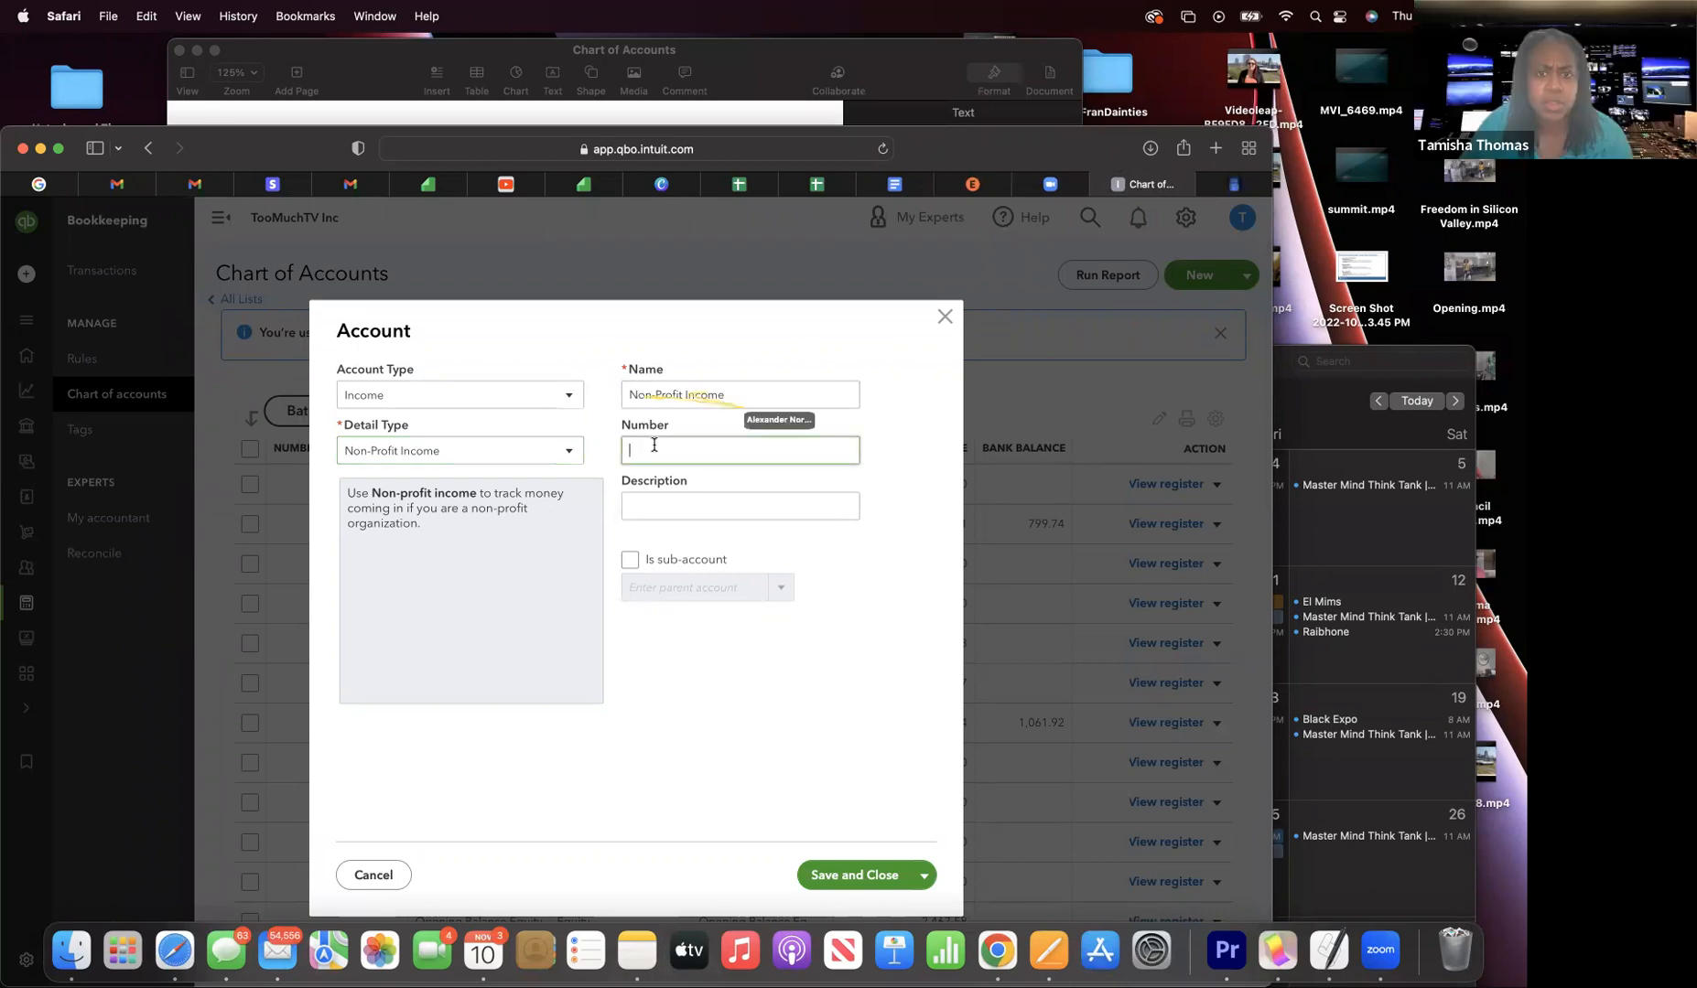
triple_click(676, 397)
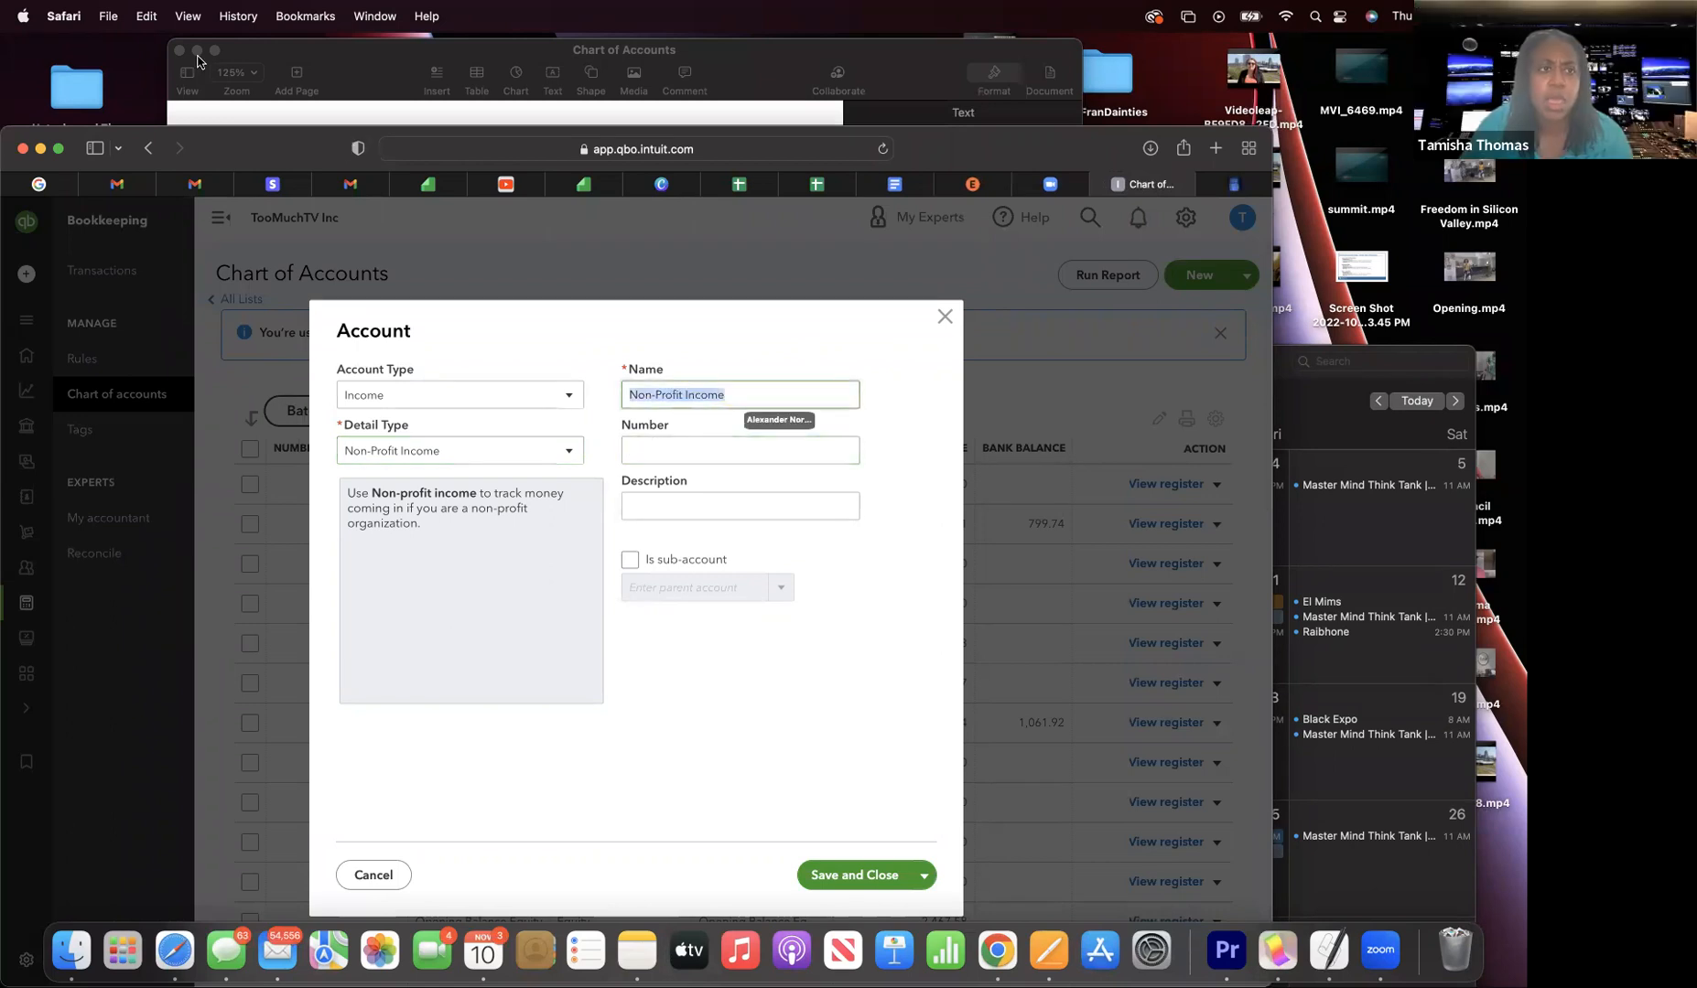
click(146, 16)
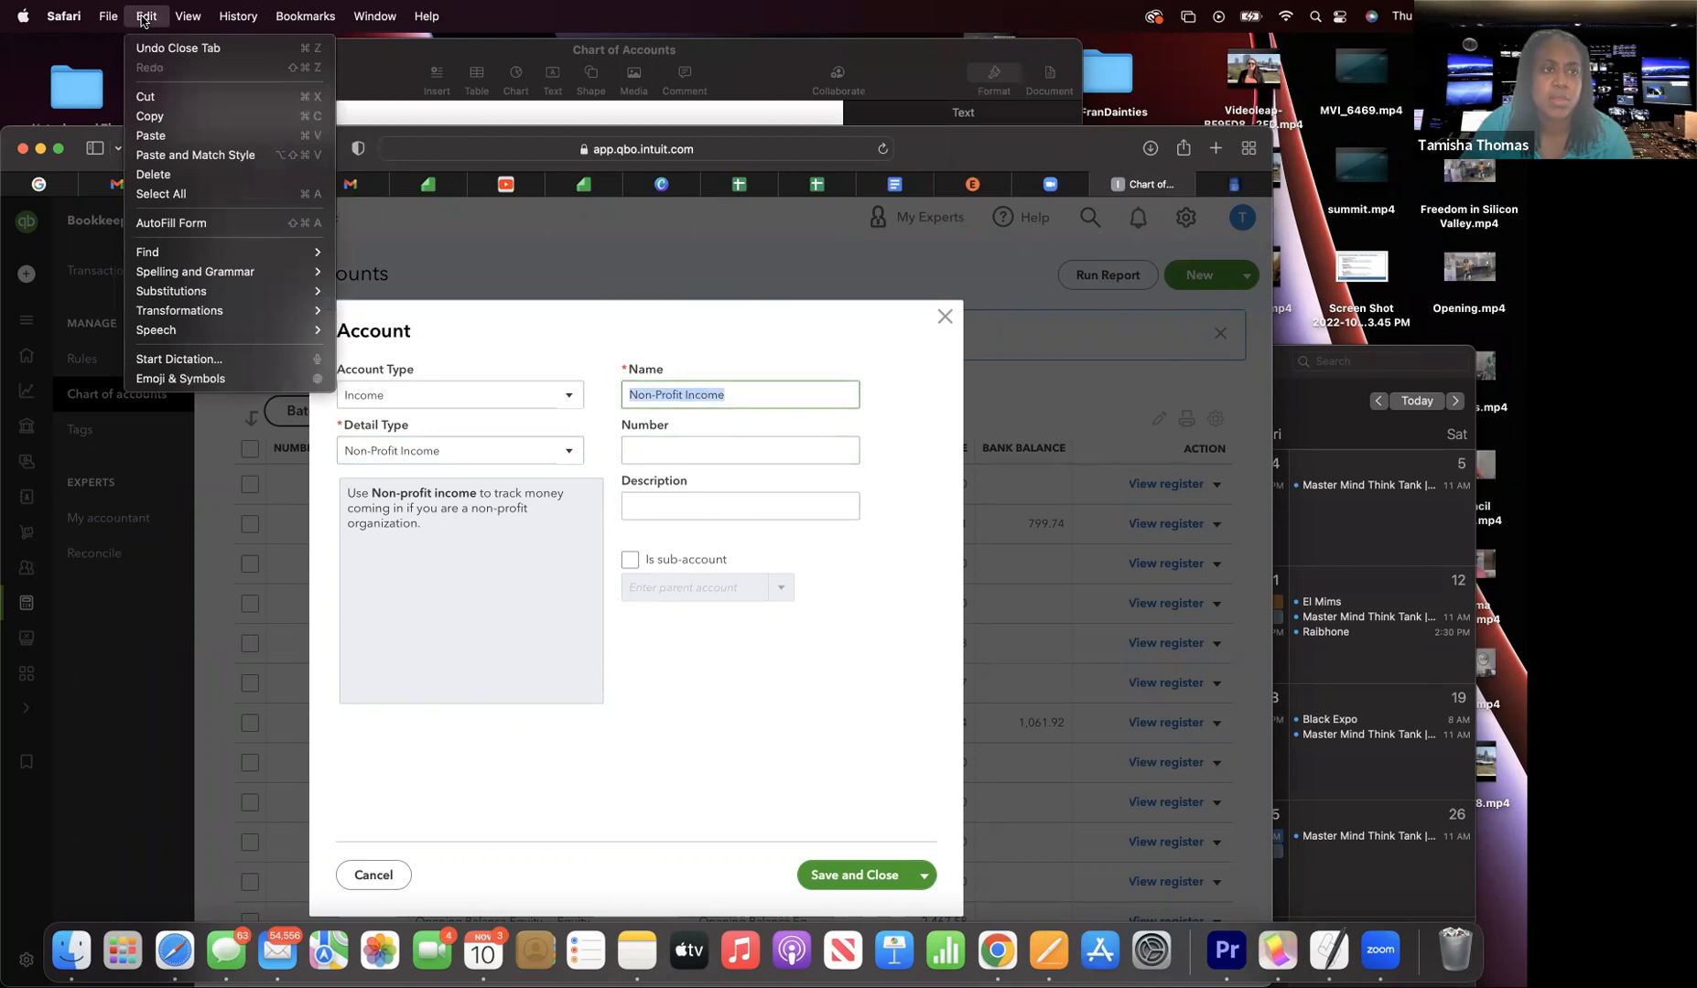
click(151, 135)
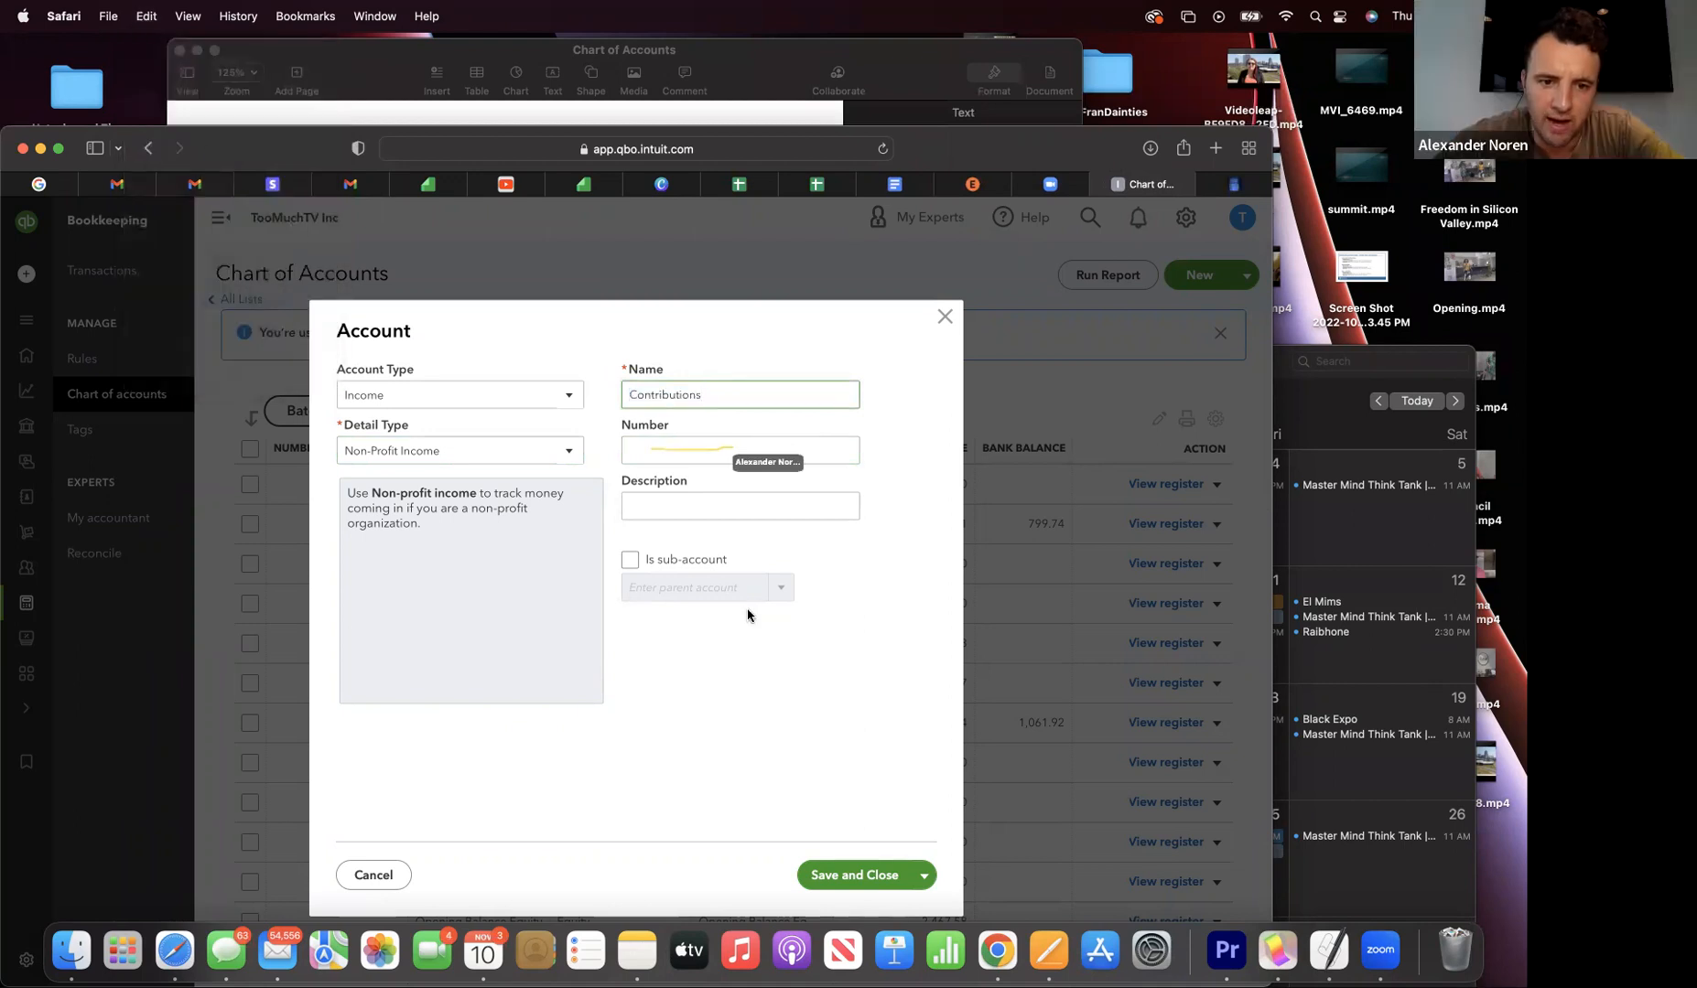
text(4000)
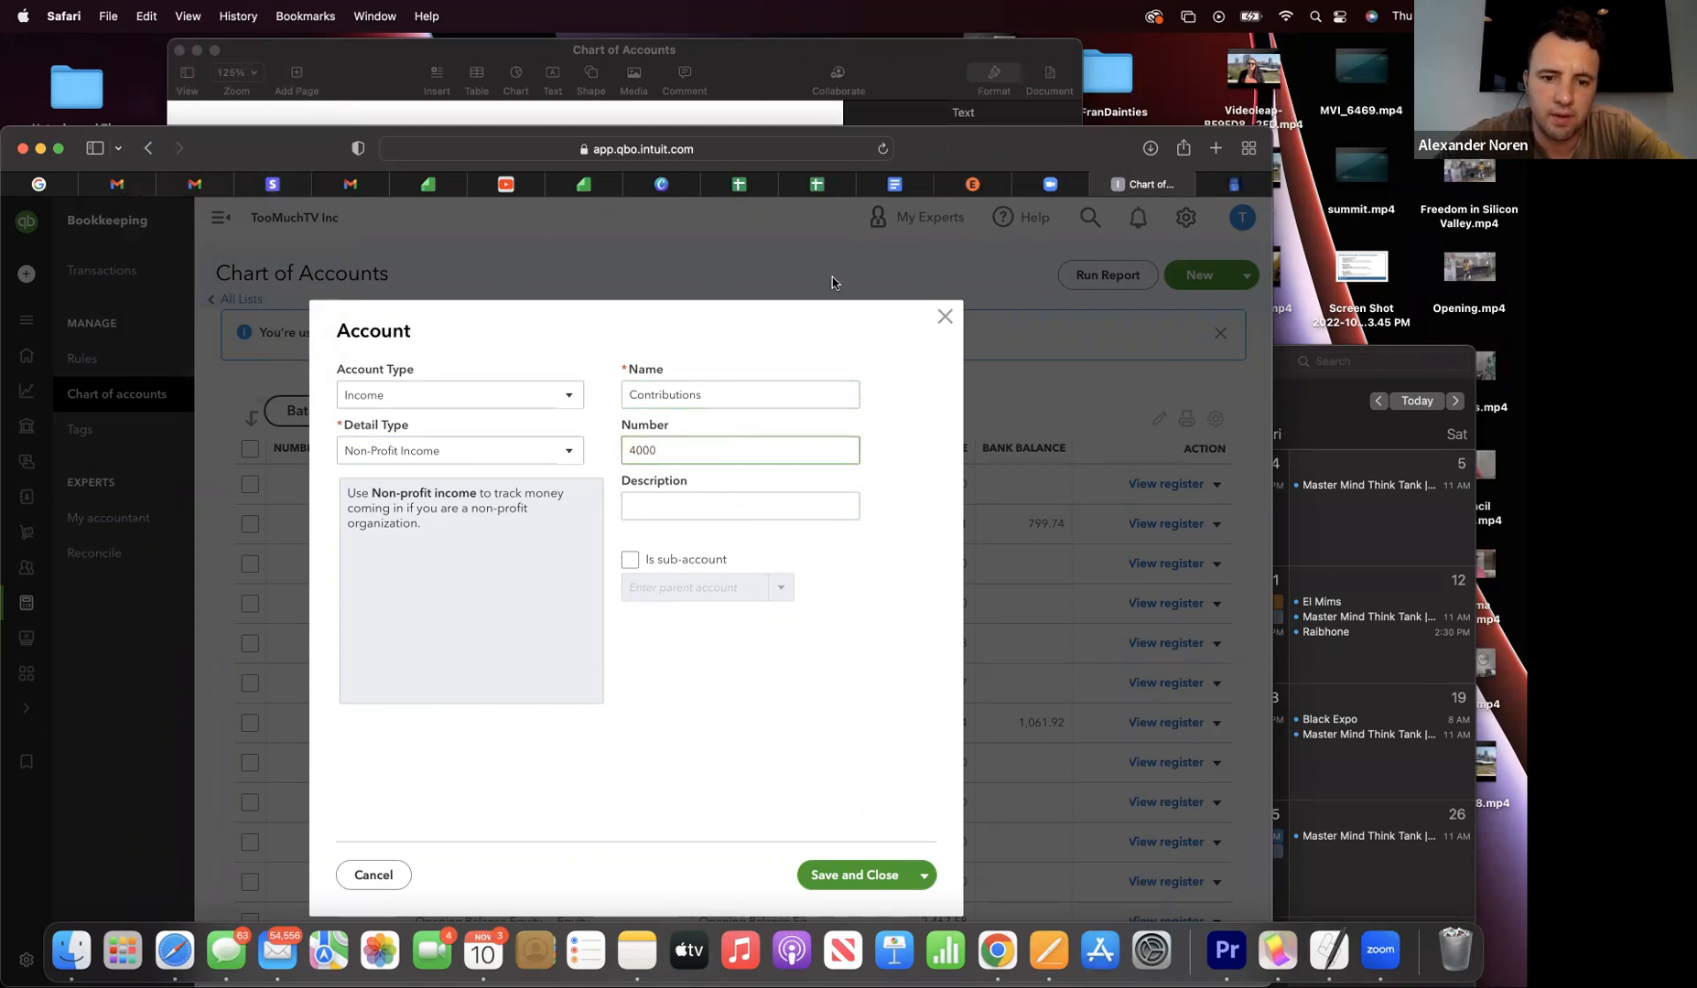
drag(302, 165, 302, 74)
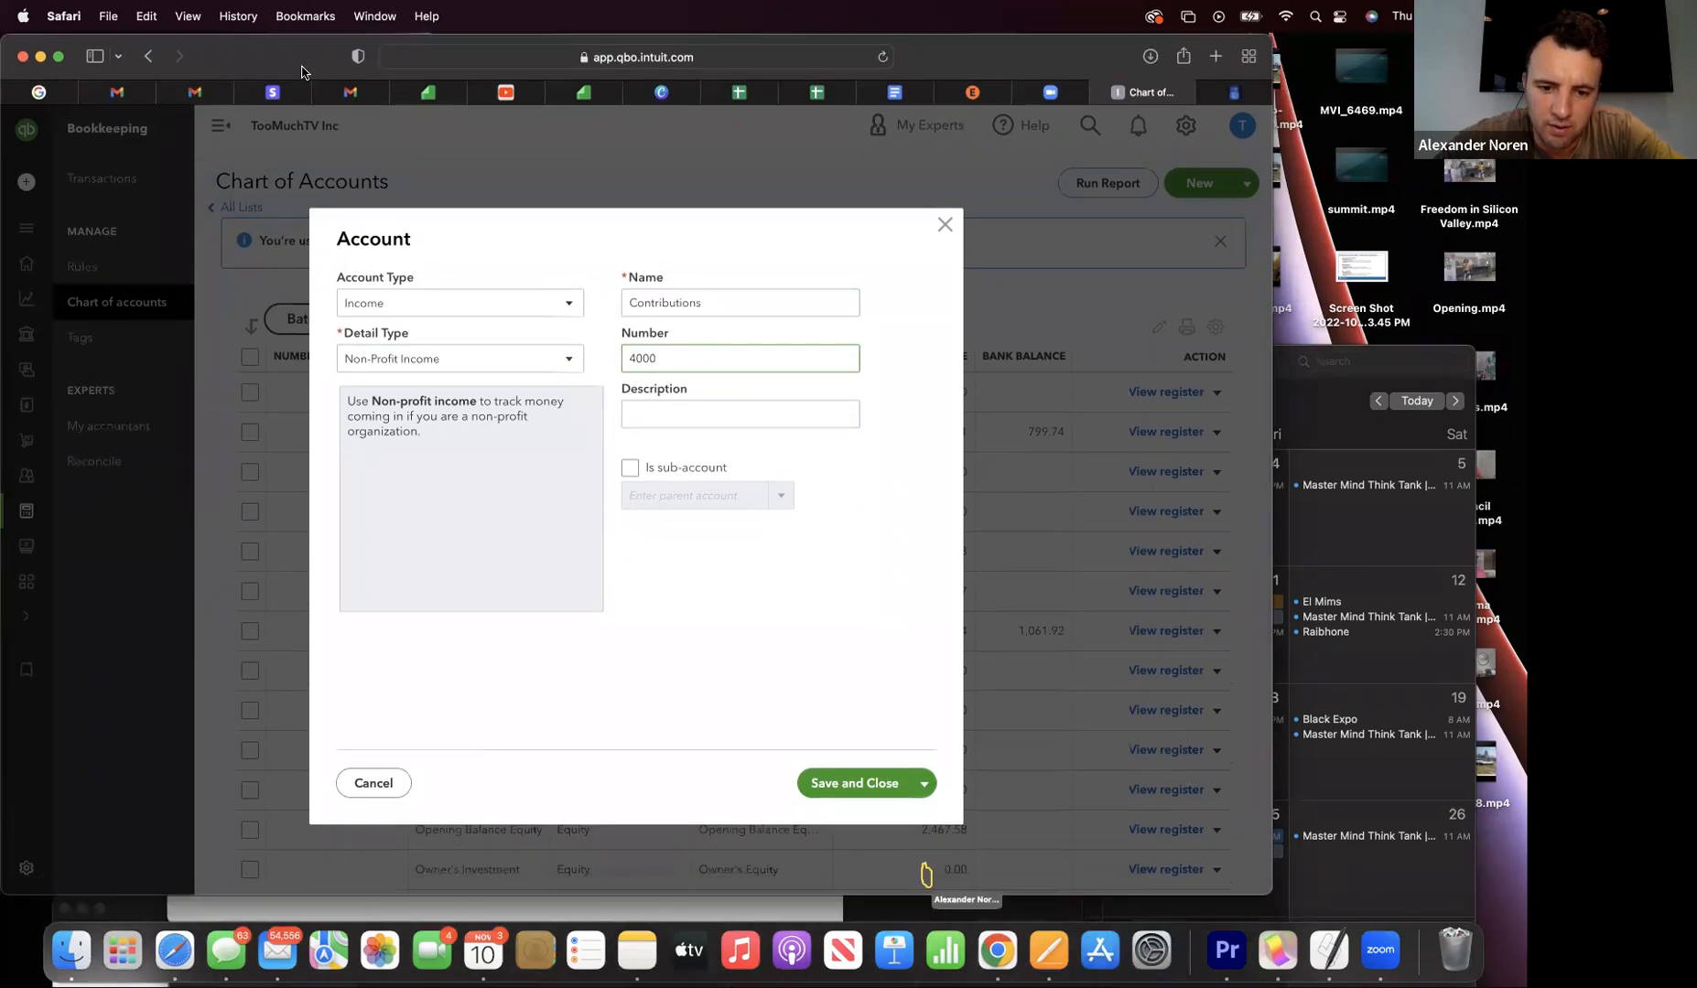
click(923, 785)
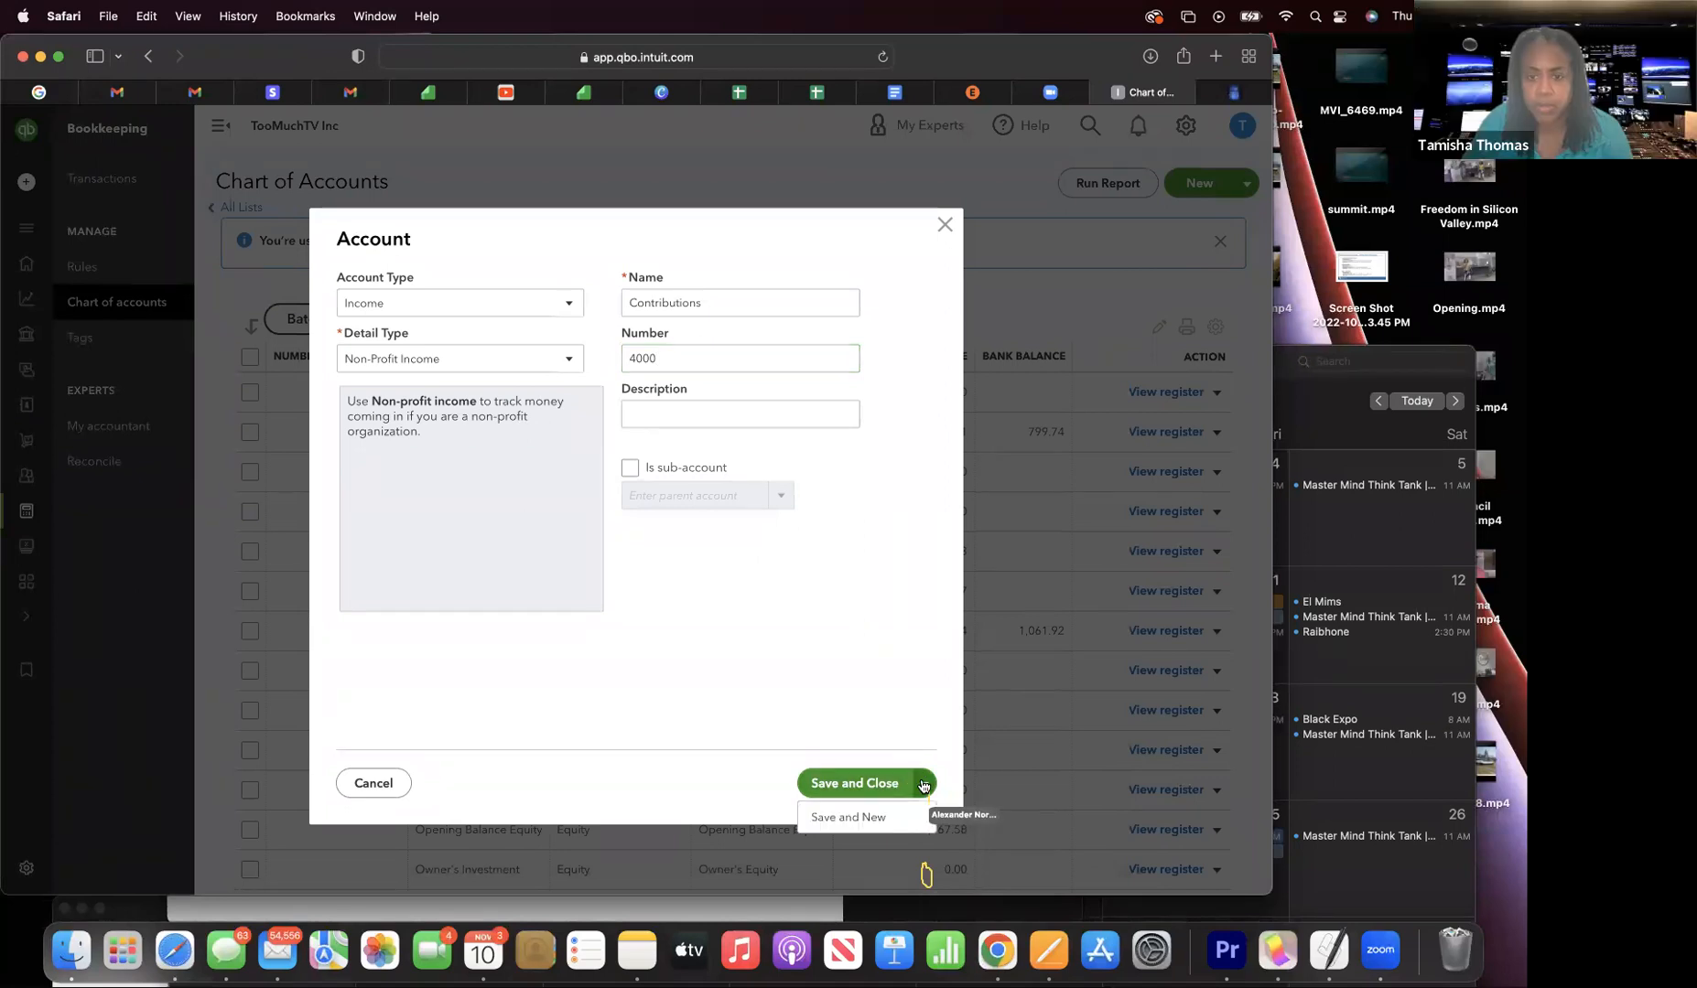
click(848, 818)
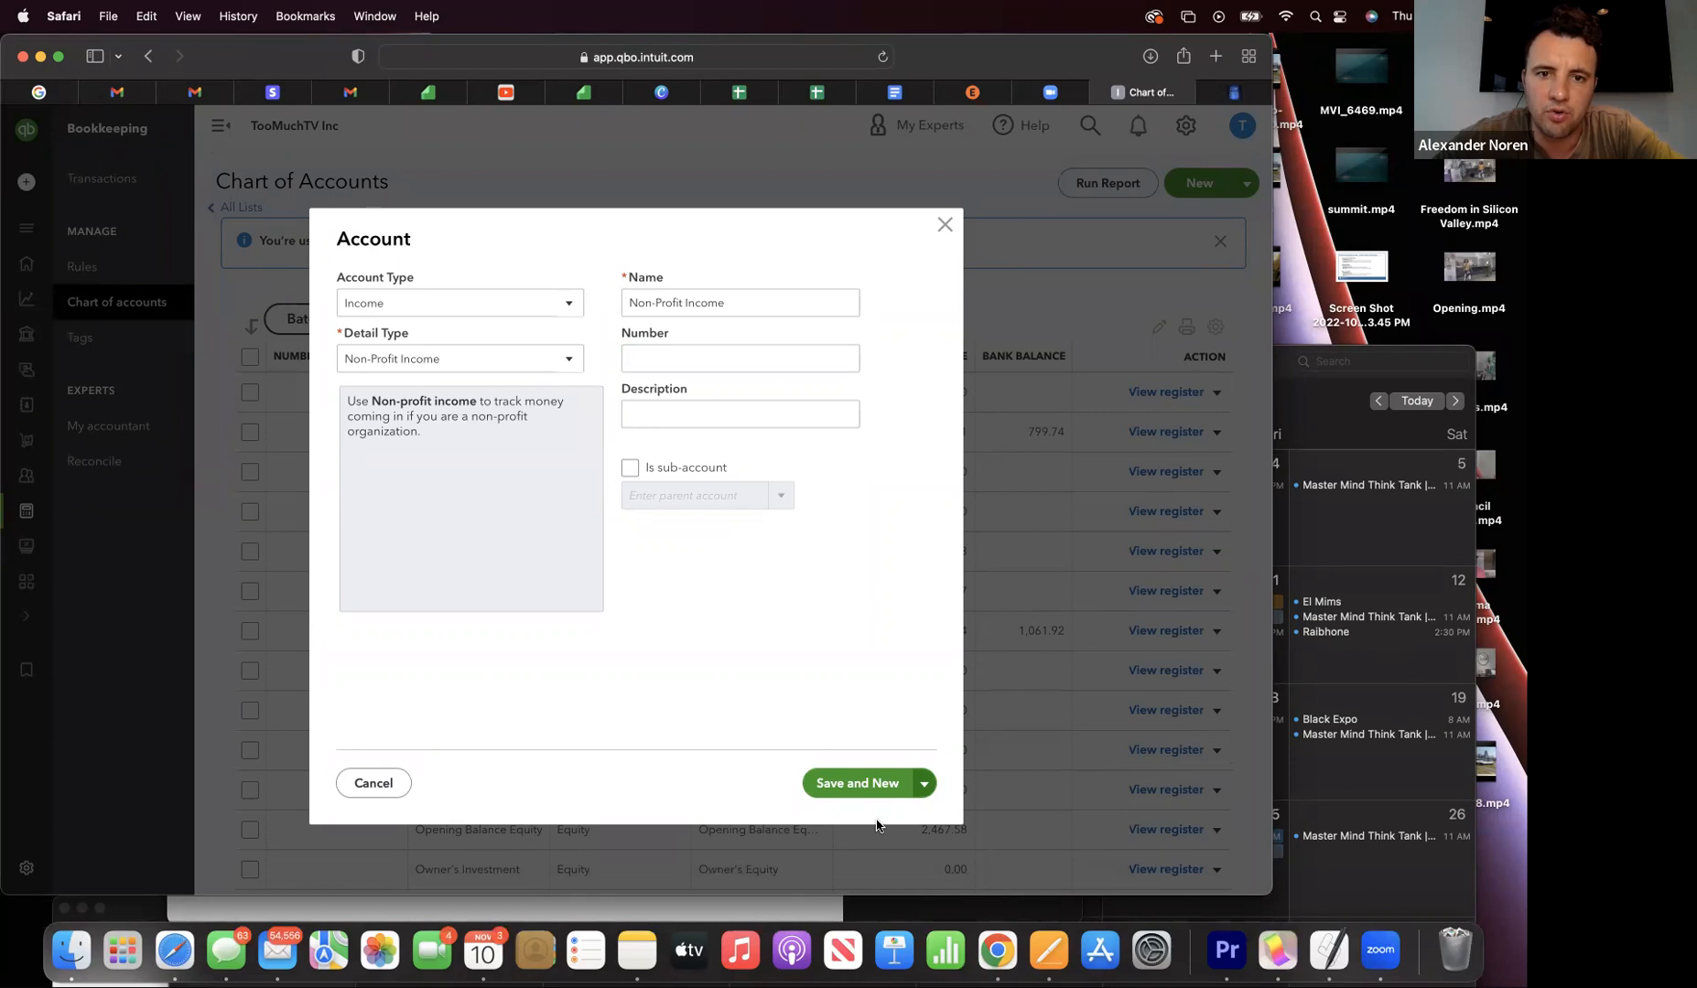
- Copy Board Contributions from the chart-of-accounts document
drag(320, 55, 319, 140)
click(904, 175)
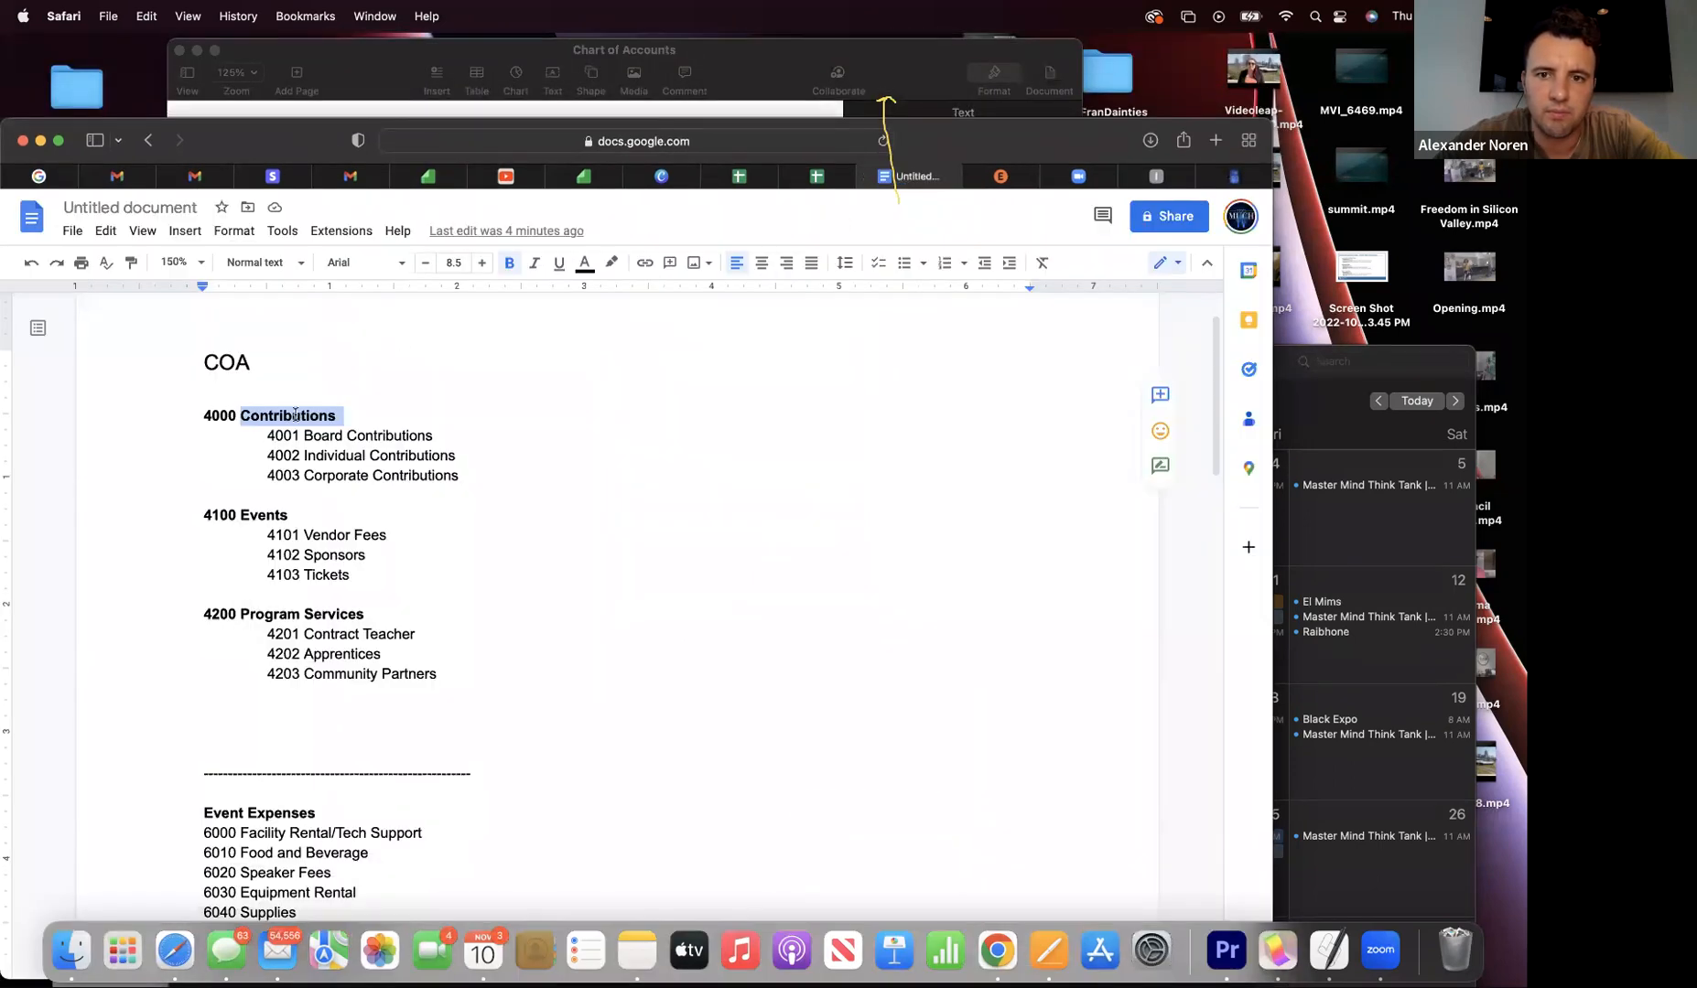
drag(438, 442, 302, 440)
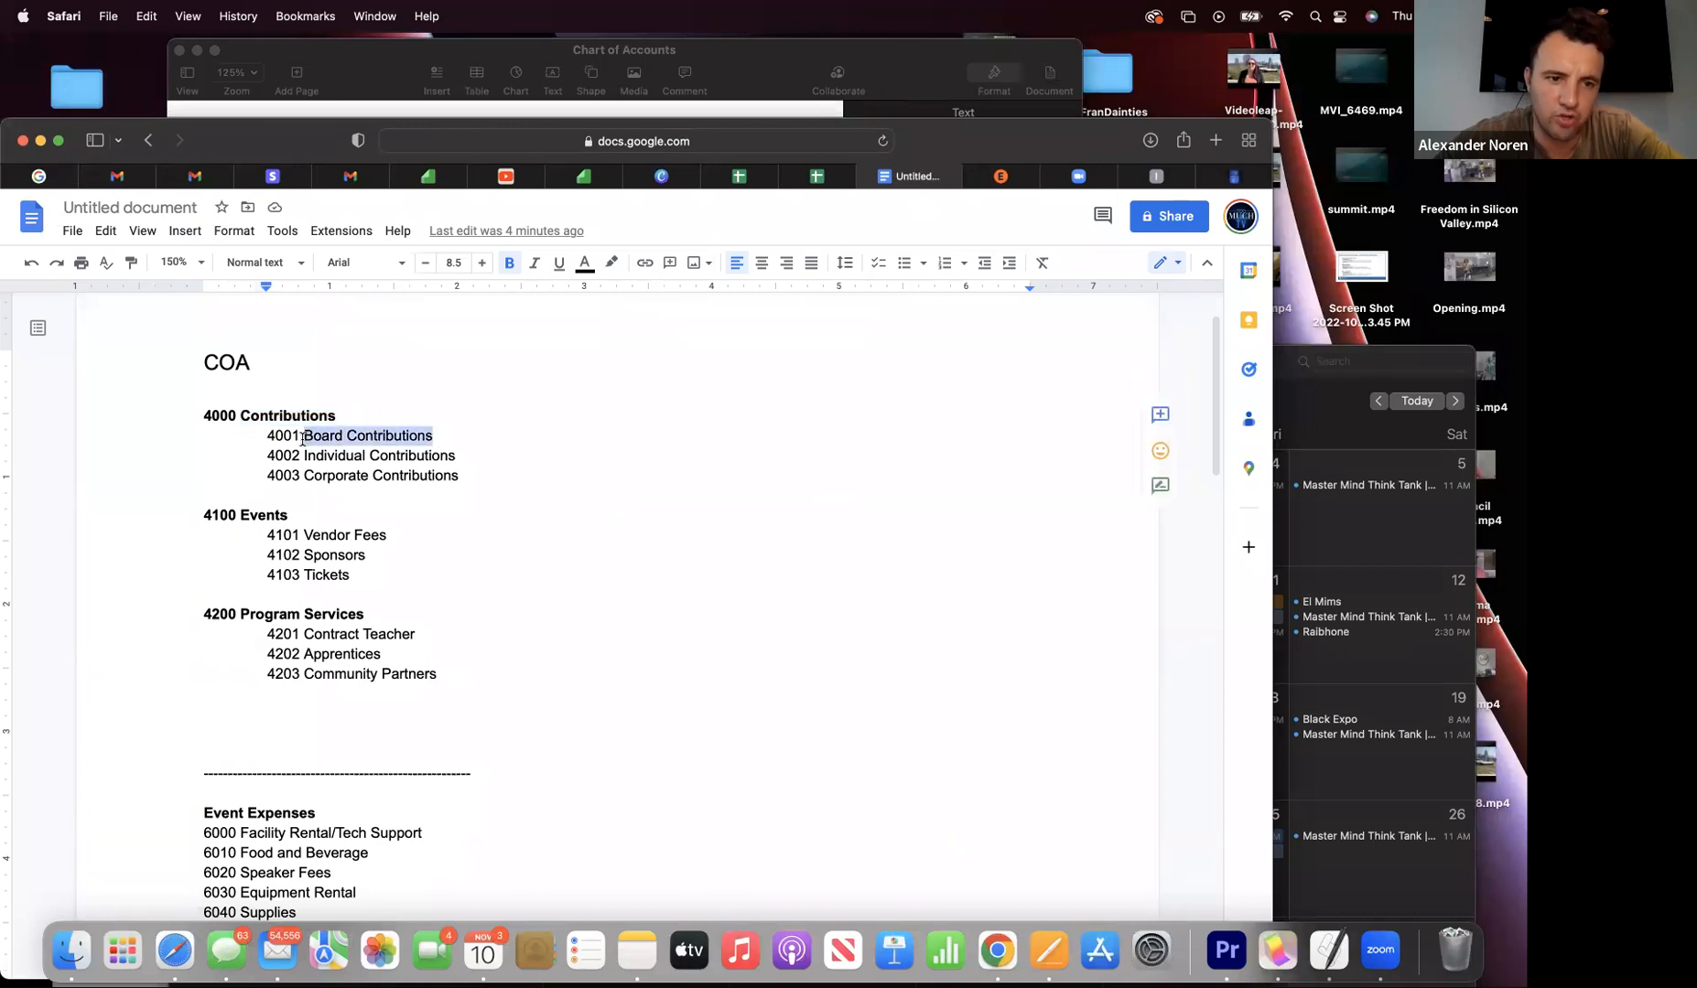
click(147, 17)
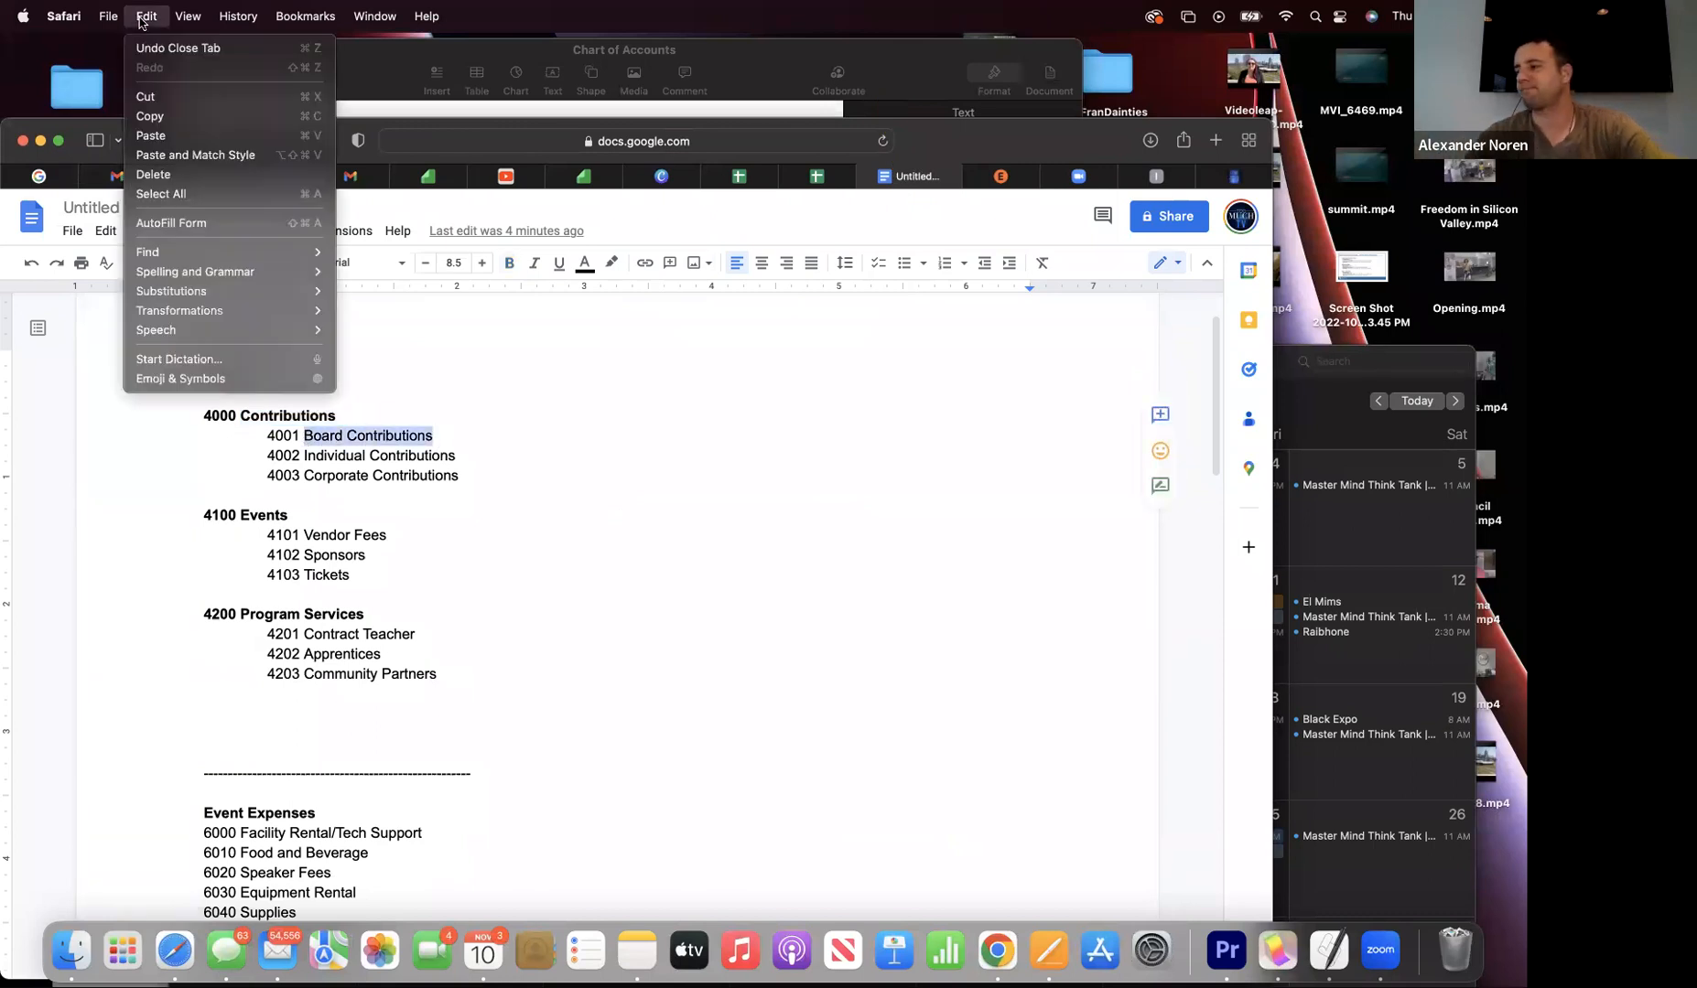
click(156, 122)
- Paste Board Contributions as the account name and enter number 4001
click(1156, 176)
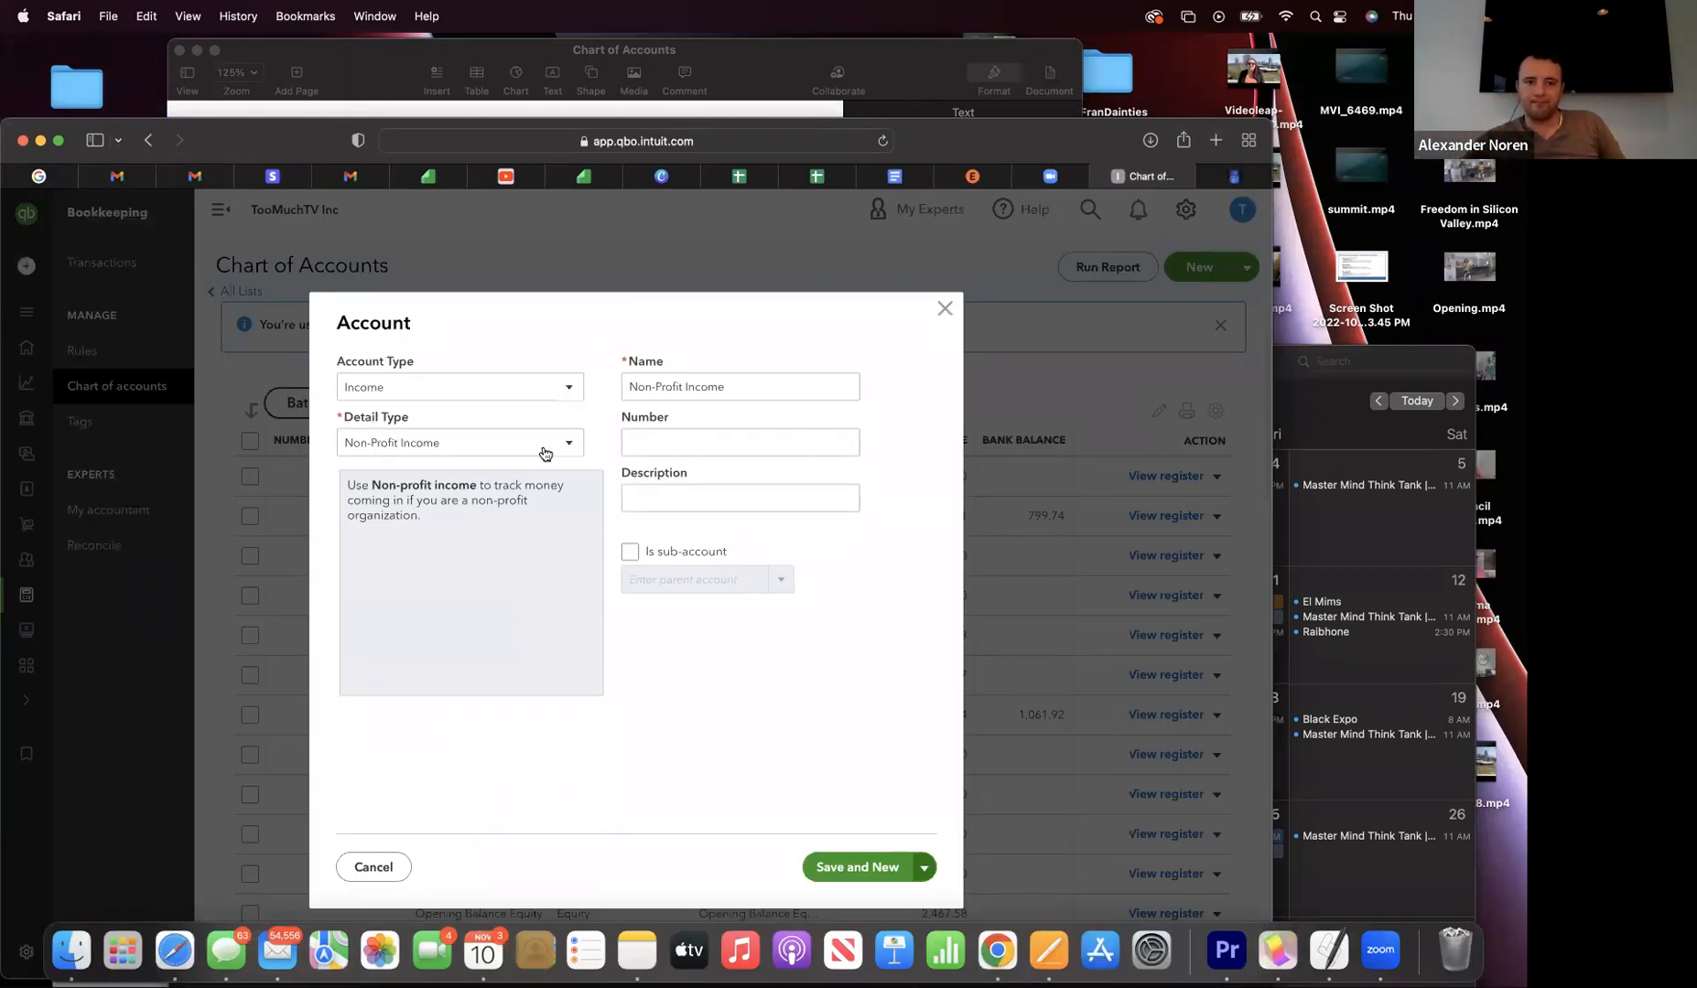
triple_click(648, 385)
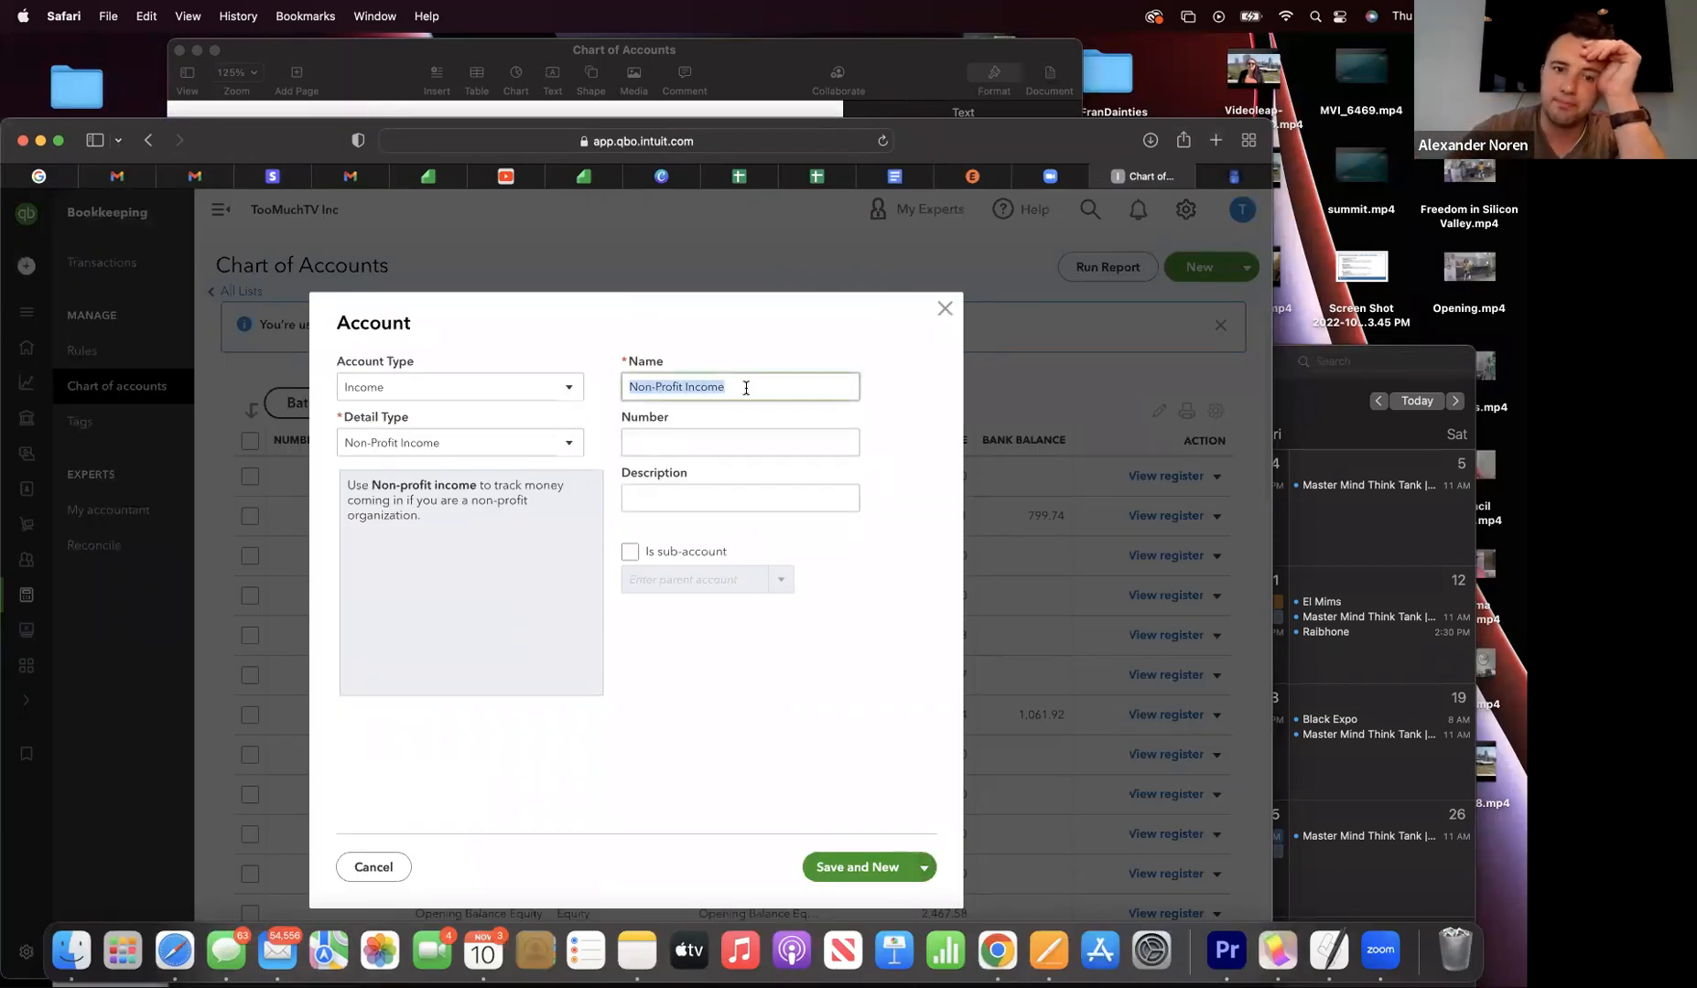
click(149, 16)
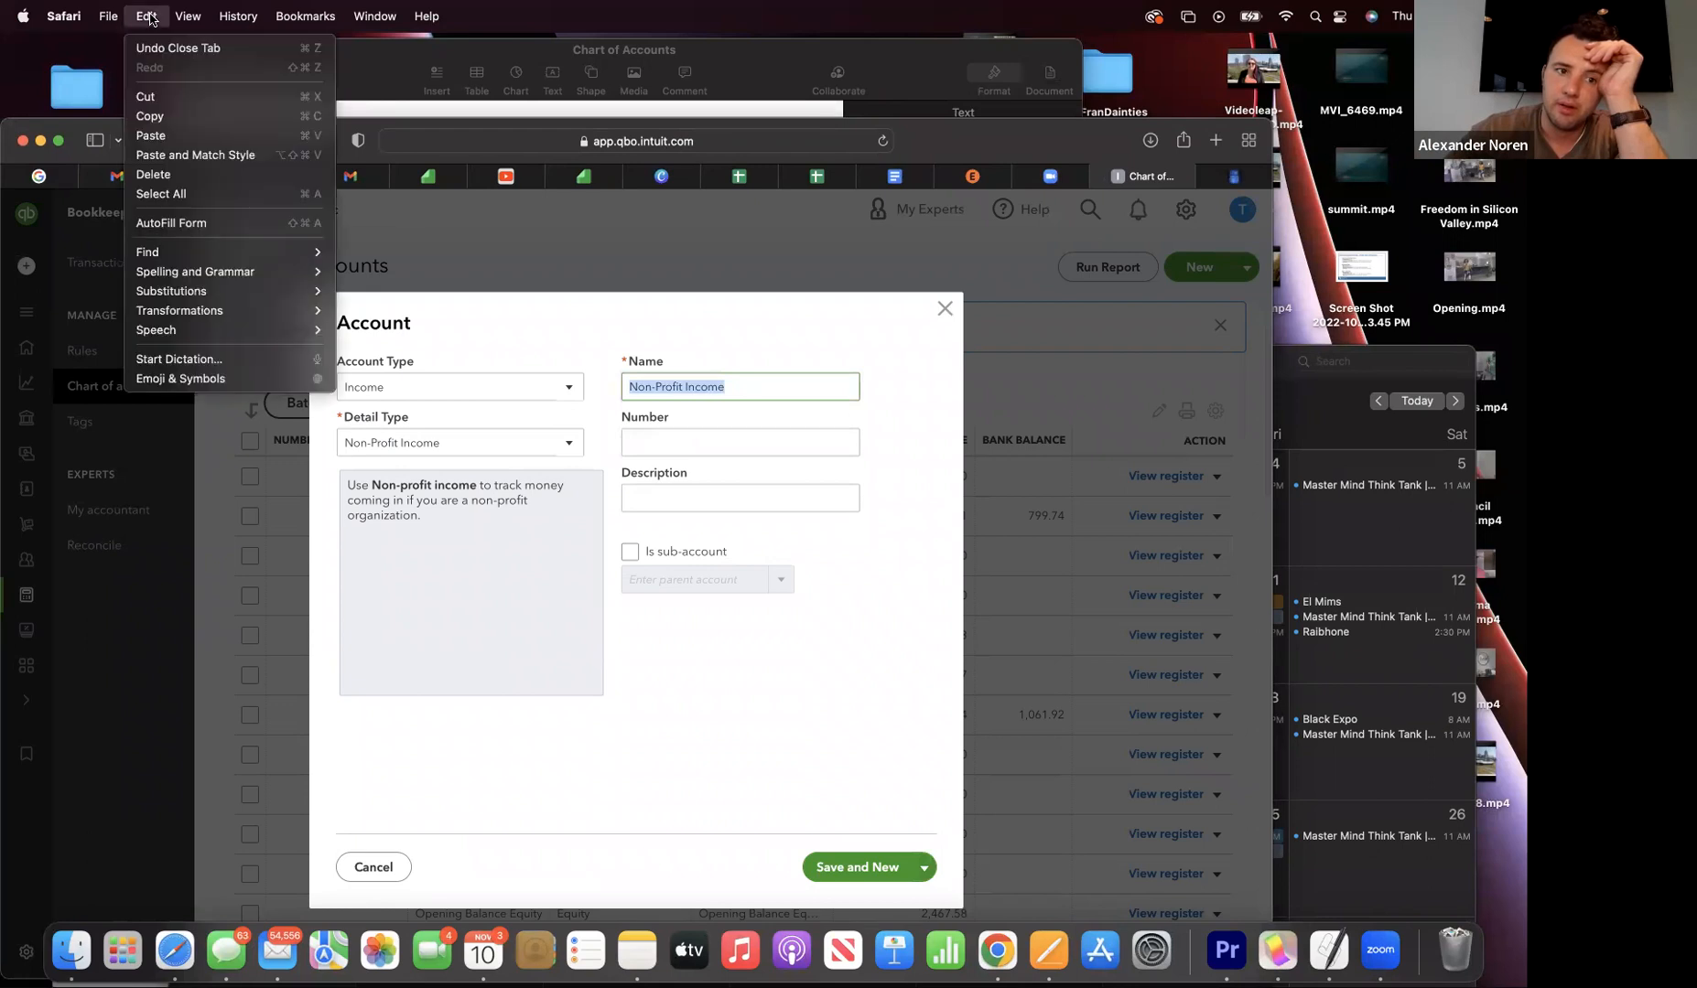
click(151, 136)
click(640, 448)
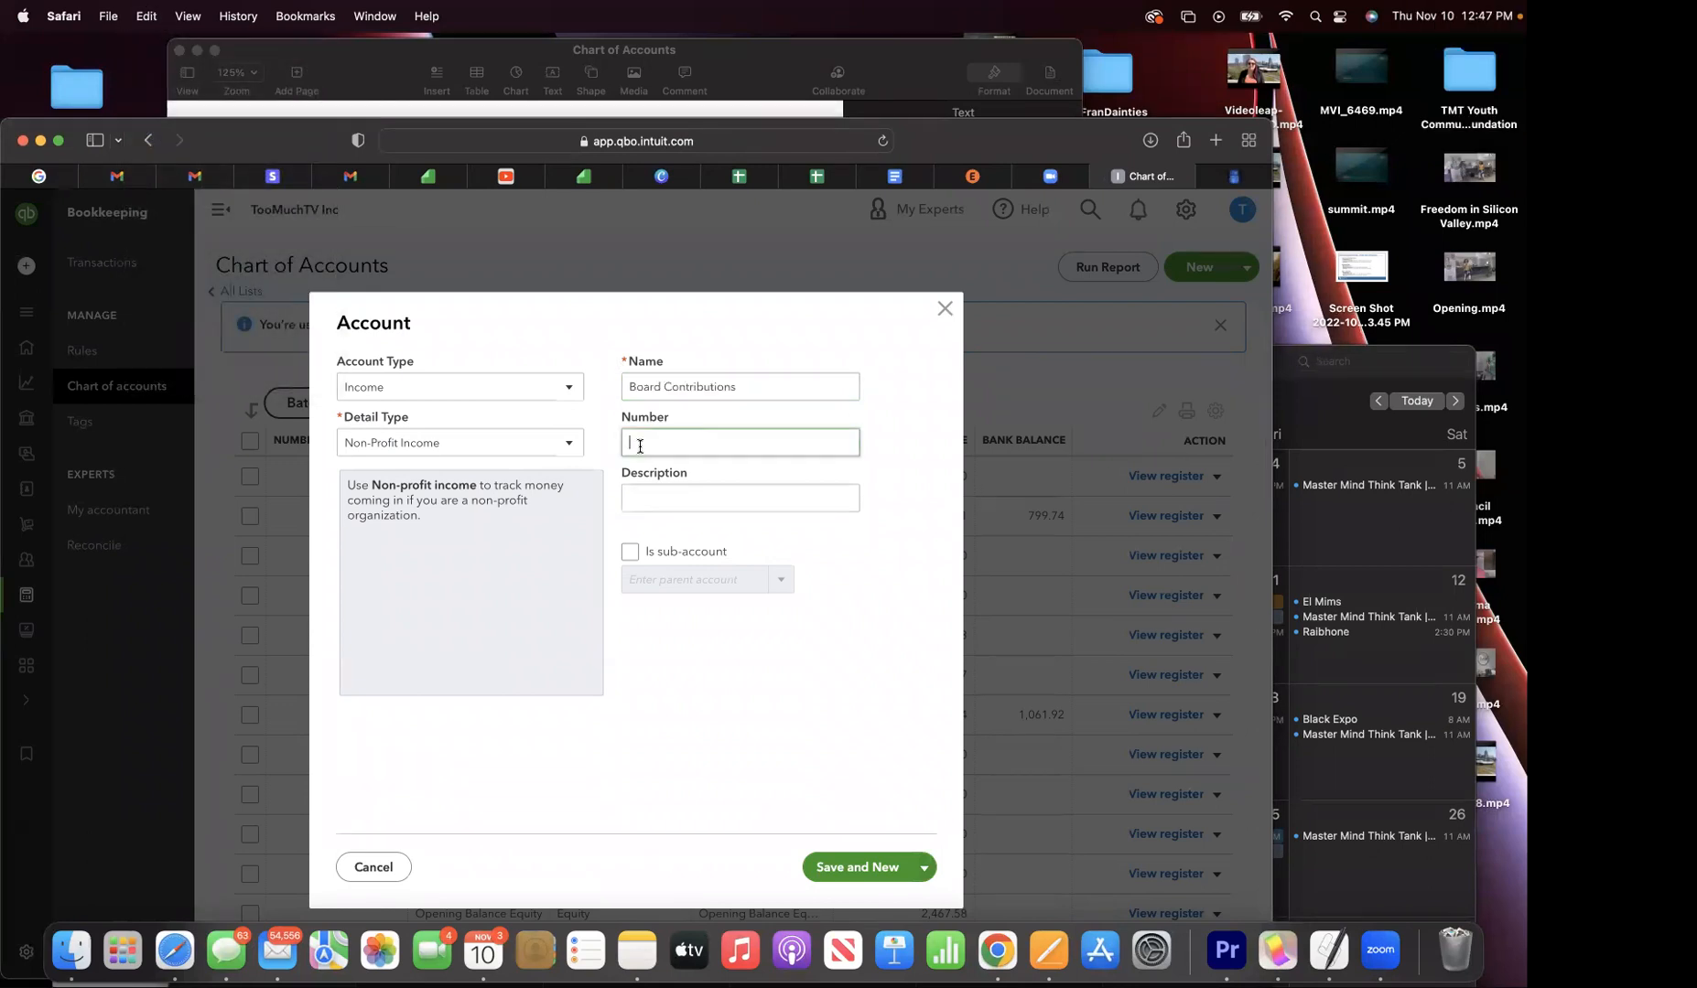
text(4001)
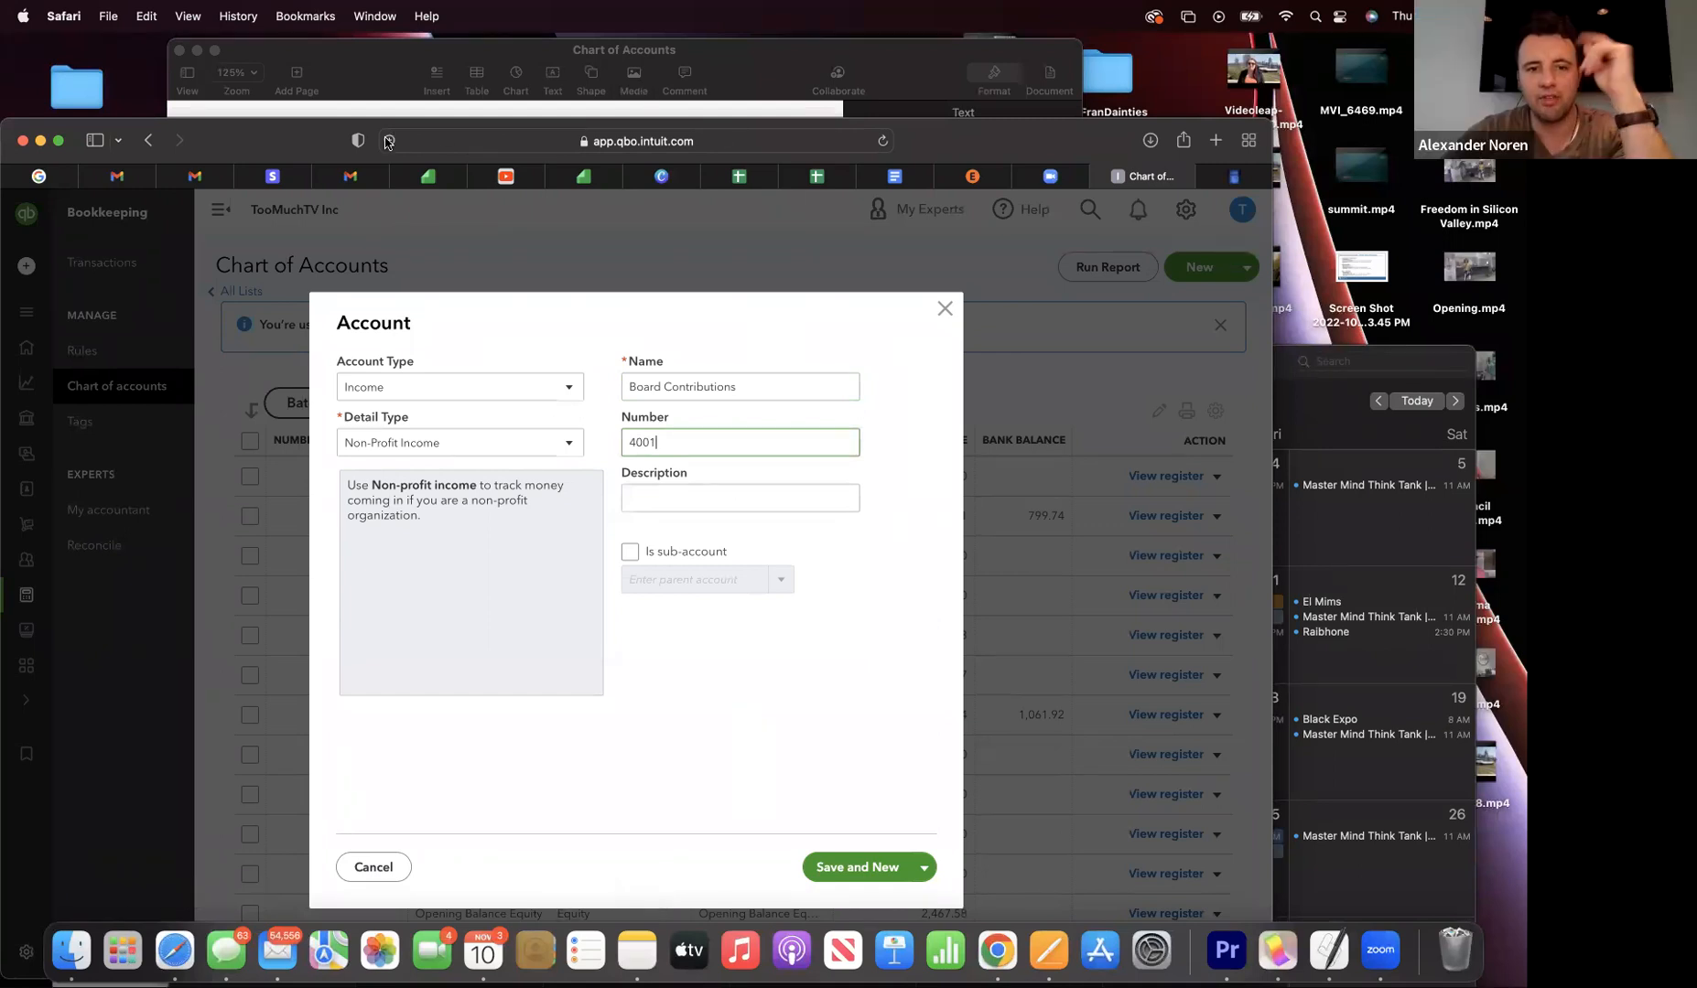
drag(716, 135, 717, 75)
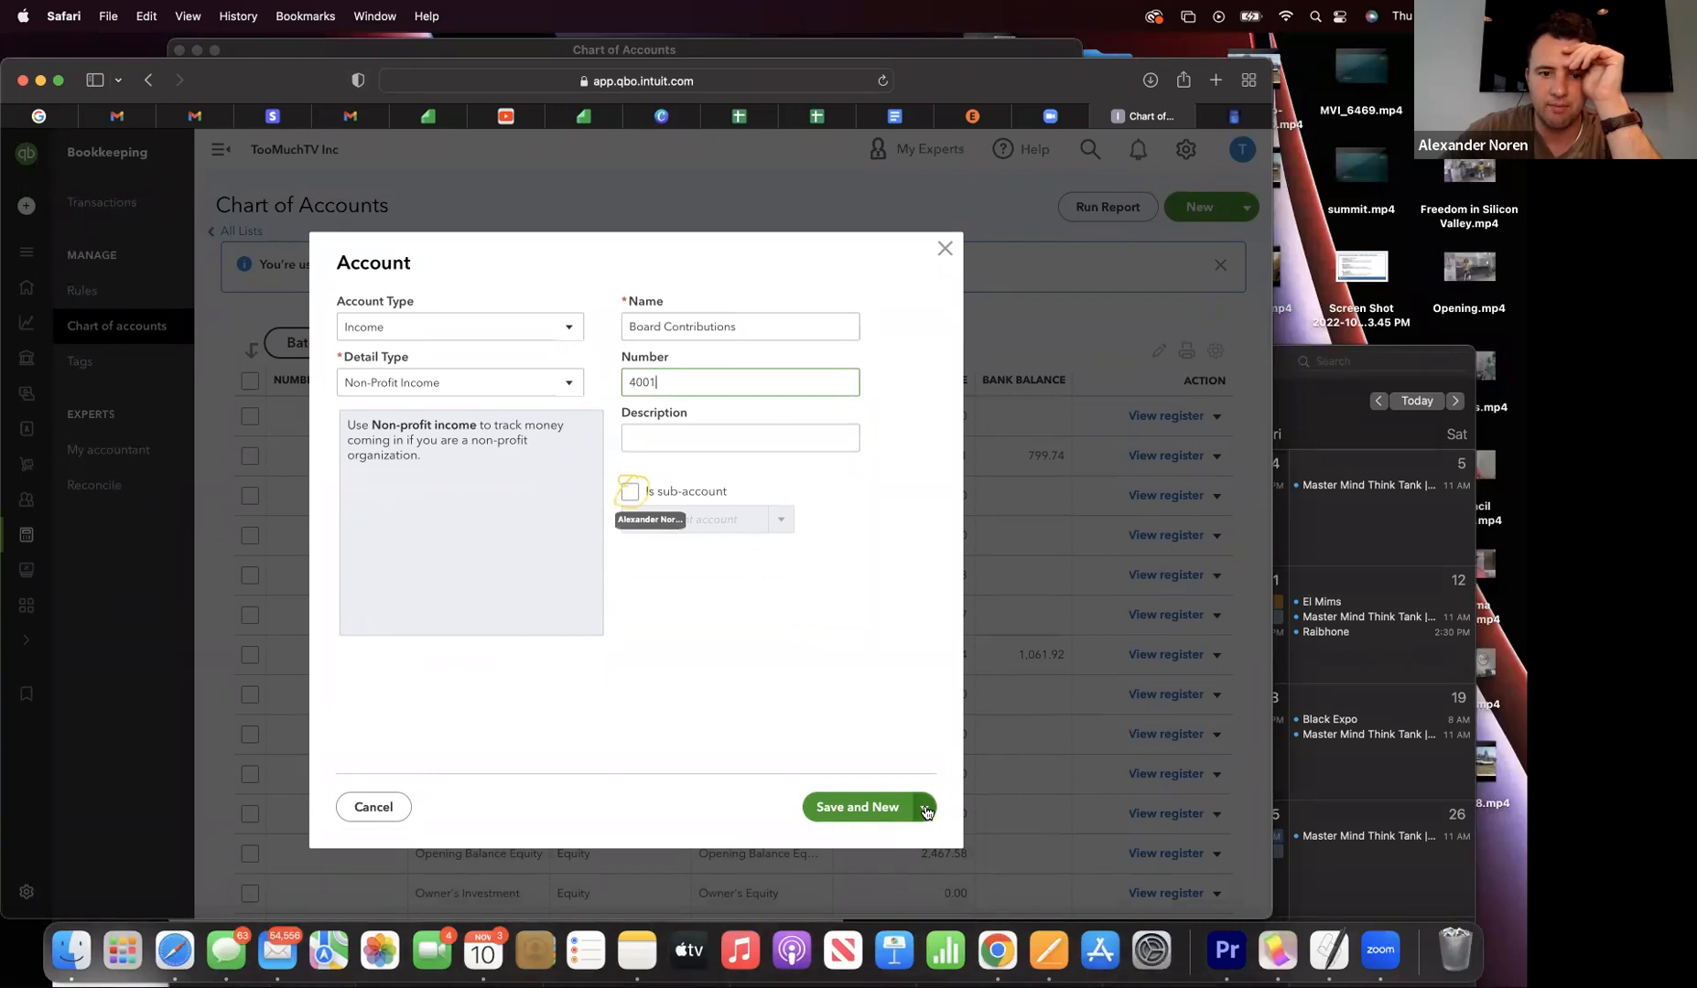
- Make it a sub-account of 4000 Contributions and Save and New
click(631, 492)
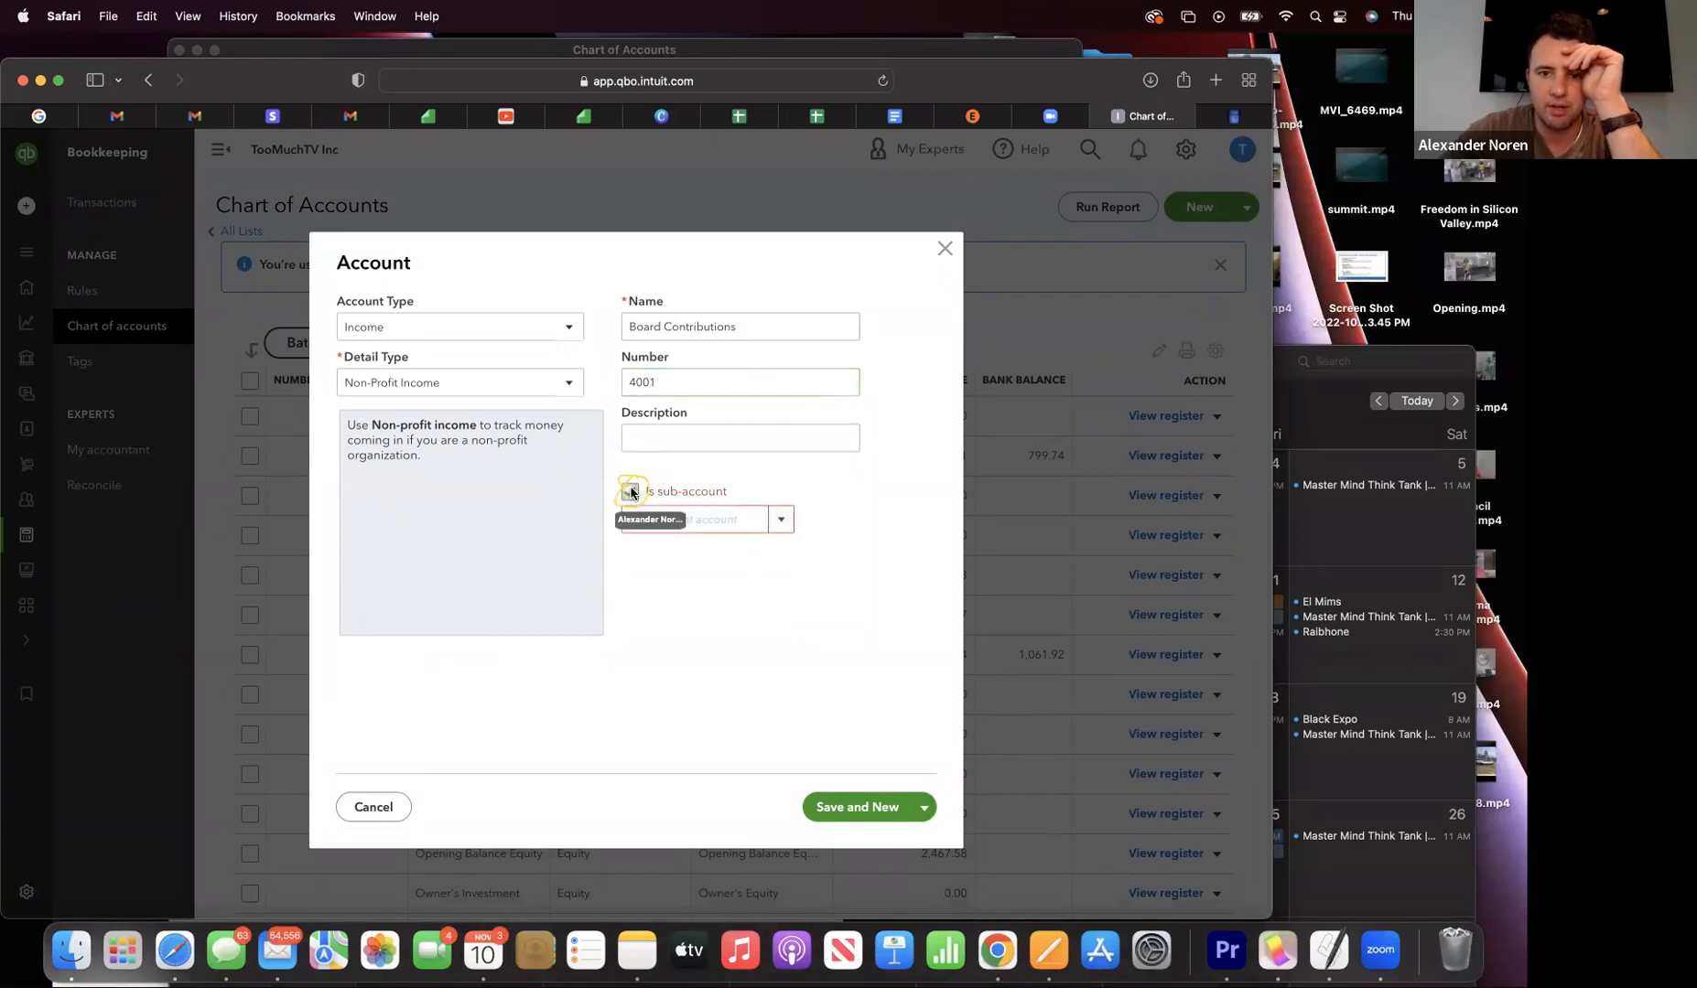
click(782, 524)
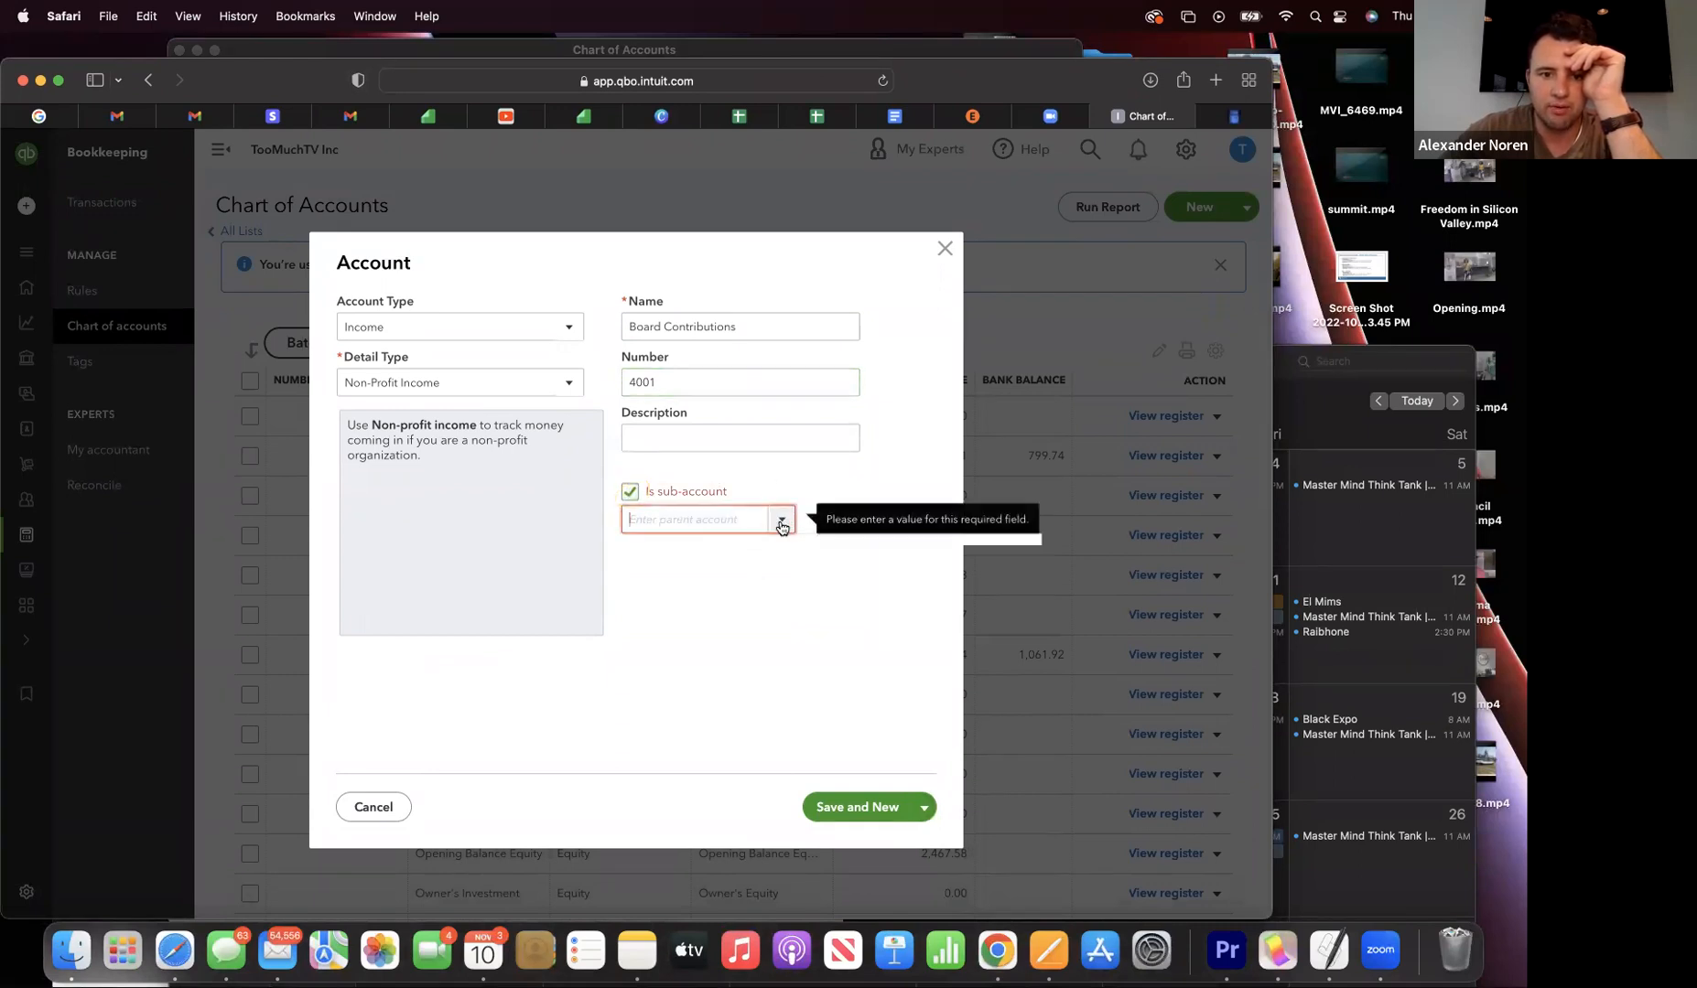
click(781, 523)
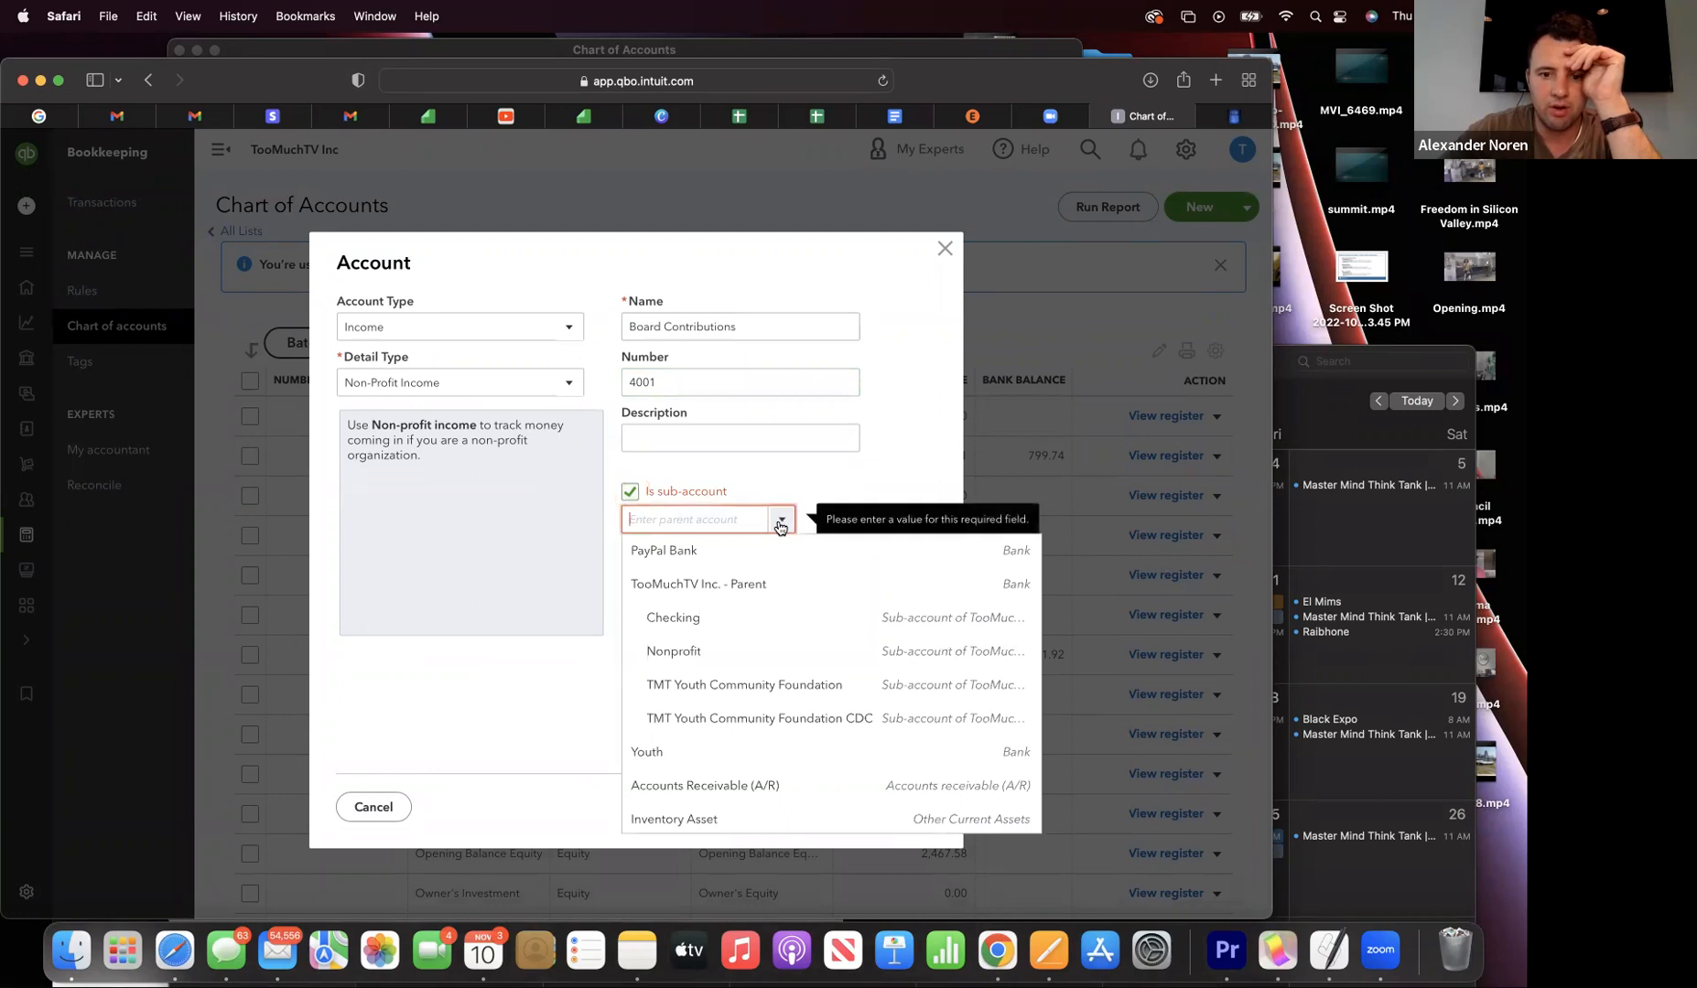
scroll(769, 640, down, 2)
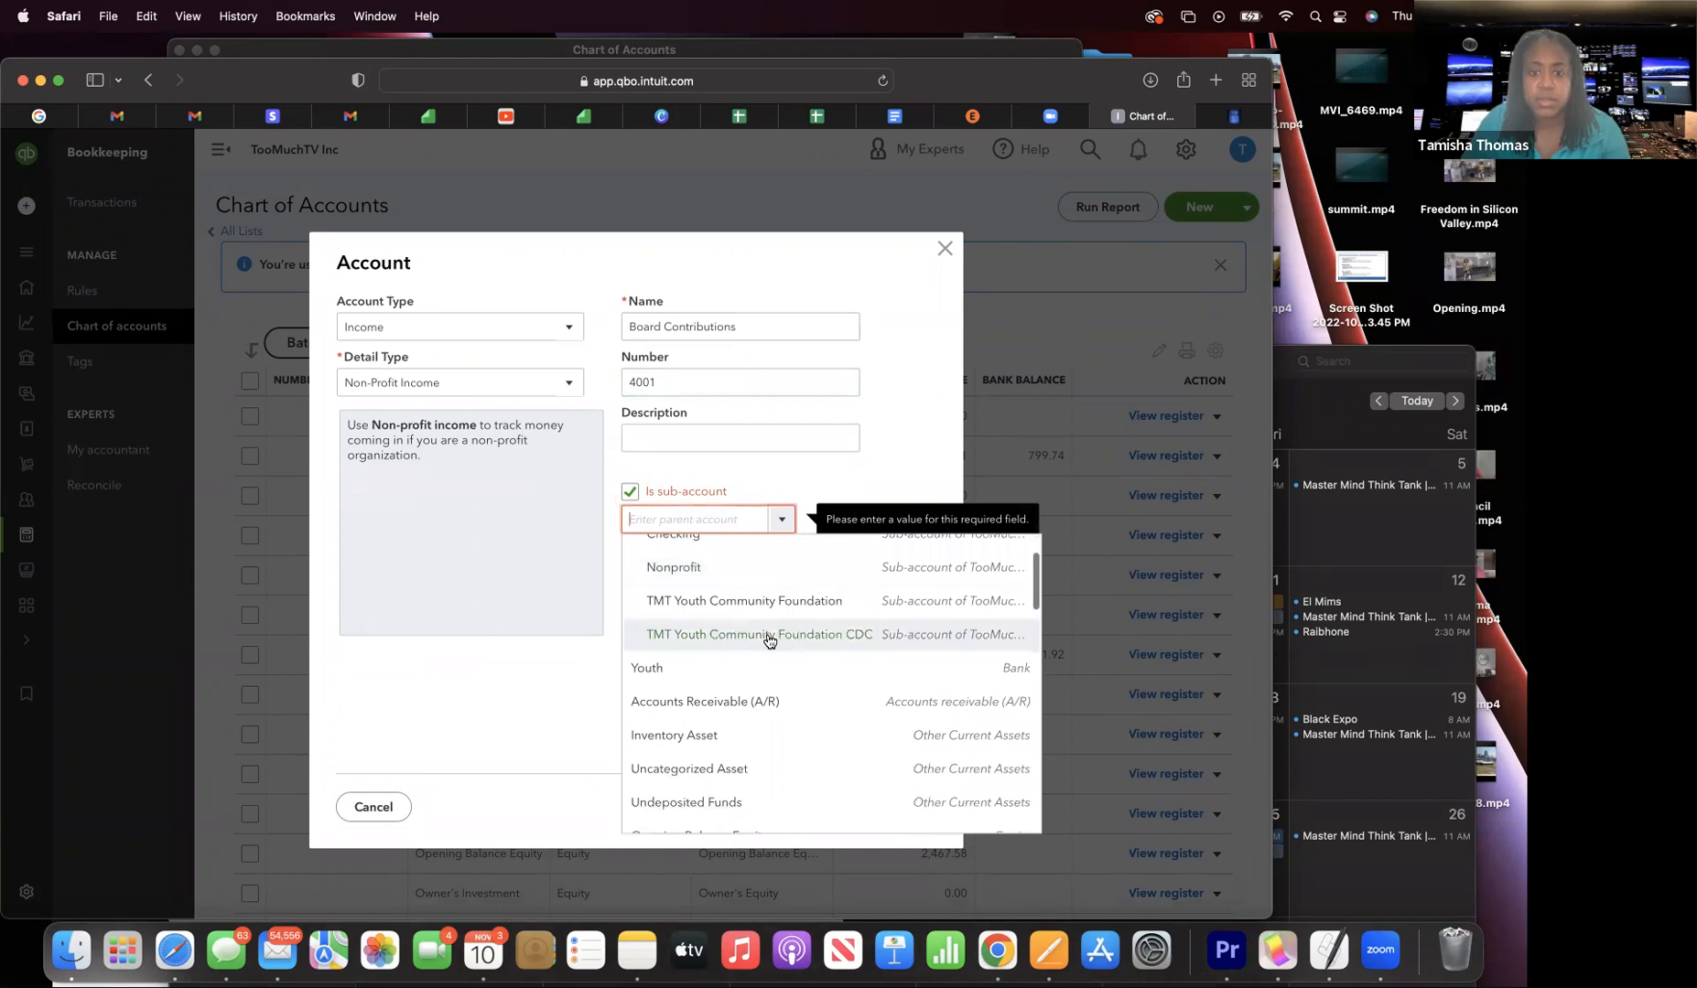
scroll(769, 640, down, 6)
scroll(769, 640, down, 3)
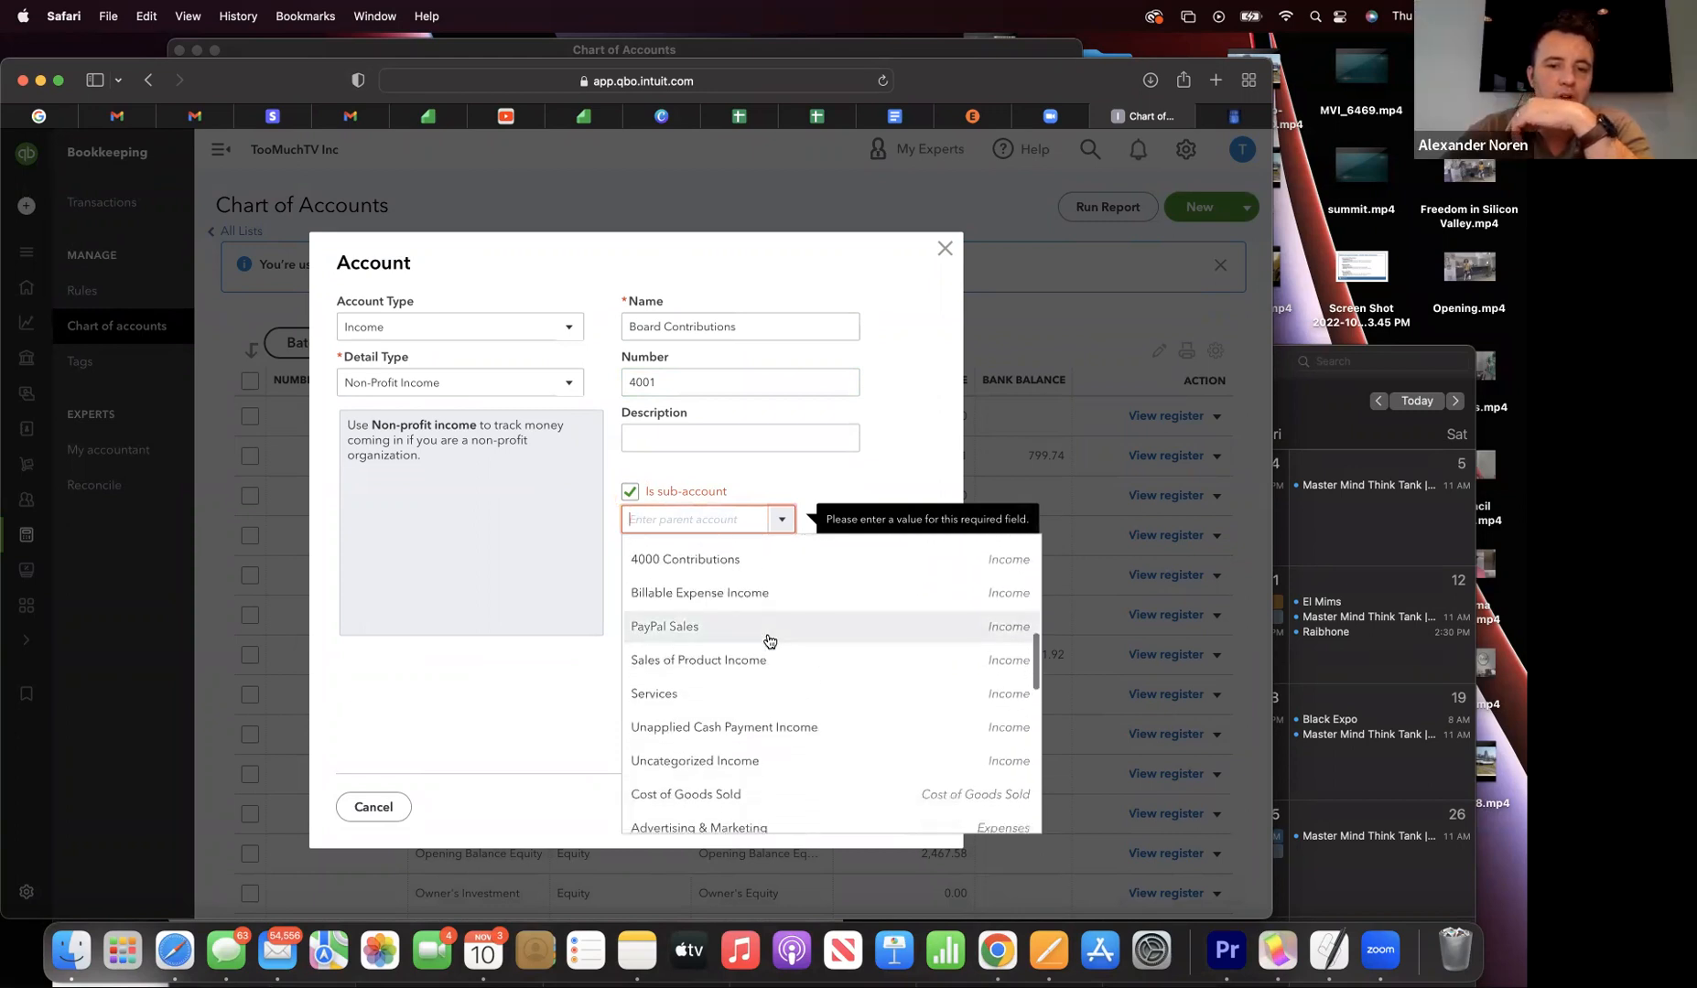
scroll(769, 641, up, 3)
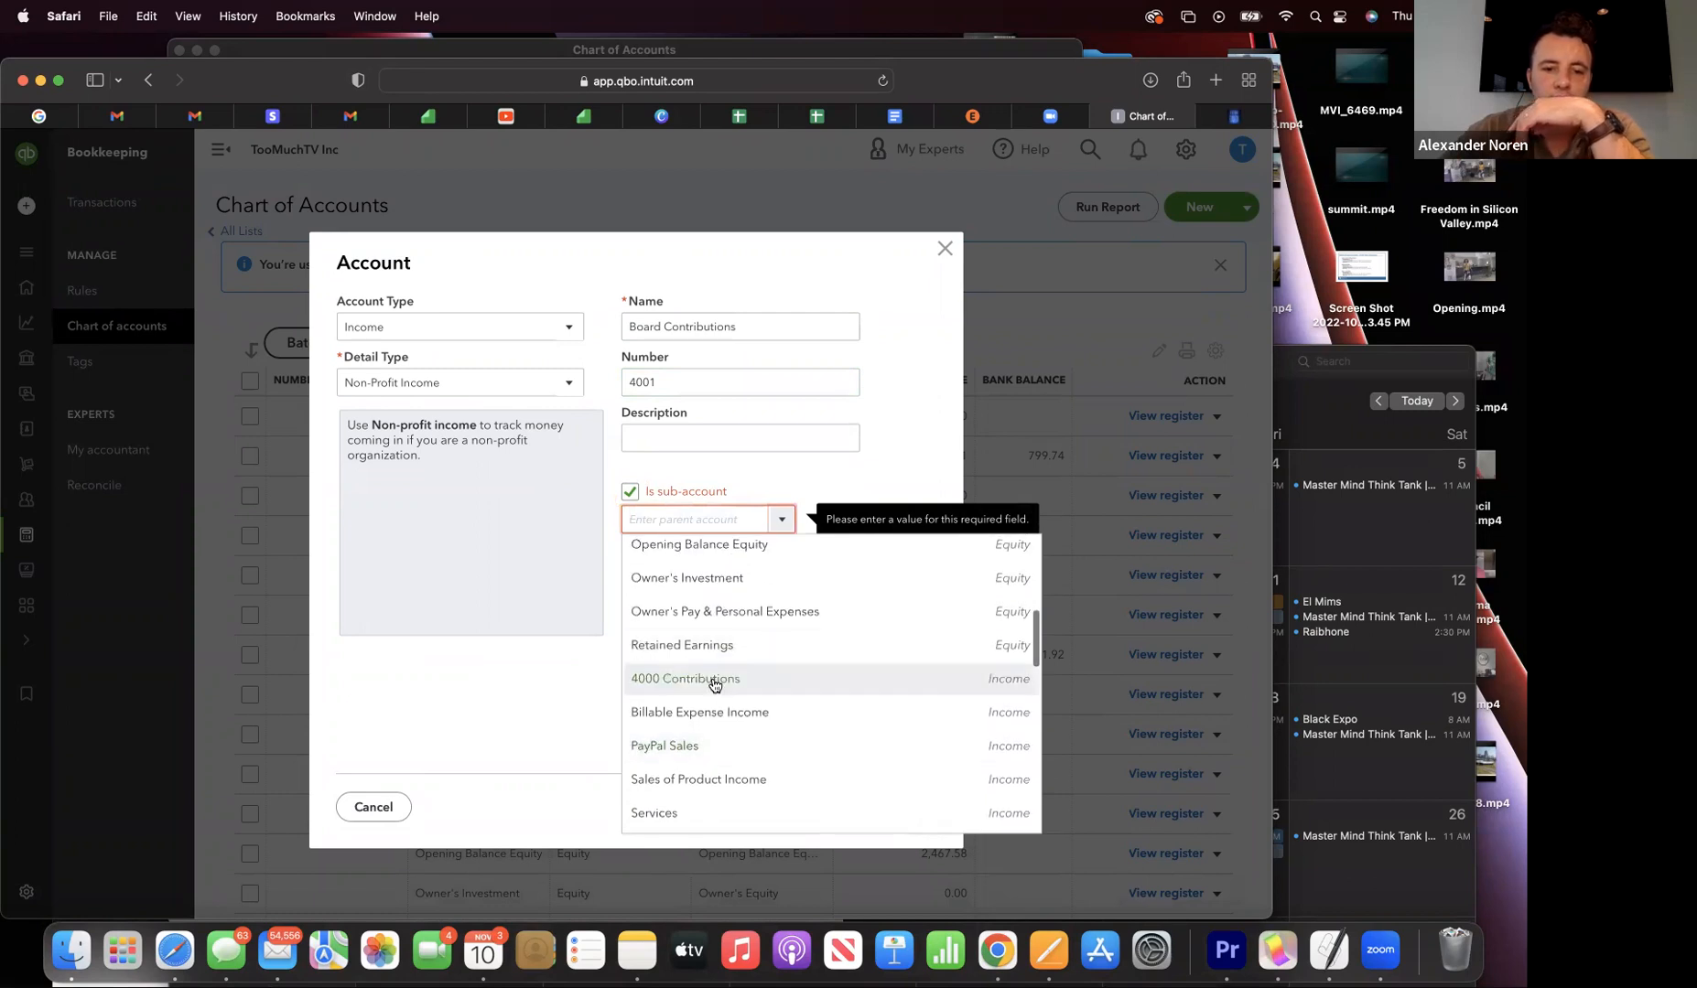
click(715, 680)
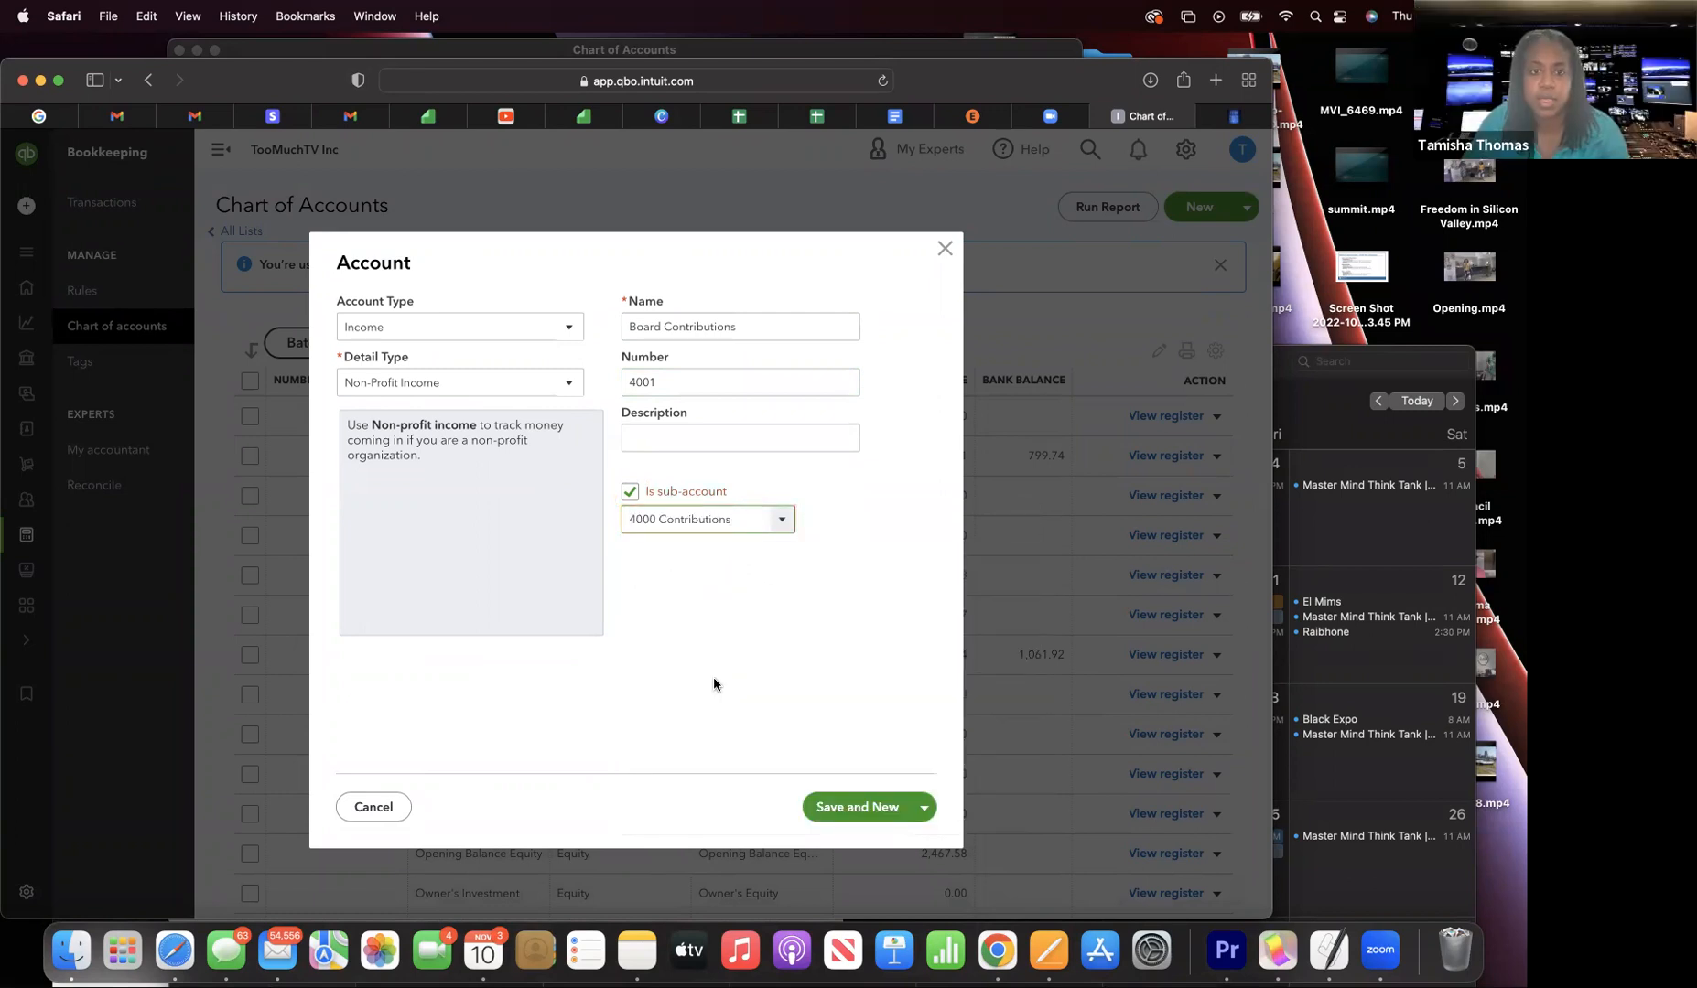
click(842, 802)
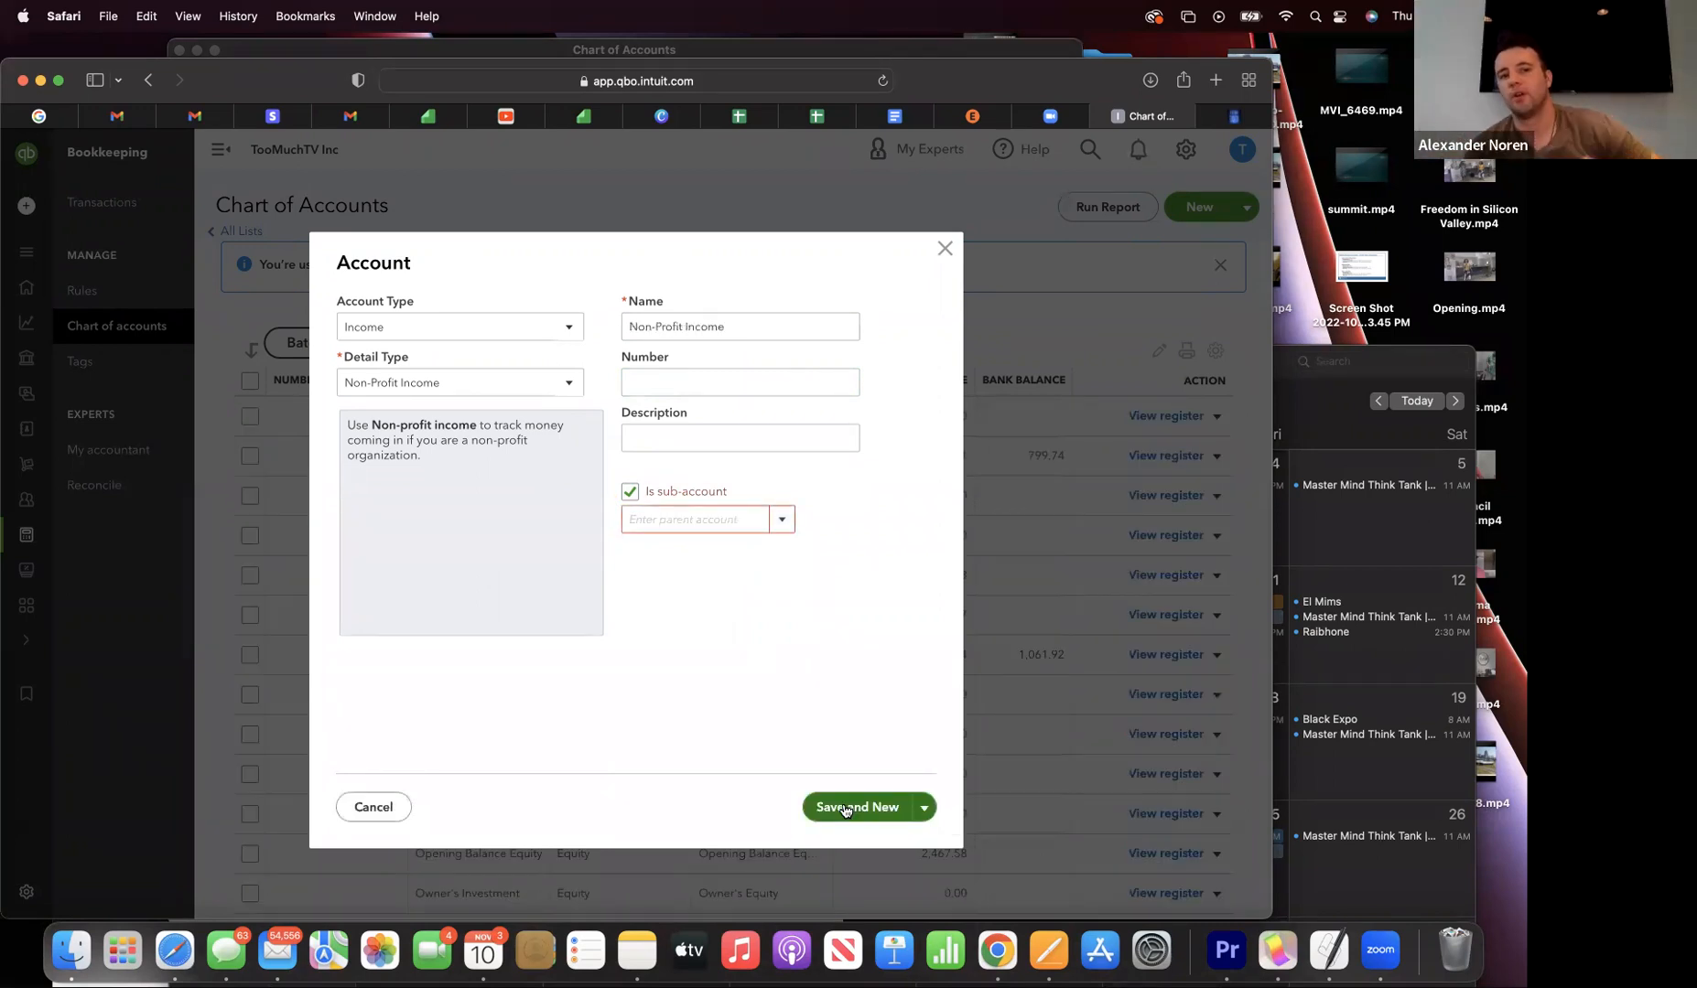
drag(485, 104, 220, 121)
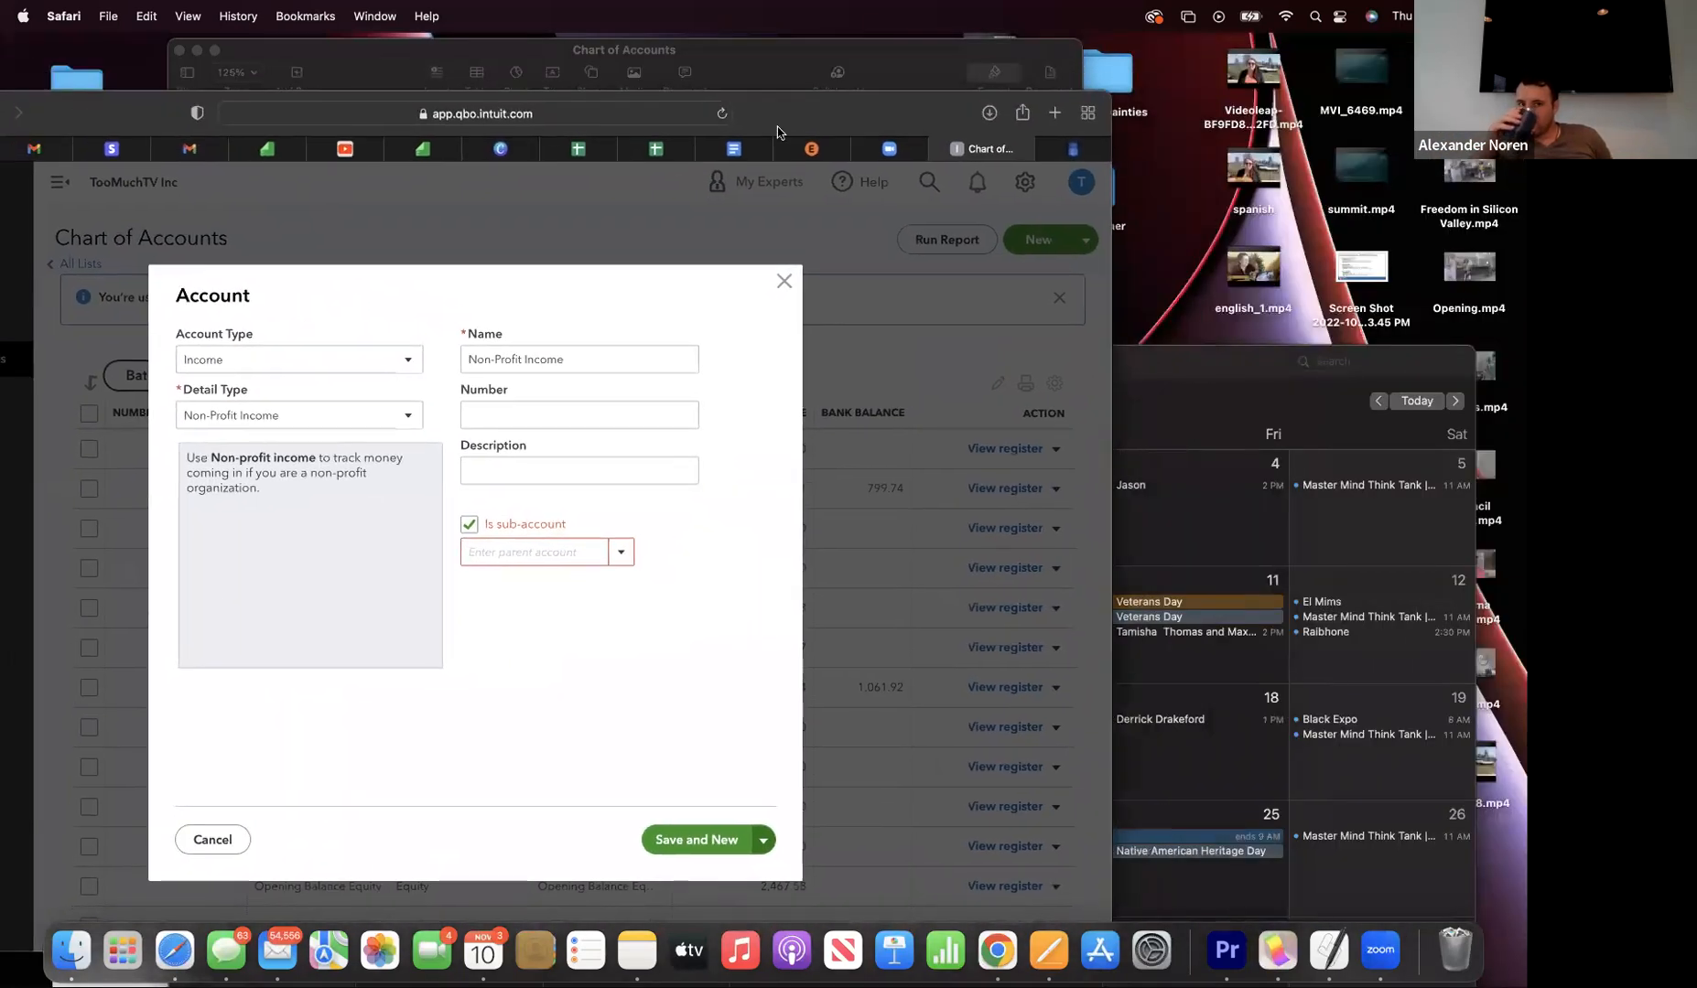
- Copy Individual Contributions from the document, undoing an accidental break in the 4002 line
click(736, 148)
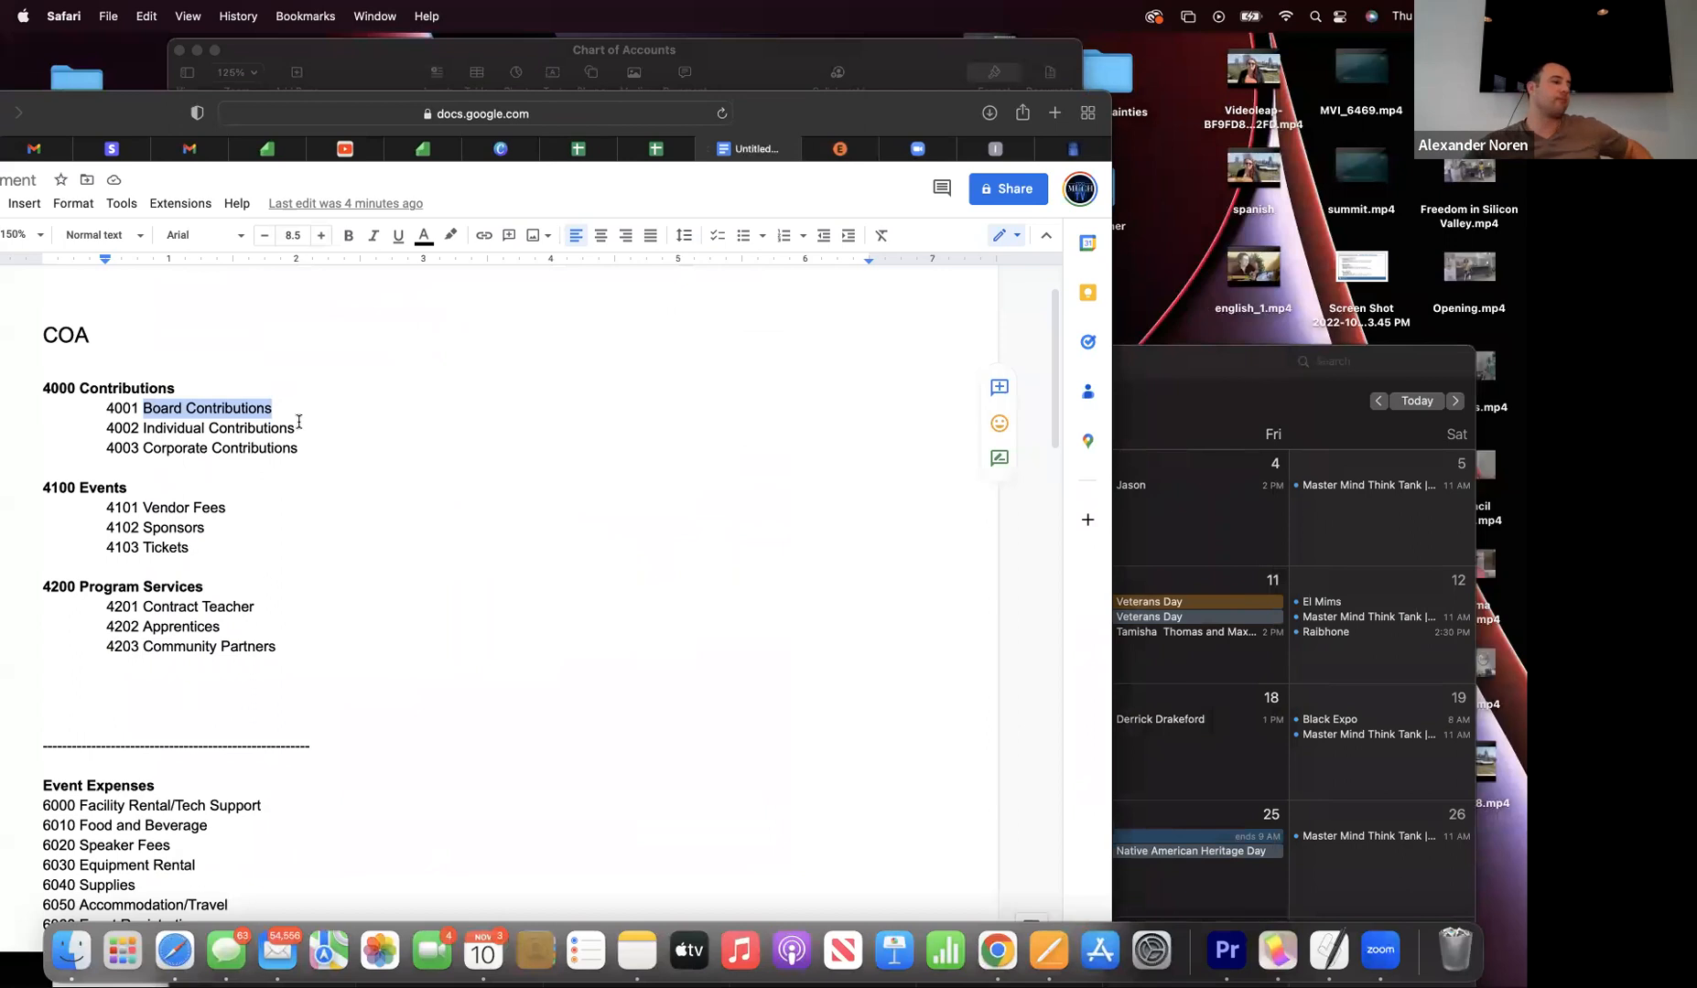
drag(303, 427, 295, 427)
drag(128, 427, 129, 427)
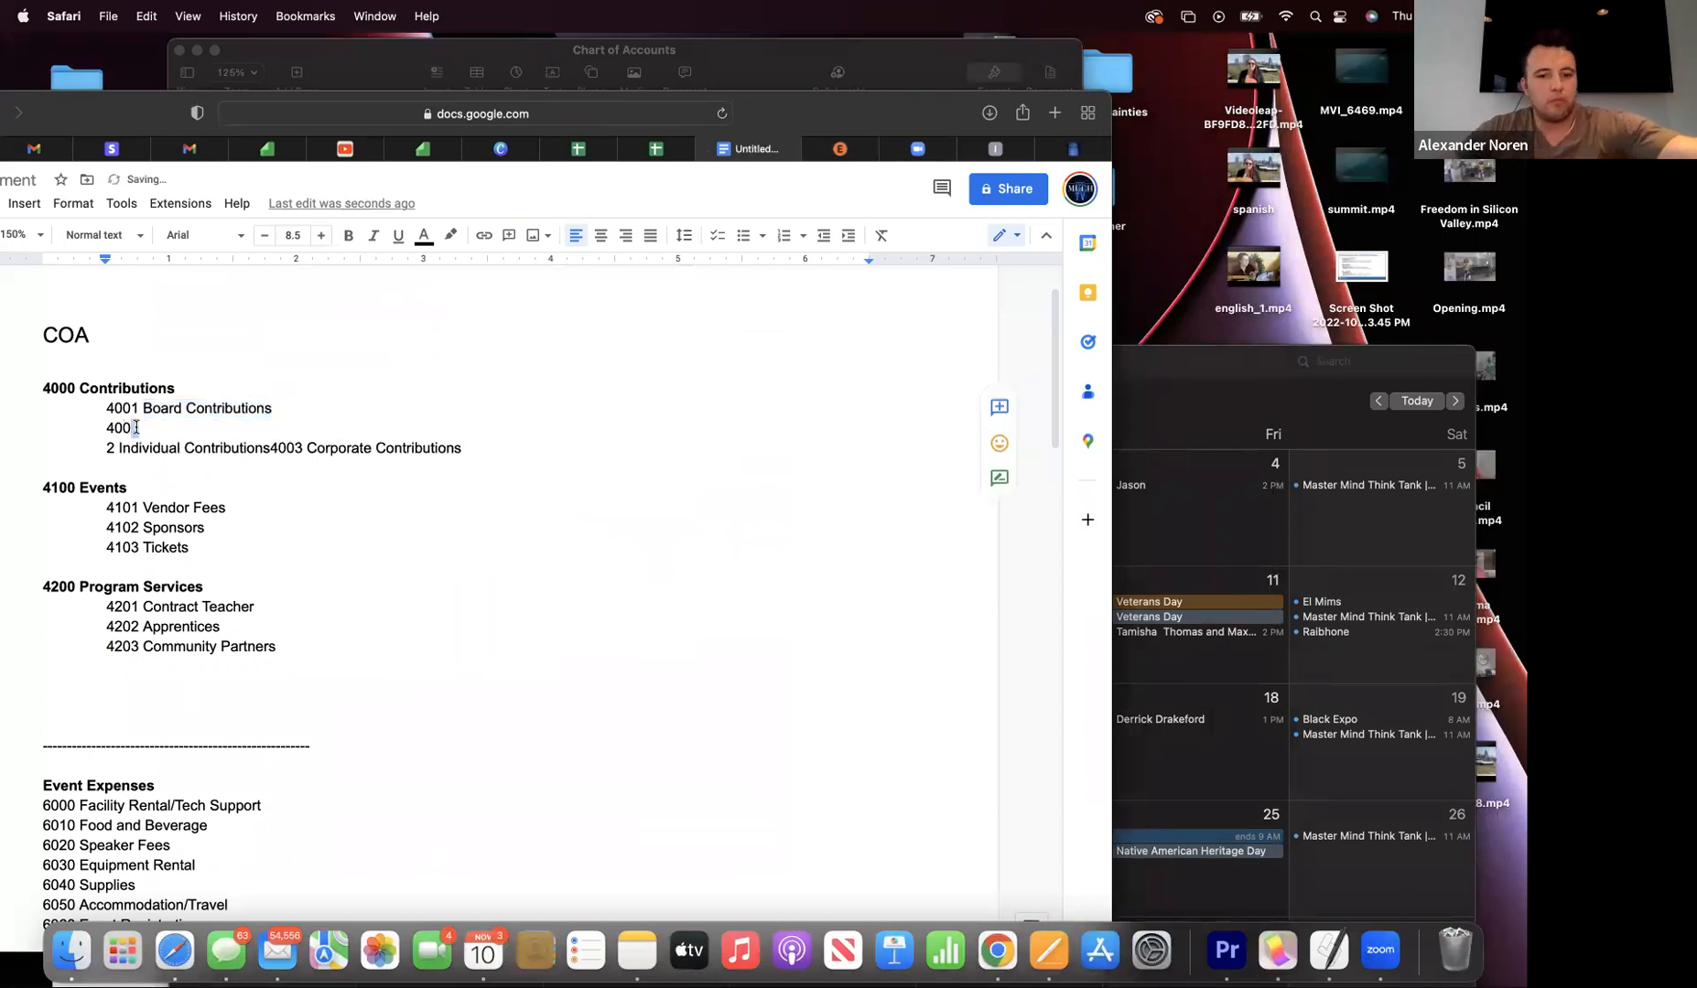
drag(94, 110, 345, 53)
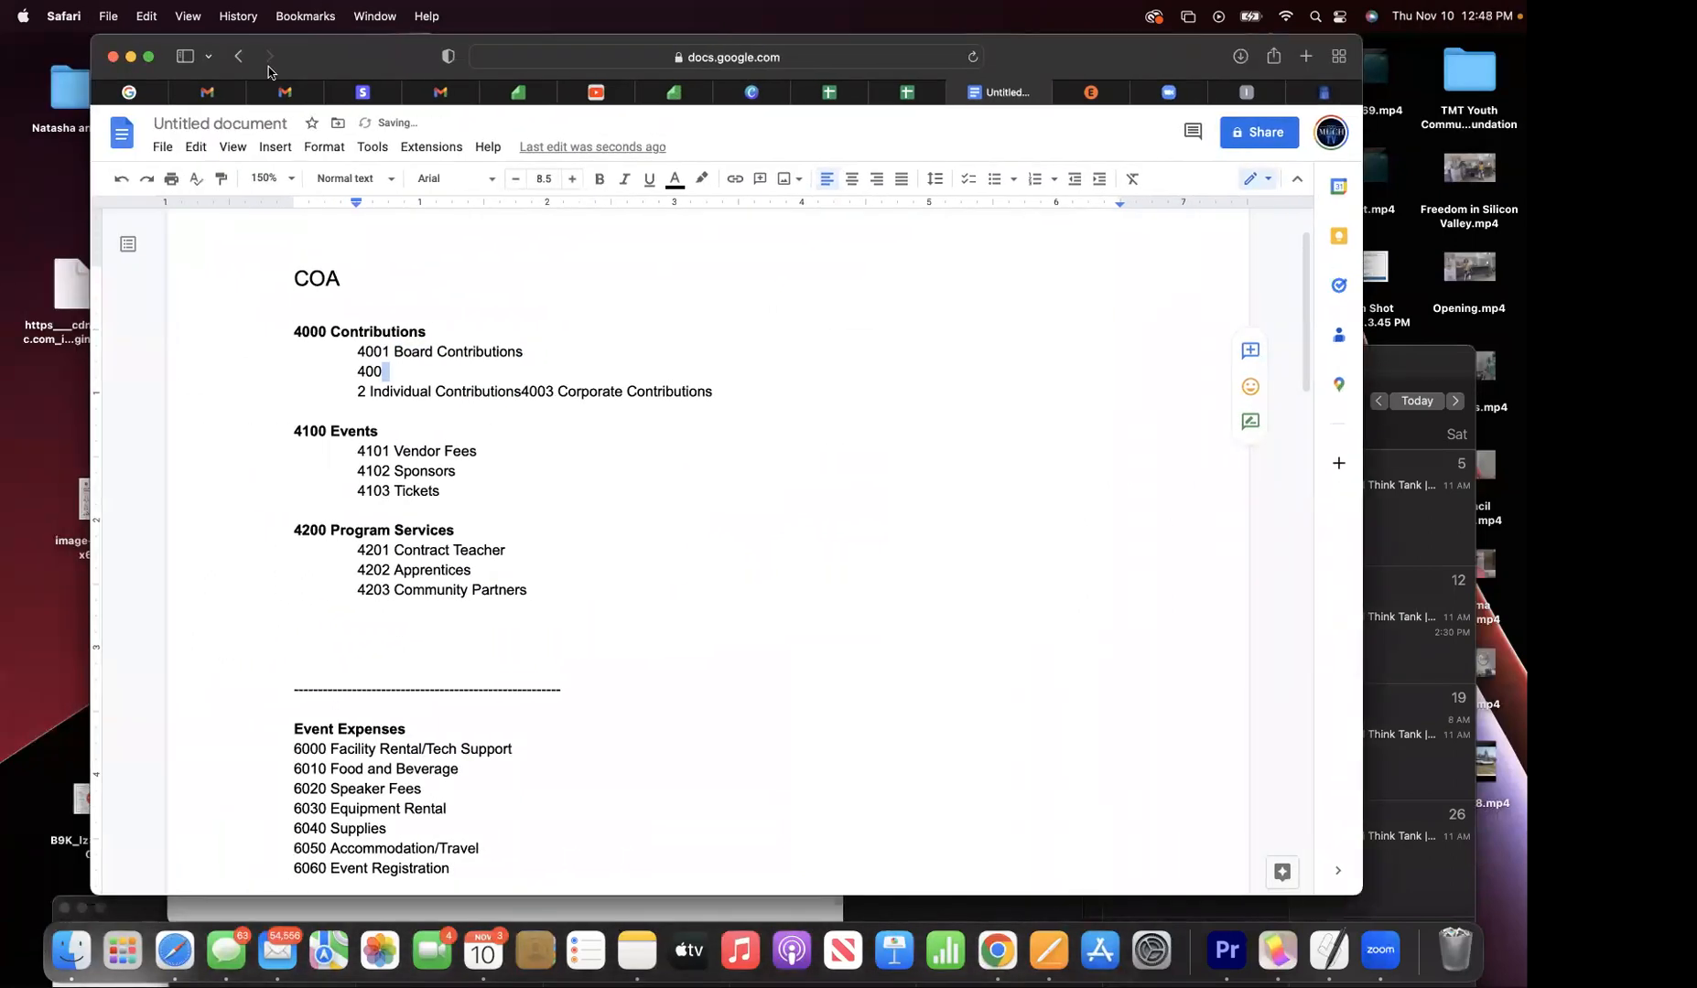
click(119, 179)
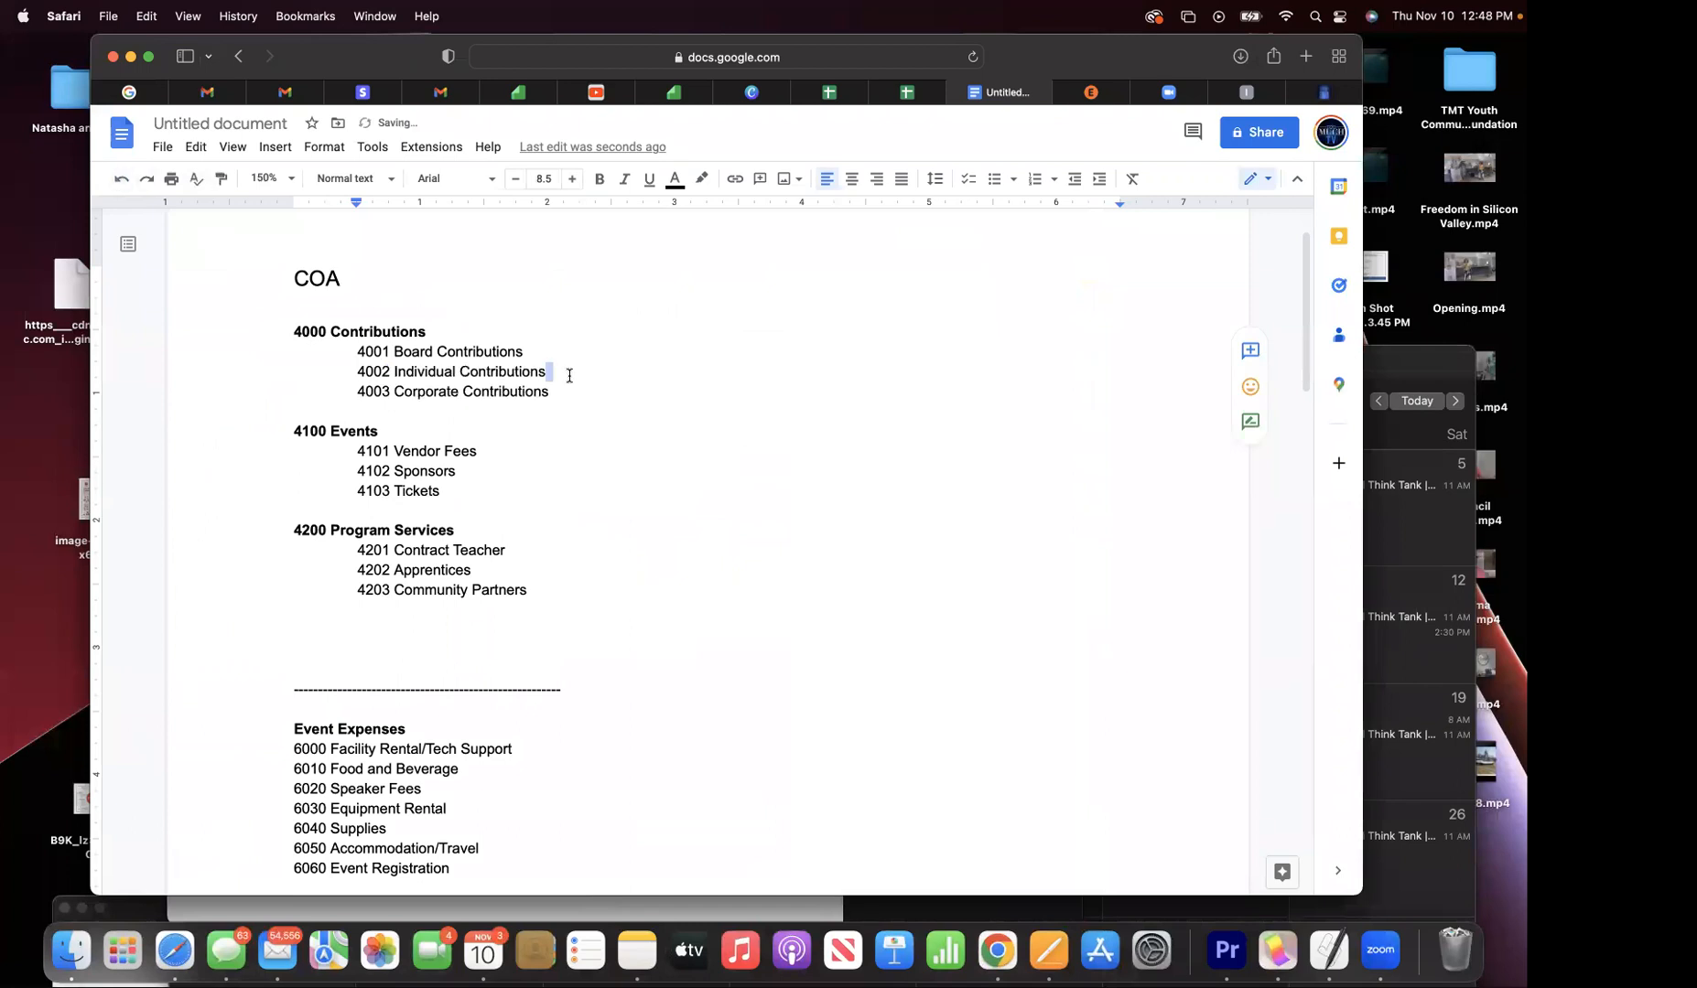
drag(549, 370, 389, 380)
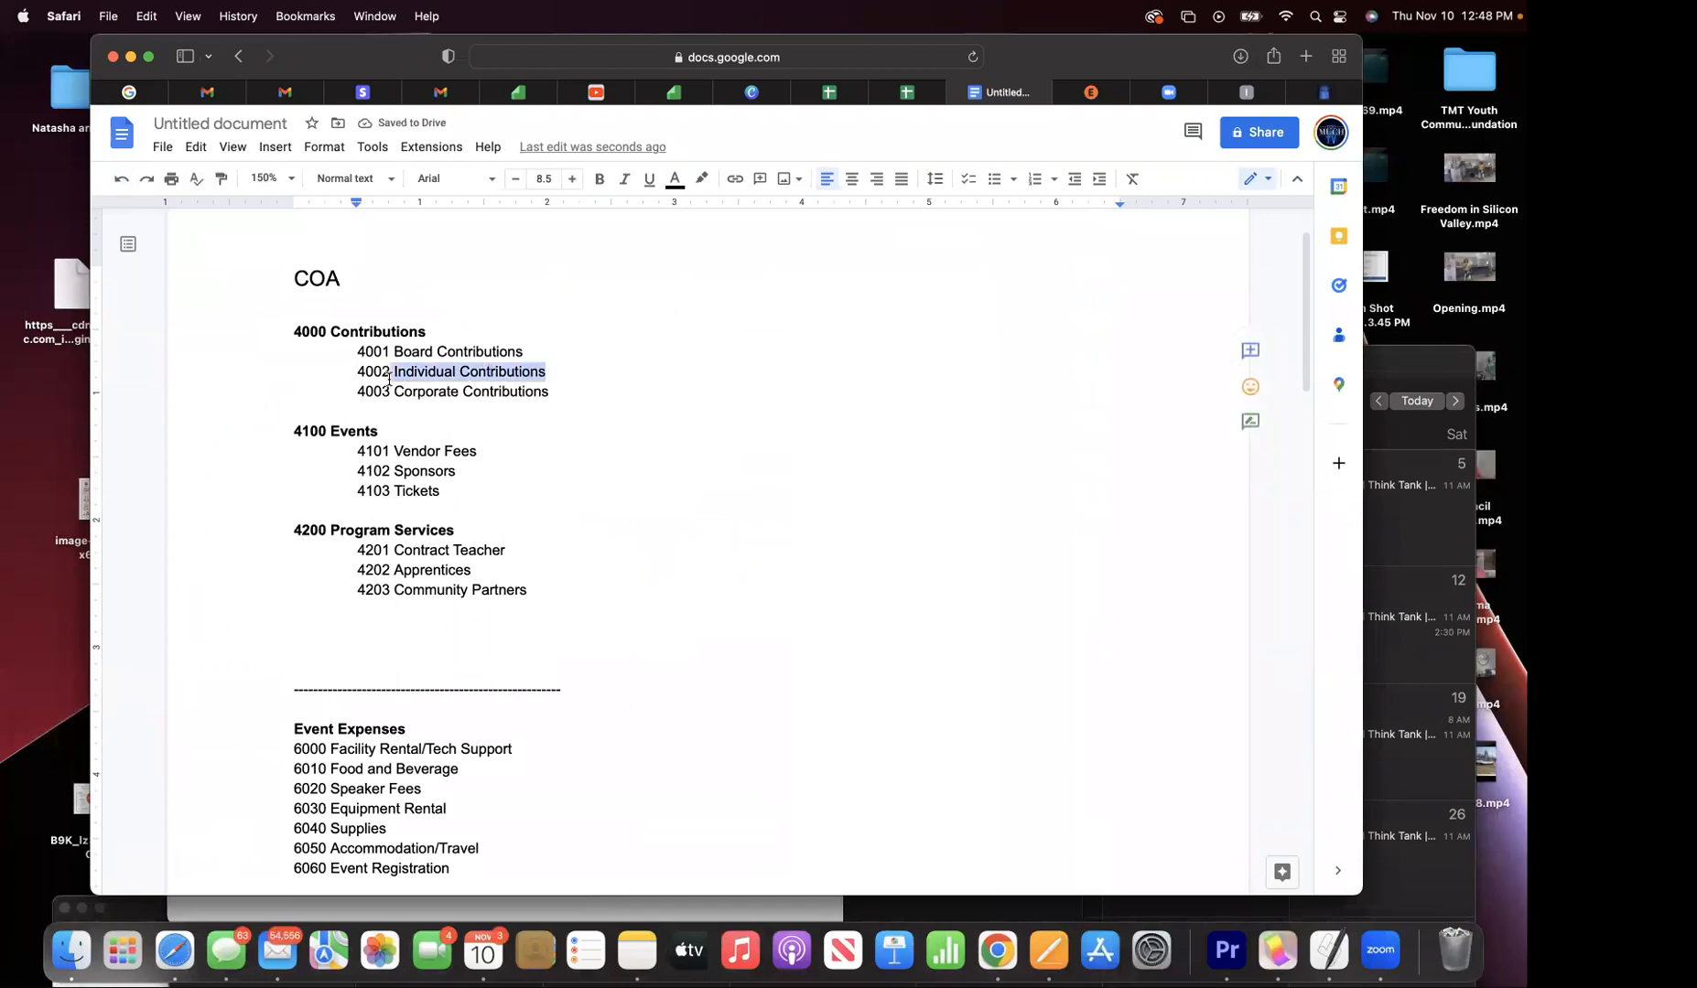
click(146, 17)
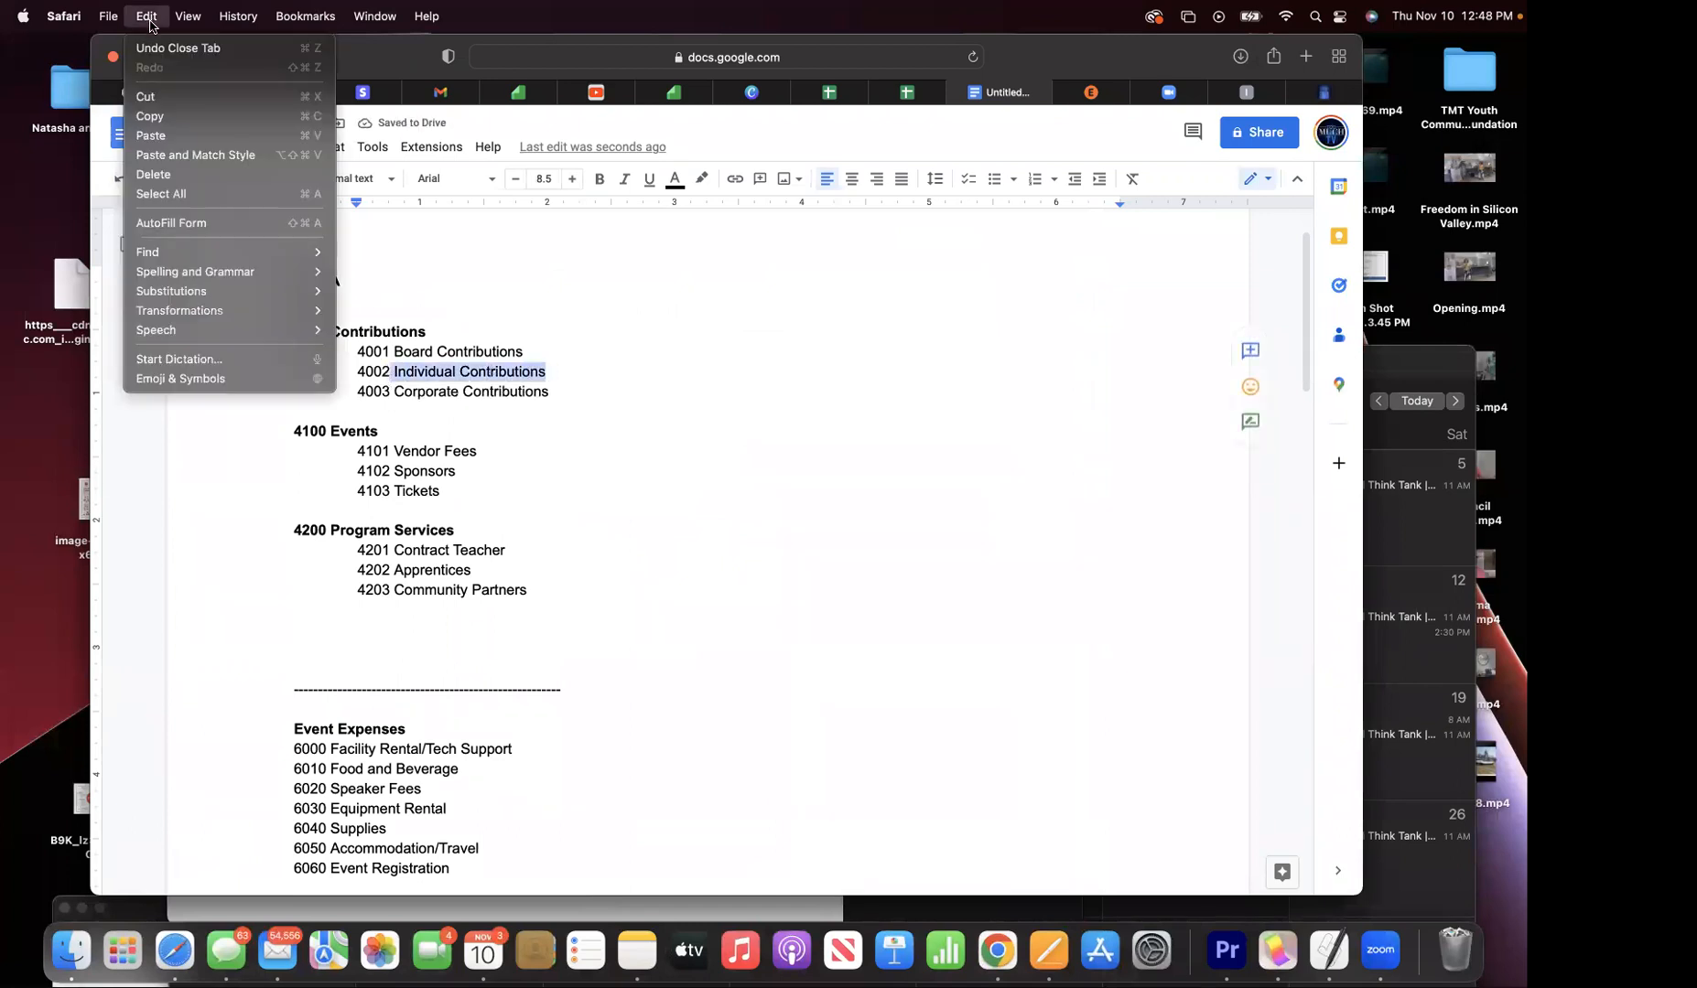
click(166, 124)
- Paste Individual Contributions as the name, number 4002, parent 4000 Contributions, then Save and New
drag(1246, 97, 1177, 191)
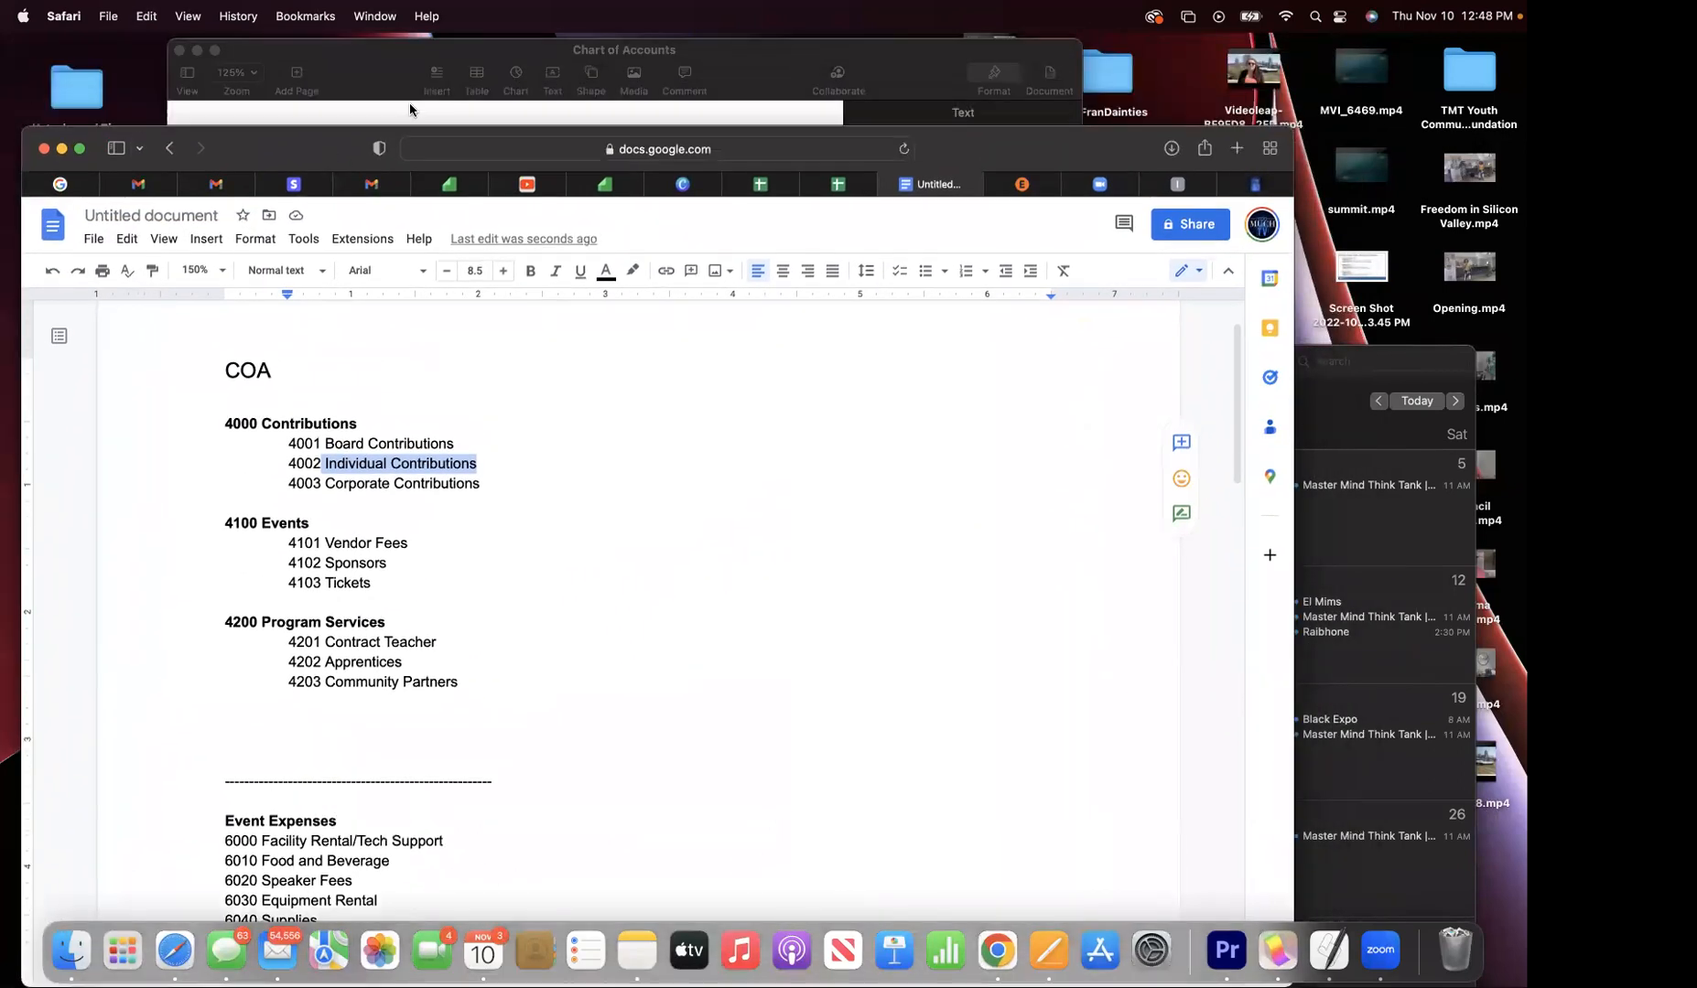
click(1178, 186)
key(super+a)
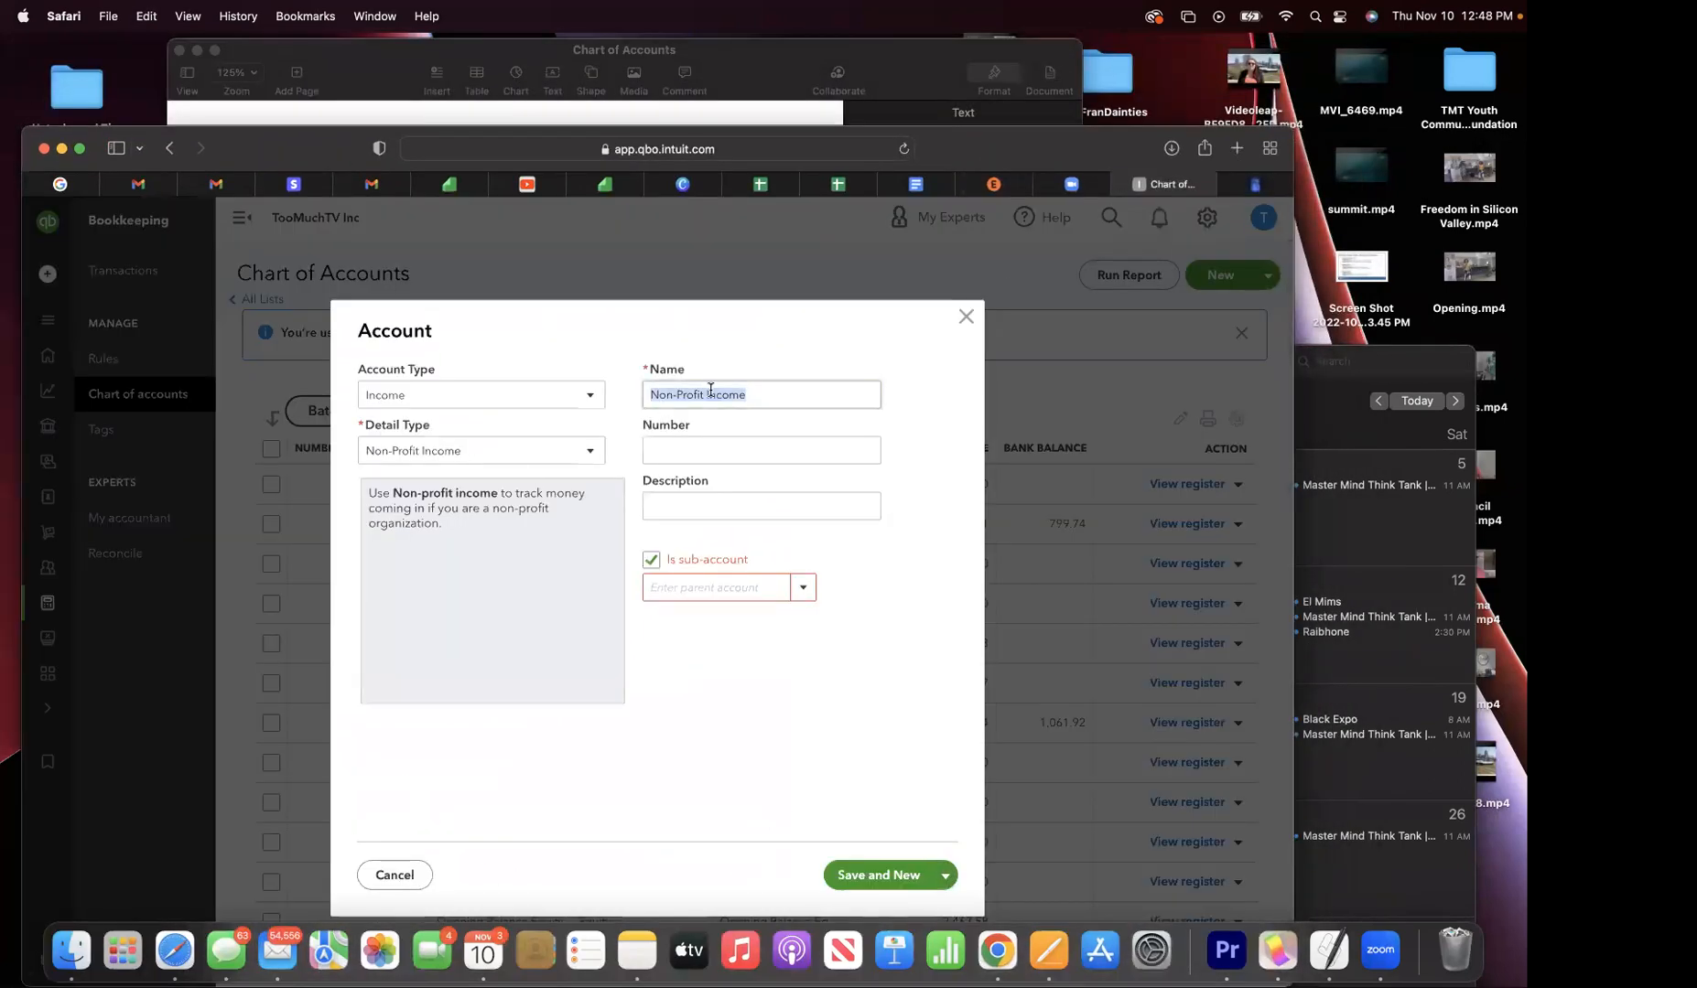
click(146, 17)
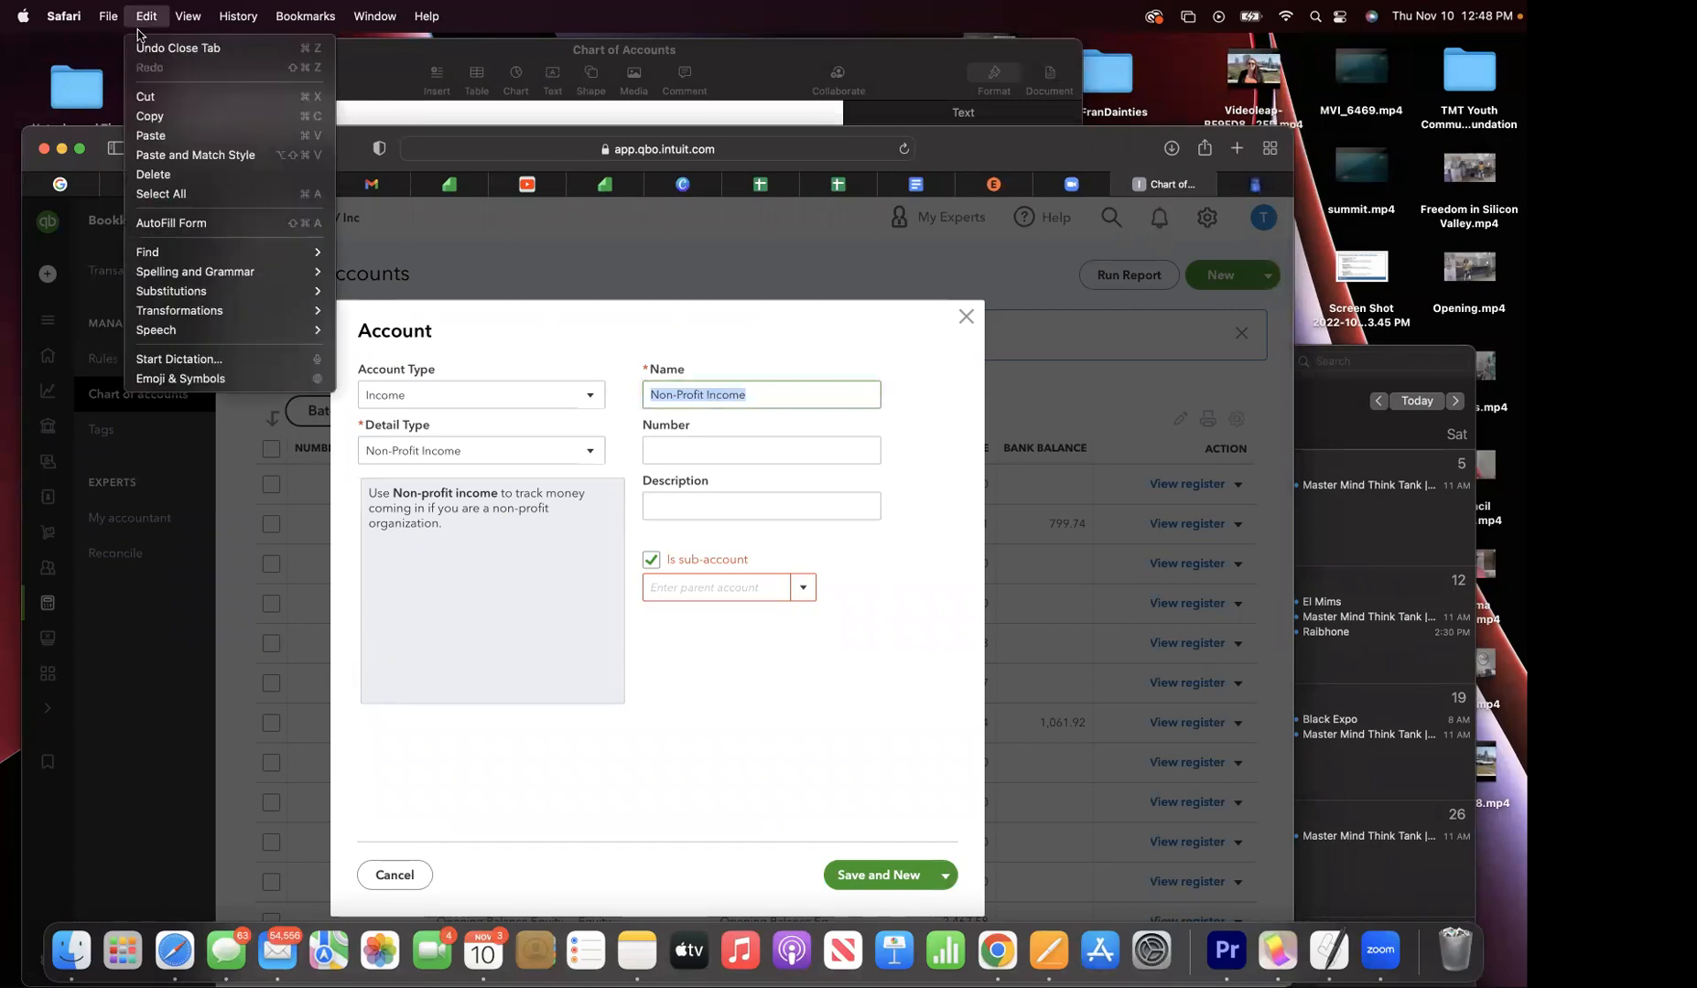
click(152, 125)
click(677, 450)
text(4002)
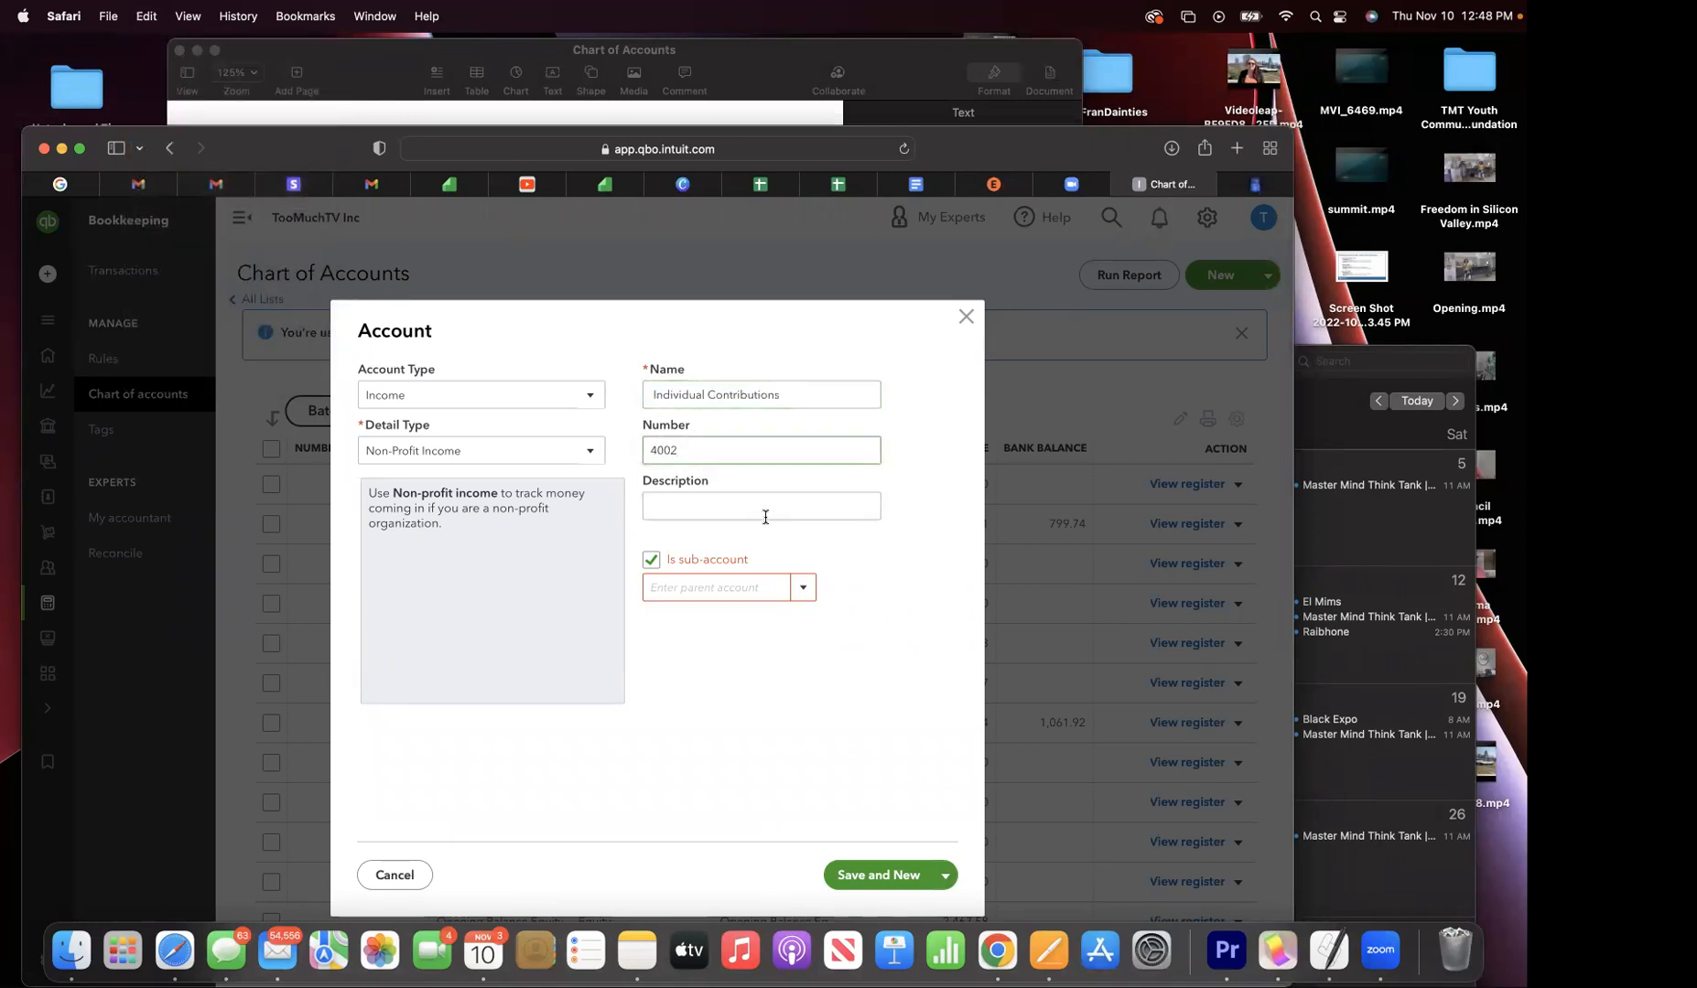
click(803, 588)
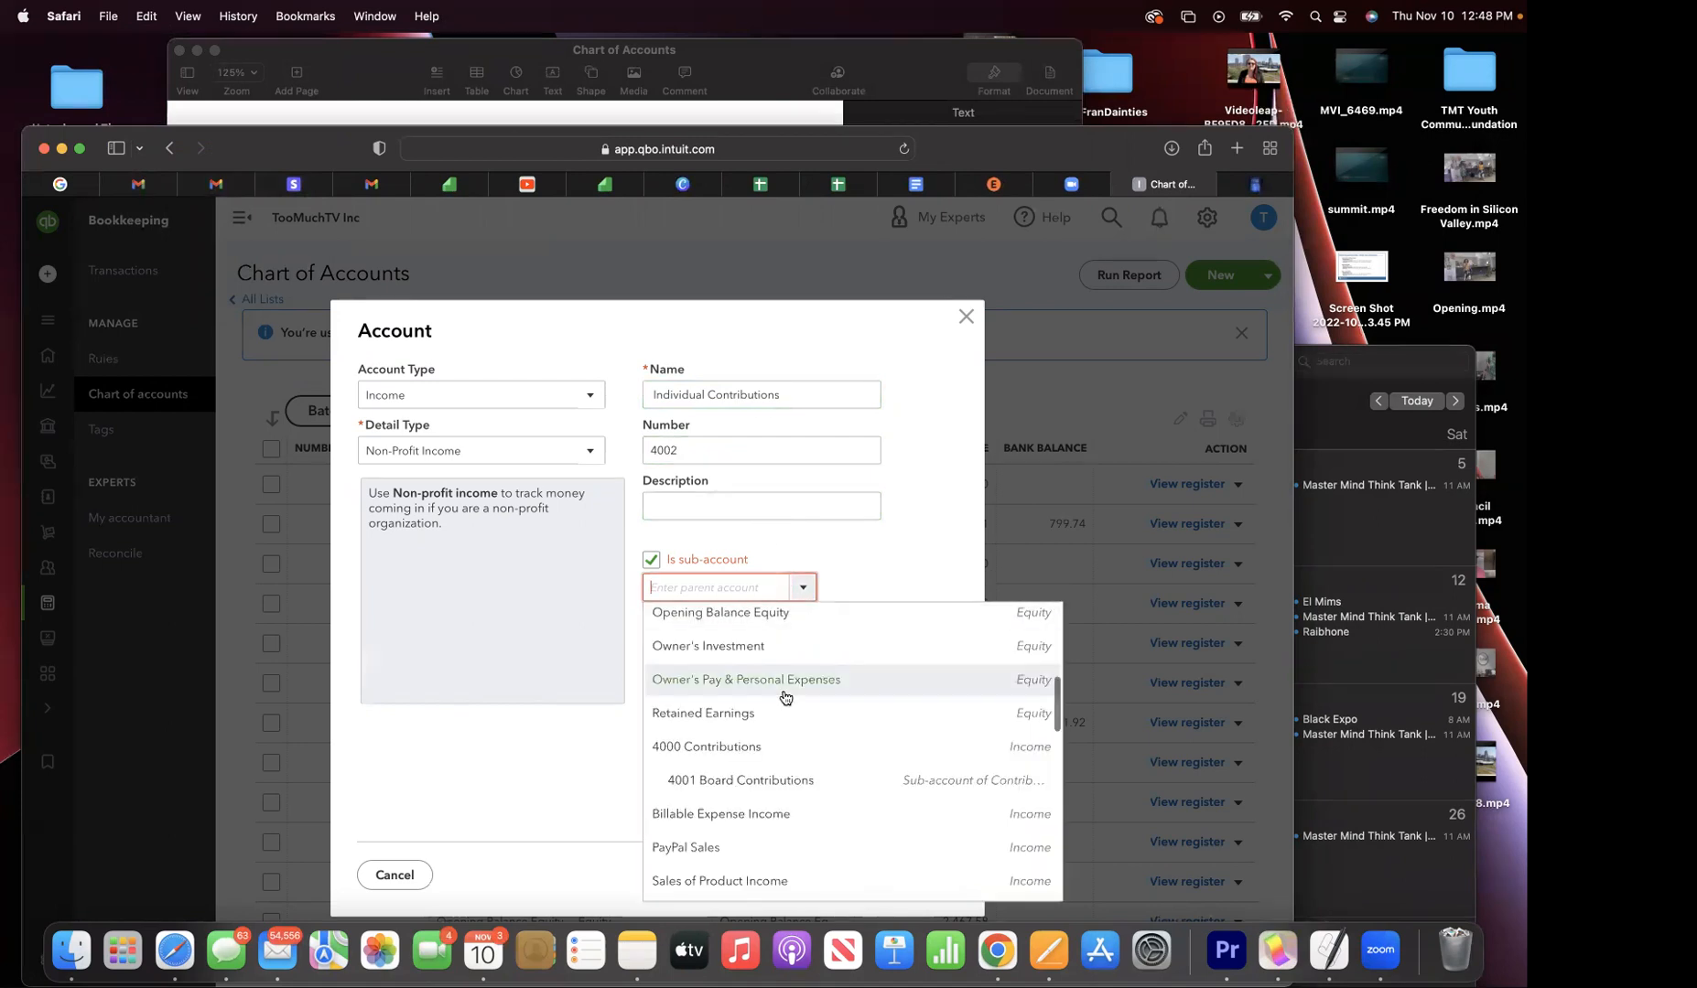
click(756, 763)
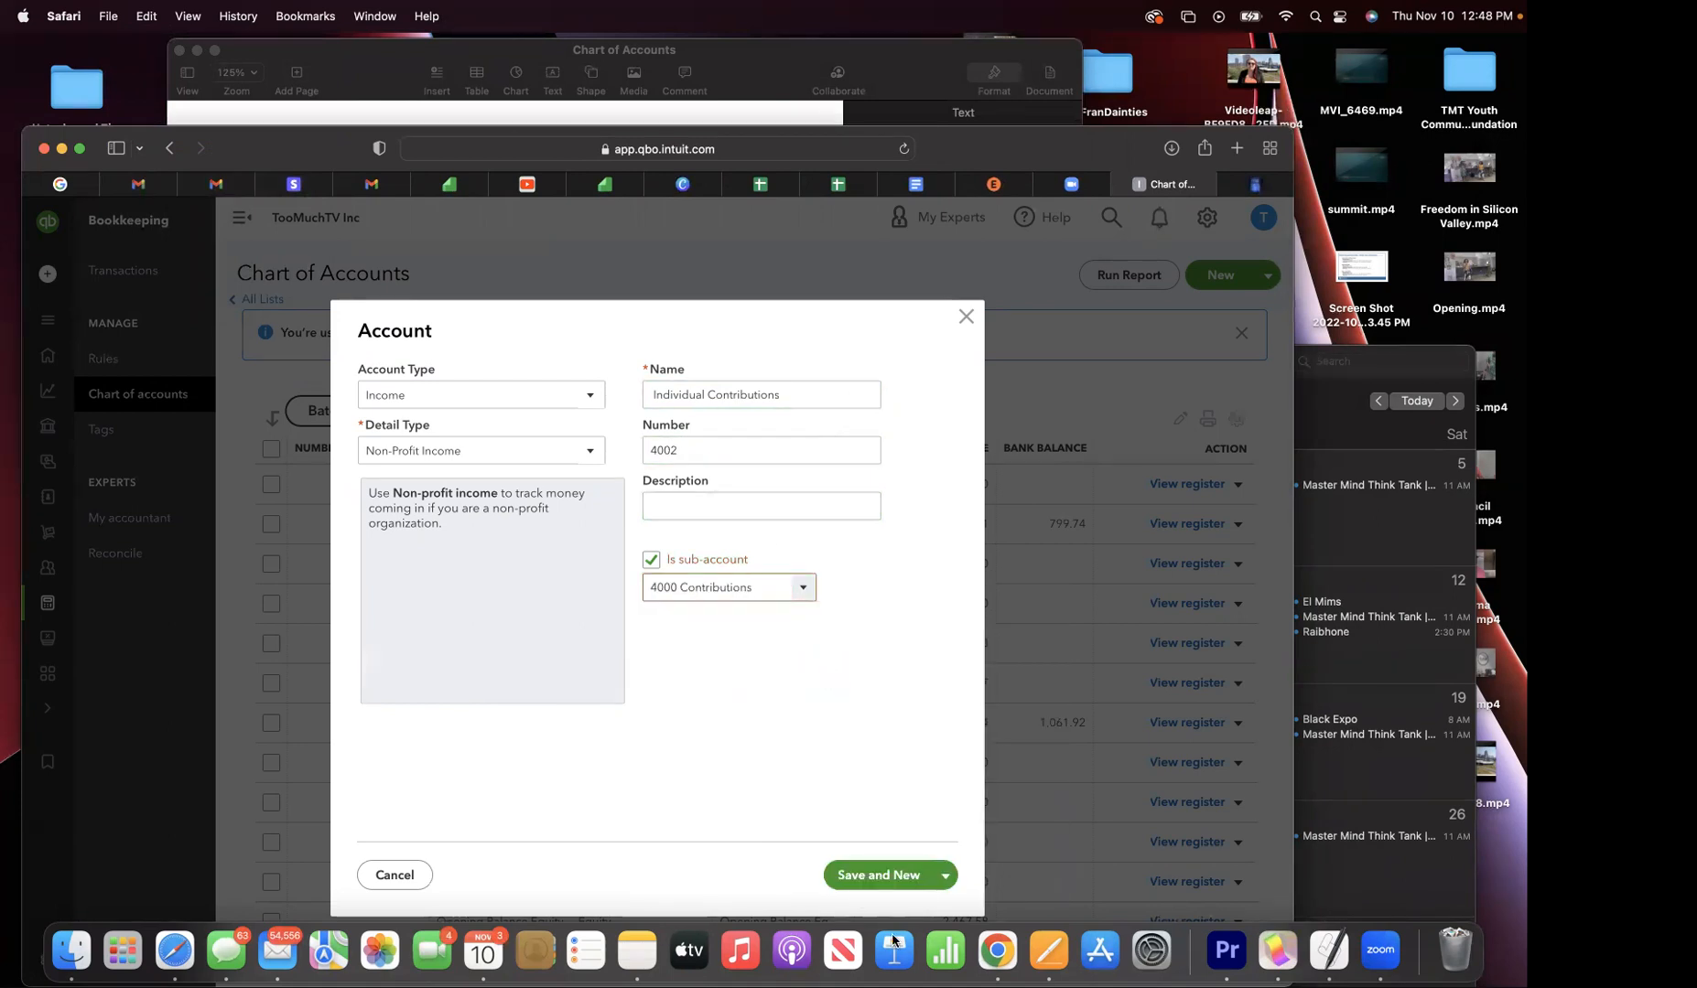
click(874, 878)
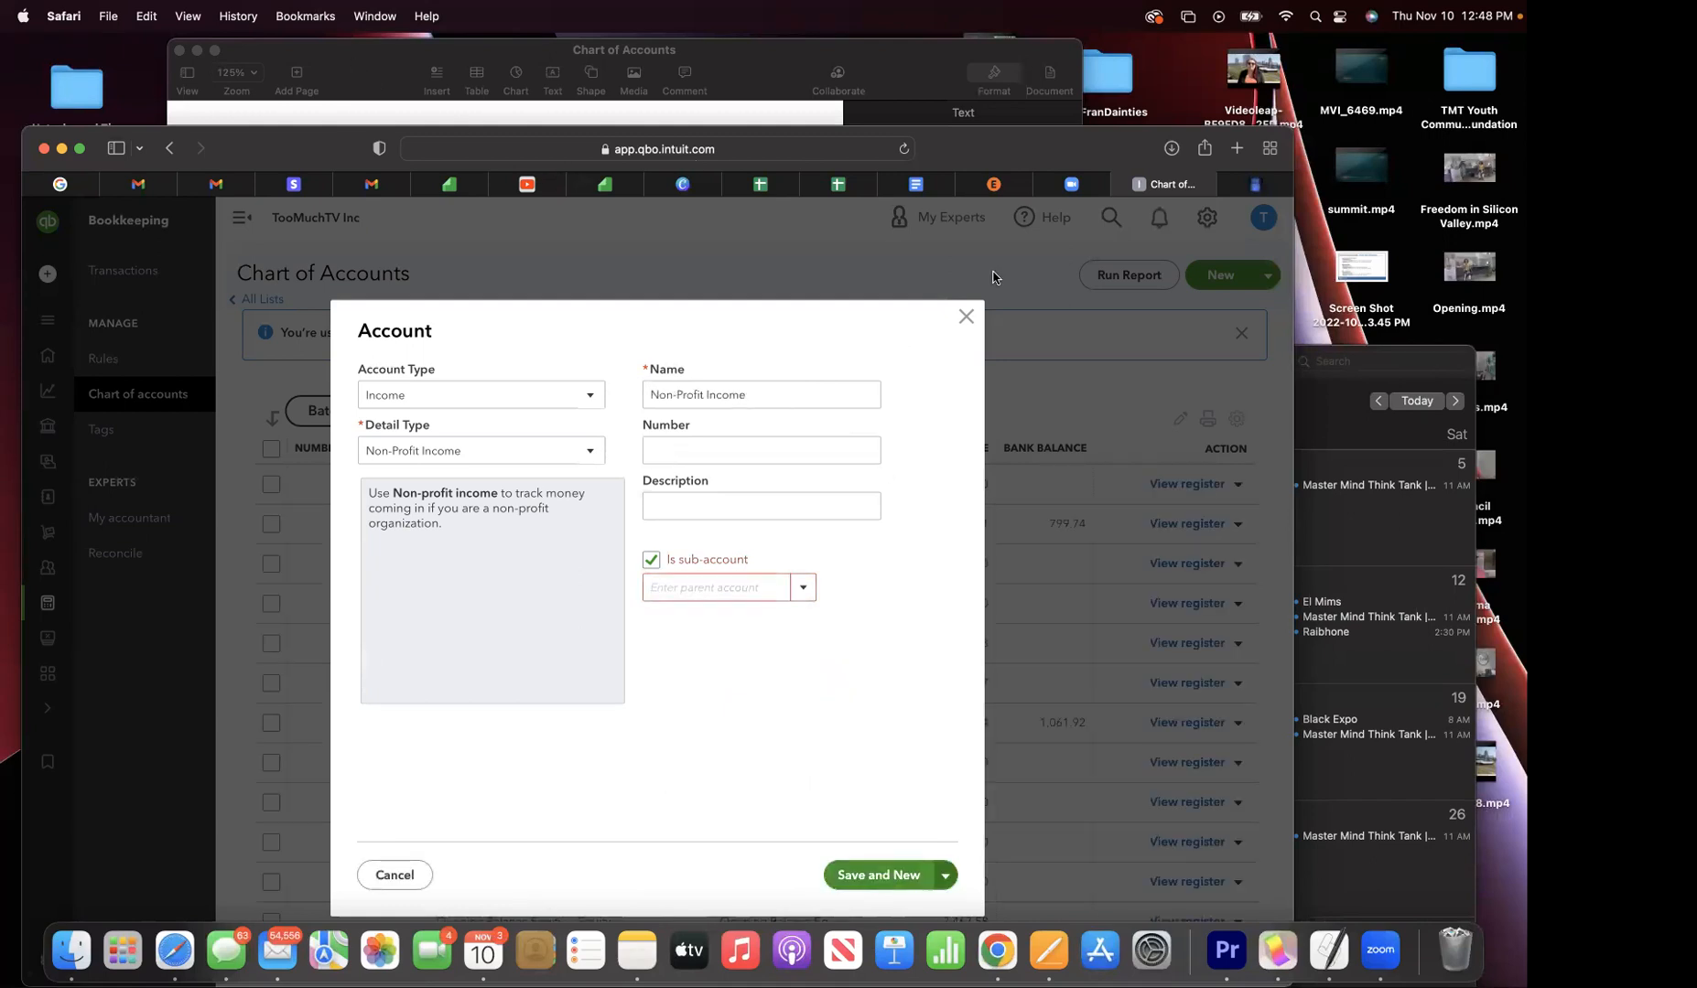
- Copy Corporate Contributions from the chart-of-accounts document
click(911, 184)
click(480, 485)
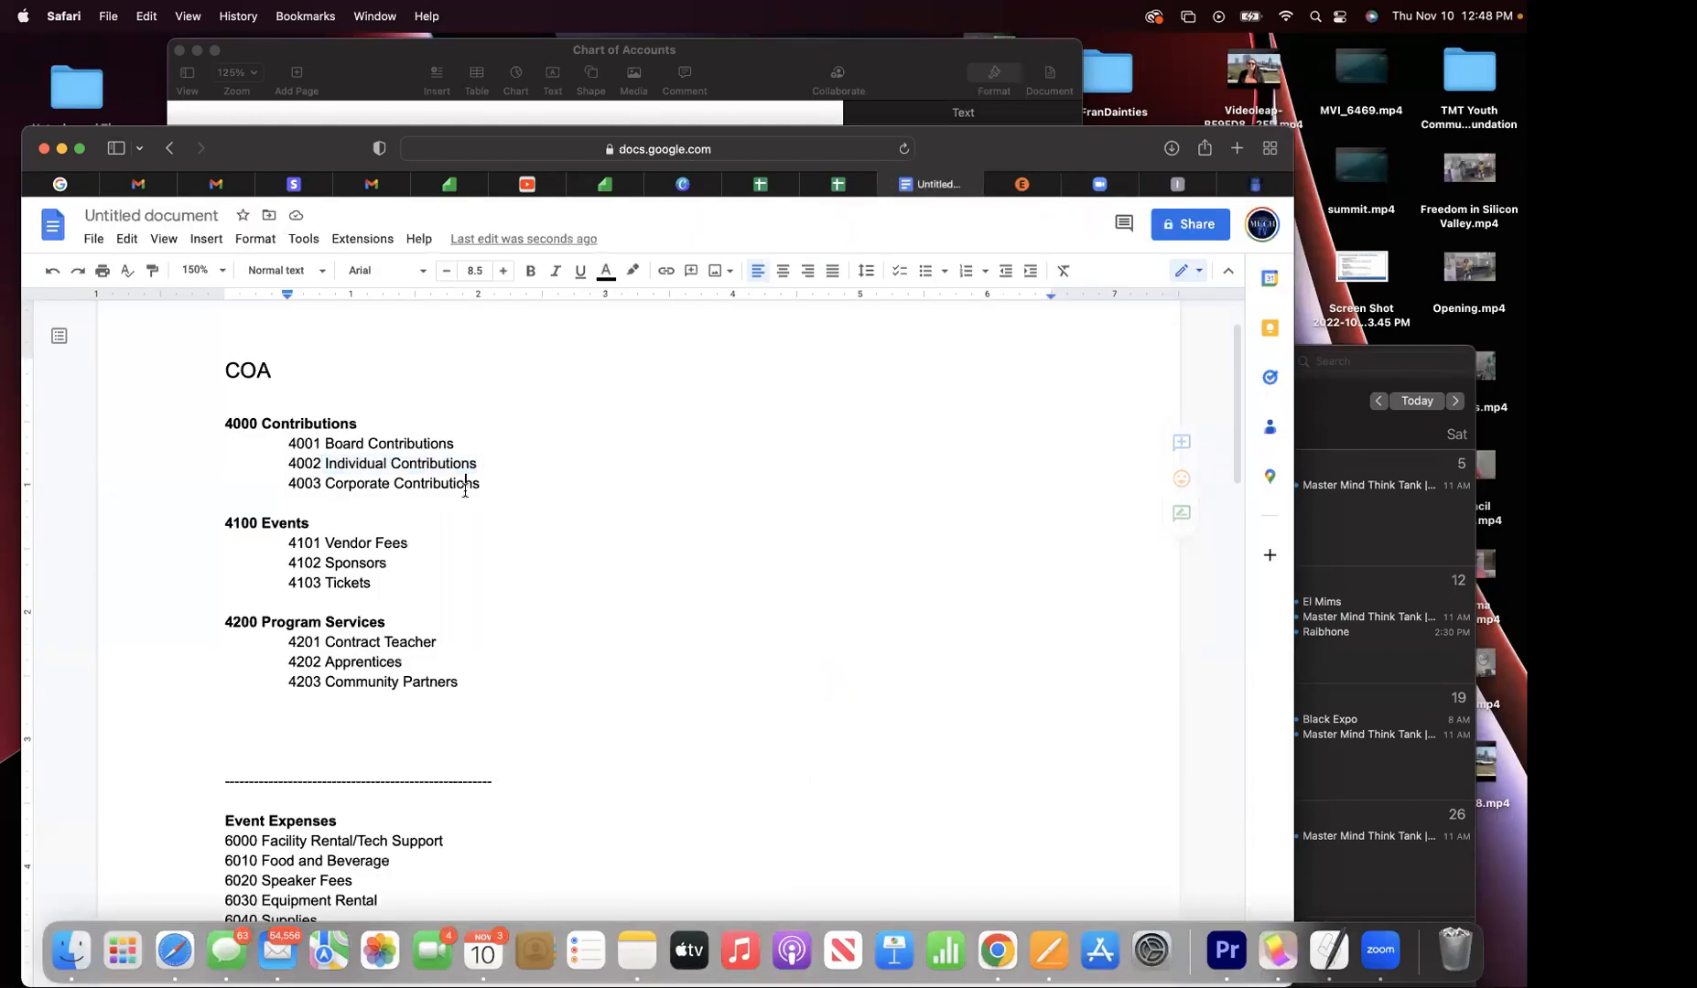
drag(487, 490, 323, 487)
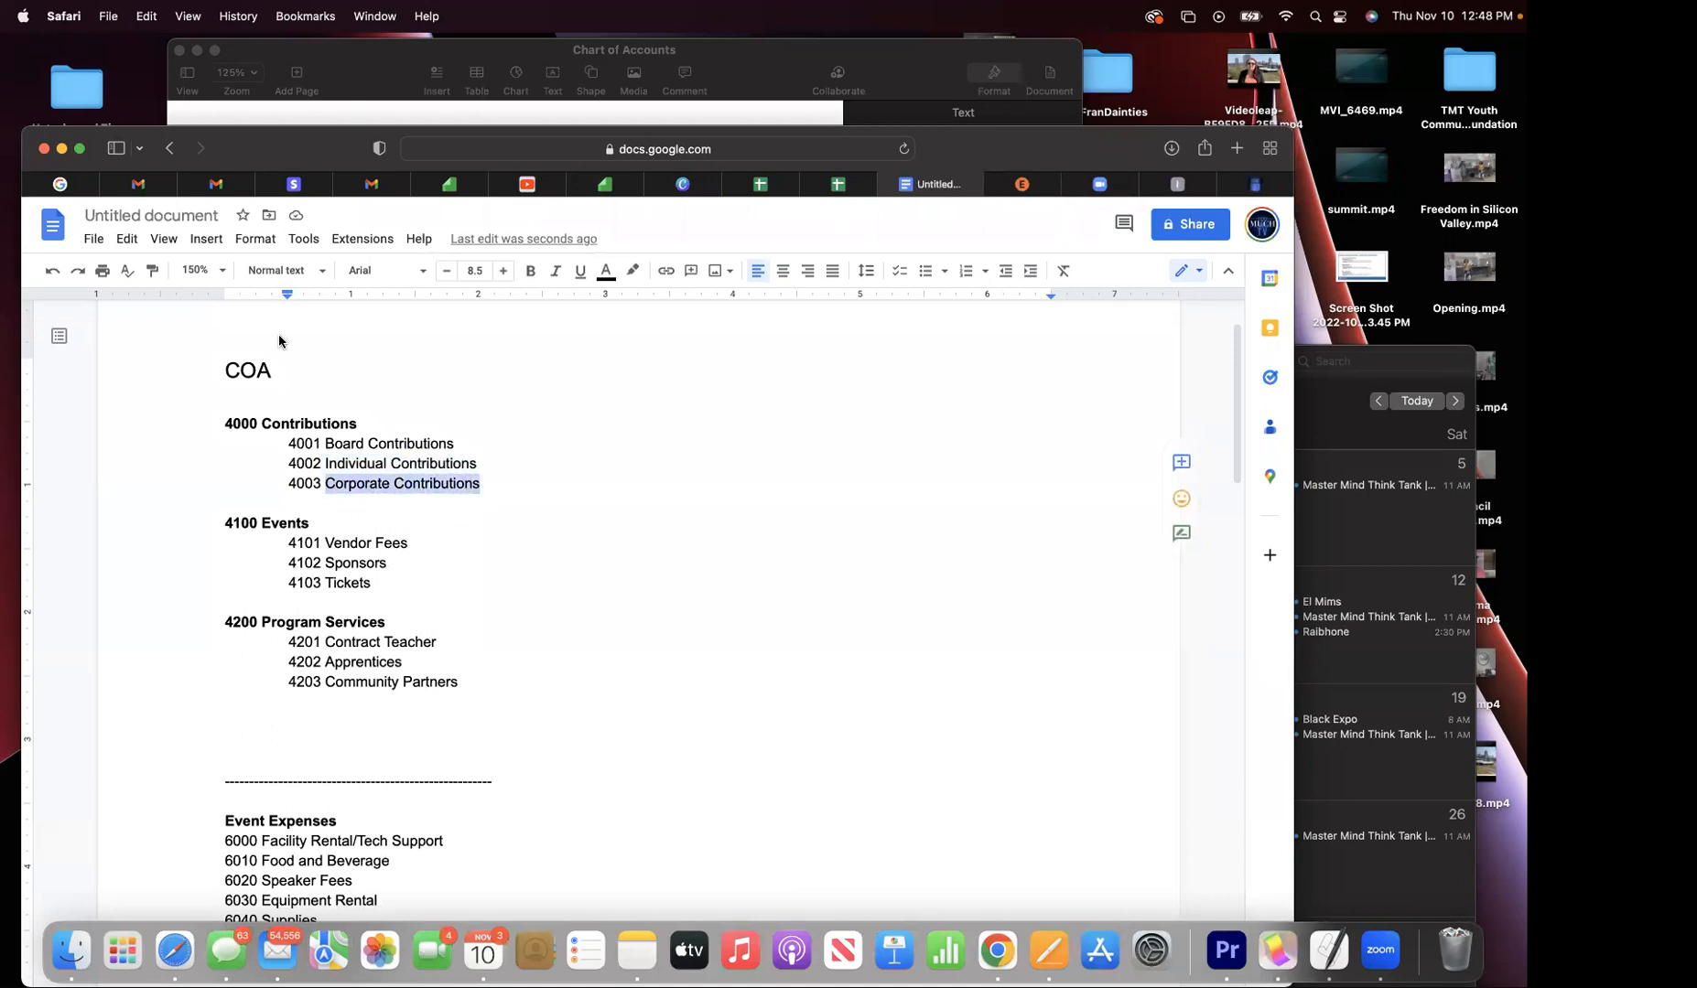
click(145, 17)
click(170, 117)
- Paste Corporate Contributions as the name, number 4003, parent 4000 Contributions, then Save and New
click(1195, 187)
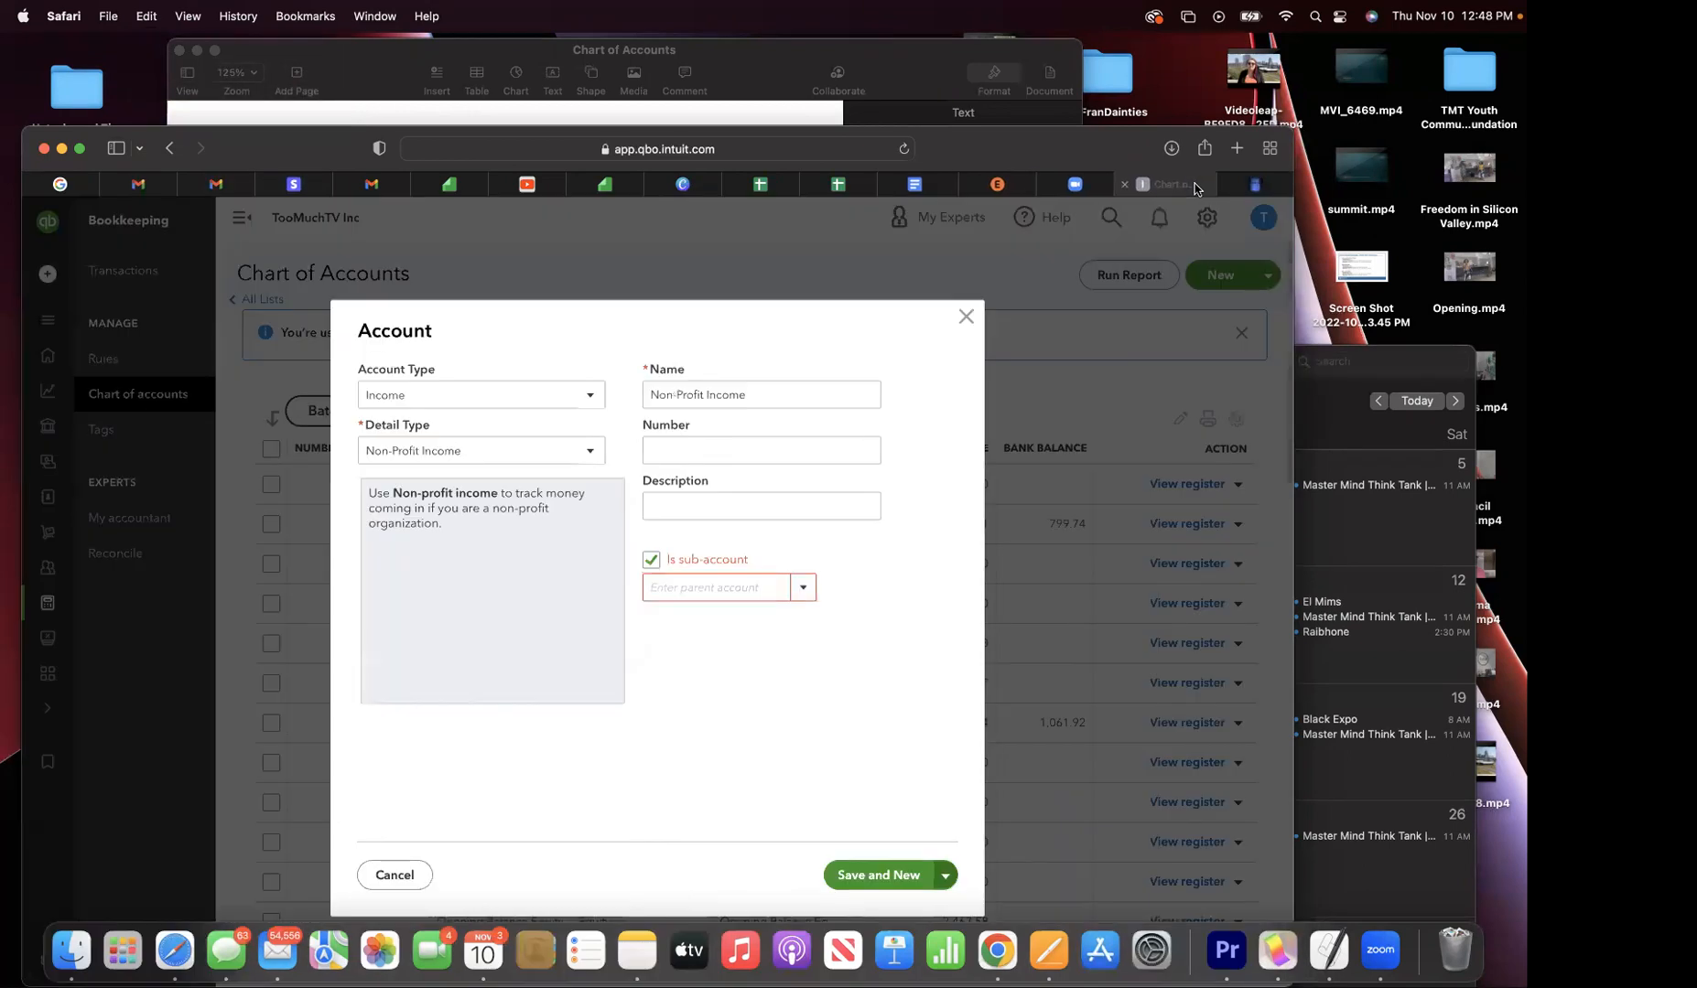
triple_click(723, 407)
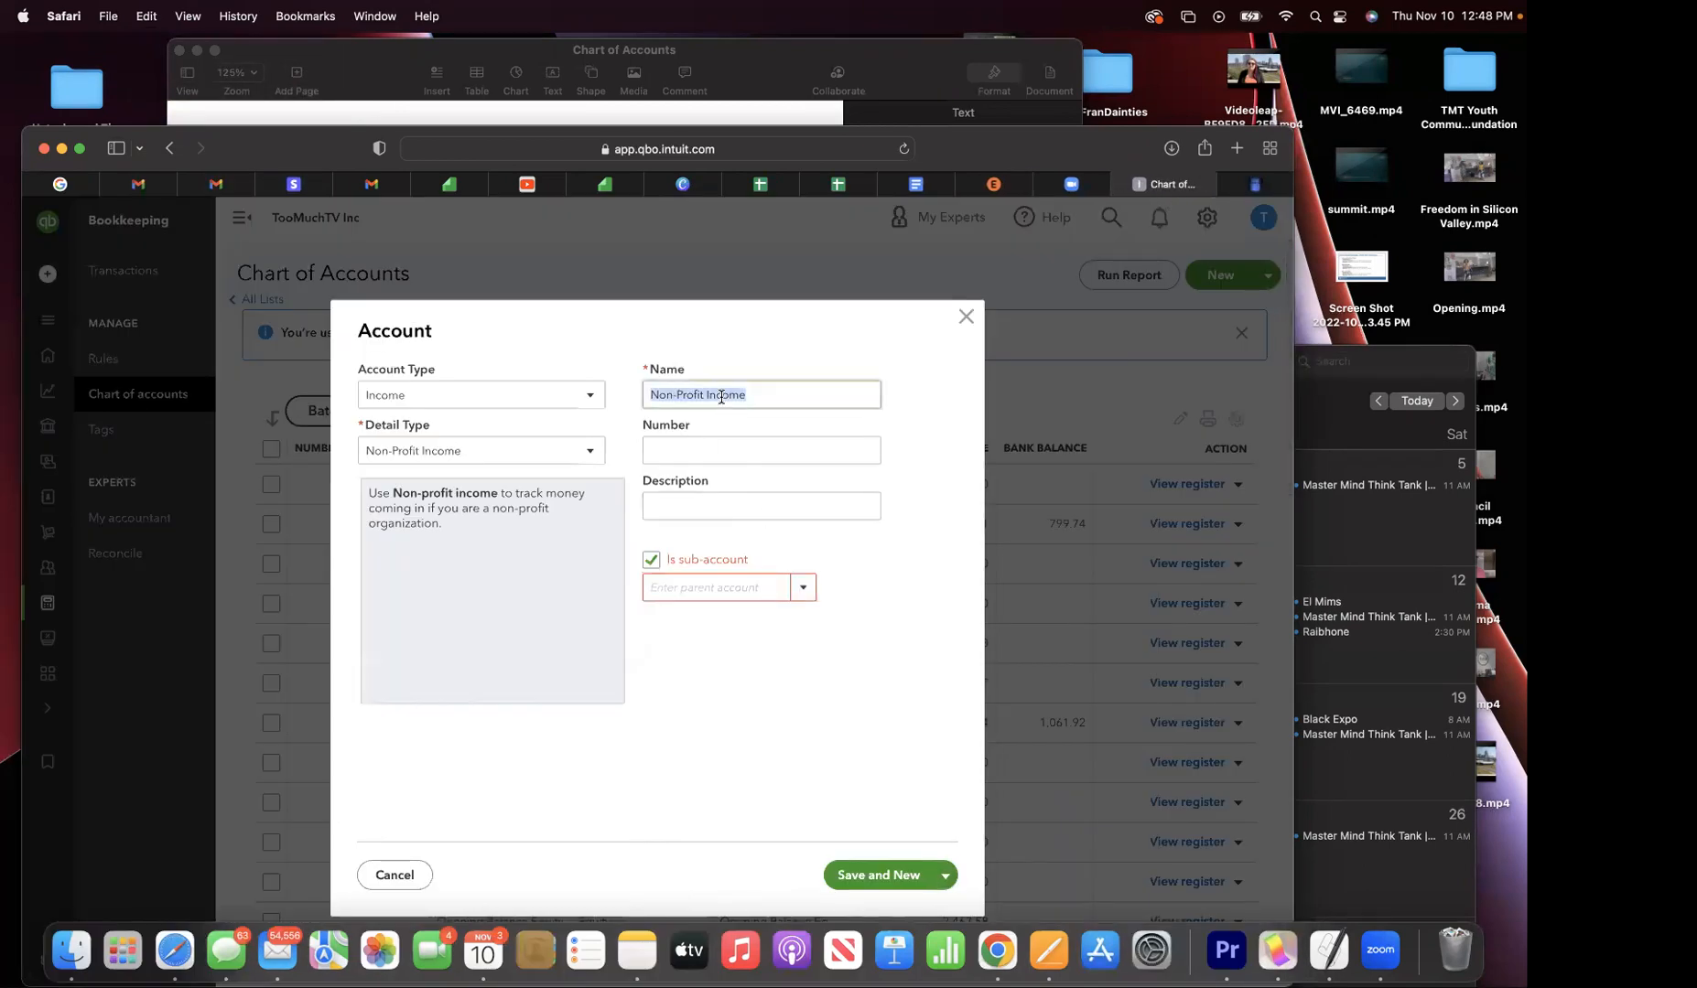
click(144, 17)
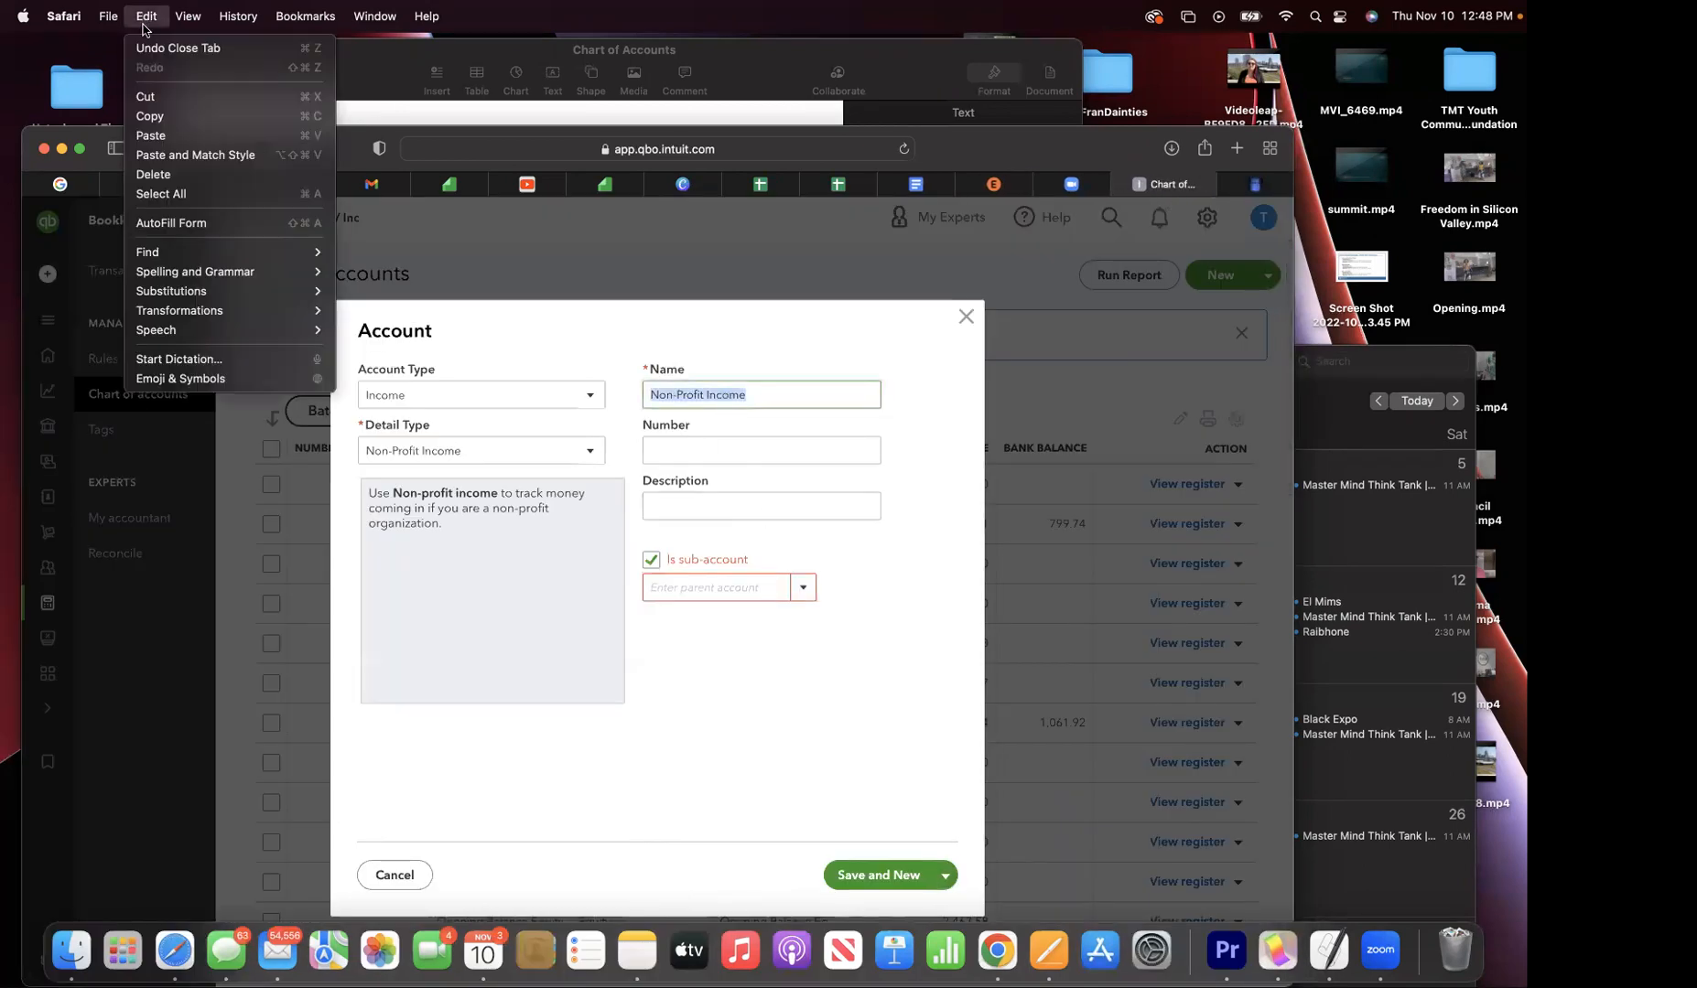
click(174, 130)
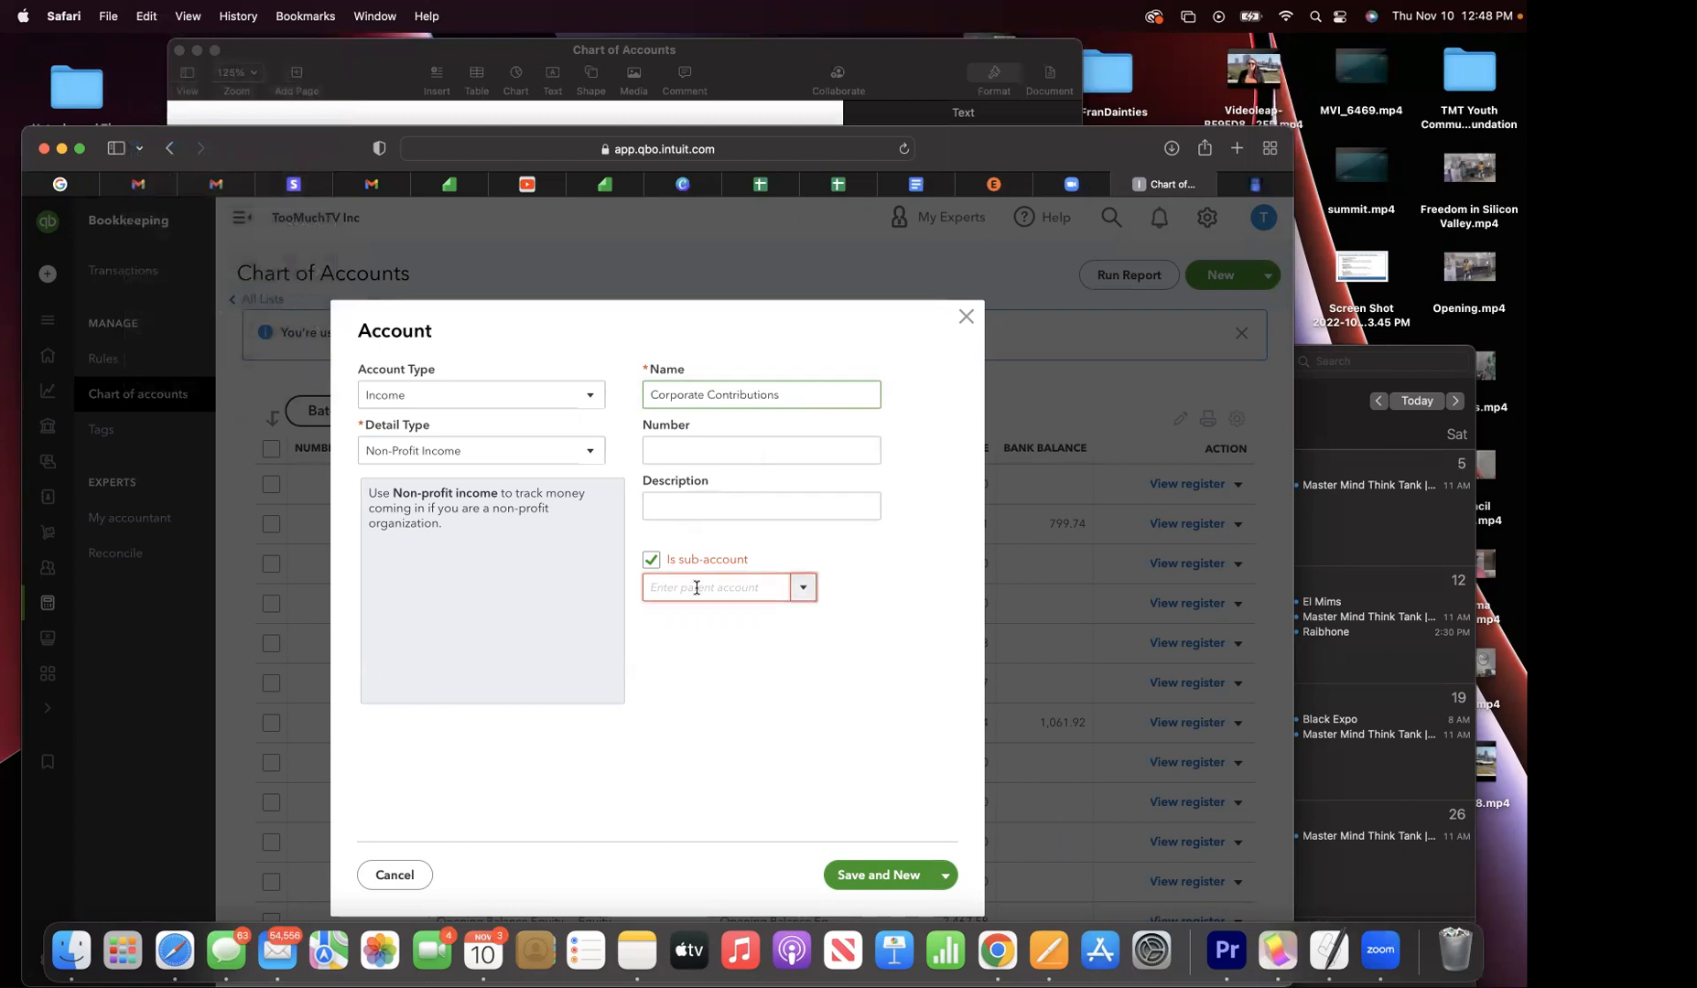
click(693, 451)
text(4003)
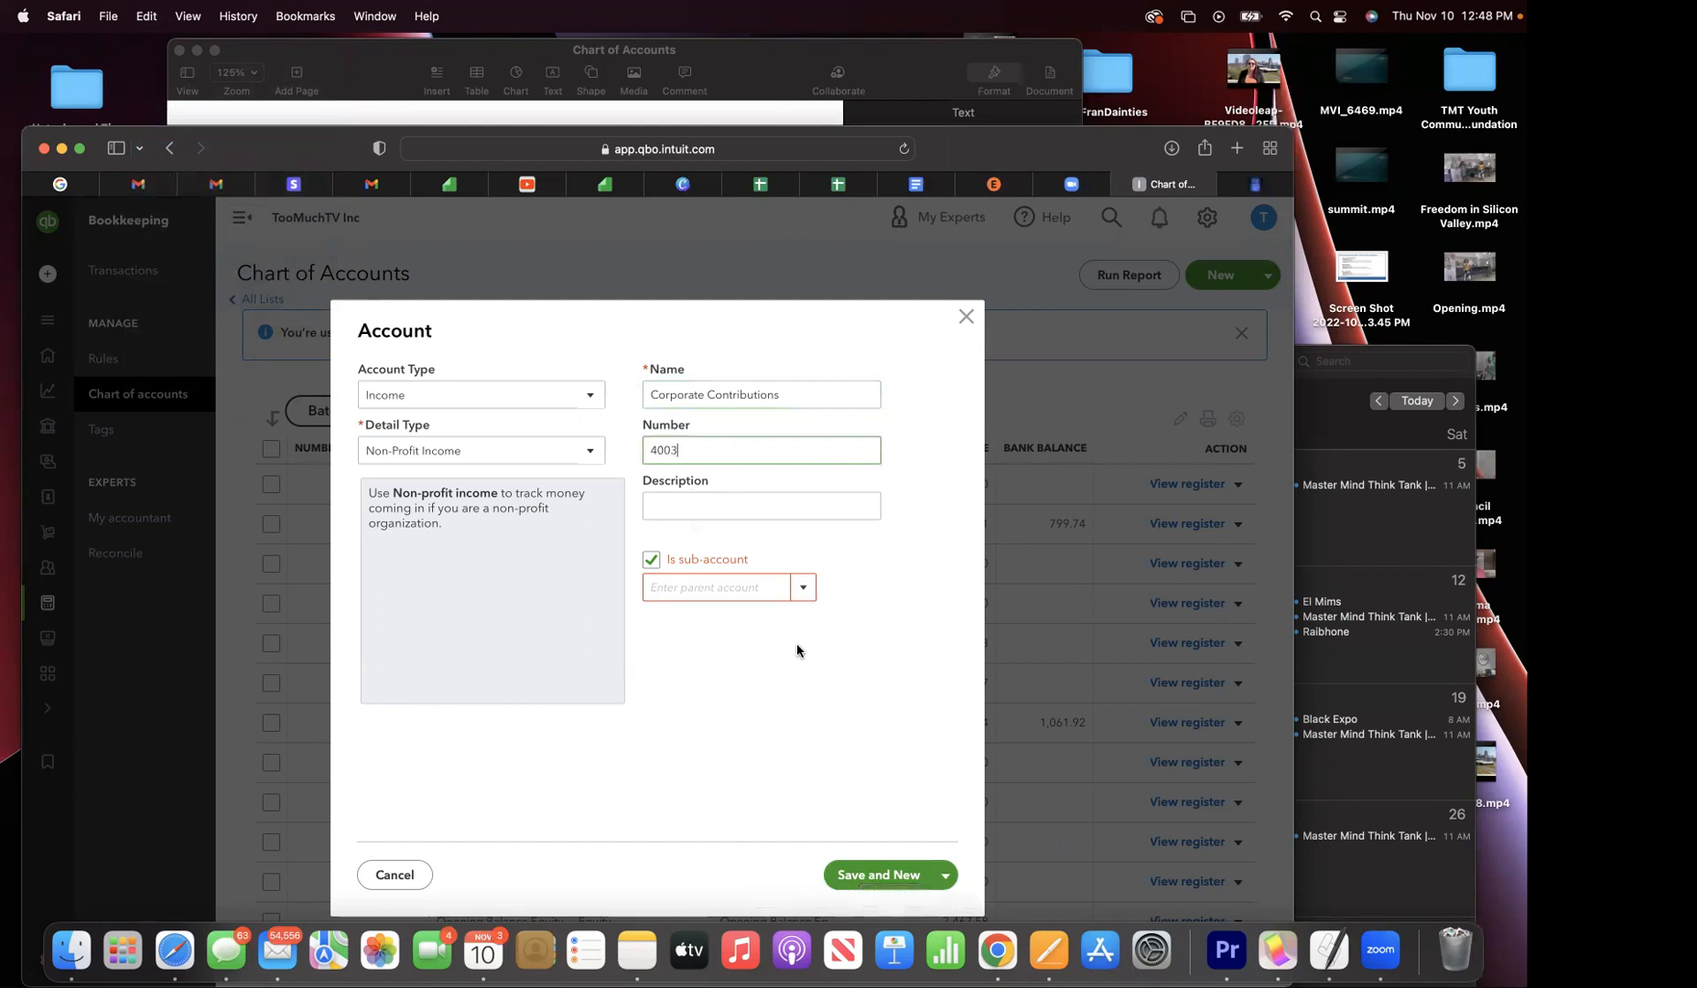
click(772, 589)
click(803, 590)
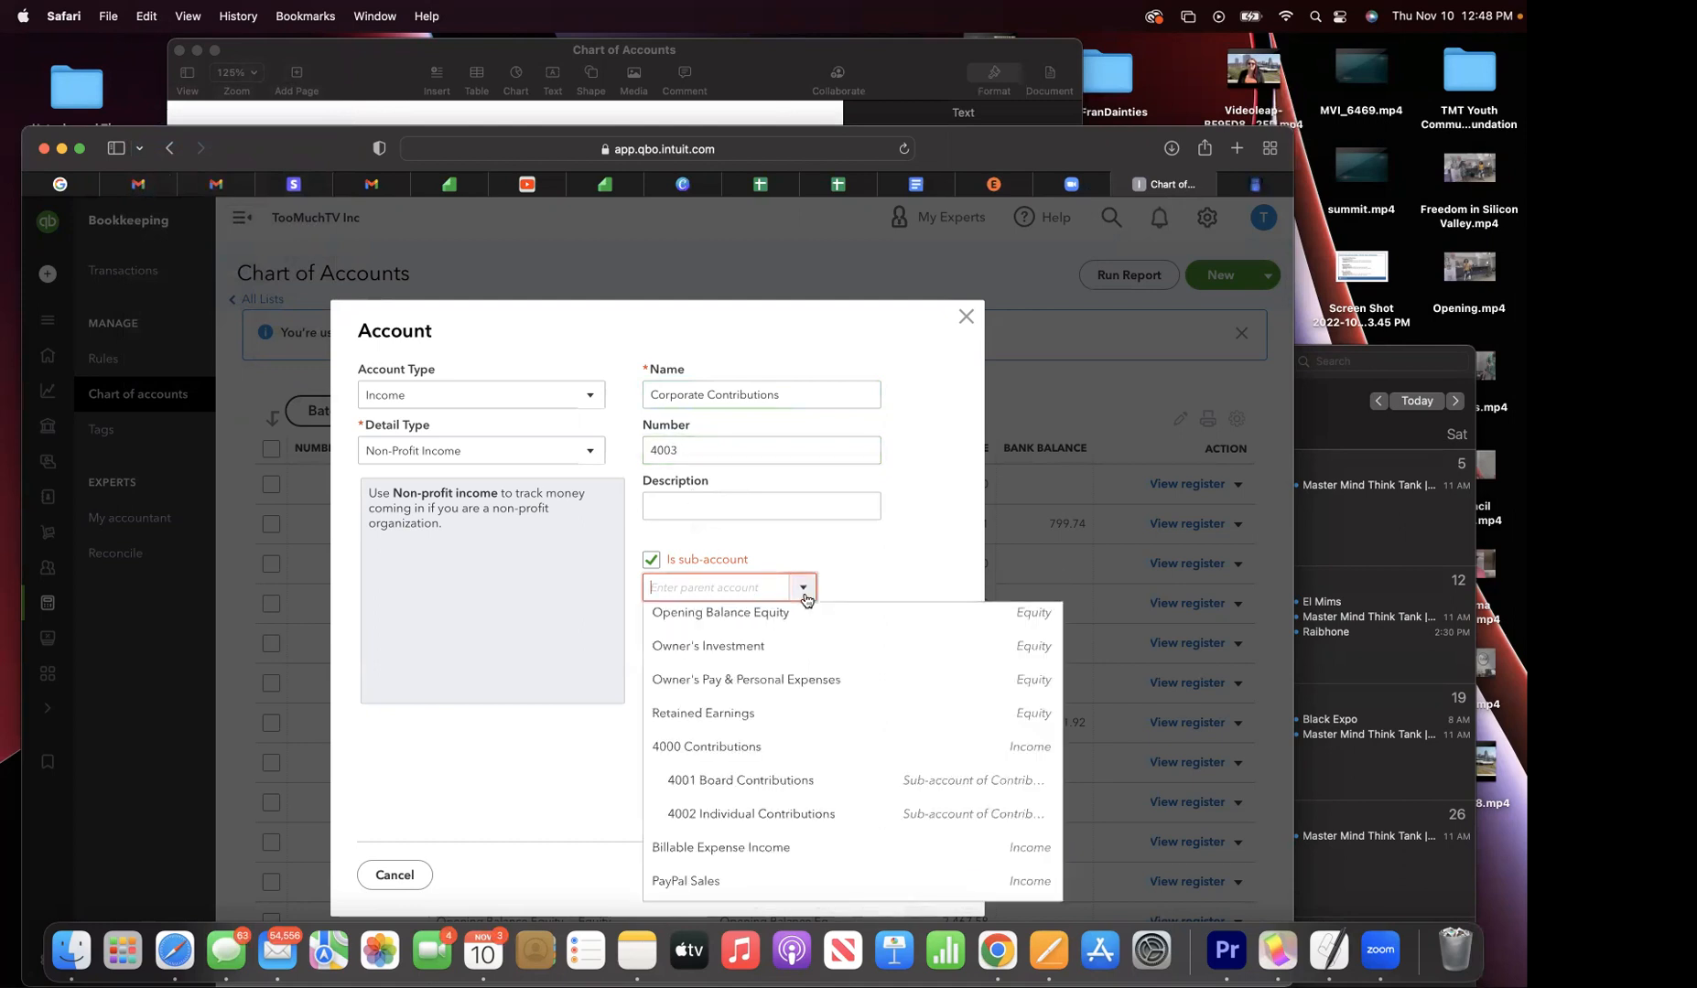
click(738, 763)
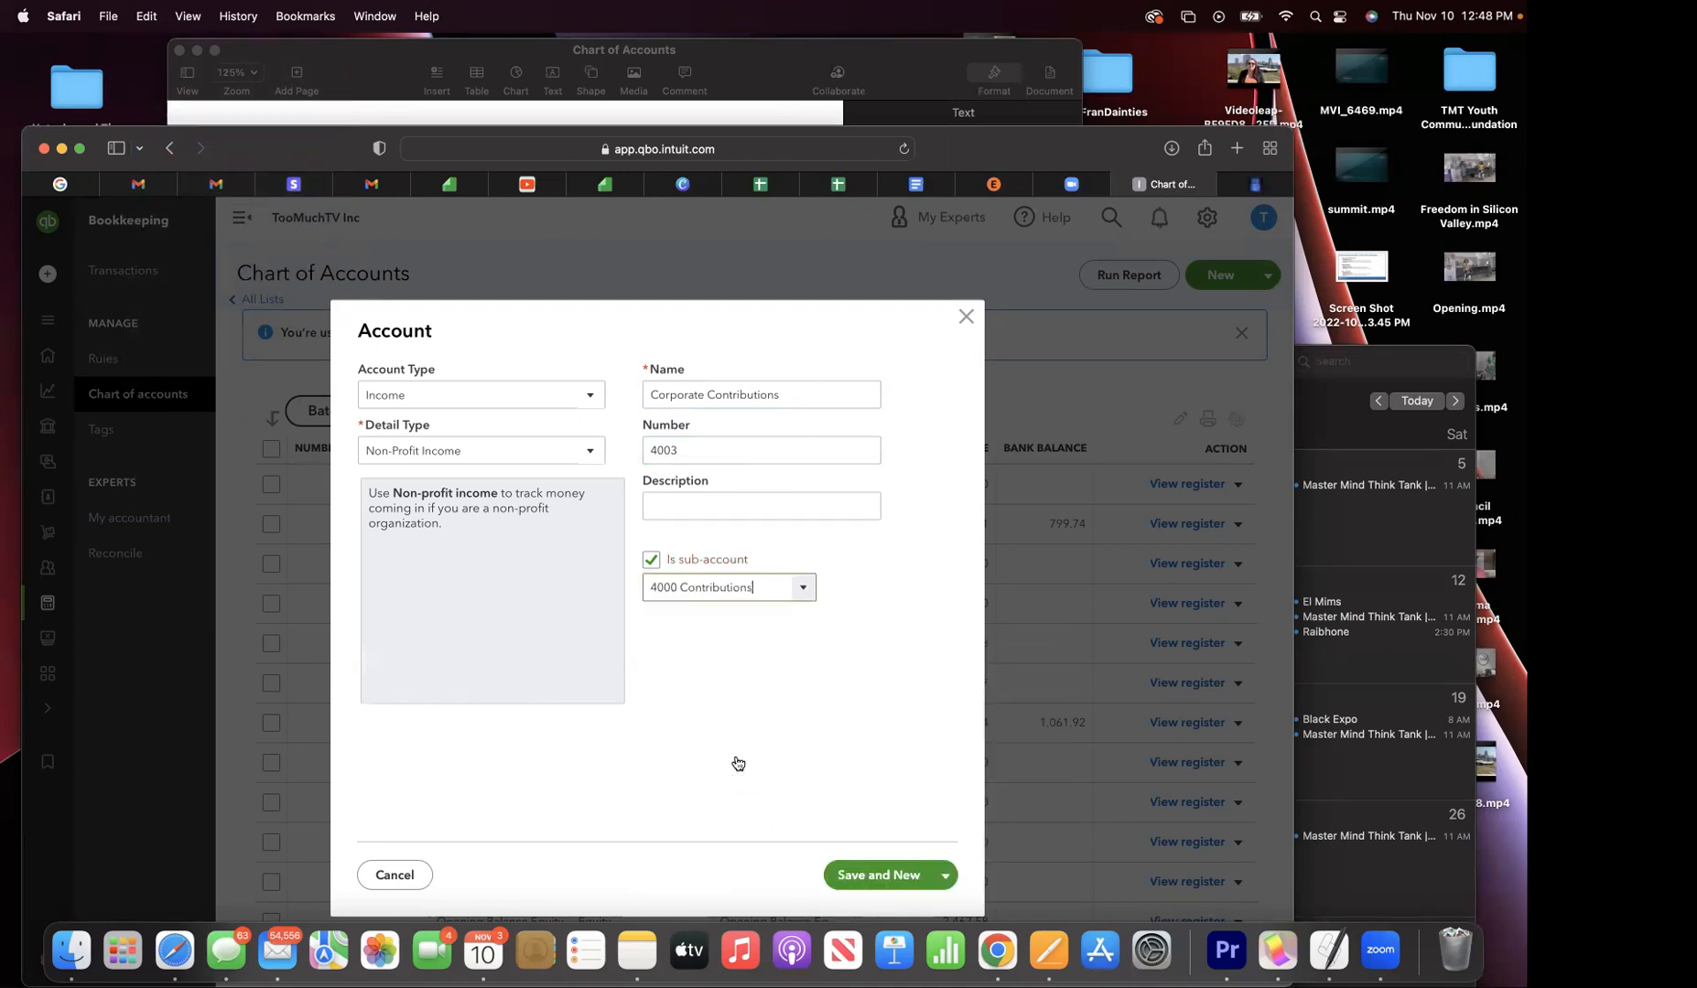
click(861, 867)
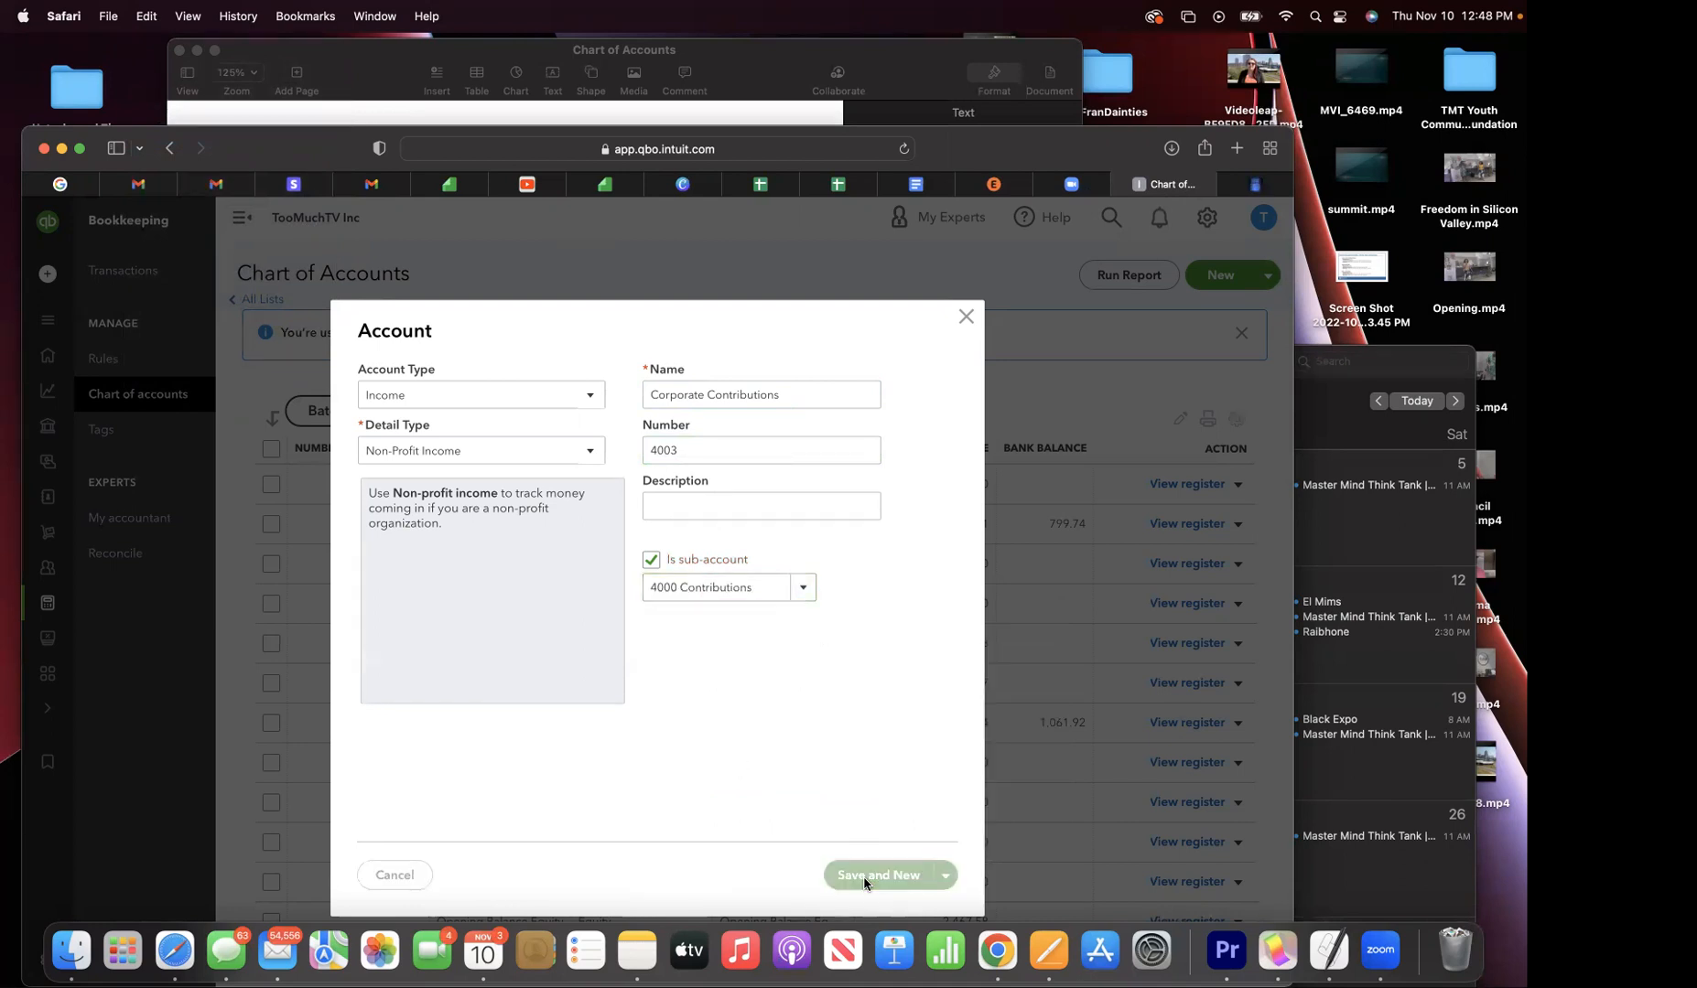
drag(266, 135, 316, 141)
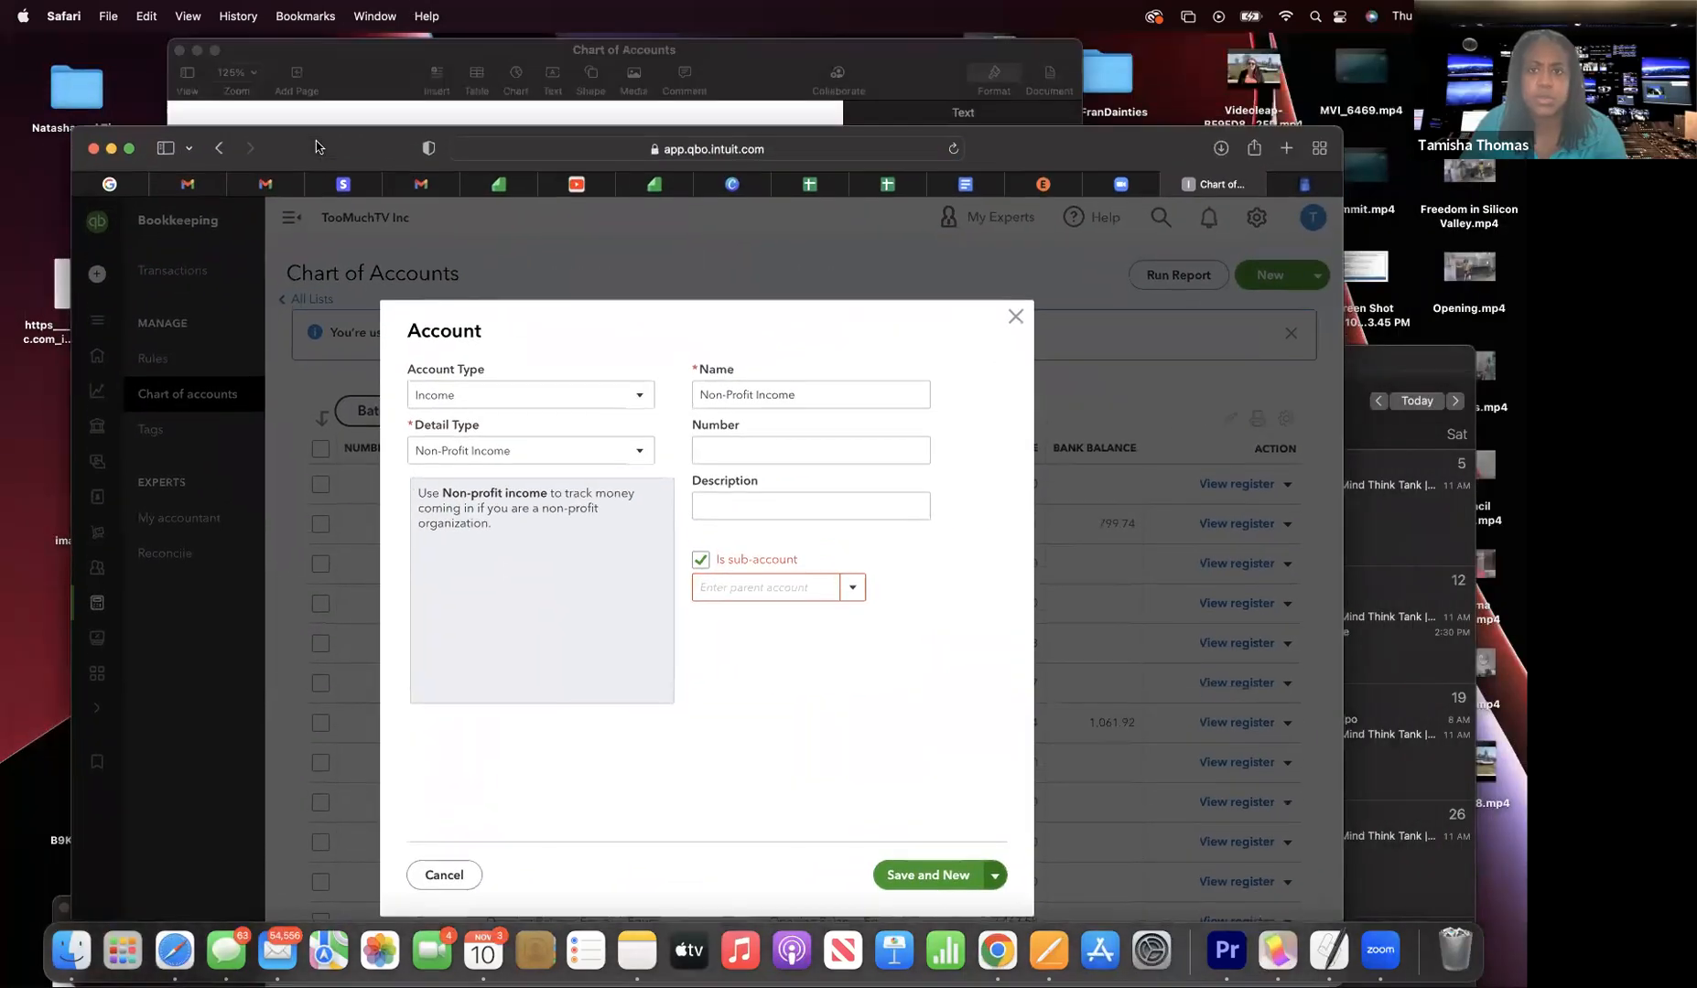
- Glance at the chart-of-accounts document, then return to the QuickBooks new-account entry and reposition the window
click(992, 185)
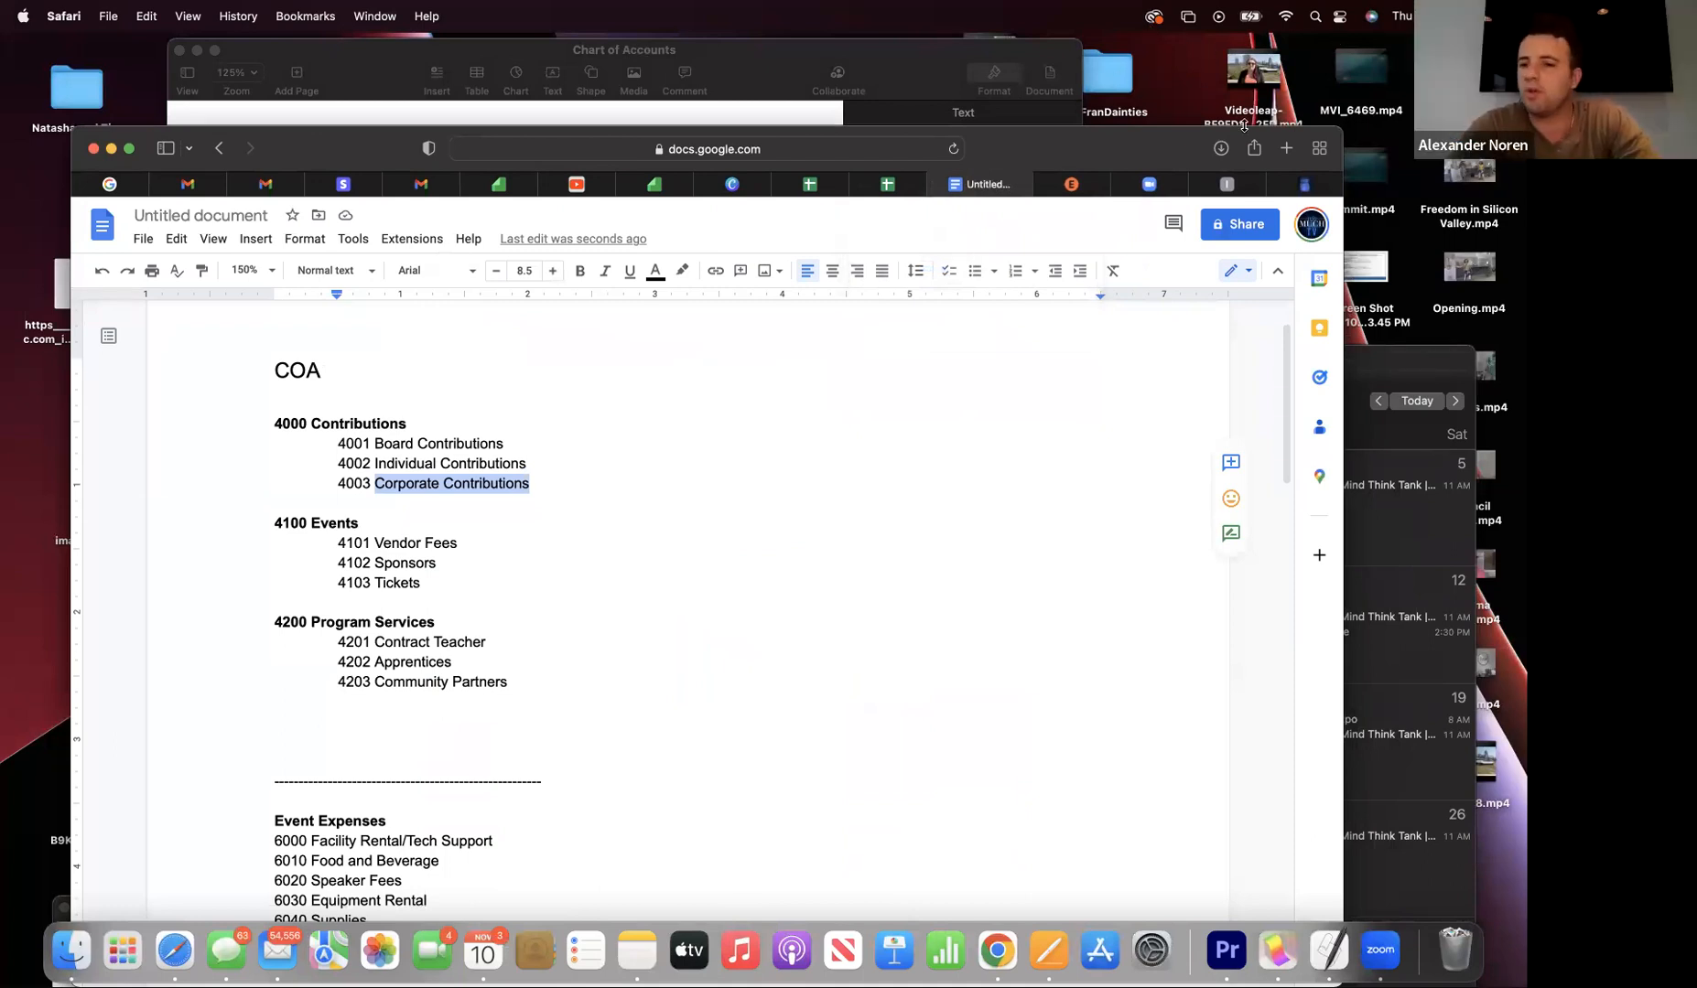
click(1226, 184)
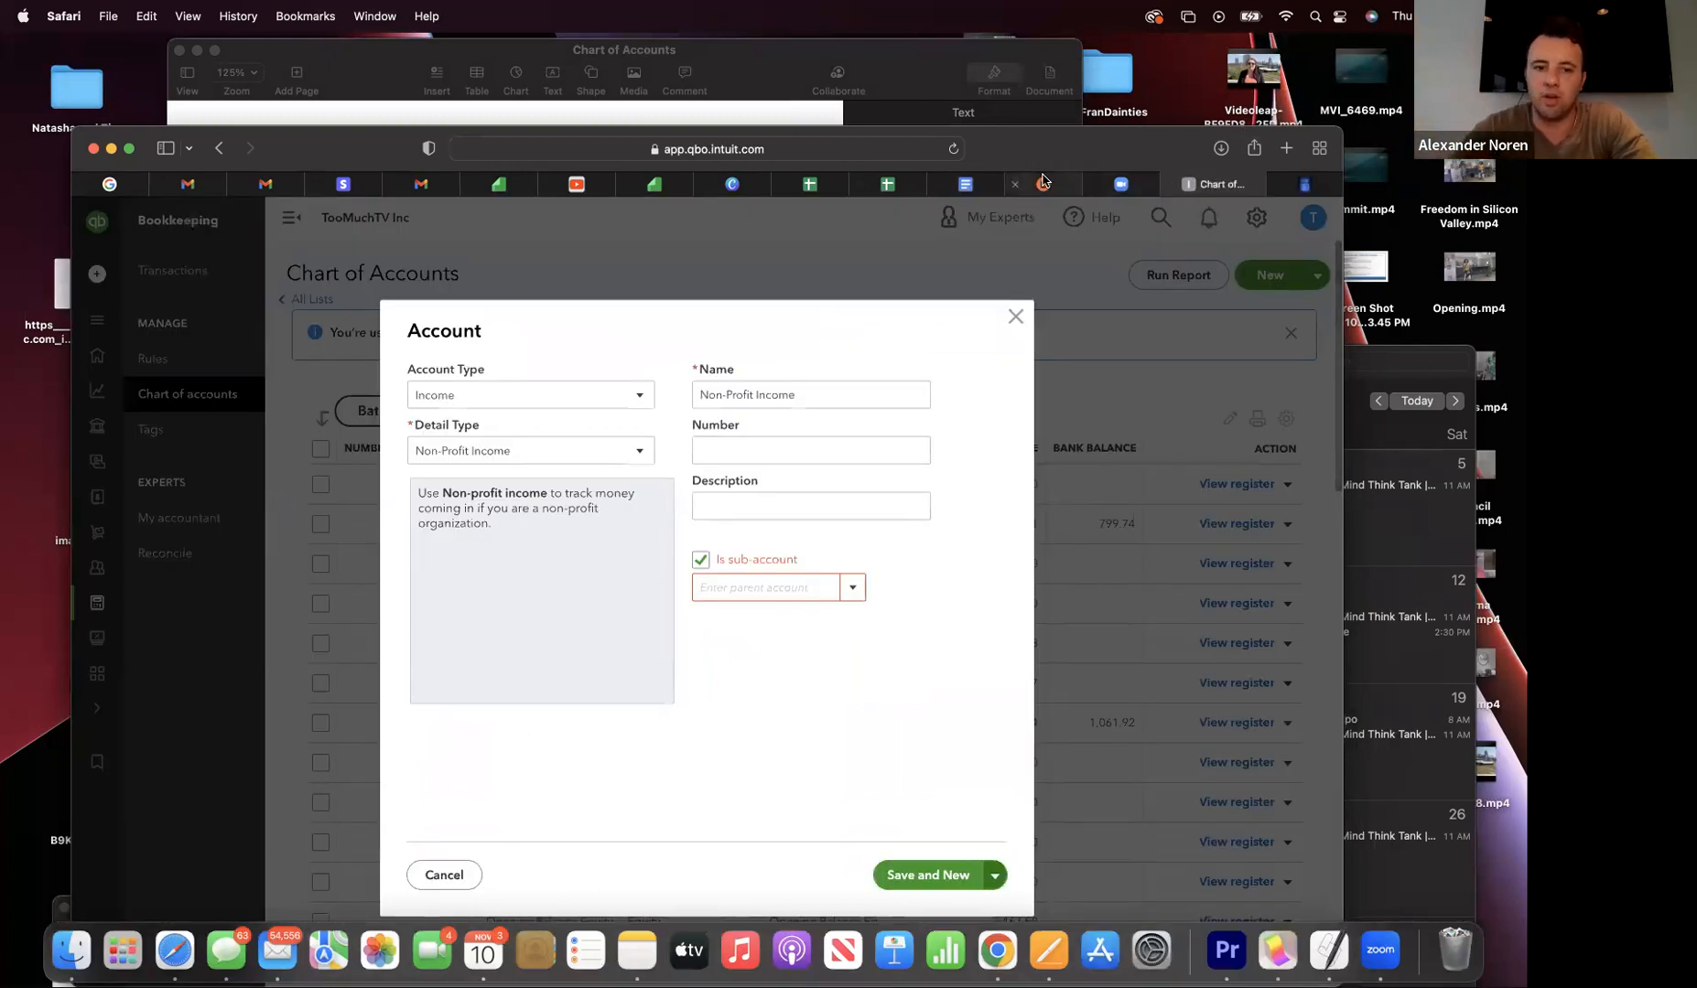
drag(1014, 147, 1010, 80)
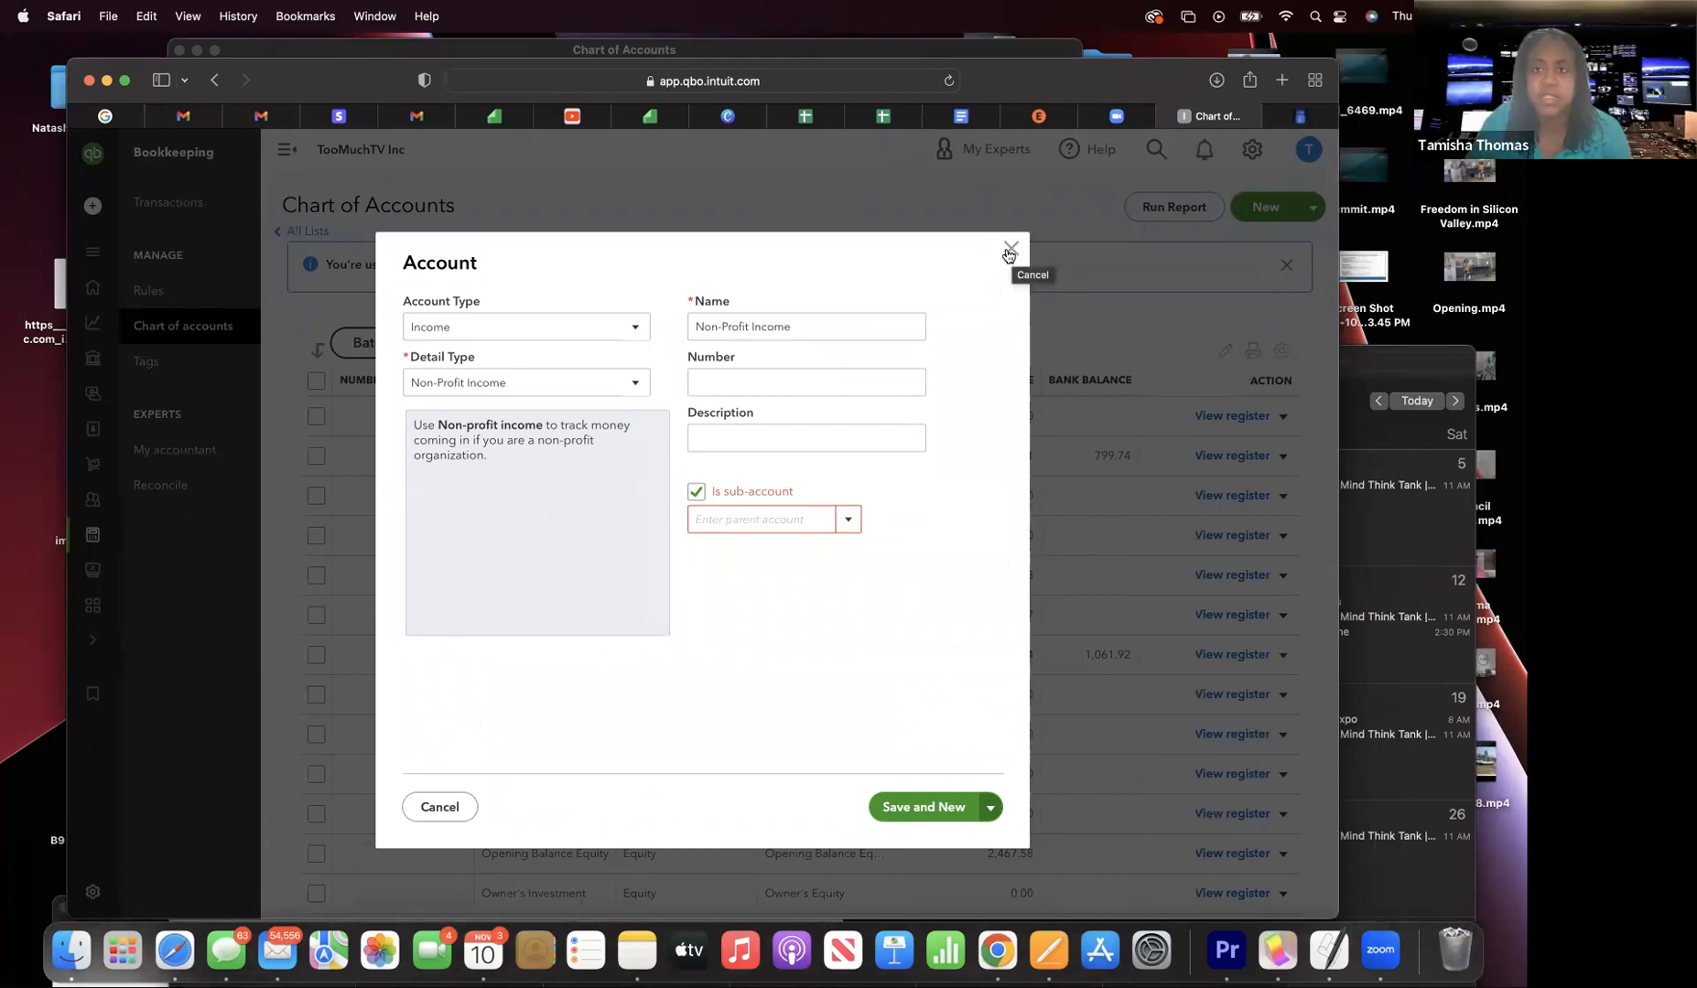
click(1009, 251)
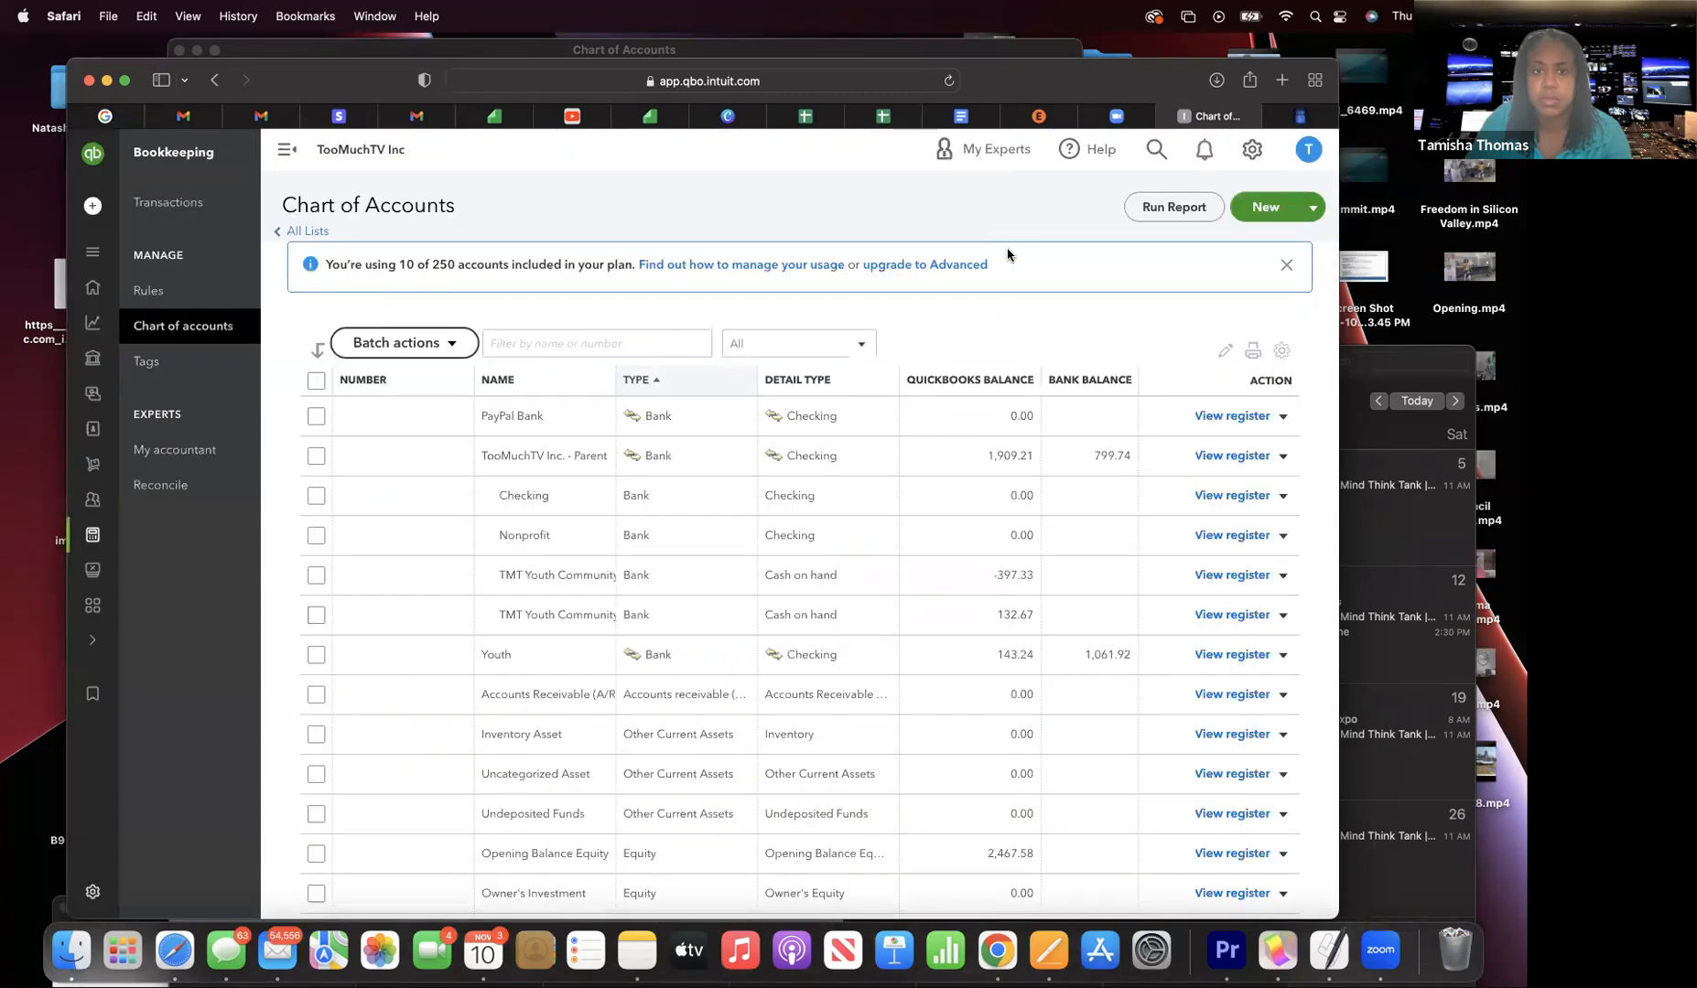
scroll(776, 570, down, 1)
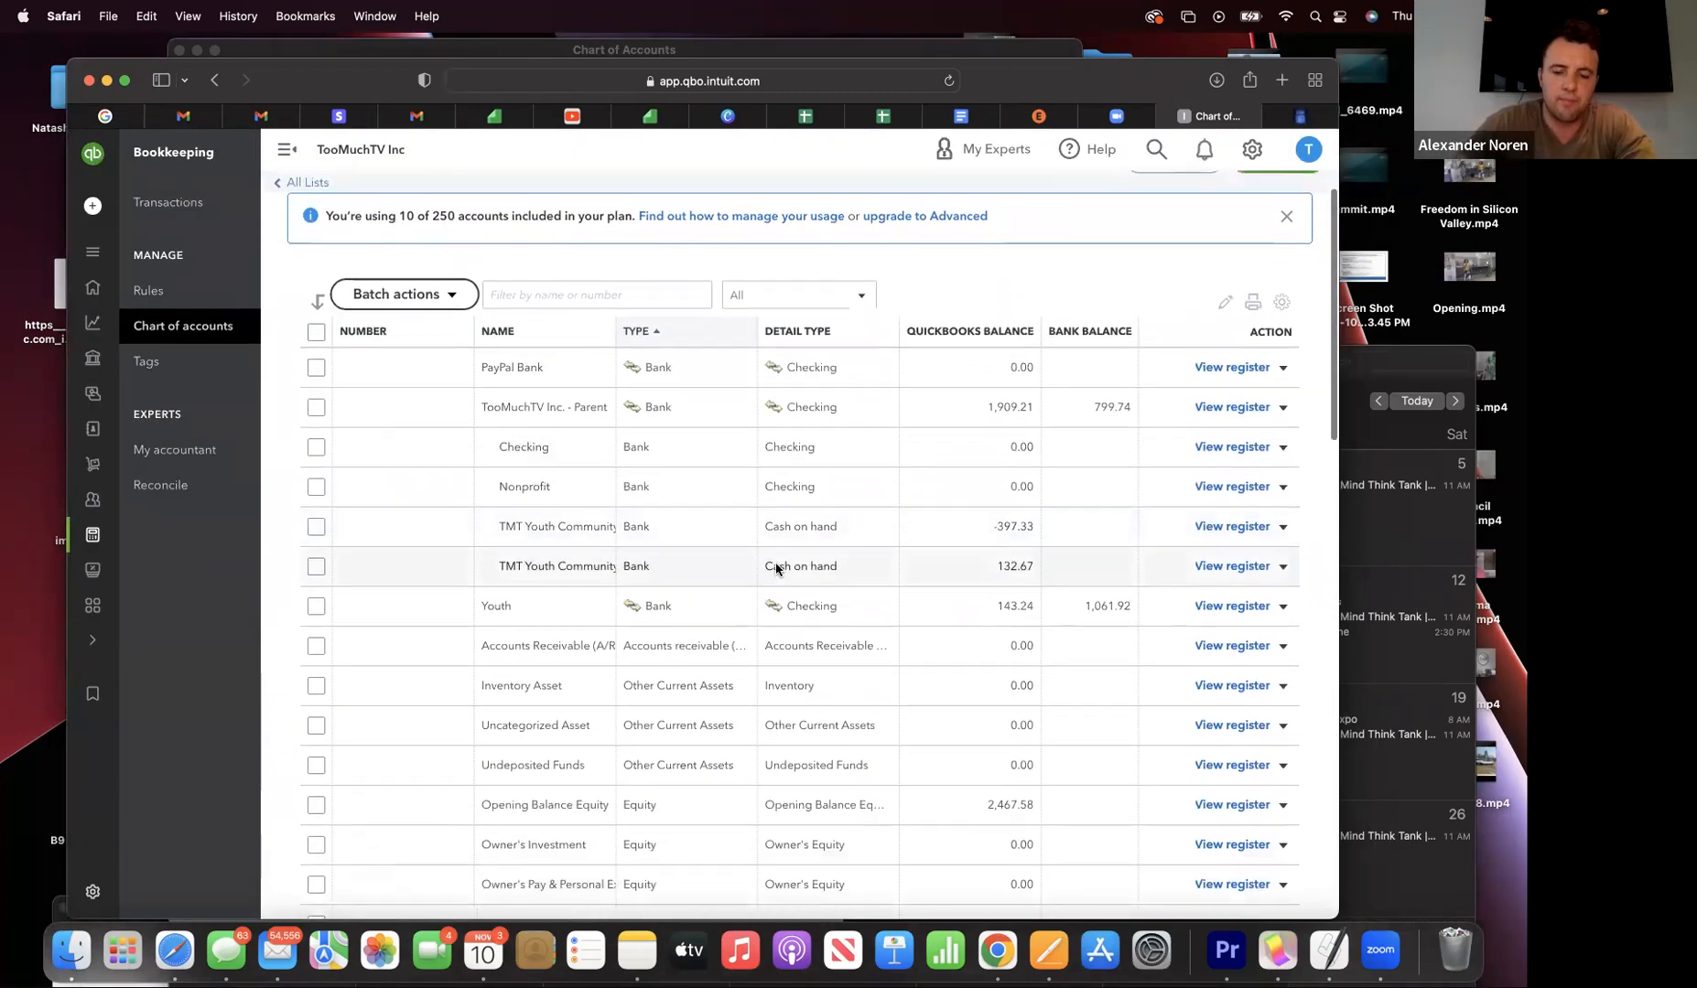
scroll(776, 570, up, 1)
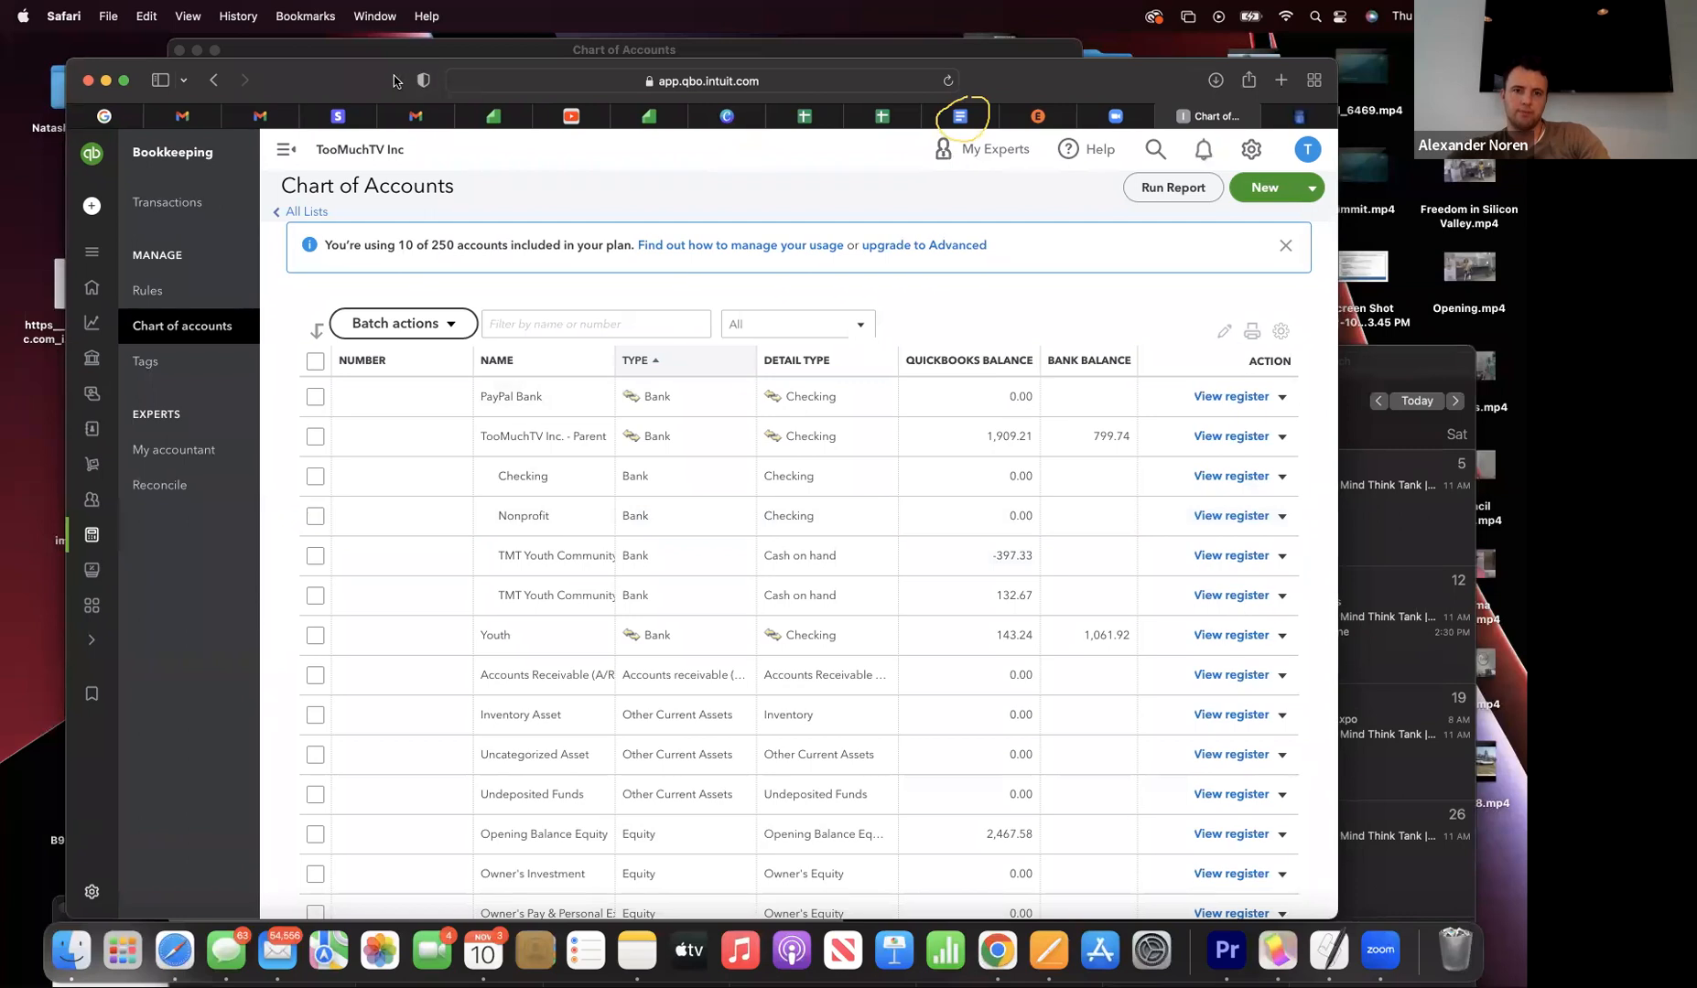
drag(394, 76, 395, 128)
- Indent income account lines 4000–4203 one level and add a 'Non-Profit' heading under COA
click(954, 172)
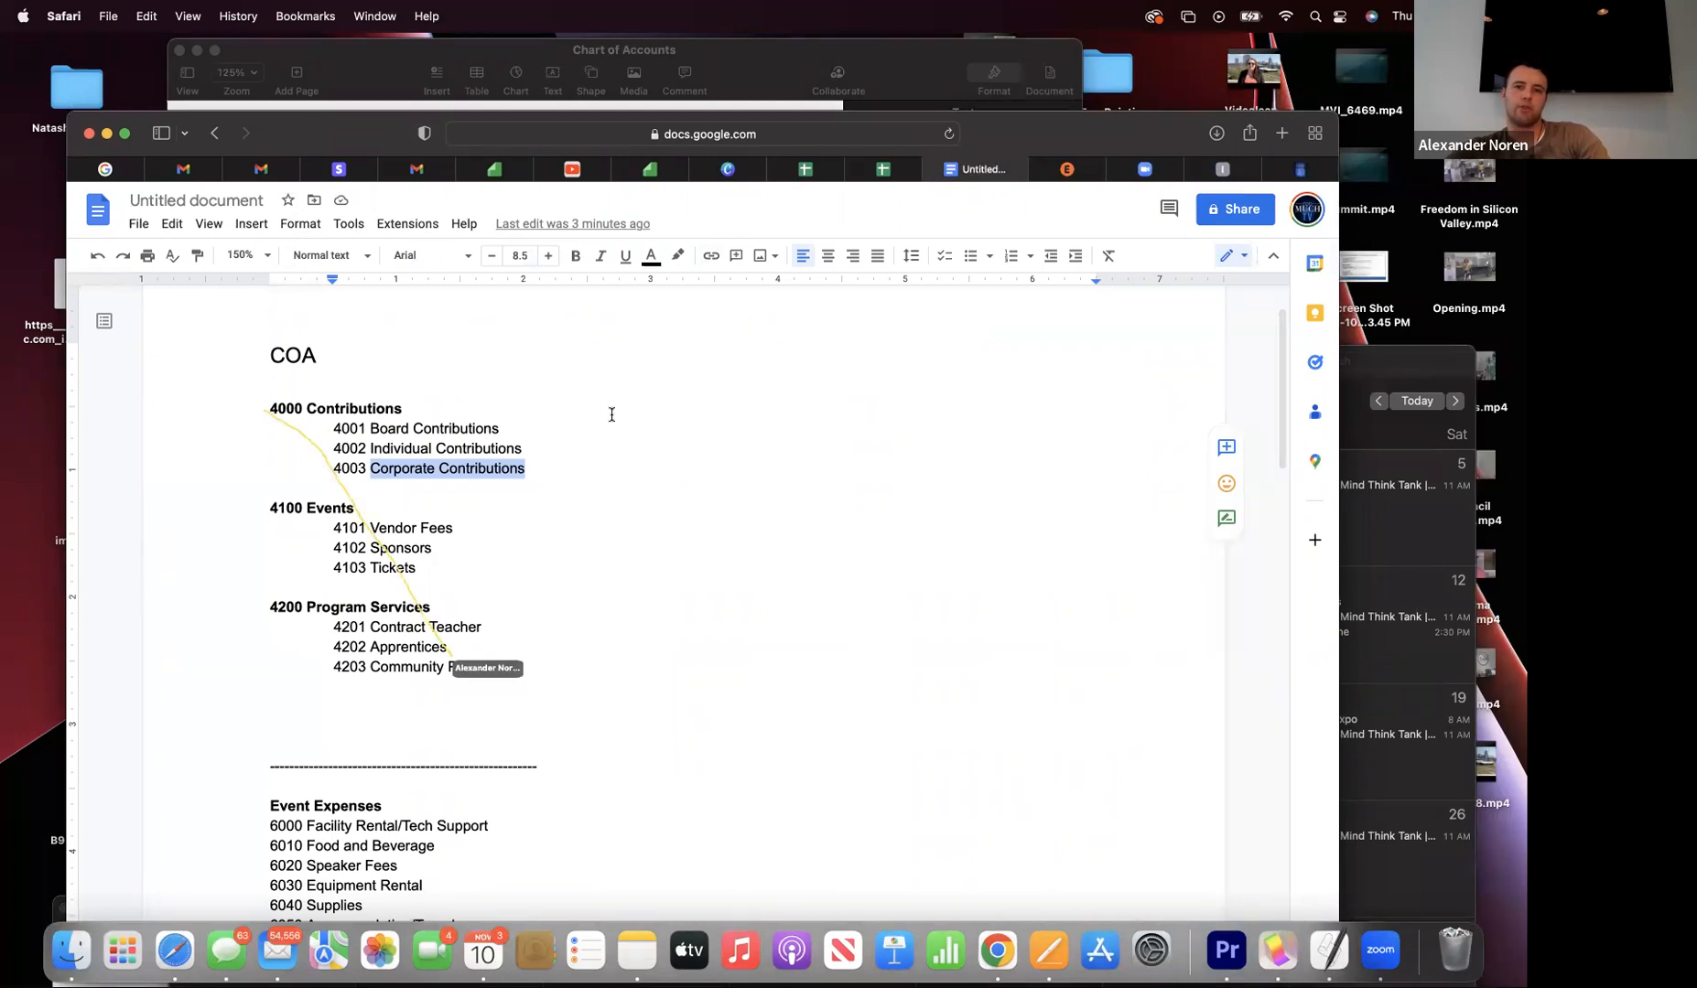
mouse_move(260, 408)
mouse_down()
mouse_move(521, 640)
mouse_move(525, 691)
mouse_up()
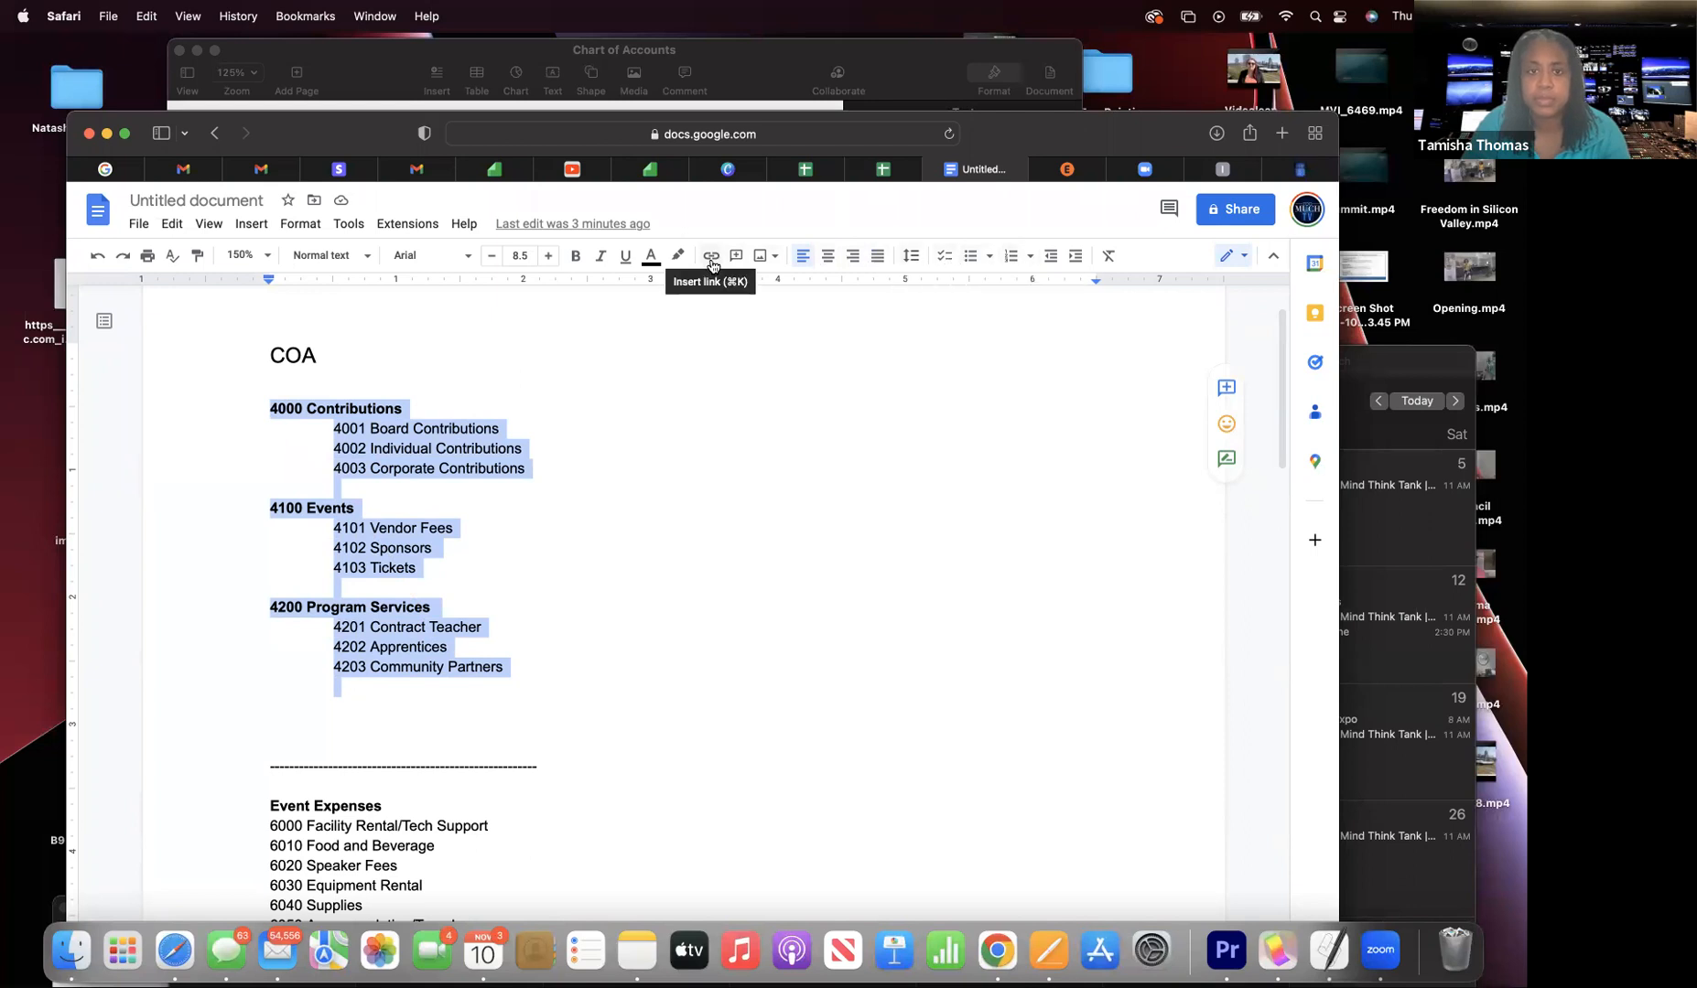
click(1066, 260)
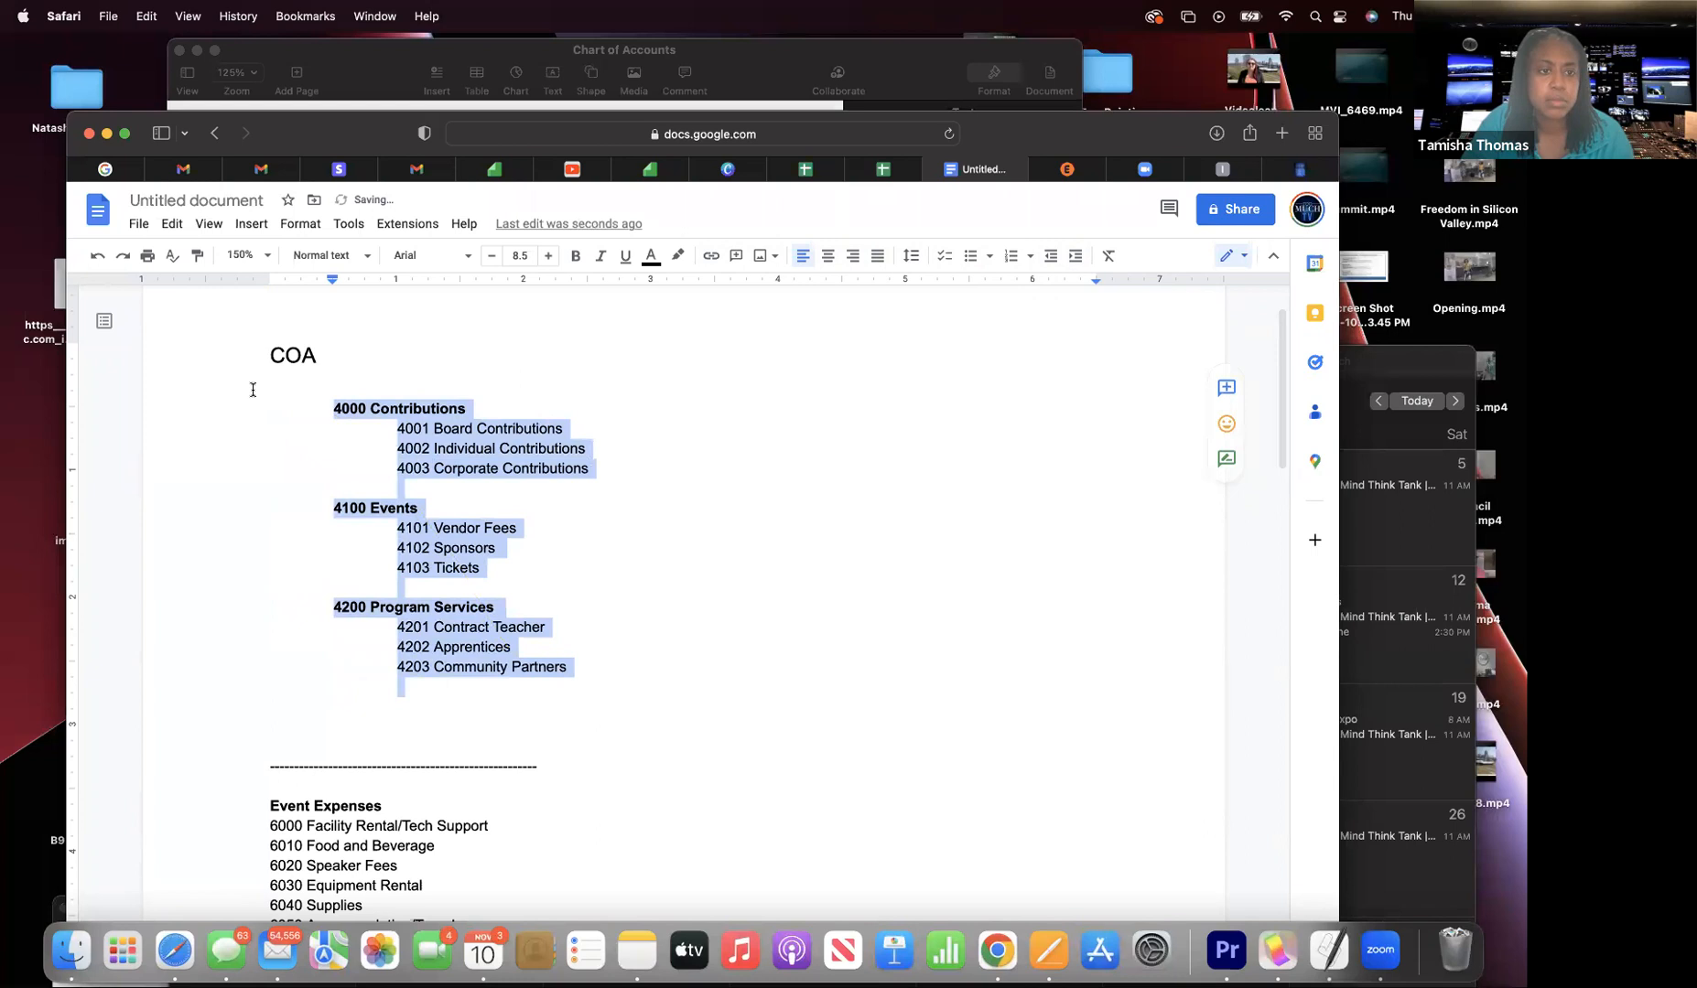
click(249, 391)
text(No)
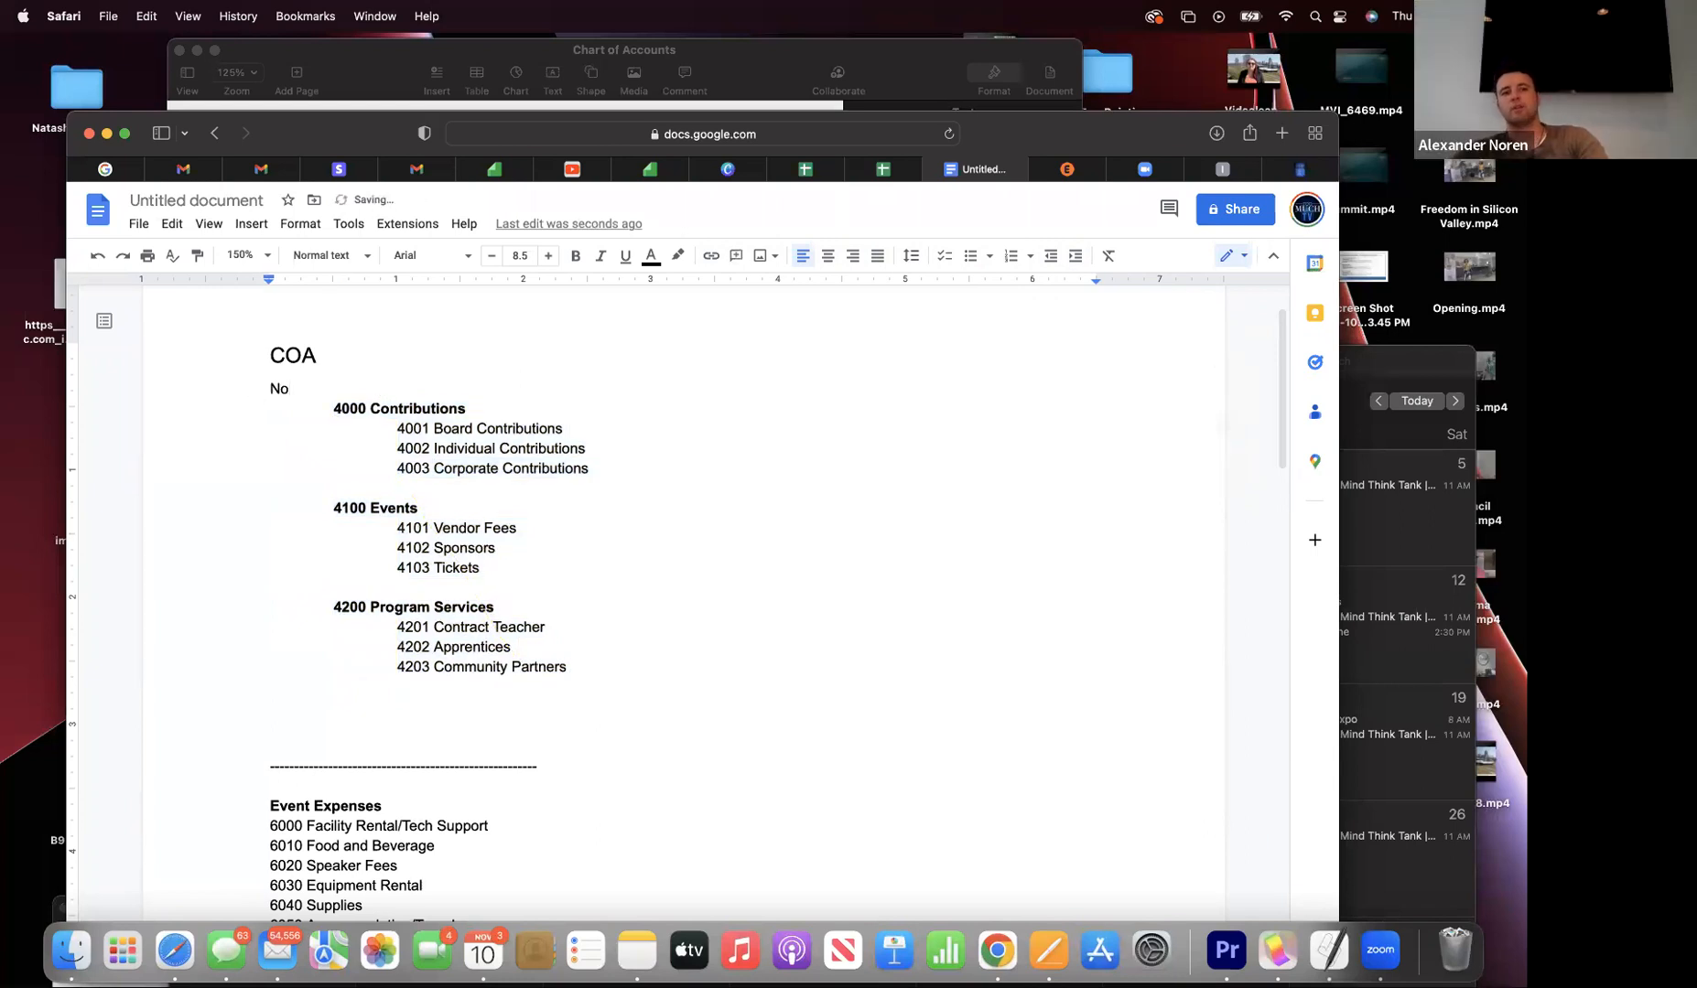
text(n)
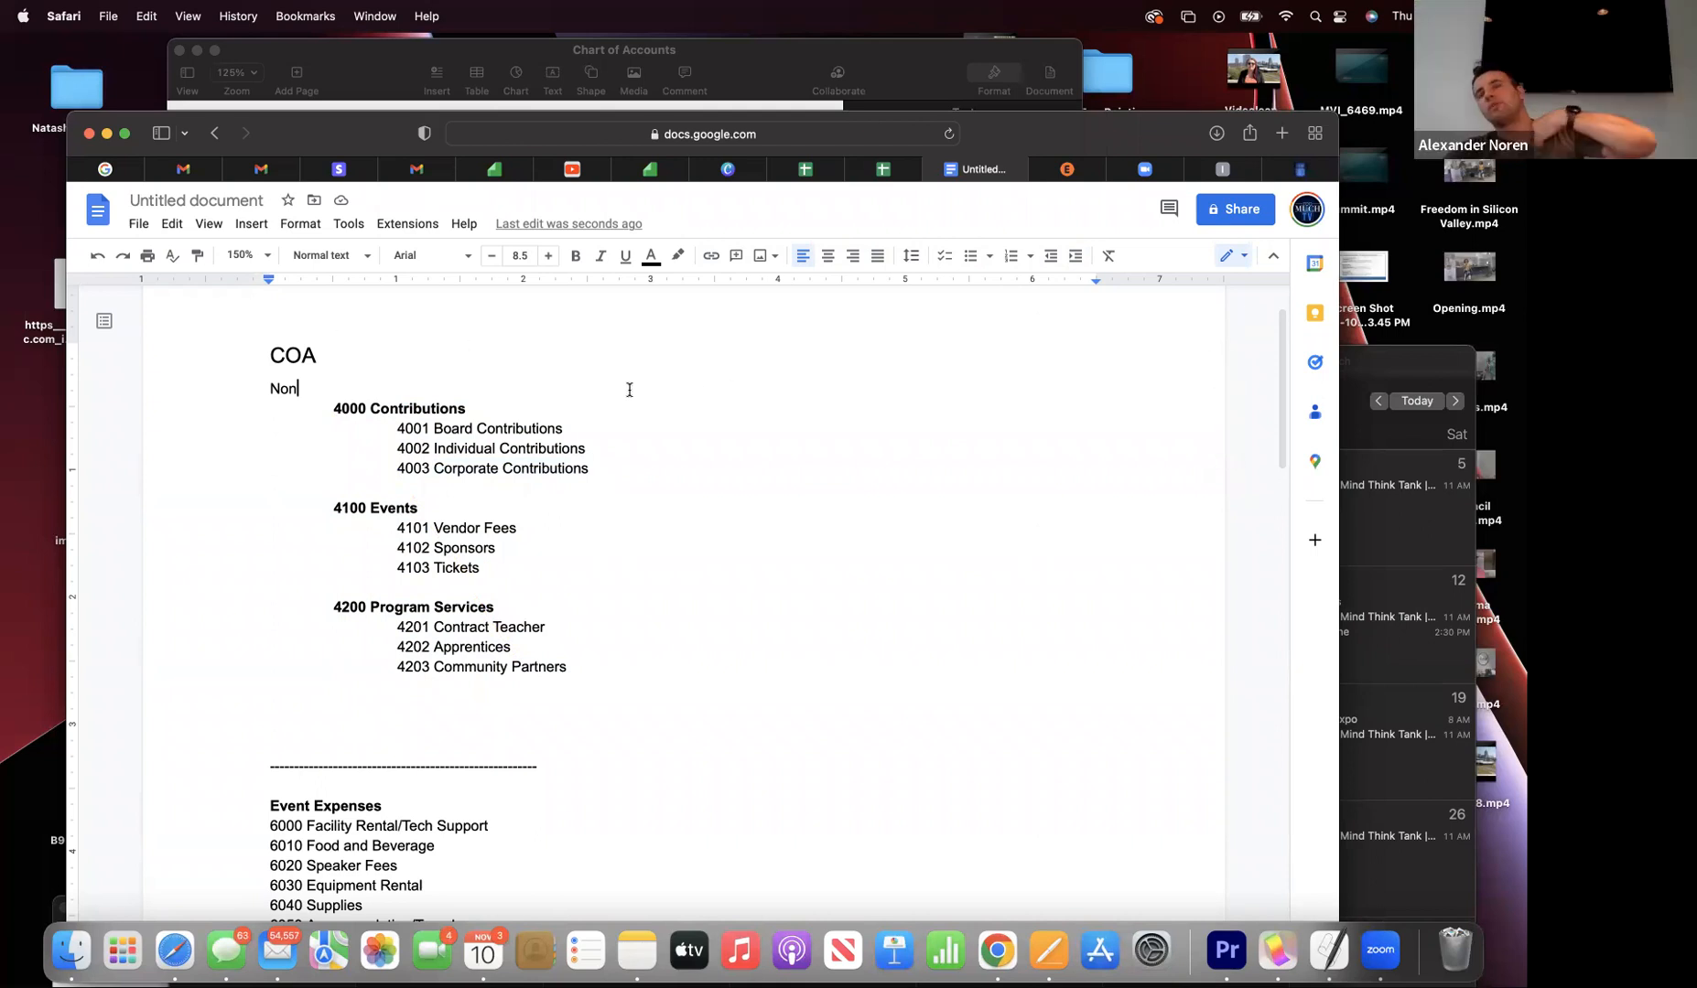
text(-P)
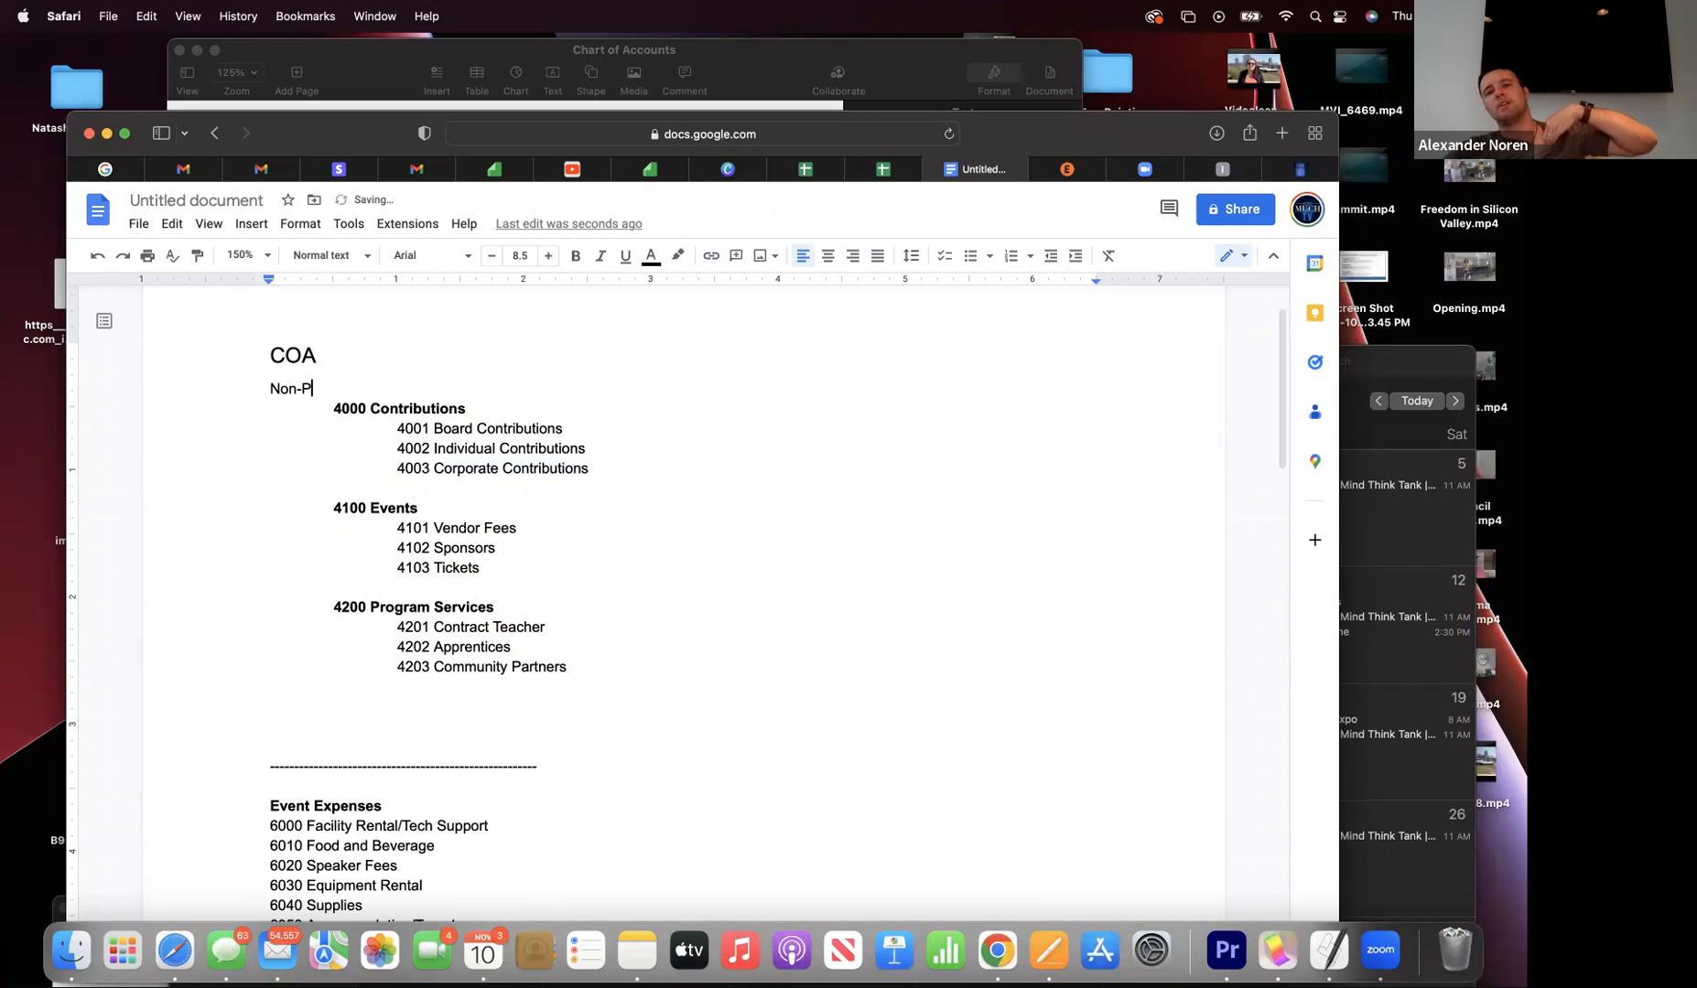
text(rofit)
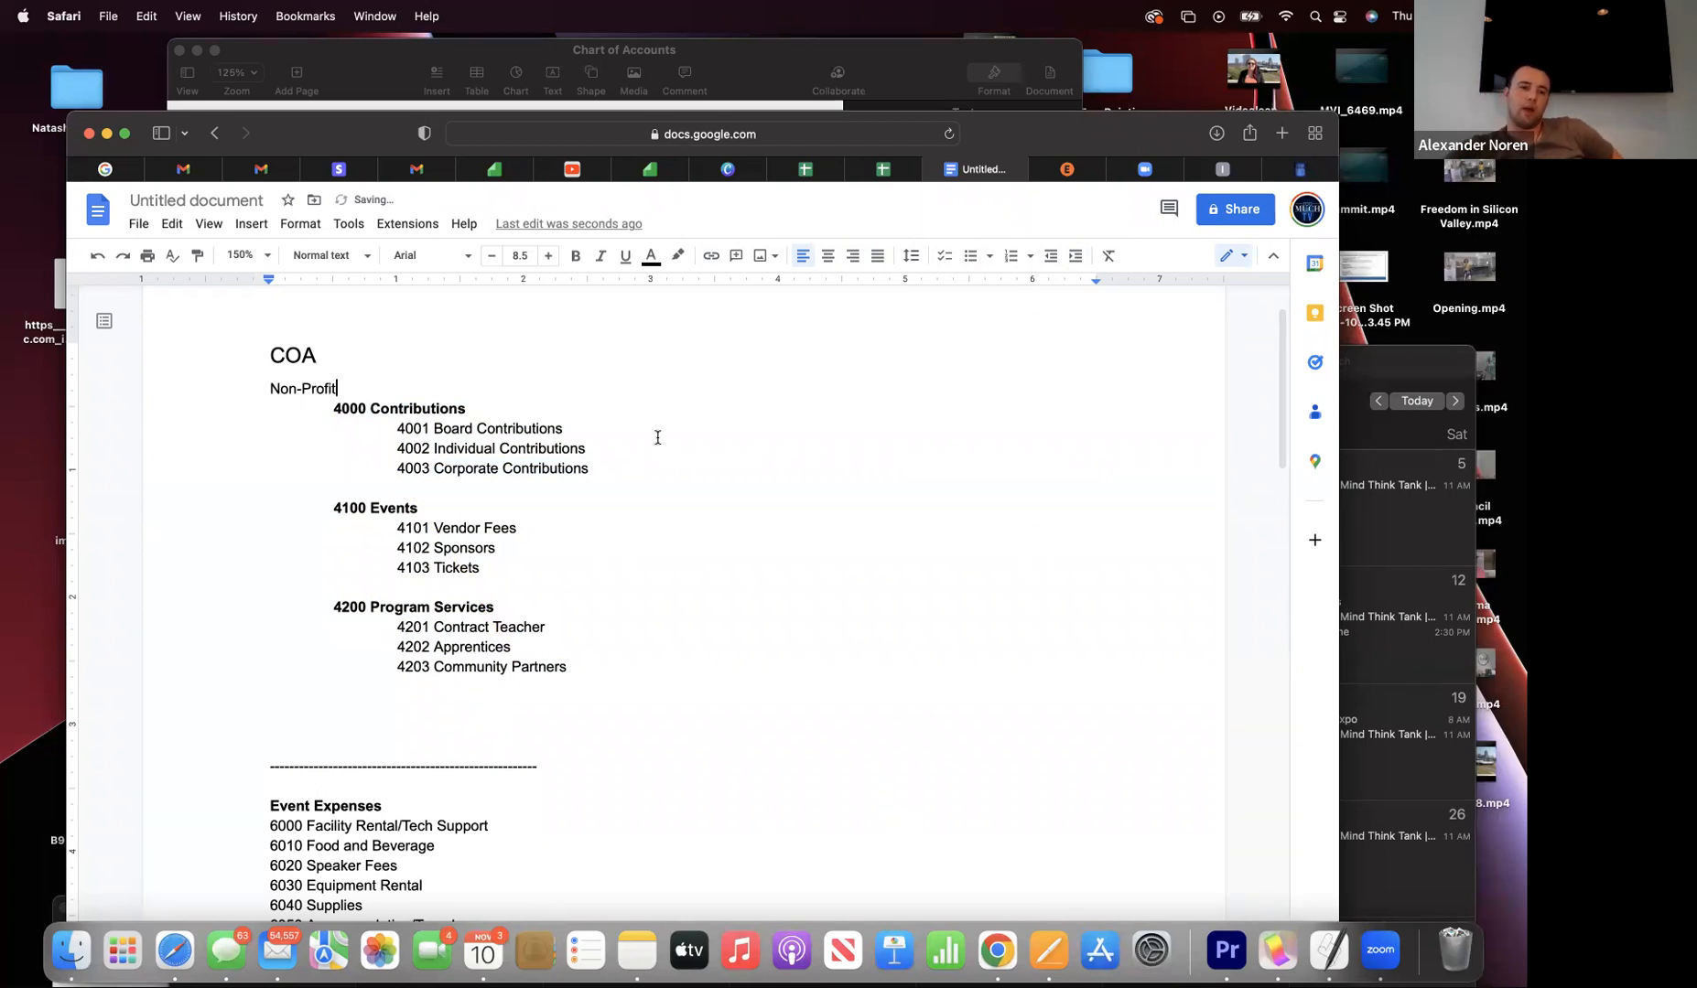
- Remove the indent from the blank line above the dashed divider, testing it with stray letters
scroll(343, 379, down, 5)
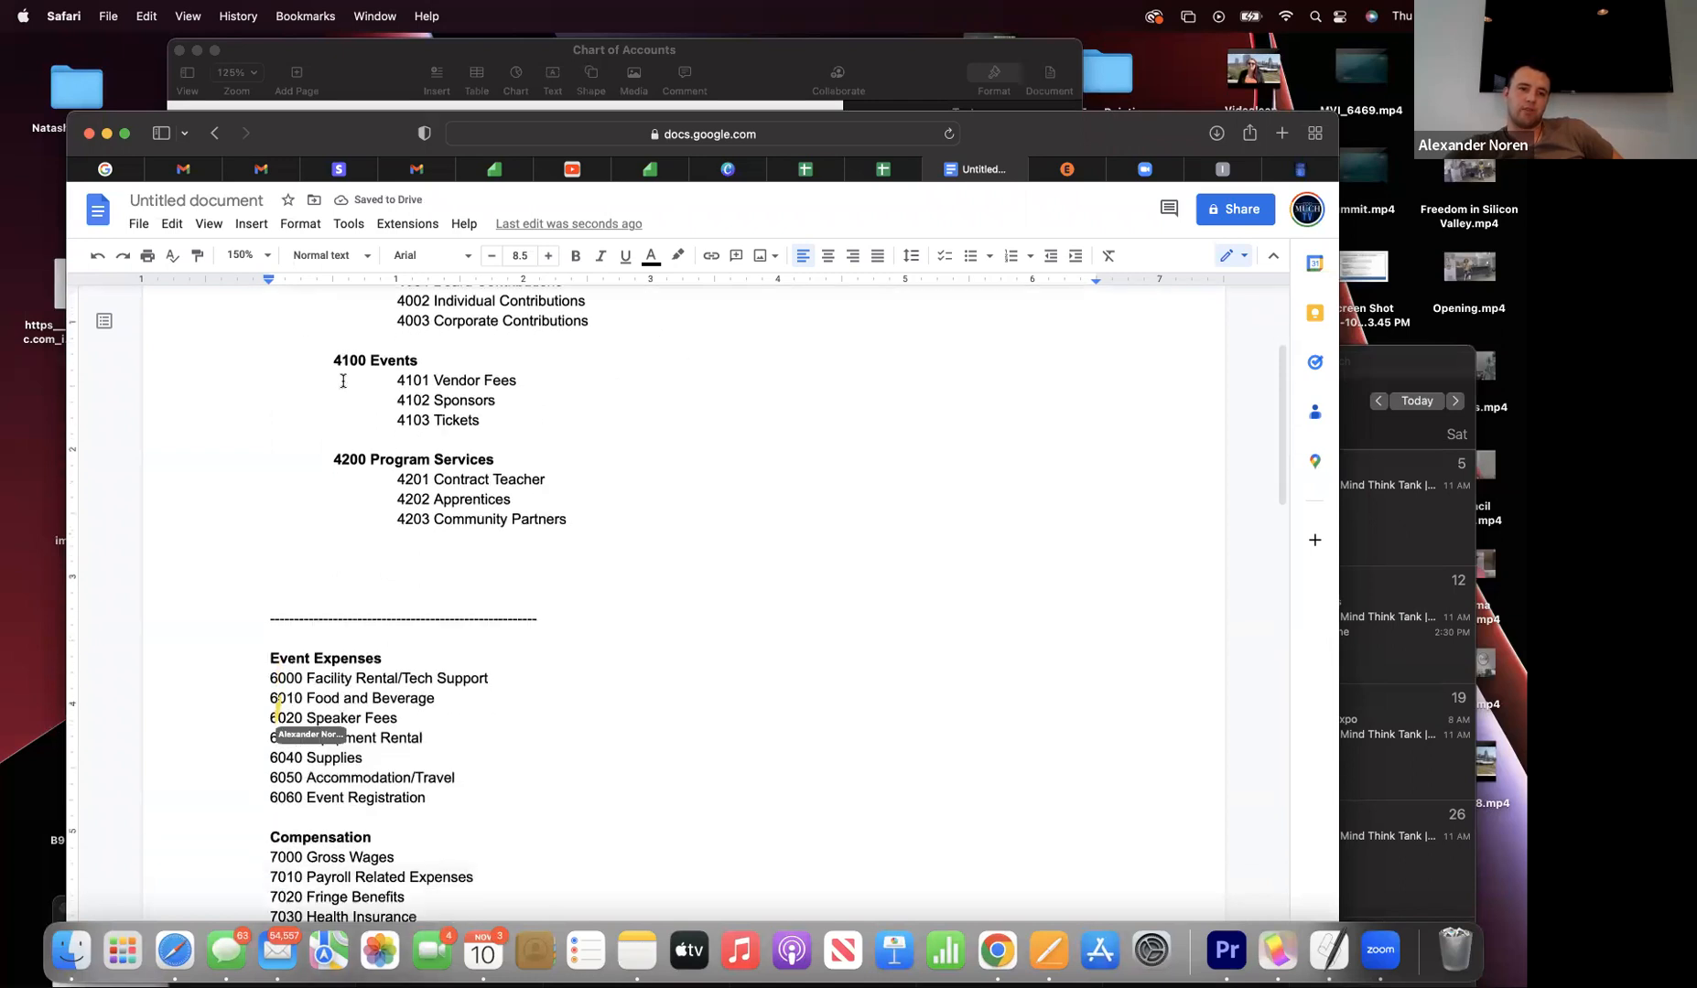
scroll(343, 379, up, 1)
drag(269, 335, 440, 694)
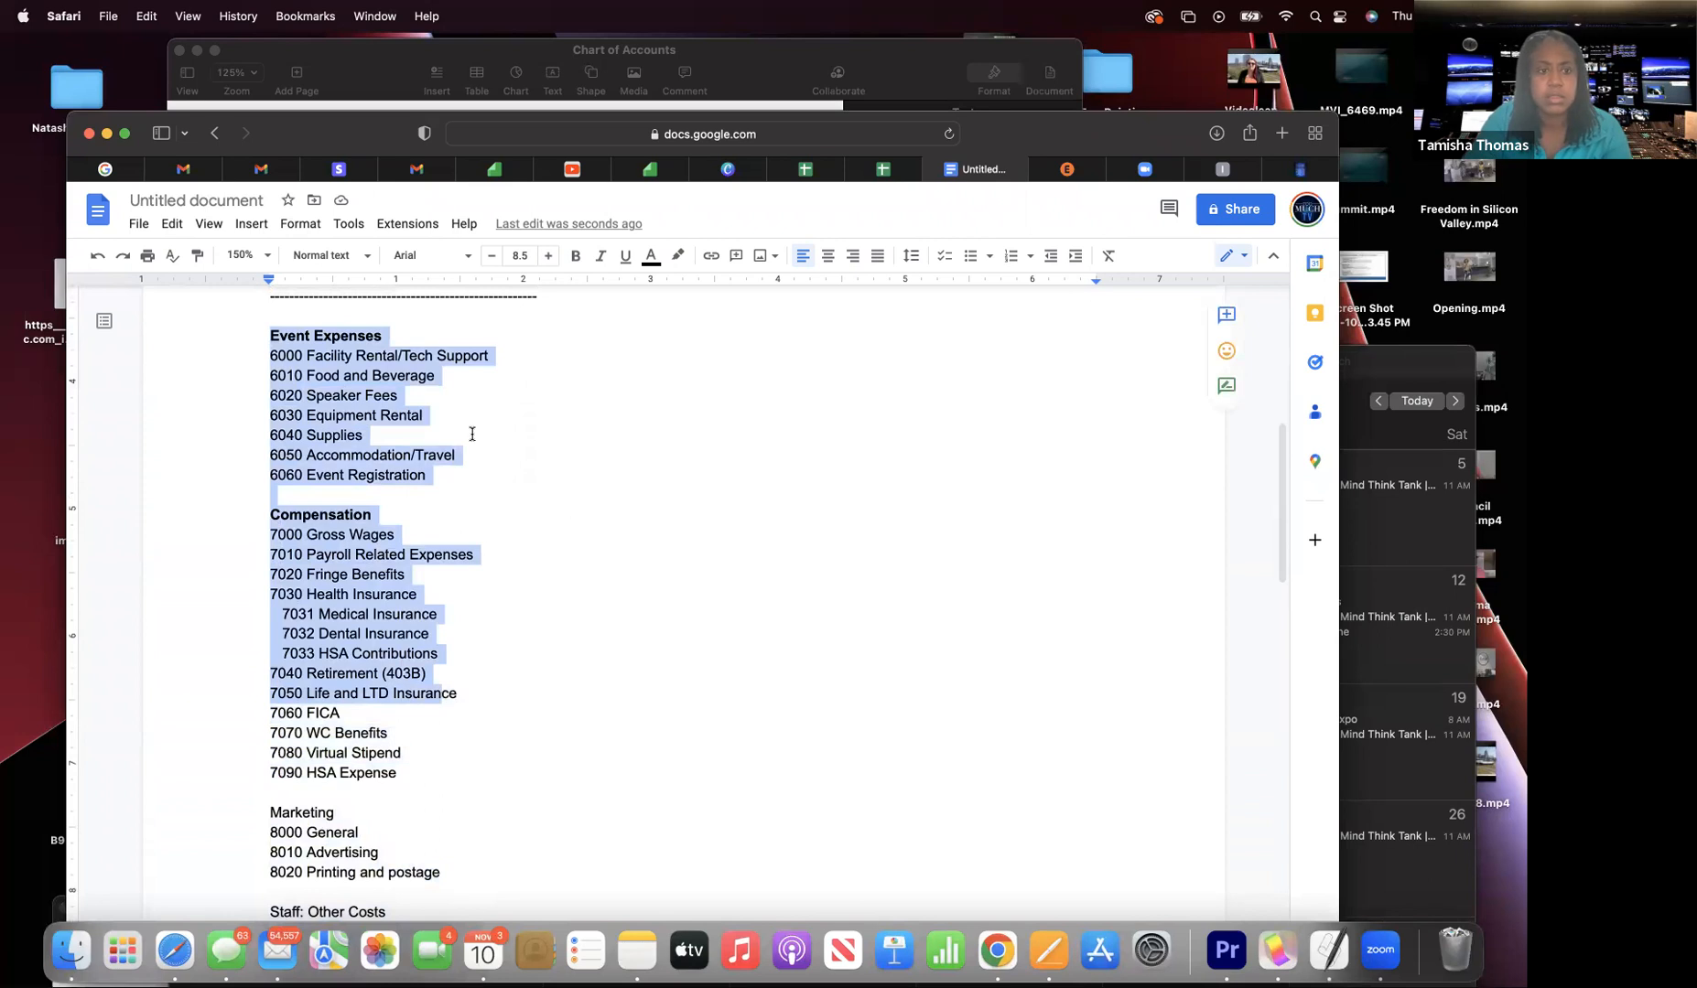
click(495, 441)
scroll(495, 441, up, 4)
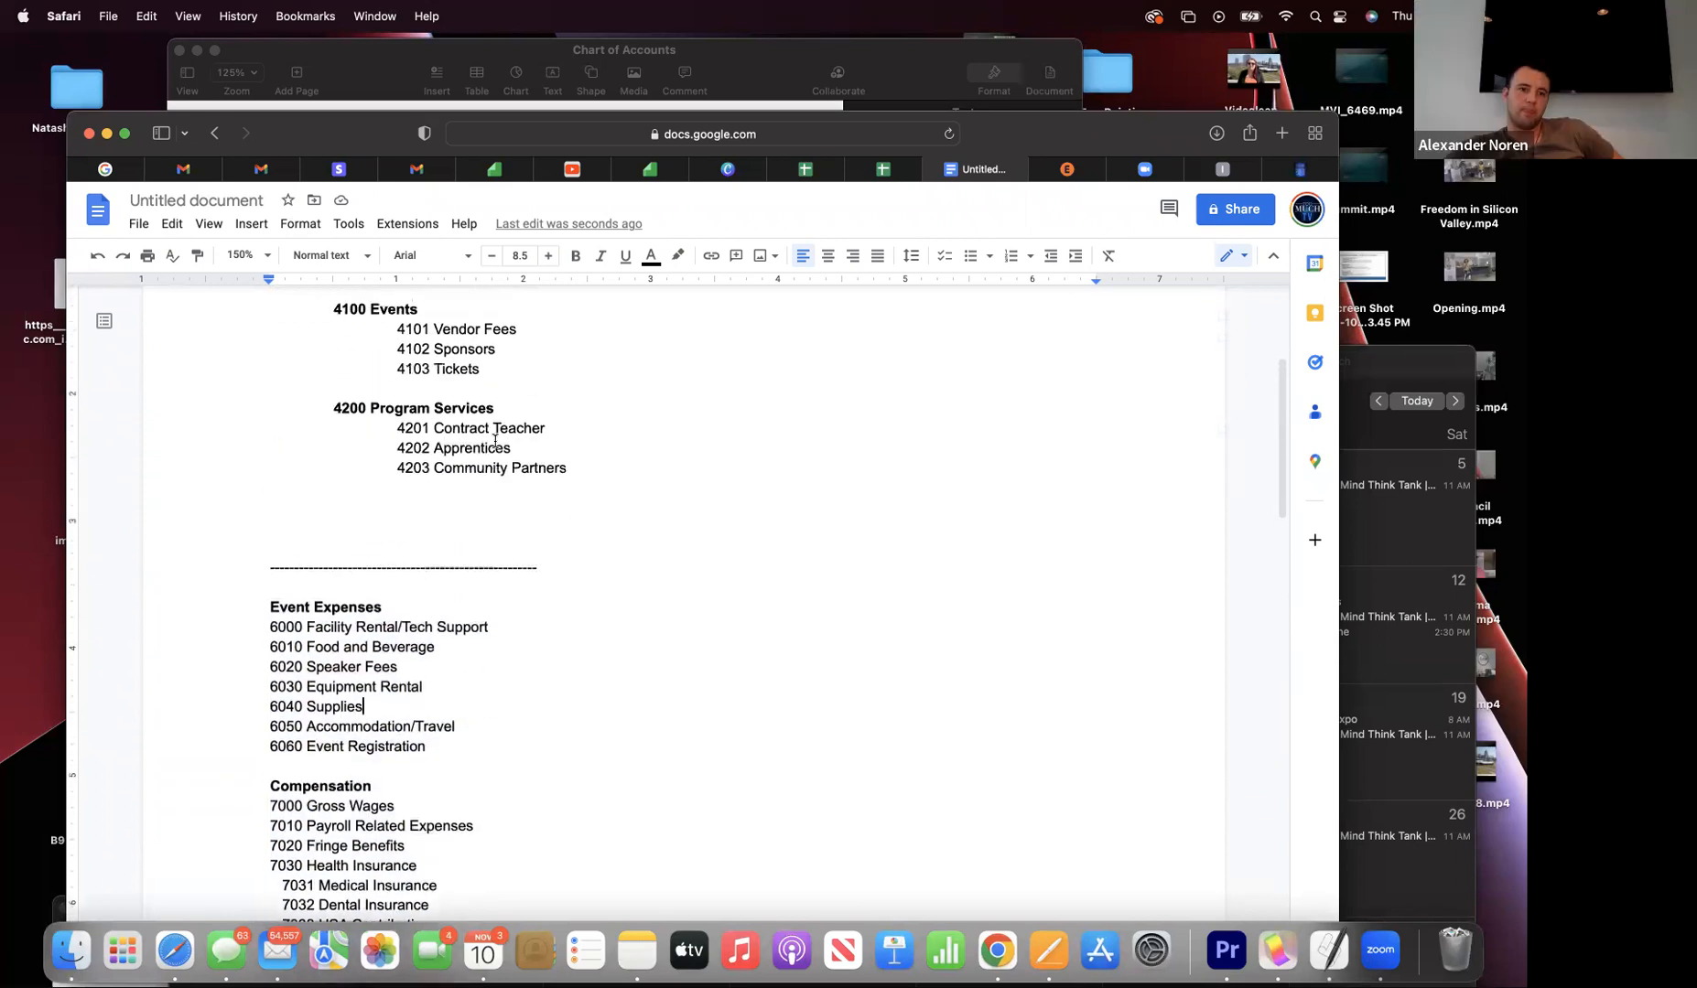
scroll(495, 441, up, 2)
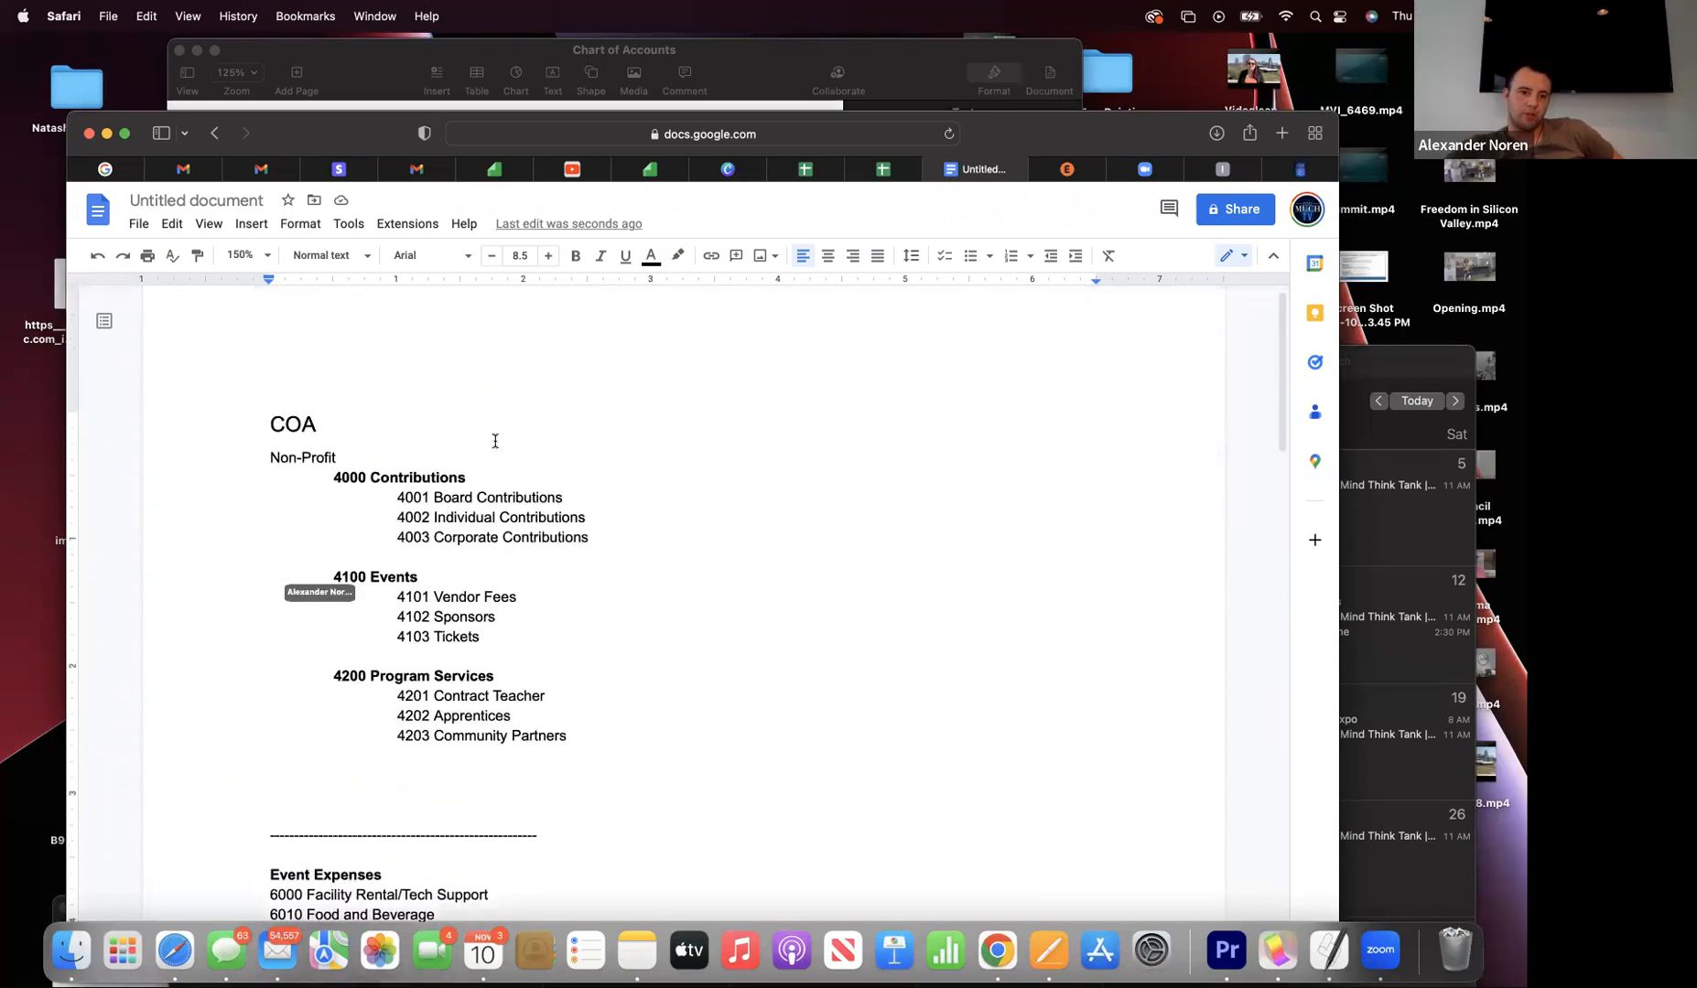
click(277, 779)
key(BackSpace)
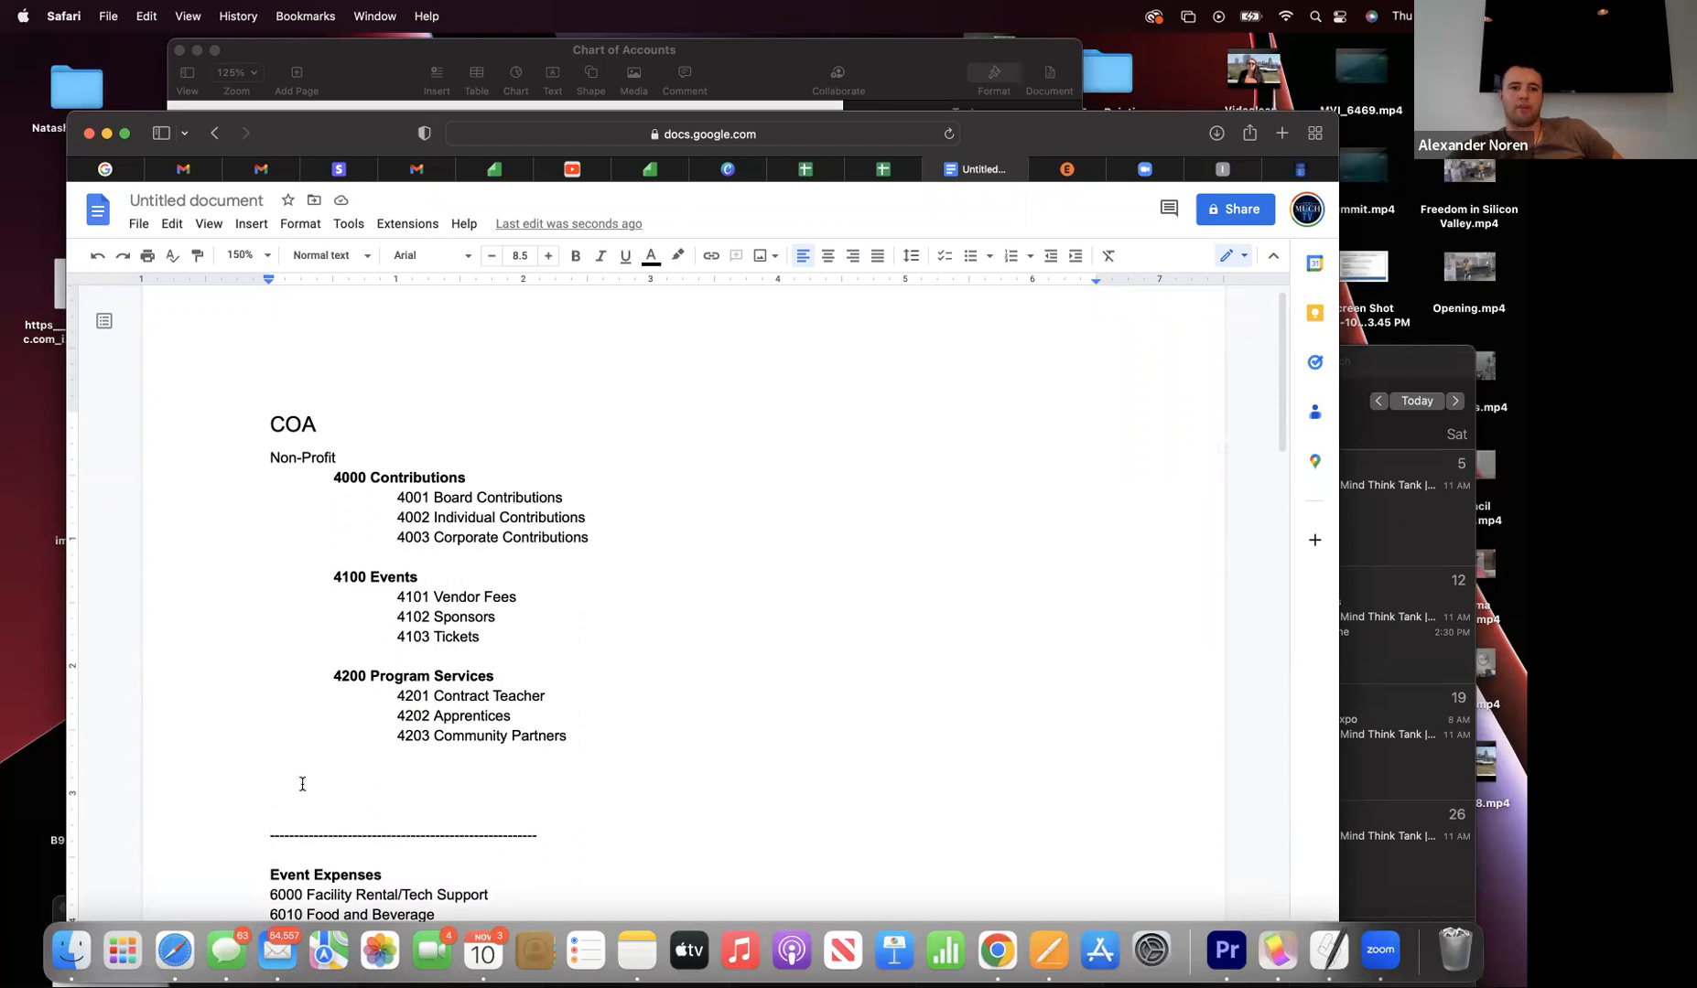
text(P)
key(BackSpace)
text(F)
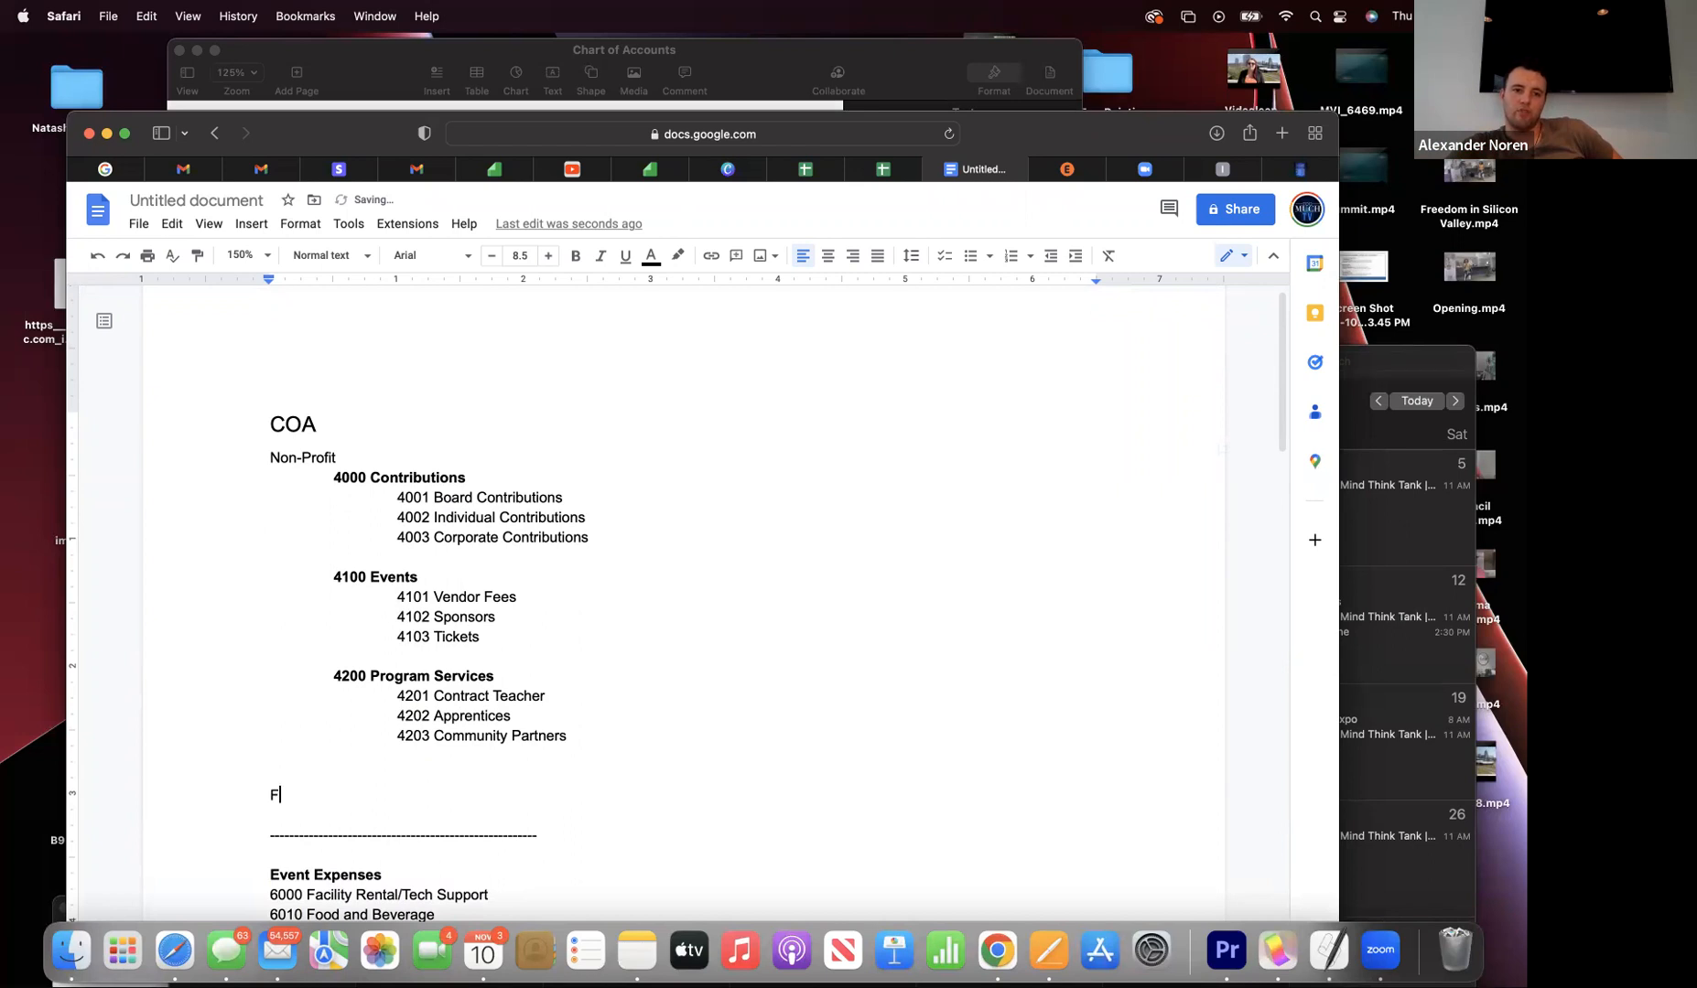
key(BackSpace)
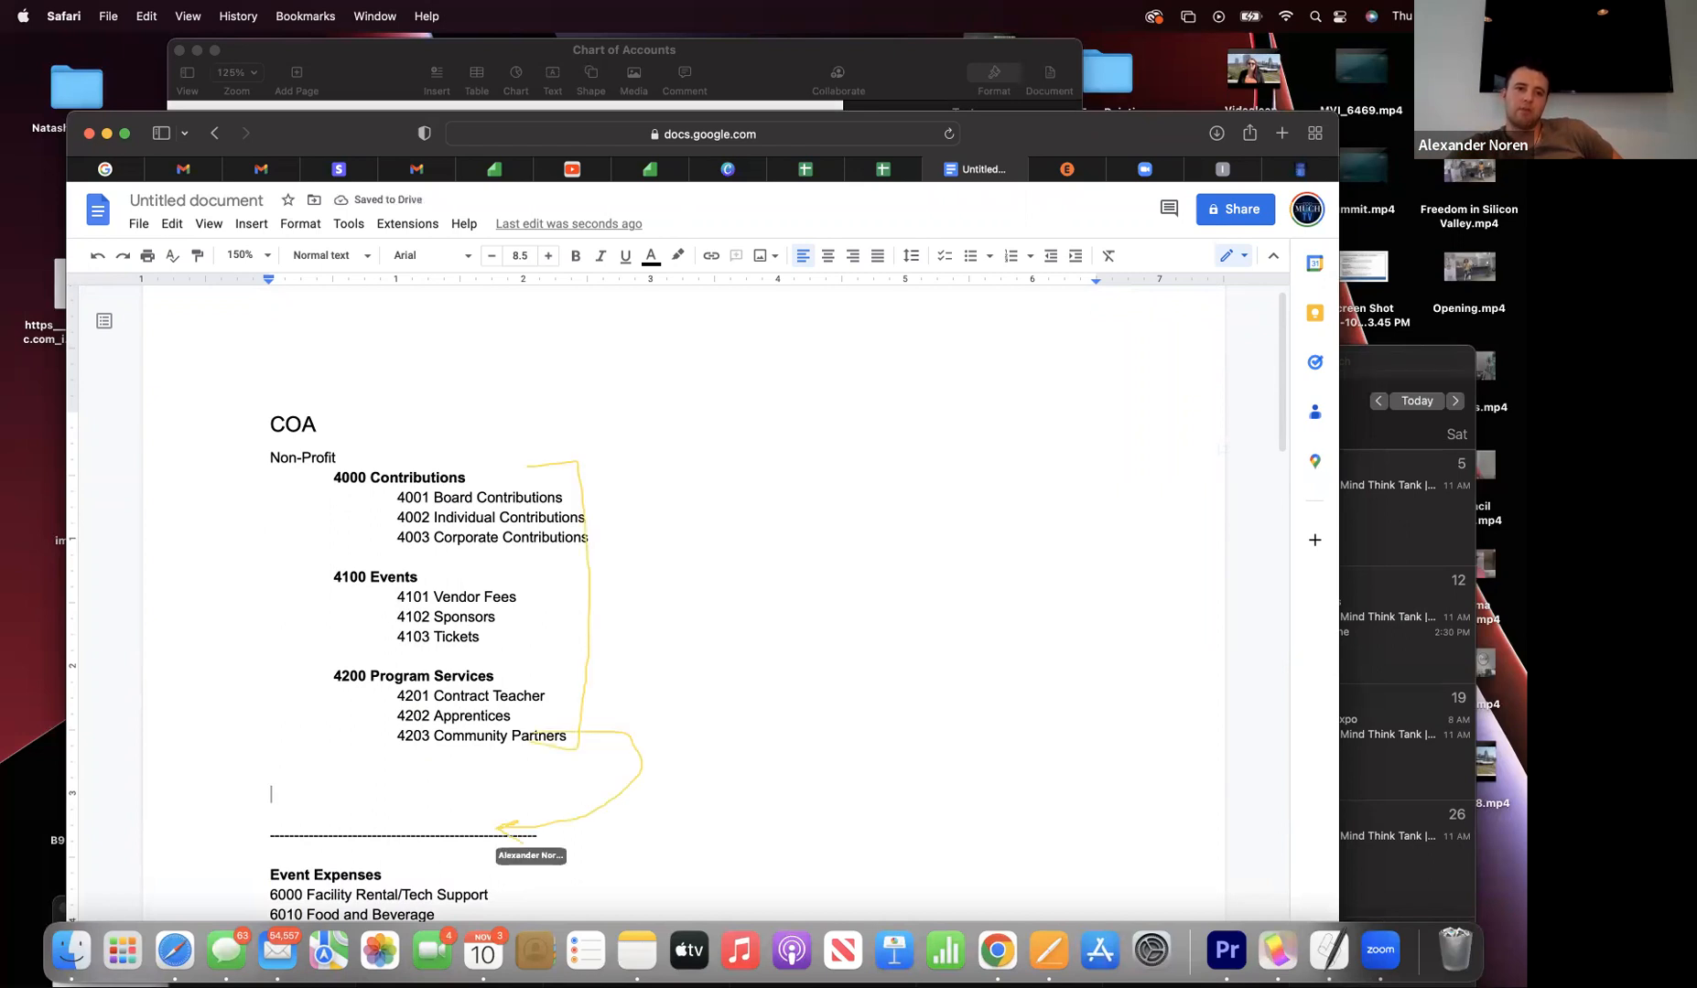
- Add new lines beneath the COA title and leave 'T' on the first one
click(329, 417)
key(Return)
key(Return)
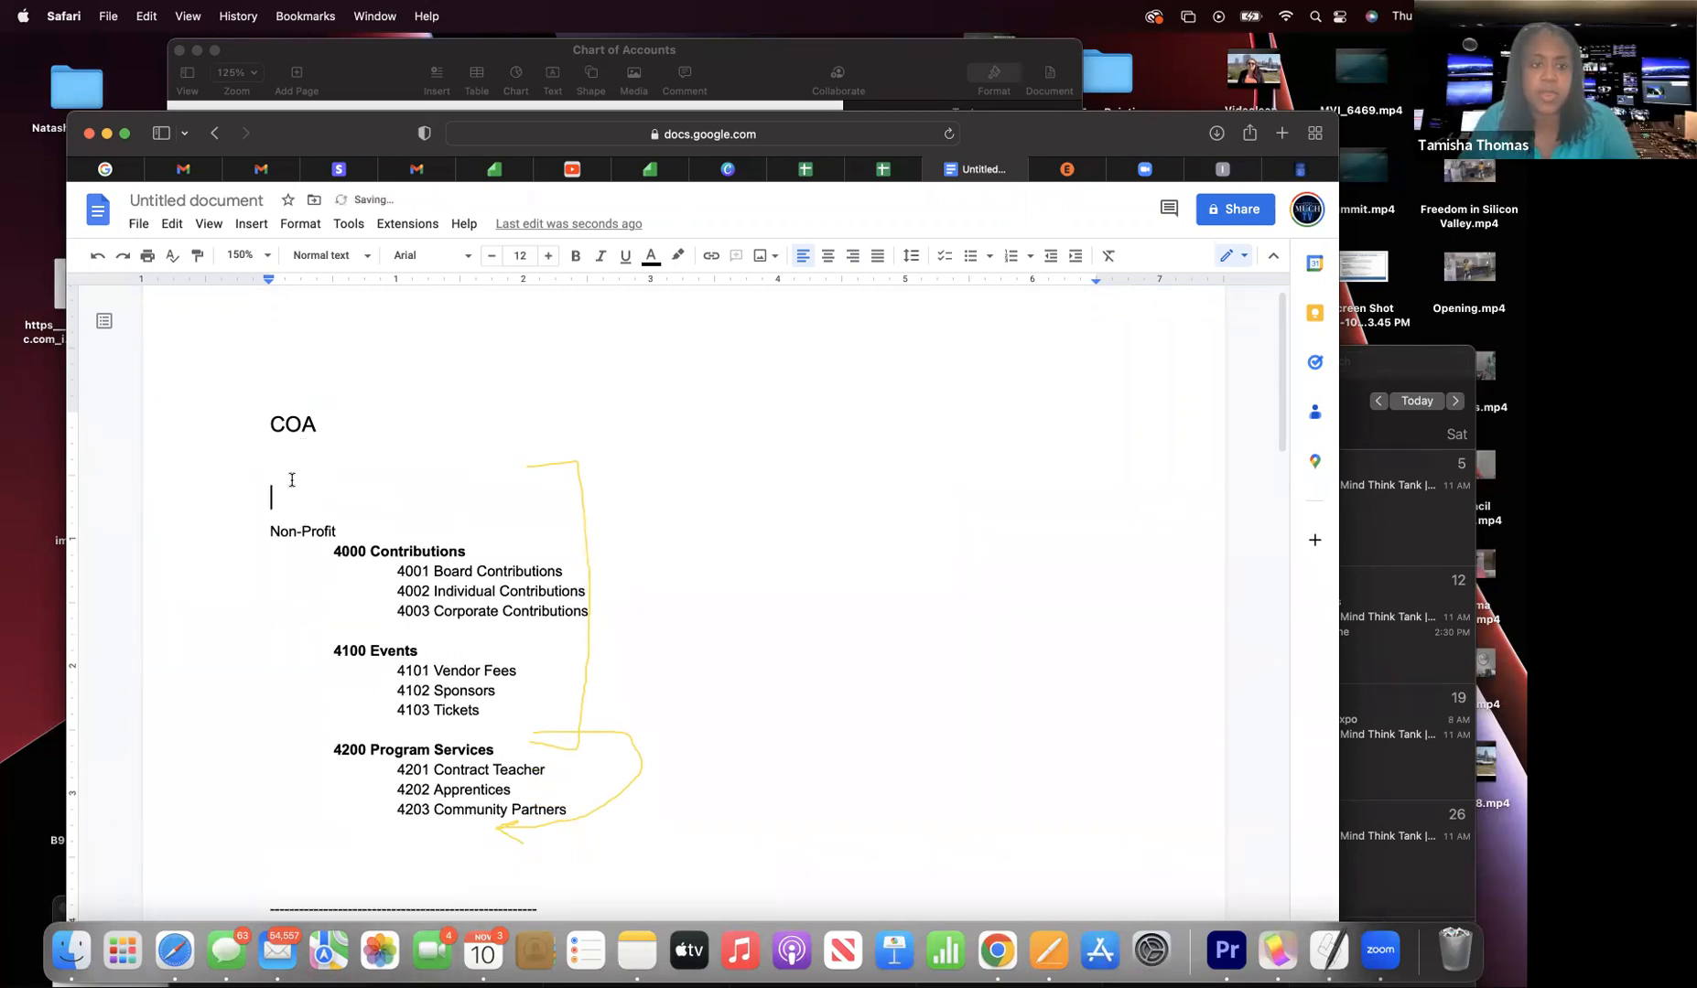
drag(278, 499, 277, 472)
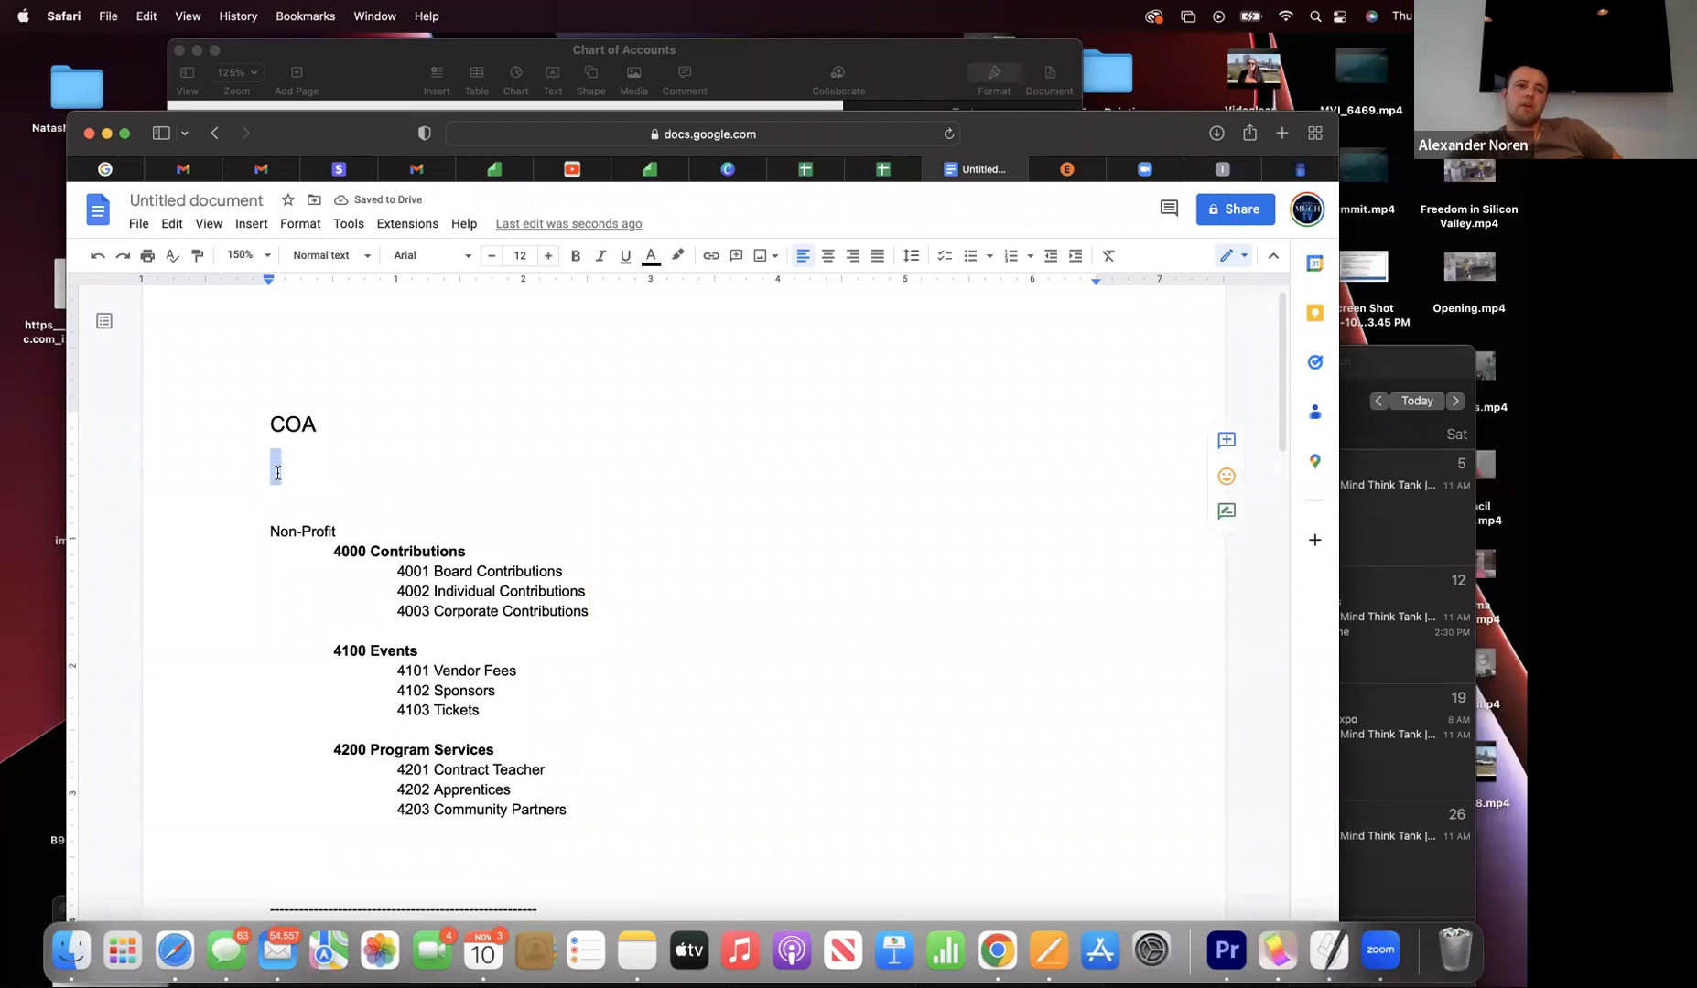
text(Too)
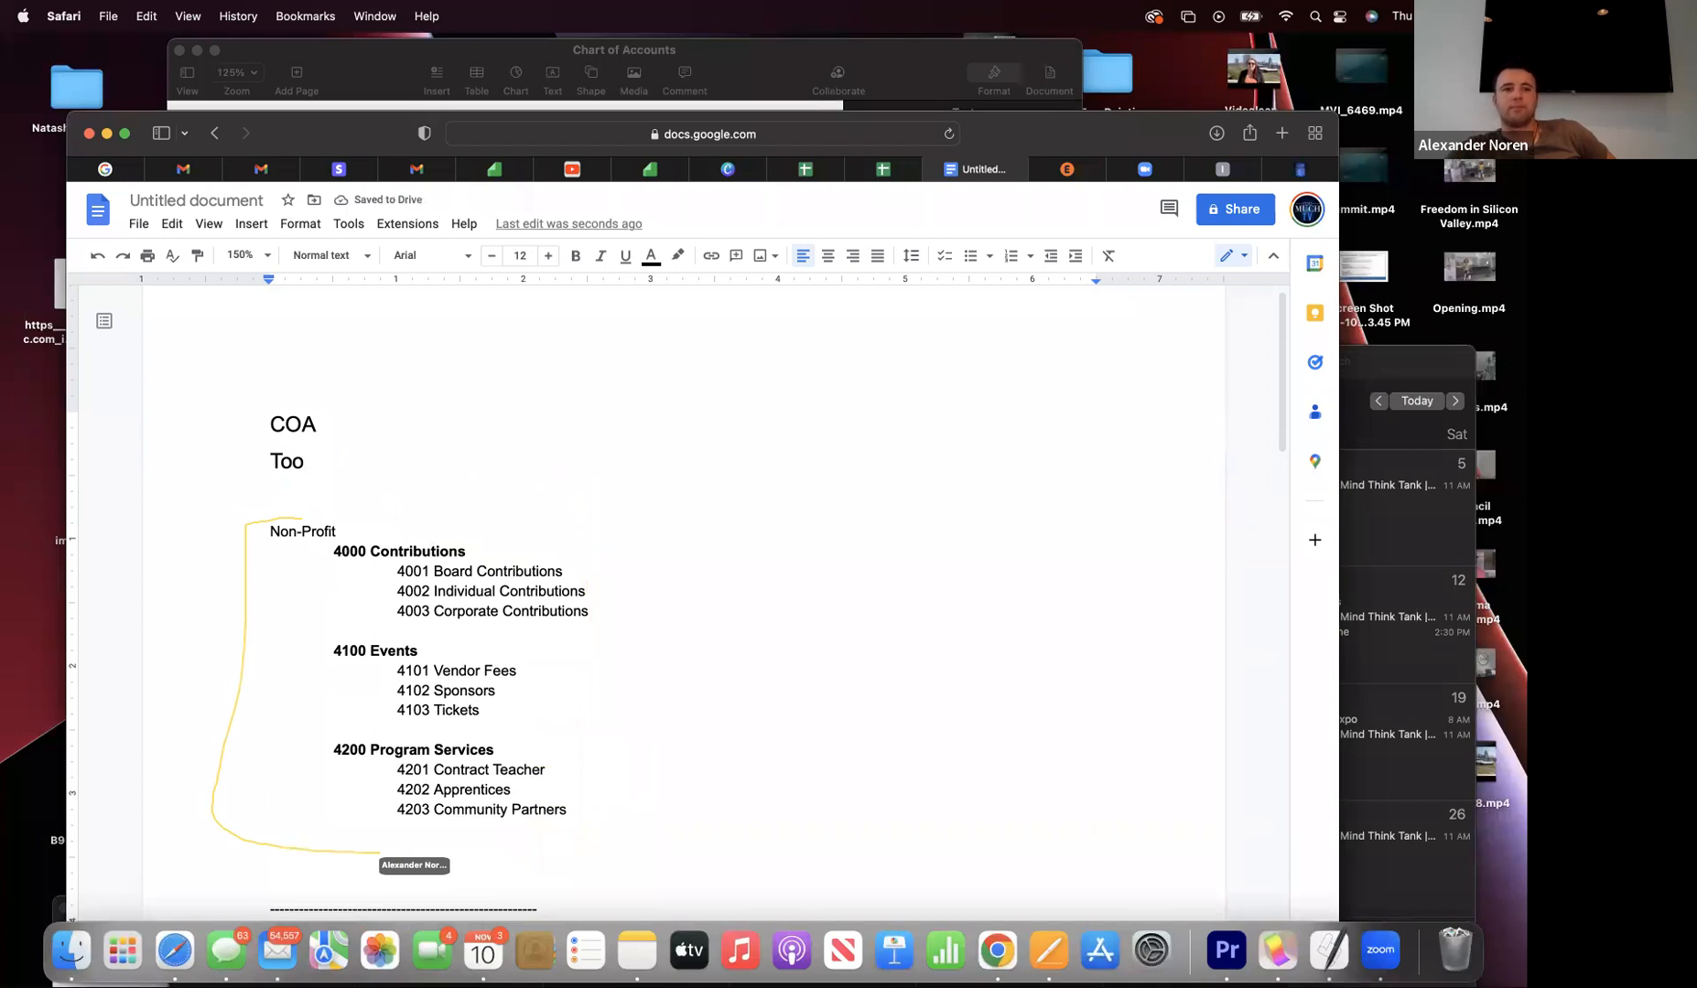
key(BackSpace)
key(BackSpace)
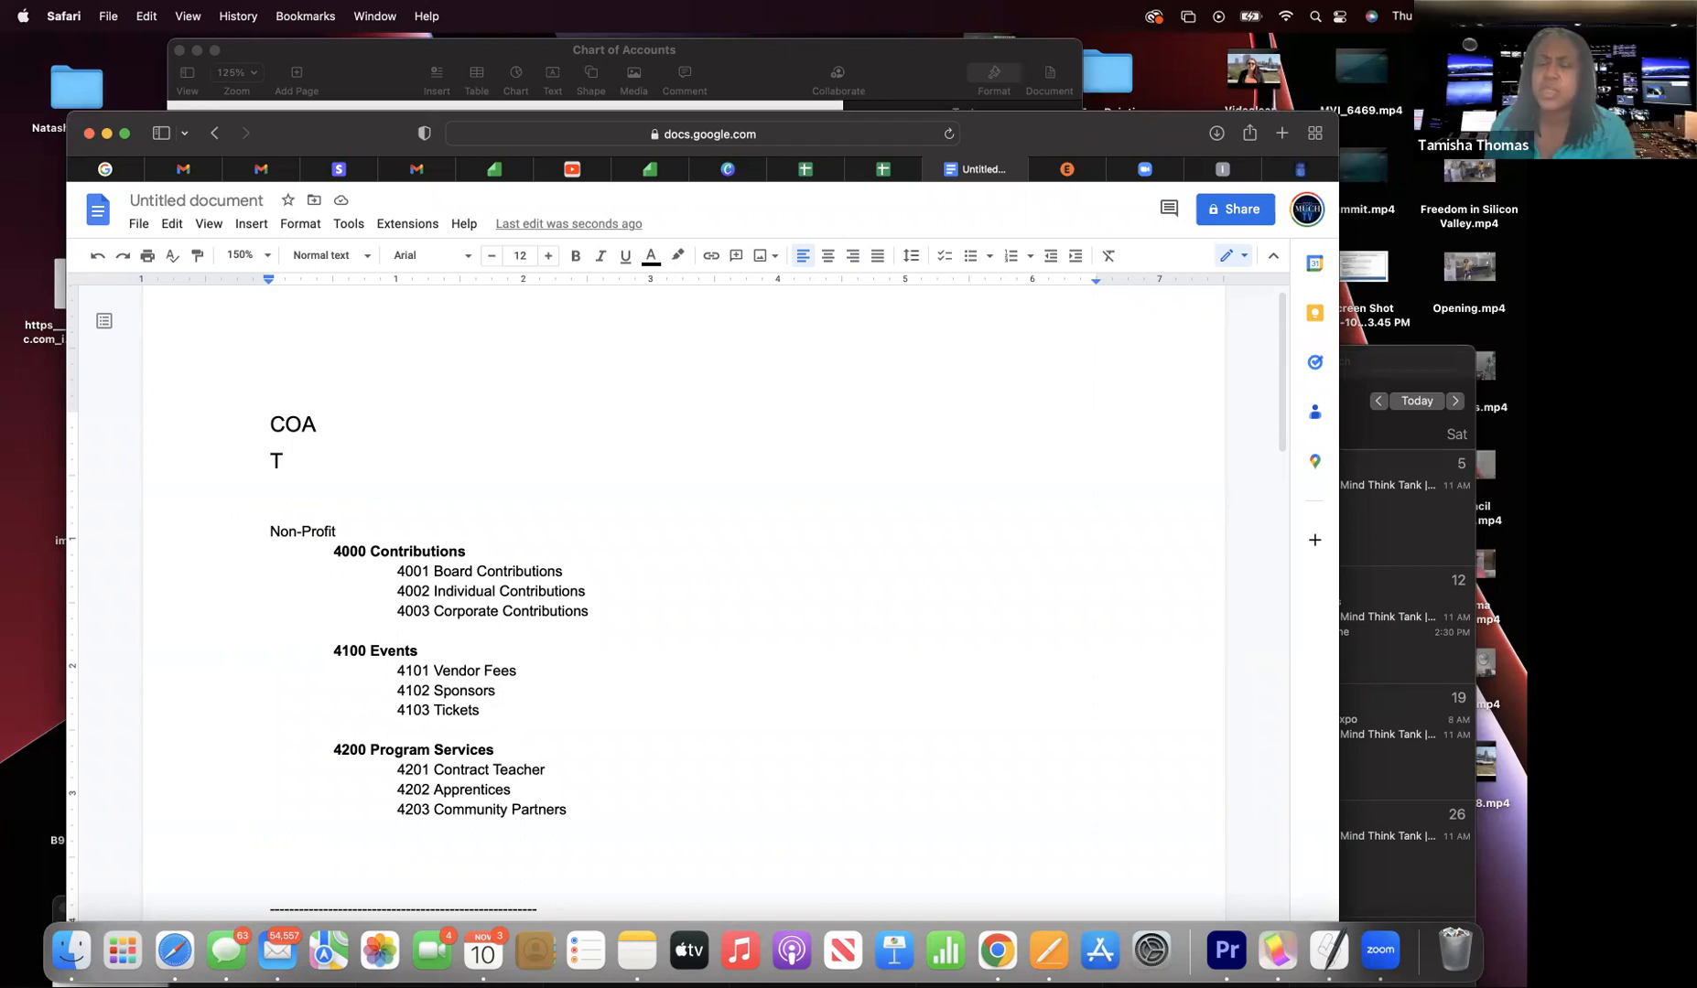
- Return to QuickBooks and open the Bank transactions page
click(1244, 174)
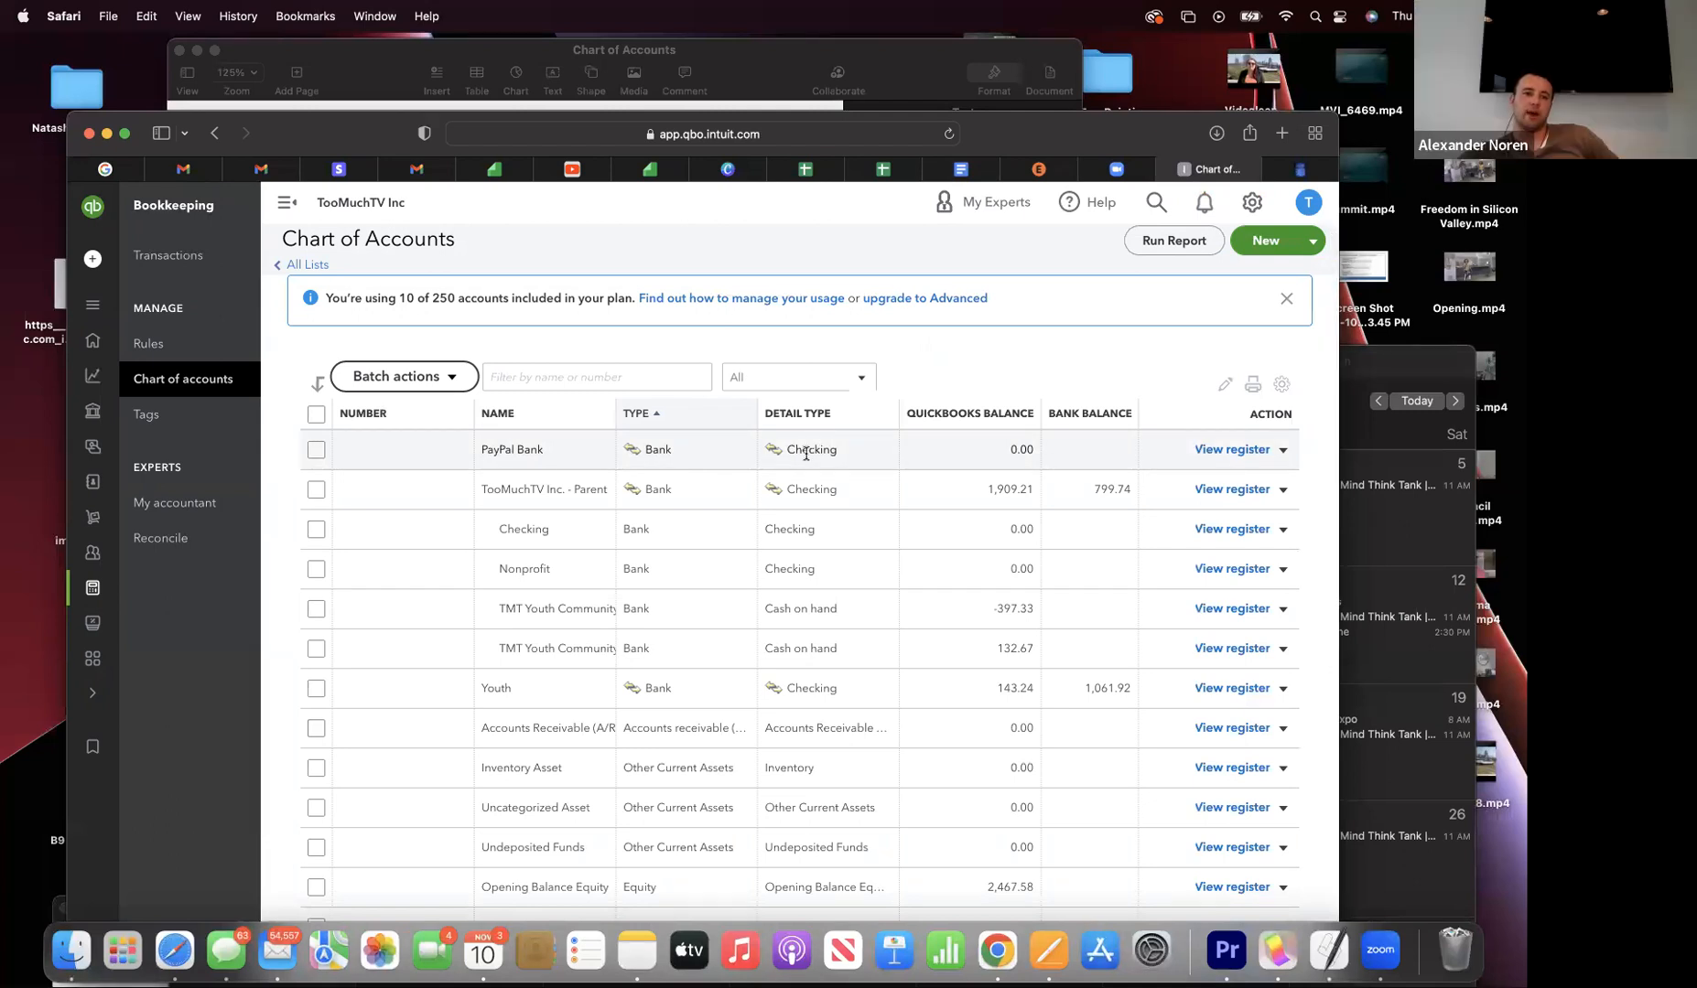
scroll(805, 453, down, 1)
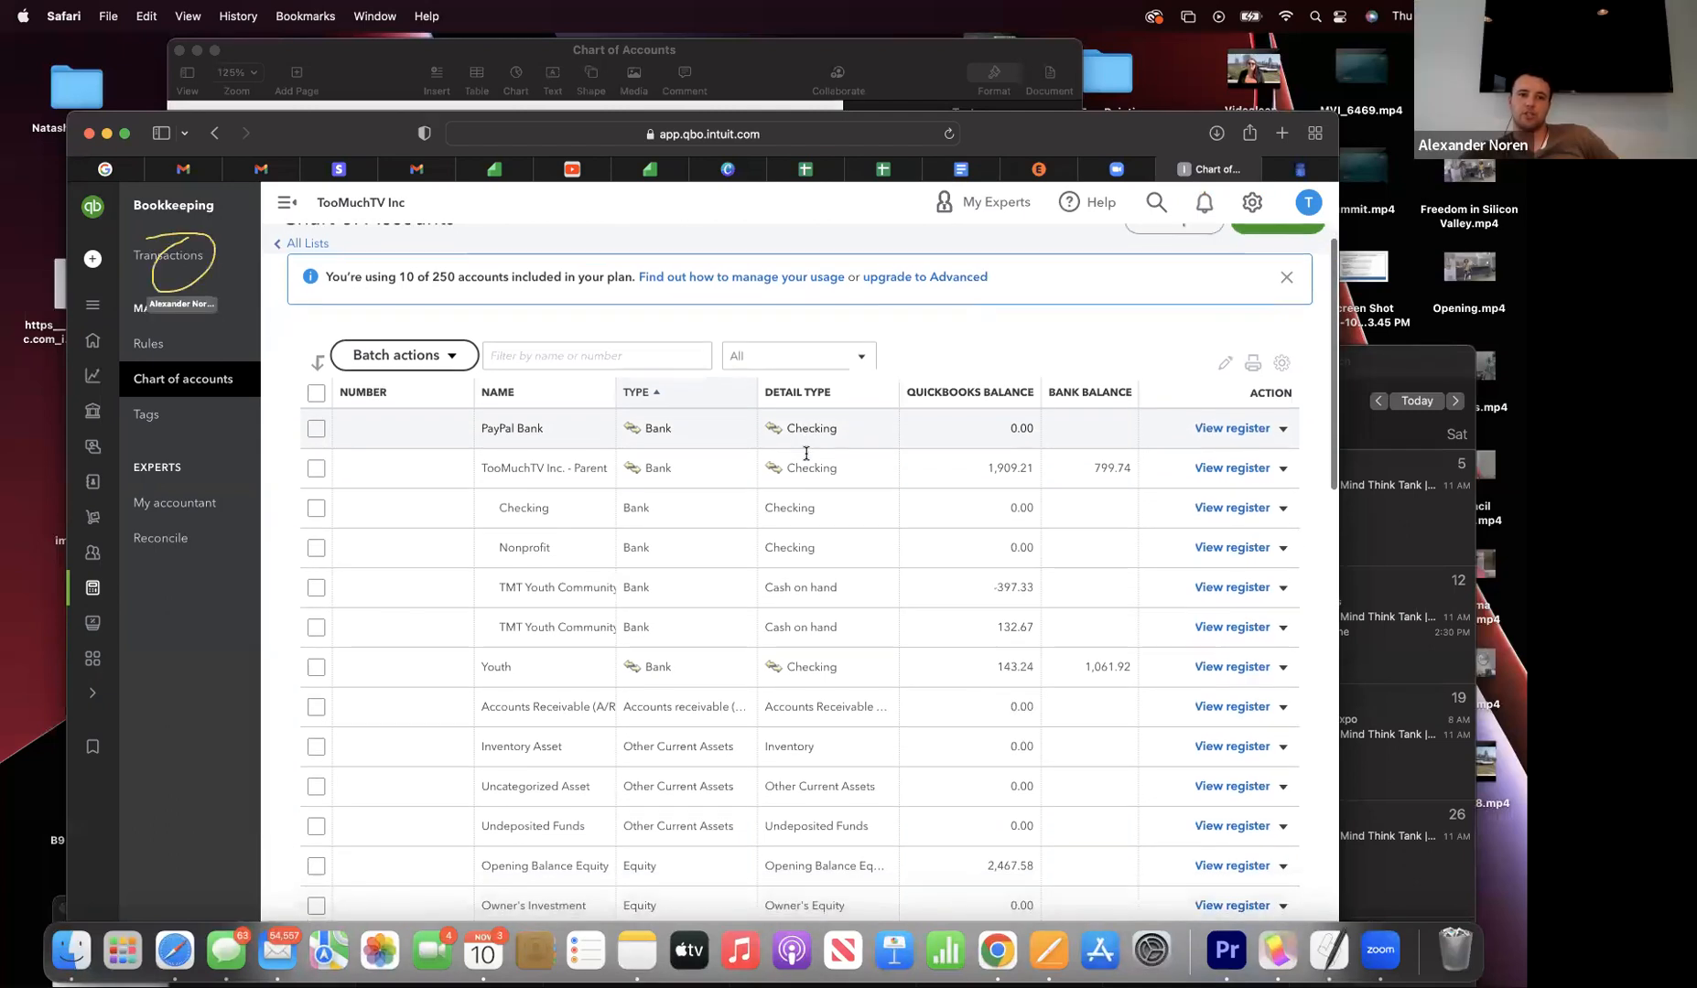
click(193, 259)
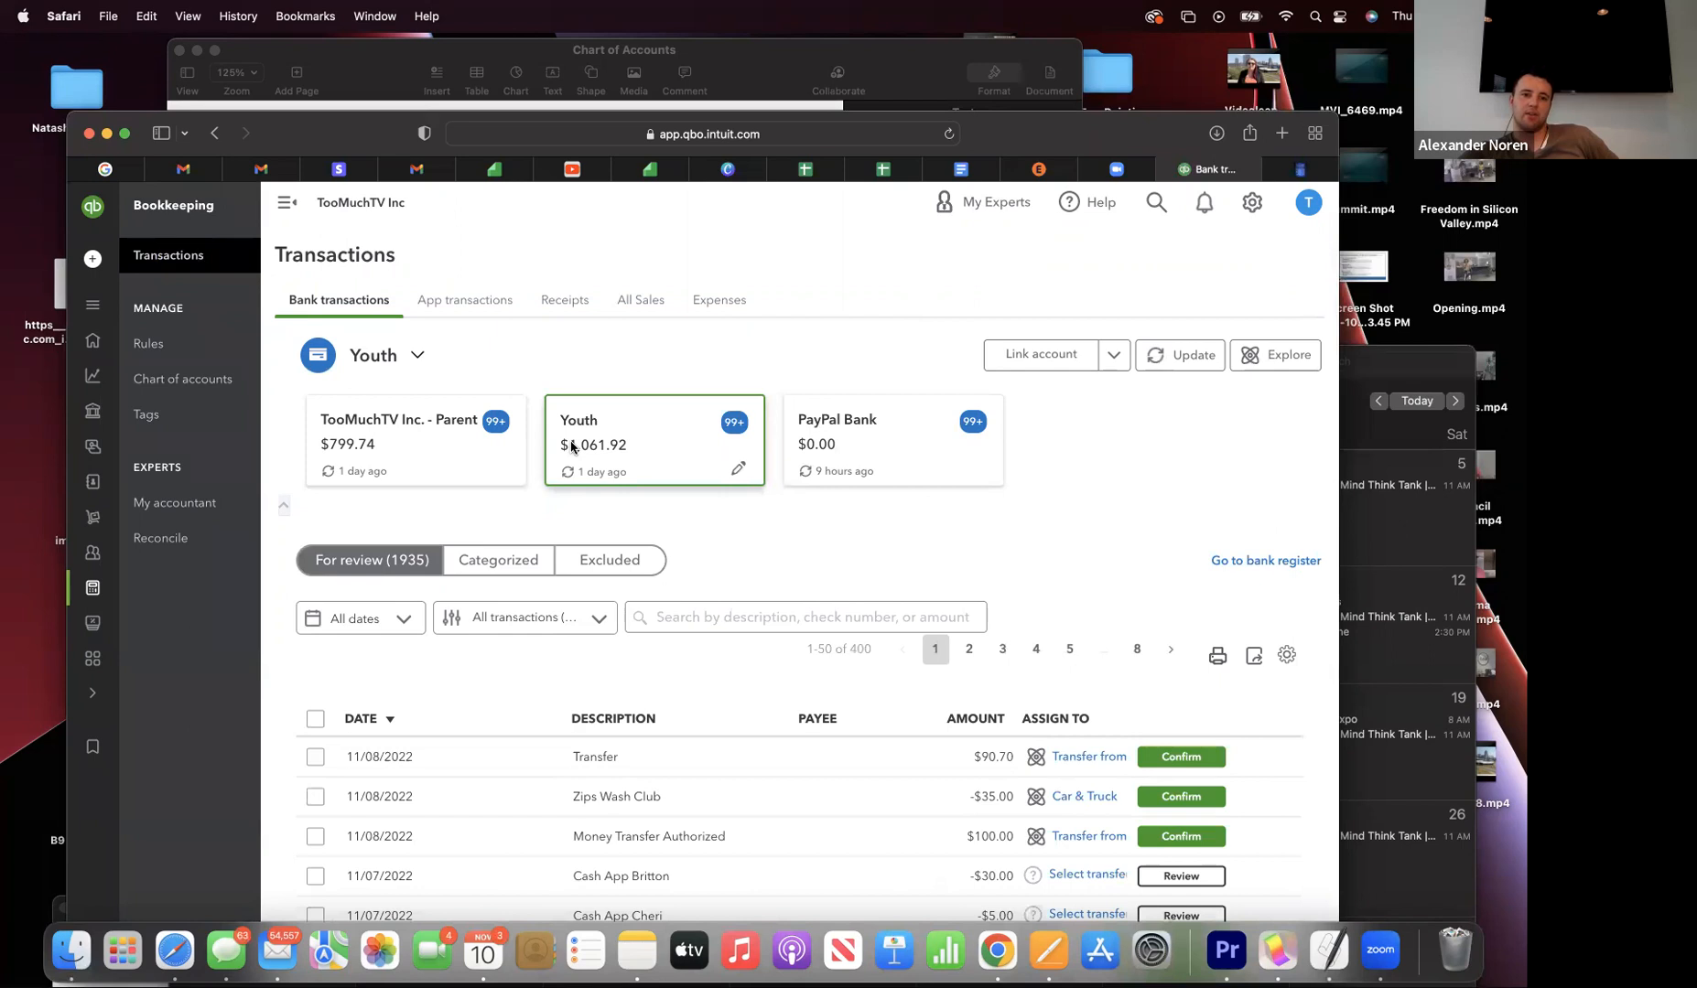
scroll(571, 447, down, 1)
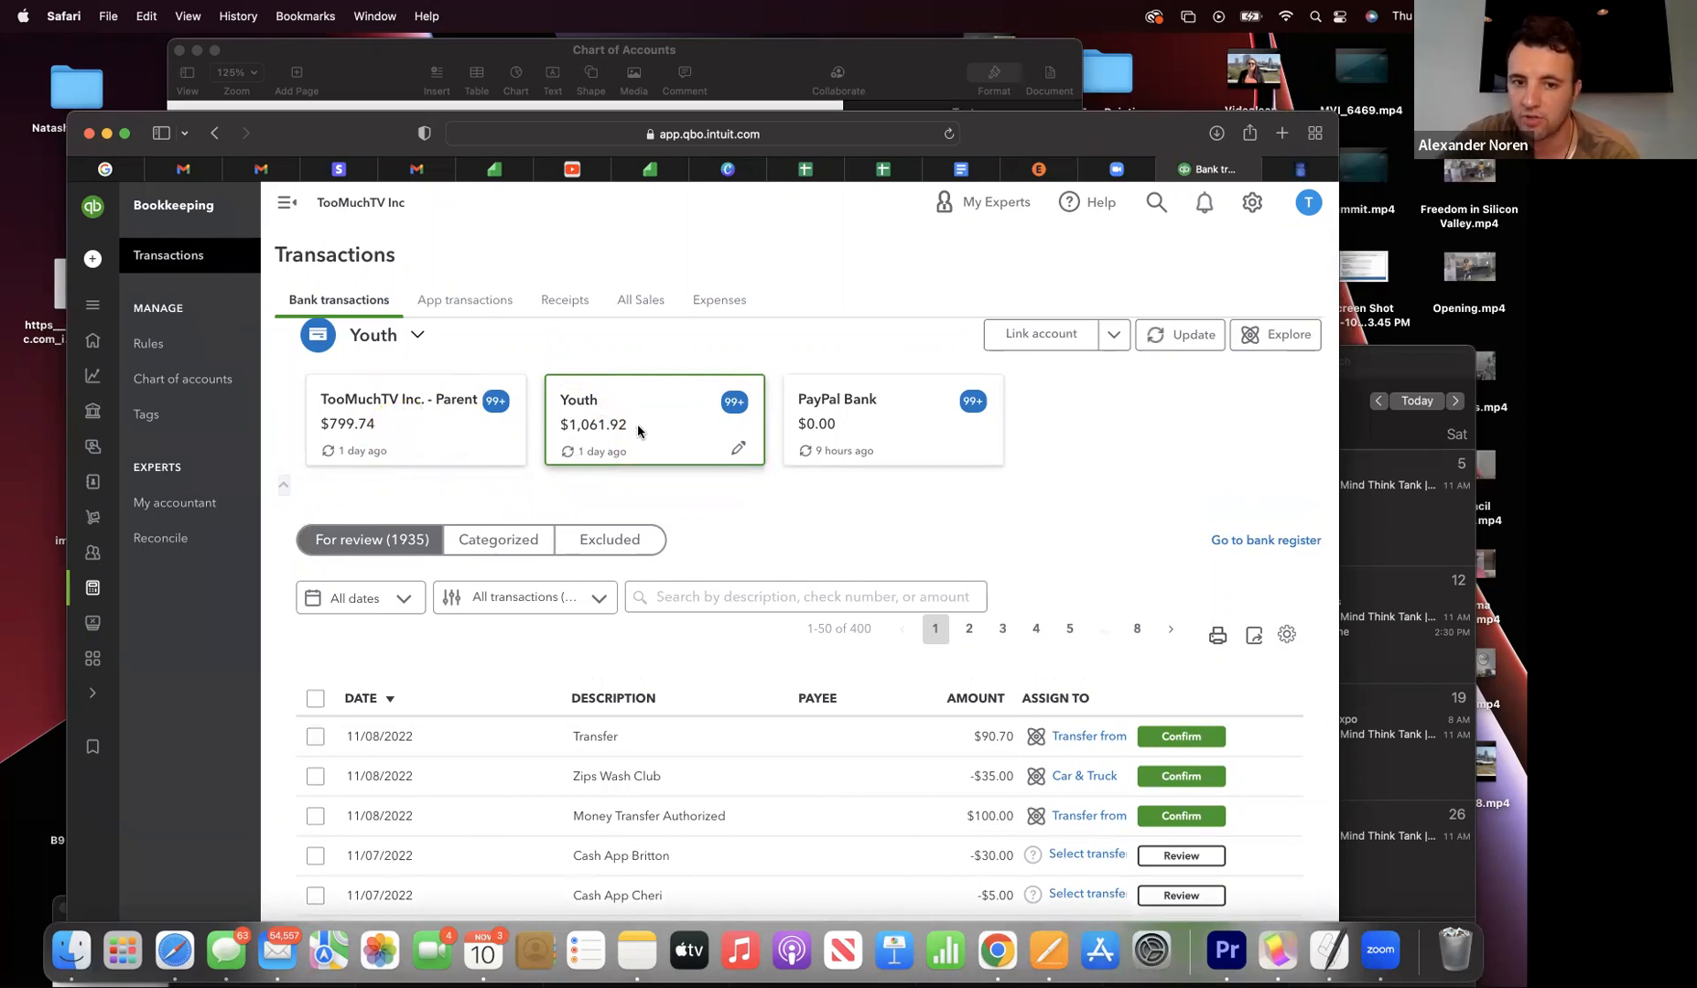
- Pick the Parent account, then the Youth account, and browse its 1935 transactions awaiting review
click(384, 447)
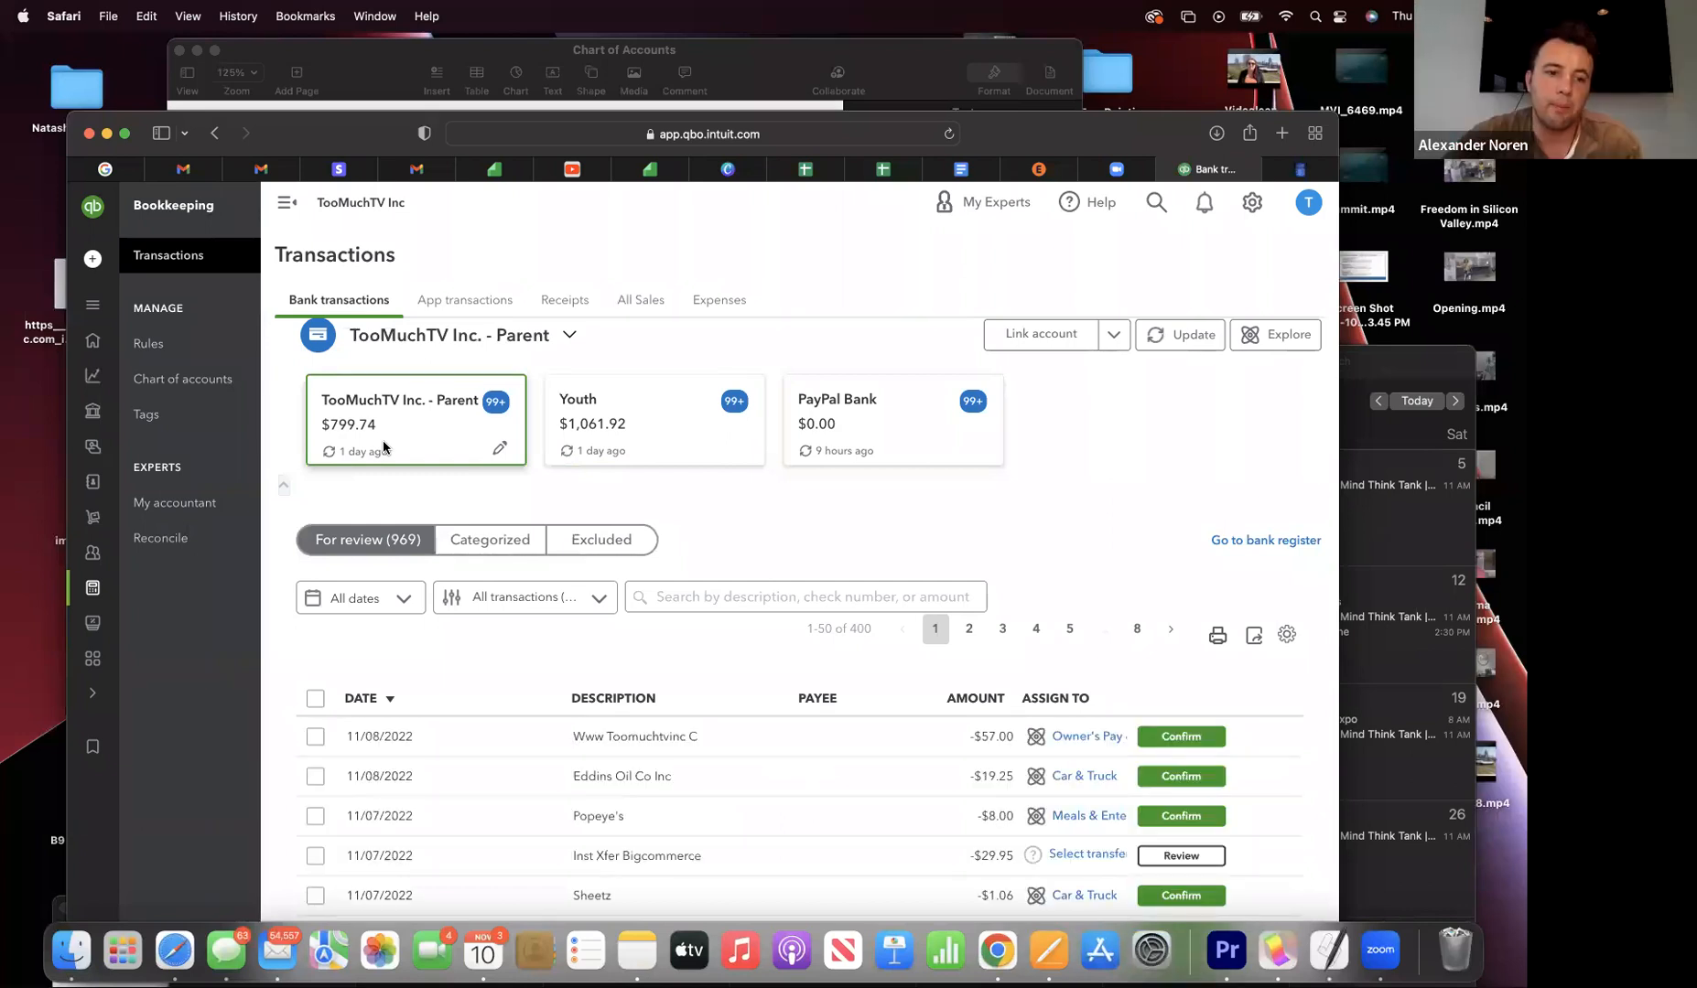
scroll(481, 433, down, 2)
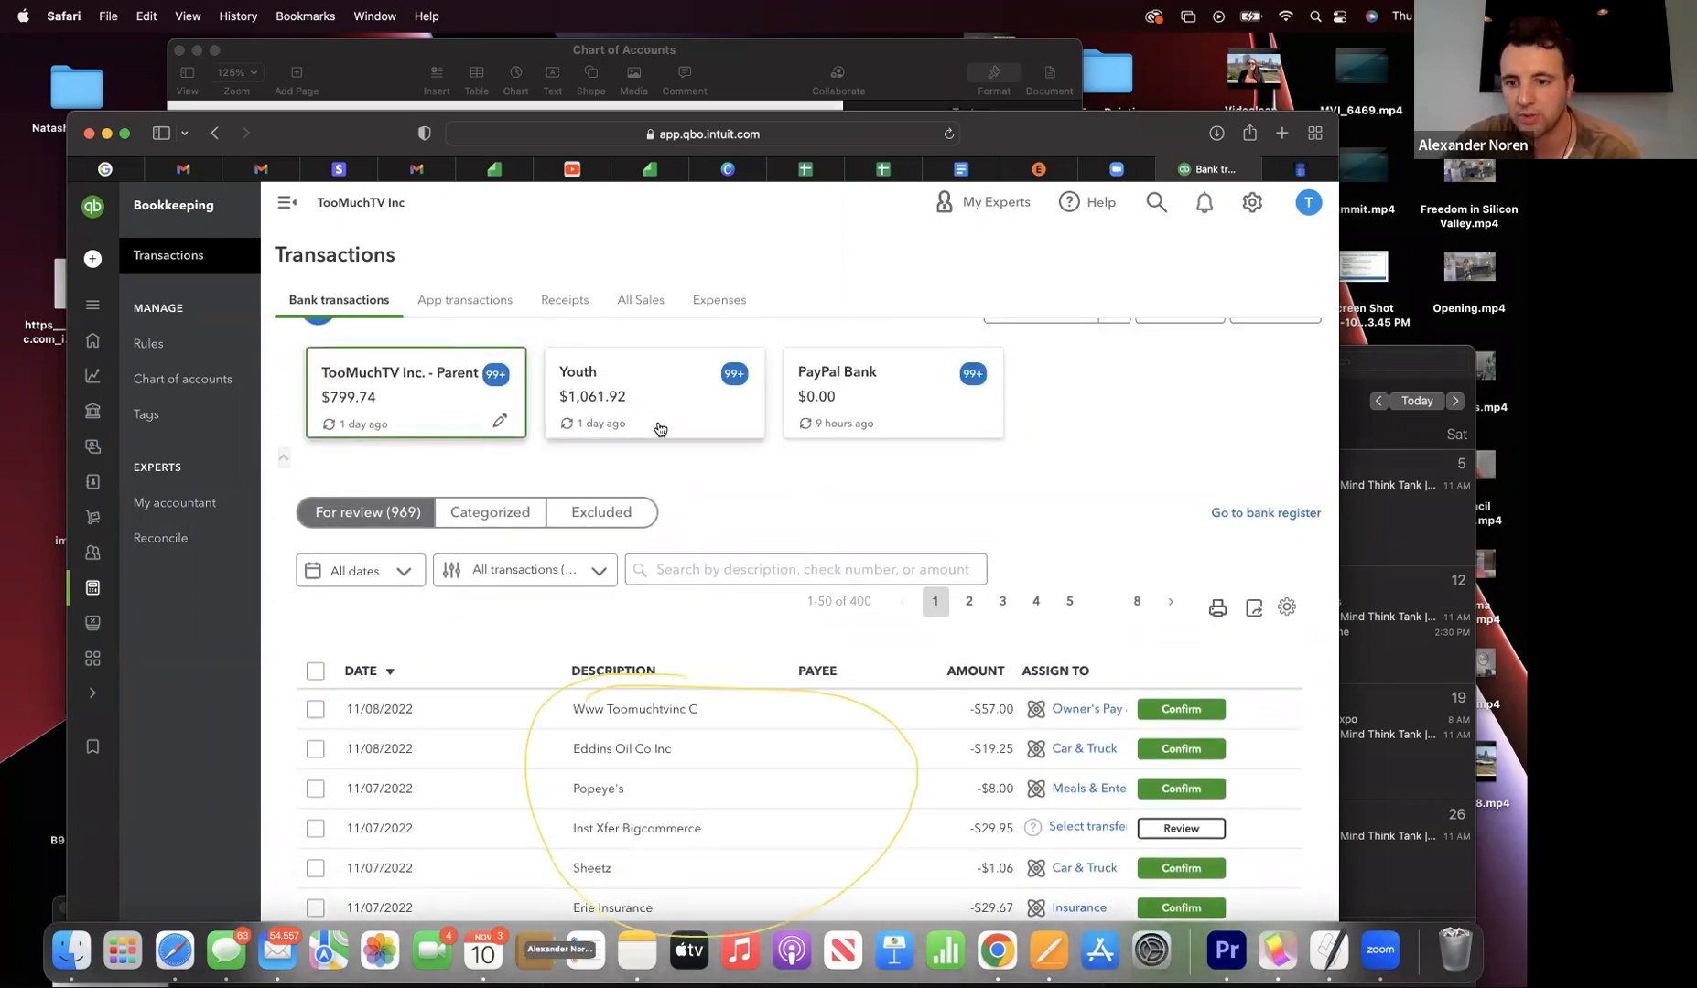
click(659, 429)
scroll(657, 428, down, 1)
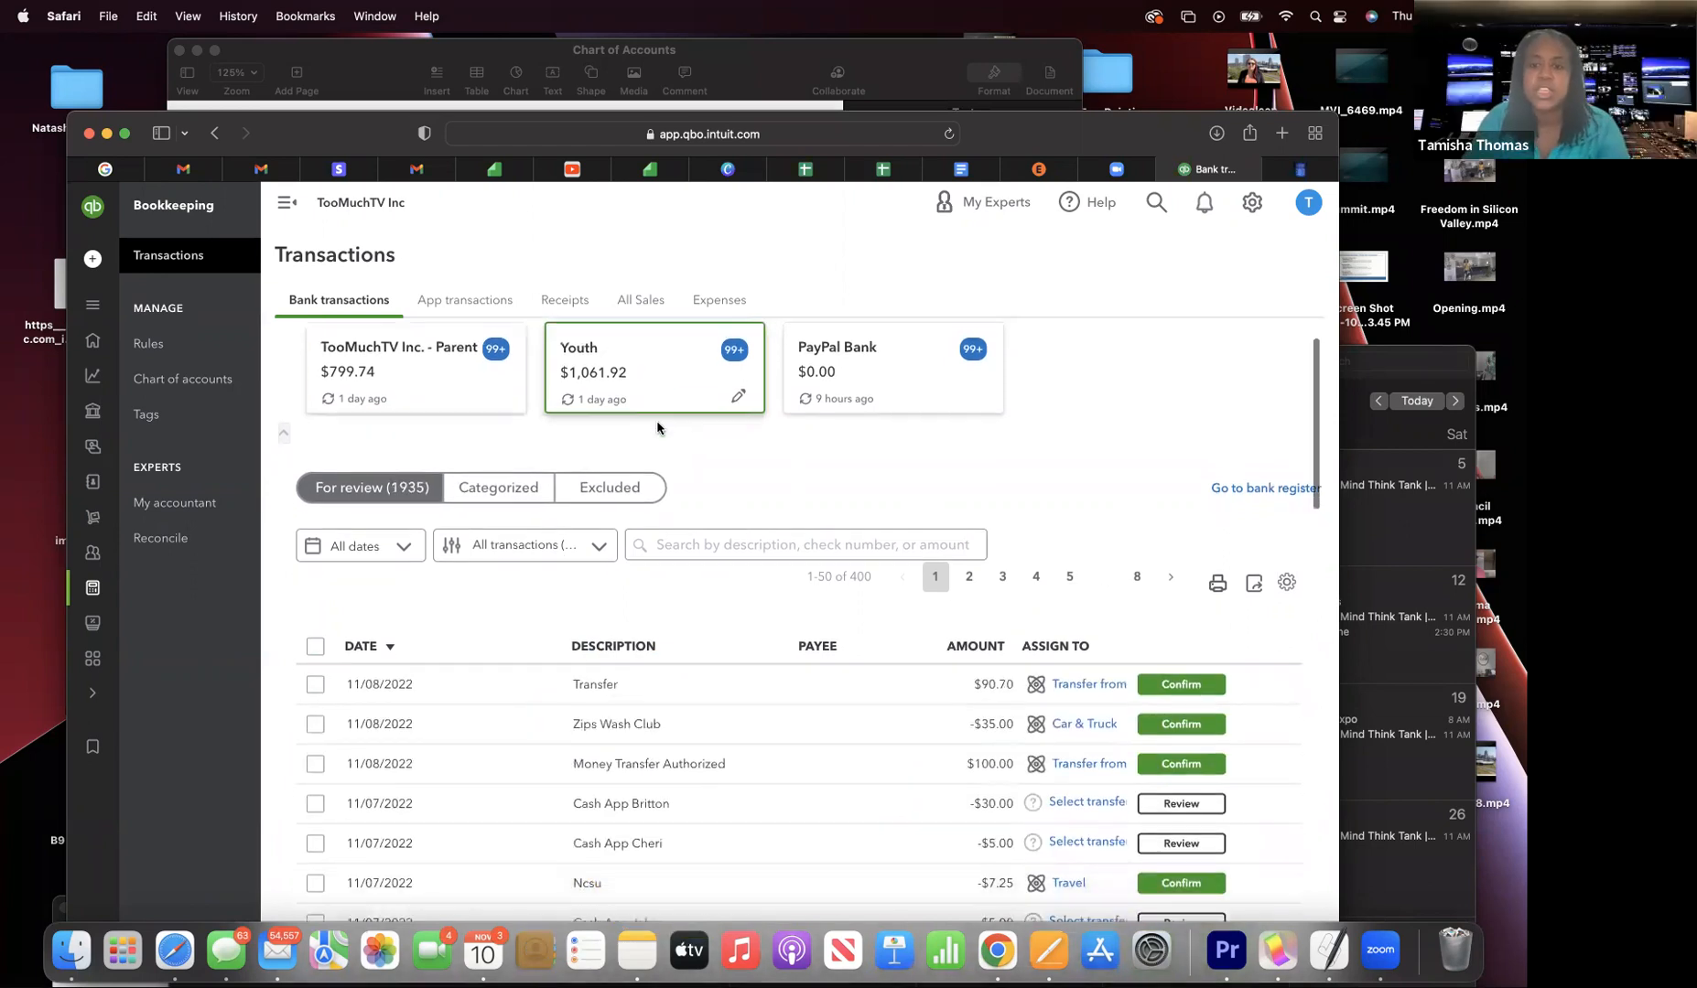
scroll(657, 427, down, 5)
scroll(659, 429, up, 6)
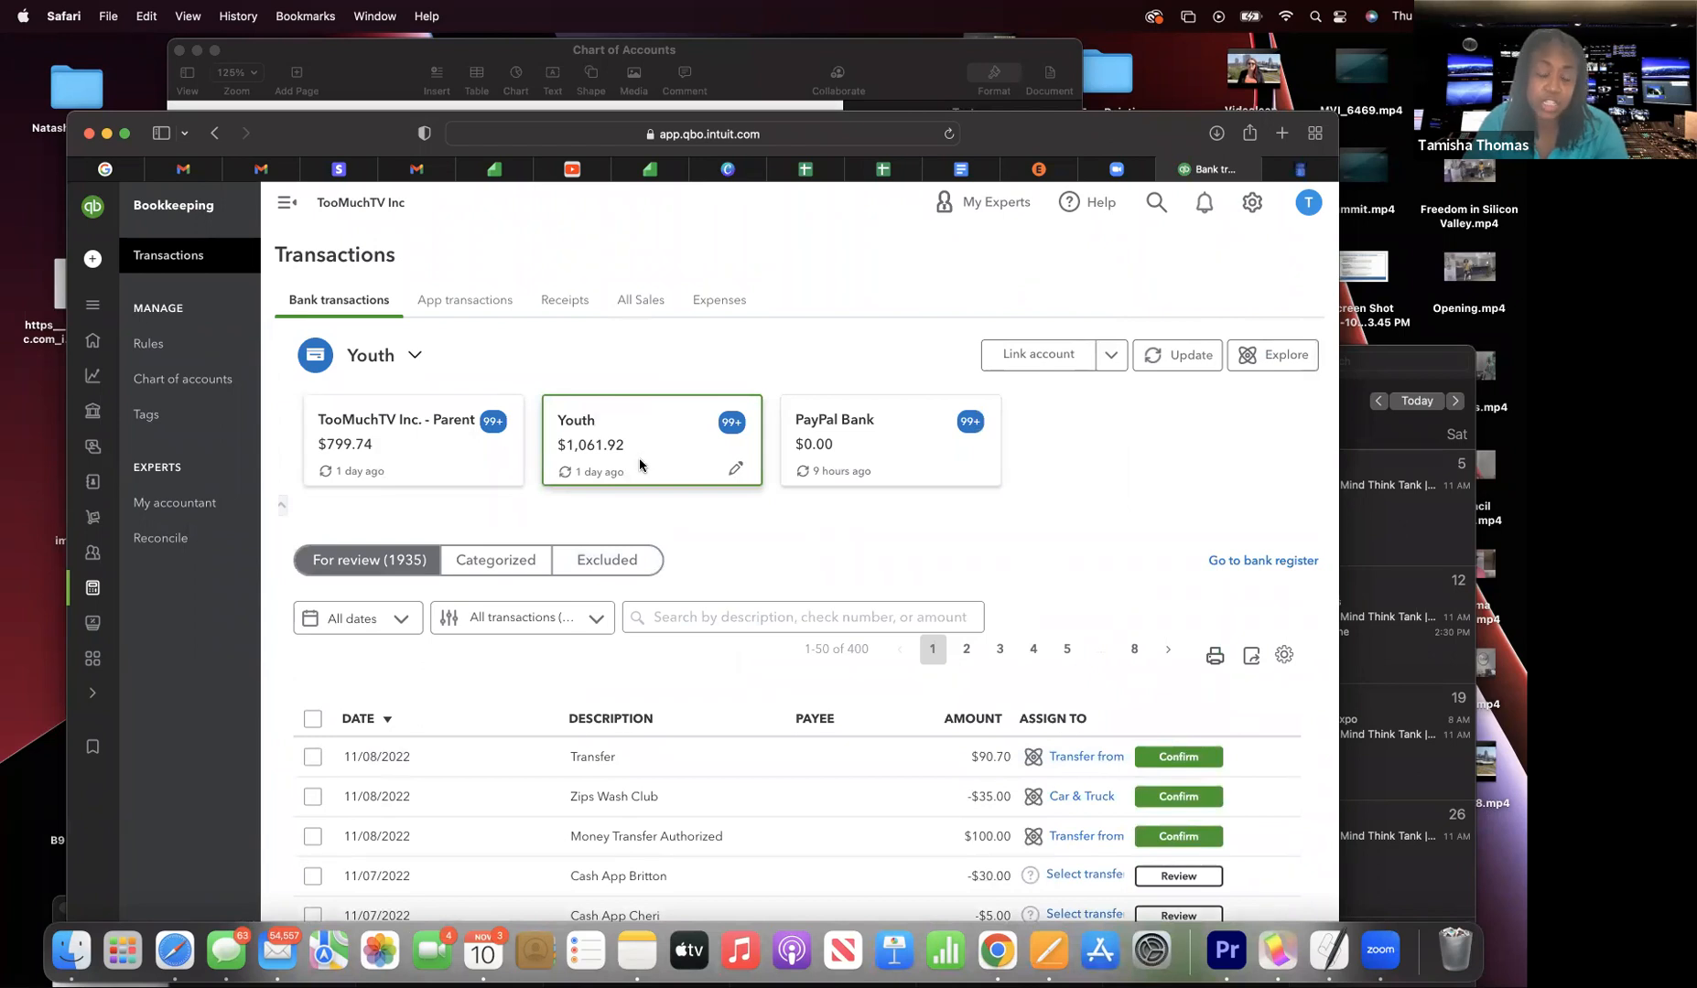
scroll(639, 465, down, 3)
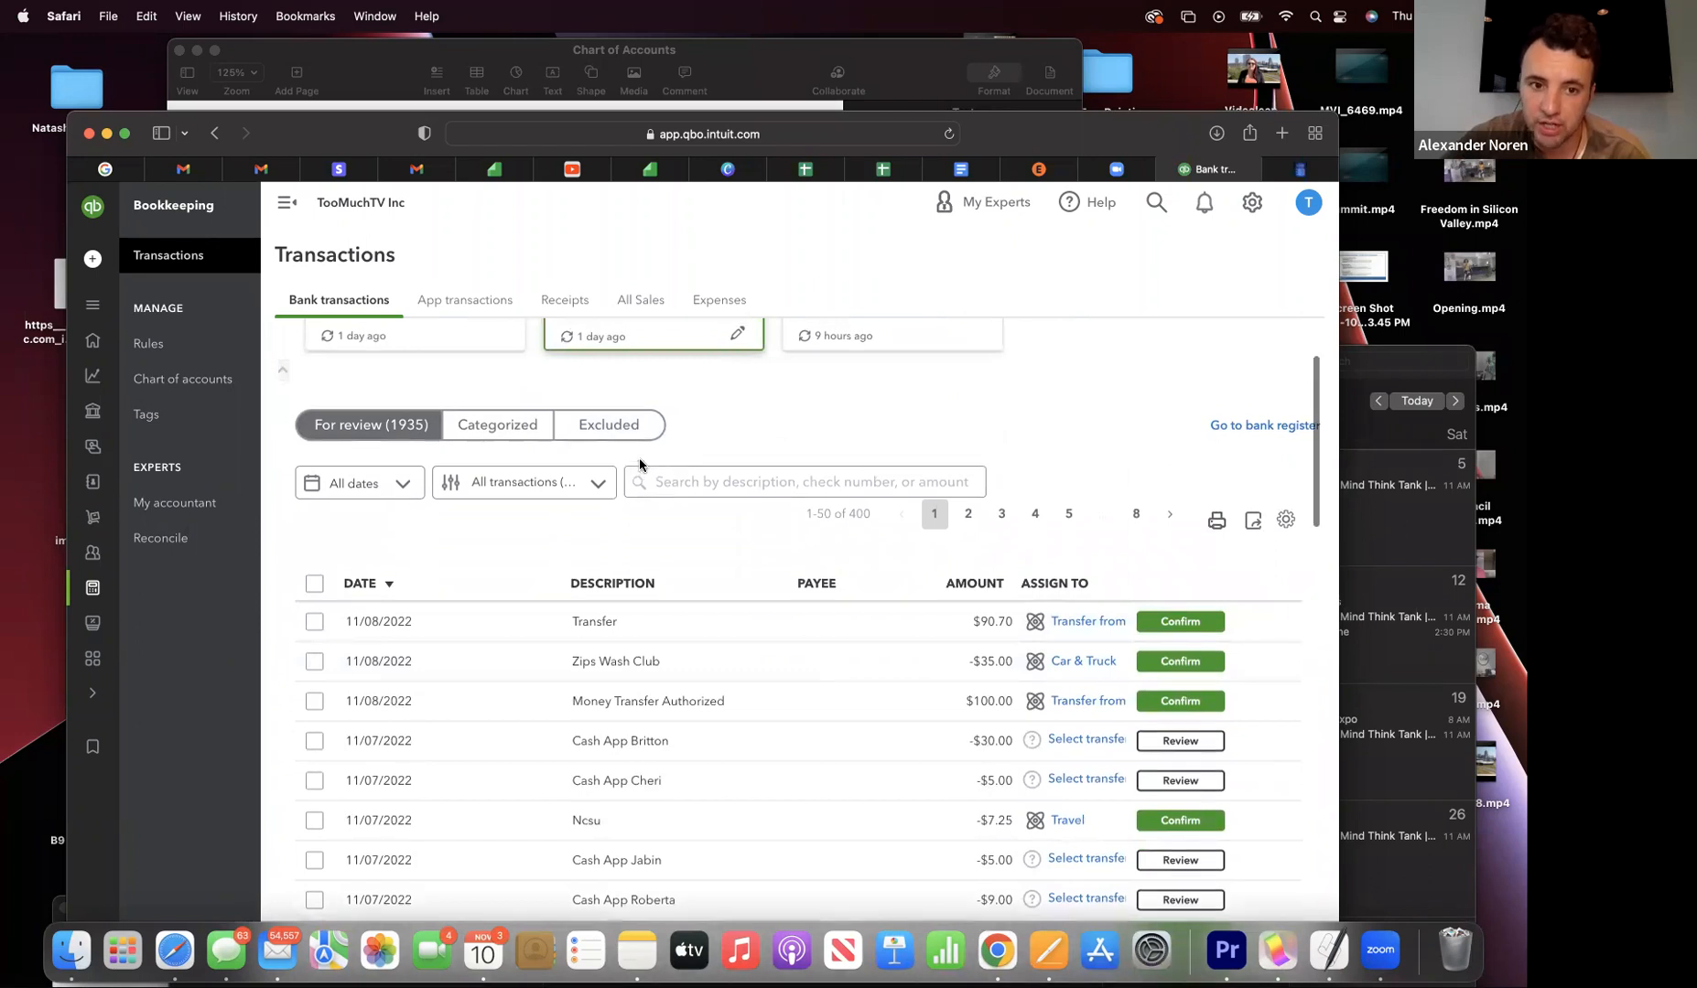
scroll(639, 465, up, 3)
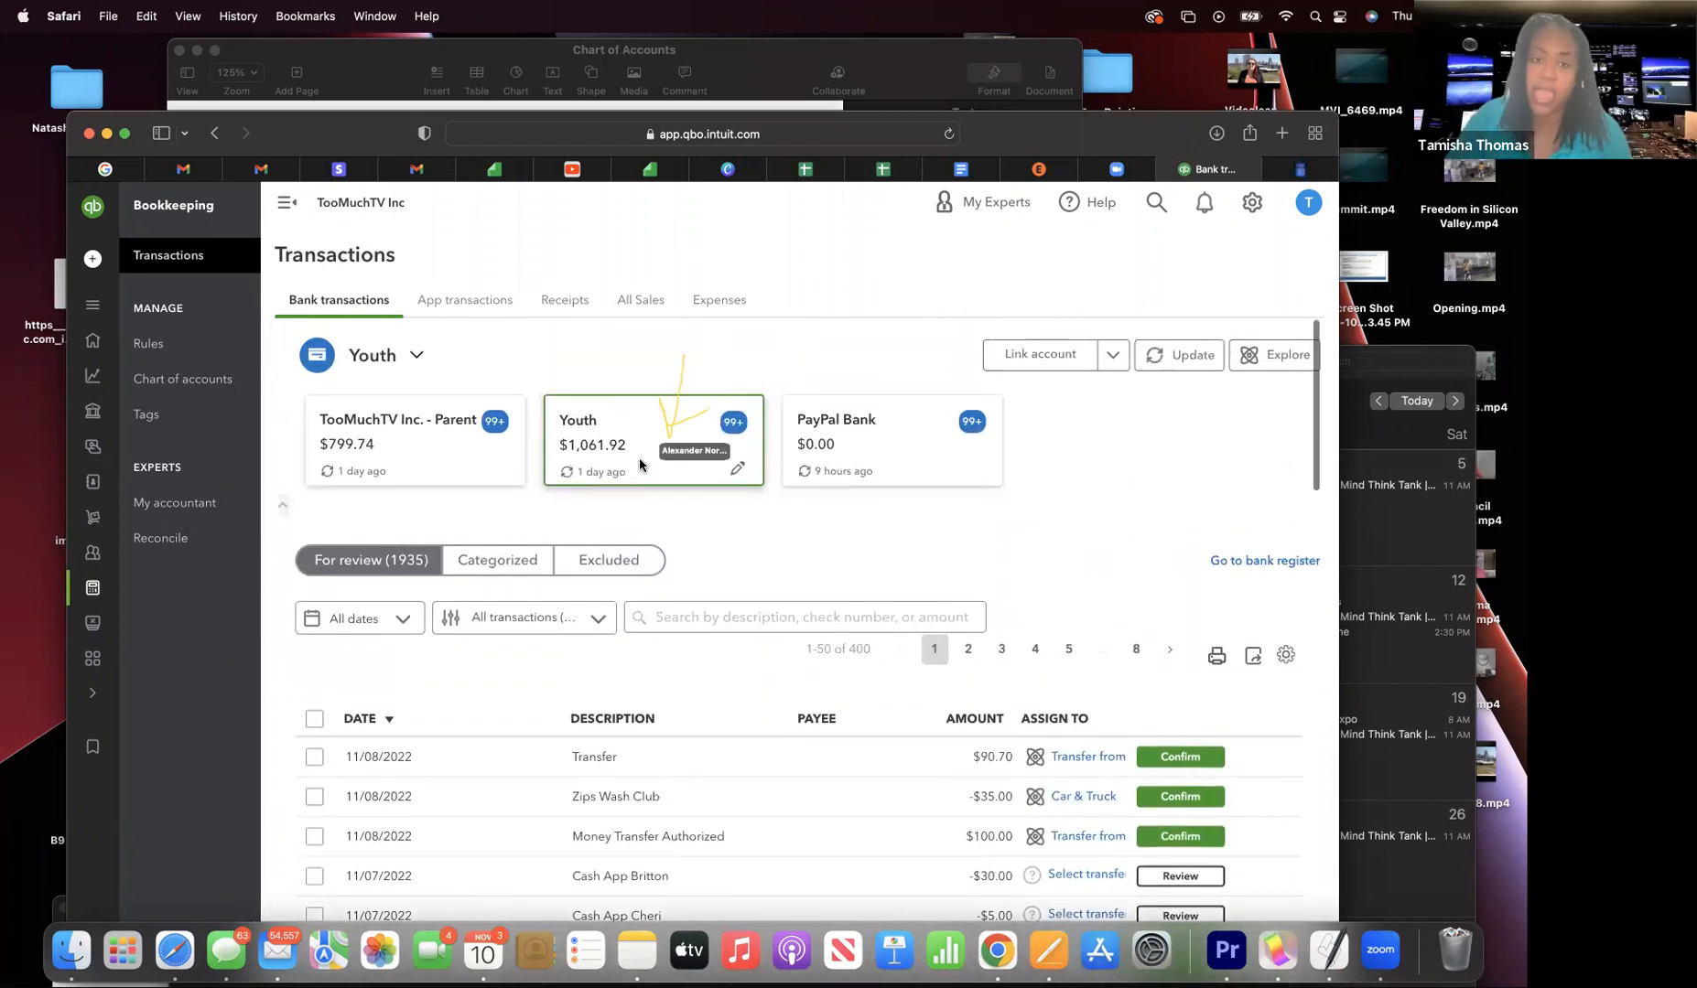
scroll(640, 464, down, 1)
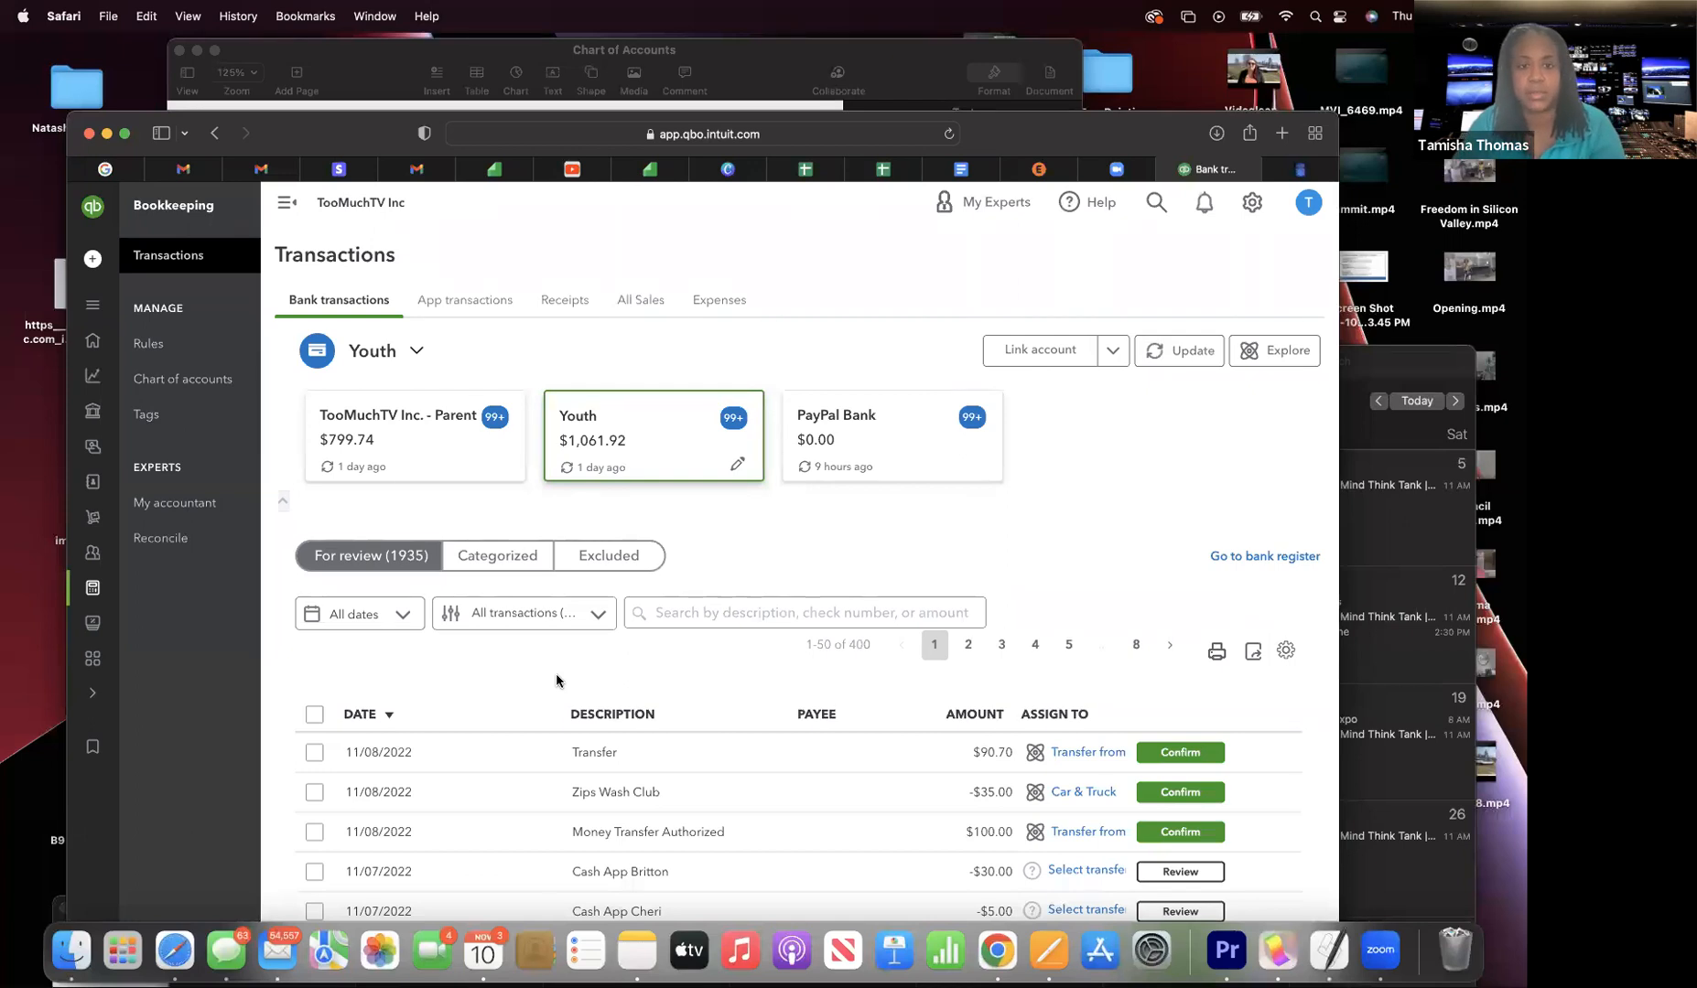
scroll(556, 680, down, 3)
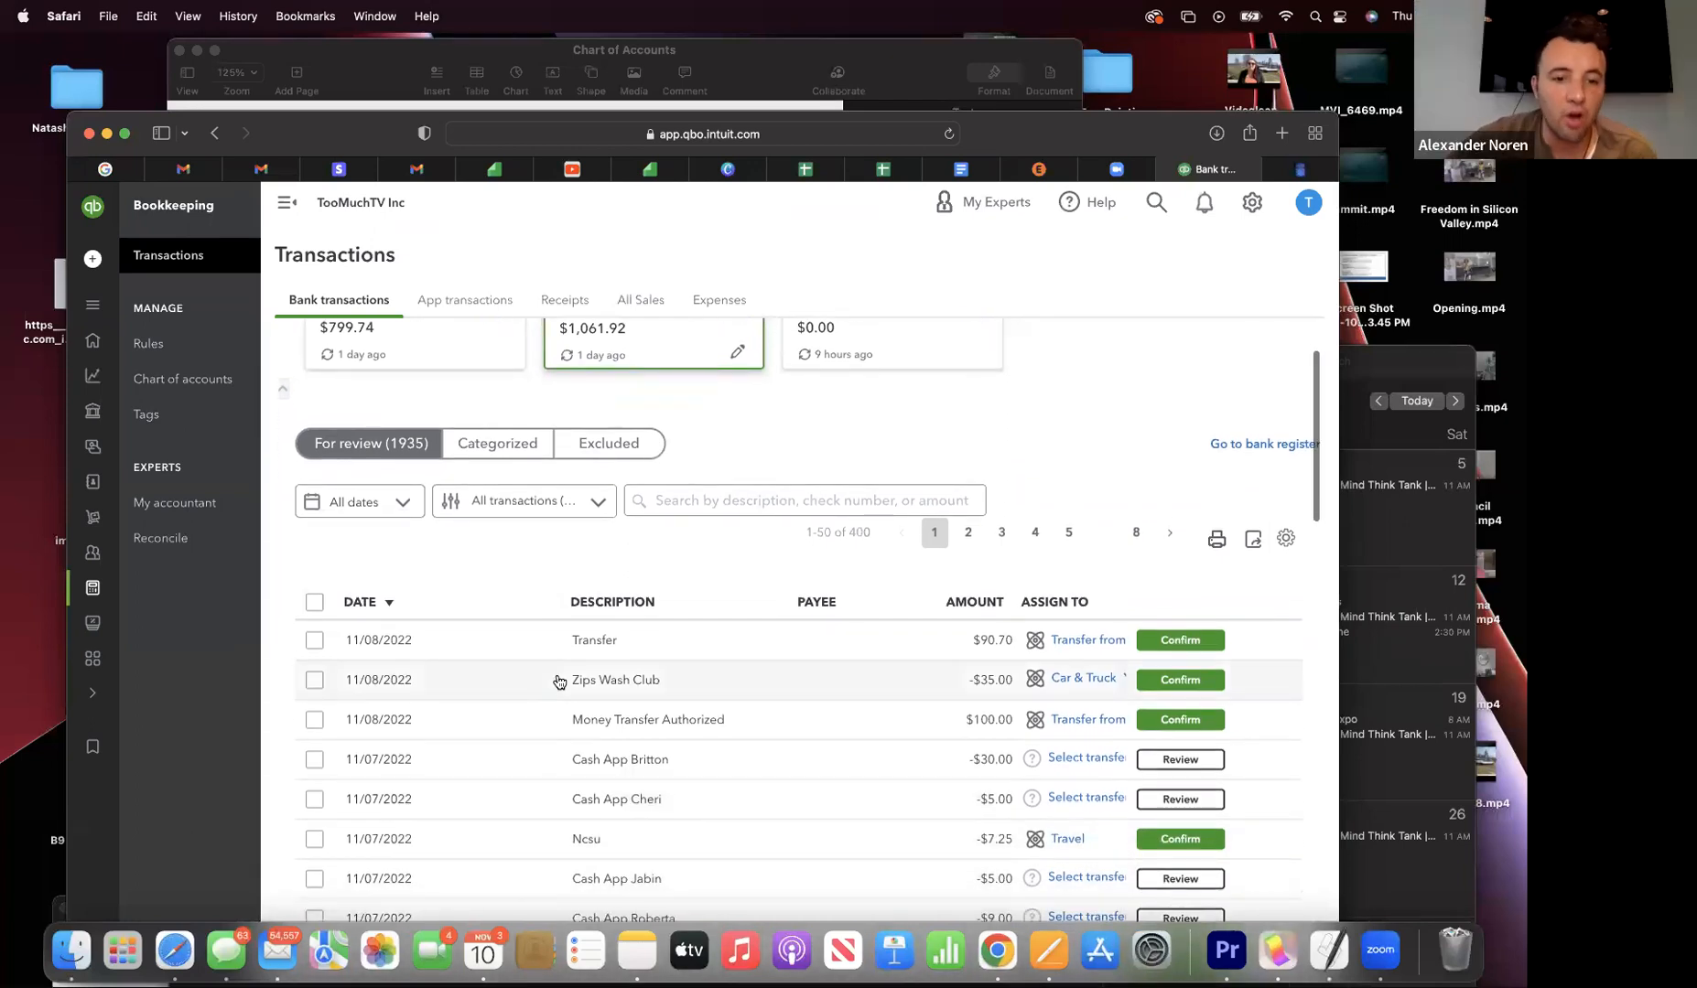
scroll(554, 723, up, 2)
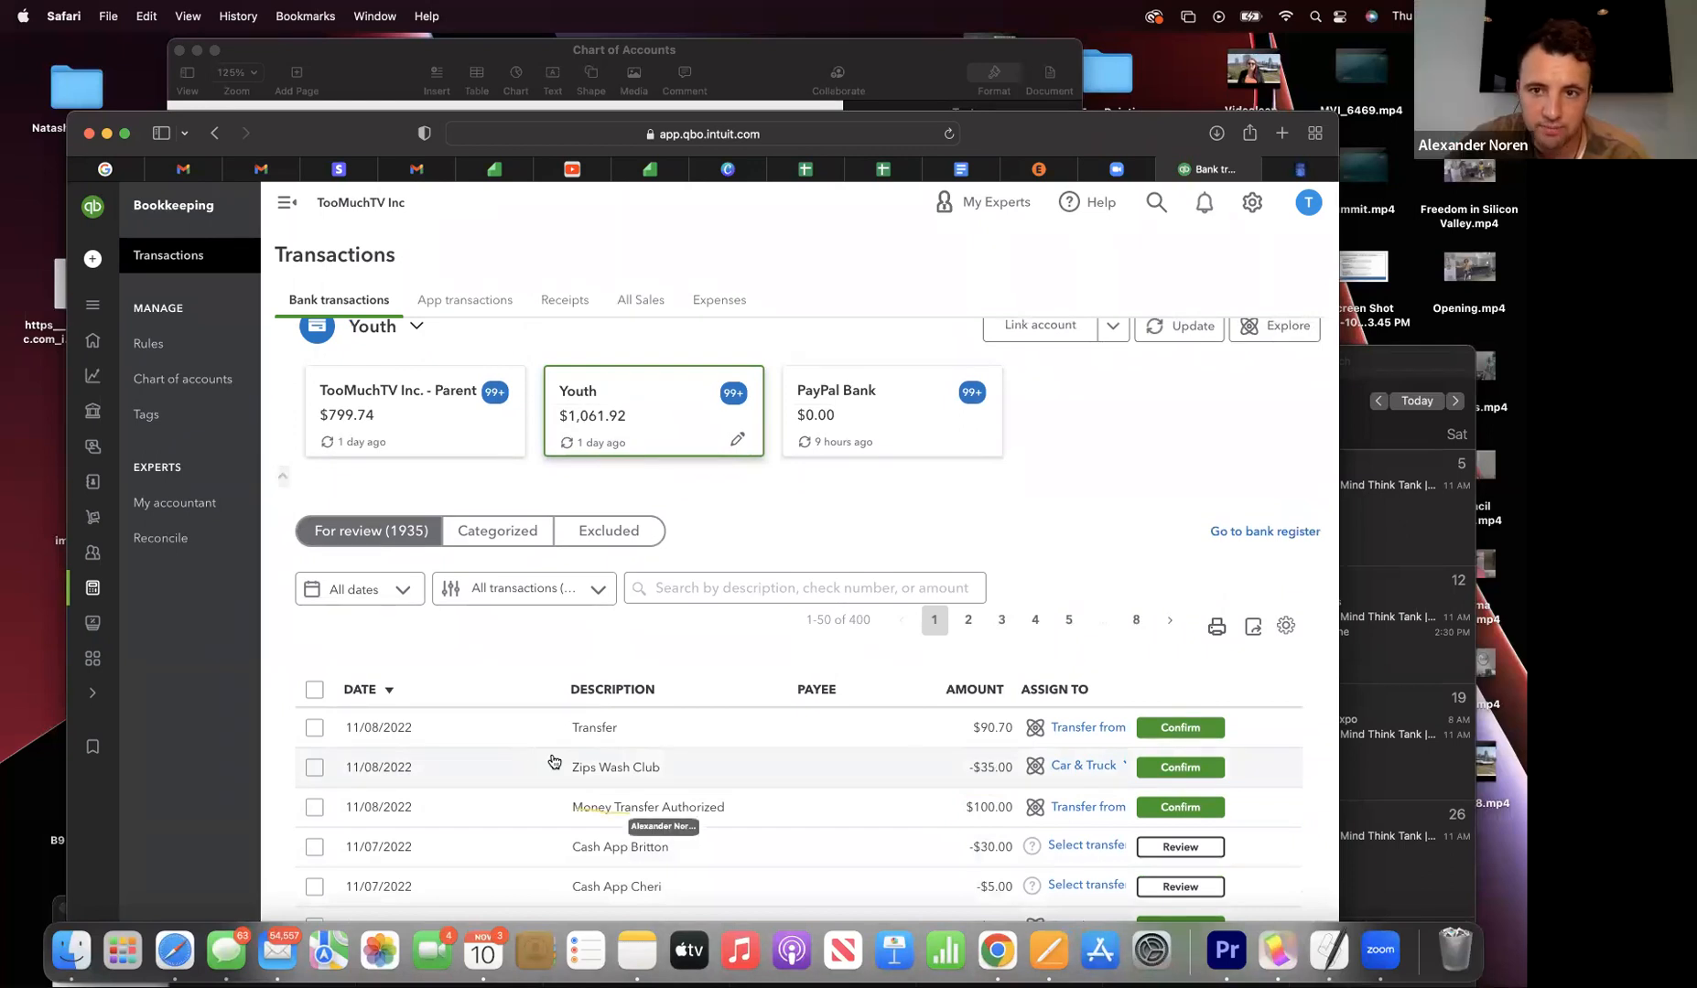
scroll(668, 773, down, 5)
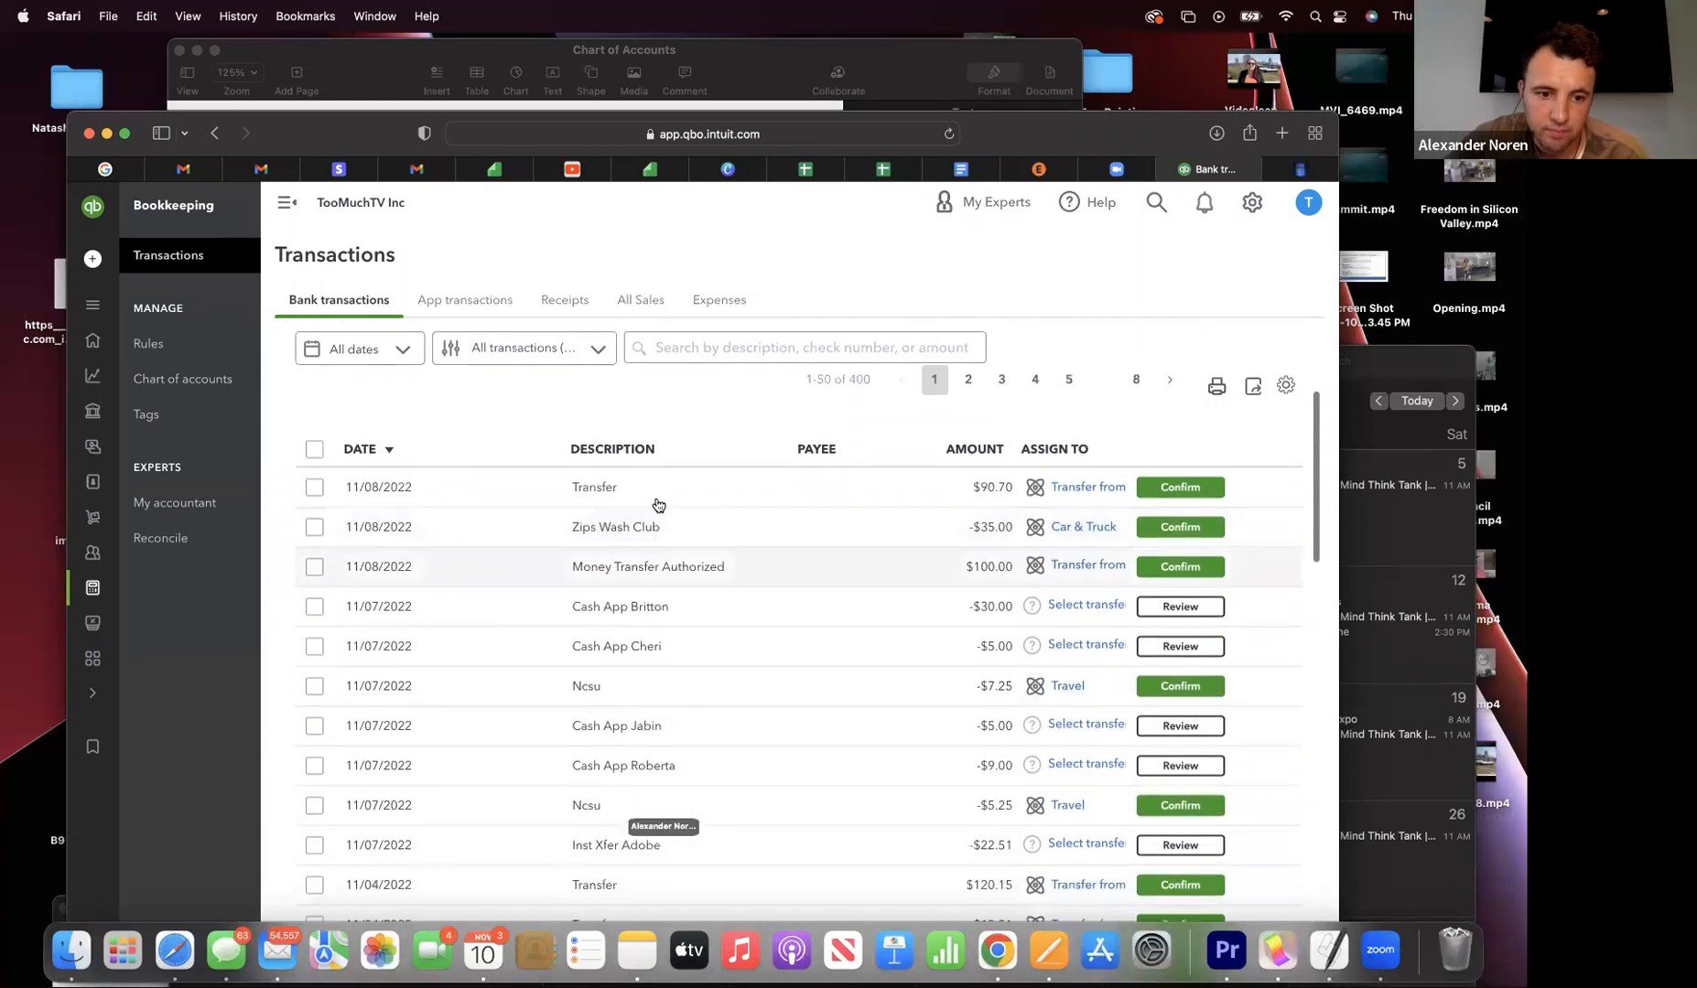
- Expand the $100.00 Money Transfer Authorized transaction and arrange the browser beside the Pages document
click(626, 572)
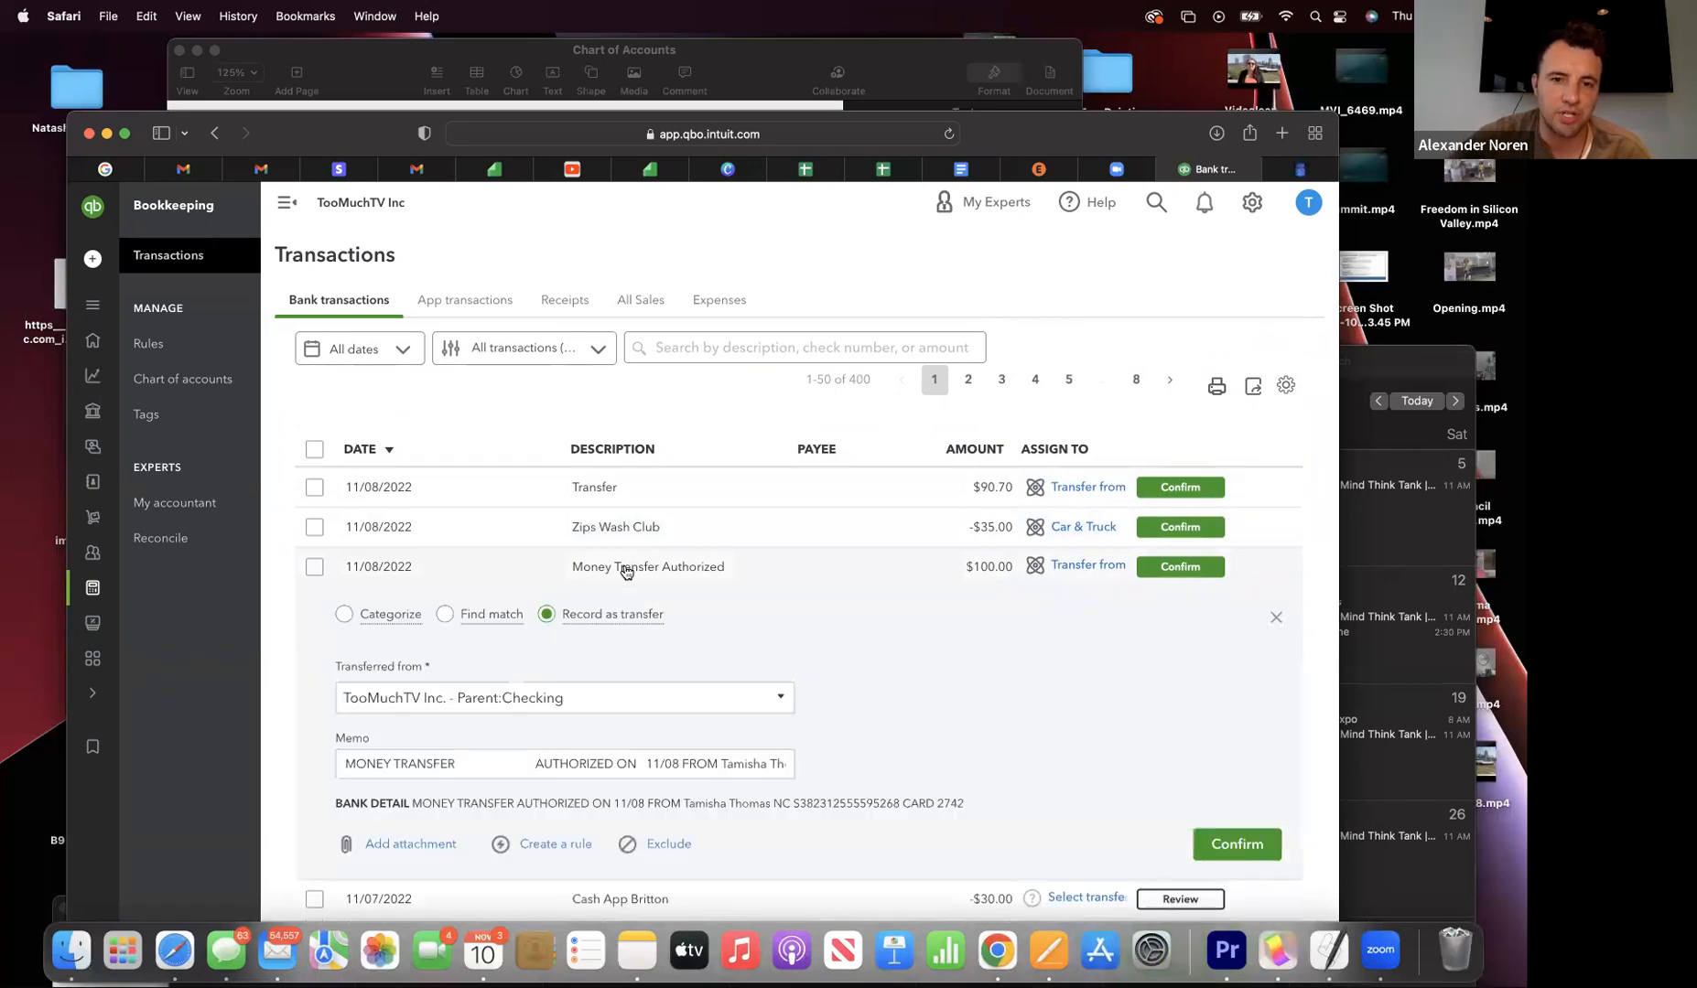
drag(292, 125, 622, 46)
drag(325, 41, 80, 36)
click(980, 173)
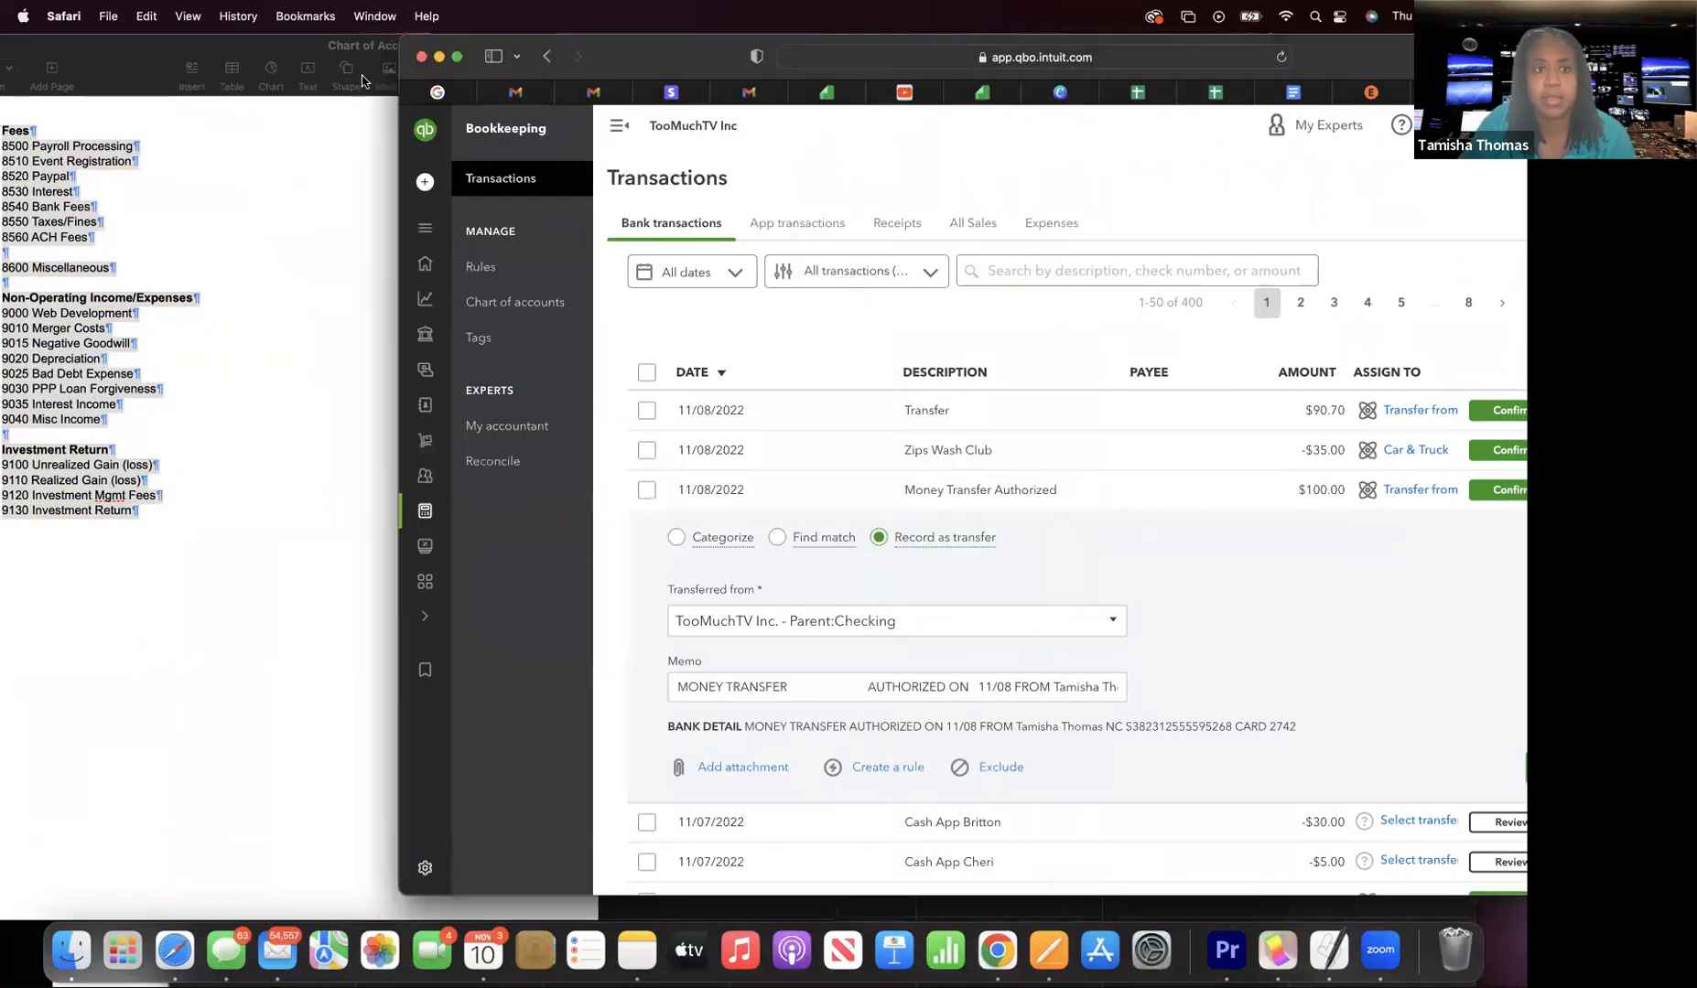
scroll(215, 340, up, 10)
scroll(216, 342, up, 5)
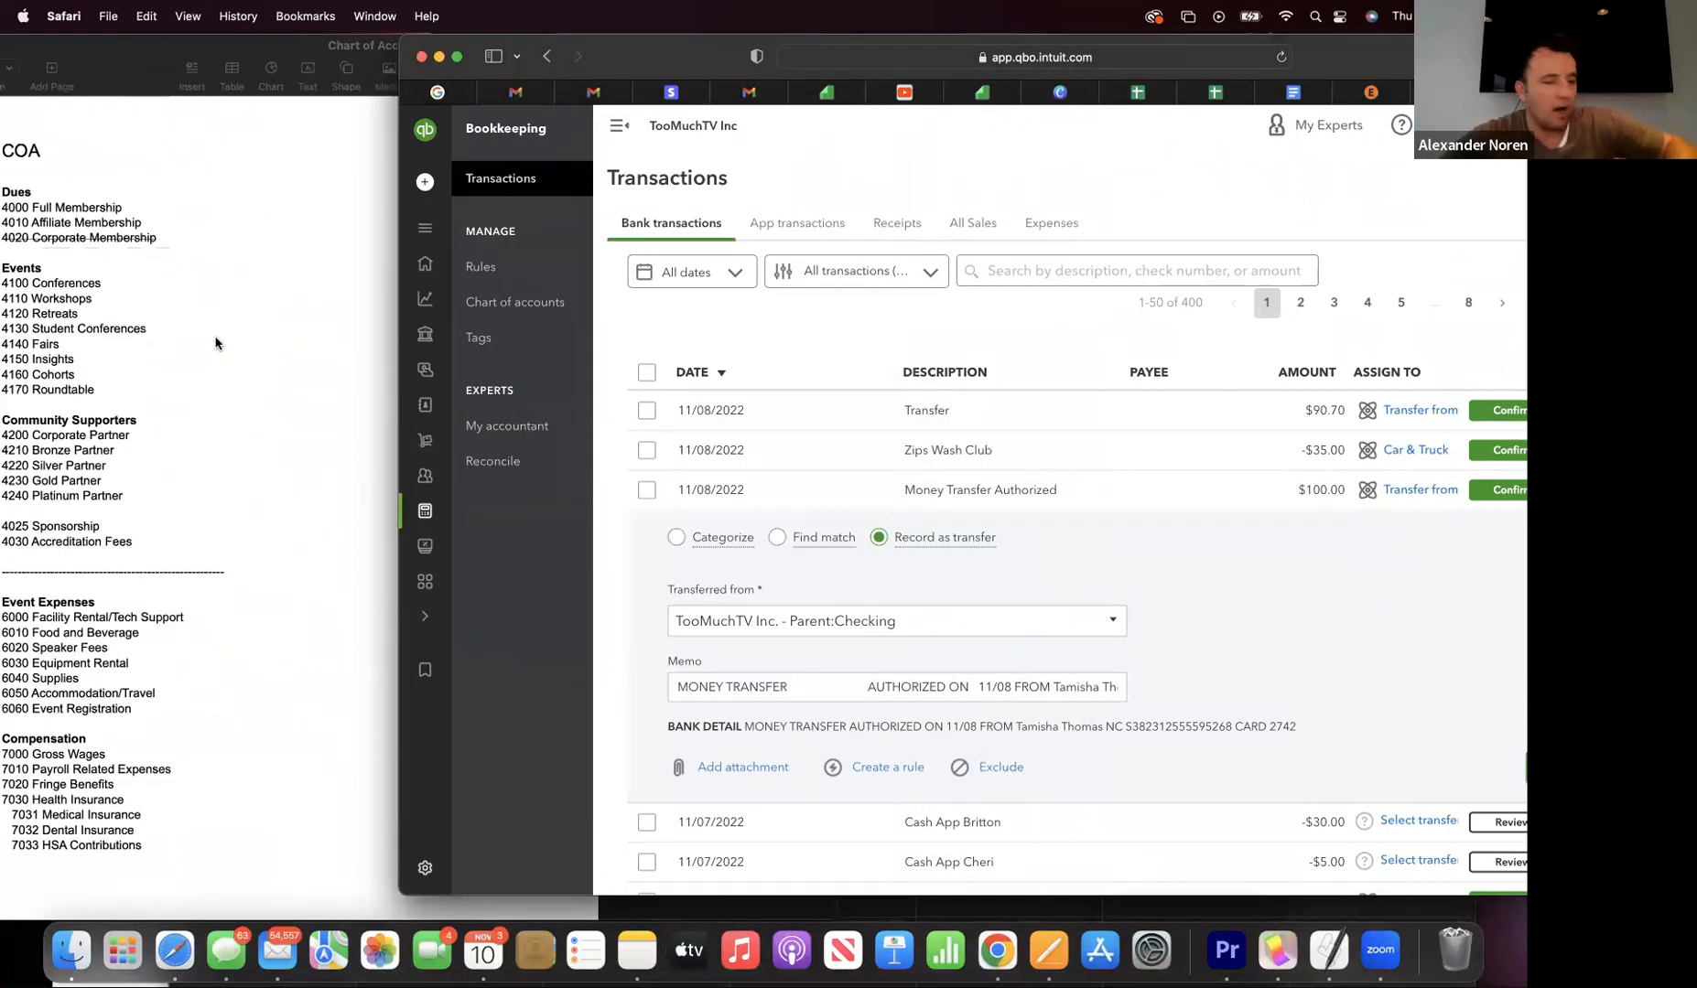
drag(110, 73, 177, 679)
scroll(288, 391, up, 3)
- Bring the browser forward and switch to the COA document in Google Docs
click(453, 45)
drag(567, 69, 282, 175)
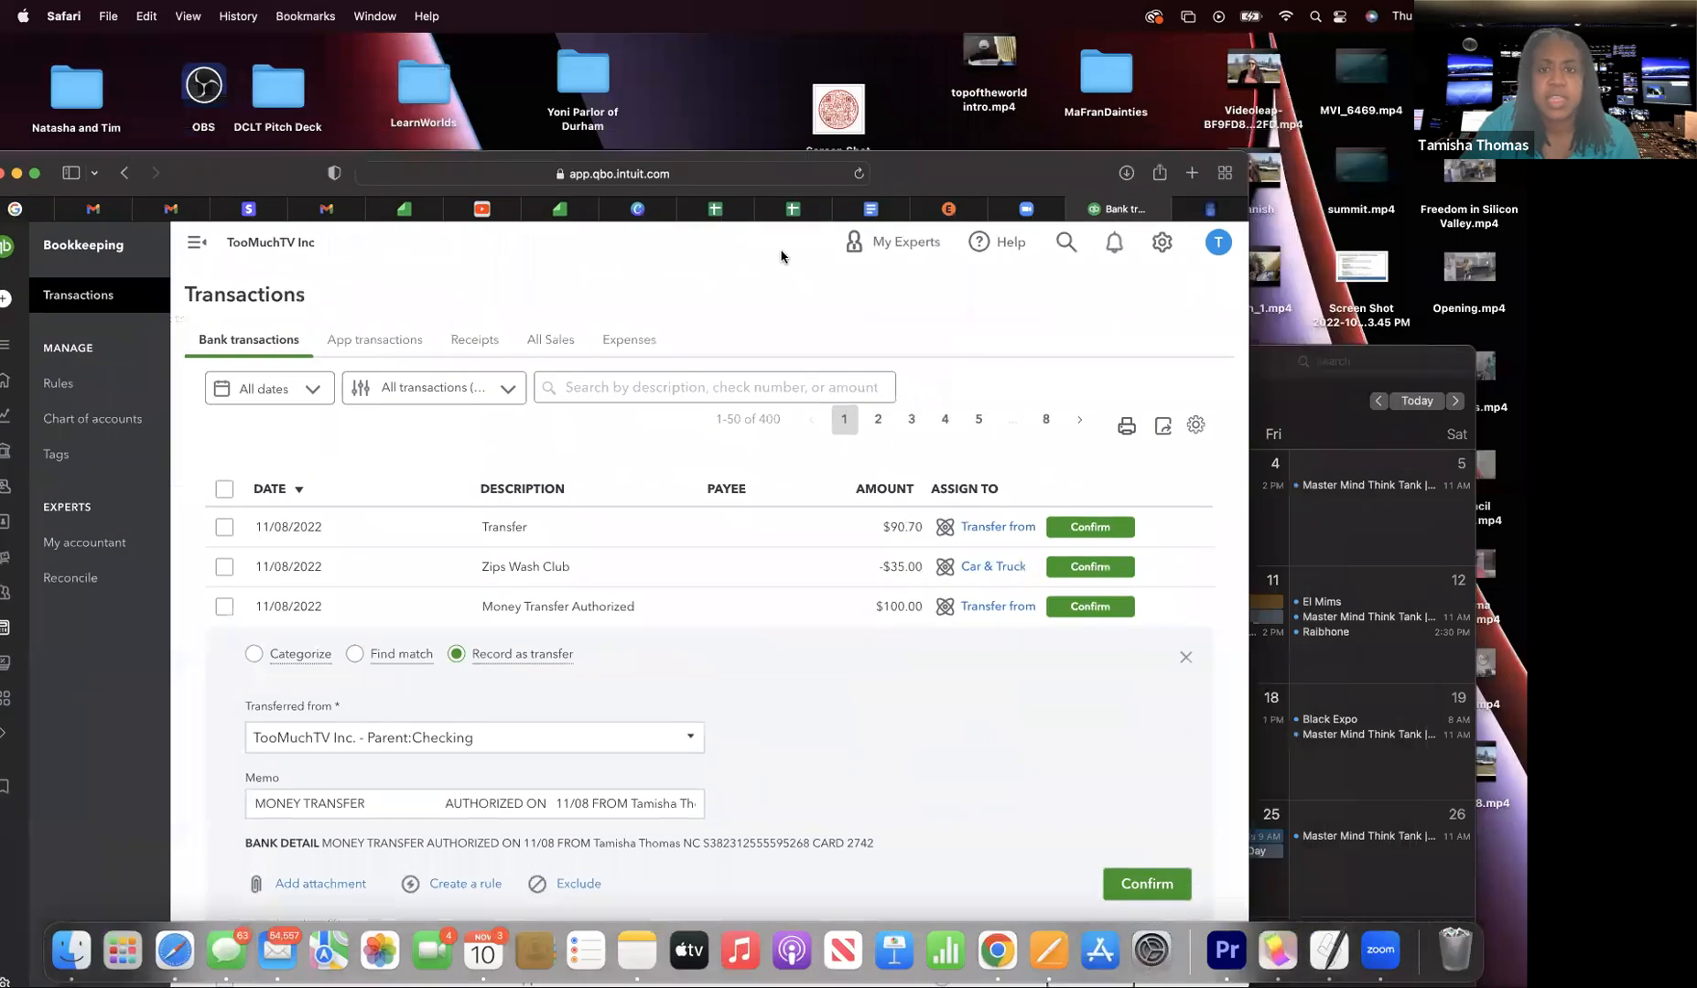
click(871, 203)
drag(918, 173, 955, 54)
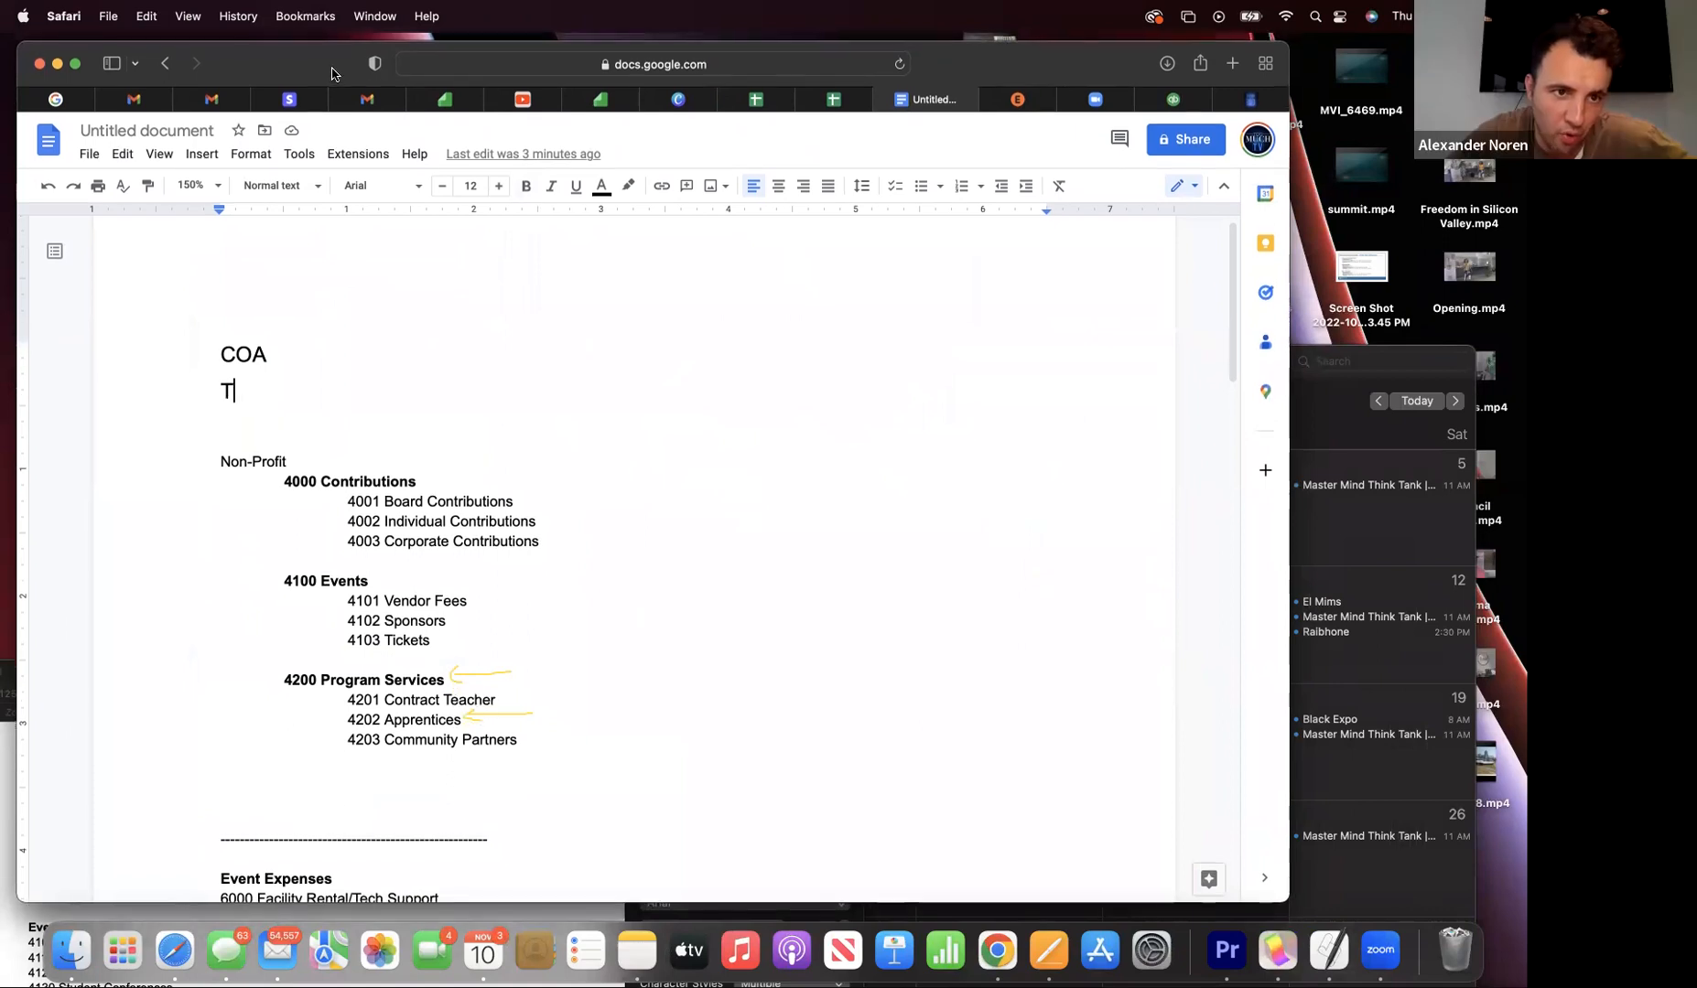
- Glance at the Zoom meeting page, then return to the QuickBooks bank transactions list
drag(331, 62, 342, 167)
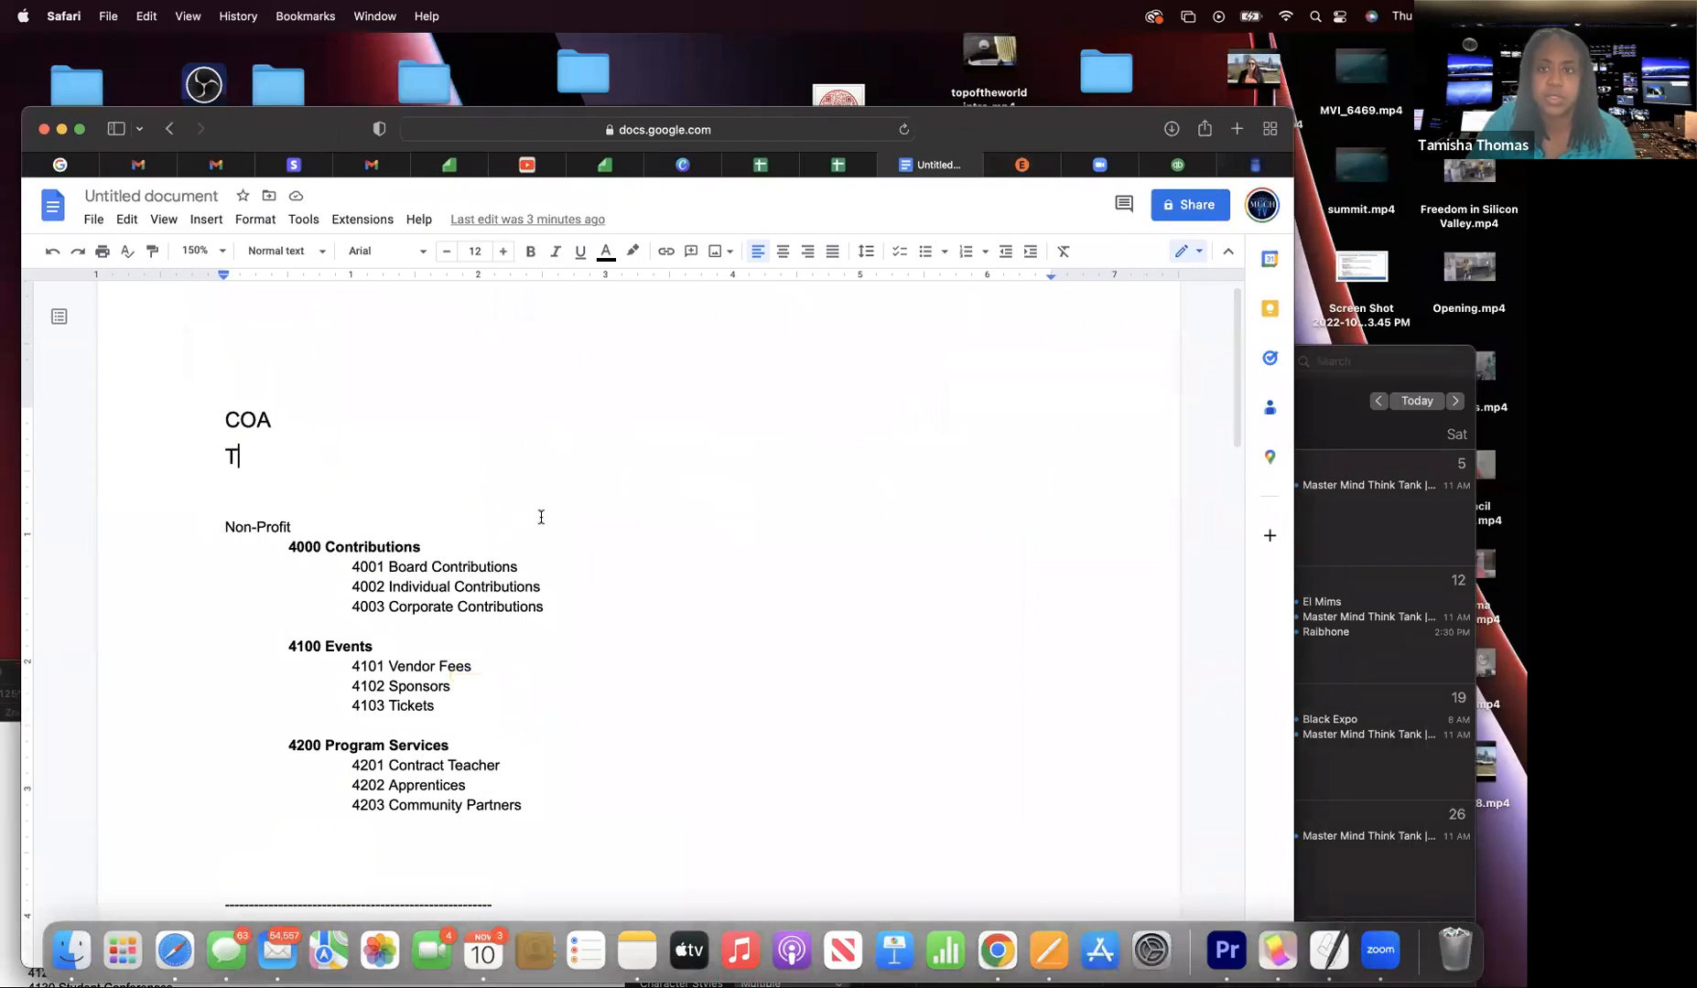
mouse_move(1072, 167)
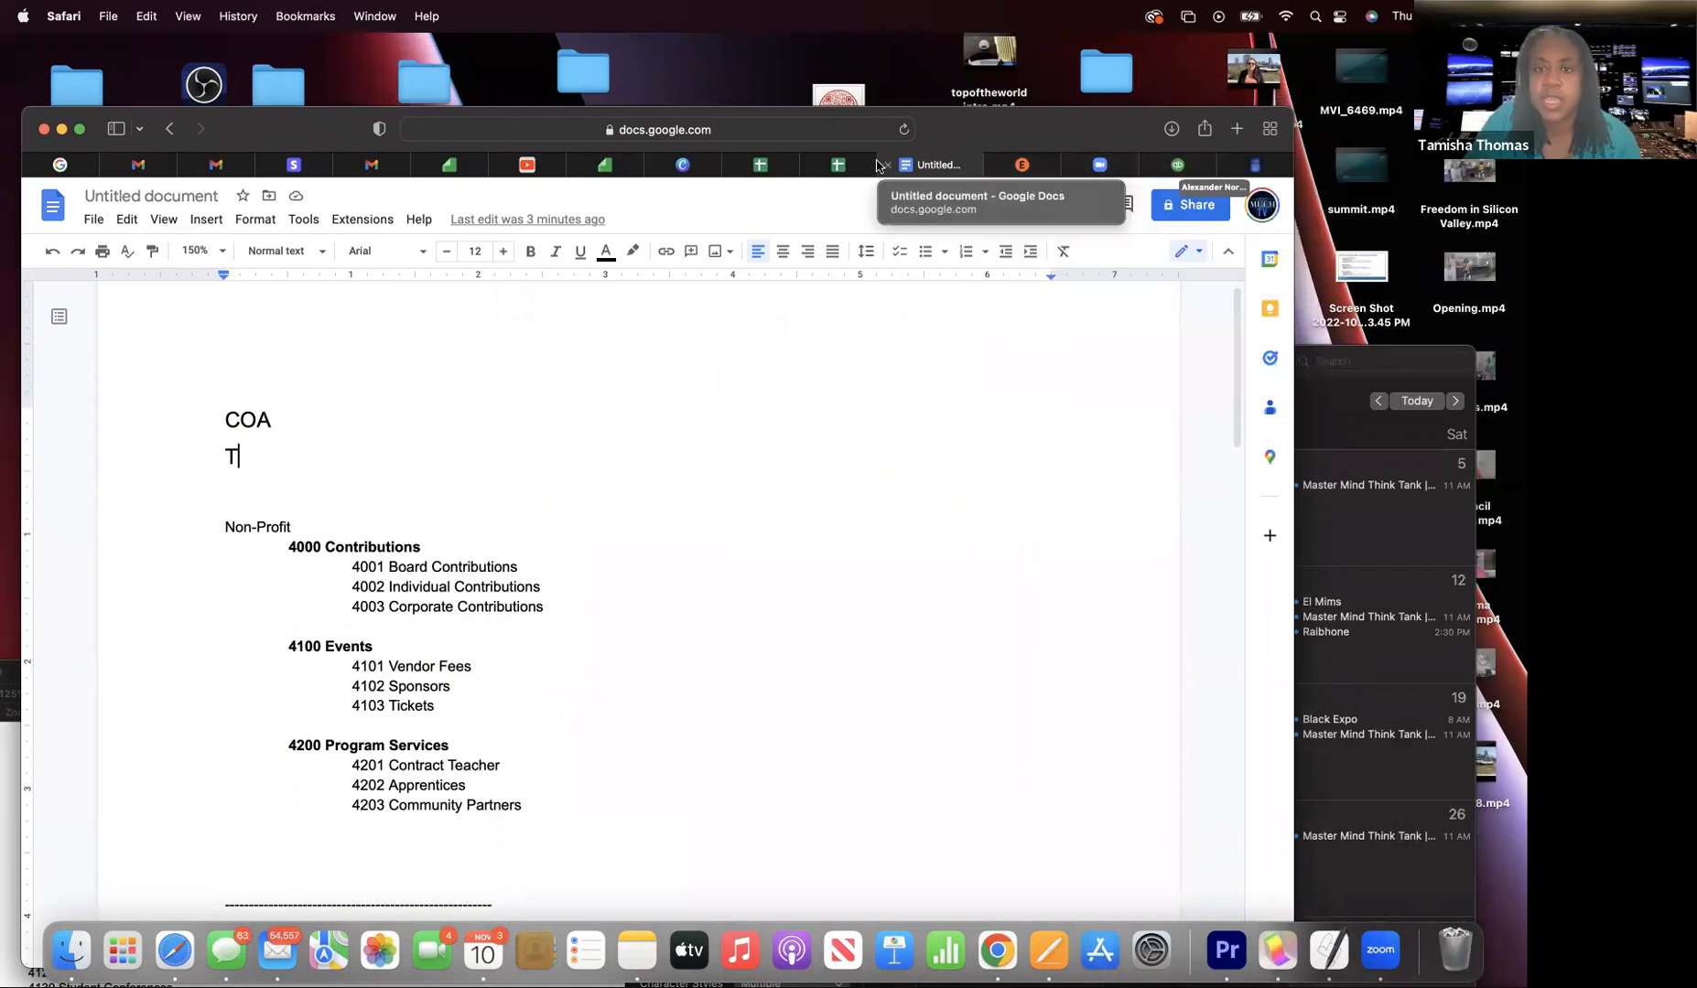
click(1115, 170)
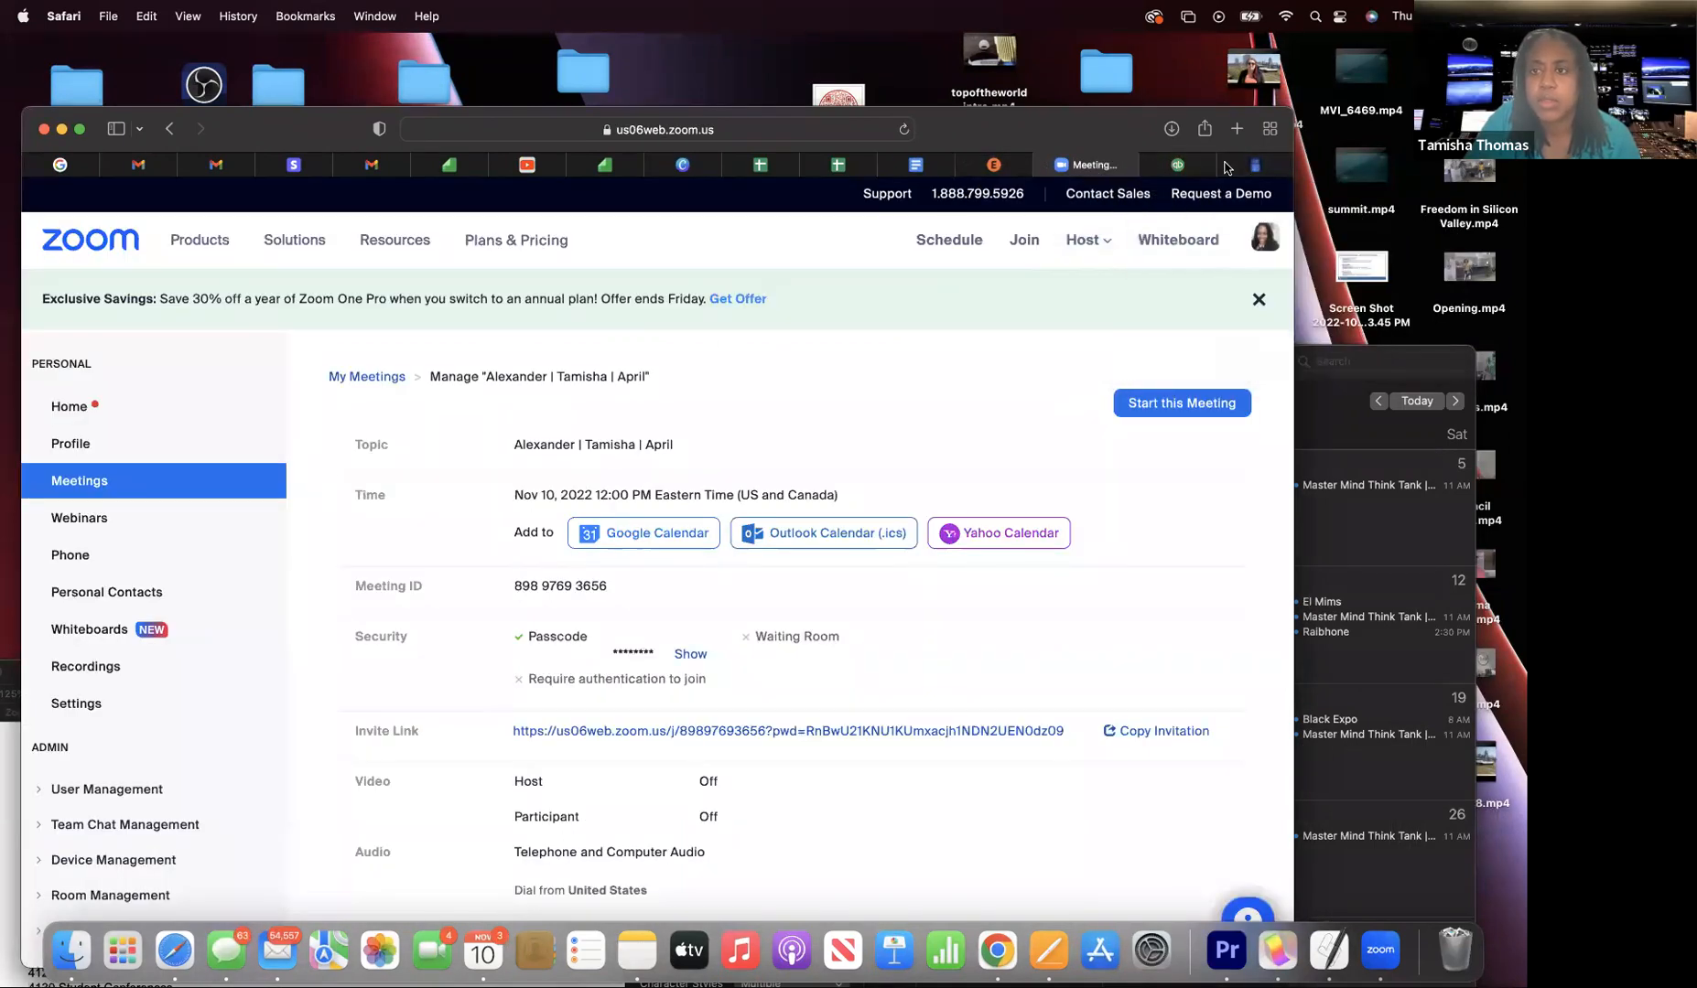
click(1192, 166)
drag(524, 122, 535, 49)
scroll(569, 709, down, 5)
scroll(570, 709, down, 6)
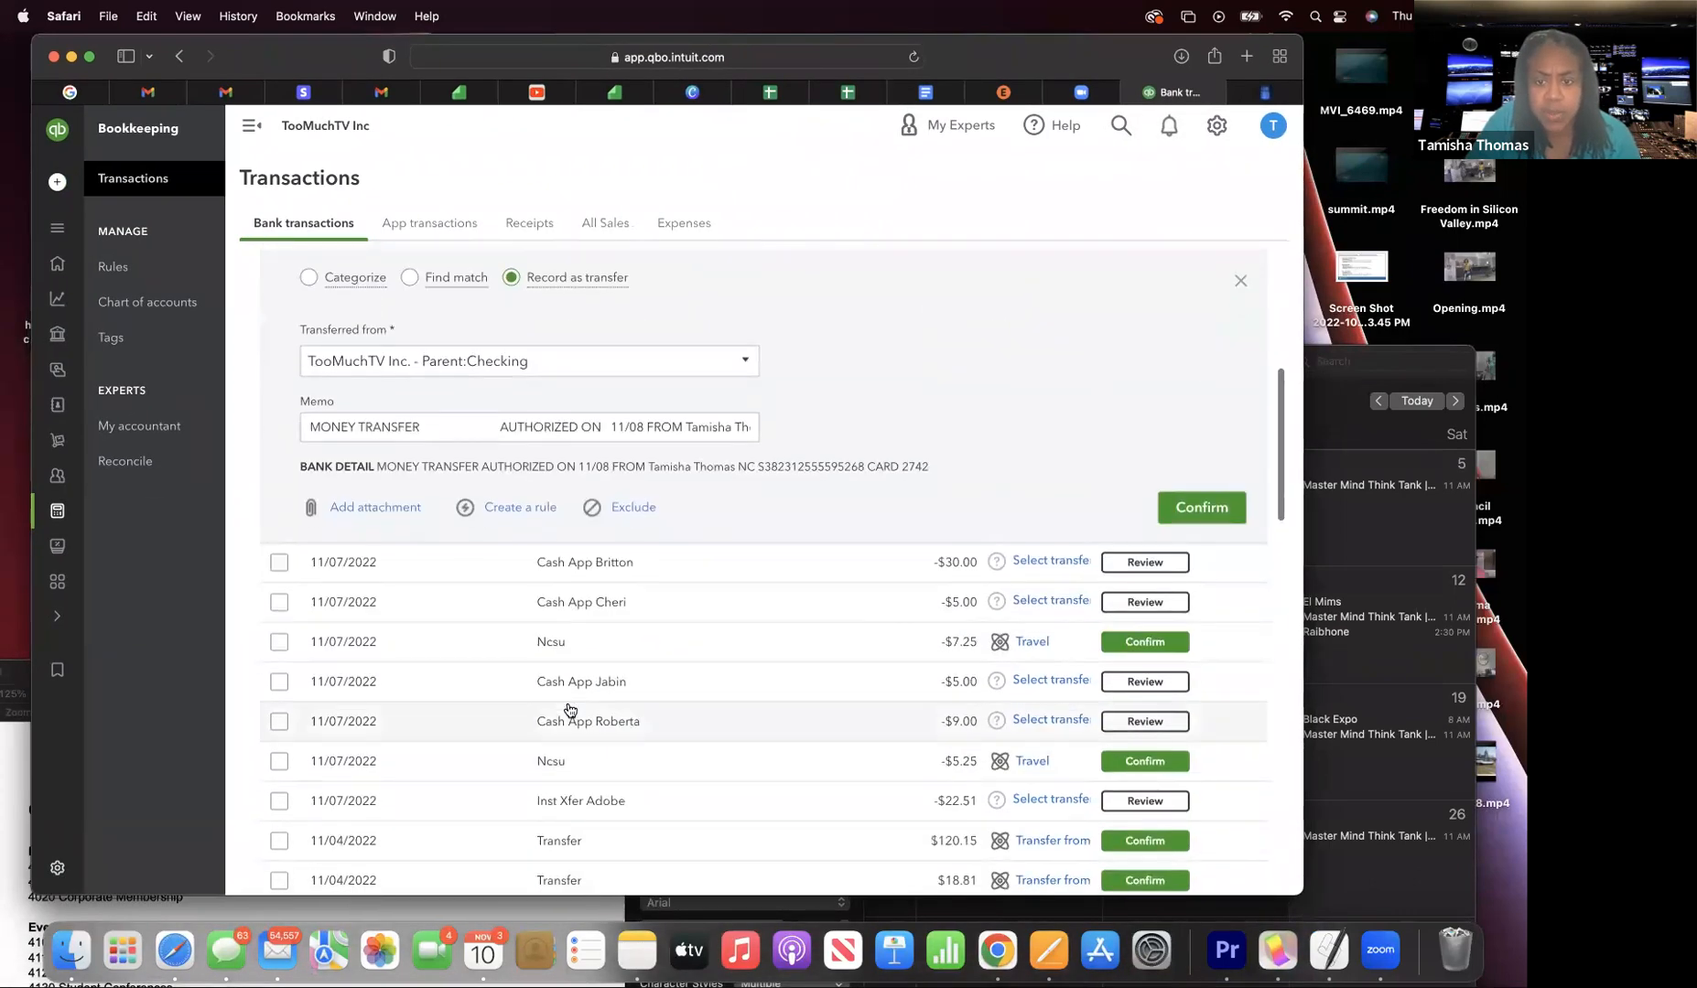
scroll(569, 709, down, 7)
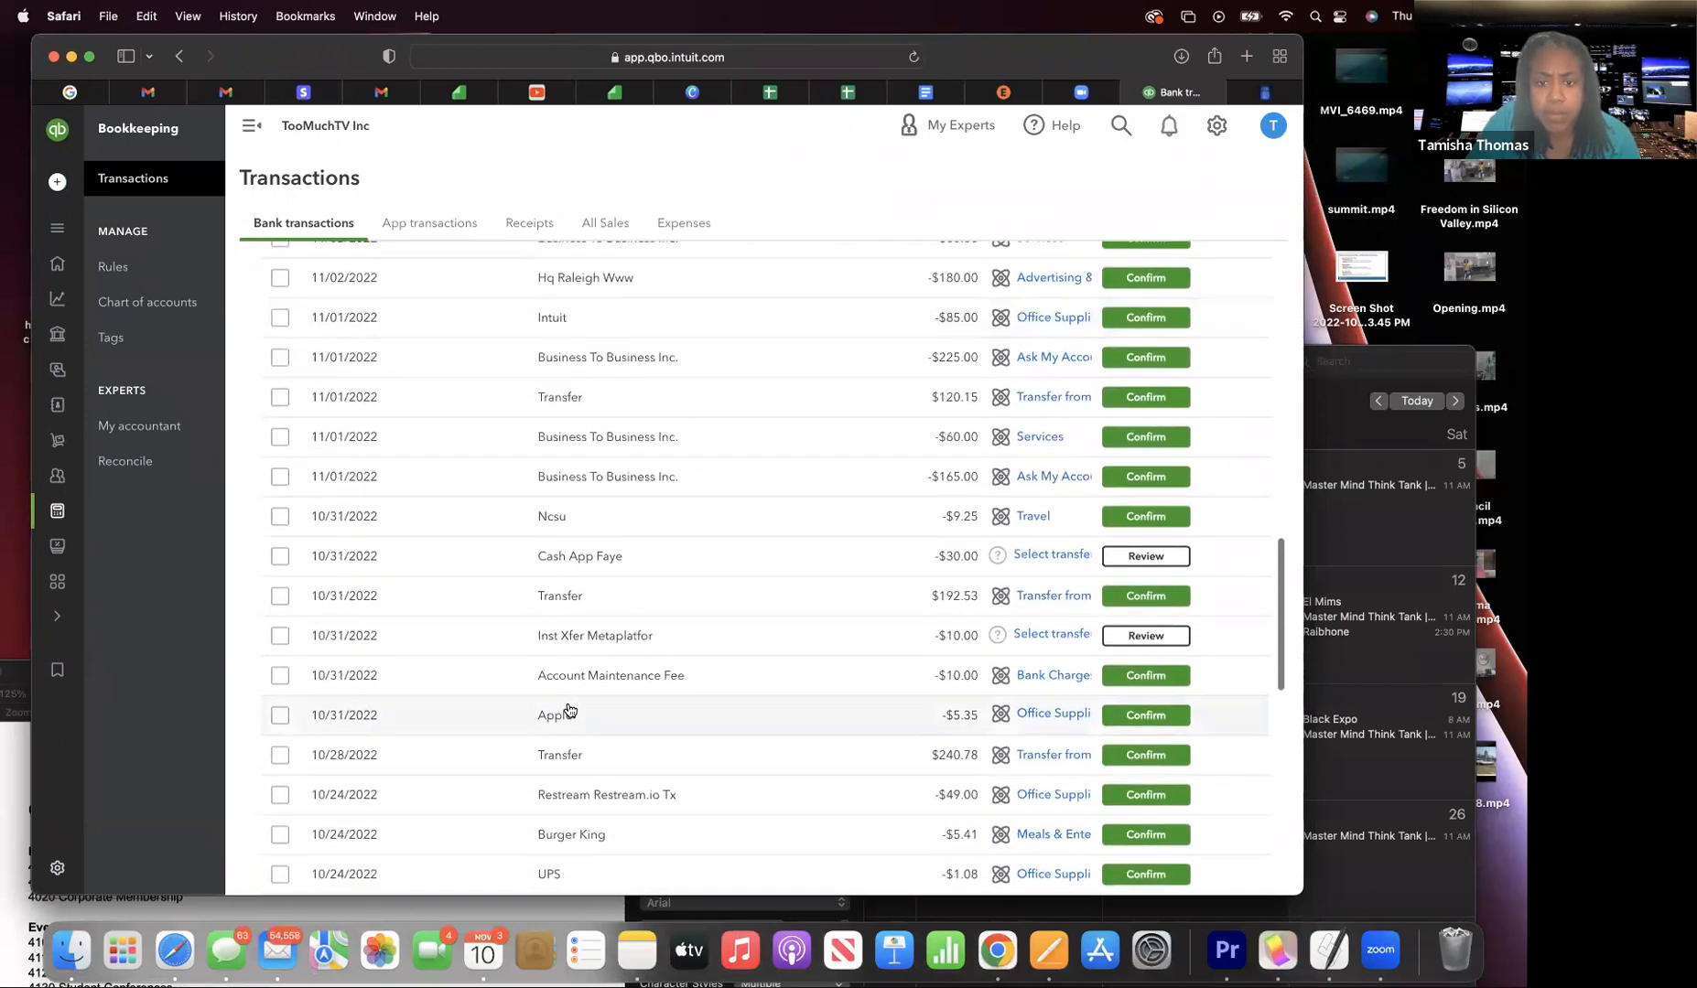
scroll(569, 711, down, 5)
scroll(569, 711, up, 5)
scroll(569, 709, up, 10)
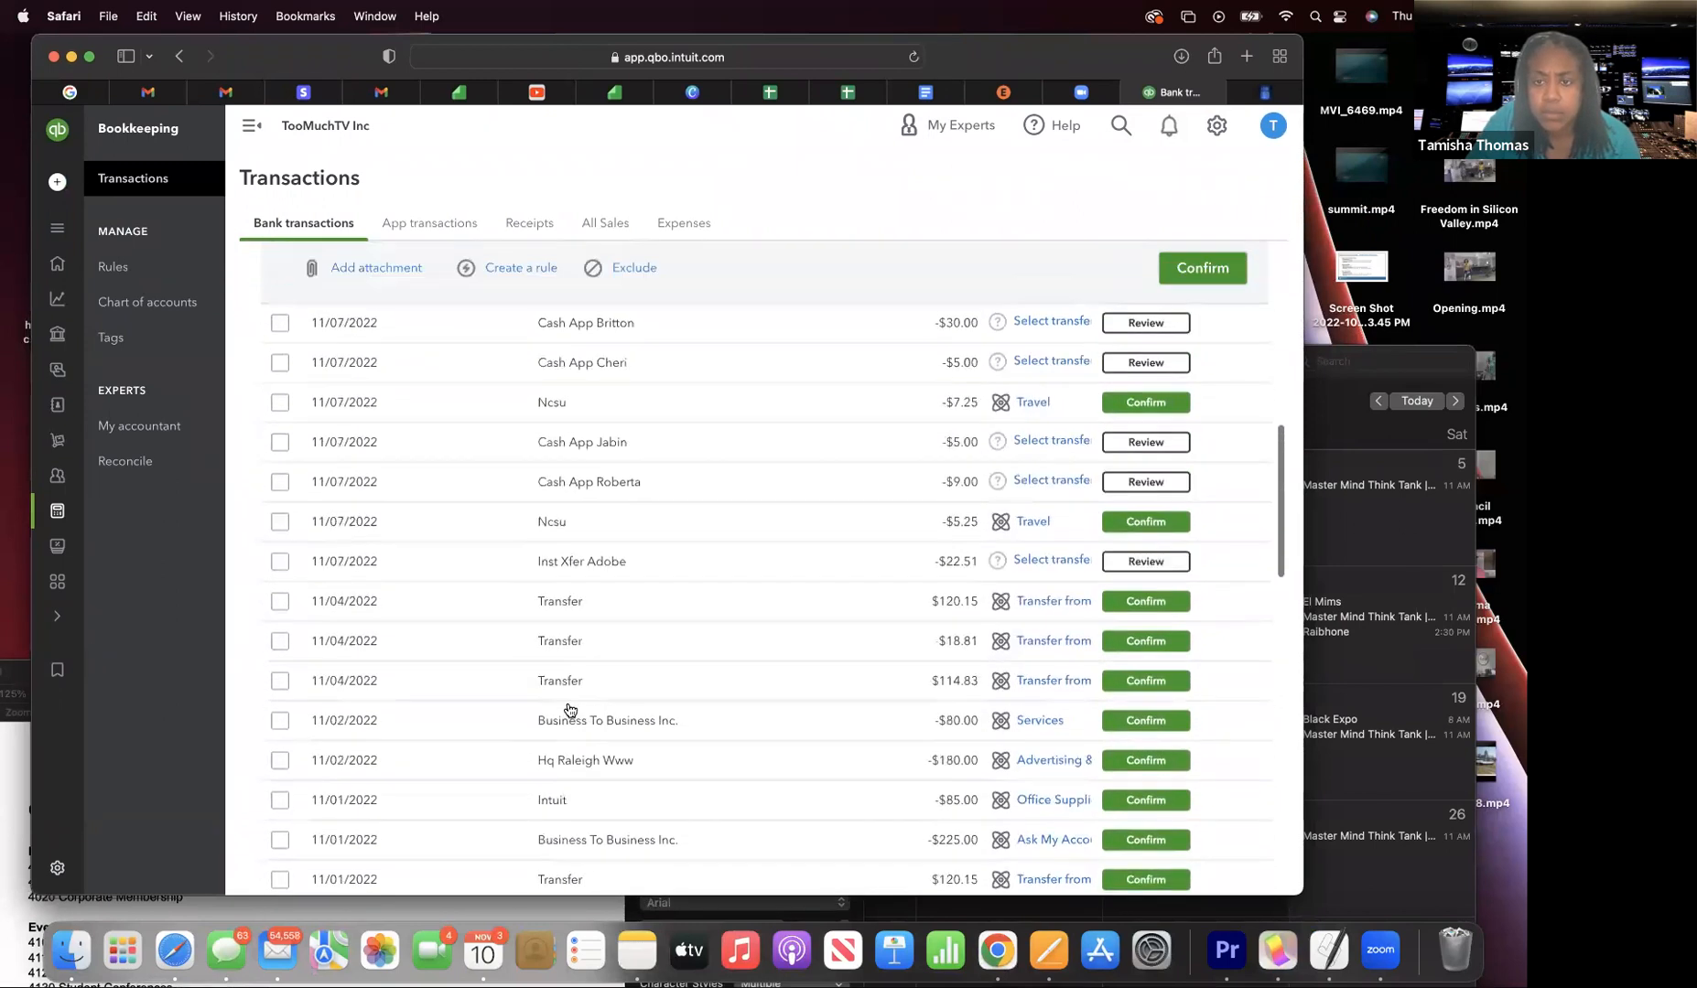
scroll(569, 710, down, 1)
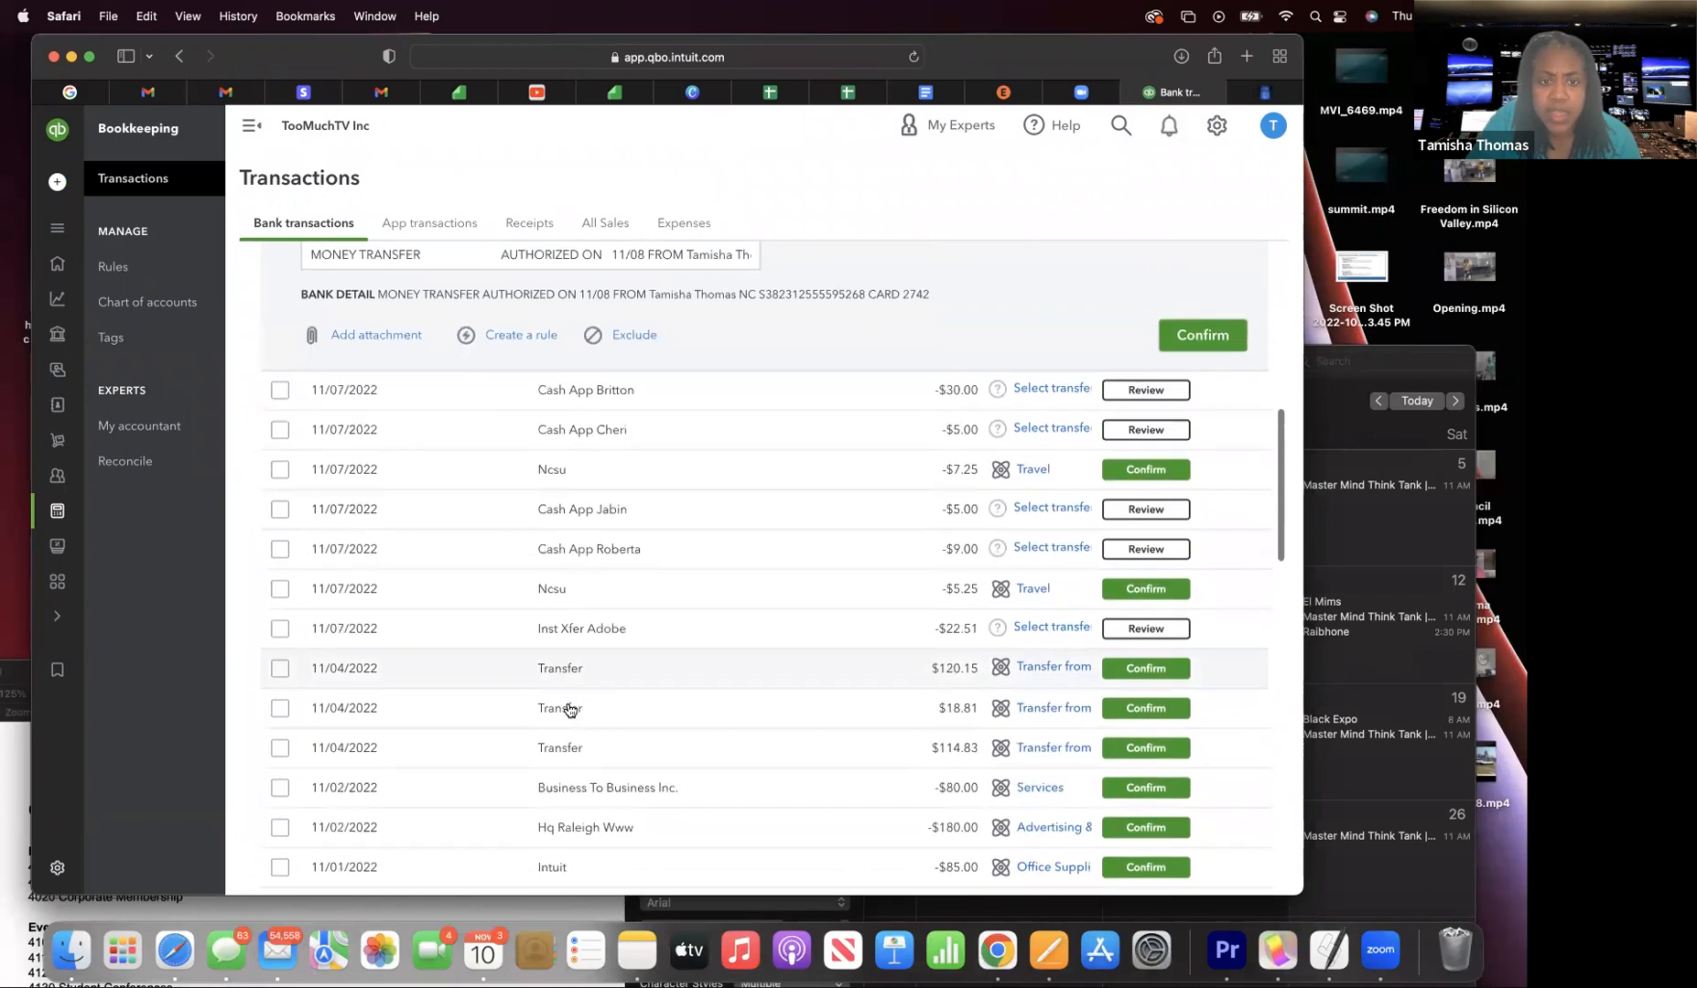
scroll(569, 711, up, 12)
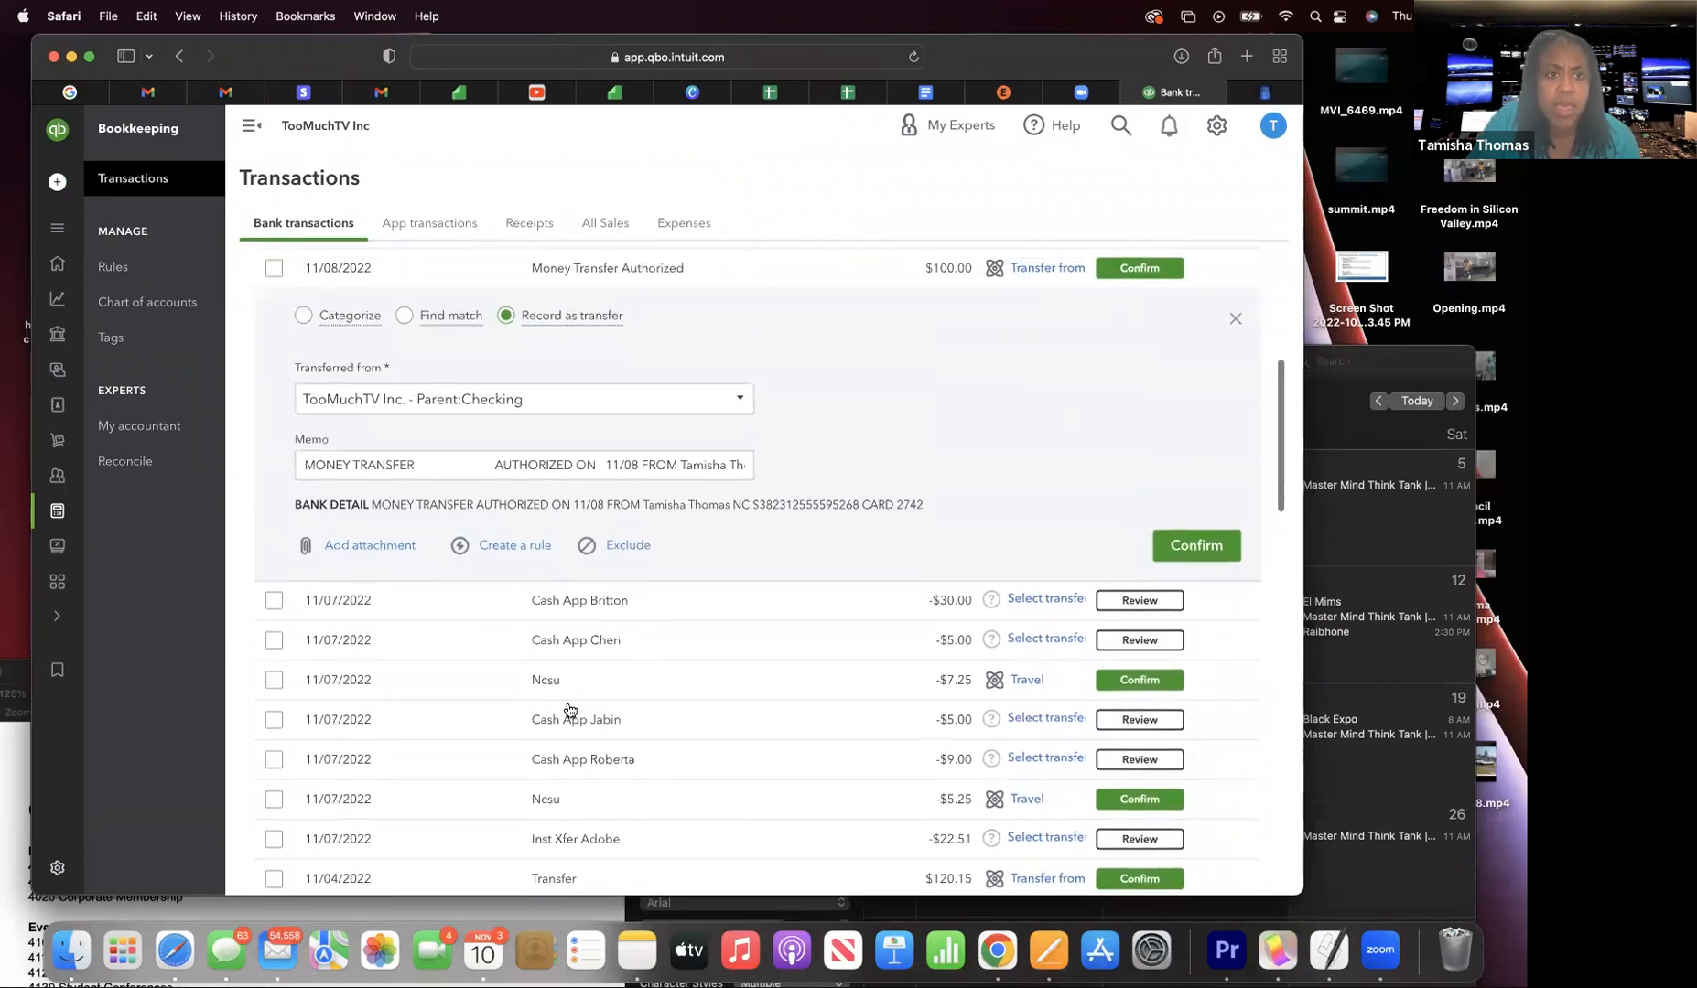
scroll(711, 719, down, 6)
scroll(713, 725, down, 10)
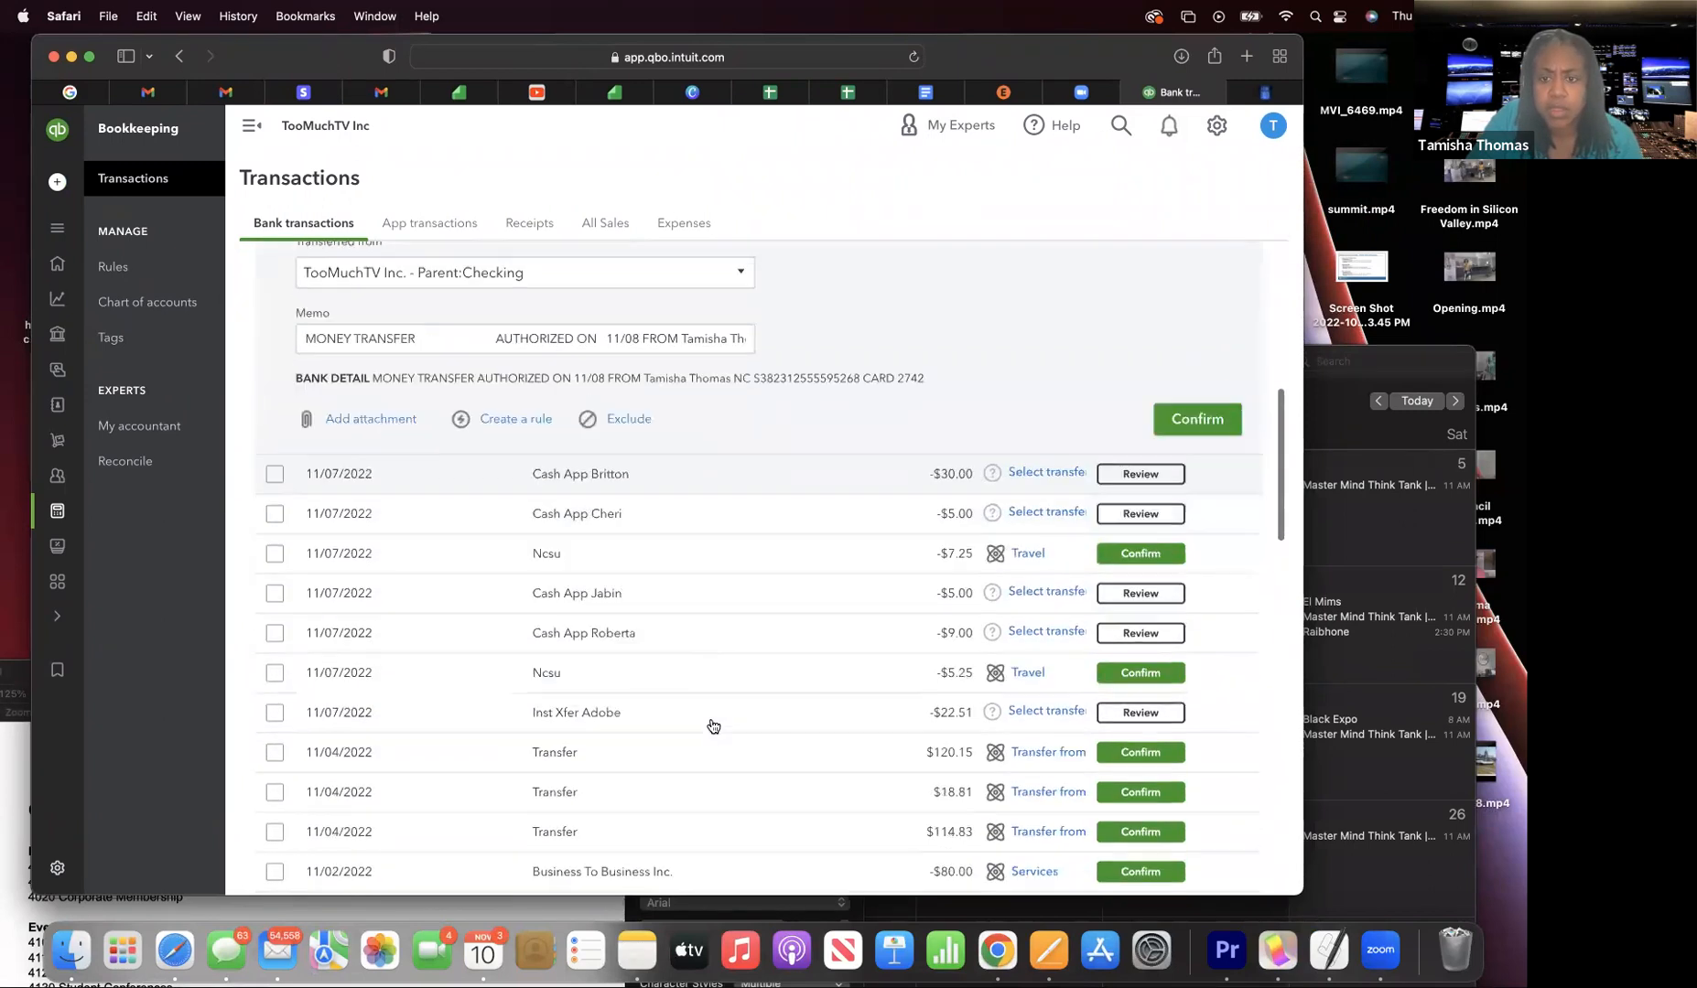
scroll(713, 726, down, 8)
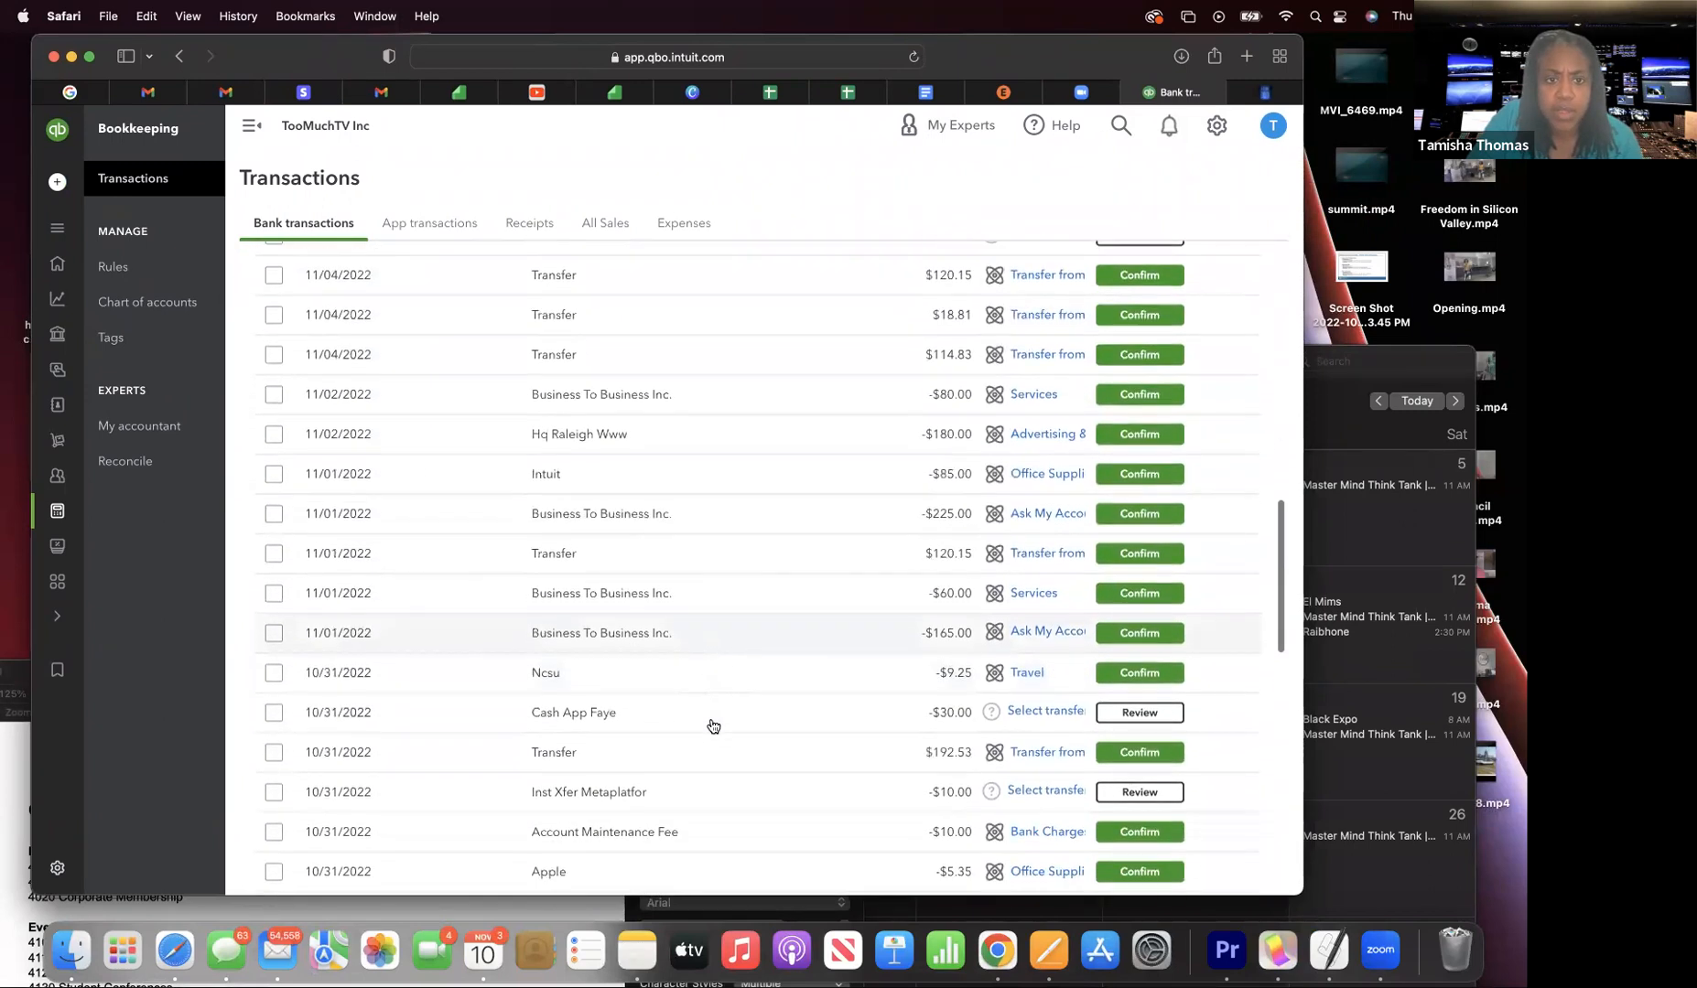
scroll(713, 726, down, 10)
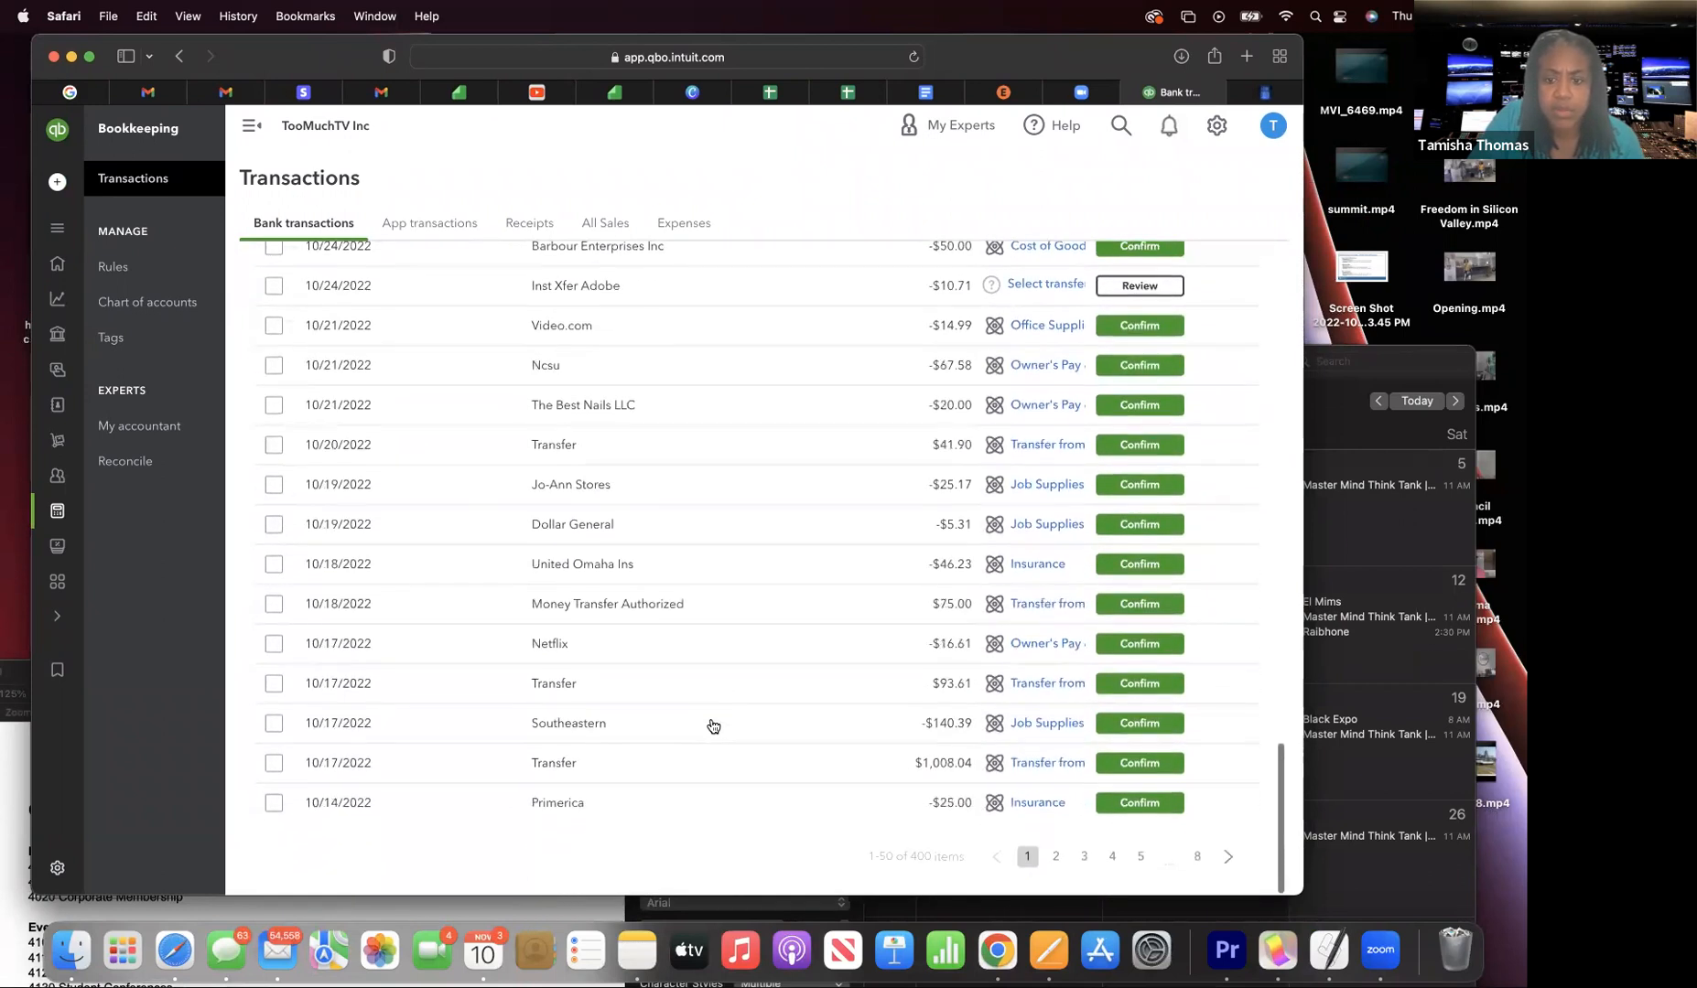
click(1055, 864)
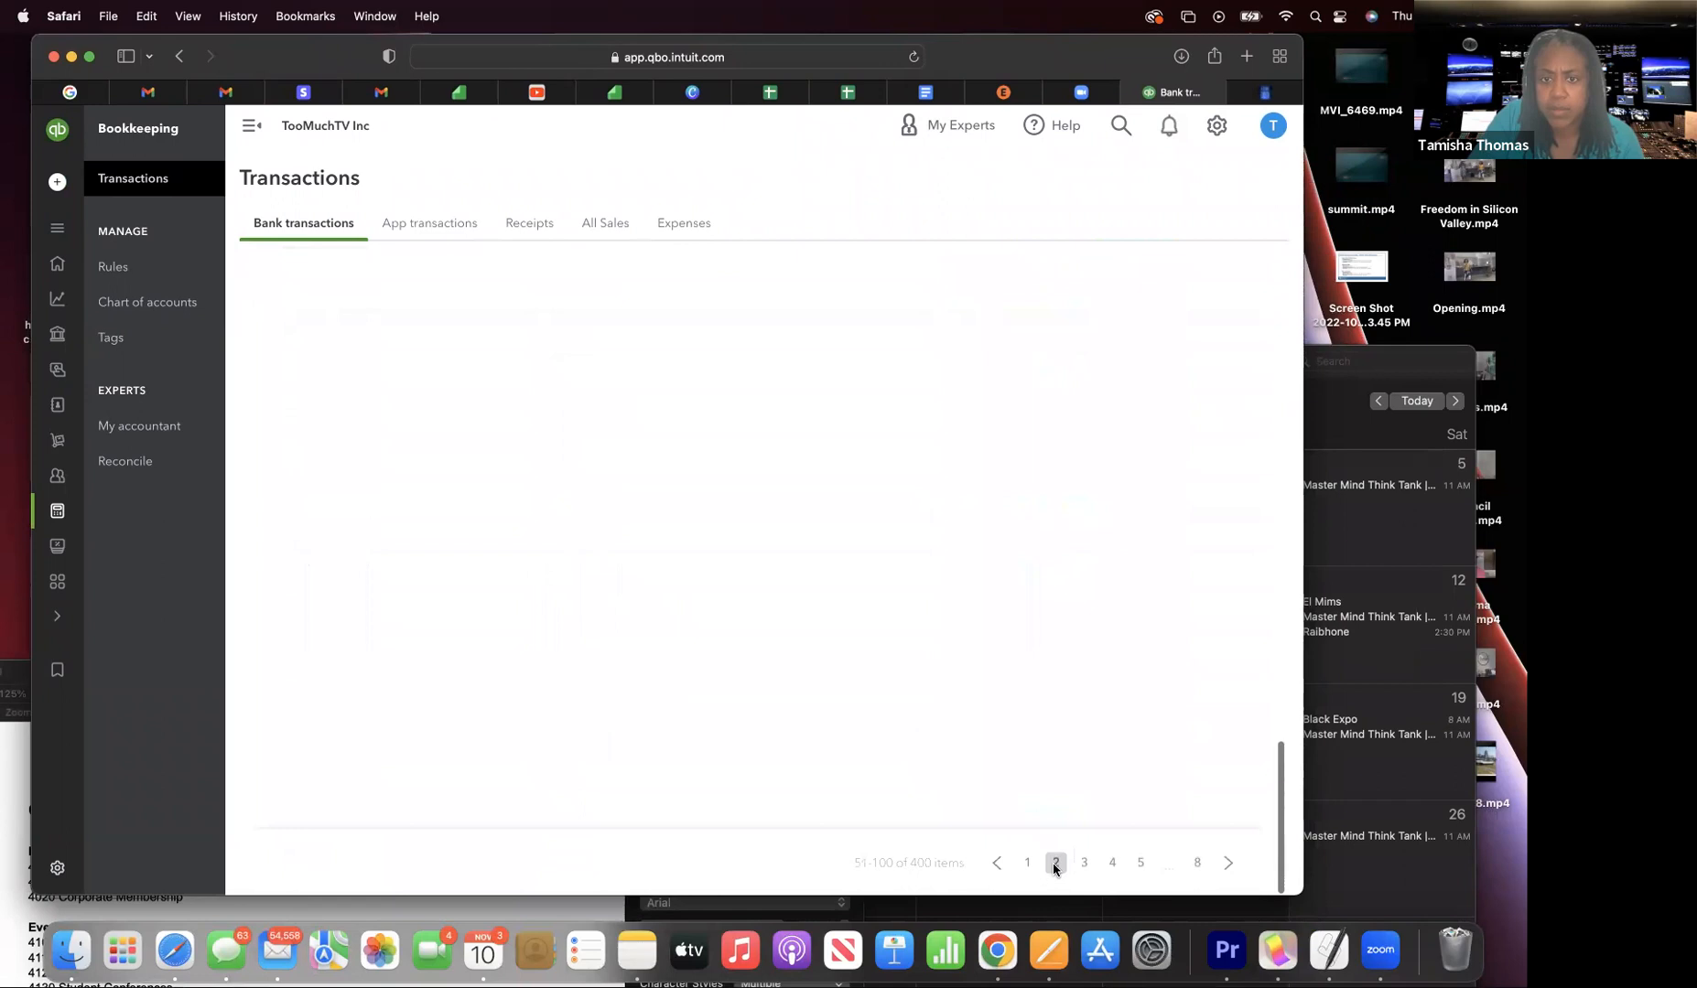
scroll(946, 663, up, 2)
scroll(946, 663, up, 2)
scroll(946, 663, down, 5)
scroll(946, 663, up, 5)
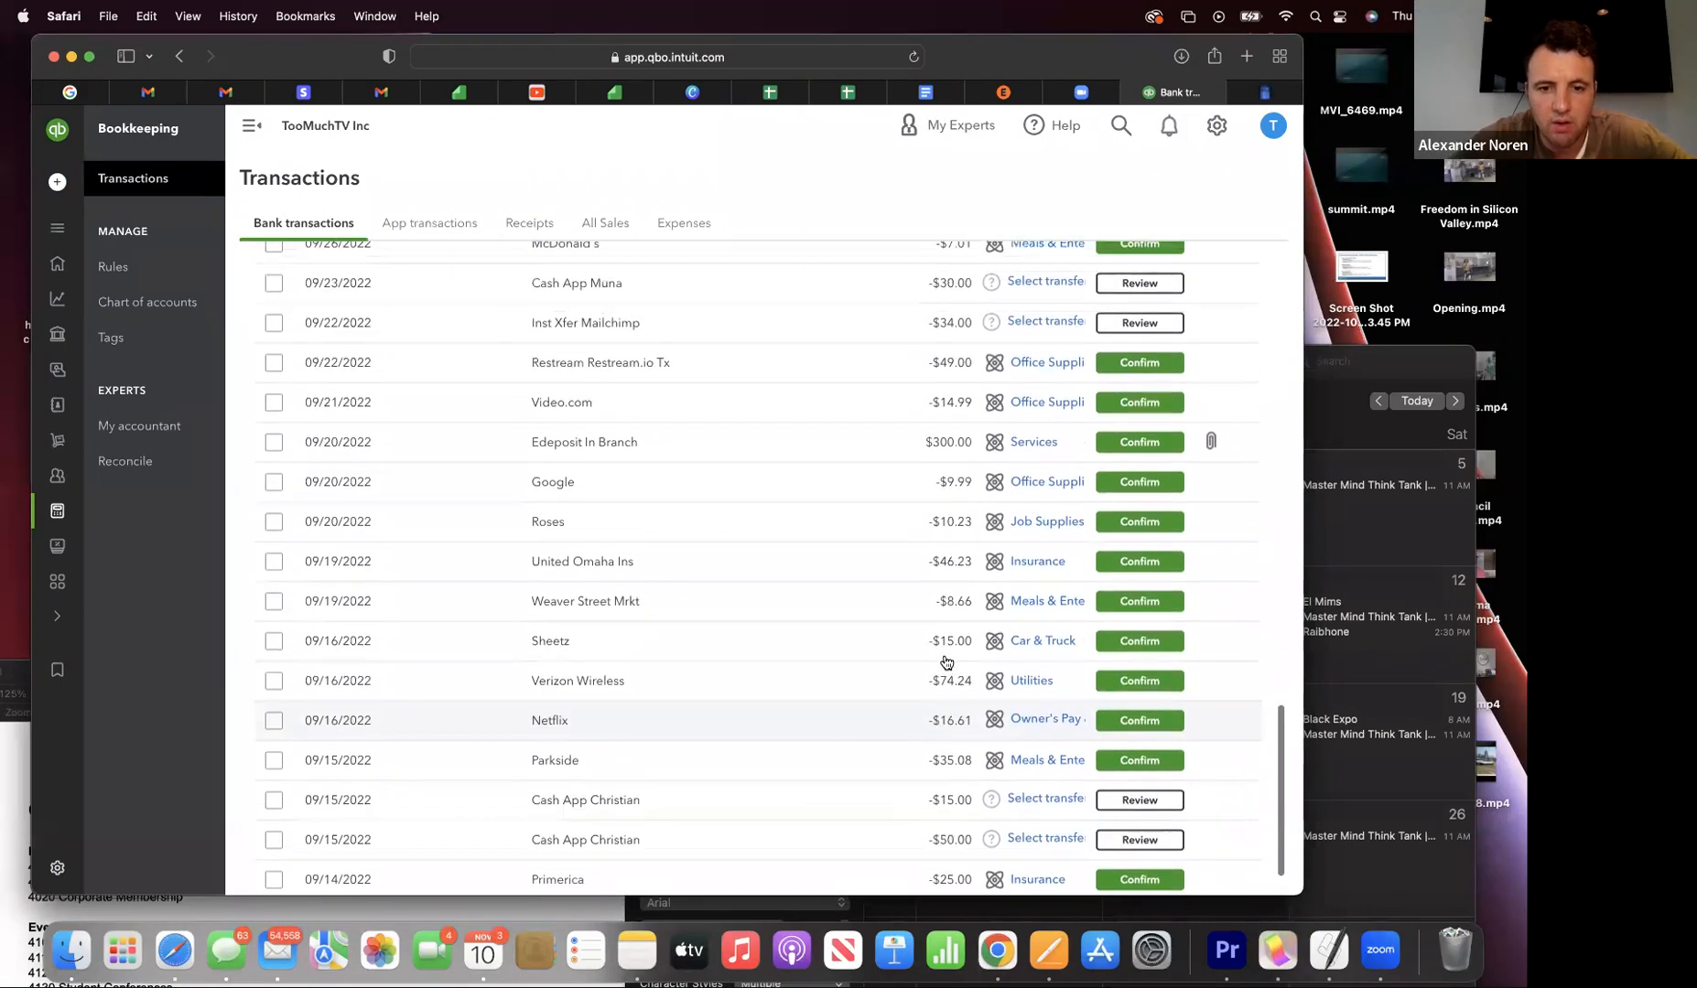
scroll(946, 662, up, 5)
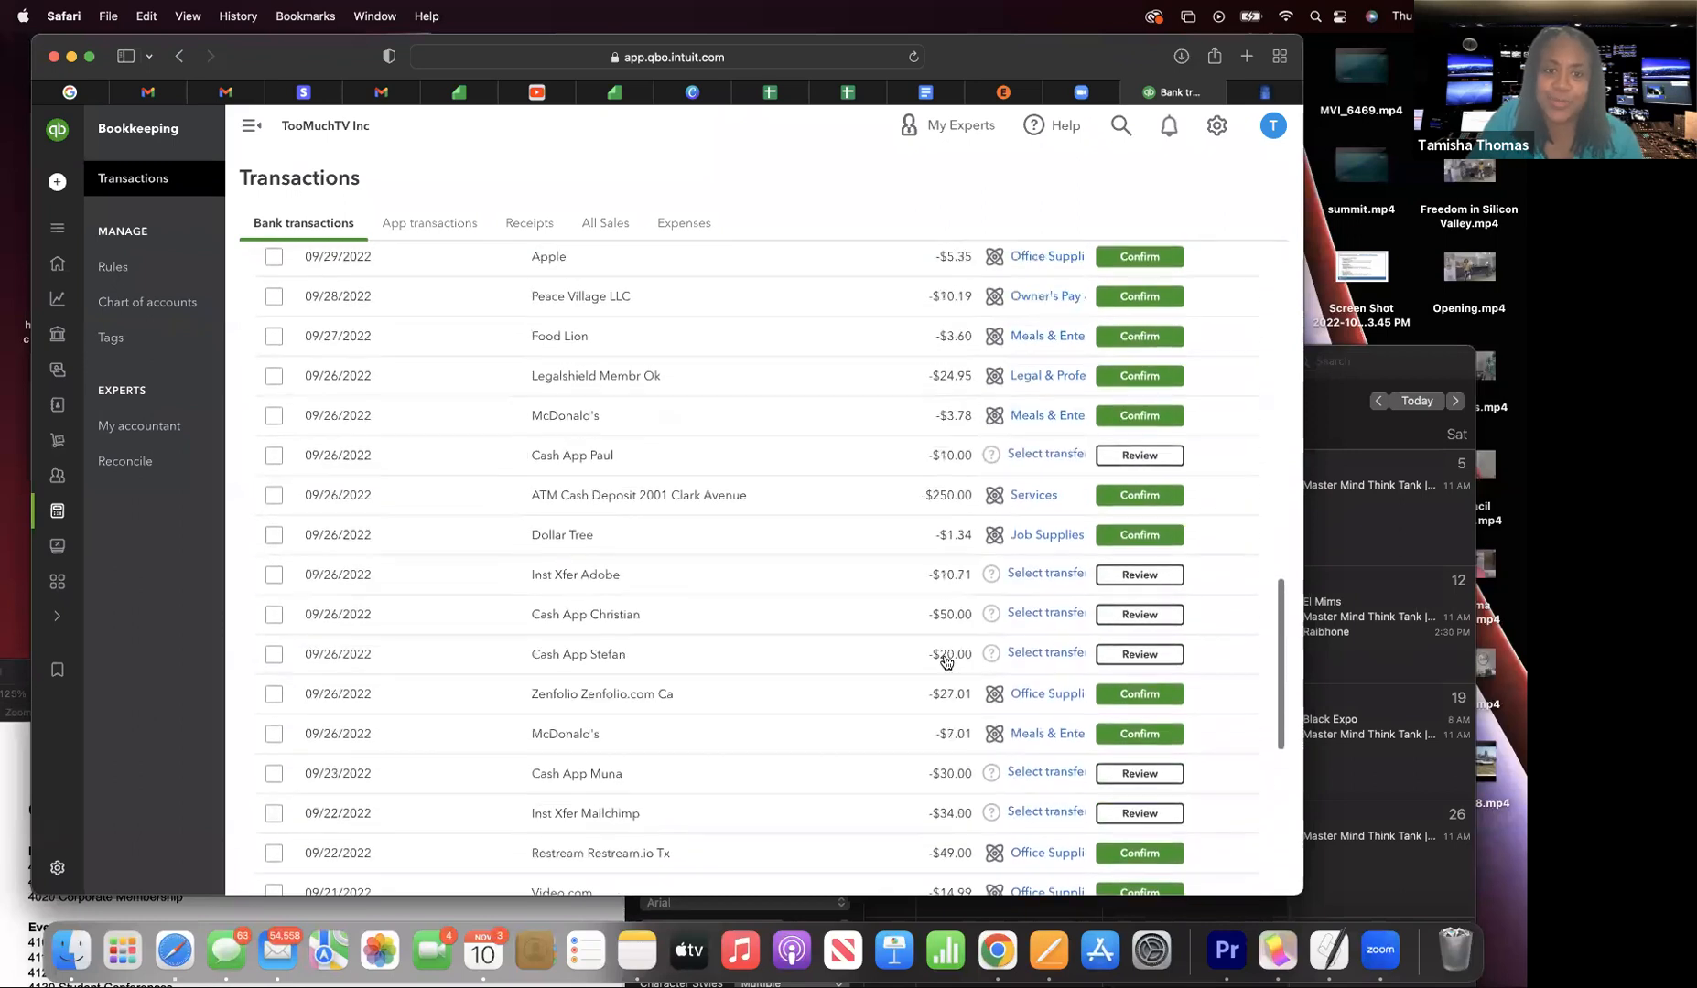
scroll(946, 662, up, 6)
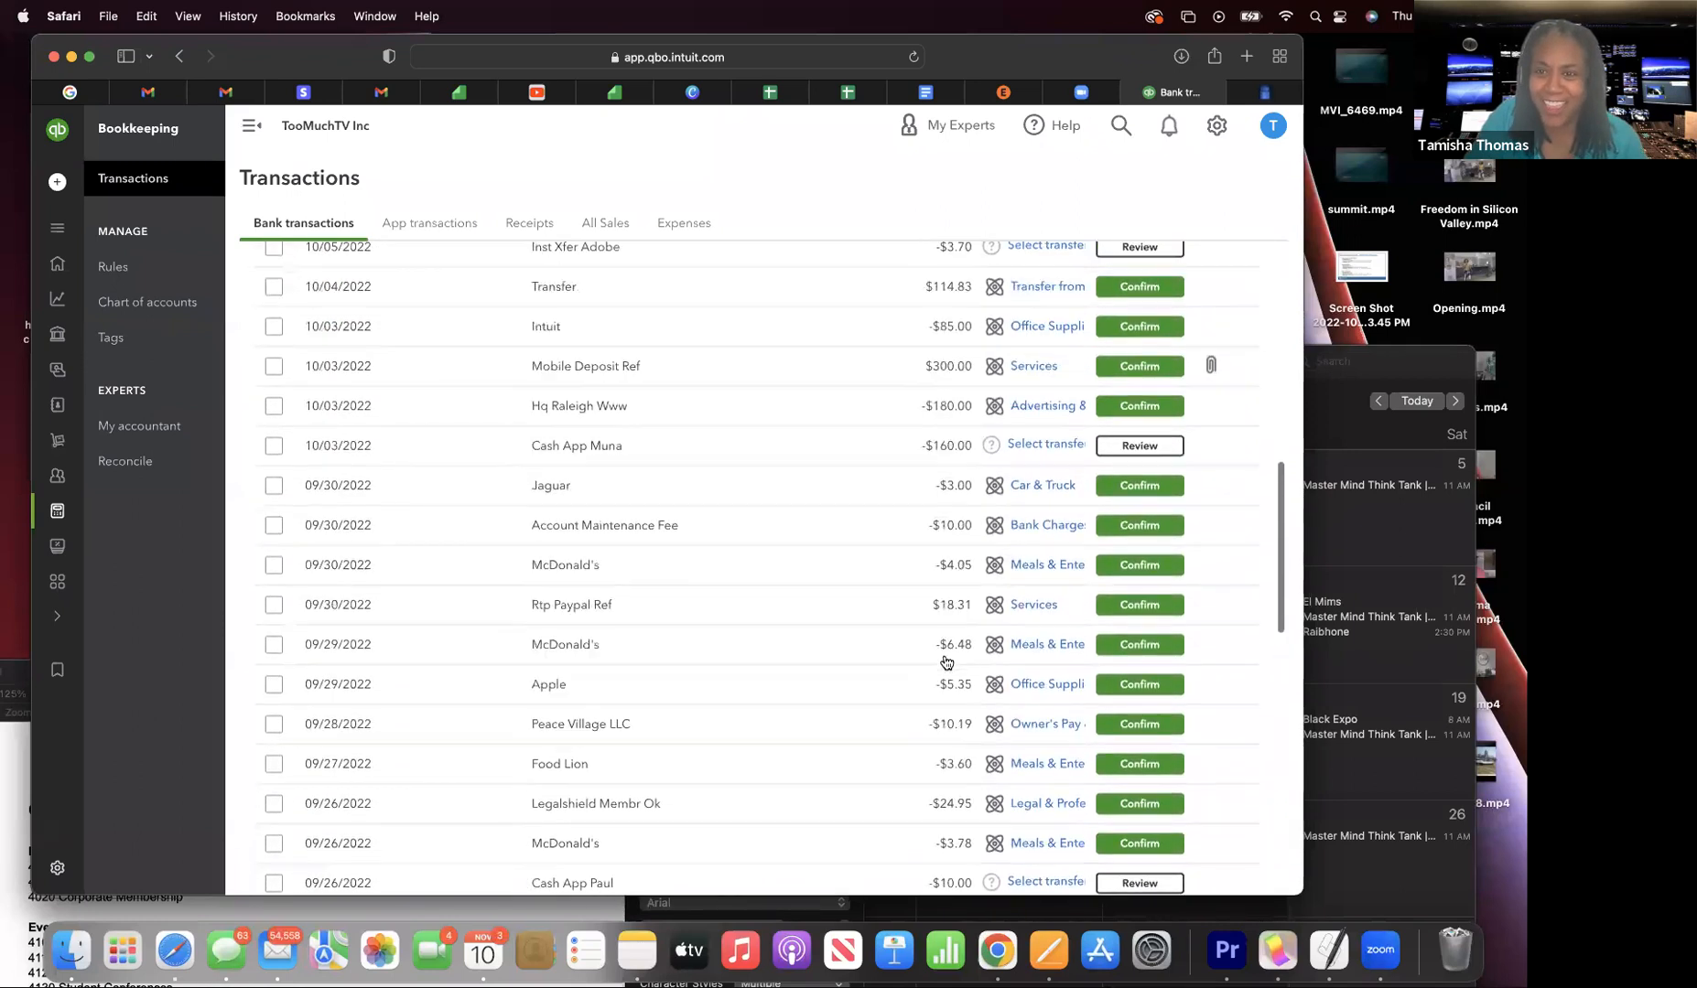
scroll(946, 663, up, 4)
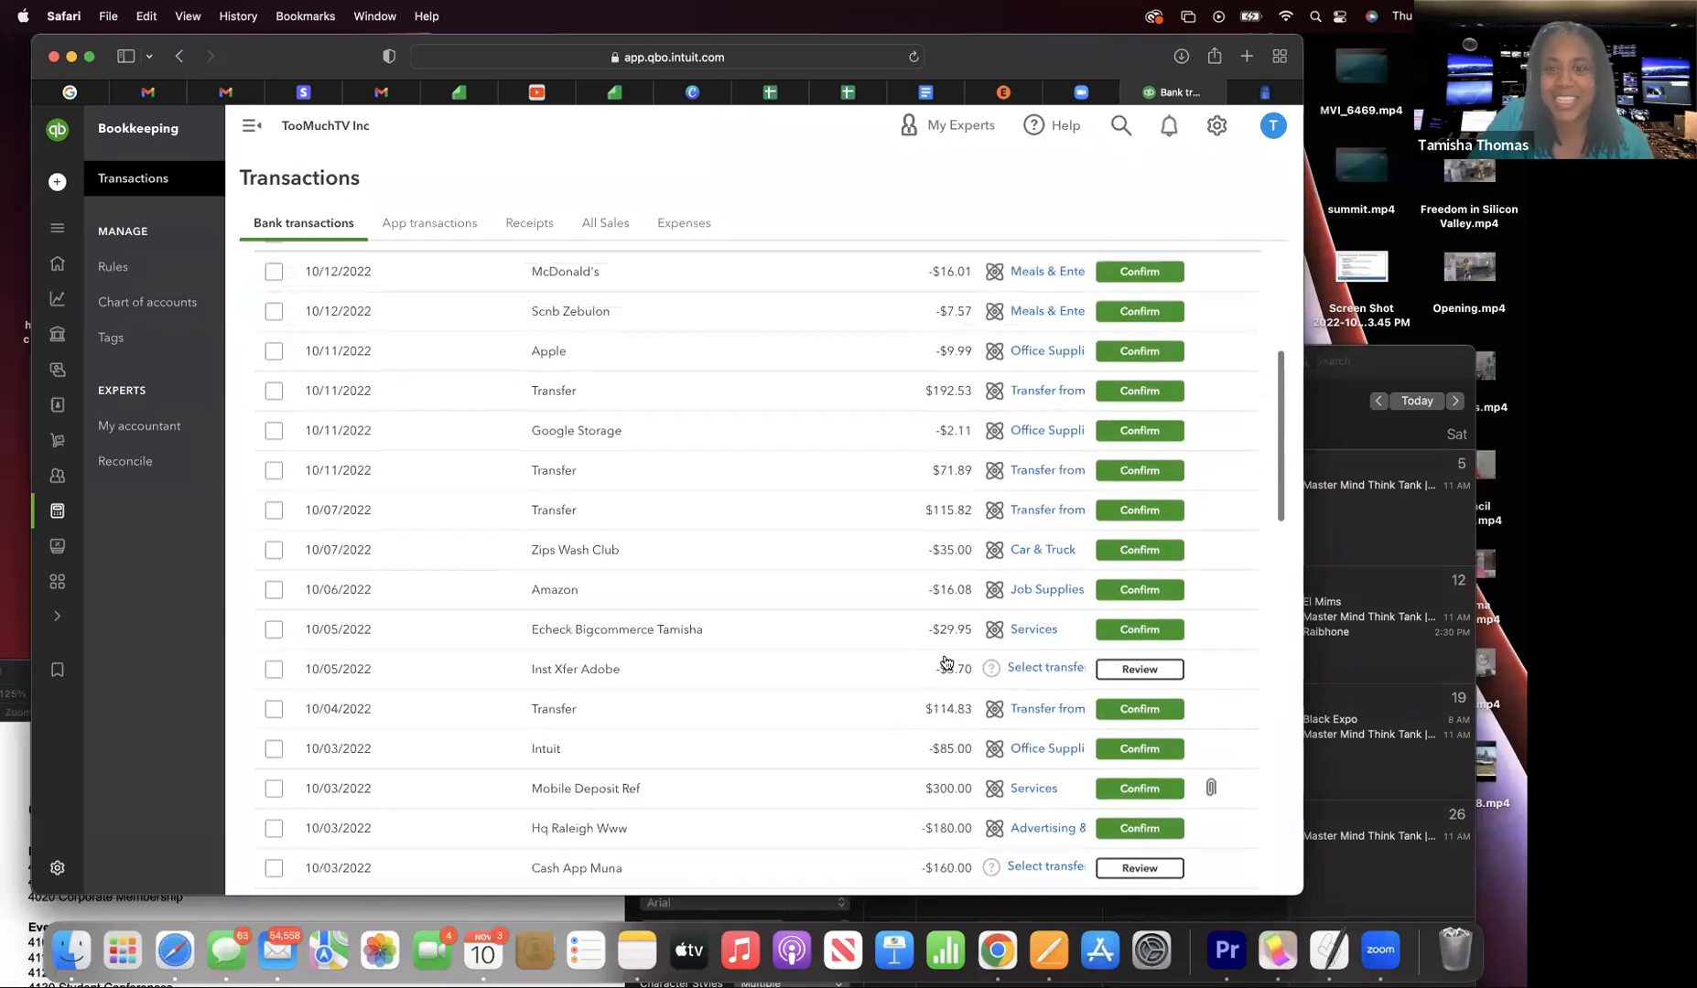
scroll(947, 663, down, 18)
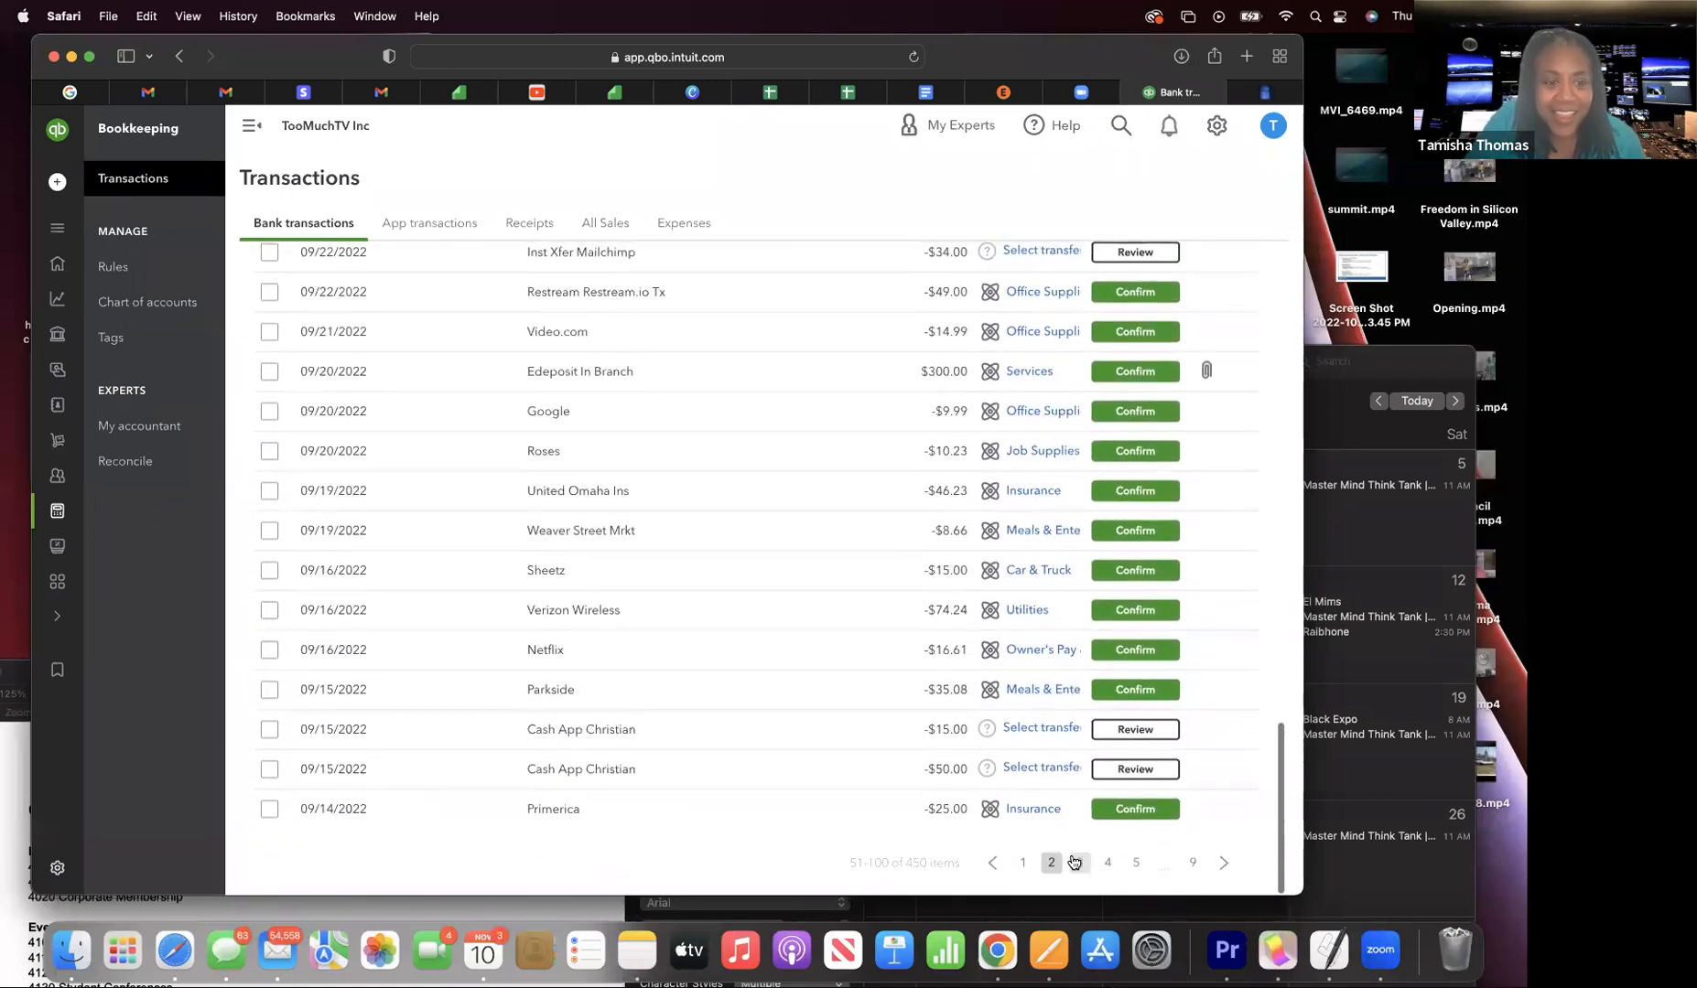
click(1018, 863)
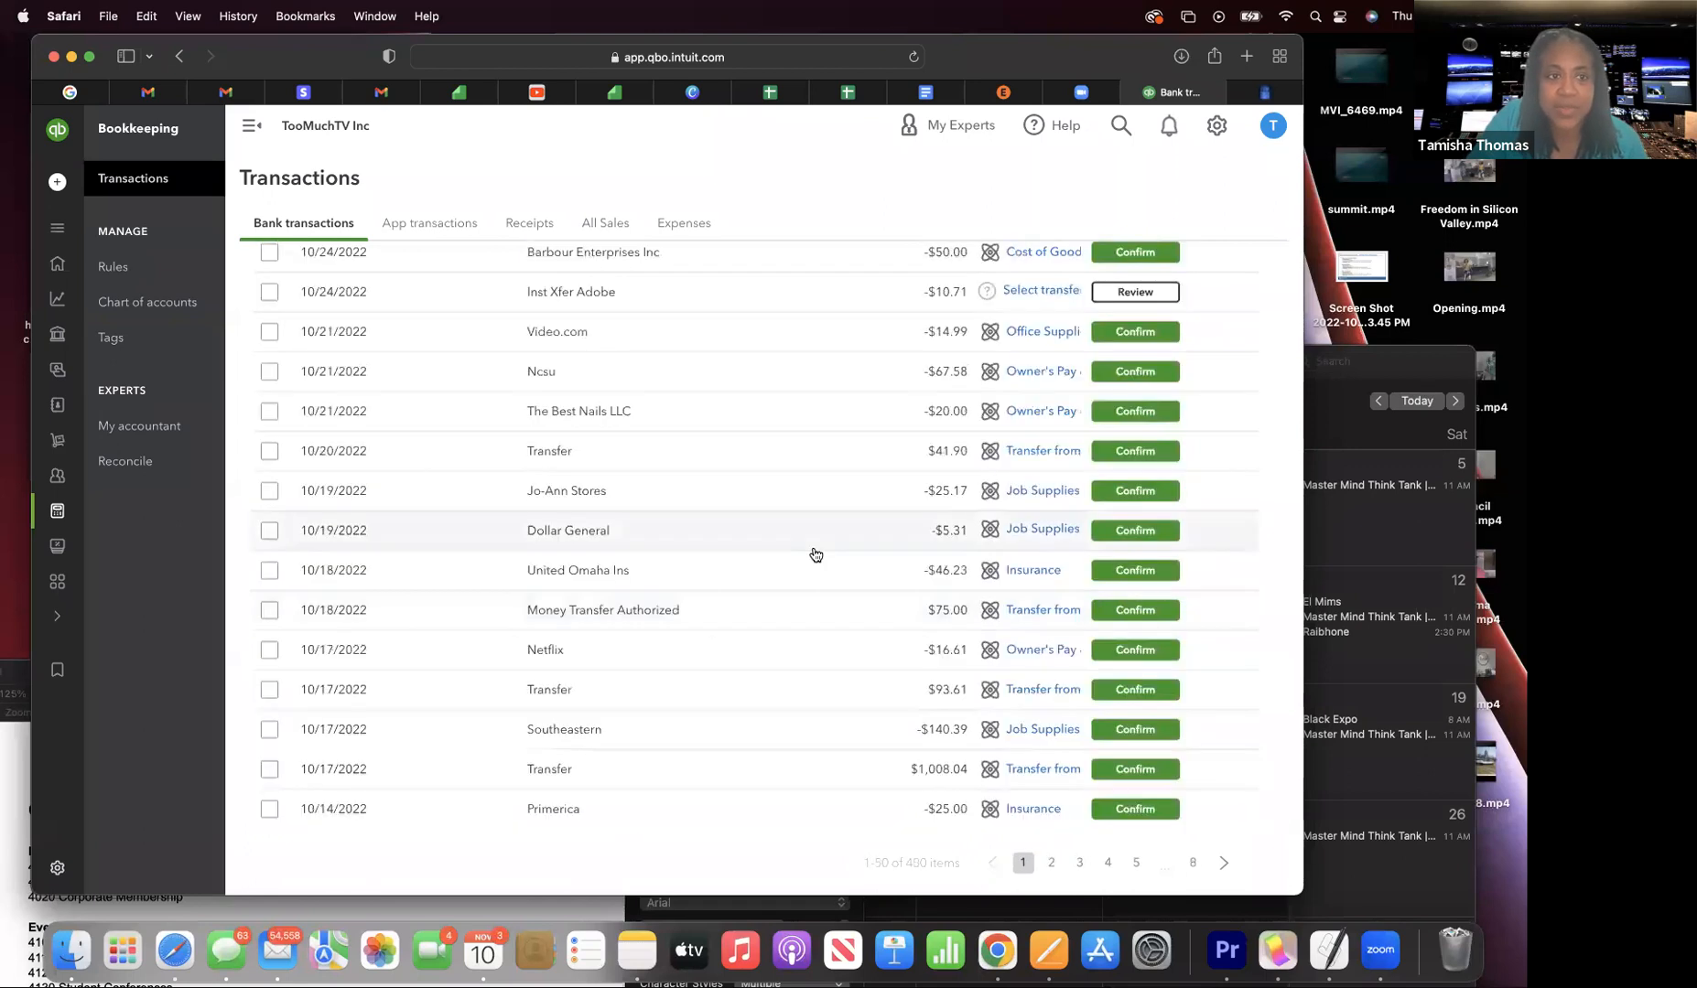
scroll(815, 554, up, 8)
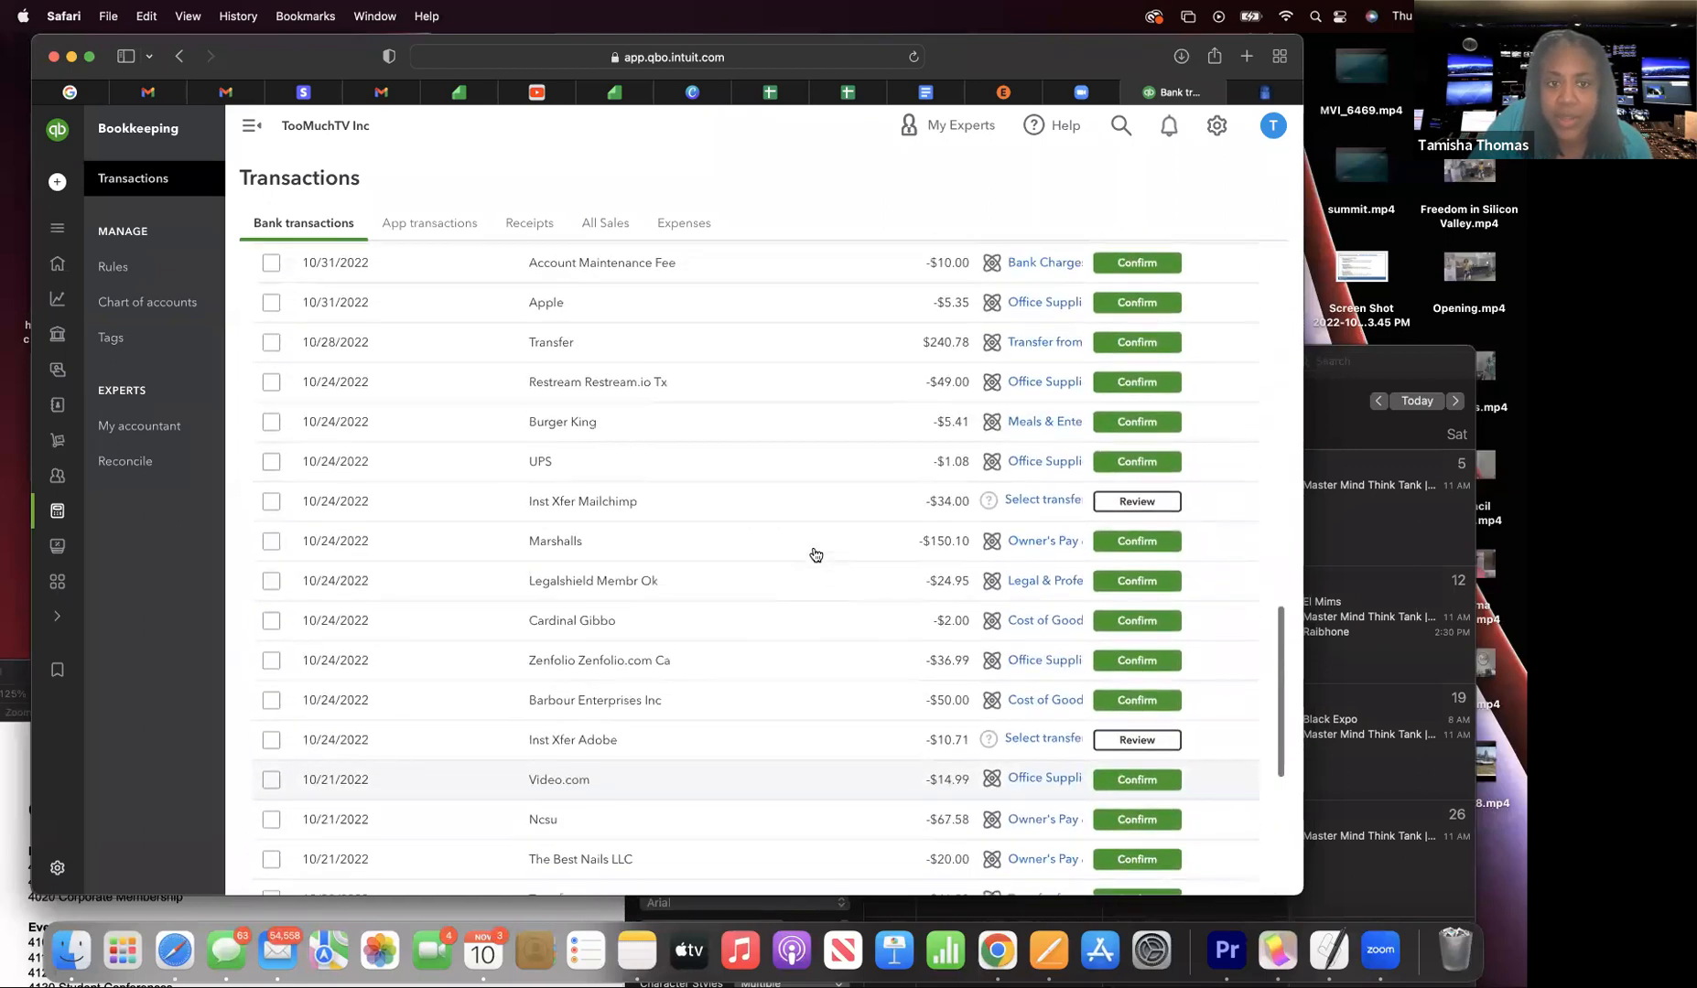
scroll(815, 554, up, 10)
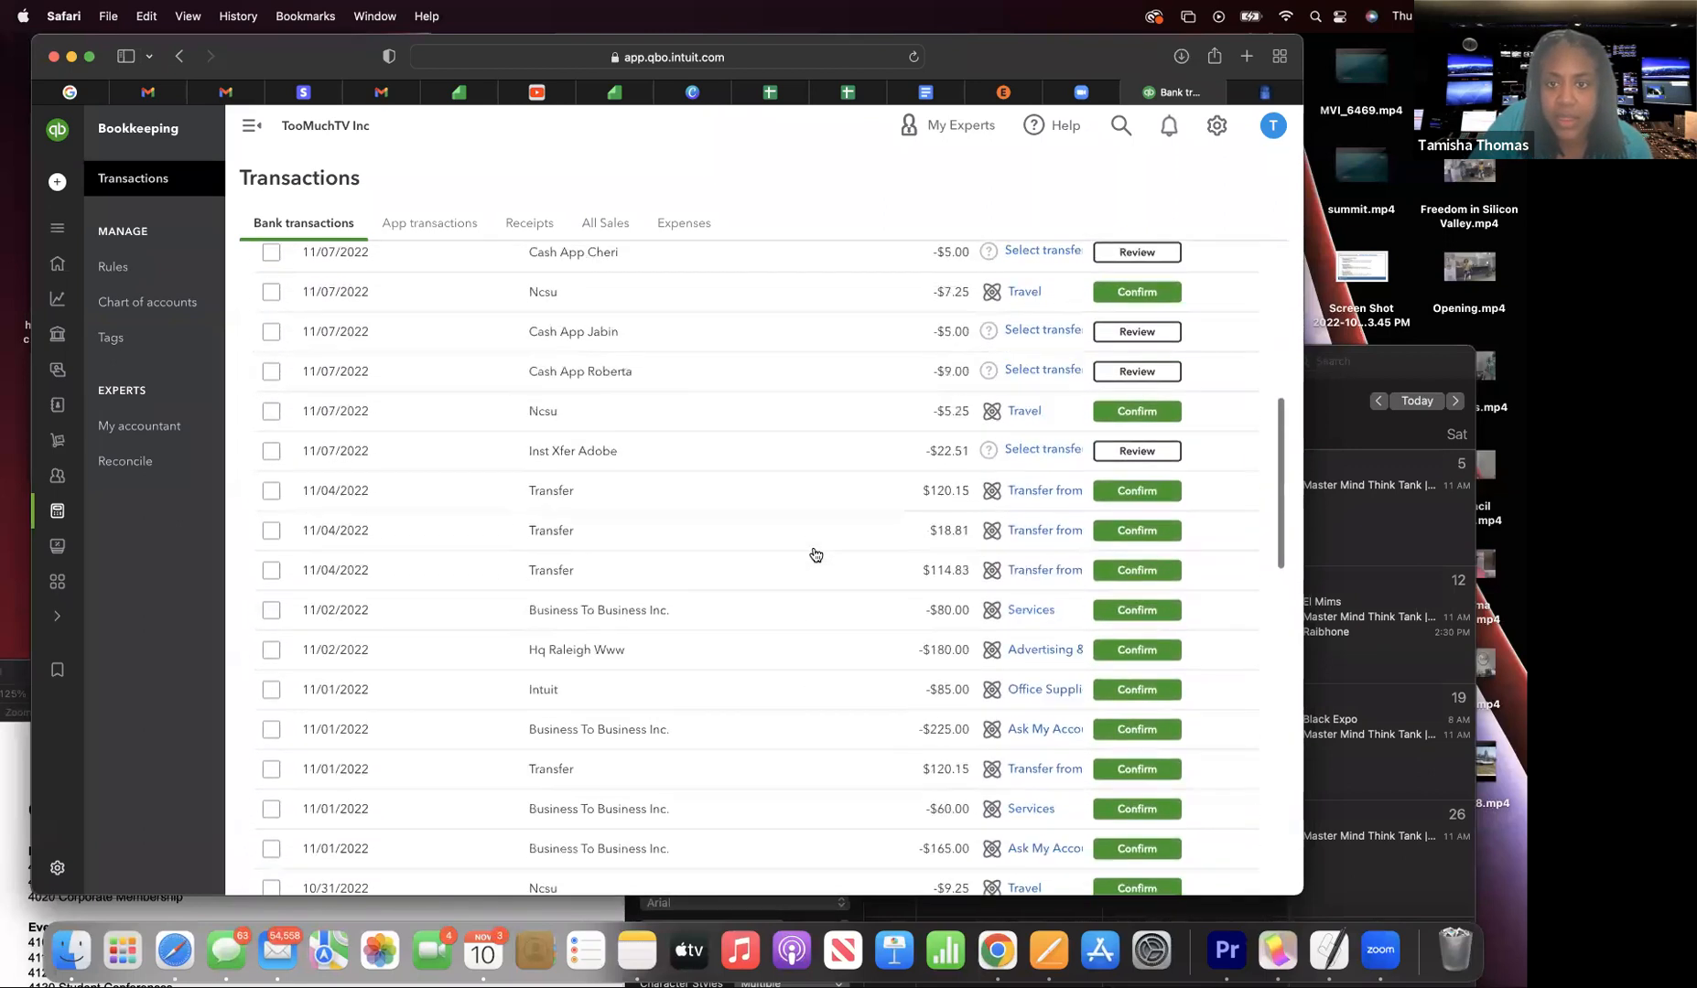
scroll(815, 554, up, 3)
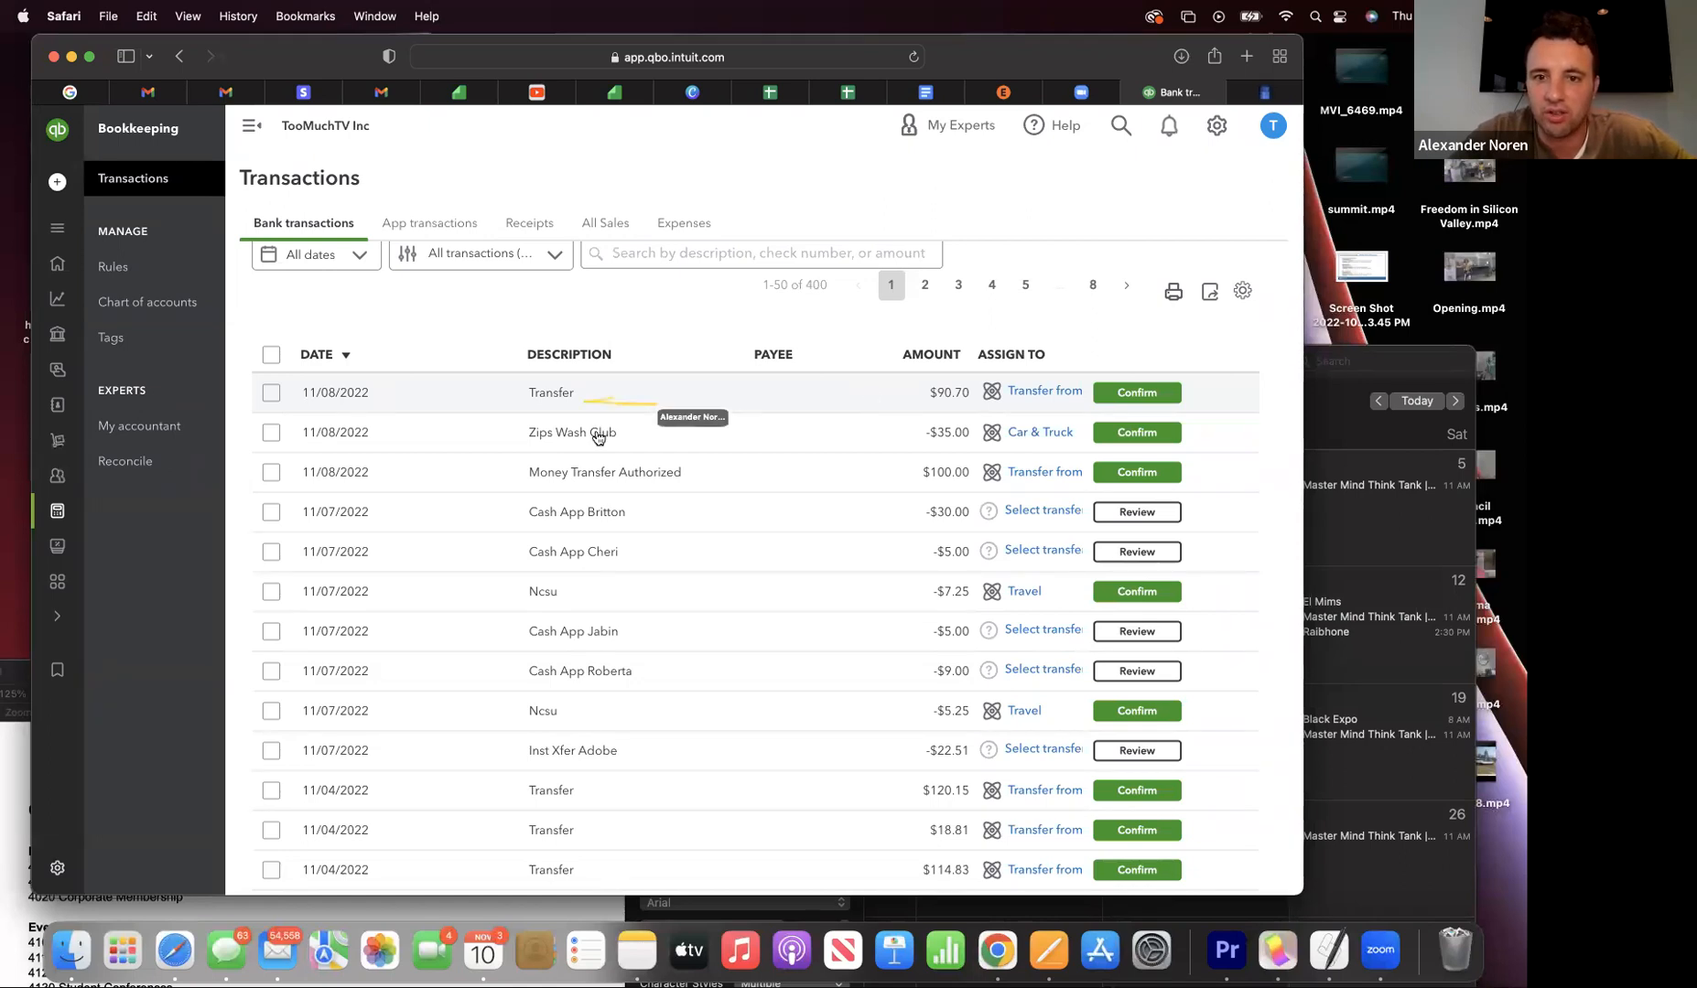
- Set the 11/08 $90.70 Transfer deposit to Categorize and open its split form
click(552, 394)
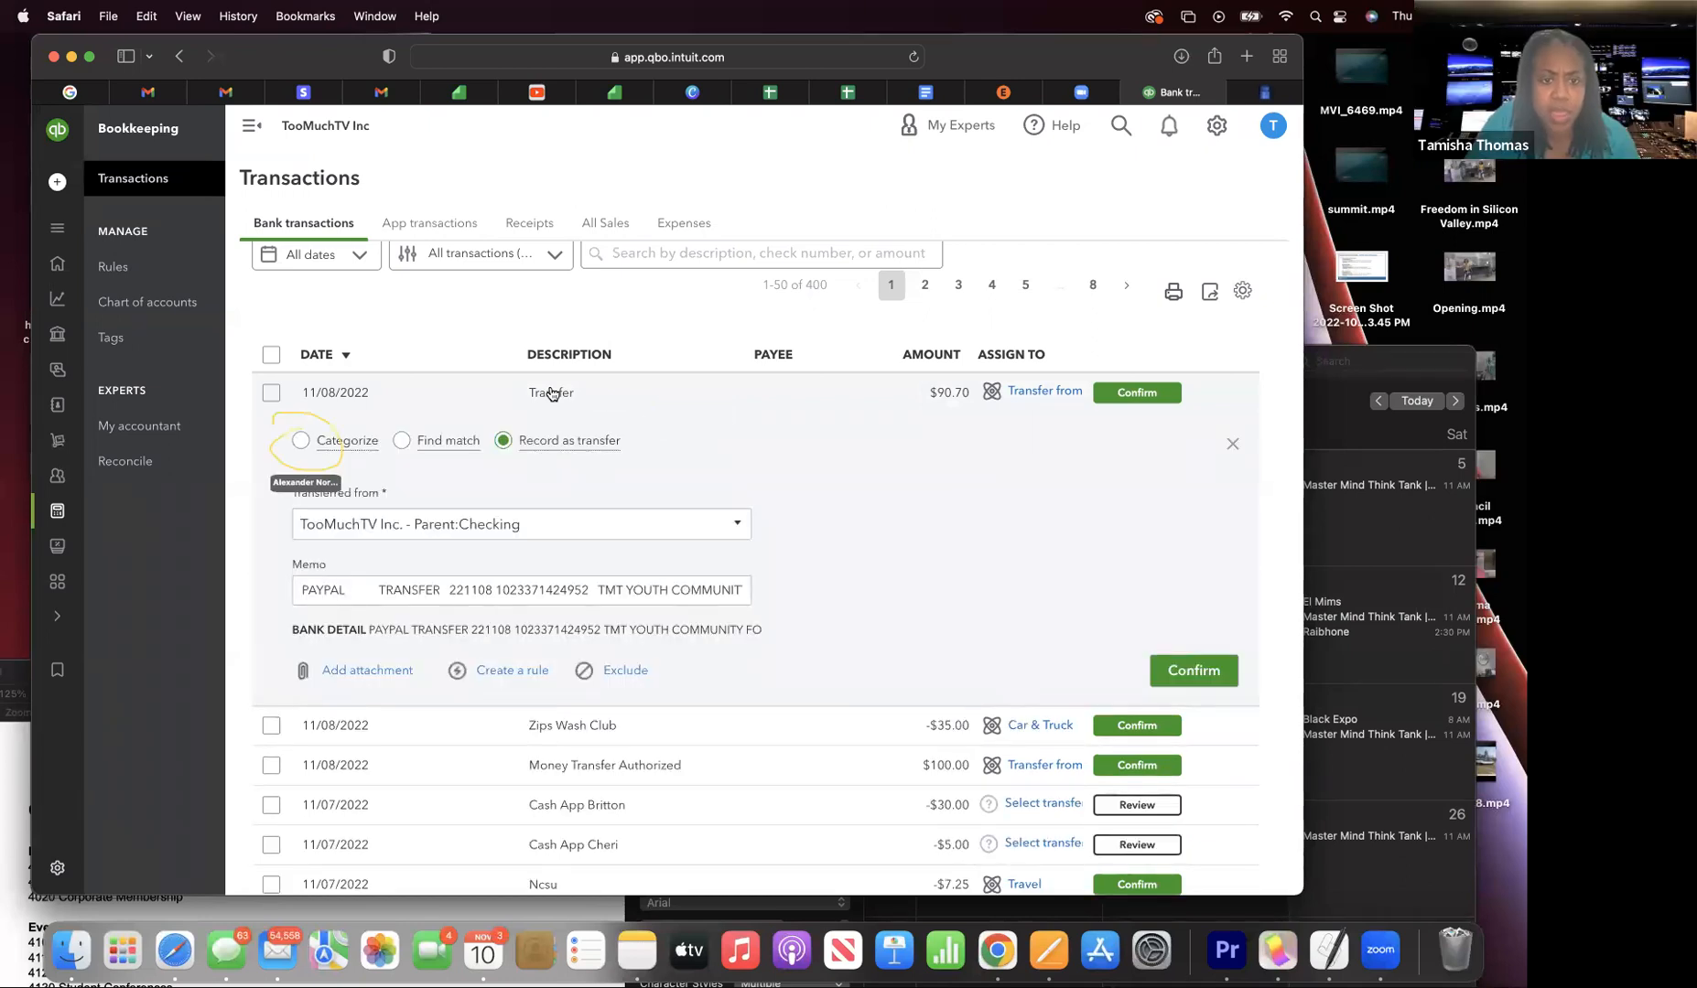
click(301, 438)
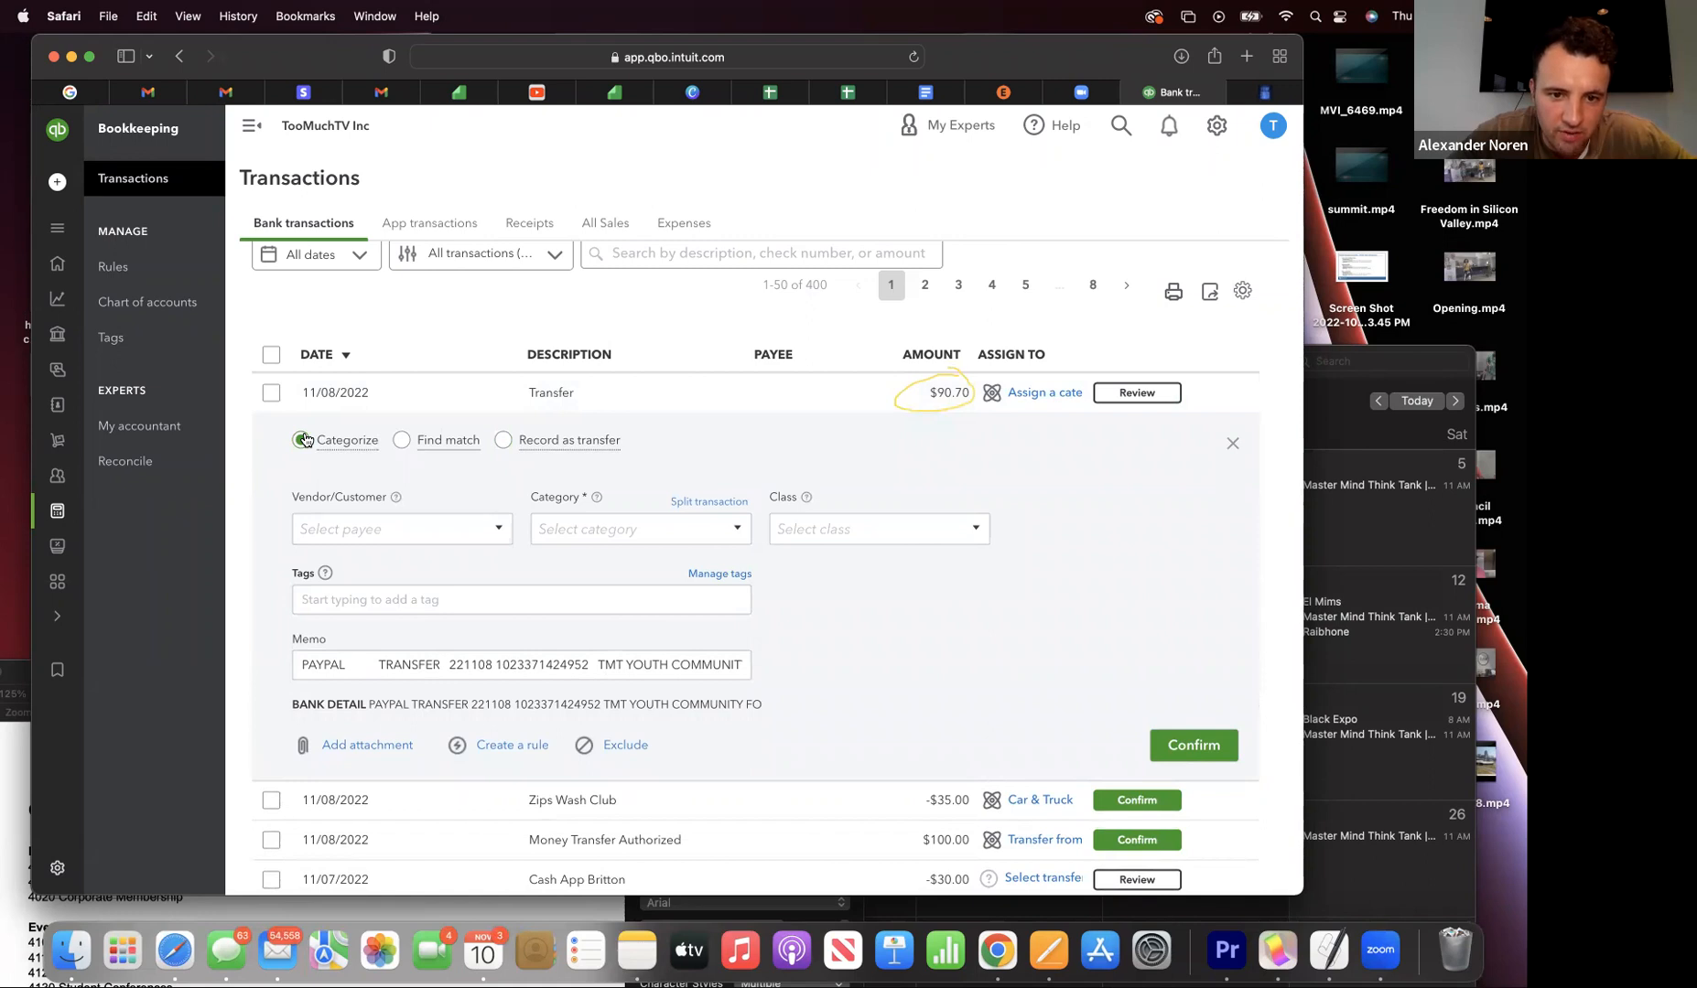
click(704, 501)
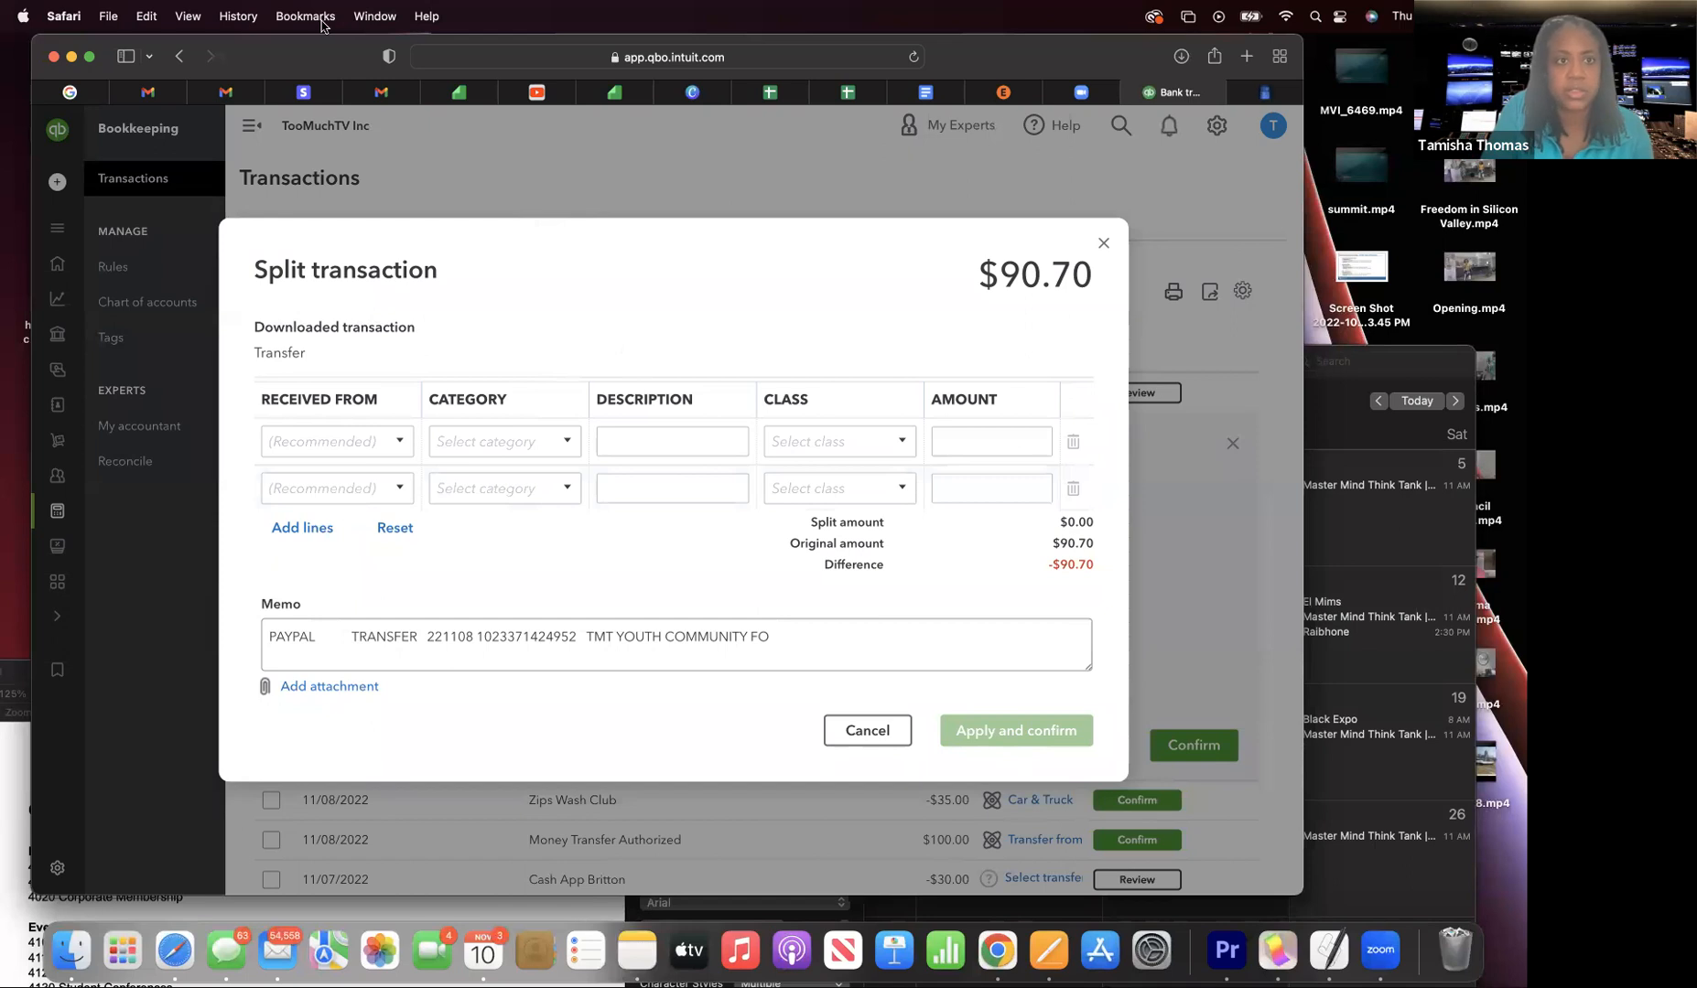
- Add and save a new customer as the first split line's payer
drag(315, 64, 316, 231)
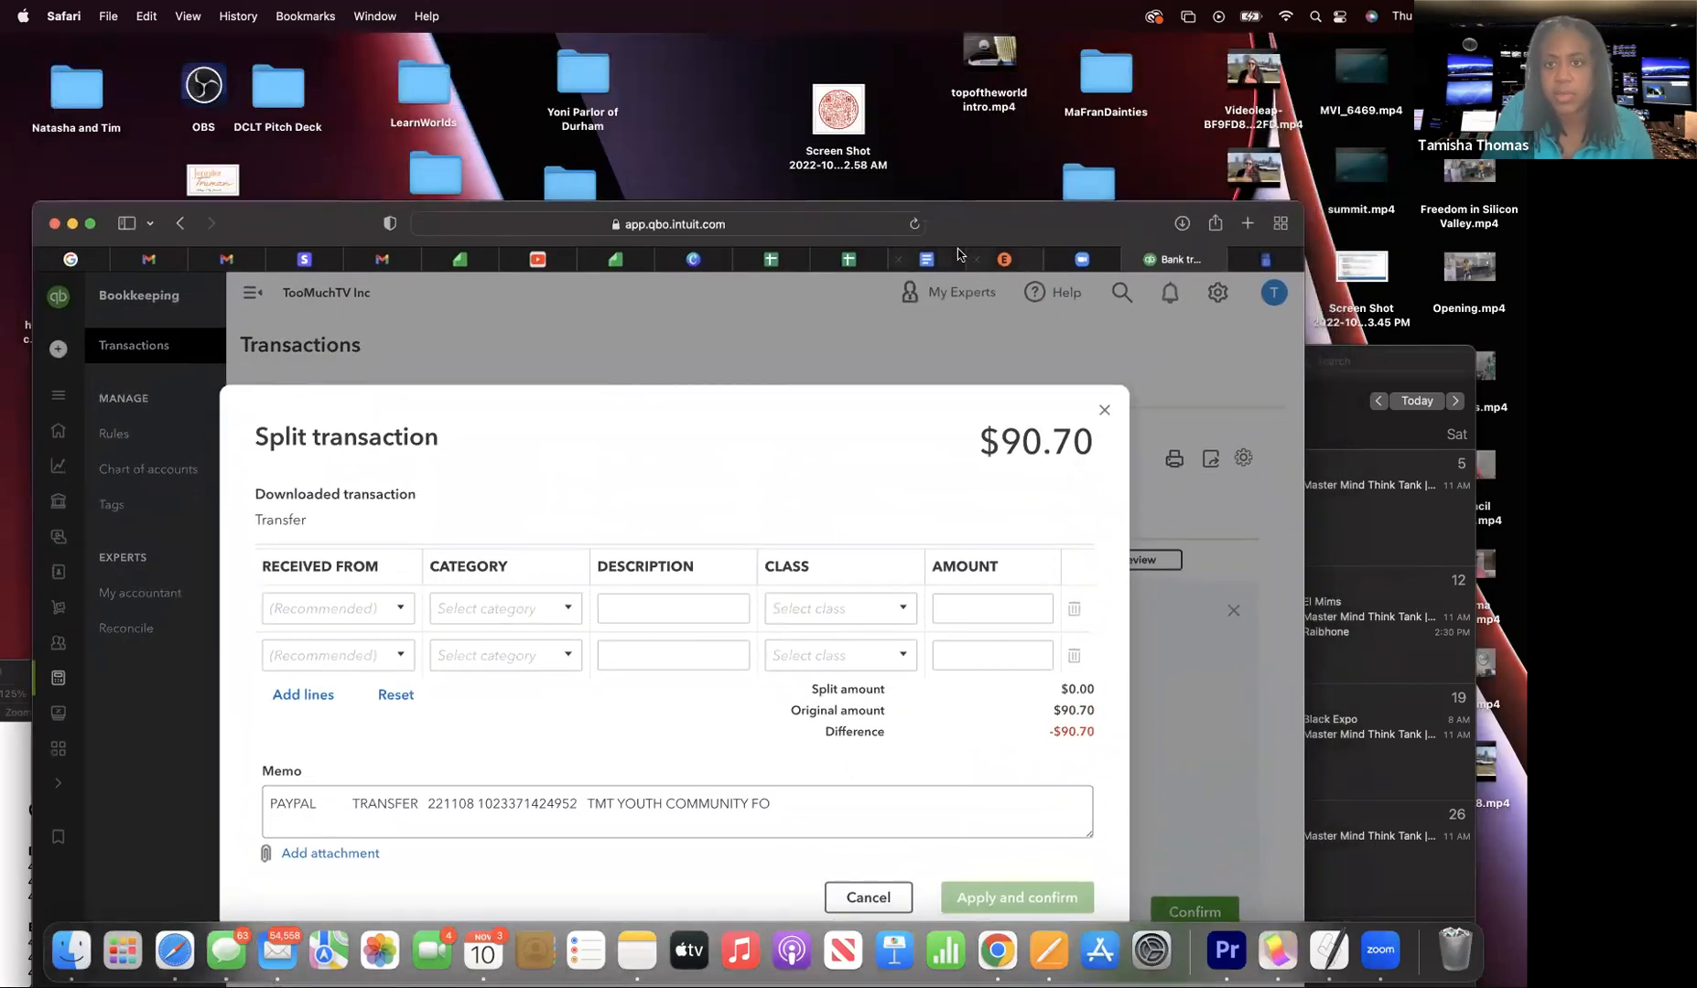
drag(952, 222, 949, 89)
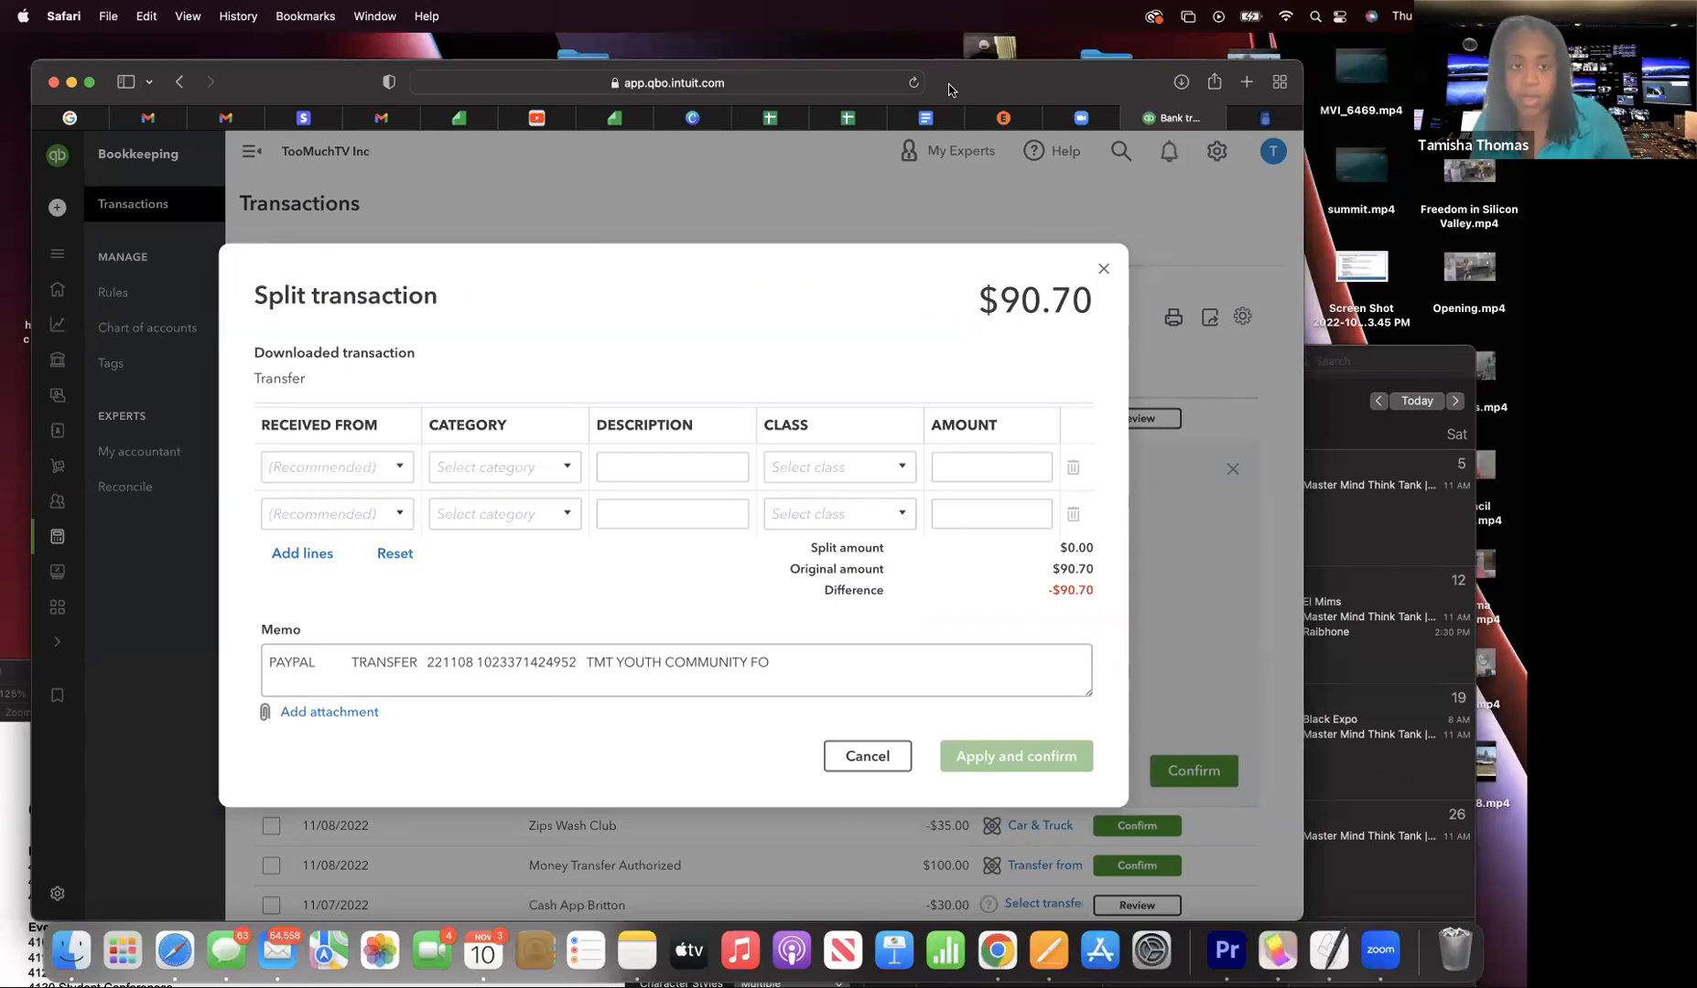
click(351, 473)
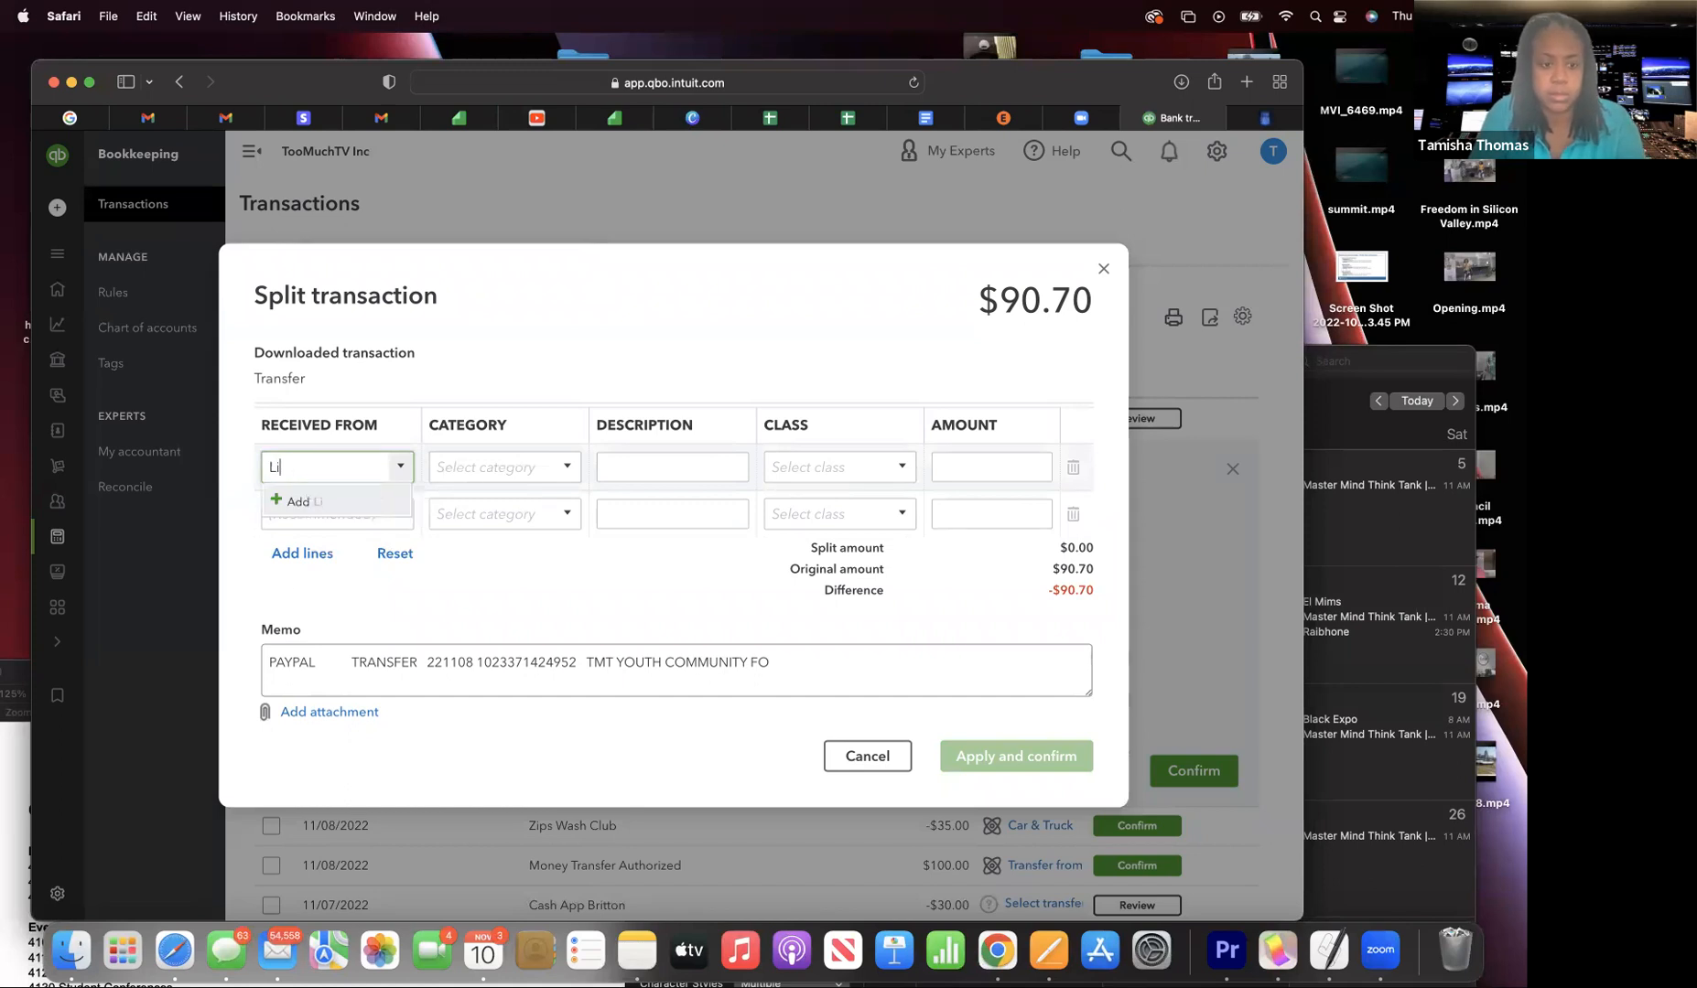
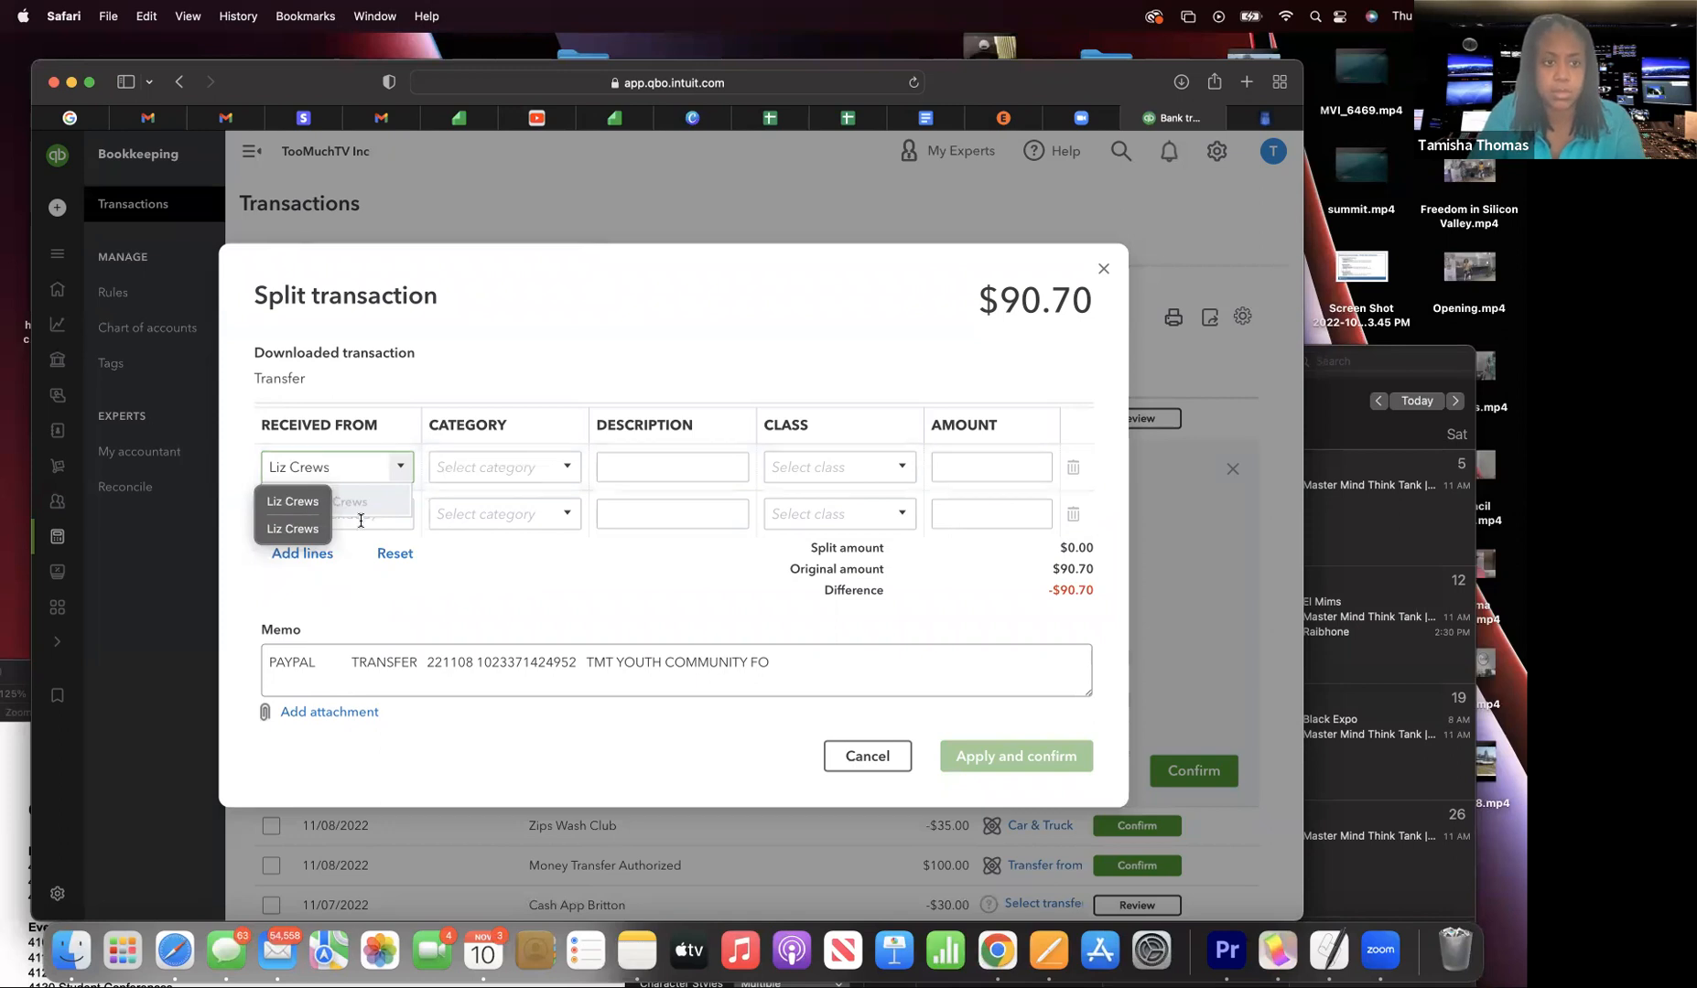
click(371, 513)
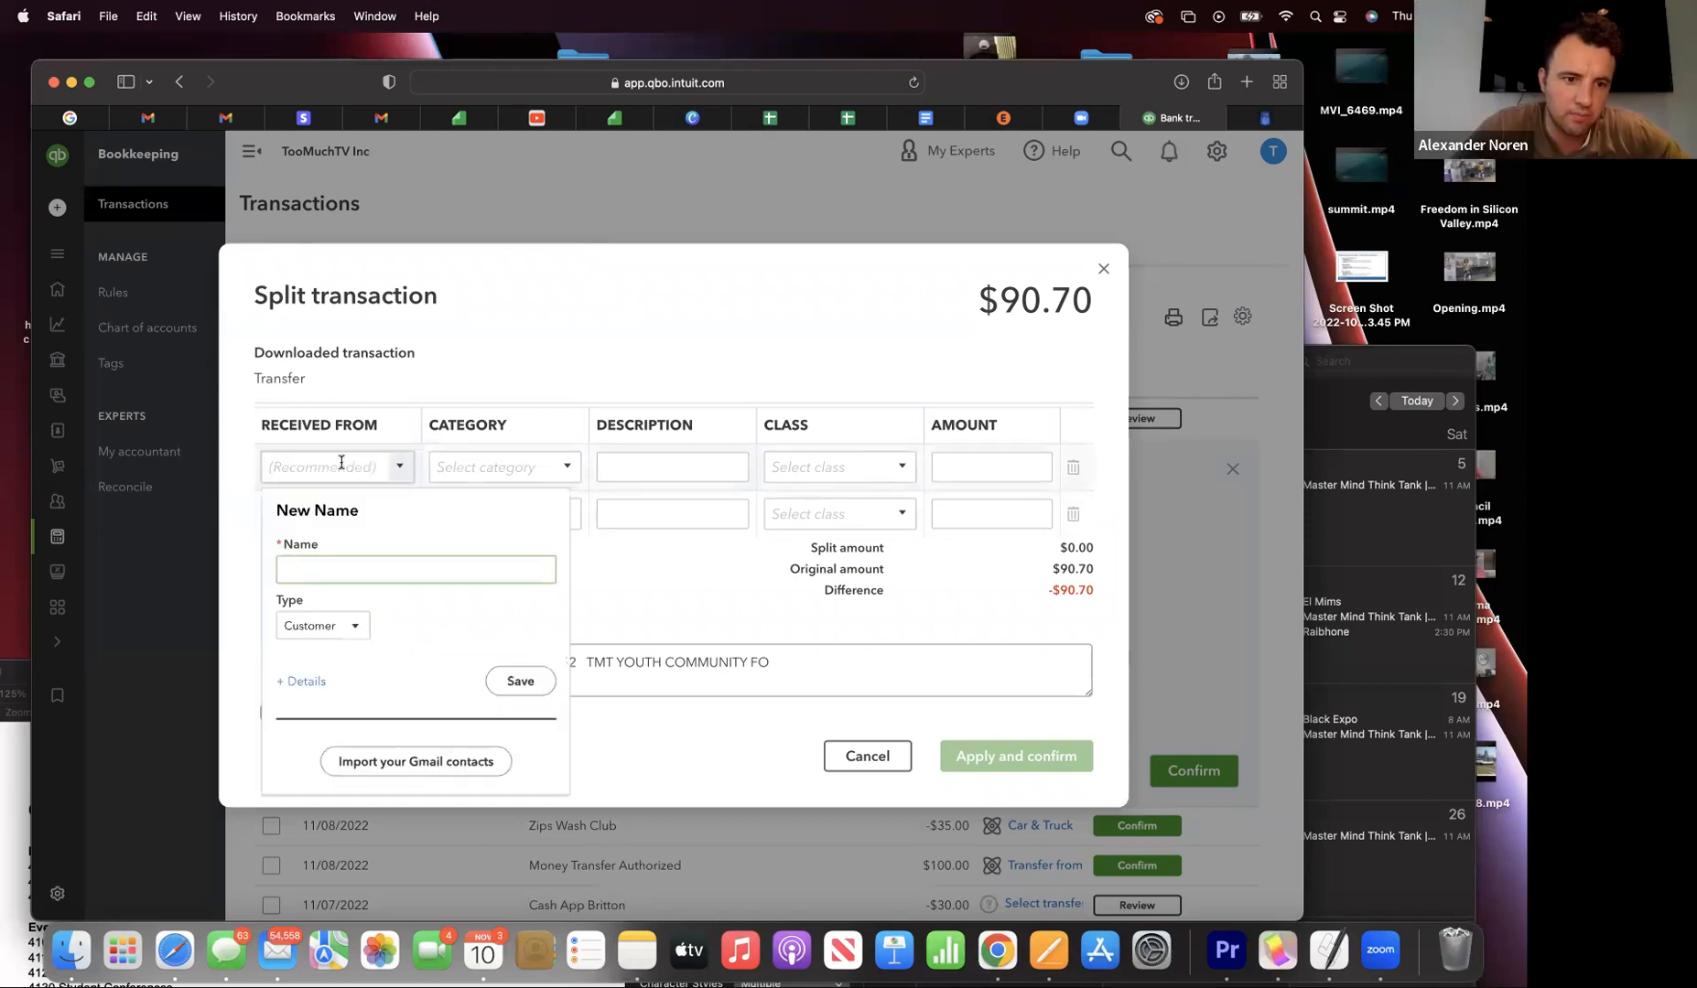
click(304, 472)
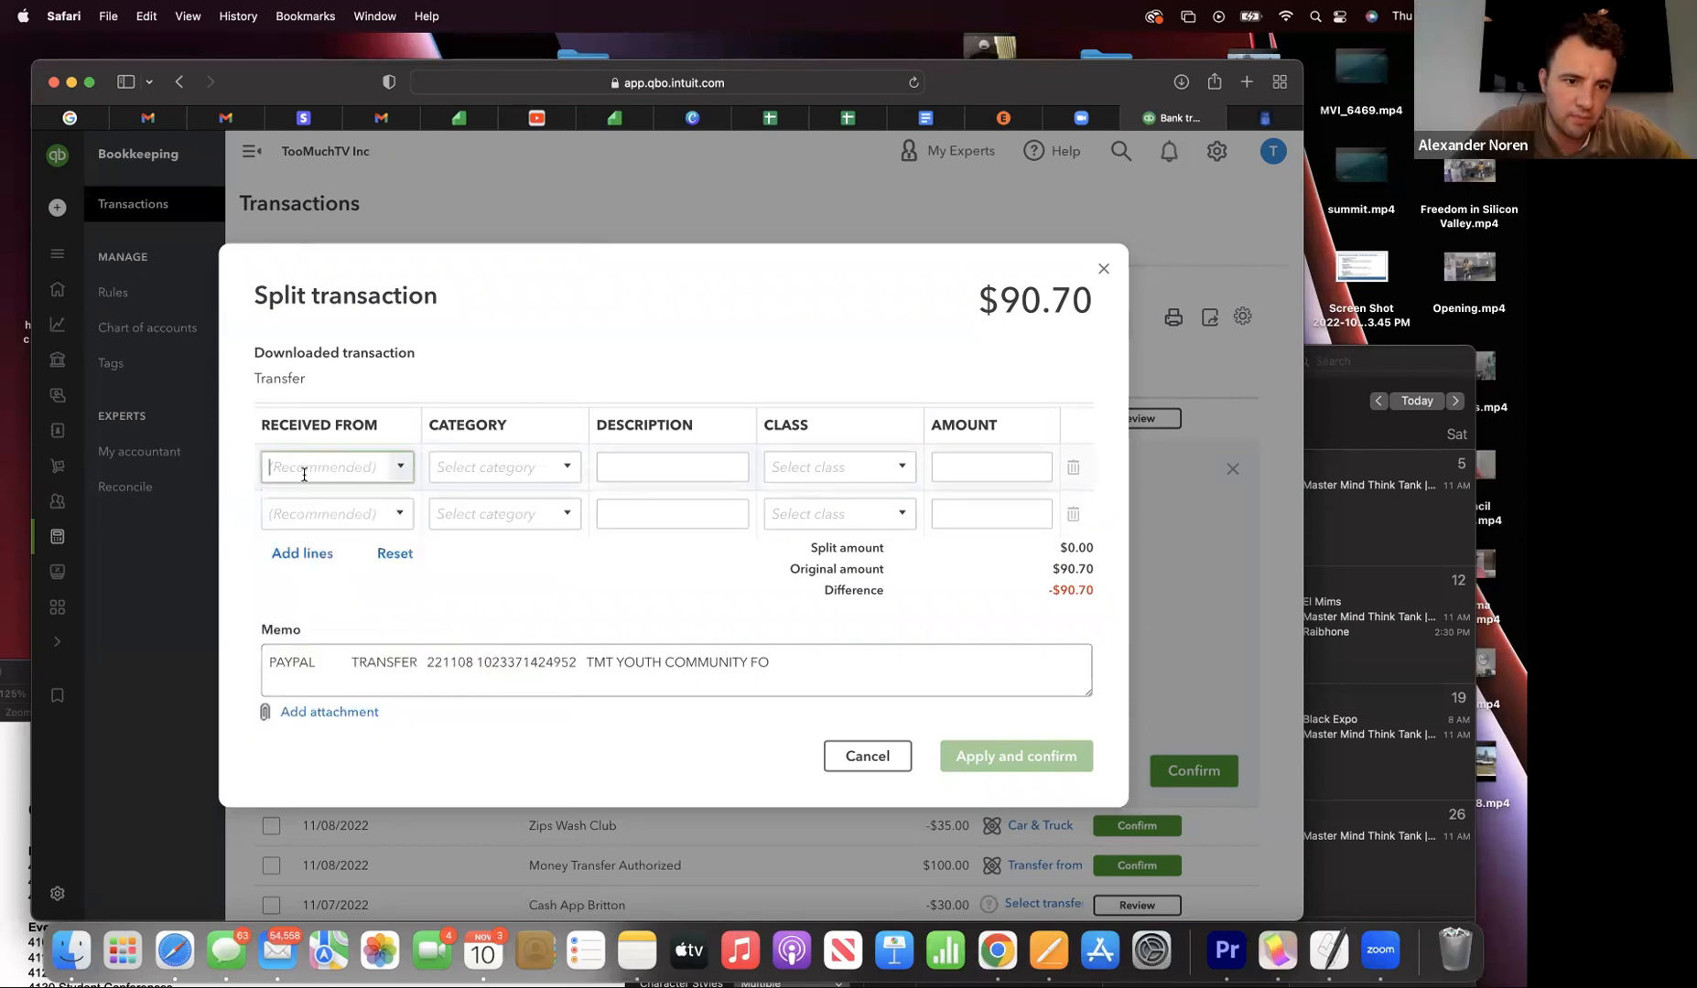
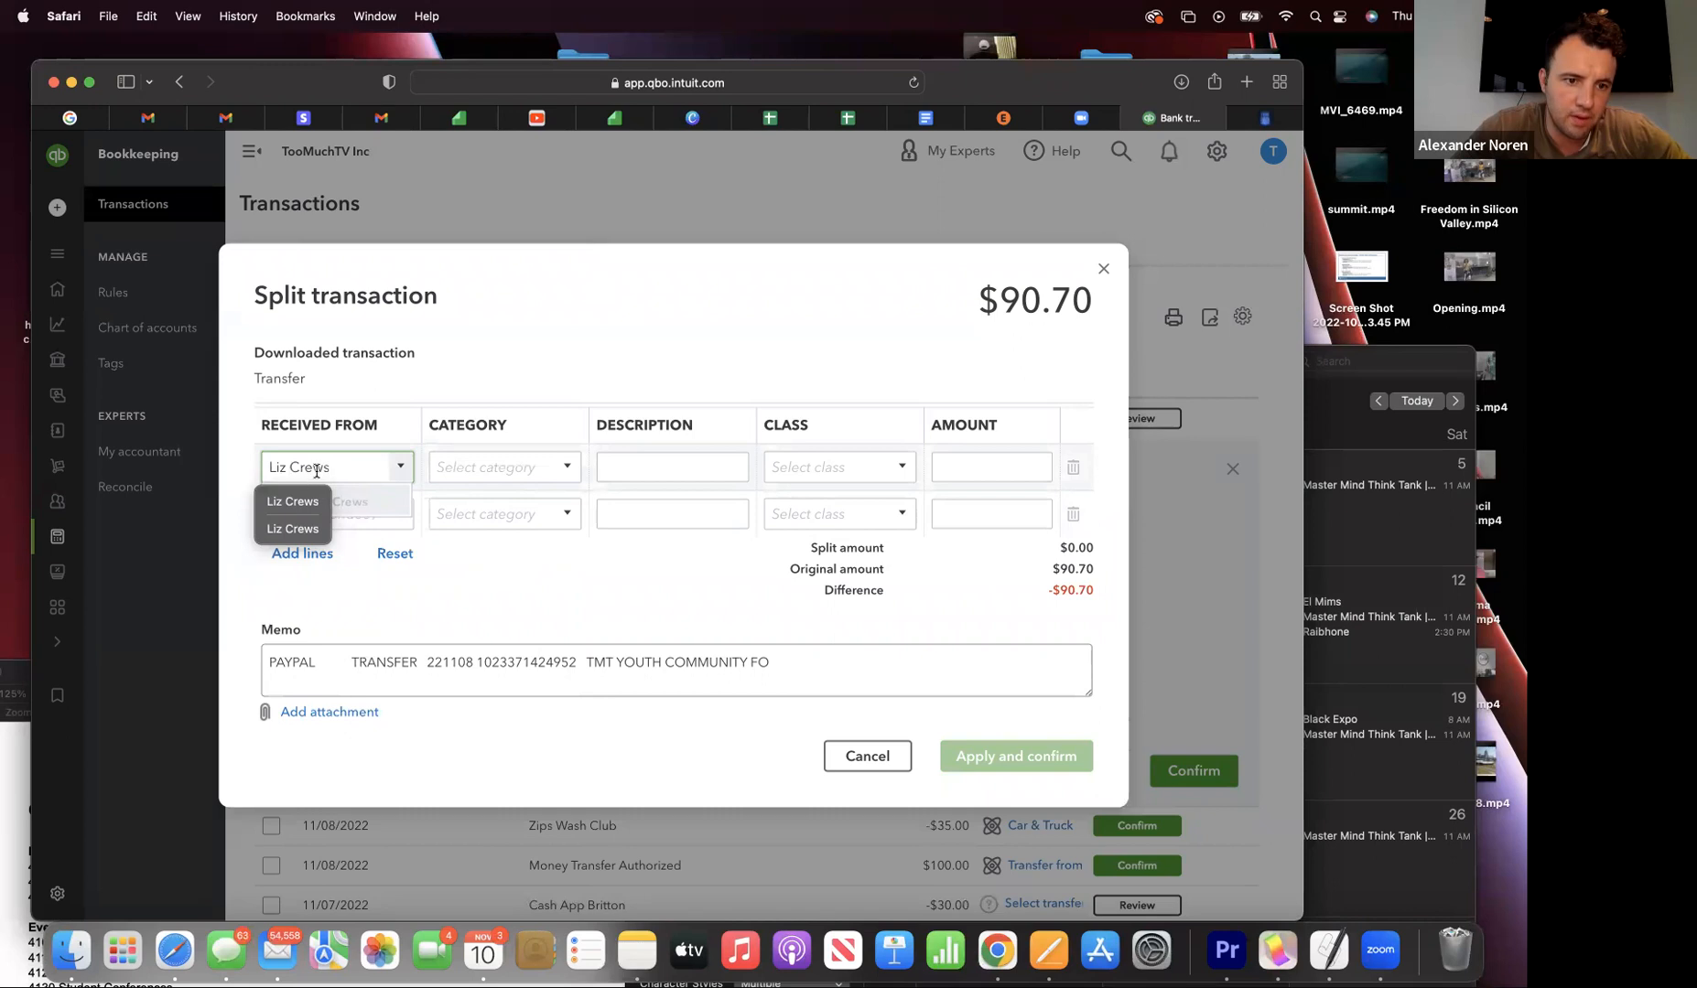
click(357, 515)
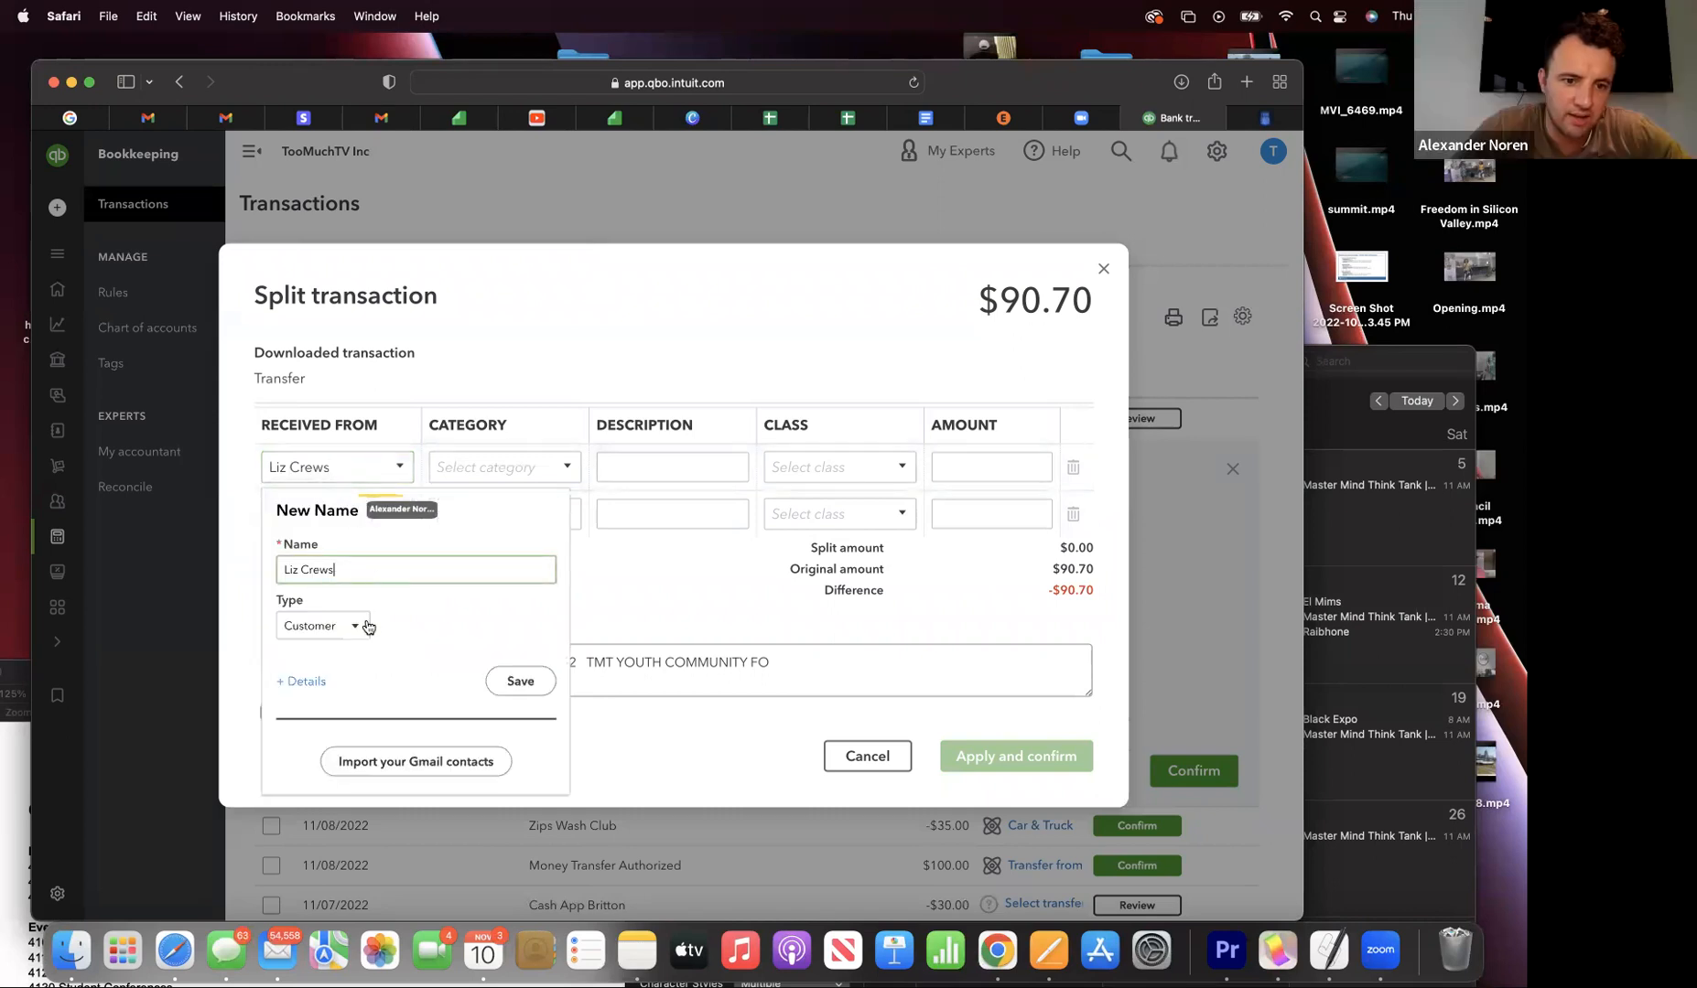
click(511, 682)
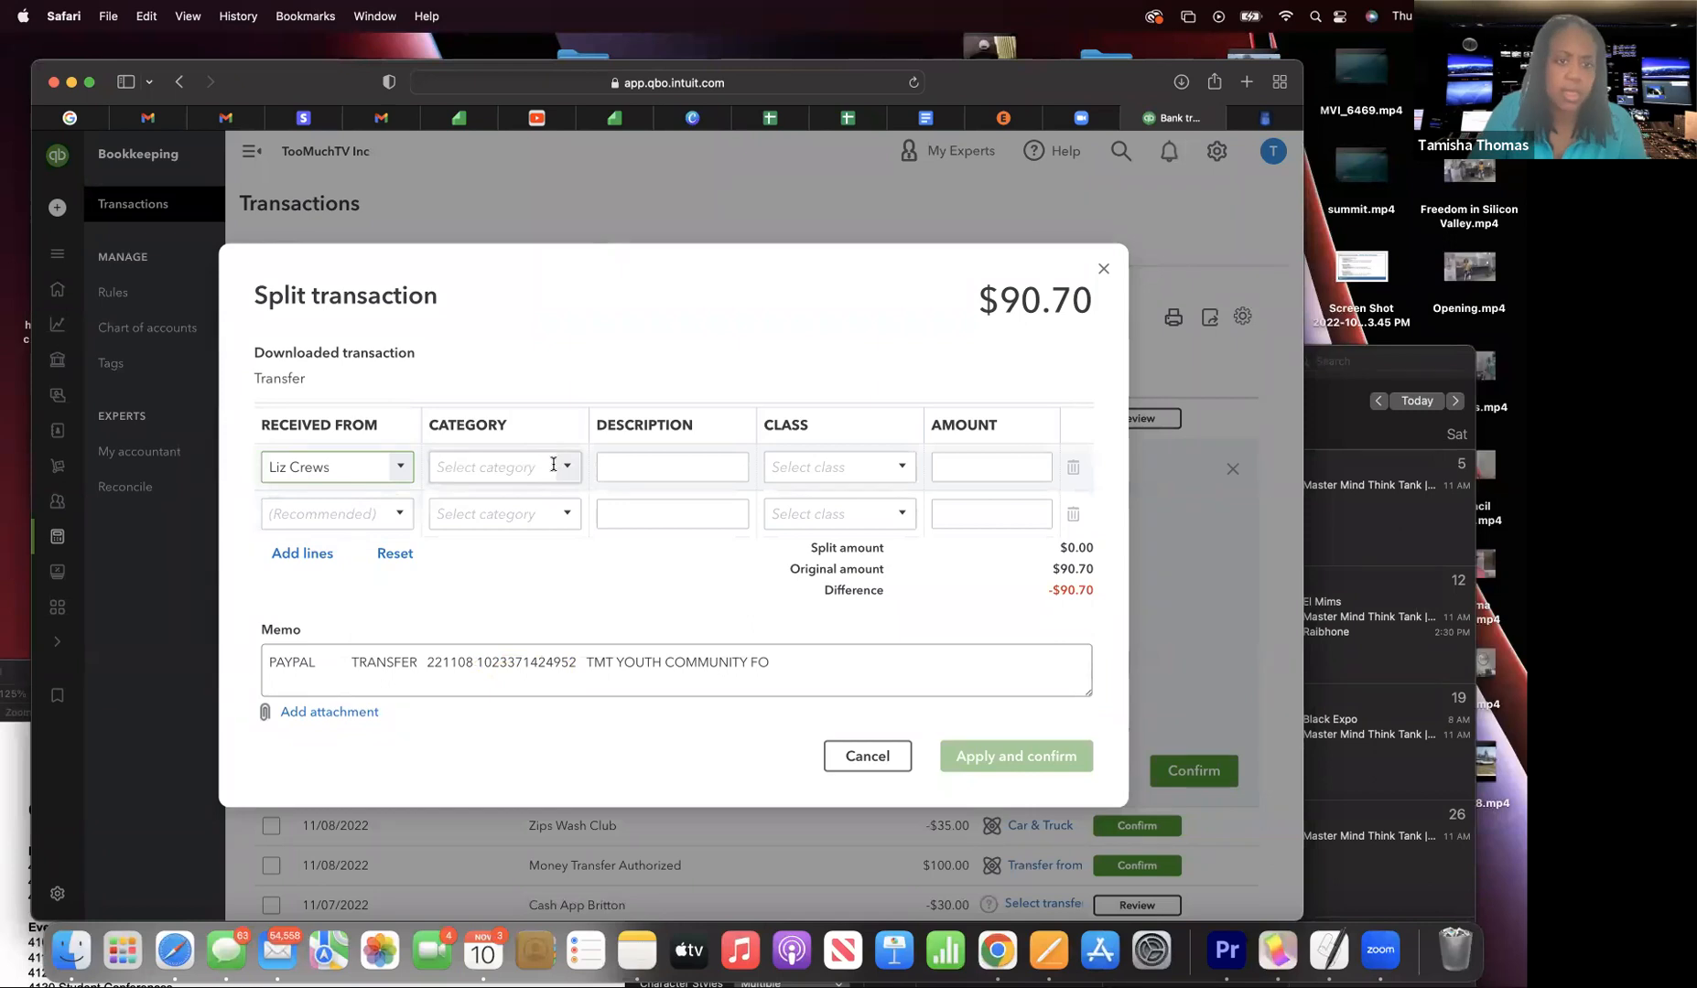
- Search the first line's category for 'Bo', briefly checking the Docs and Zoom tabs
click(508, 467)
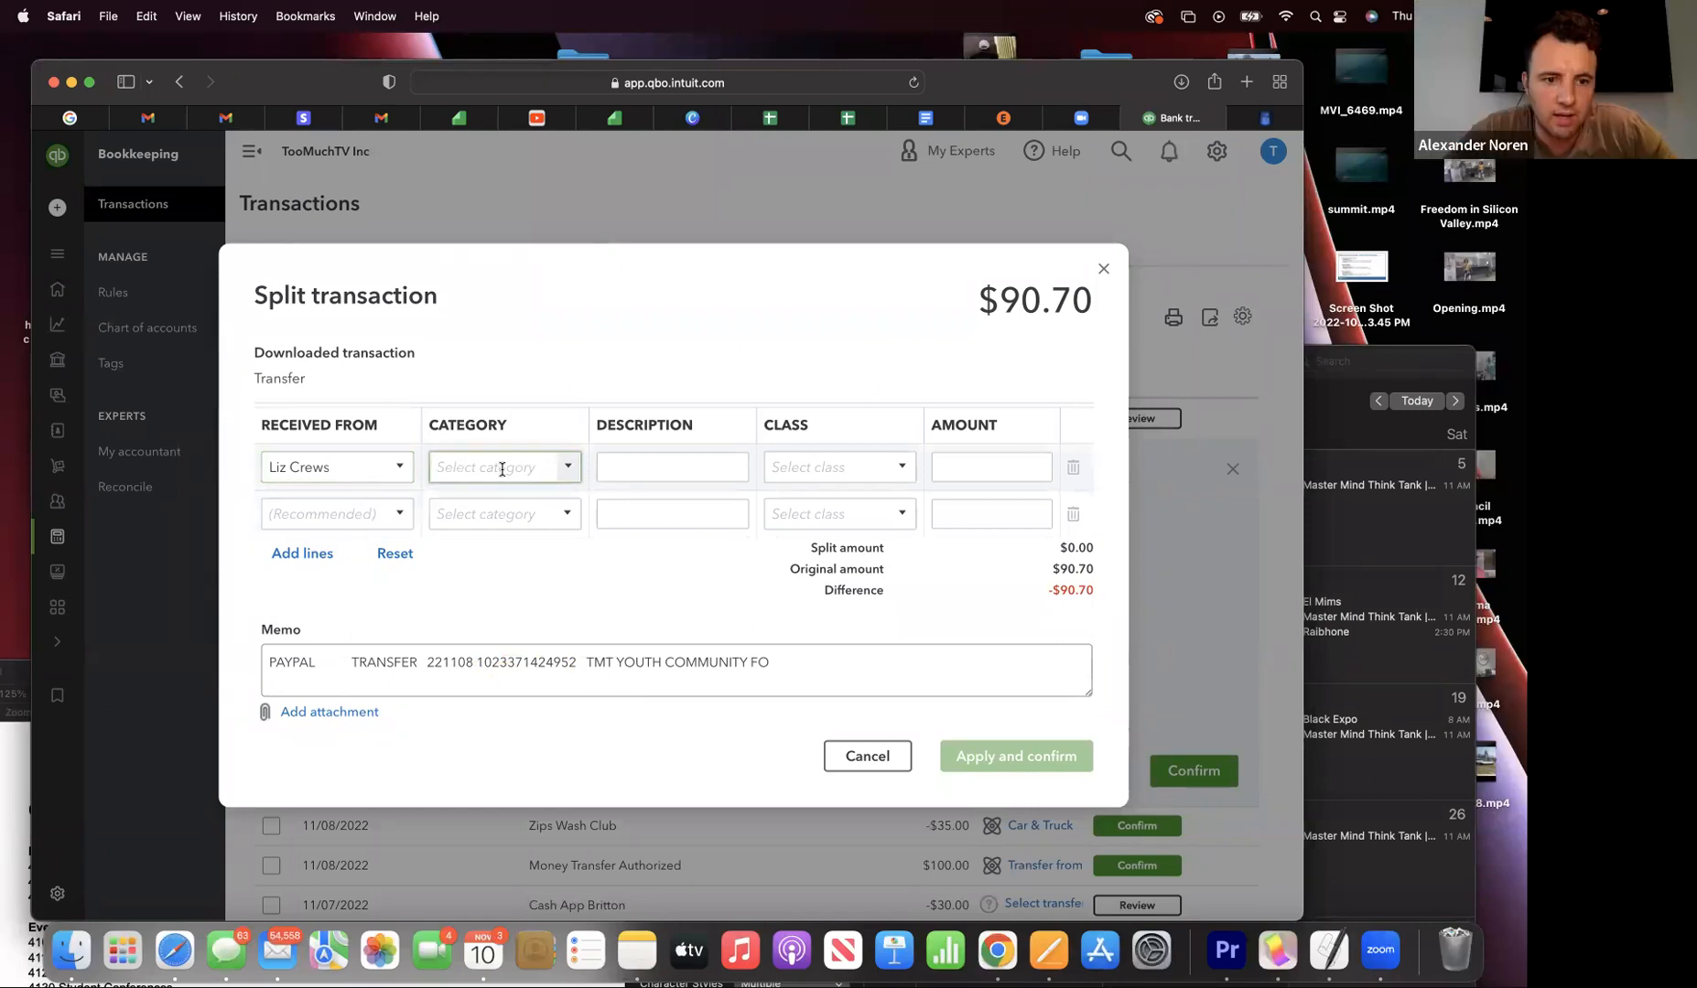
click(568, 470)
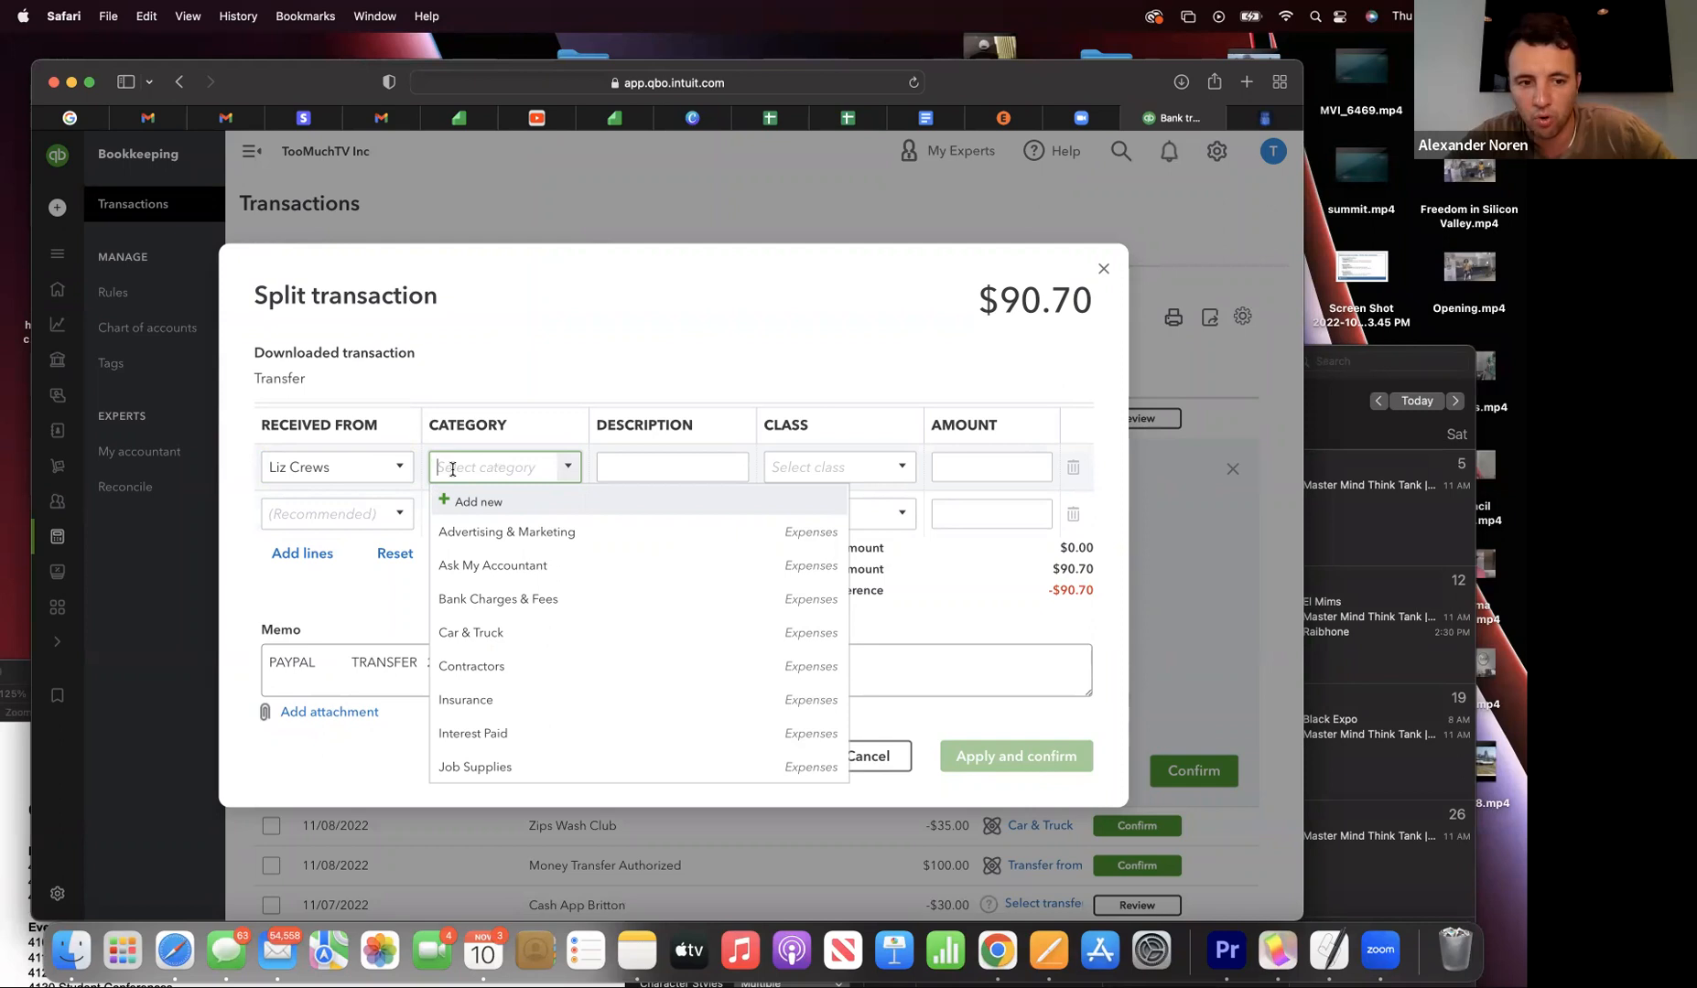
text(Bo)
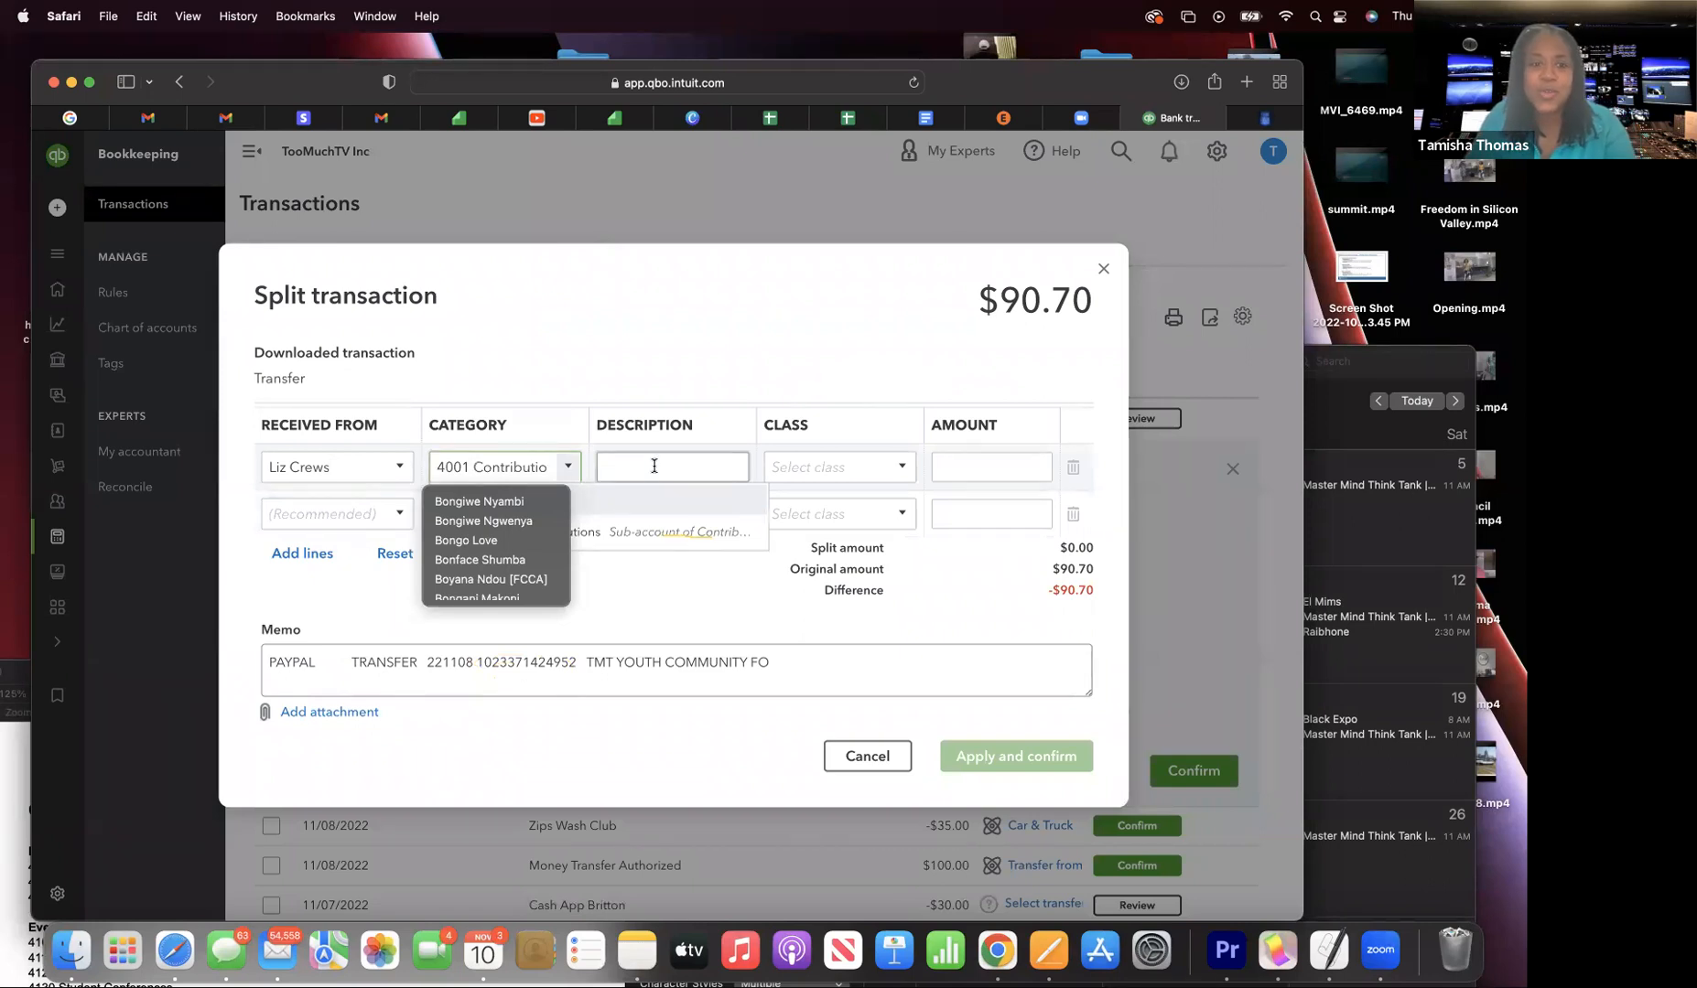
drag(343, 81, 341, 183)
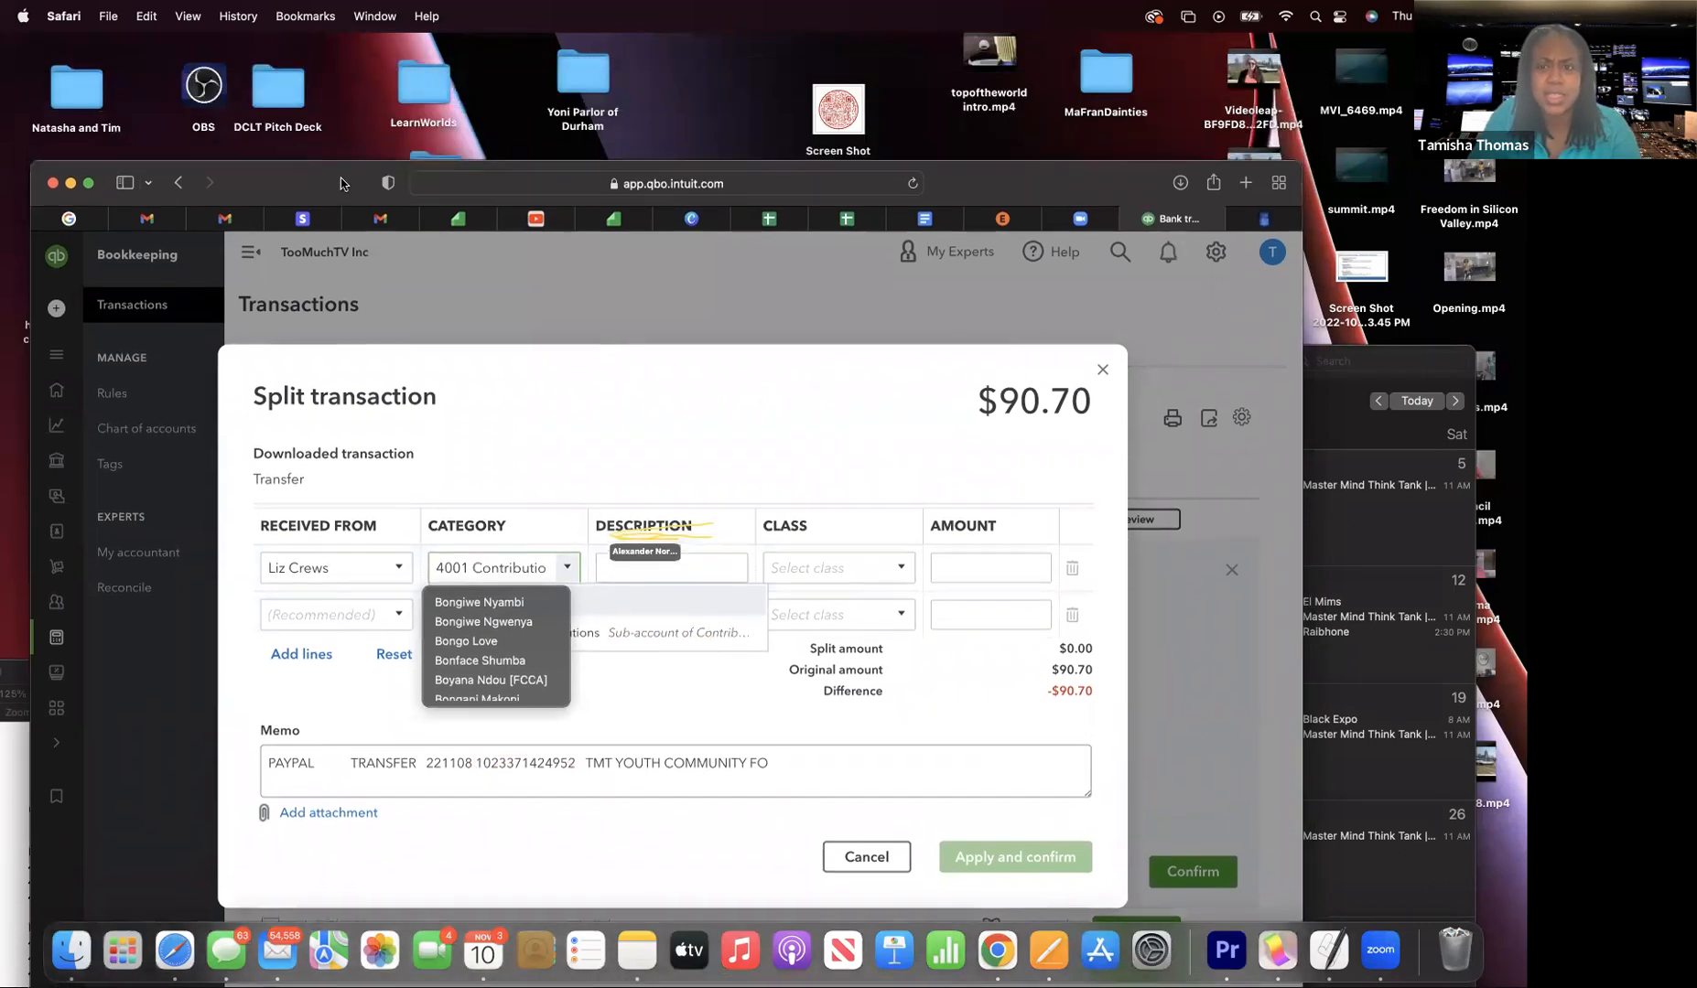
click(935, 219)
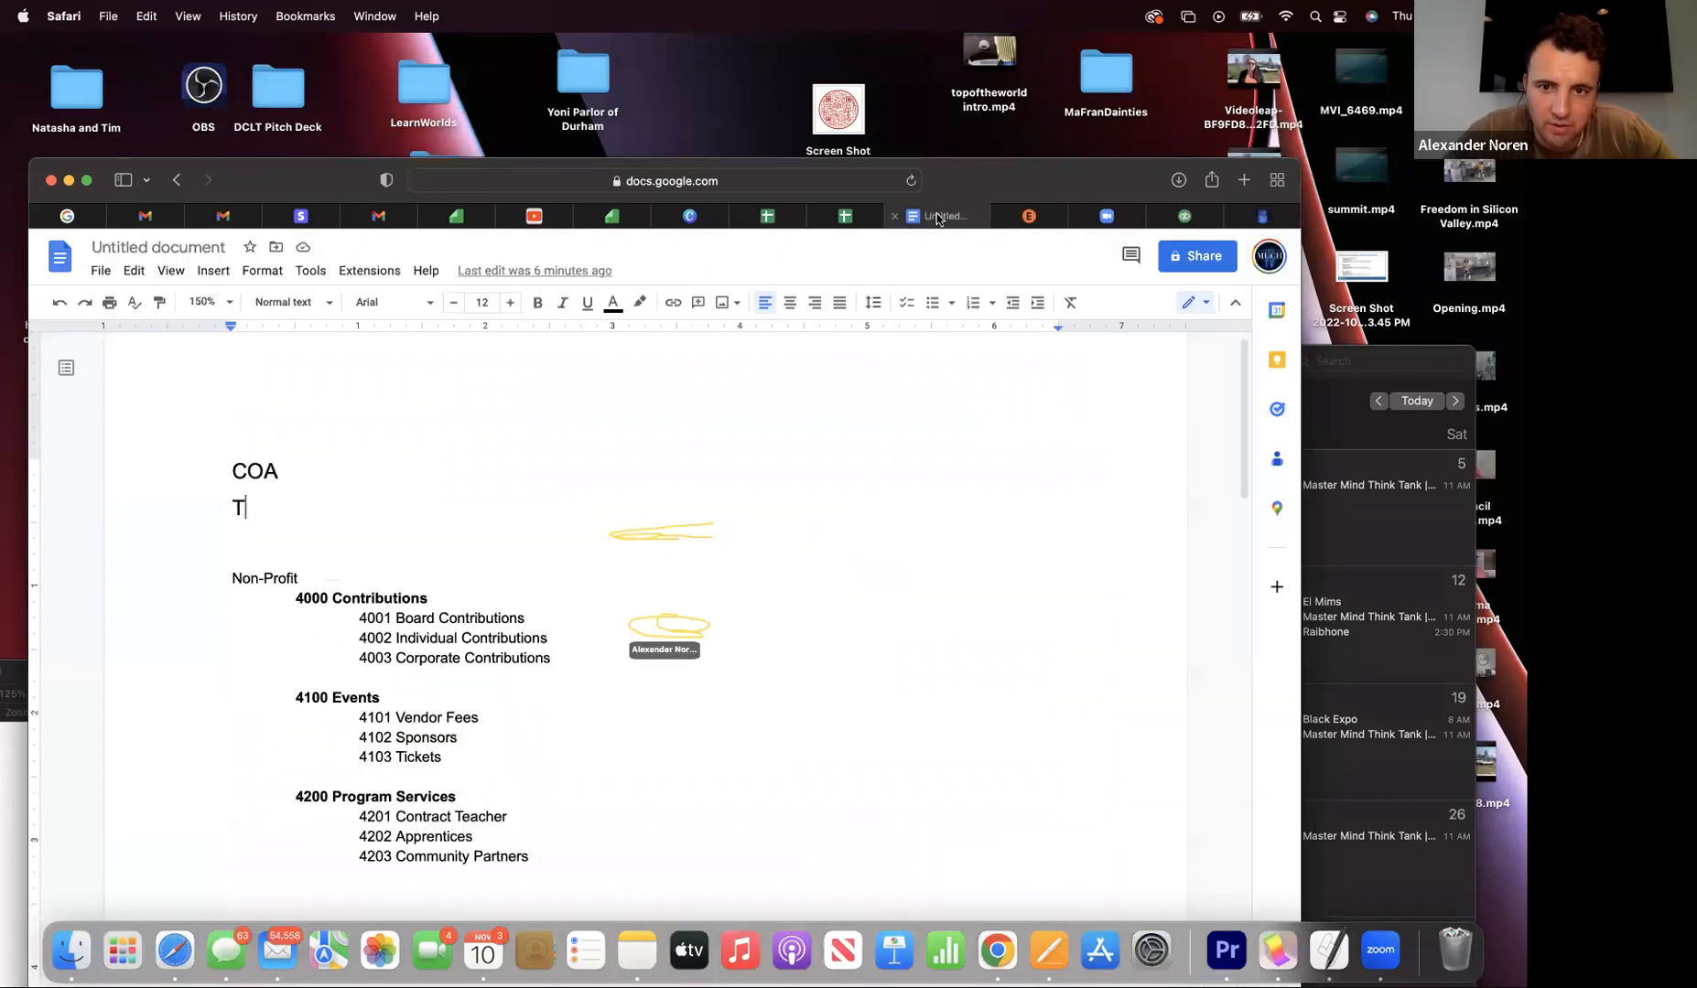
click(1118, 221)
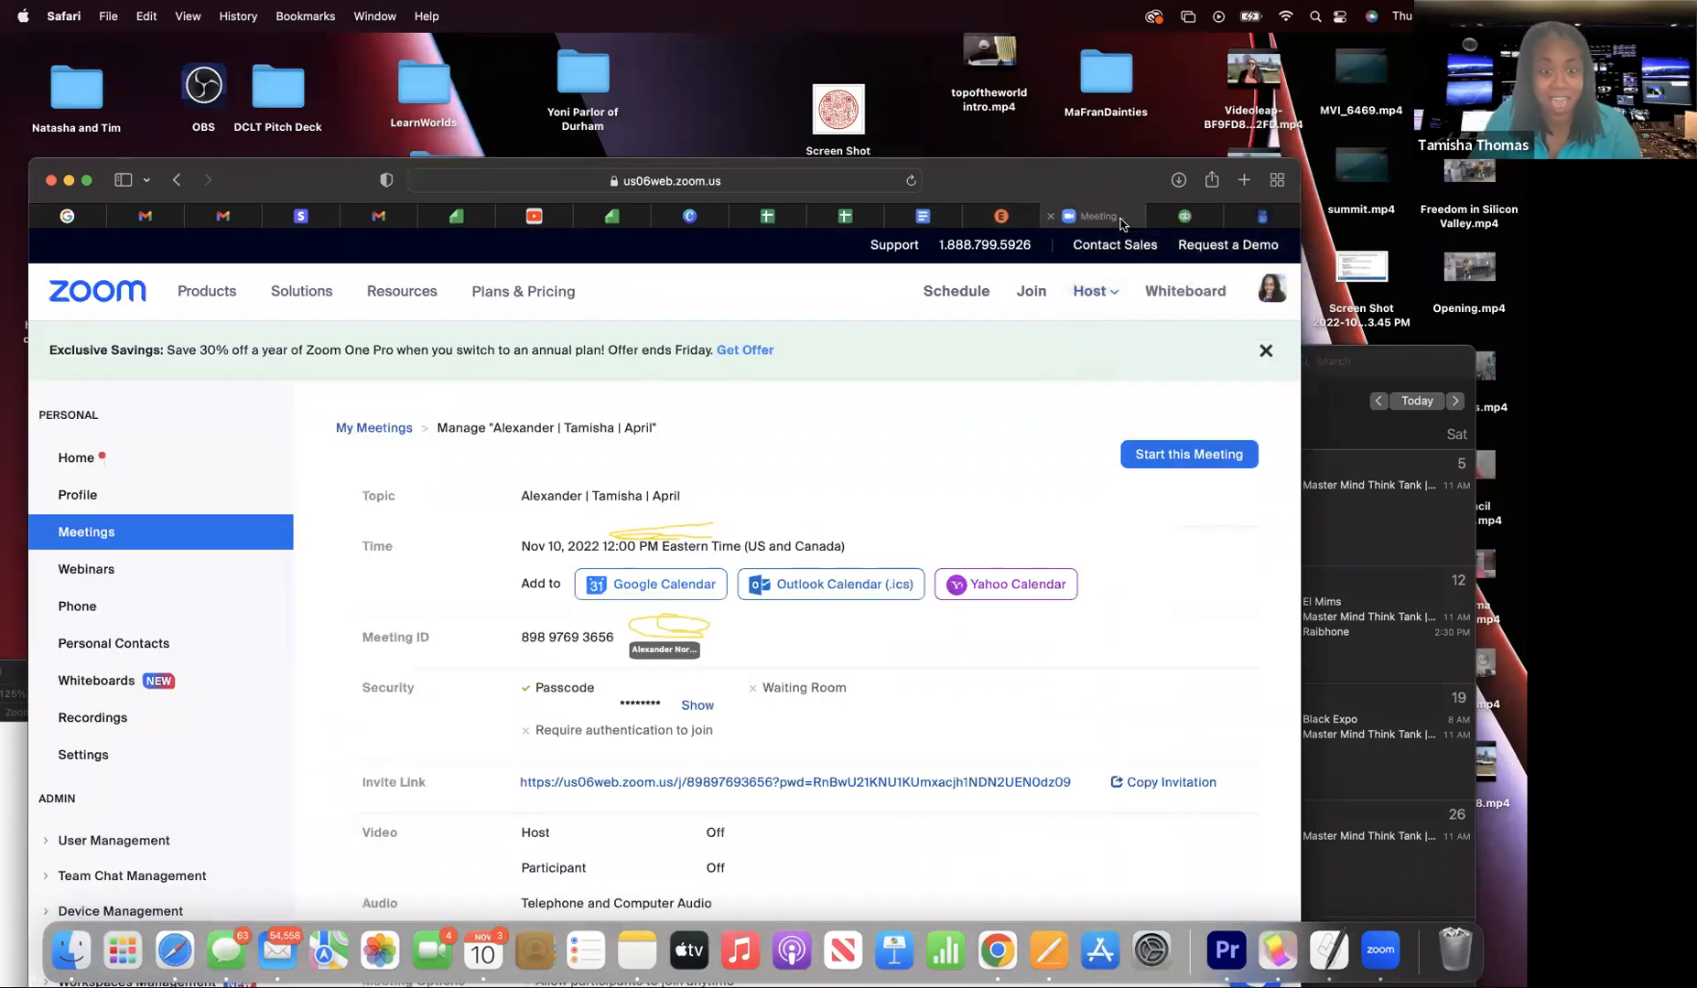
click(1183, 216)
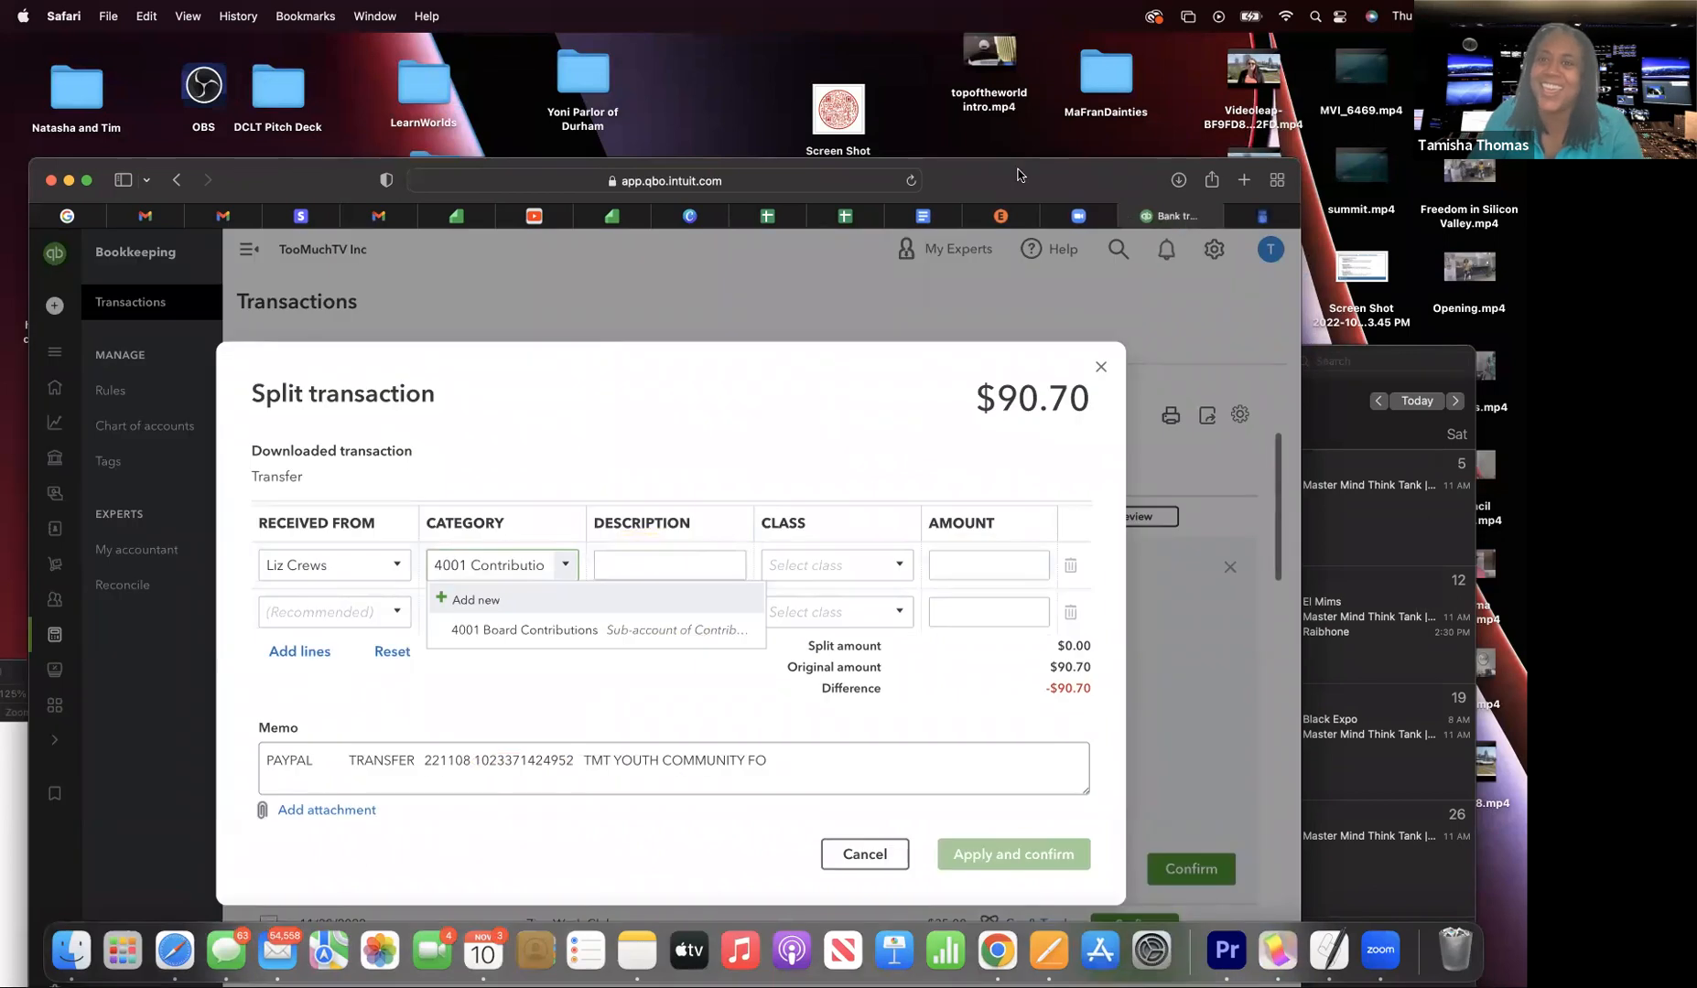
drag(1018, 174, 1015, 74)
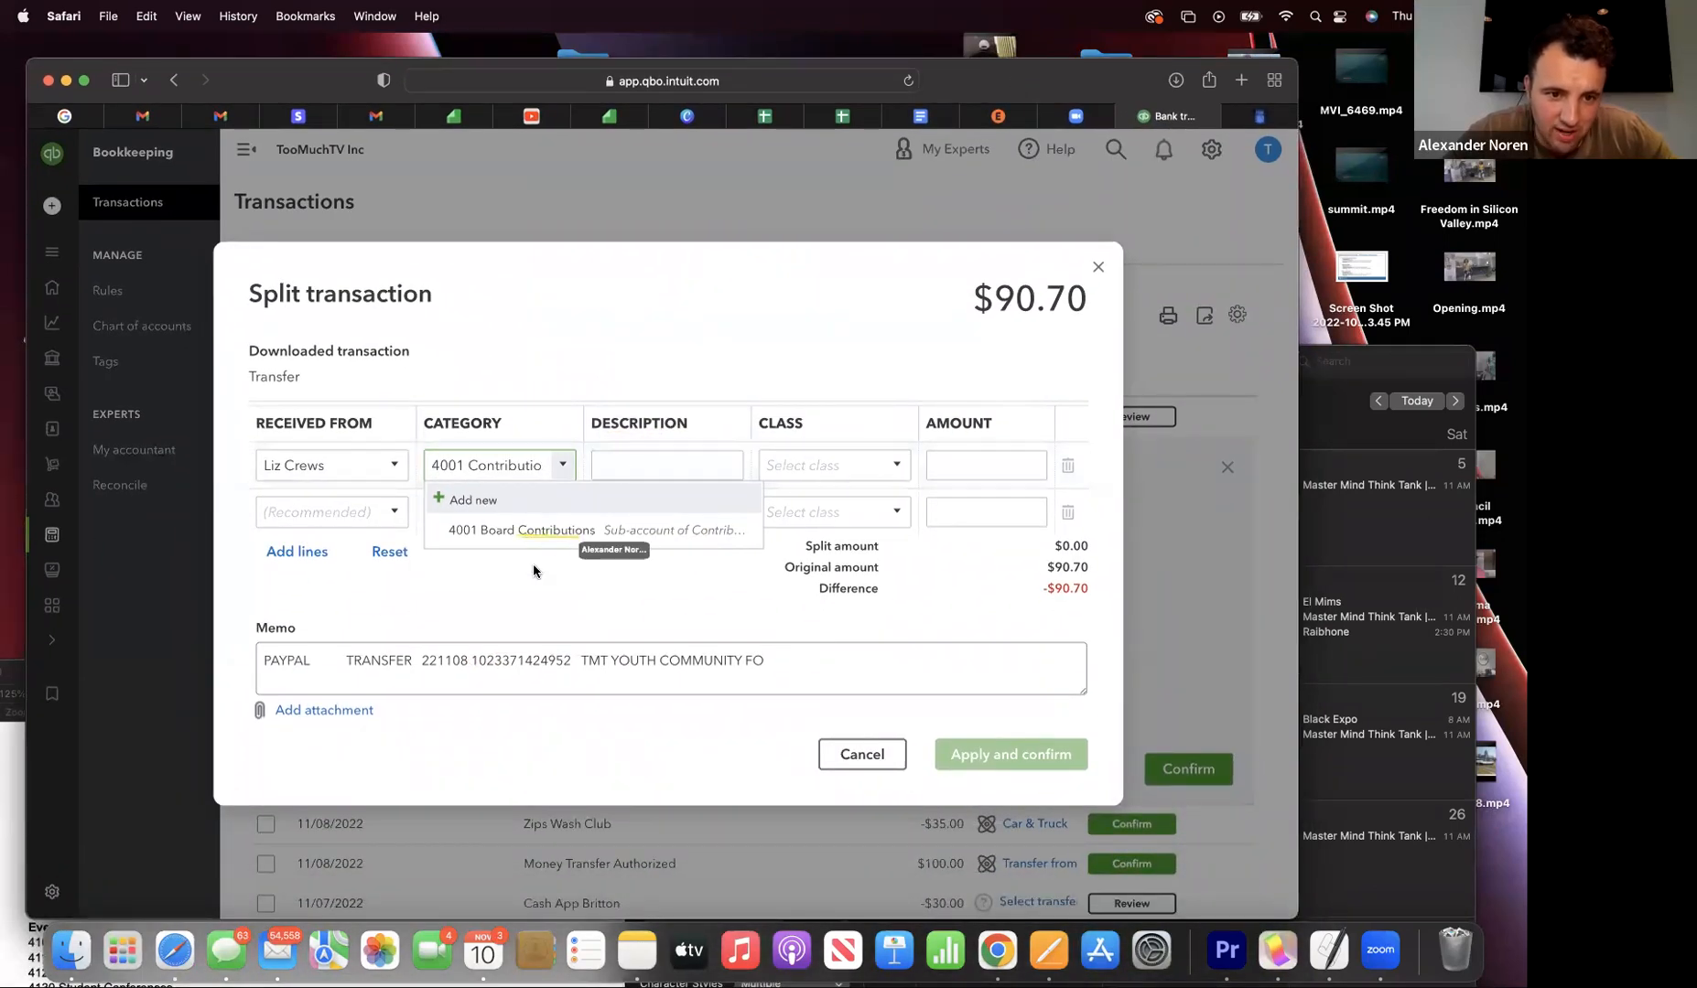
- Give the first split line category 4001 Board Contributions and amount 20.00
click(544, 532)
click(606, 466)
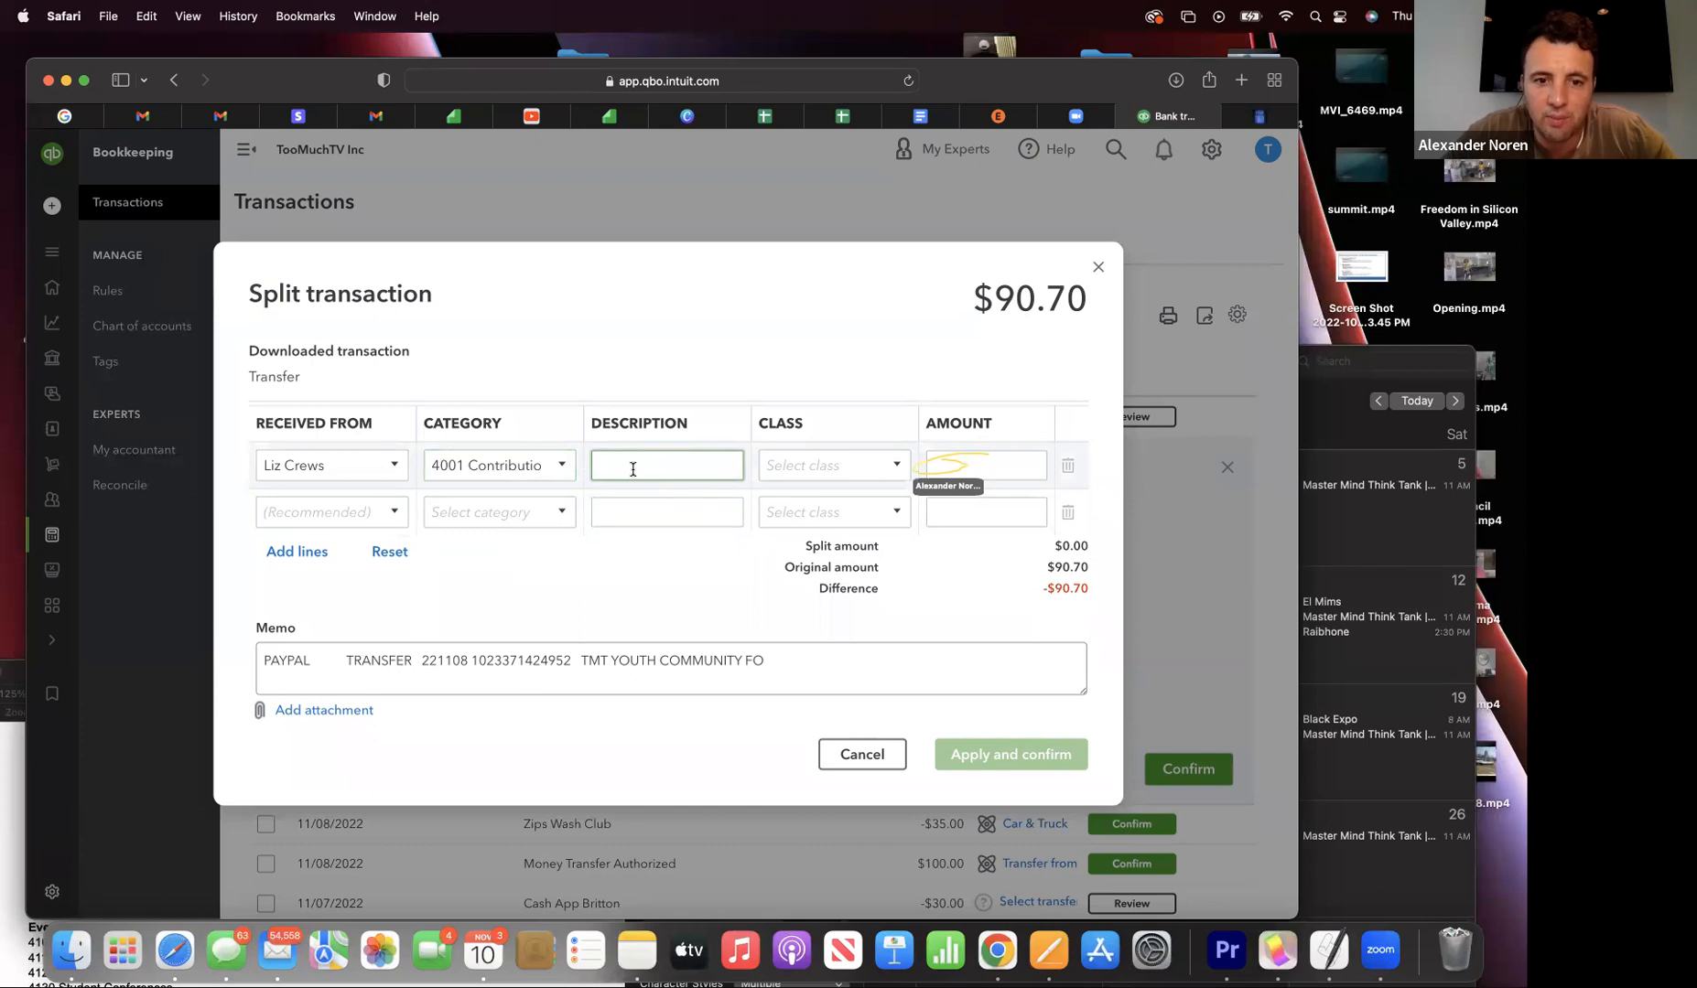
click(990, 470)
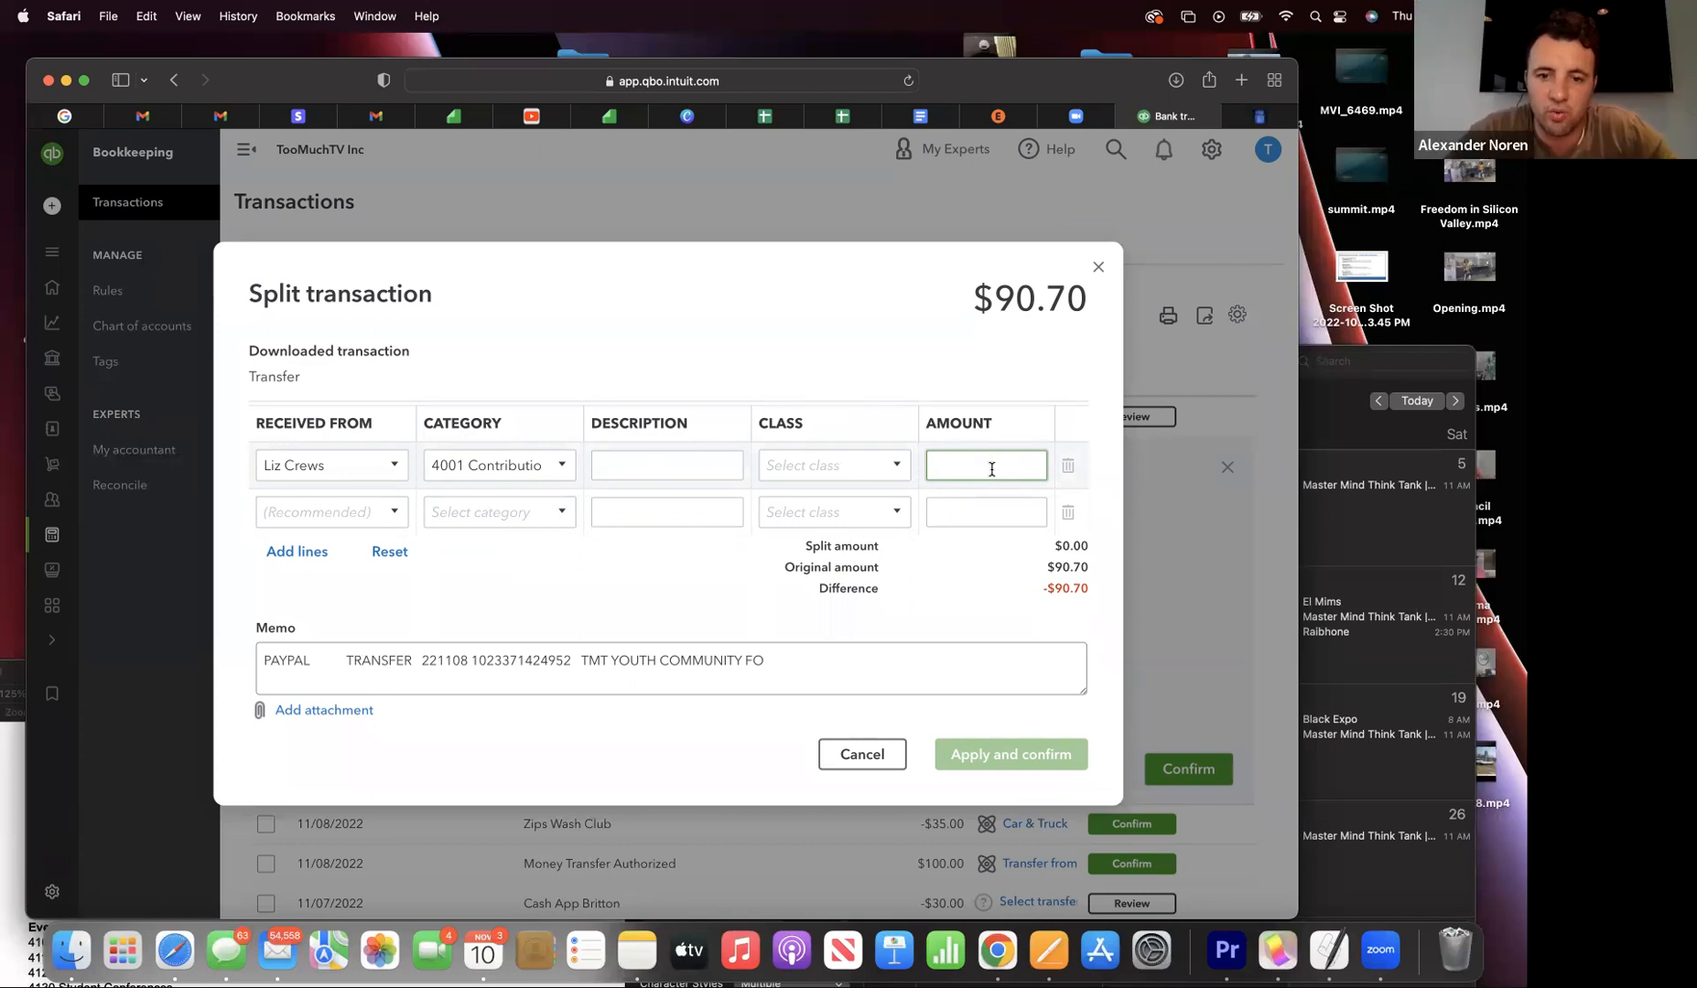
text(20)
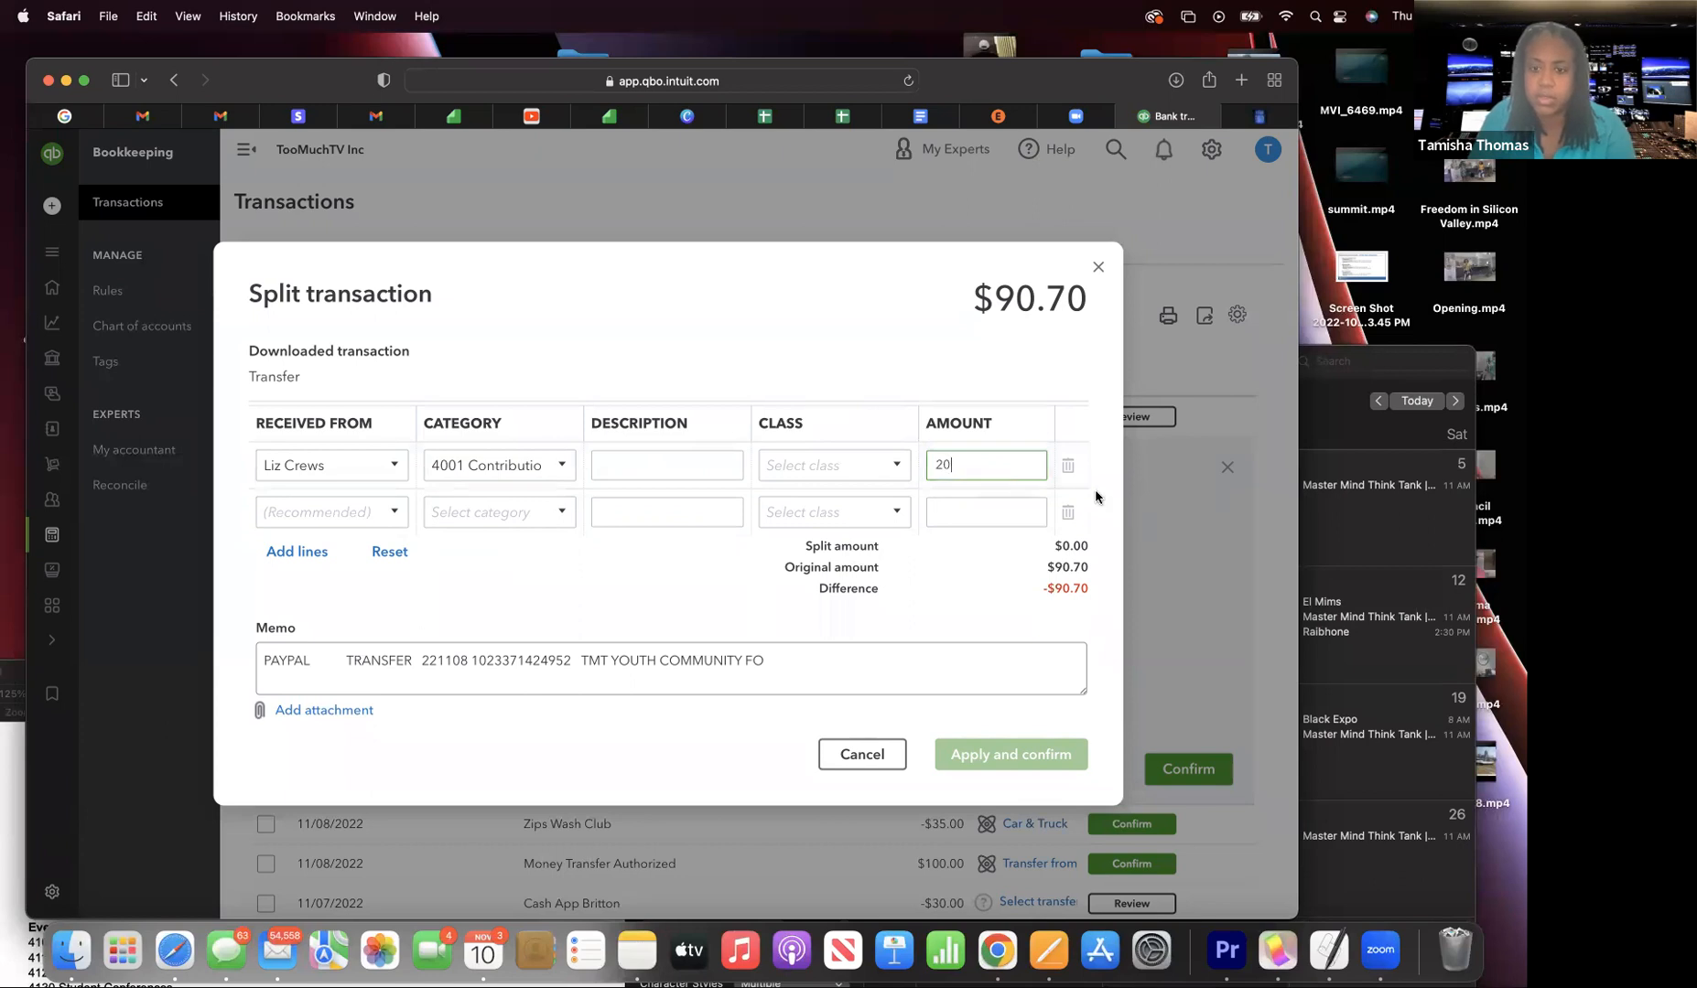
key(Return)
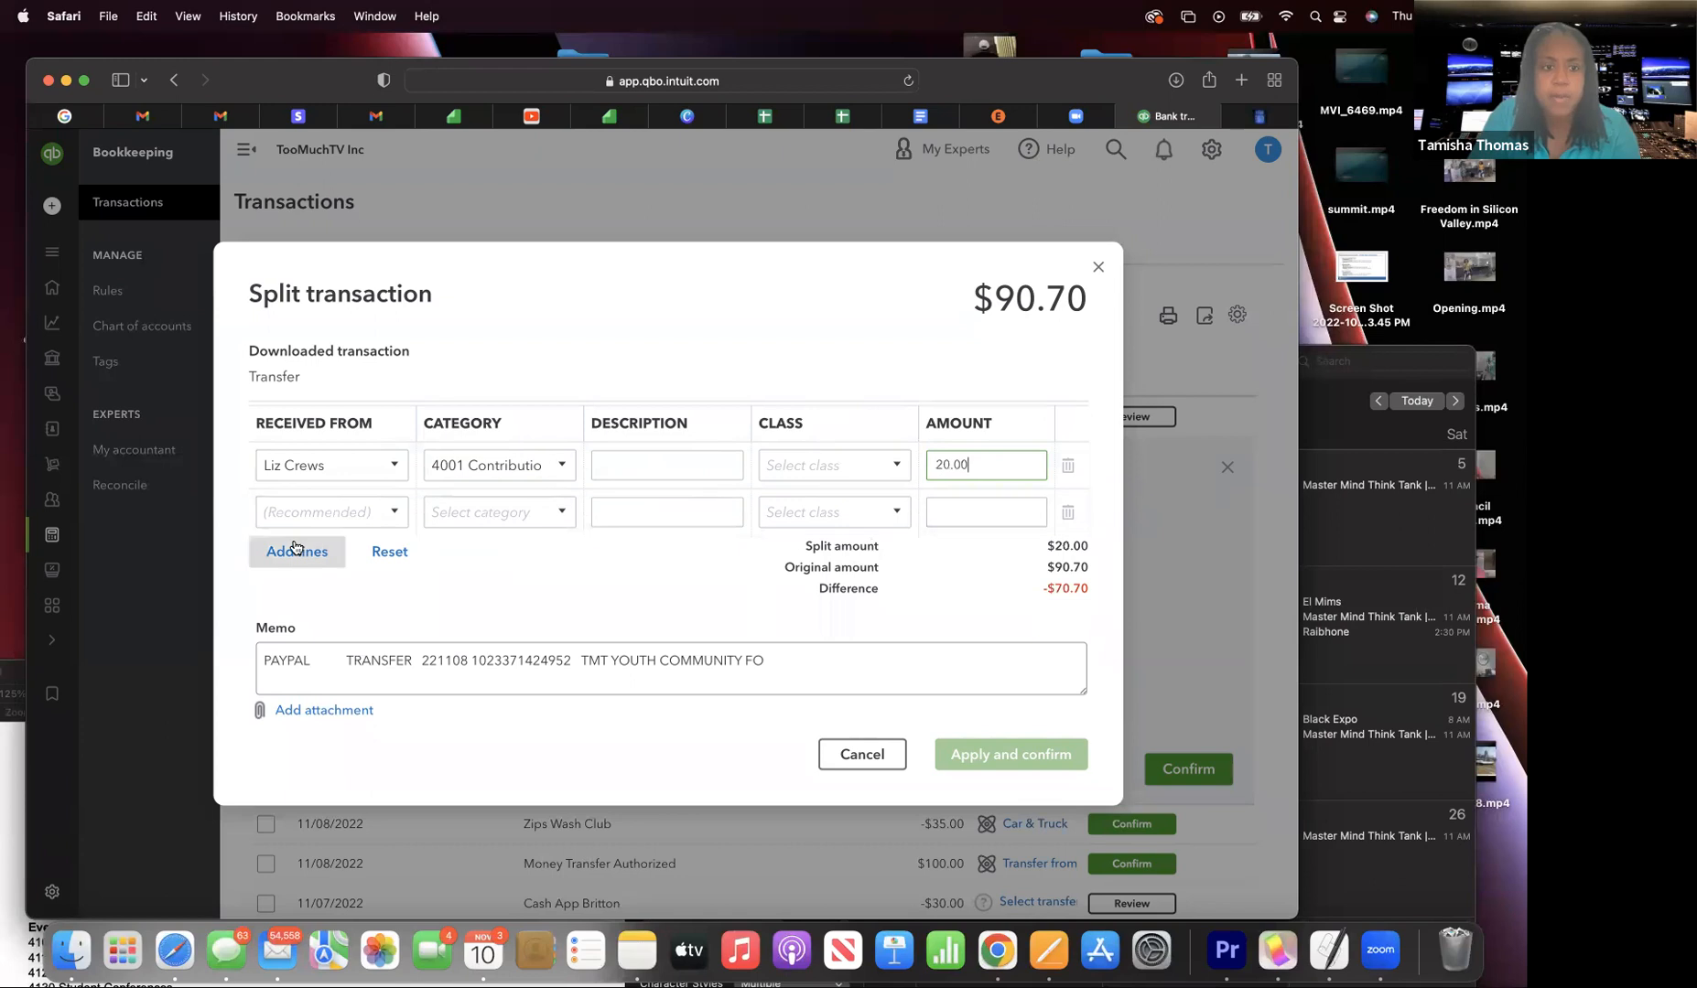
- Add a new customer as the second line's payer with category 4001 Board Contributions
click(296, 510)
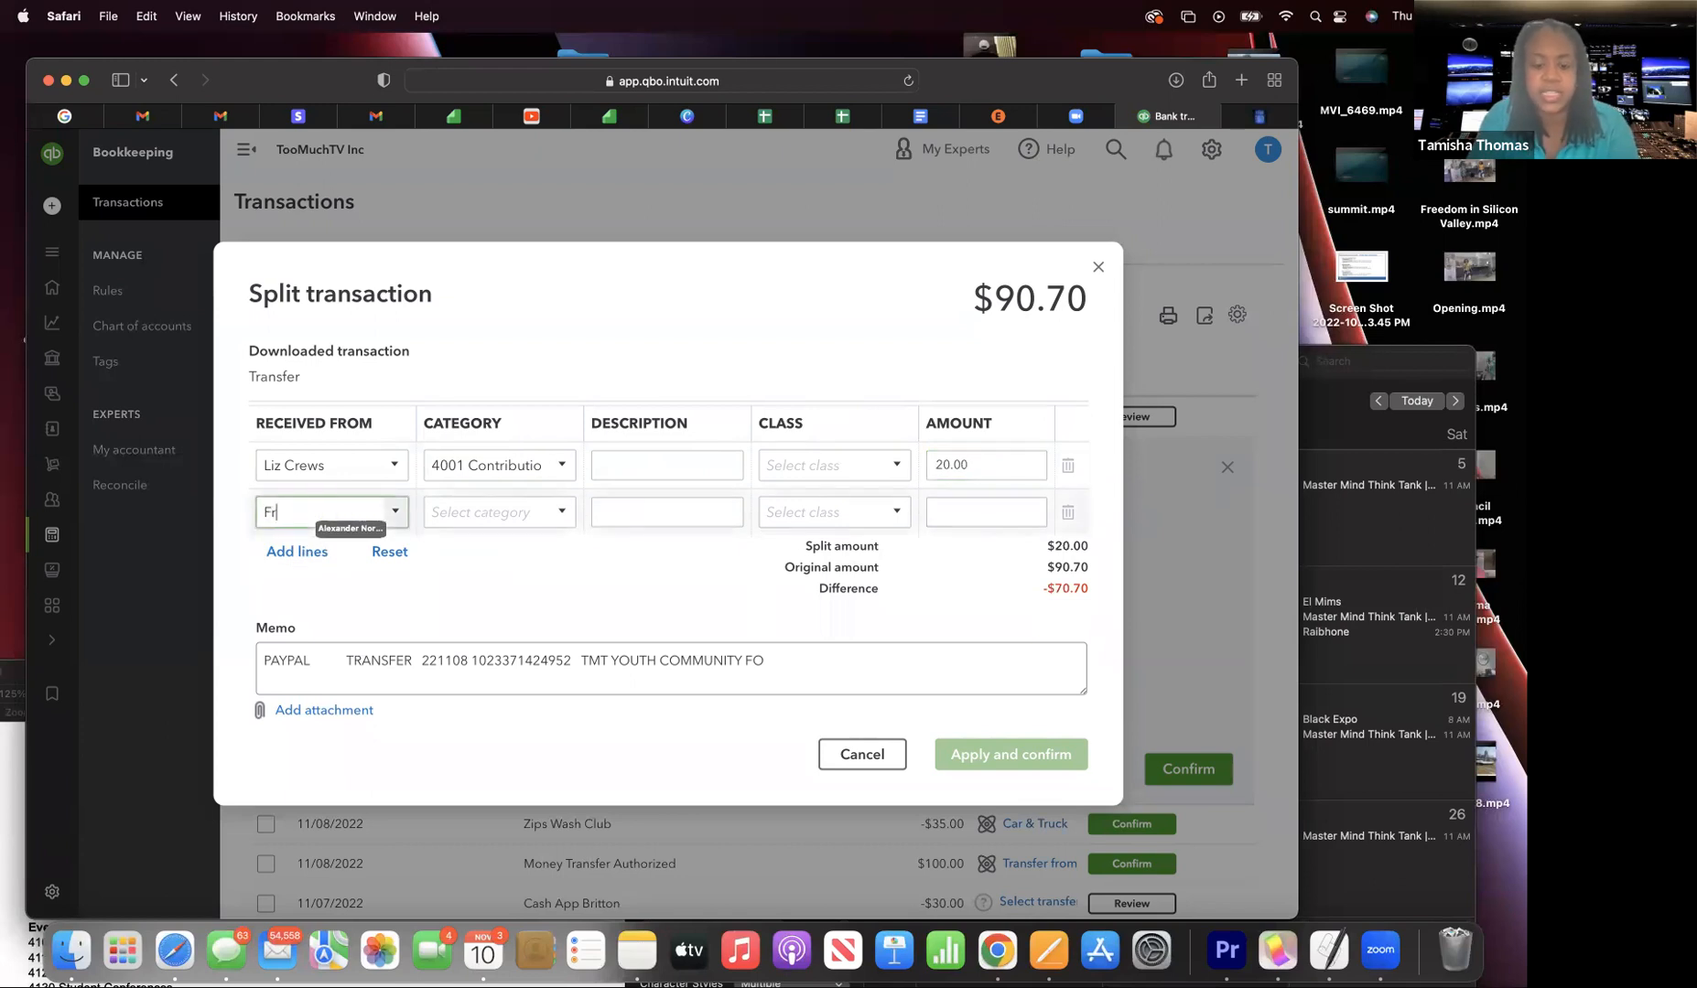
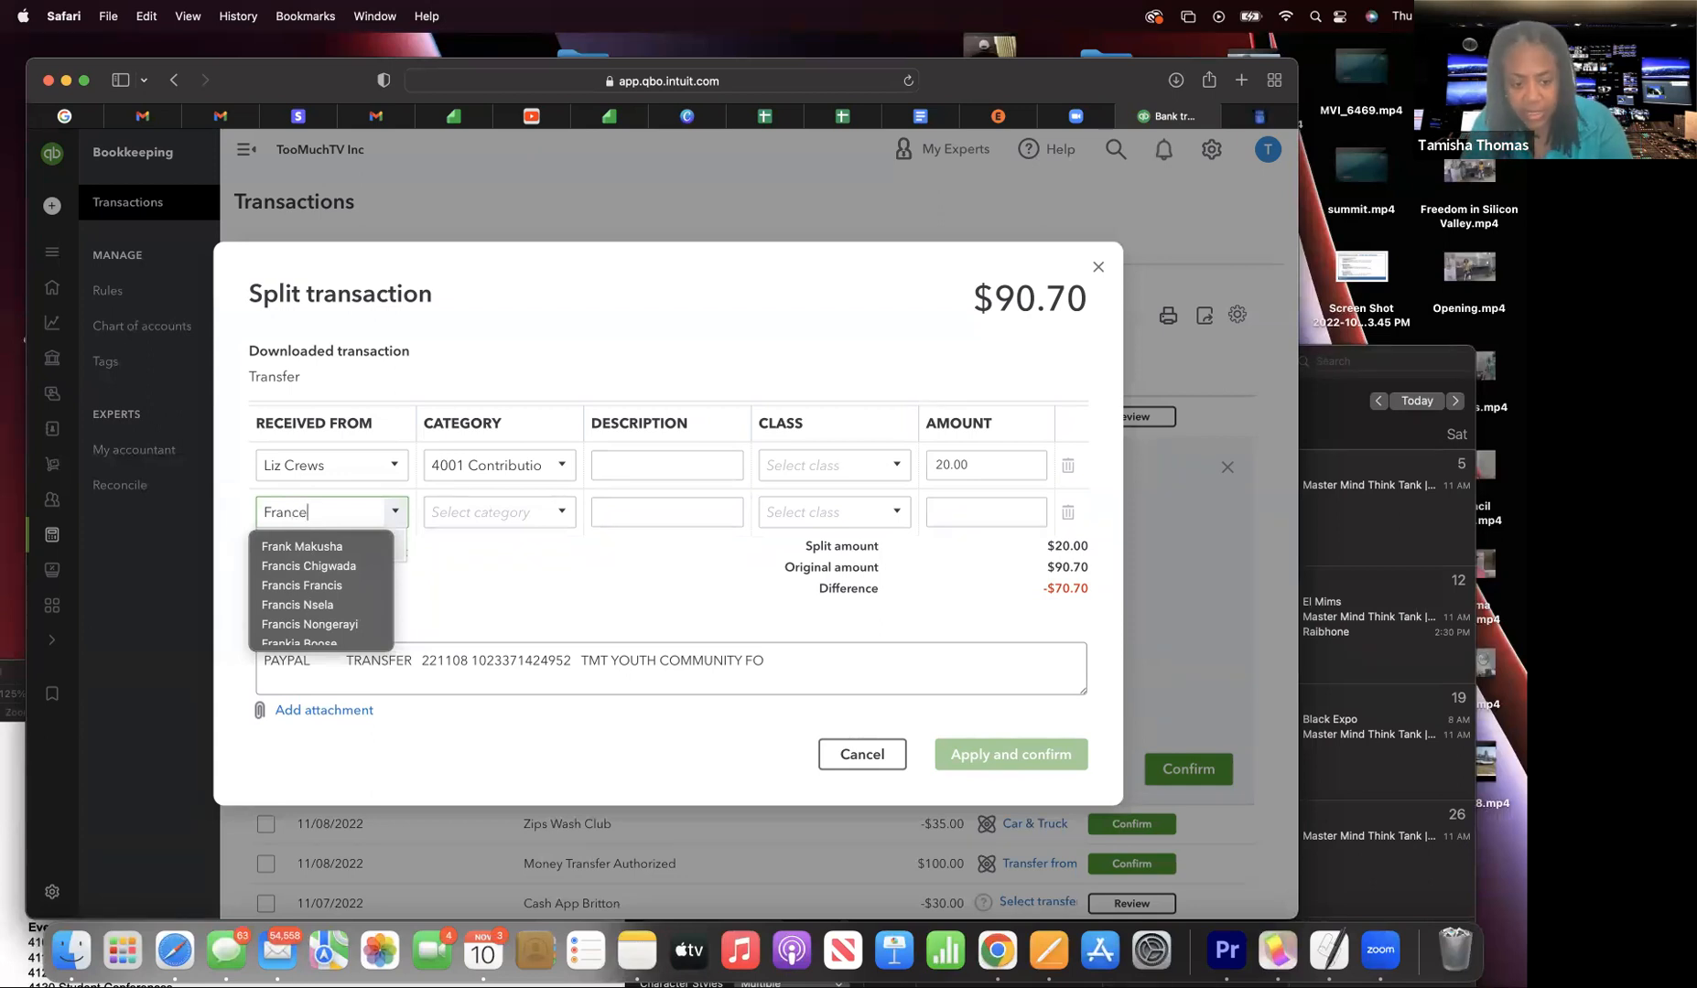
click(463, 514)
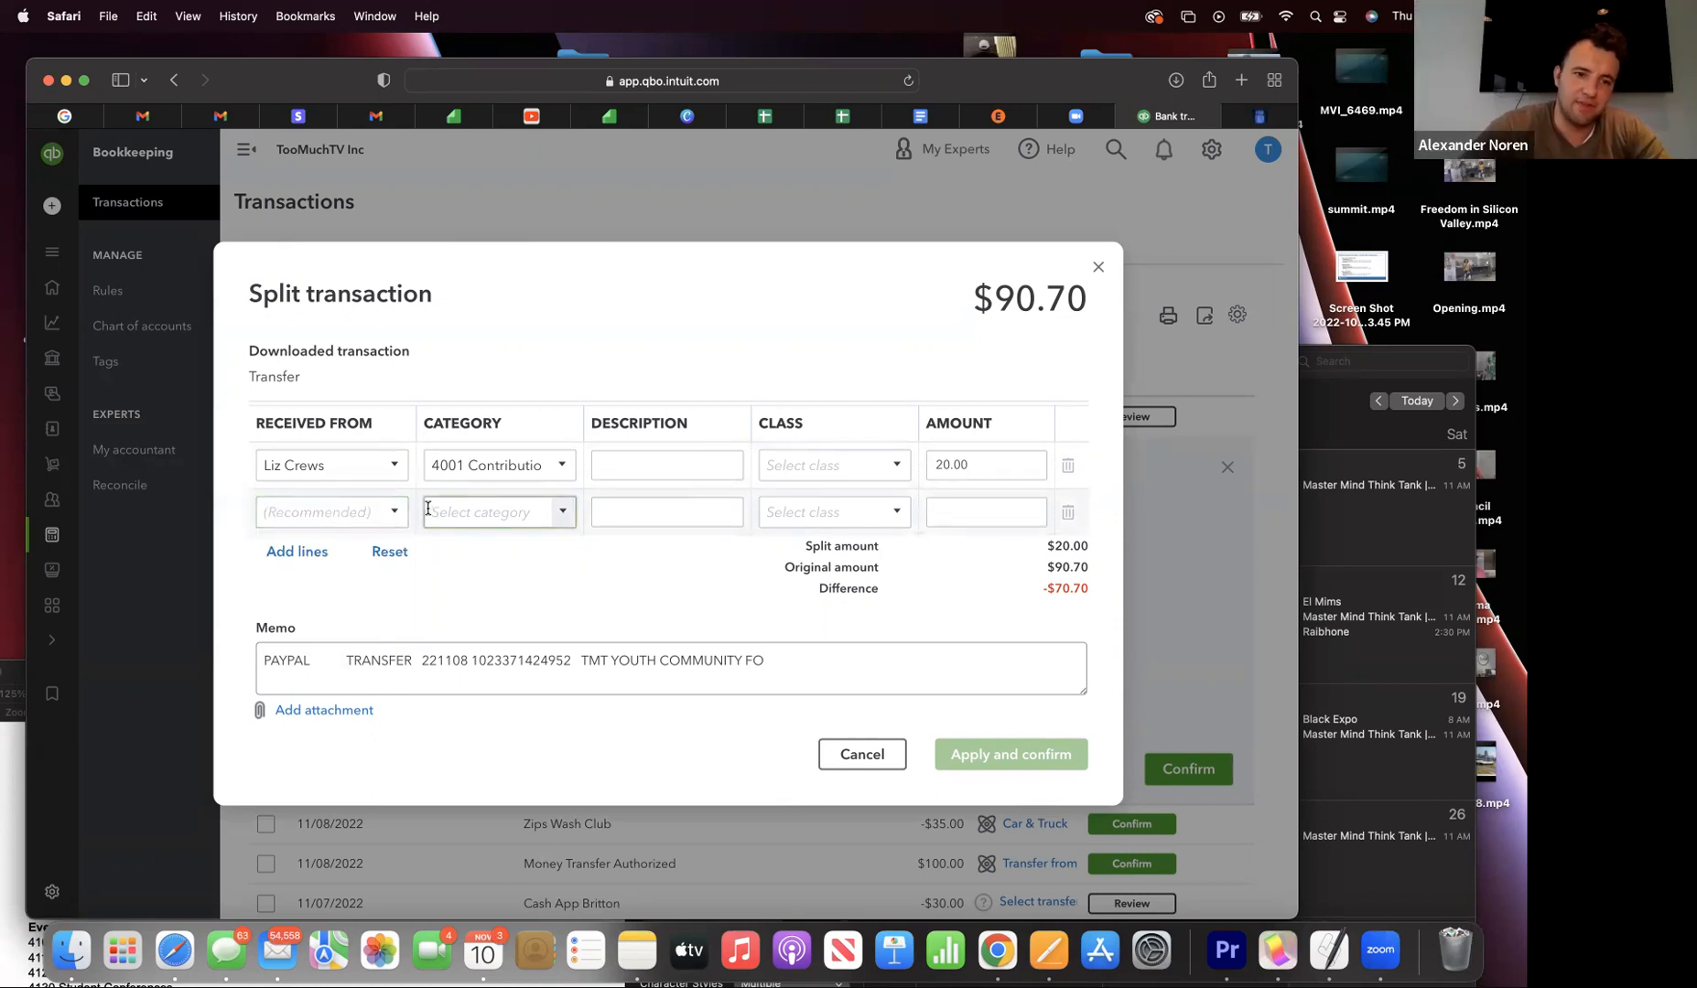
click(343, 513)
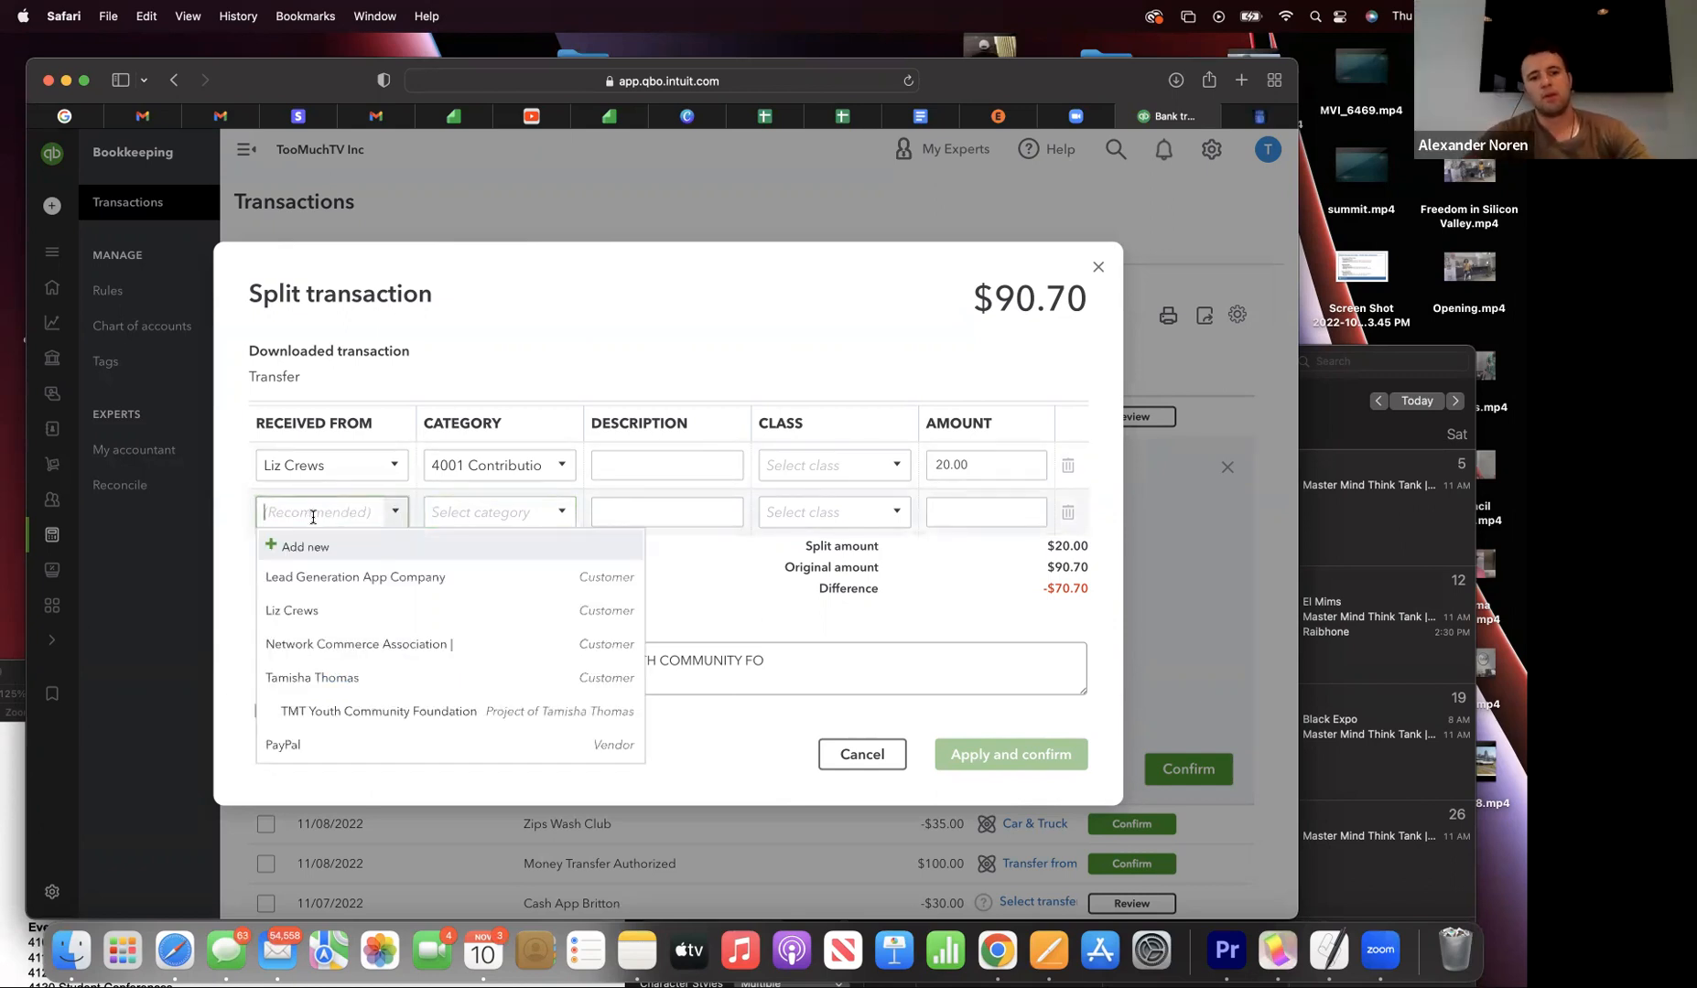
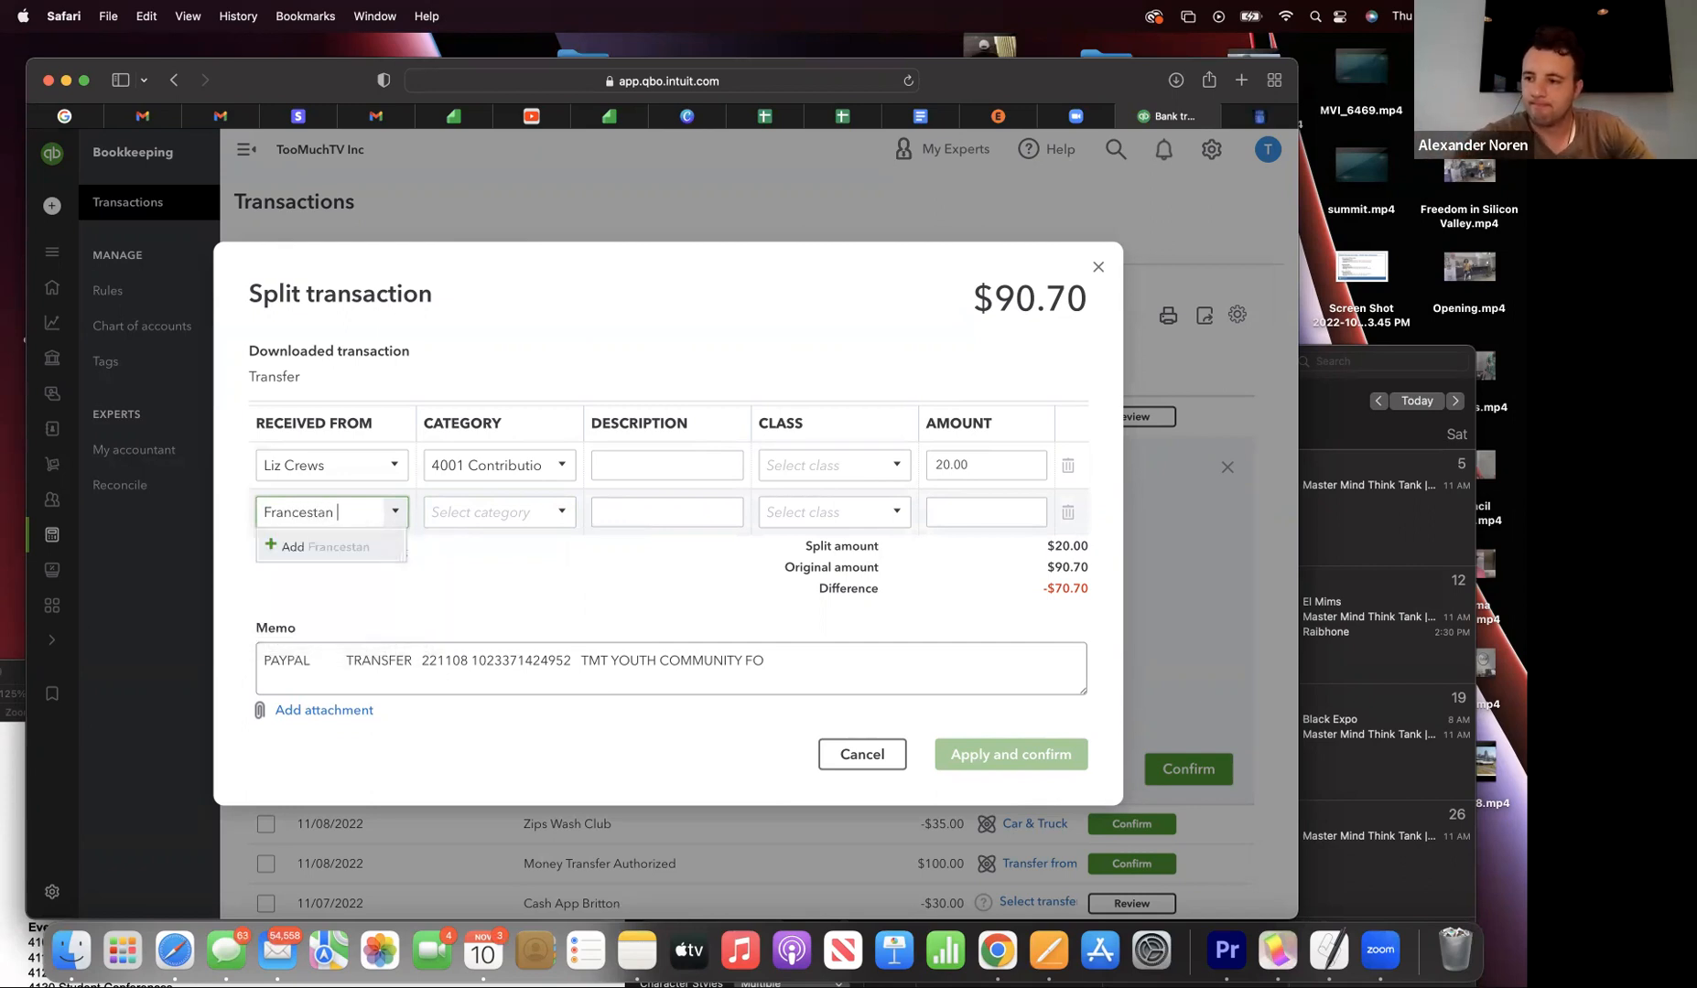
click(284, 547)
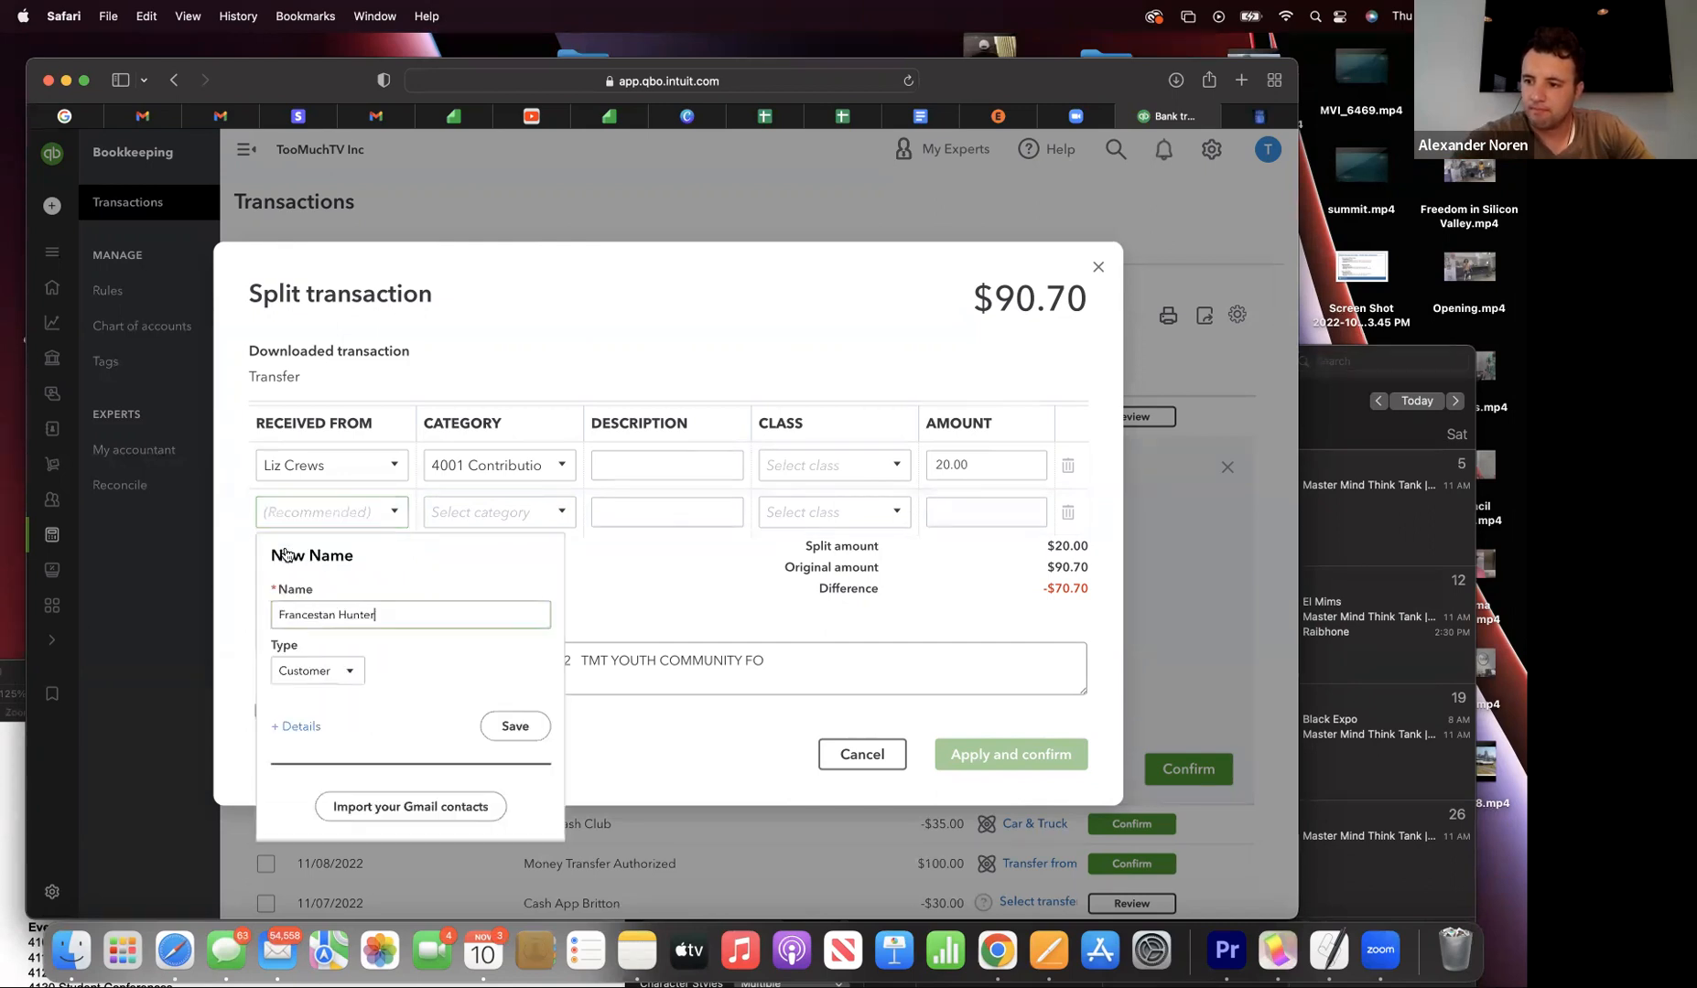
click(517, 726)
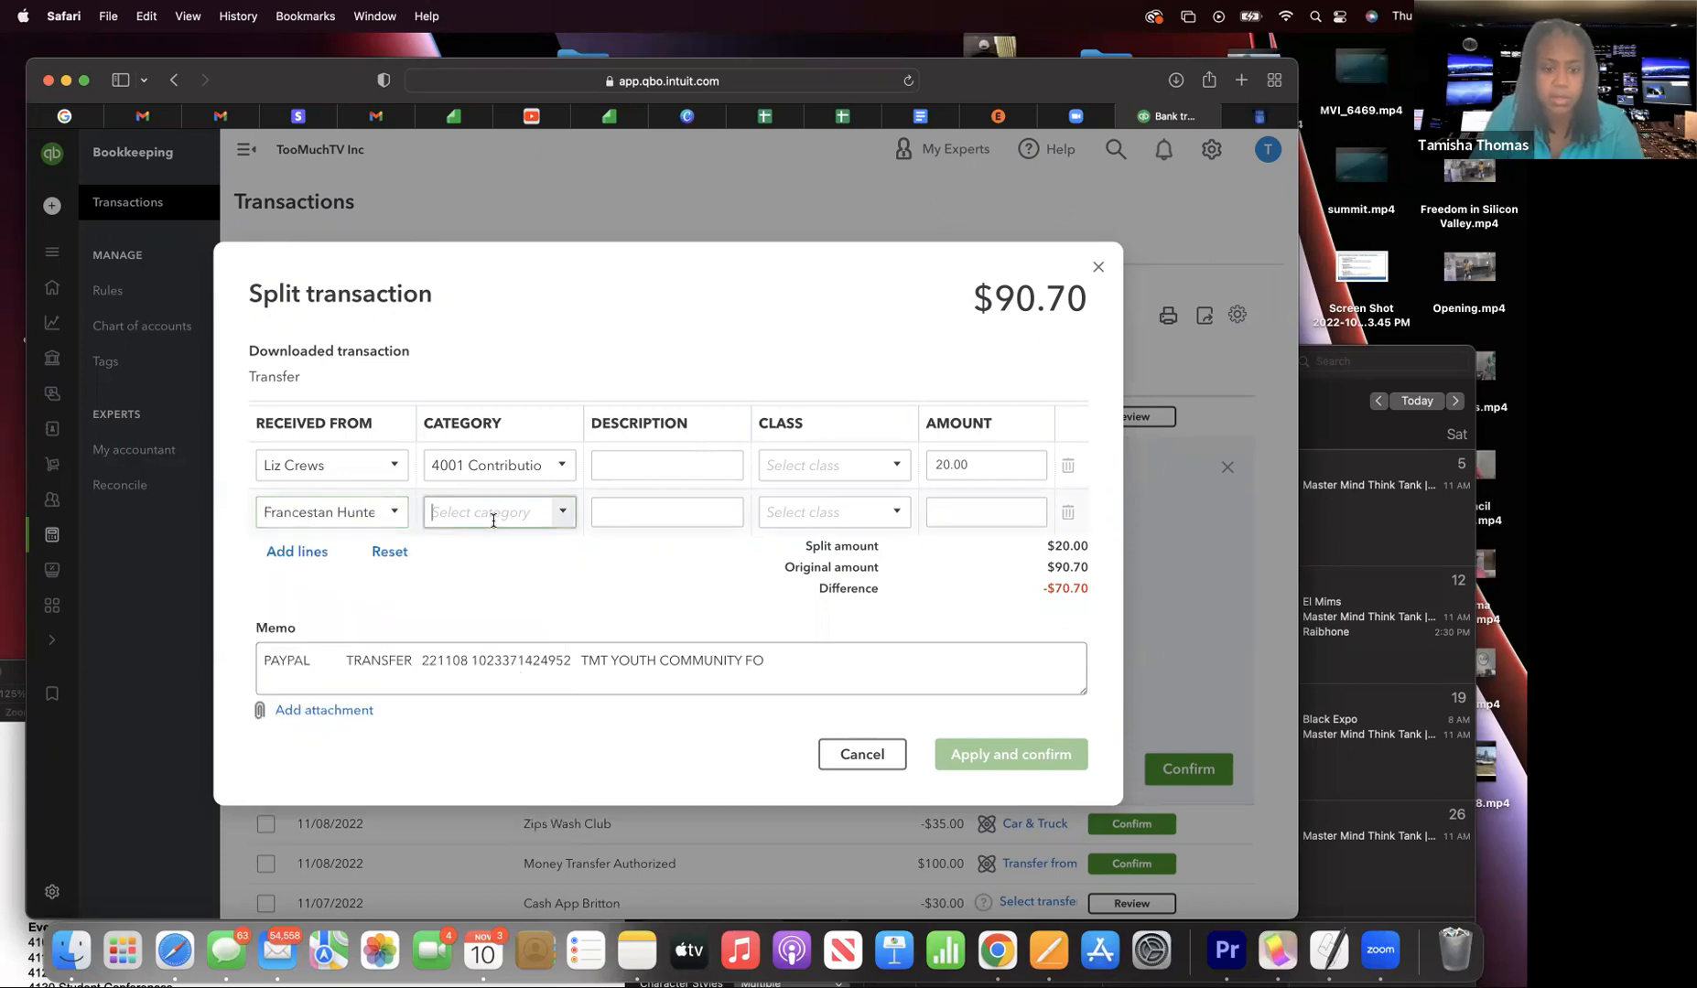
text(4001 Contributio)
click(590, 577)
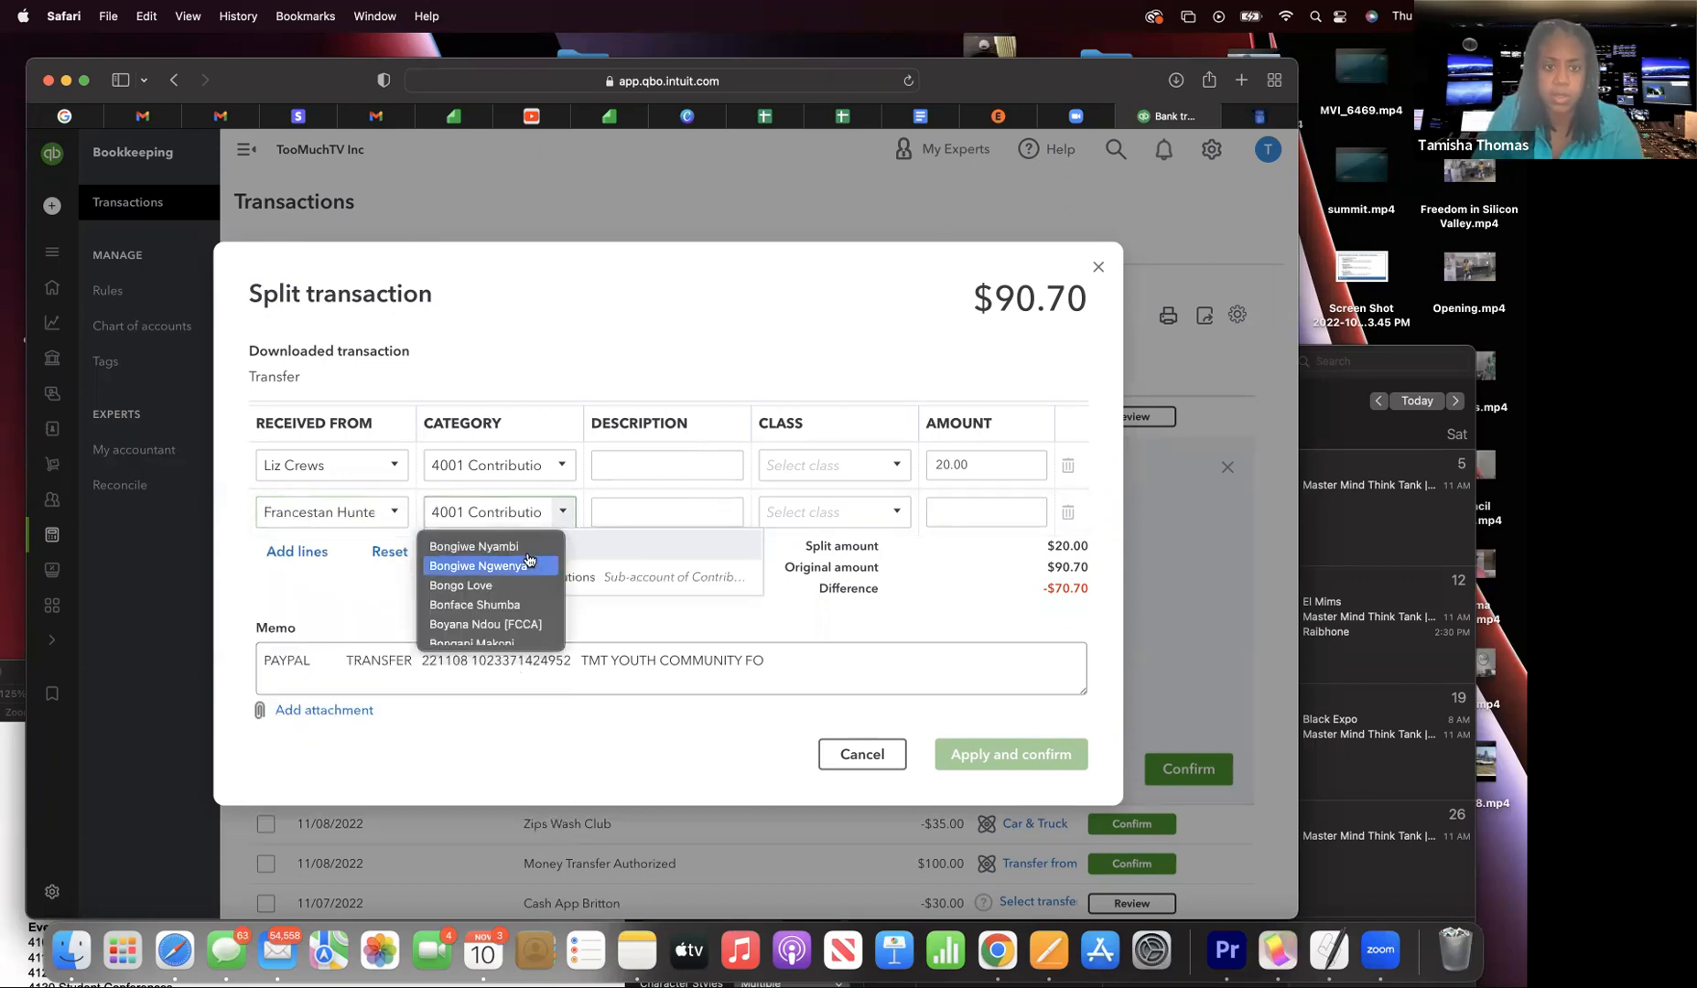
click(563, 518)
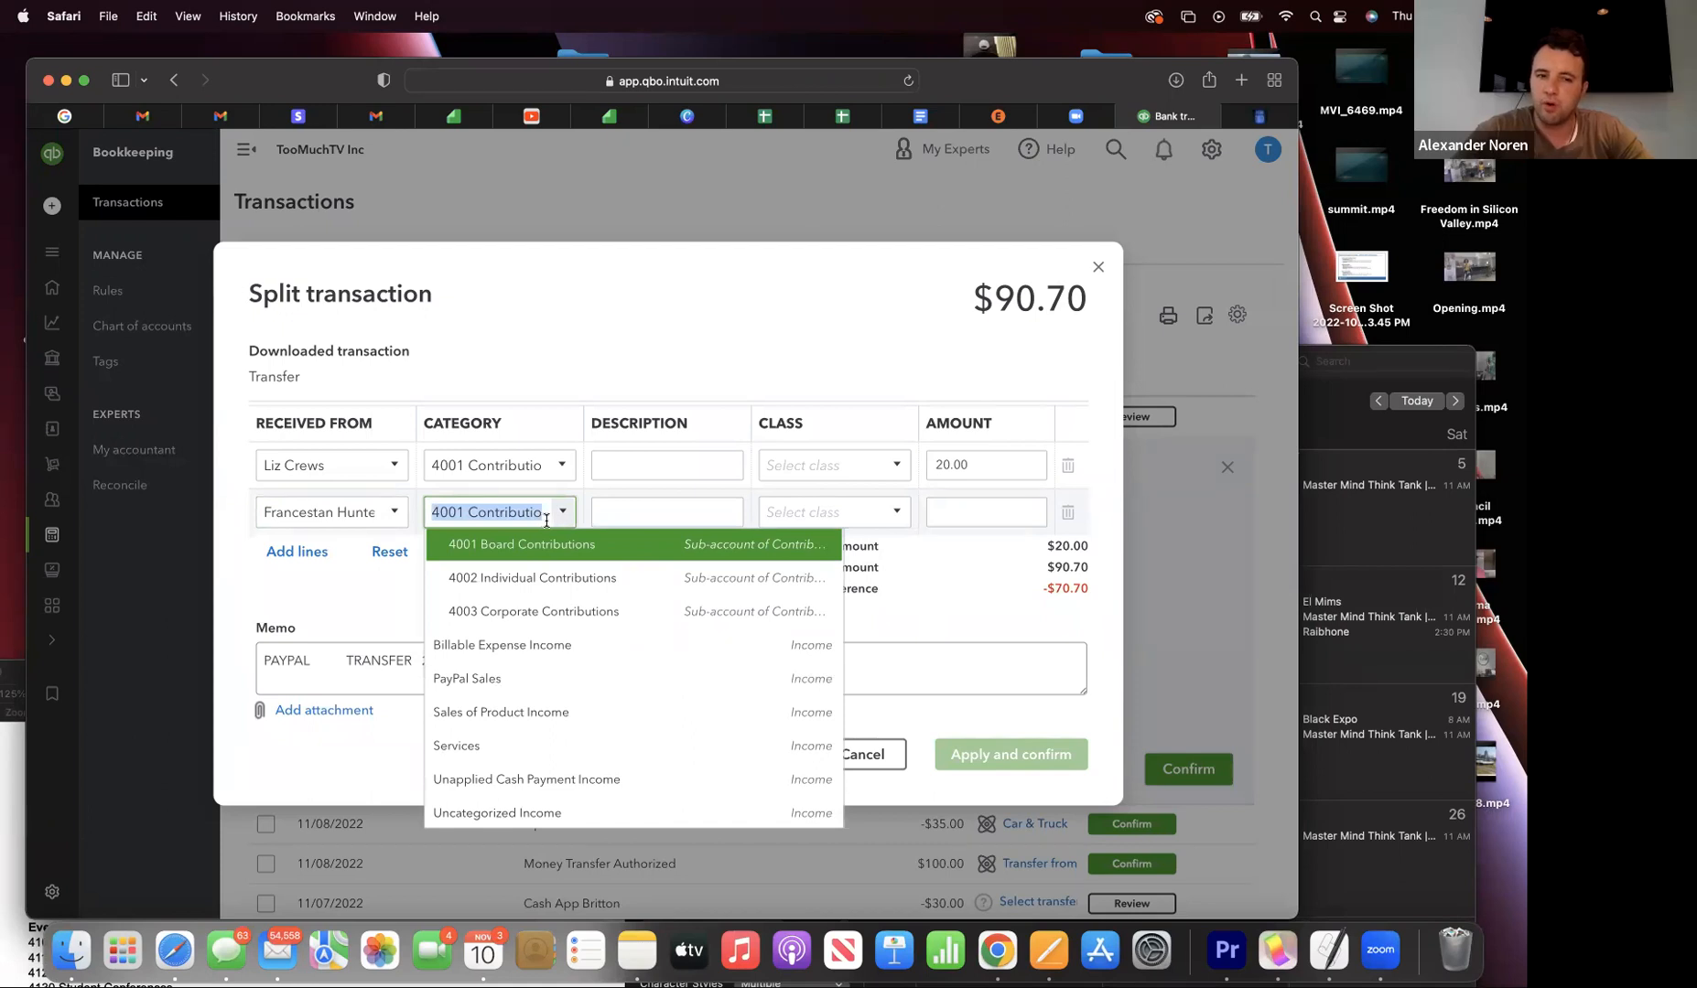
- Keep 4001 on the second split line and return to the chart-of-accounts document
click(563, 514)
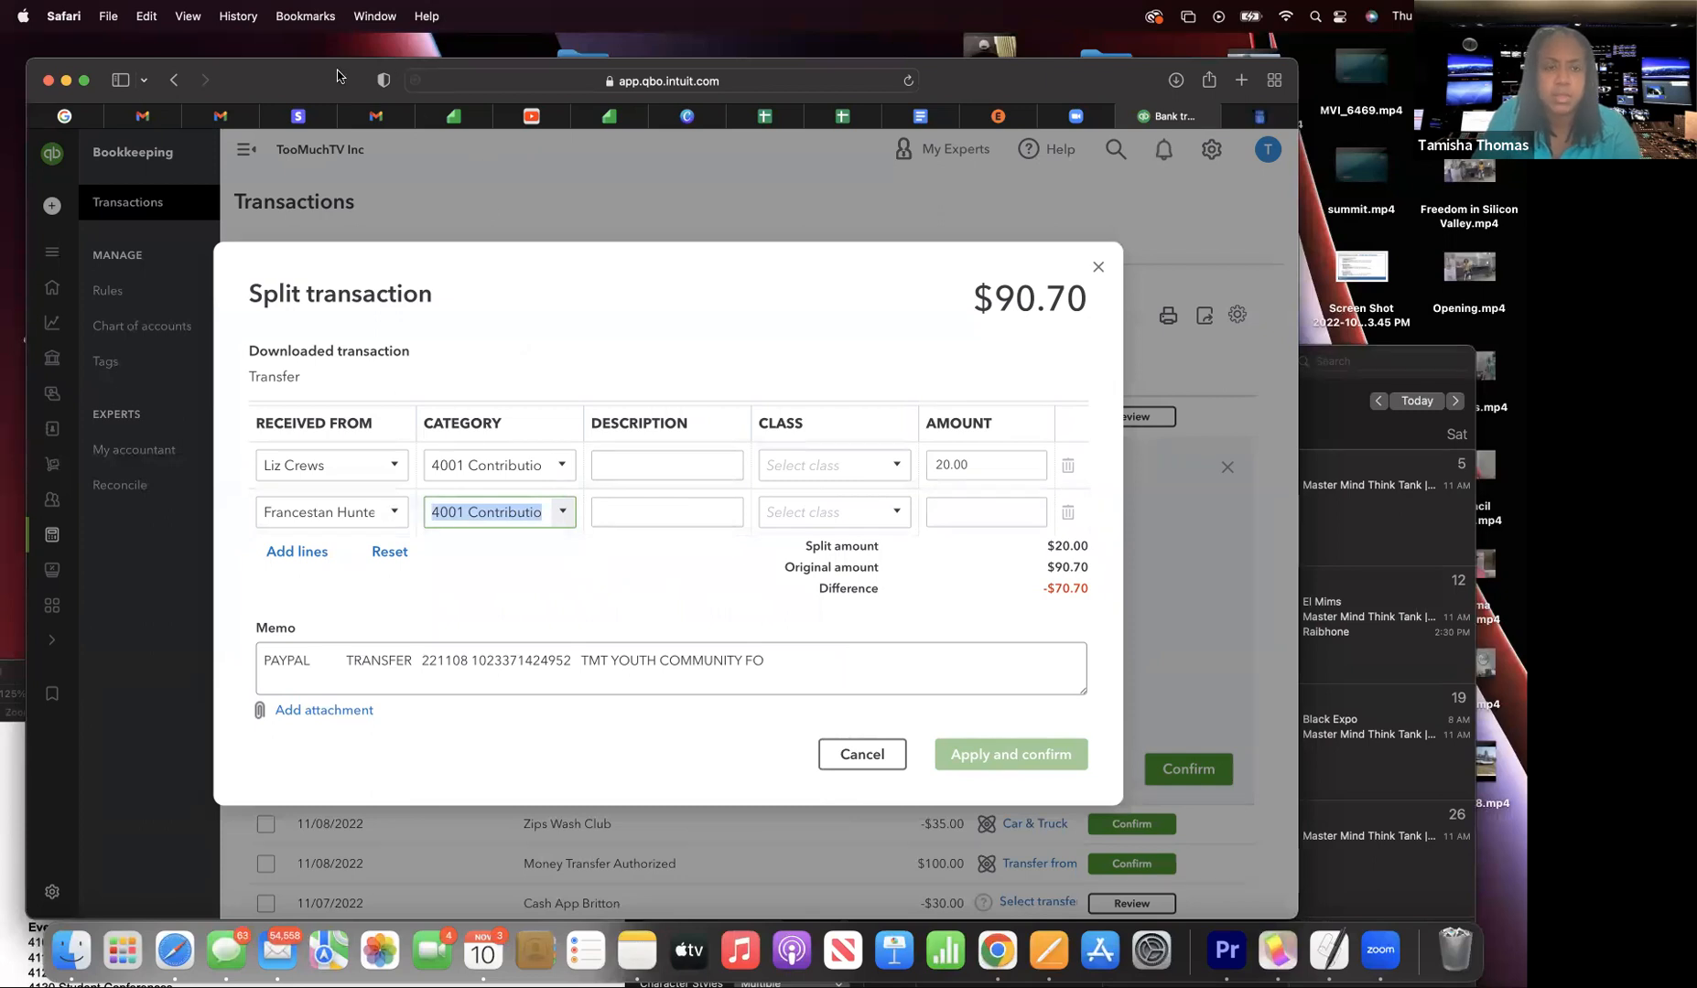
mouse_move(301, 79)
mouse_down()
mouse_move(298, 138)
mouse_move(296, 56)
mouse_up()
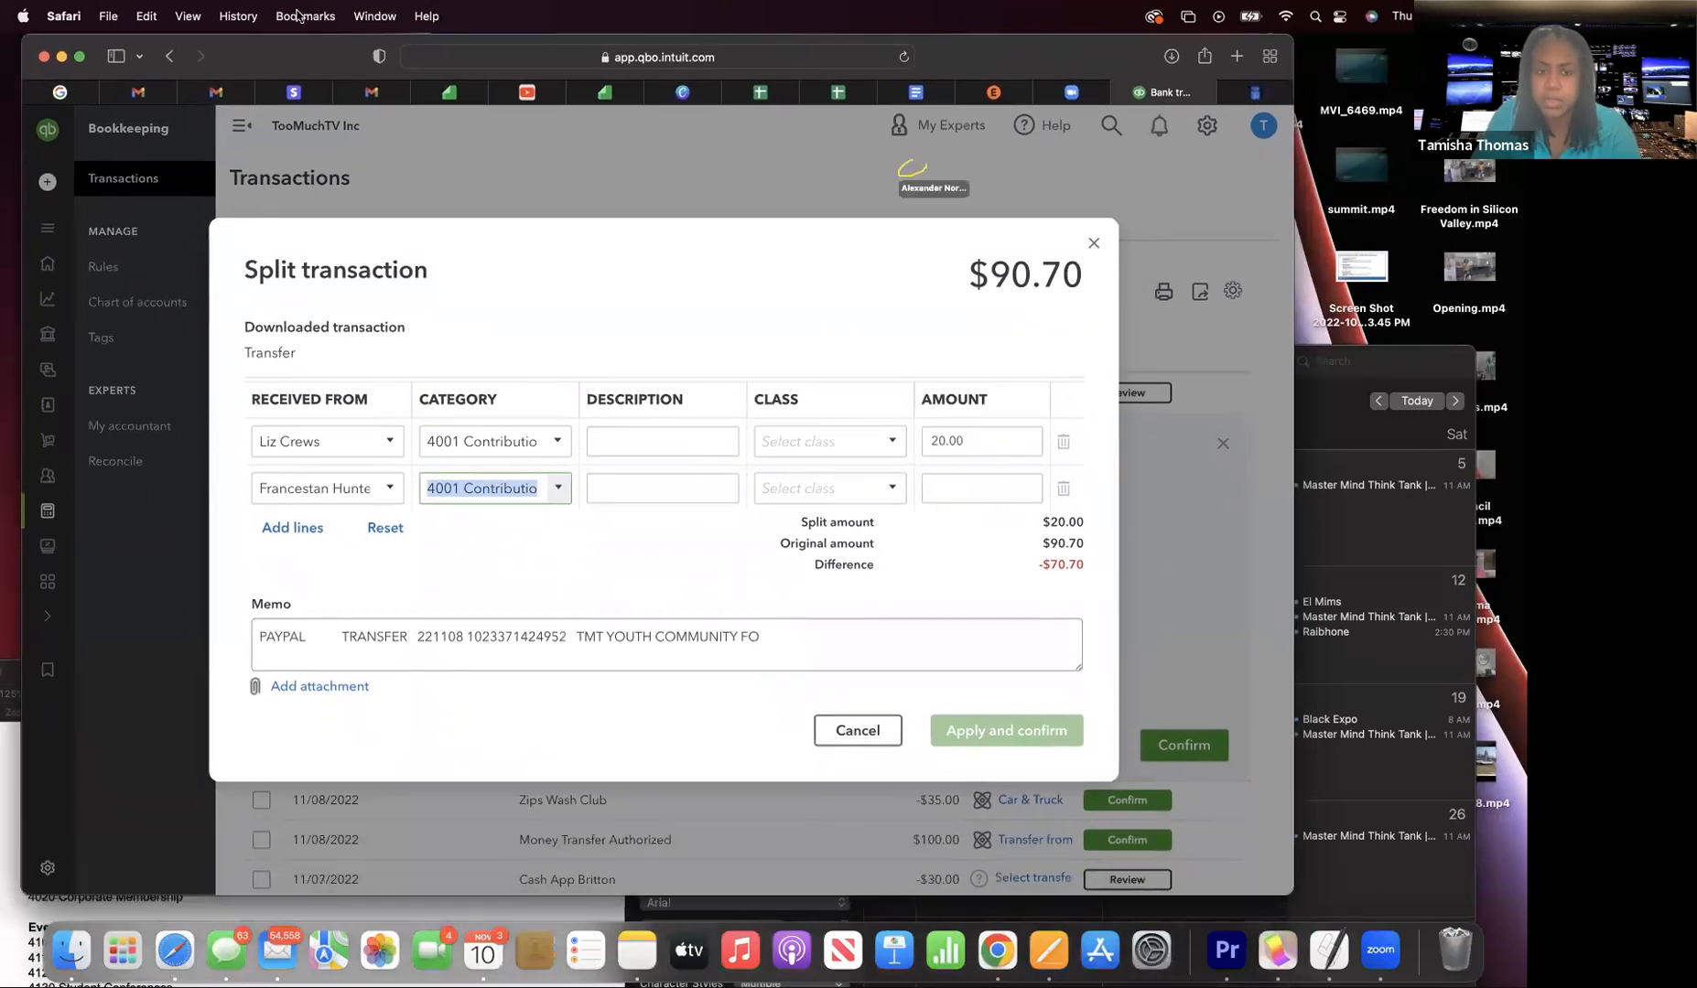
click(680, 490)
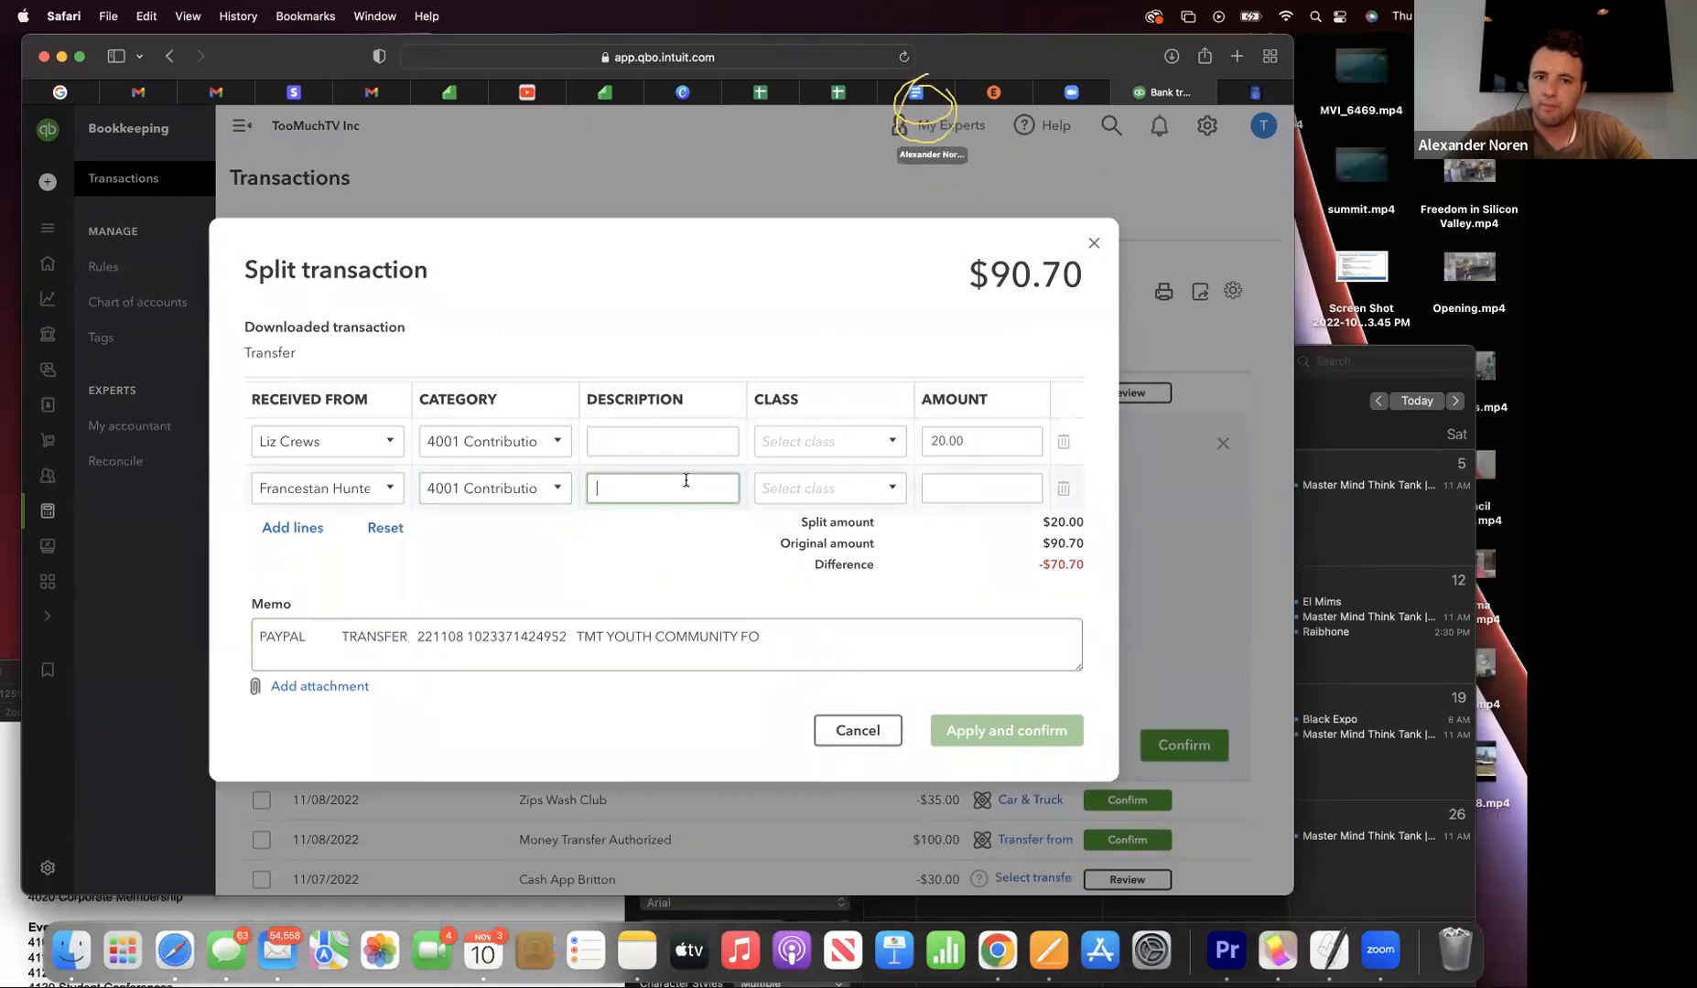
drag(307, 51, 303, 109)
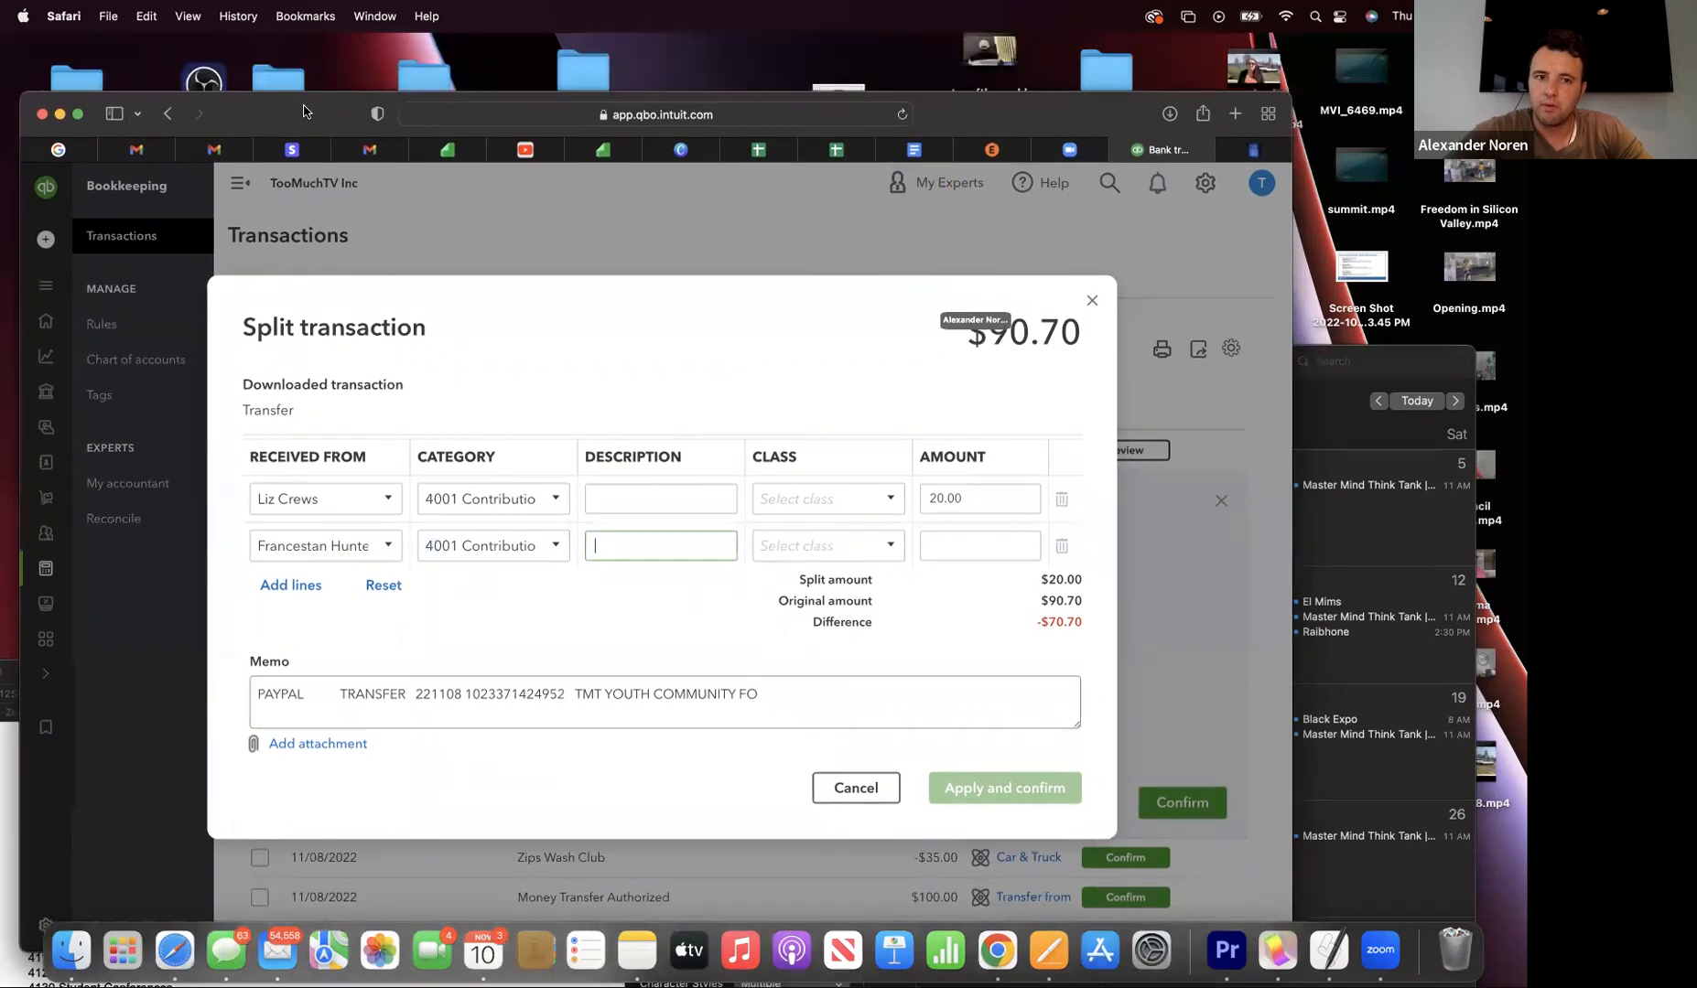
click(917, 156)
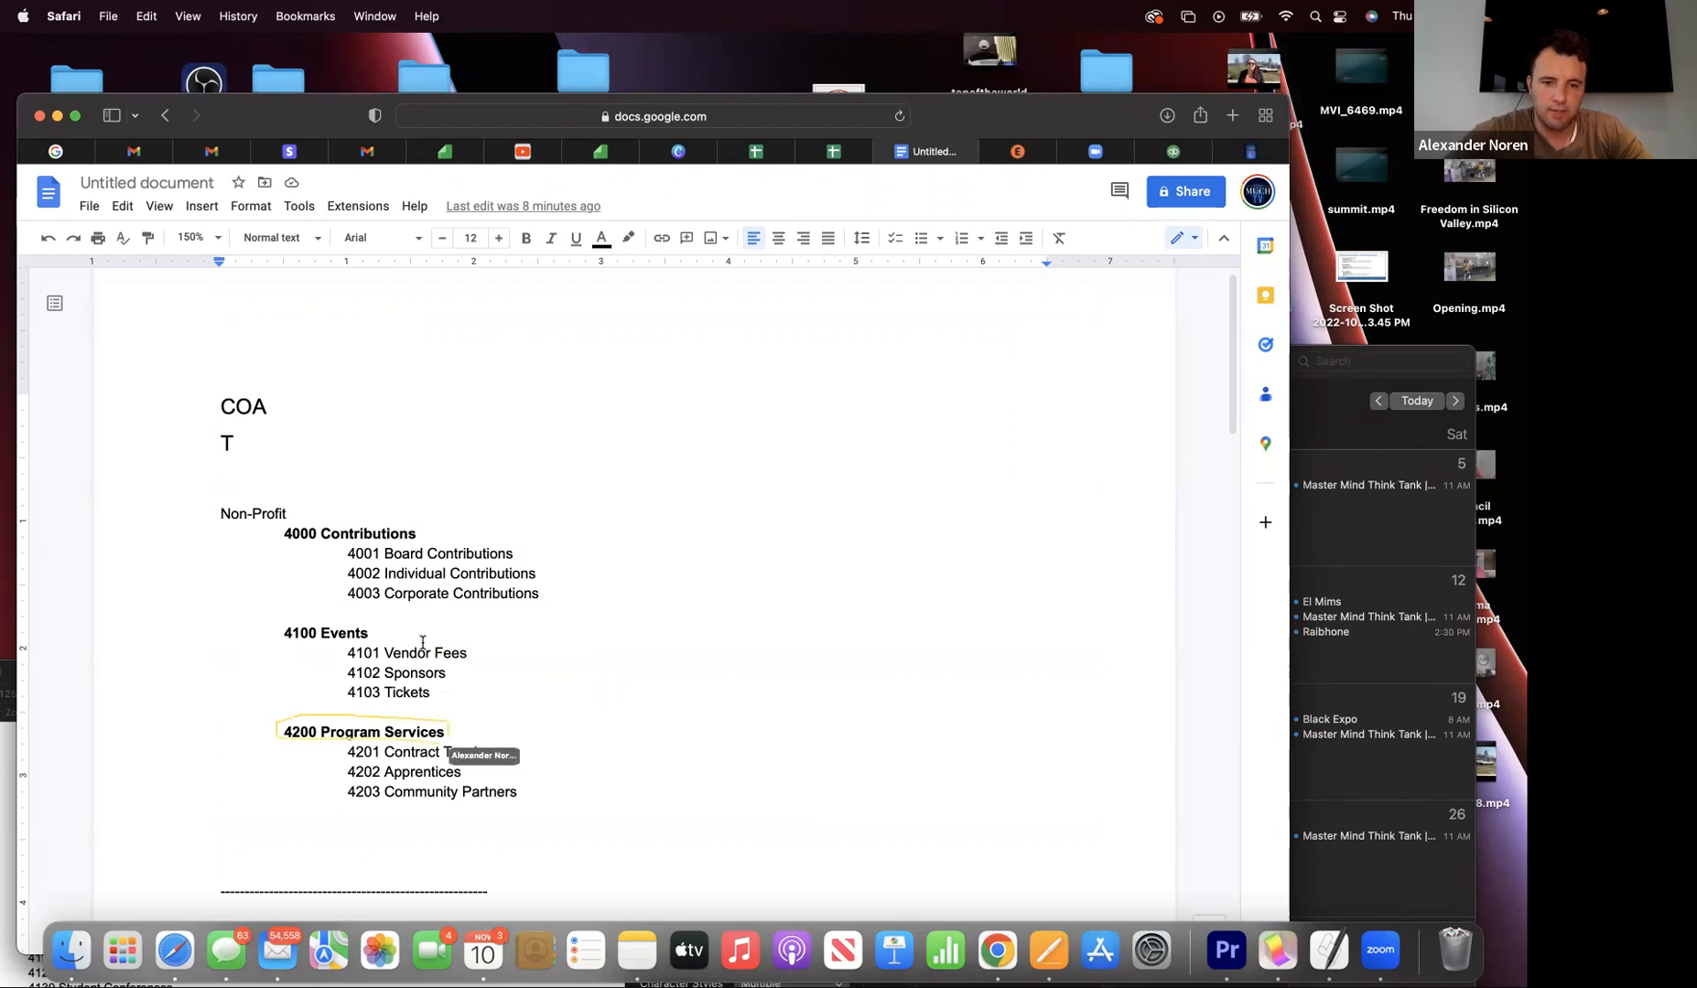
- Copy the '4200 Program Services' heading from the Google Doc and return to QuickBooks
click(443, 738)
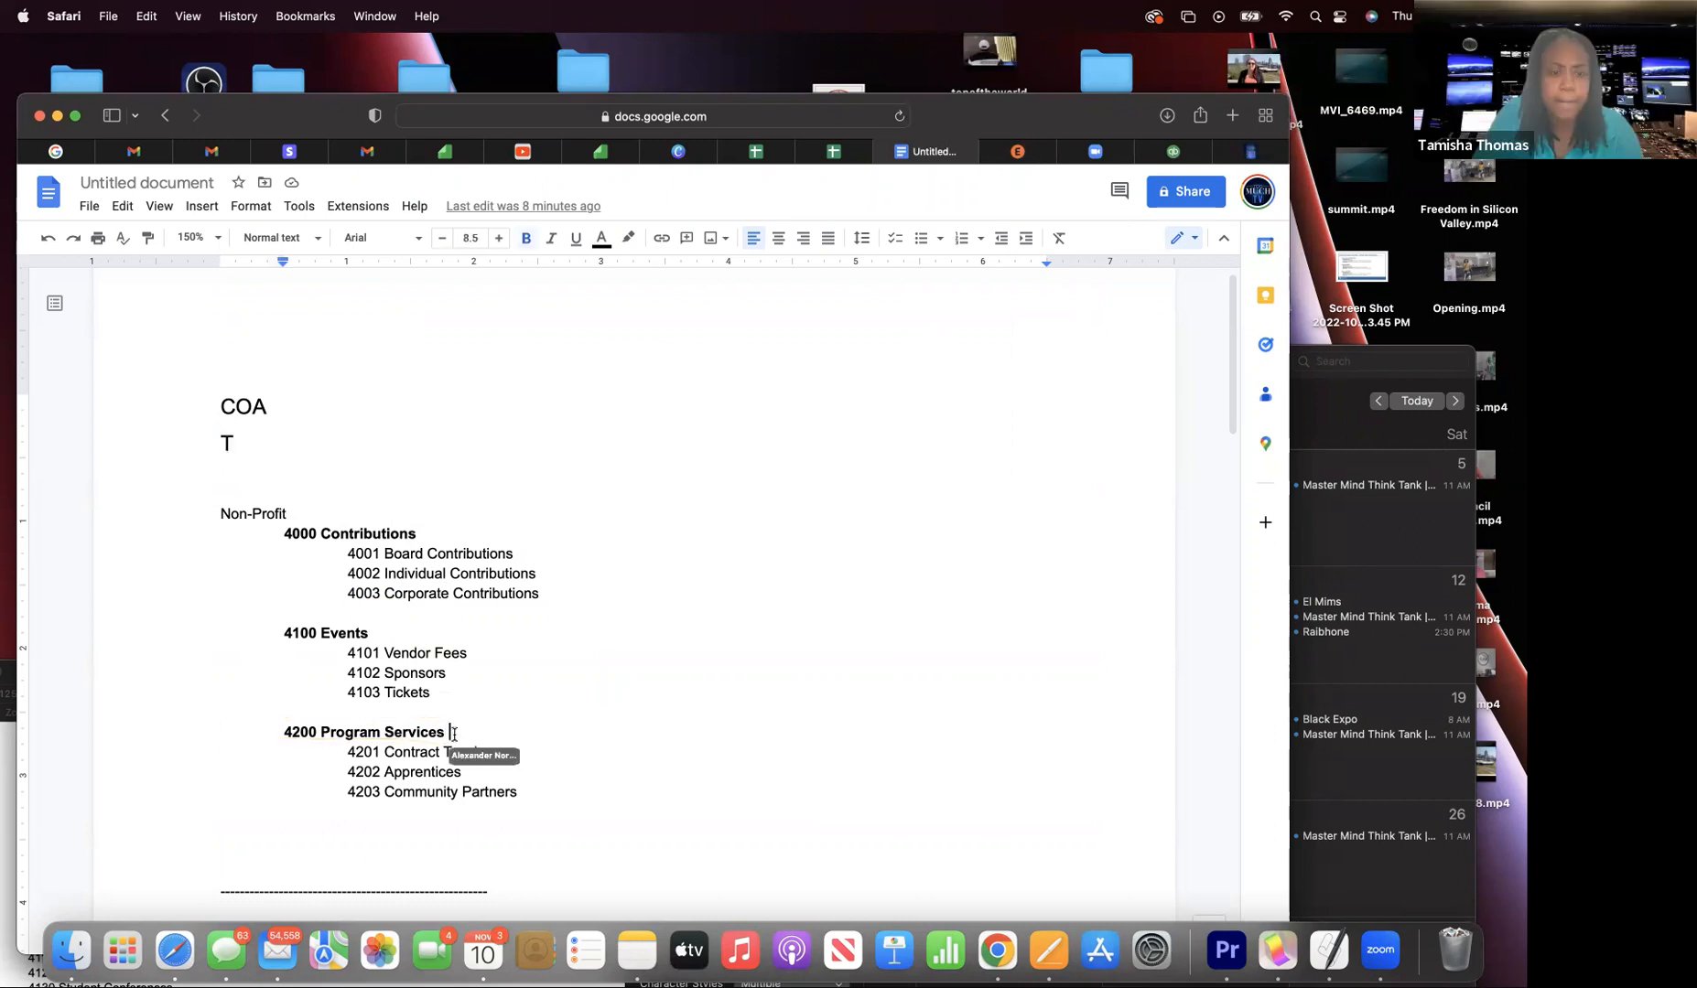
drag(448, 732, 235, 728)
click(148, 16)
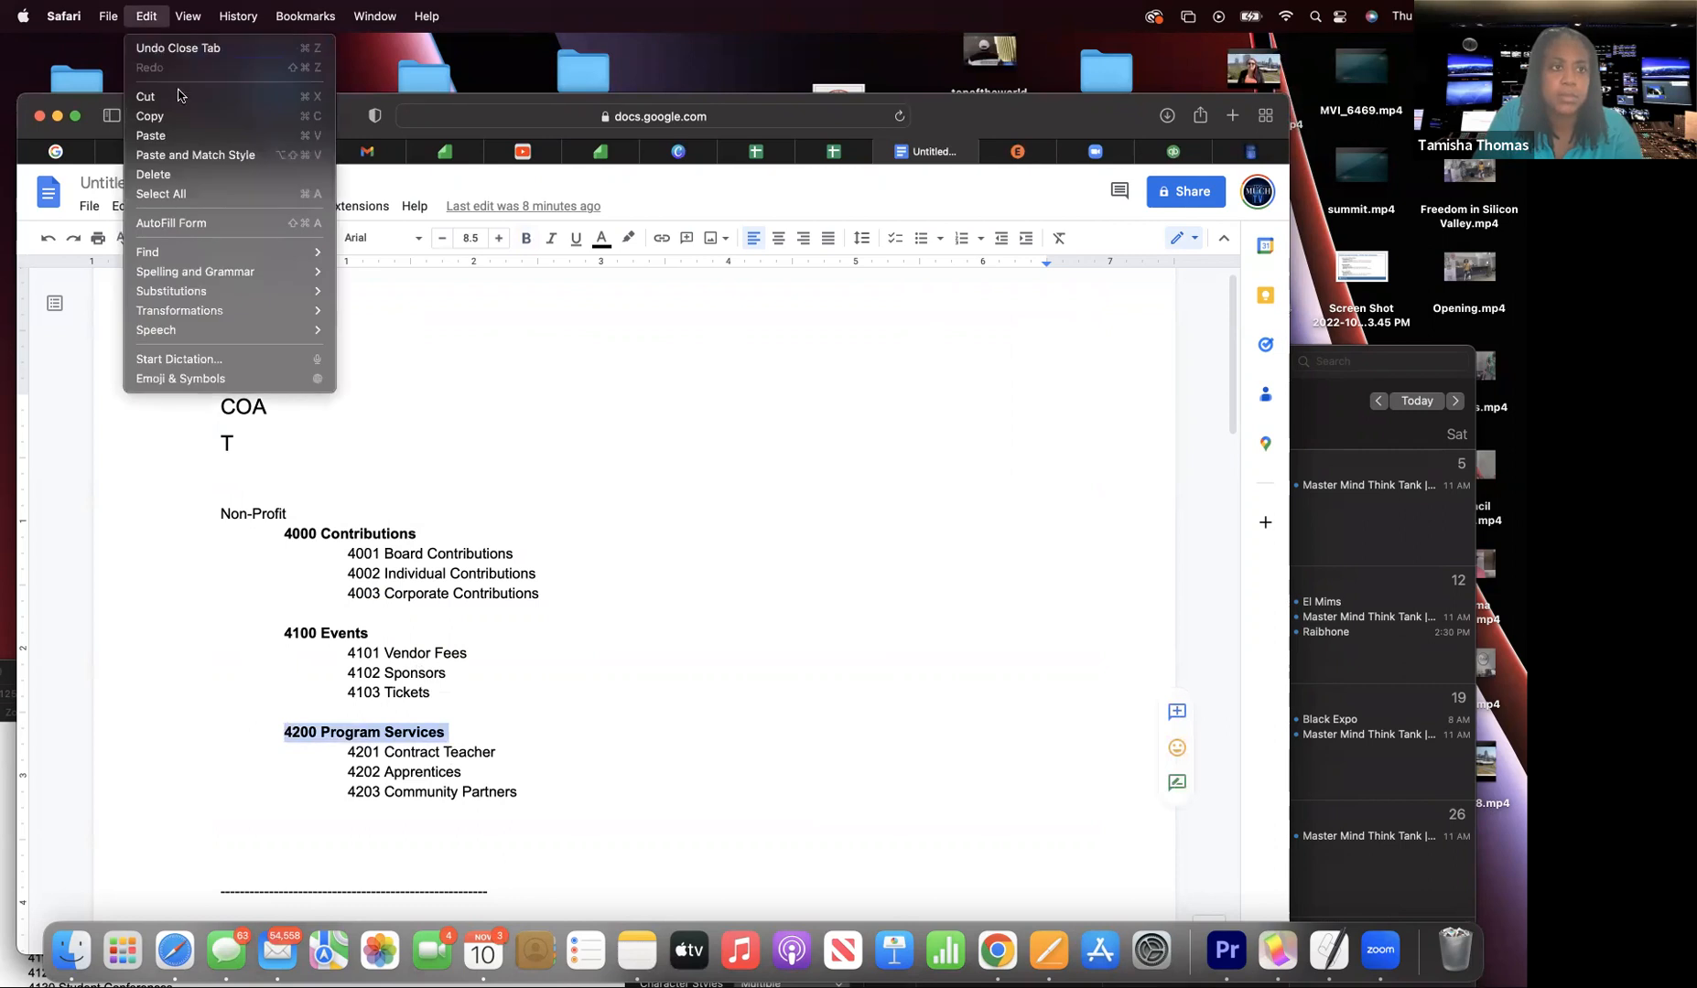
click(170, 117)
click(1162, 155)
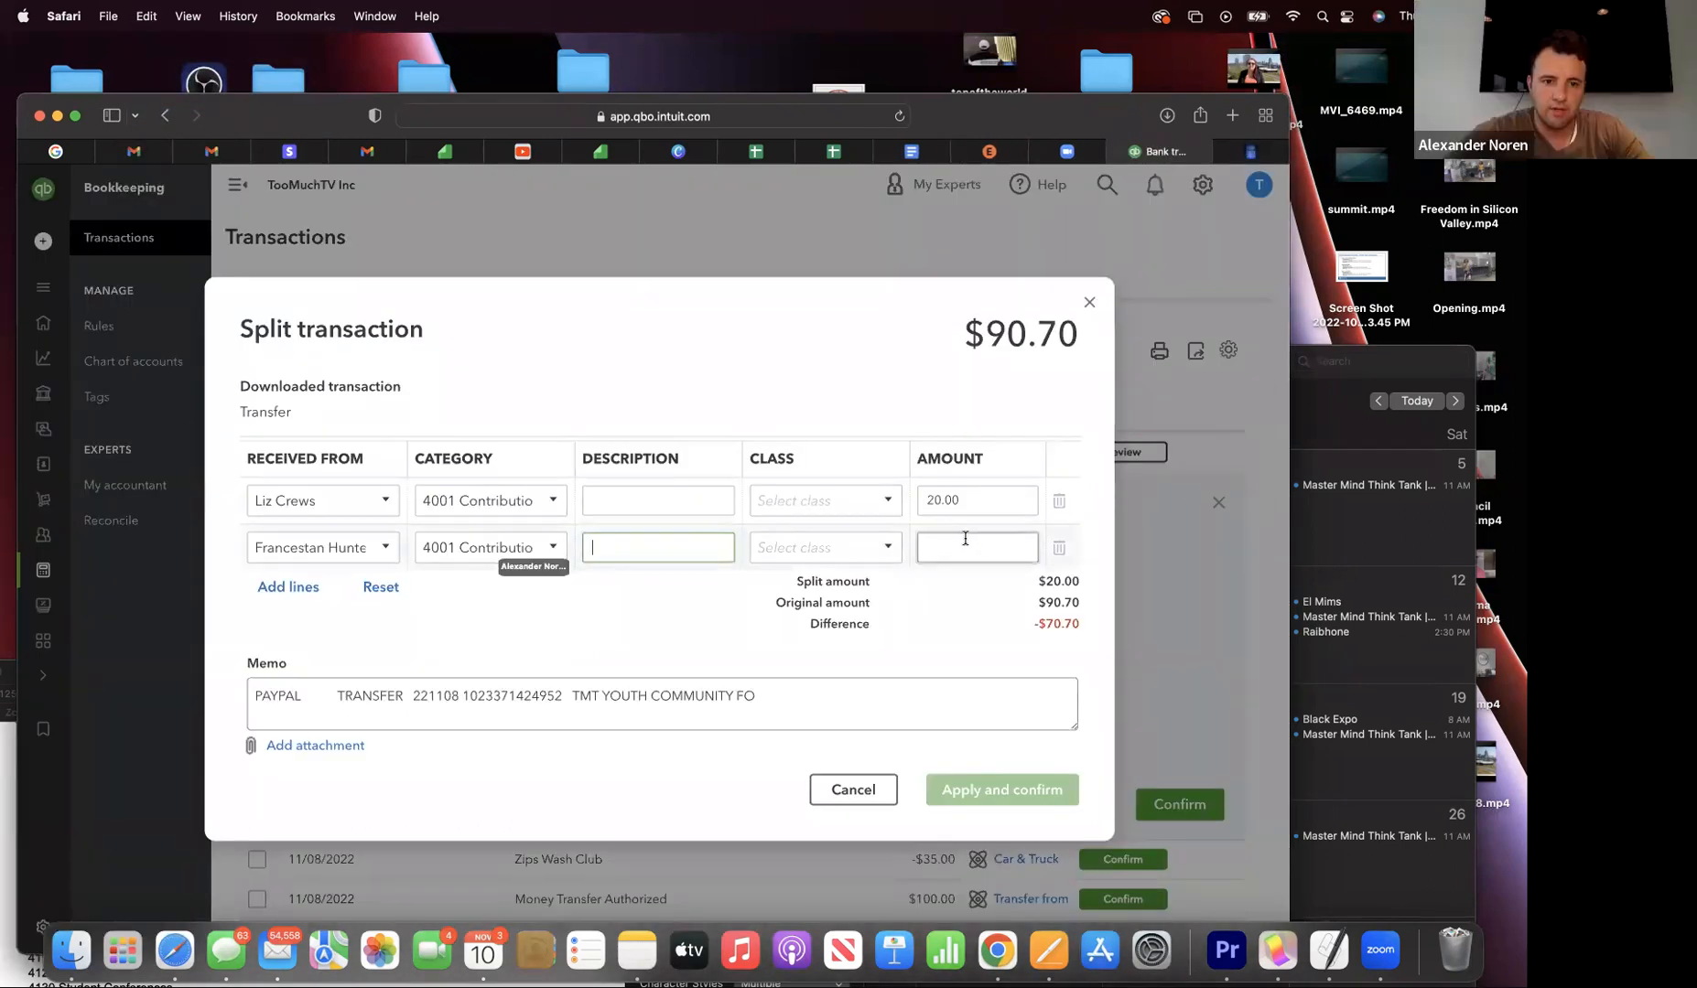
- Paste '4200 Program Services' into the second line's Category and add it as a new account
click(494, 548)
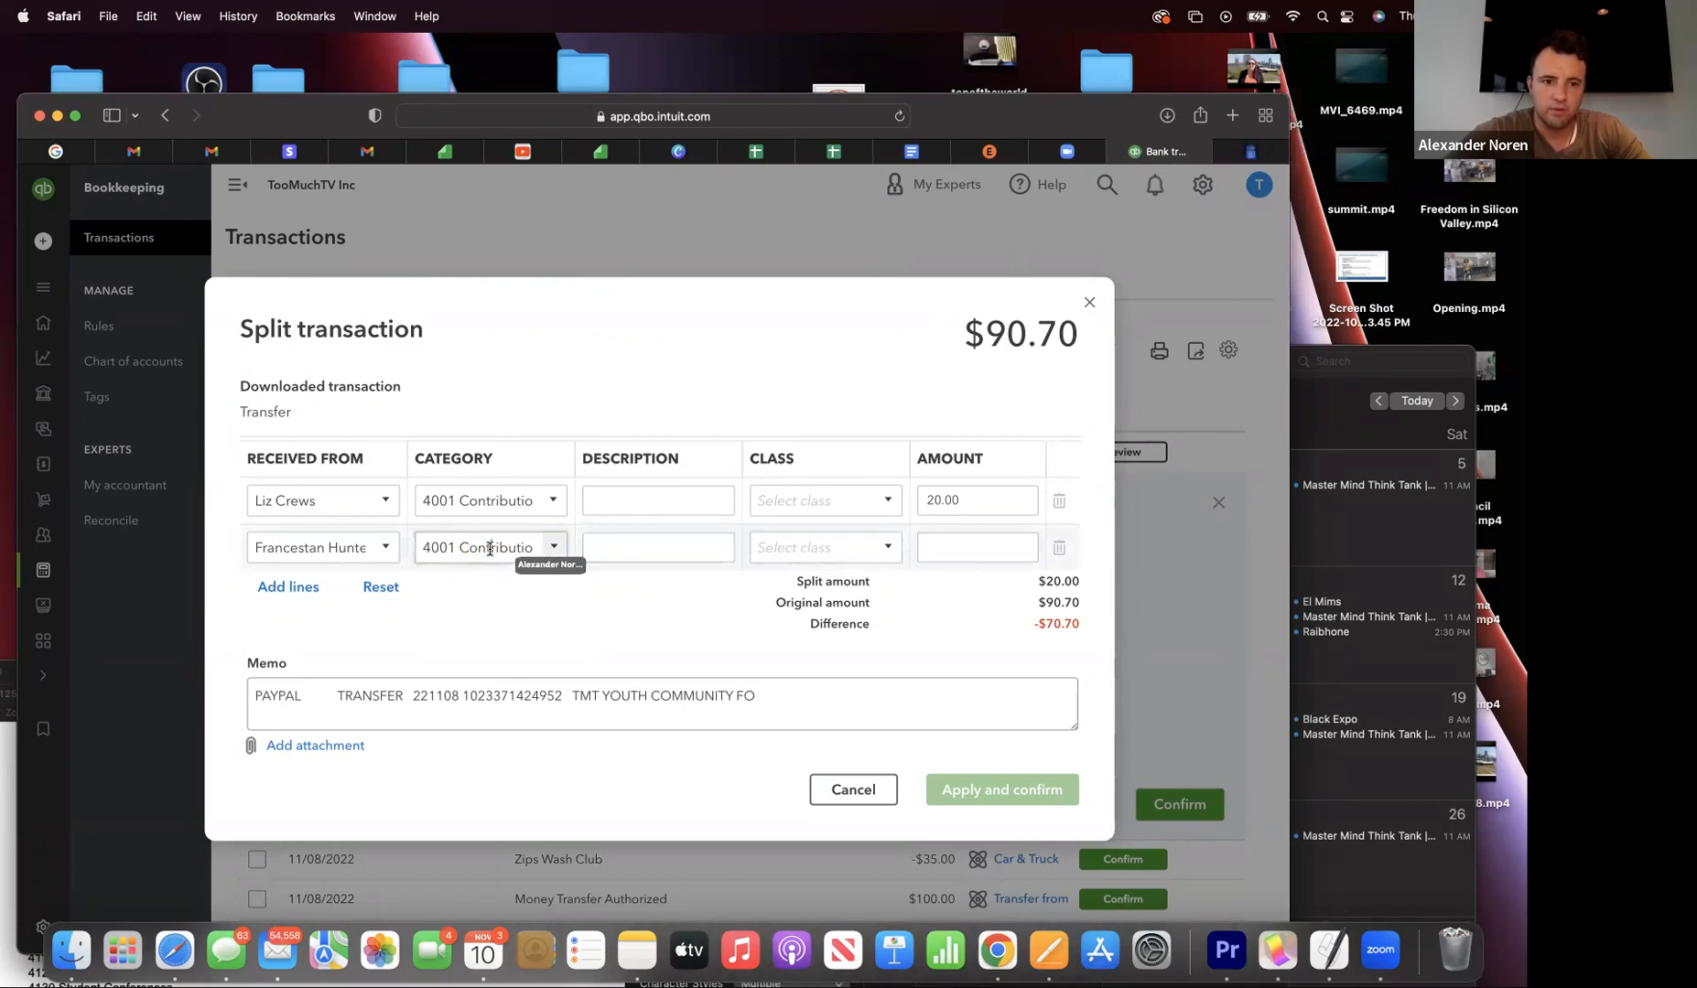
click(147, 15)
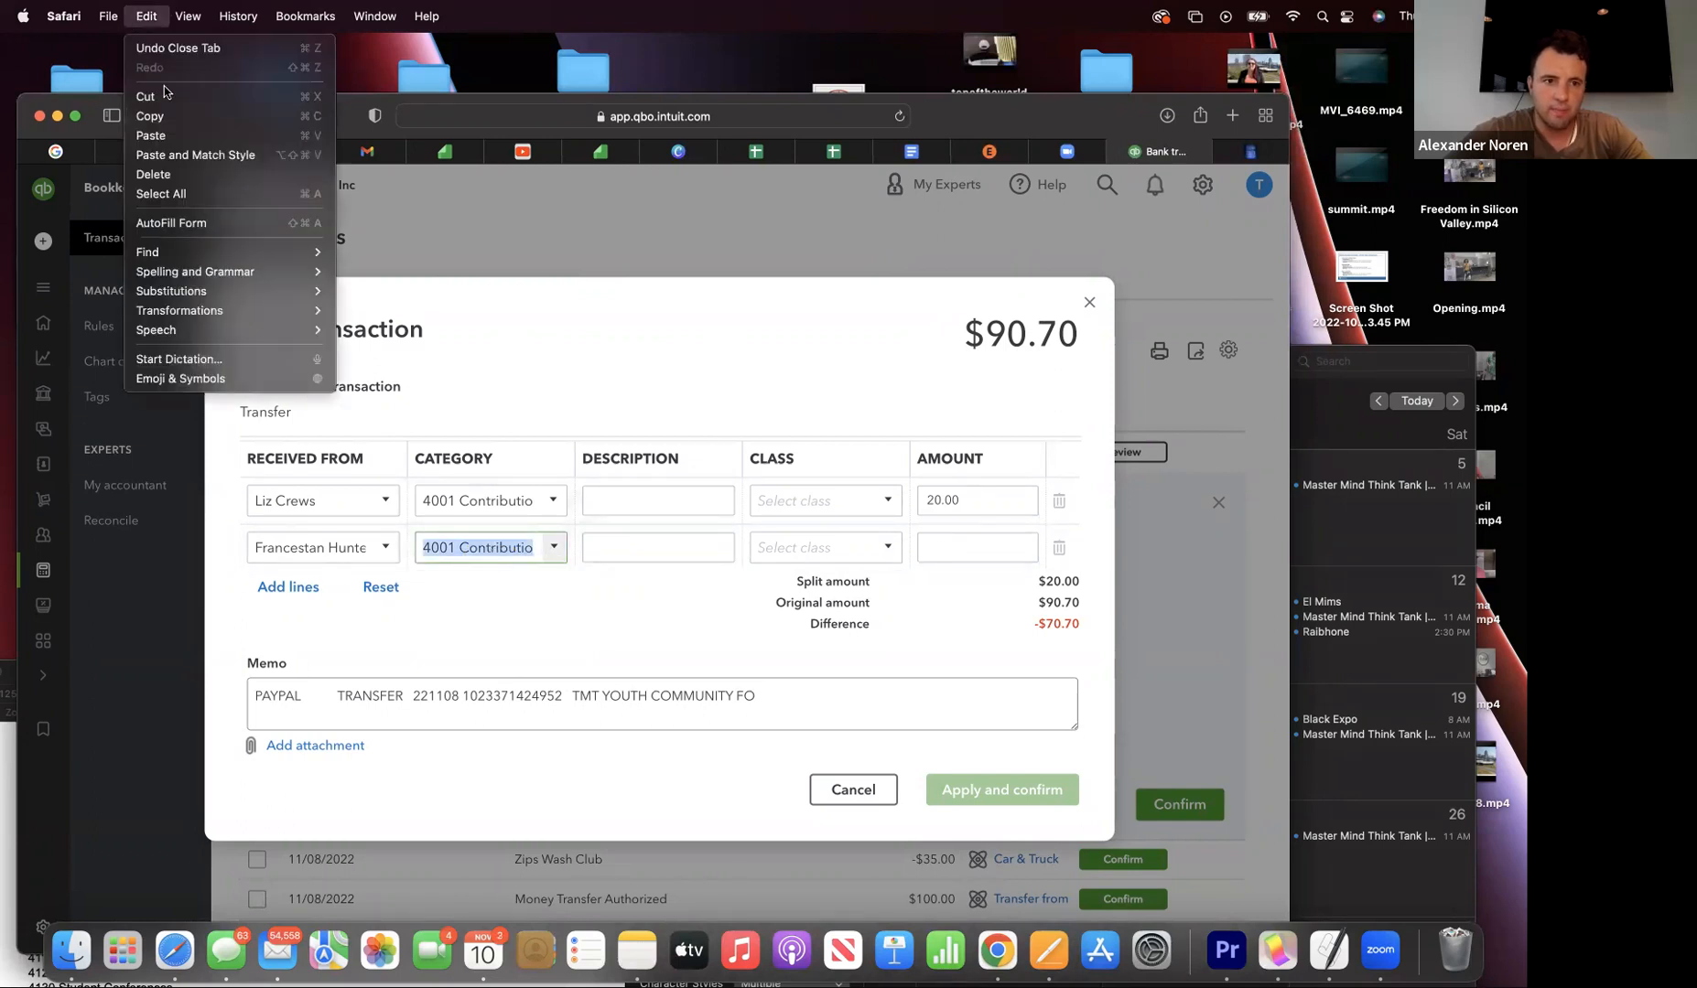
click(171, 134)
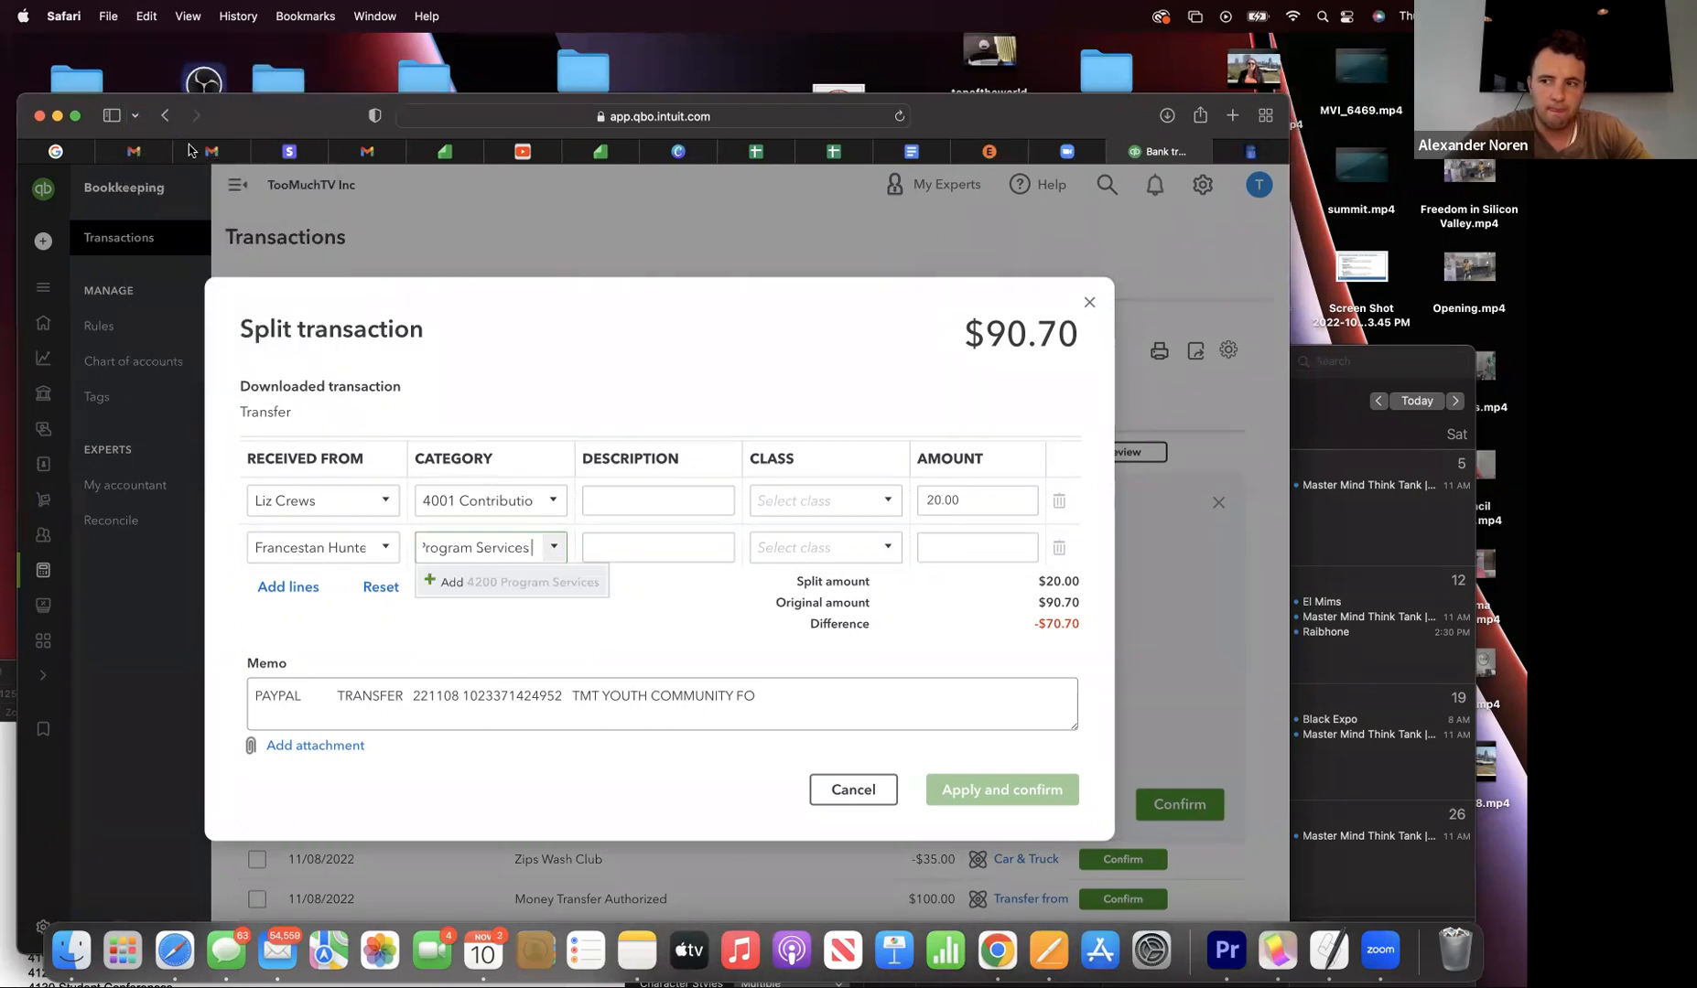
click(460, 585)
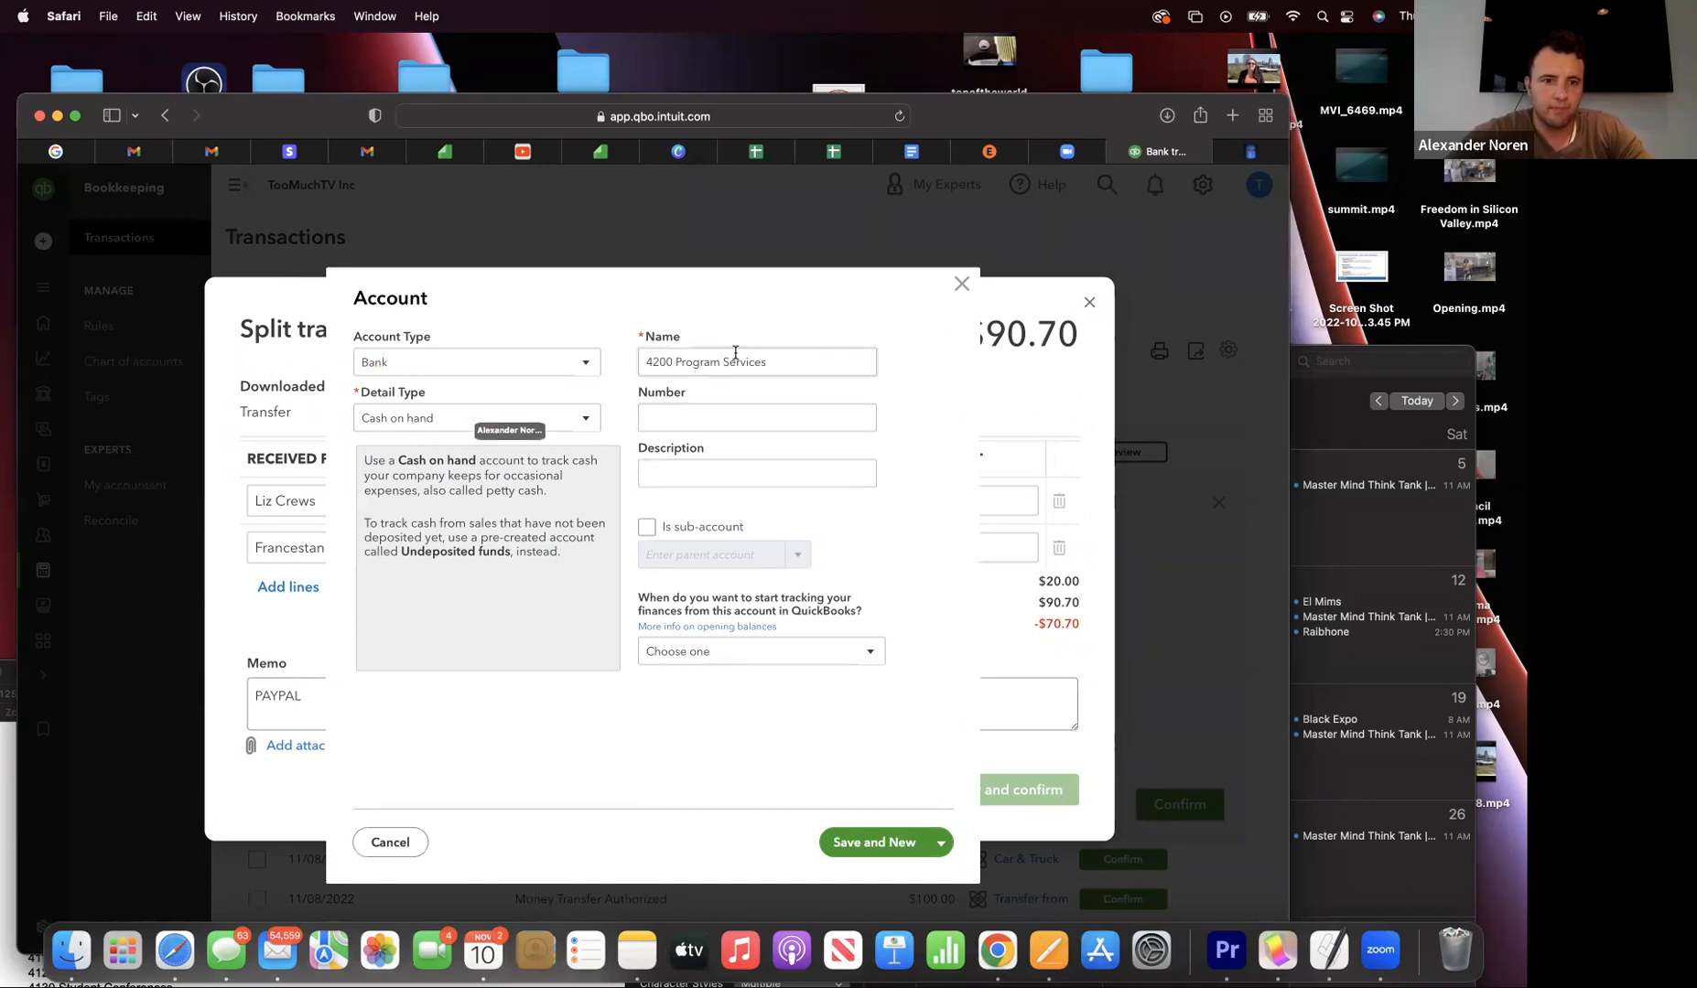
- Set the new account's type to Income with detail type Non-Profit Income
click(480, 364)
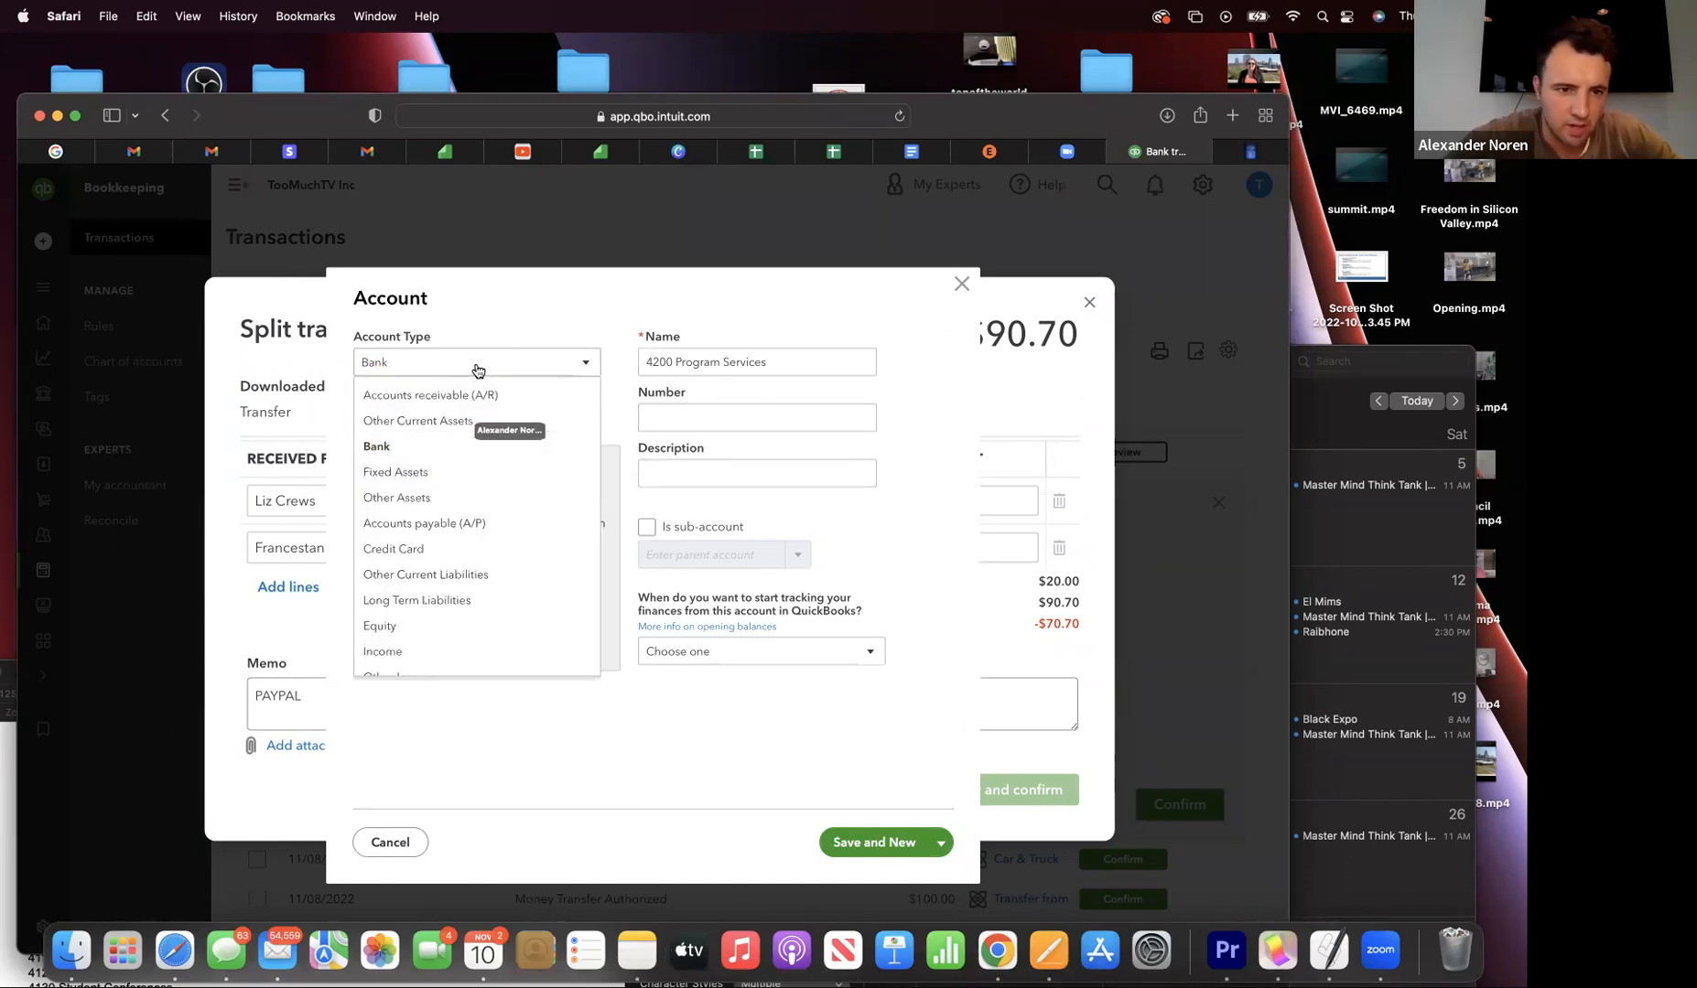
scroll(433, 622, down, 1)
click(432, 625)
click(556, 420)
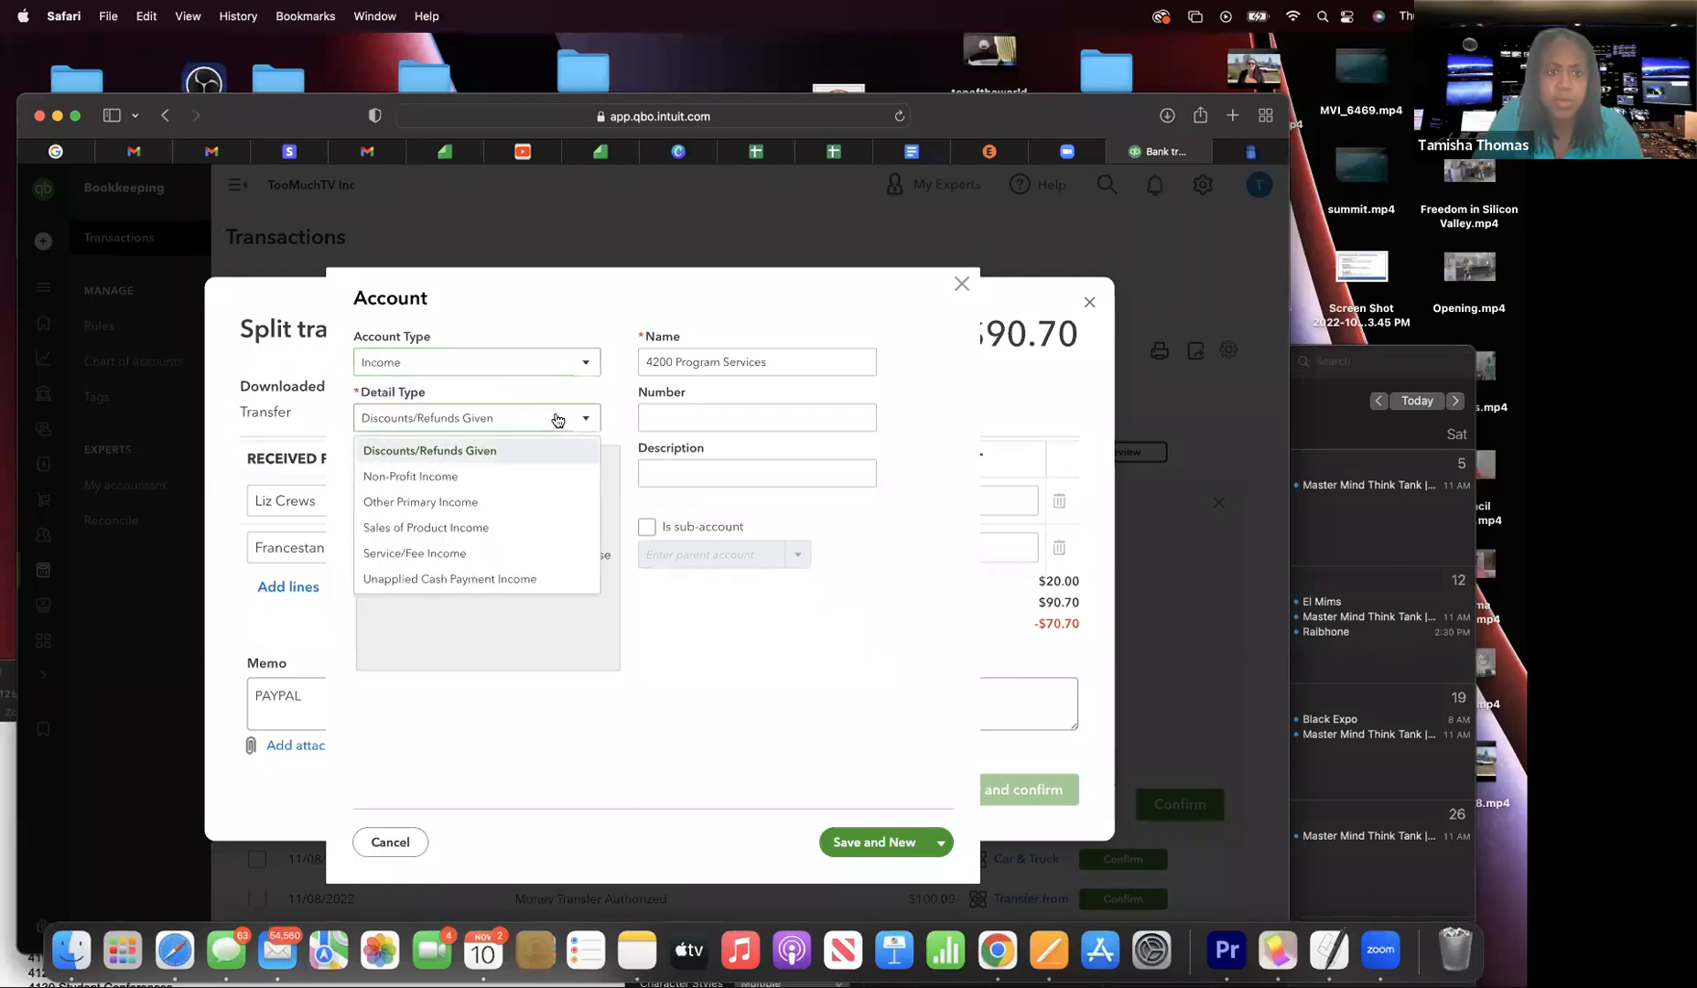
click(491, 476)
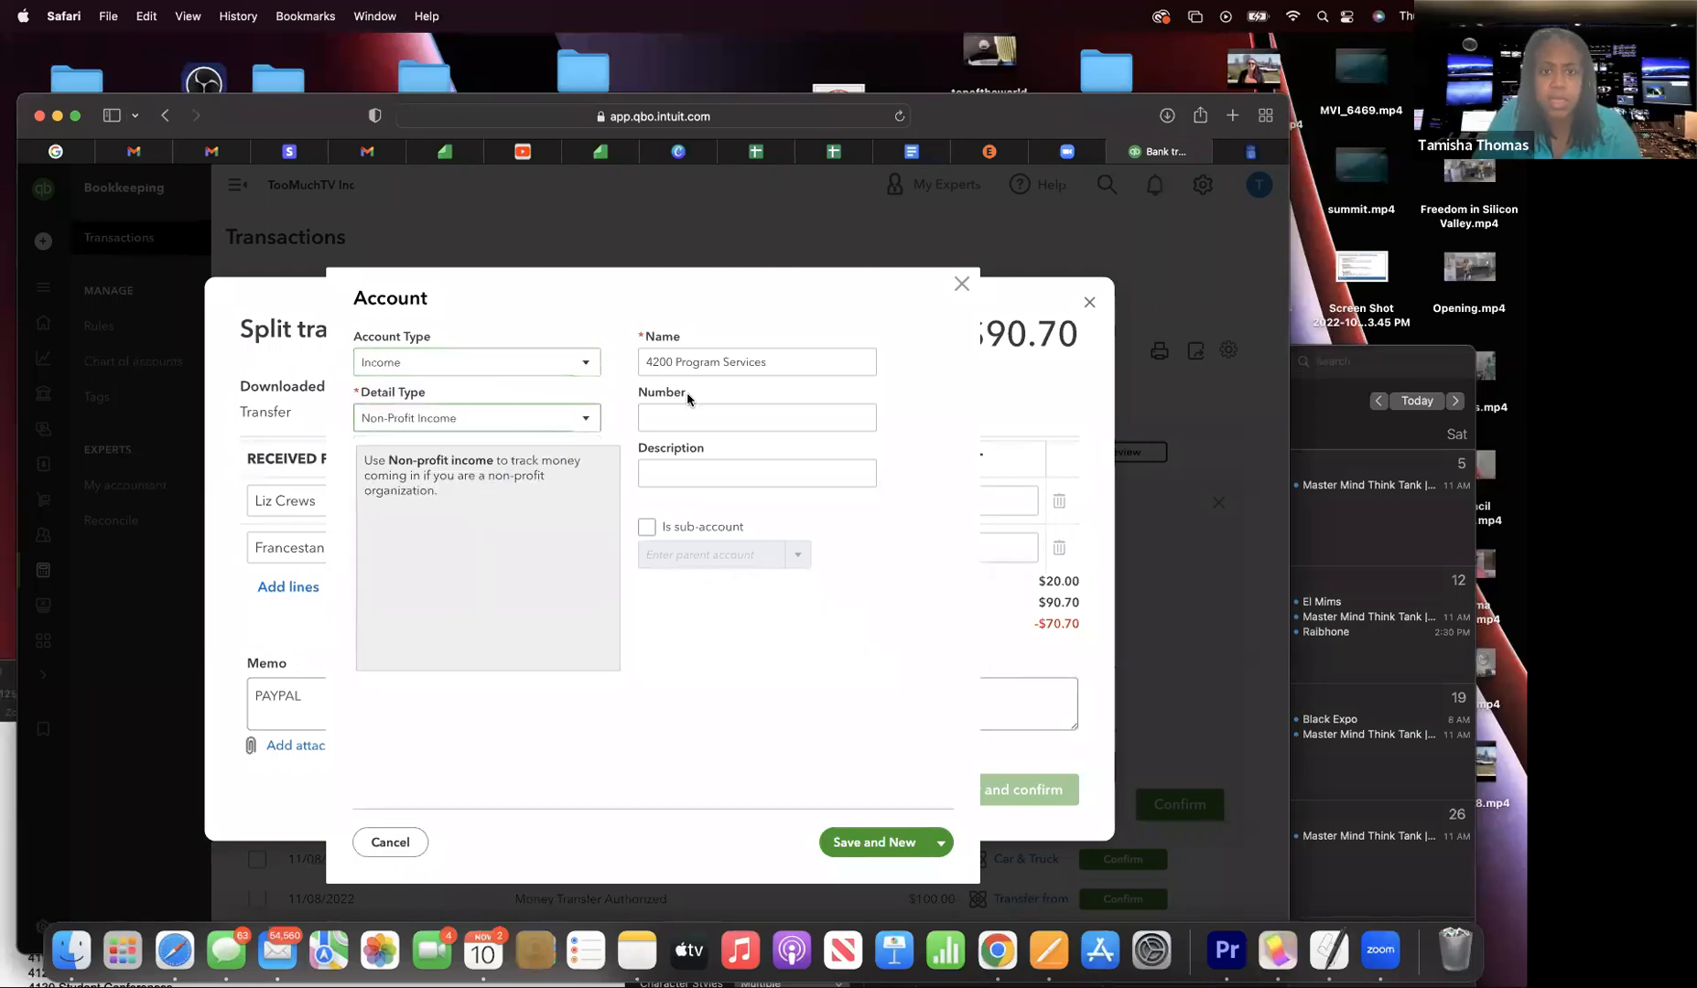
- Rename the account 'Program Services' with number 4200, and choose Save and New
click(734, 410)
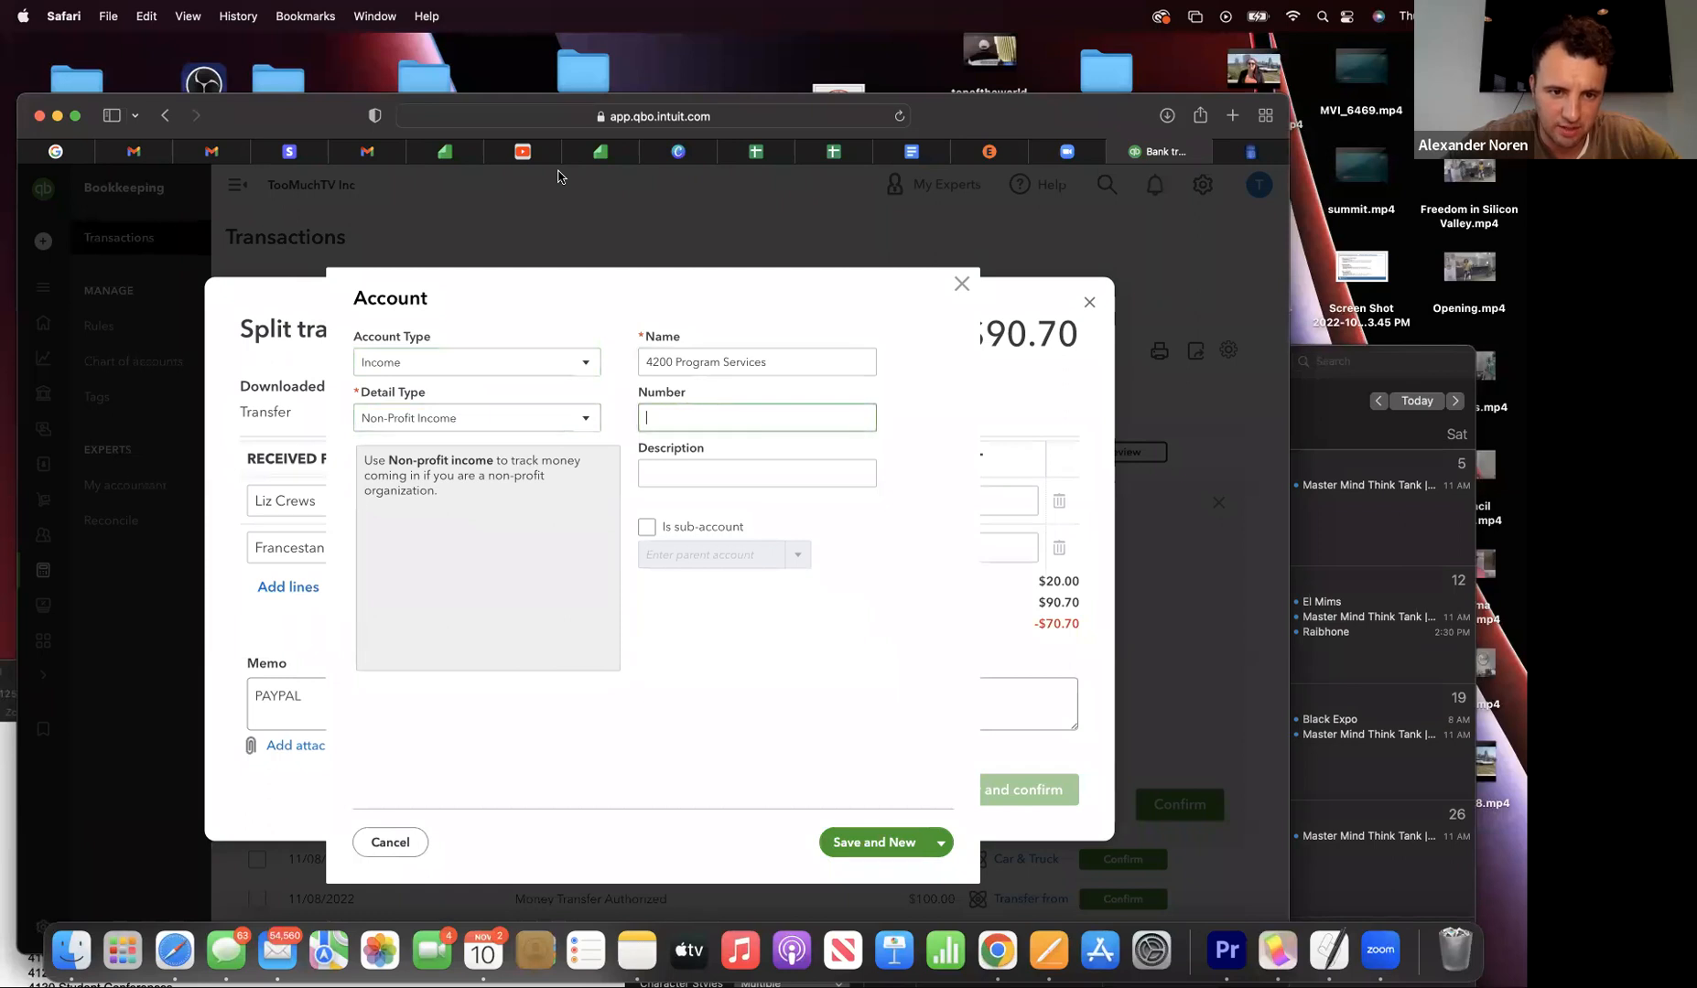
triple_click(672, 361)
click(671, 364)
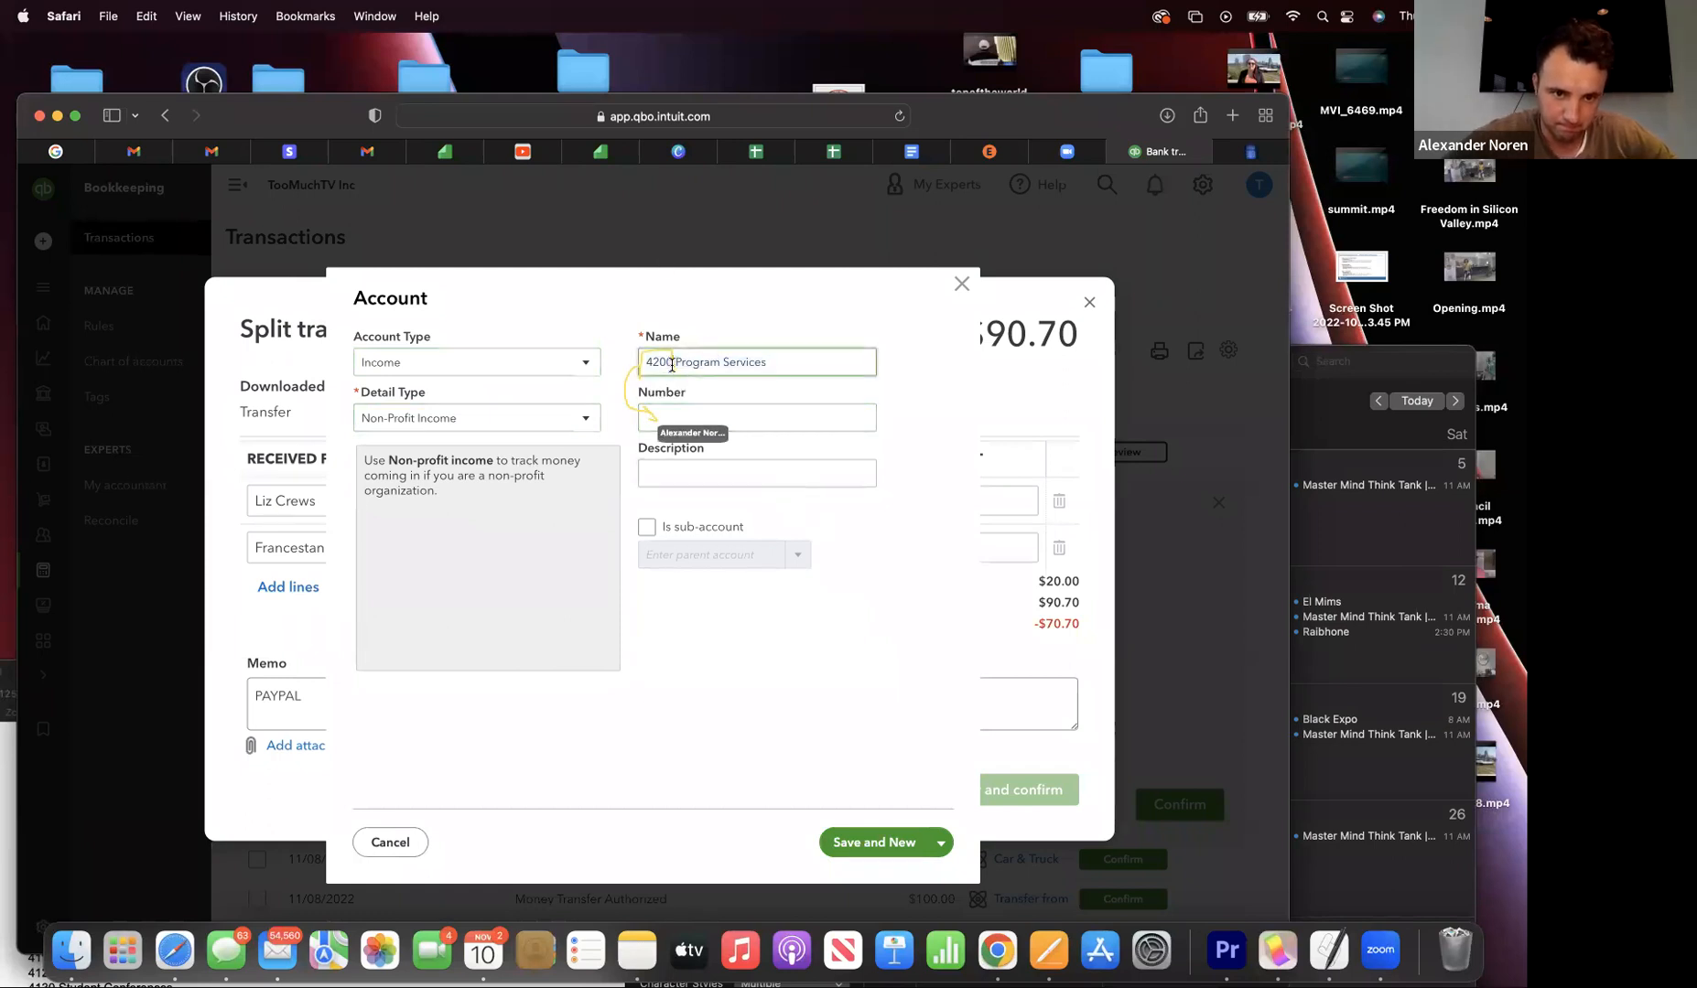
drag(672, 364, 623, 368)
key(BackSpace)
key(BackSpace)
key(Tab)
text(40)
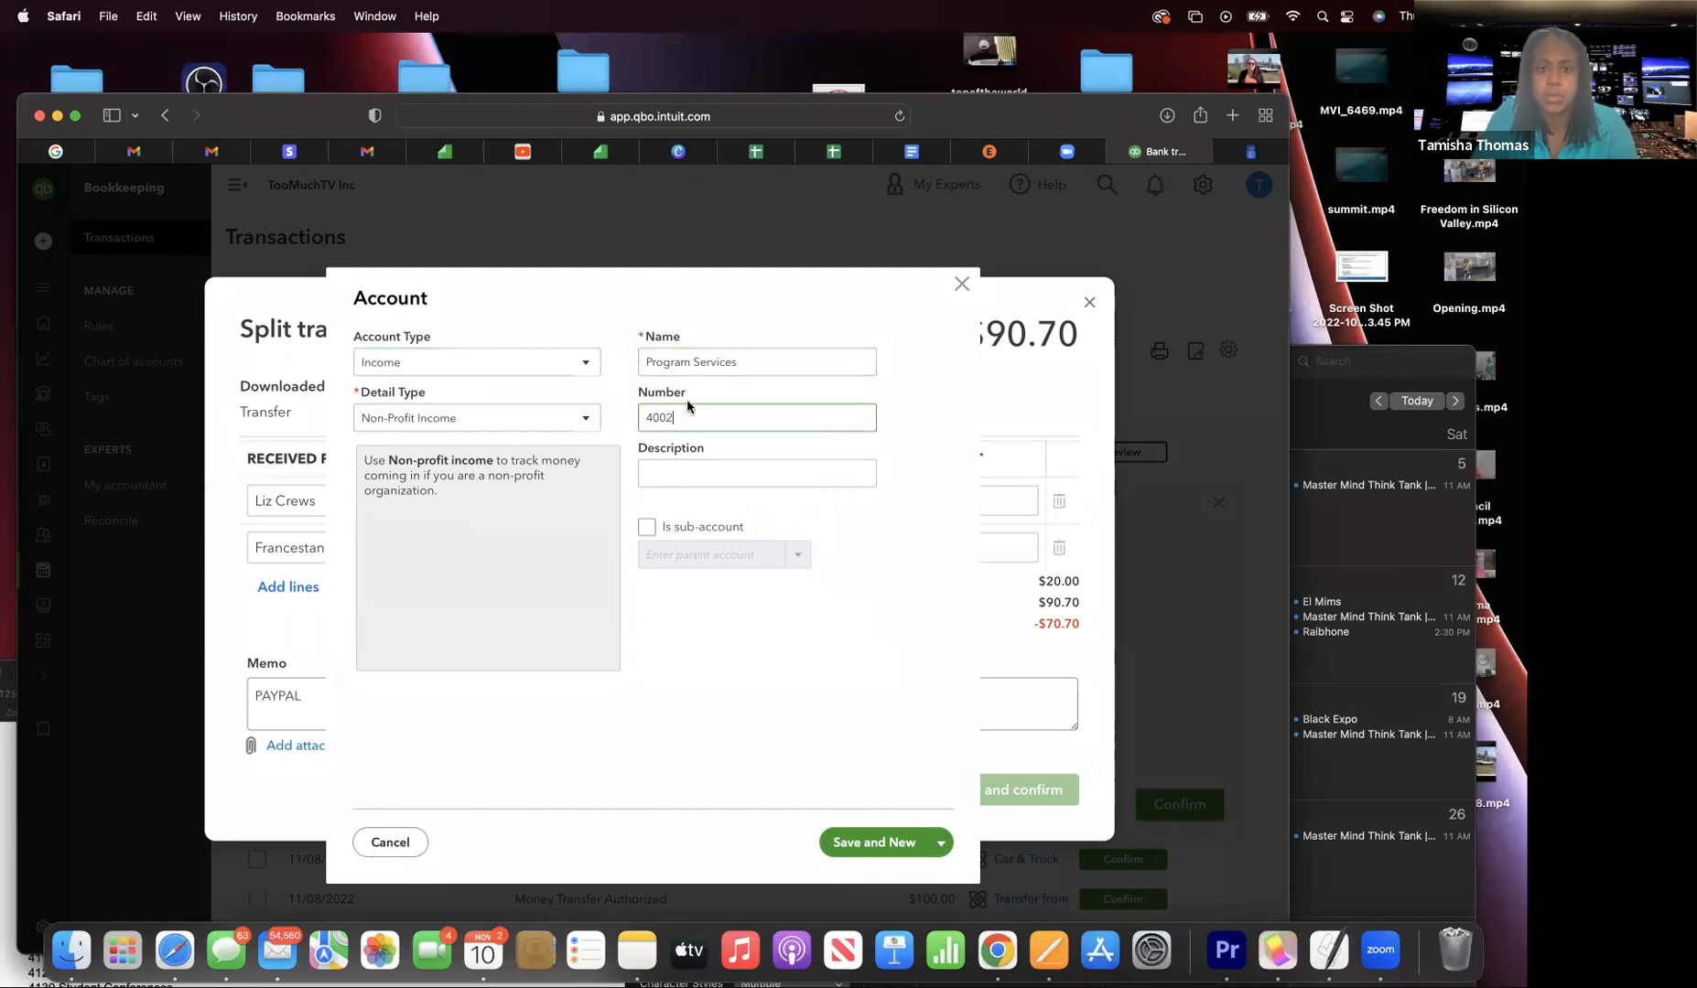
key(BackSpace)
key(BackSpace)
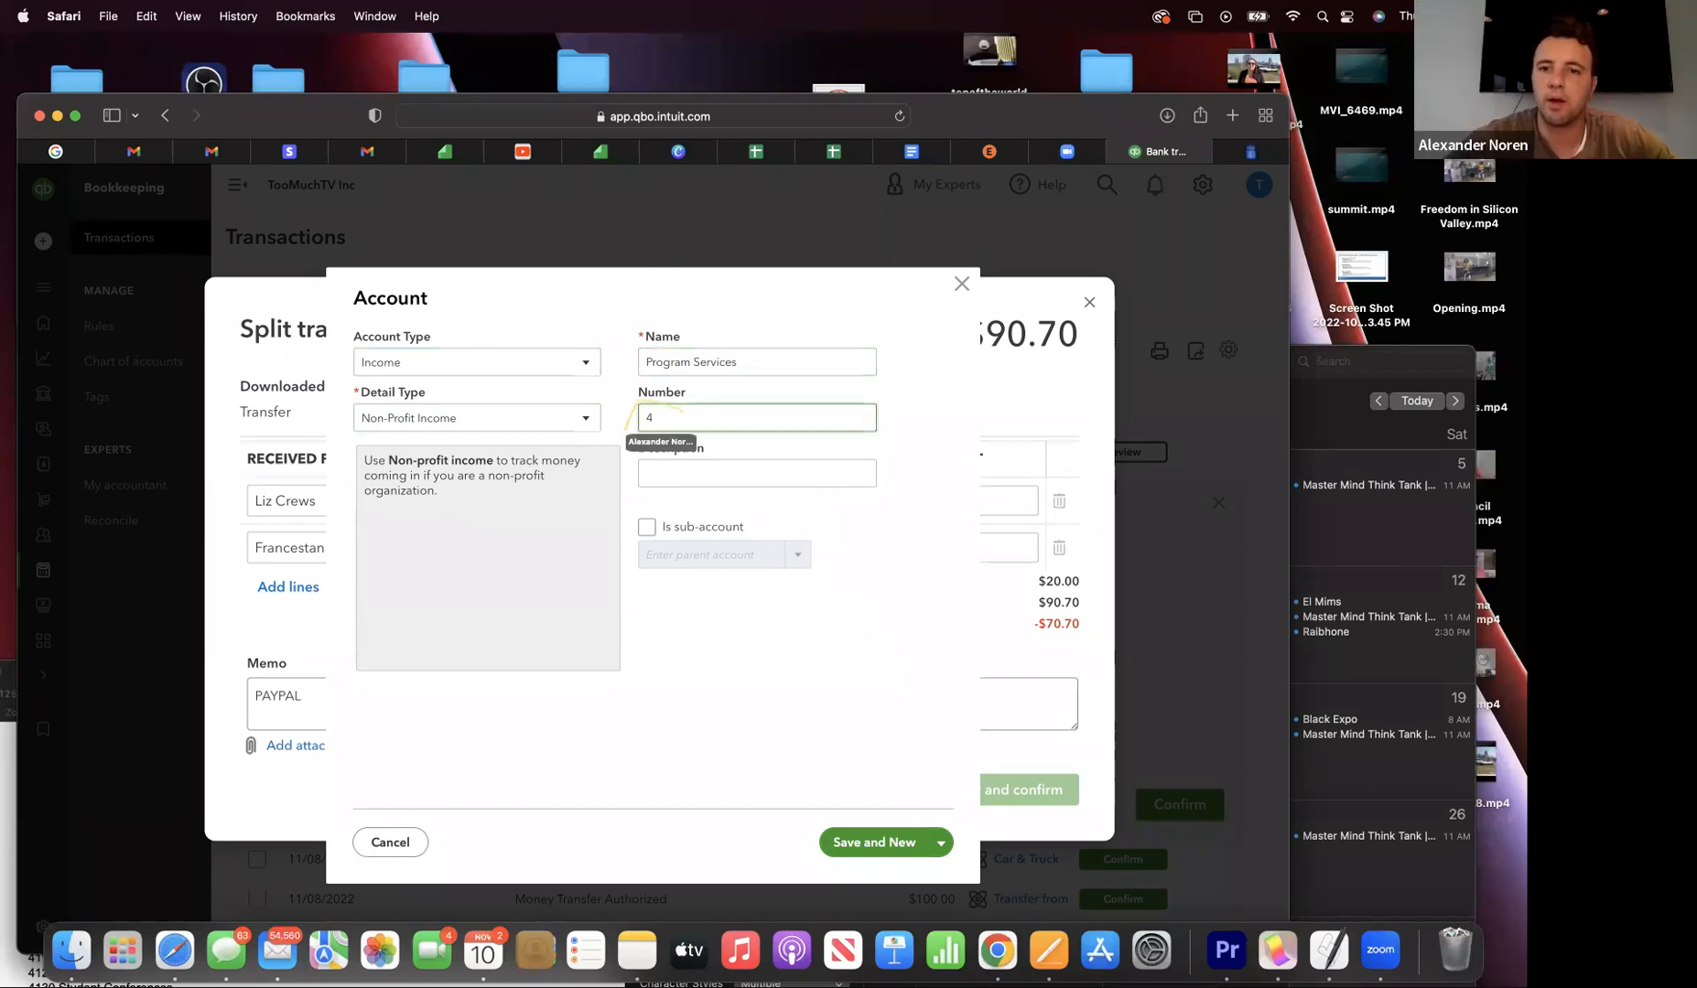
click(760, 476)
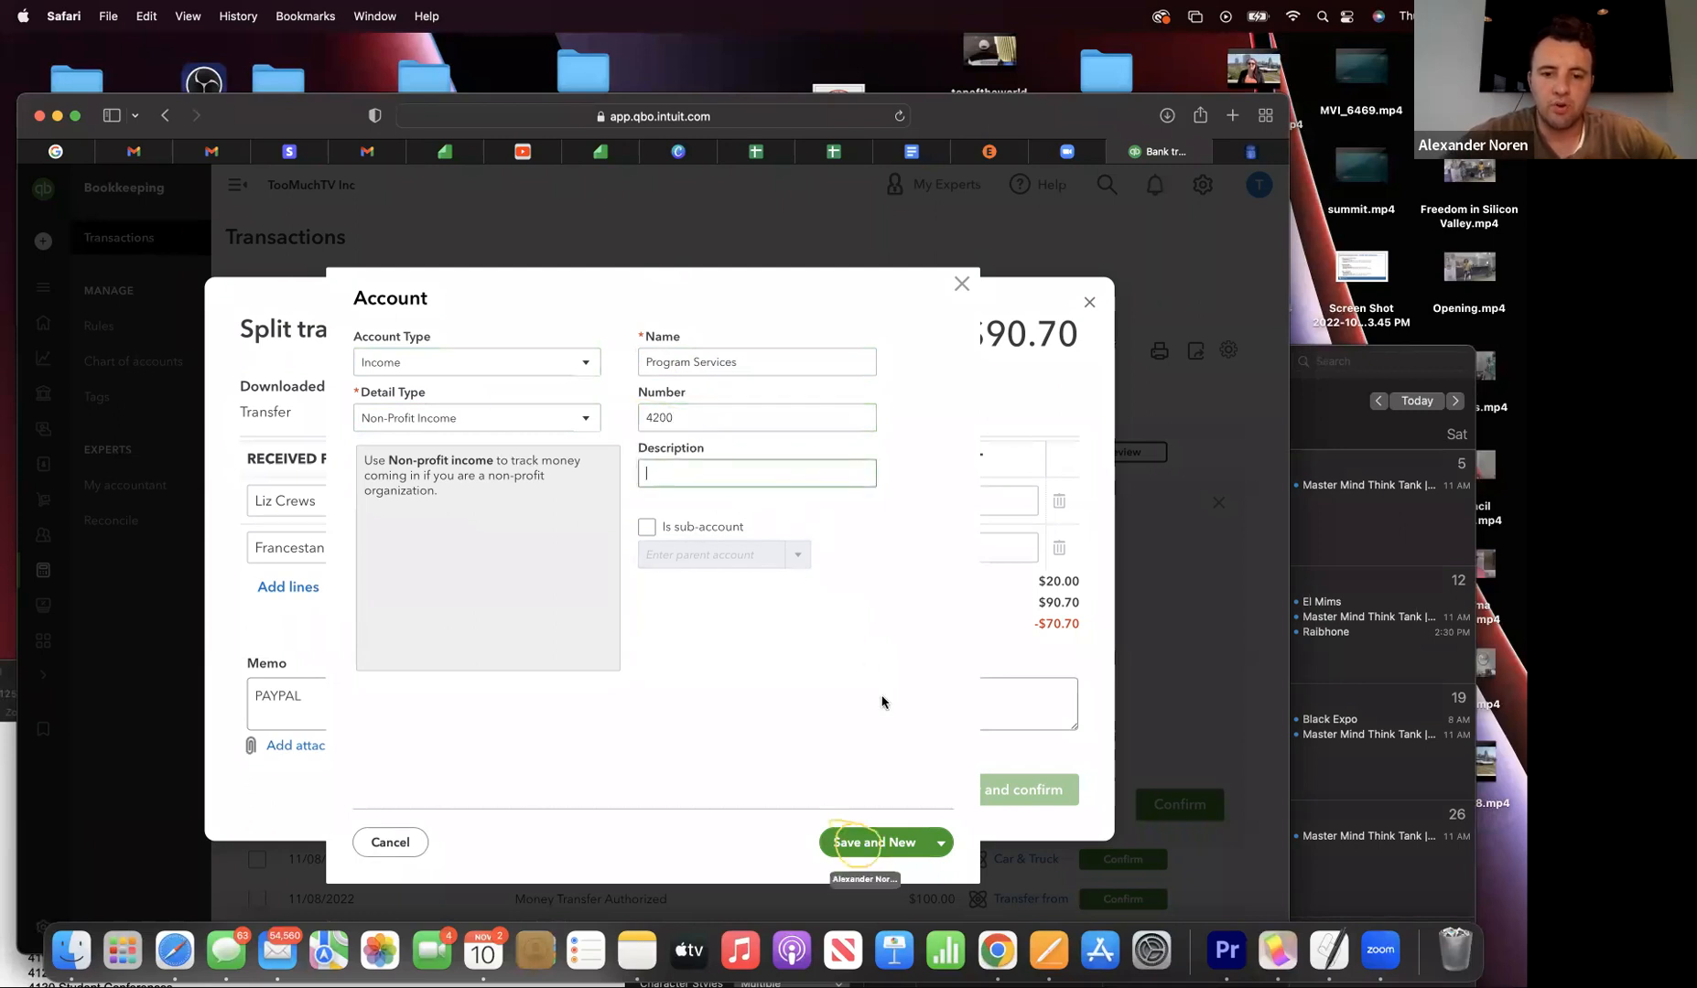
click(853, 844)
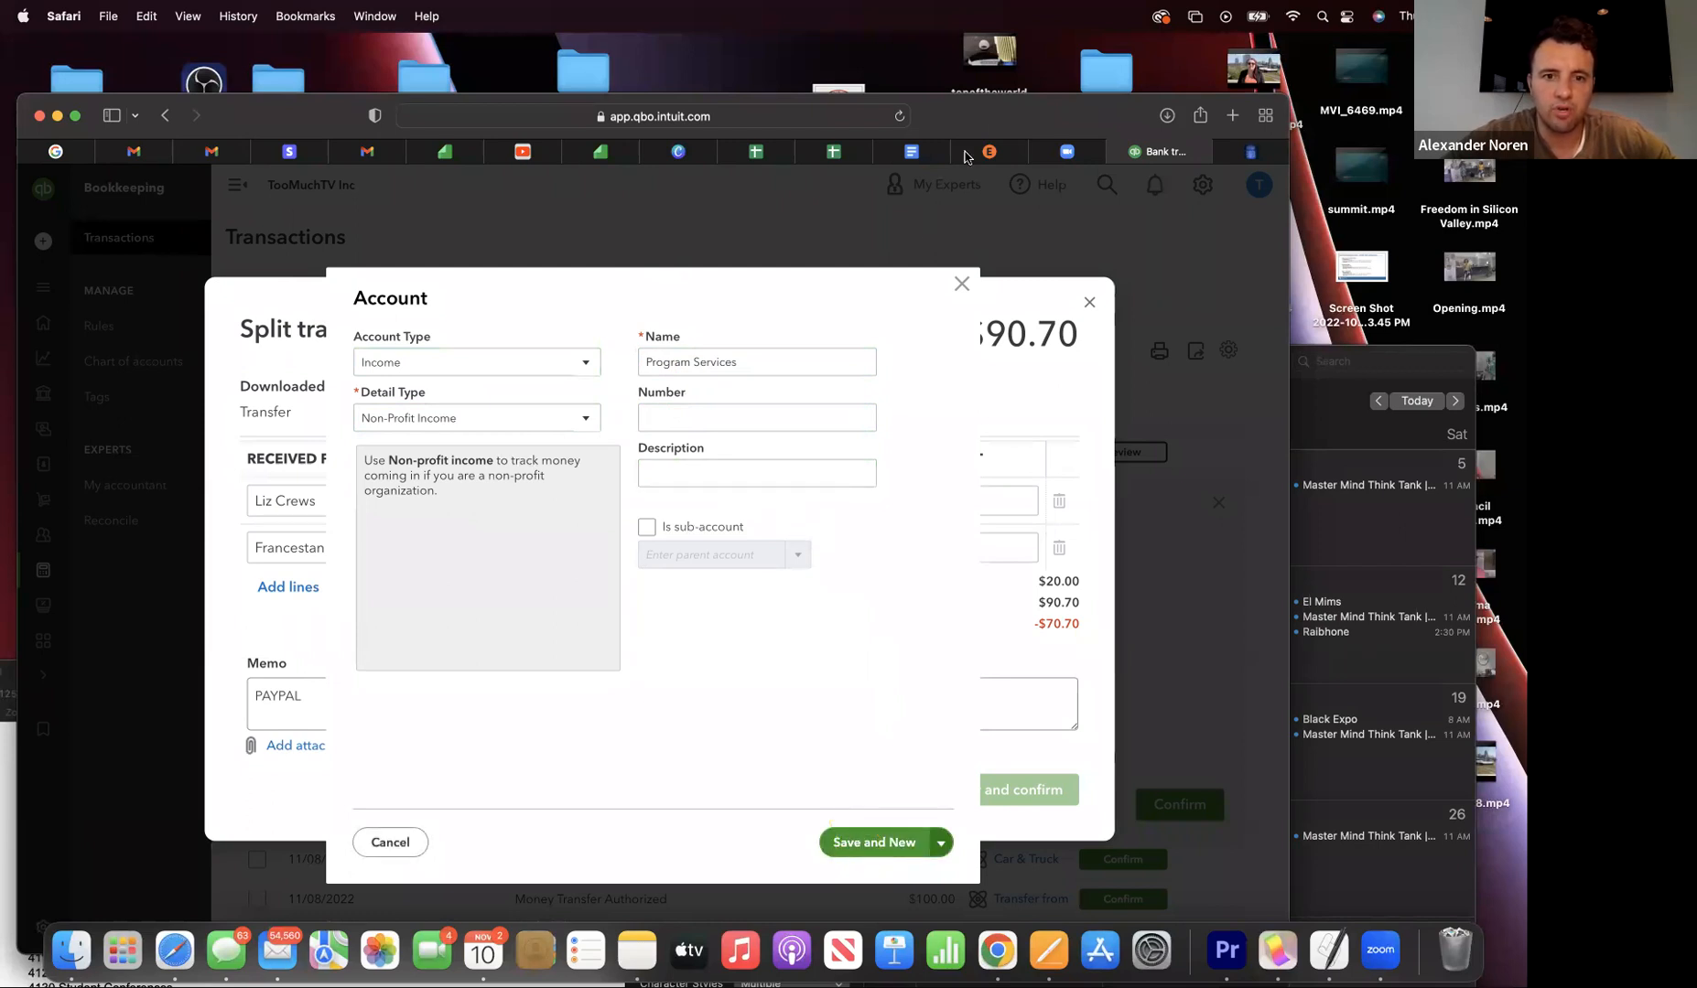
- Copy 'Community Partners' from the chart-of-accounts outline in Google Docs and return to QuickBooks
click(912, 152)
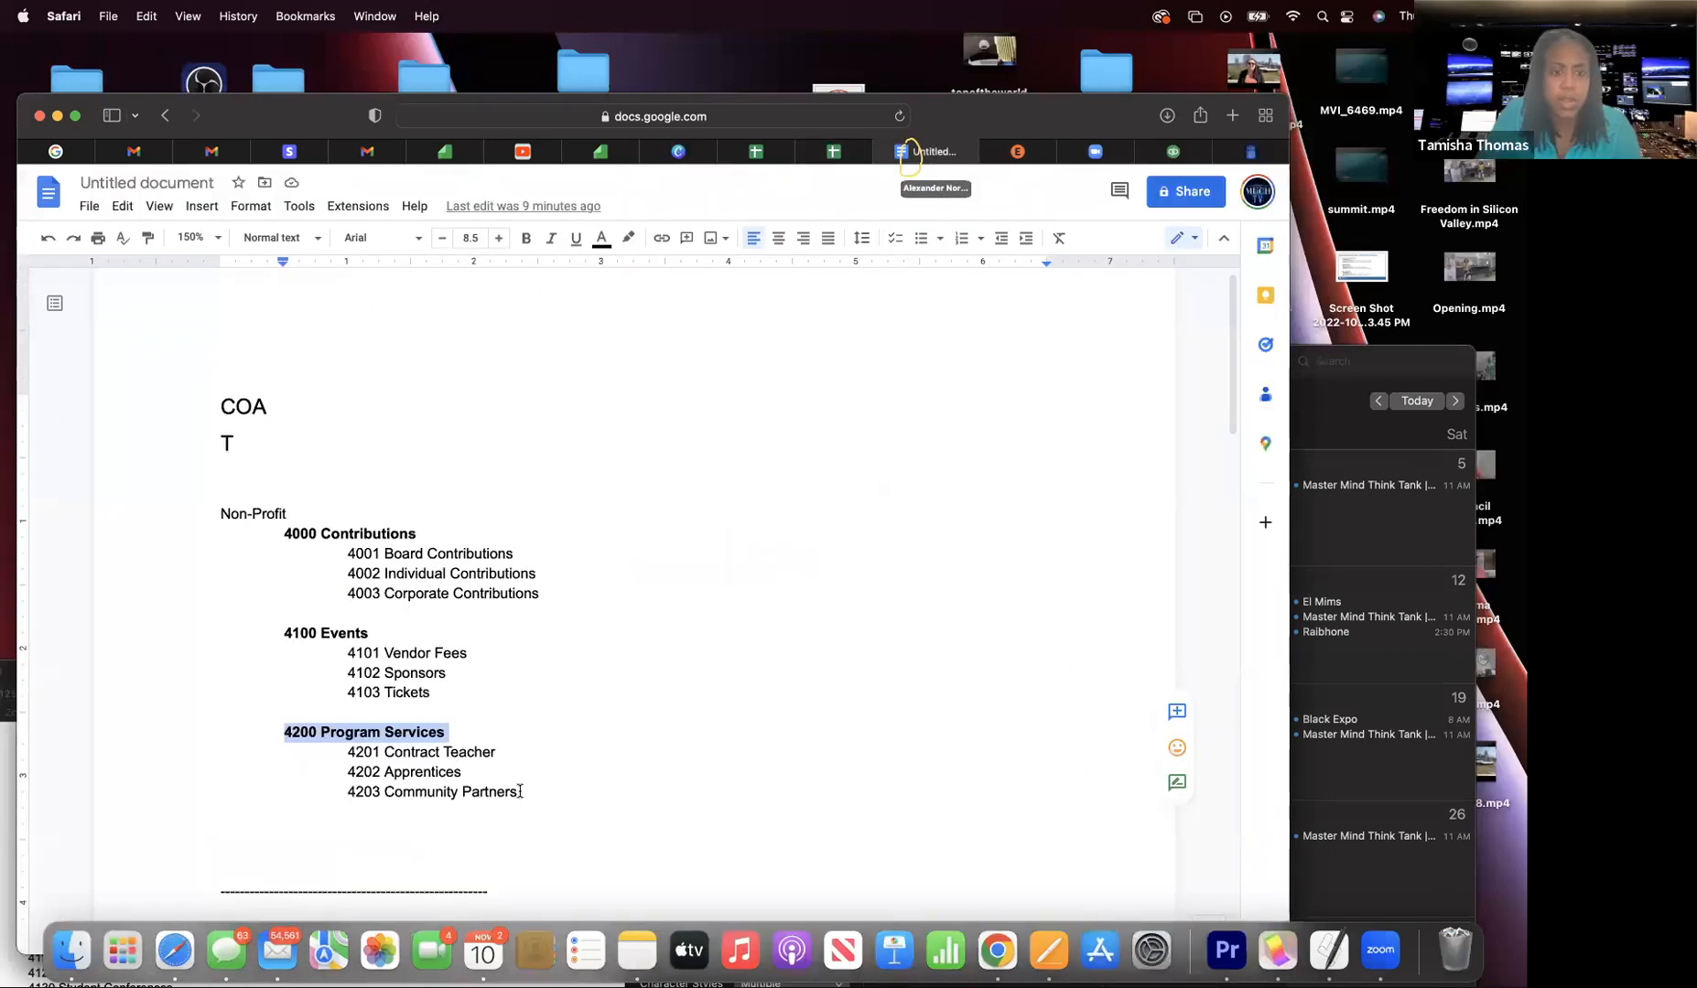
drag(522, 795, 383, 794)
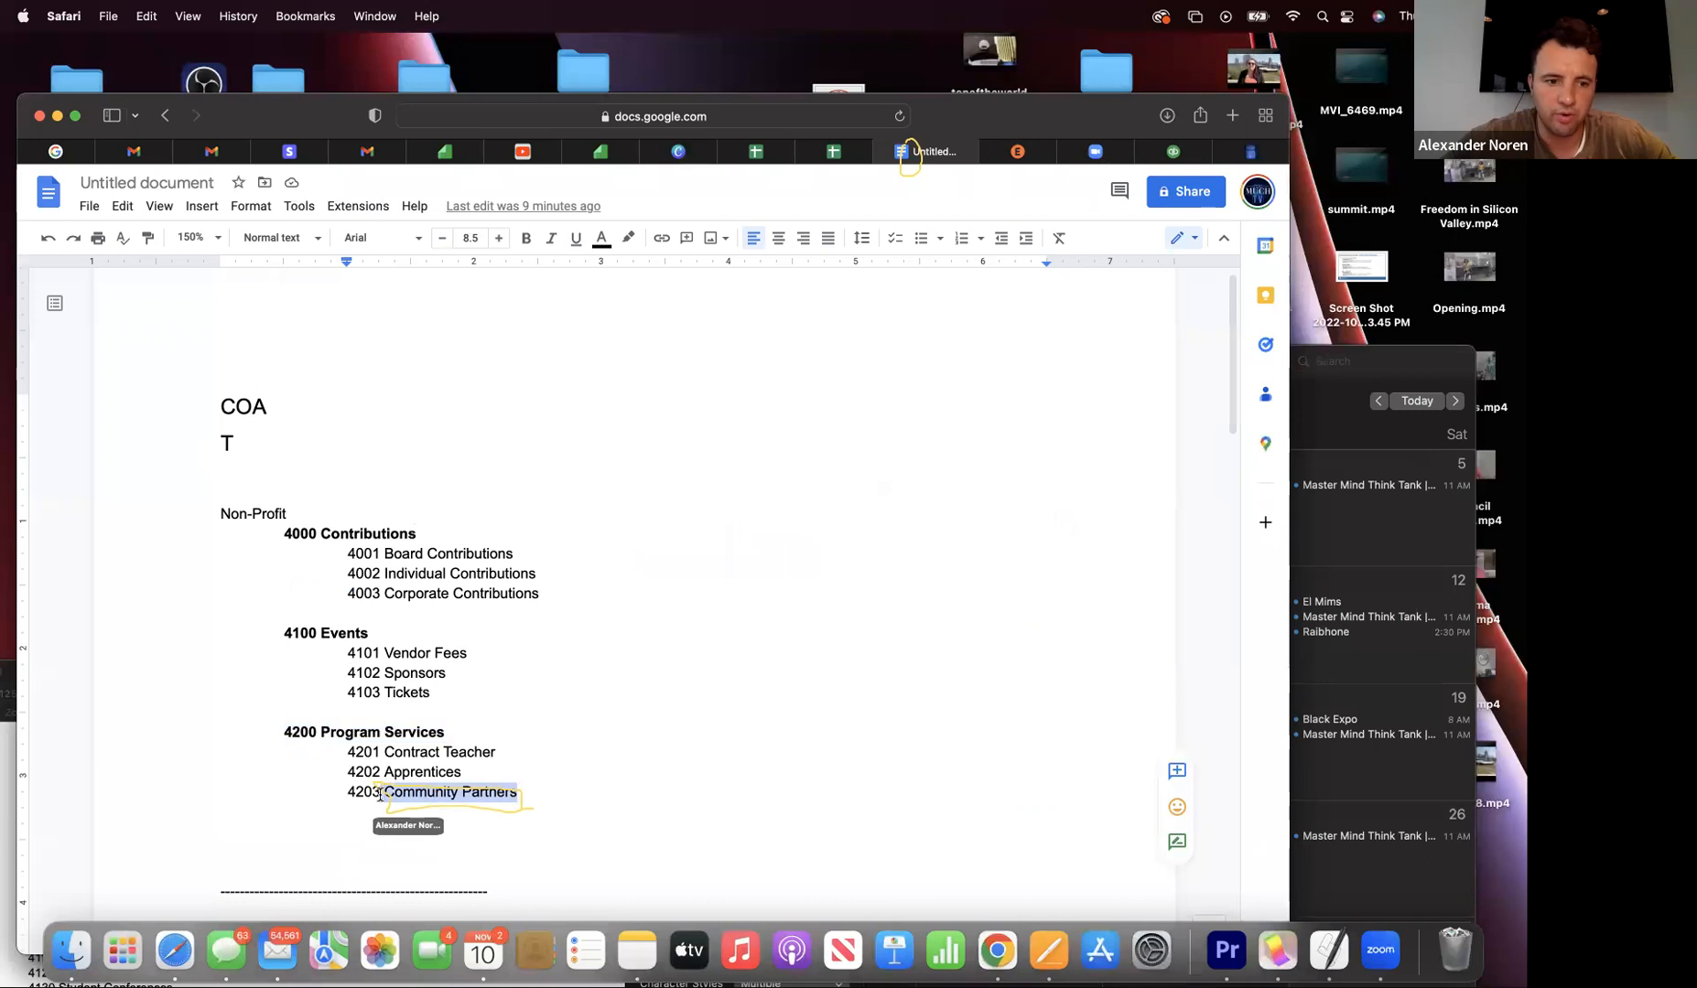
click(144, 16)
click(171, 121)
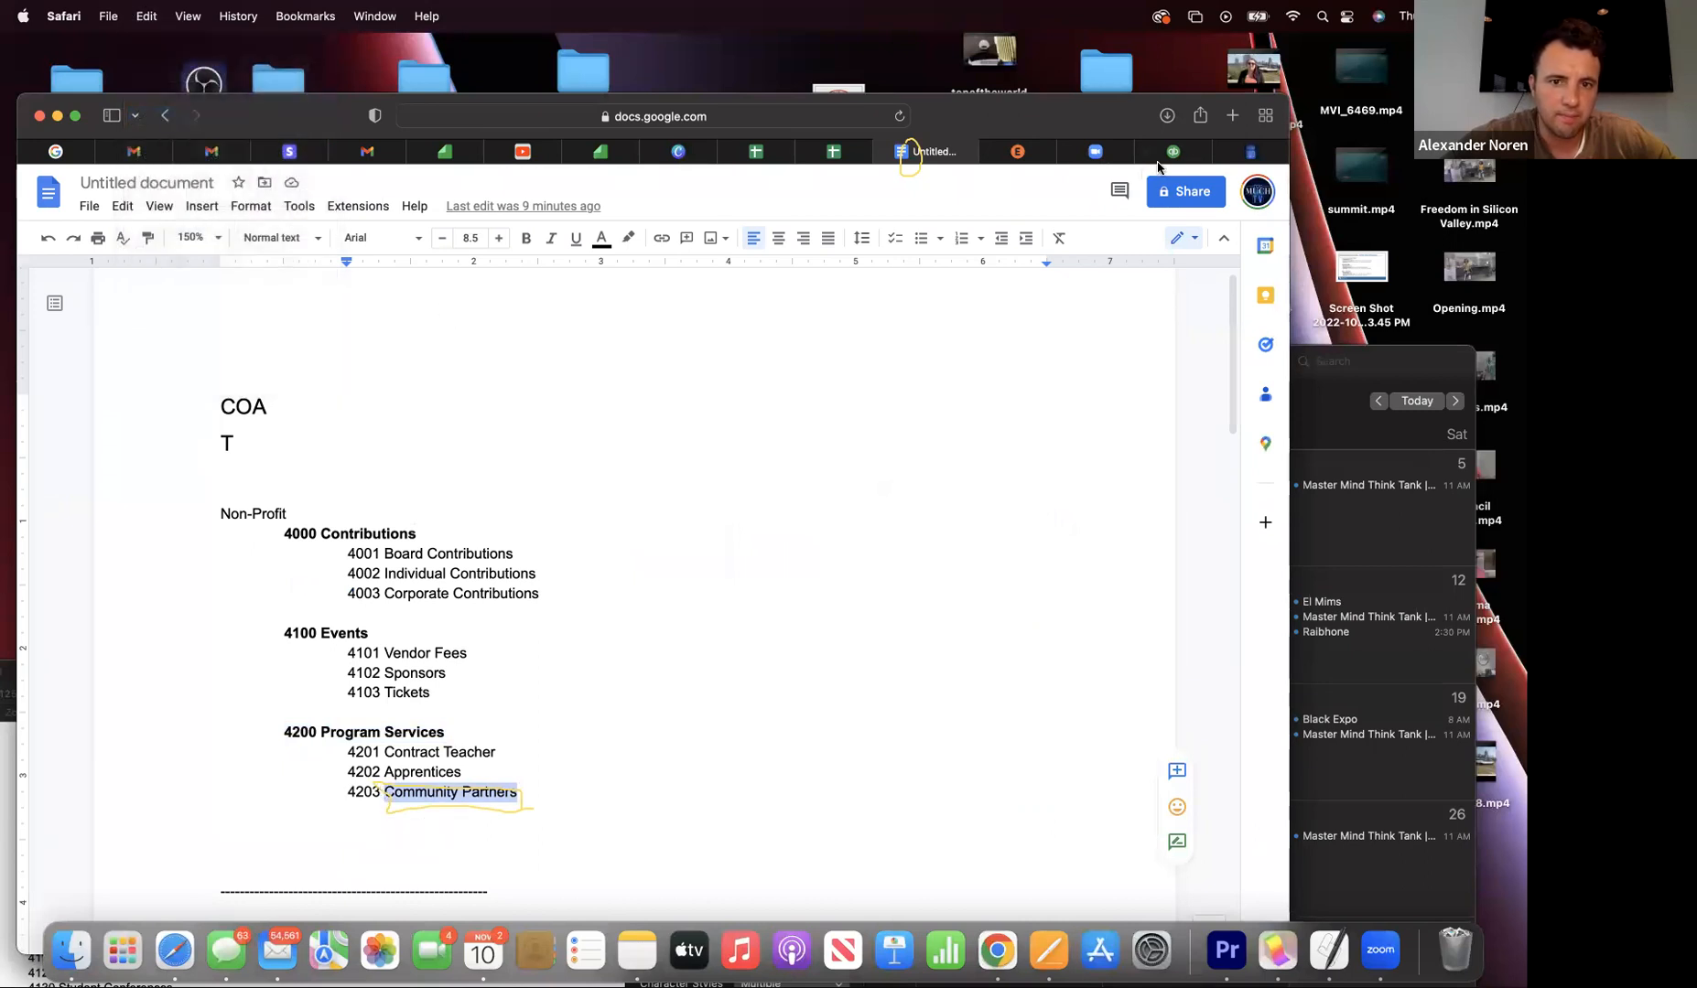
click(1188, 153)
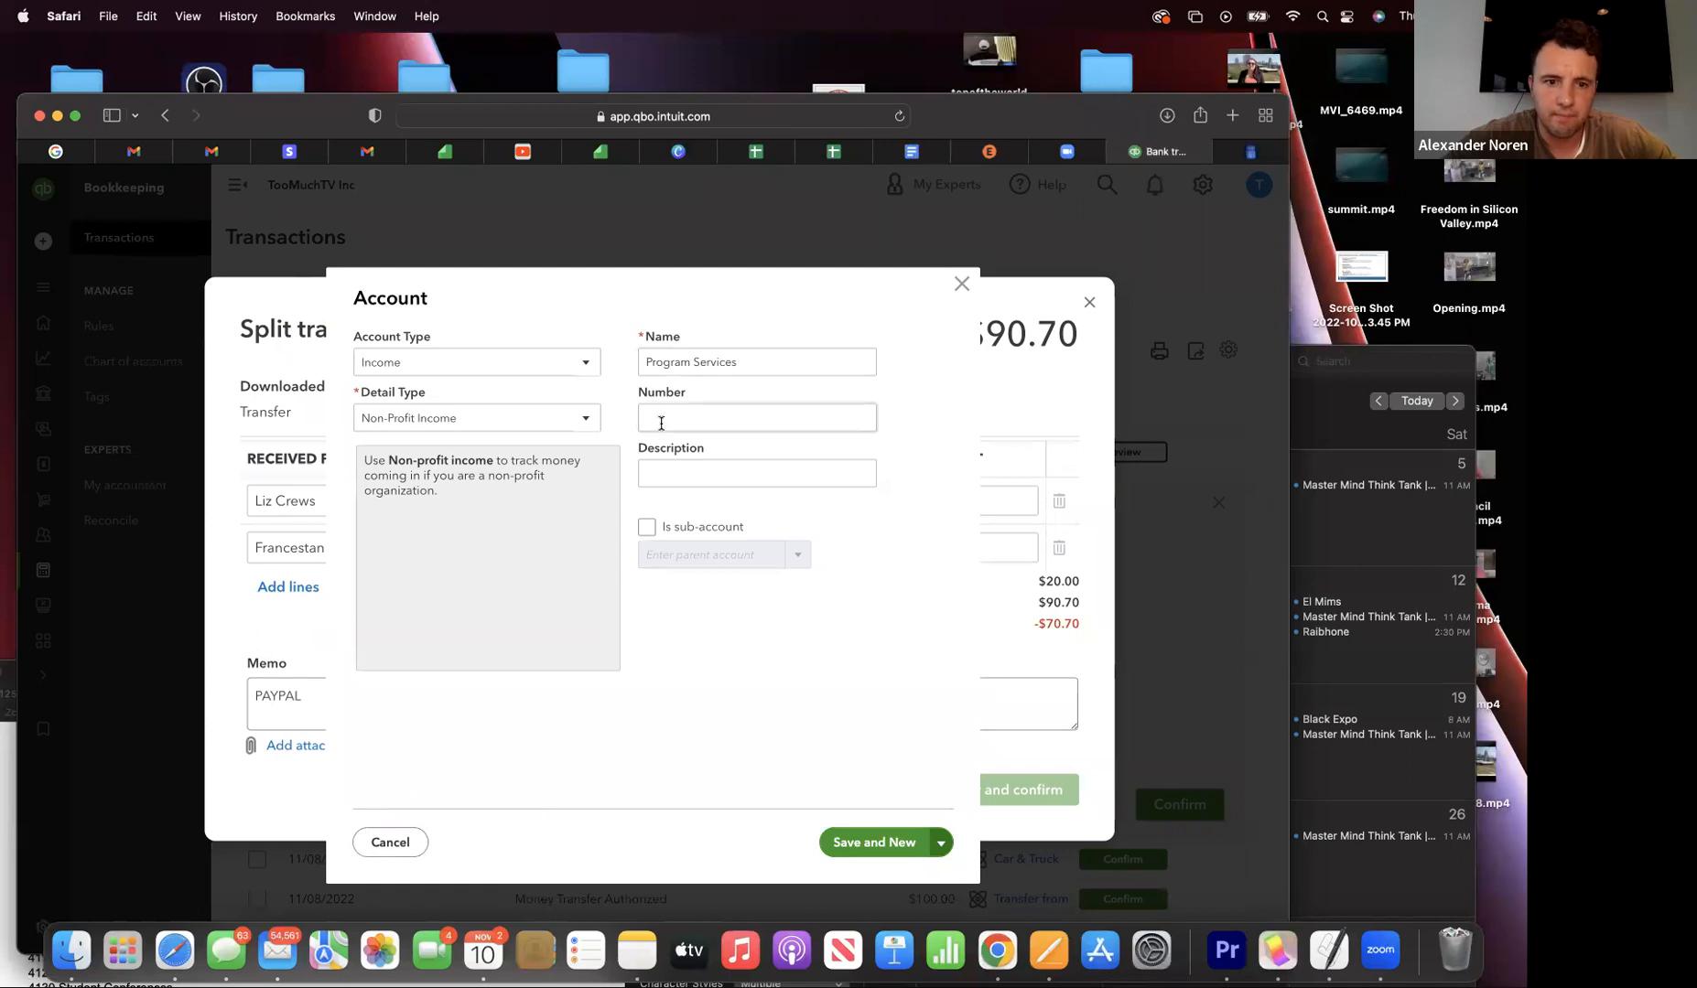
- Replace the account name with 'Community Partners' and set its number to 4203
triple_click(727, 363)
click(147, 15)
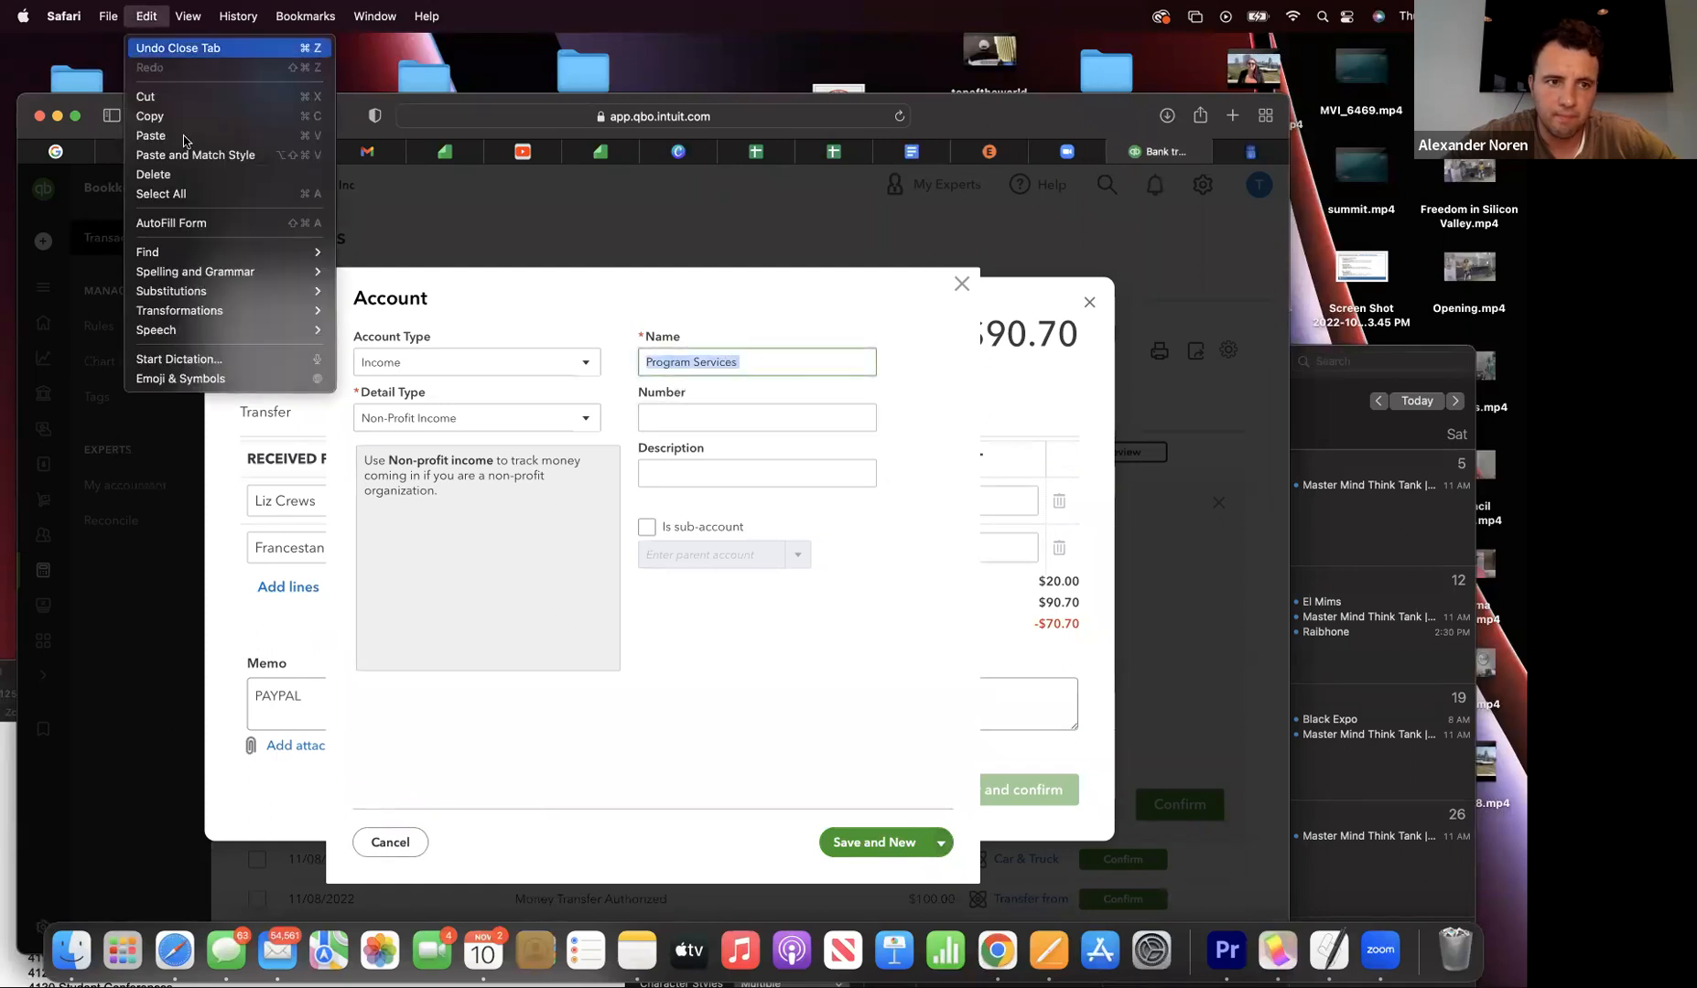
click(171, 121)
key(super+v)
click(704, 429)
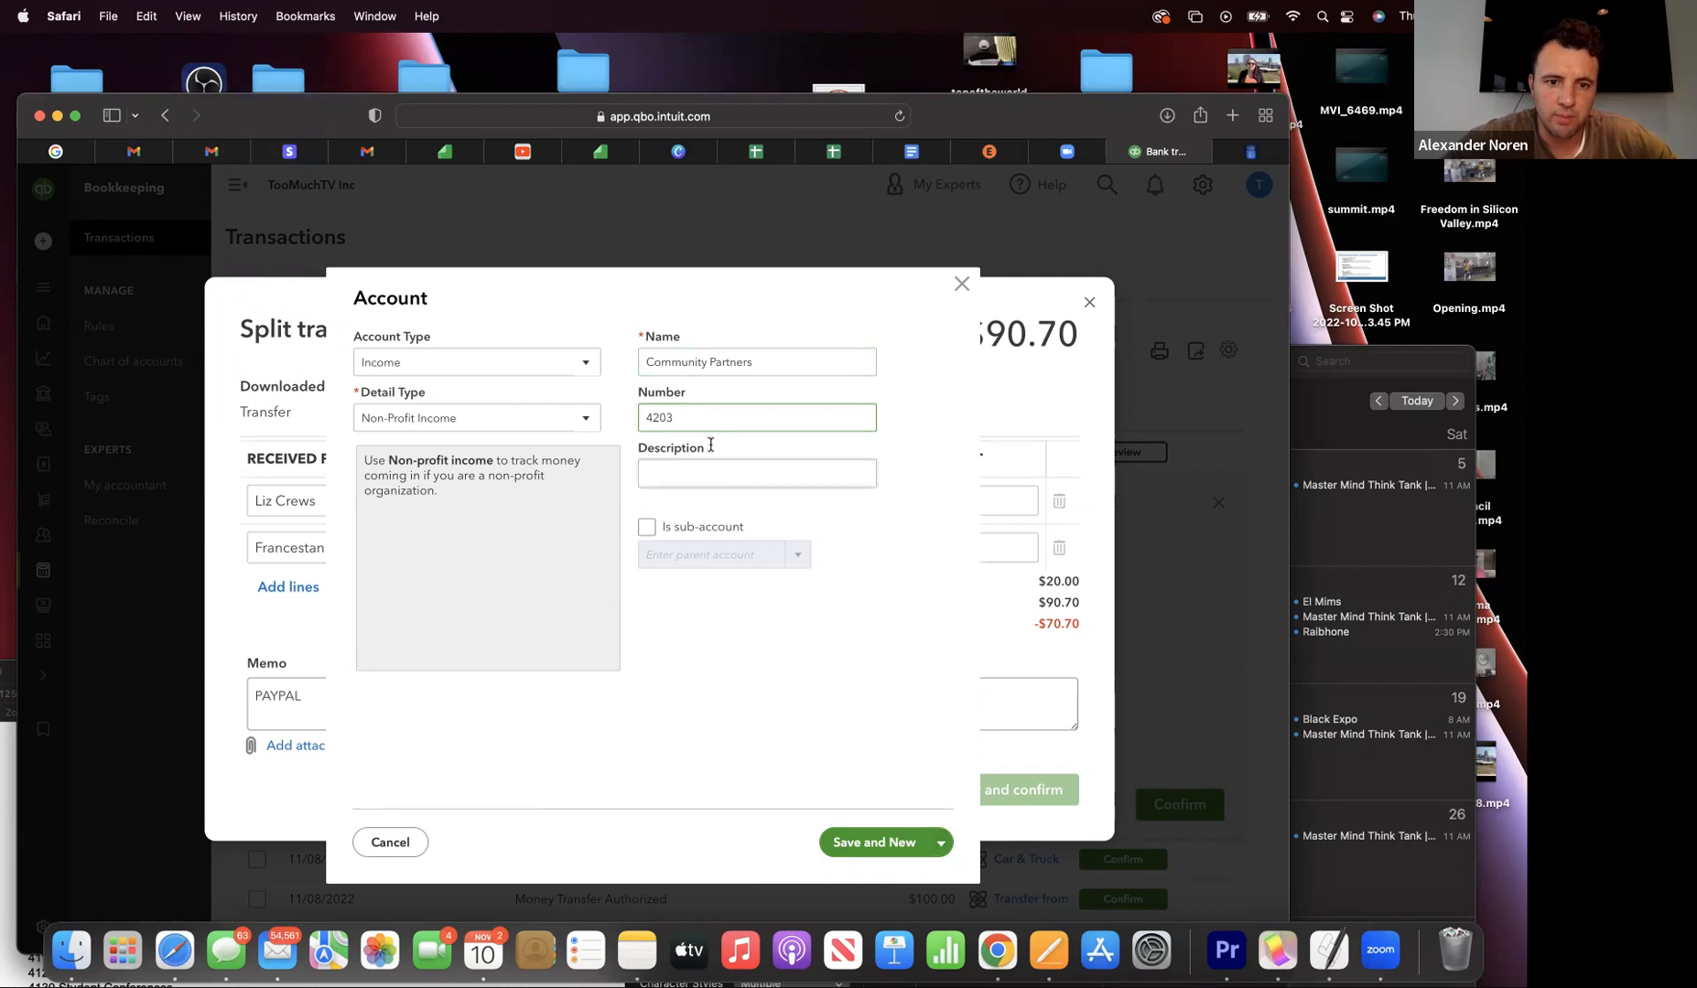
- Make it a sub-account of 4200 Program Services, save and close, then enter amount 70
click(646, 527)
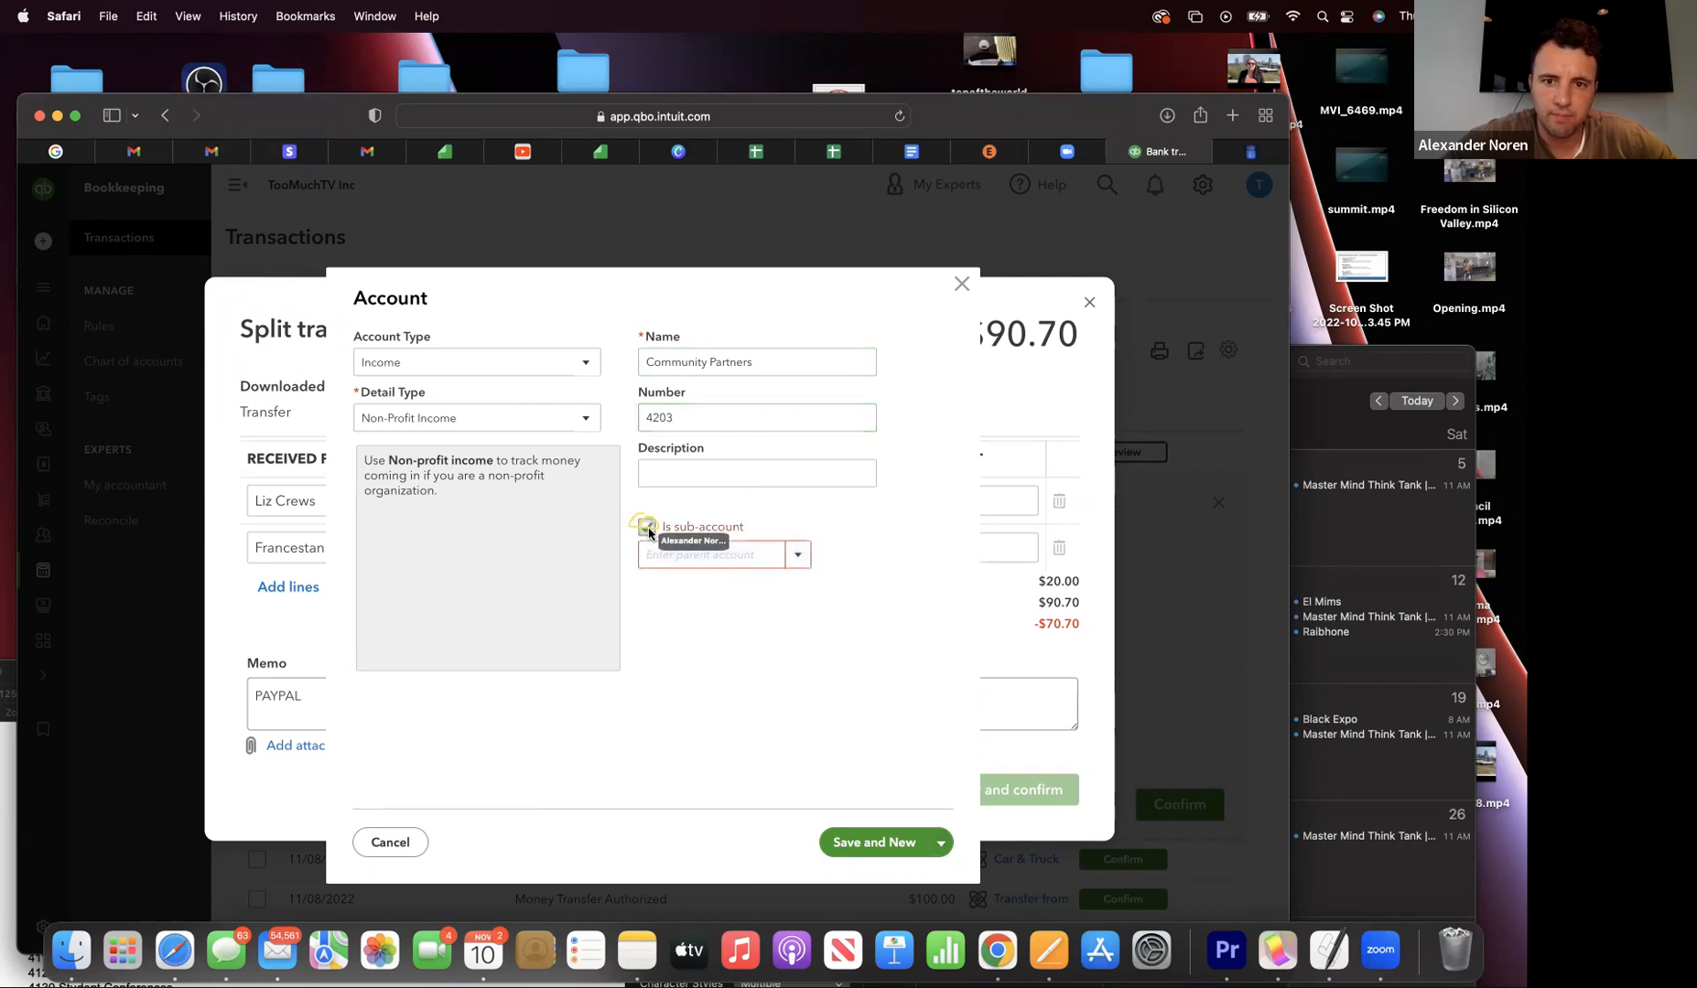
click(797, 555)
scroll(742, 721, down, 3)
click(742, 723)
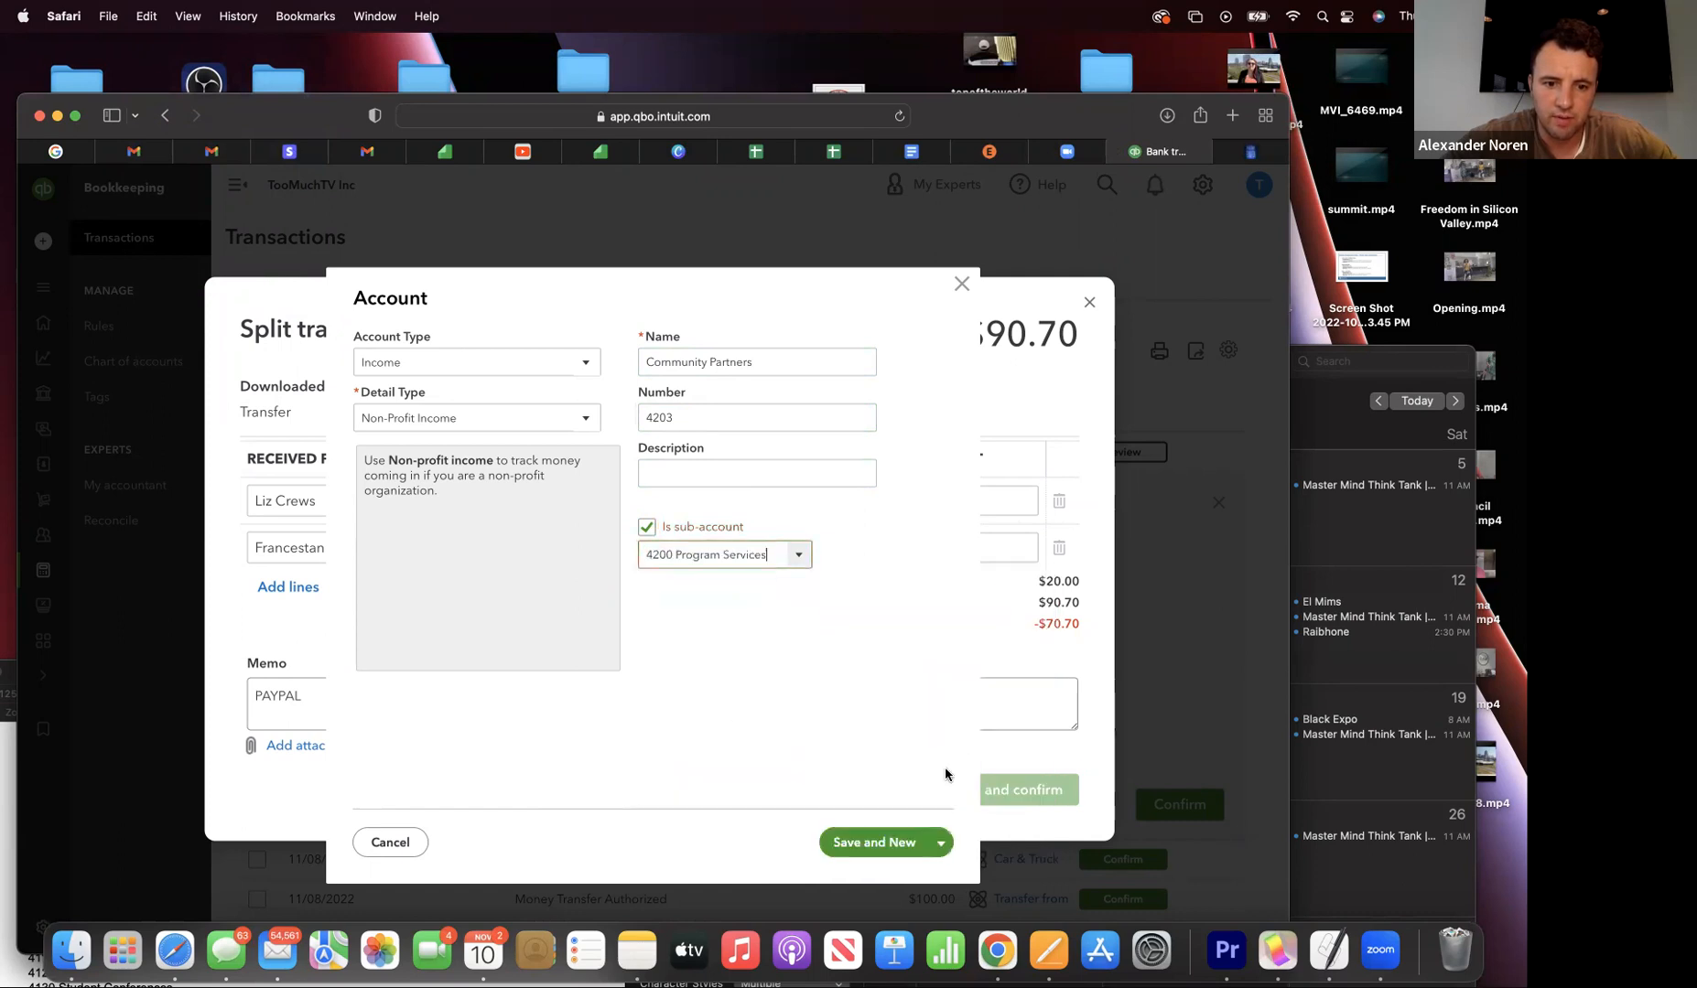
click(939, 844)
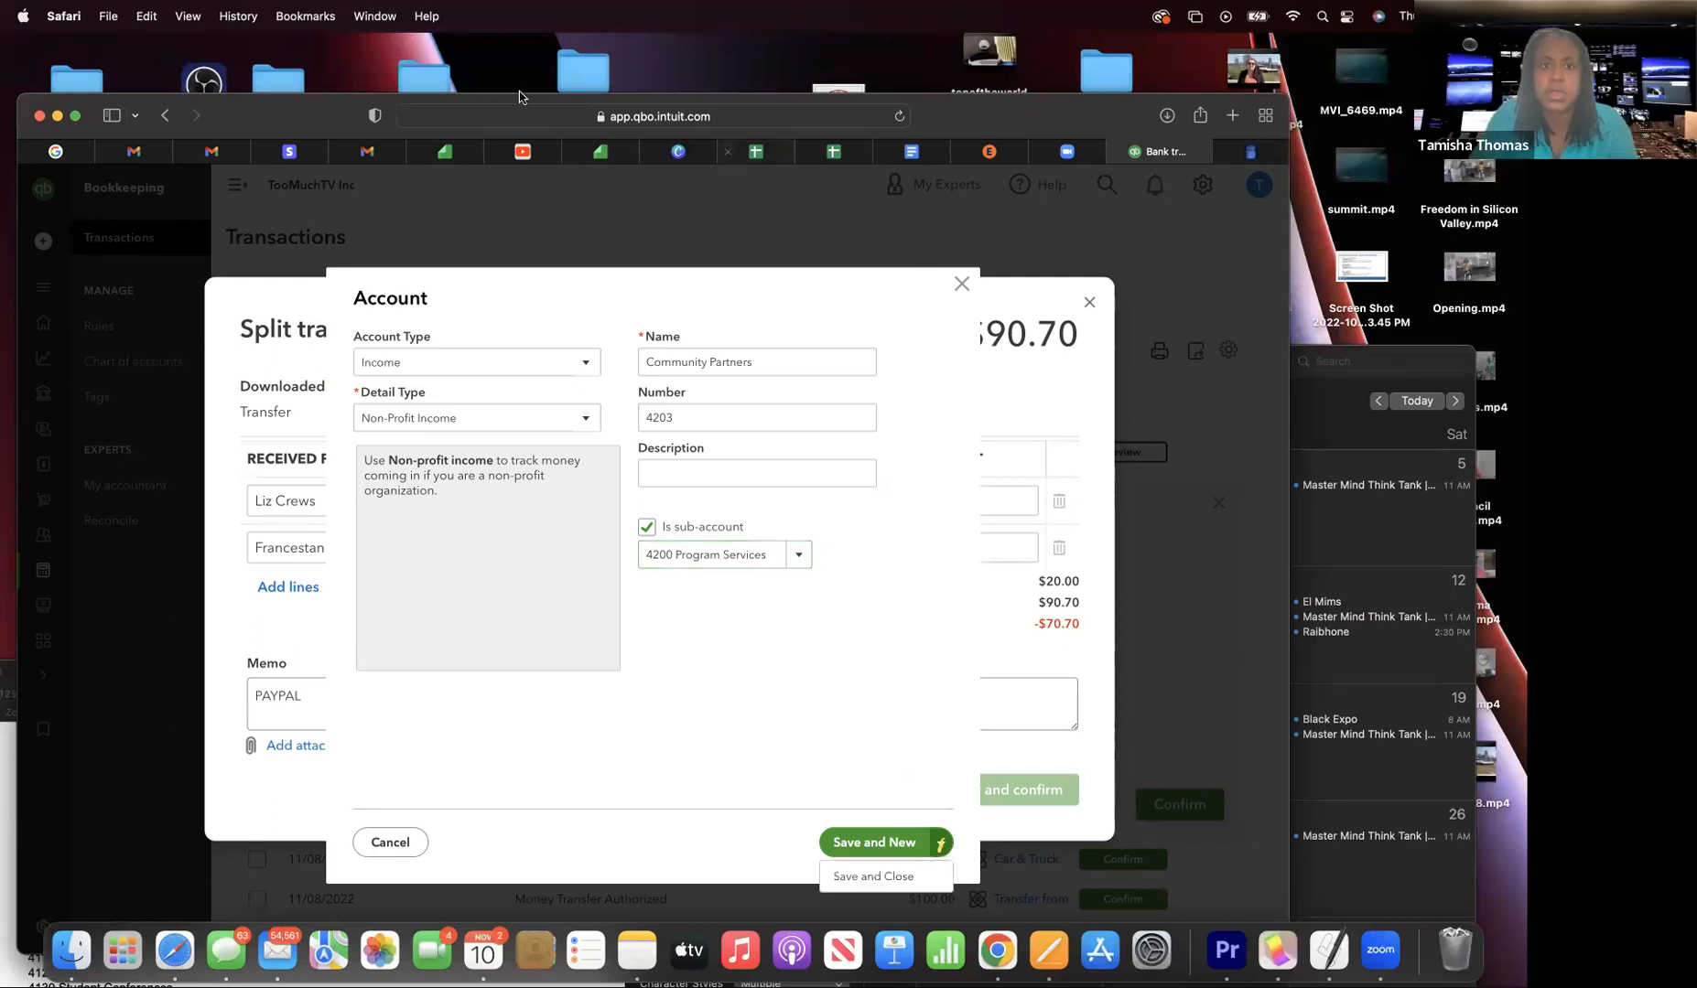
drag(519, 96, 519, 37)
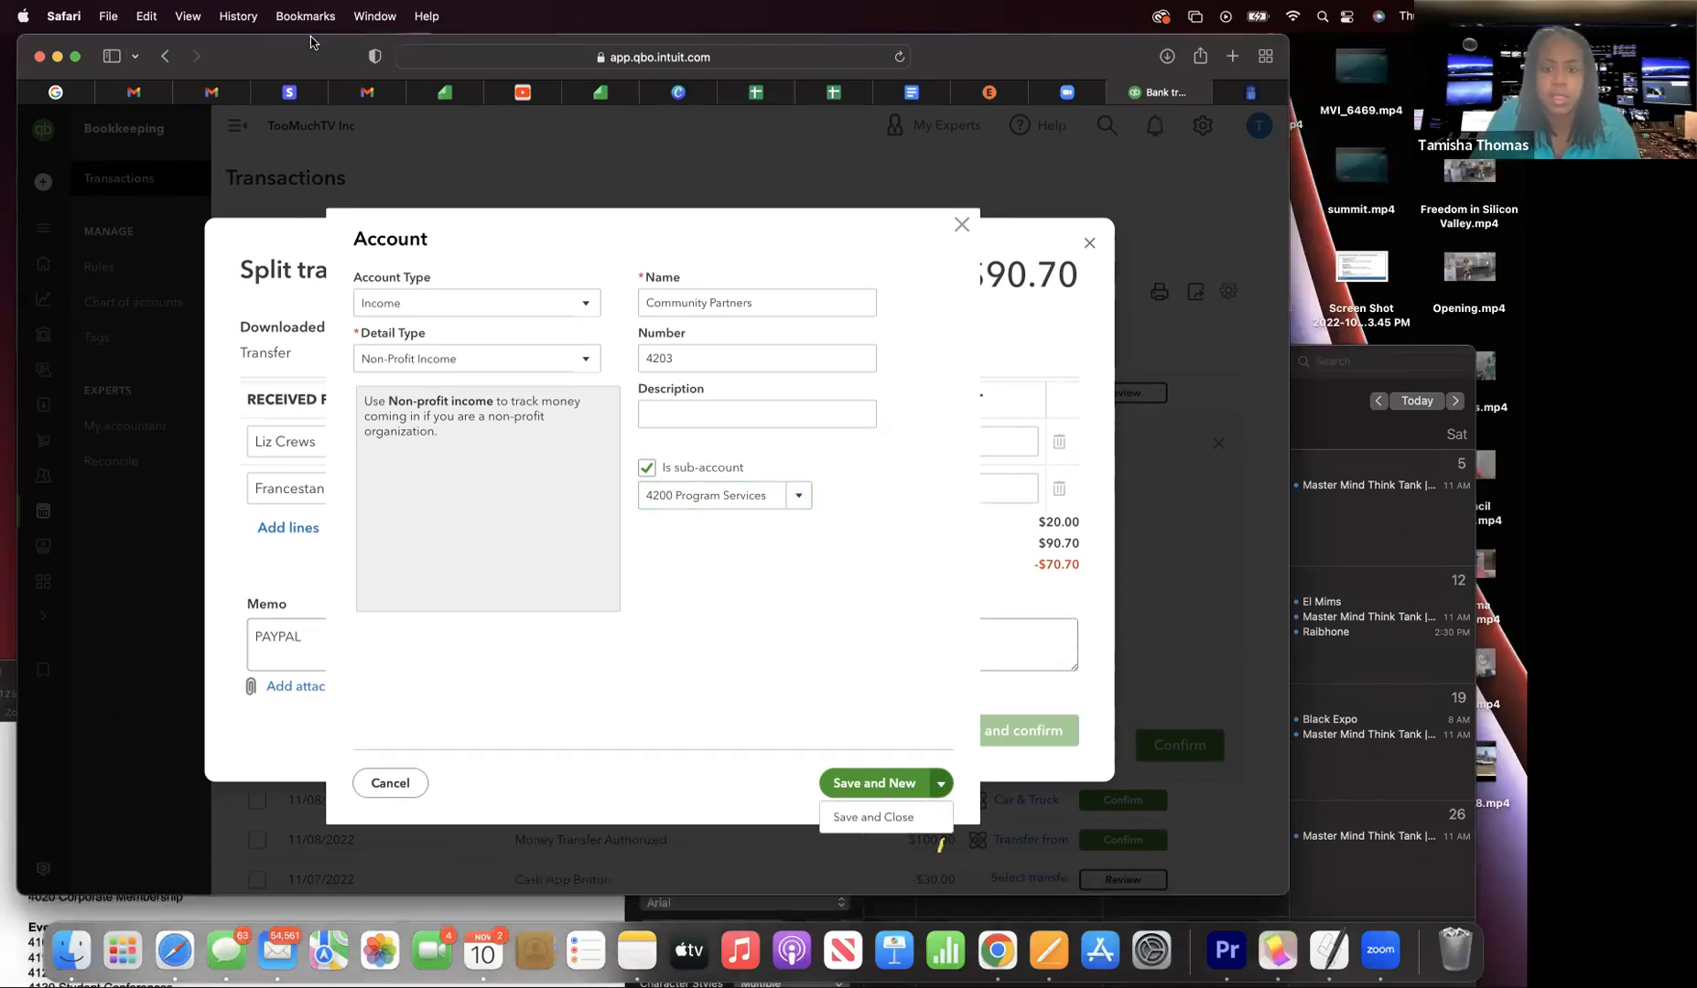
click(846, 816)
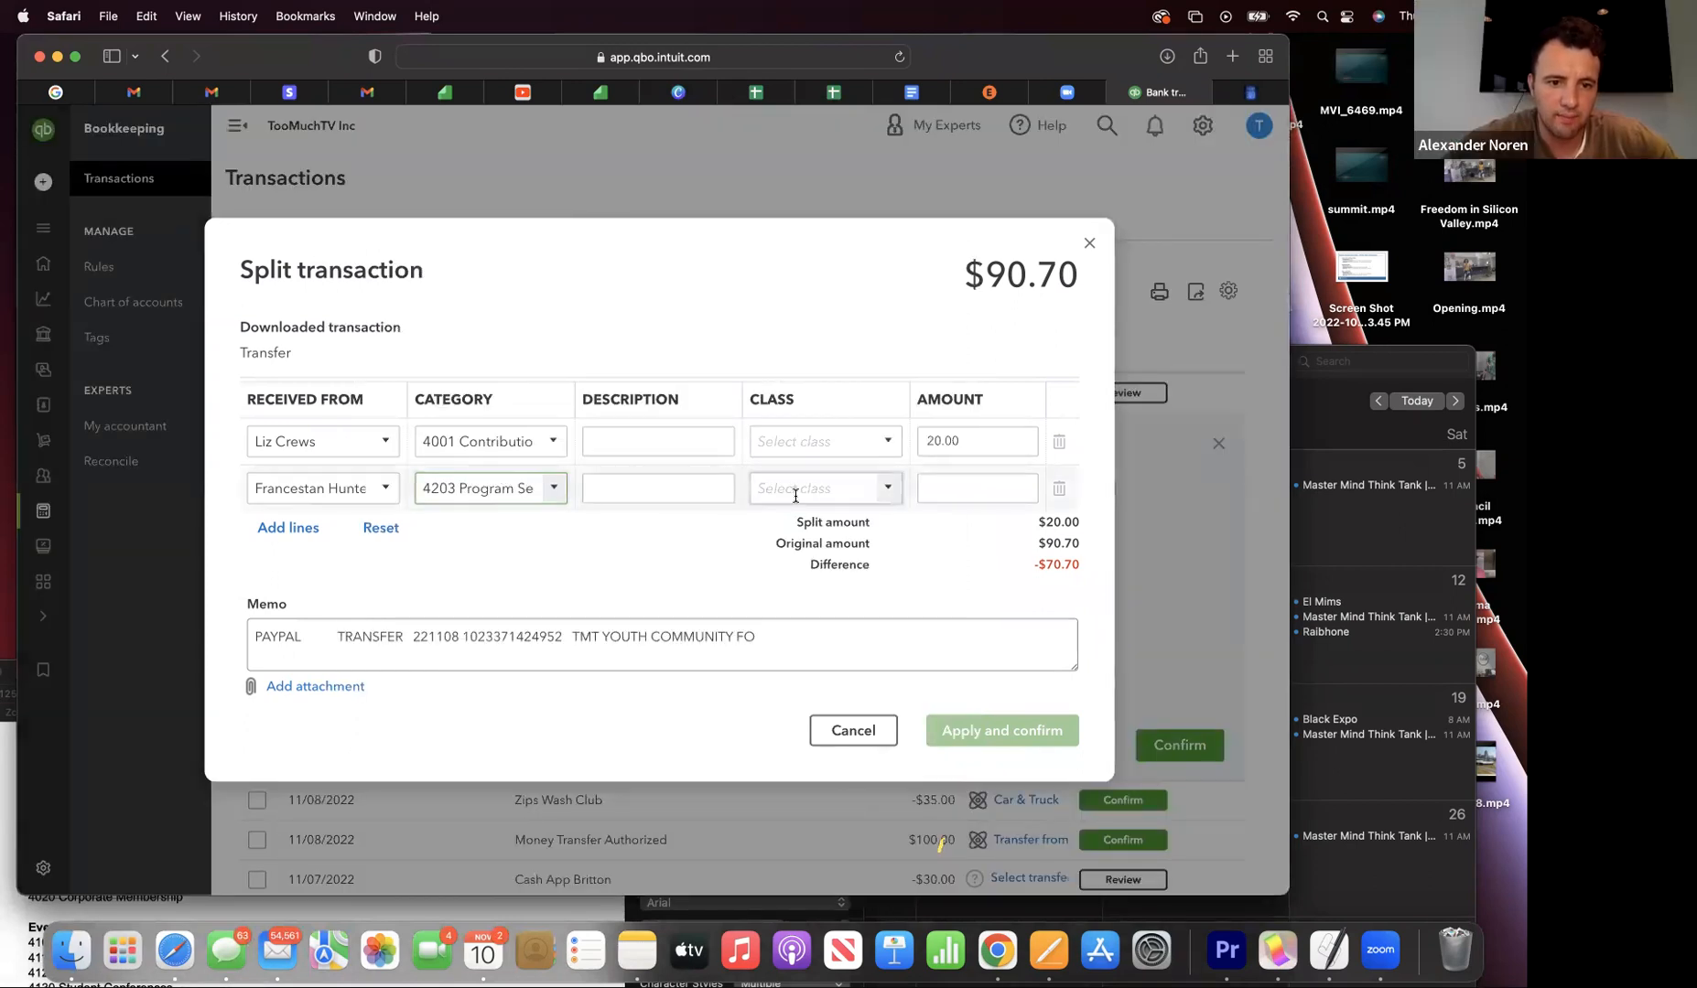
click(972, 500)
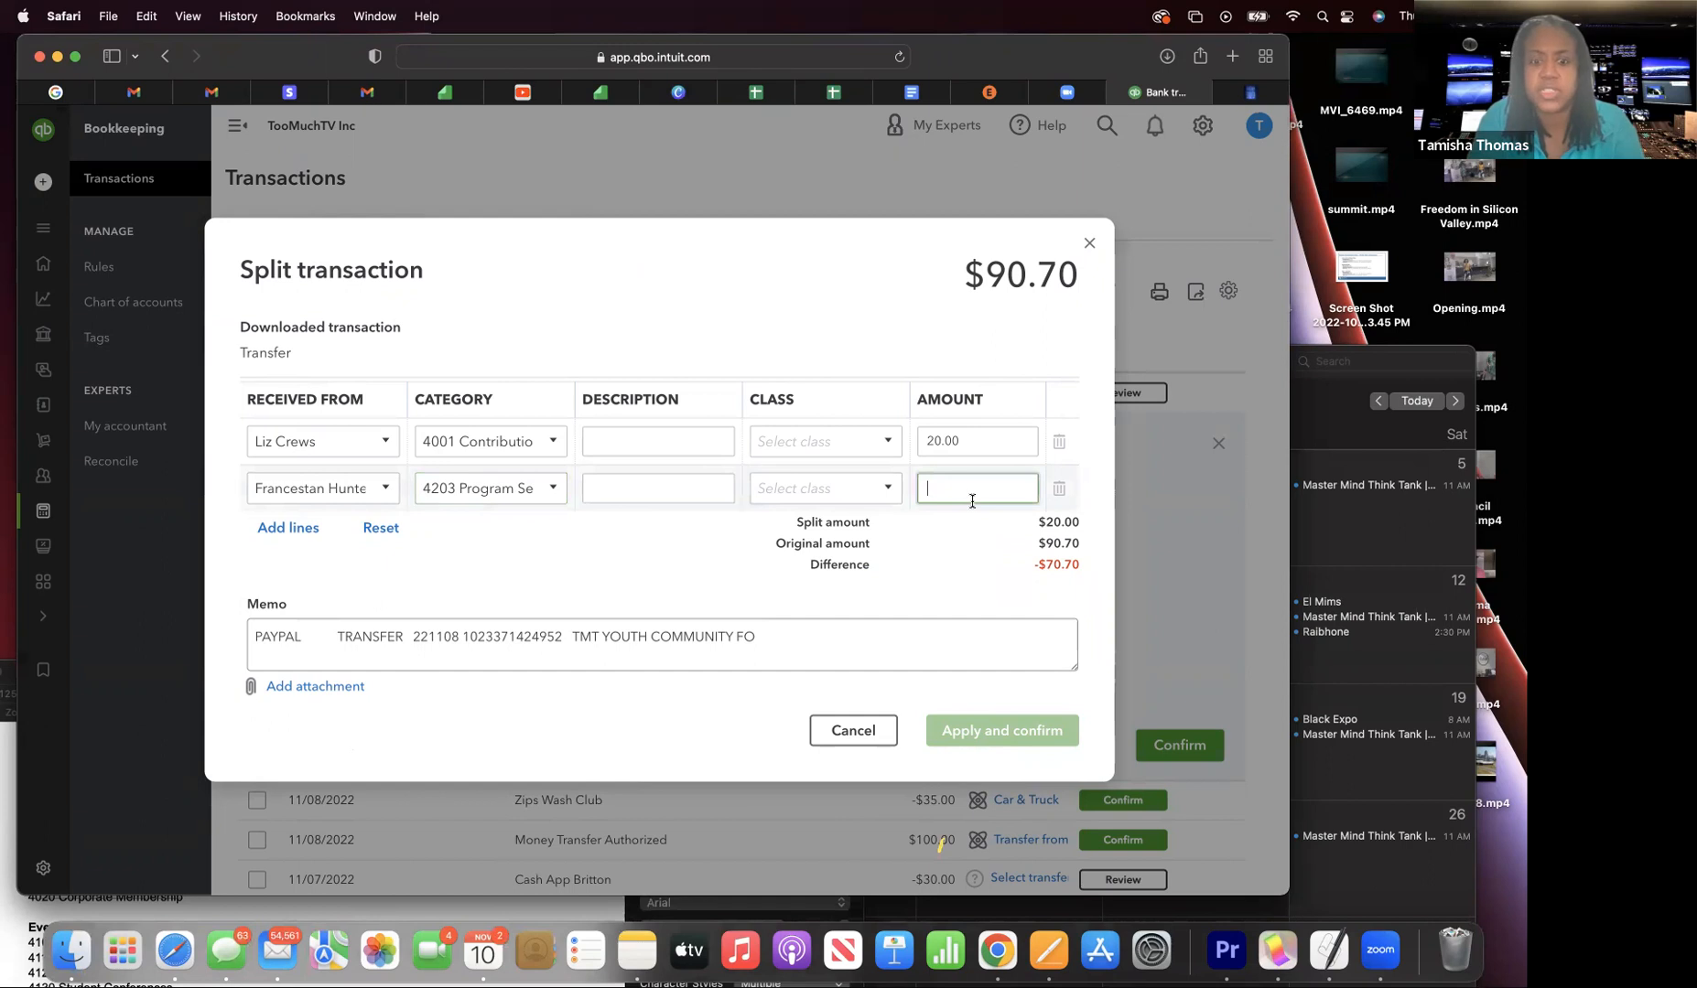
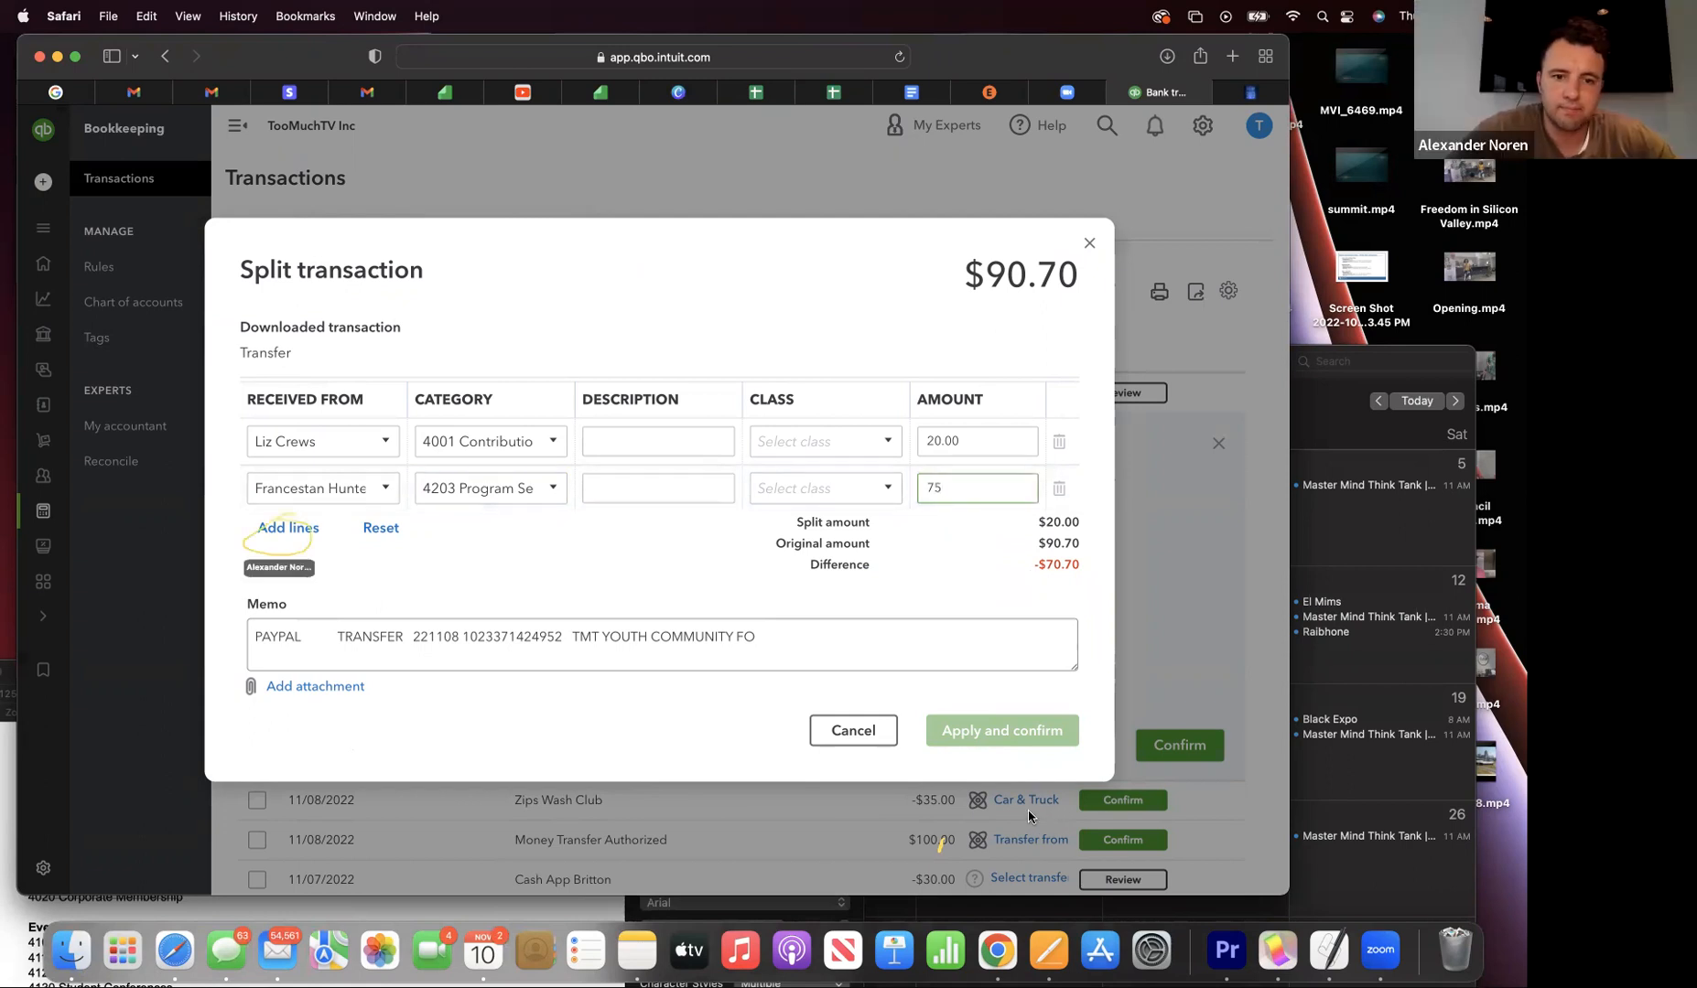
- Add more split lines and set the third line's payee to PayPal
click(280, 528)
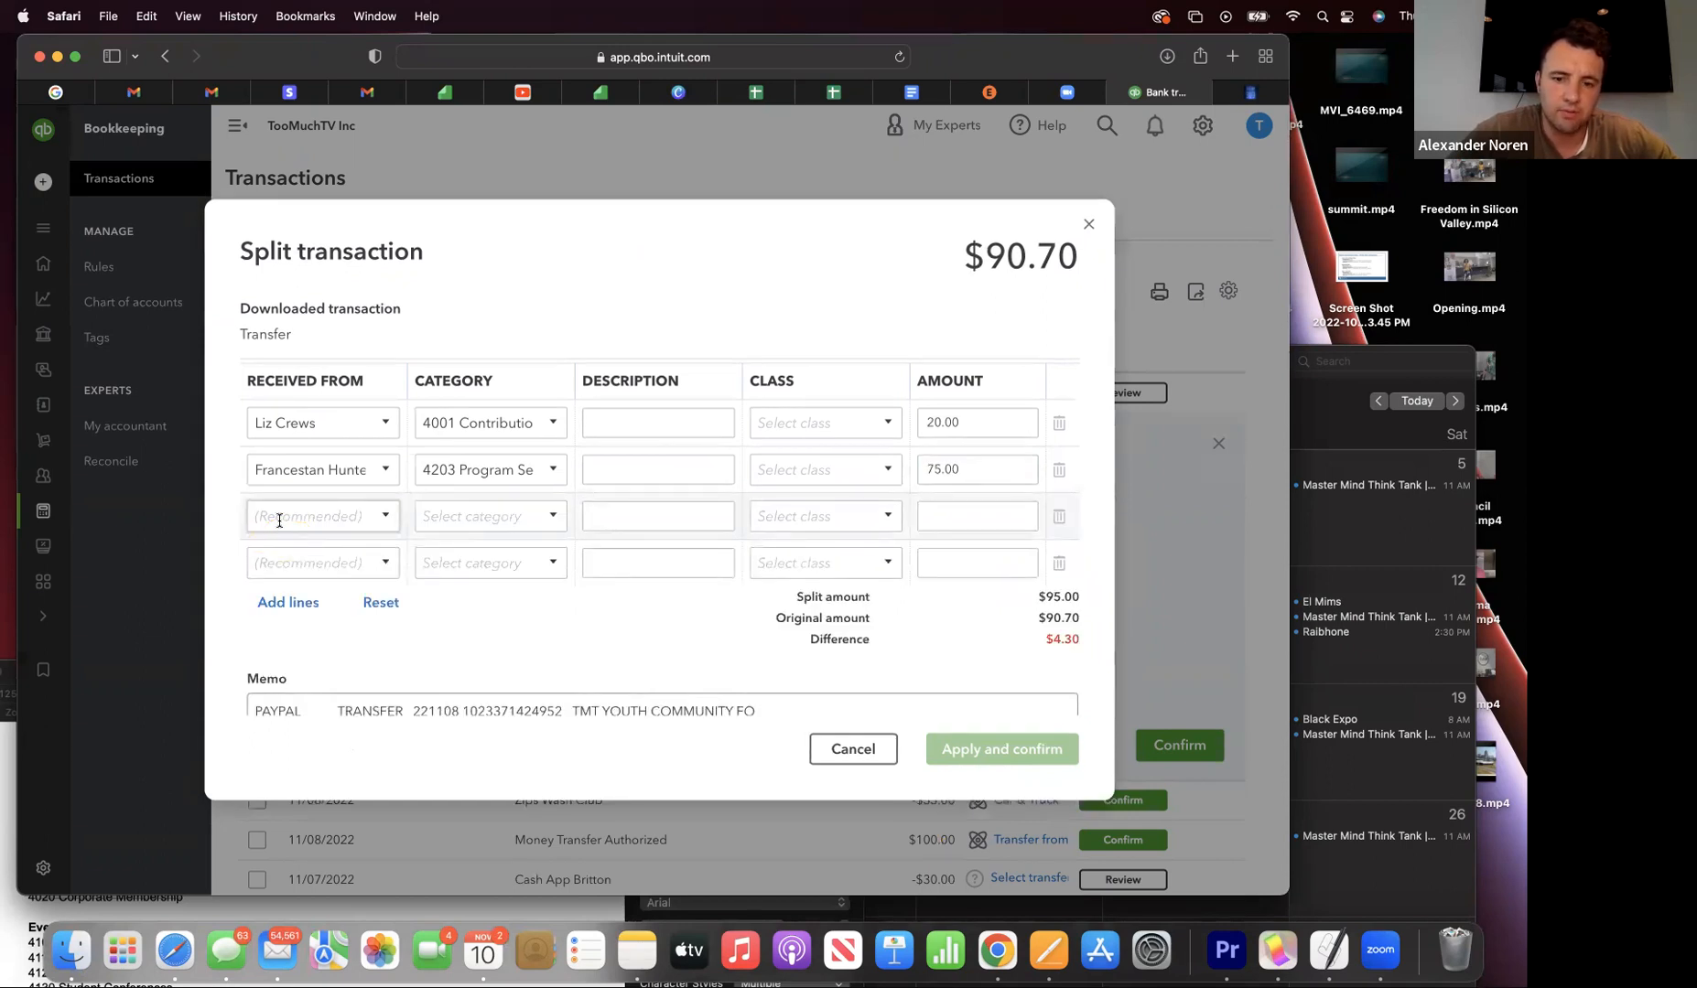
click(276, 521)
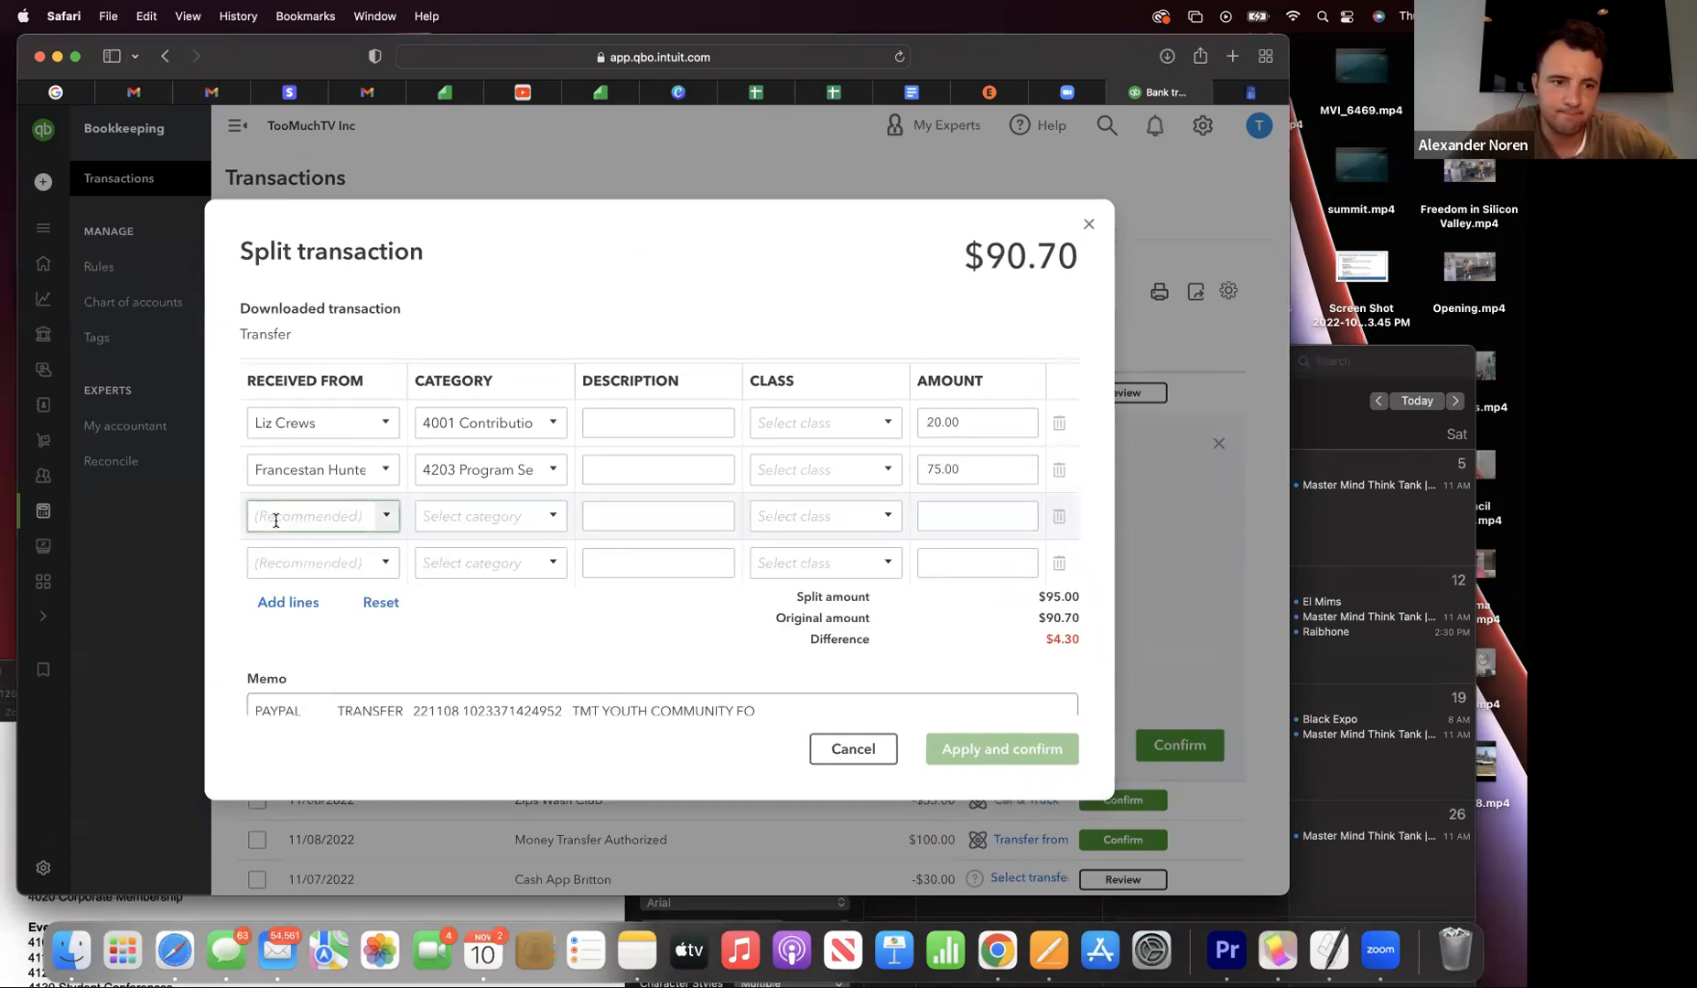
text(PayPal)
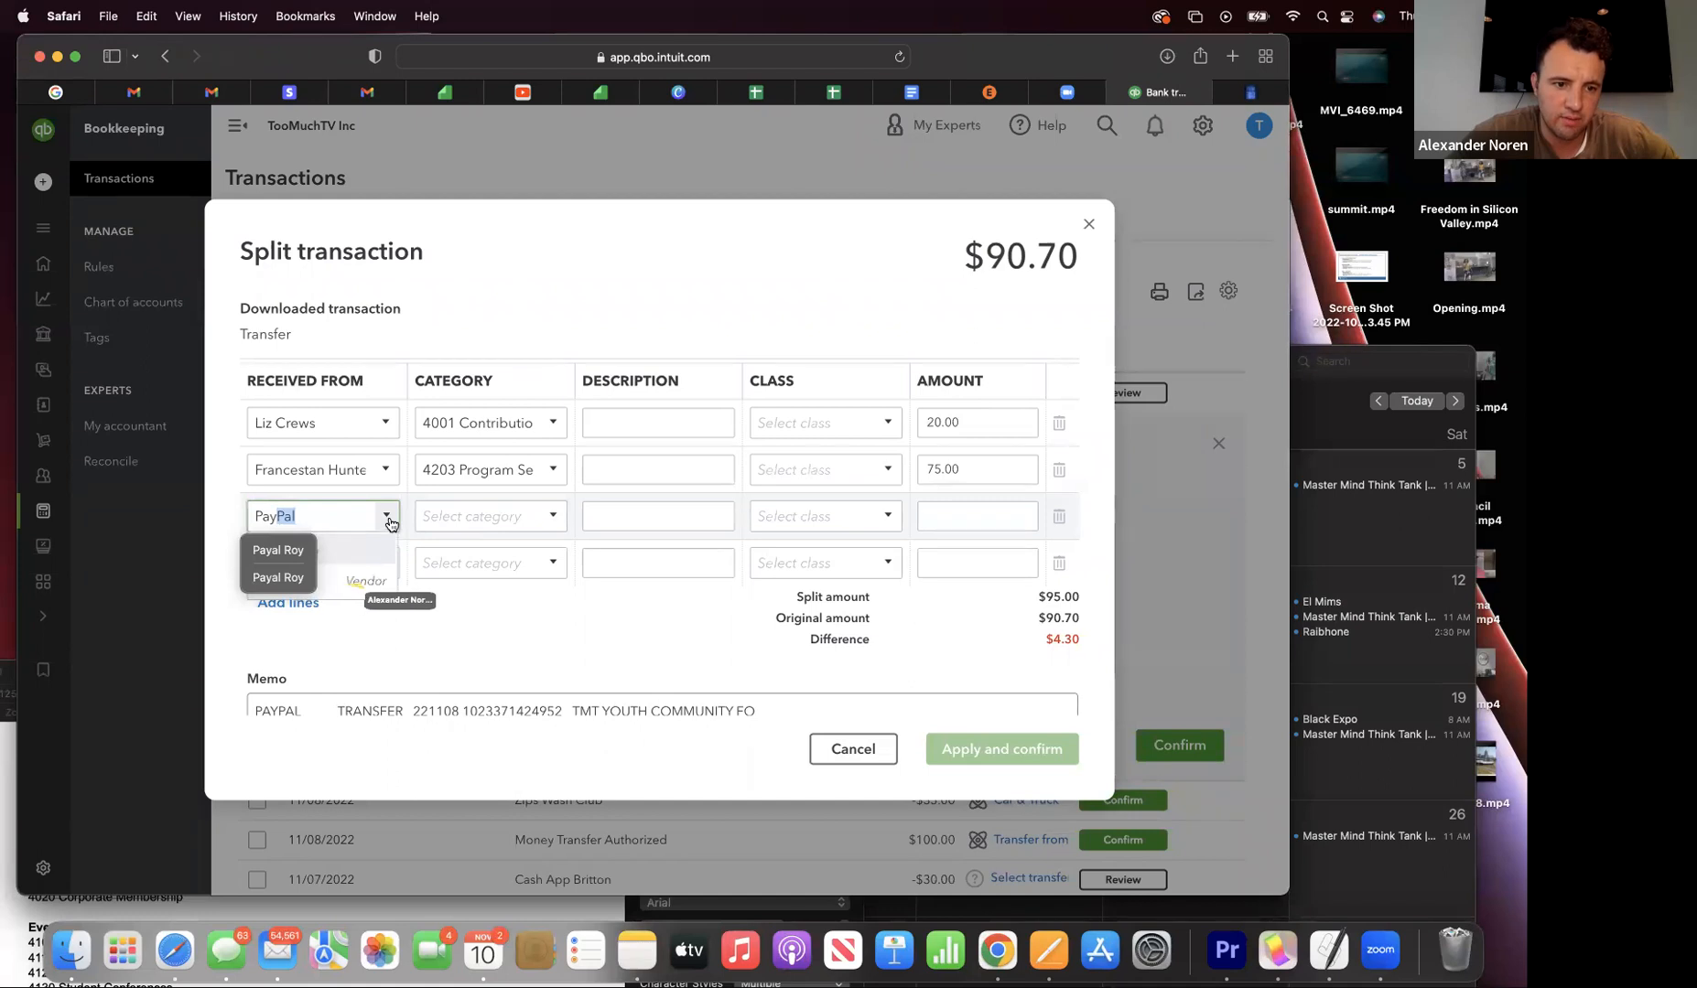
click(357, 588)
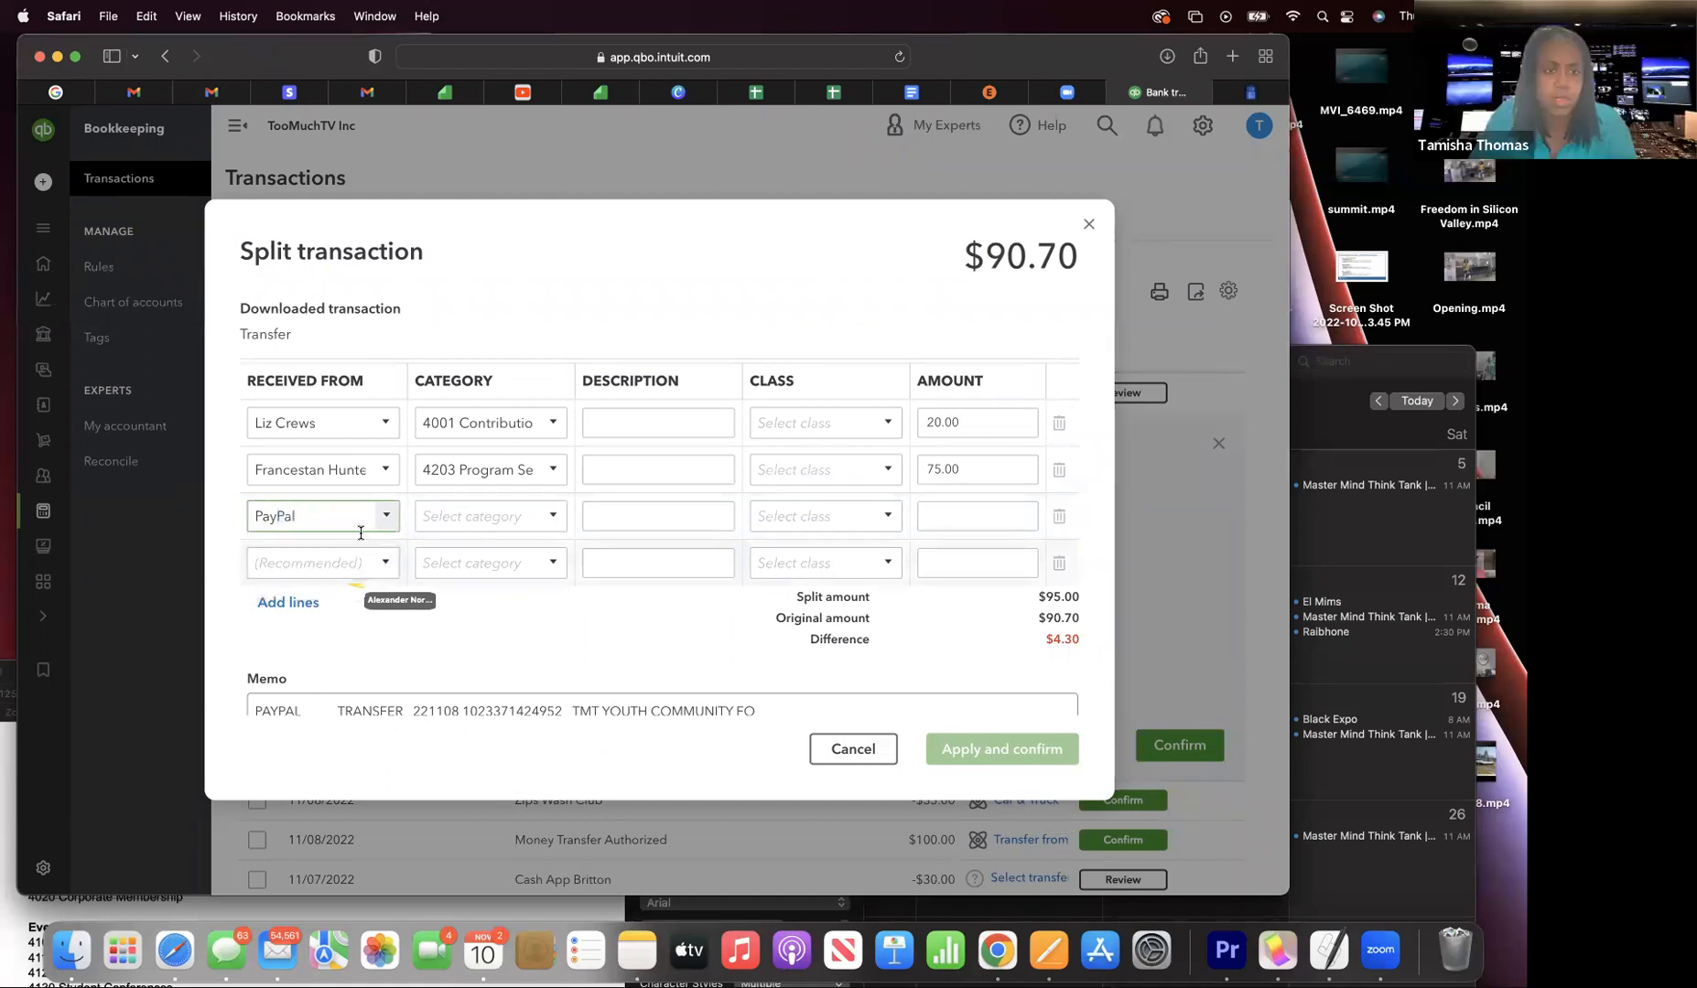
click(387, 518)
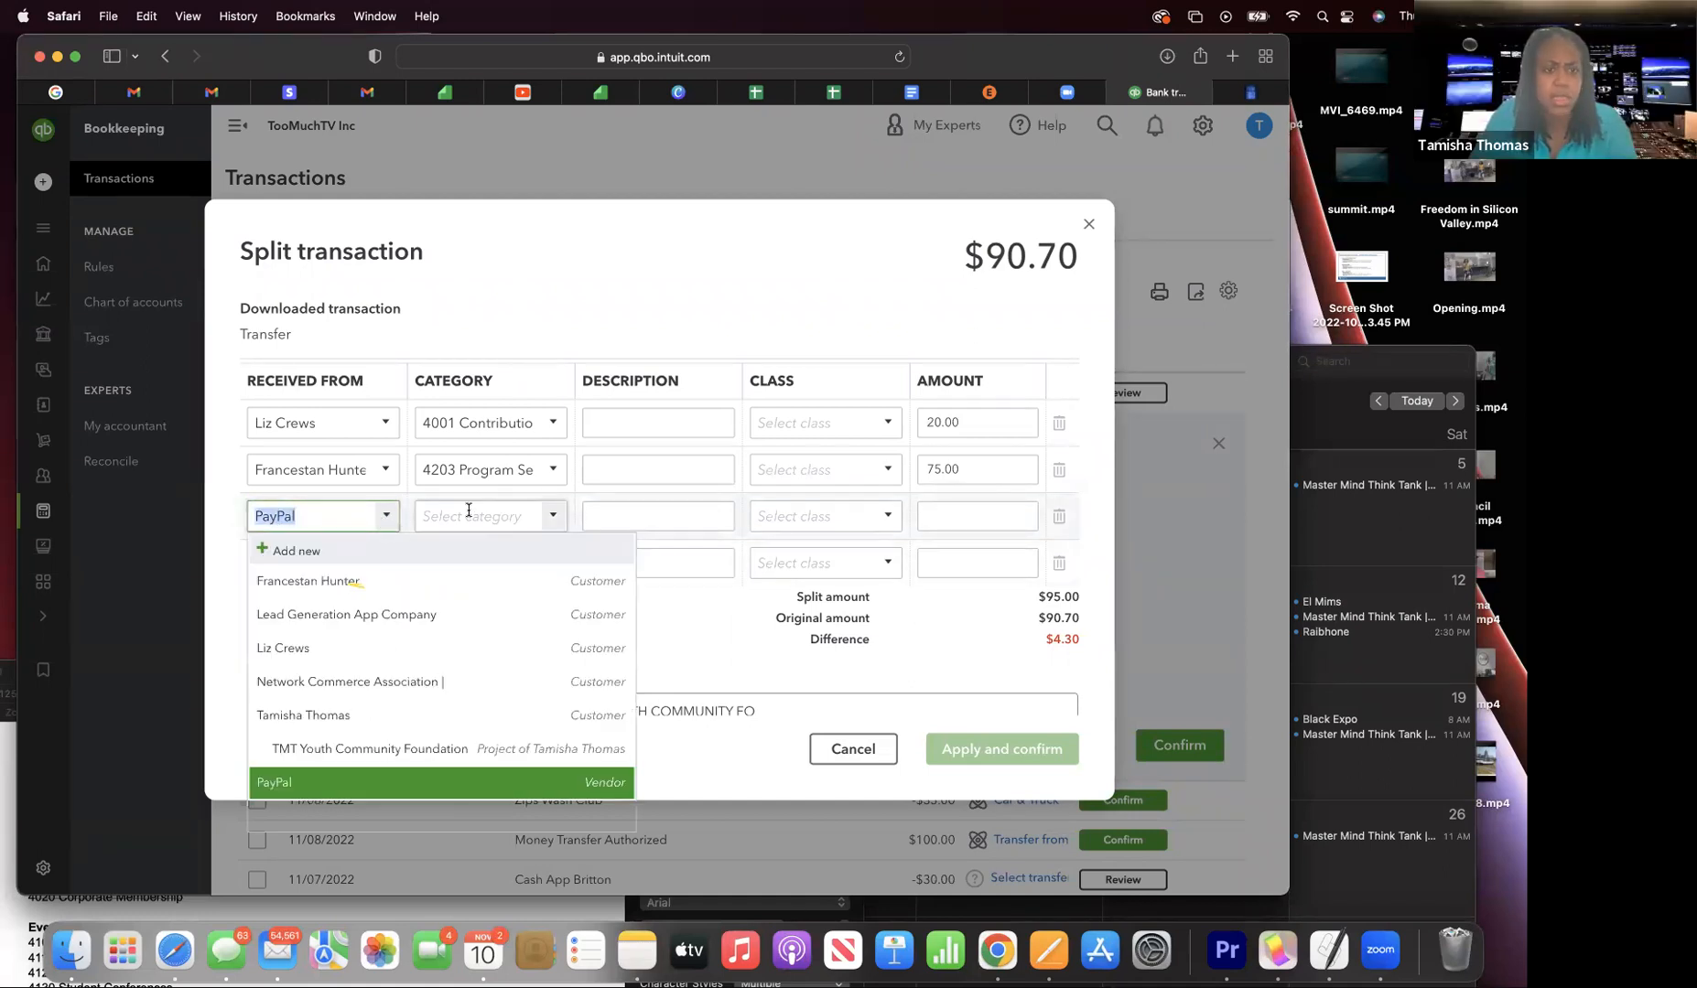
click(389, 520)
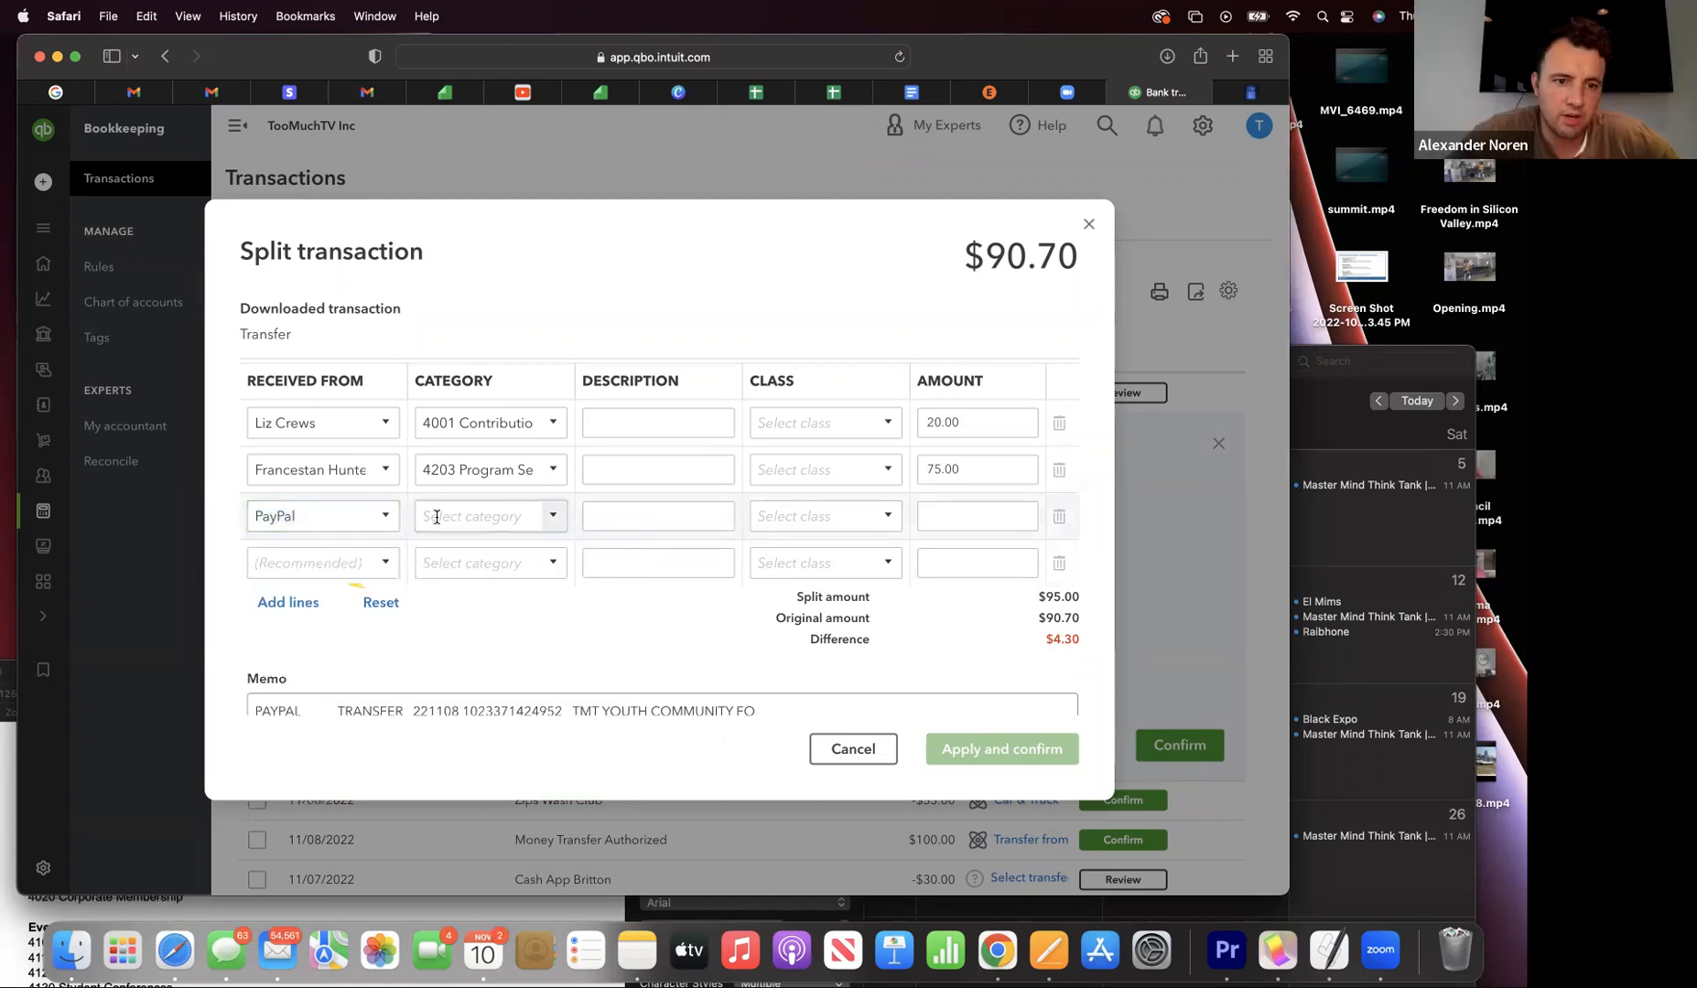
click(438, 518)
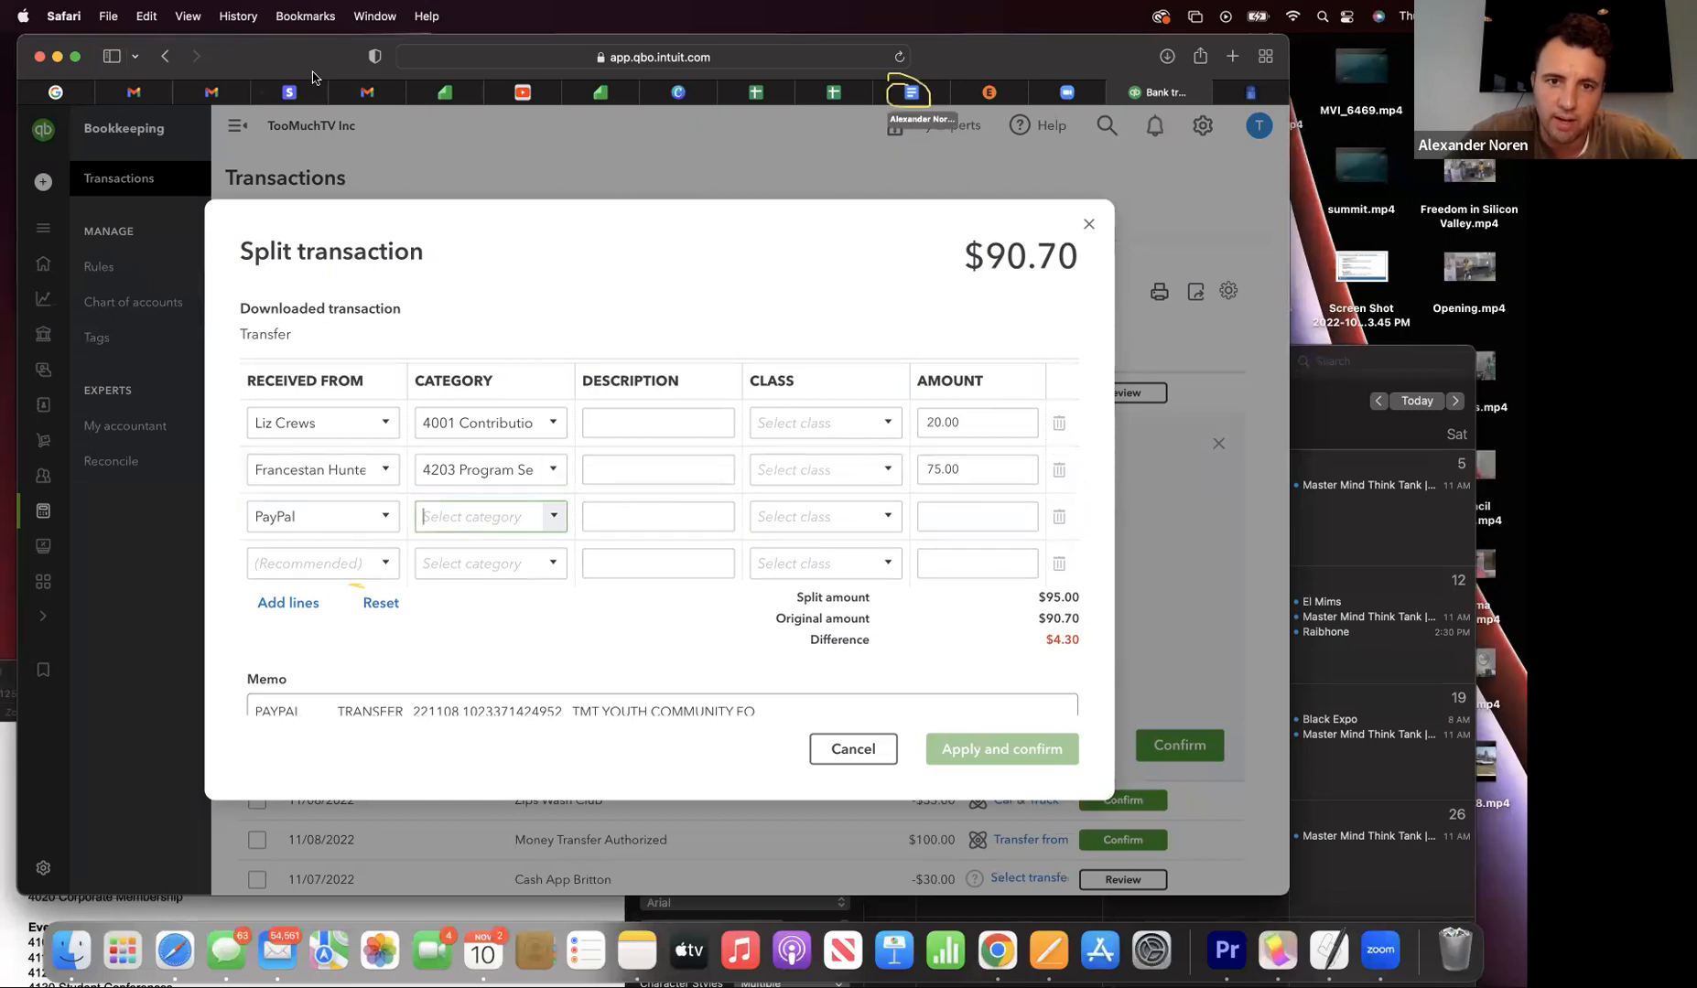
mouse_move(295, 68)
mouse_down()
mouse_move(285, 183)
mouse_move(298, 77)
mouse_move(324, 56)
mouse_up()
- In the Google Docs account list, number the Fees heading 8500, then go back to QuickBooks
click(913, 208)
scroll(423, 666, down, 10)
scroll(423, 666, down, 5)
scroll(423, 666, up, 3)
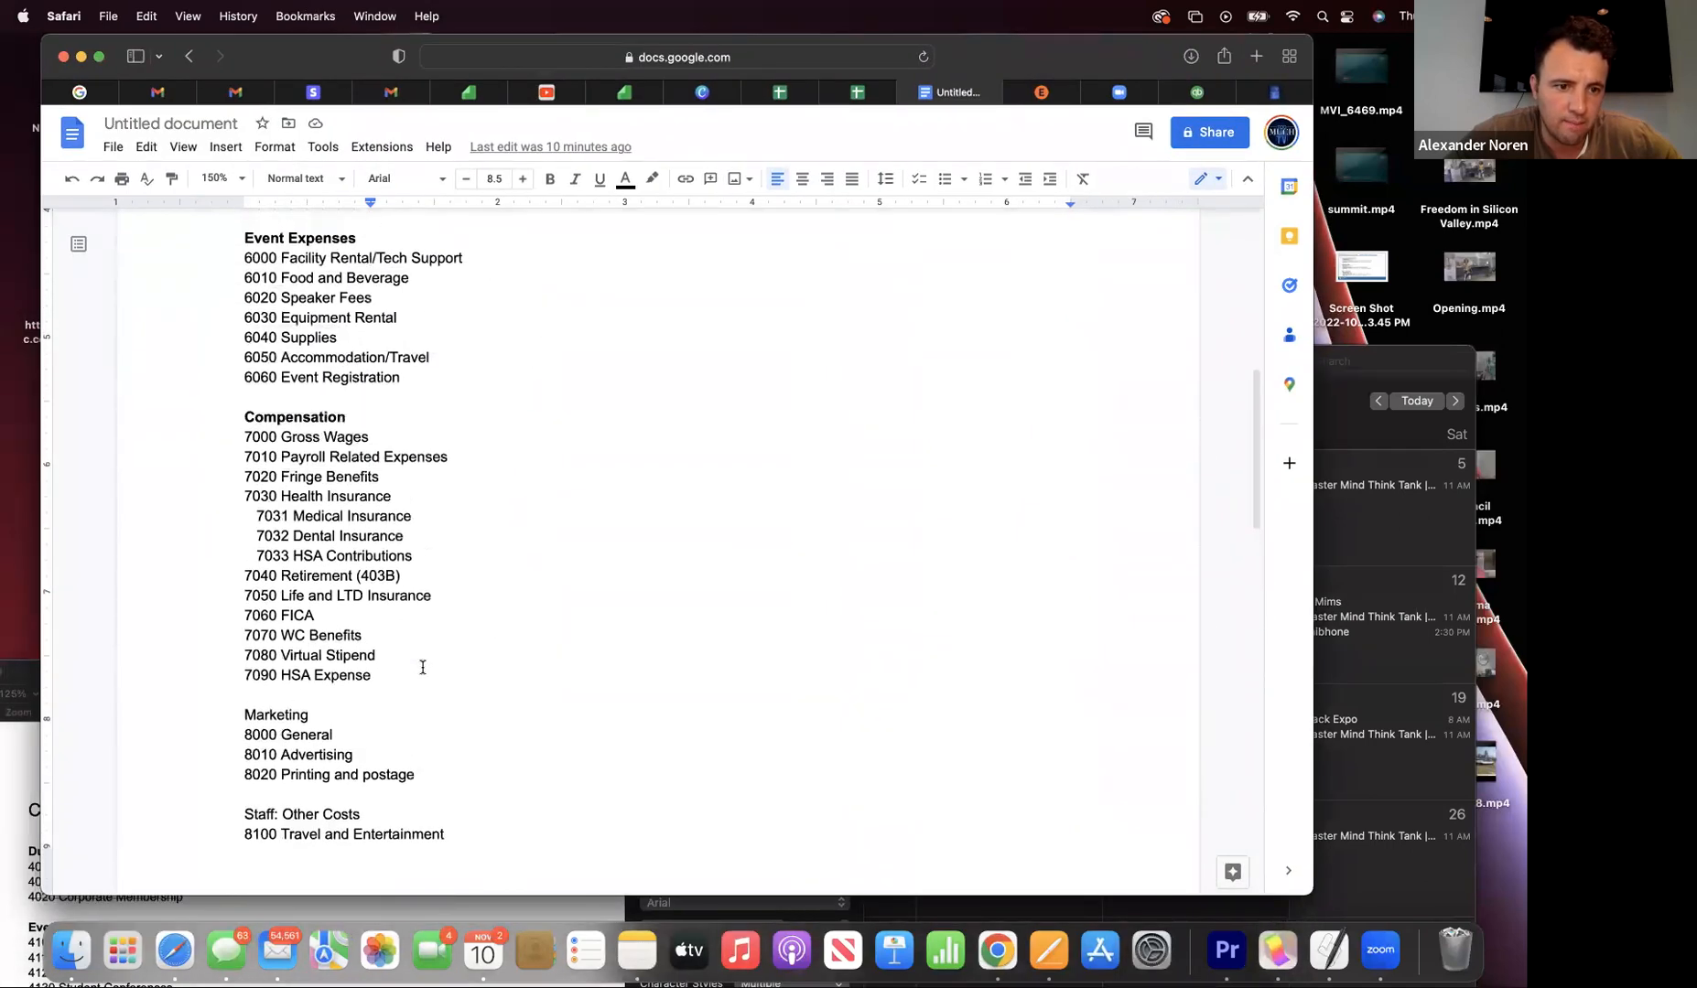
scroll(423, 667, down, 15)
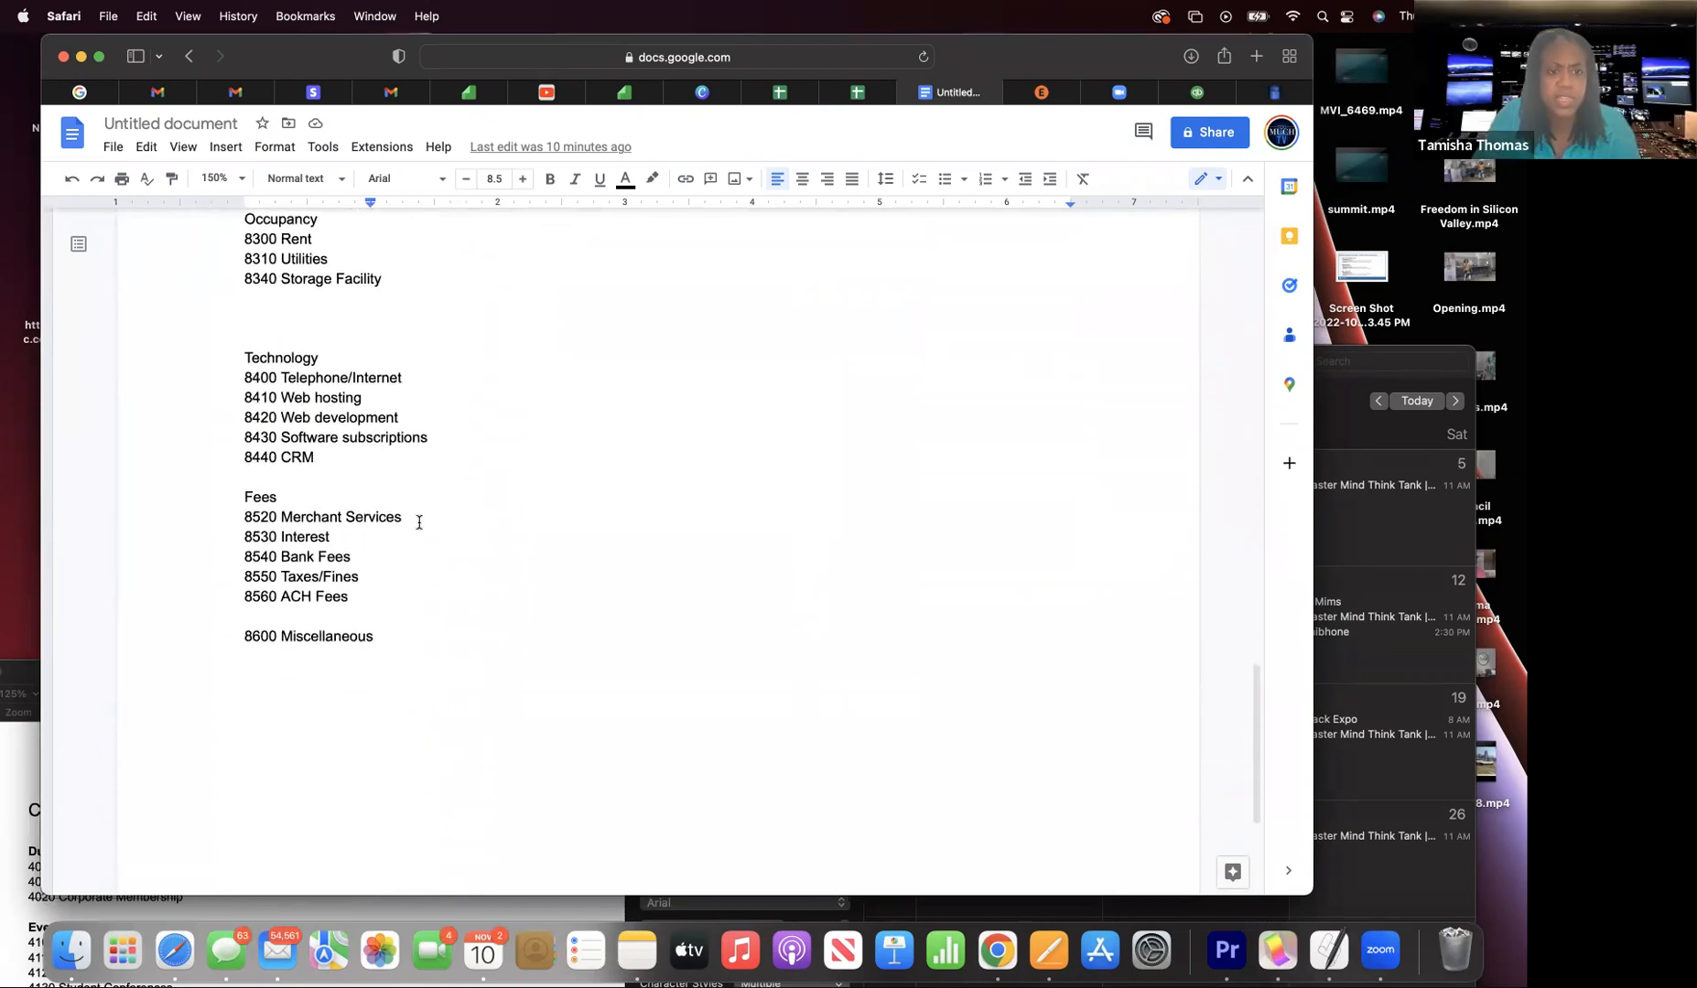
click(242, 499)
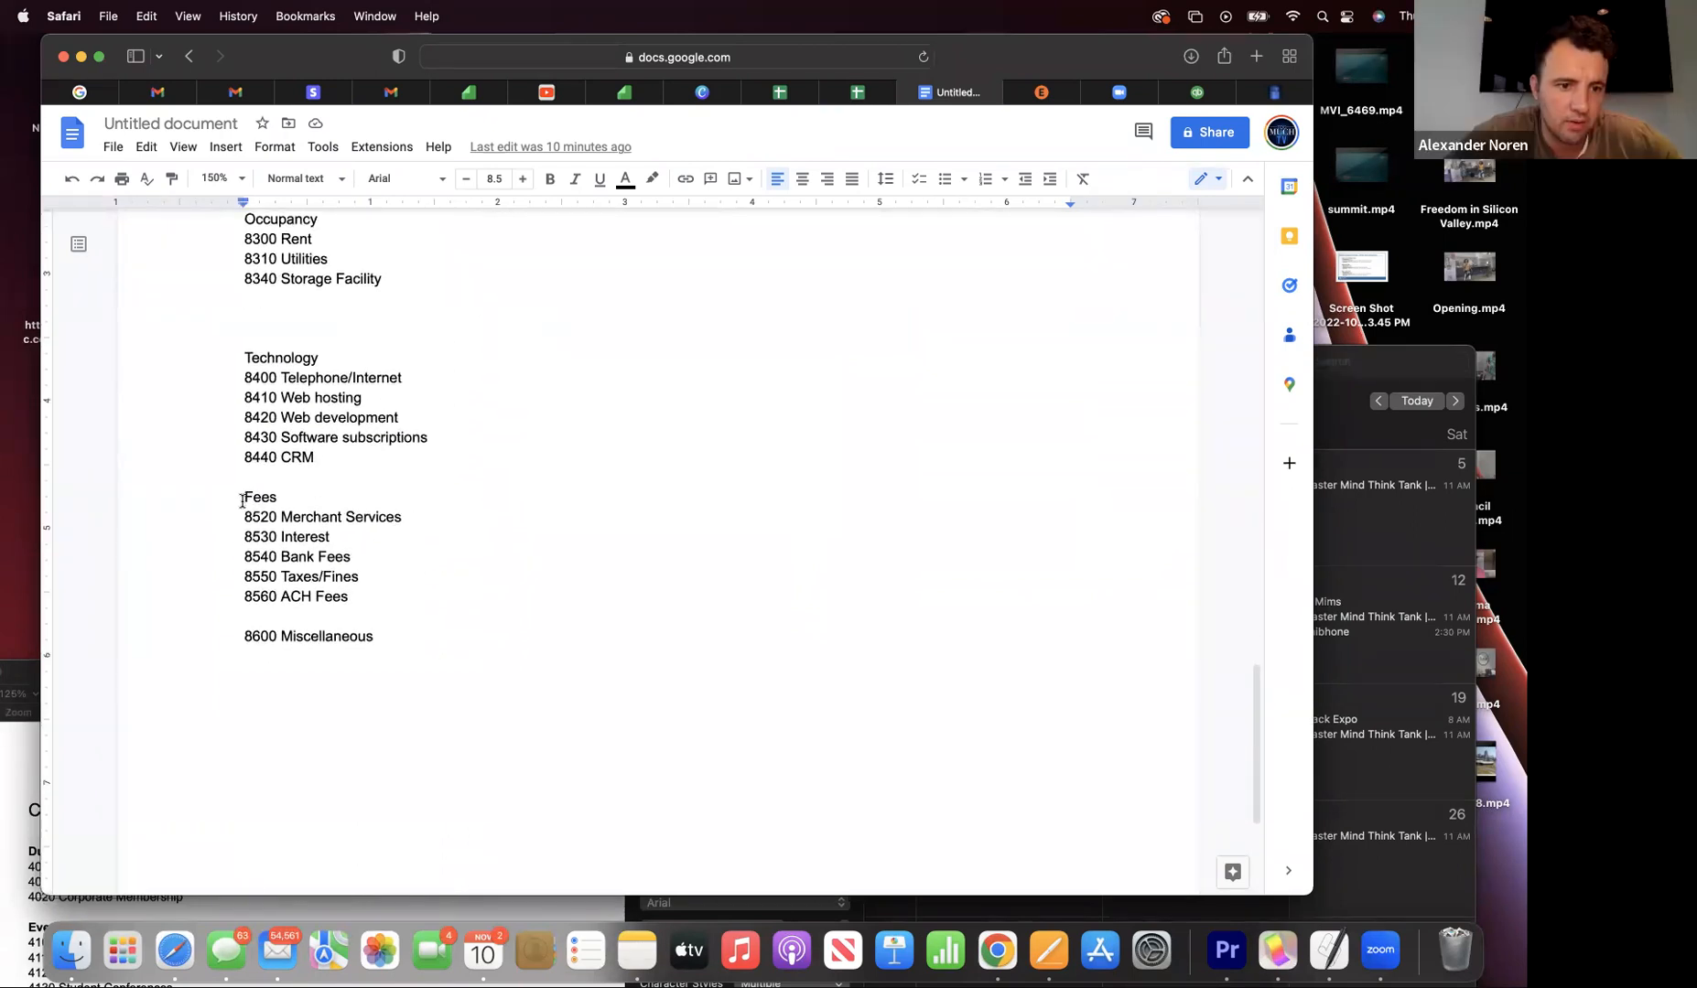
text(8500)
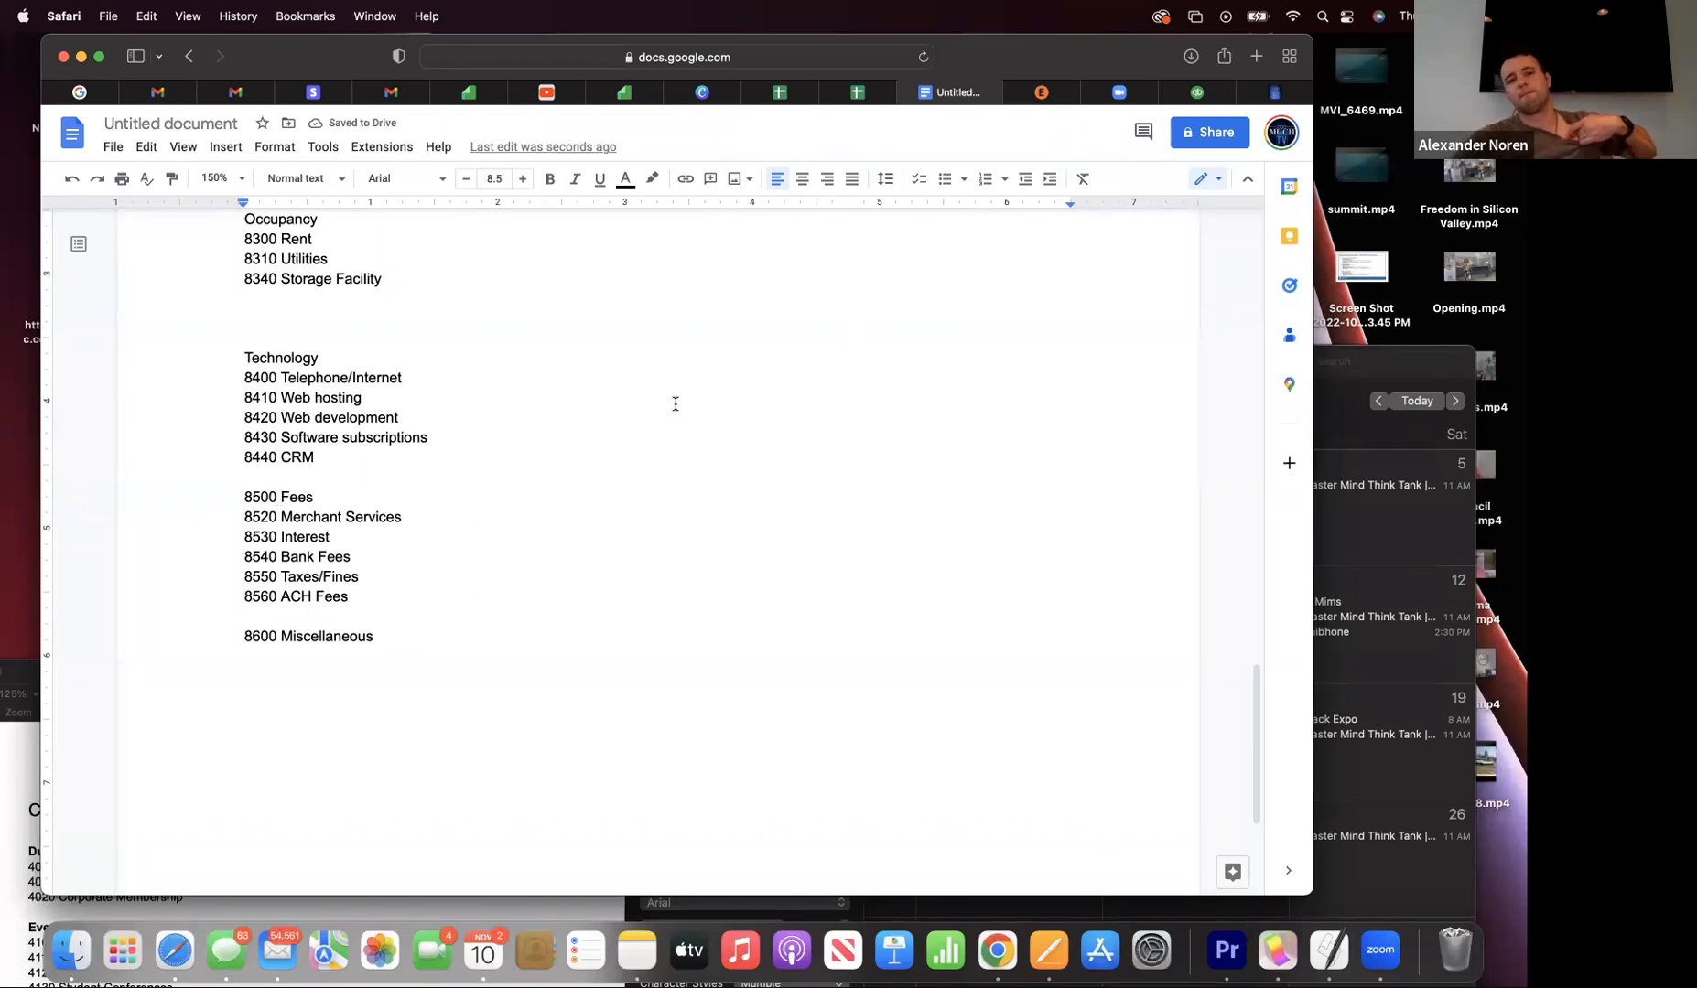
drag(362, 62, 361, 170)
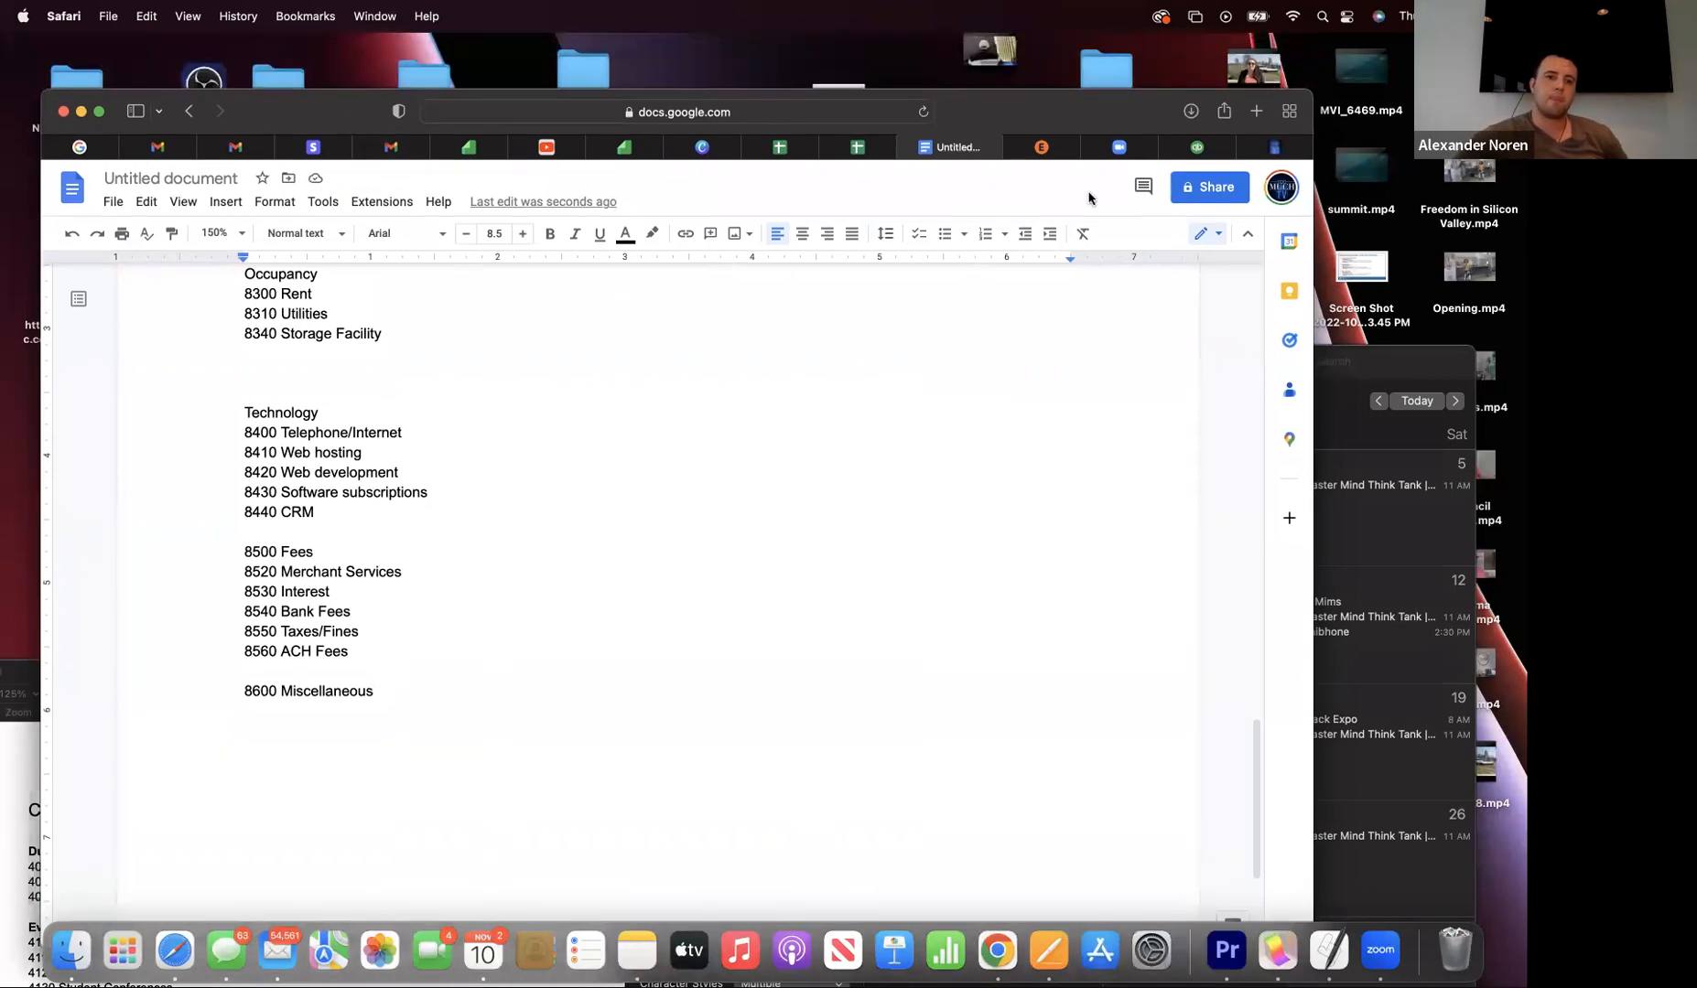
click(1180, 146)
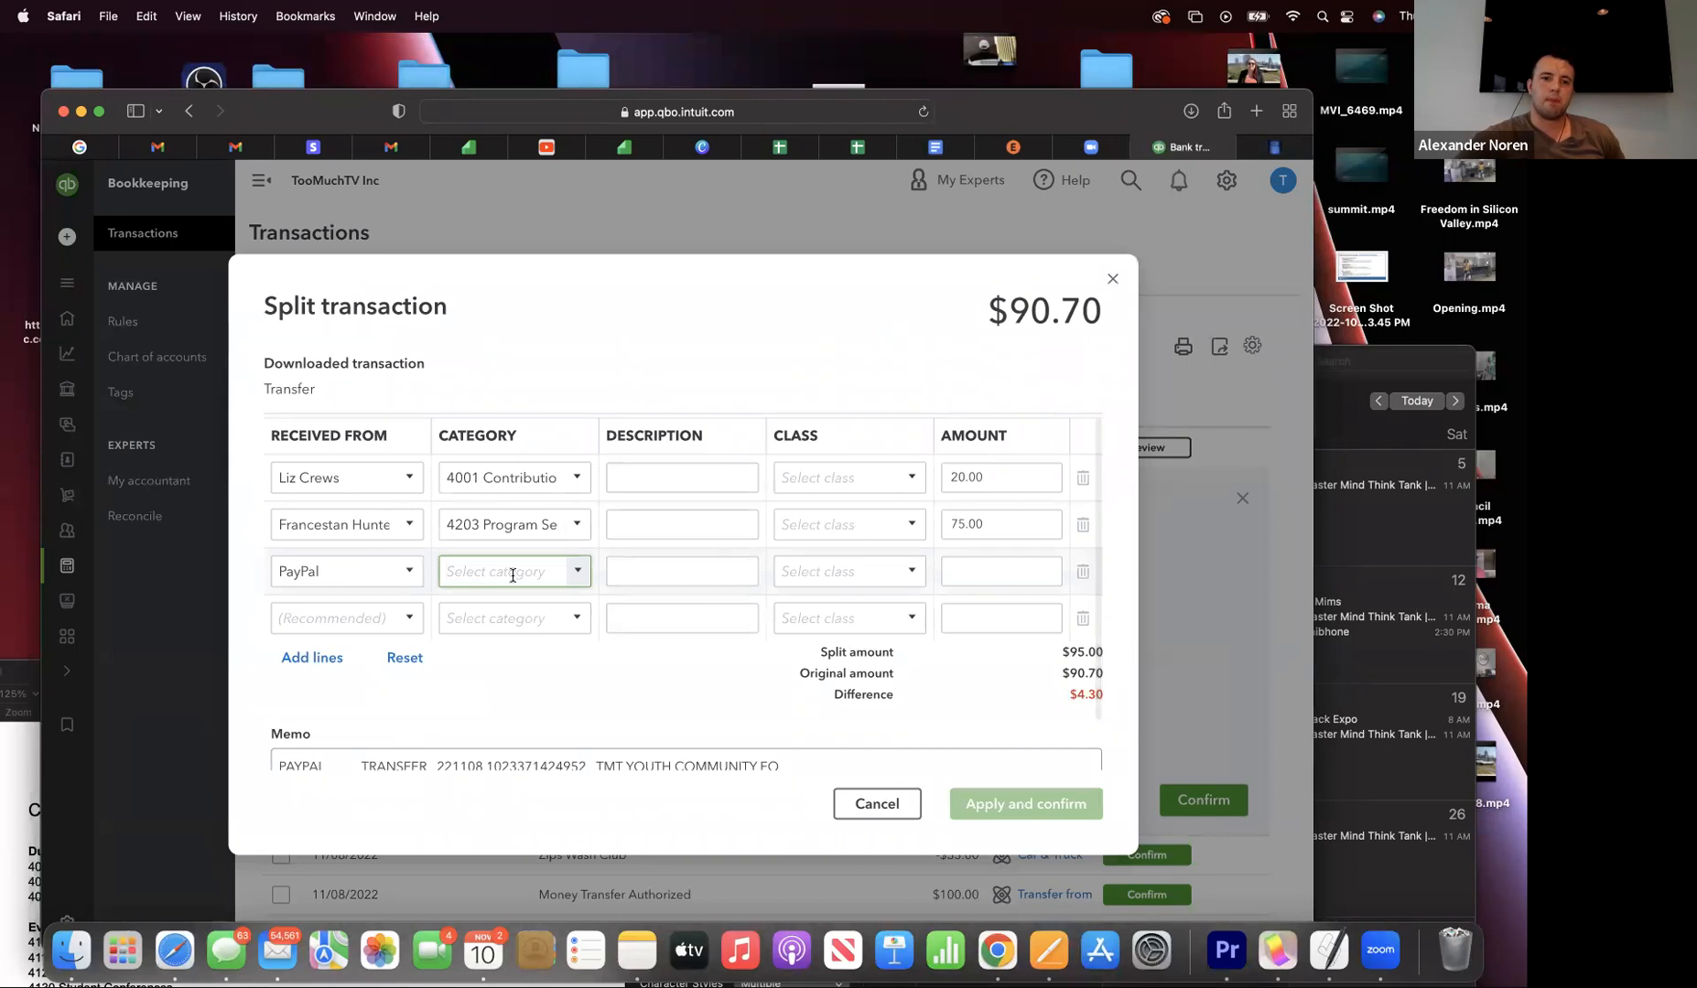
- Create a new category account for the PayPal line with account type Expenses
click(578, 575)
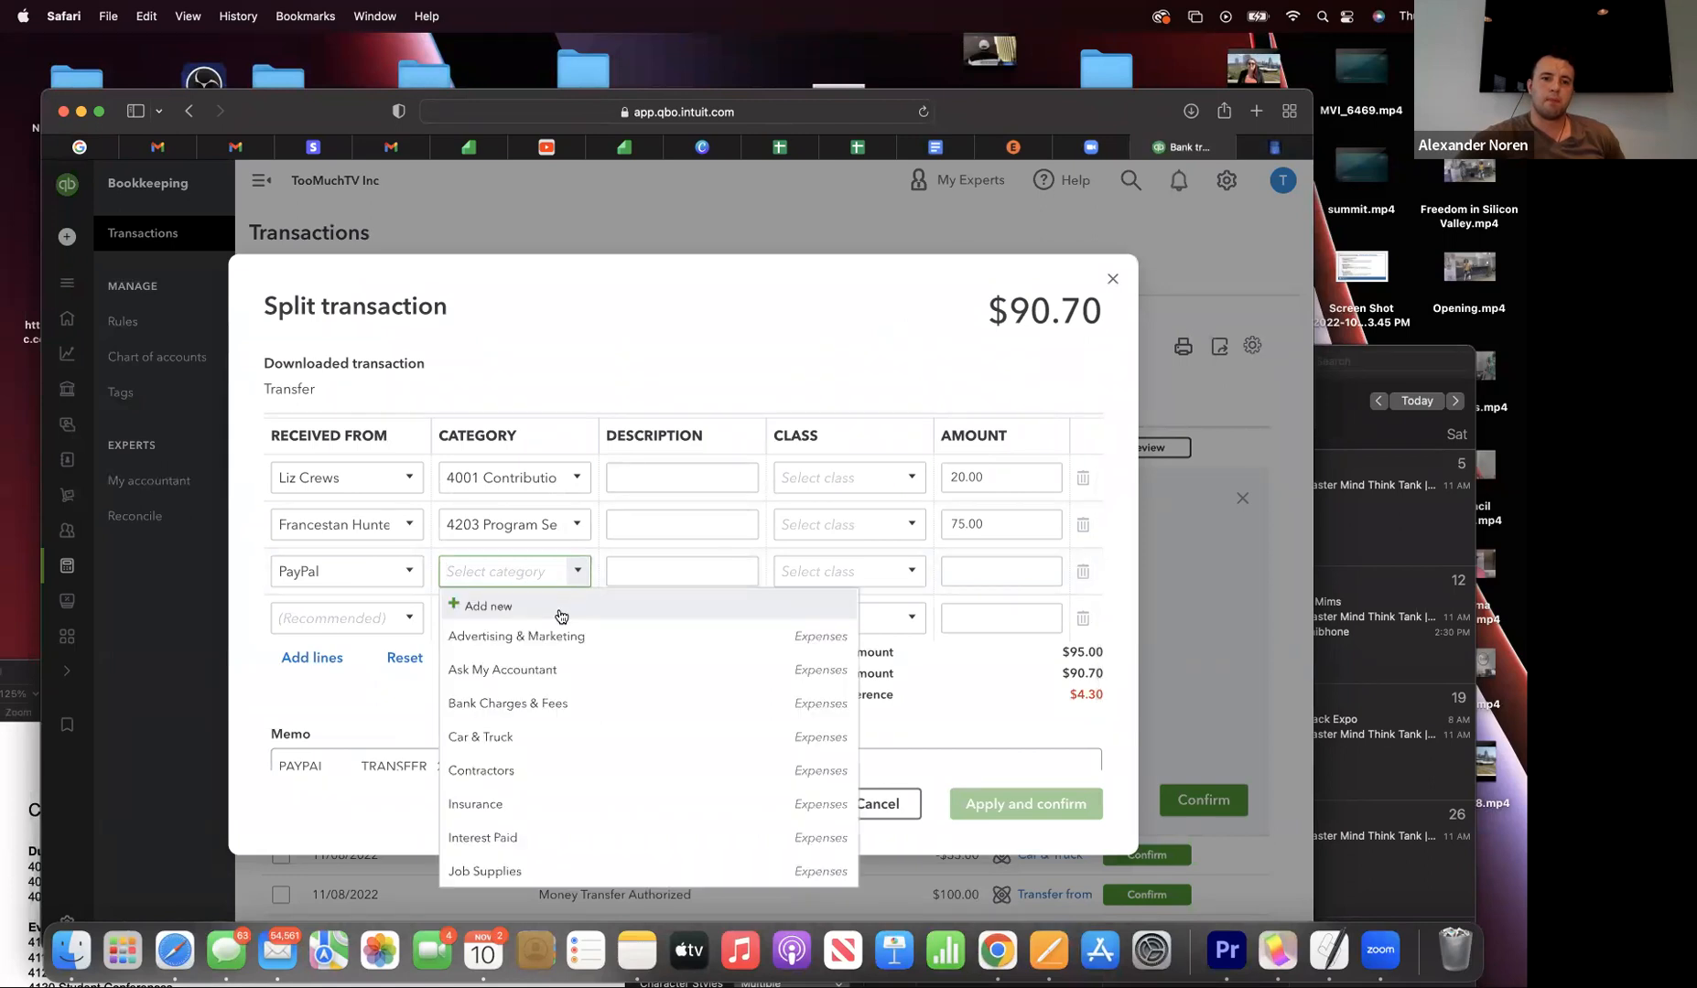
click(560, 606)
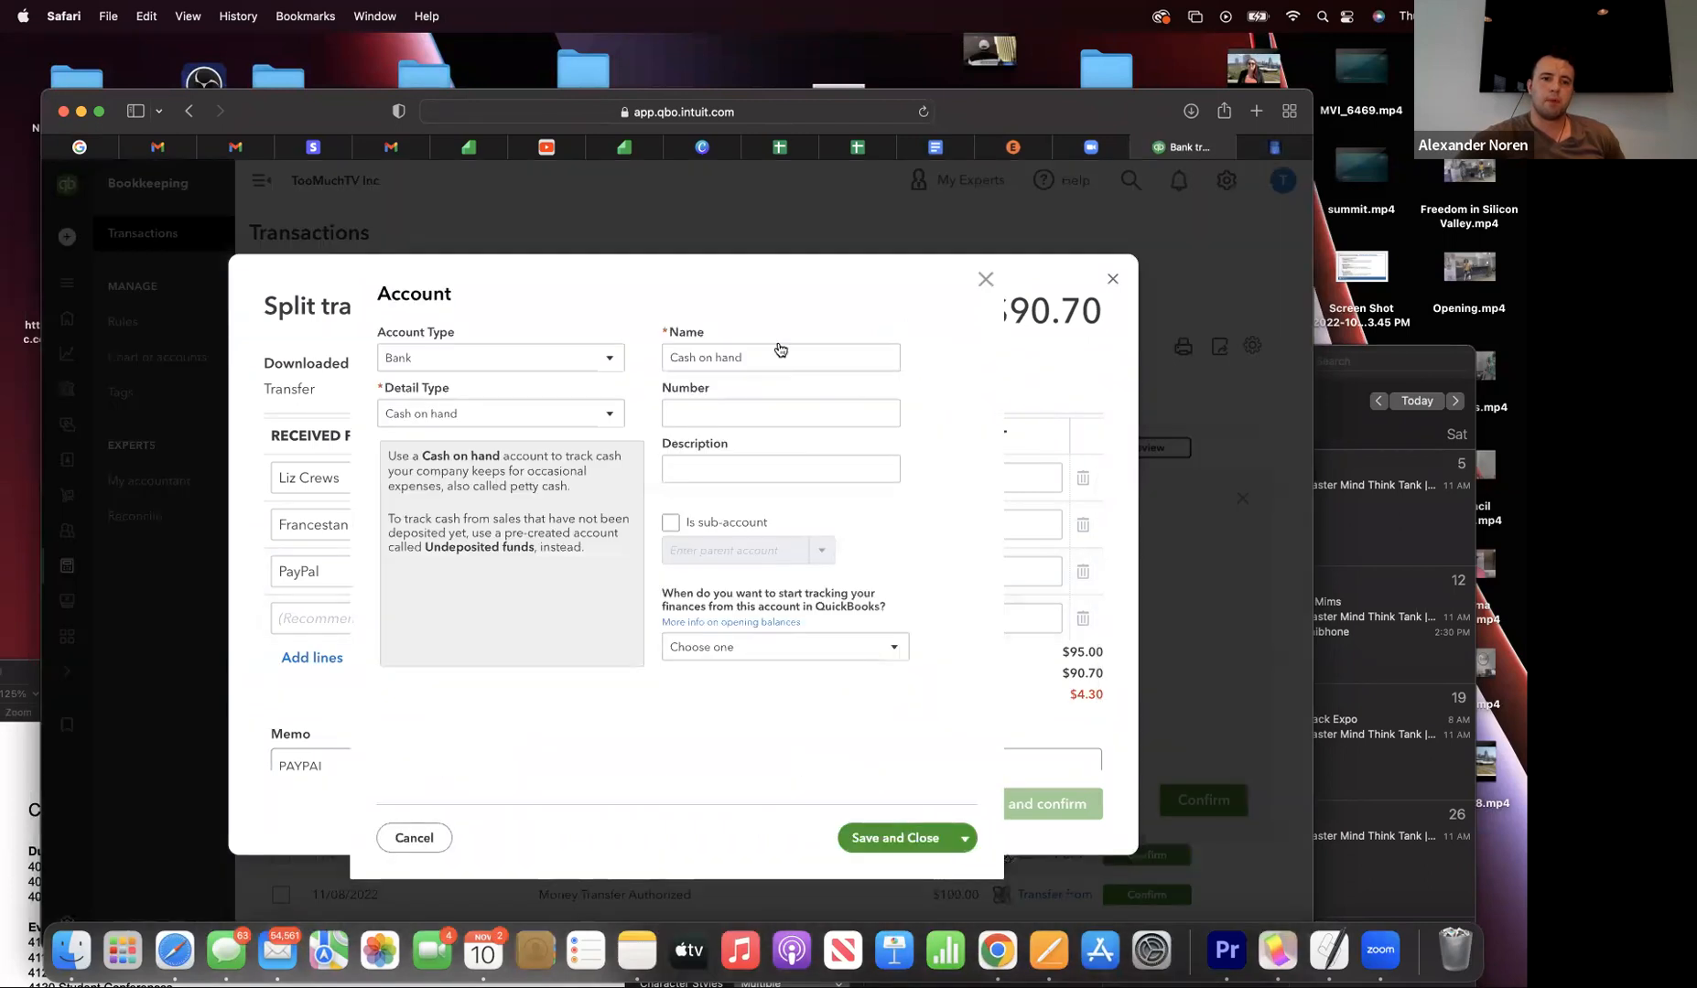
click(483, 358)
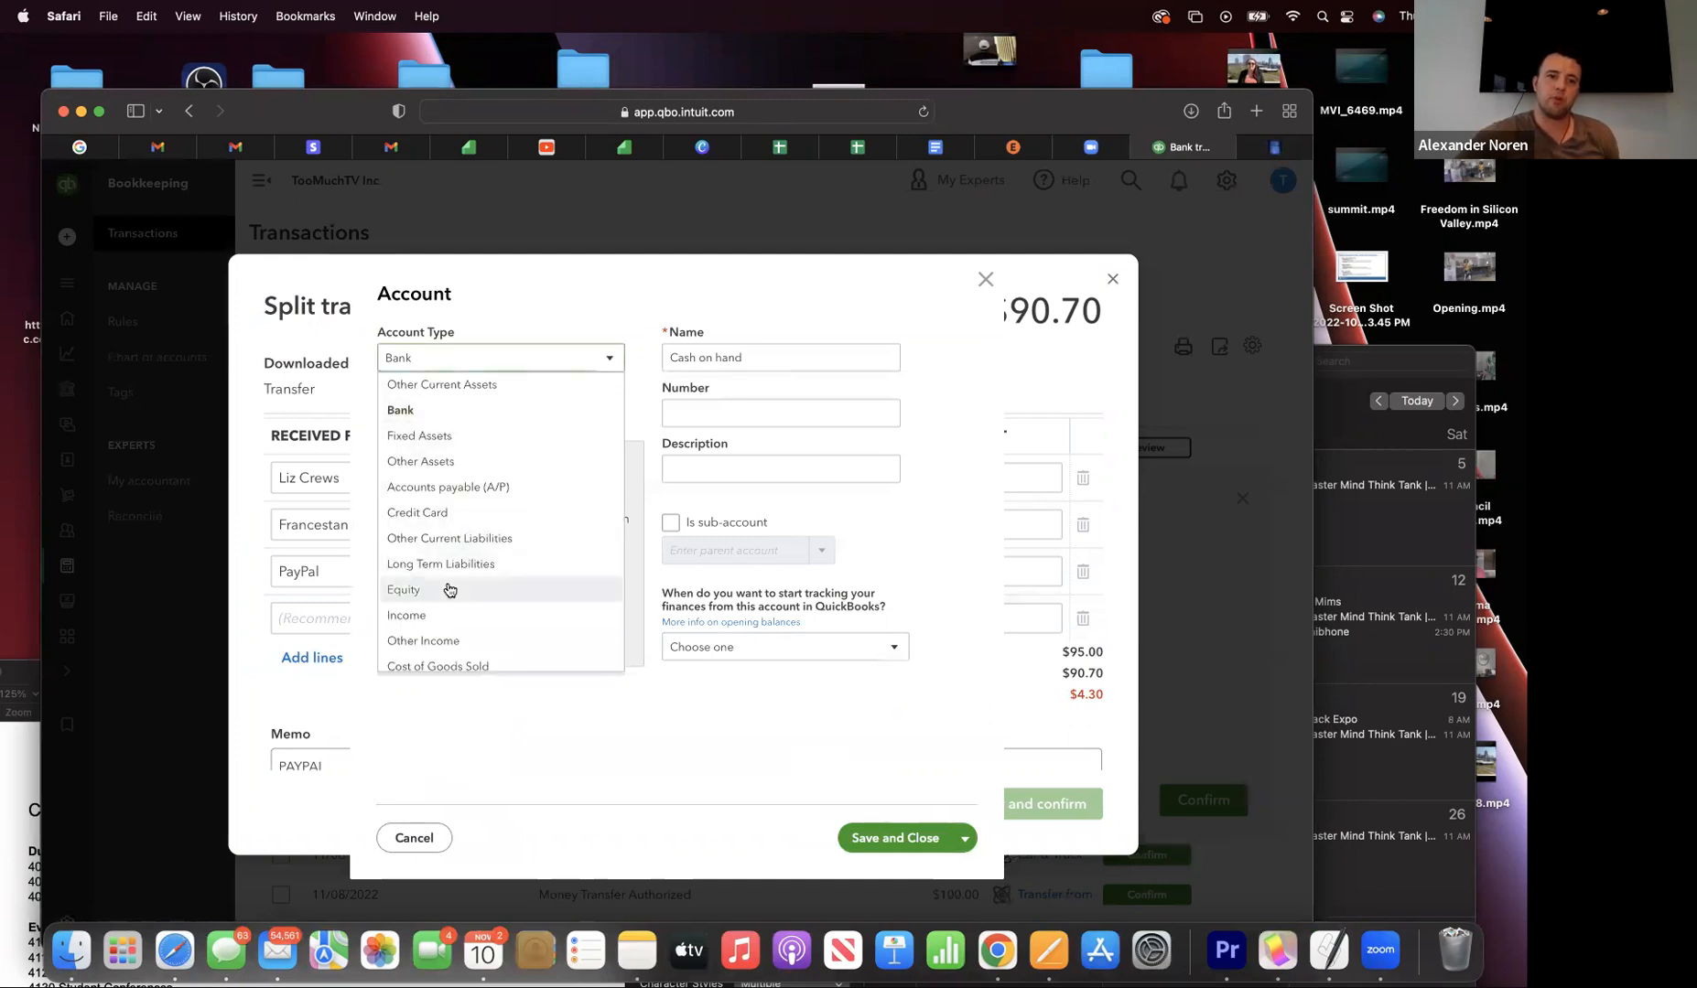
scroll(450, 589, down, 2)
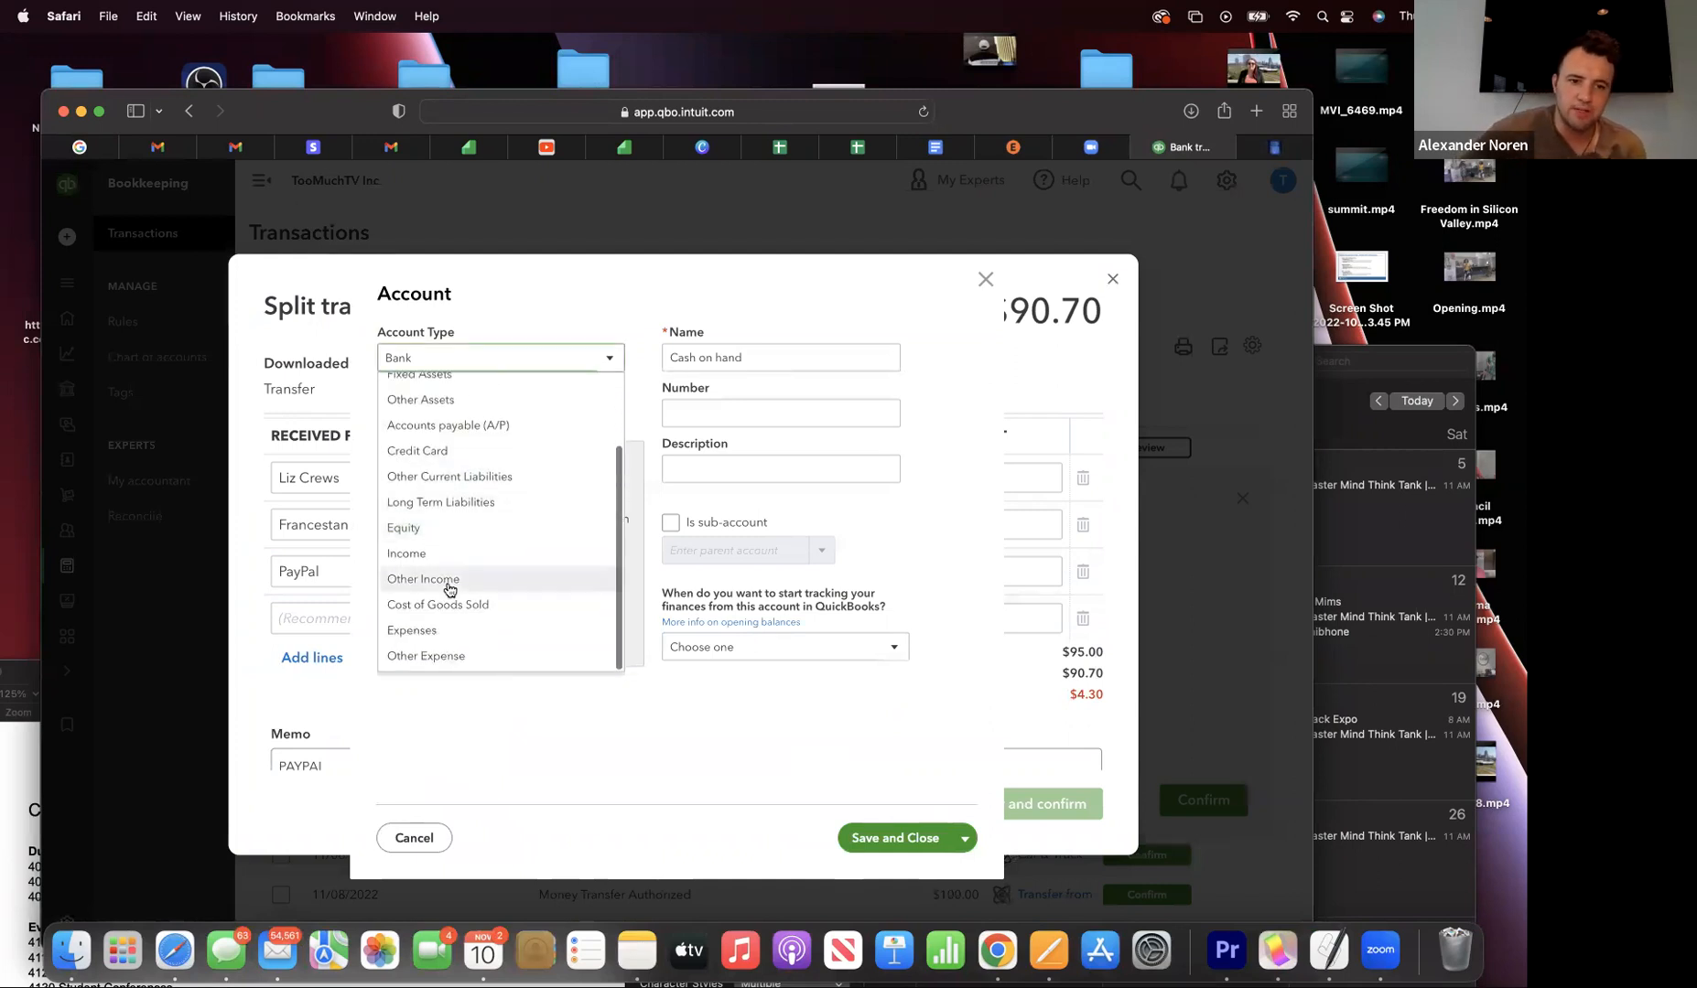
click(441, 631)
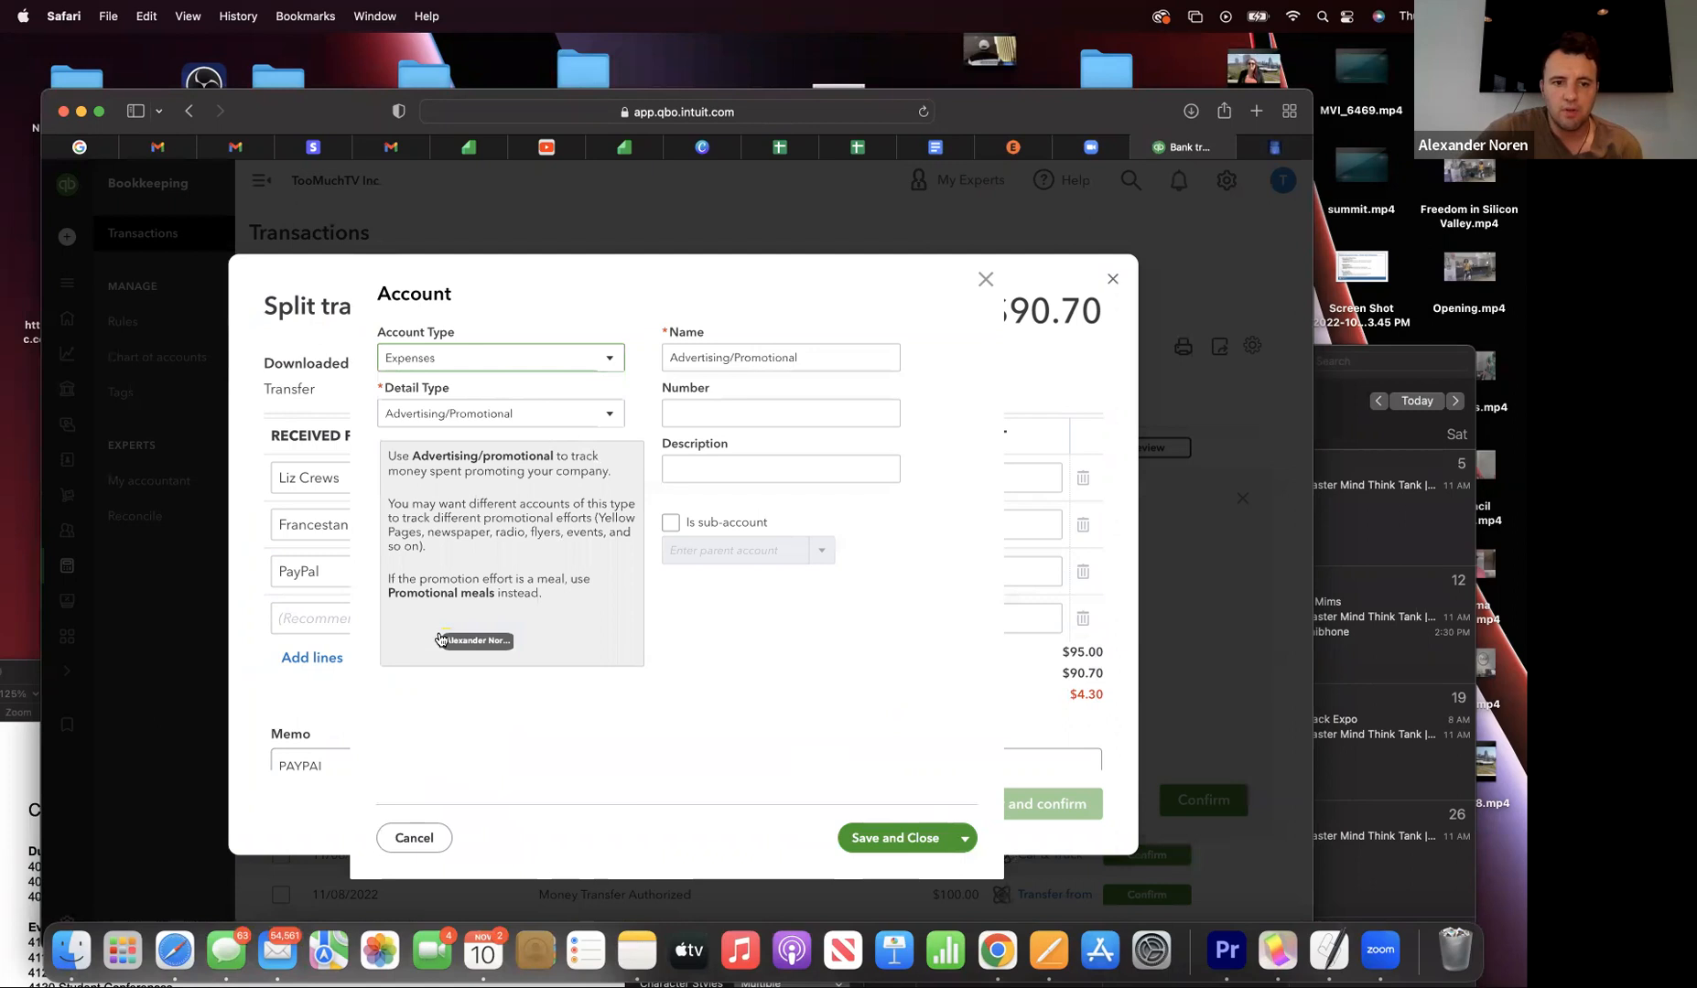
- Set the new account's detail type to Finance costs
click(481, 414)
scroll(474, 620, down, 8)
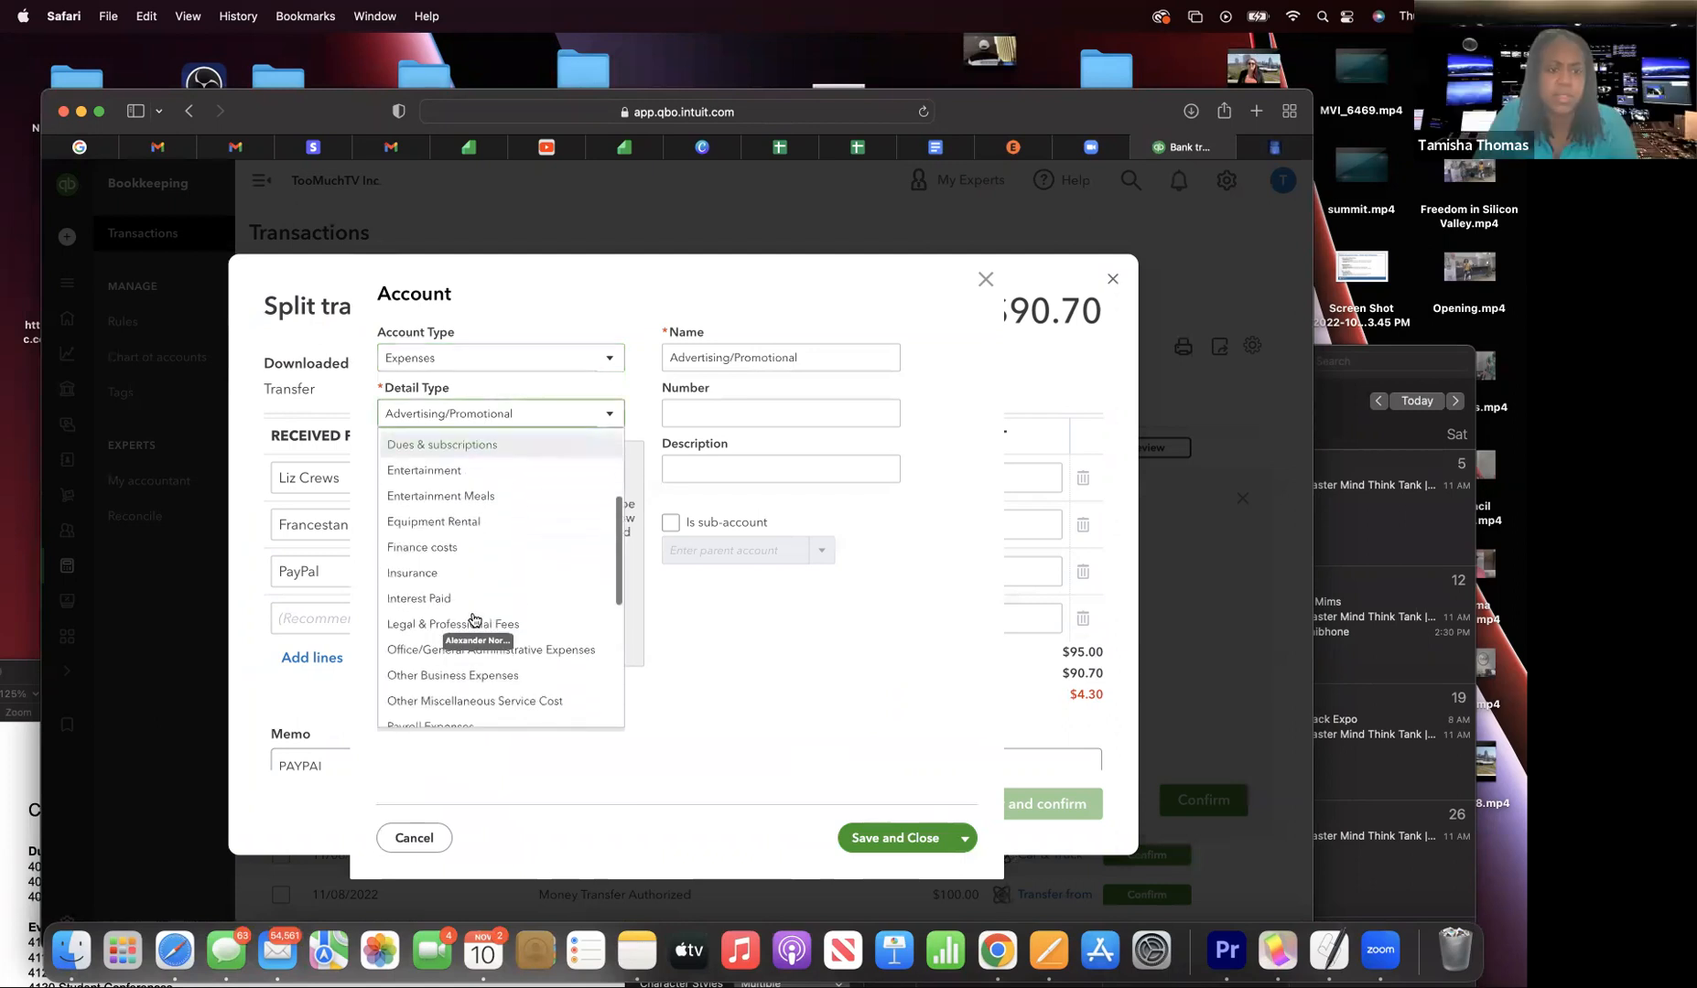
scroll(474, 622, up, 10)
scroll(474, 619, down, 5)
scroll(474, 619, down, 6)
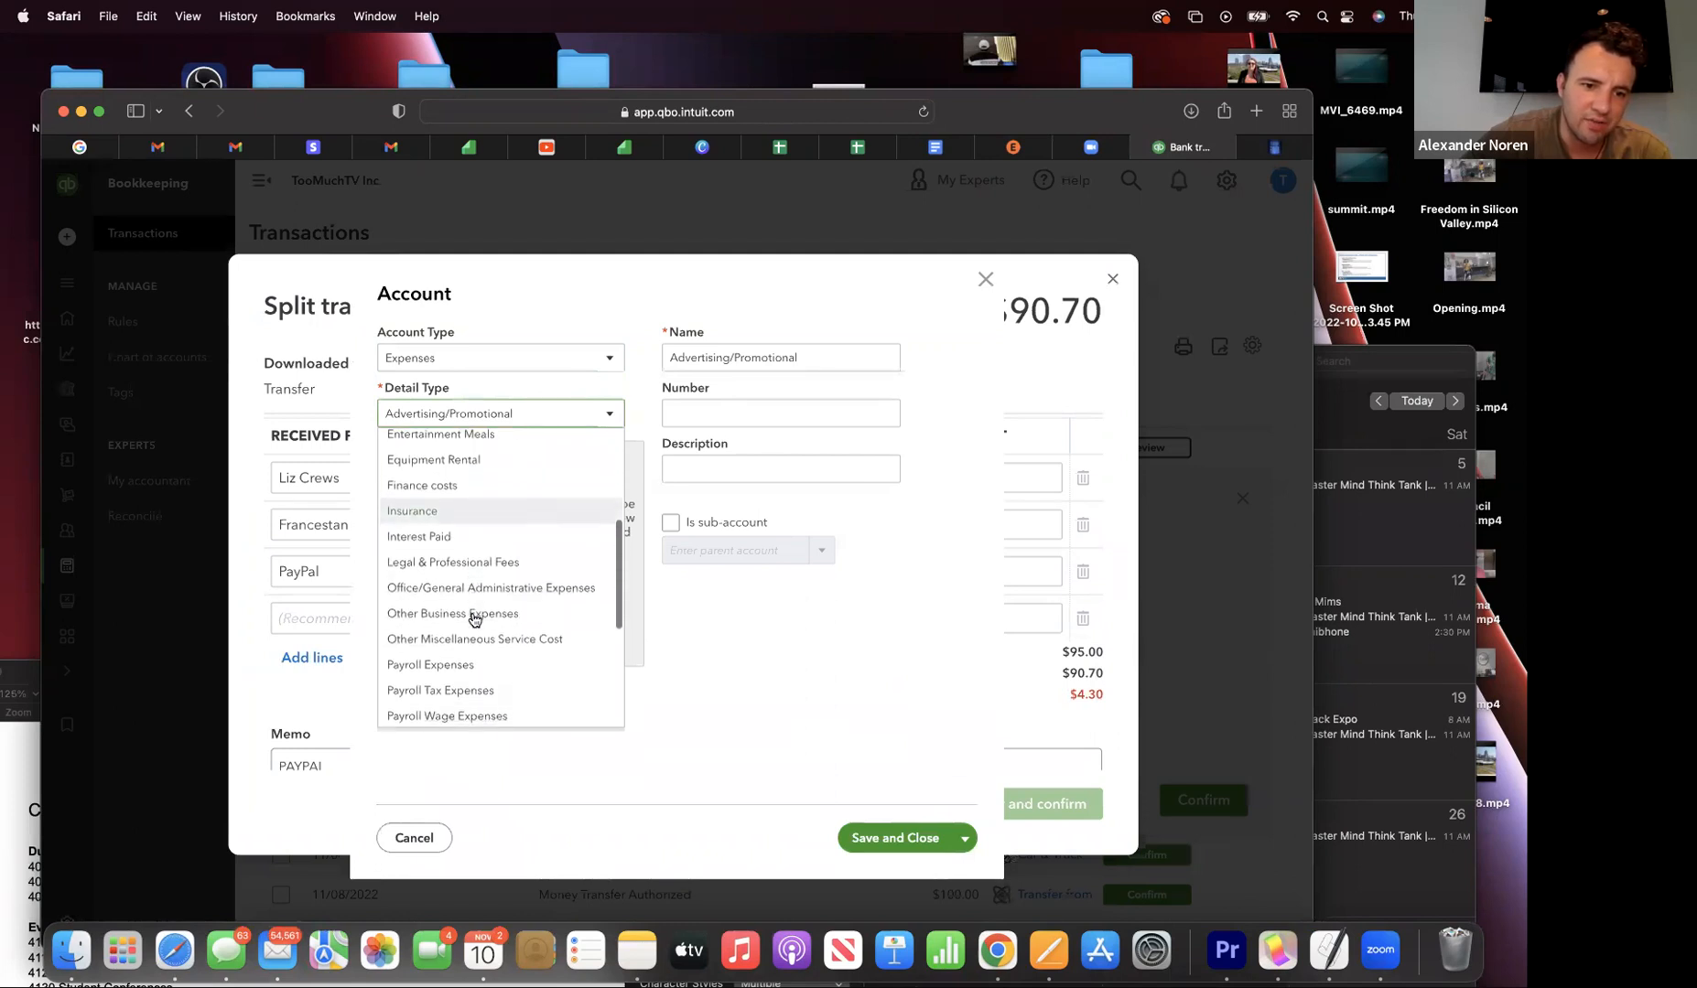
scroll(474, 619, up, 7)
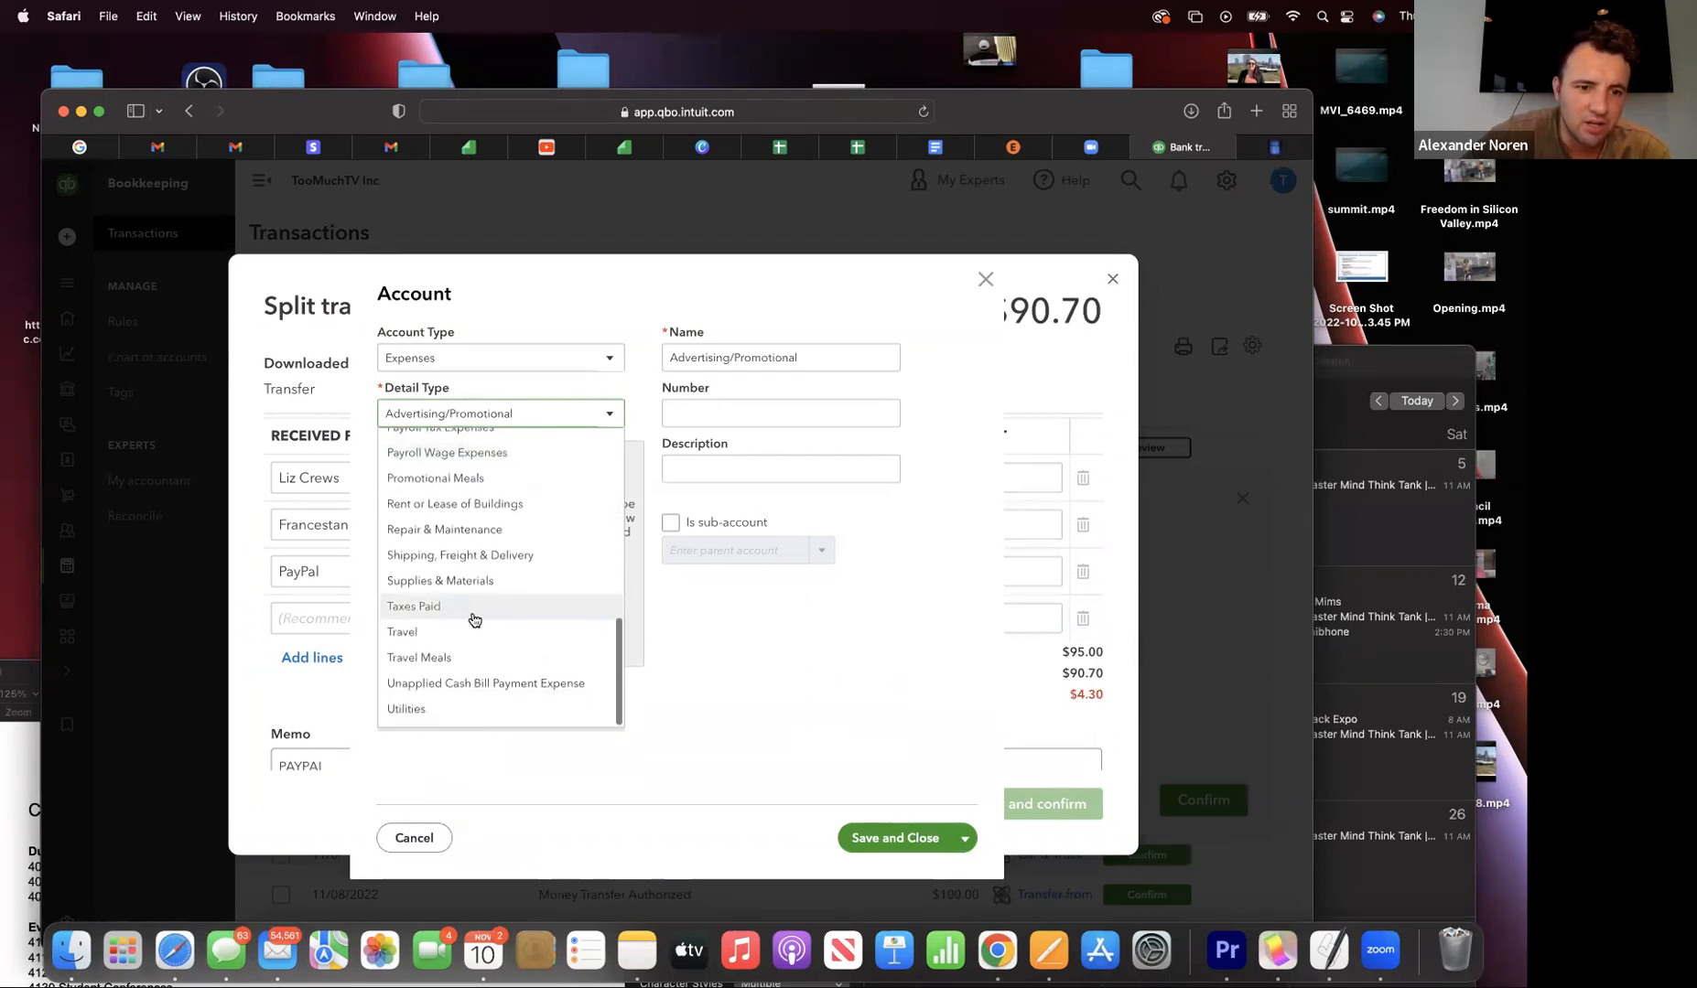
scroll(474, 620, up, 4)
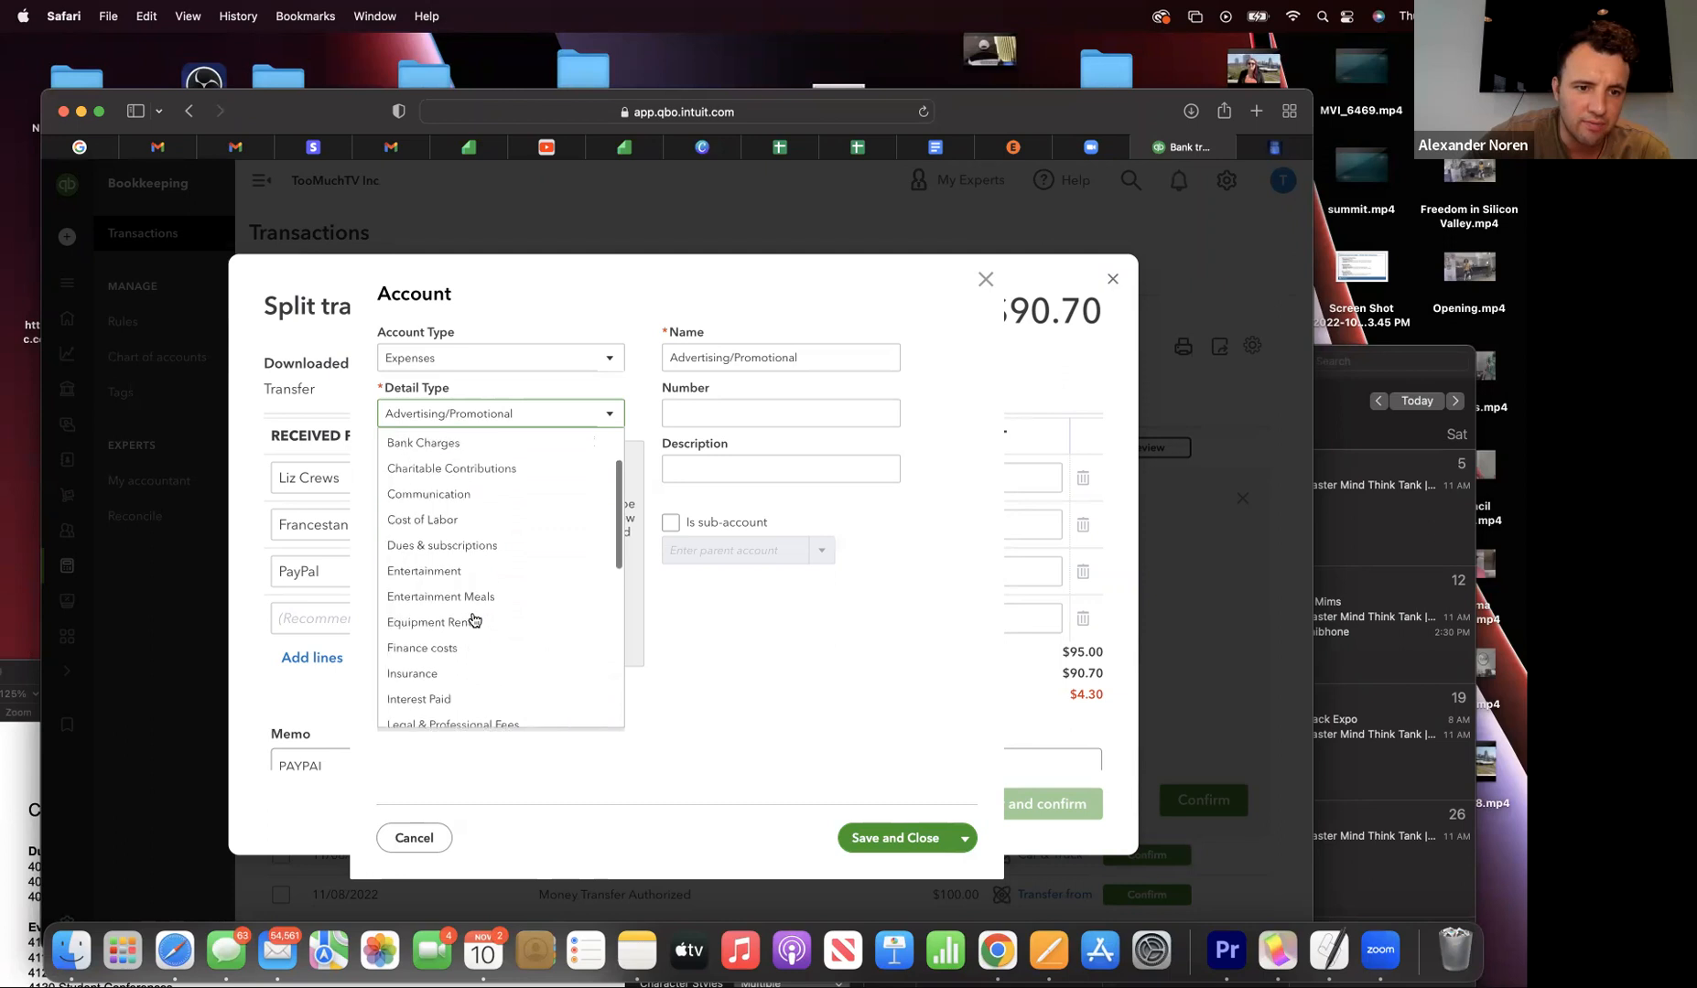
scroll(448, 713, down, 3)
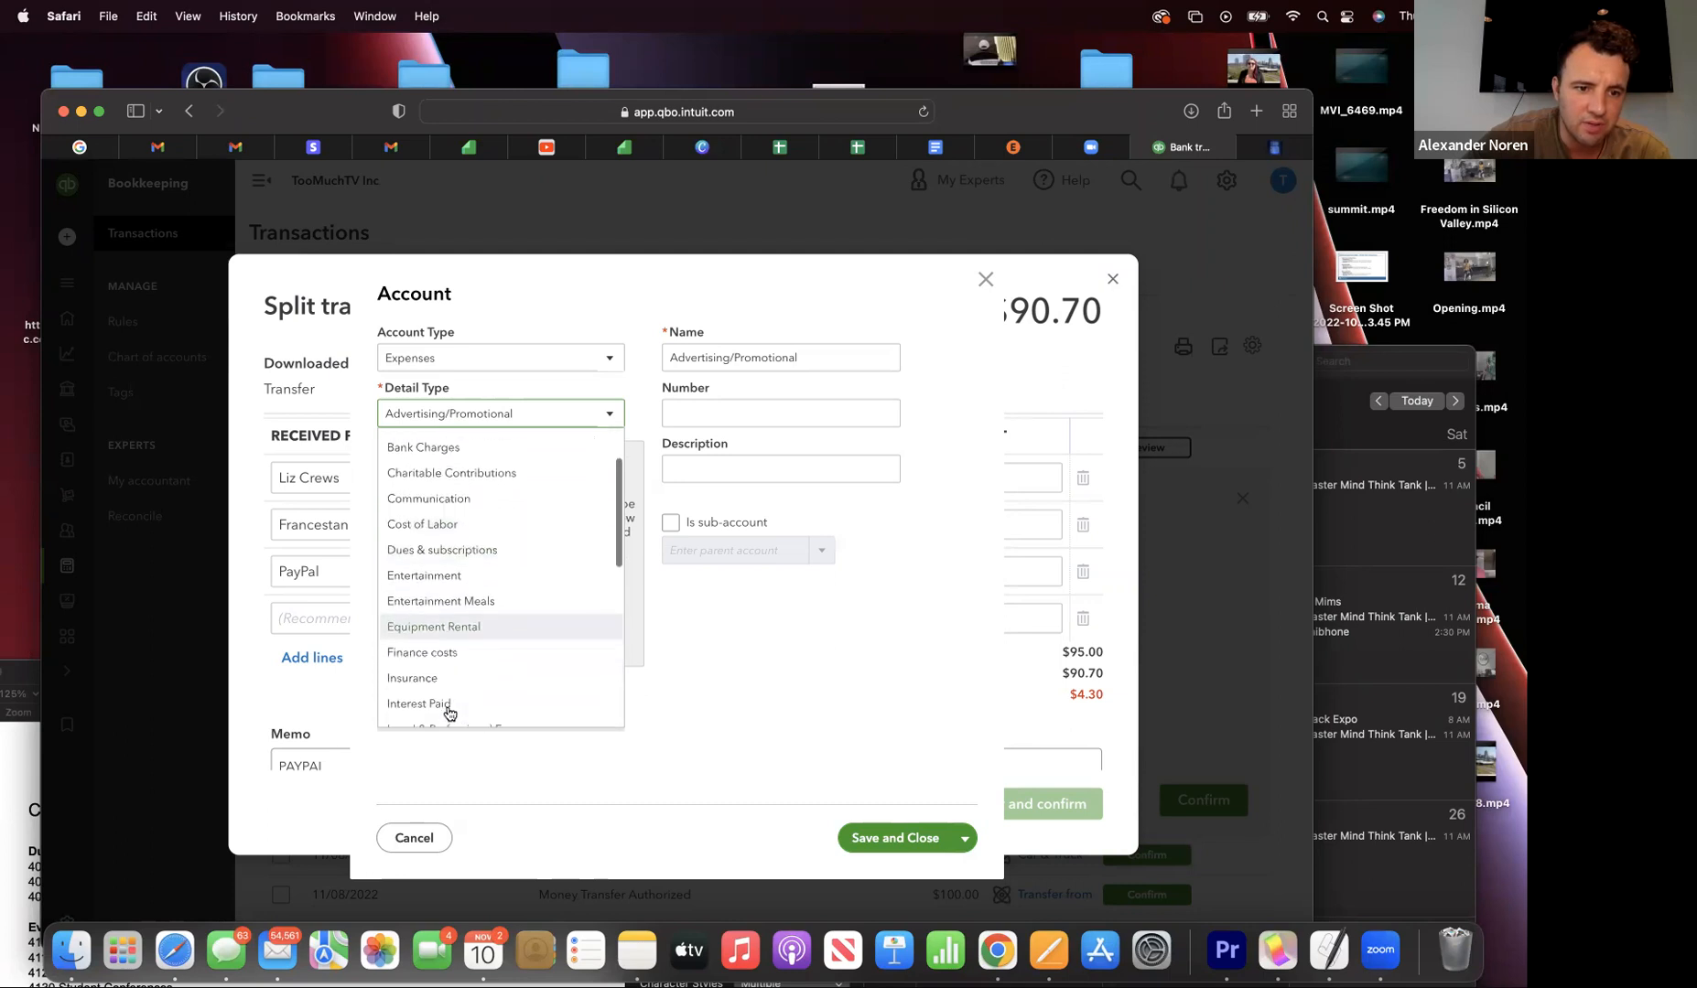
click(444, 652)
click(714, 413)
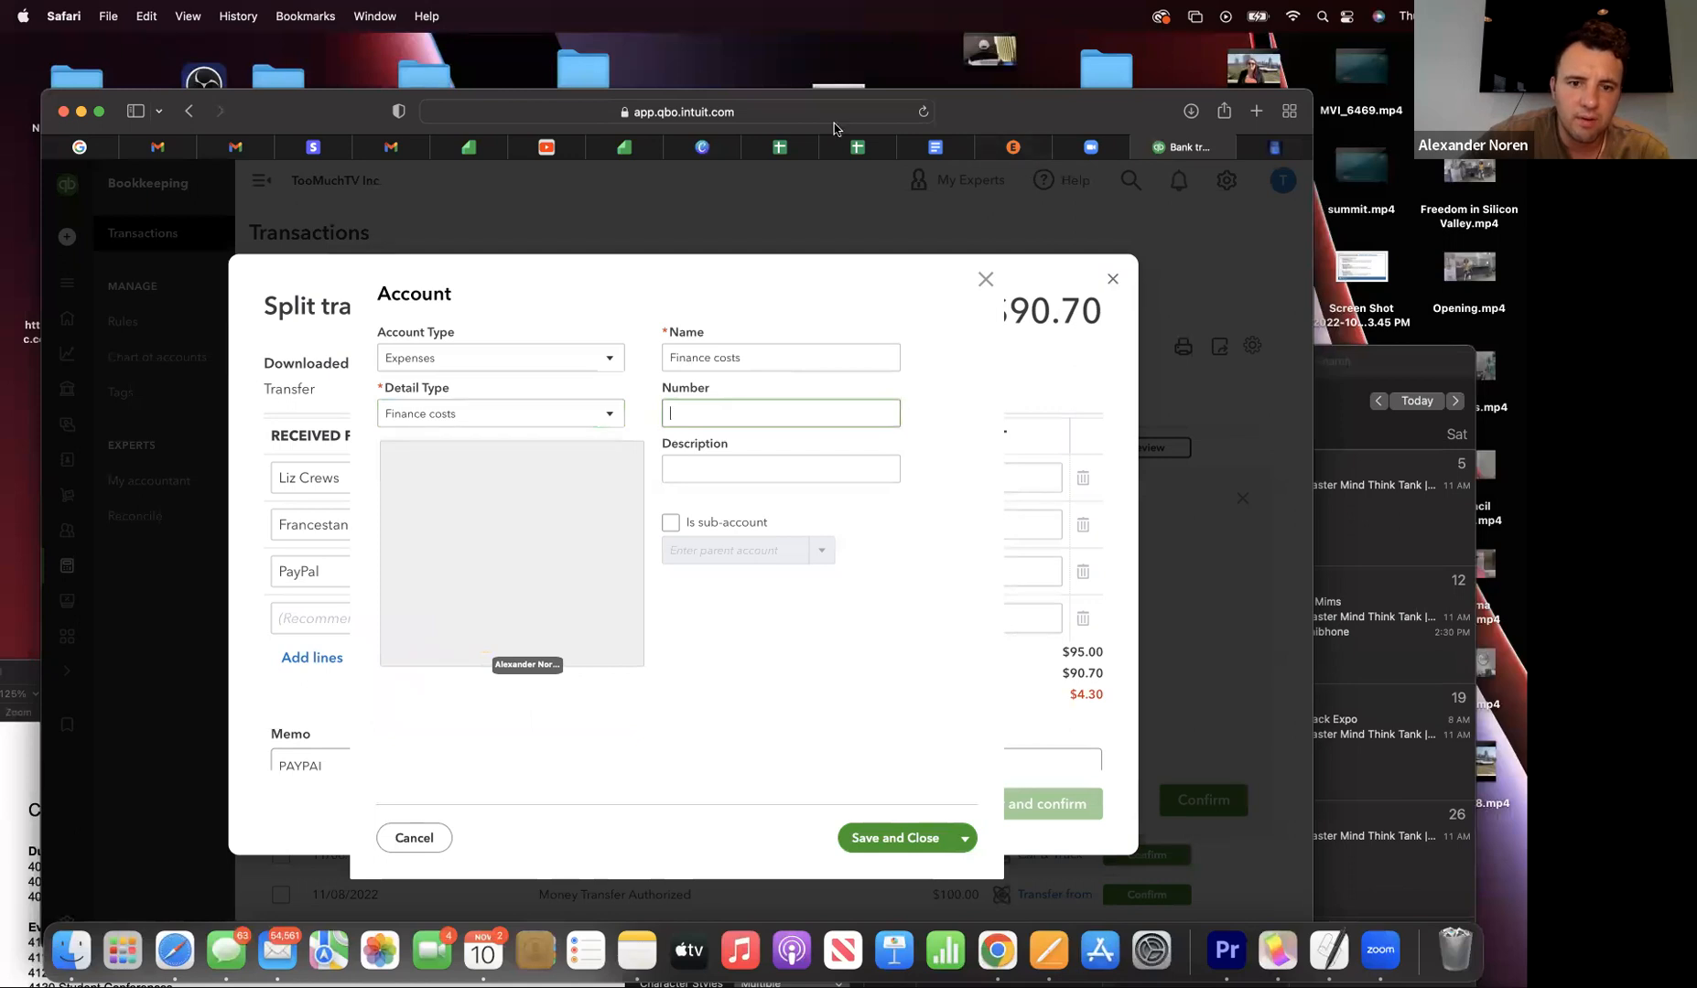
- Enter account number 8500, checking it against the chart of accounts document
click(934, 147)
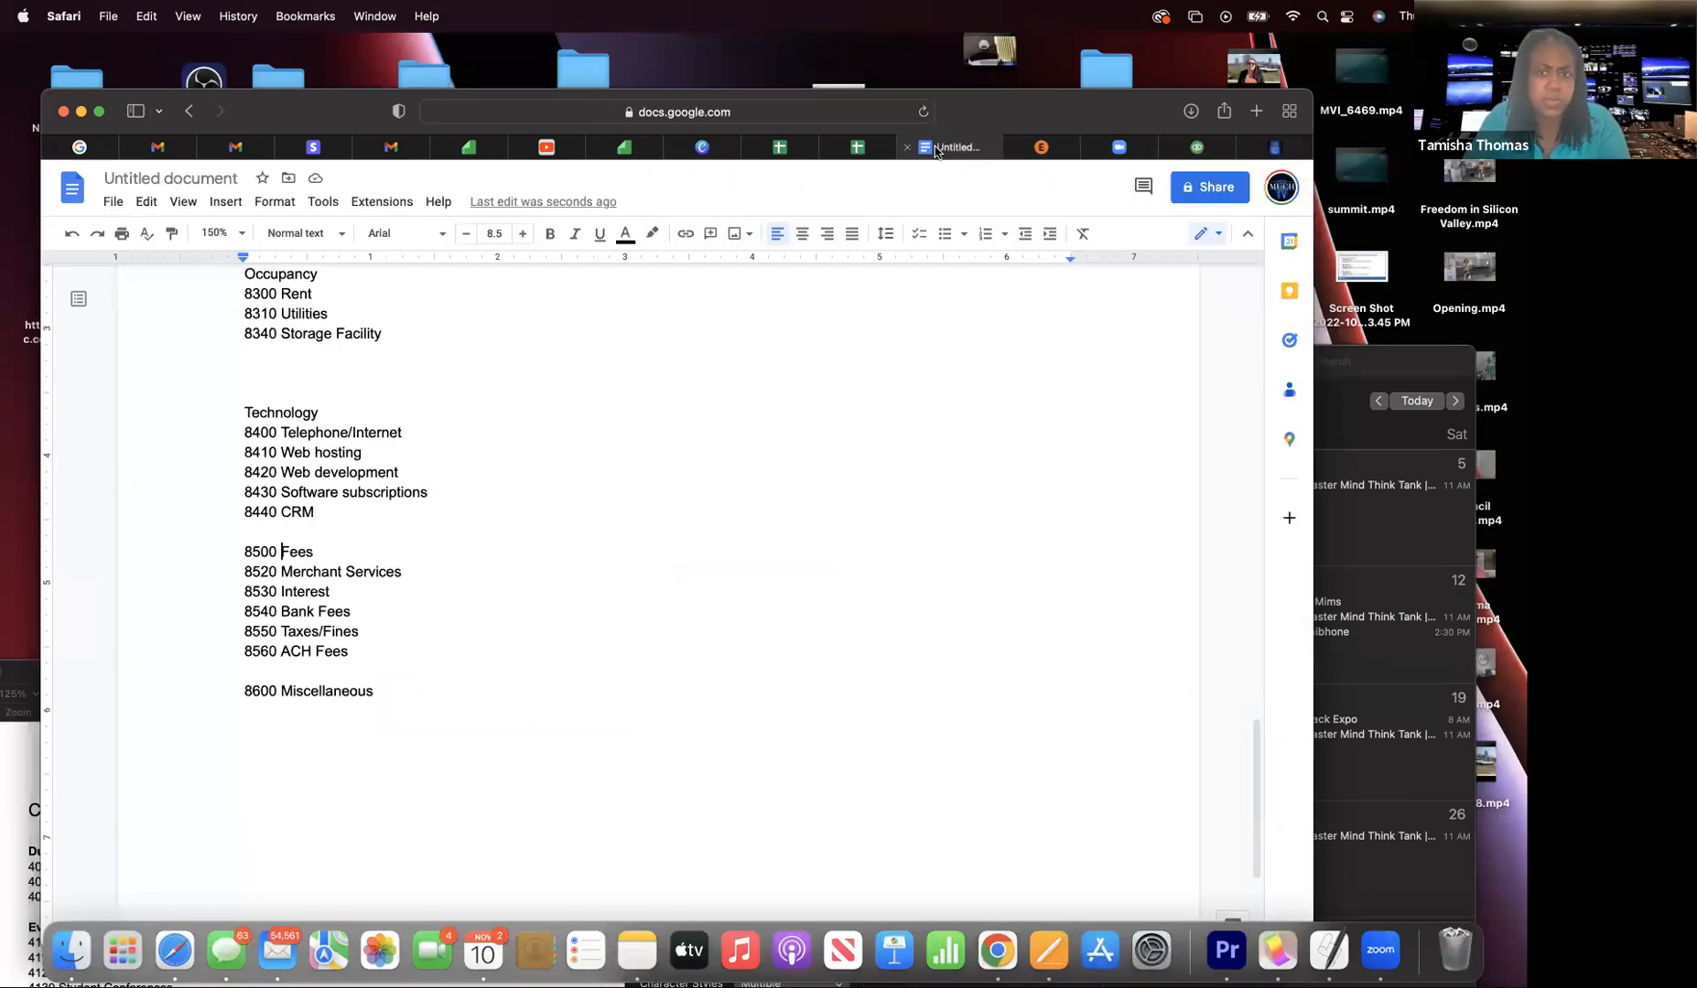
click(1196, 147)
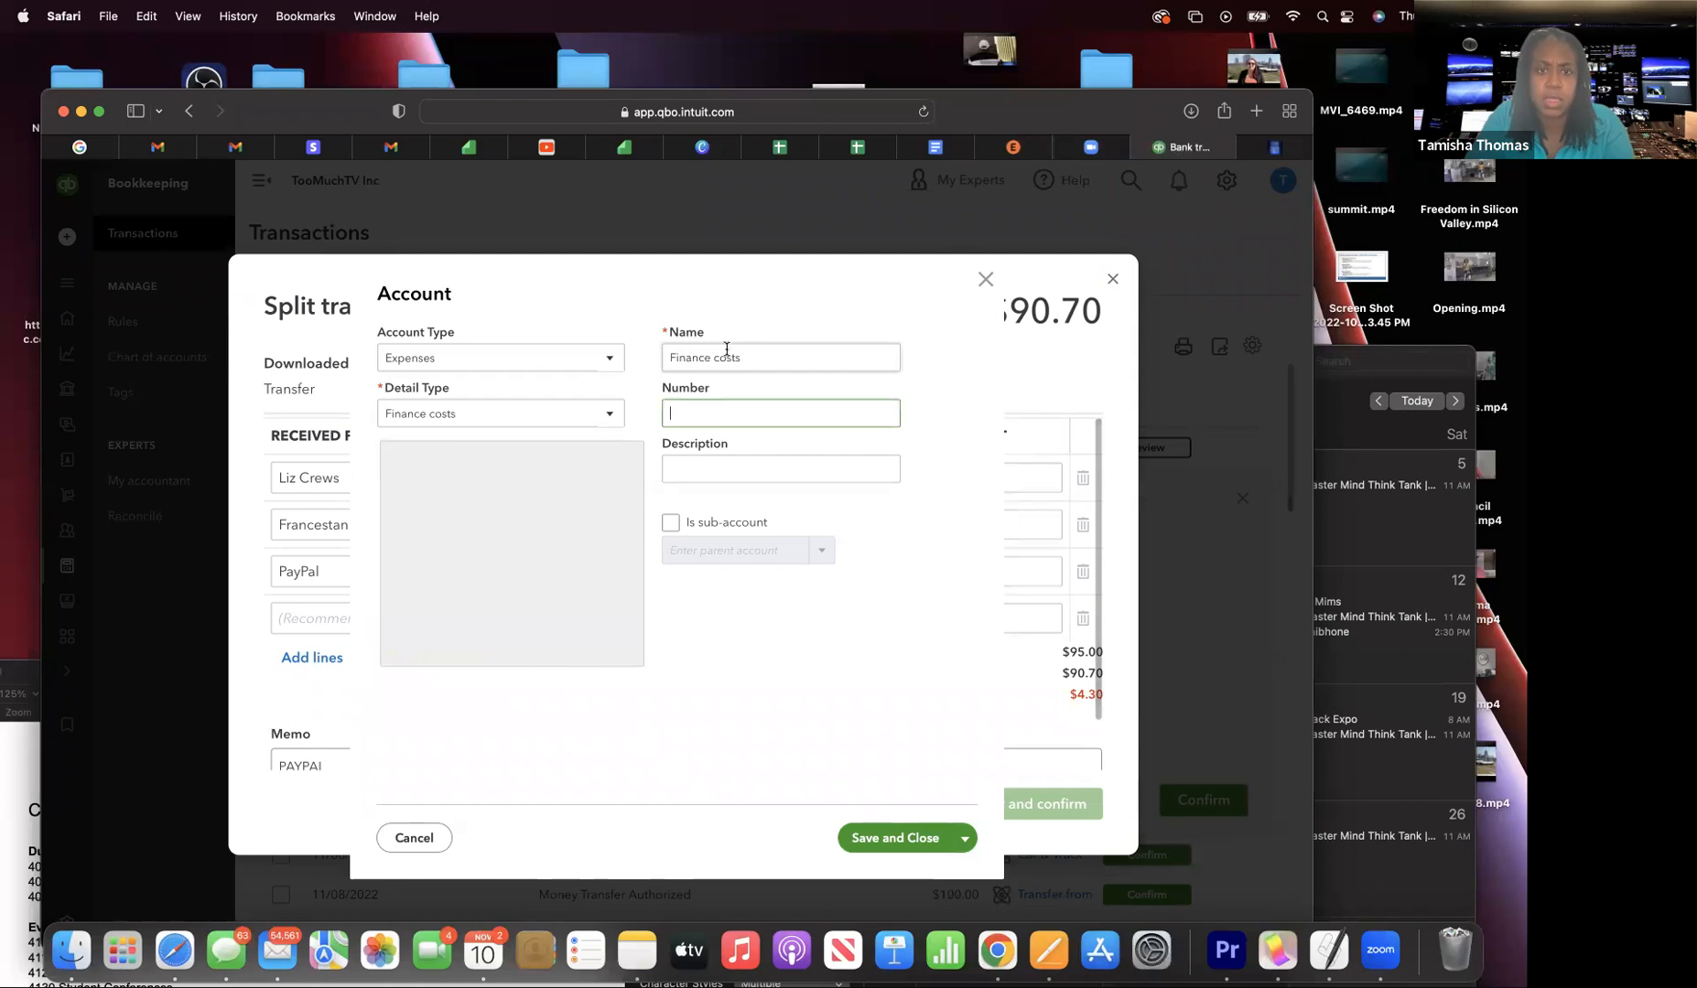
click(692, 411)
text(8500)
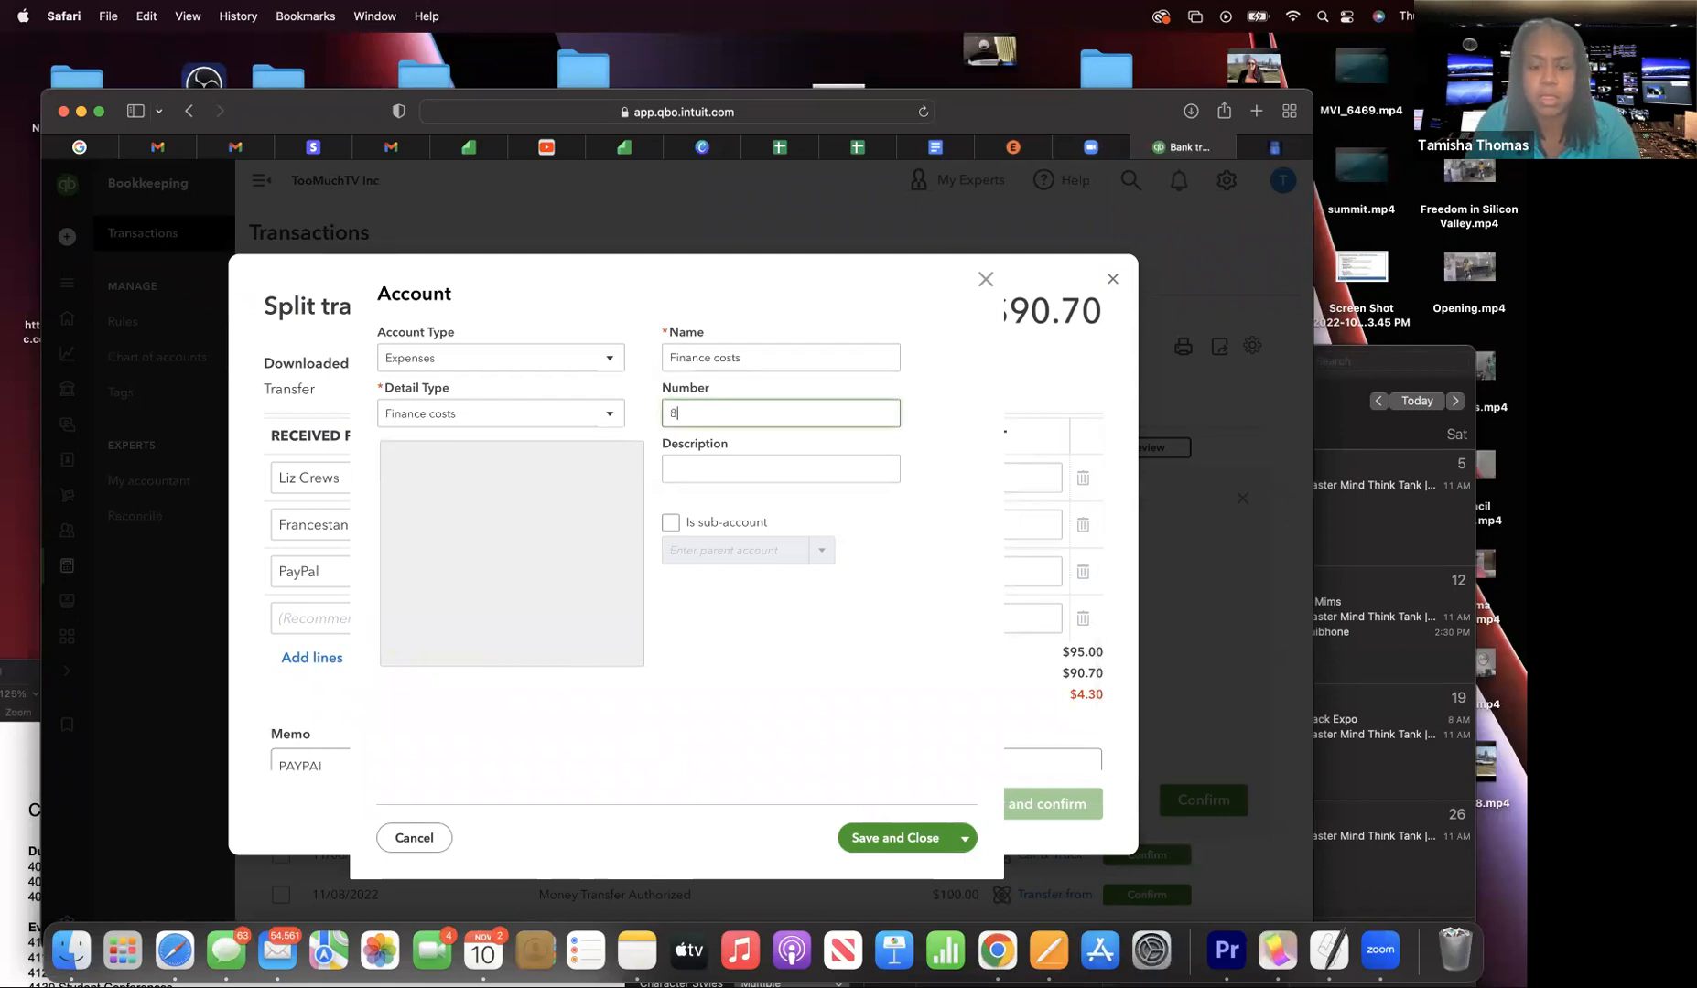
click(707, 474)
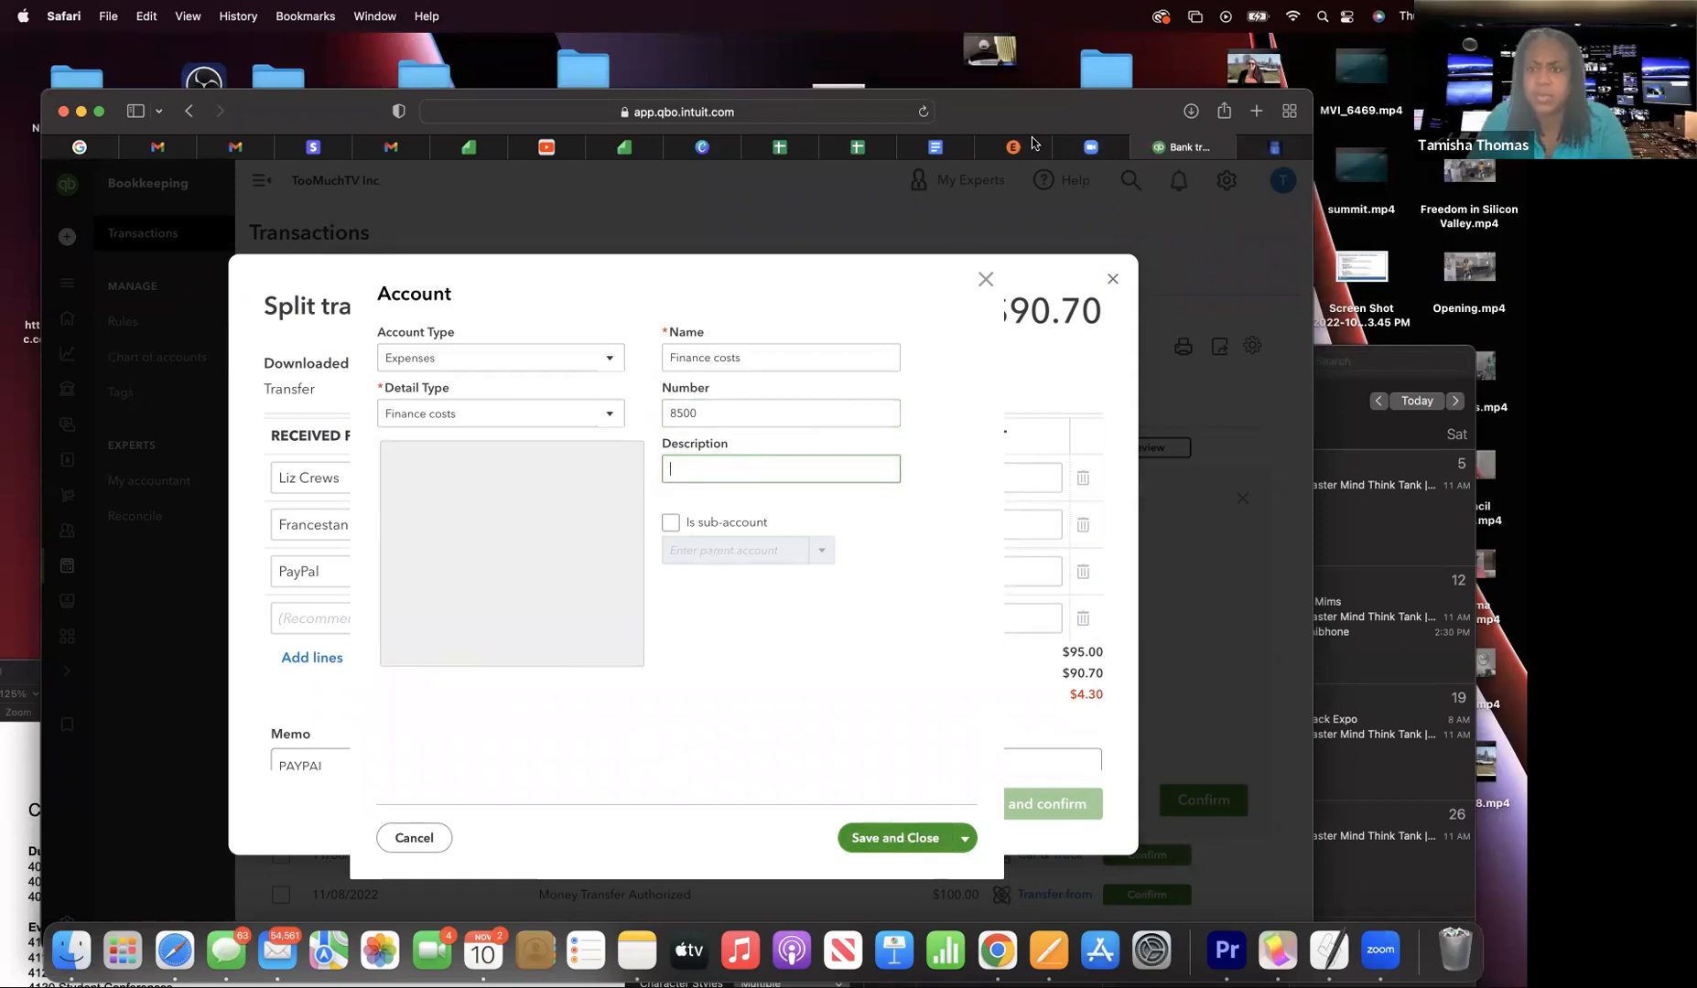
click(937, 148)
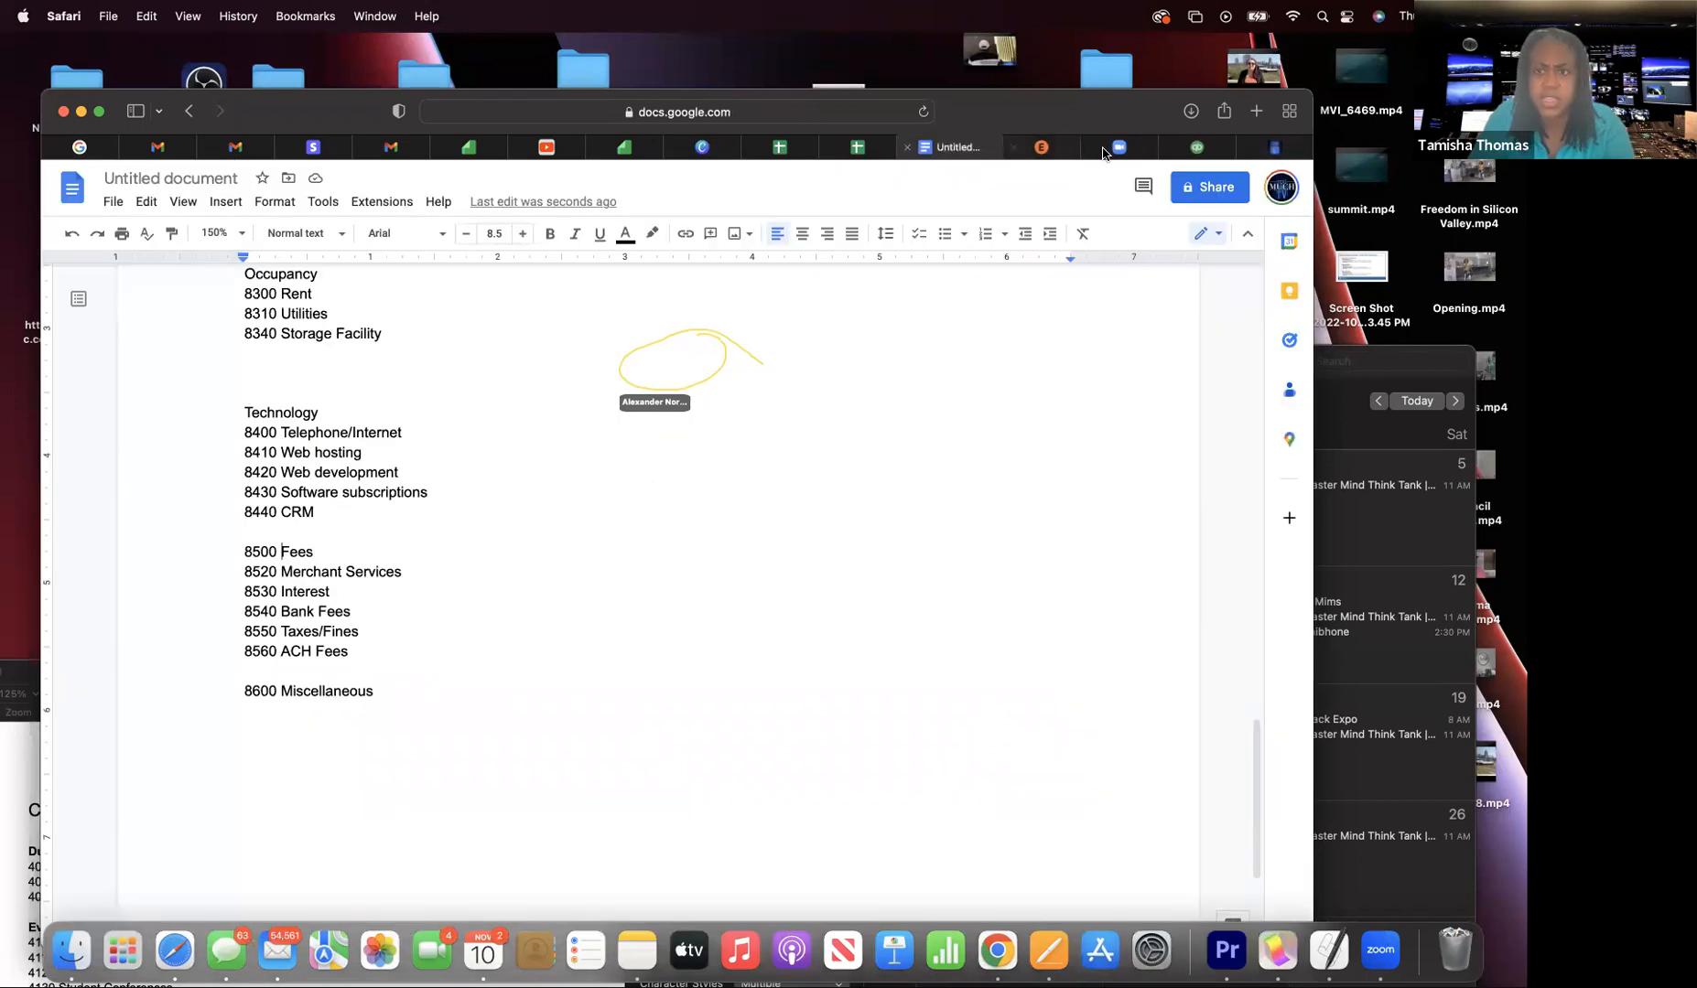
click(1211, 148)
text(Fees)
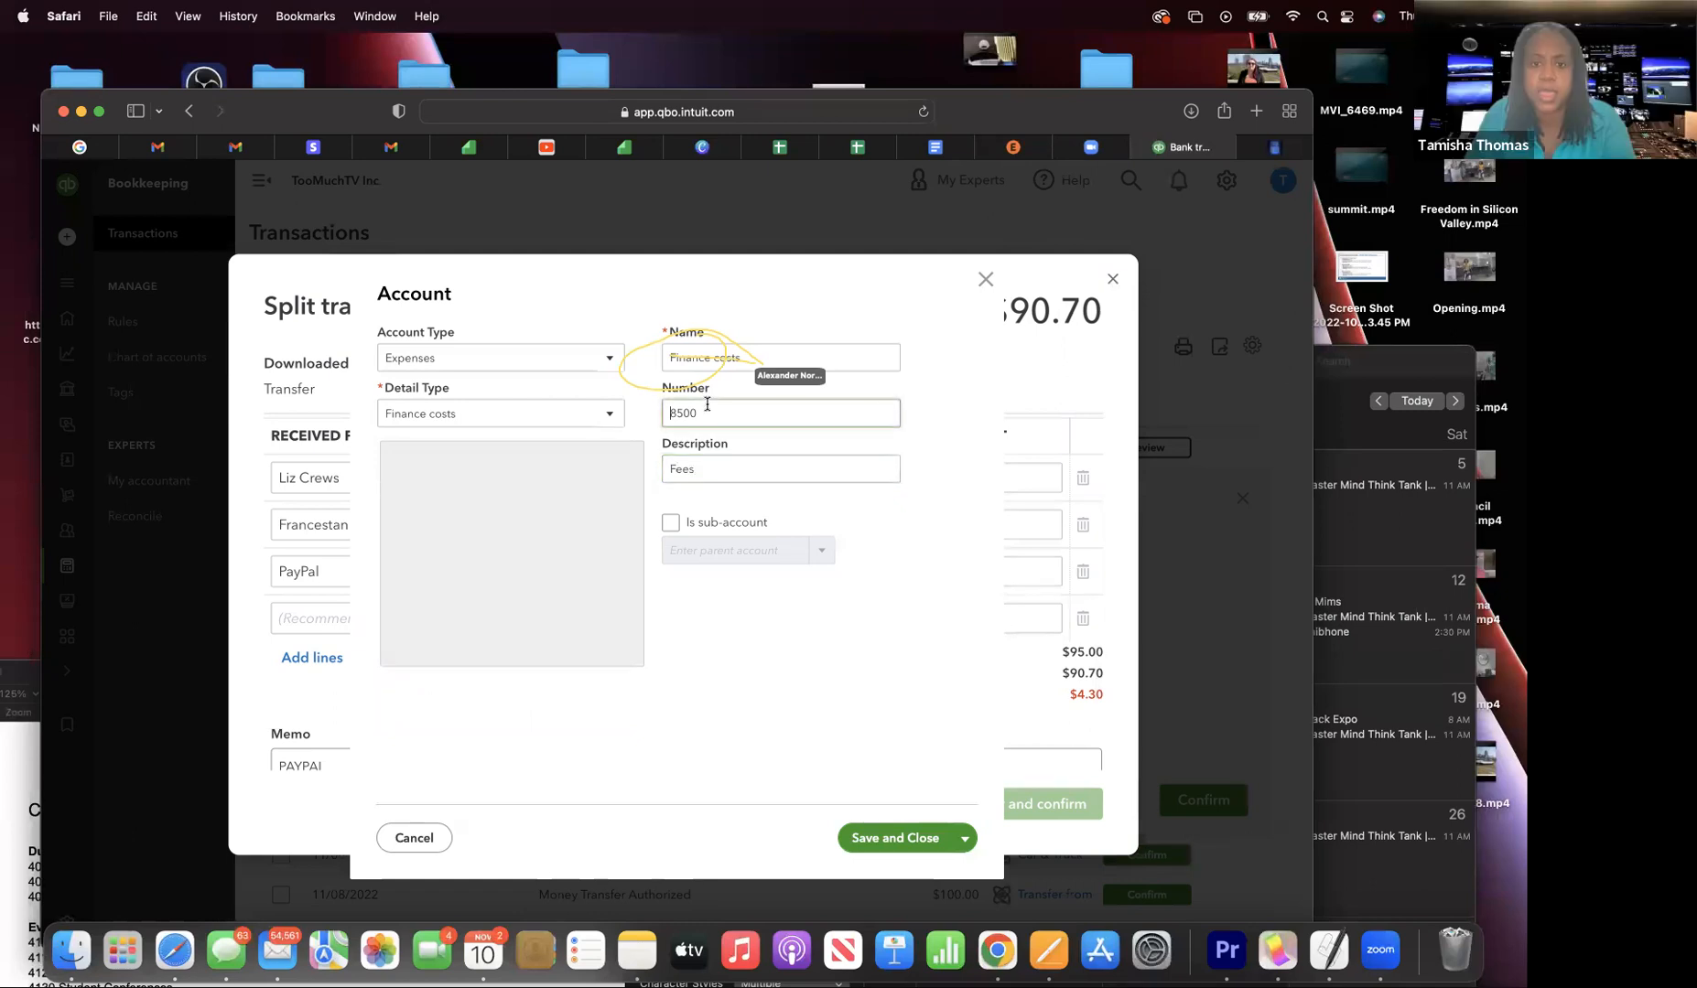
double_click(707, 410)
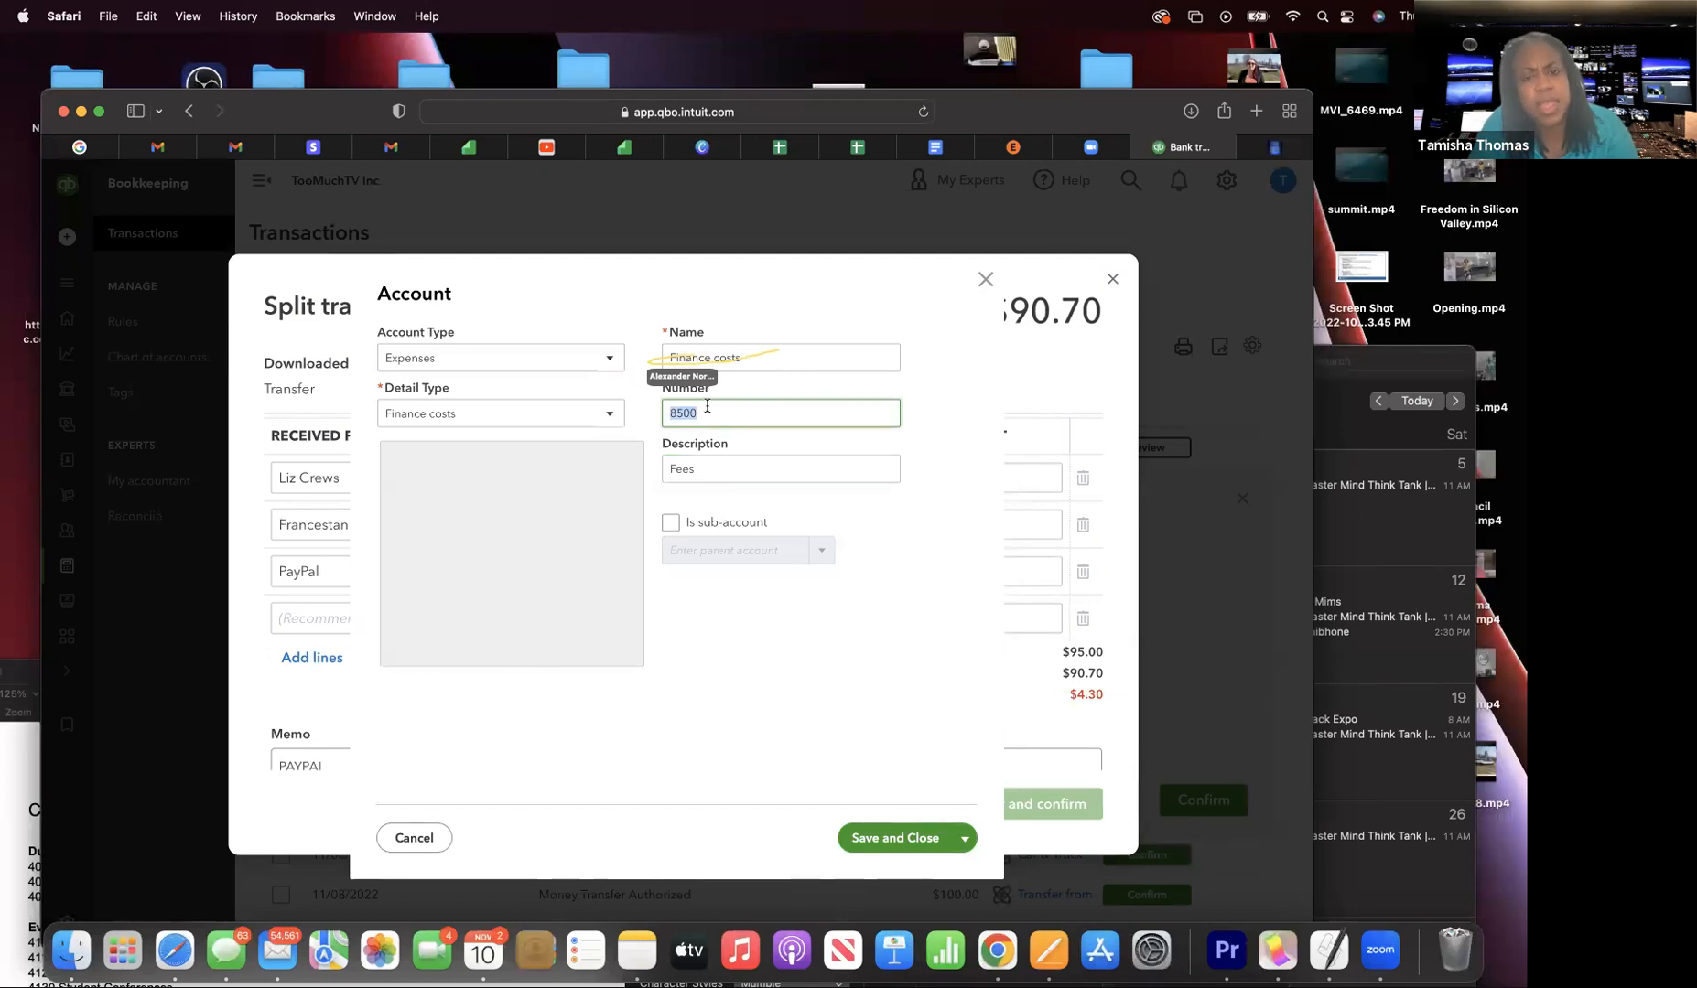
- Rename the account from Finance costs to Fees and clear its description
click(750, 355)
drag(669, 357, 748, 353)
key(BackSpace)
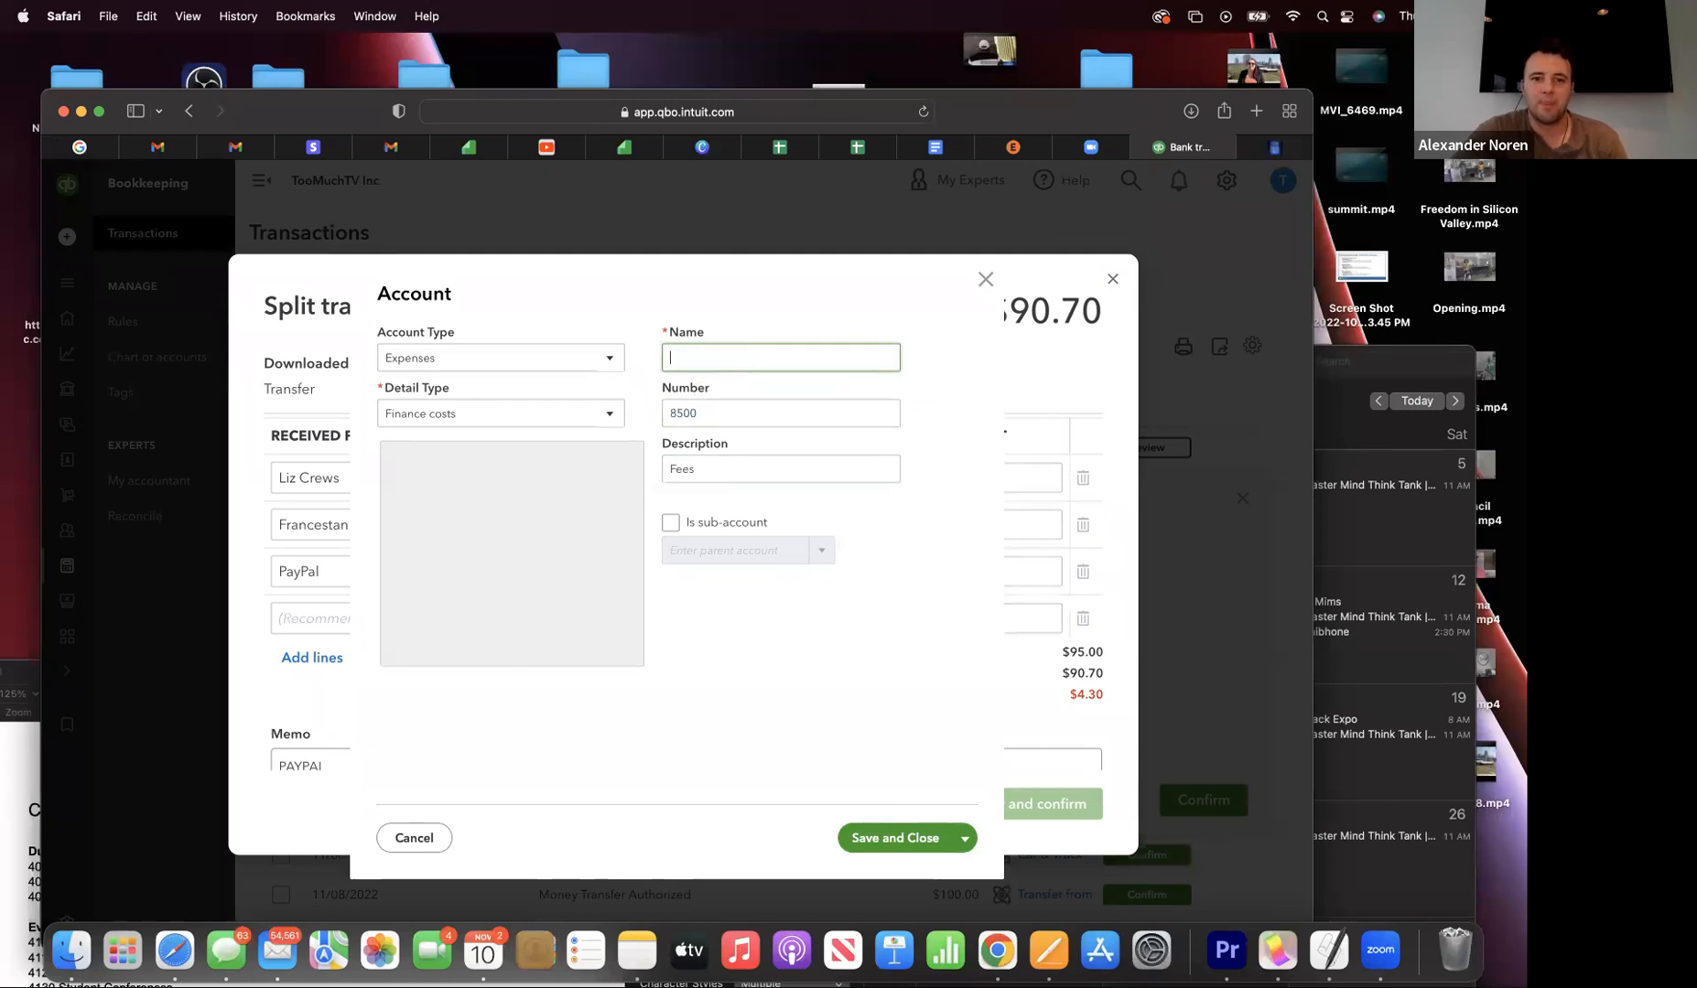
text(Fees)
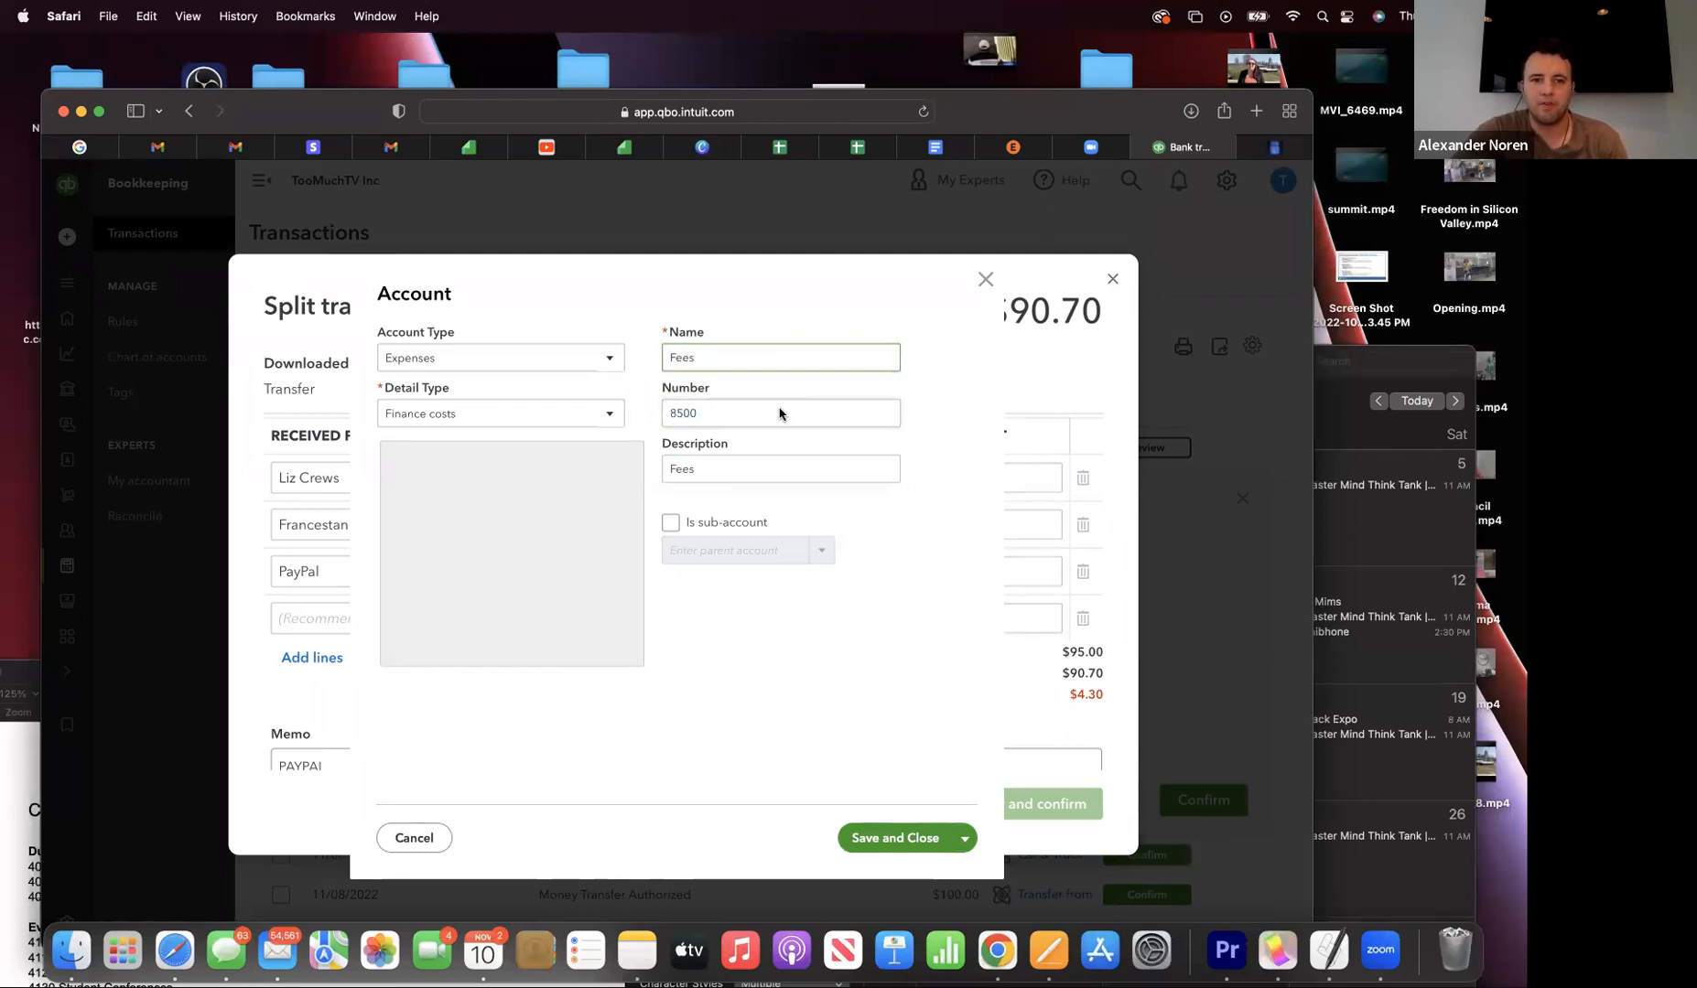
click(741, 480)
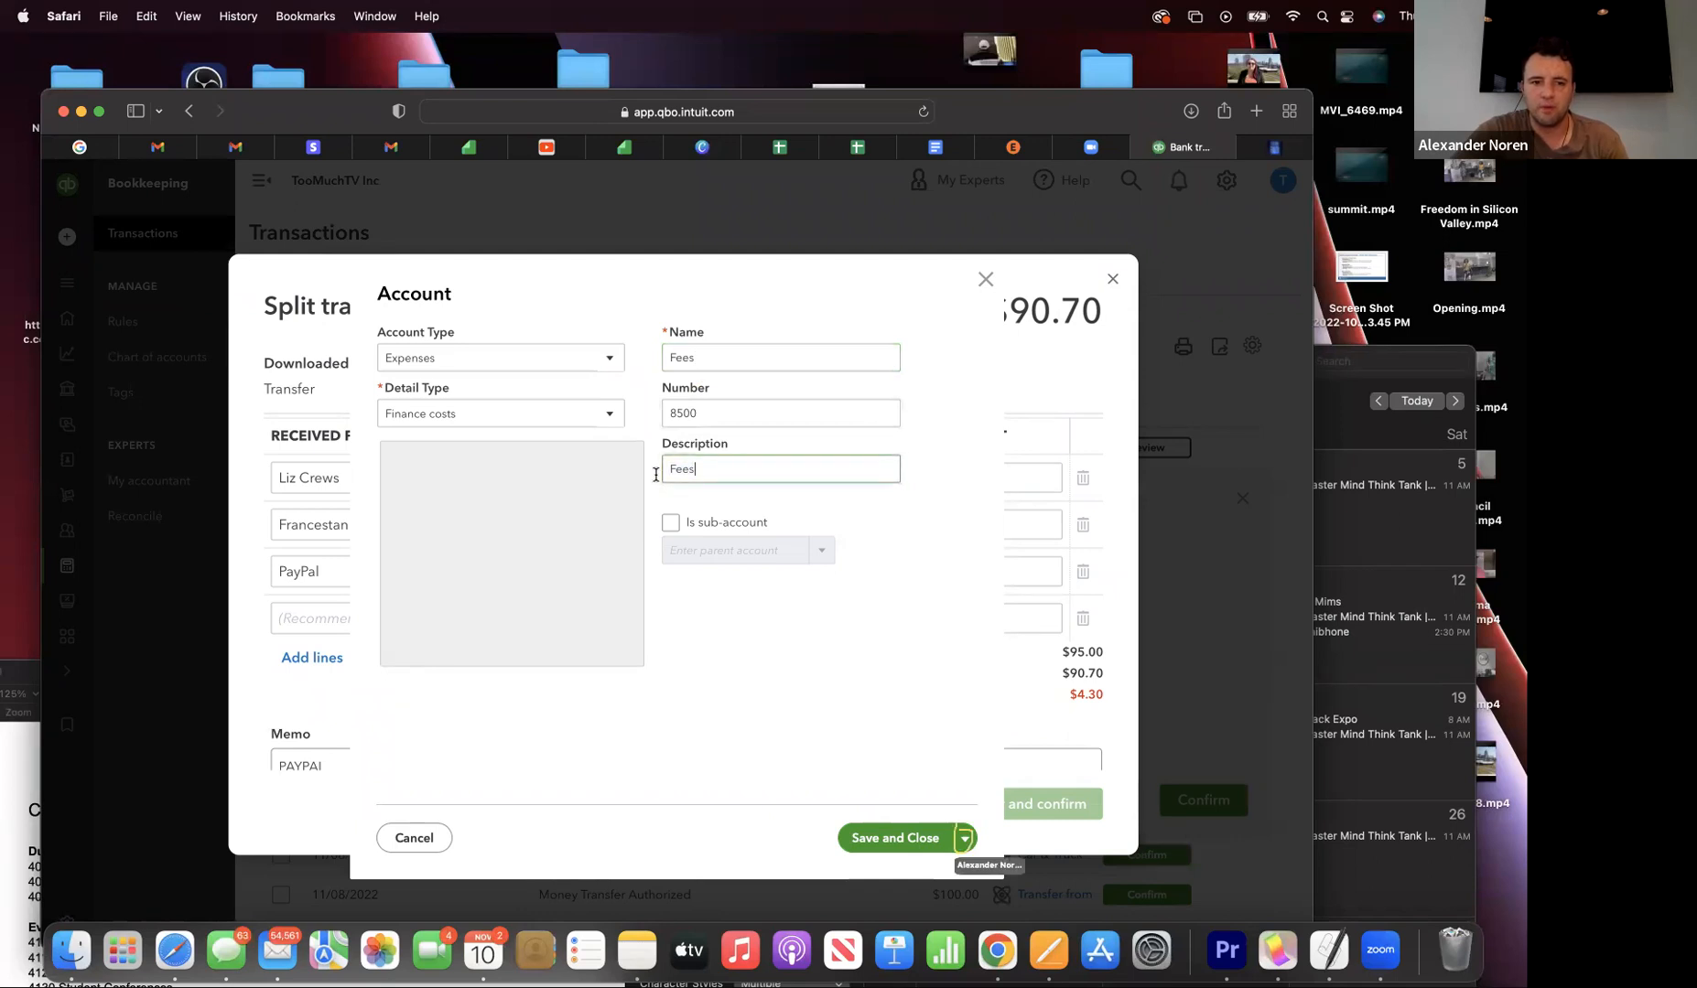
double_click(700, 468)
key(BackSpace)
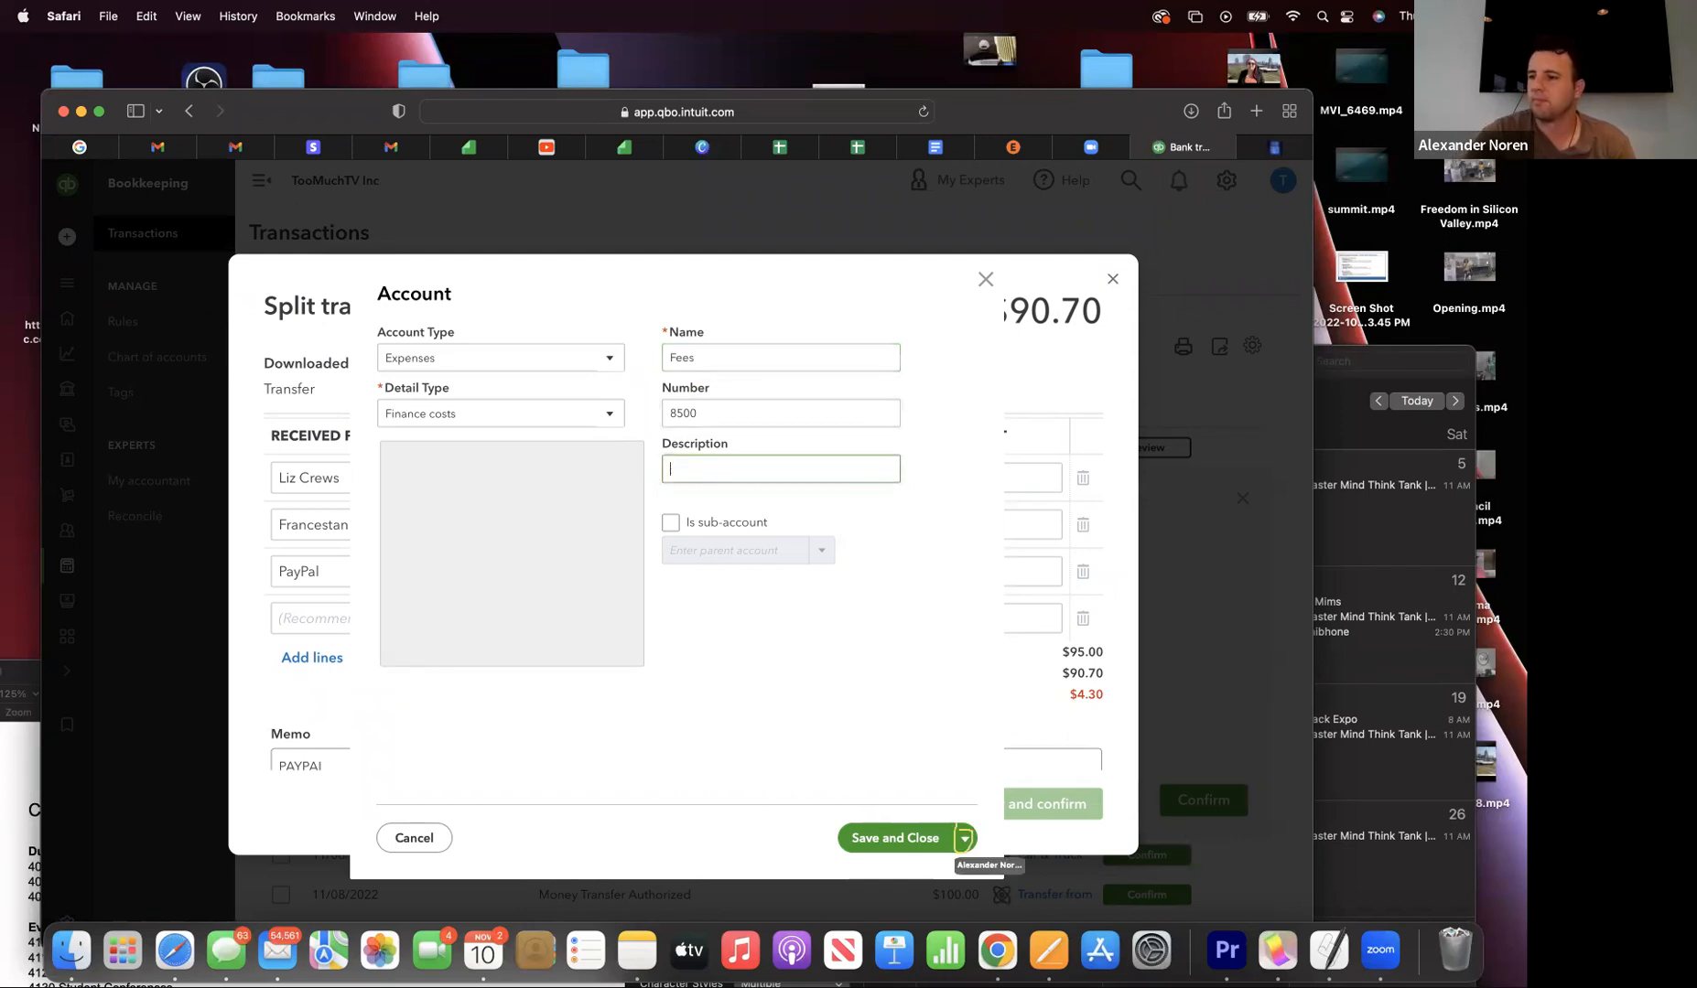
click(964, 838)
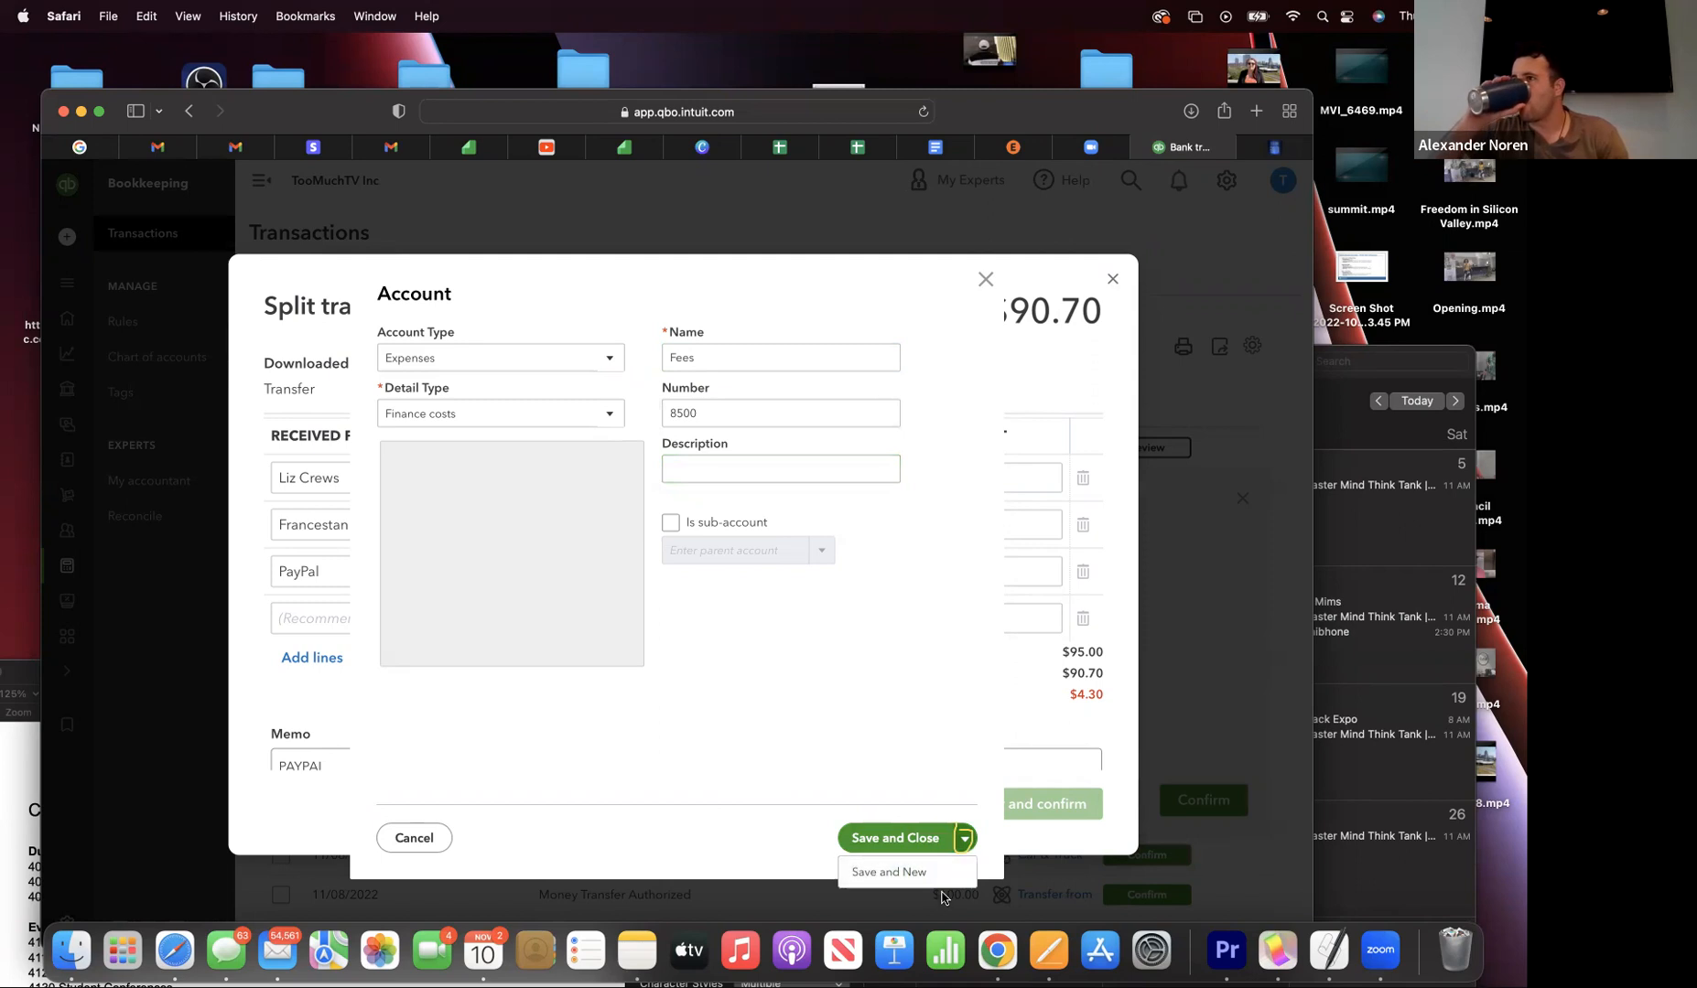
- Save Fees and start a new account named Merchant Services, number 8520
click(943, 874)
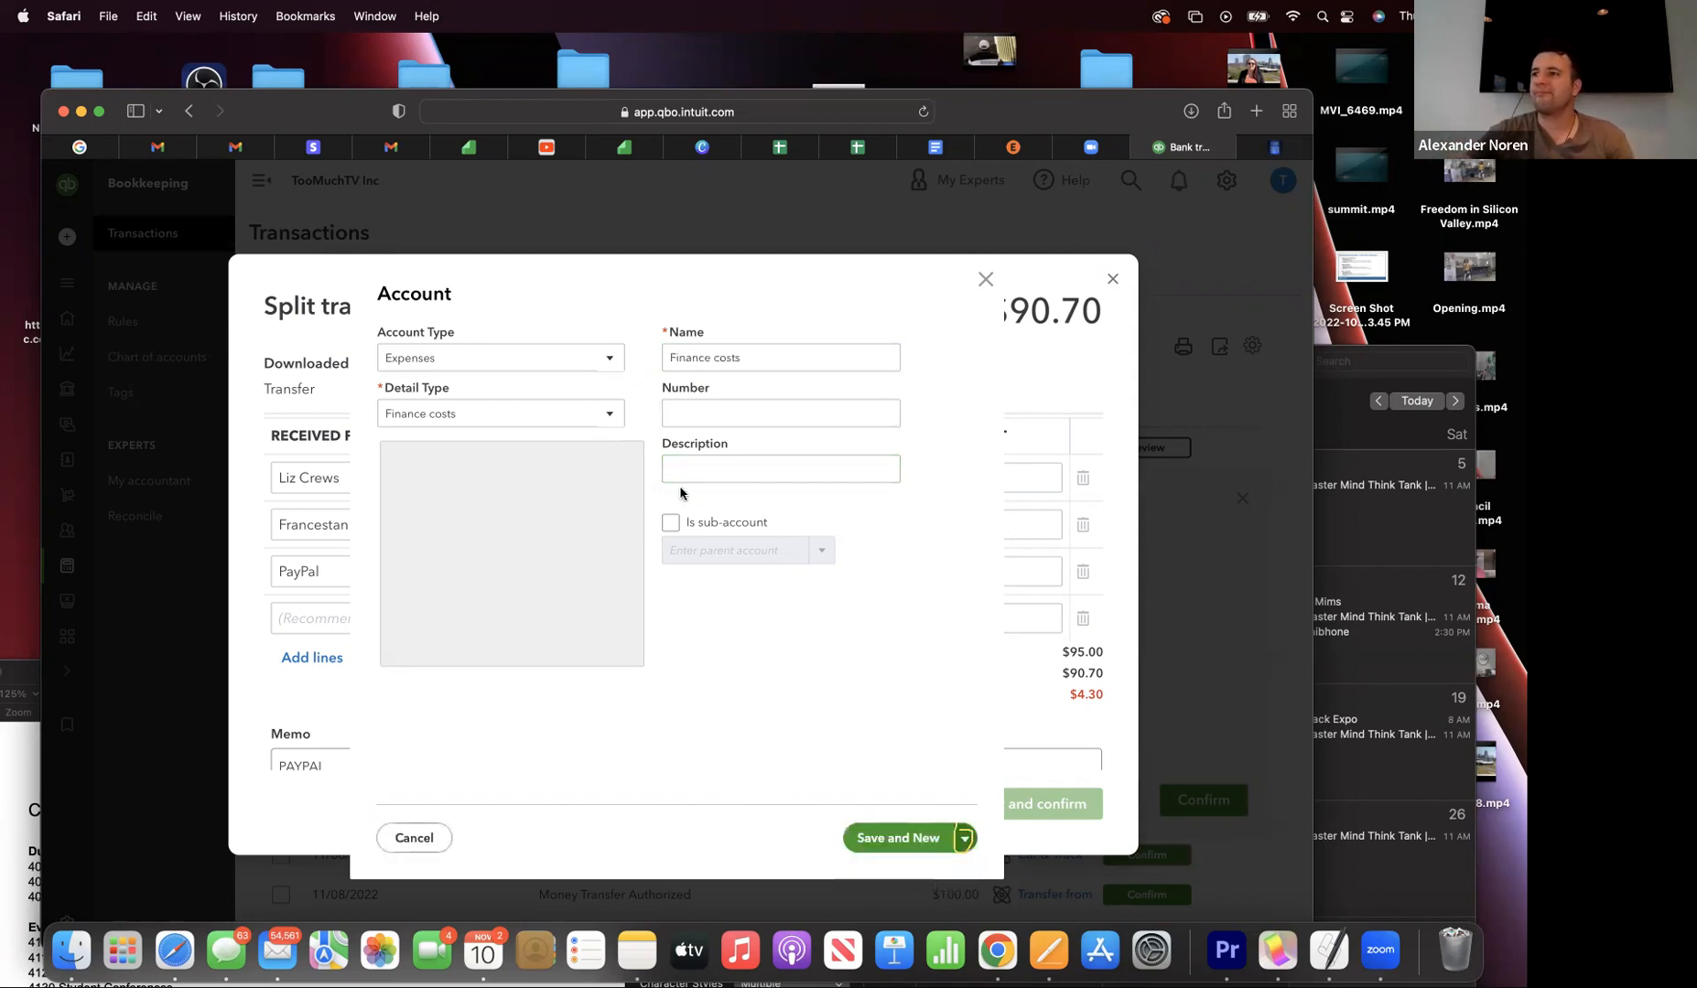
triple_click(755, 362)
key(BackSpace)
text(Mer)
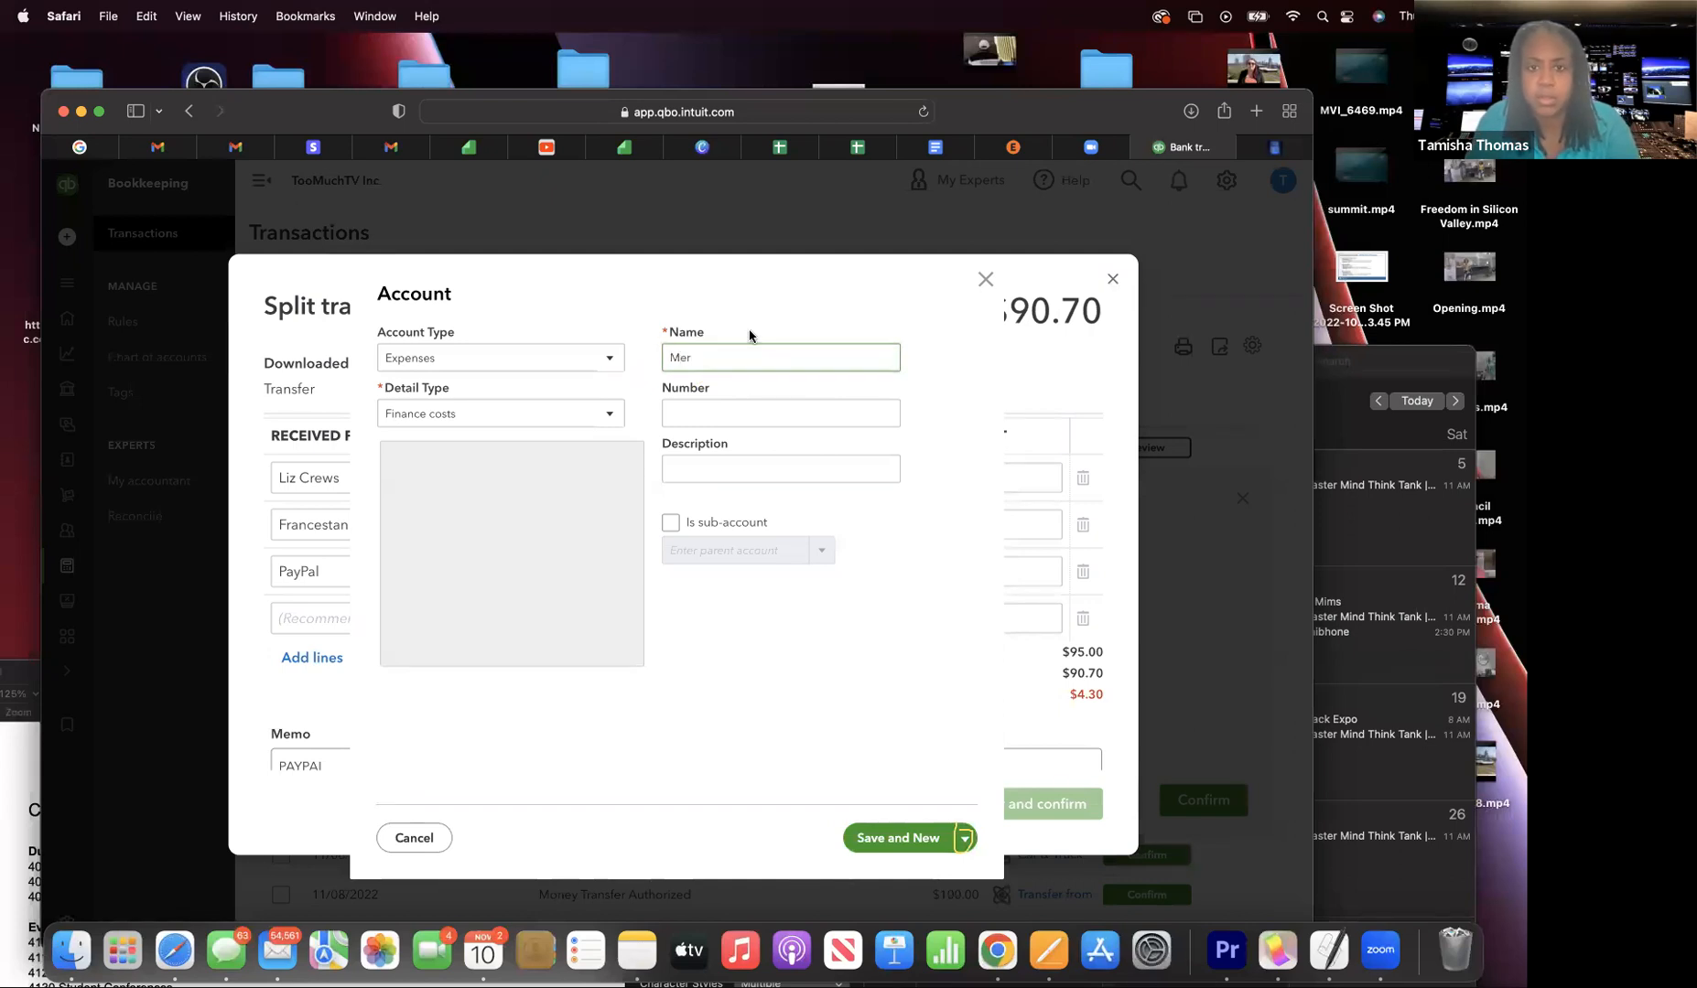
text(chant)
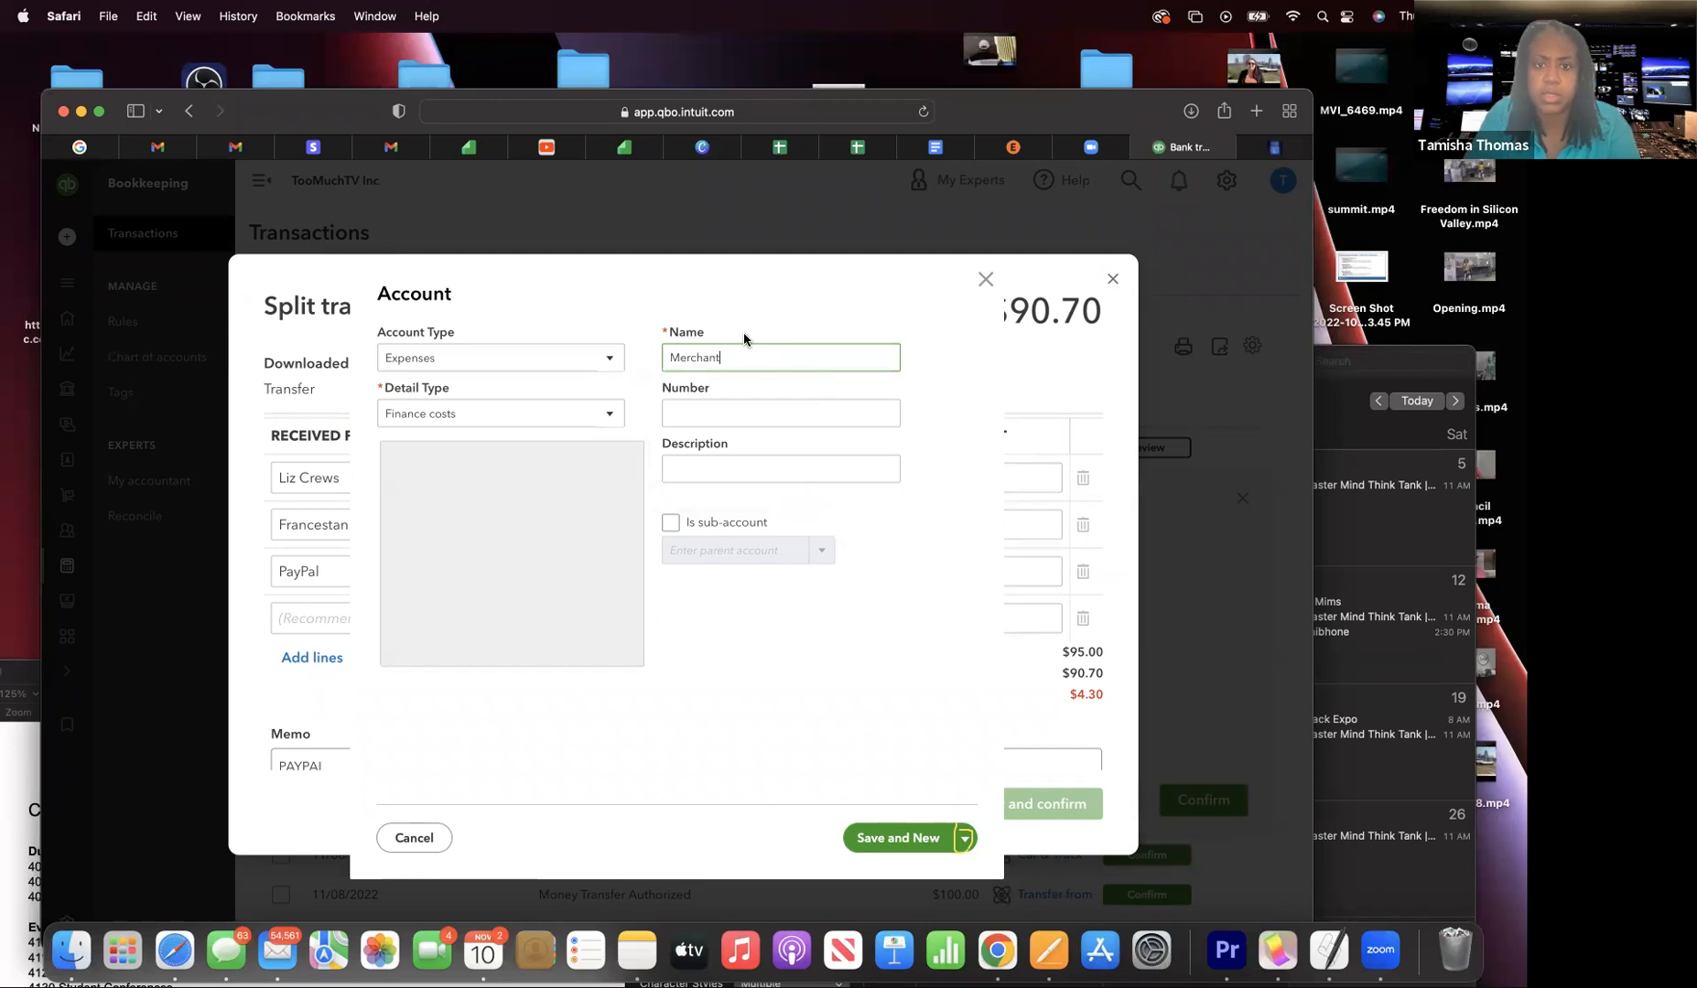
mouse_move(945, 156)
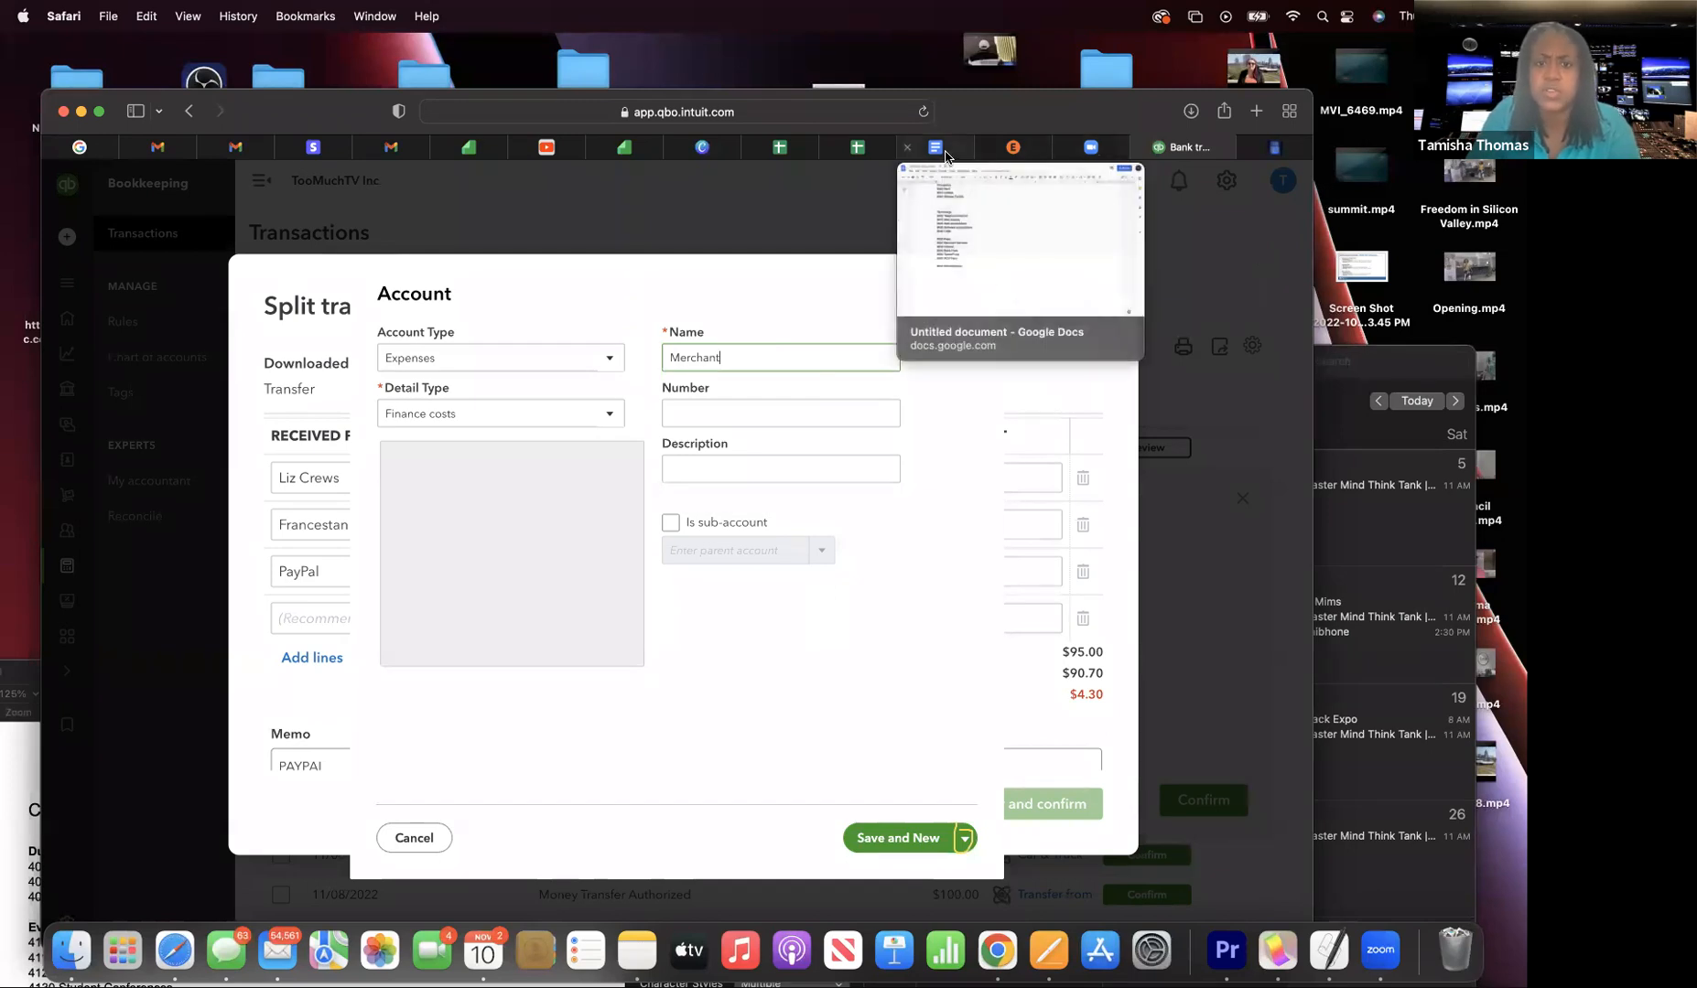
text(Services)
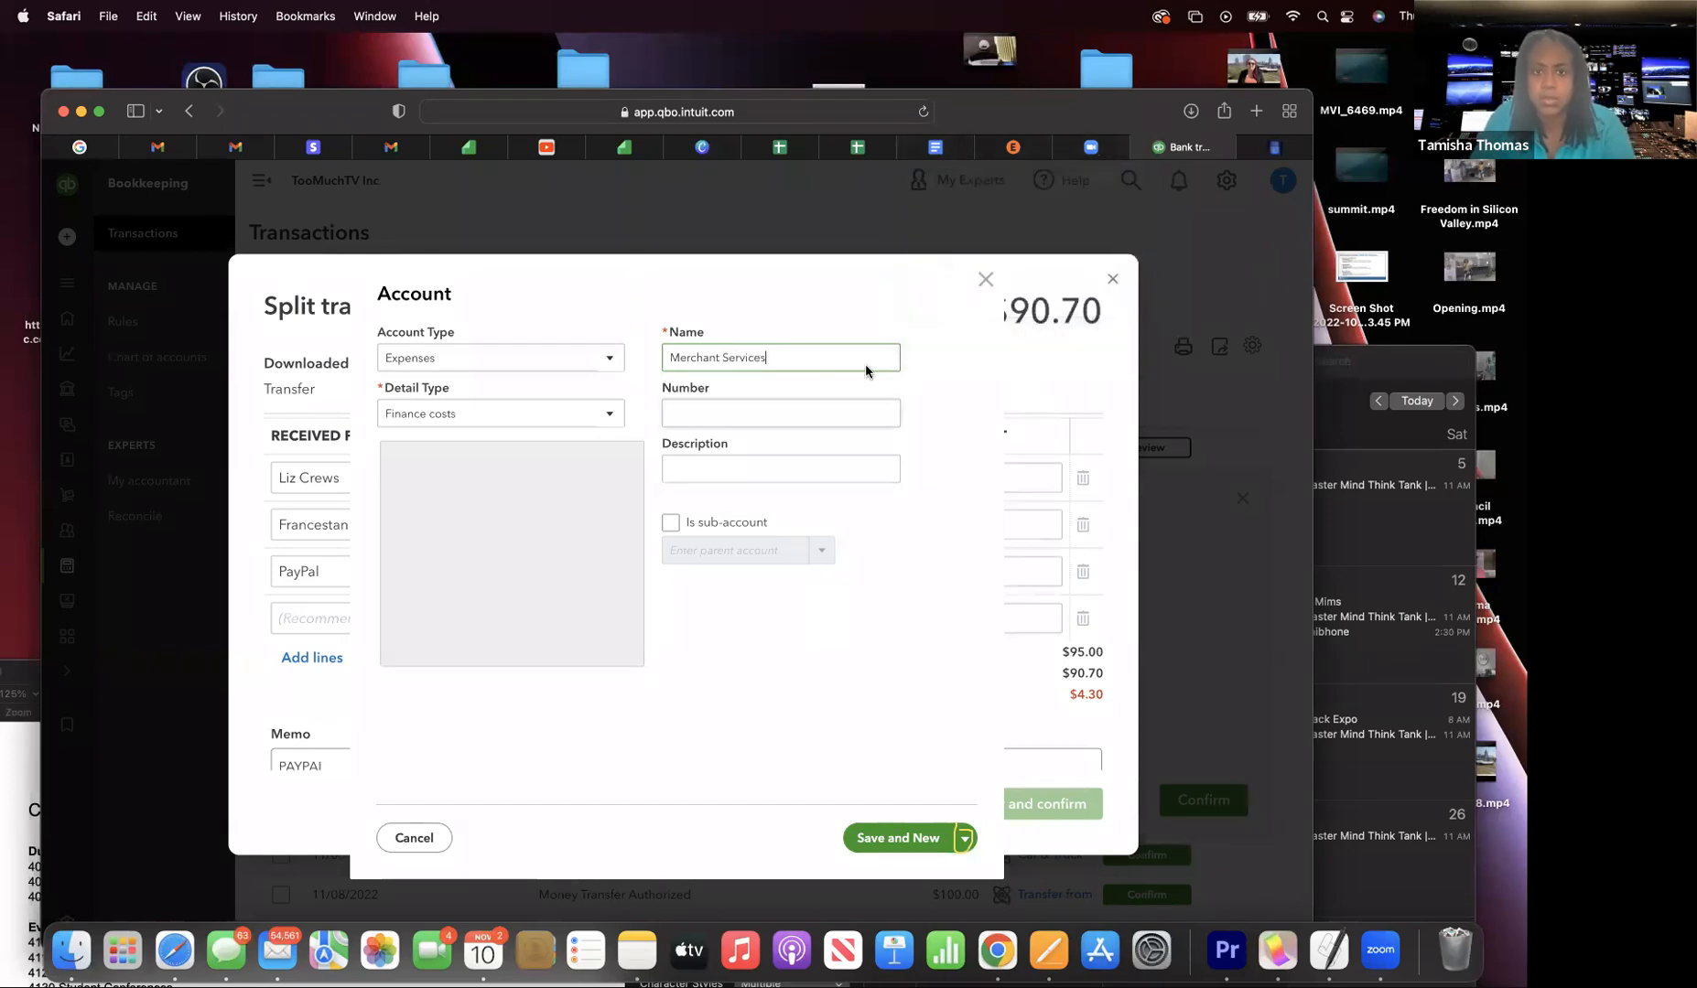
click(768, 411)
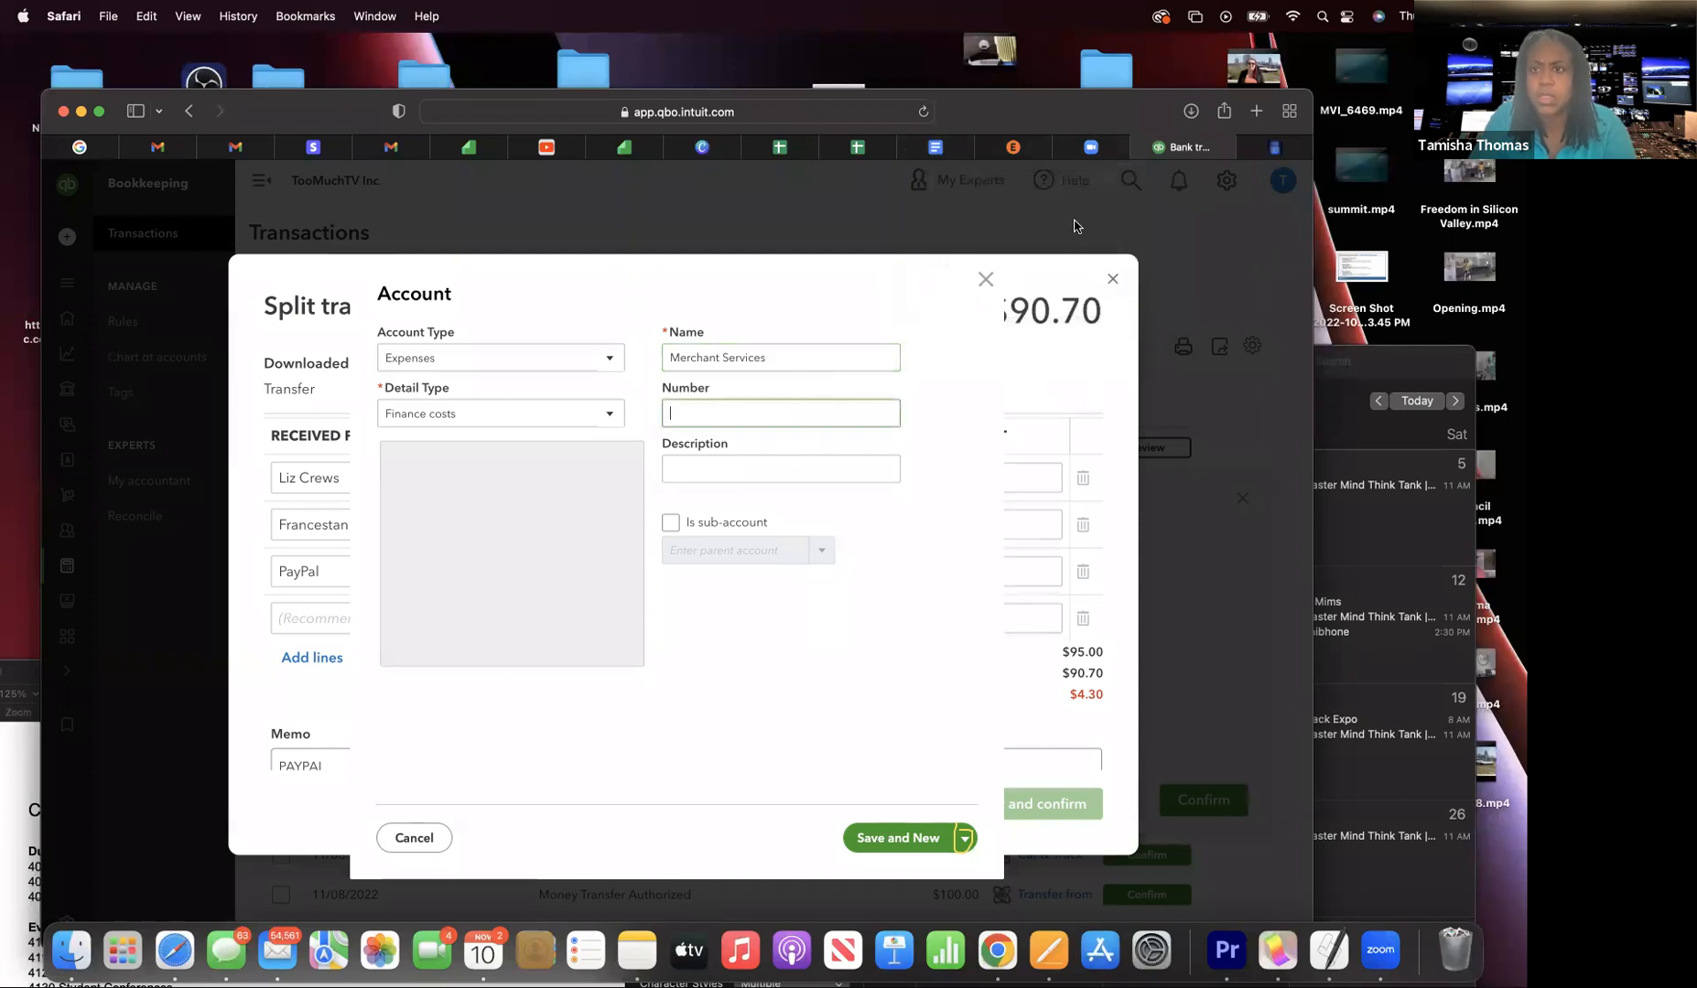
click(957, 149)
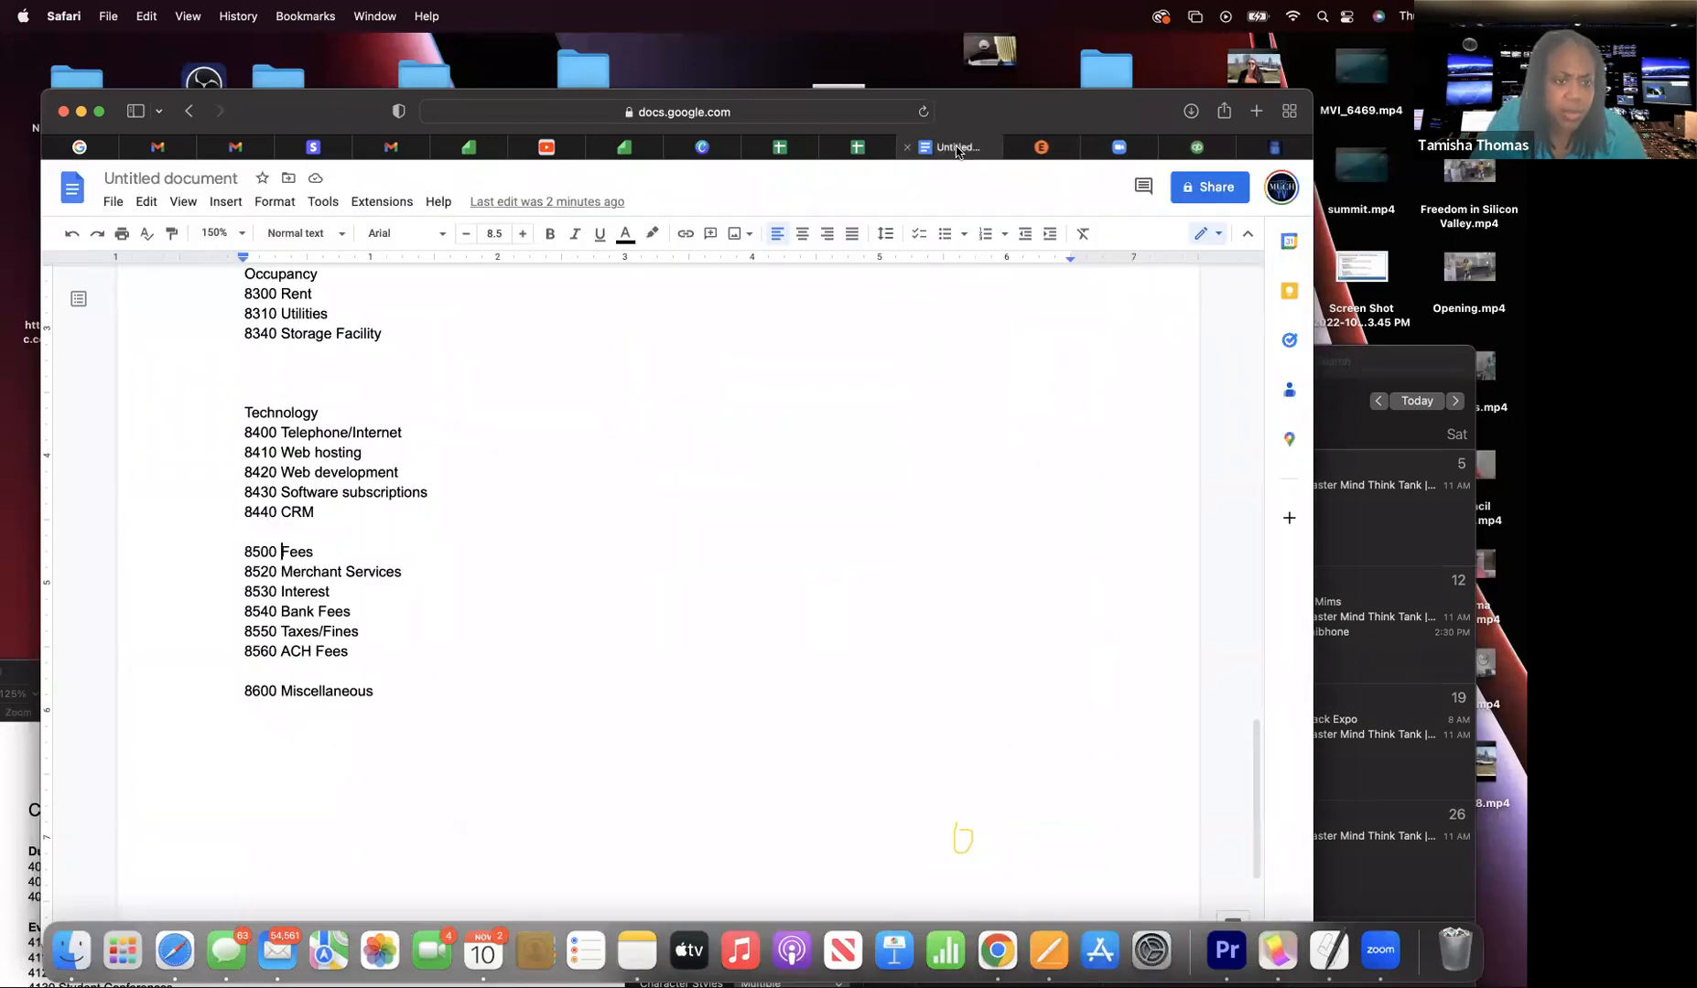
click(1194, 147)
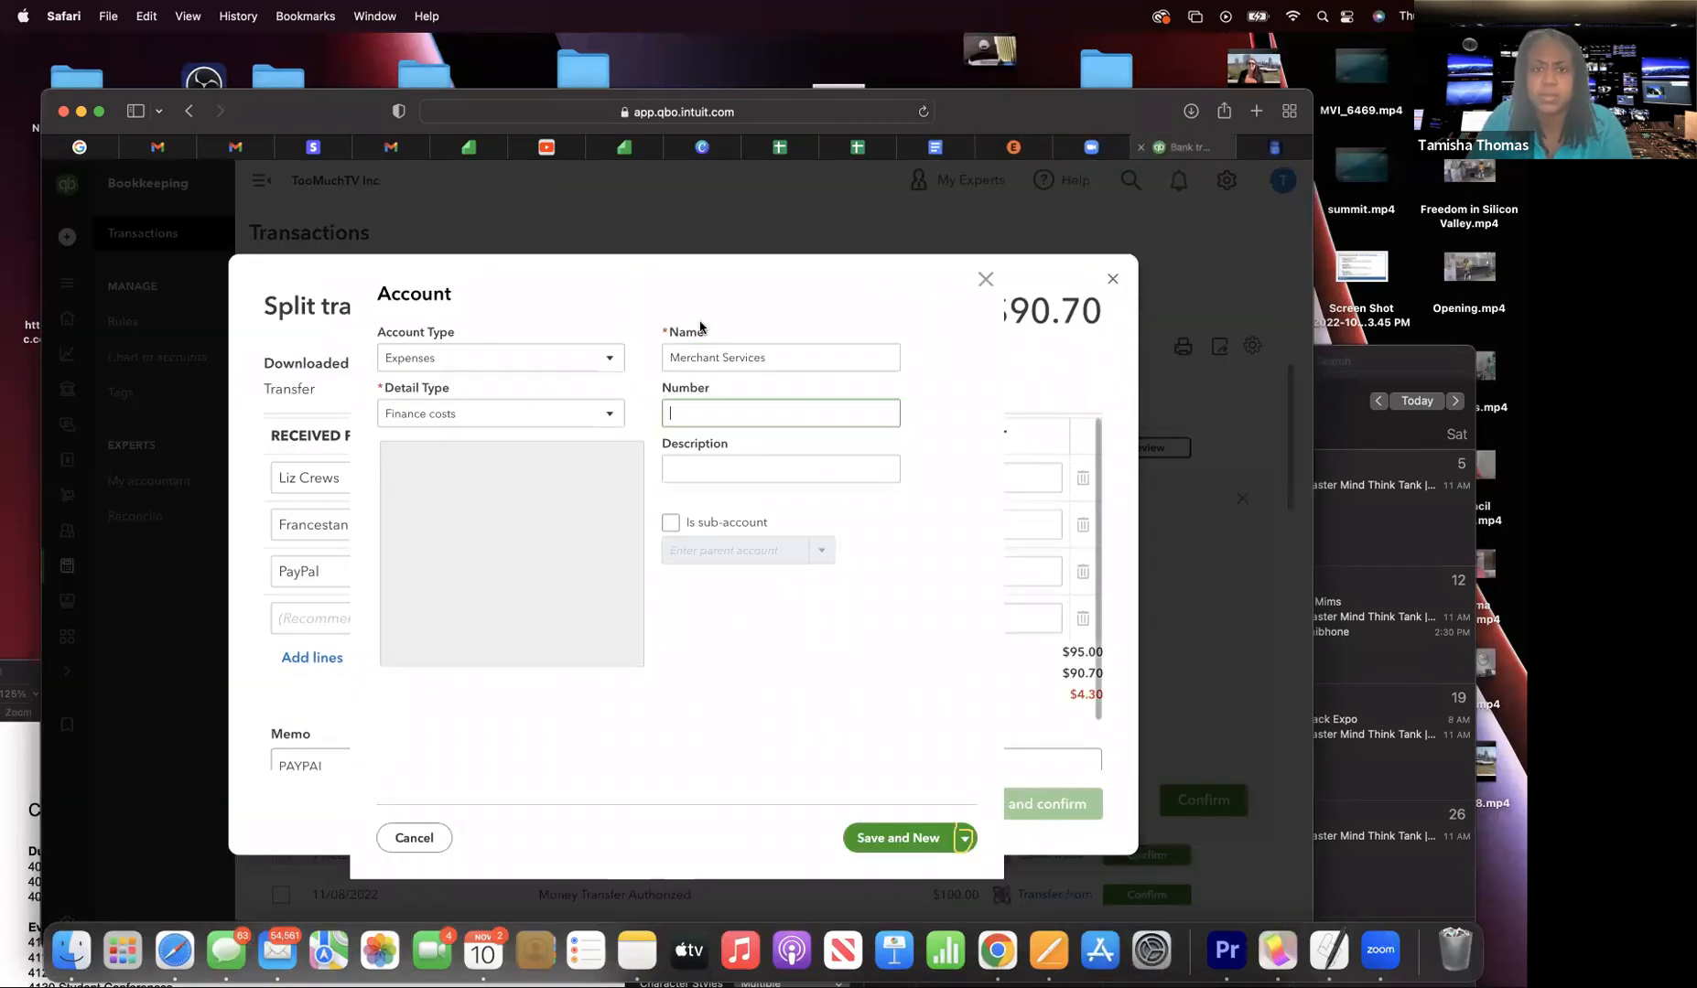
text(8520)
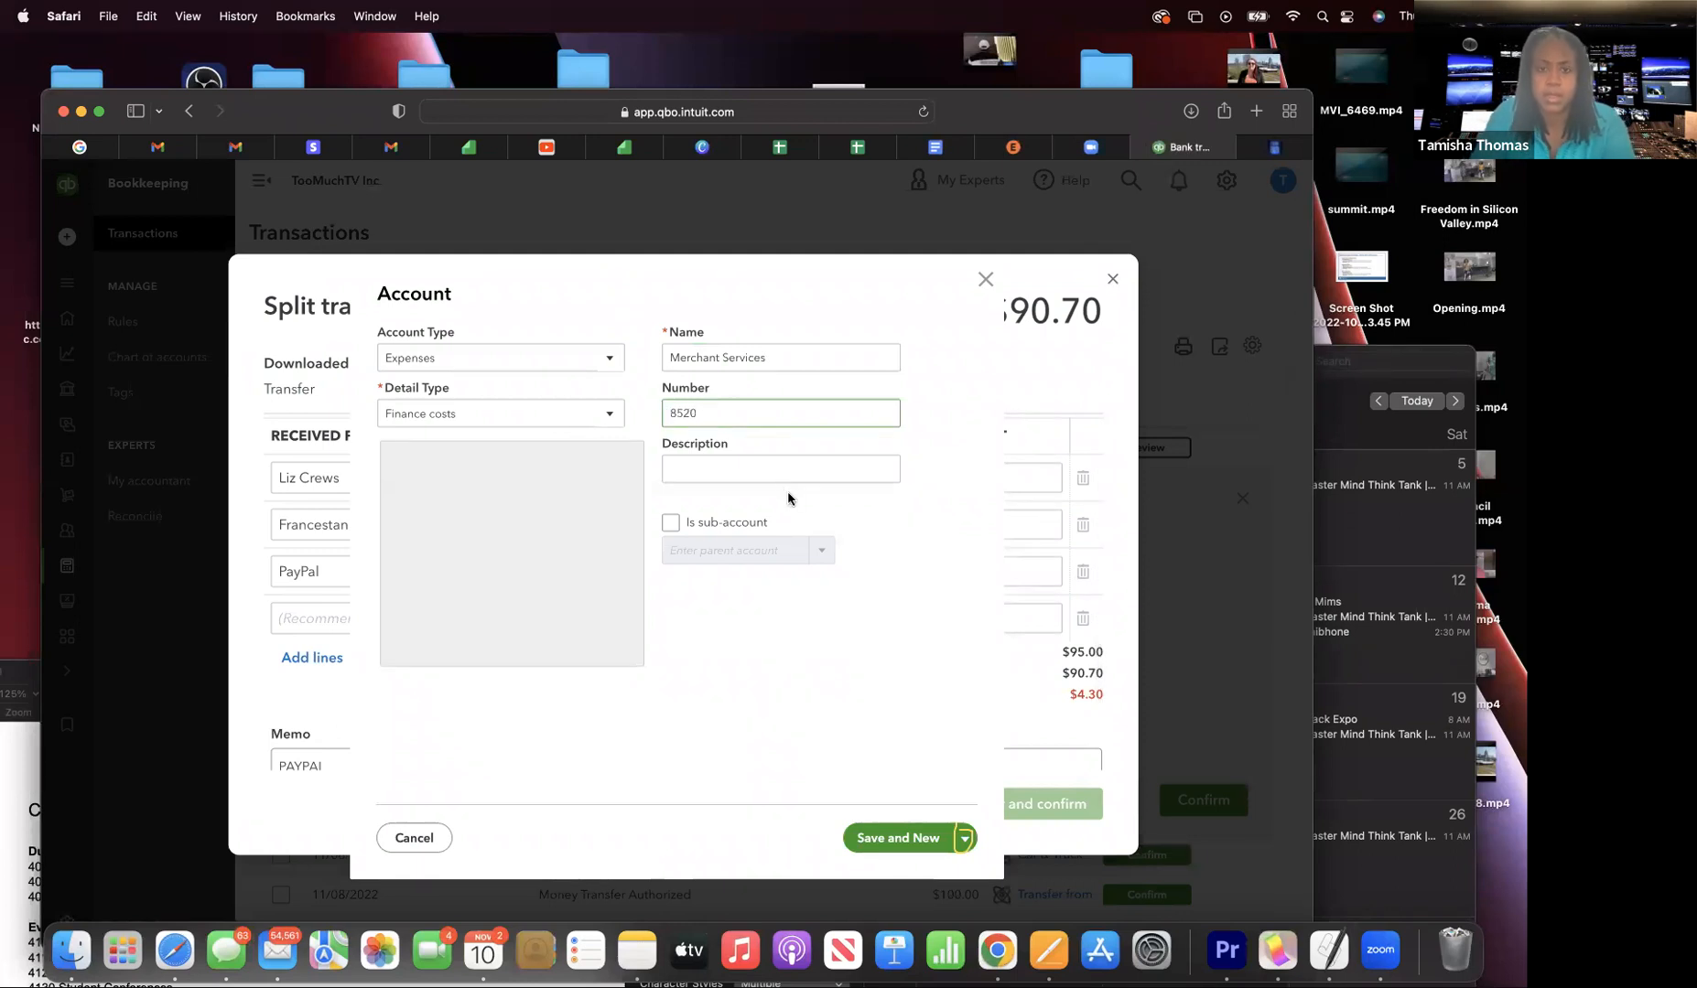
- Make Merchant Services a sub-account of 8500 Fees and save it
click(685, 528)
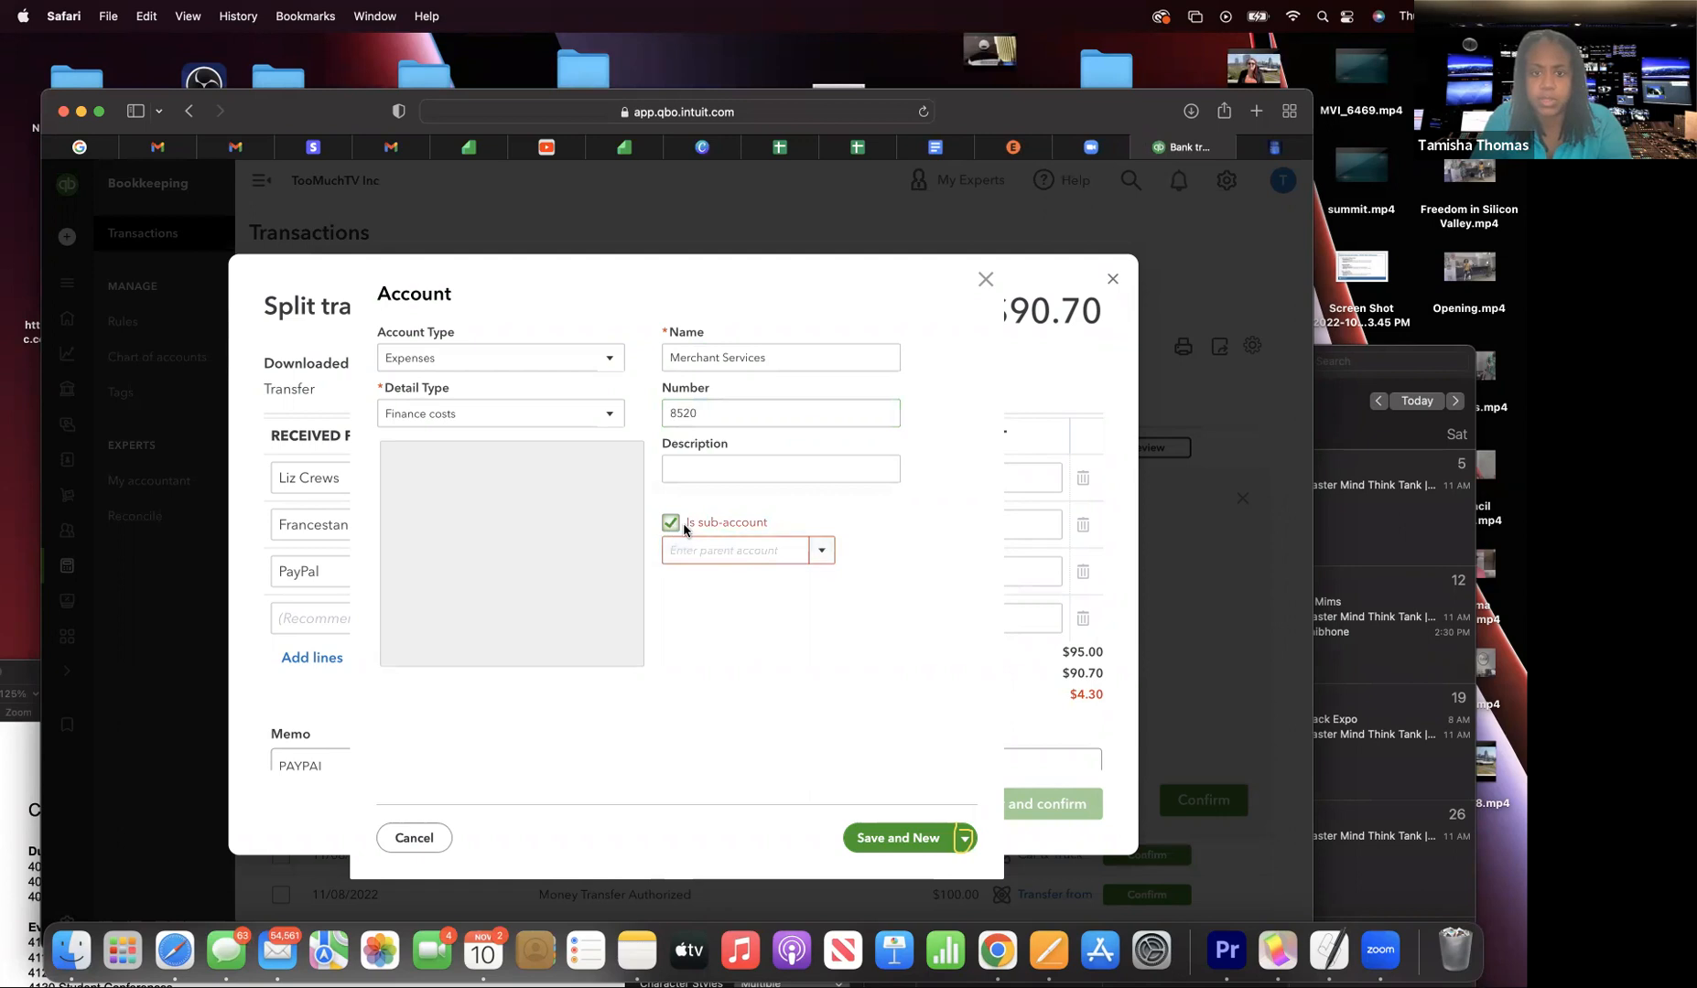
click(820, 550)
scroll(793, 684, down, 1)
scroll(794, 687, down, 2)
scroll(794, 687, up, 3)
scroll(793, 688, down, 8)
scroll(794, 687, down, 3)
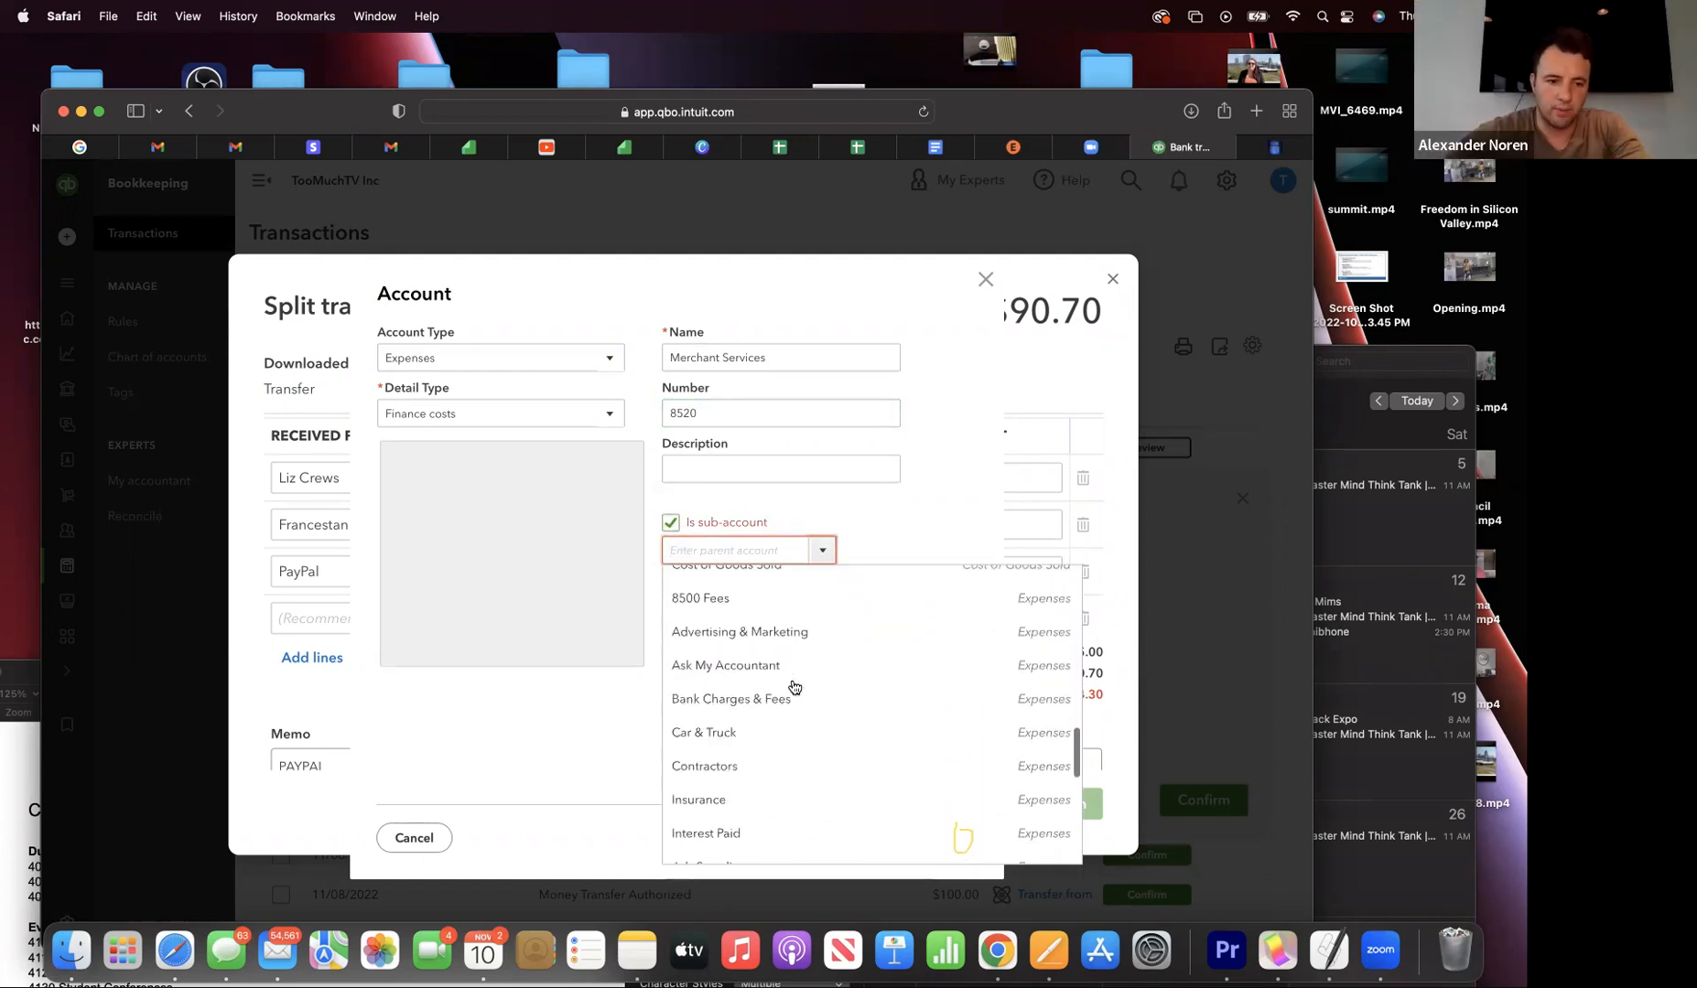
scroll(788, 685, up, 1)
click(751, 623)
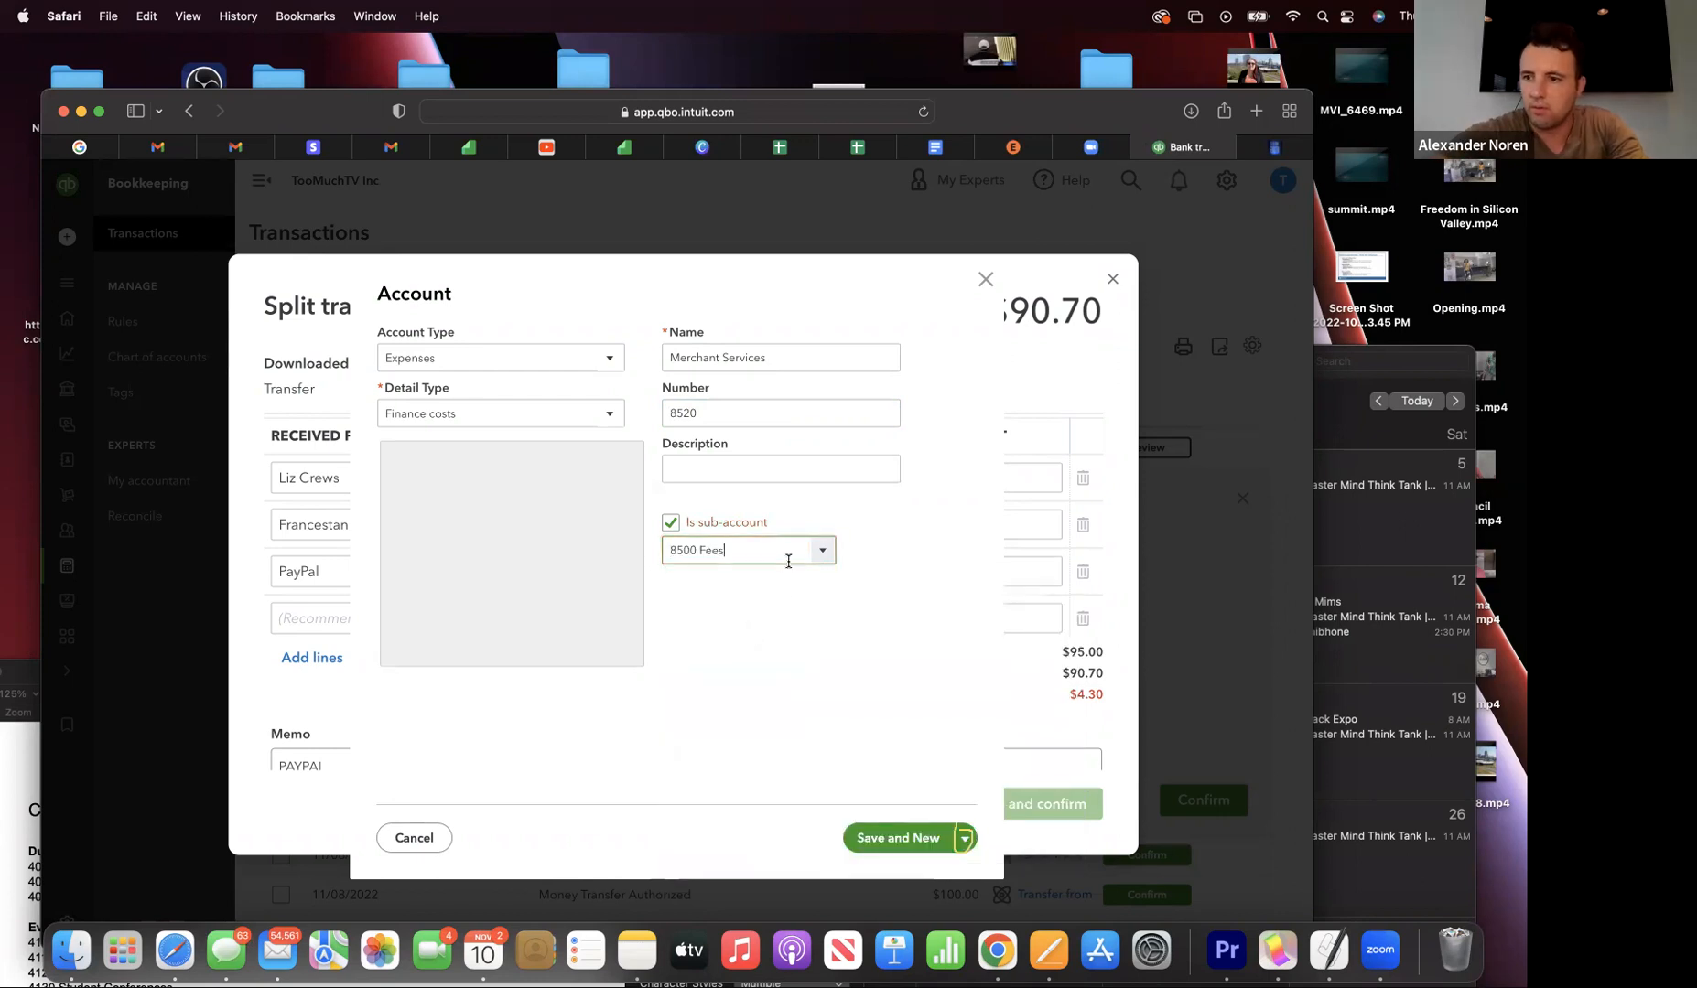
click(964, 840)
click(948, 876)
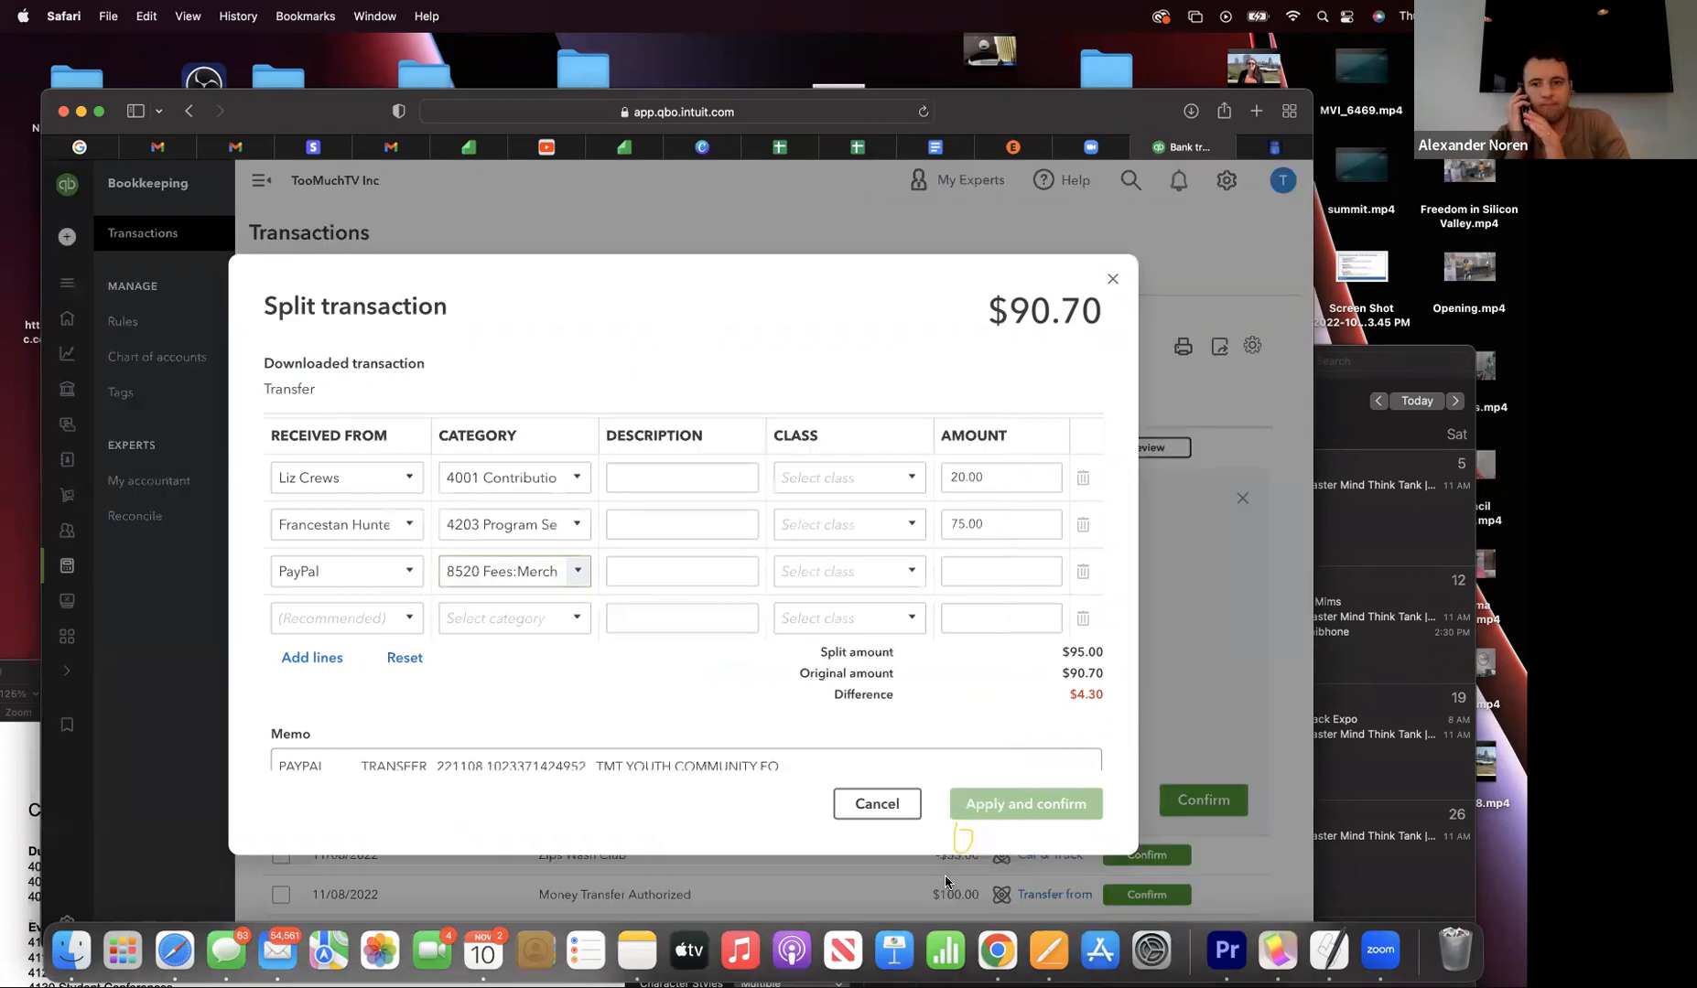
- Begin entering the PayPal line's negative fee amount, starting with -4
click(677, 574)
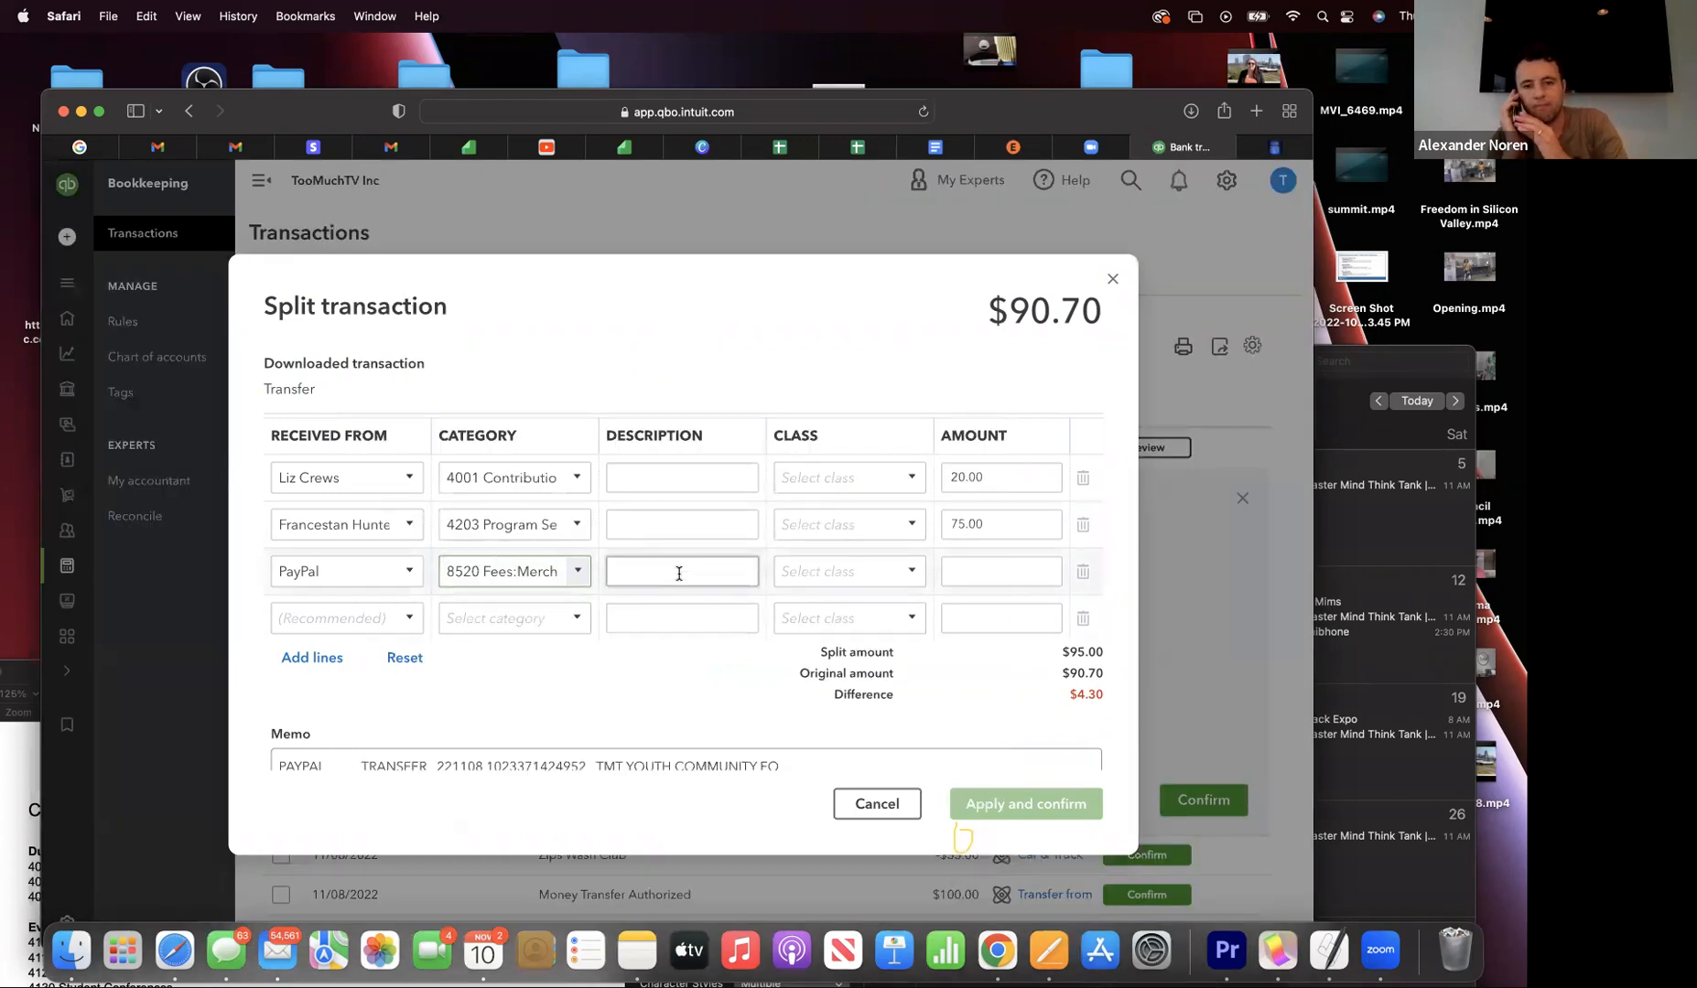
click(951, 575)
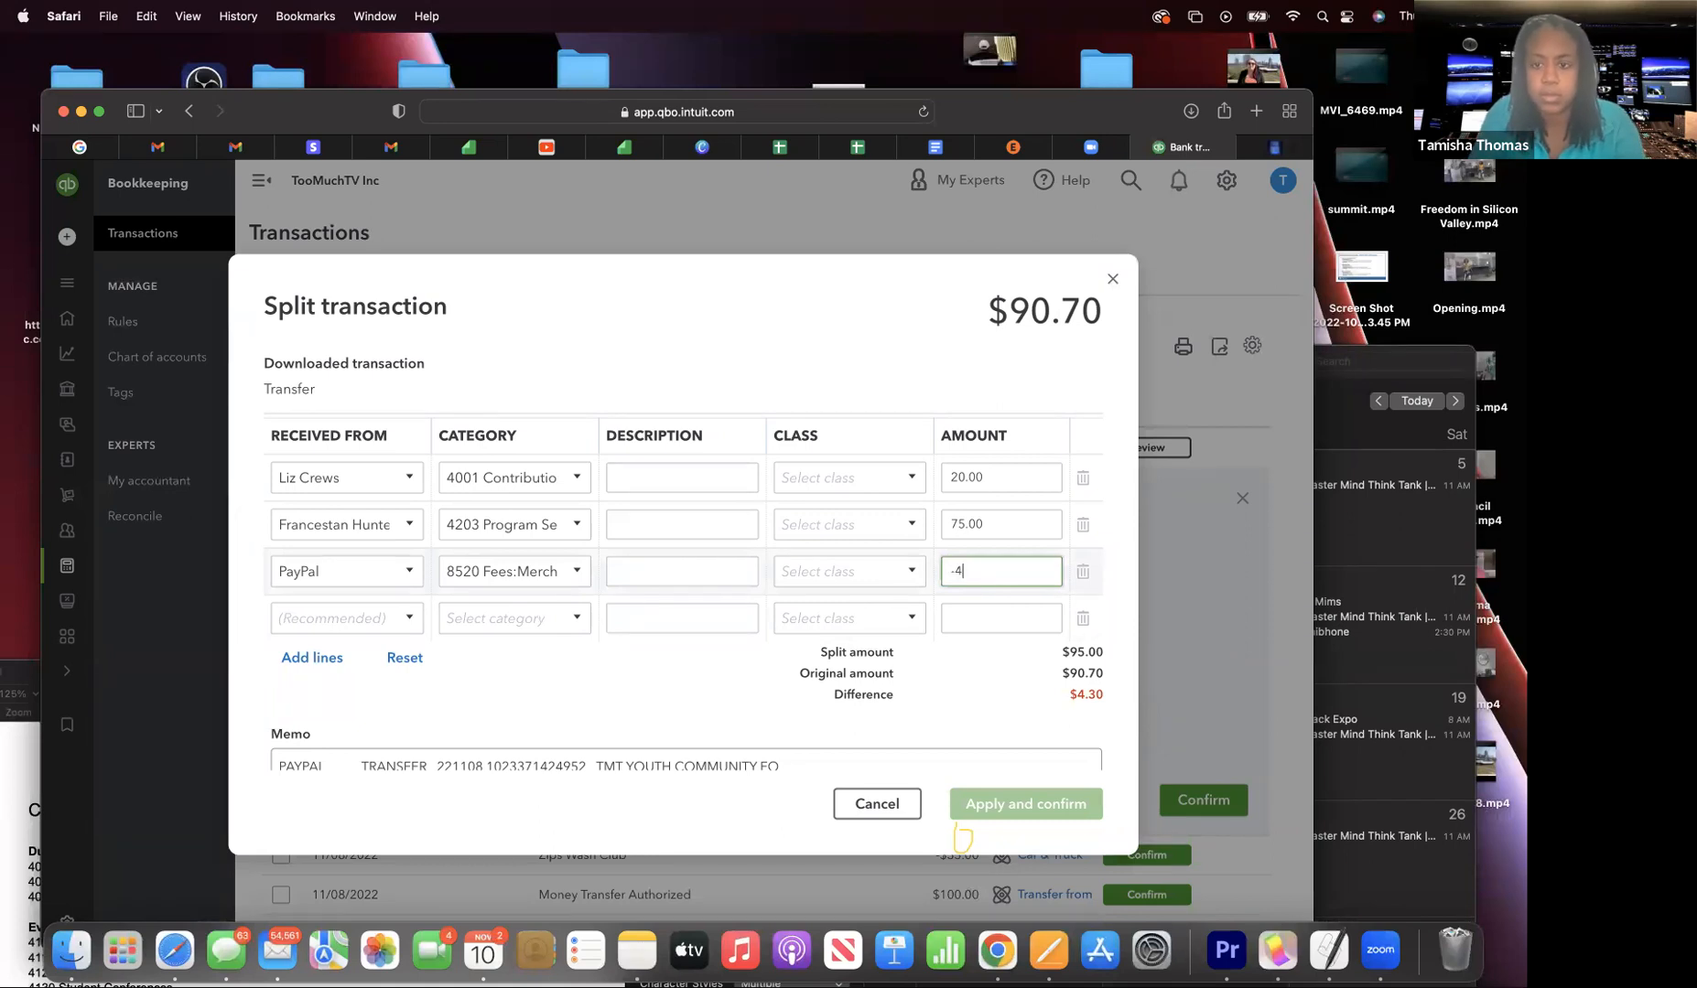
- Finish the PayPal fee as -4.30 so the split balances at $90.70, then apply it past the class warning
text(30)
click(964, 627)
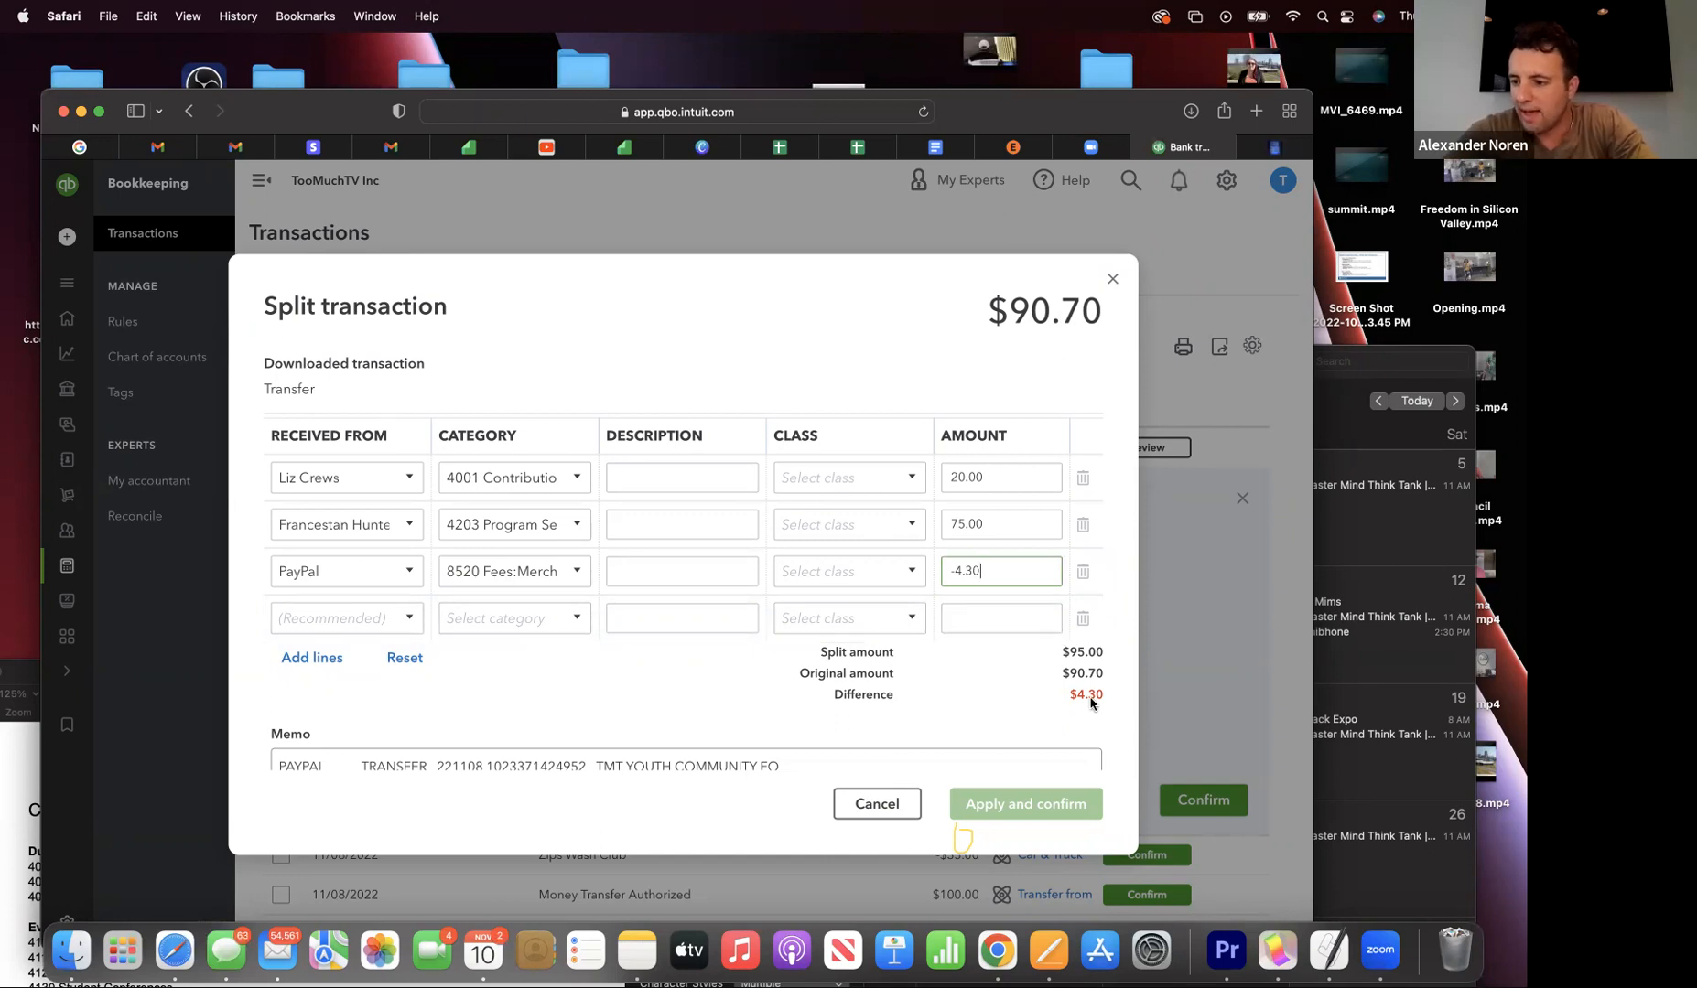
scroll(928, 676, down, 1)
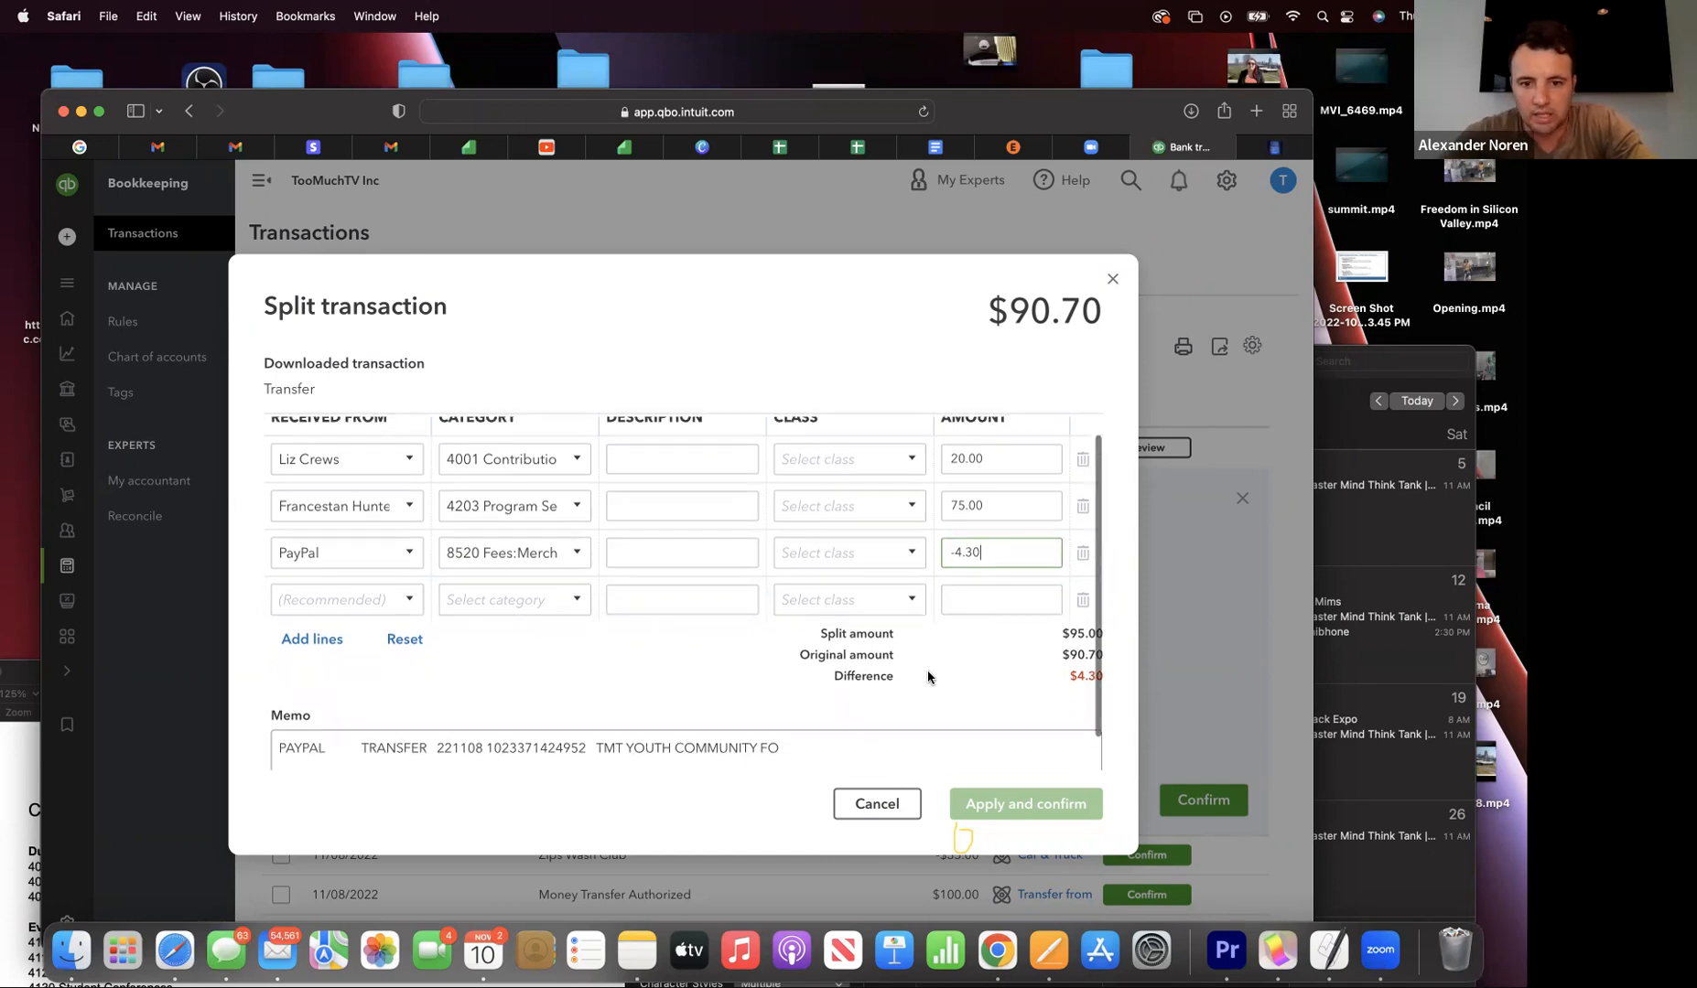
scroll(928, 676, up, 1)
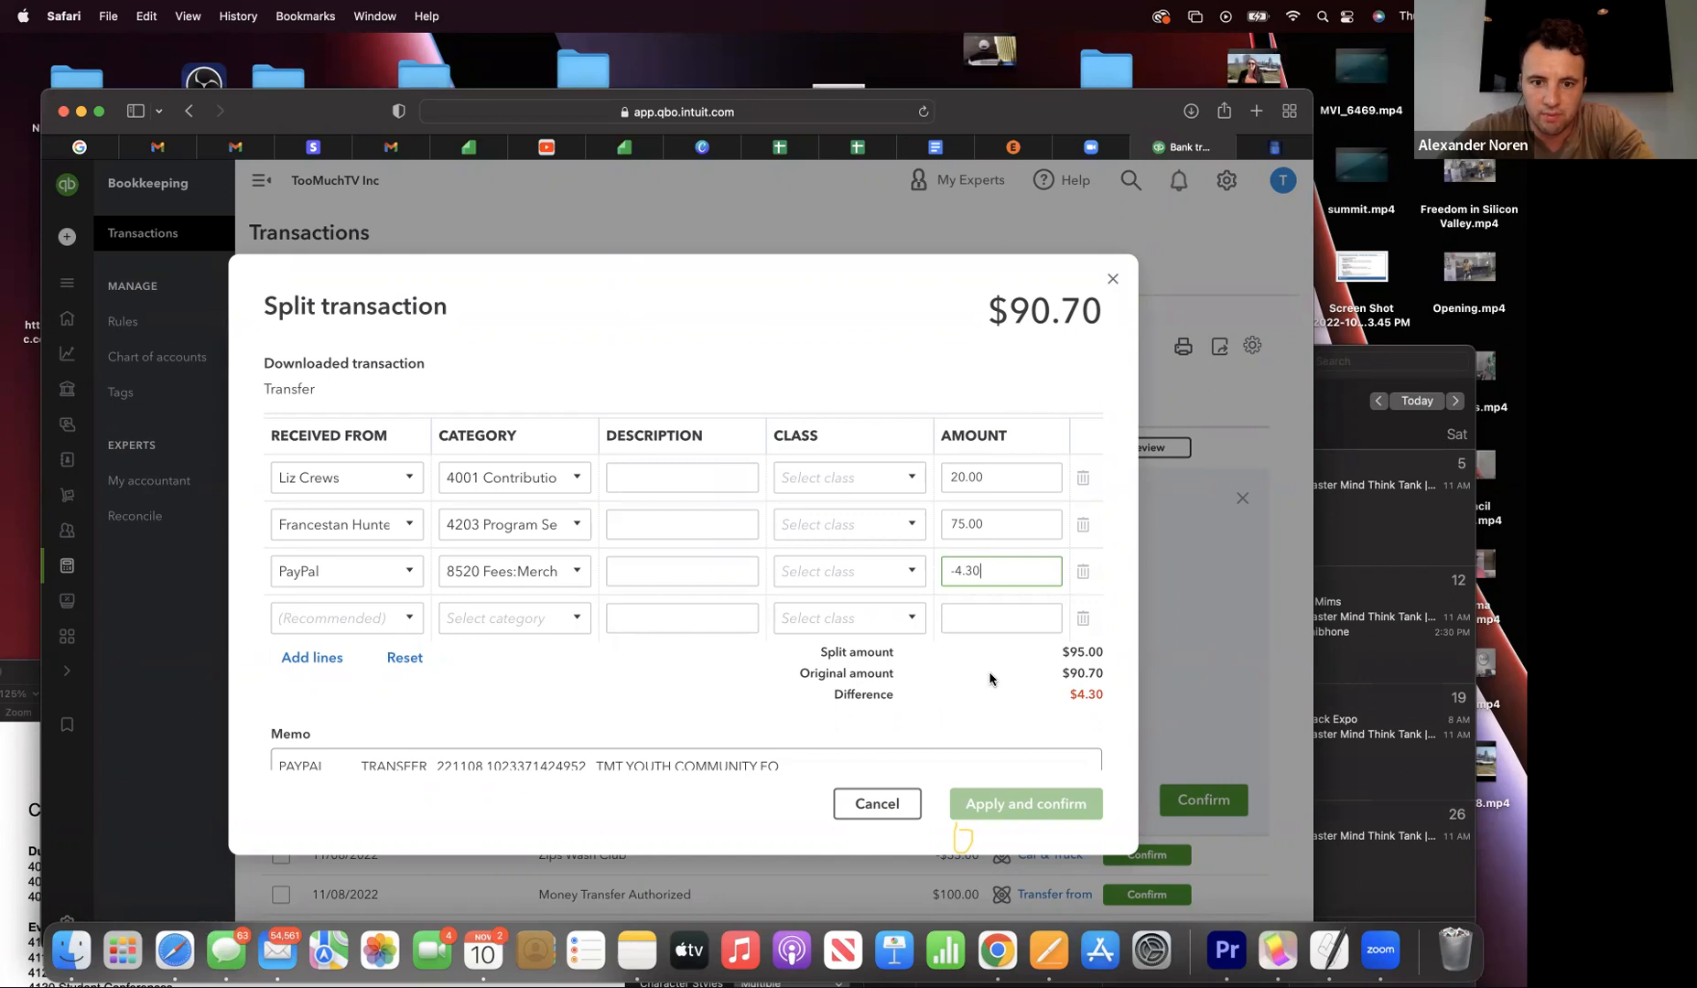
click(1002, 616)
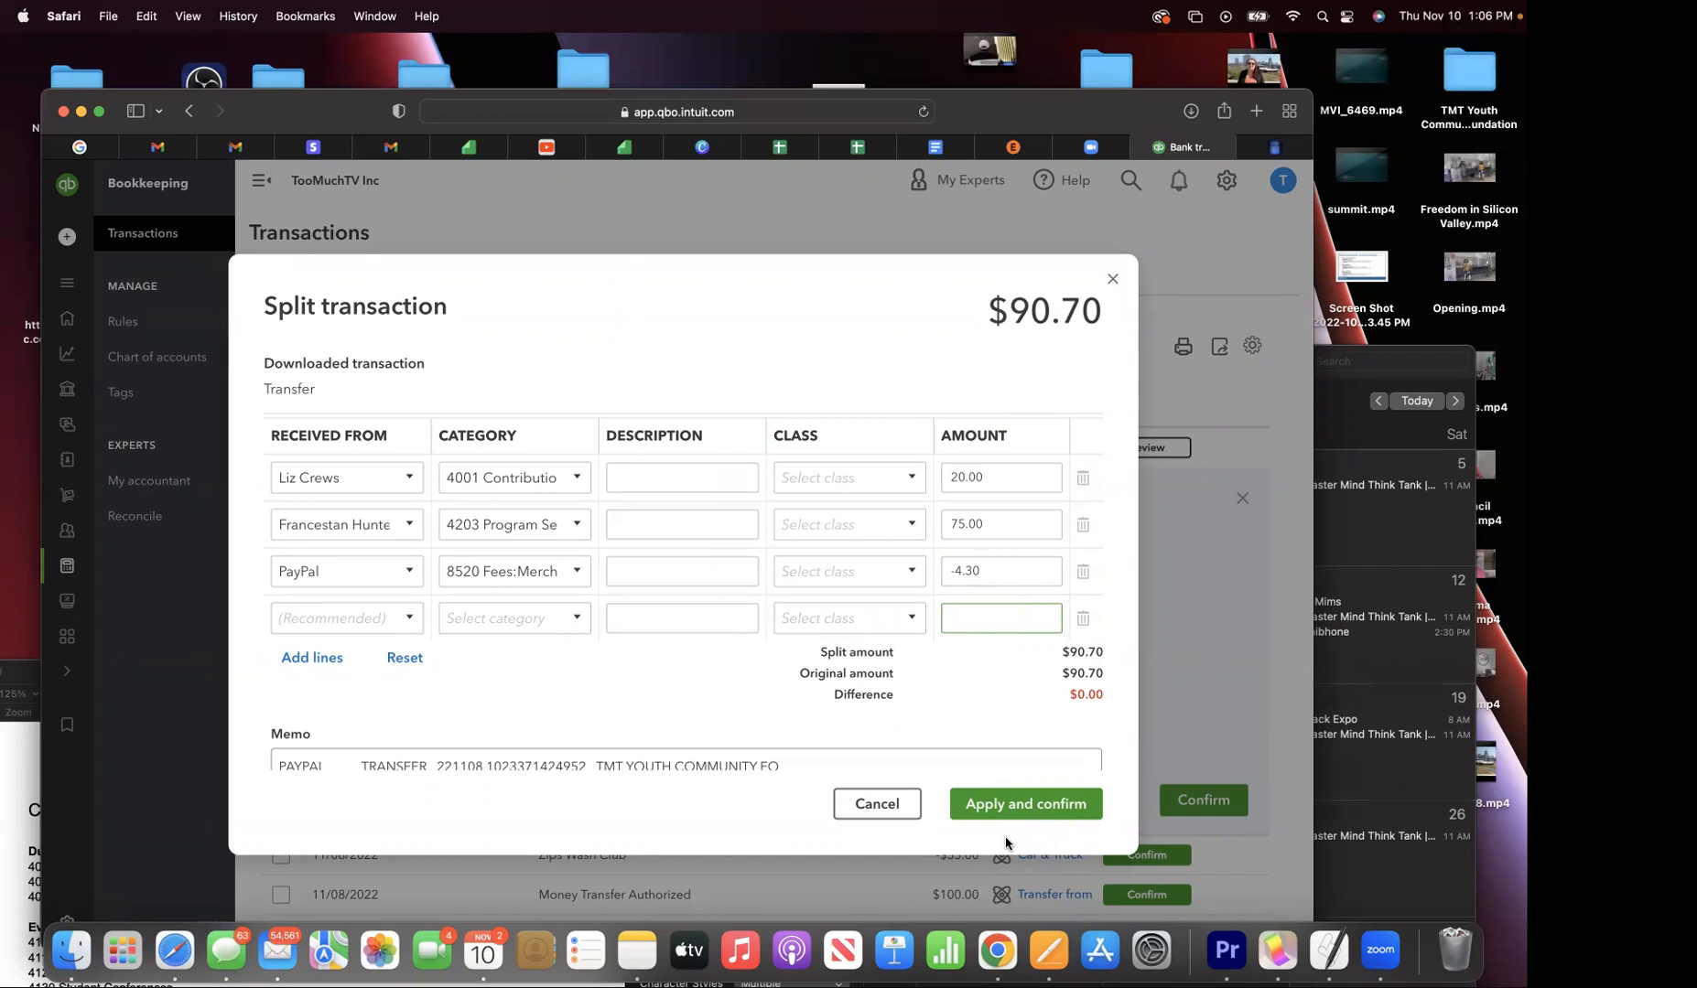
click(996, 811)
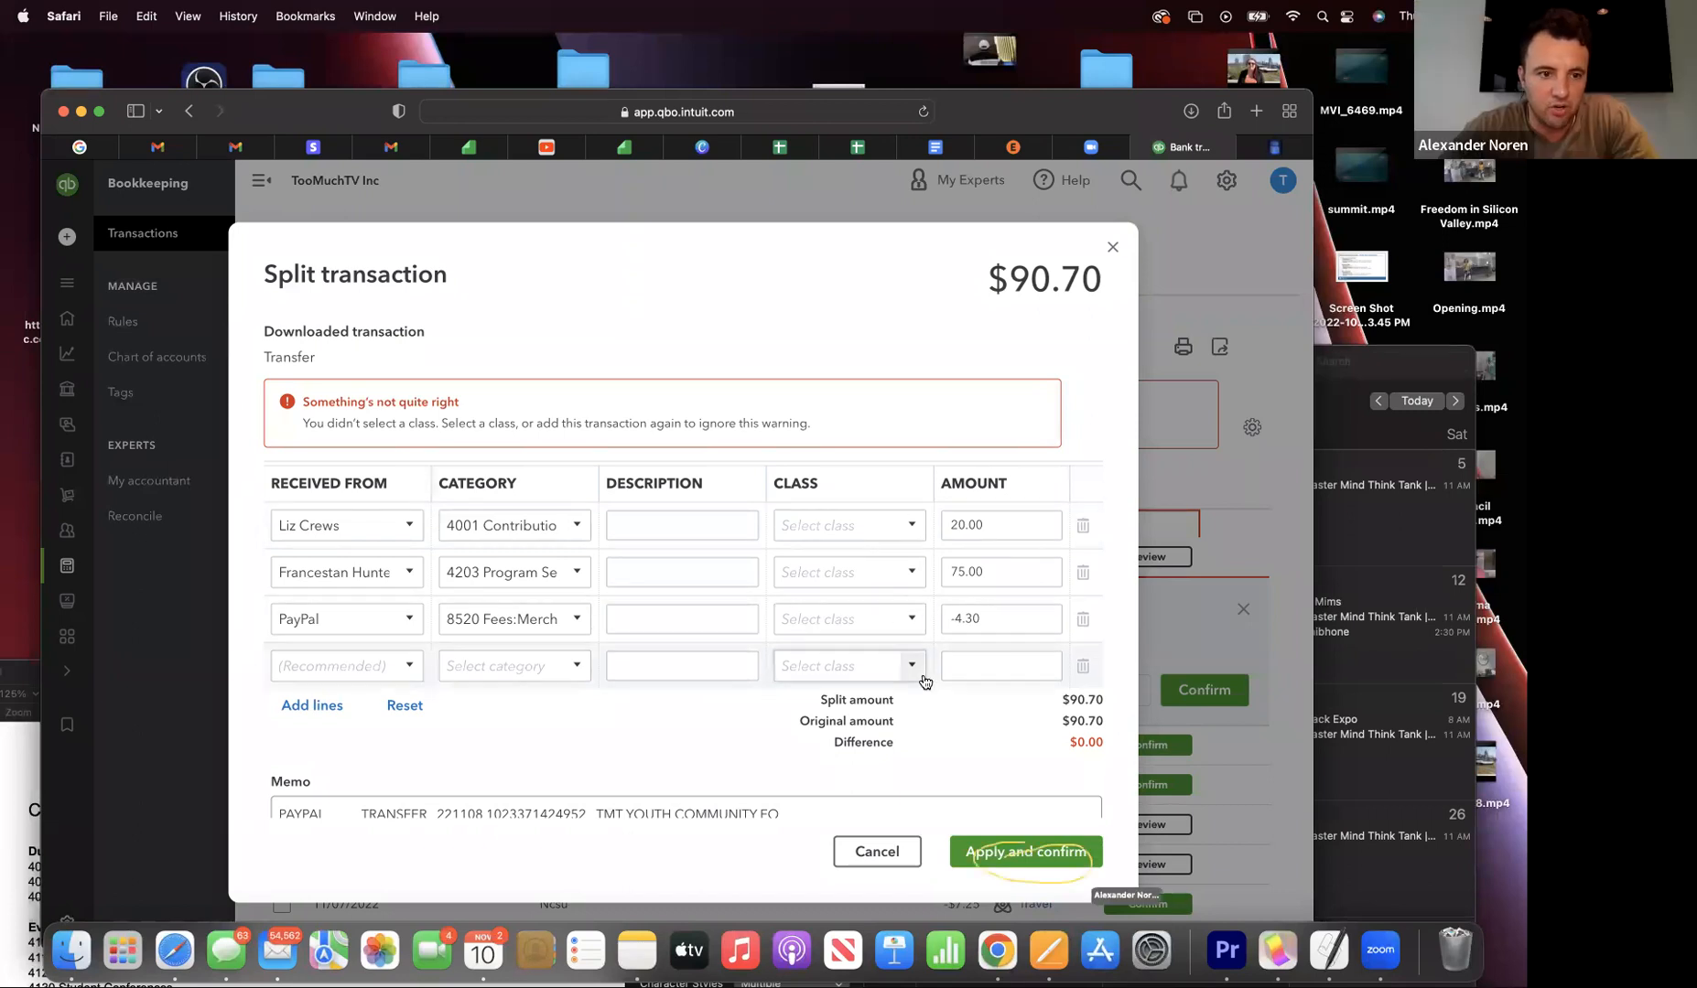
click(994, 858)
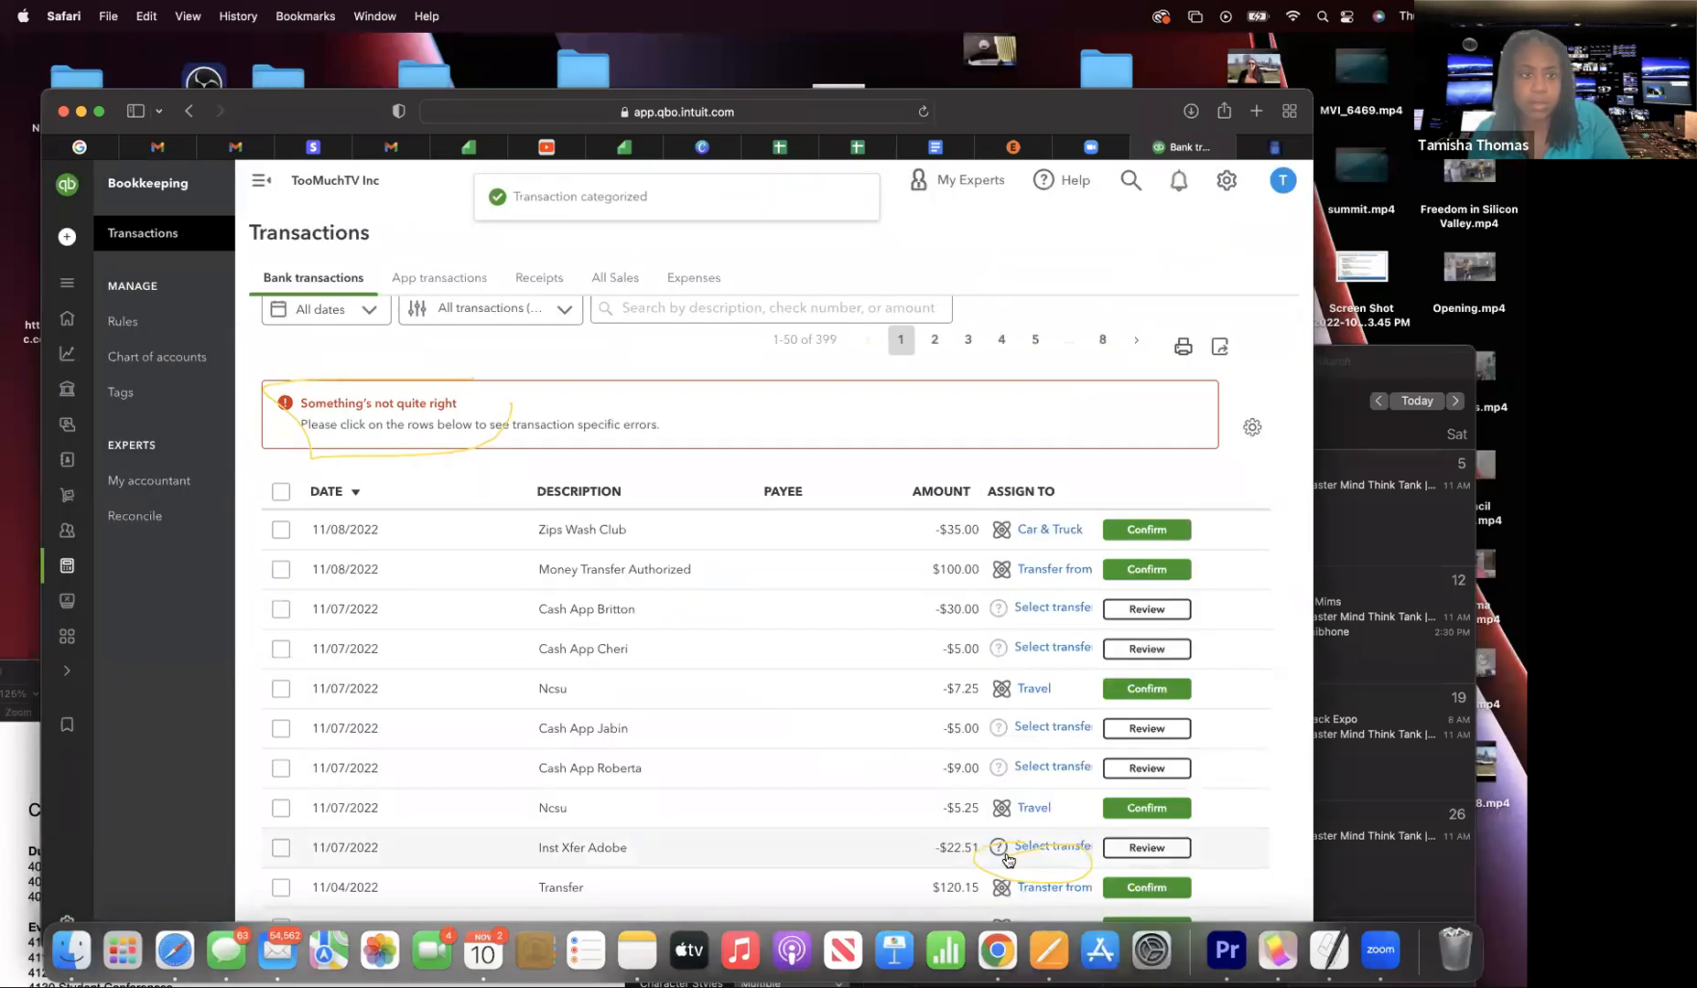
- Scroll down the Bank transactions list after applying the split
scroll(1008, 861, down, 1)
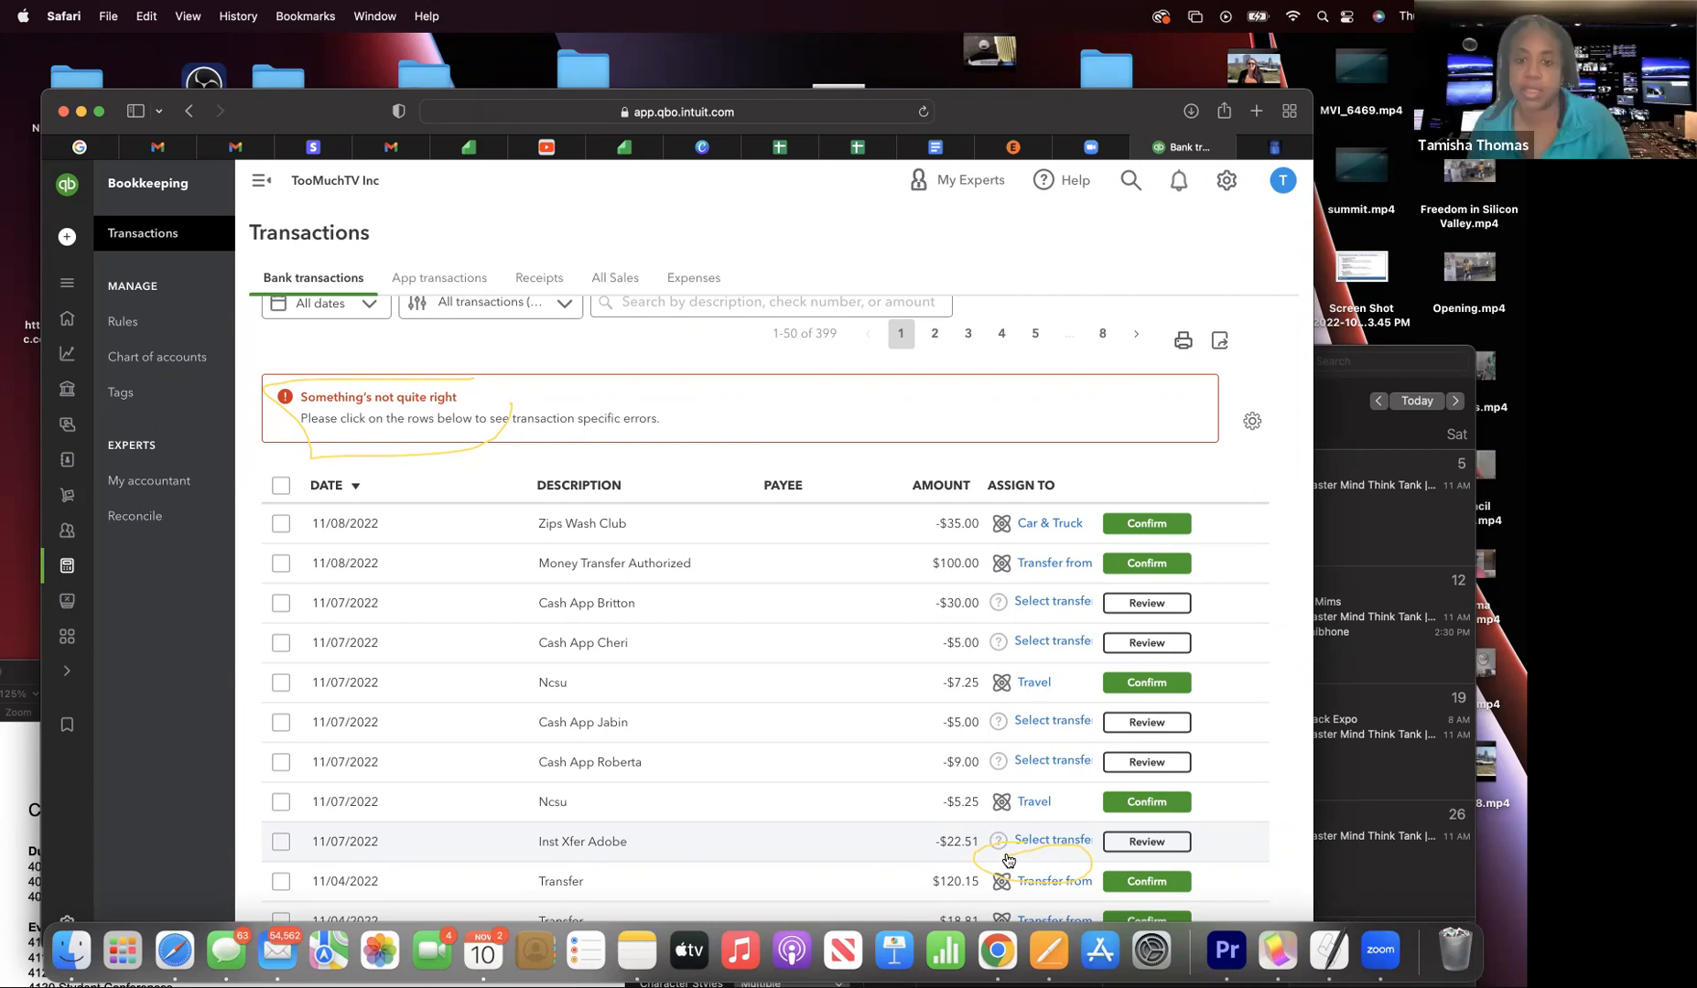
scroll(1007, 860, down, 10)
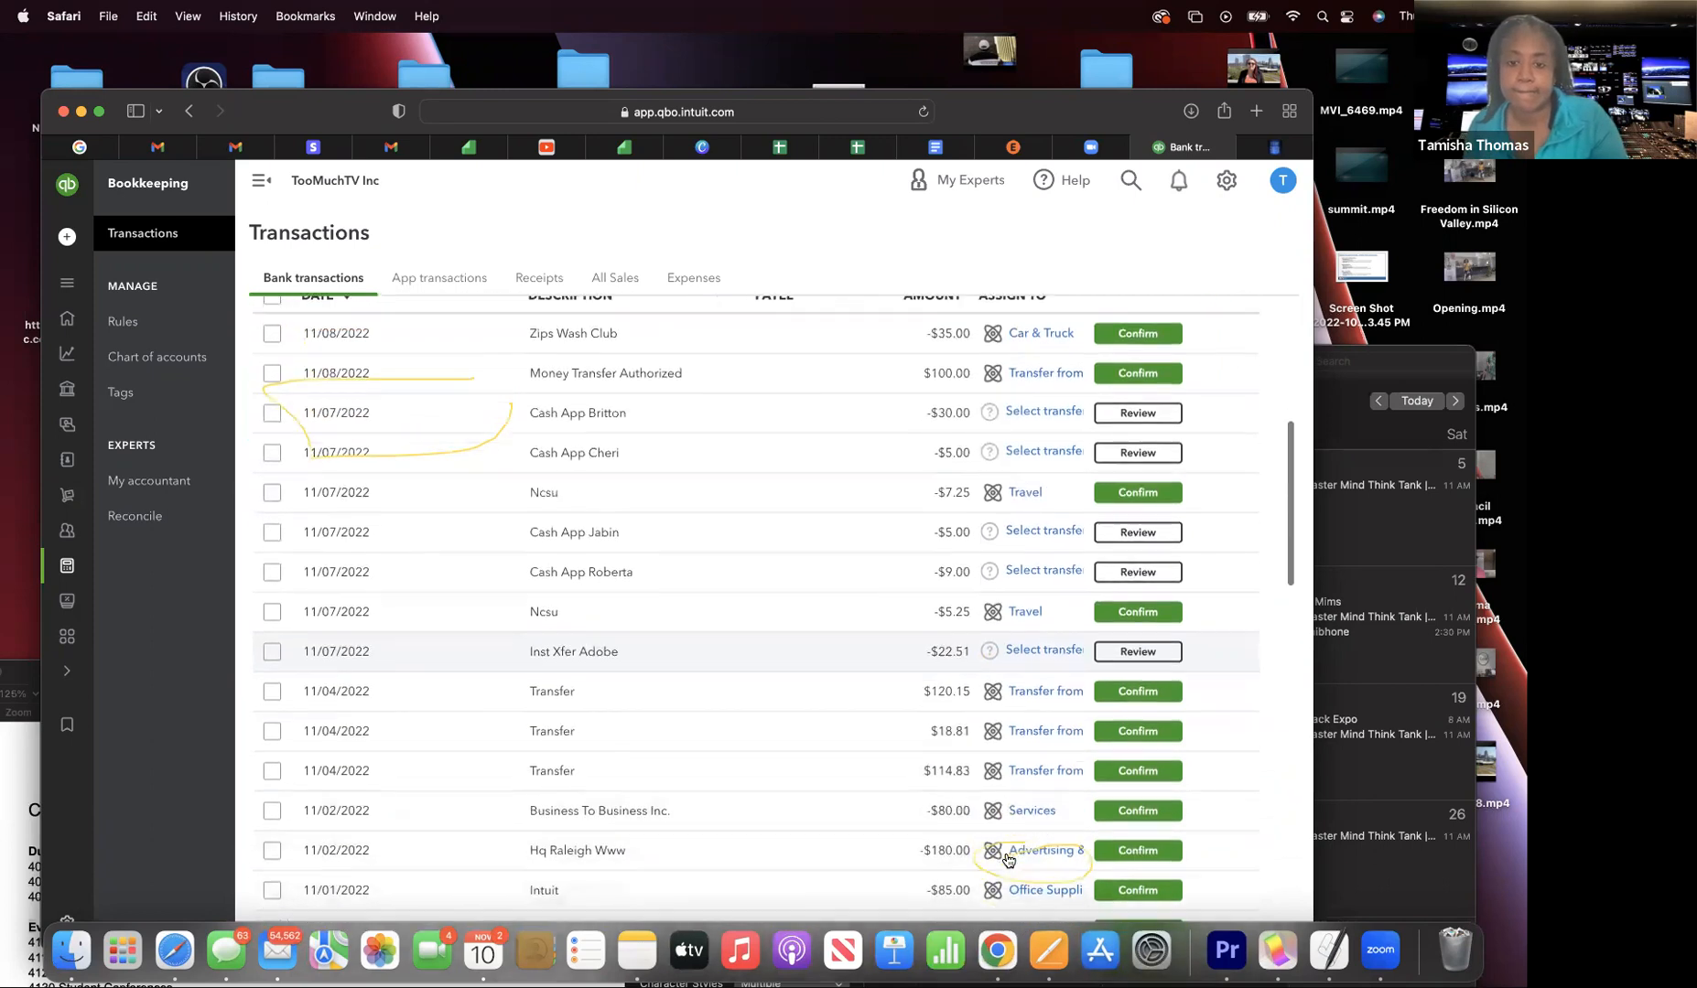
scroll(1008, 857, up, 15)
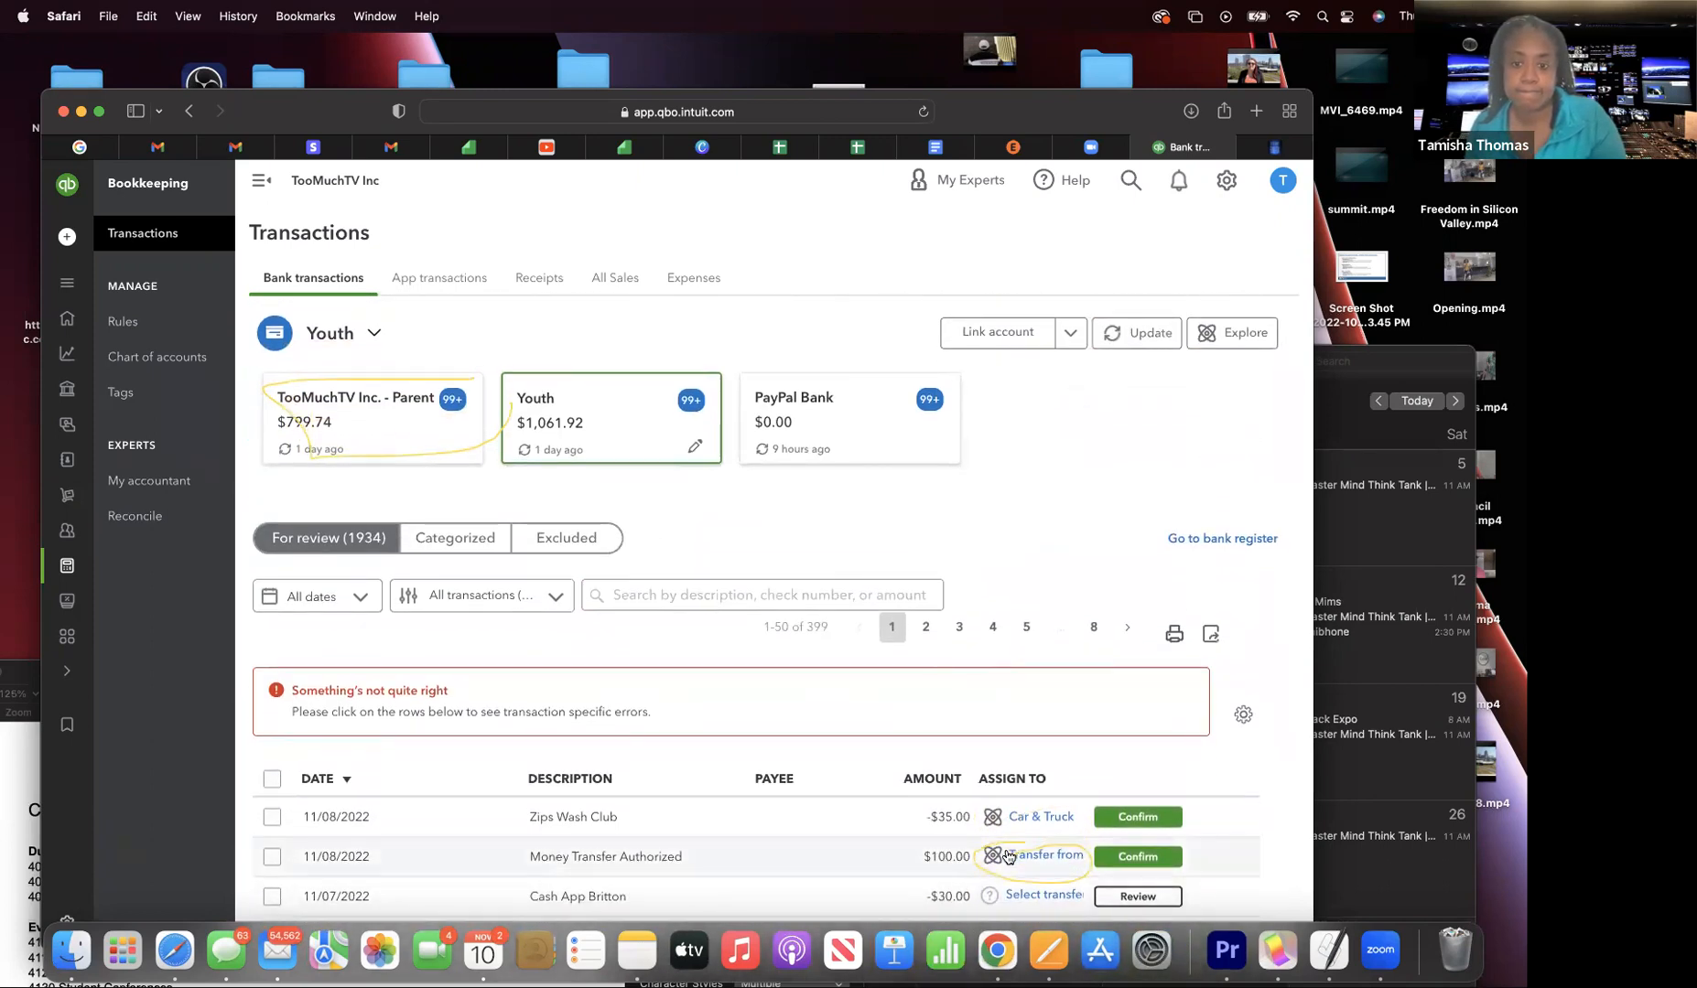
scroll(1007, 856, down, 3)
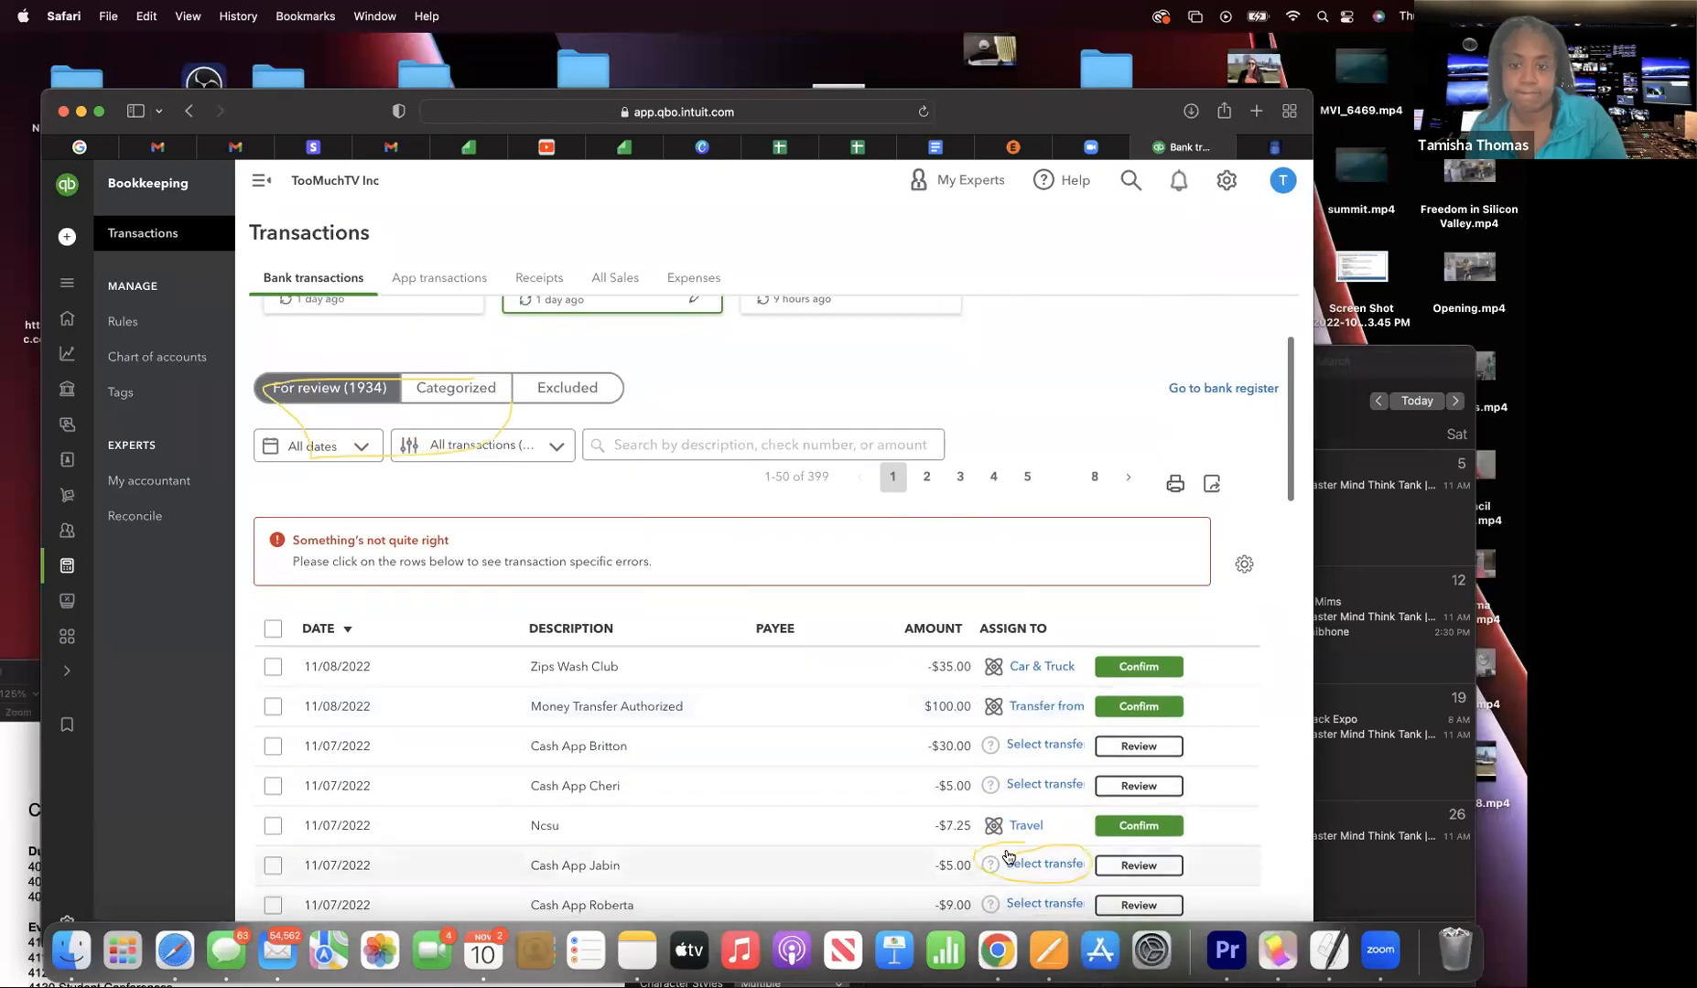
scroll(1008, 857, down, 1)
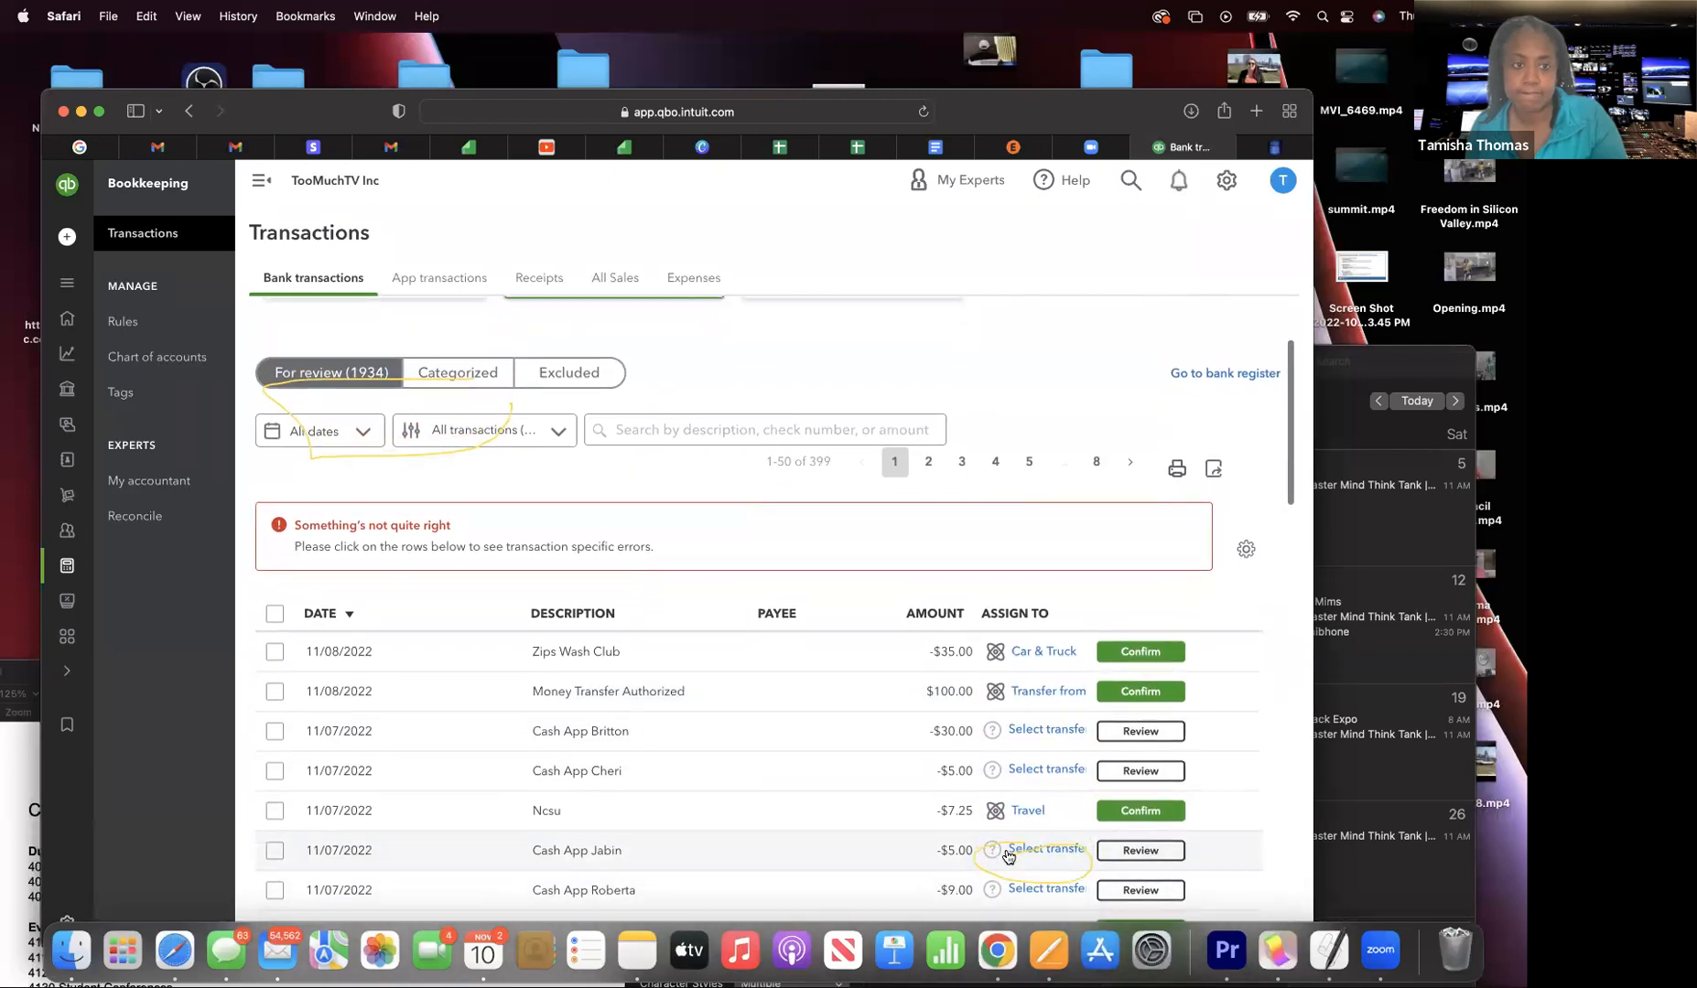
scroll(1008, 857, down, 5)
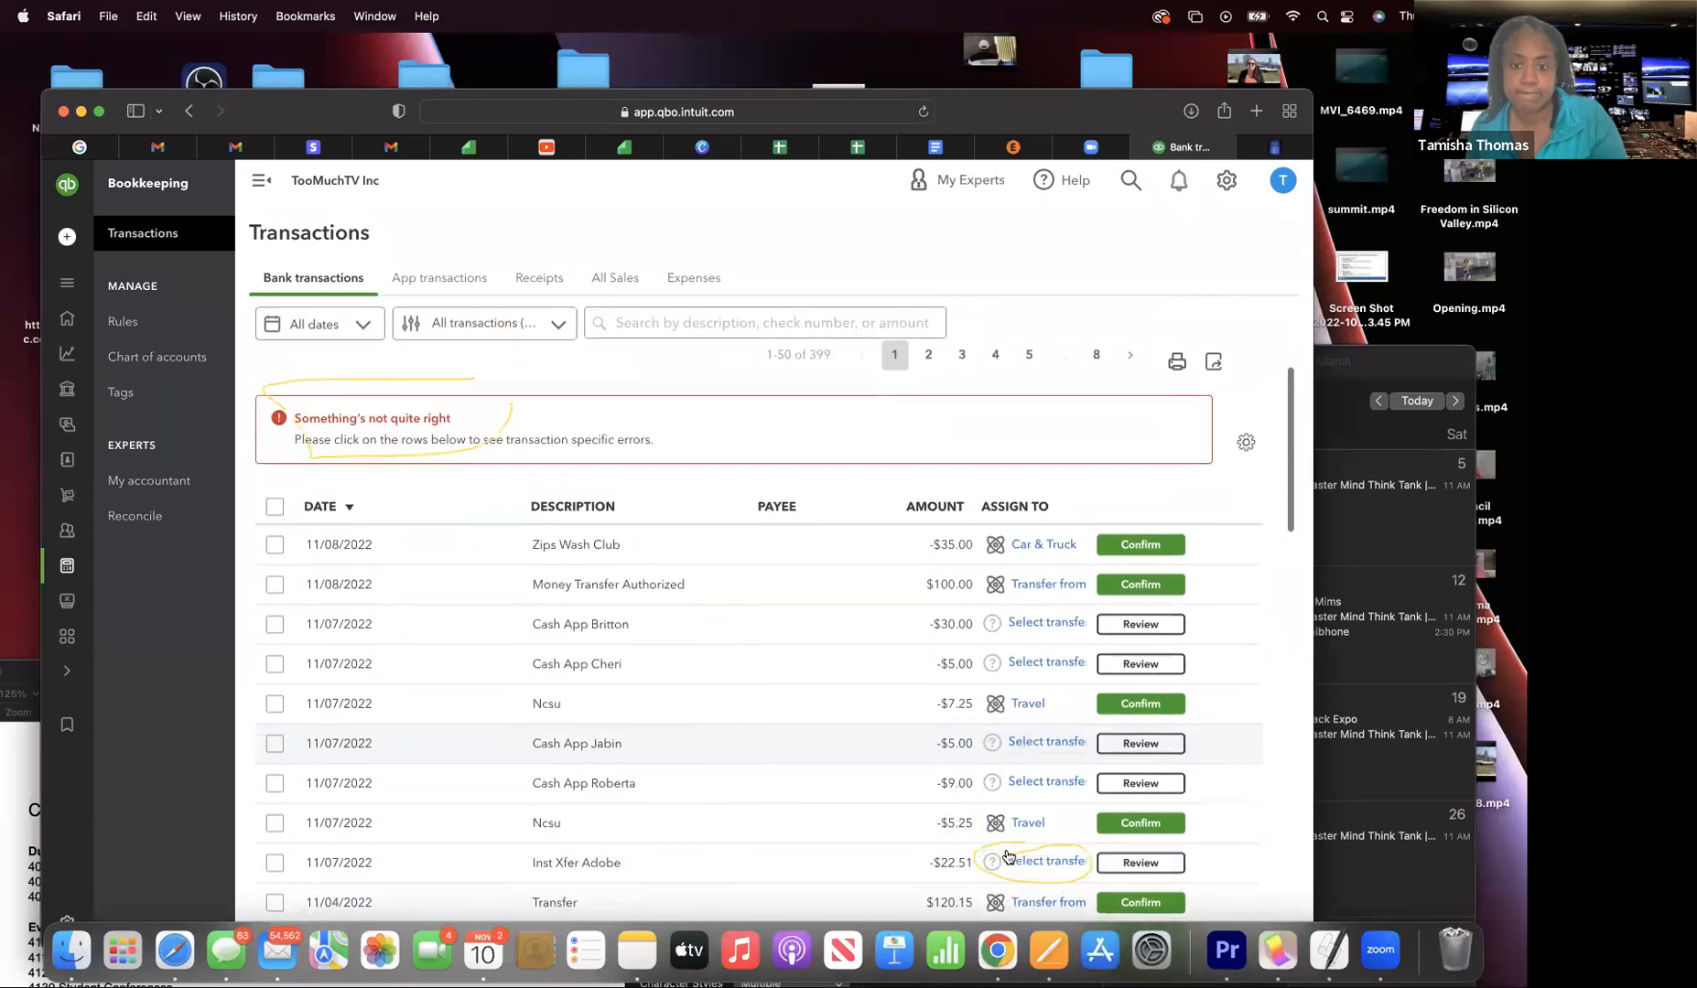
scroll(1008, 857, down, 1)
scroll(1007, 857, up, 1)
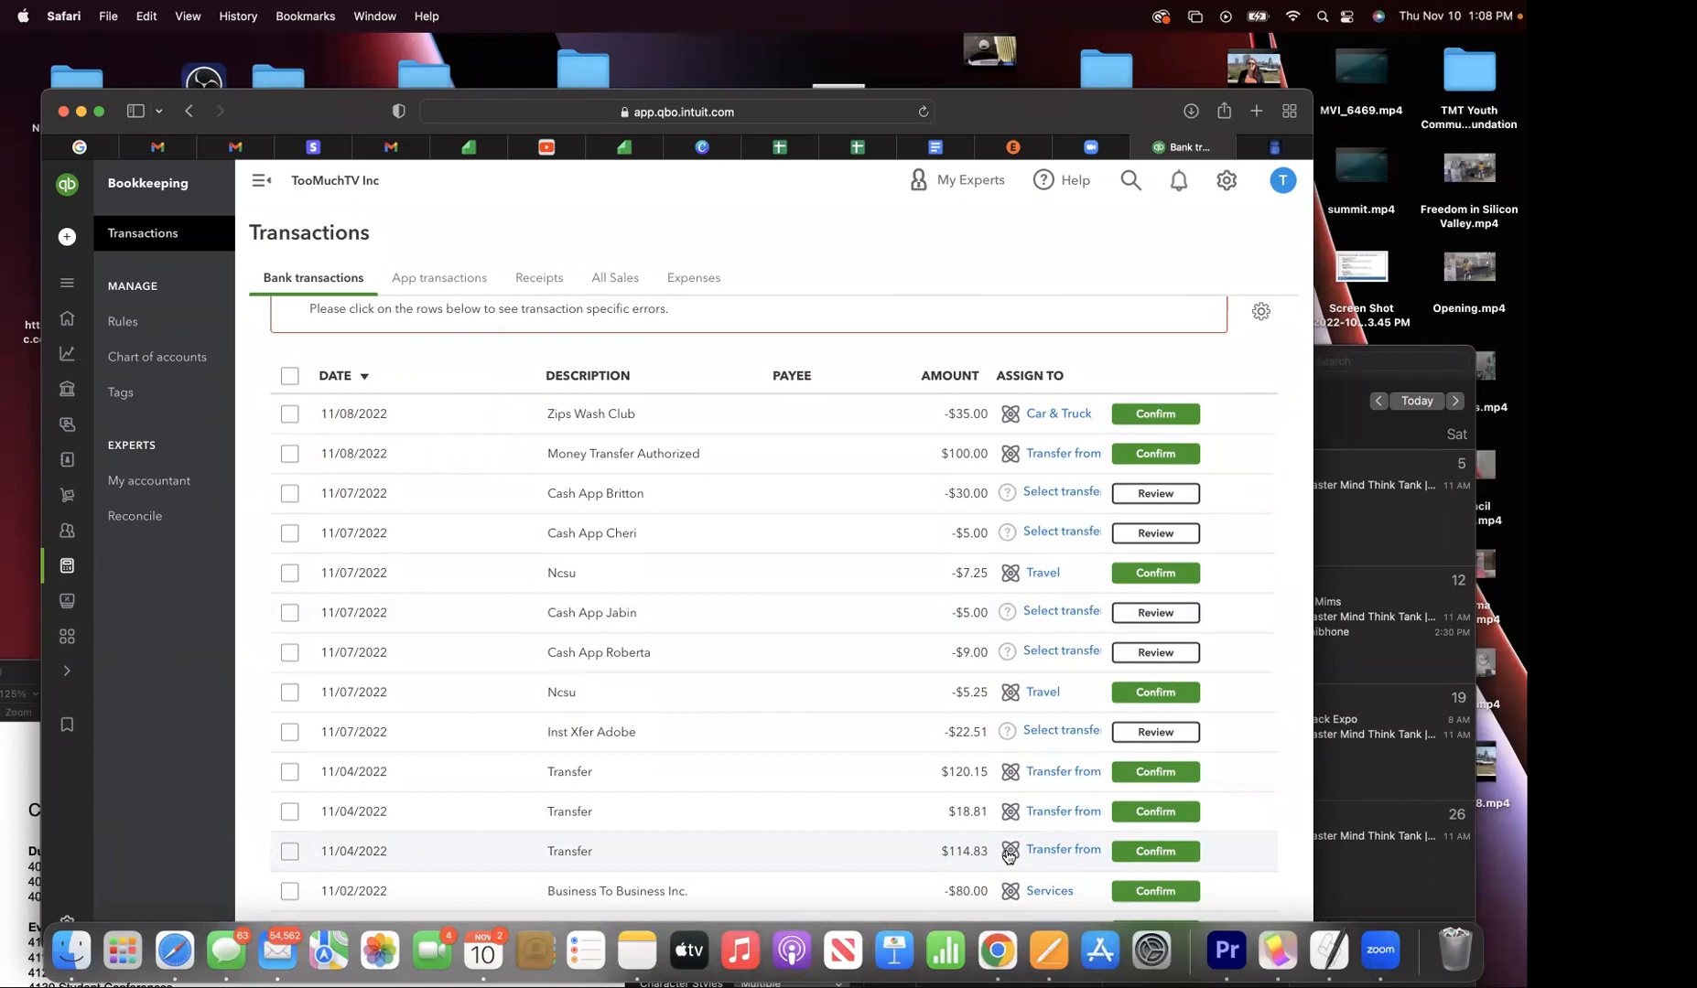
scroll(1007, 856, down, 20)
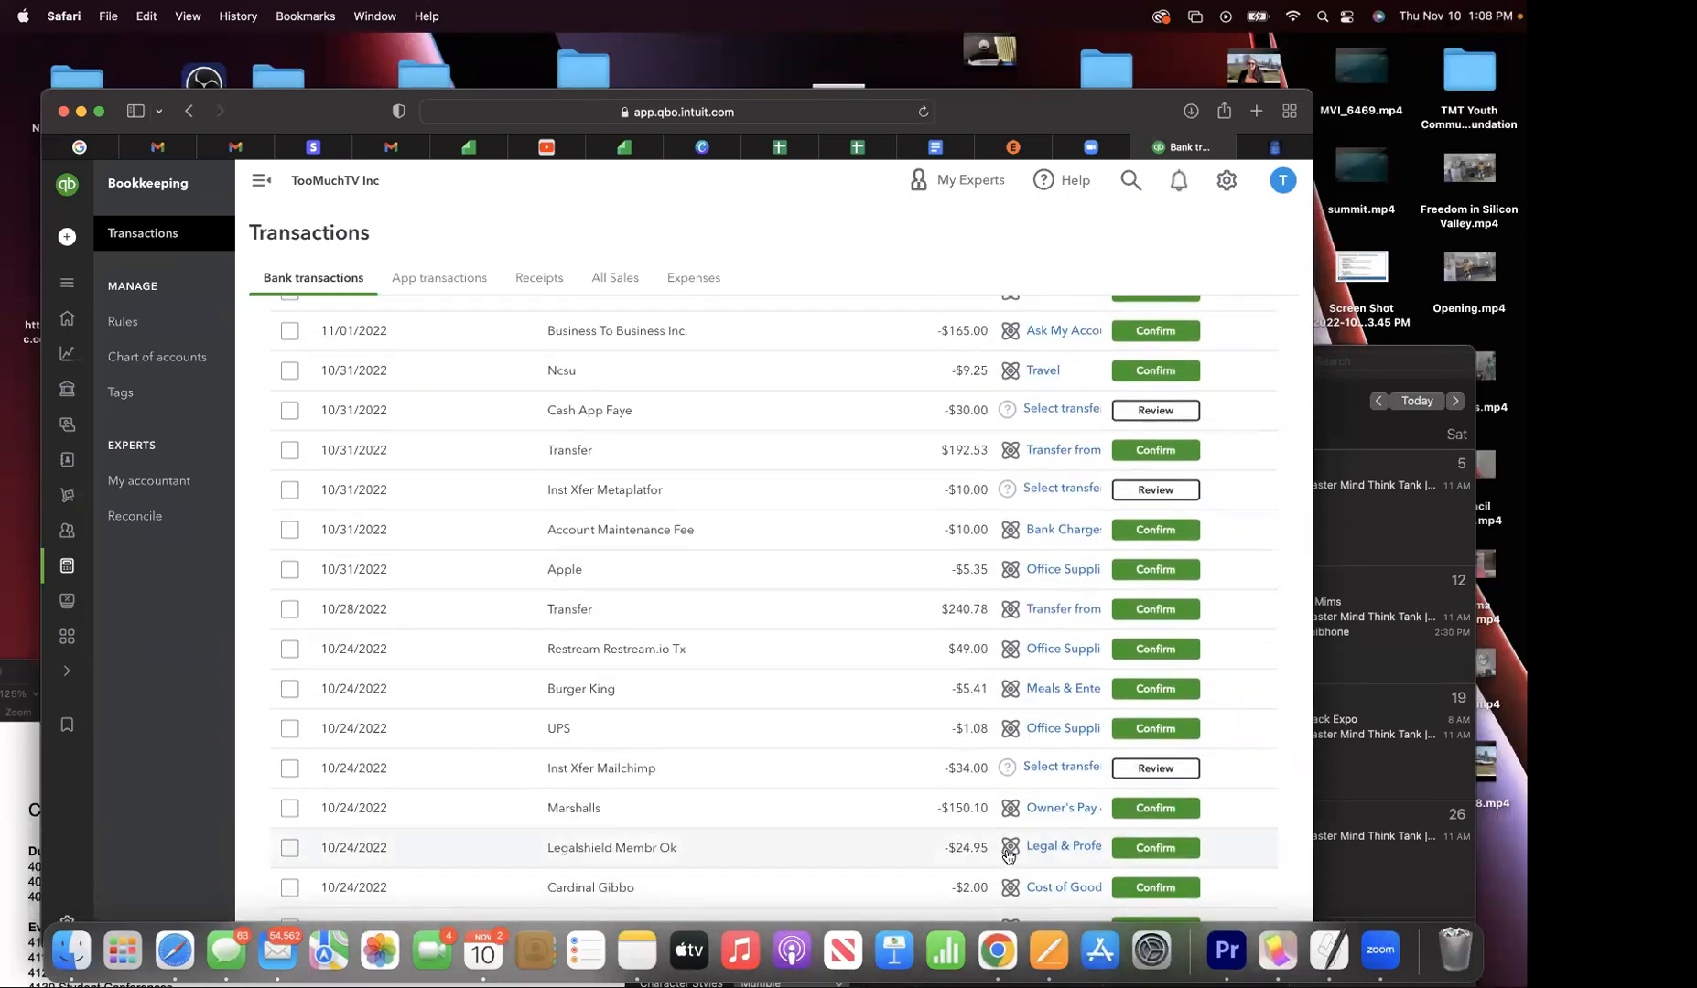
scroll(1007, 855, down, 5)
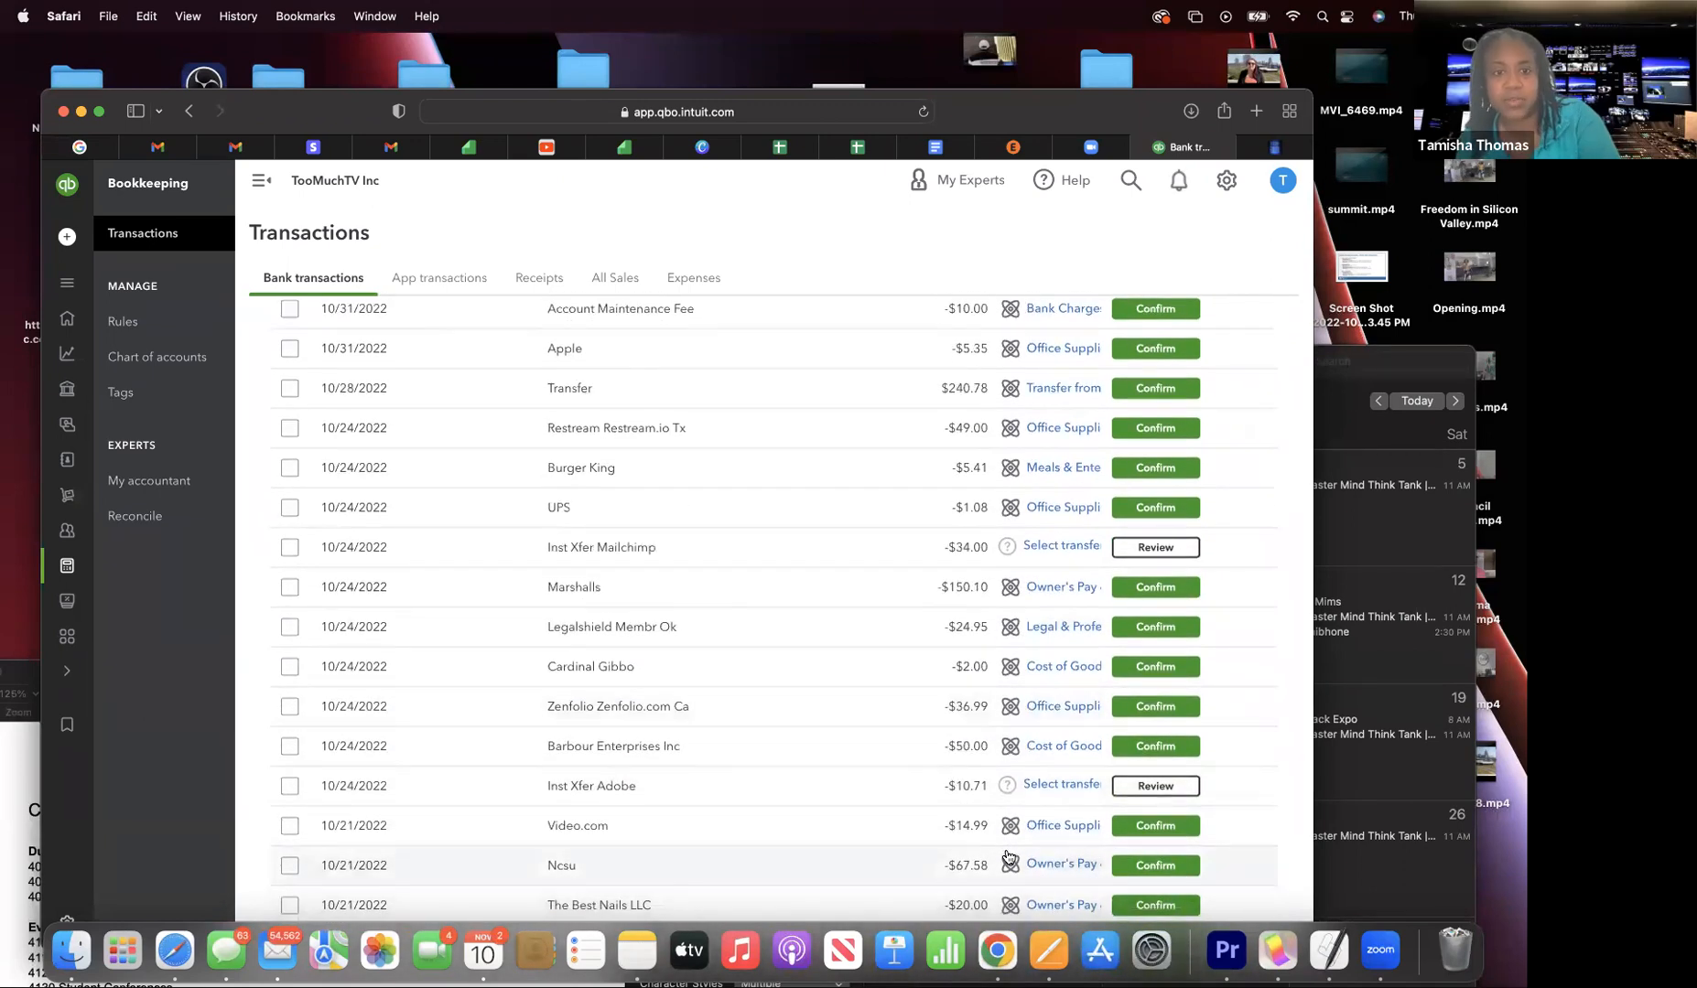
scroll(1007, 858, down, 1)
scroll(1007, 855, up, 4)
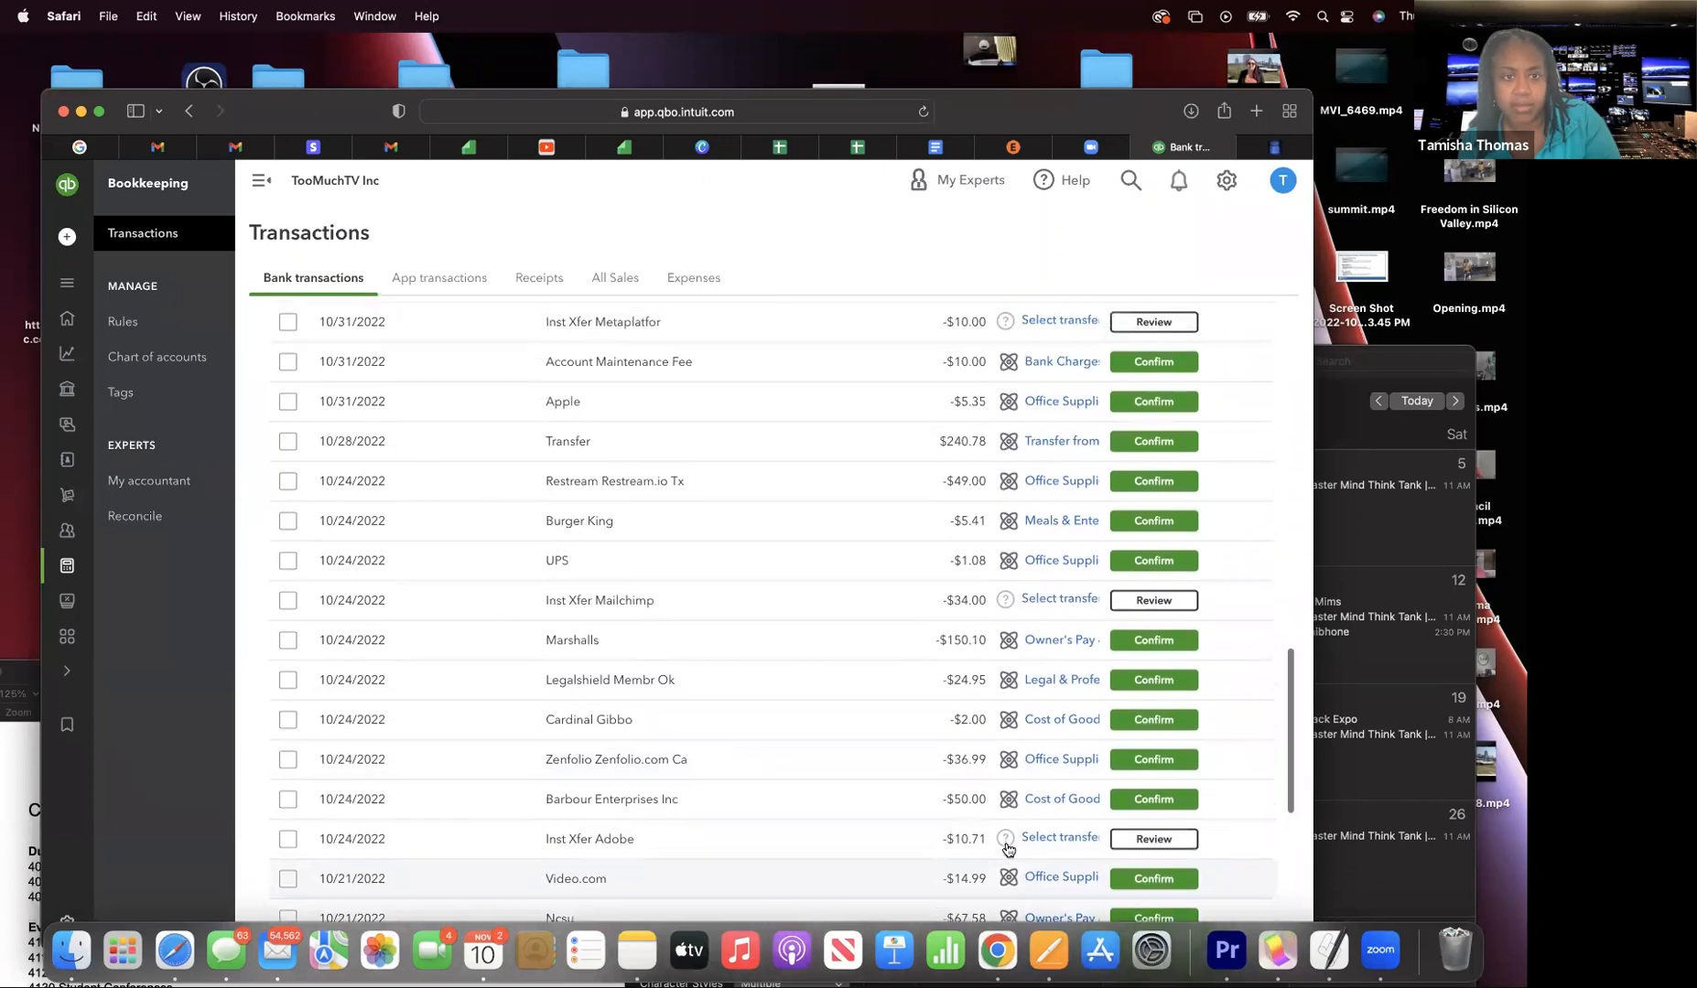
scroll(1007, 849, down, 8)
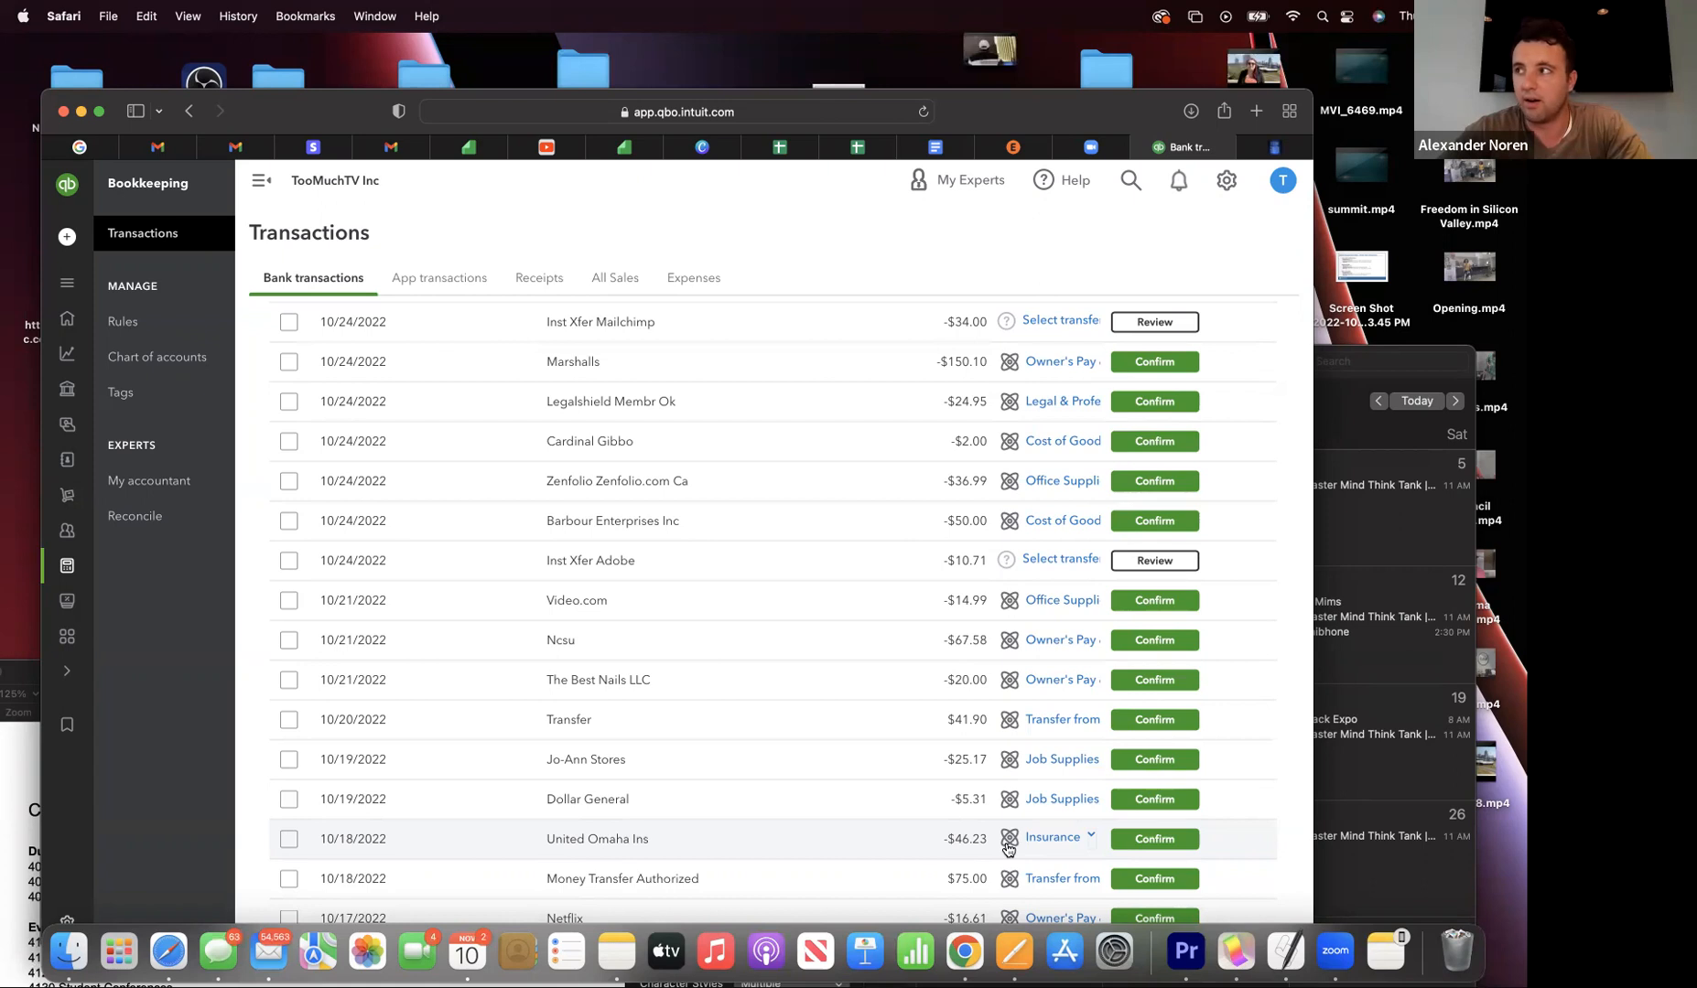
scroll(1008, 849, up, 15)
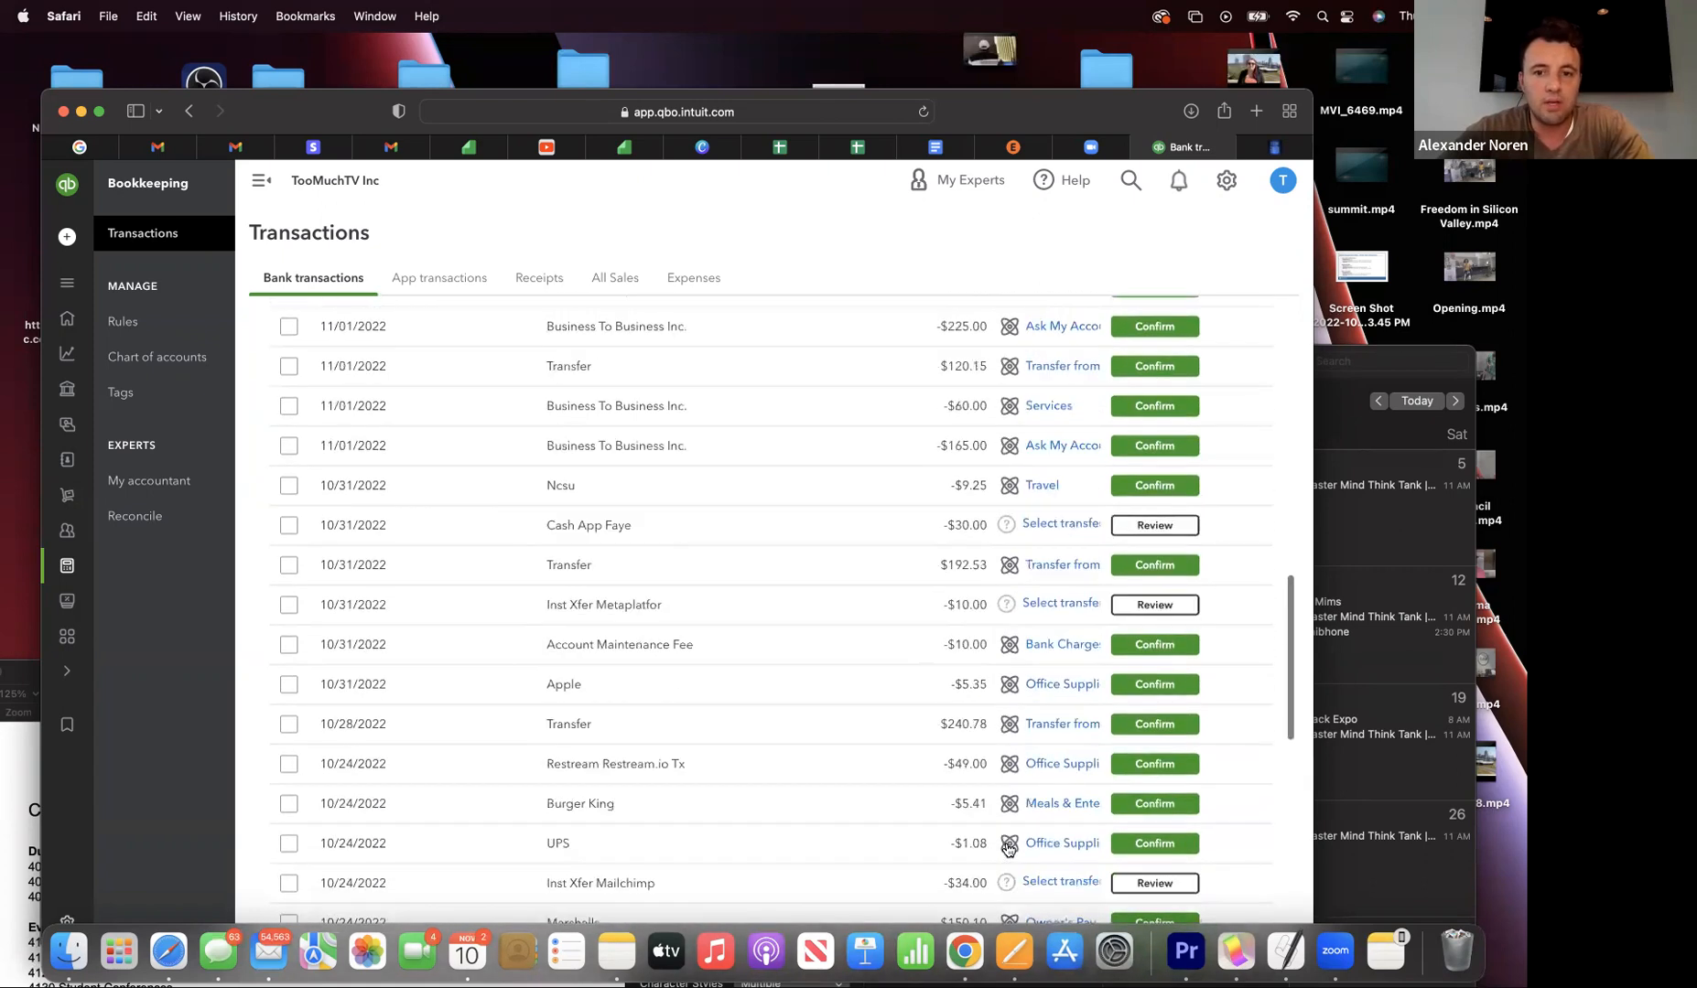
scroll(1007, 849, down, 4)
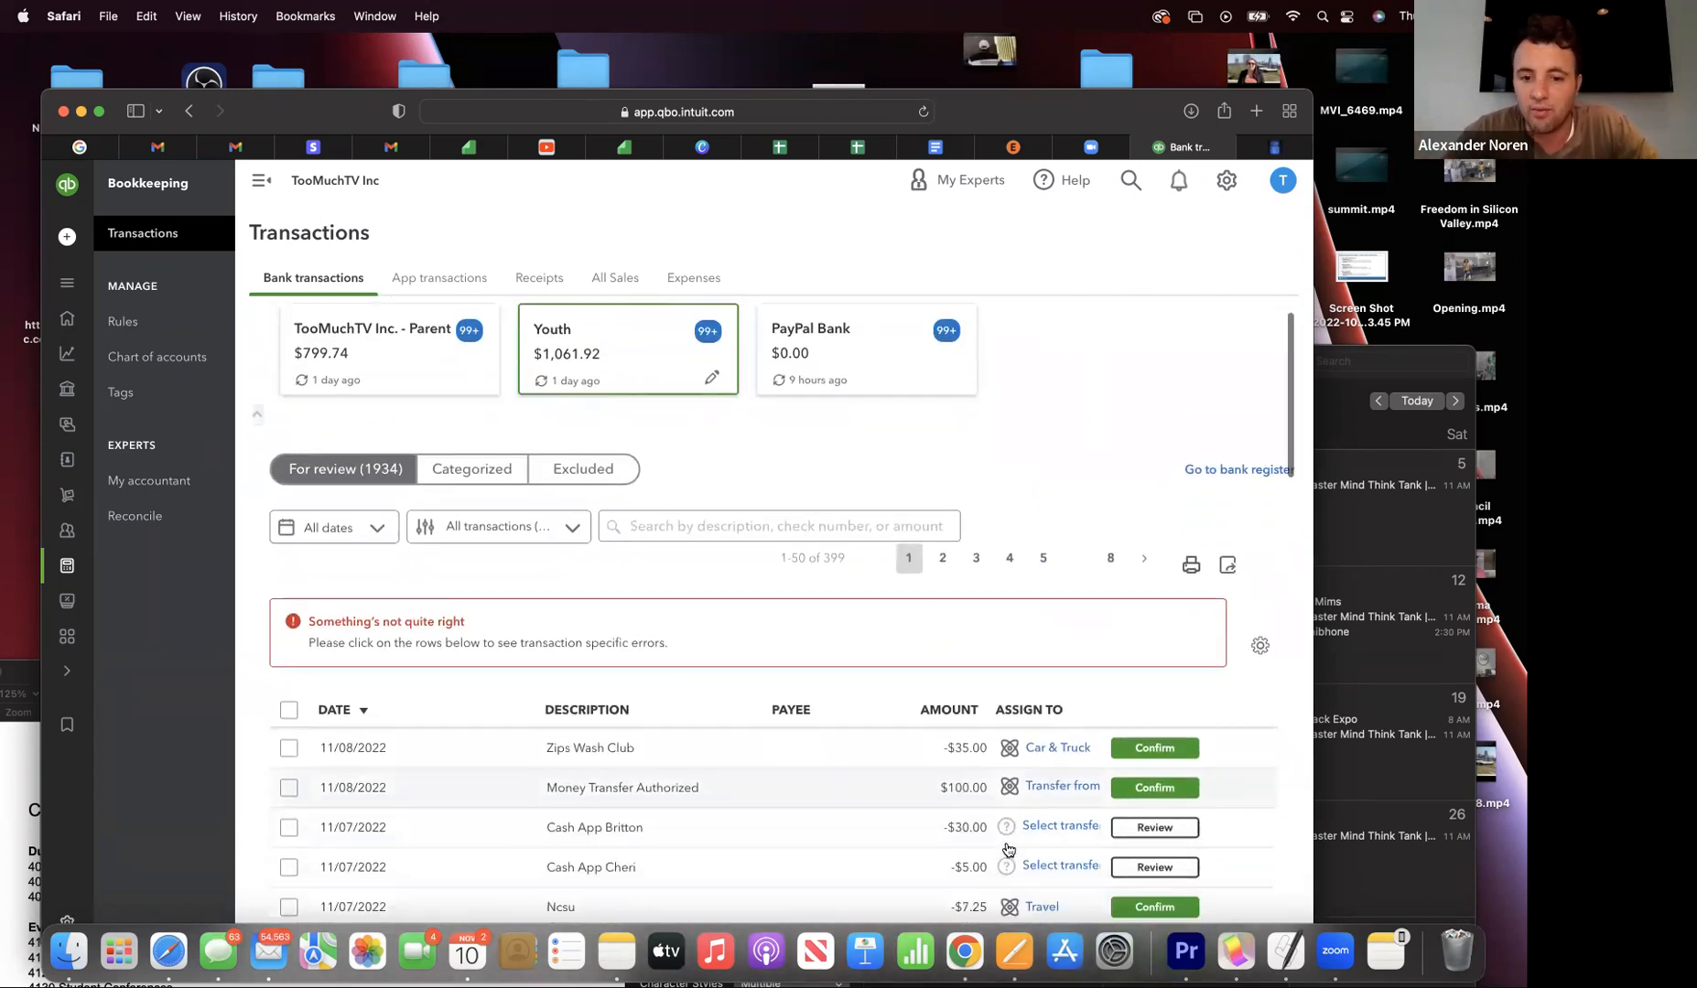
scroll(1008, 849, down, 2)
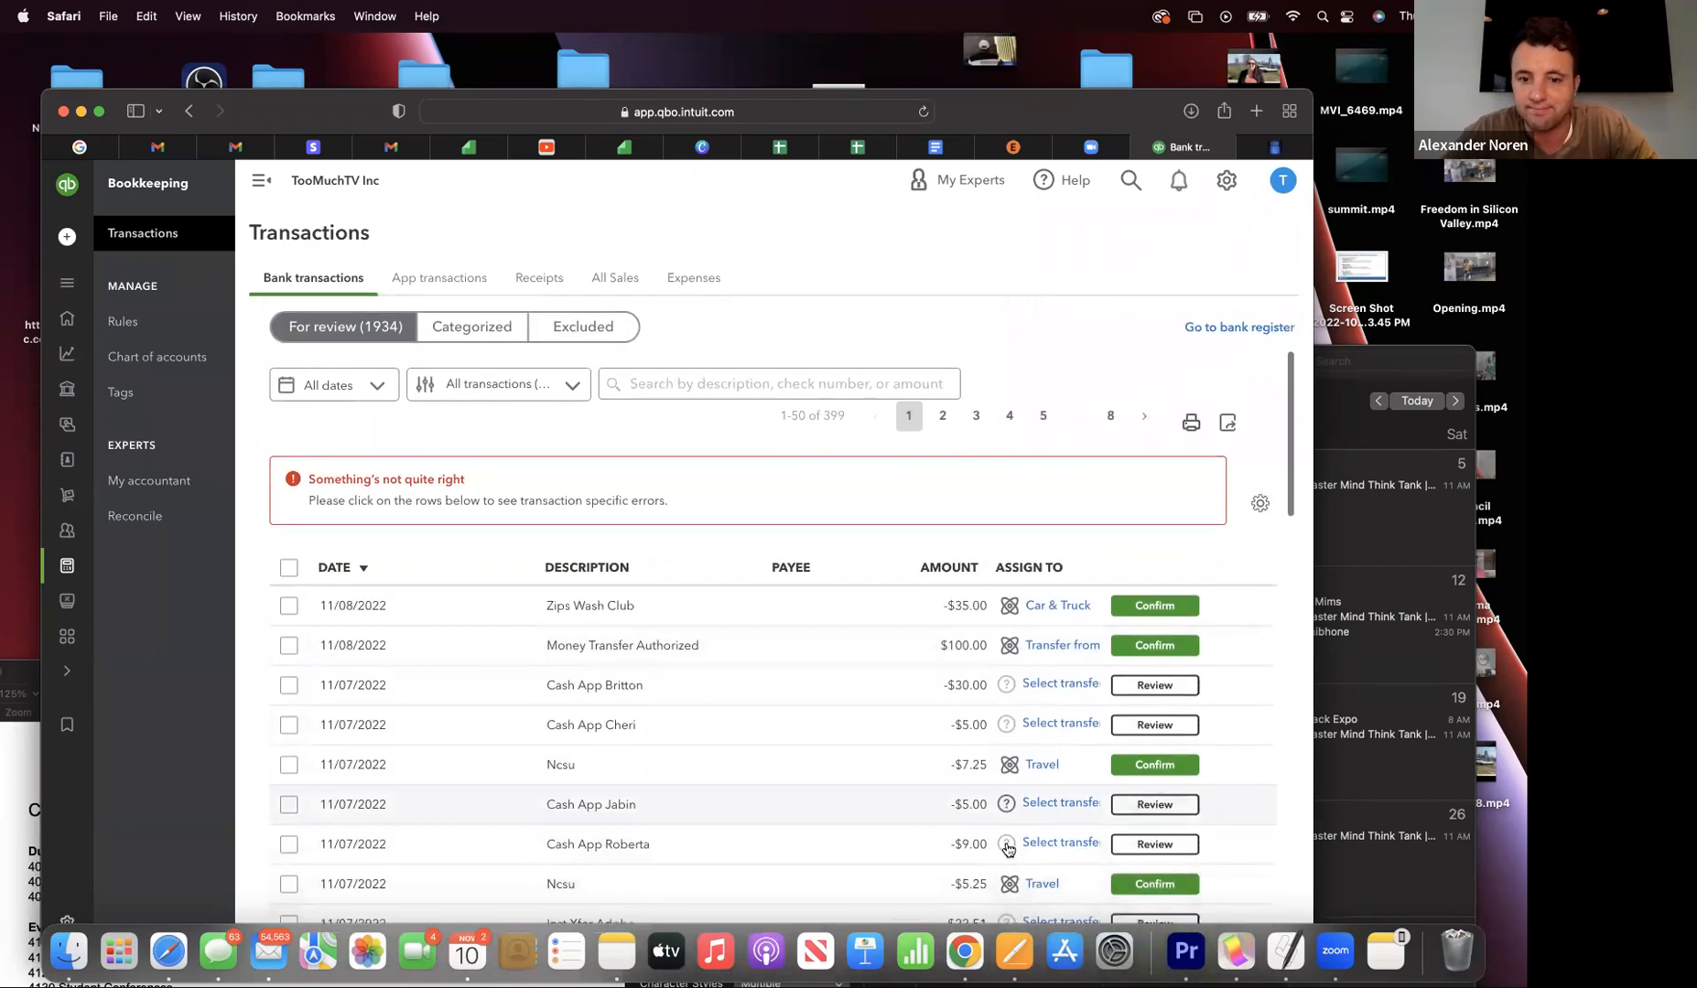
scroll(1007, 849, up, 6)
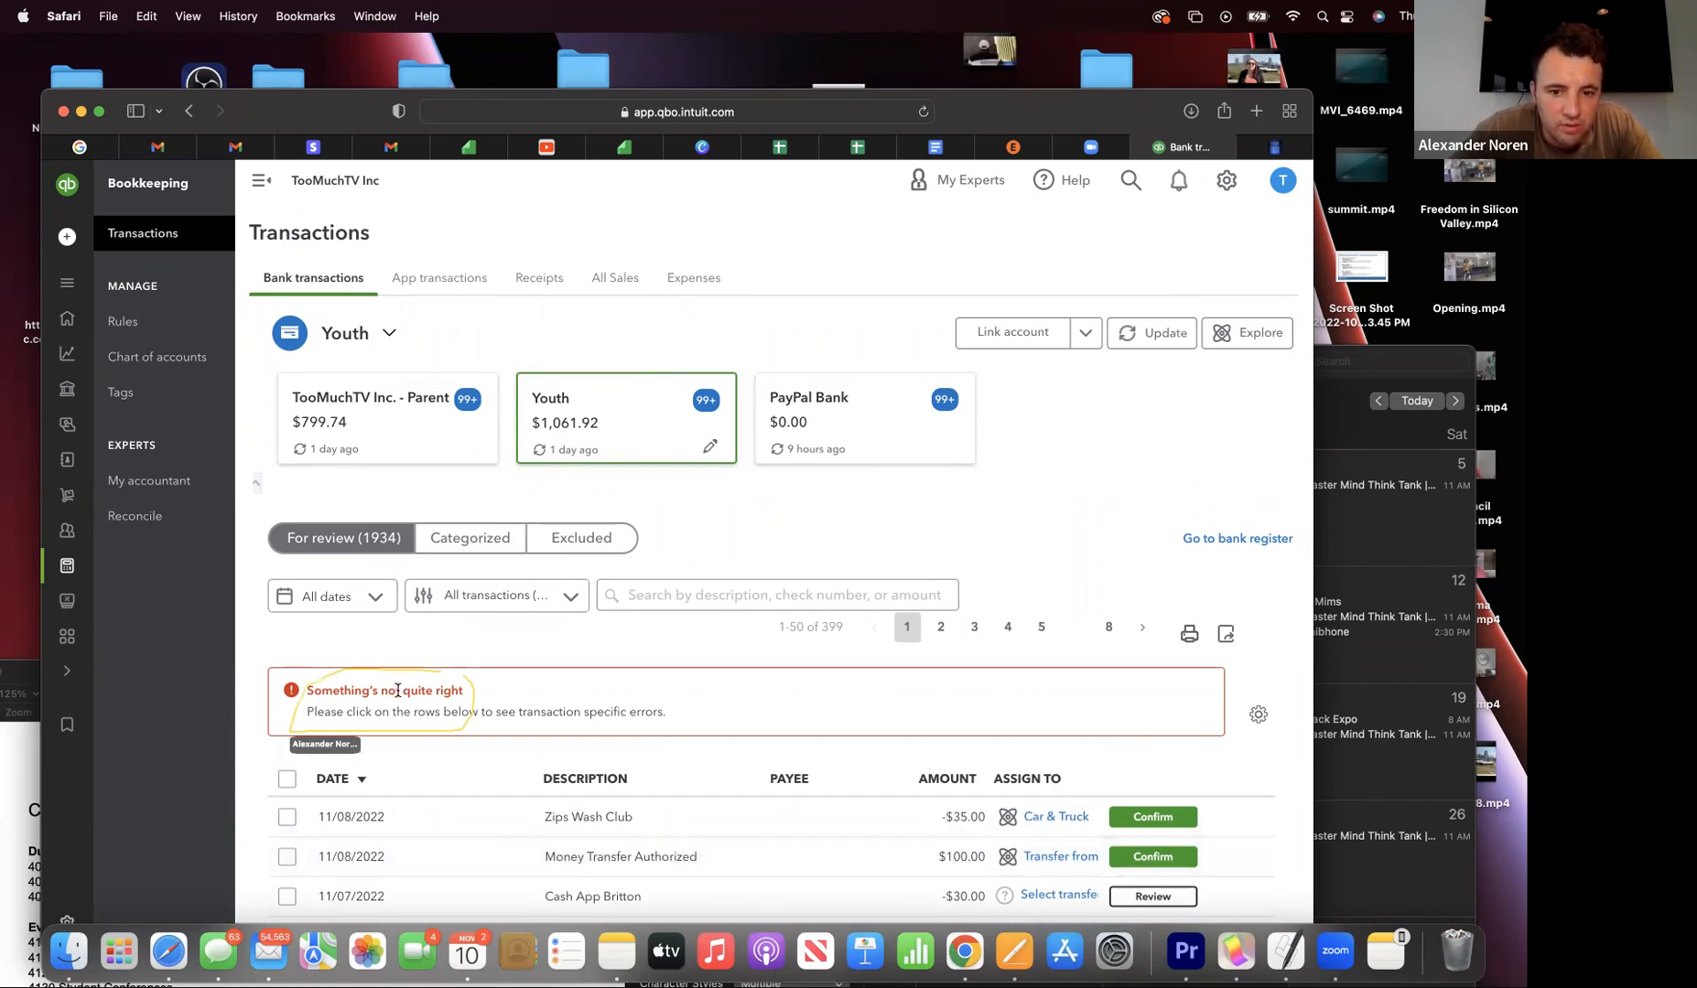
scroll(398, 694, down, 3)
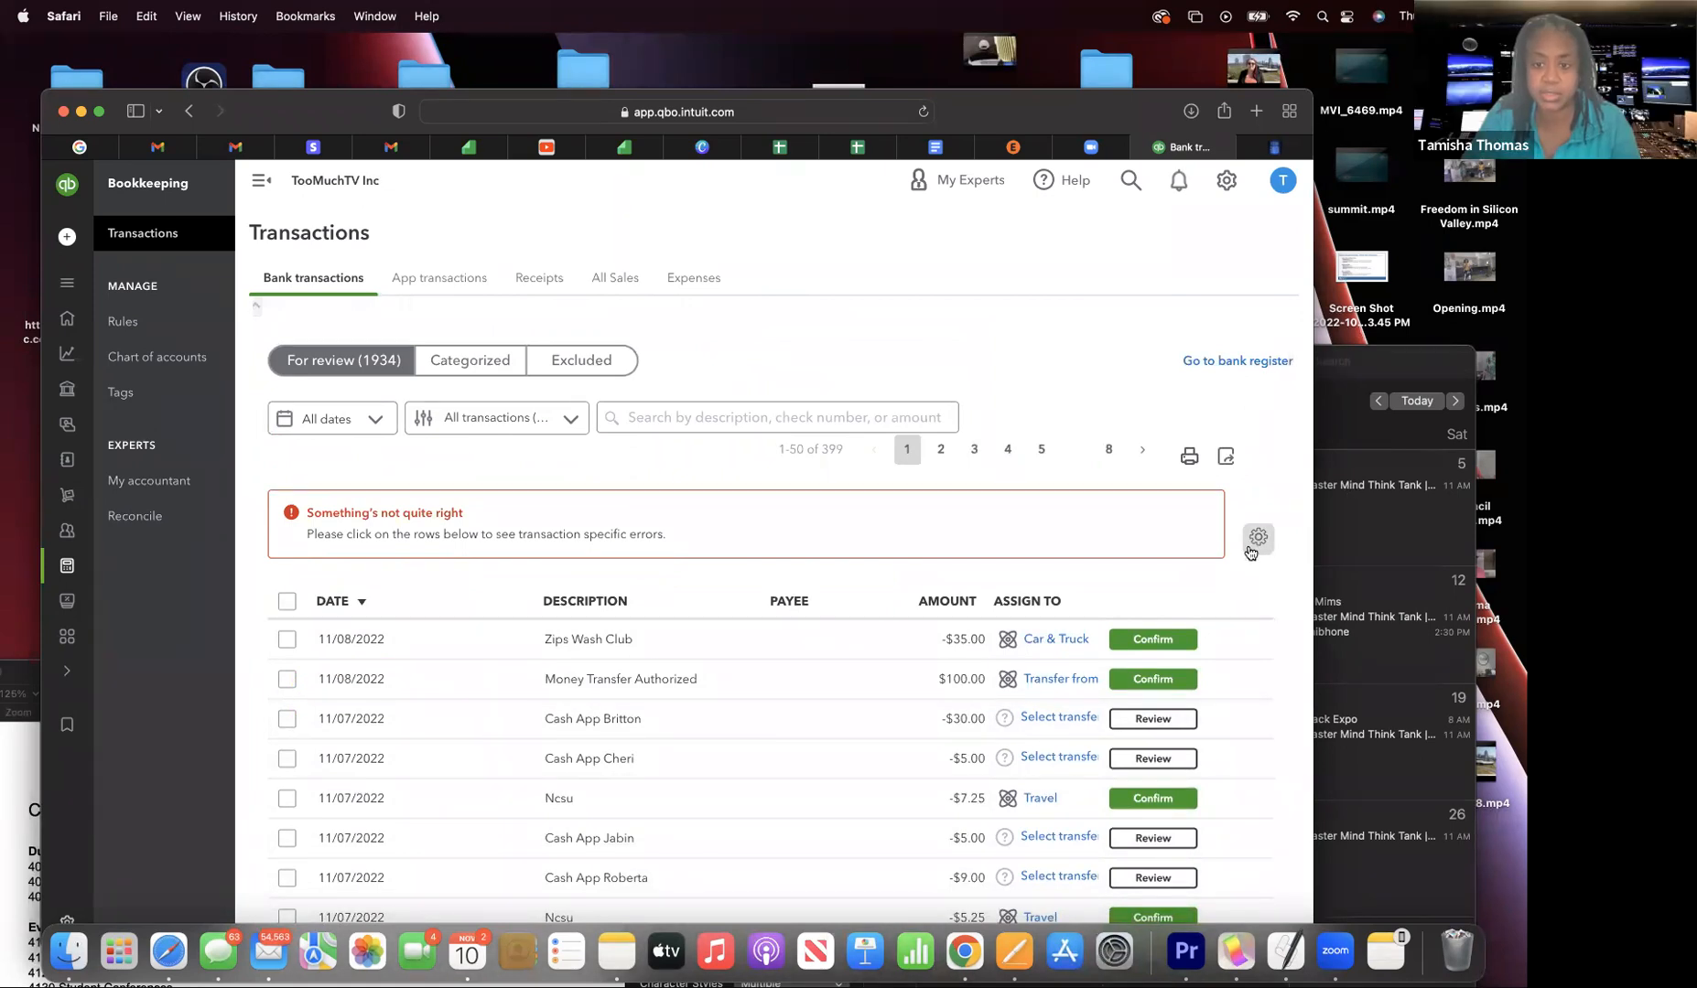
scroll(1250, 549, down, 2)
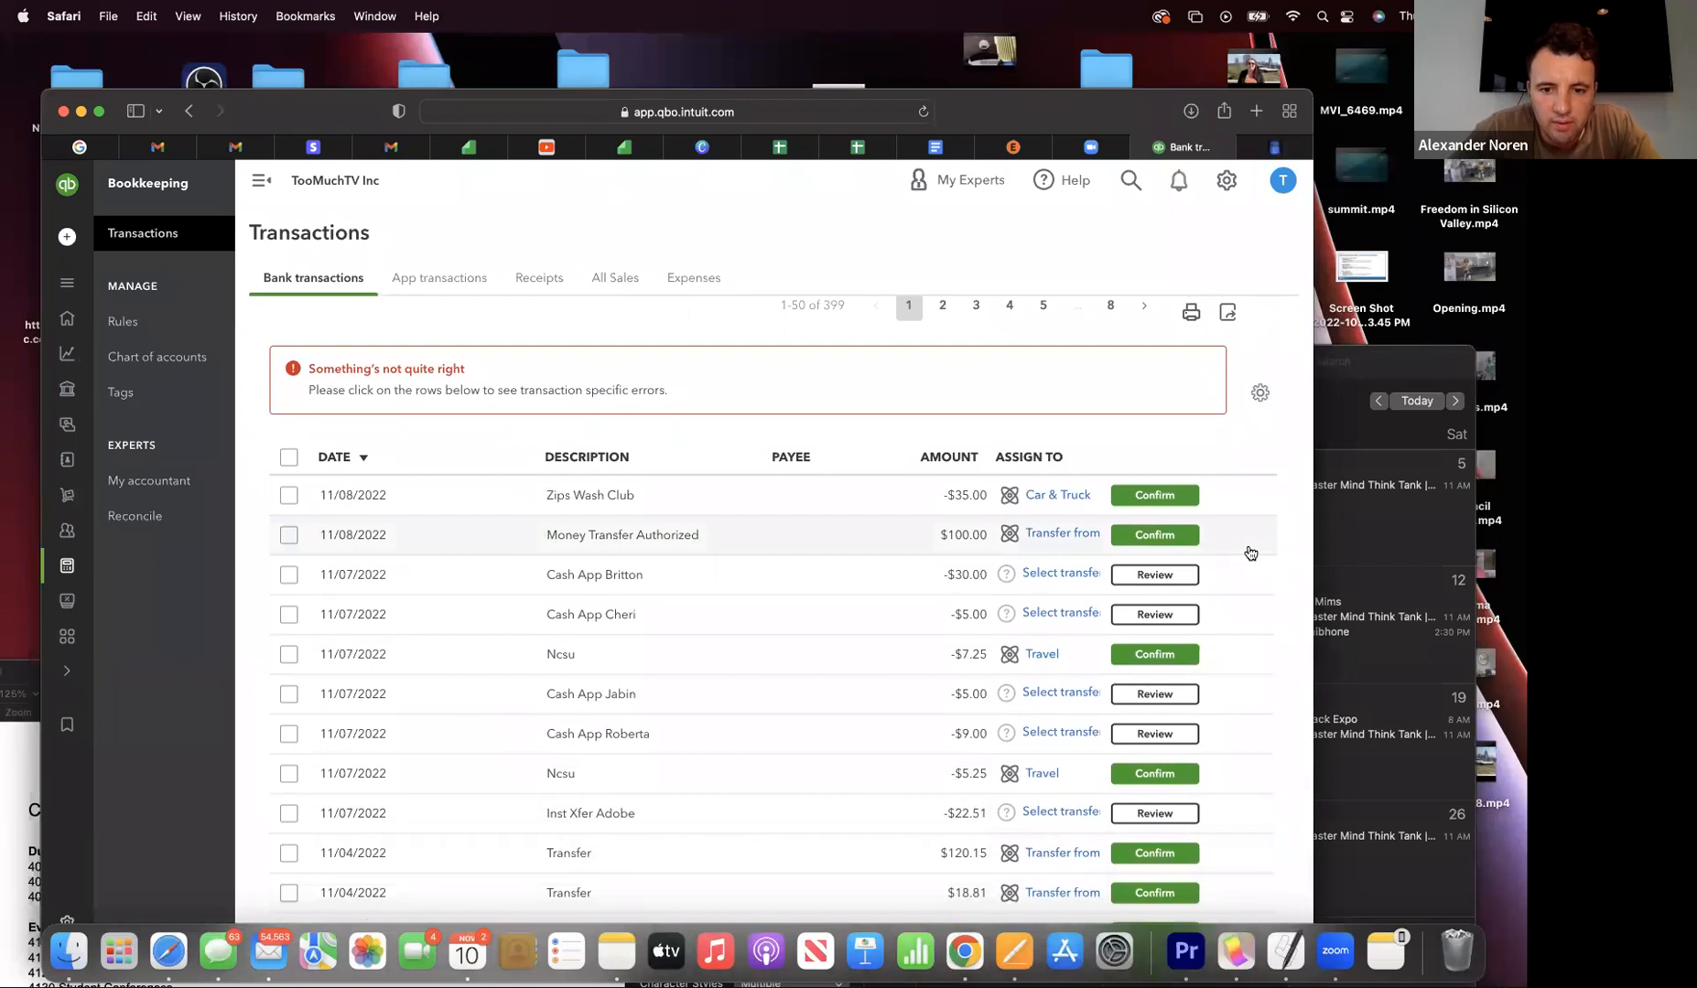
scroll(1250, 553, down, 1)
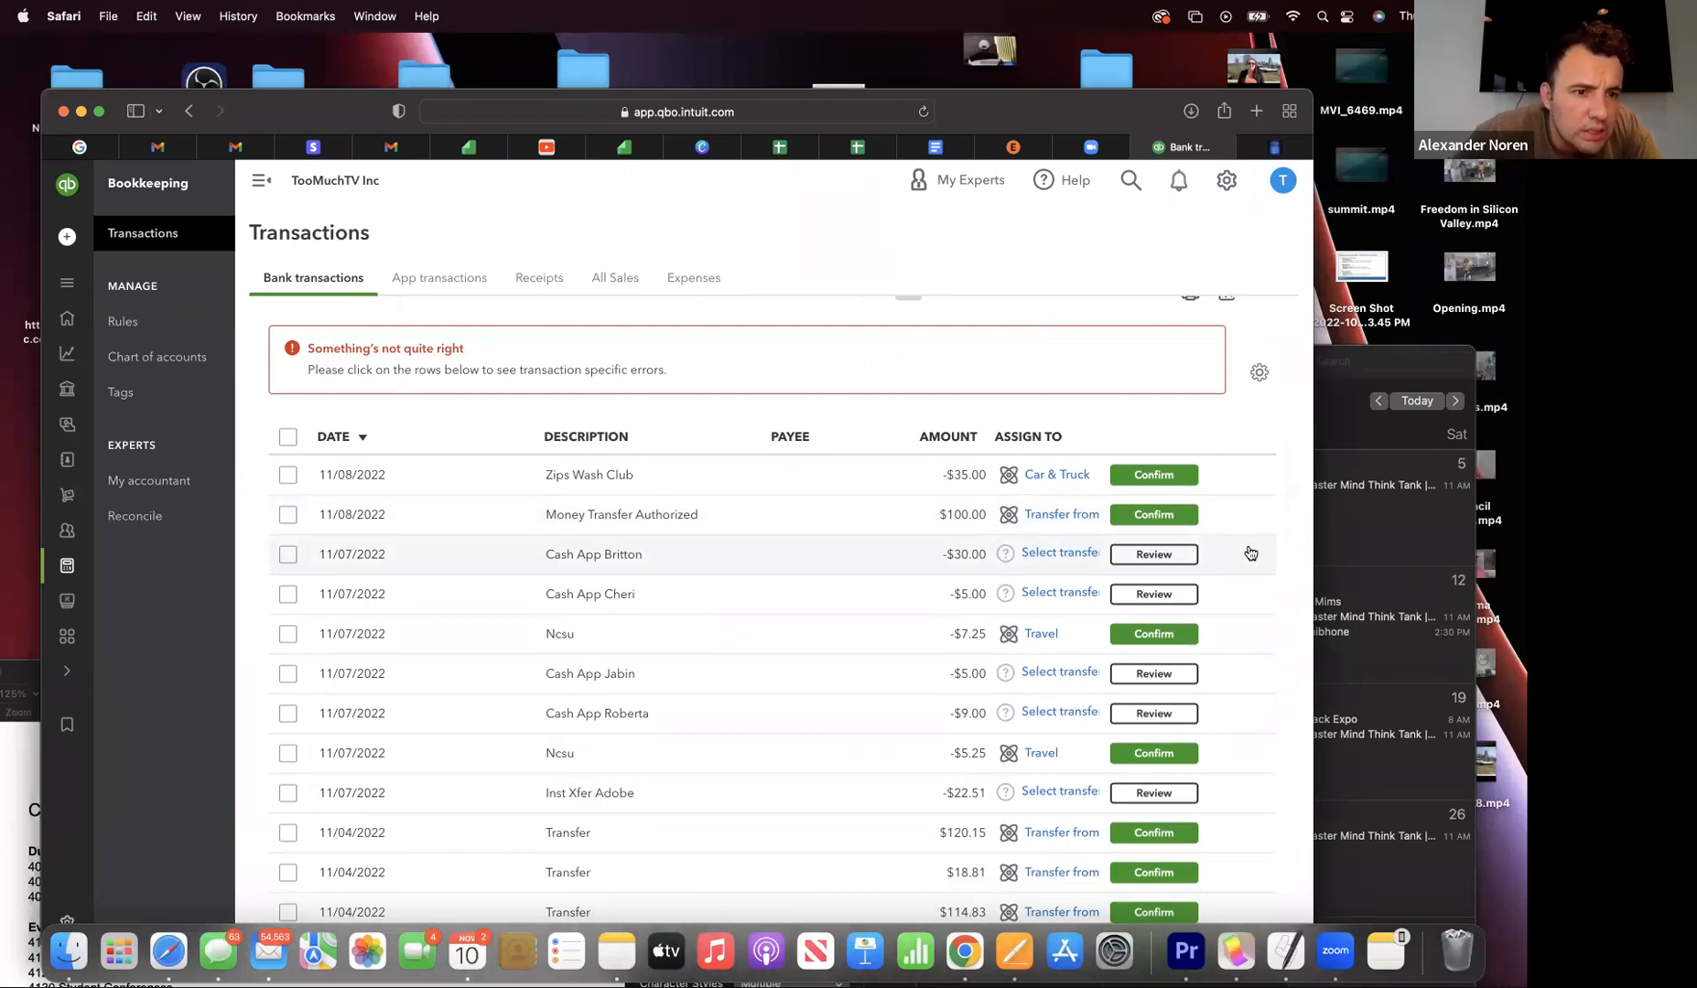
scroll(1250, 552, up, 1)
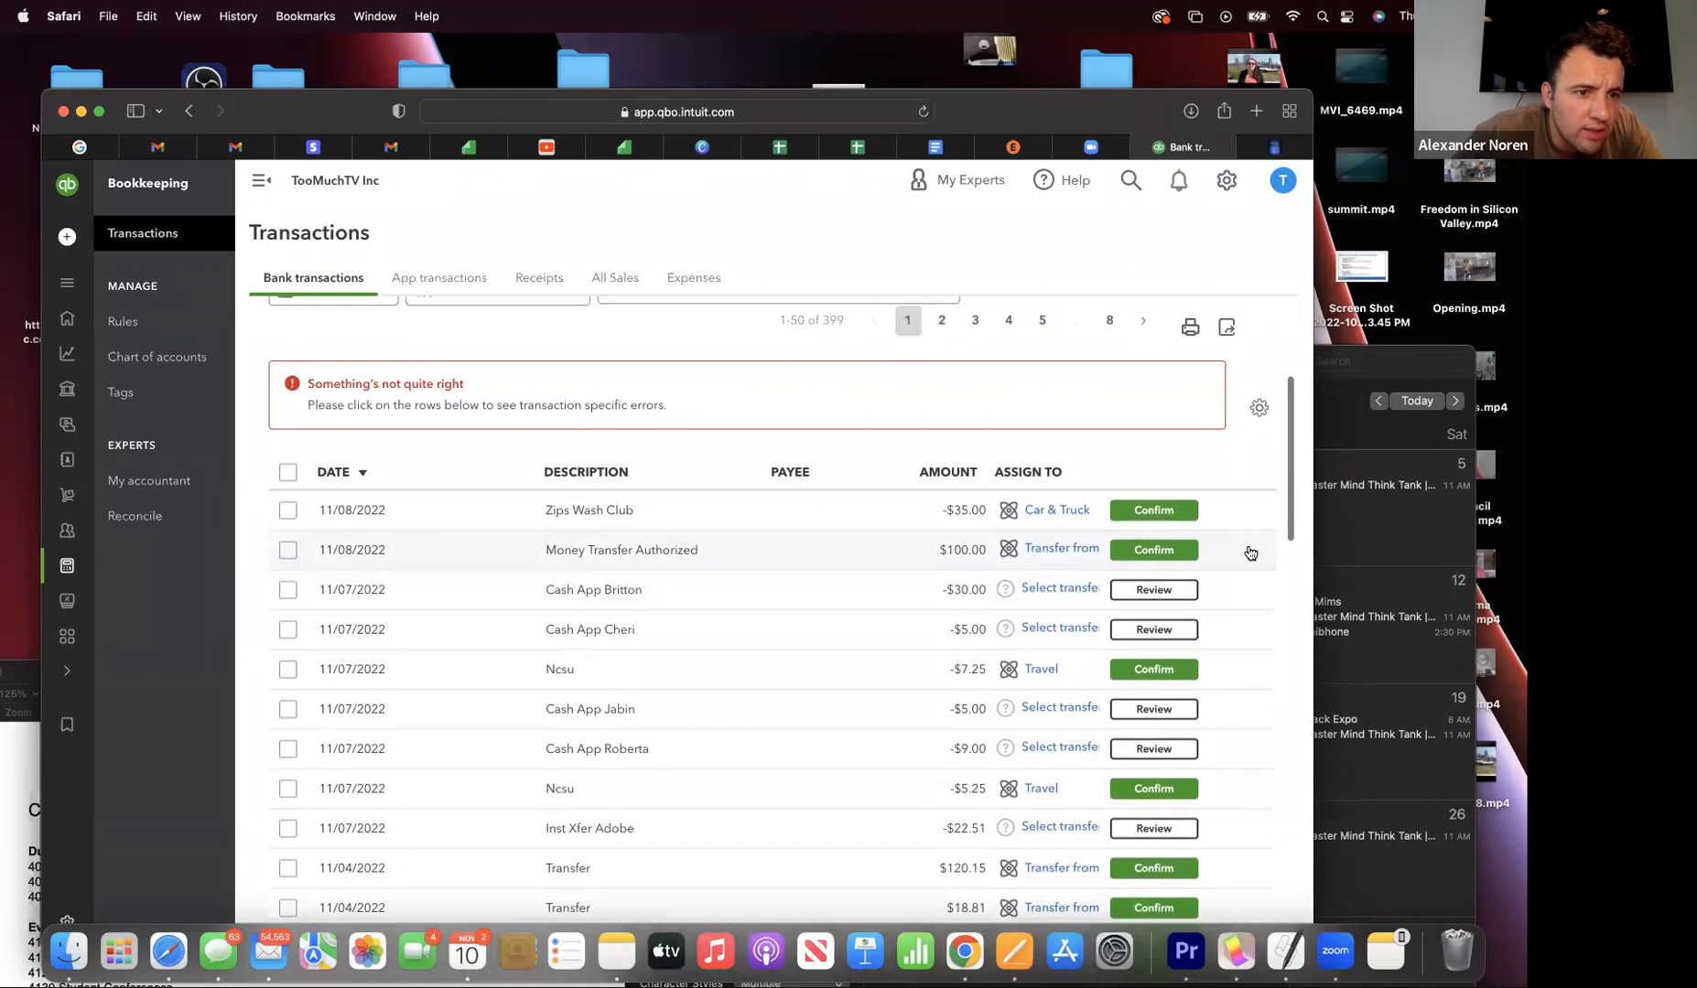
scroll(1250, 552, up, 1)
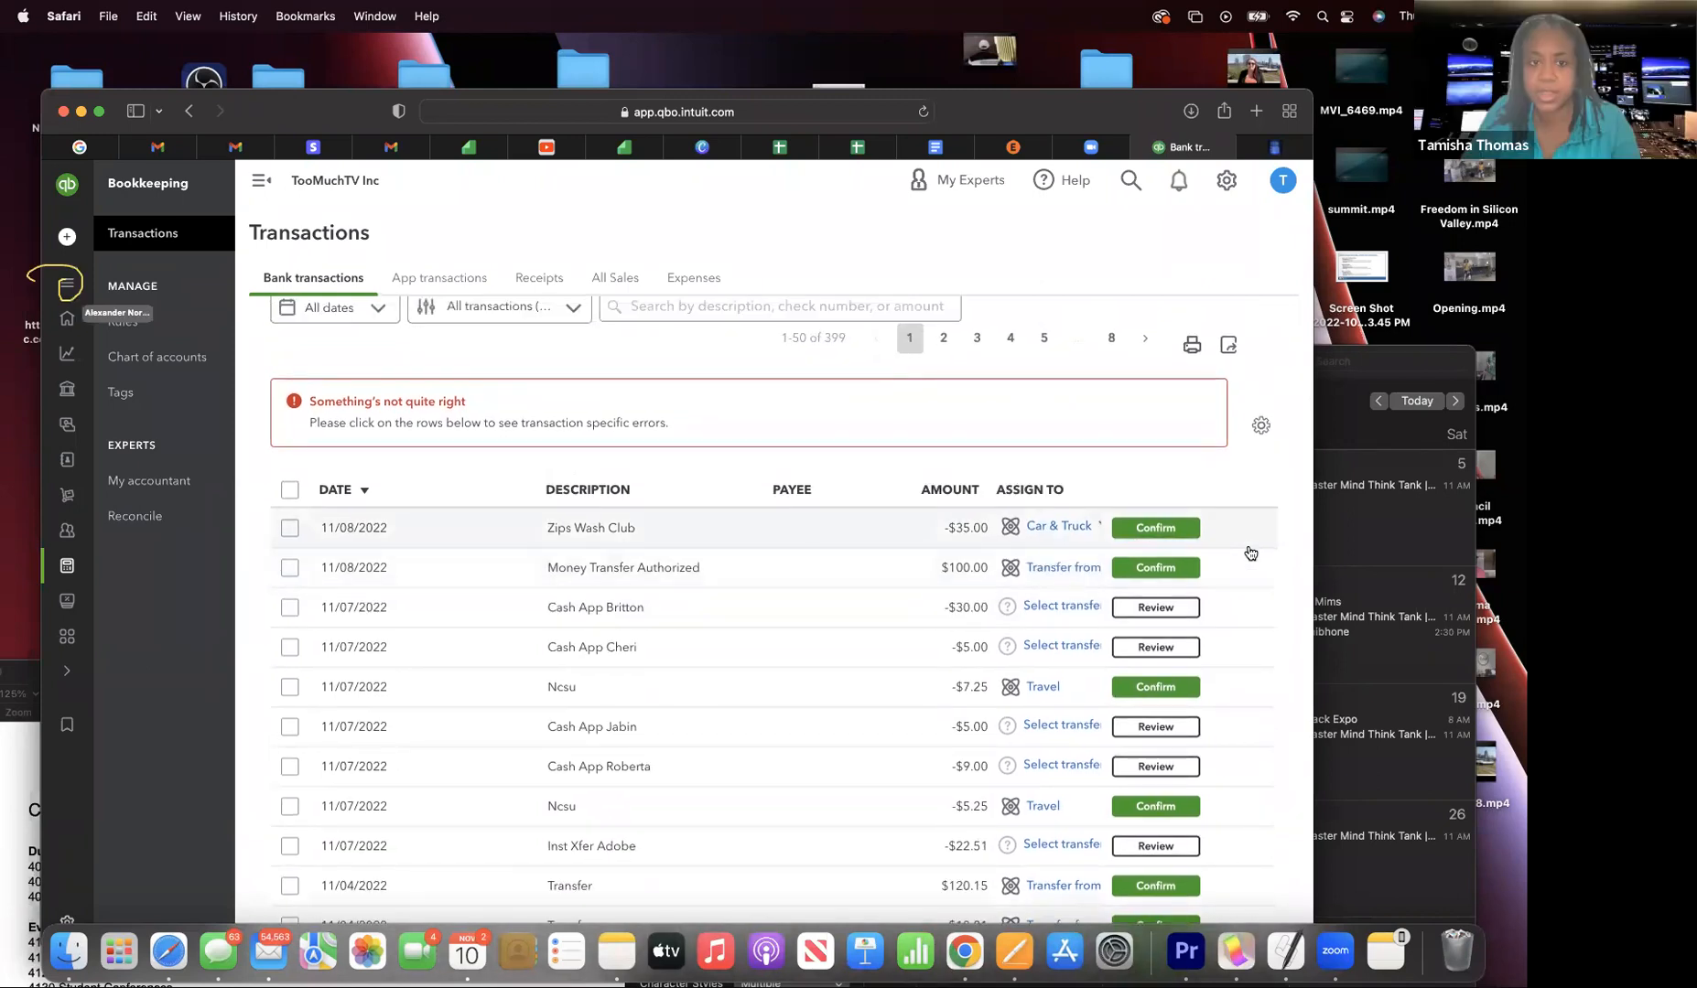
mouse_move(57, 291)
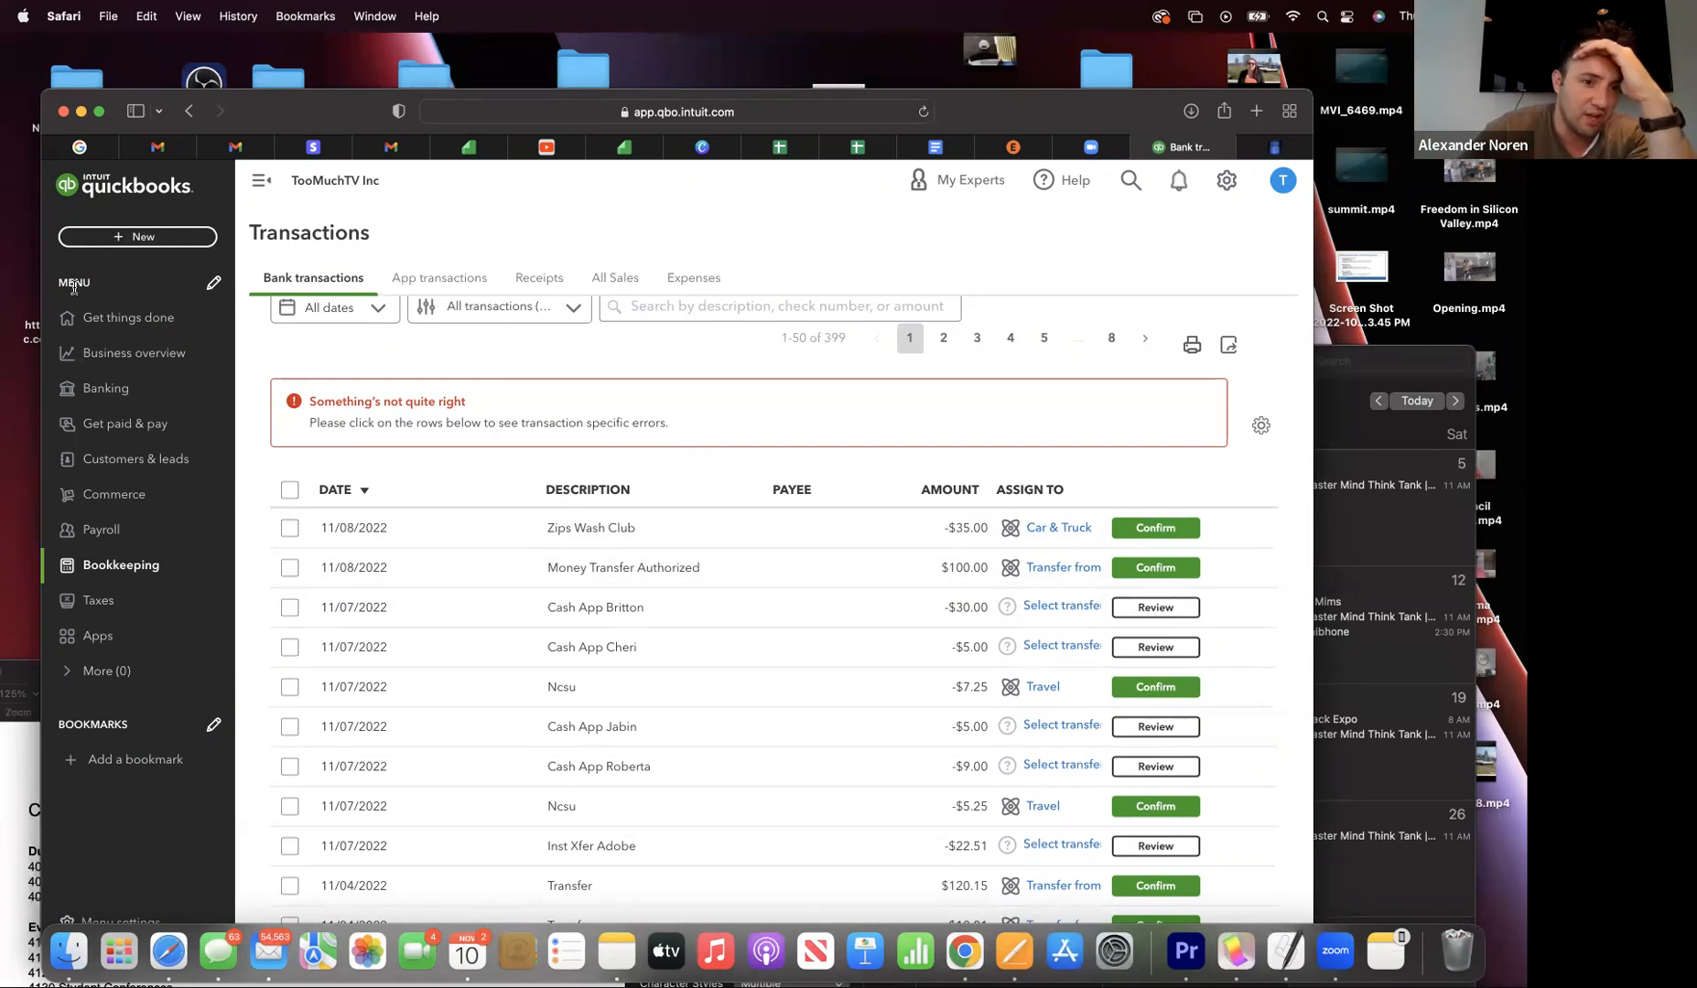
- From Bookkeeping's Chart of accounts, run the QuickReport for 4000 Contributions
click(261, 181)
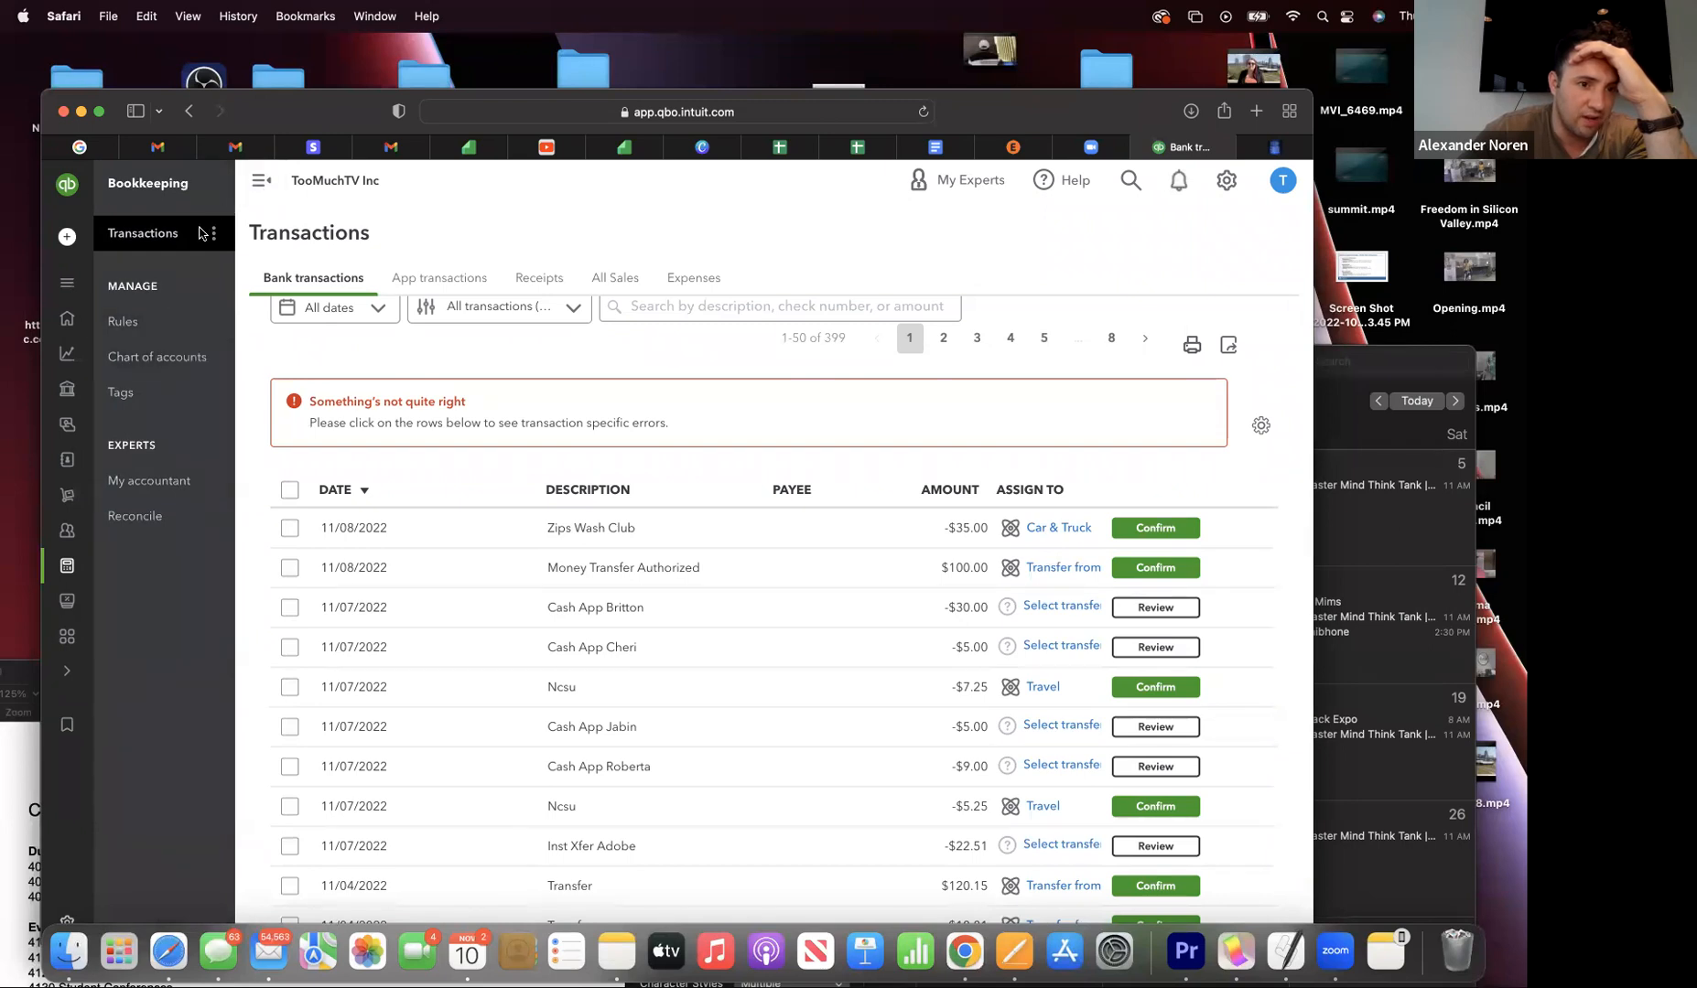
click(165, 361)
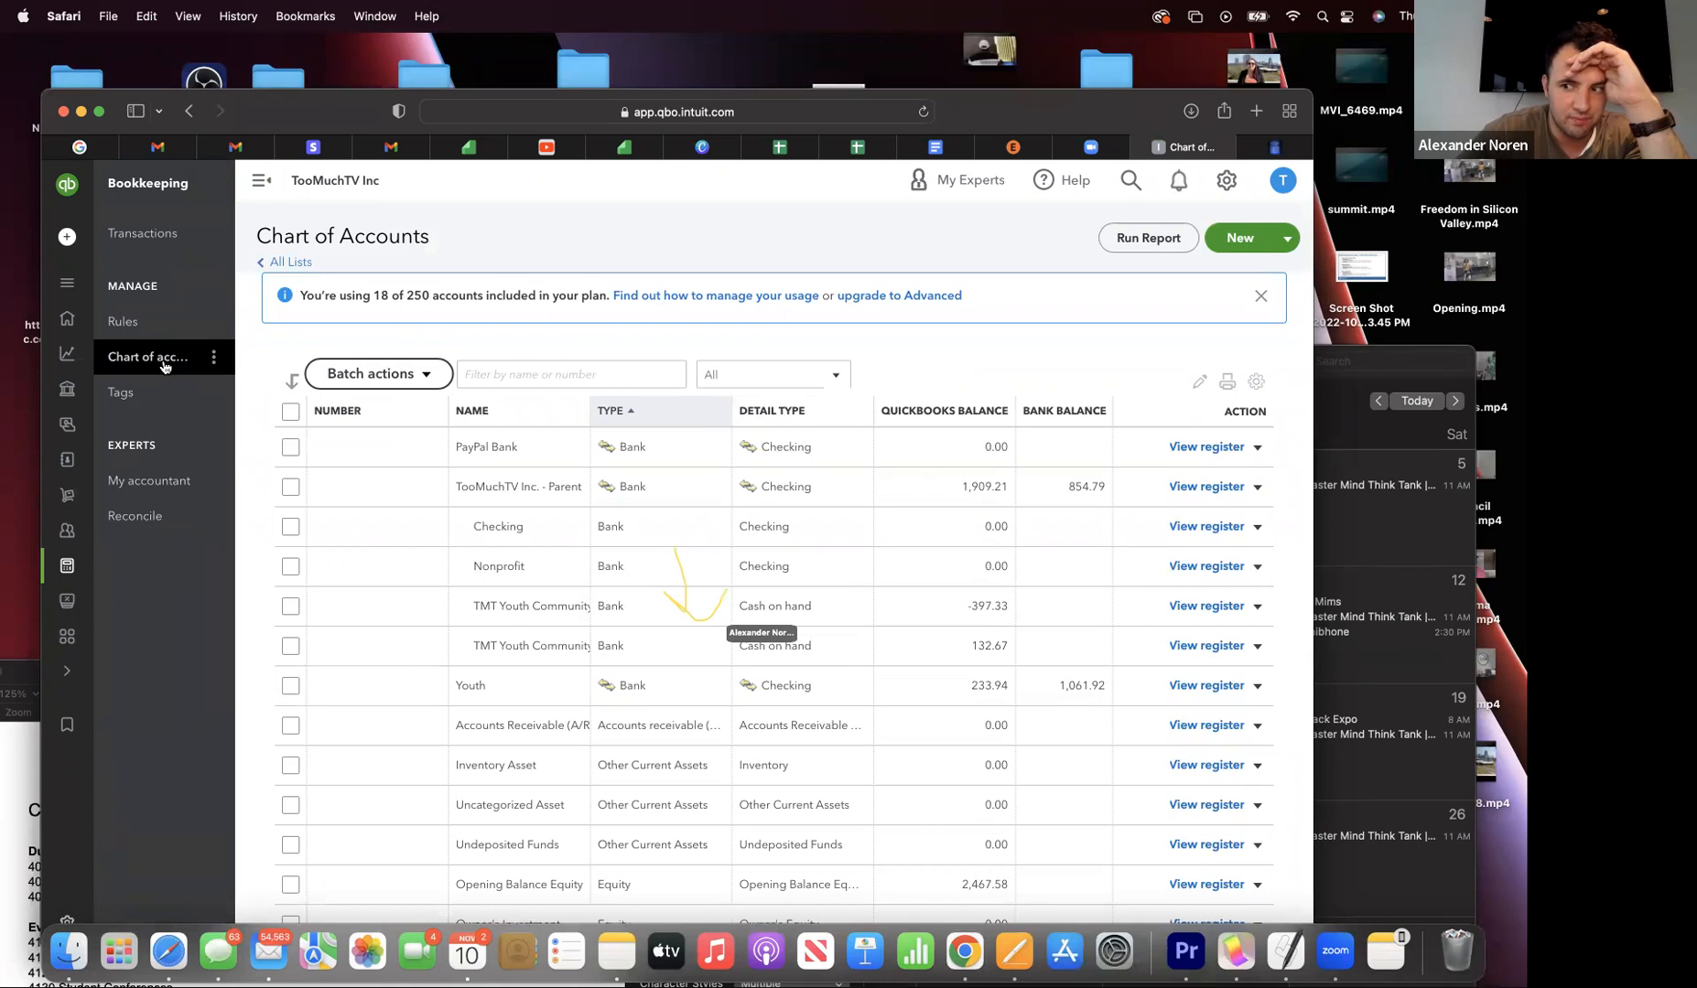
scroll(512, 682, down, 10)
scroll(512, 687, down, 2)
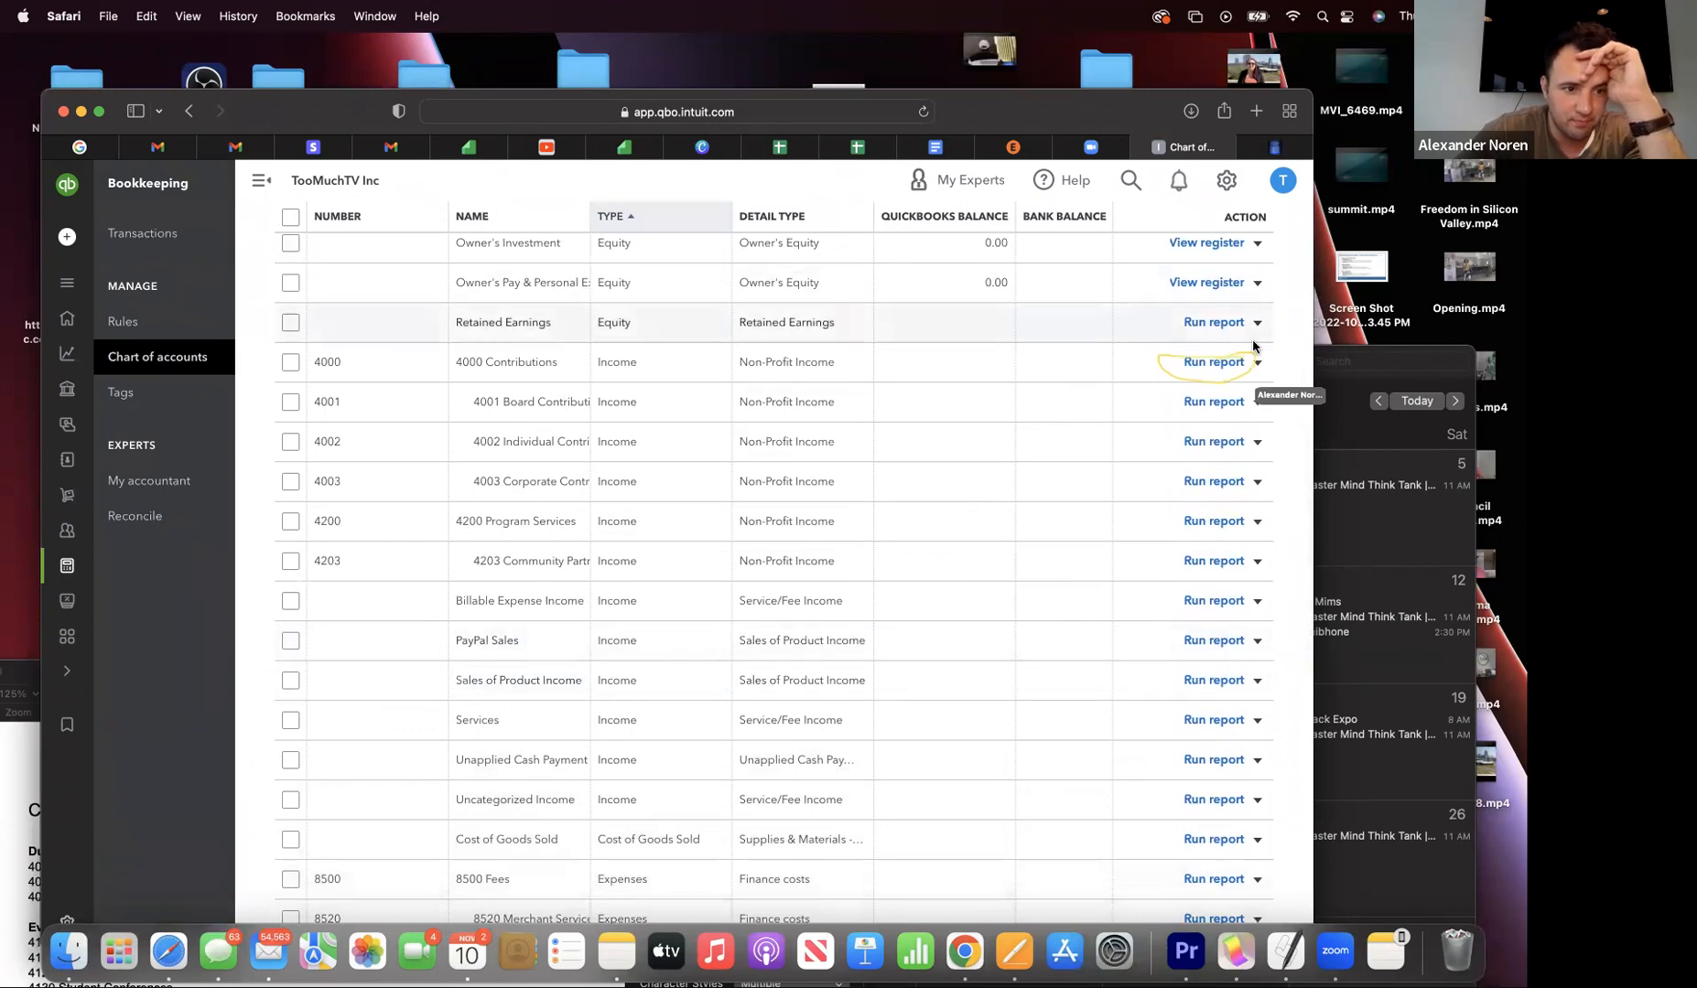
click(1227, 363)
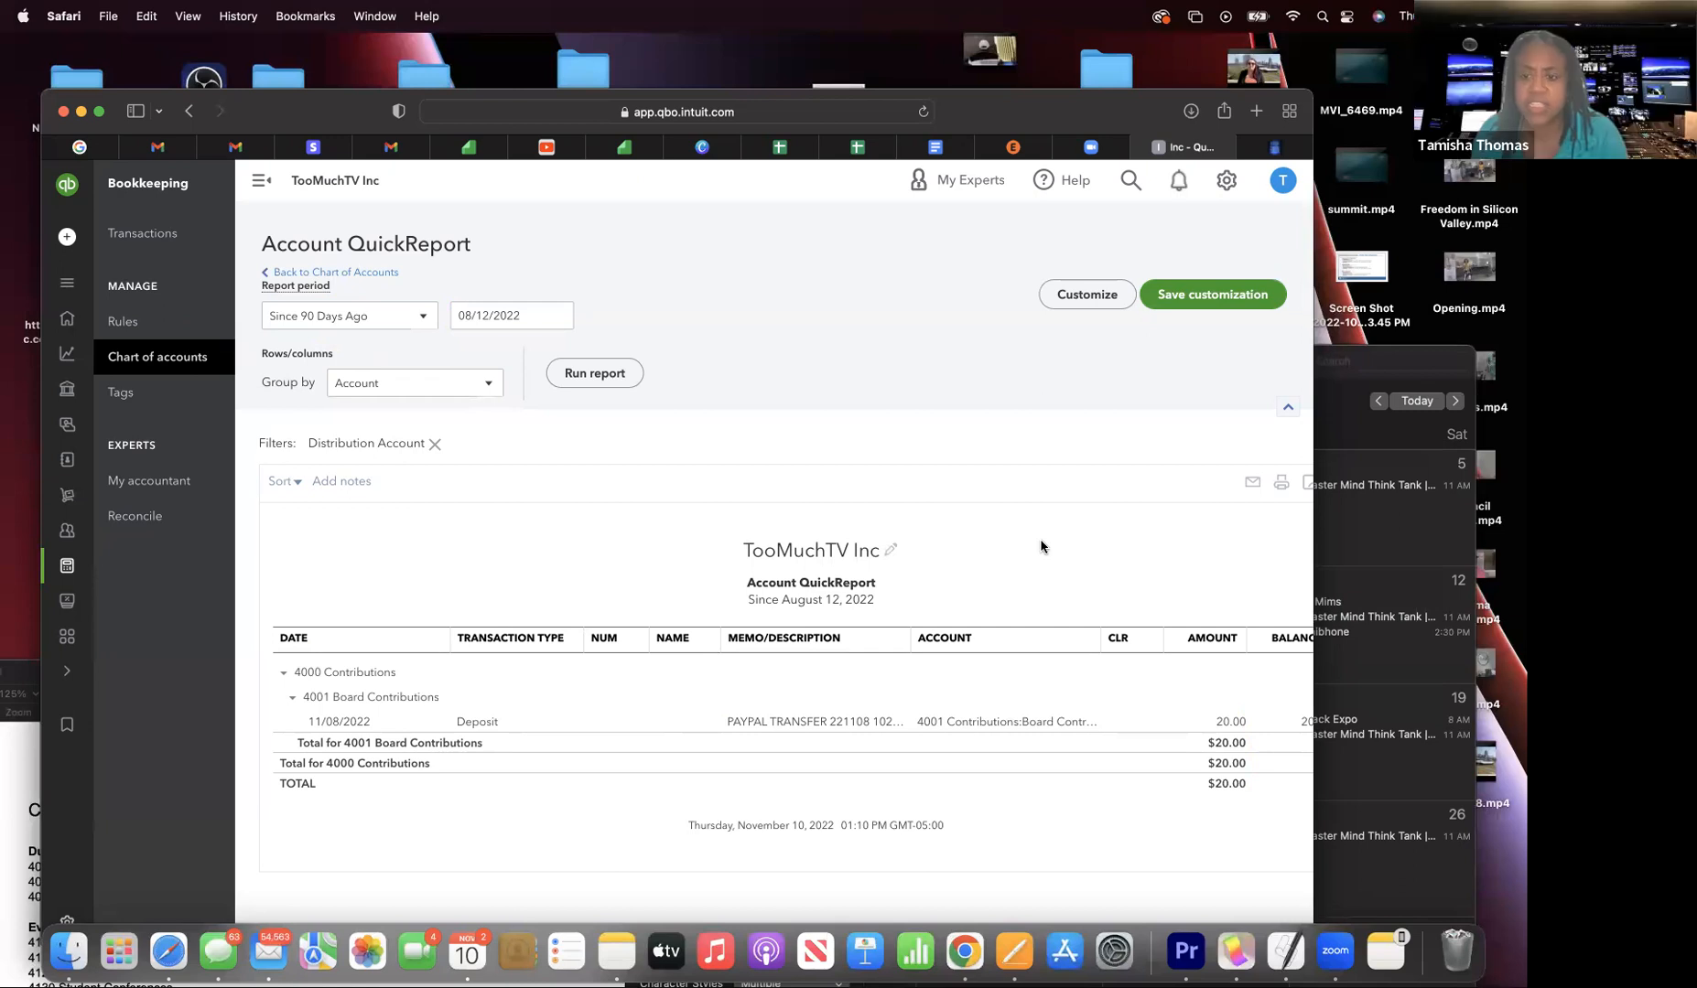
- Open the QuickReport's header for editing its company name and title
scroll(909, 544, right, 2)
scroll(908, 544, right, 3)
scroll(909, 544, left, 5)
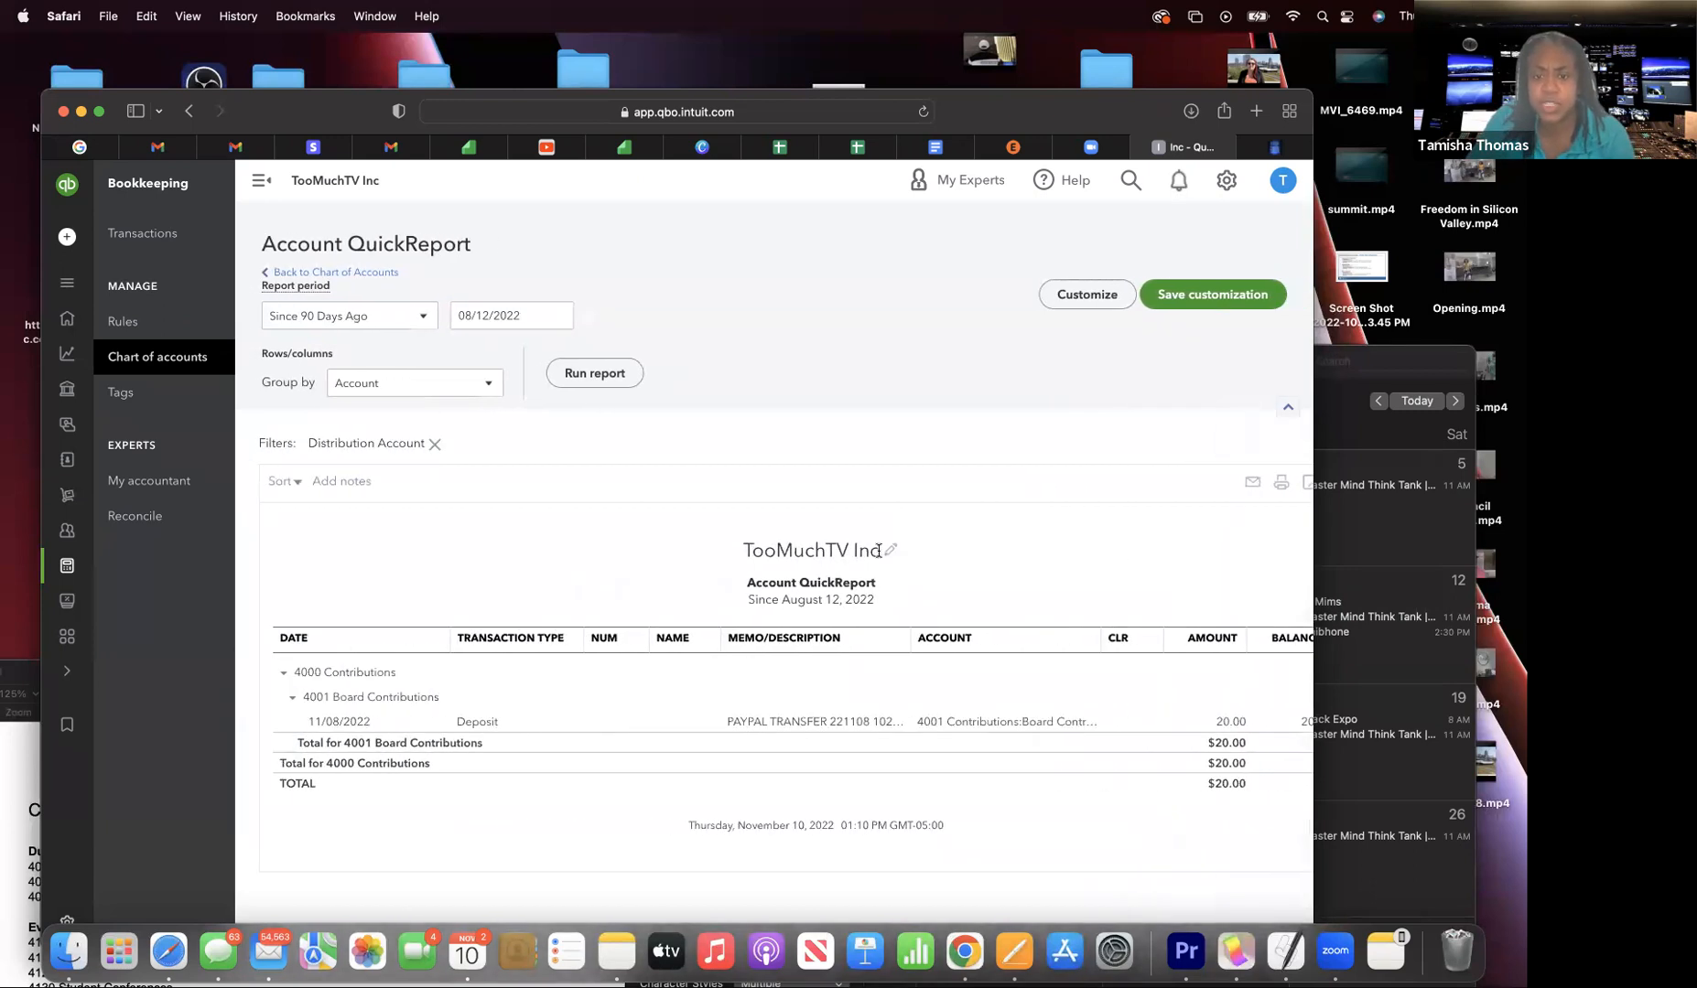
click(886, 549)
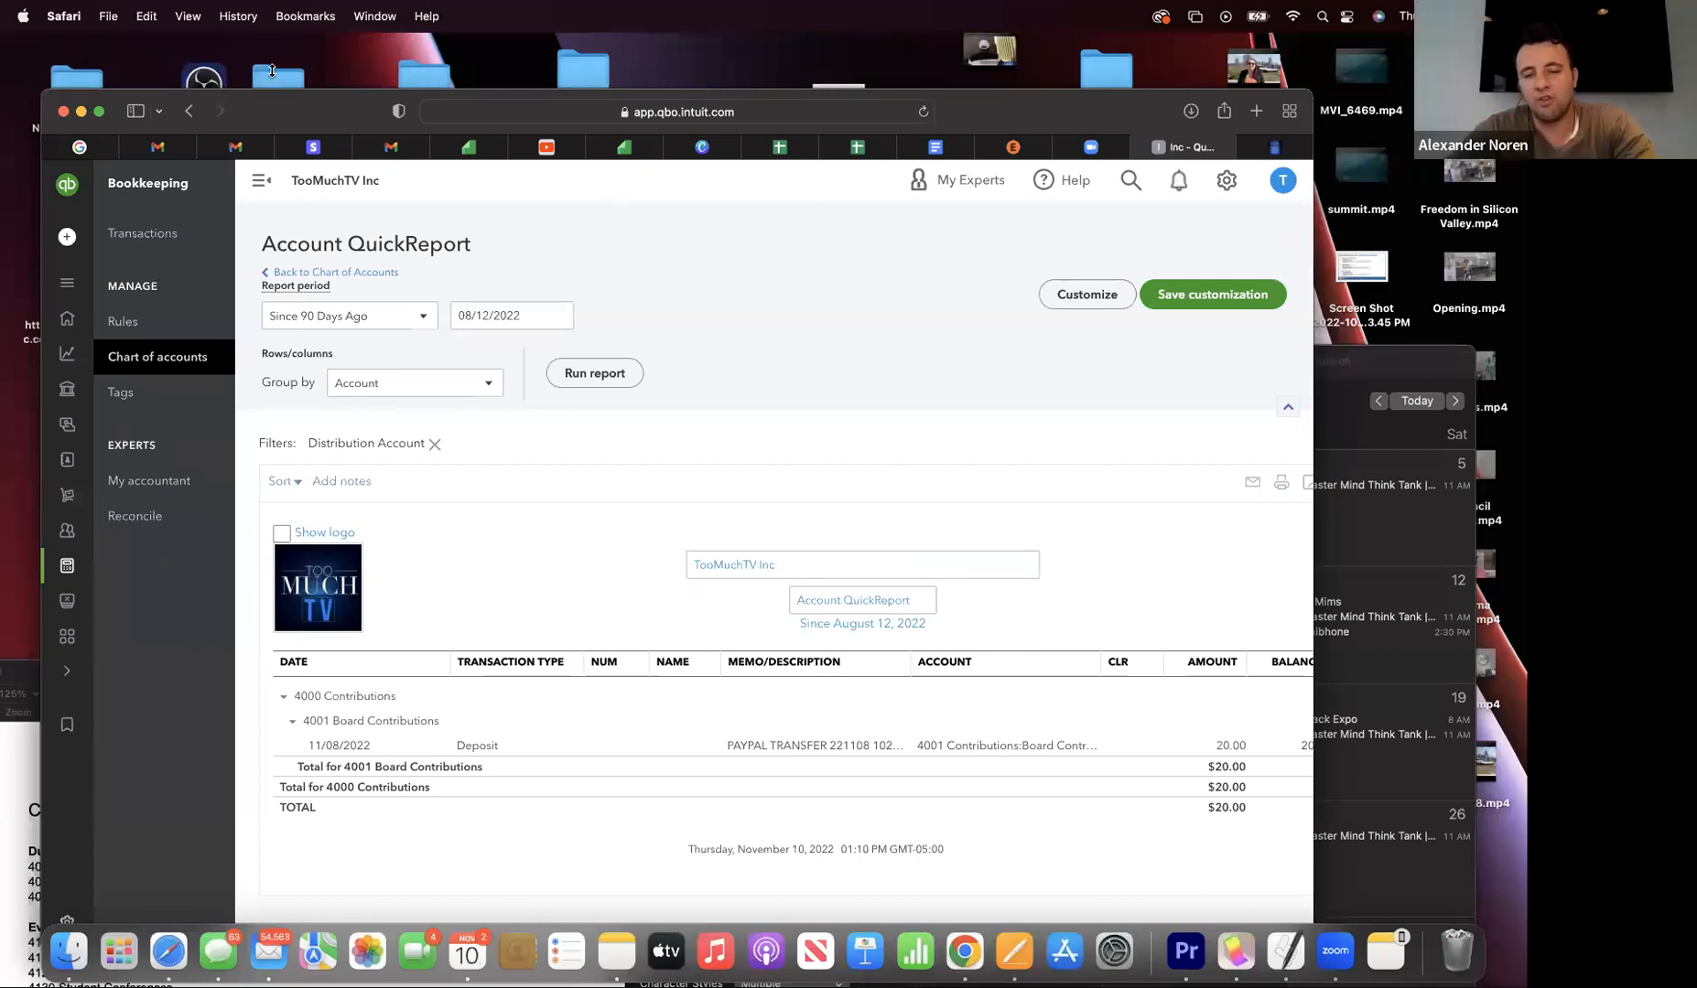
drag(292, 103, 288, 16)
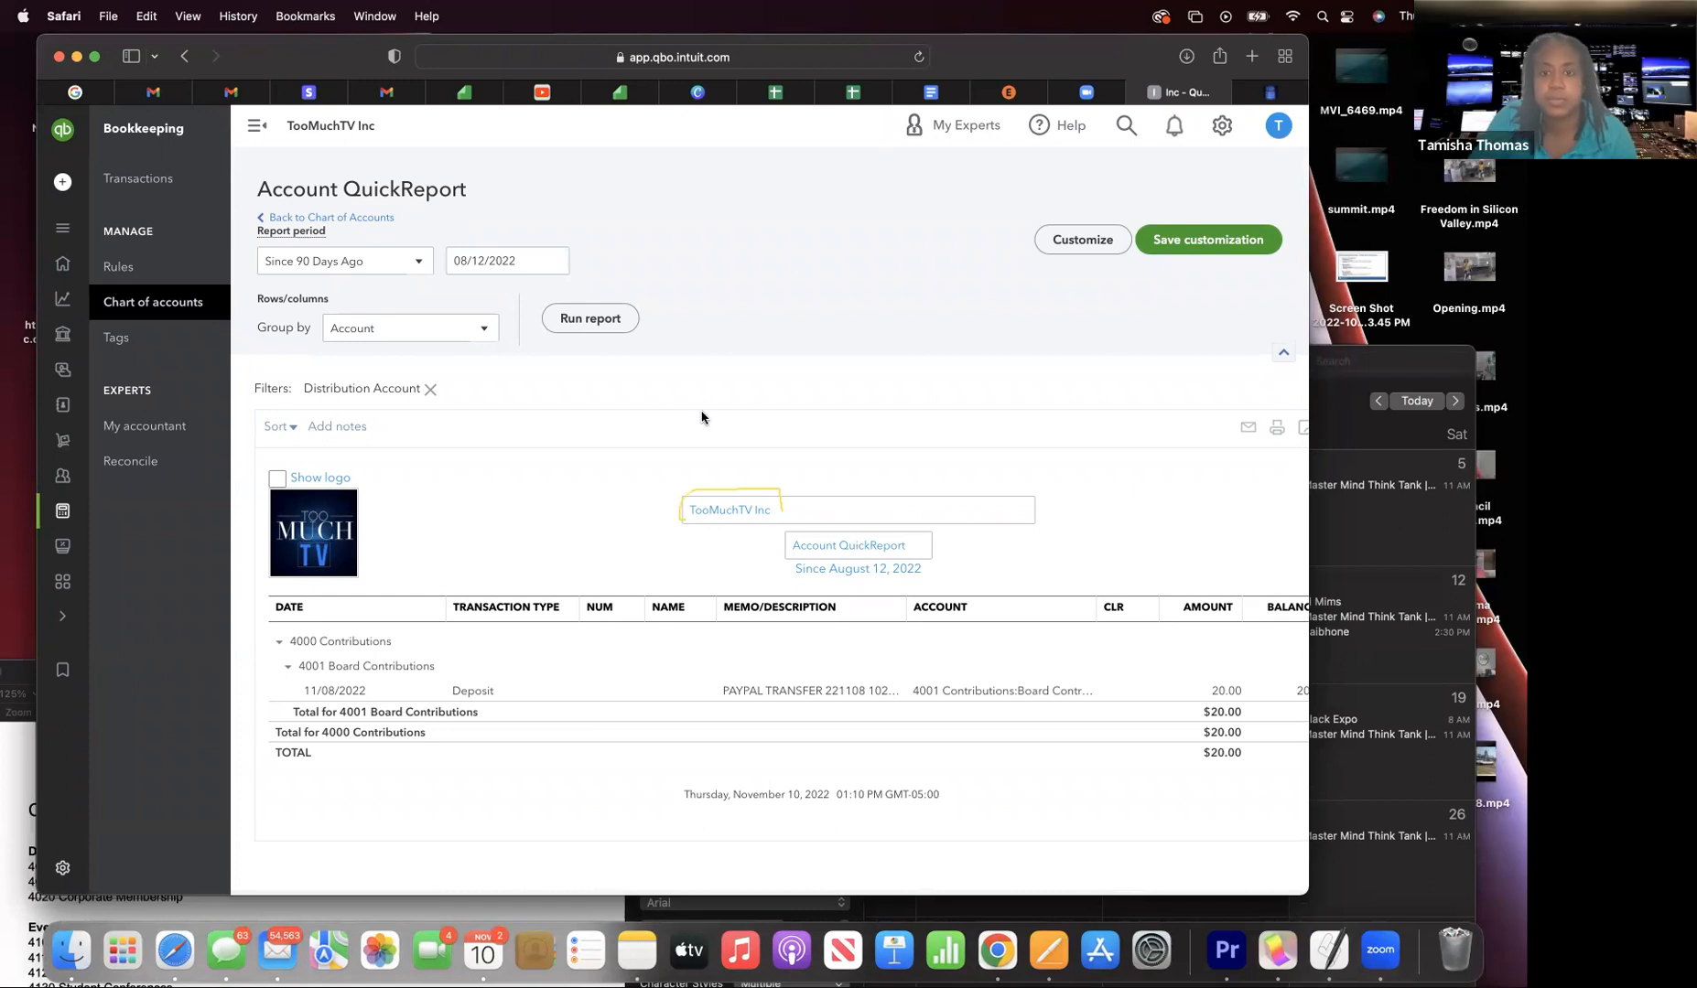
- Open the Profit and Loss report for January 1 – November 10, 2022 via Business overview > Reports
click(257, 130)
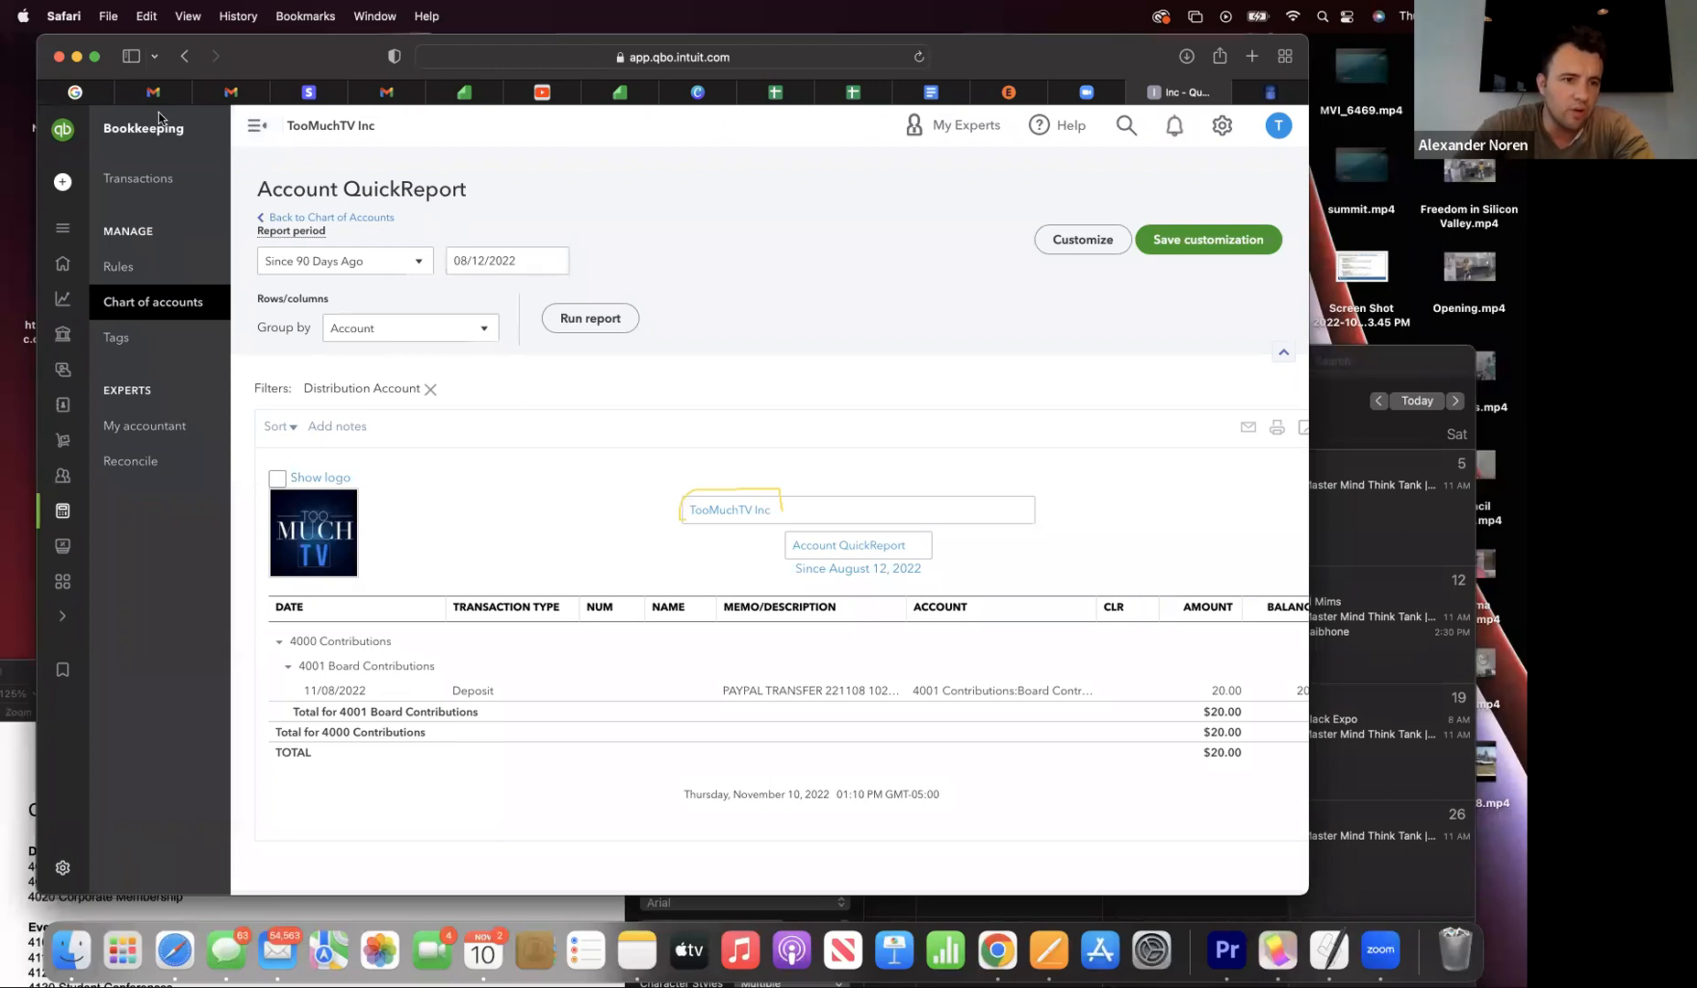
click(117, 304)
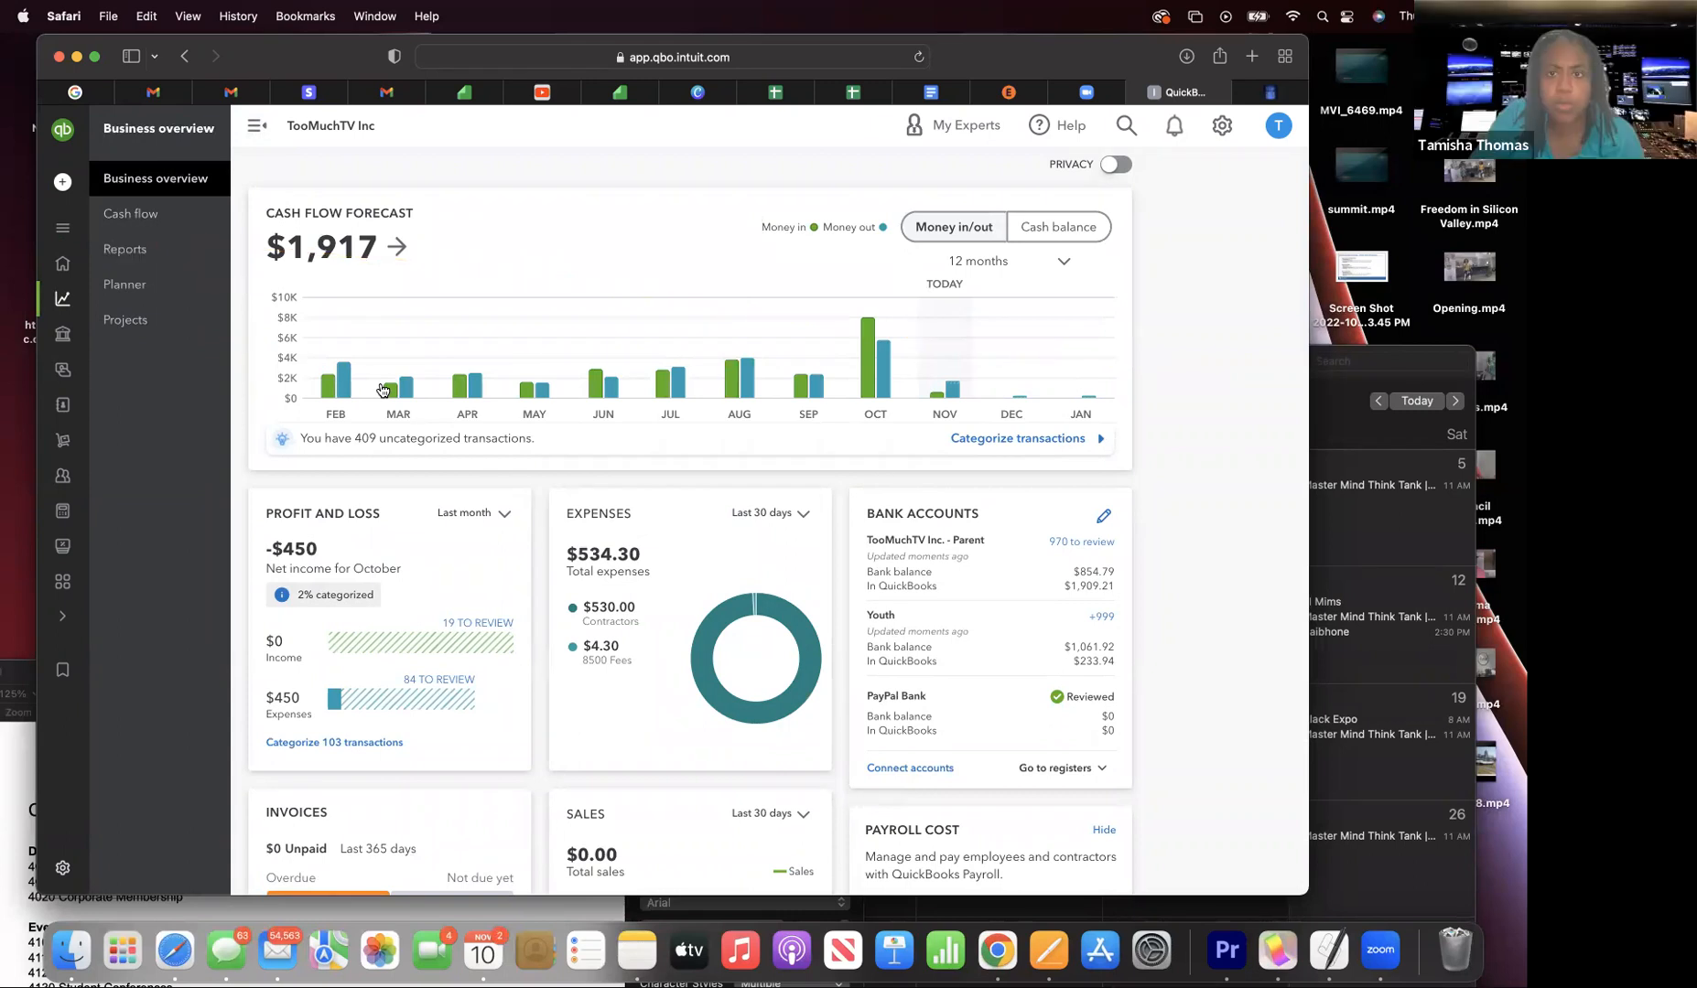
click(117, 259)
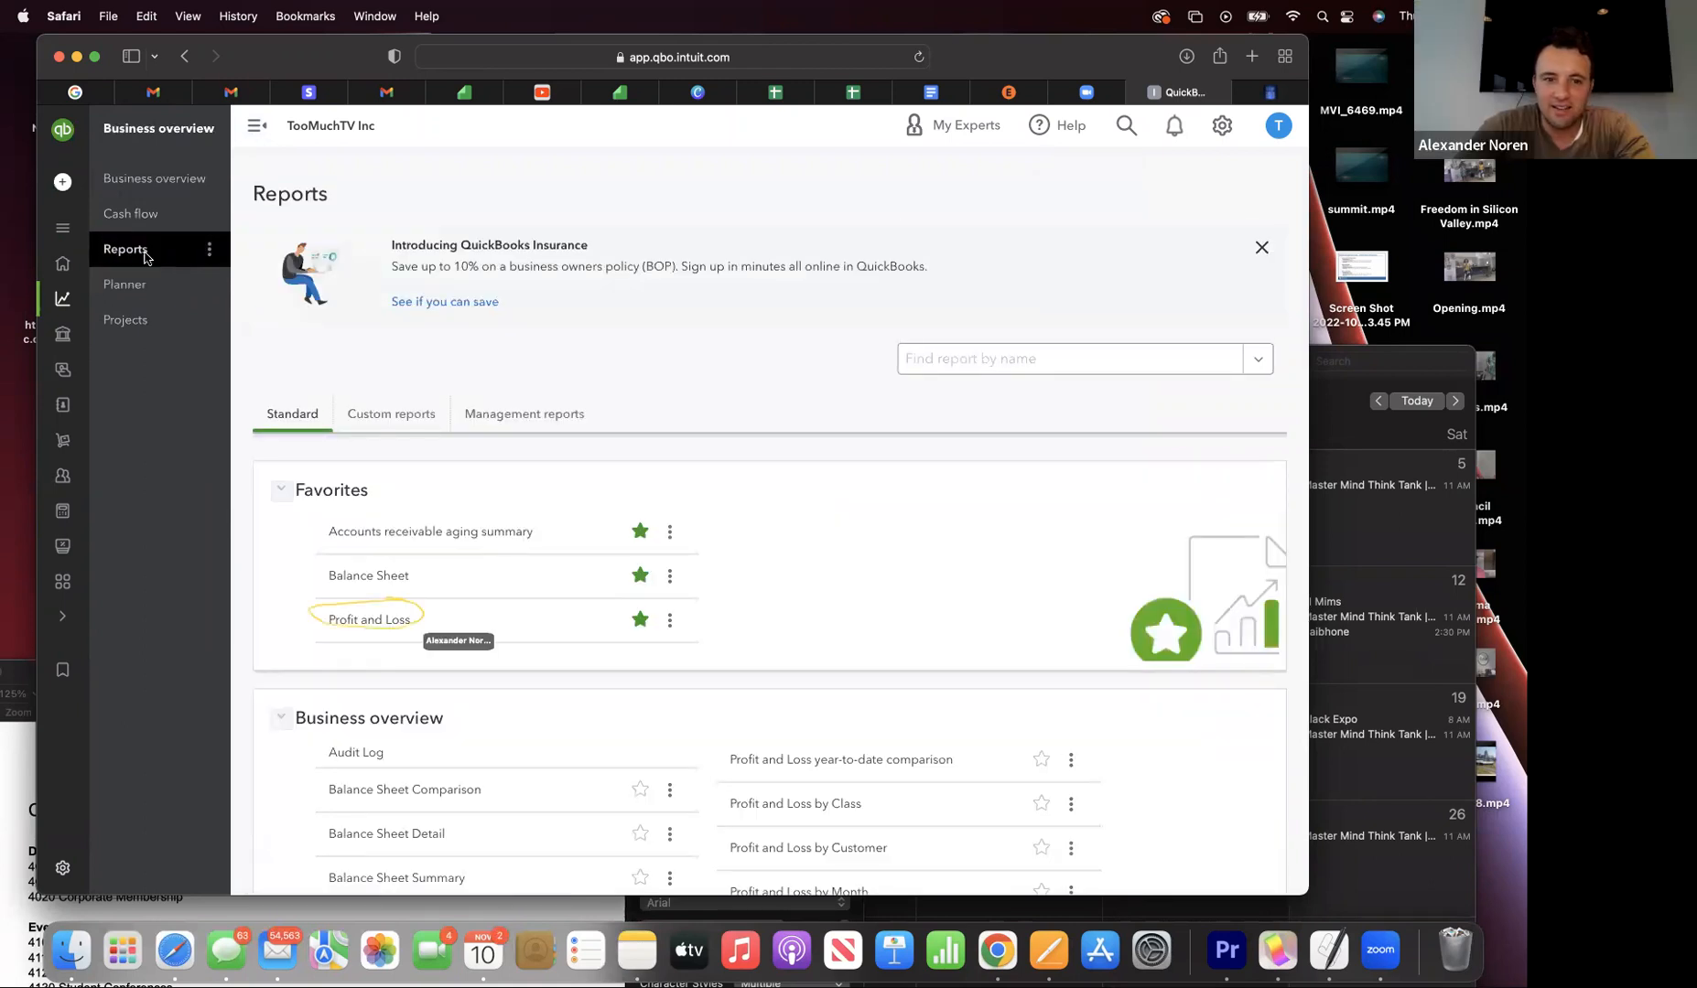
click(361, 618)
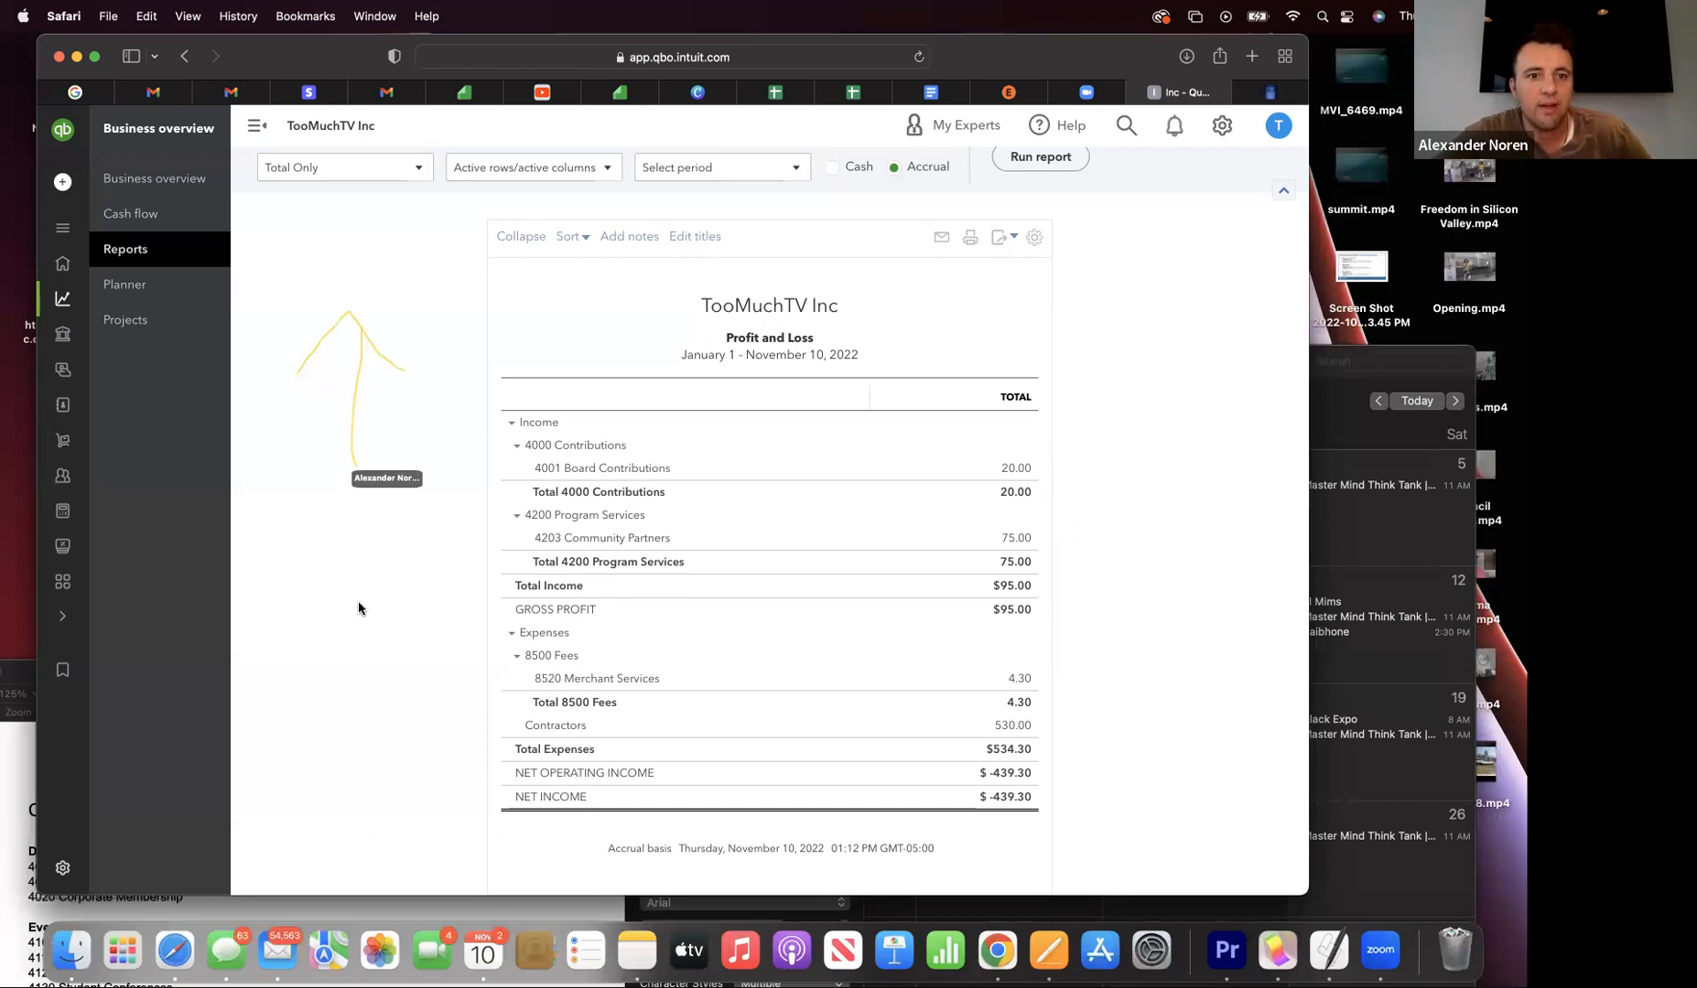
- Scroll to the top of the Profit and Loss report and expand the labelled navigation menu
scroll(362, 613, up, 3)
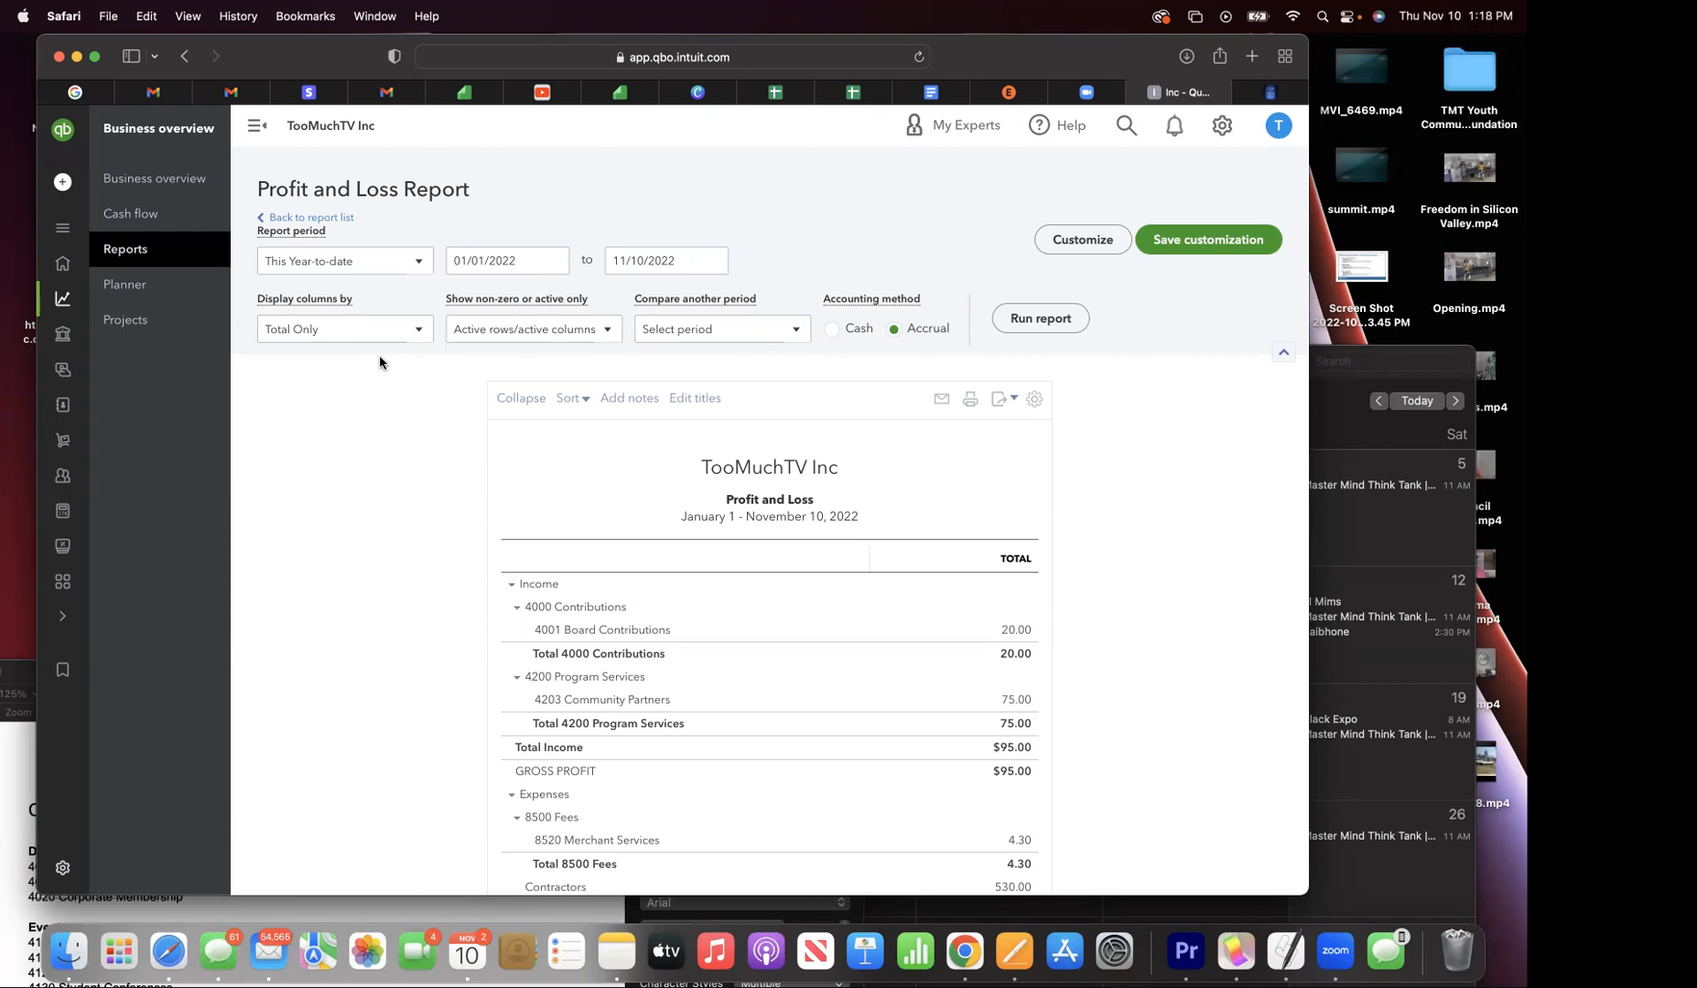
click(257, 125)
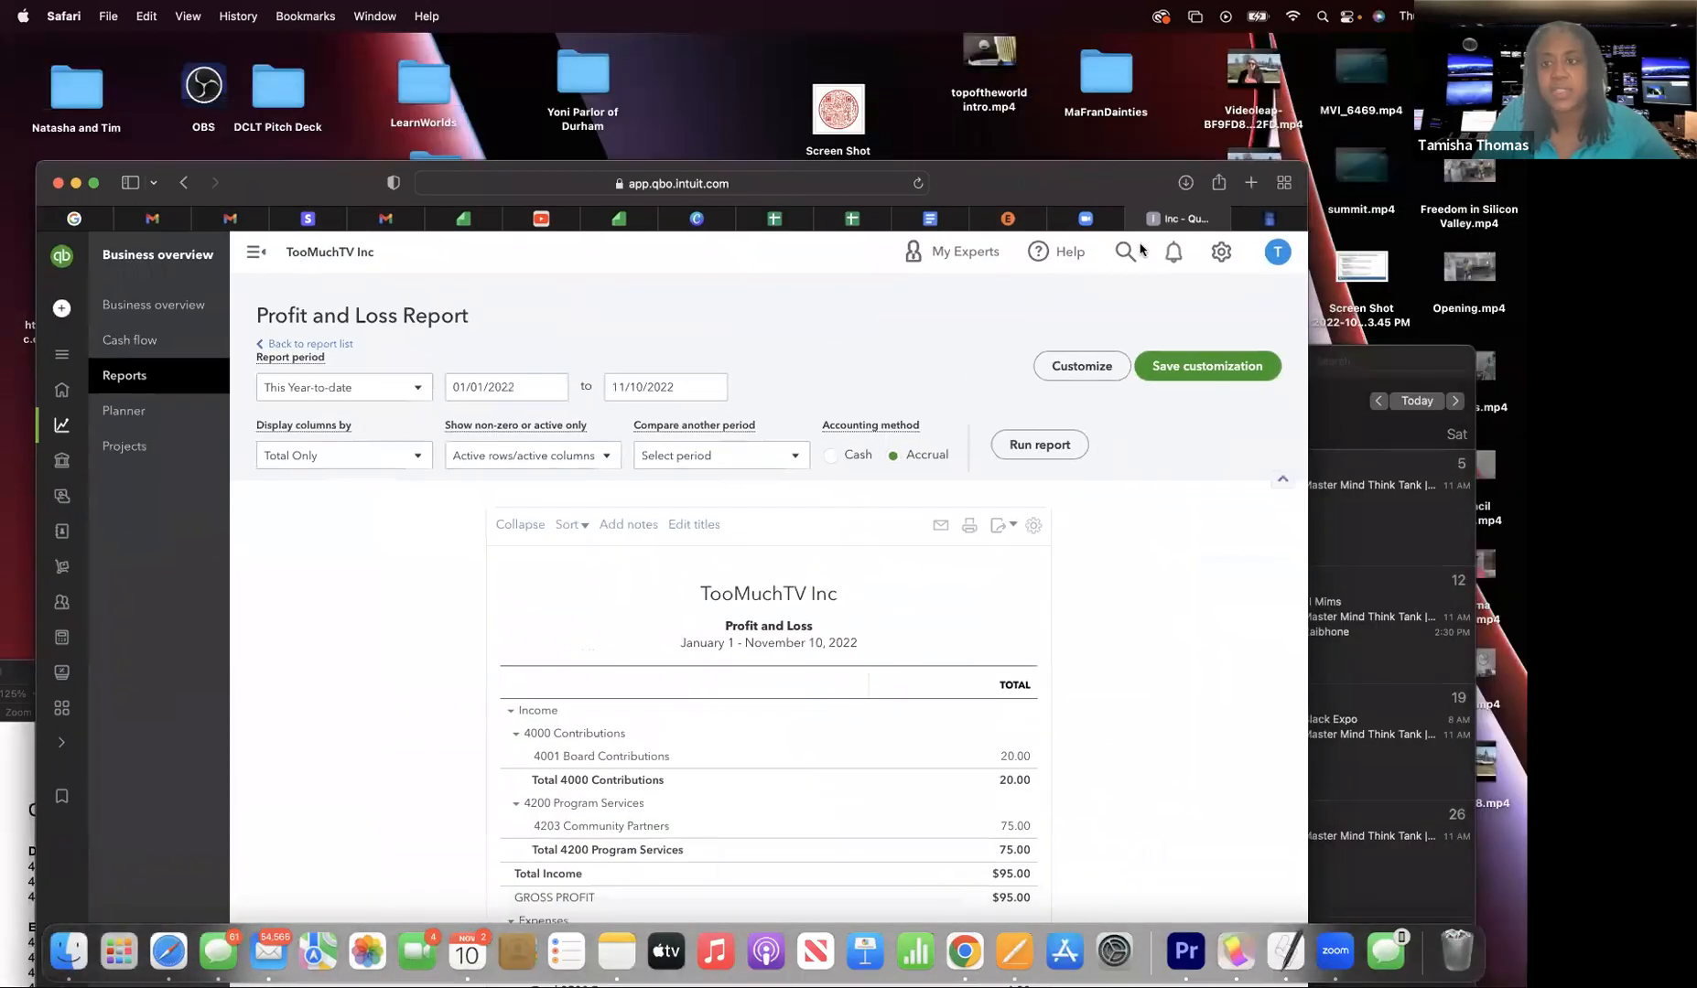
- Check which Google accounts are signed in to Gmail, then open a fresh Start Page tab
click(1250, 182)
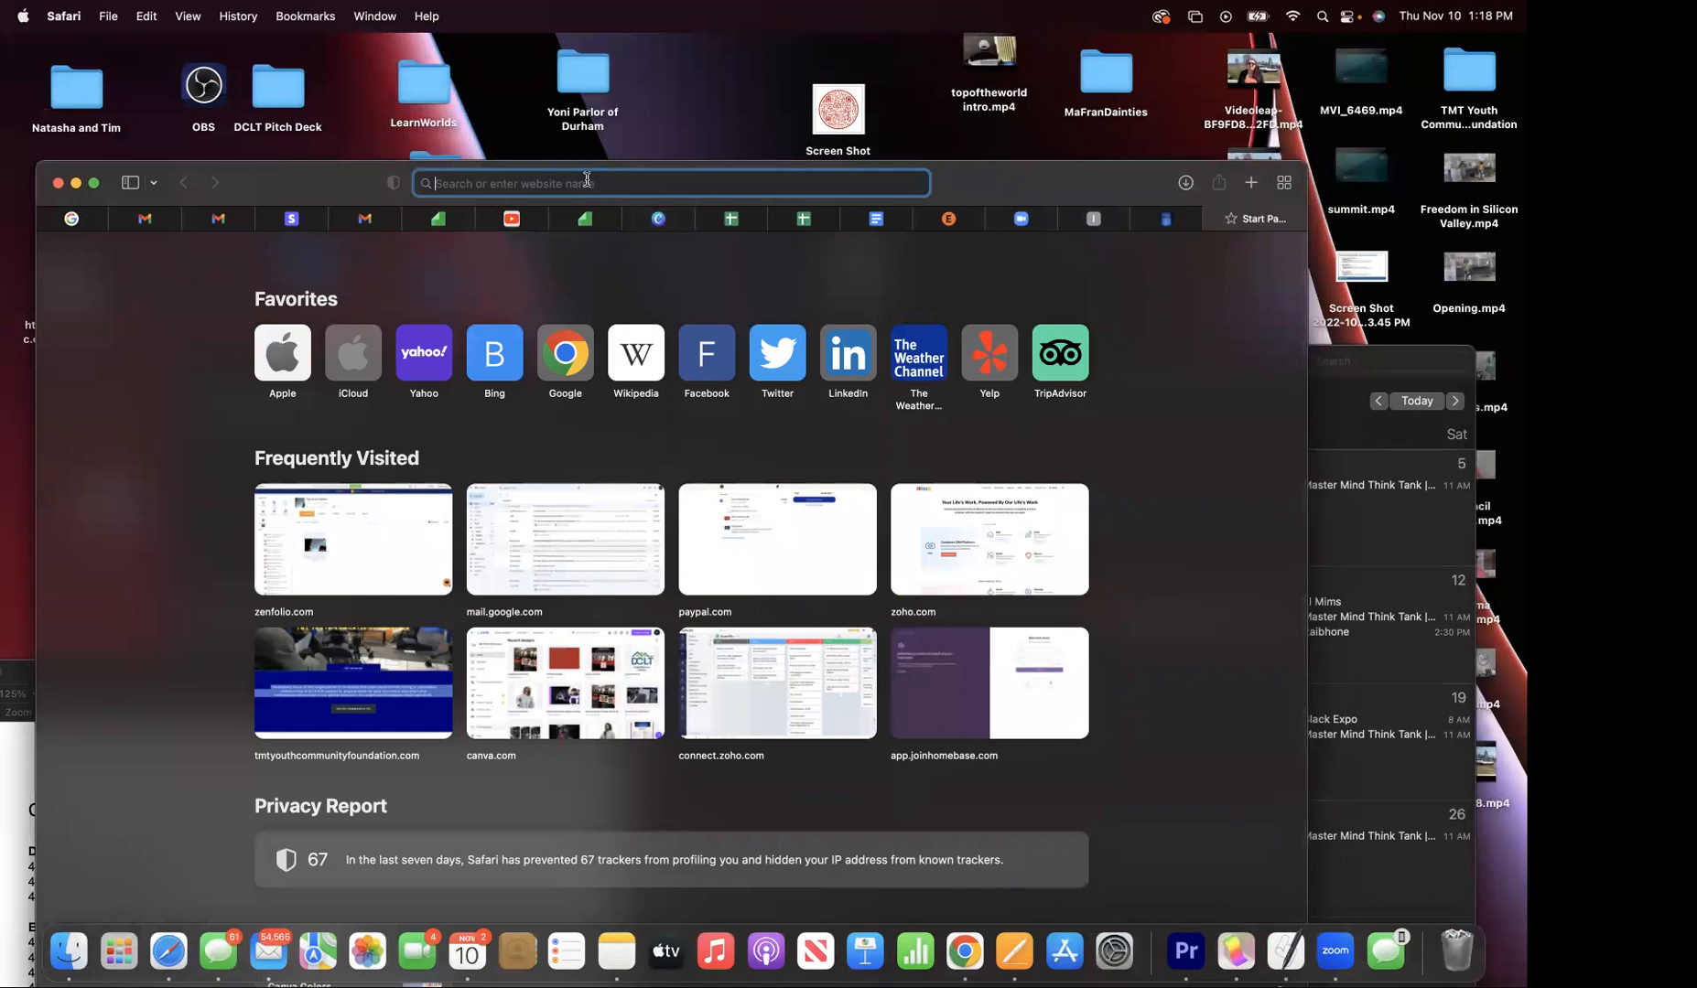
click(370, 223)
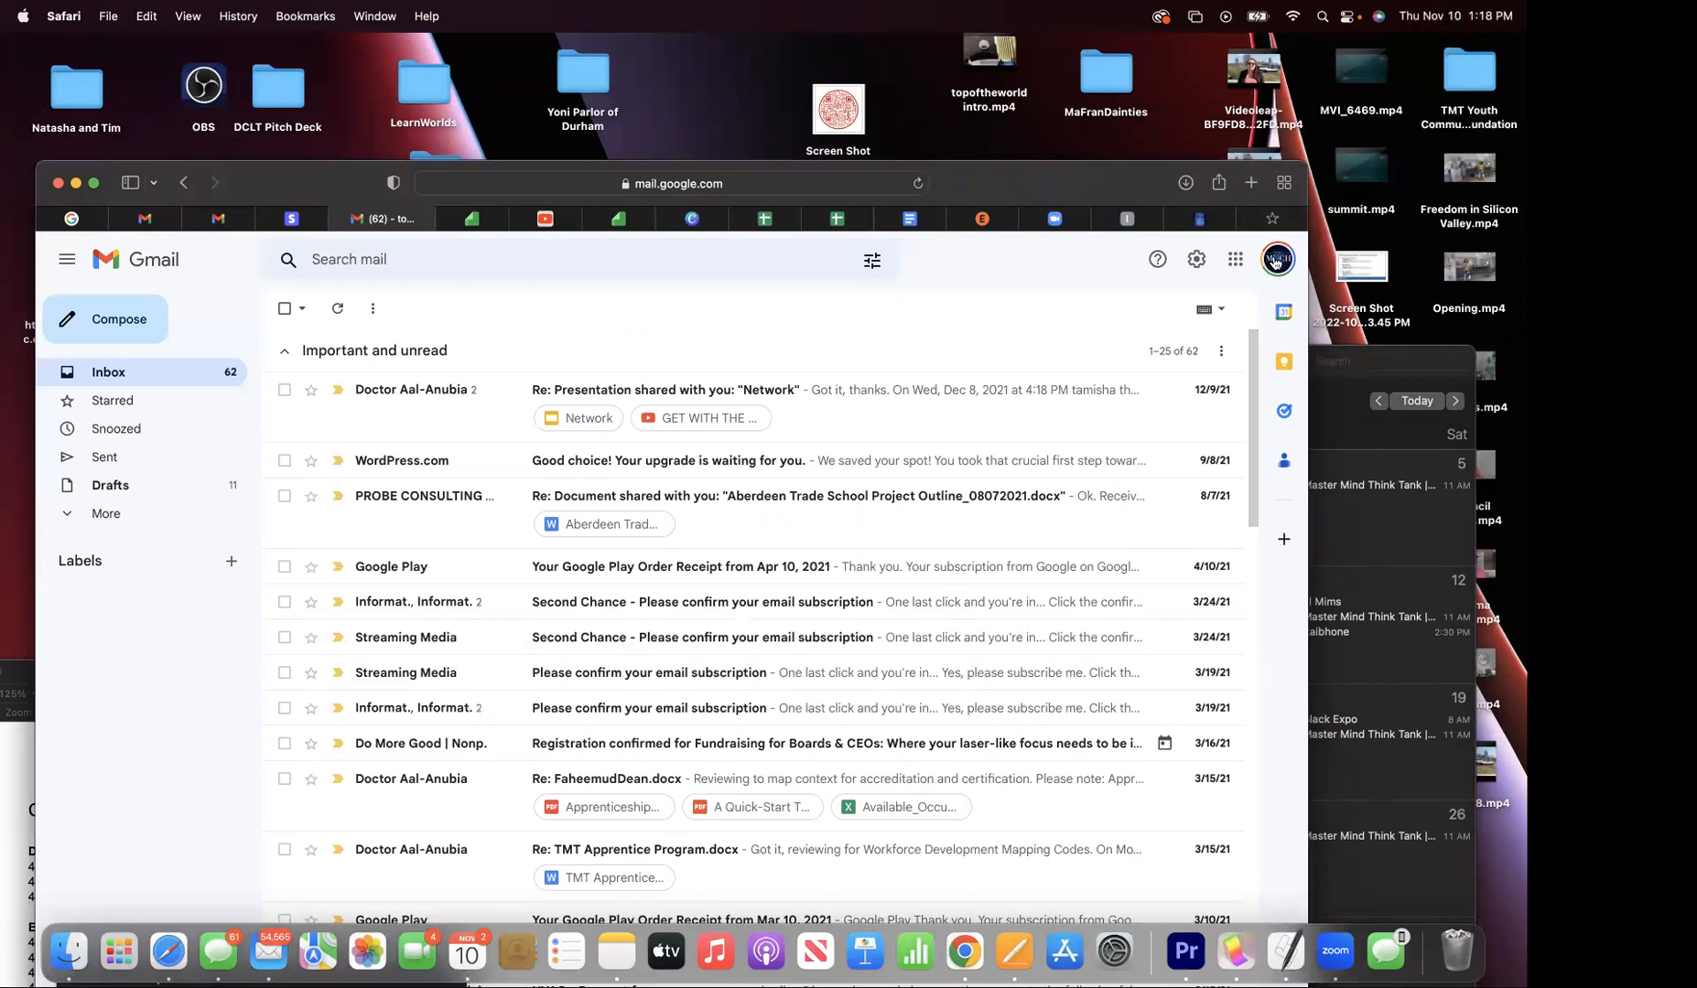
click(1278, 261)
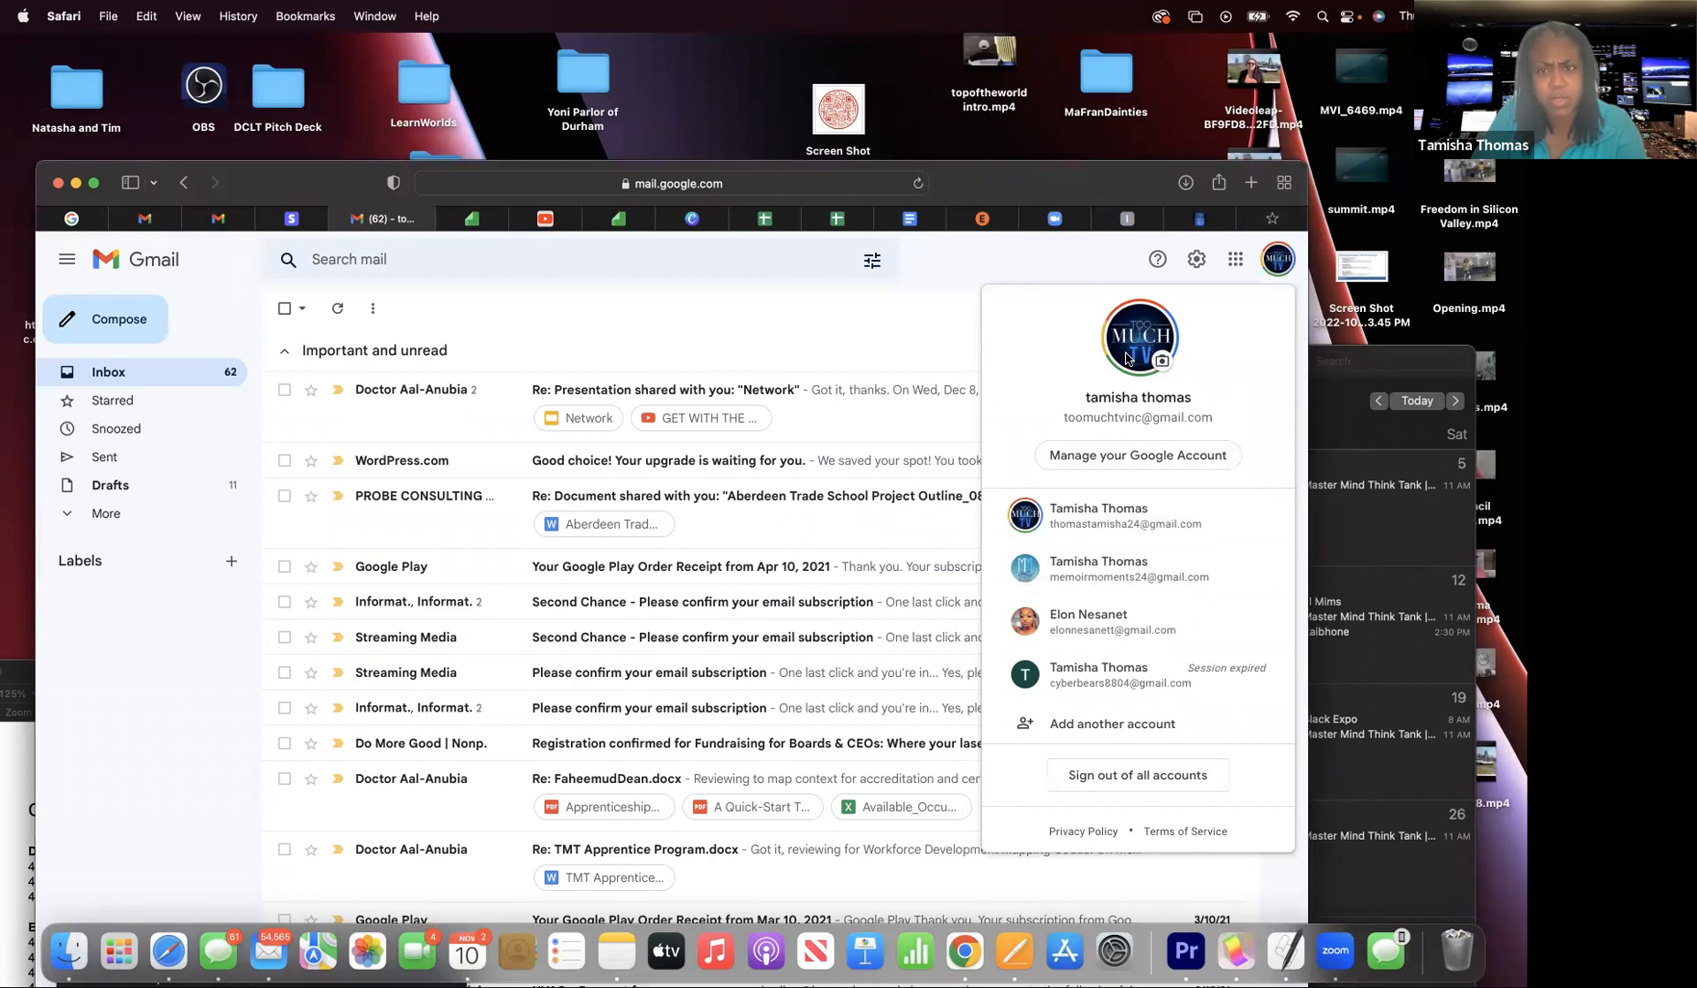
click(1250, 184)
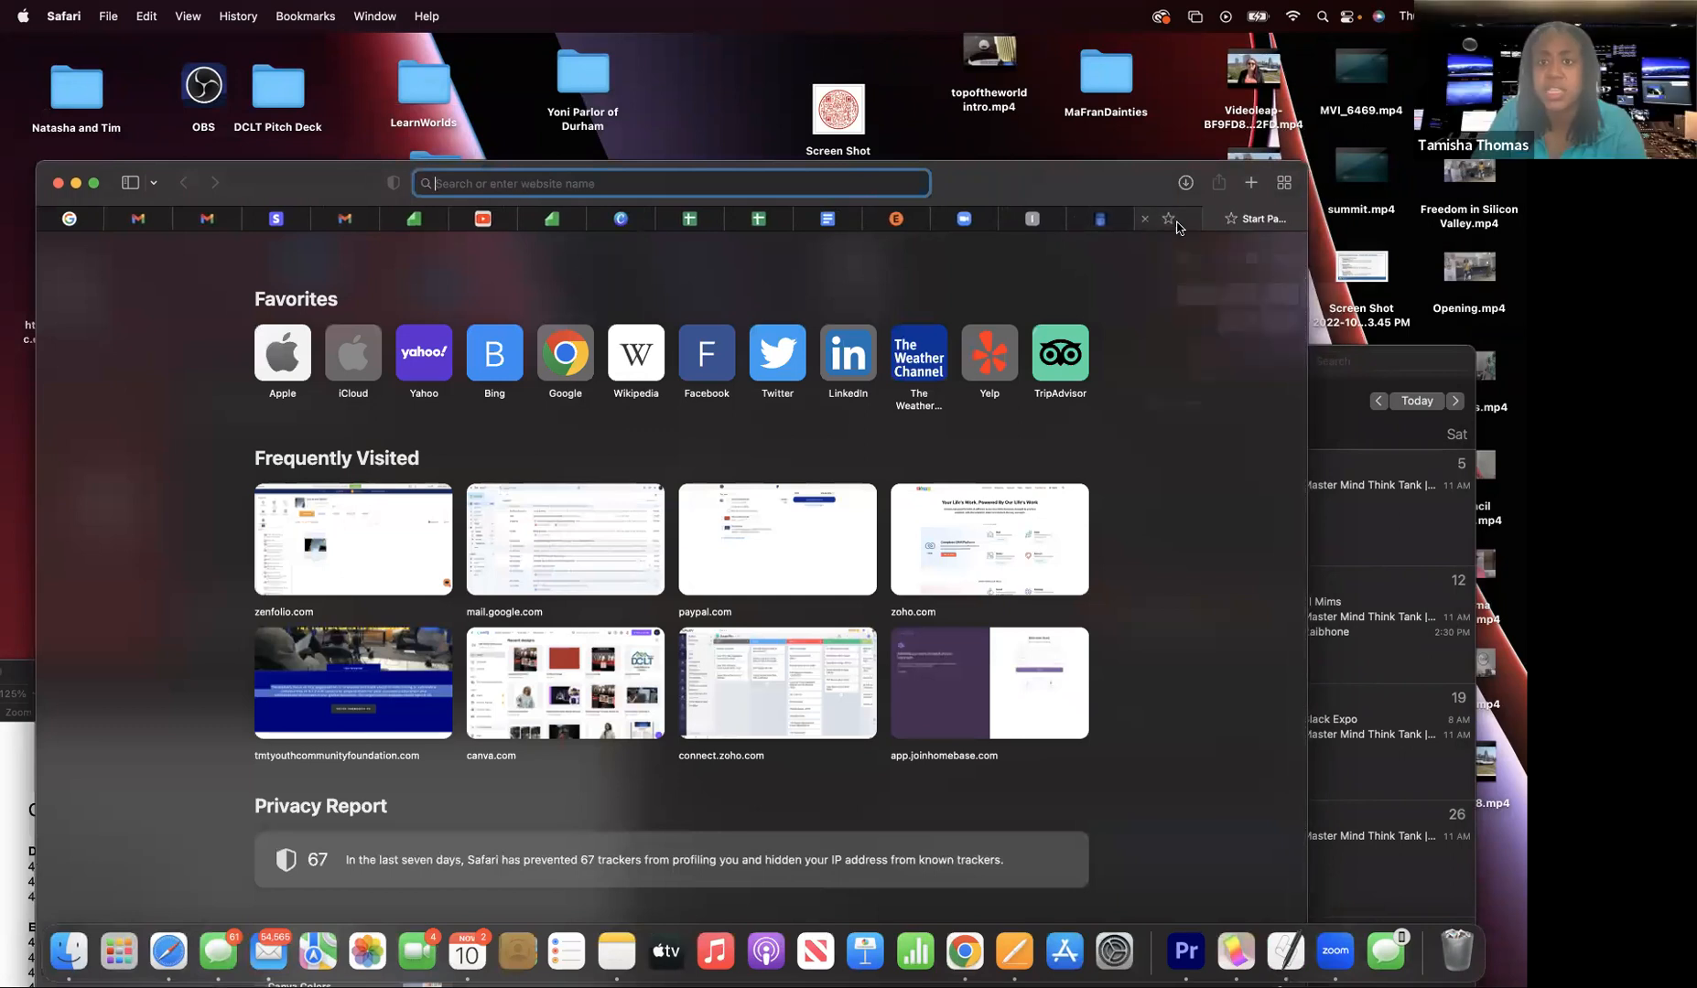
mouse_move(1158, 222)
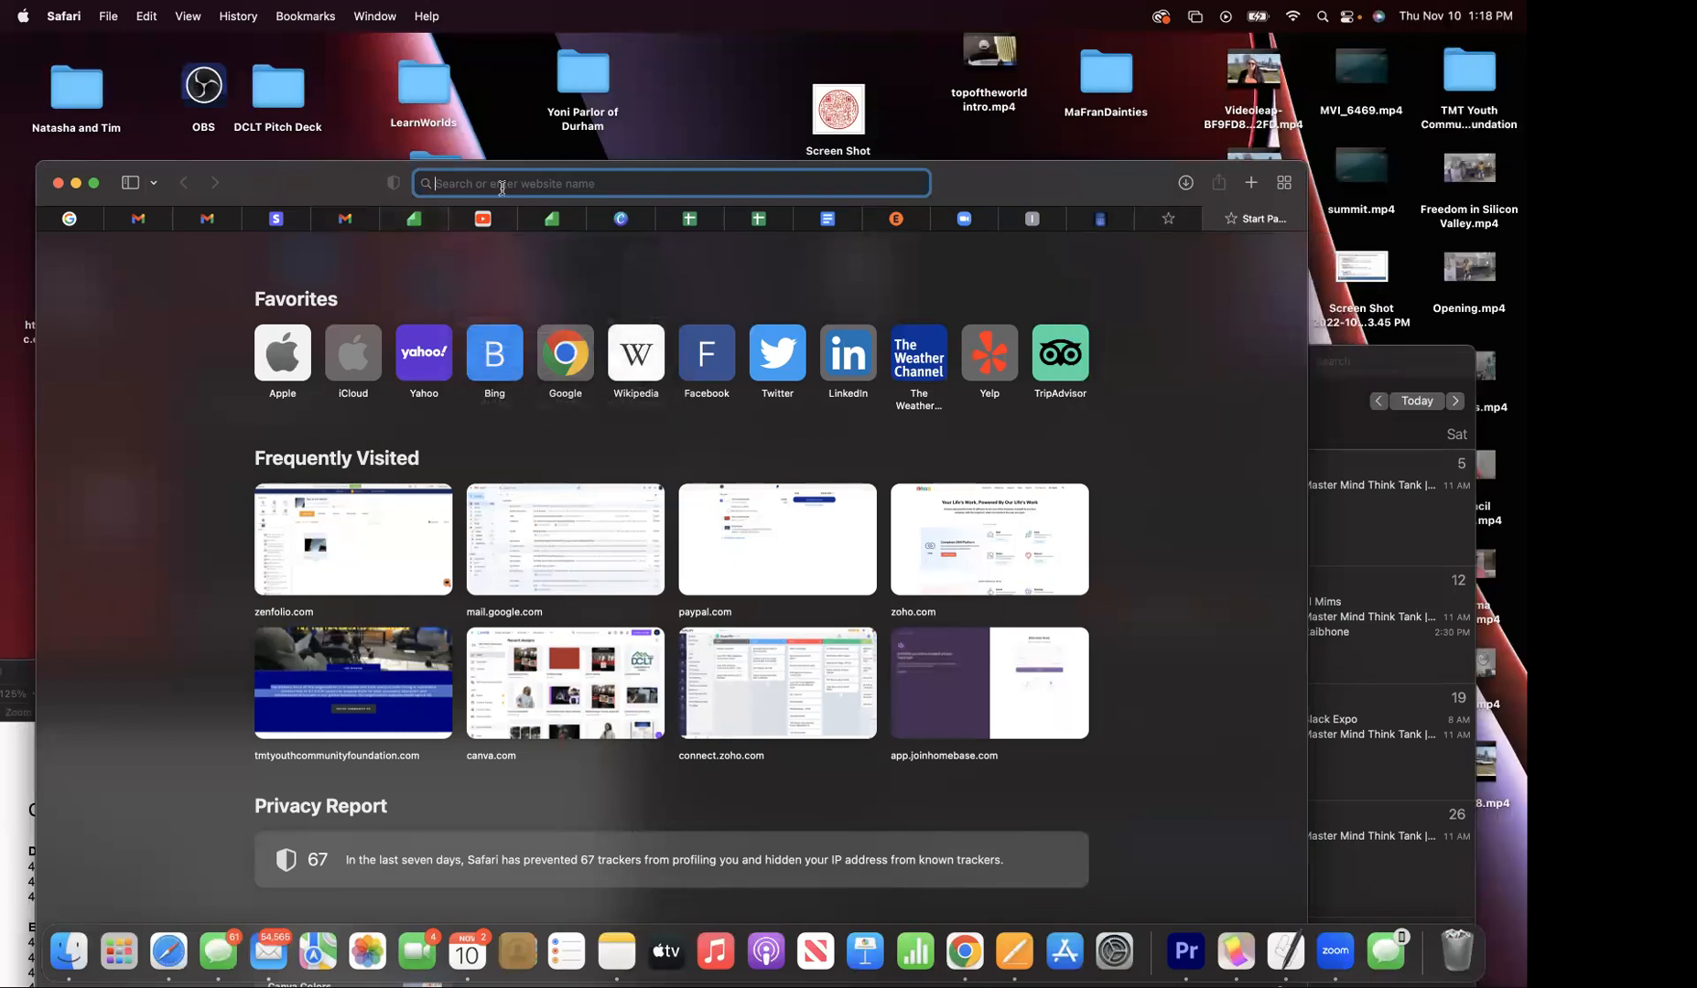
- Load zoho.com and open the Zoho Connect product page from its app listing
text(zoho.com)
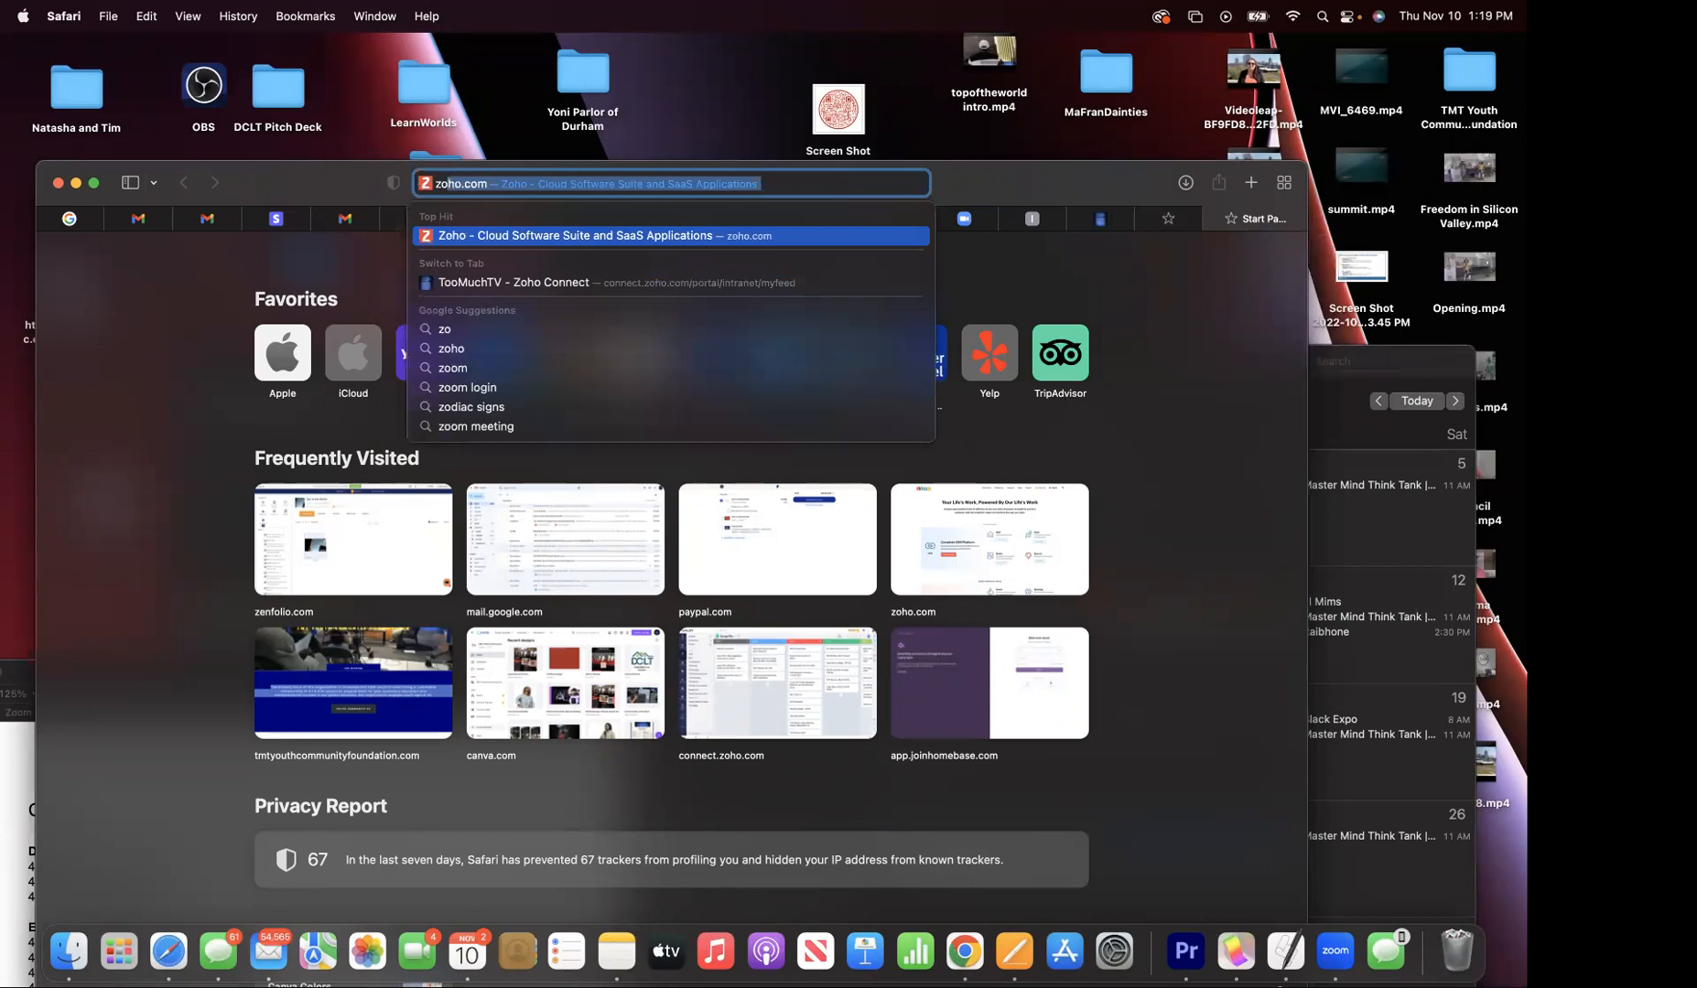
key(Return)
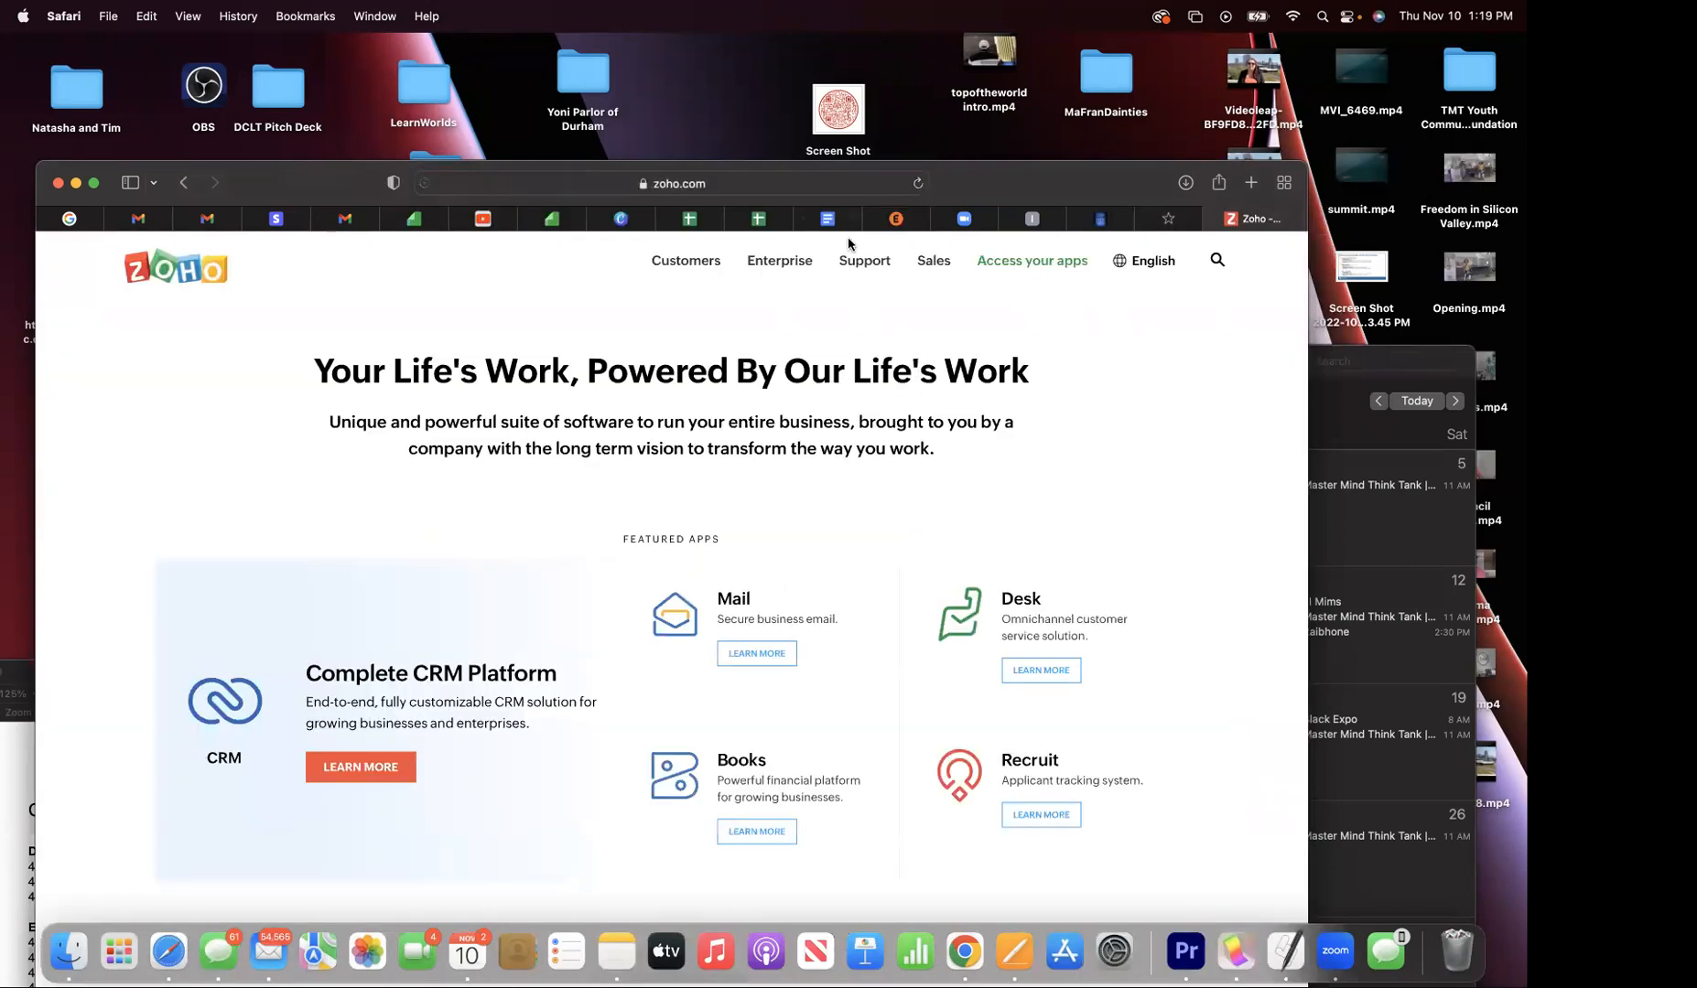
scroll(1002, 460, down, 5)
scroll(1002, 459, up, 3)
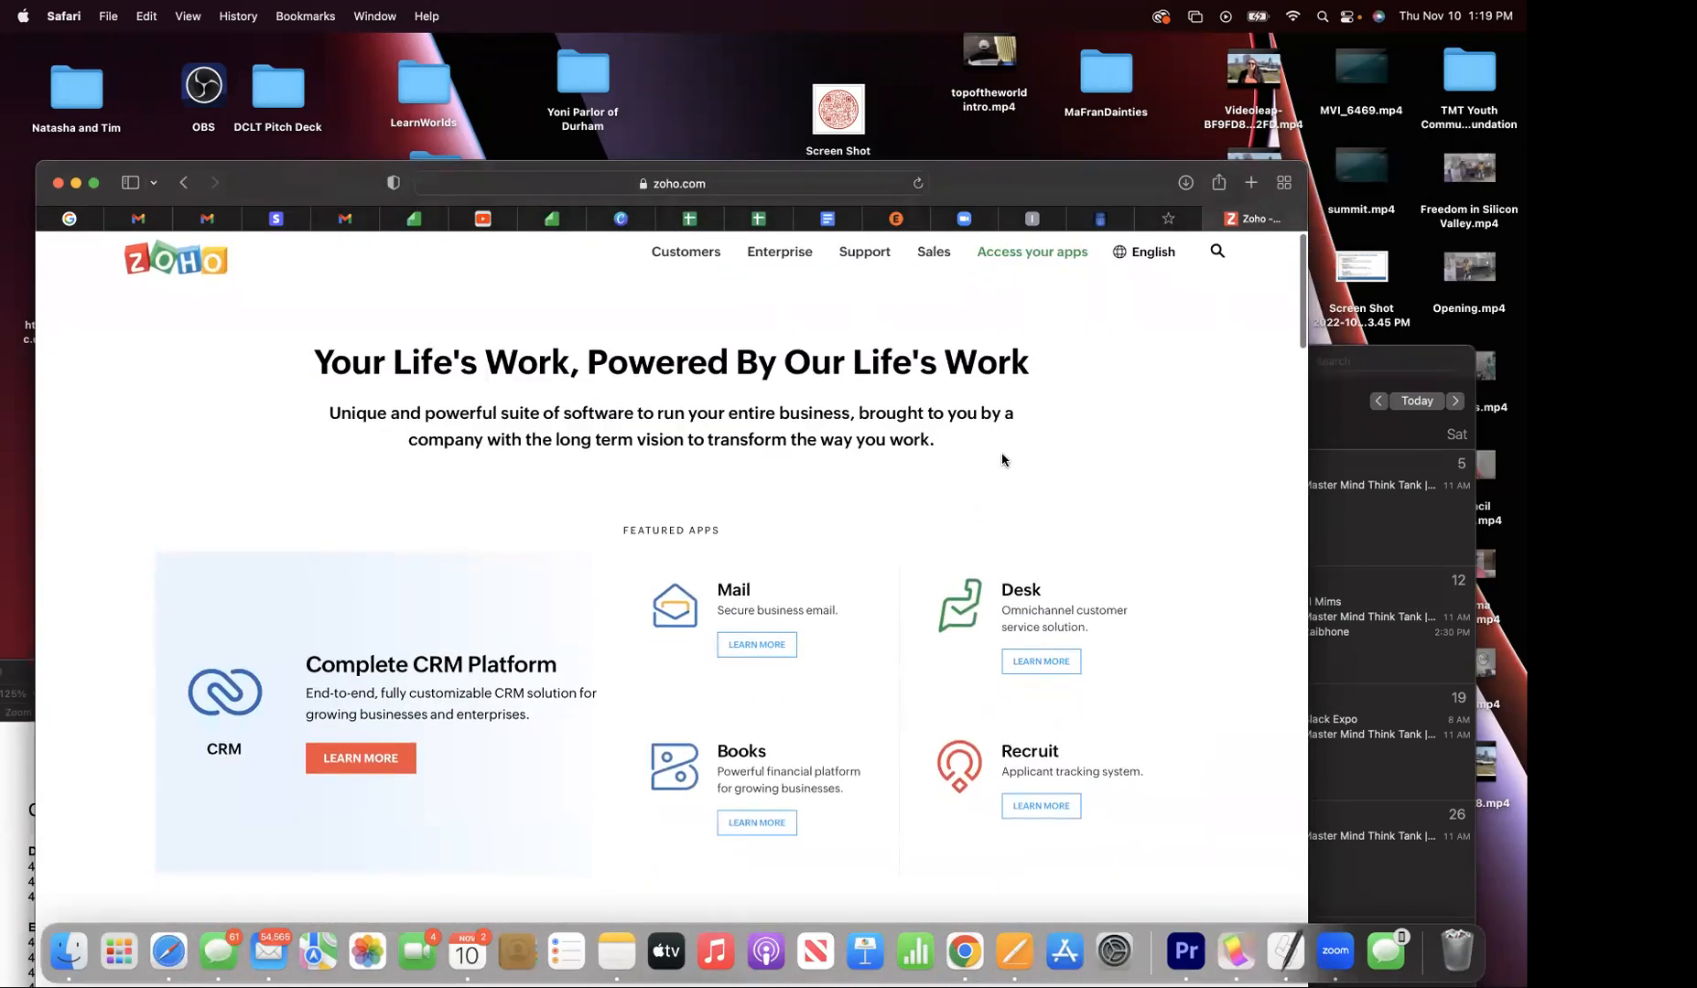
drag(1029, 179, 1051, 134)
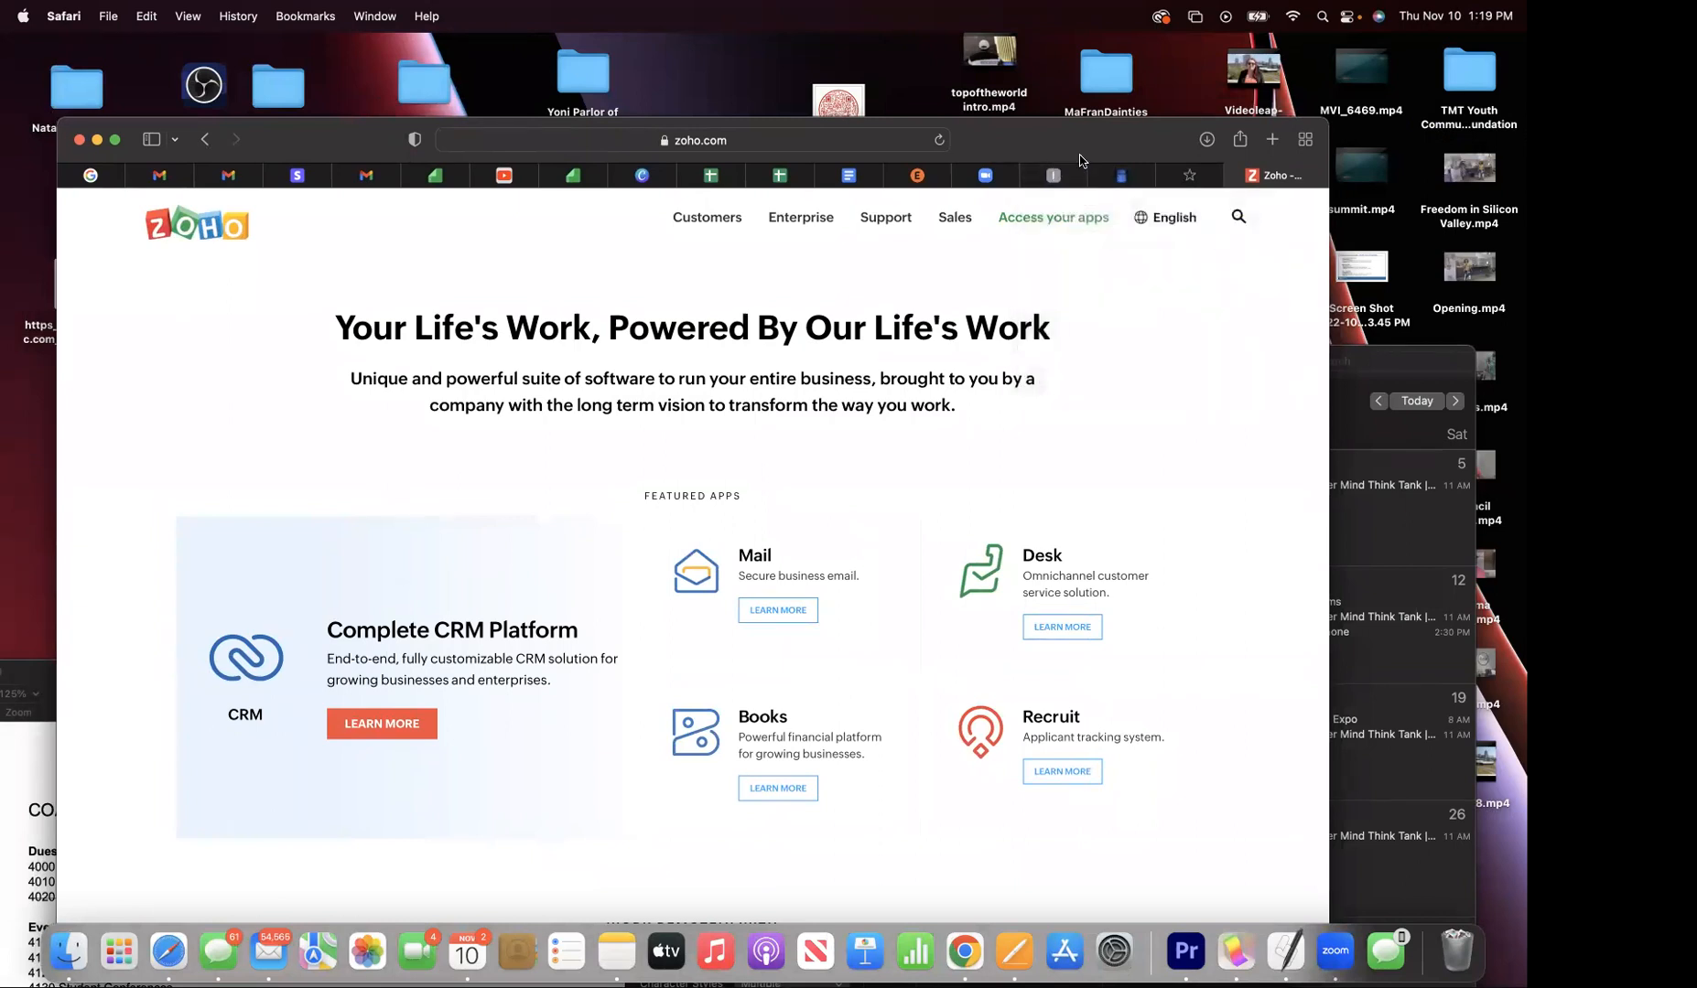
drag(1046, 145, 1040, 155)
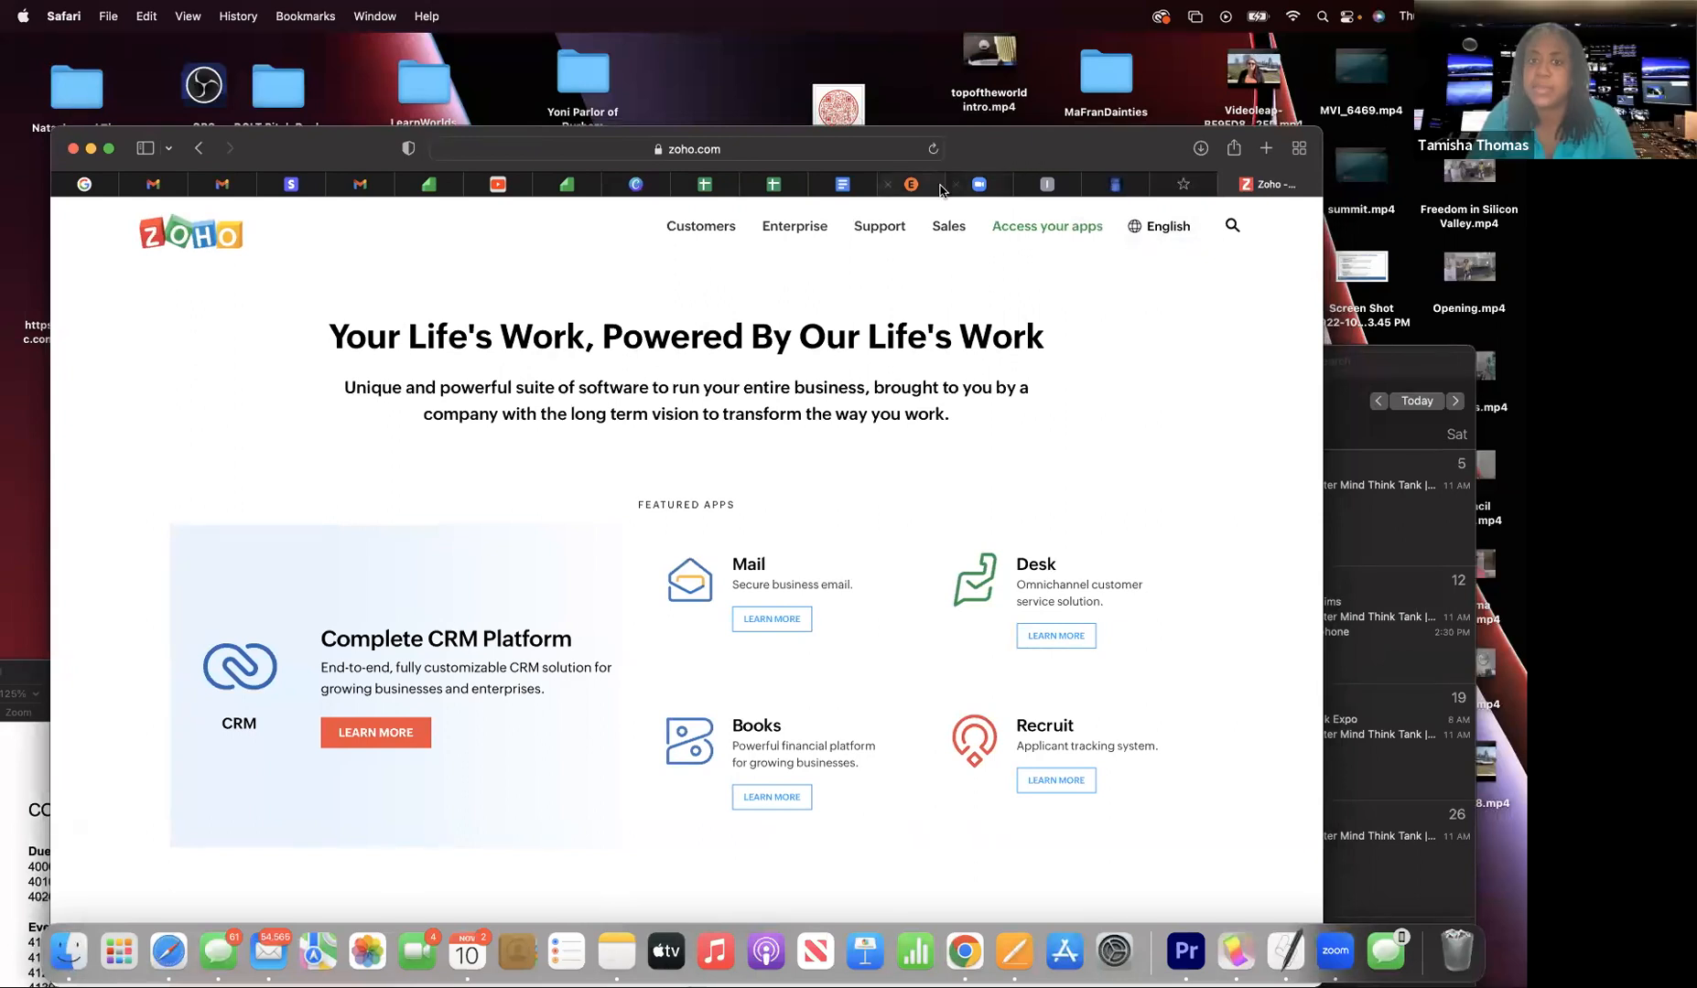
drag(970, 153, 970, 135)
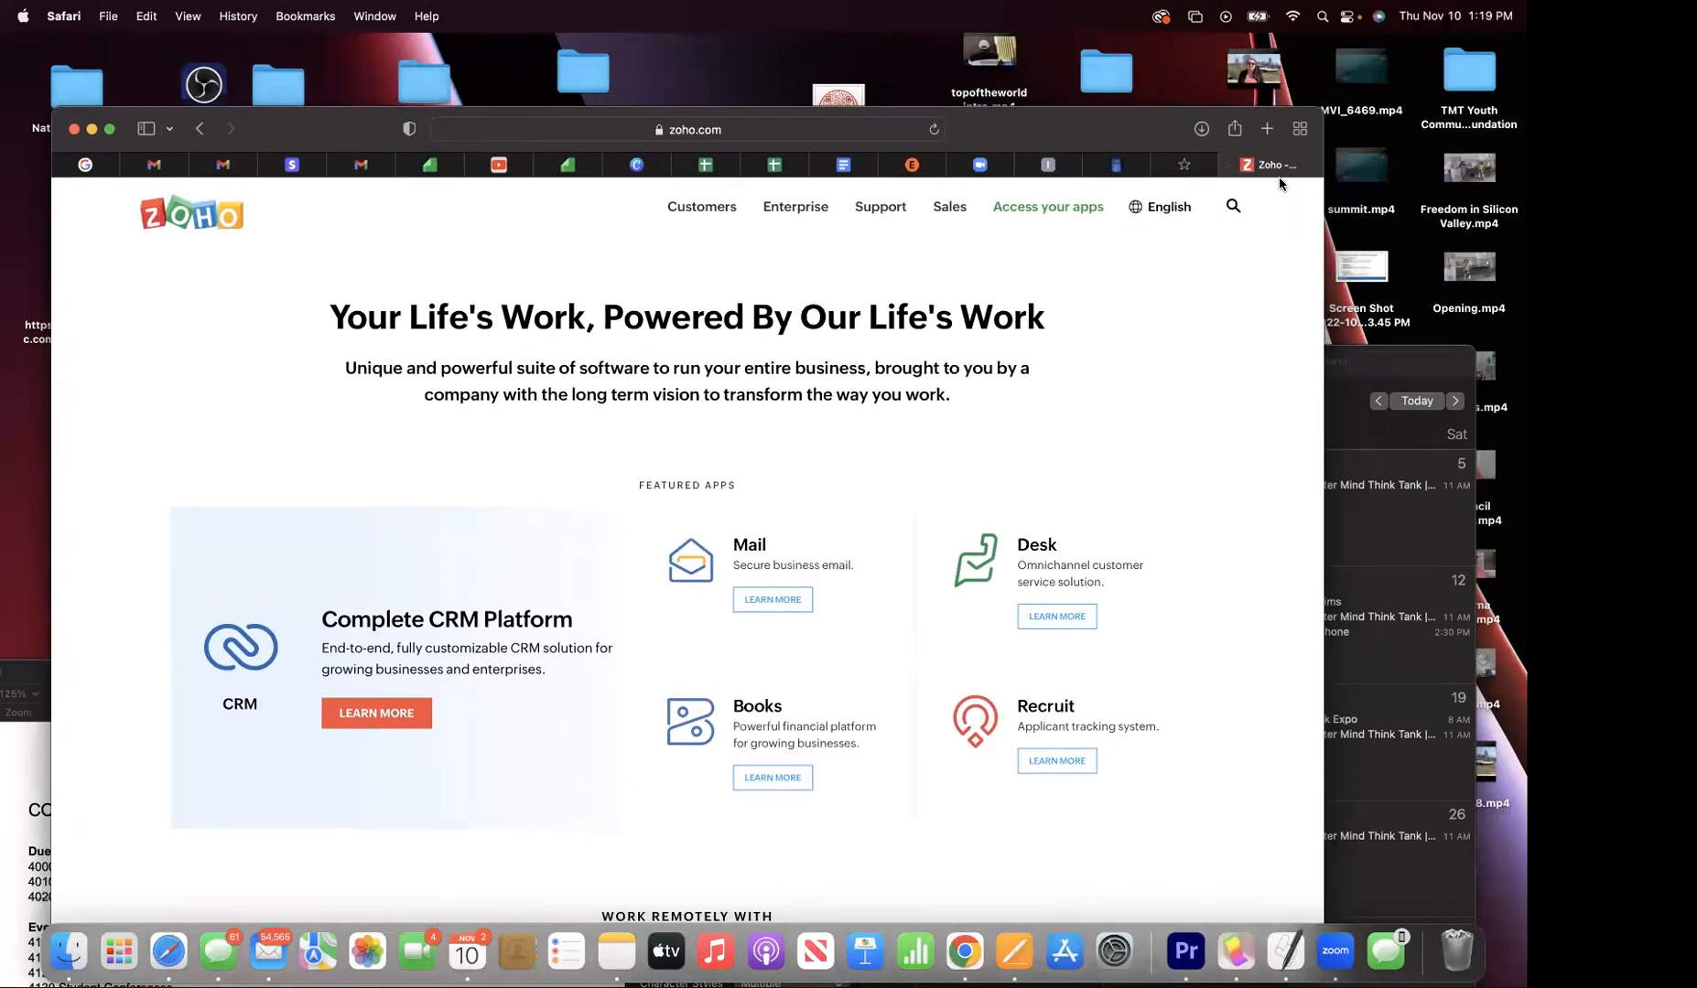
scroll(795, 448, down, 10)
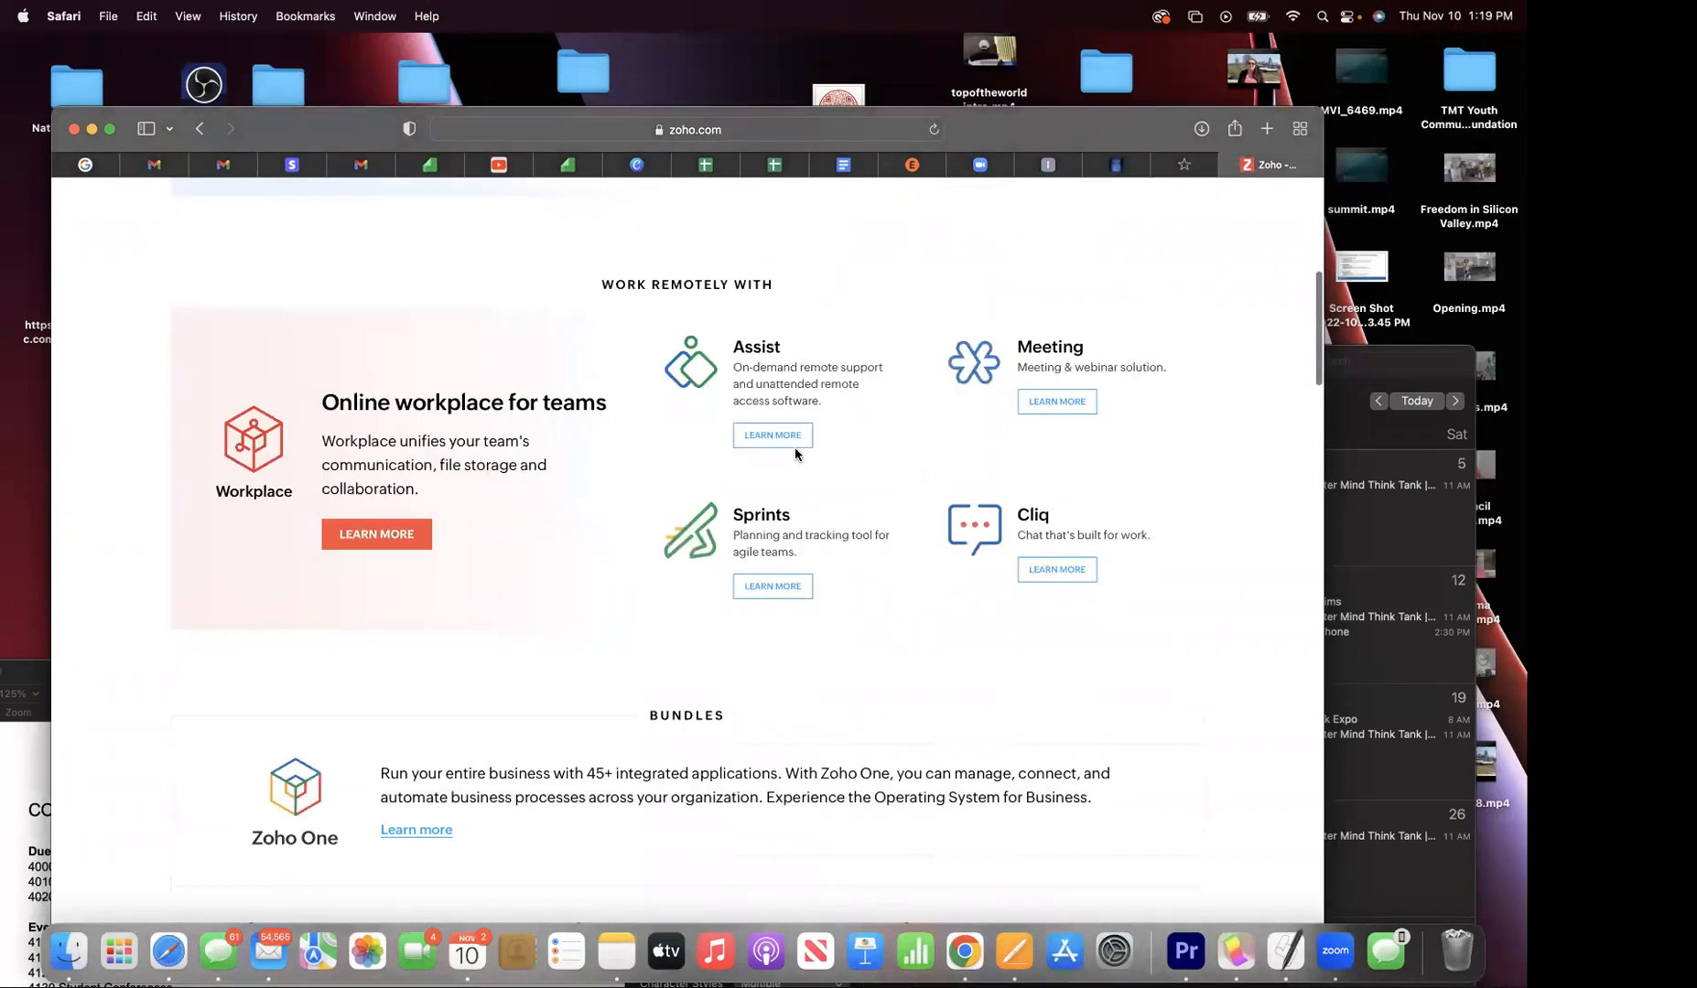
scroll(794, 455, down, 10)
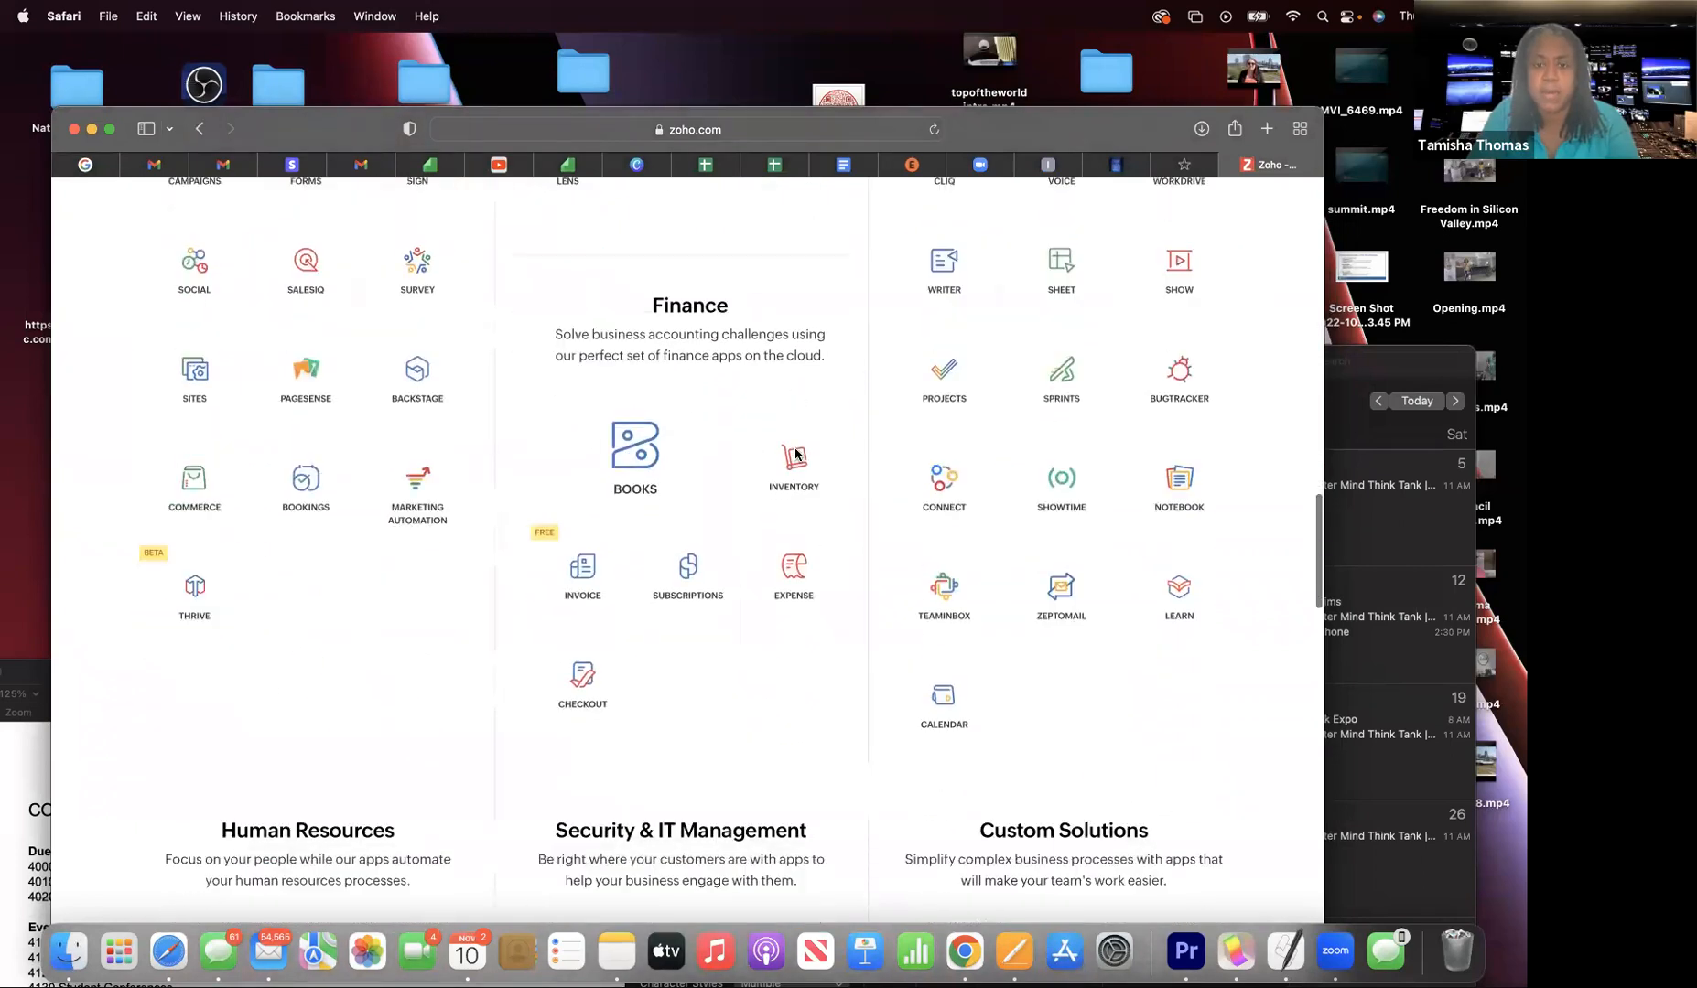
click(943, 411)
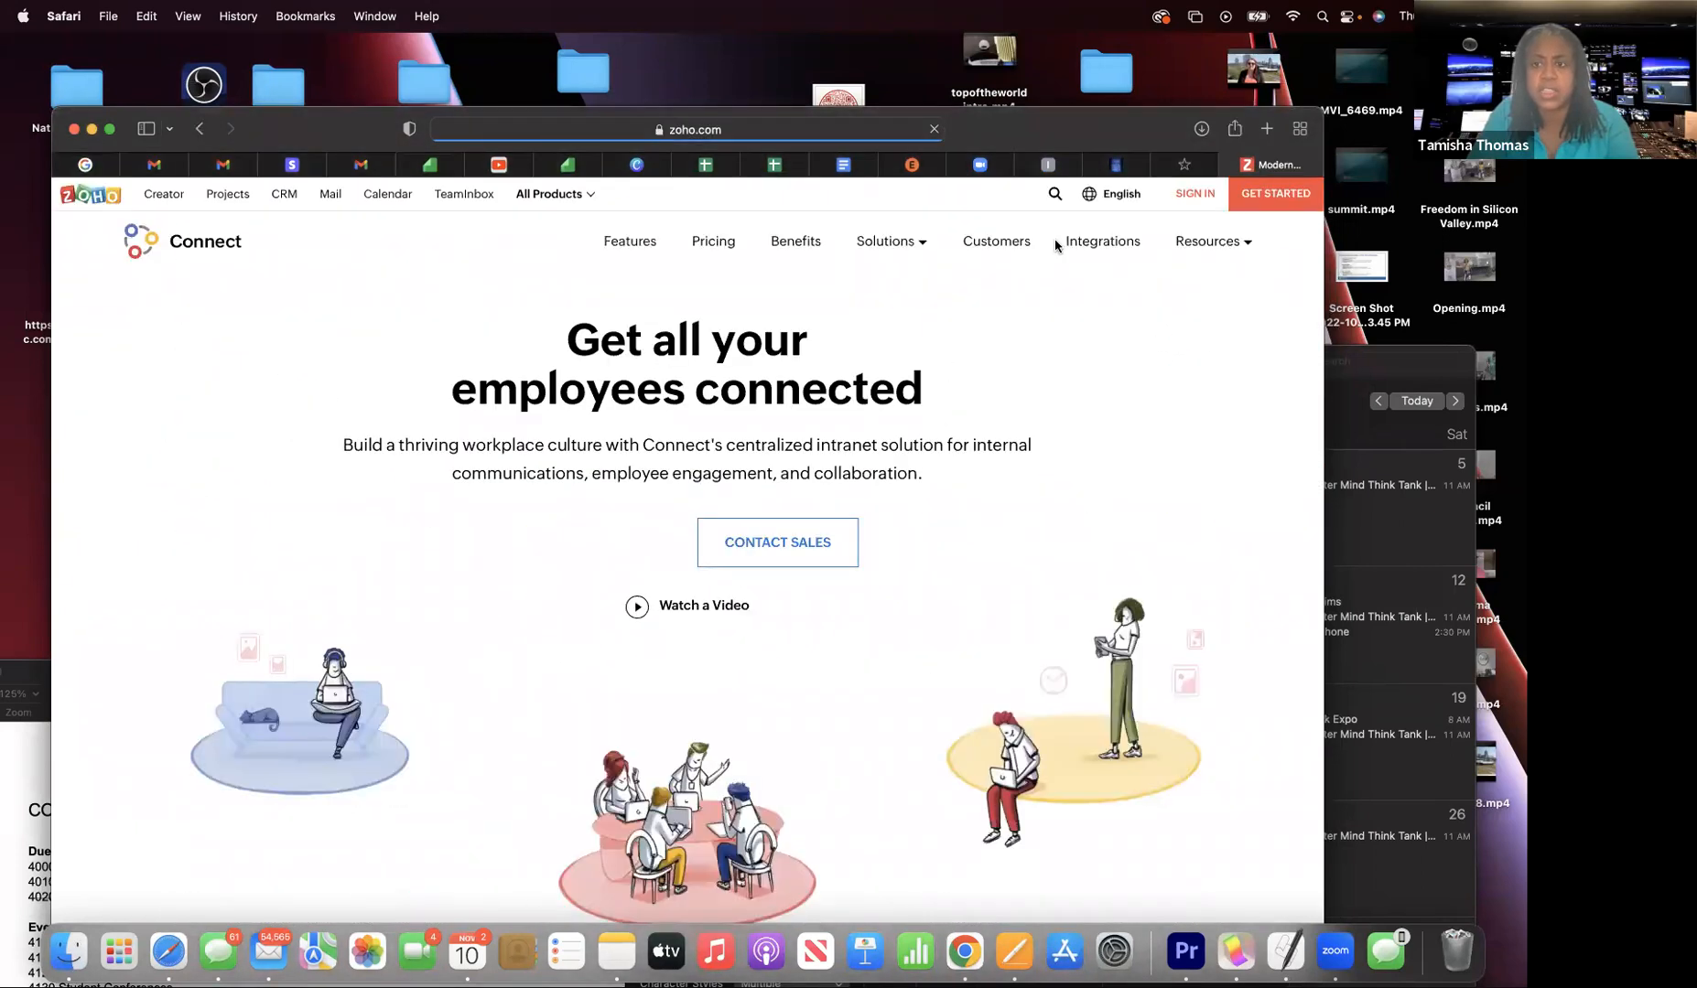
- Open the TooMuchTV network and browse its 41-member directory and a member's profile
click(602, 542)
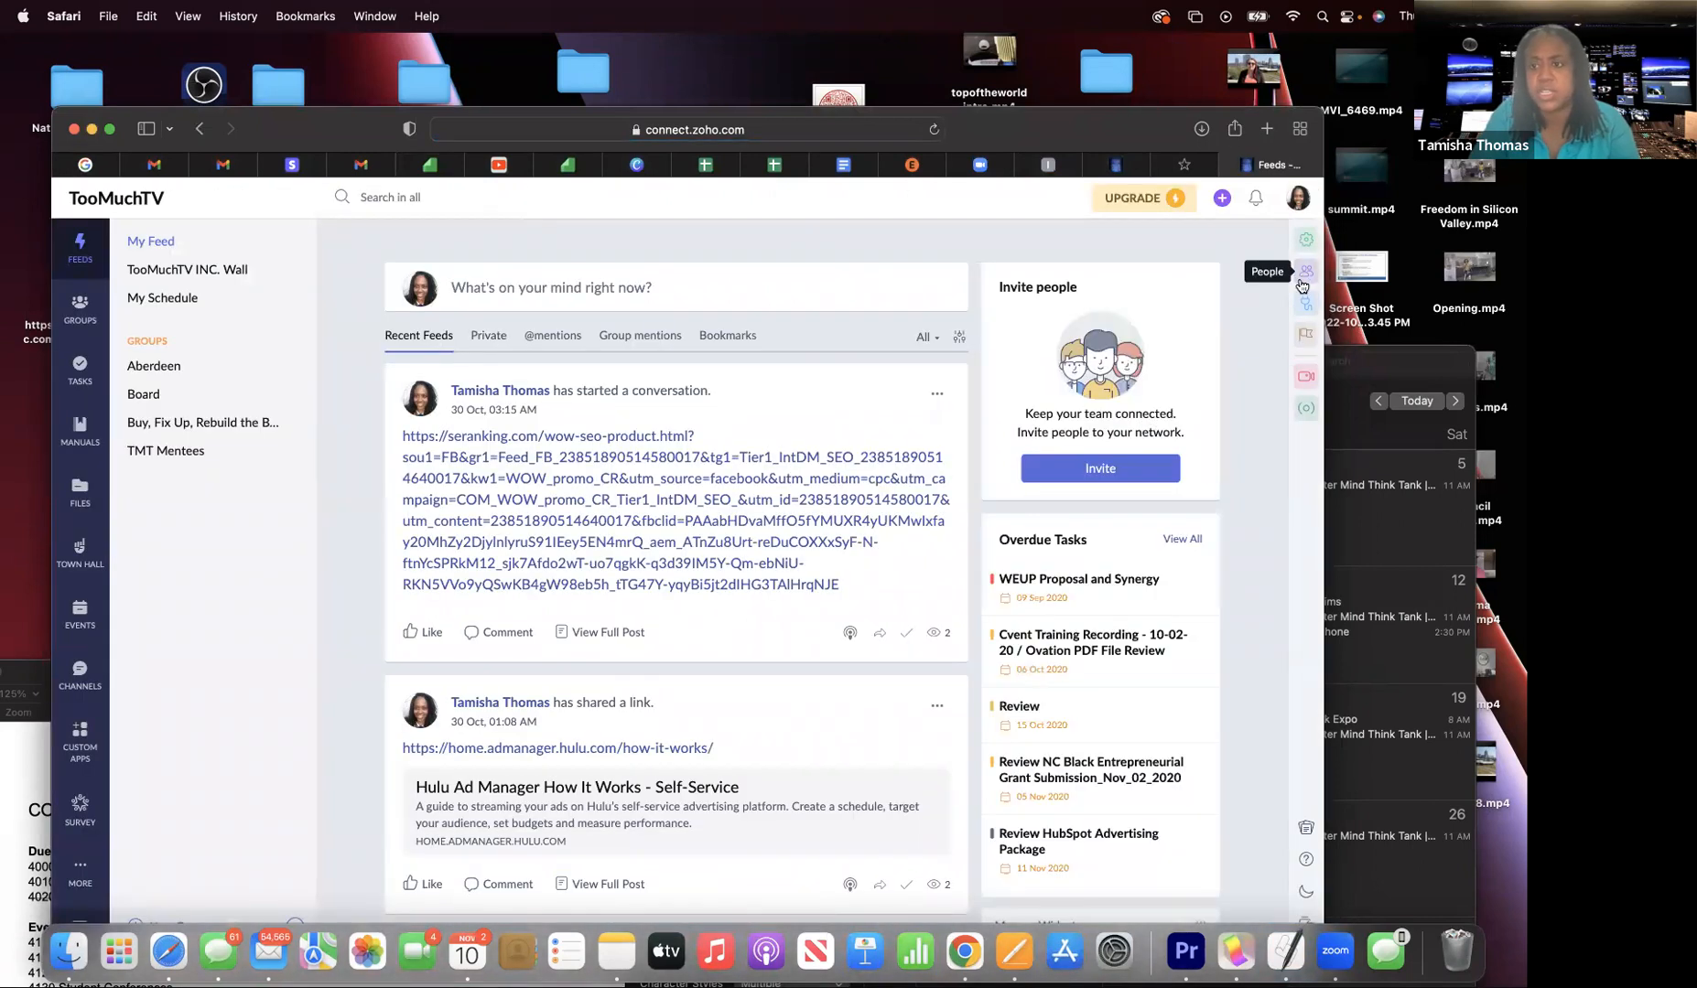
click(1310, 271)
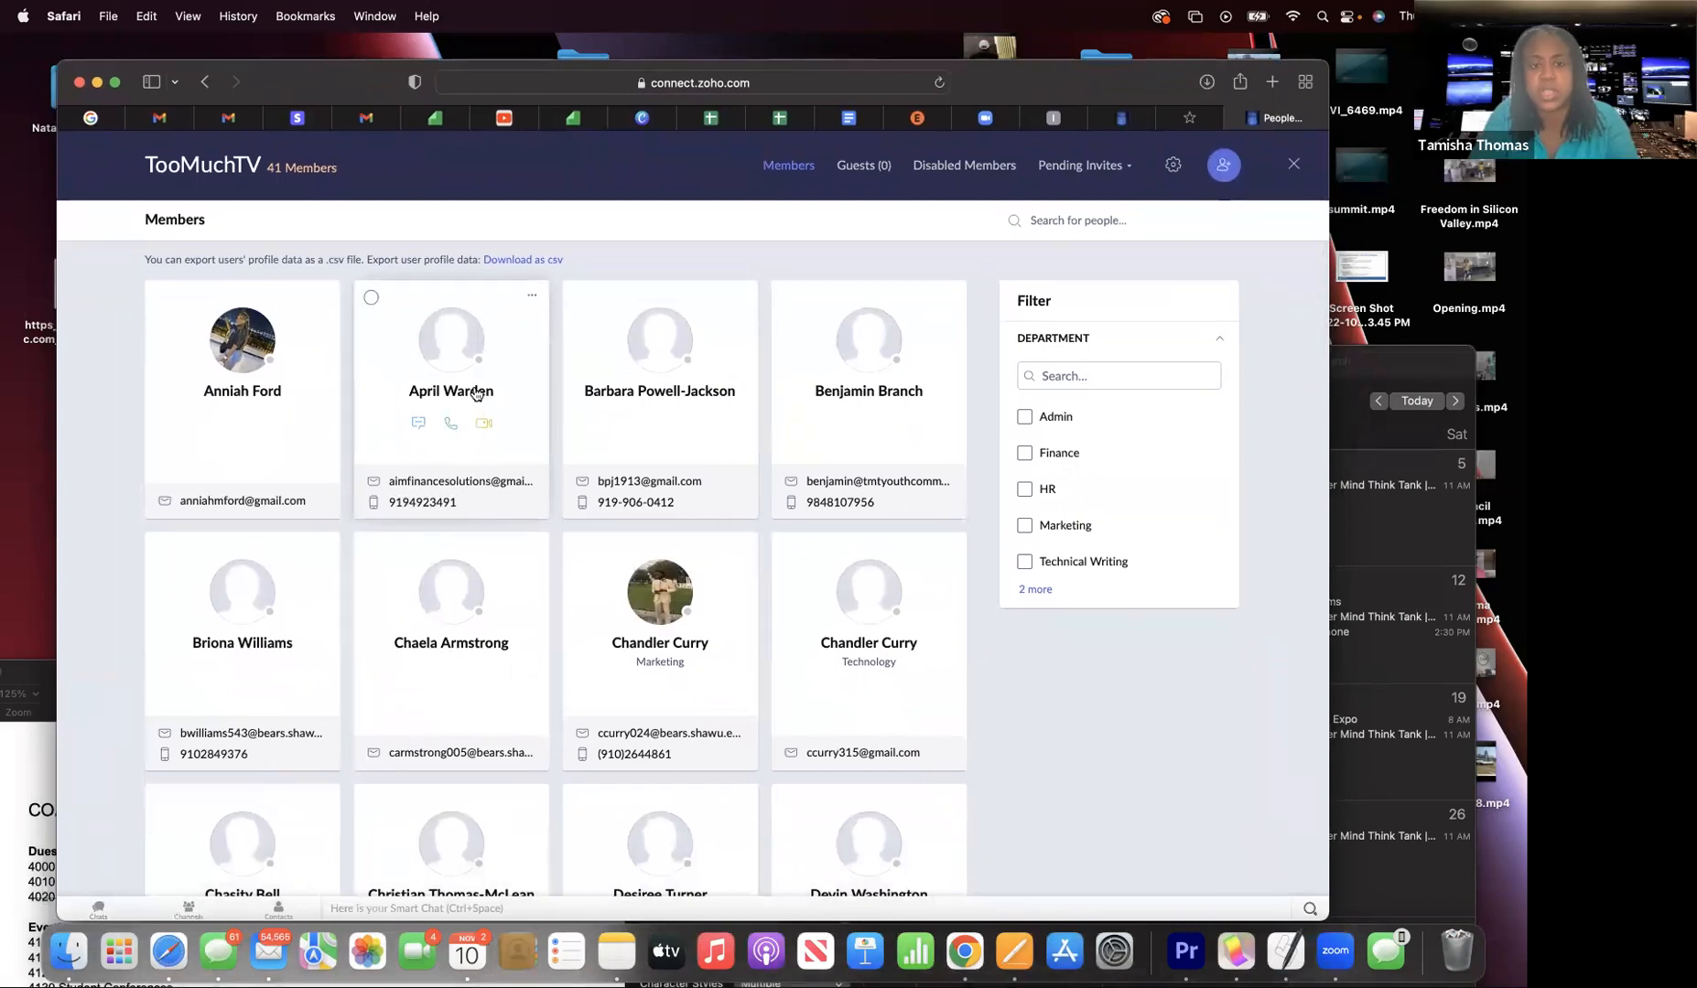
click(475, 394)
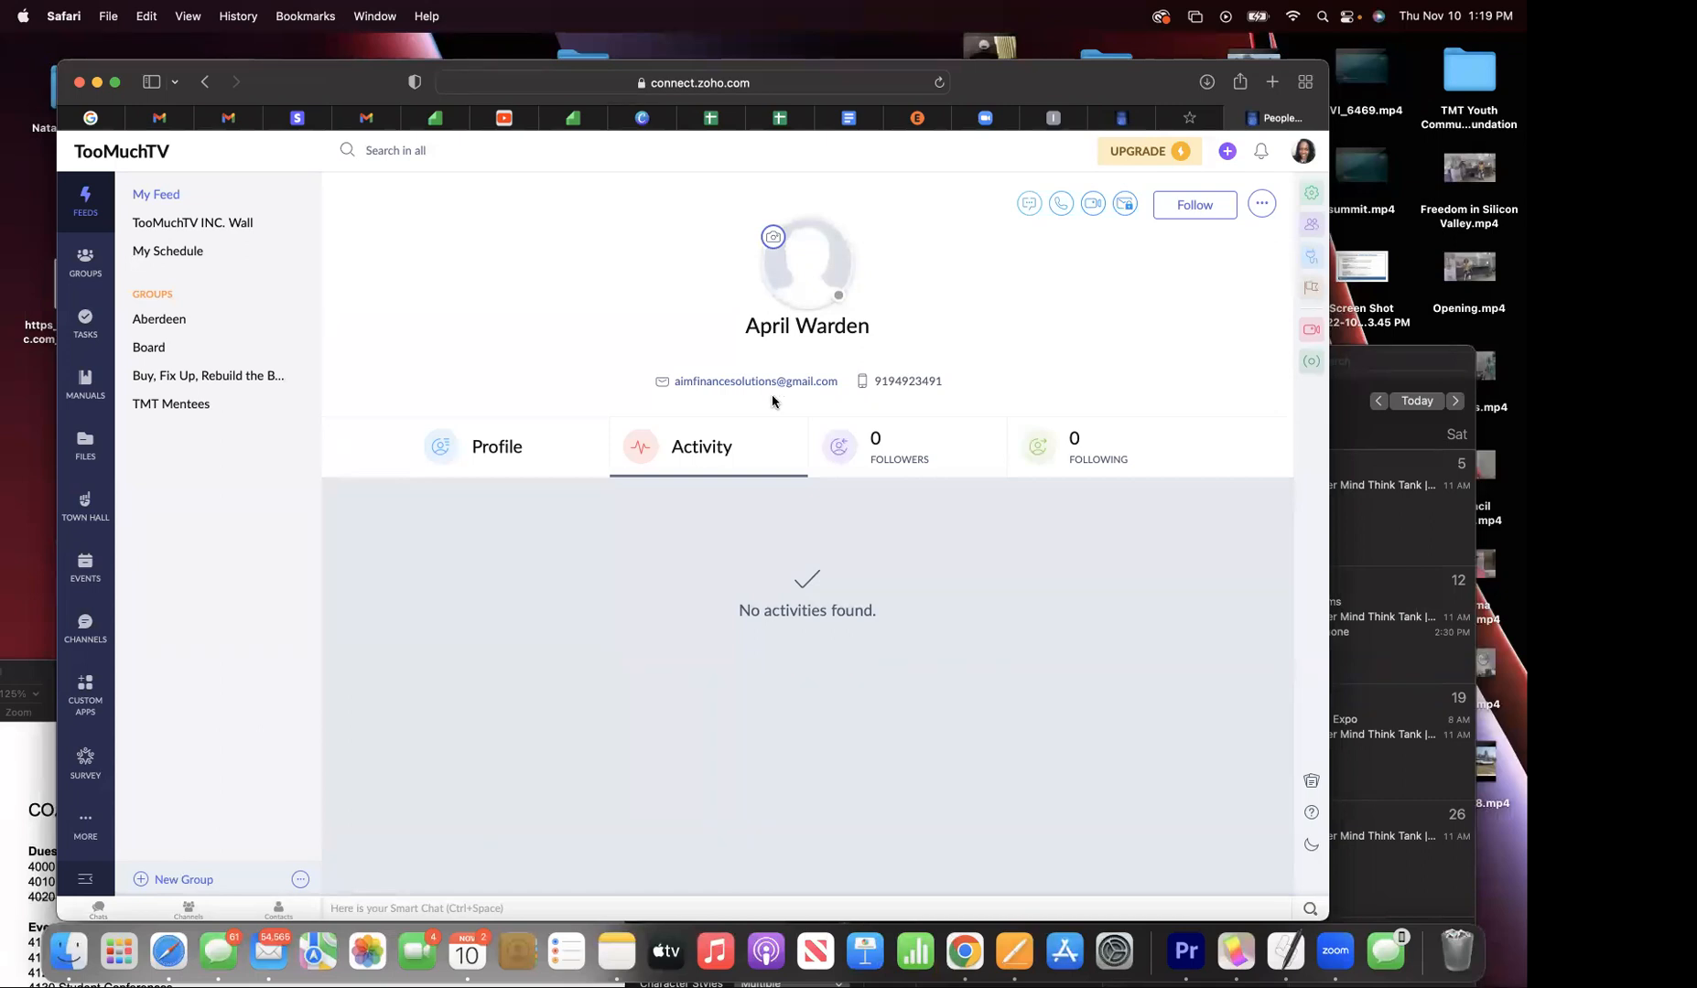
click(85, 444)
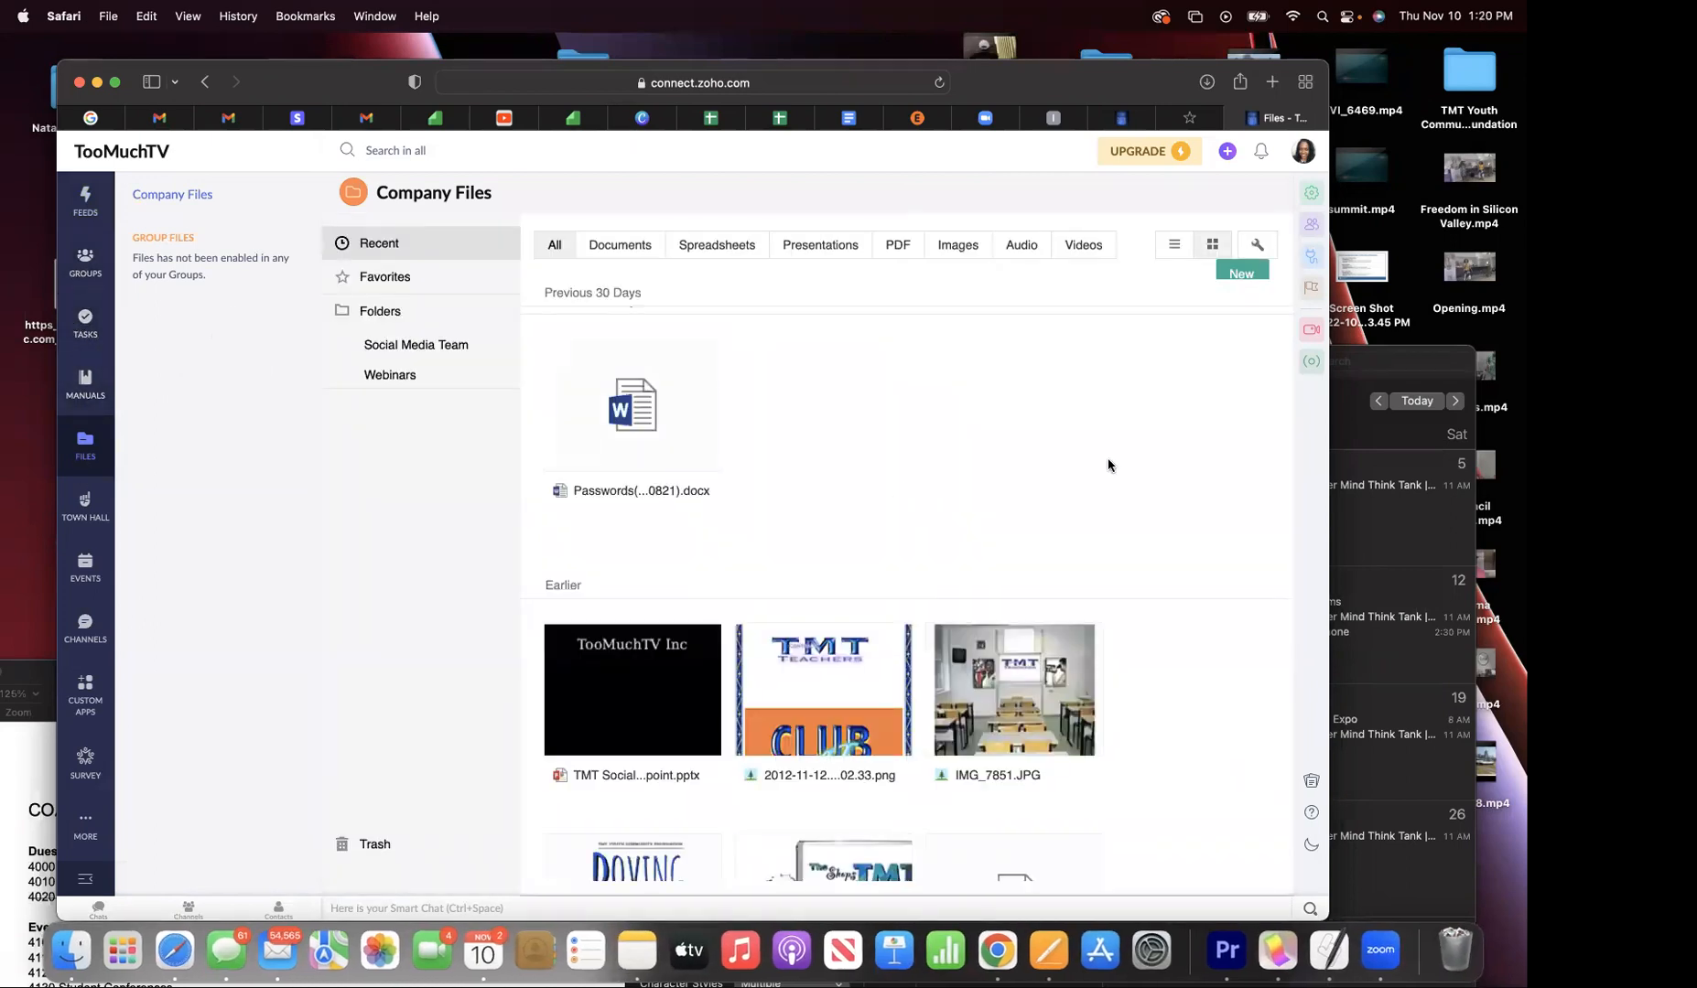
click(1311, 224)
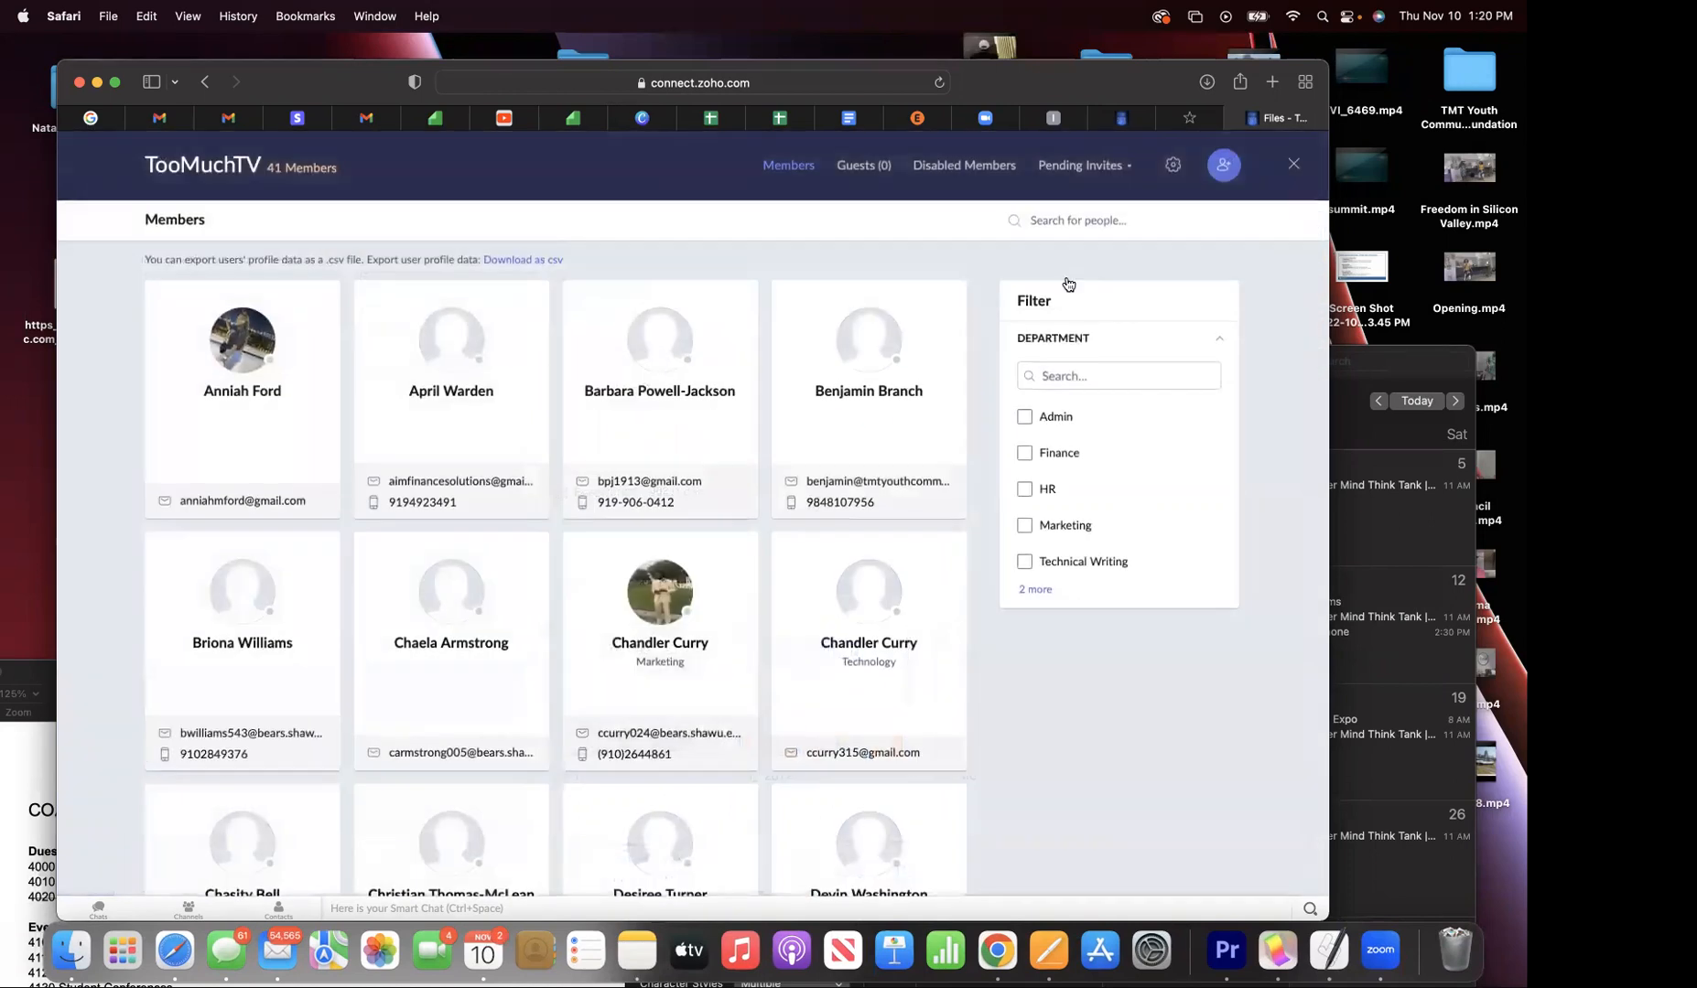
click(511, 391)
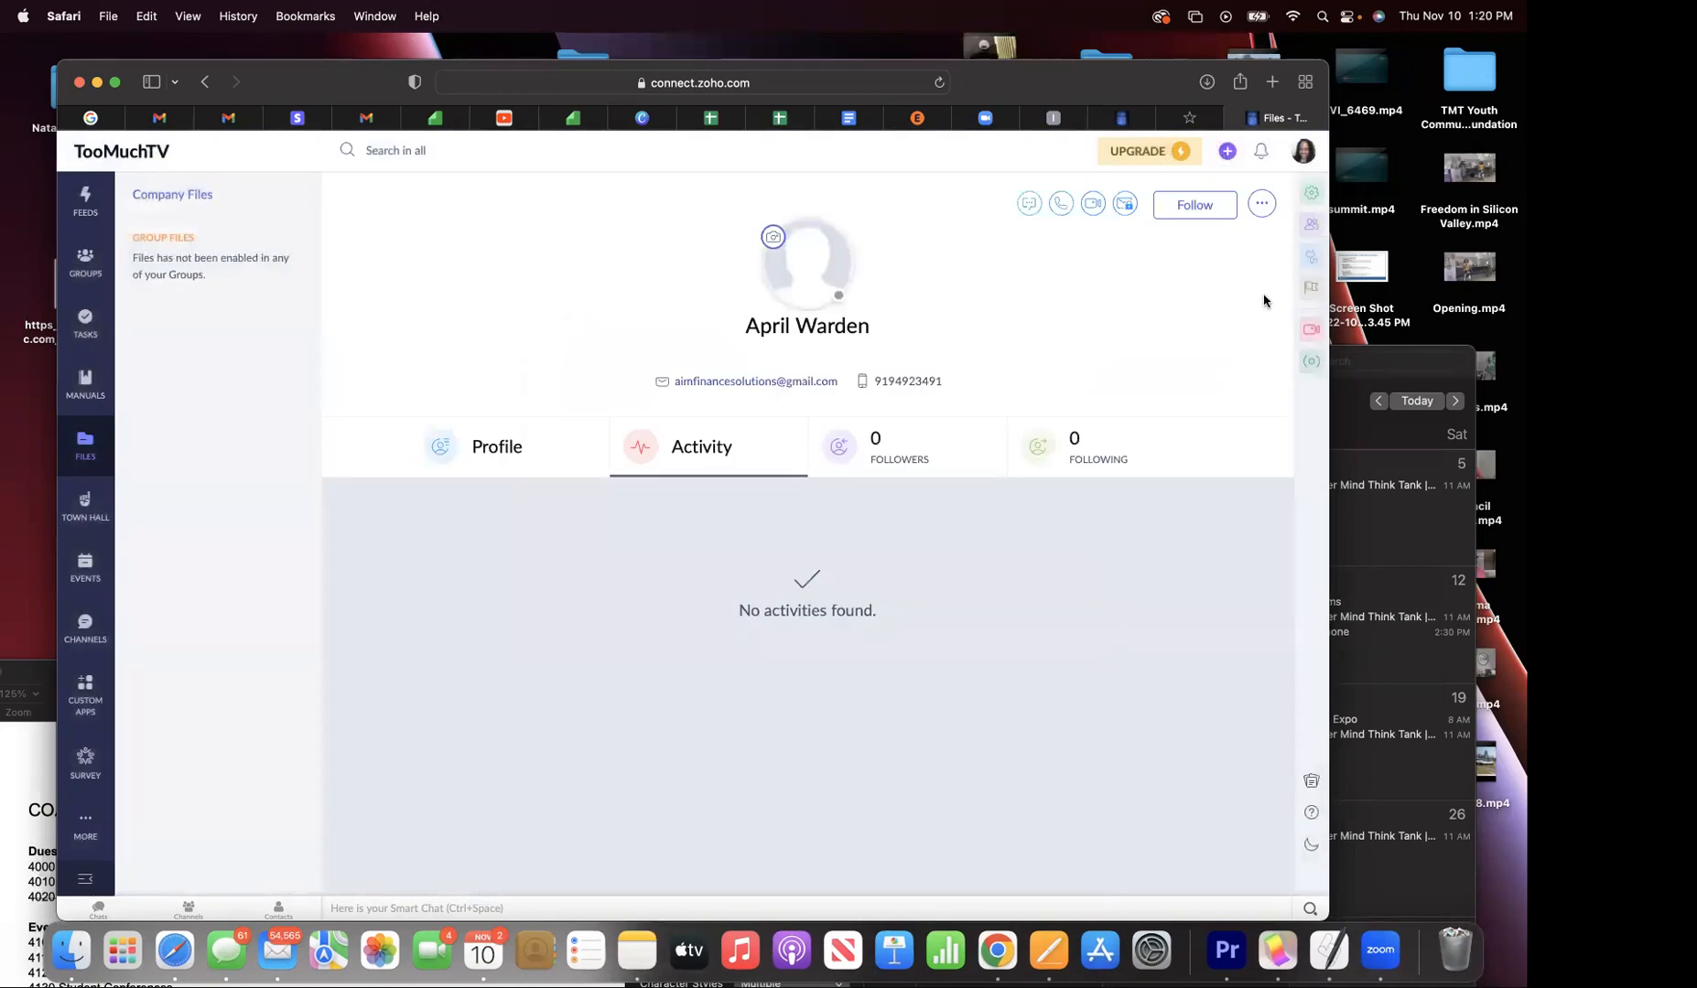
click(1311, 225)
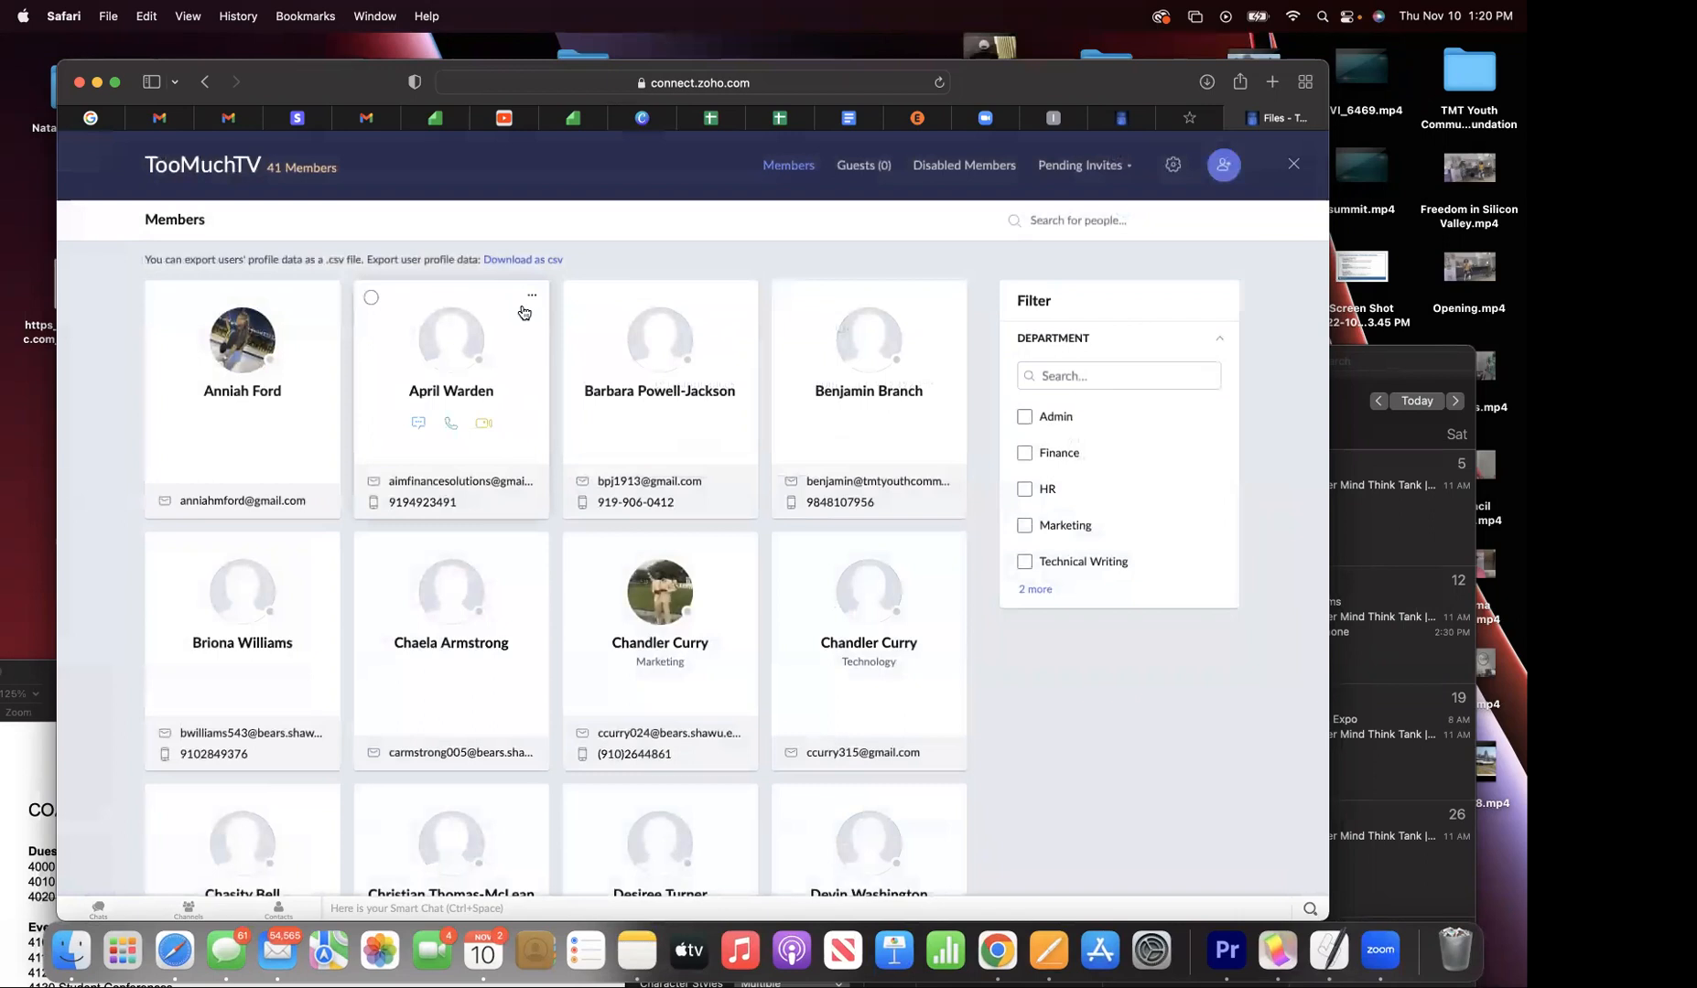
- Try Add to Board on a member, then cancel and close the directory
click(531, 296)
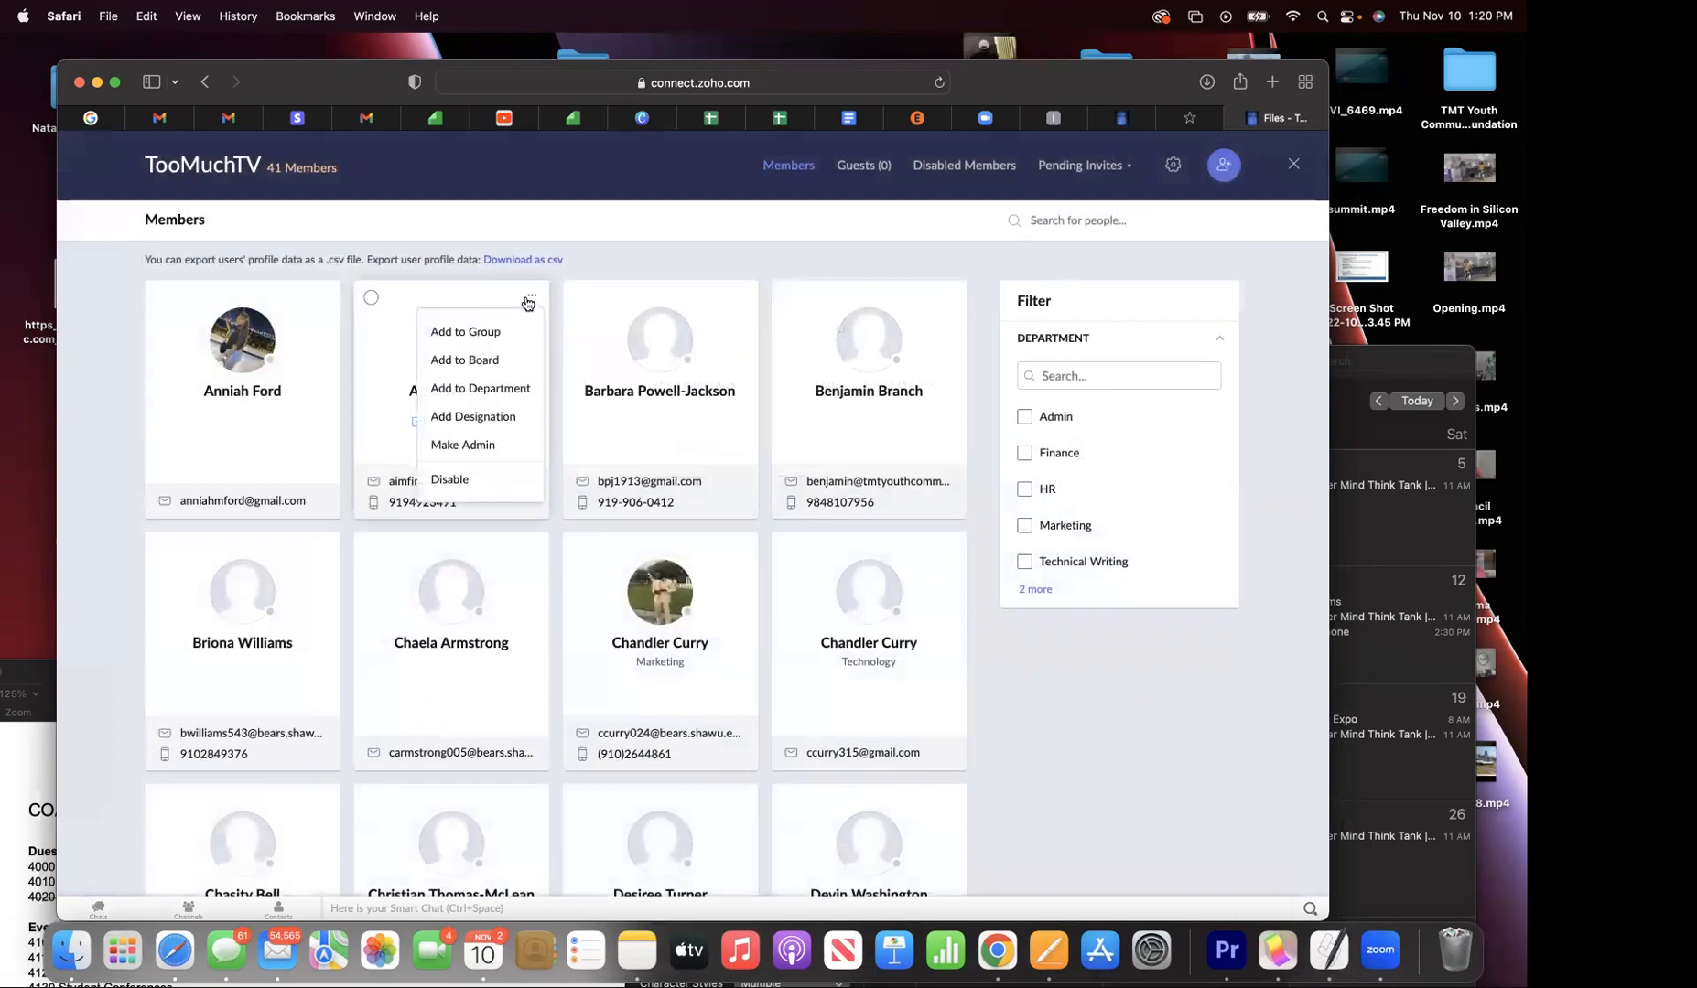
click(499, 364)
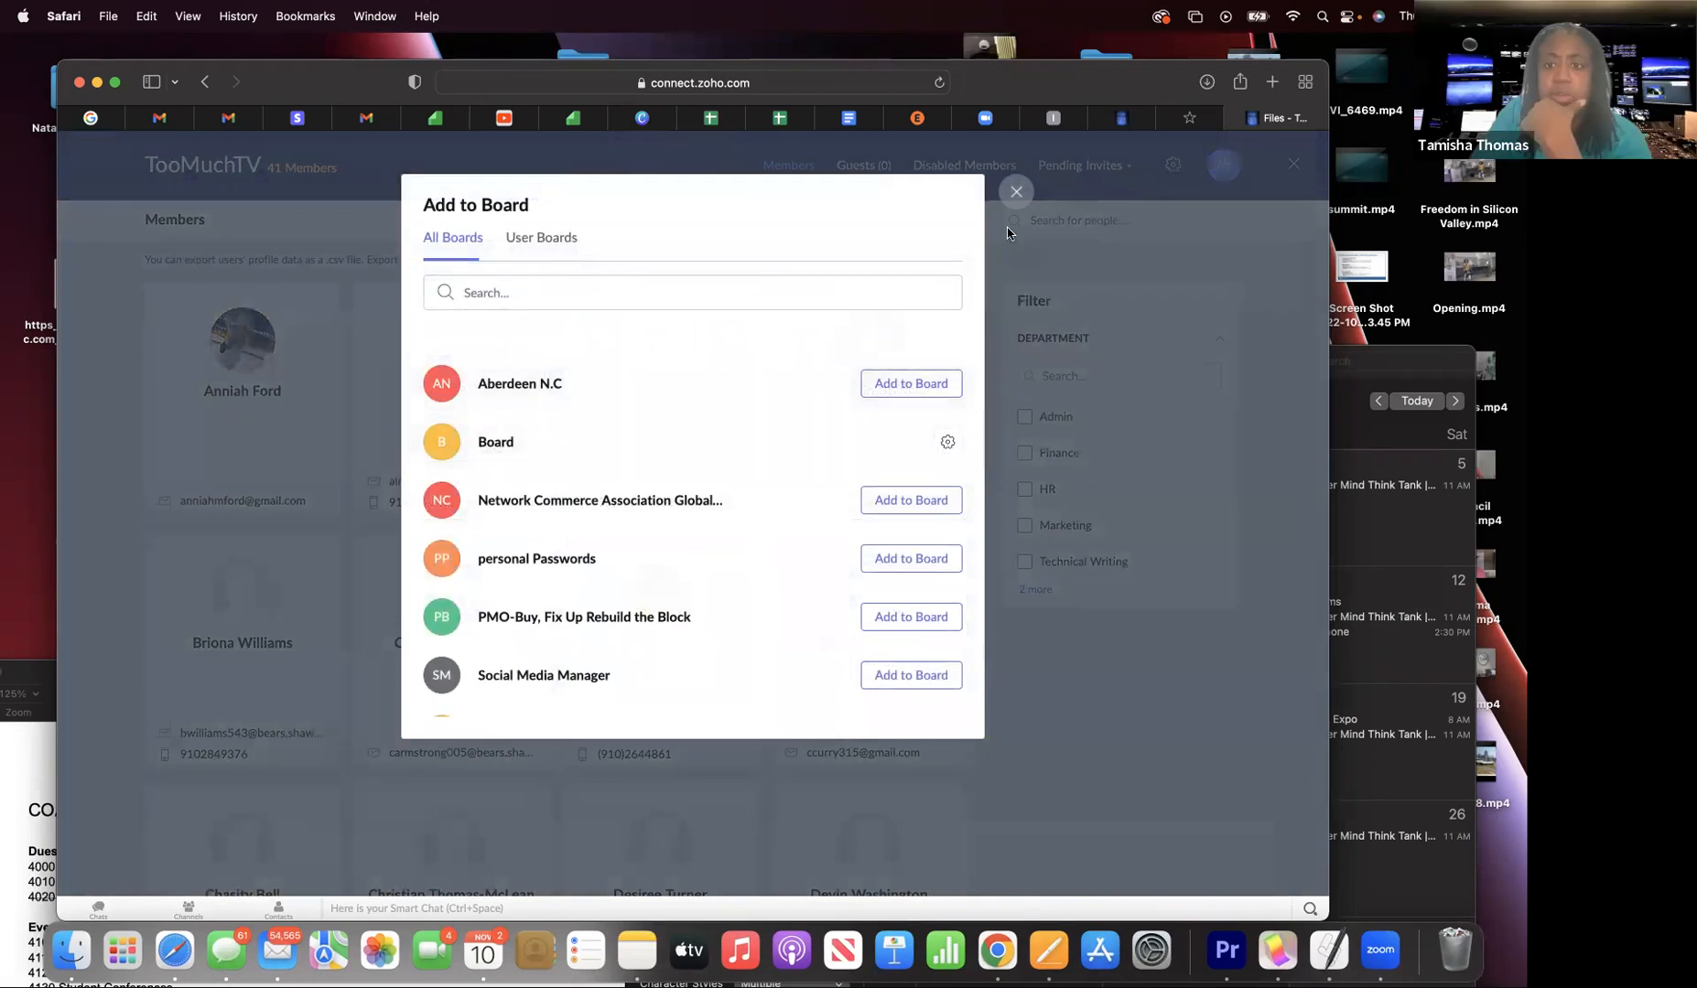
click(1016, 192)
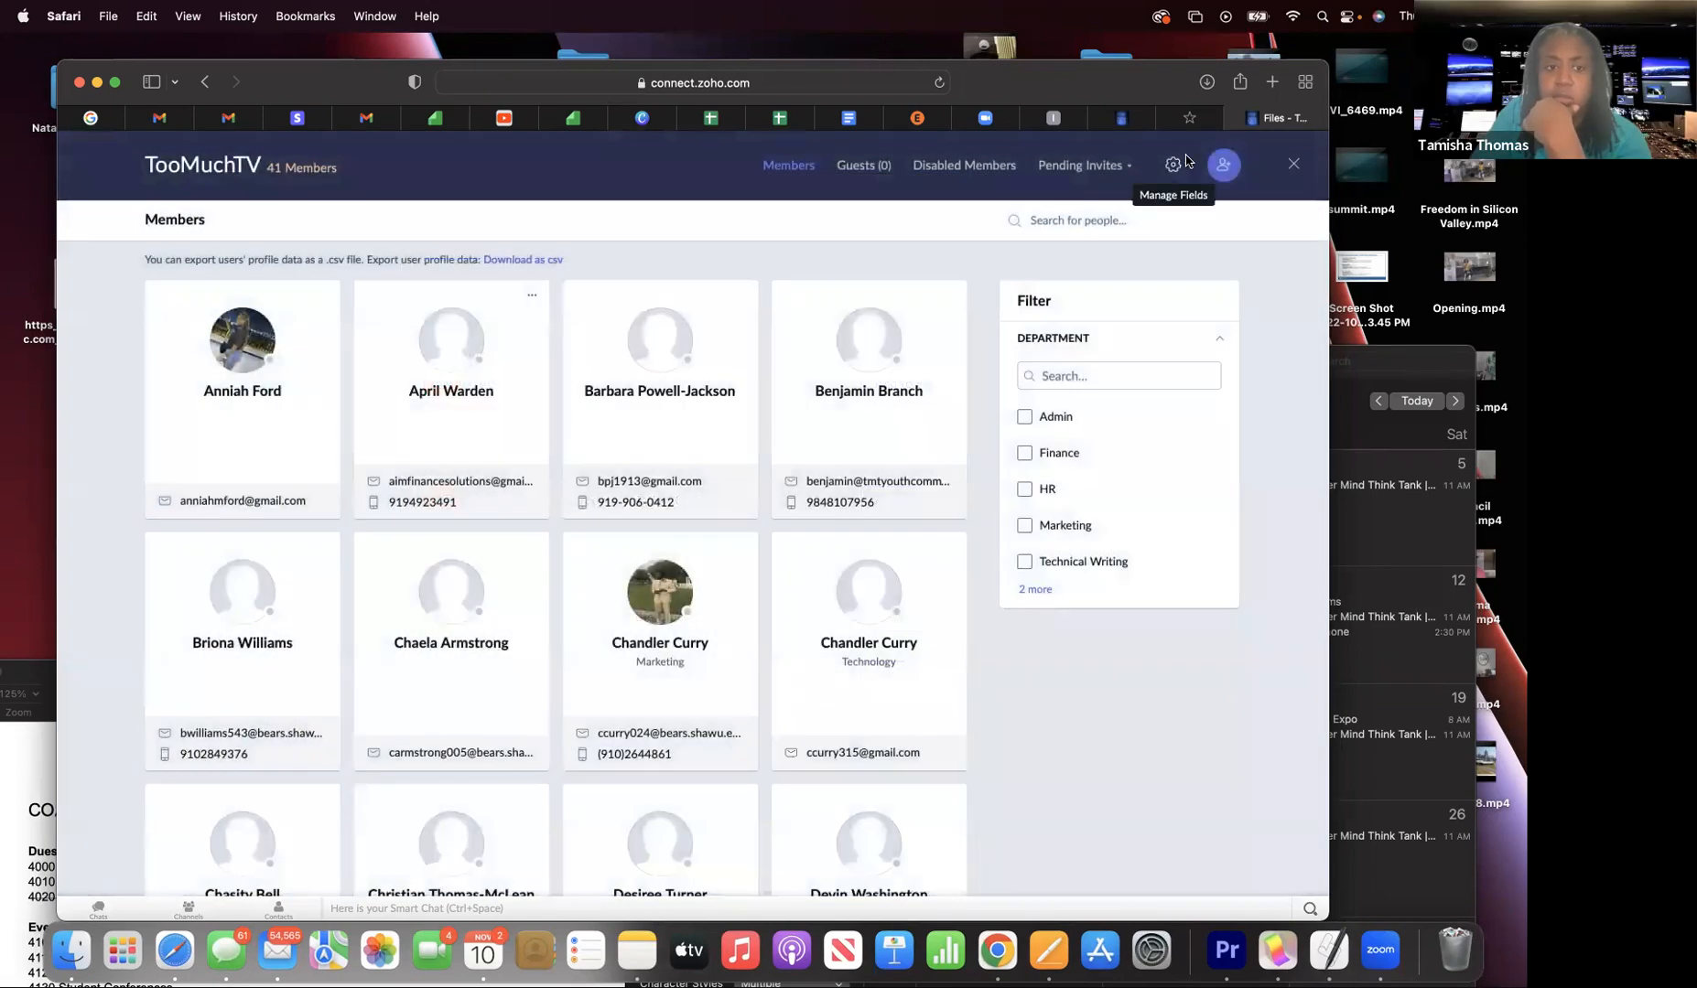
click(1292, 165)
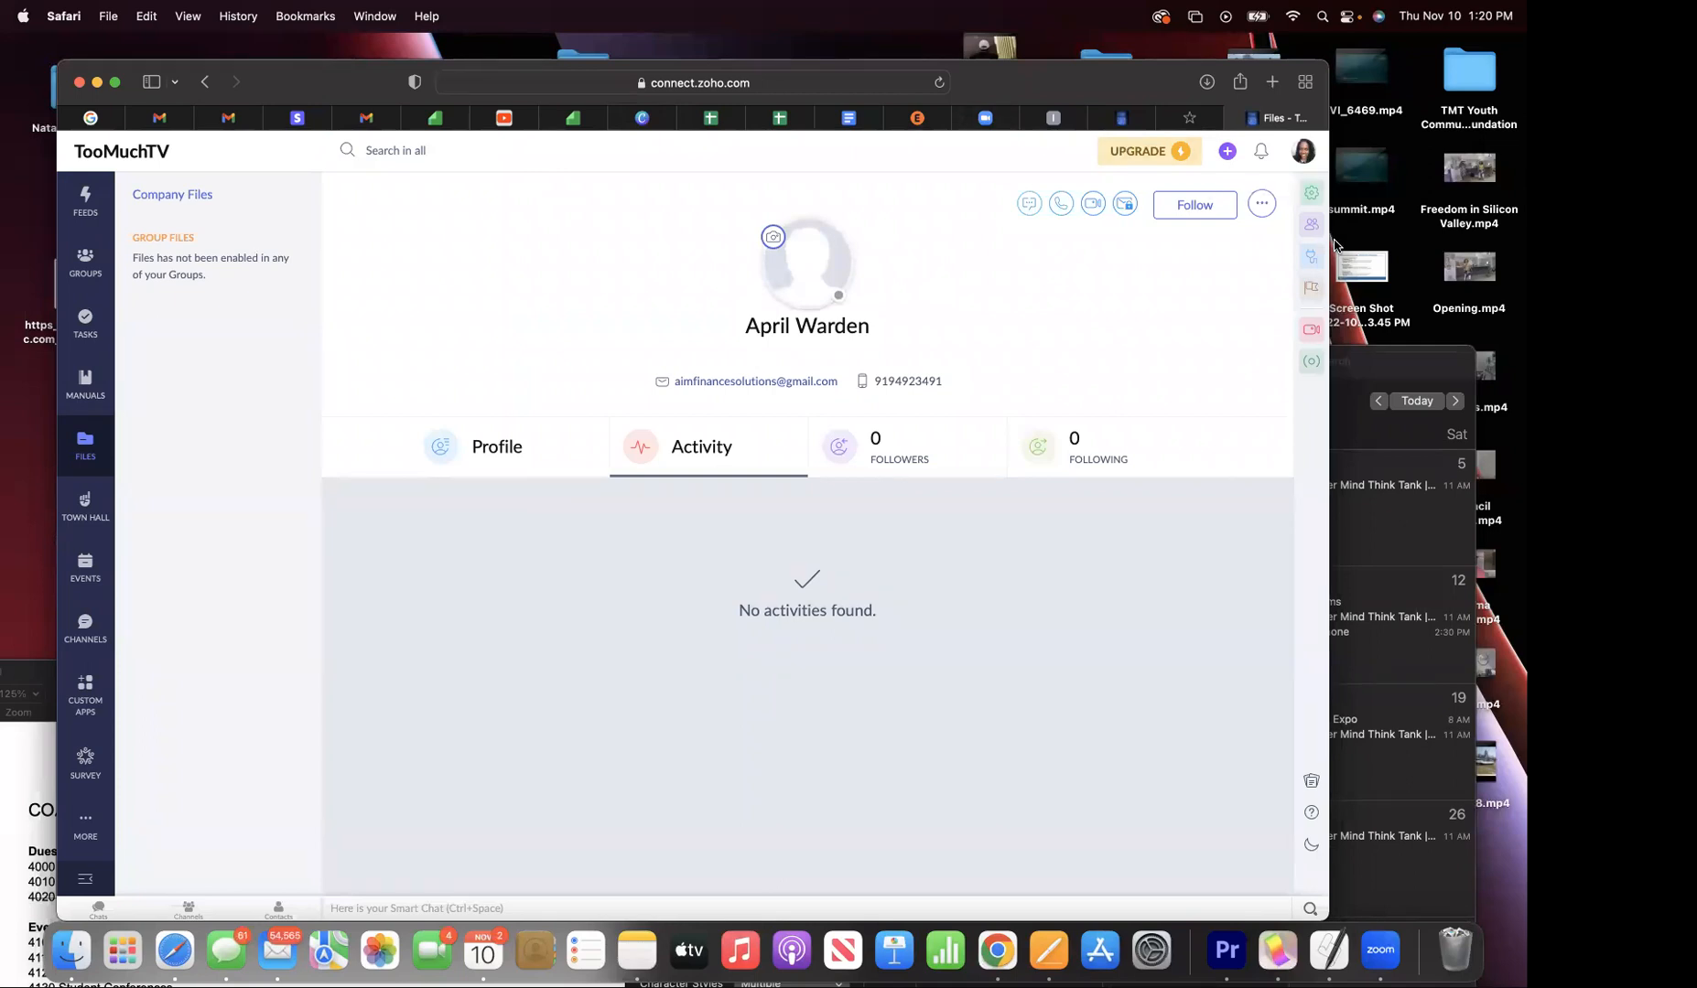
- Disable another member from the directory's actions menu, confirming with 'Yes, disable users'
click(1302, 226)
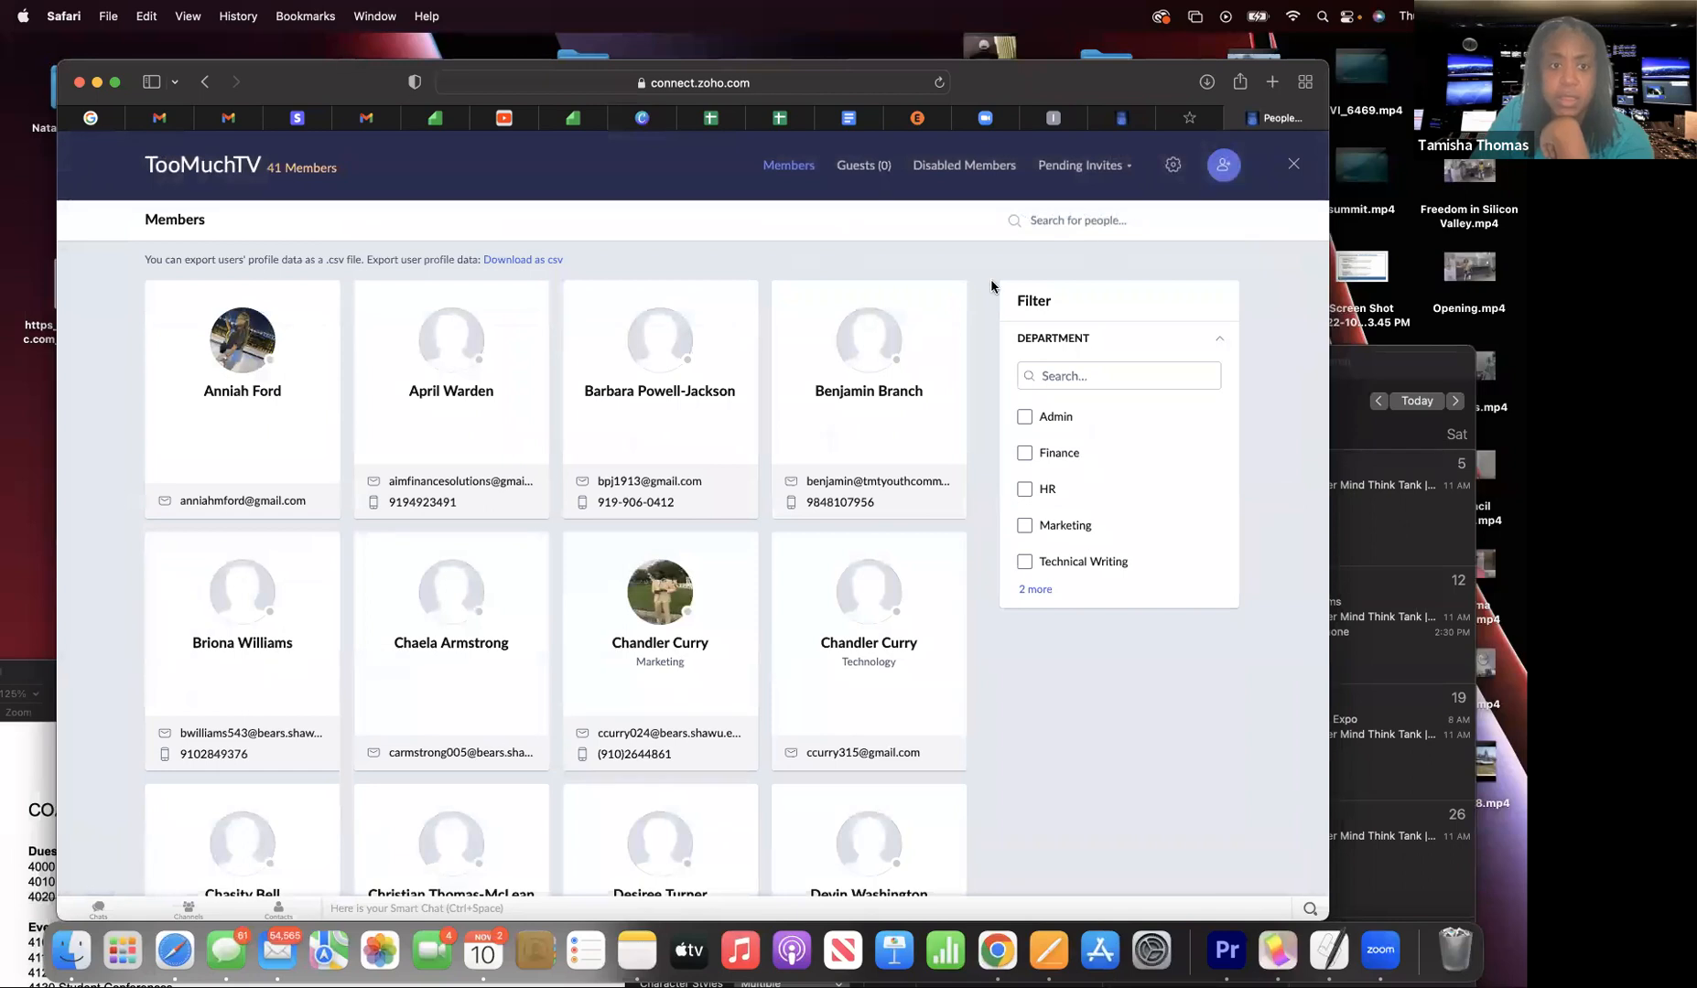
click(532, 295)
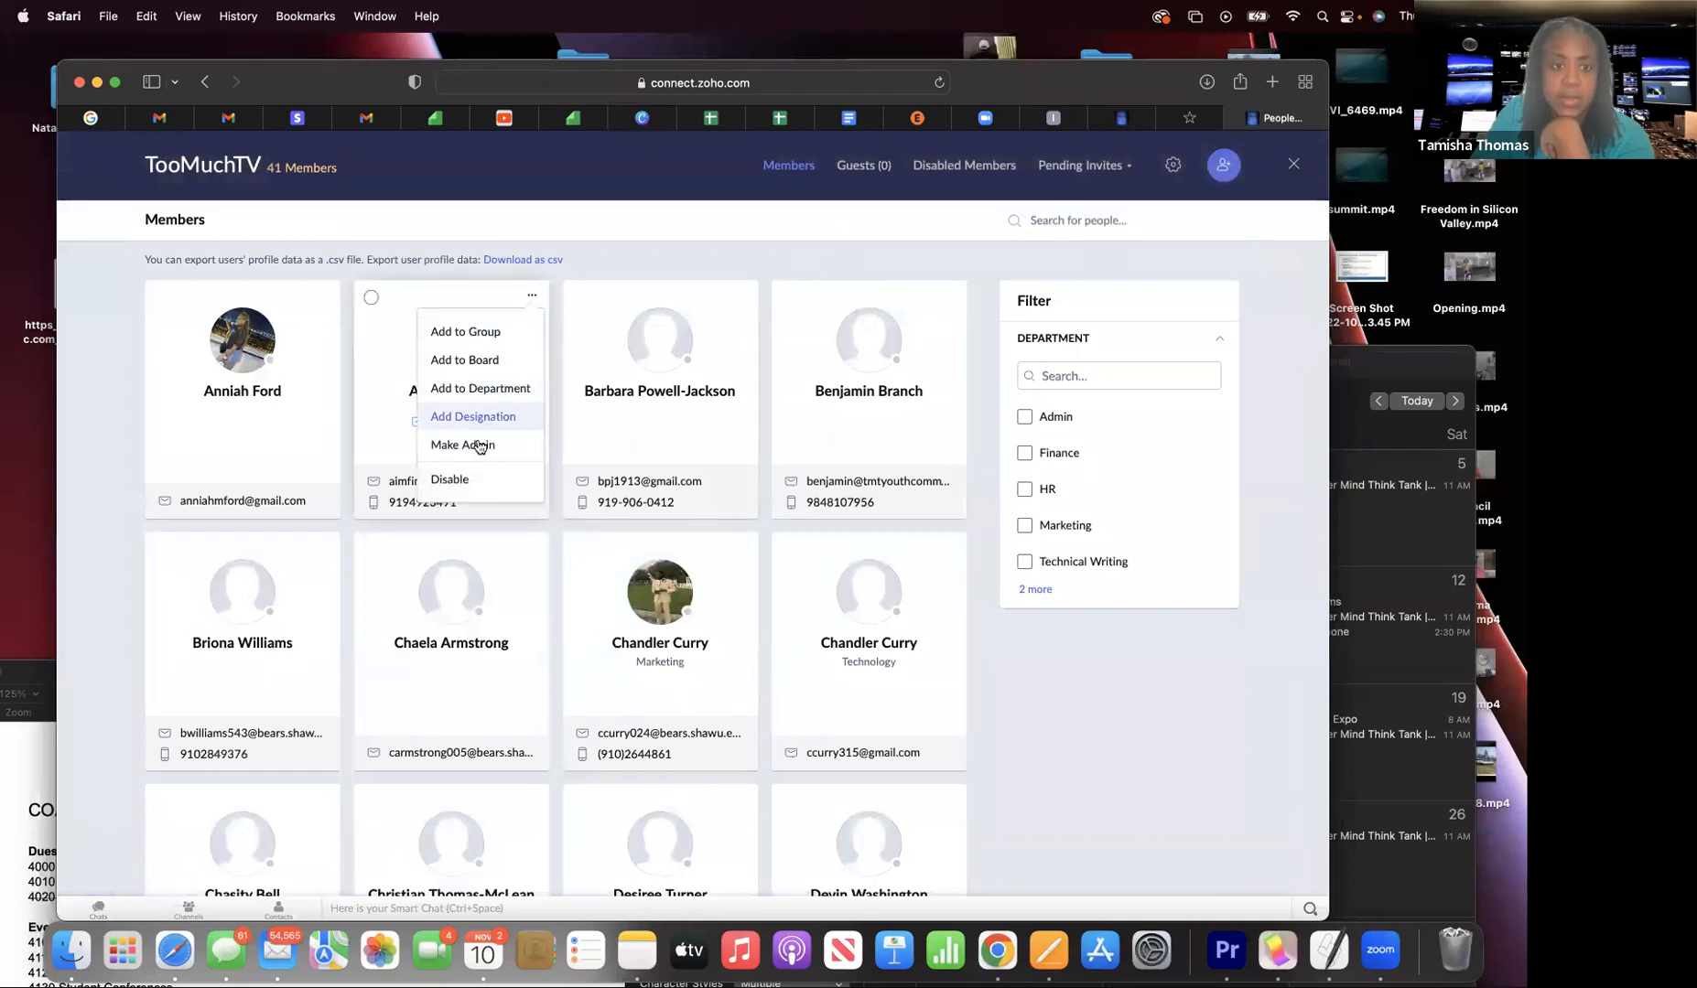
click(450, 479)
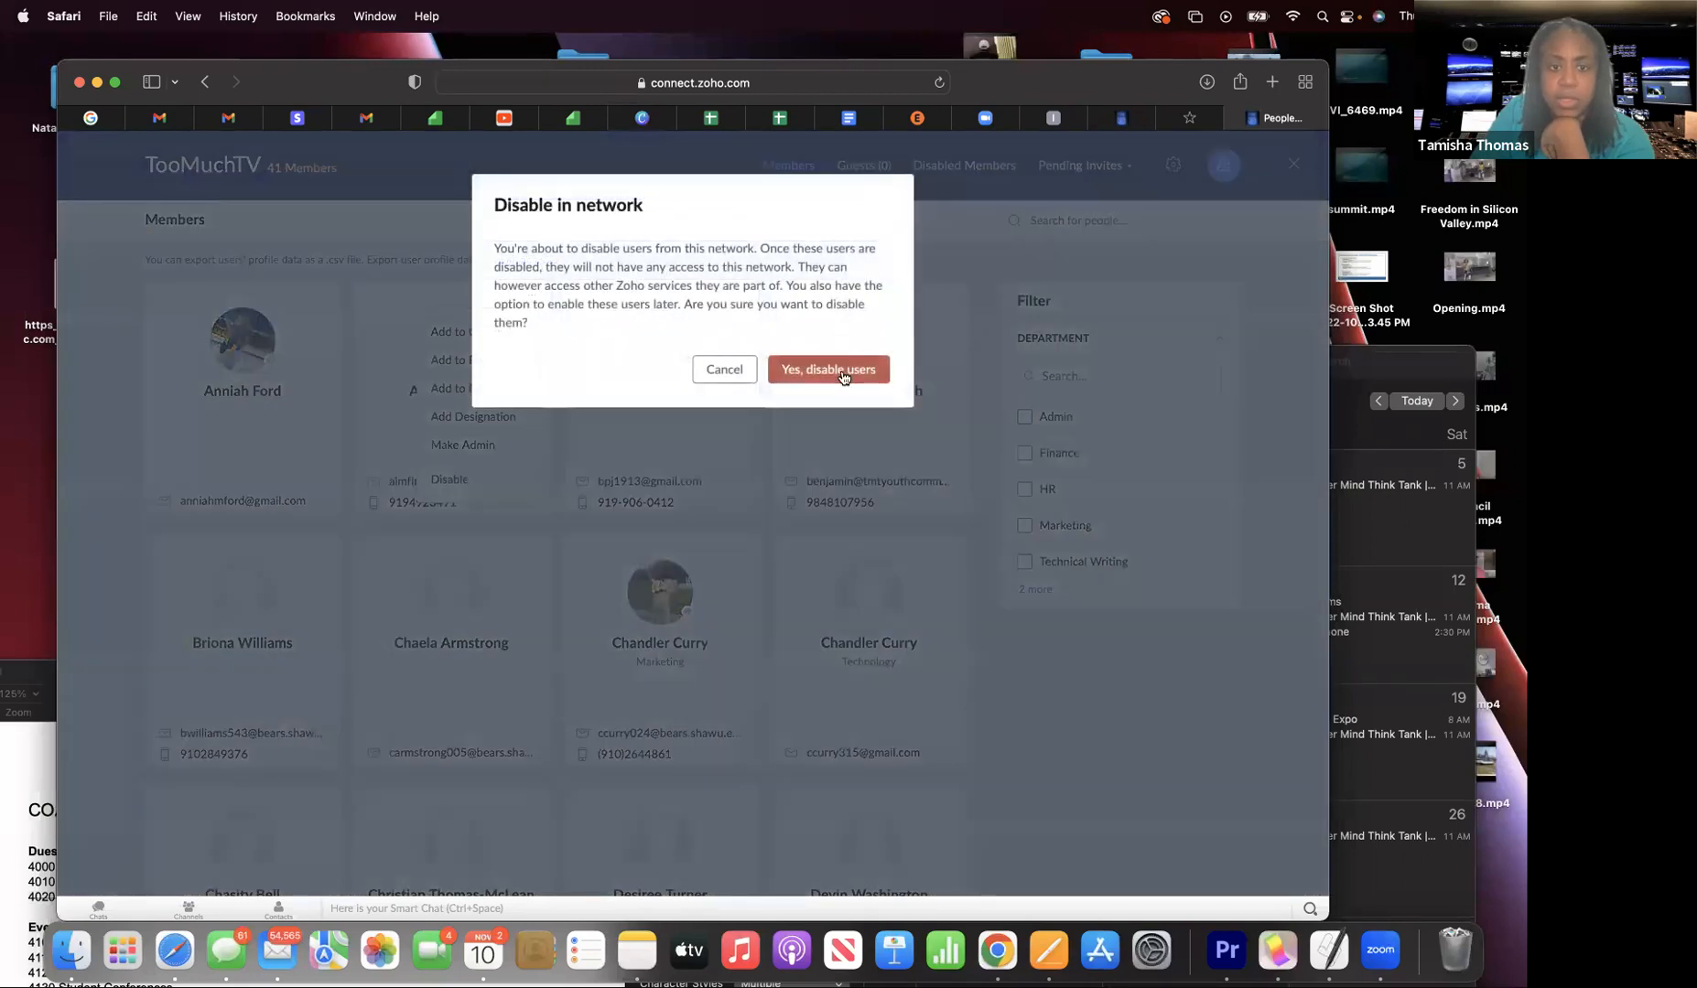
click(843, 370)
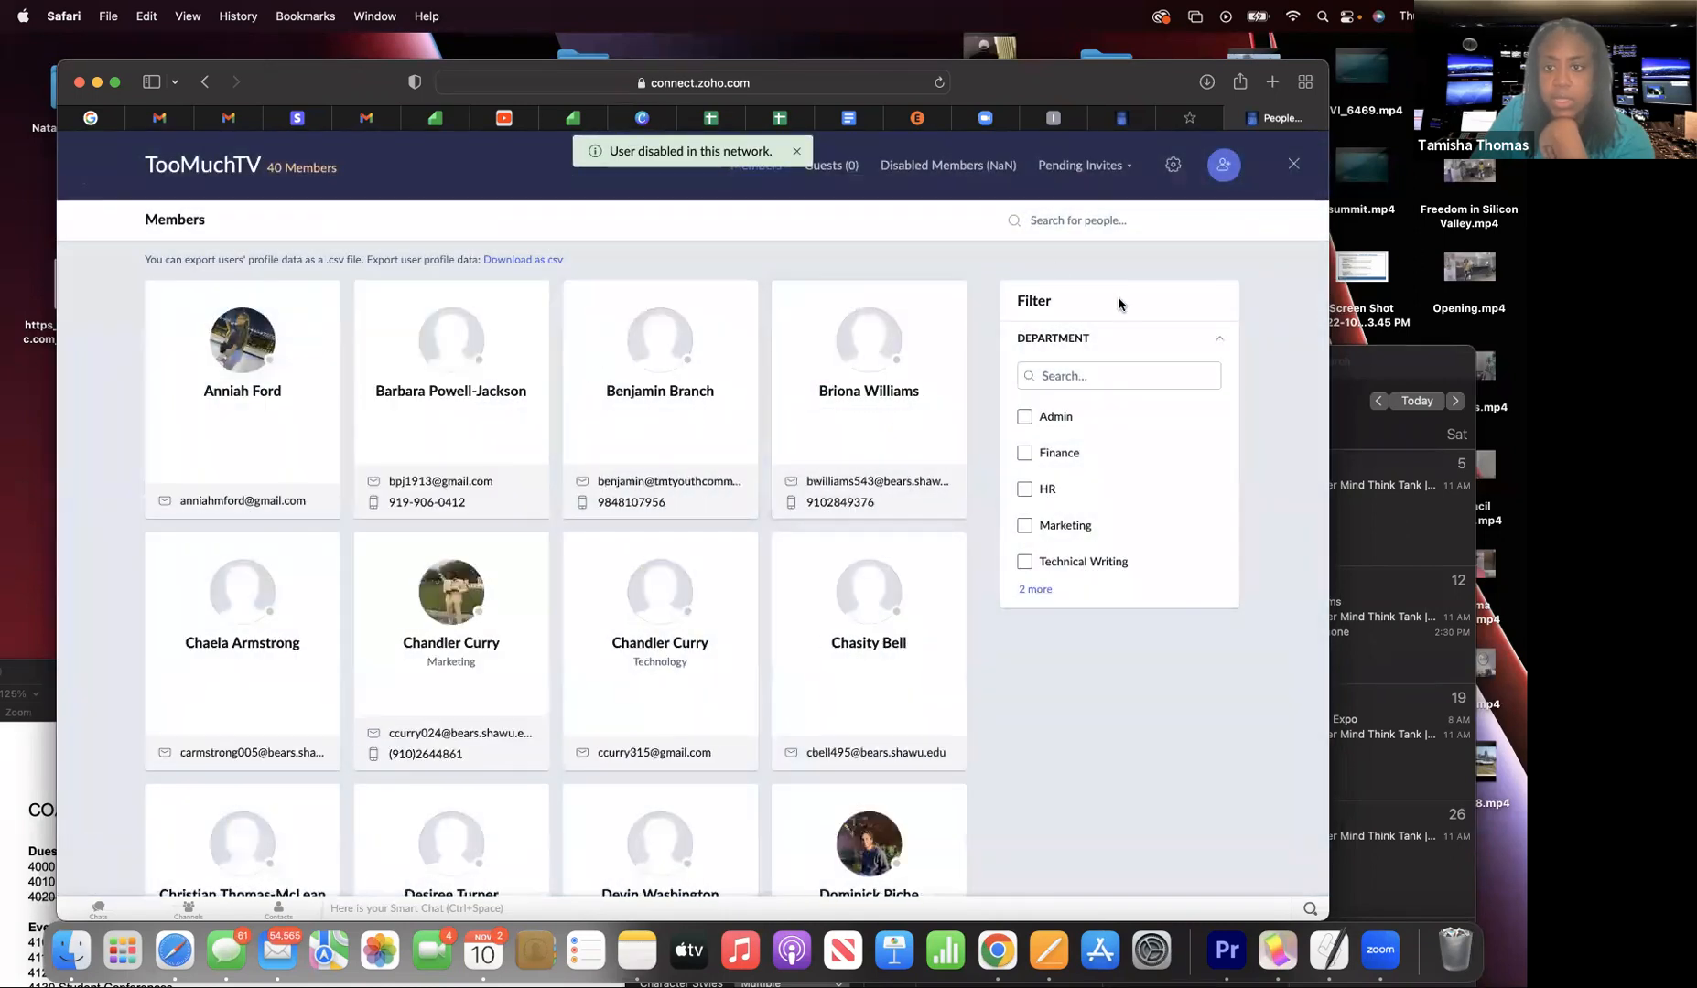
- Send a member invite to a misspelled company Gmail address, then view the guest-invite options
click(1223, 165)
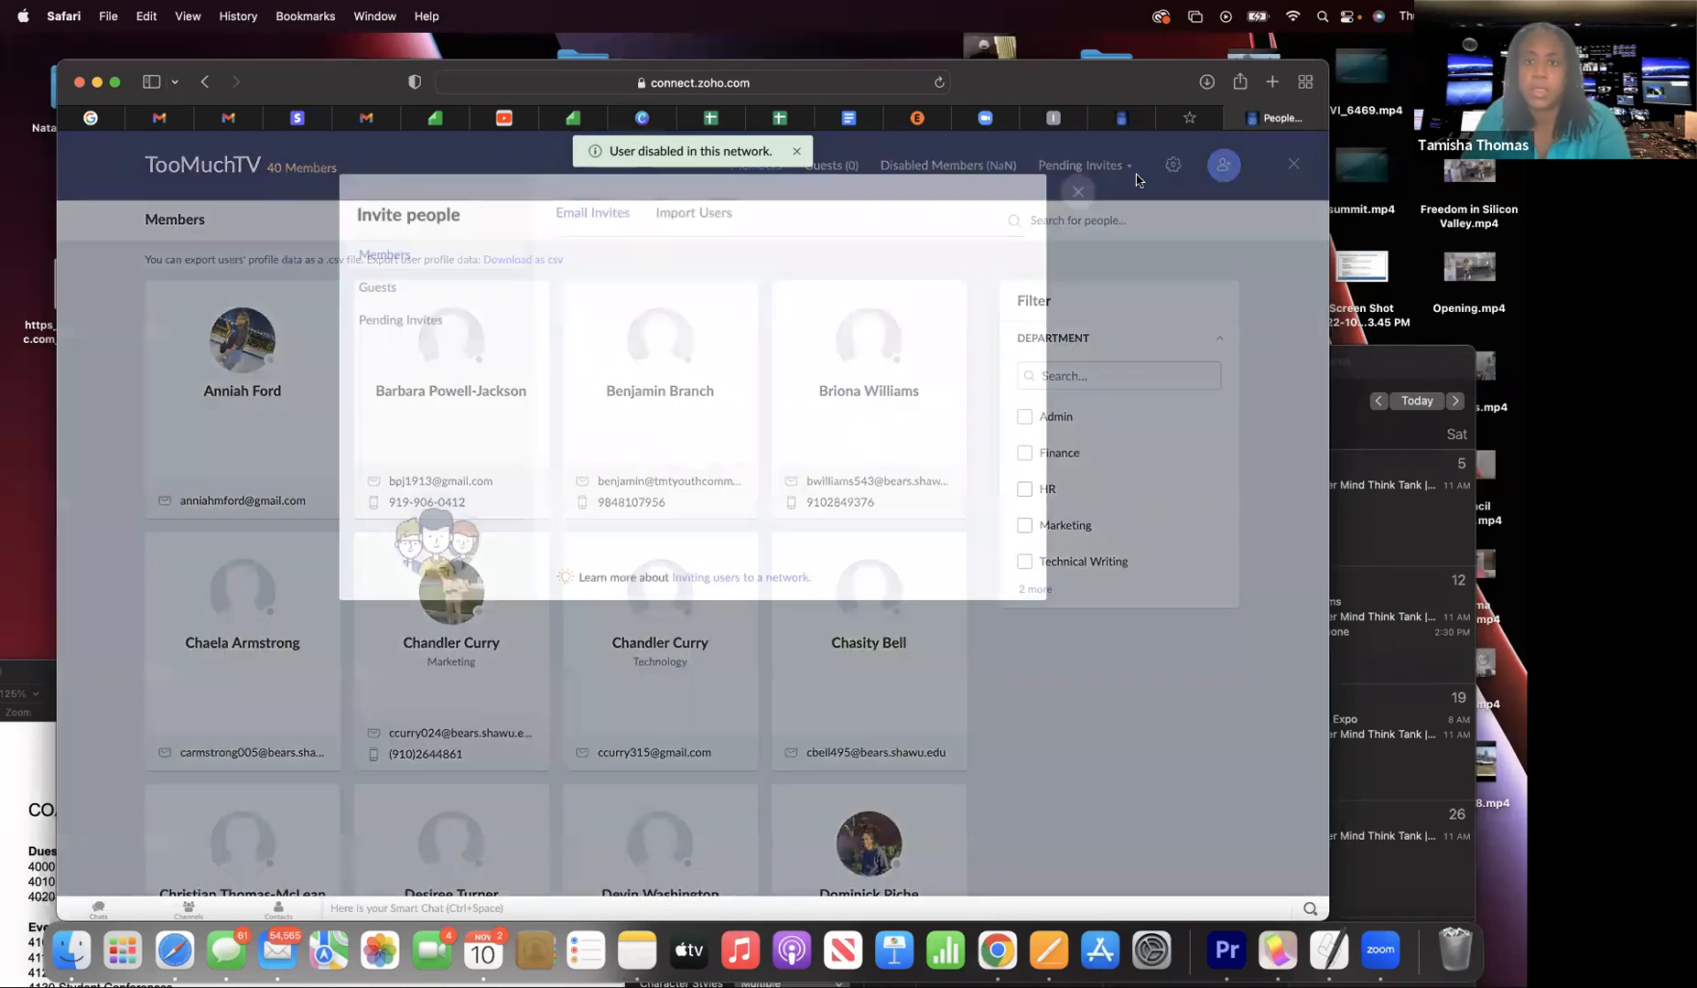
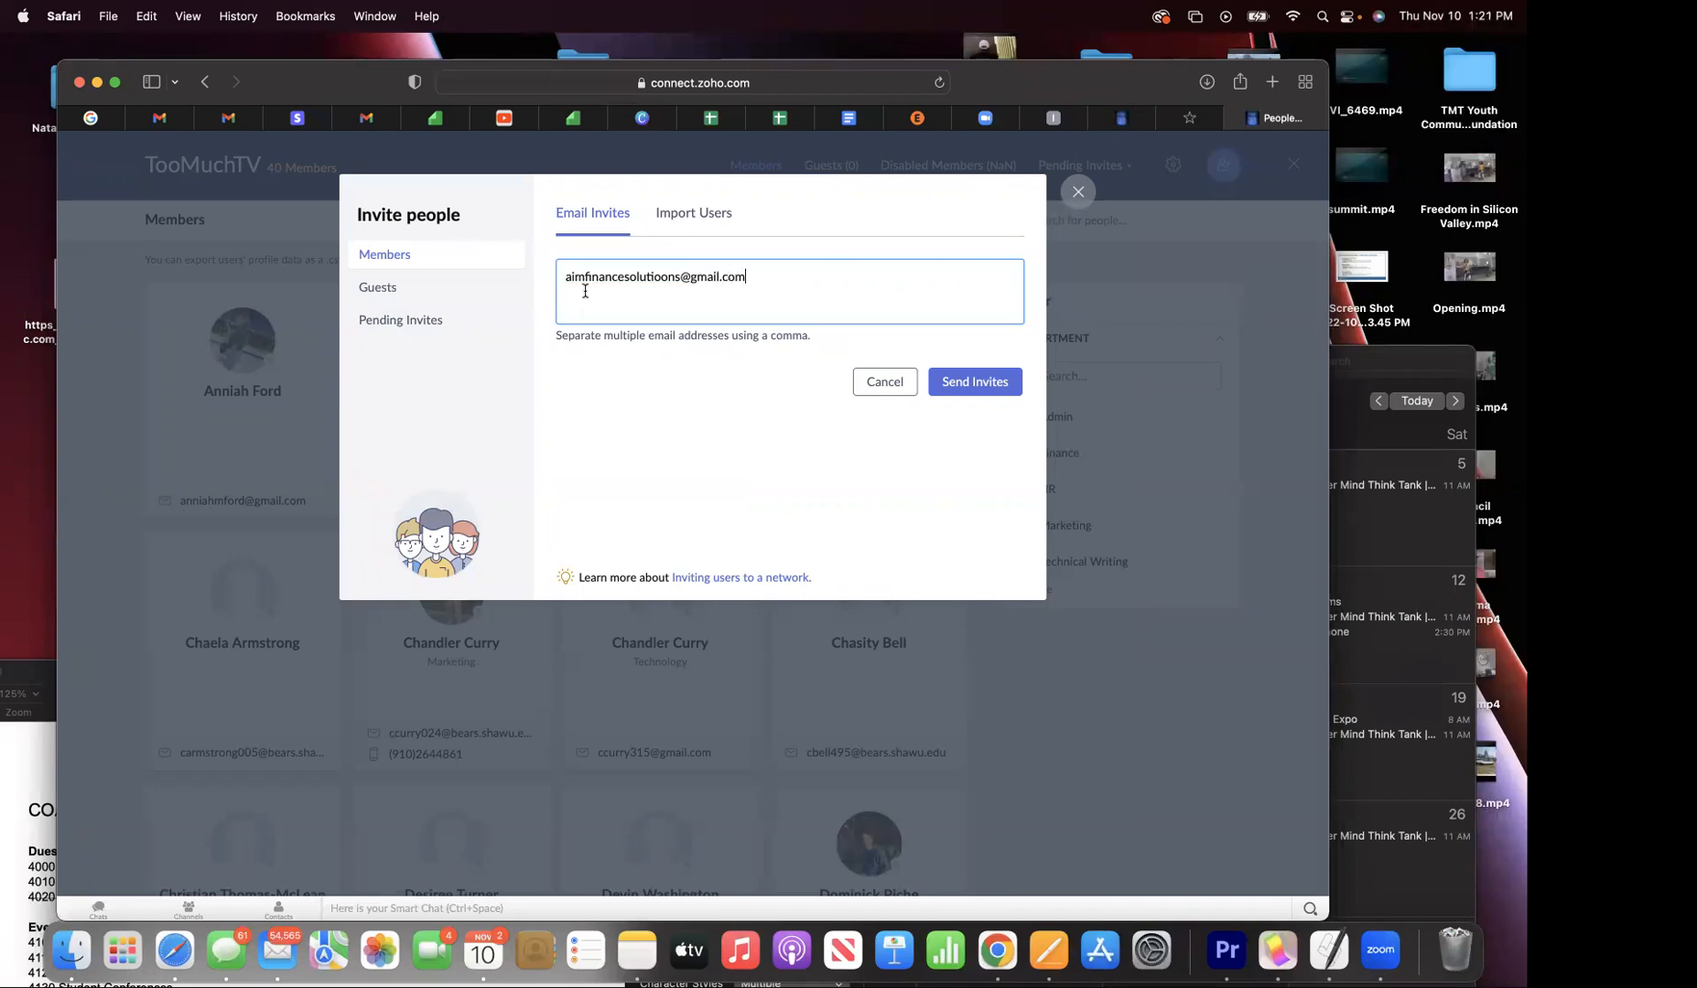
click(962, 384)
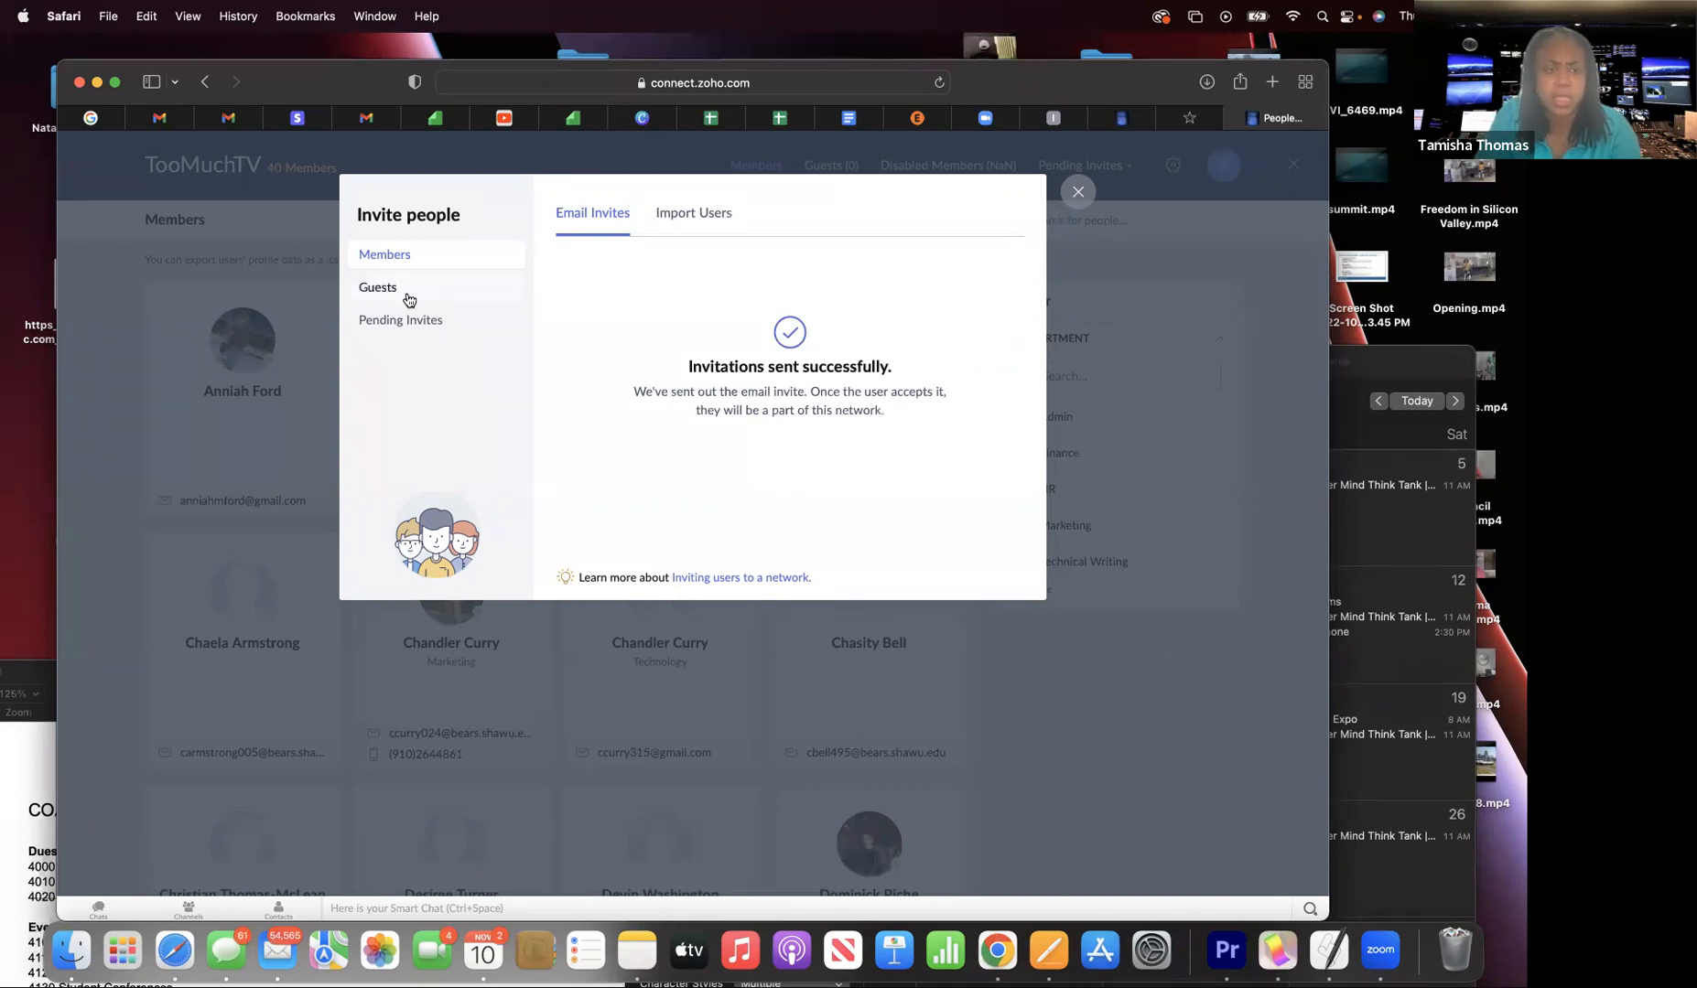
click(363, 290)
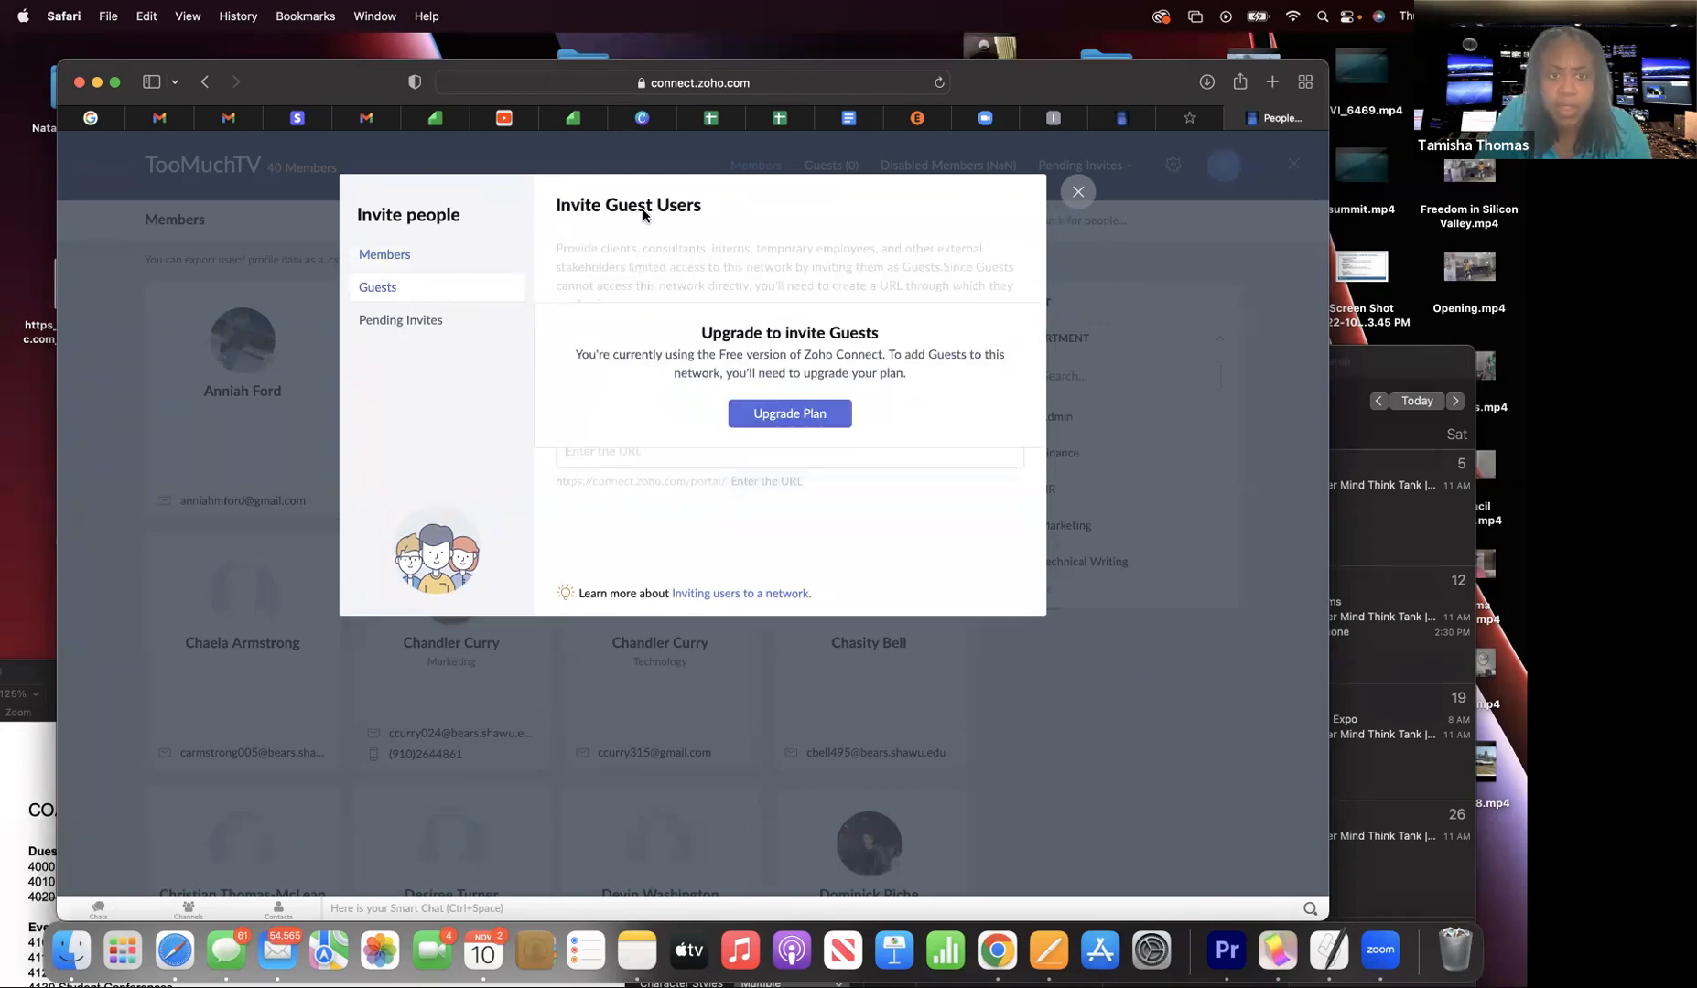
- Delete the misspelled pending invite, leaving 4, and return to the member invite form
click(431, 320)
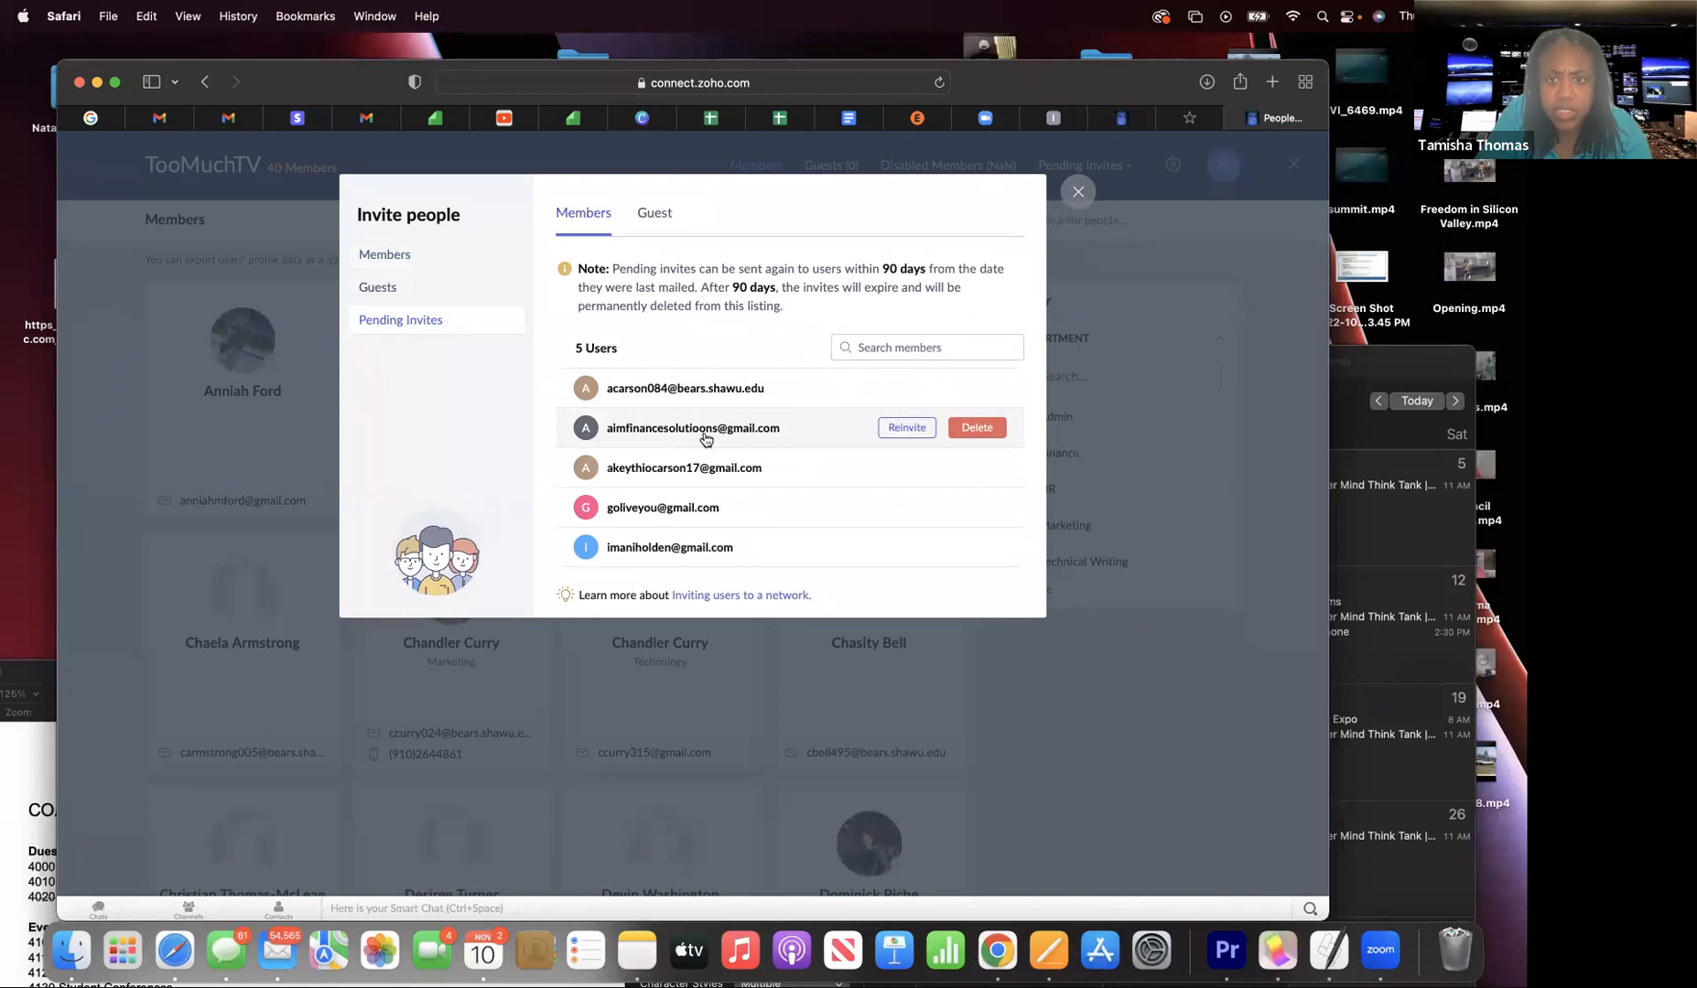
click(967, 427)
click(856, 536)
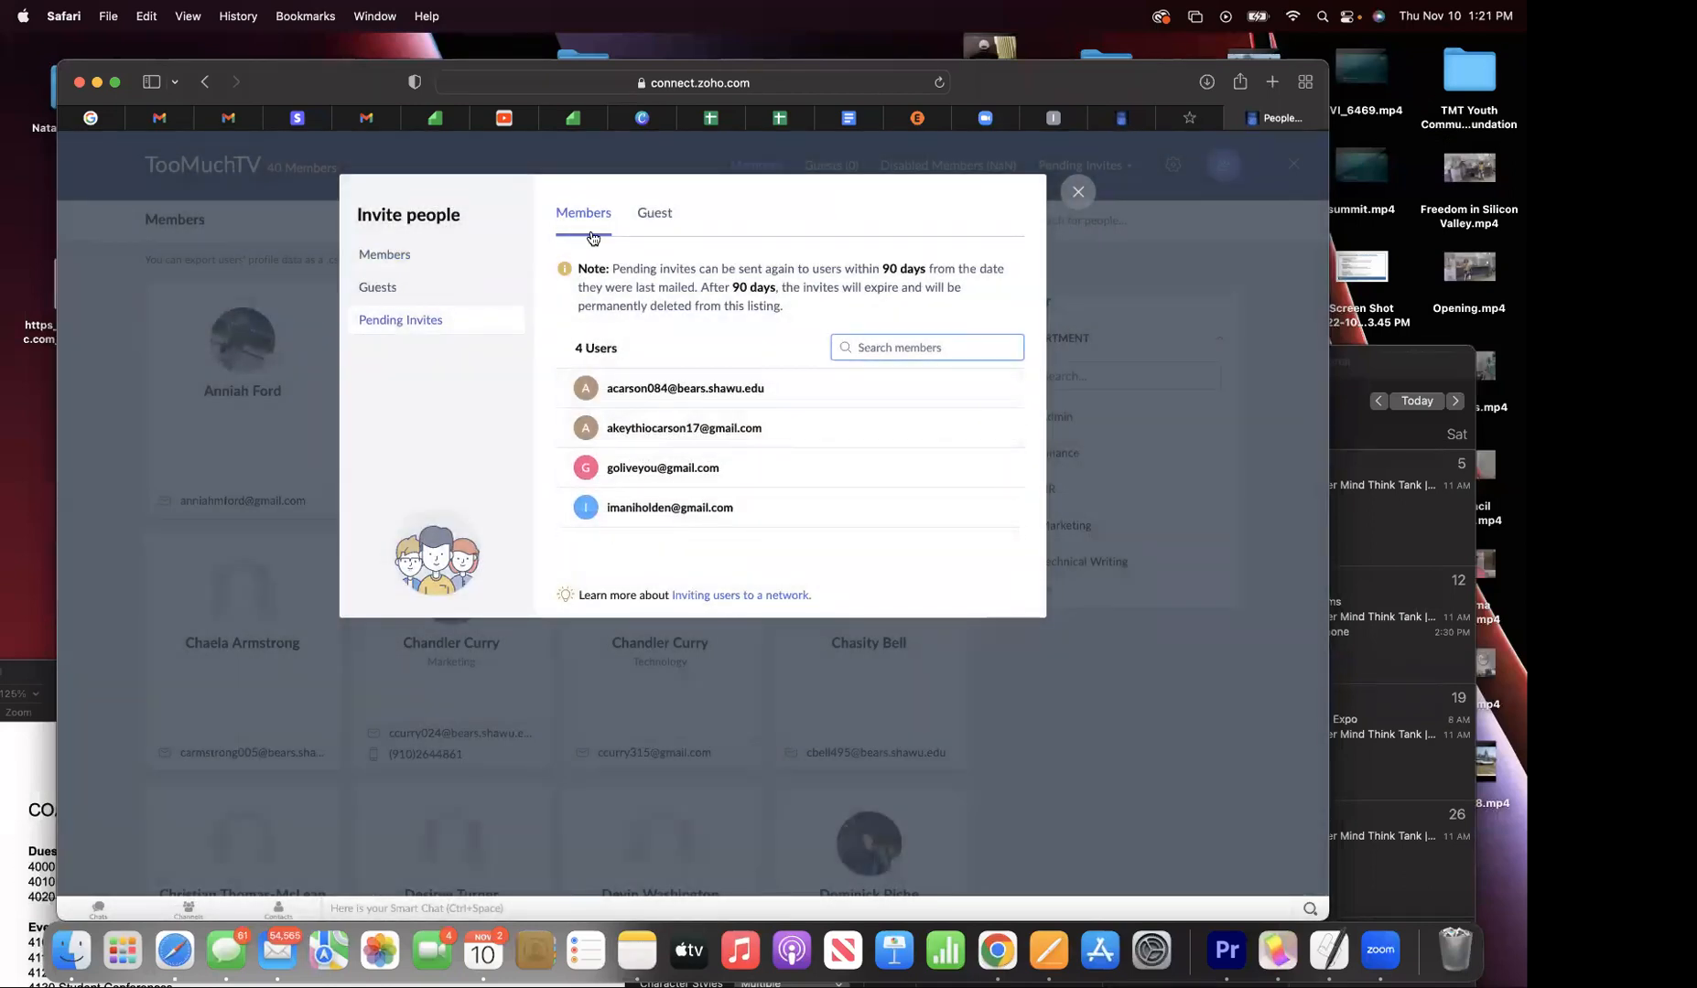
click(652, 212)
click(429, 262)
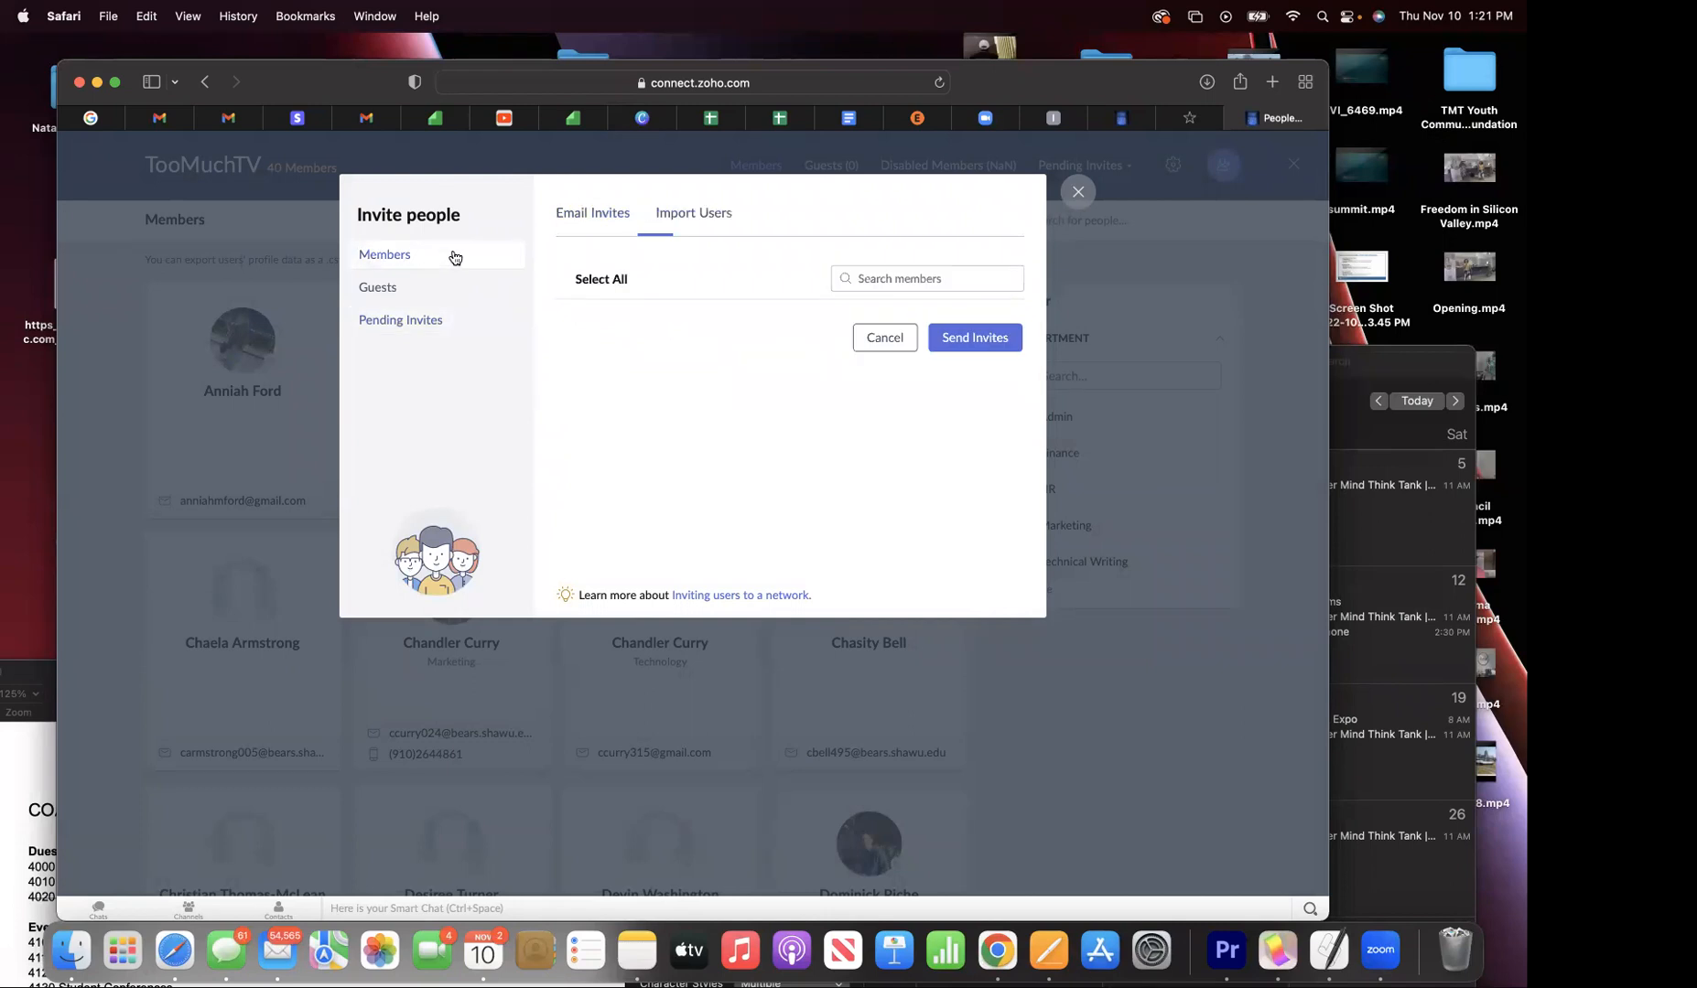
click(643, 276)
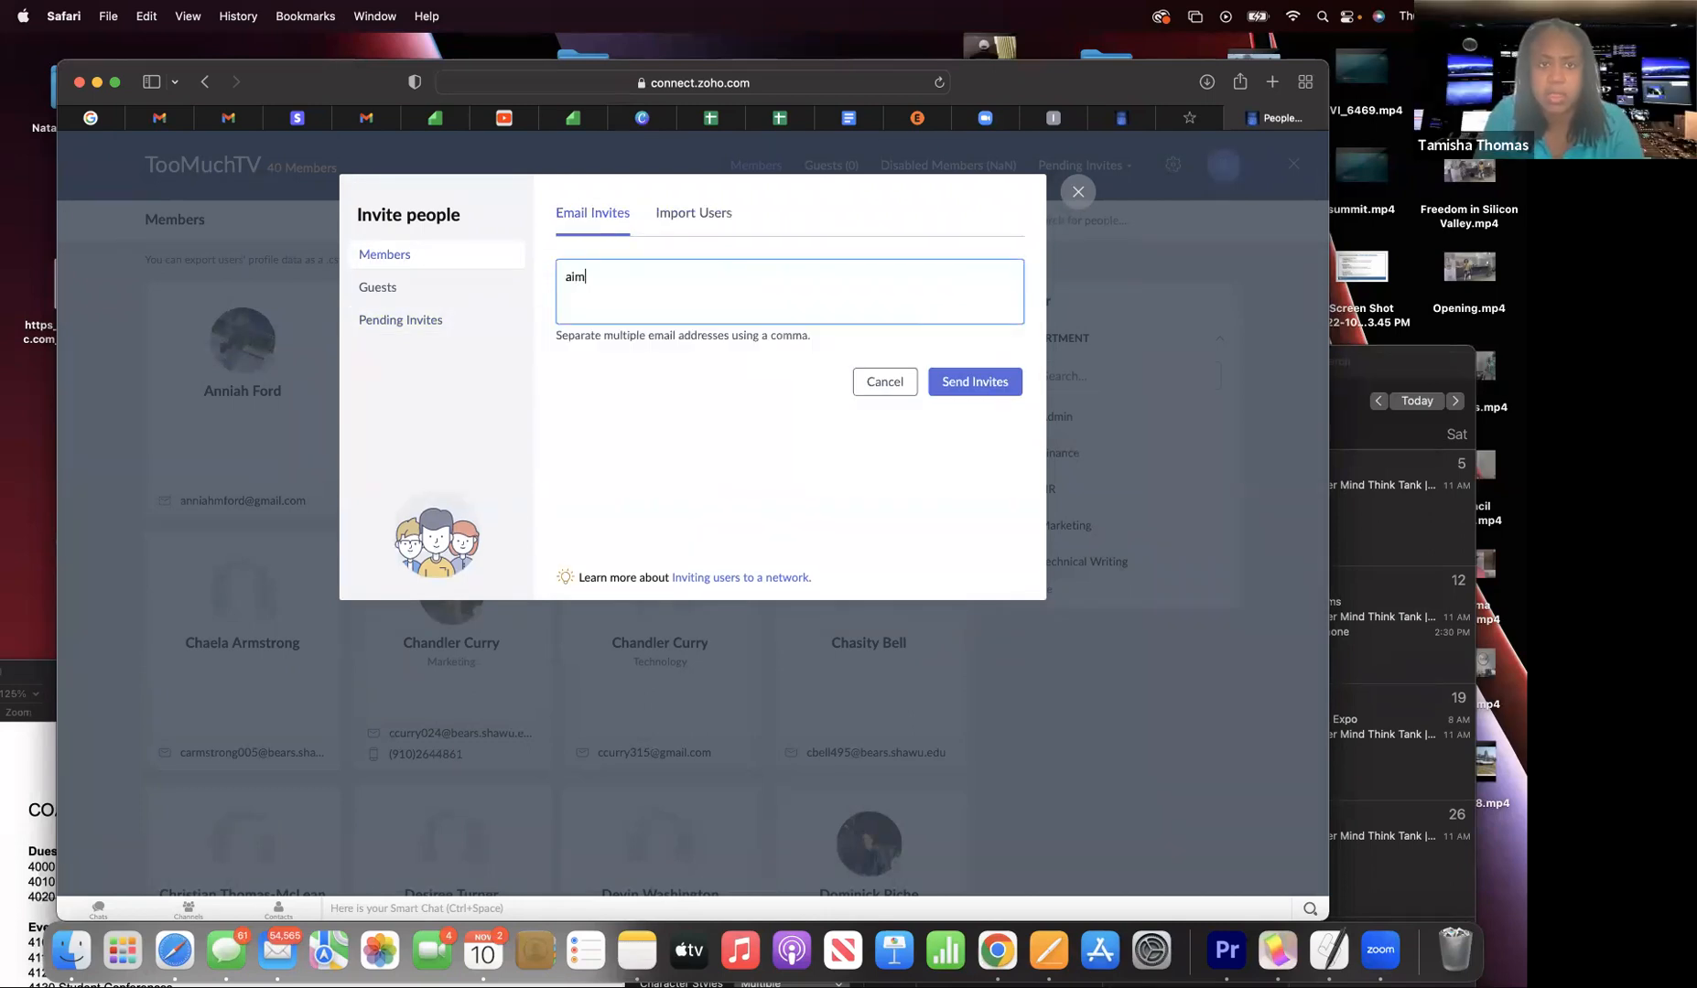
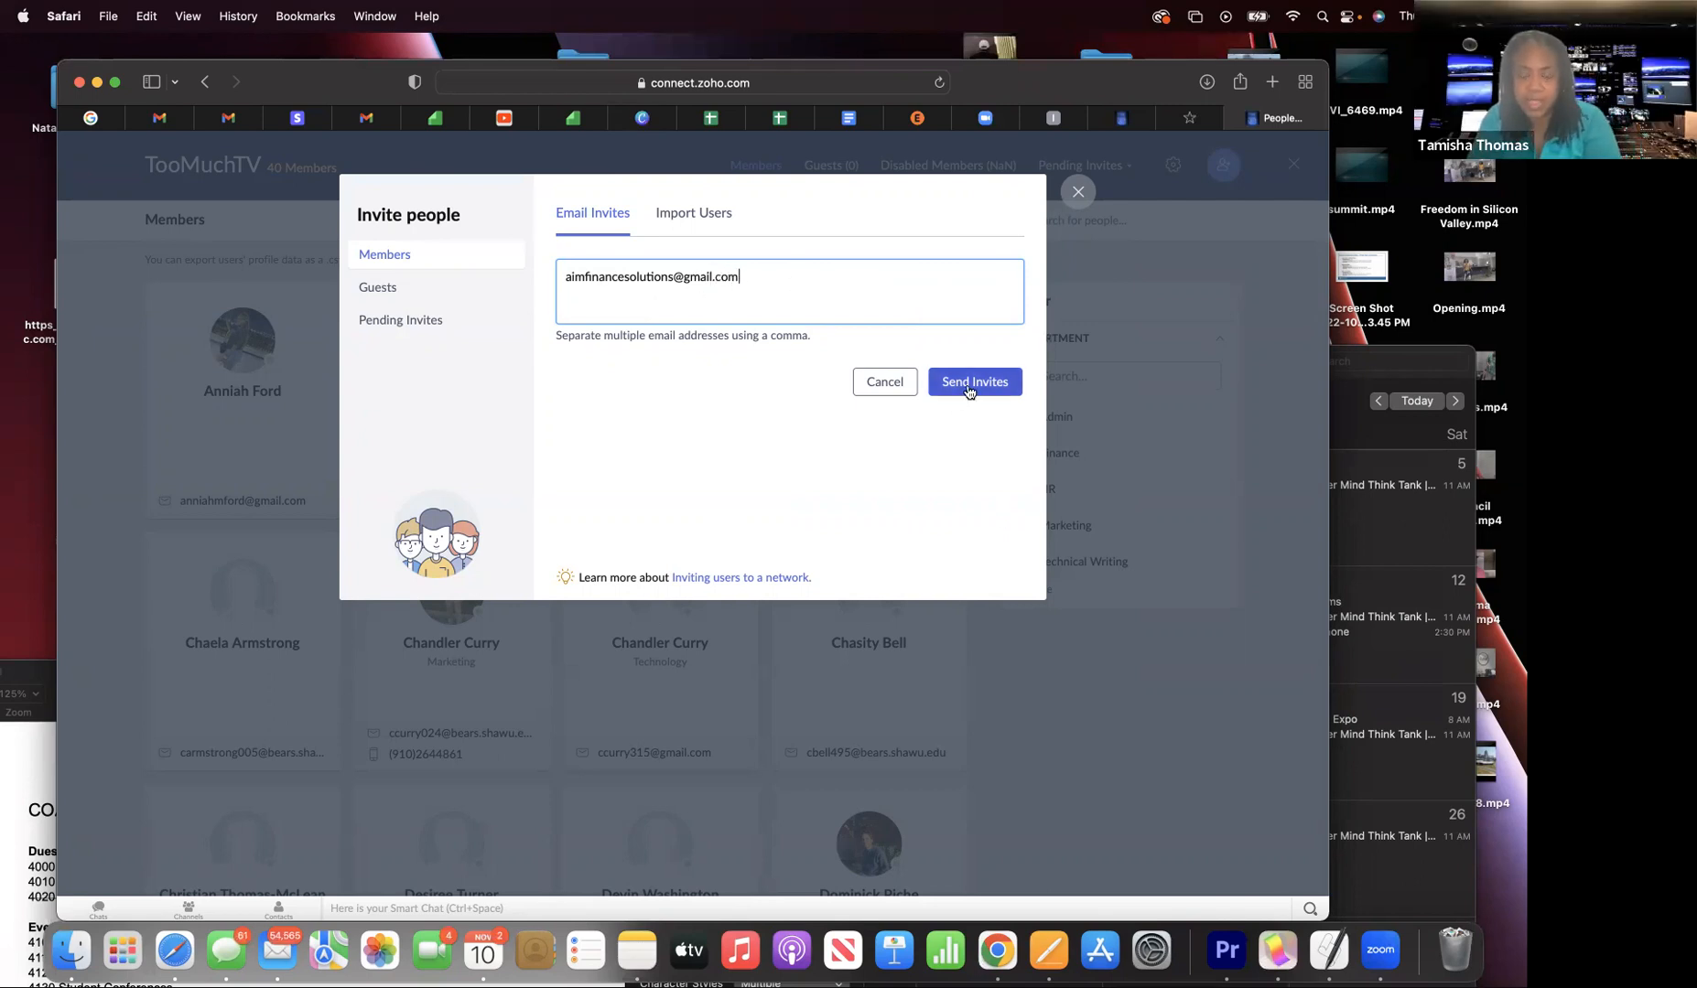
- Send a member invitation to the correctly spelled company Gmail address
click(969, 391)
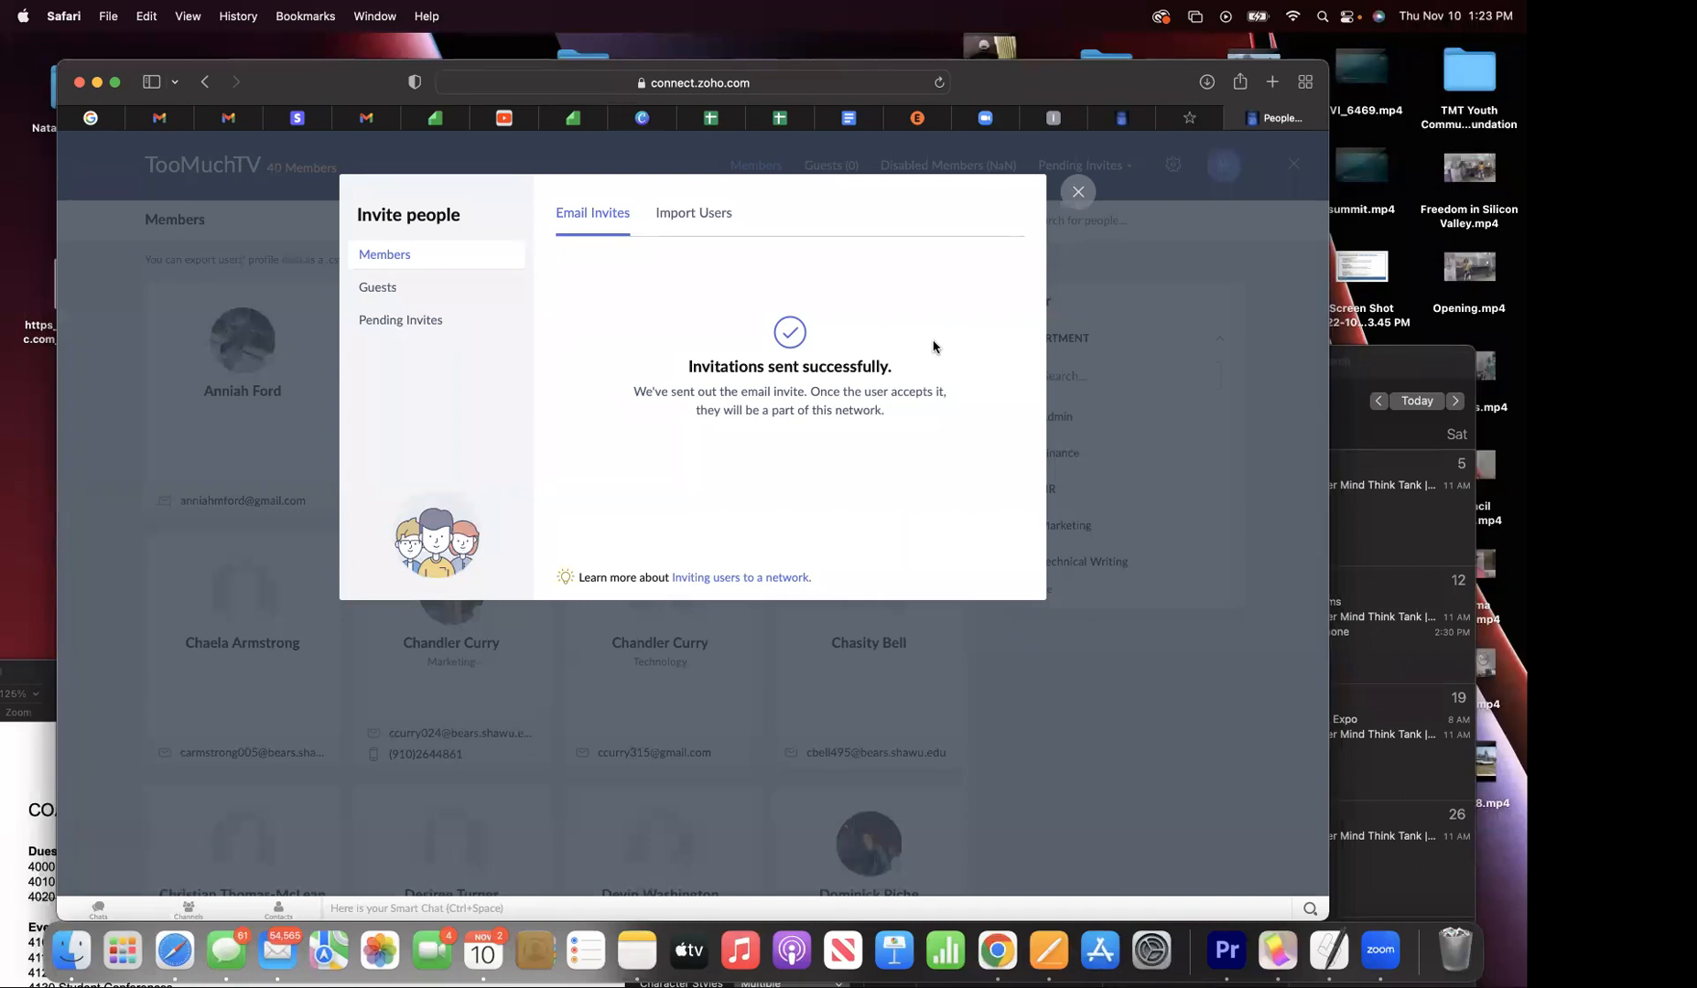
- Review pending invites, then resend the member invitation to the company Gmail address
click(426, 322)
mouse_move(721, 455)
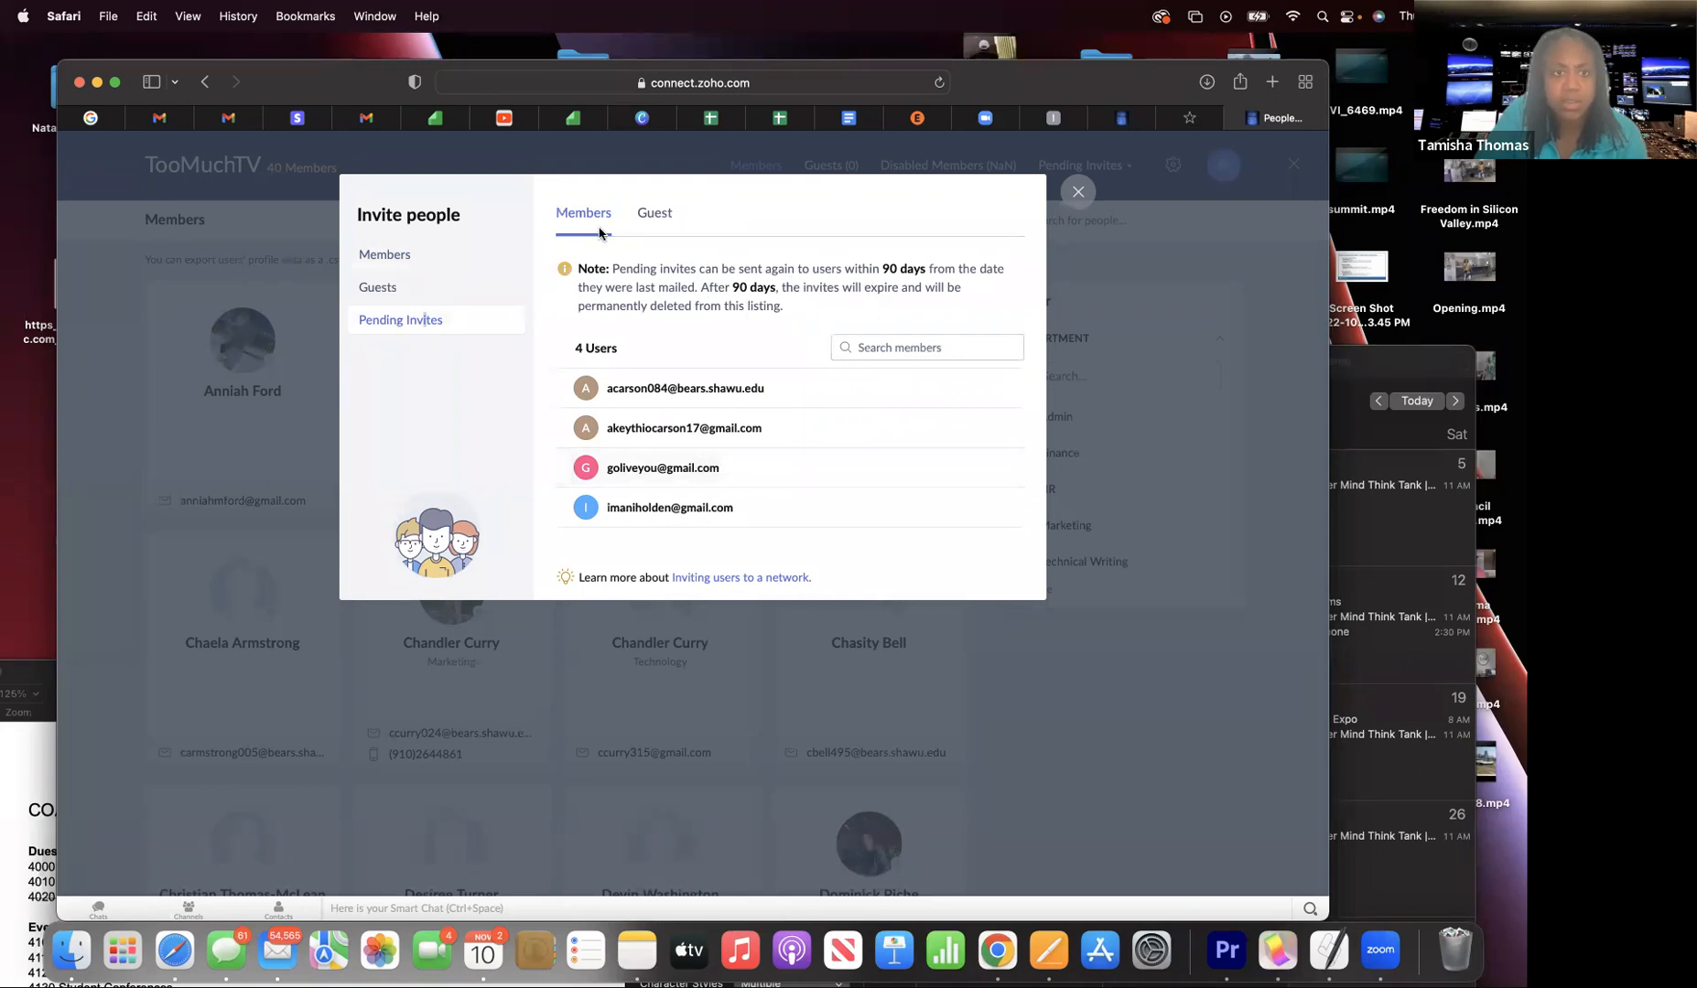
click(407, 260)
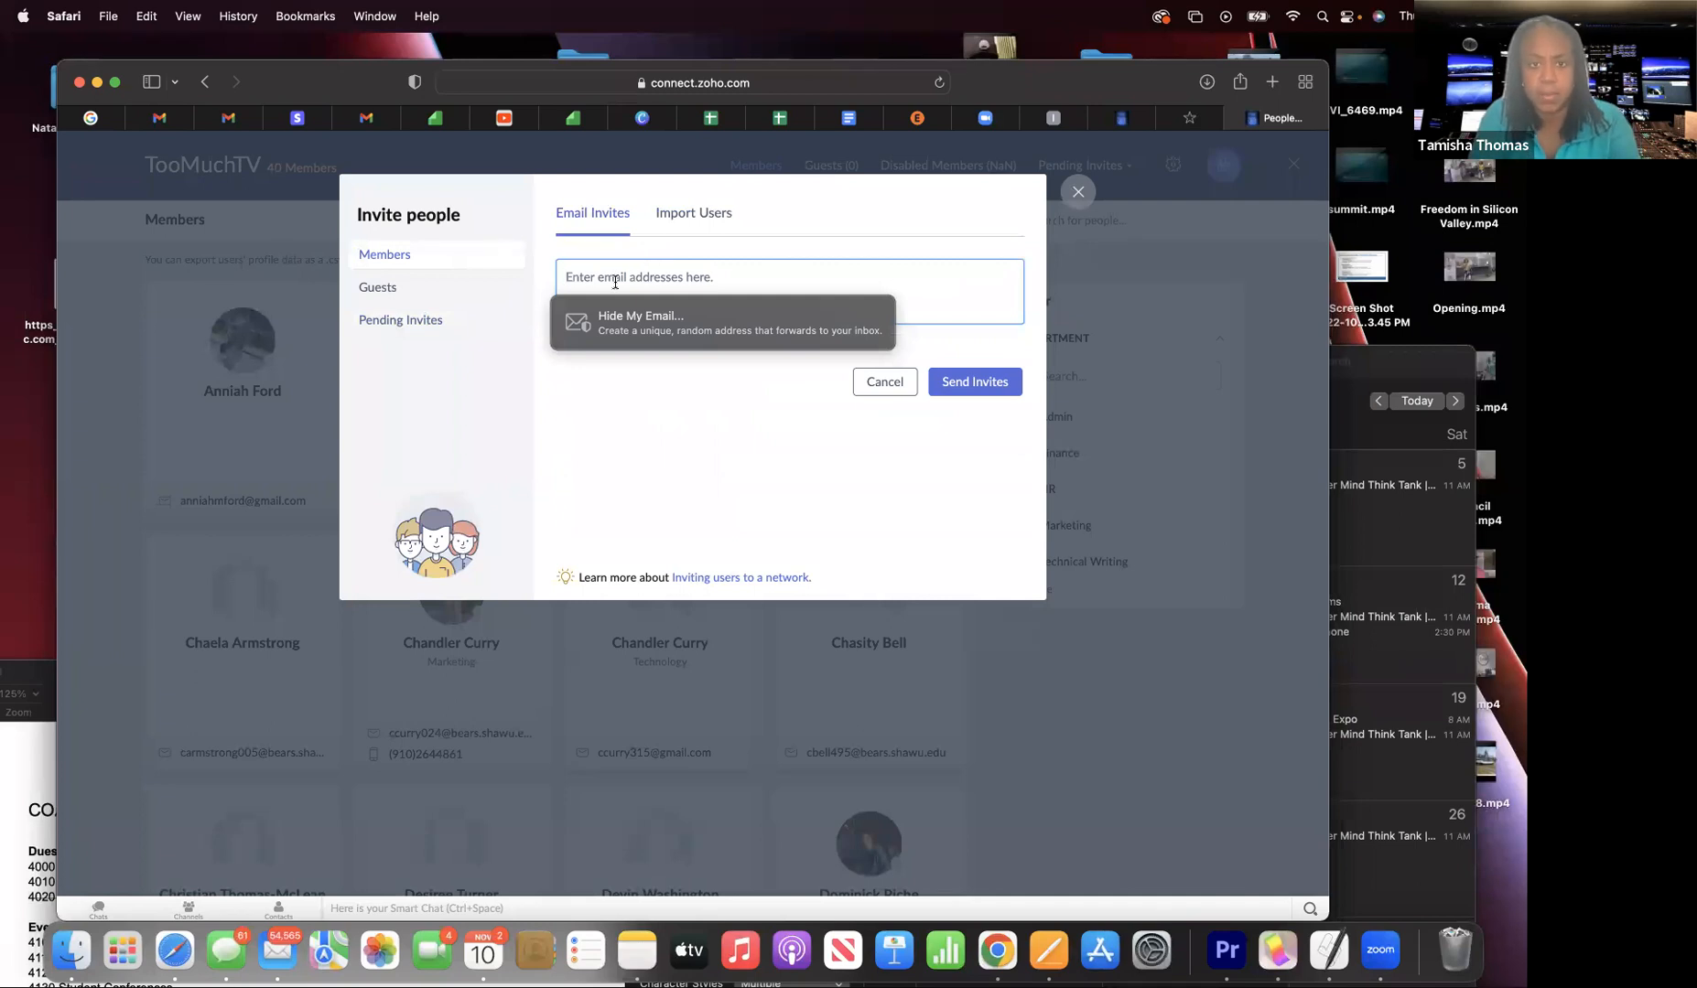
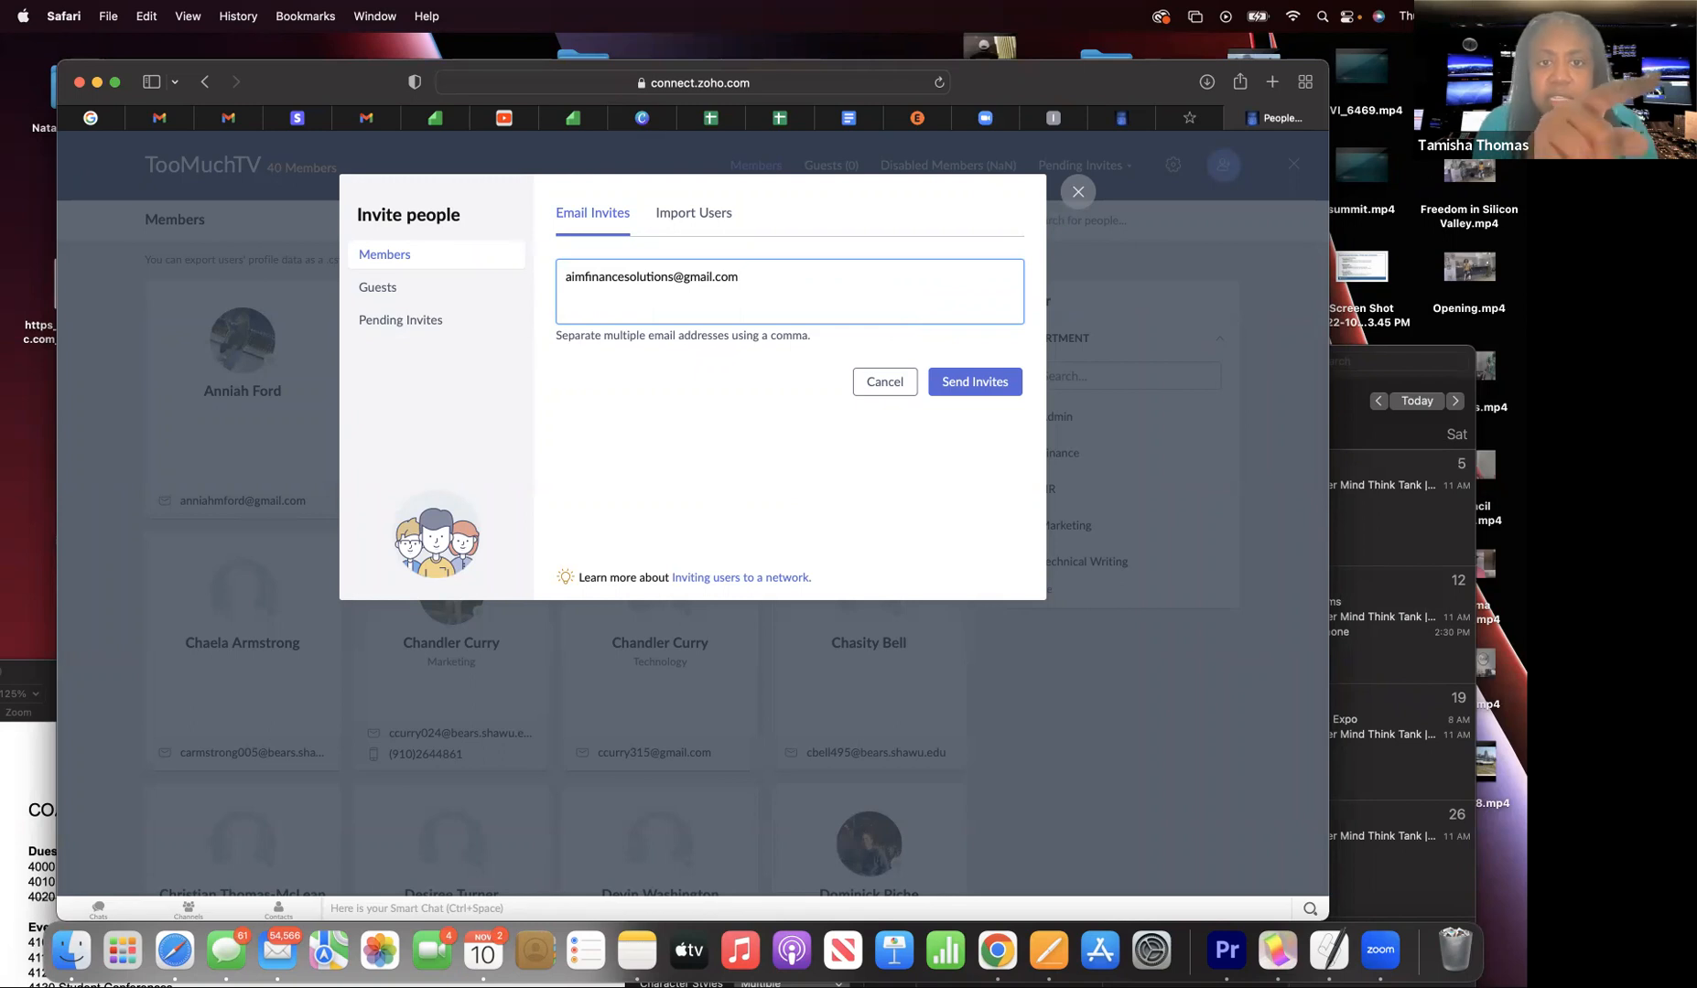
click(990, 383)
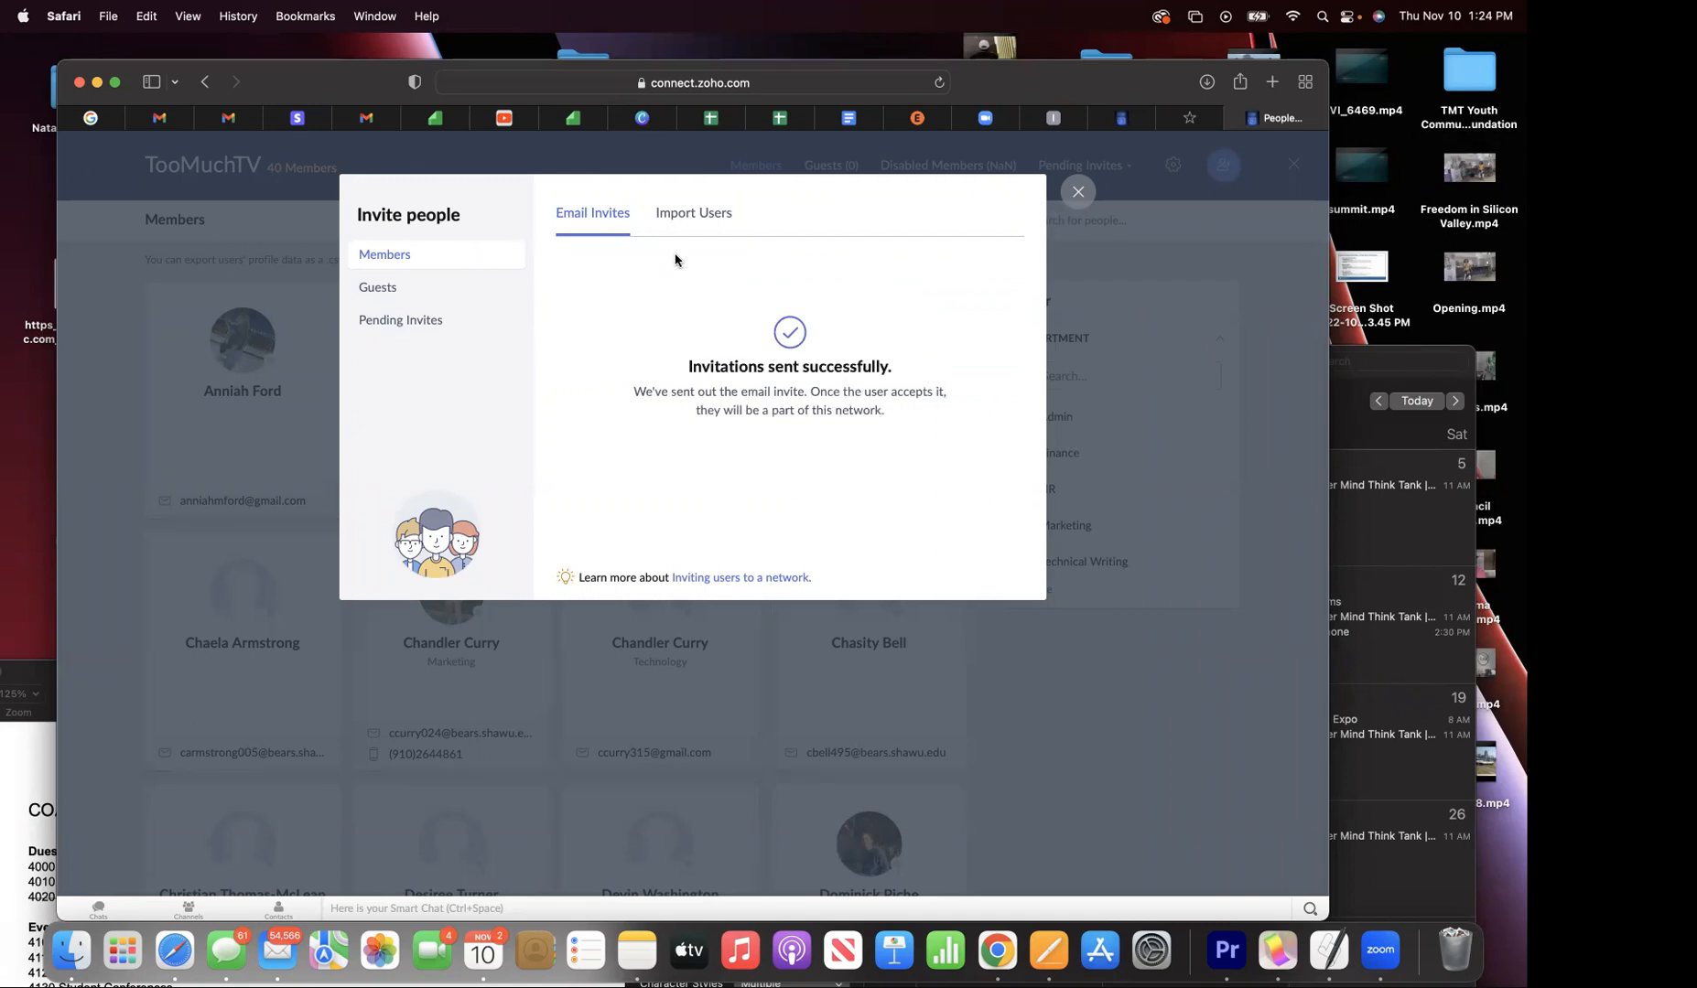
- Delete the first old invite from the Pending Invites list
click(397, 320)
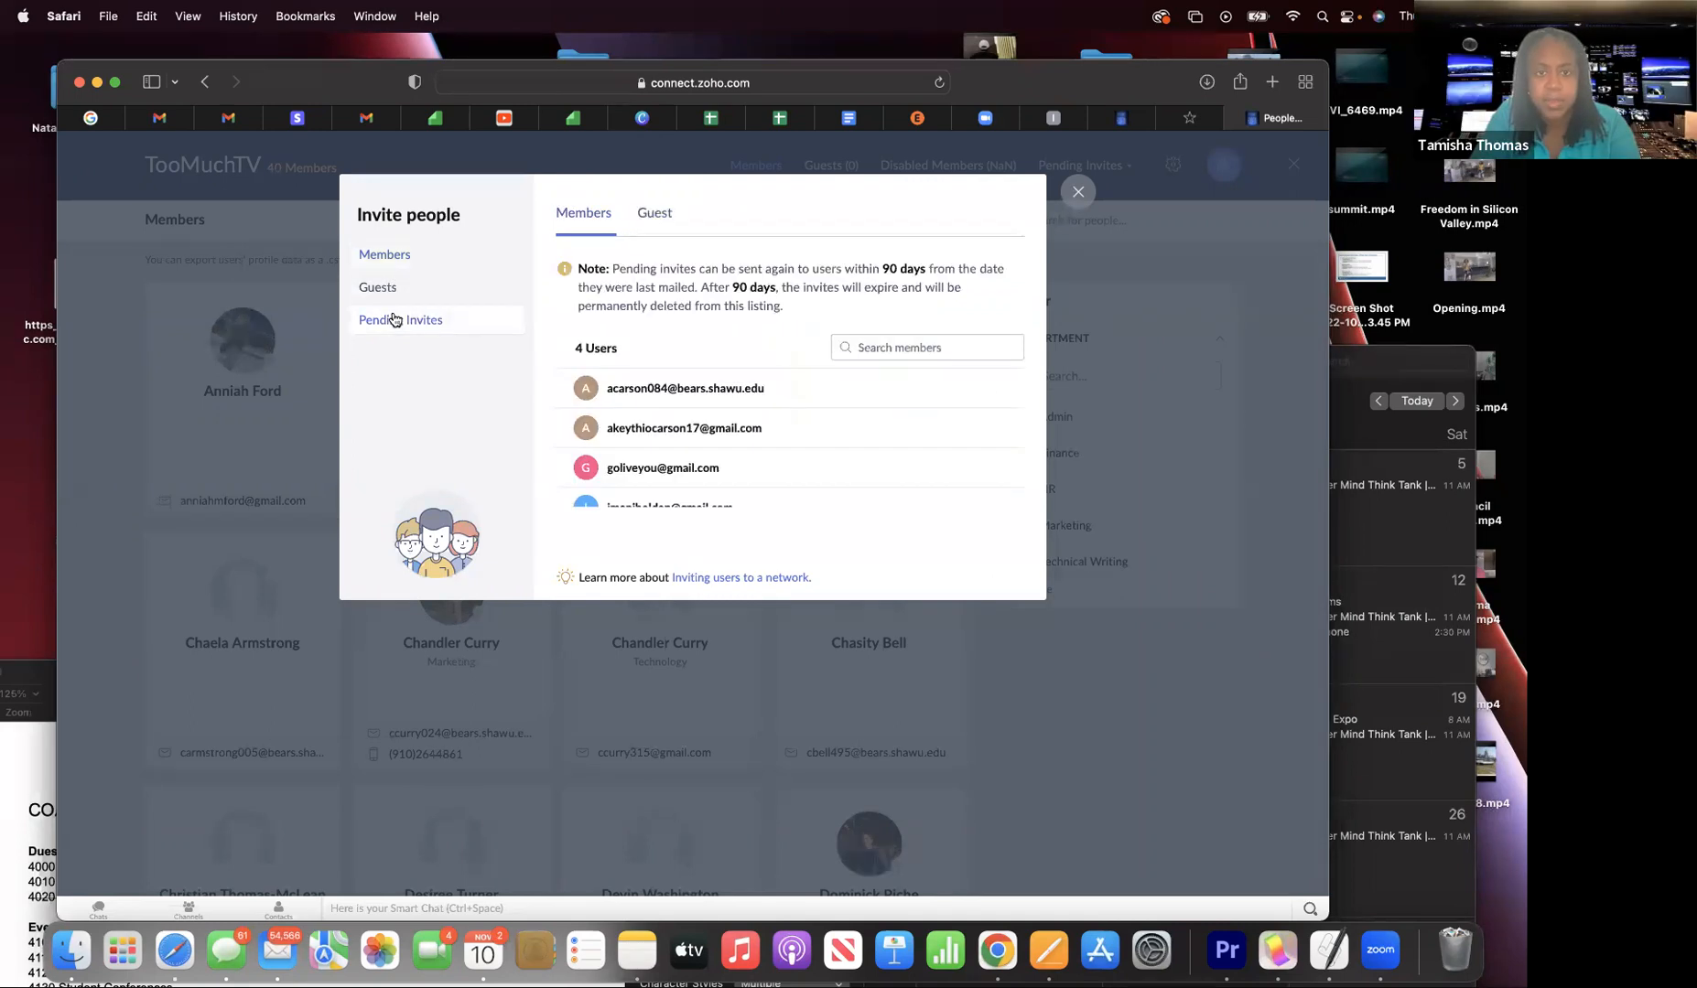
mouse_move(877, 475)
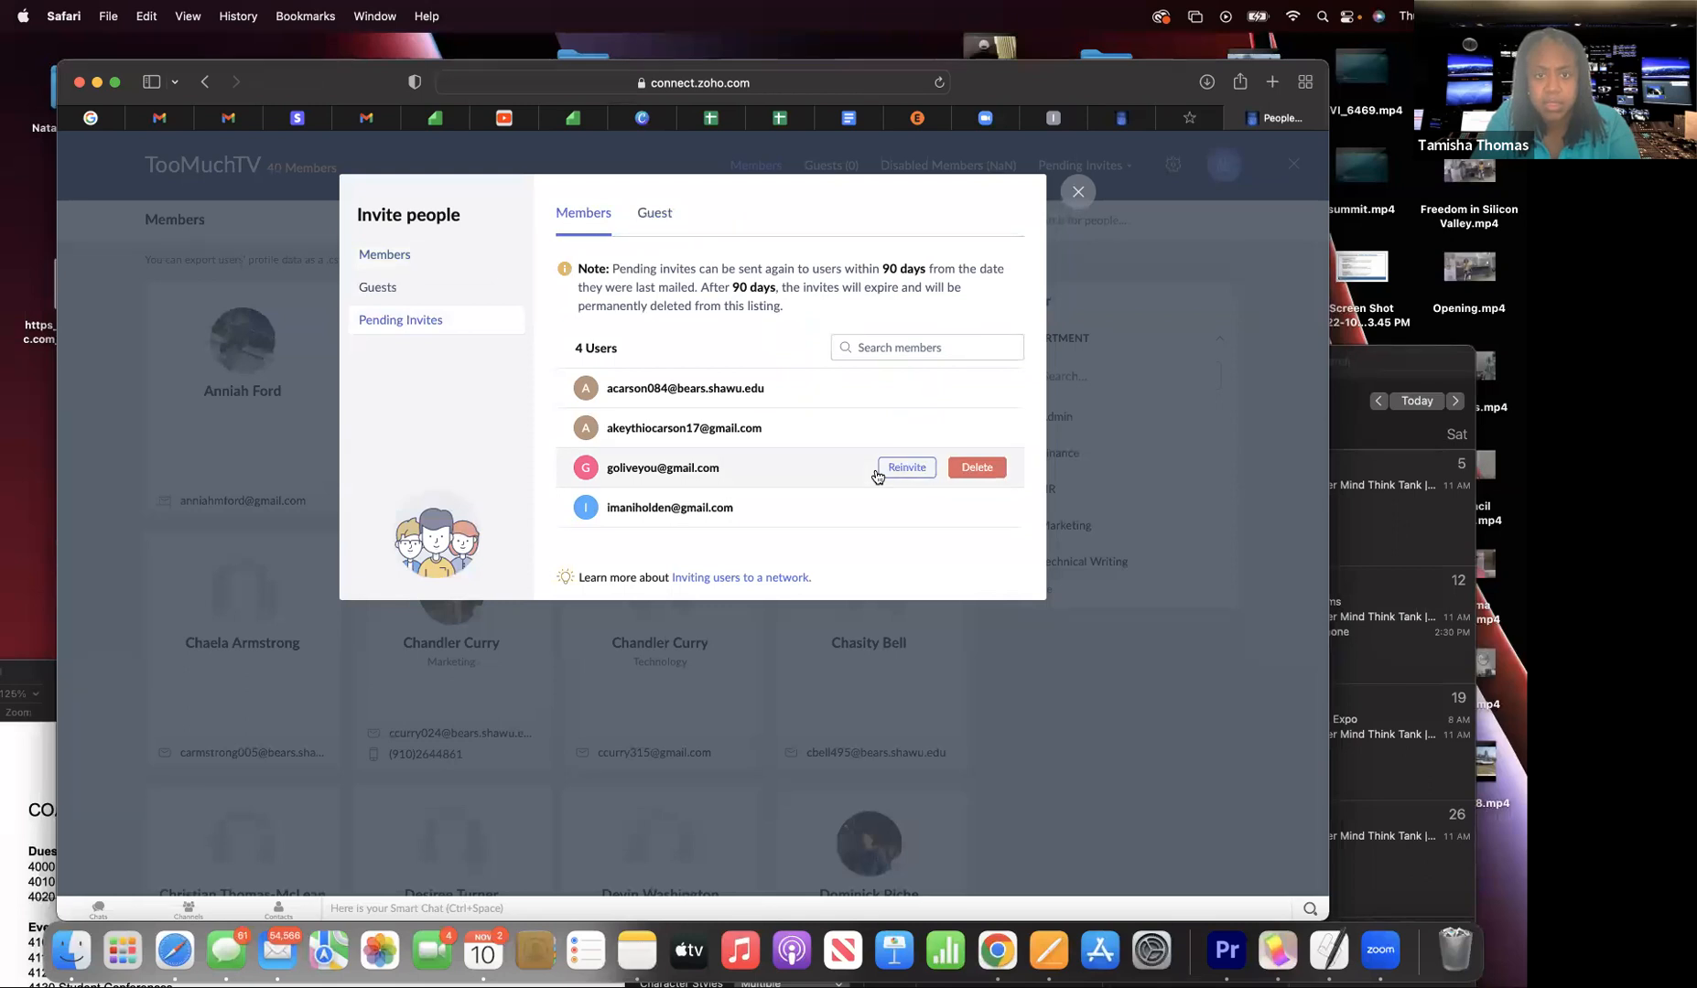
mouse_move(809, 511)
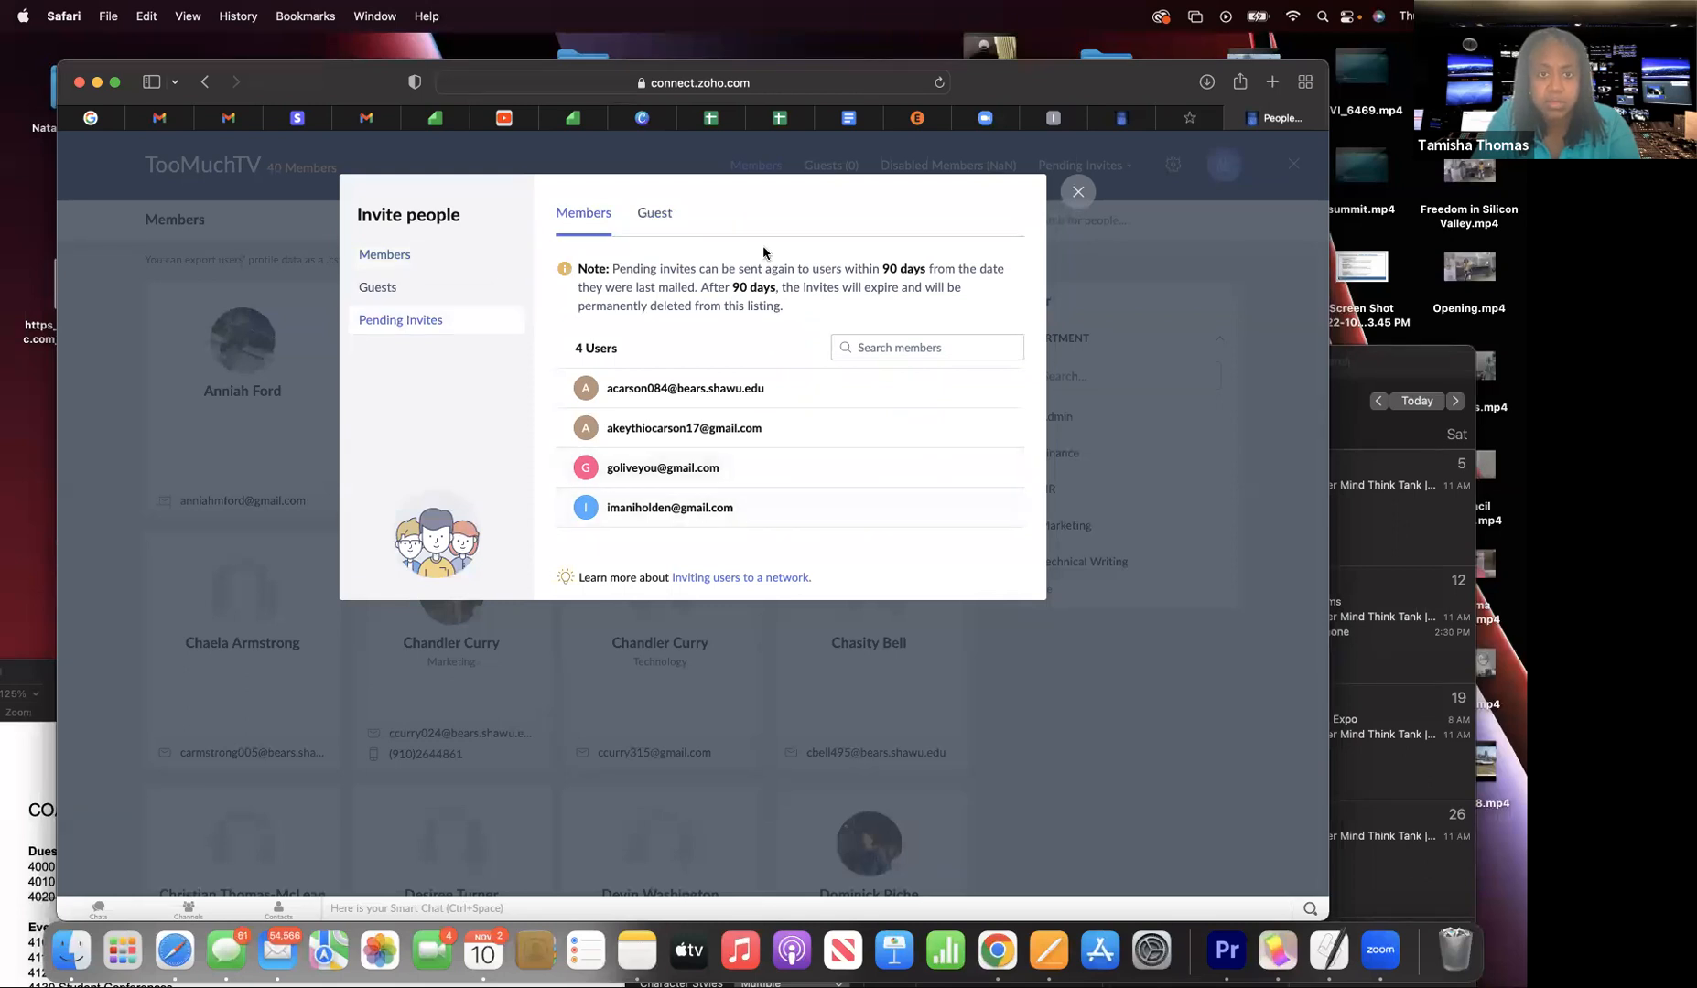
mouse_move(671, 430)
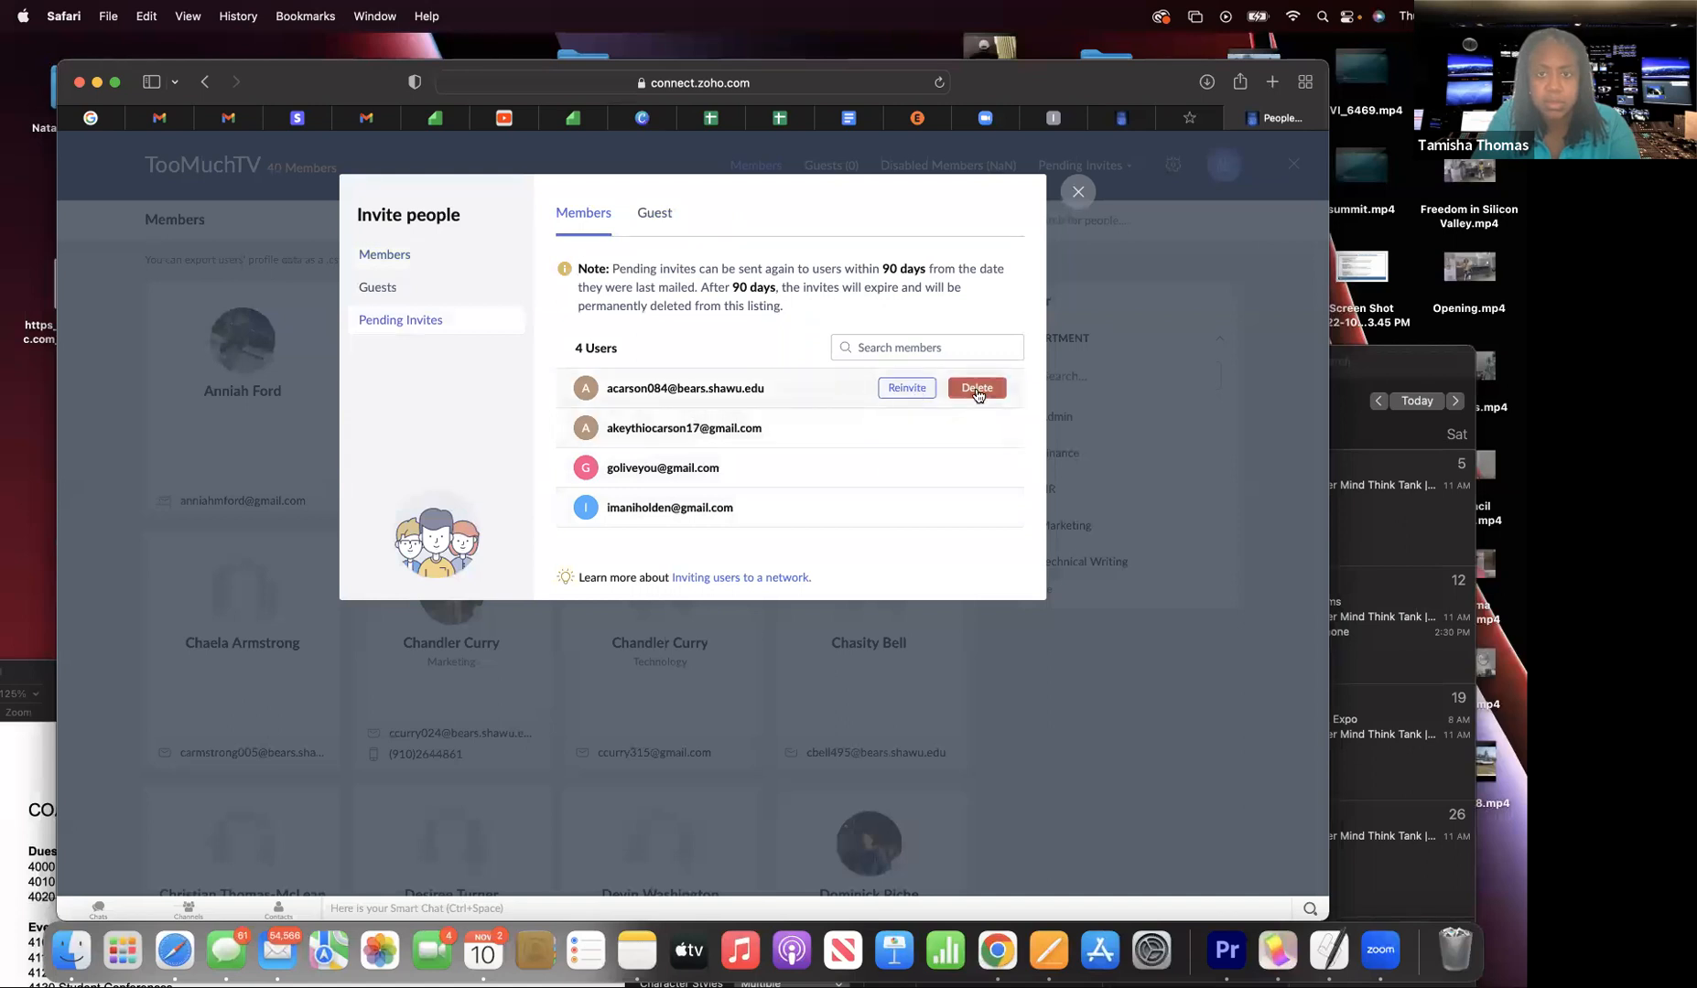
click(977, 388)
click(856, 535)
- Delete the remaining three old pending invites and return to the member email invite form
click(972, 396)
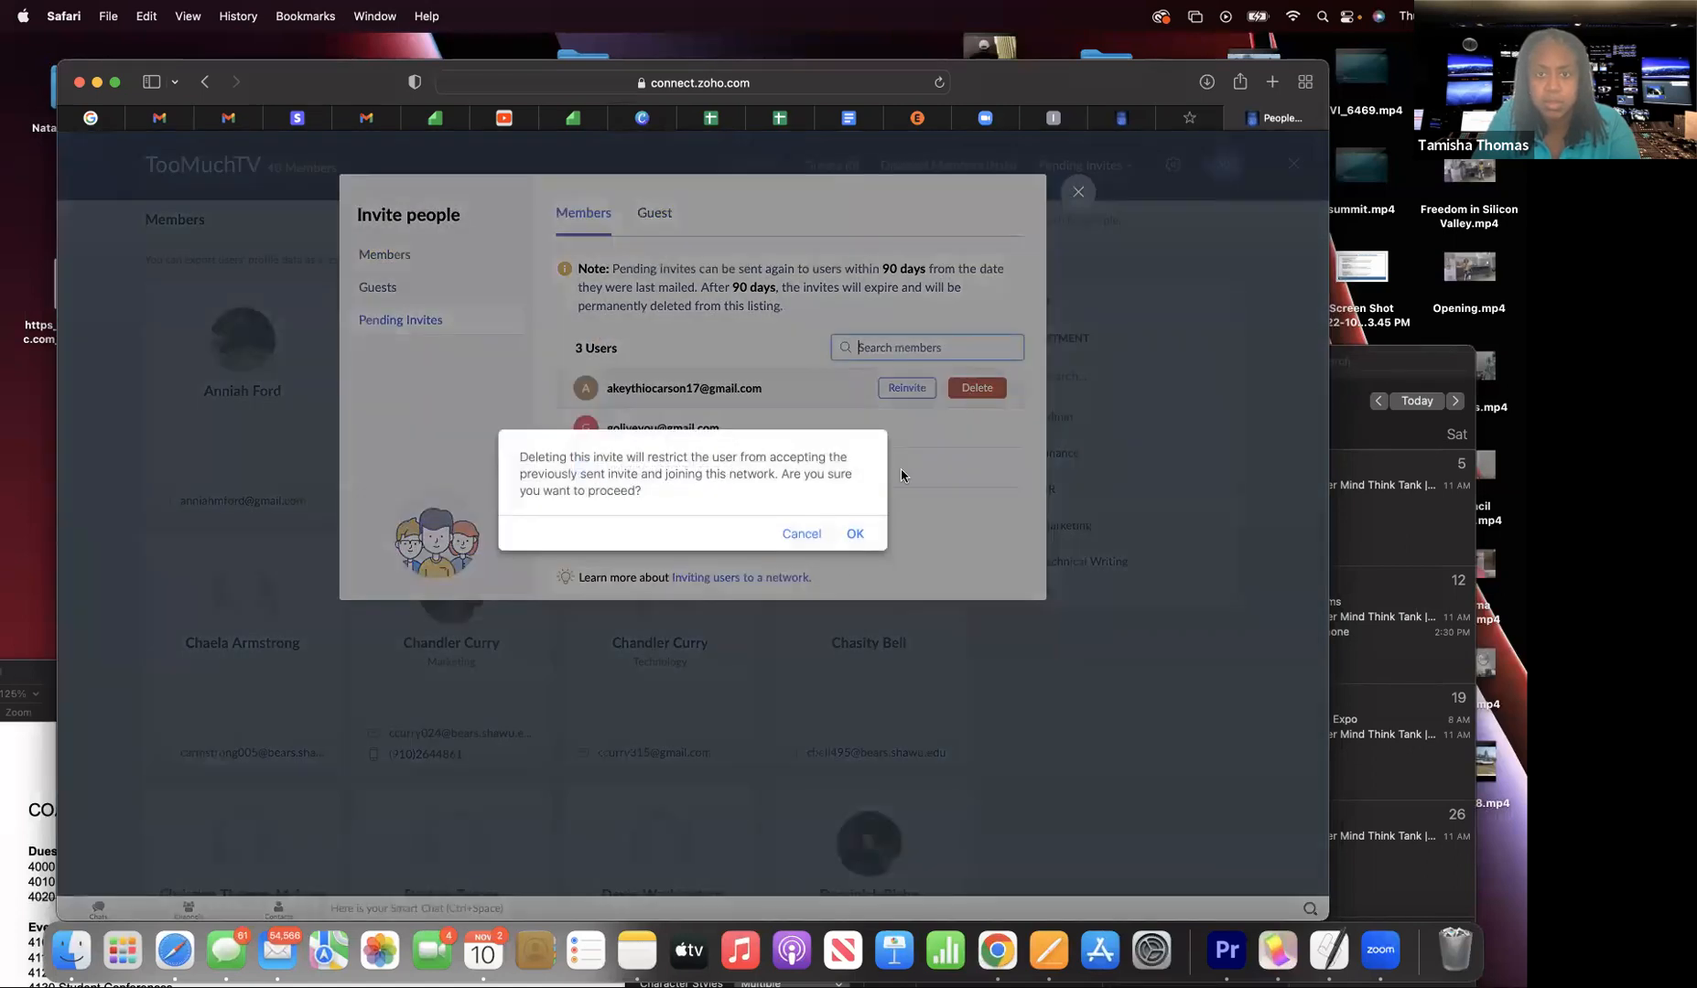
click(855, 533)
click(981, 390)
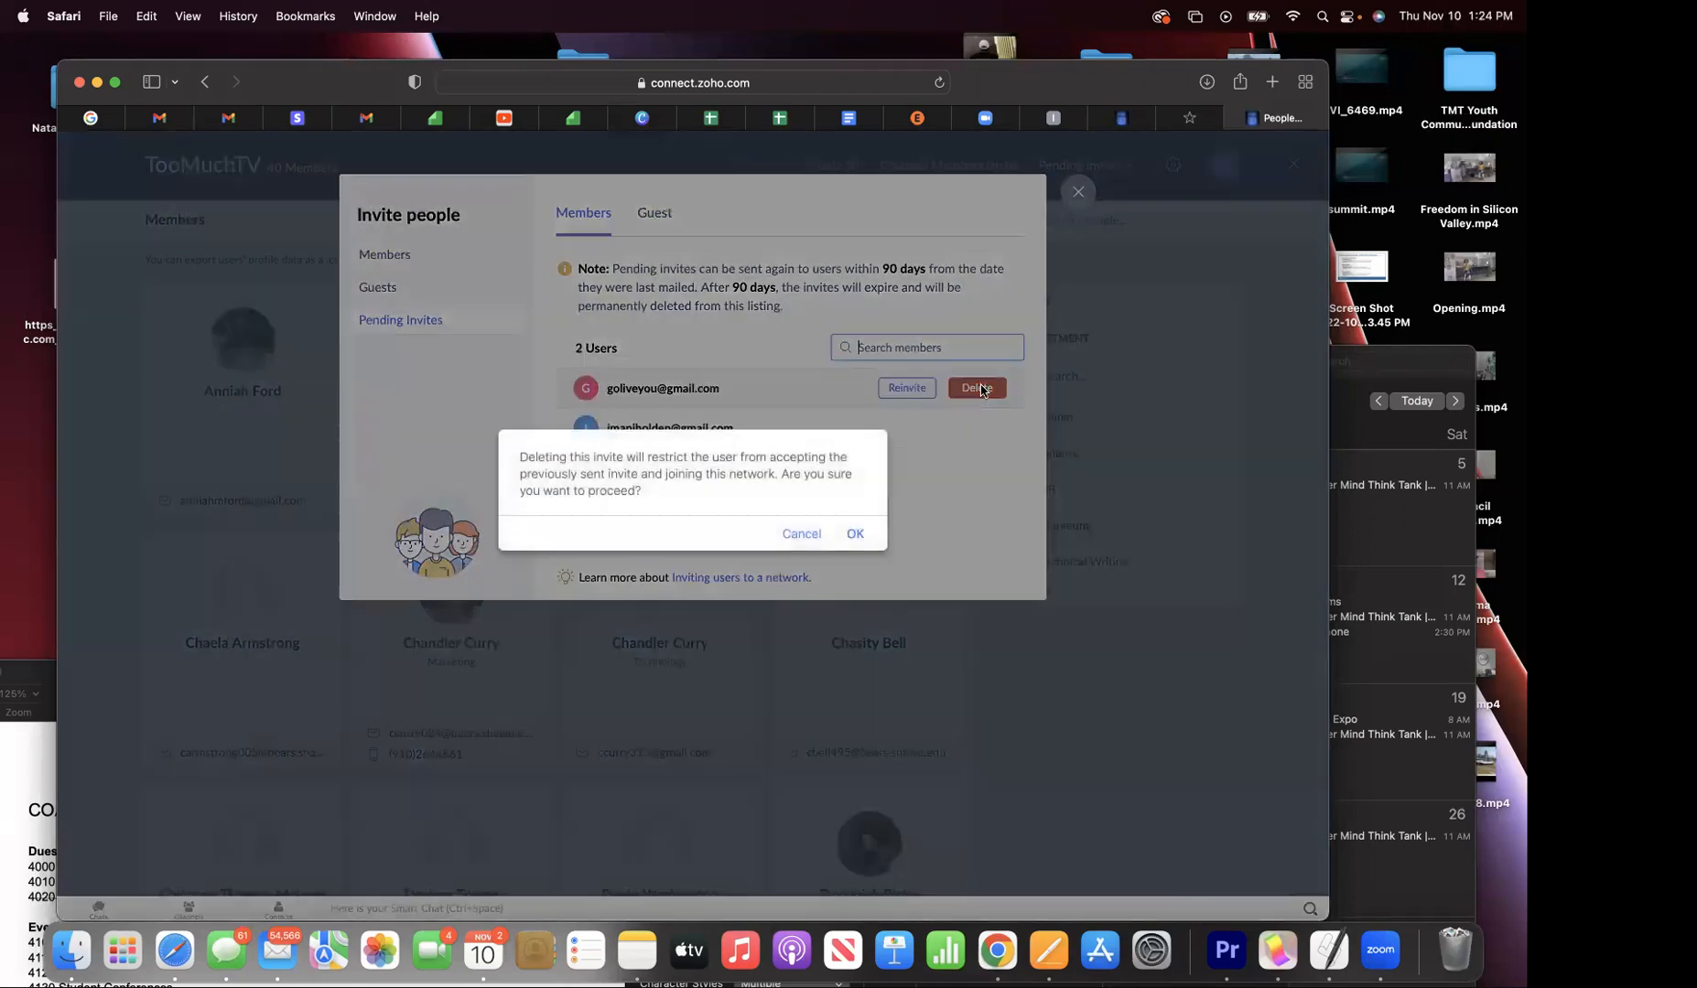
click(852, 536)
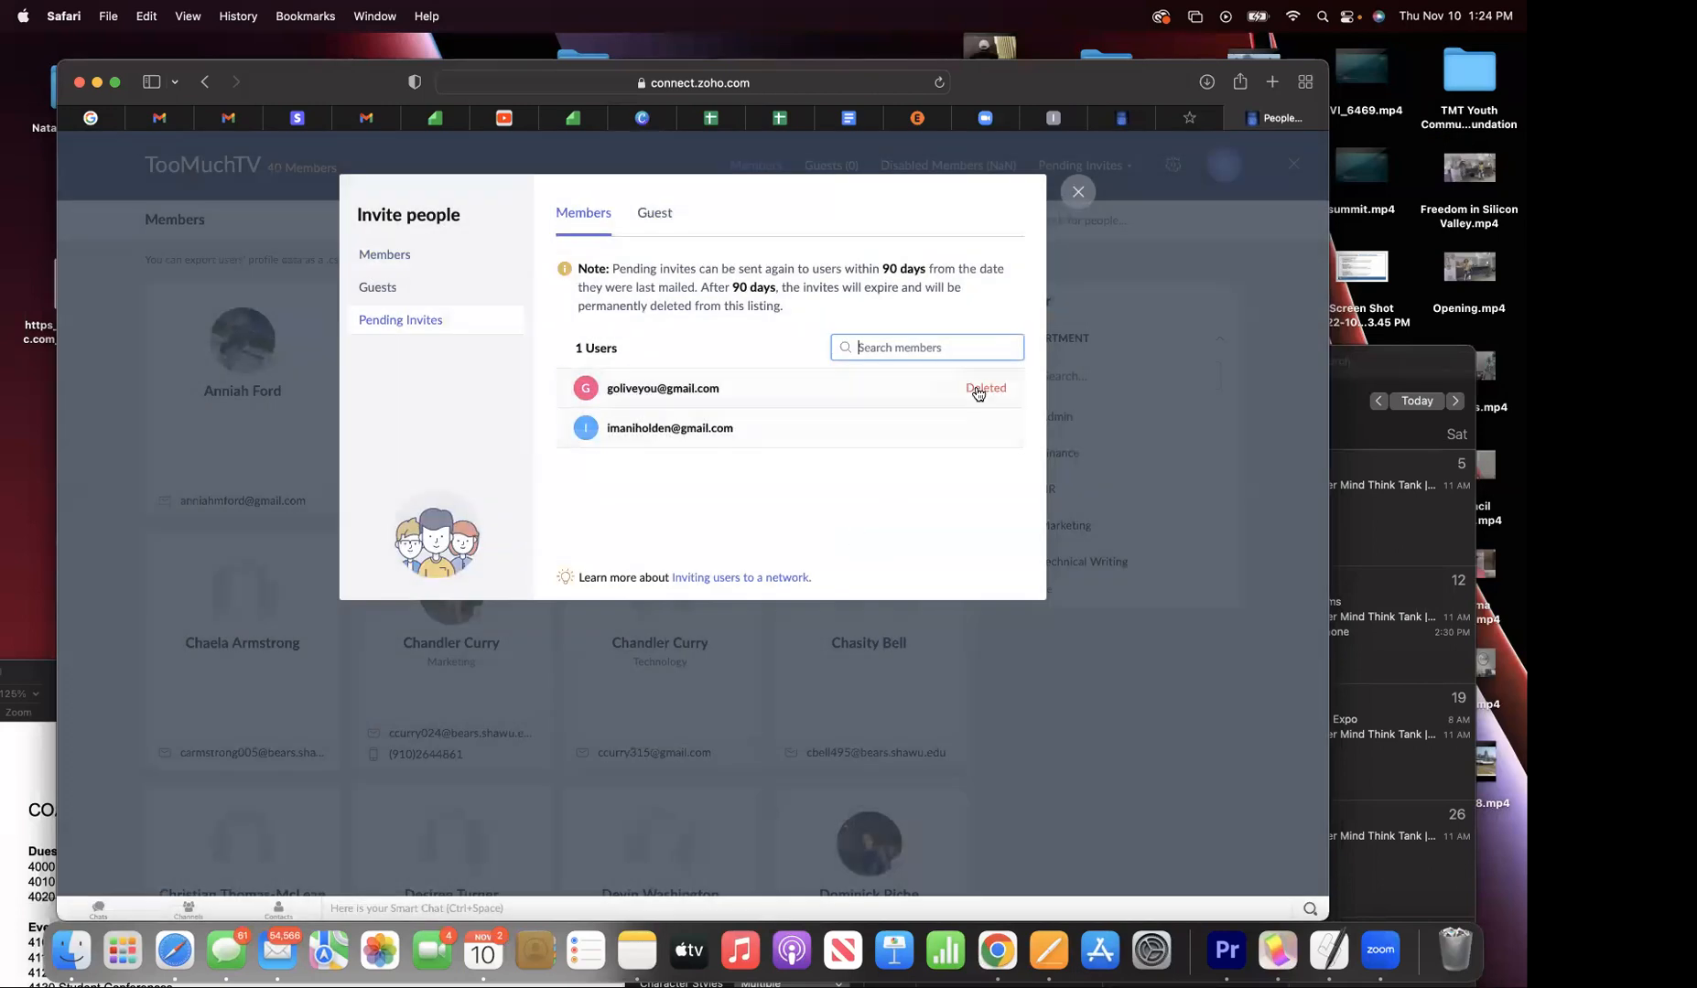
click(974, 388)
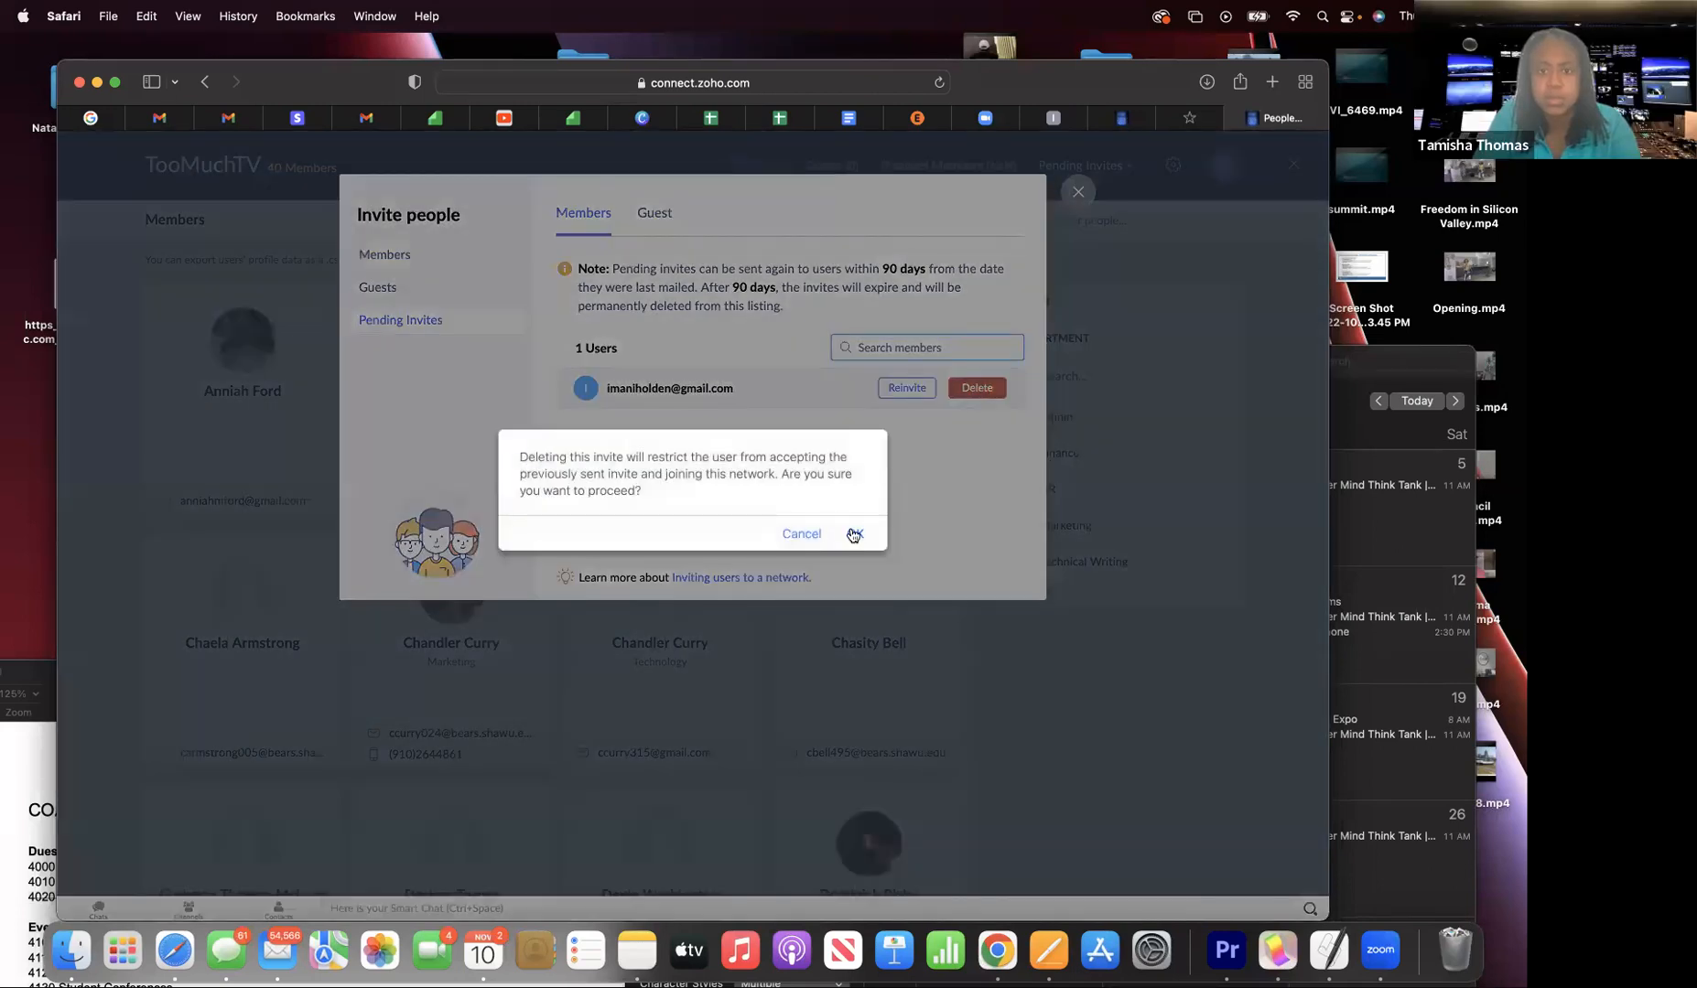
click(852, 535)
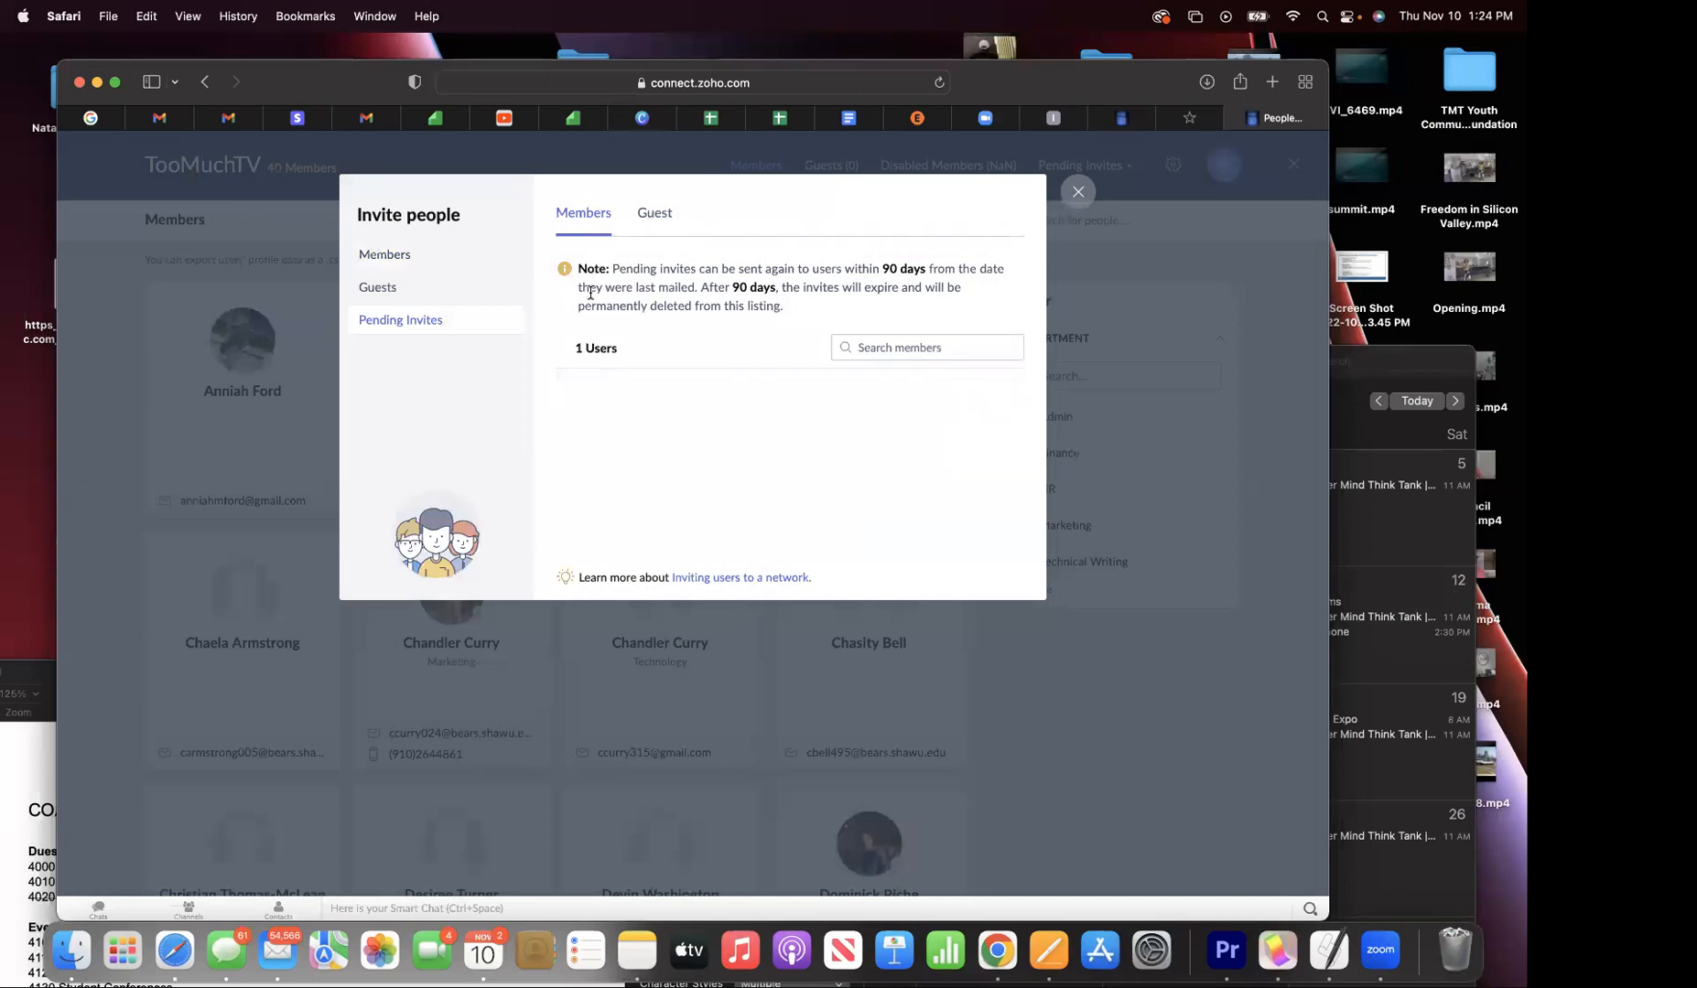
click(427, 257)
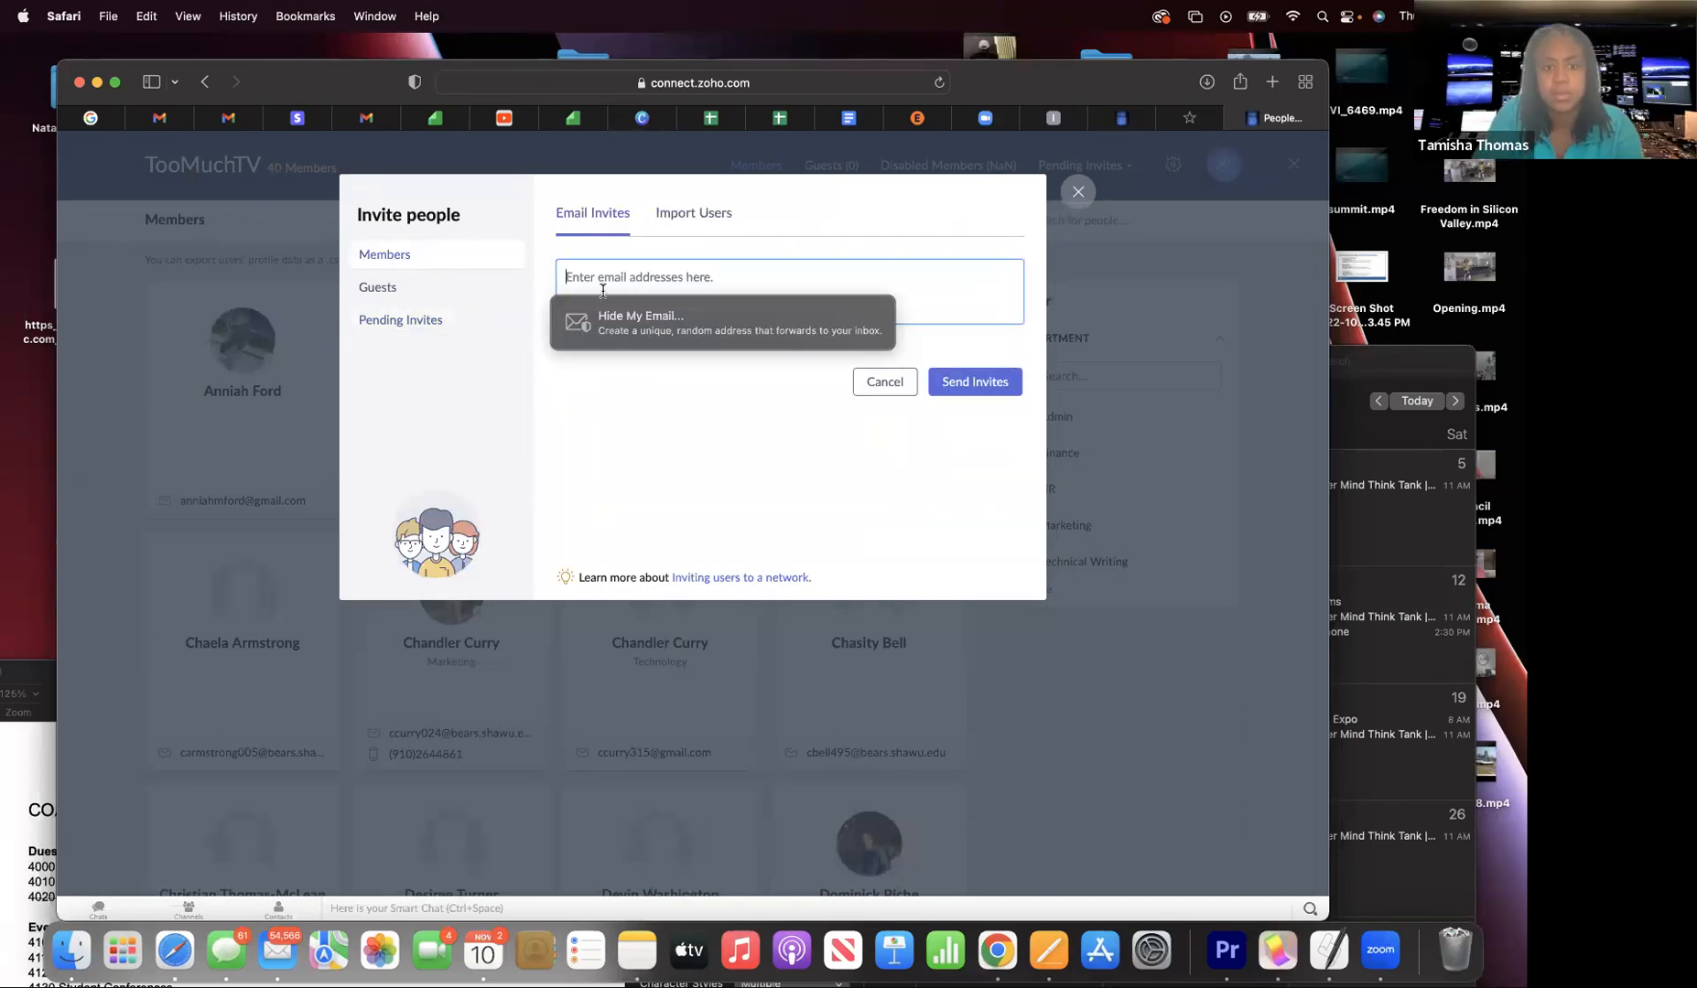
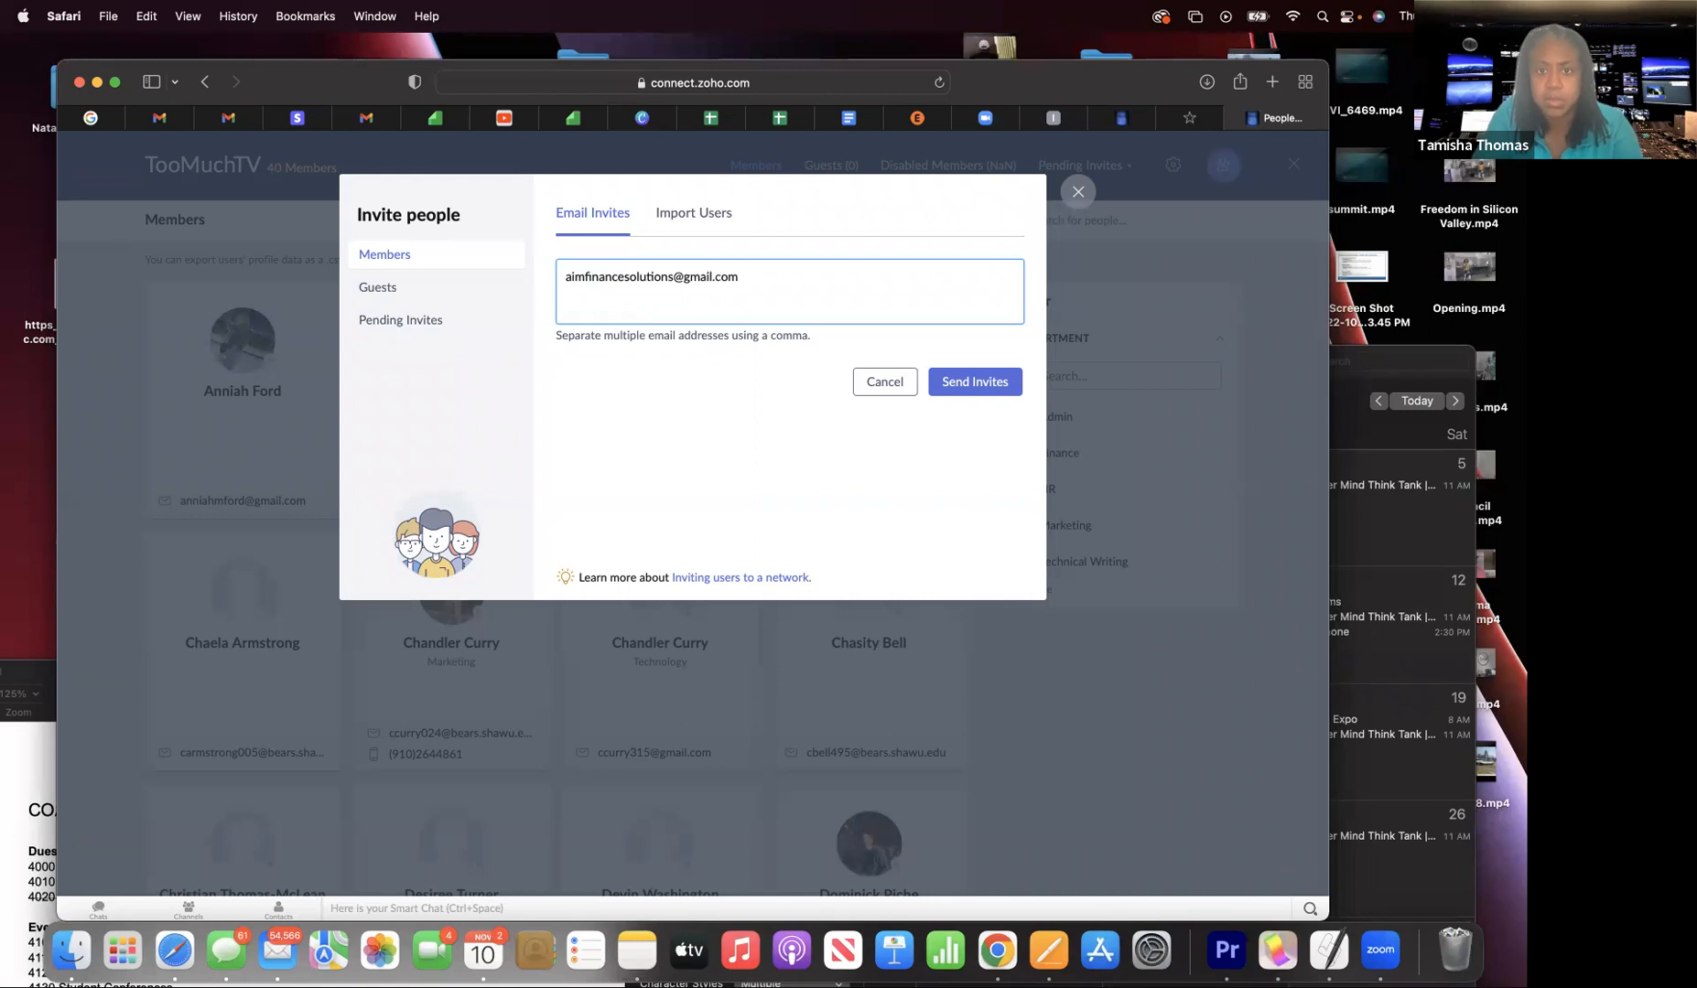
- Send a member invitation to the company's Gmail address
key(Return)
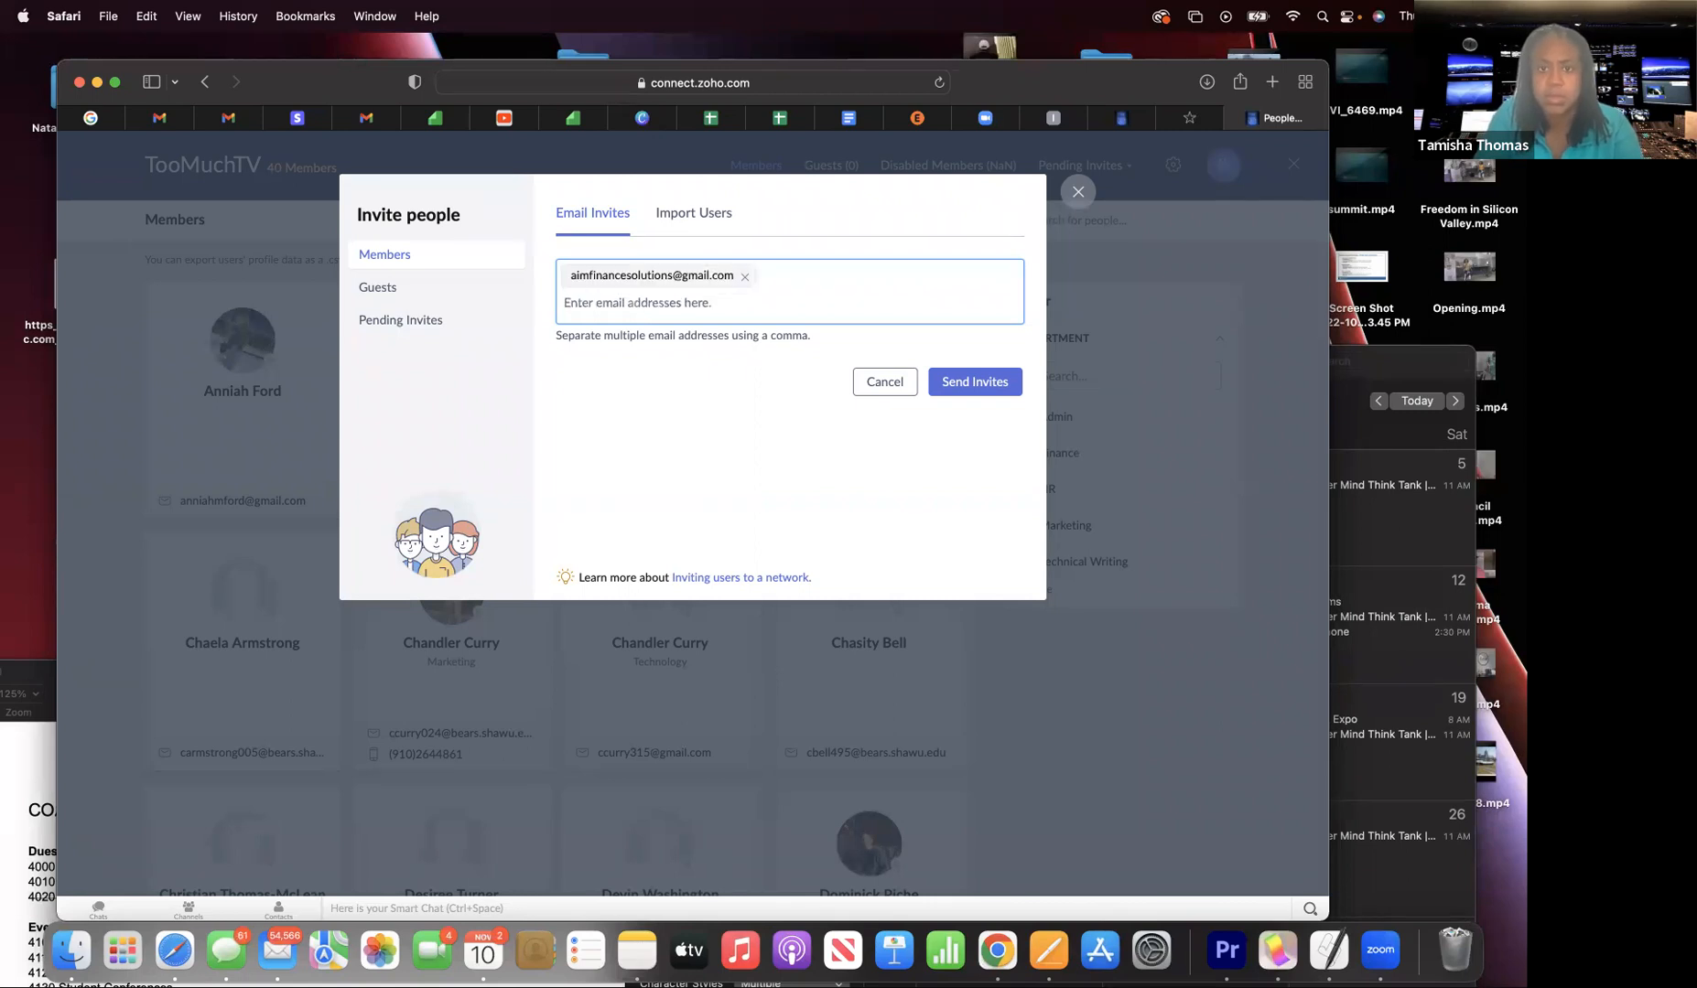
click(974, 382)
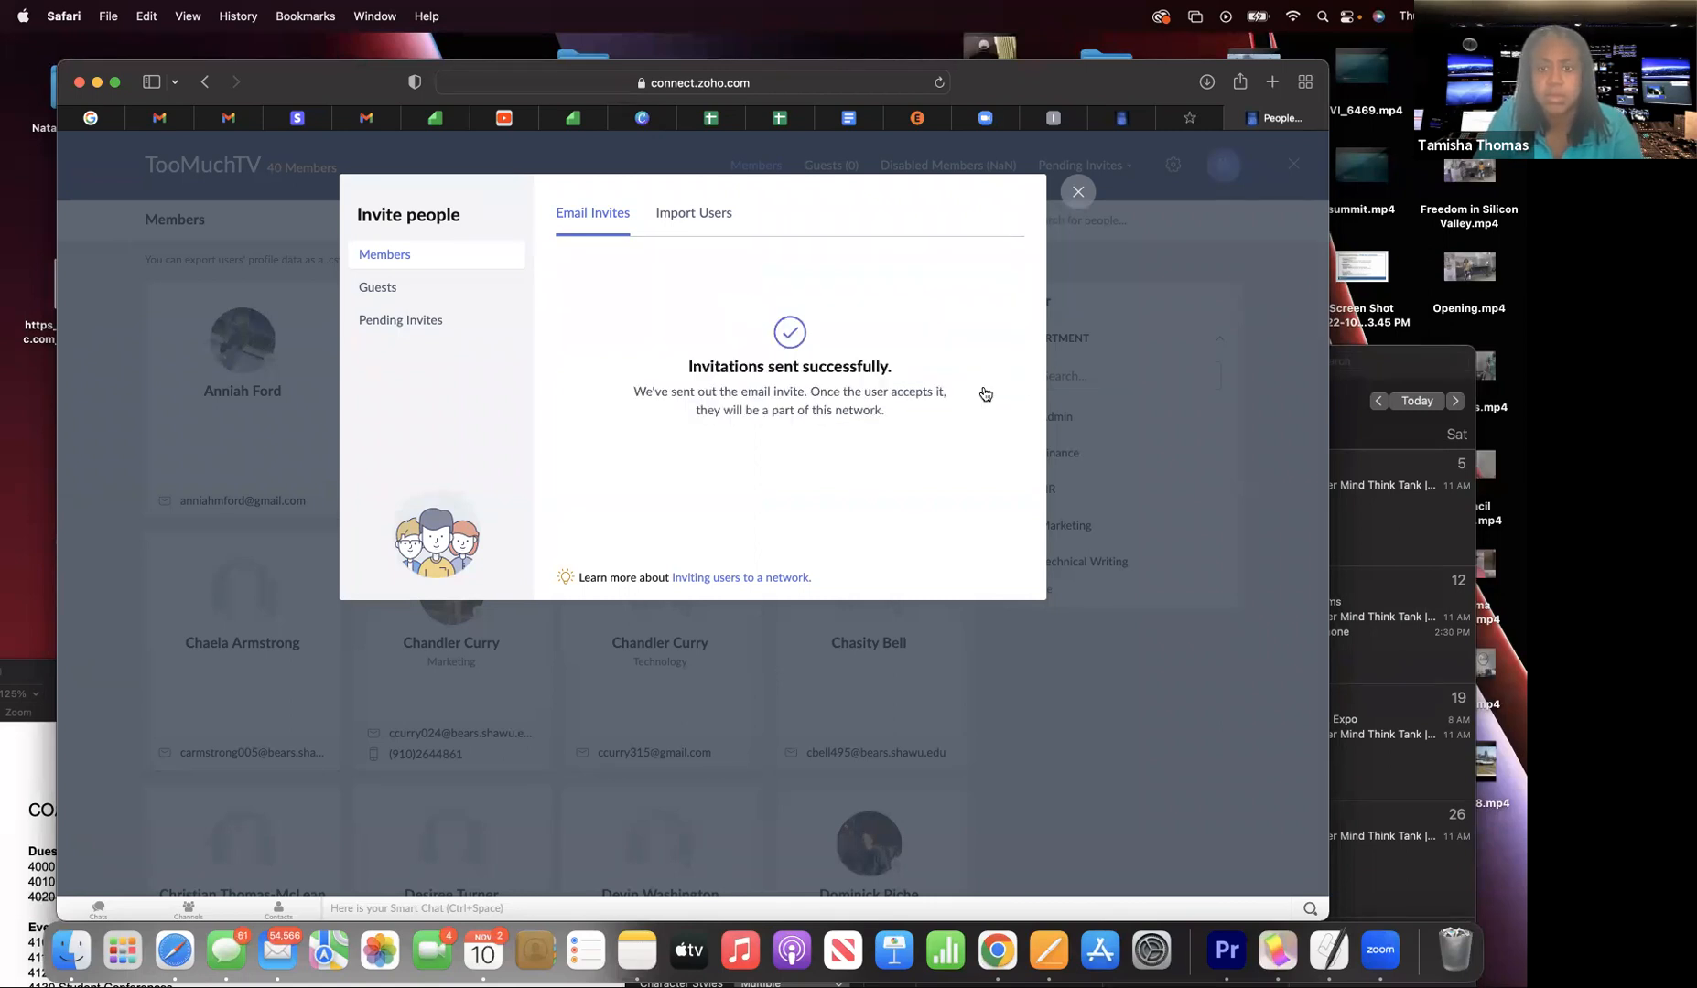
- Check the pending and guest lists, then close and reopen Invite people for an empty member form
click(424, 320)
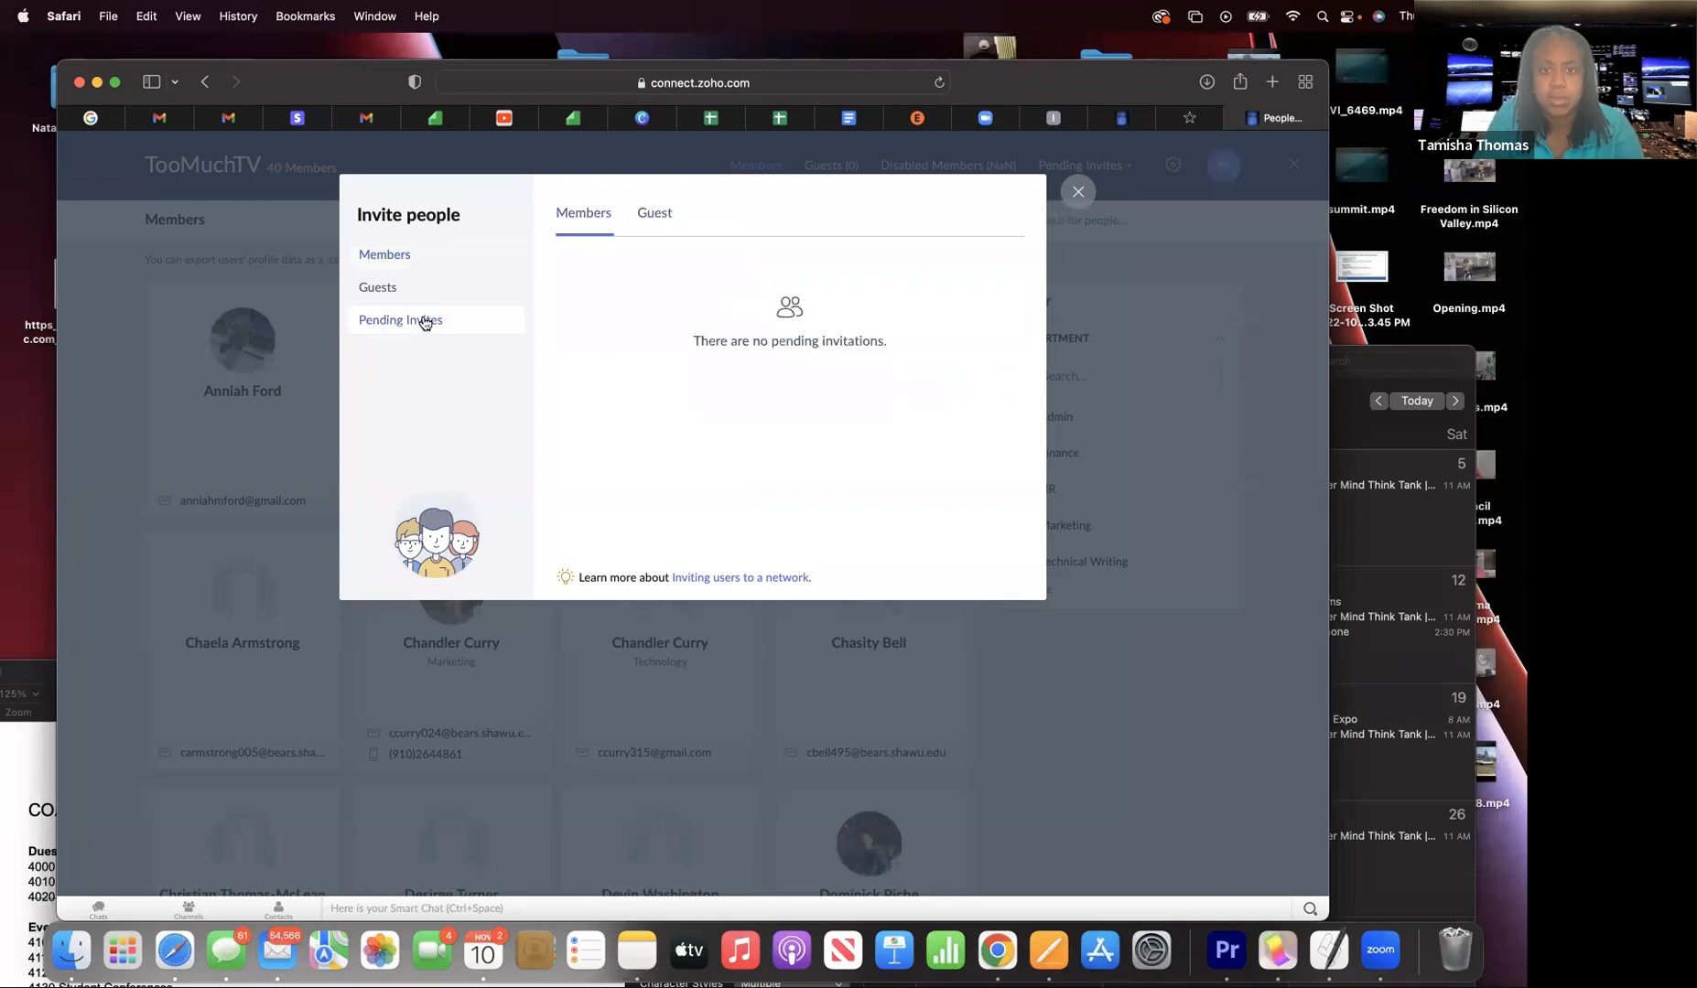
click(403, 286)
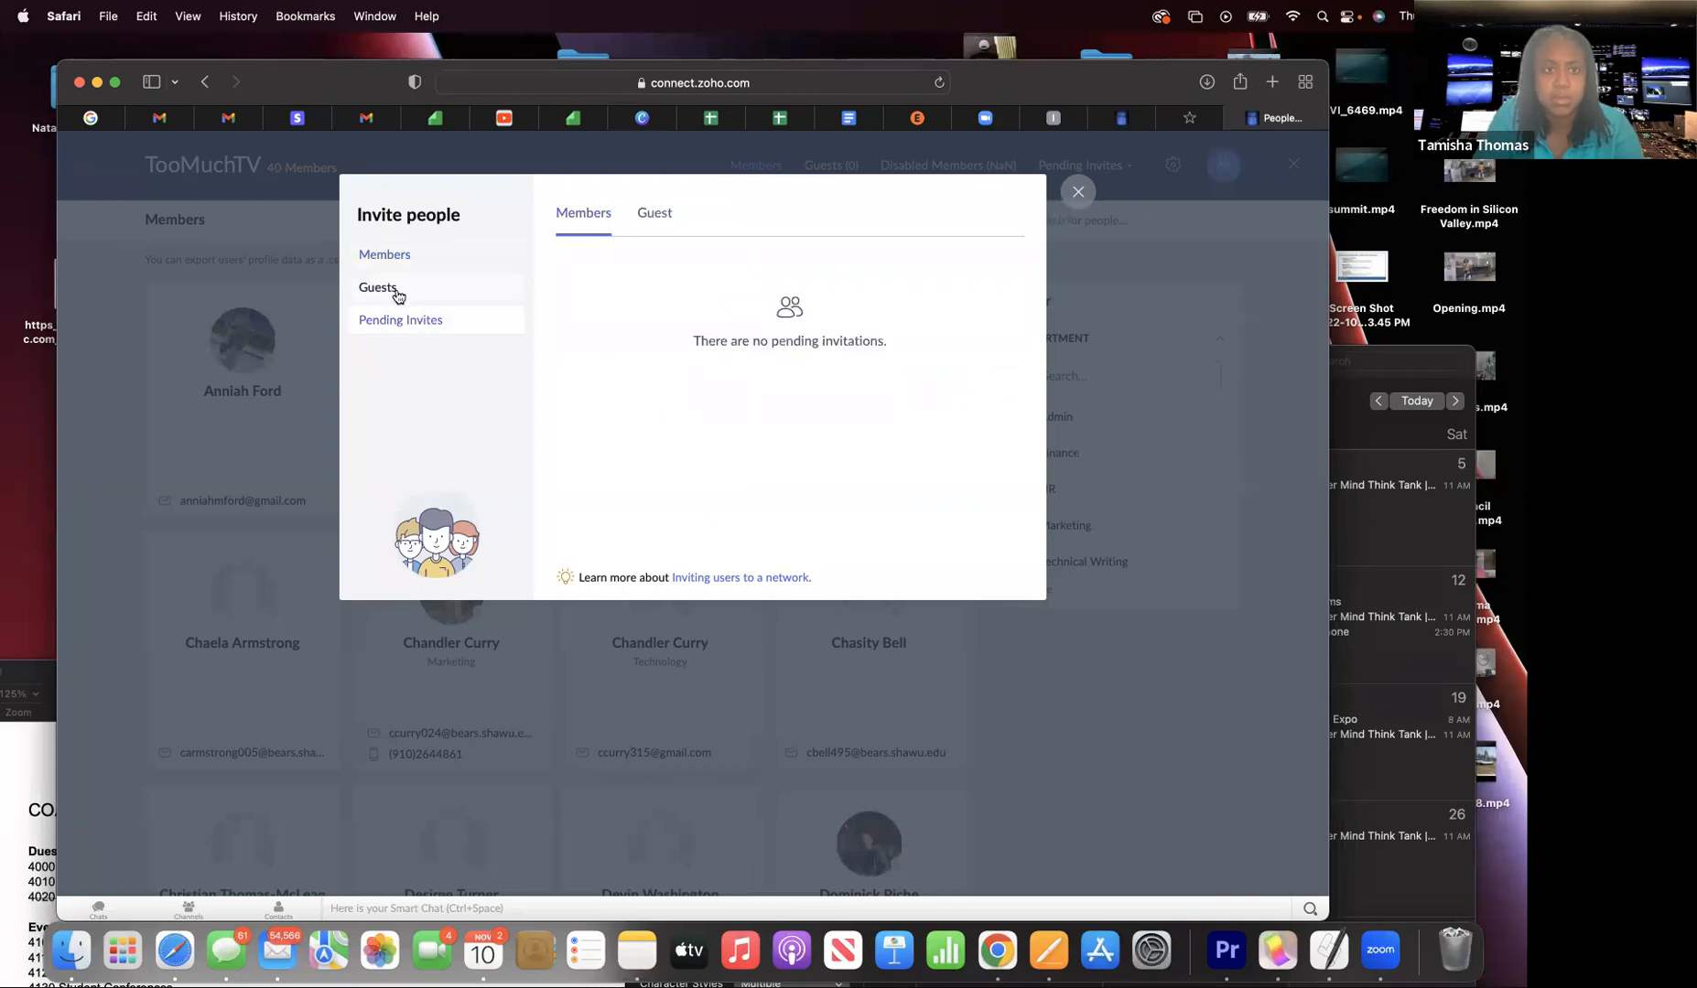
click(430, 256)
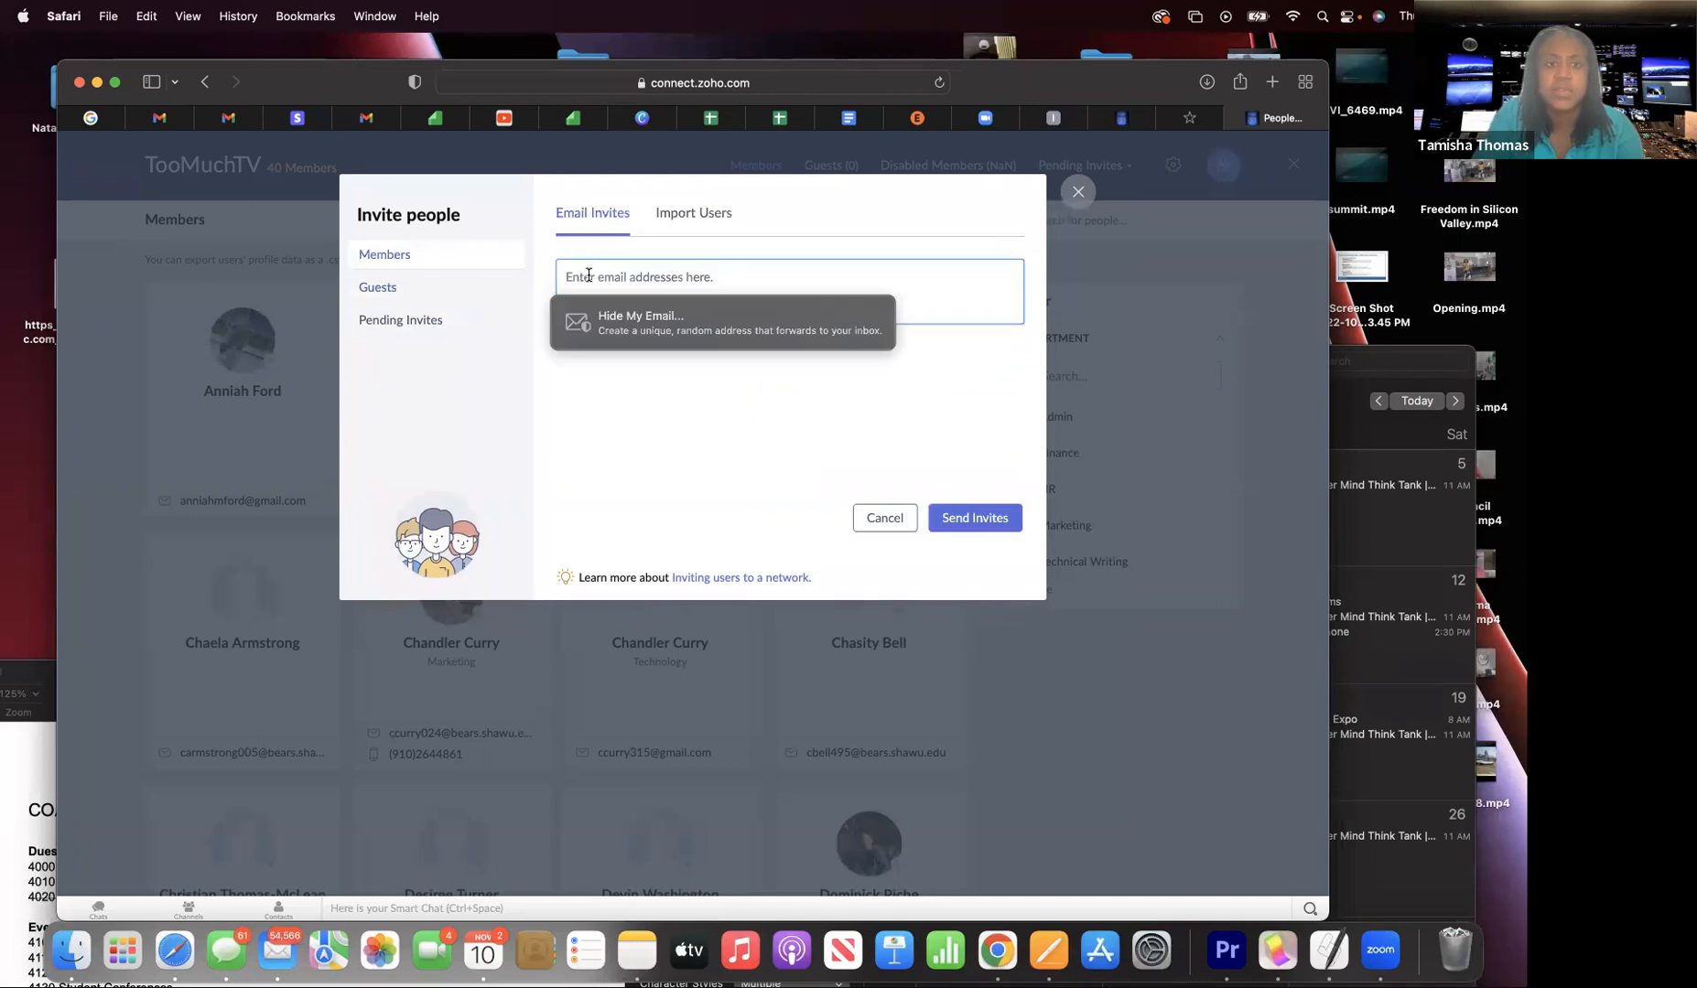
click(1078, 192)
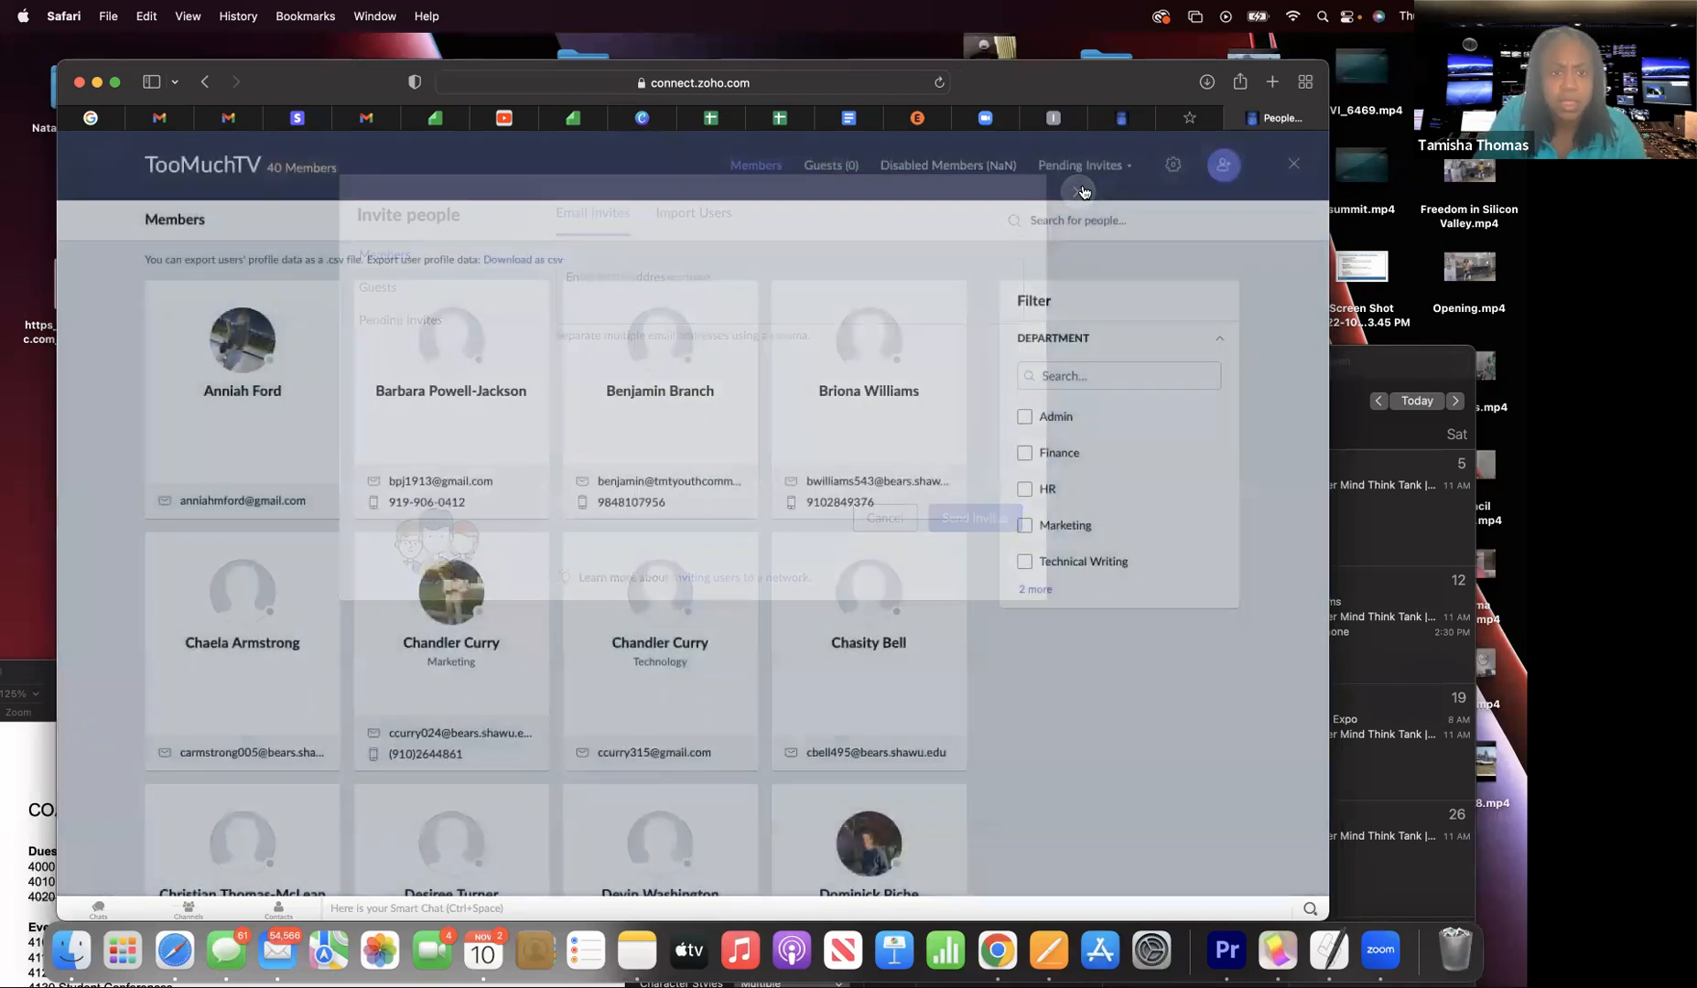
click(1224, 165)
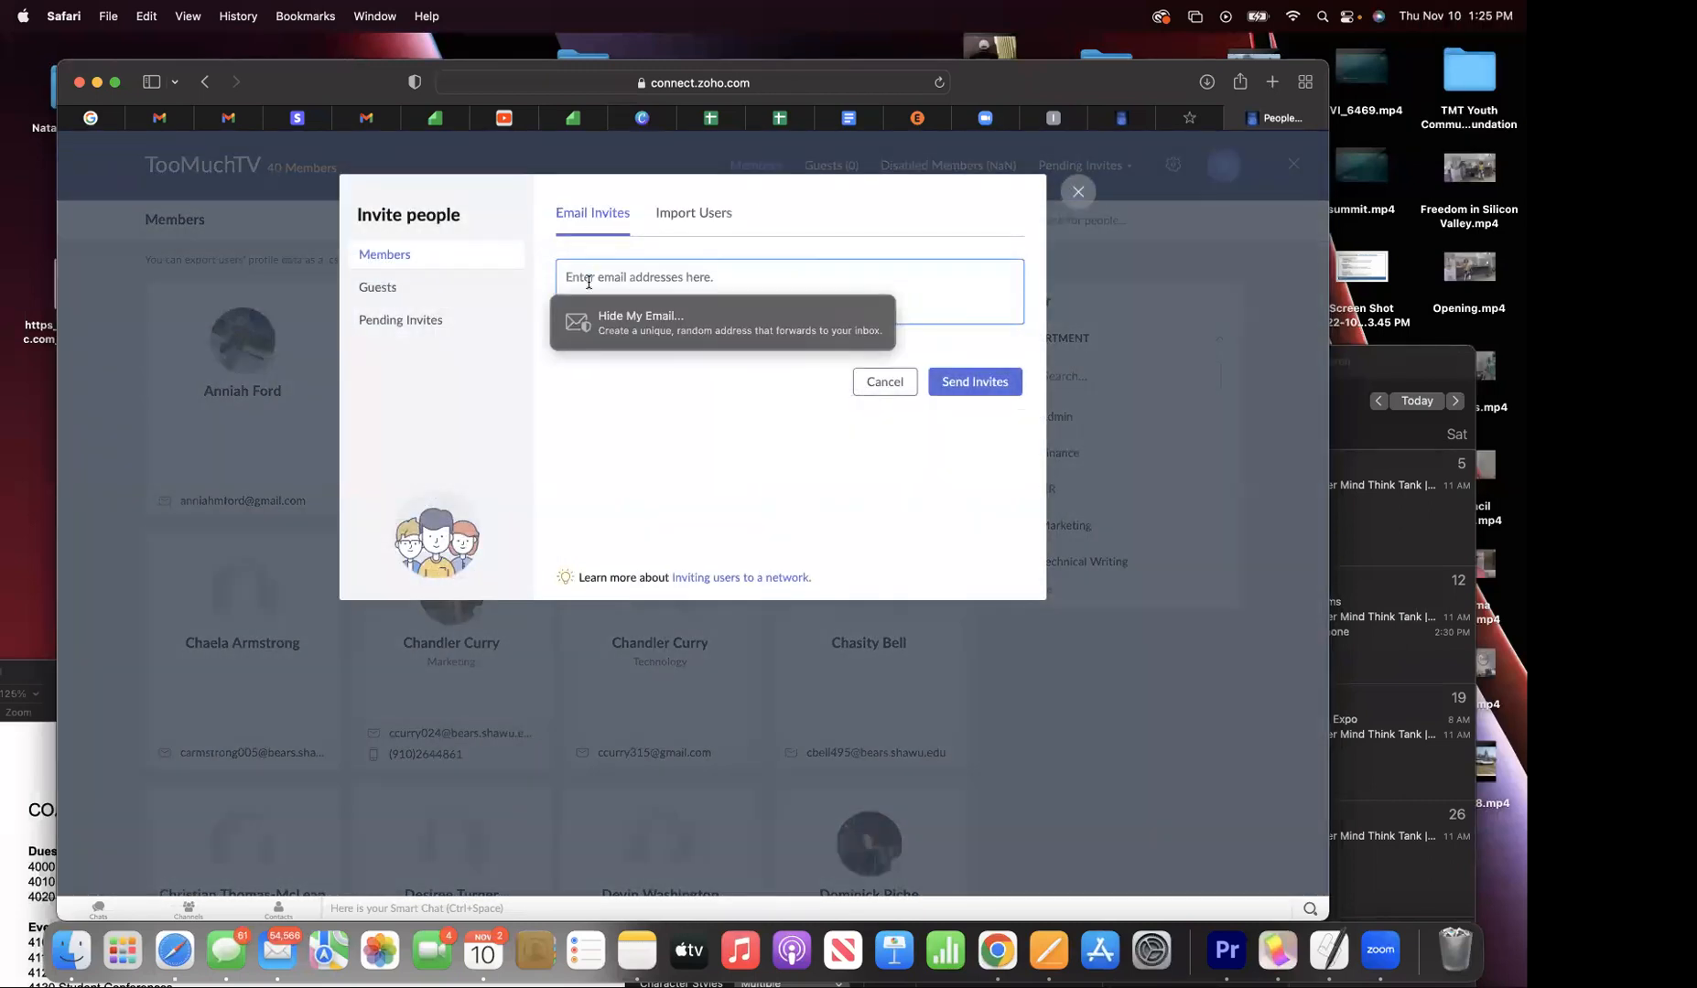
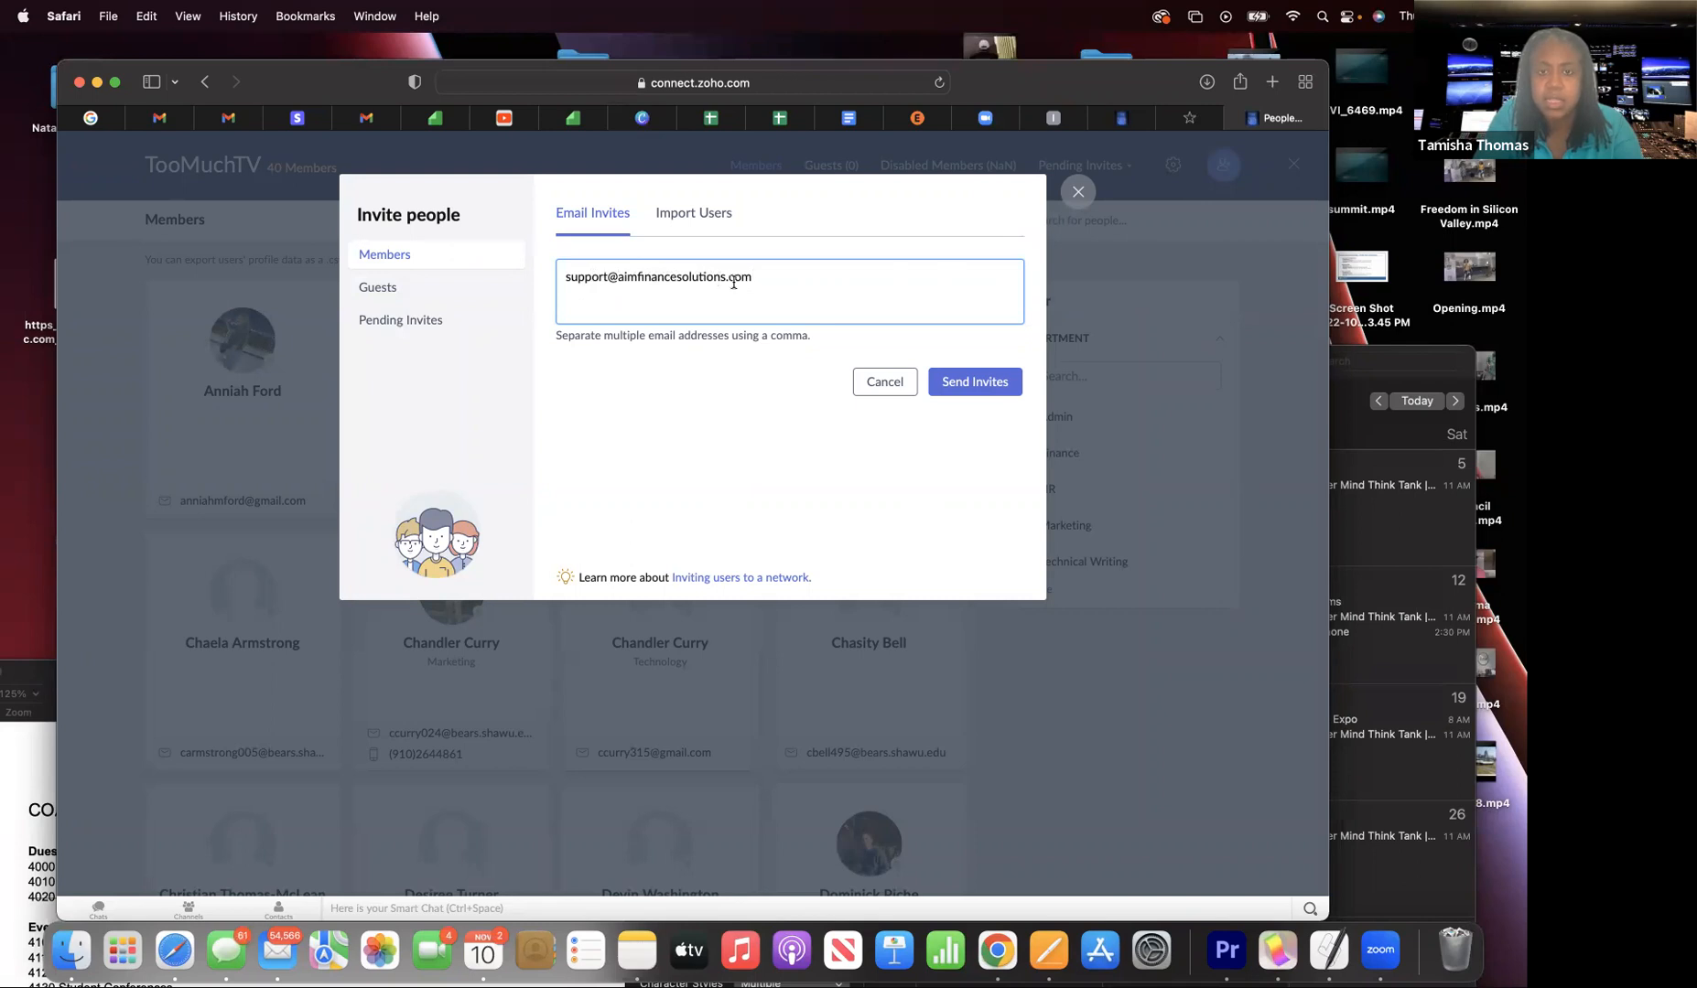
- Invite the company's support address, verify Pending Invites shows 1 user, and close the window
key(Return)
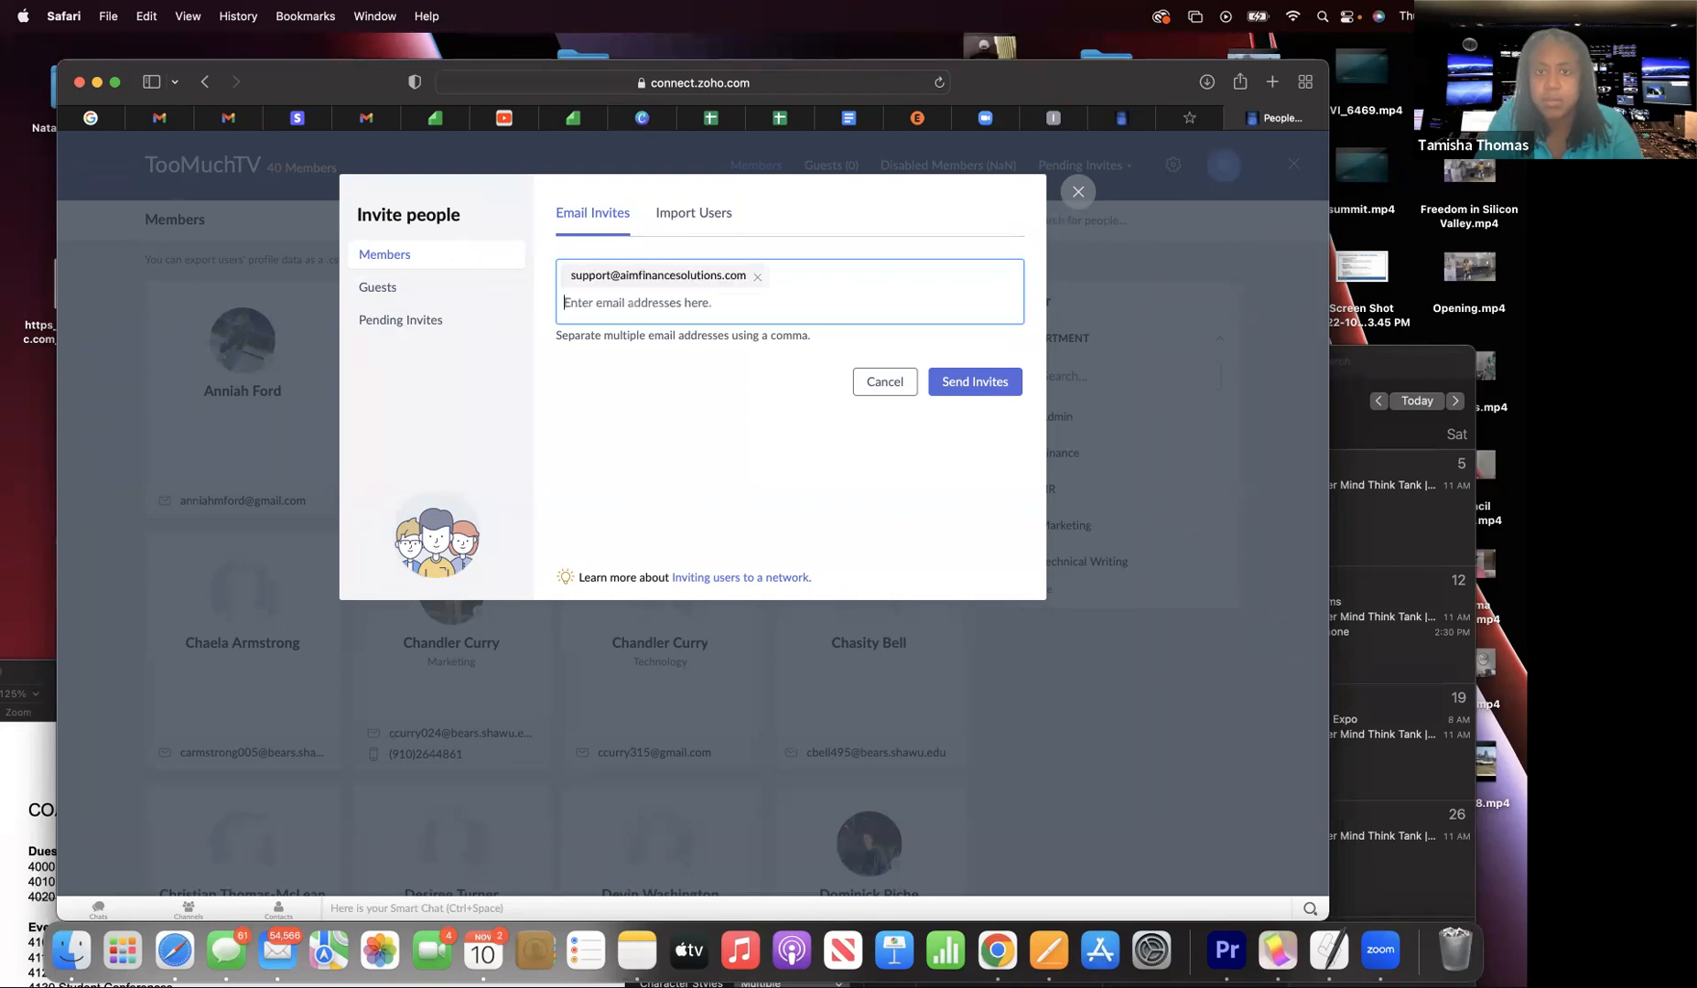
click(964, 384)
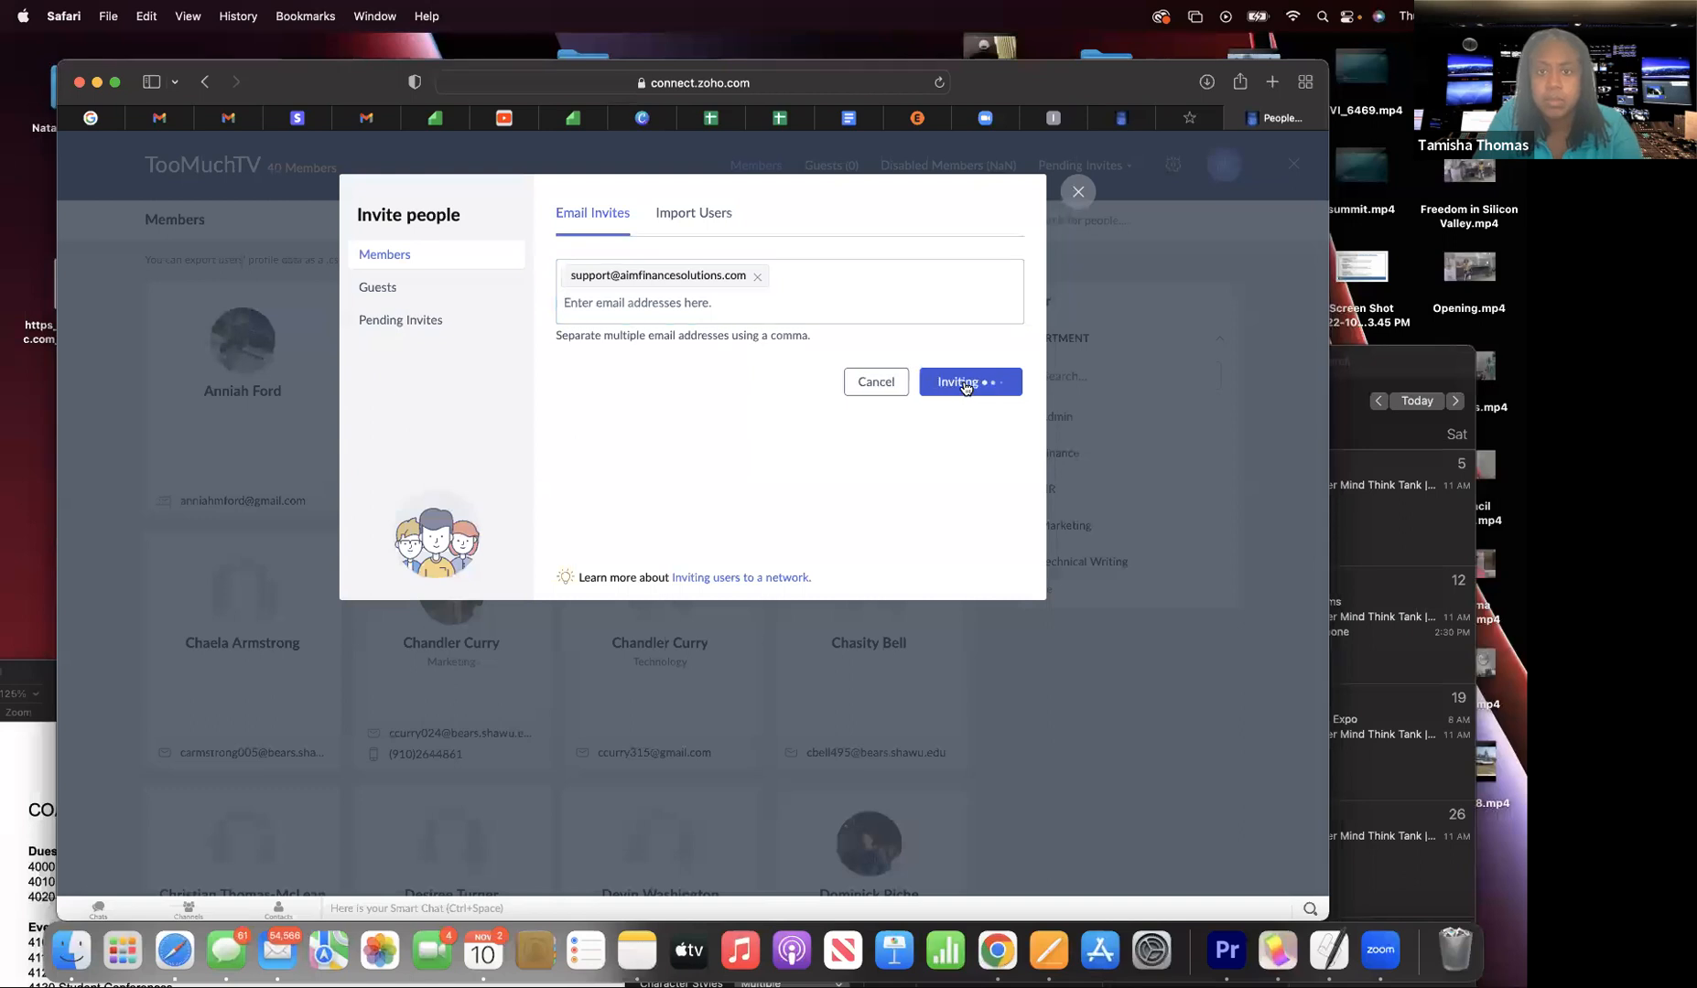
click(435, 327)
mouse_move(833, 405)
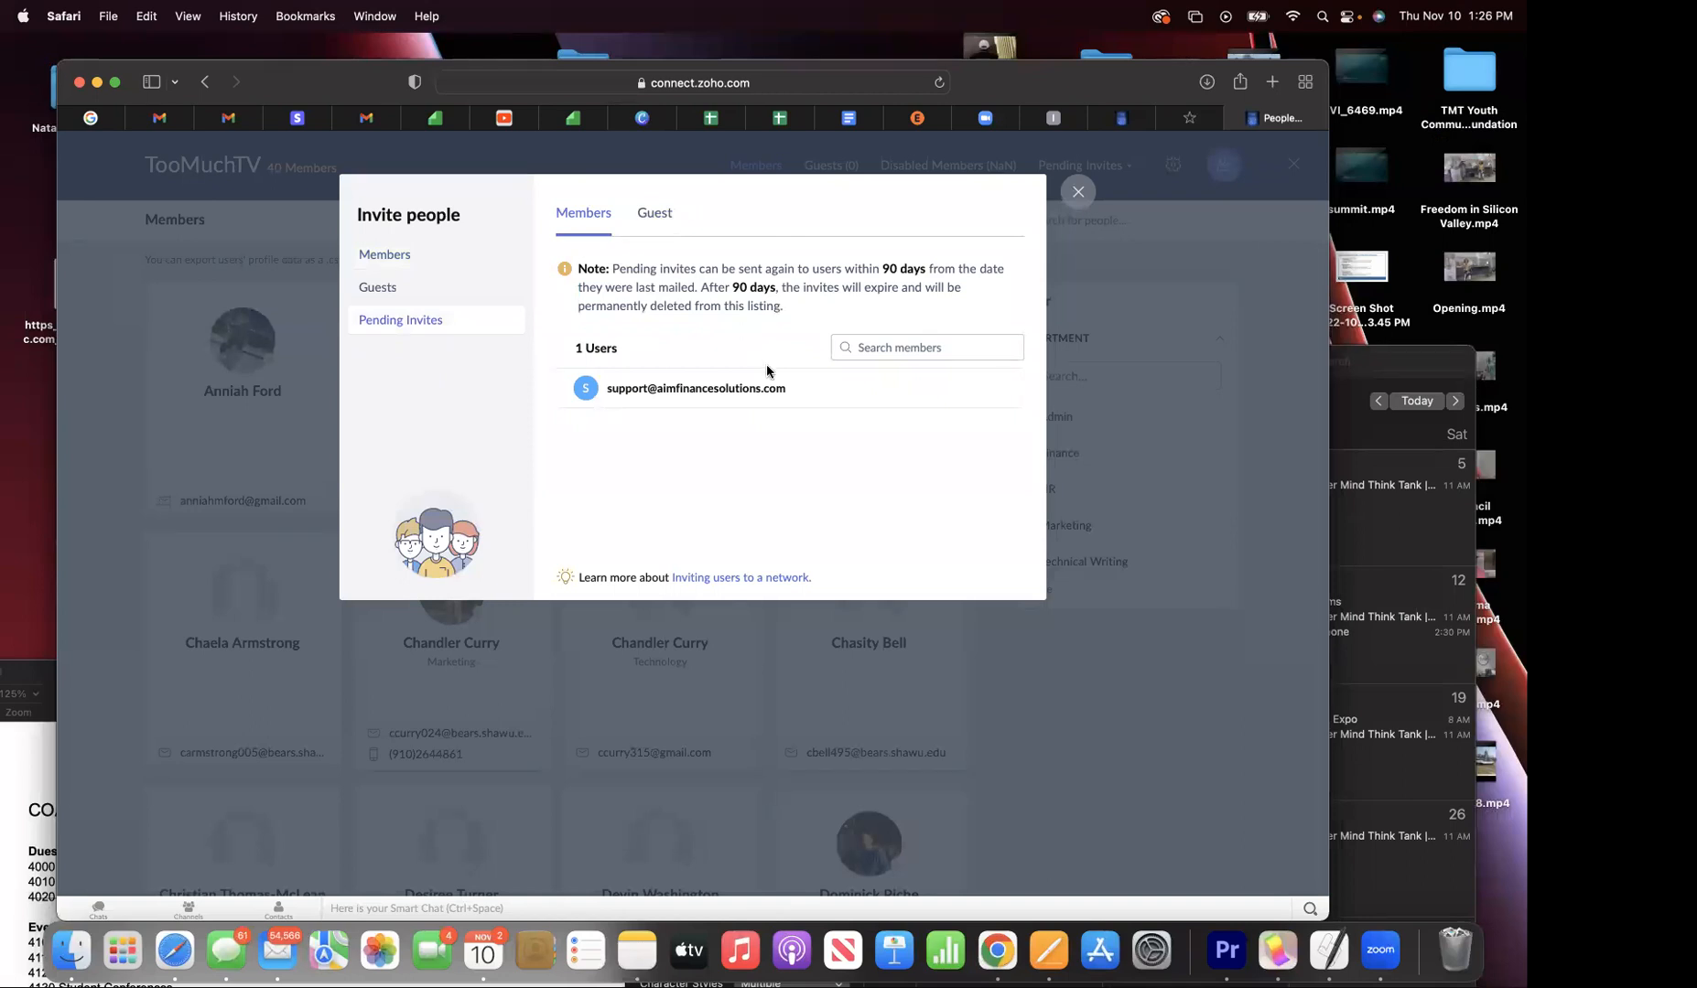
click(1078, 191)
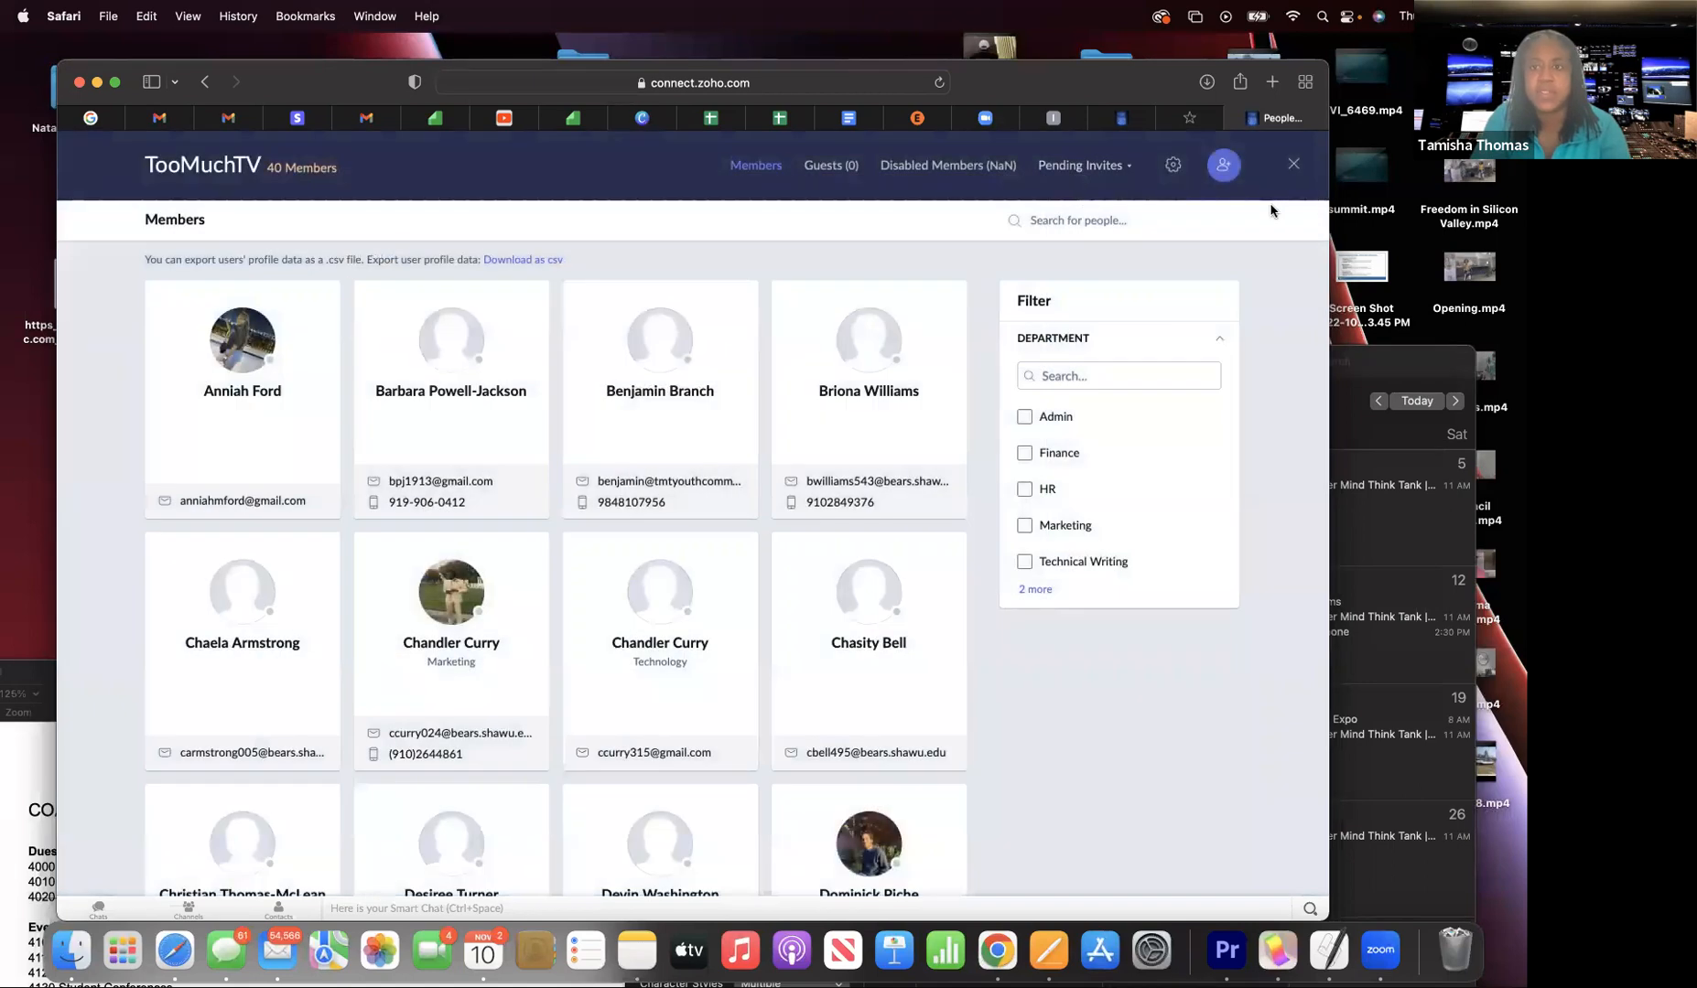